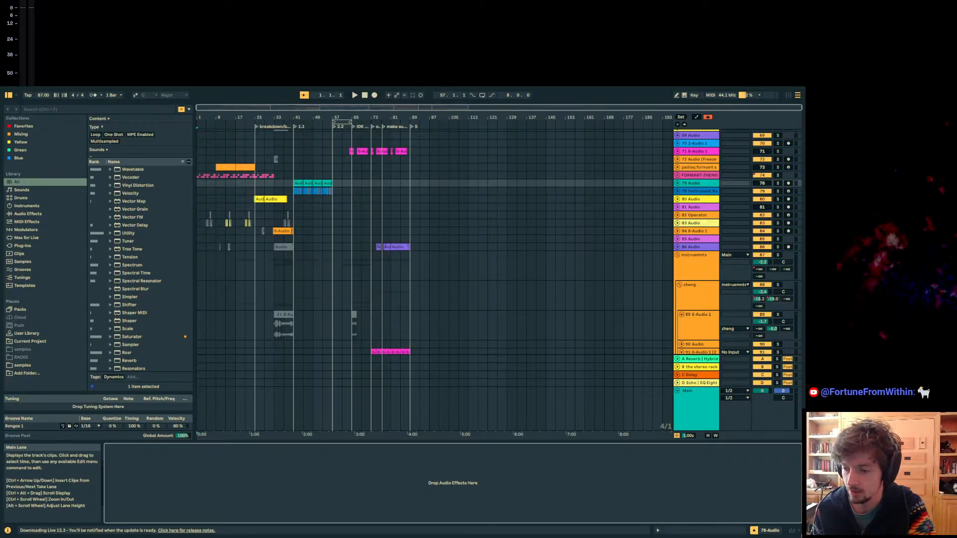
Step: Look over the middle tracks of the arrangement, selecting tracks 78 and 79 from bar 1 to bar 89
mouse_move(206, 115)
mouse_down()
mouse_move(206, 160)
mouse_move(206, 131)
mouse_up()
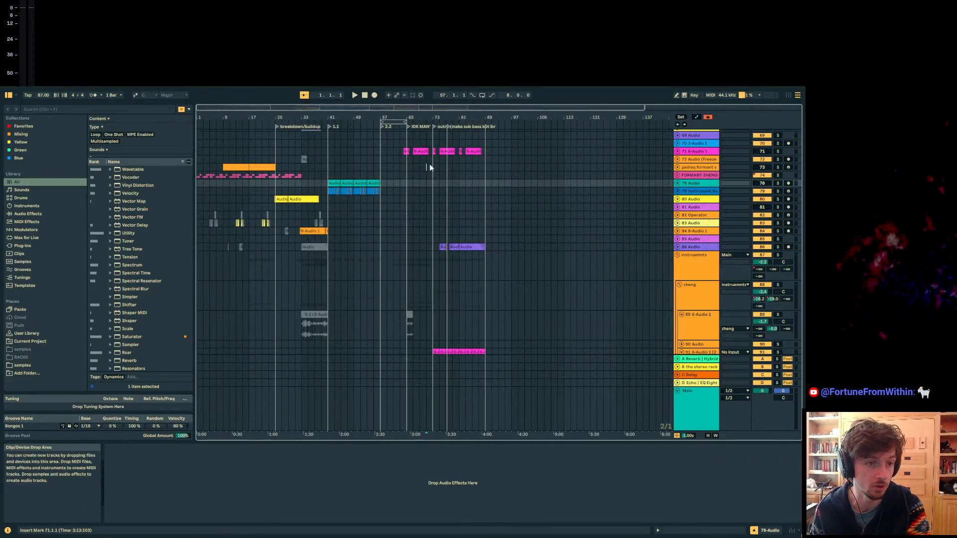
click(783, 167)
click(783, 183)
shift+click(708, 191)
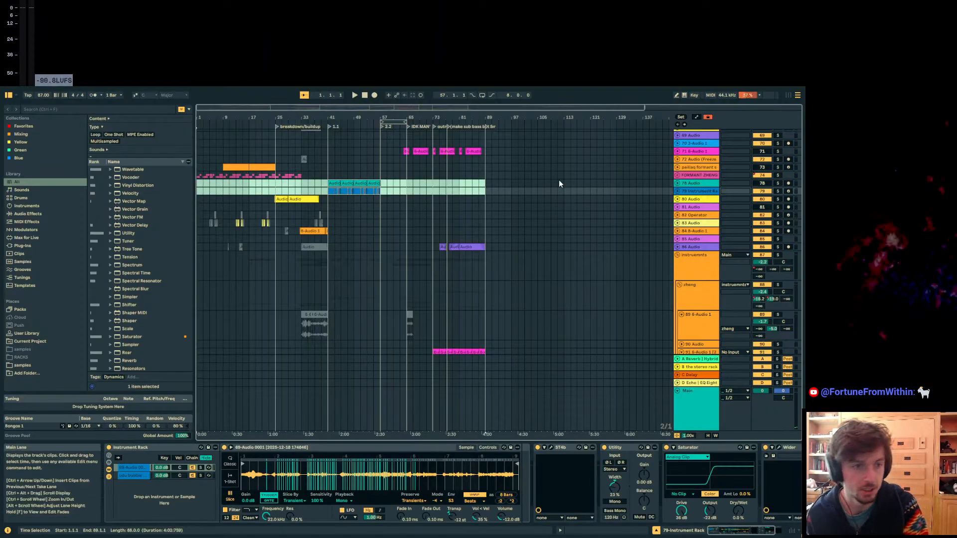
click(498, 183)
shift+click(199, 185)
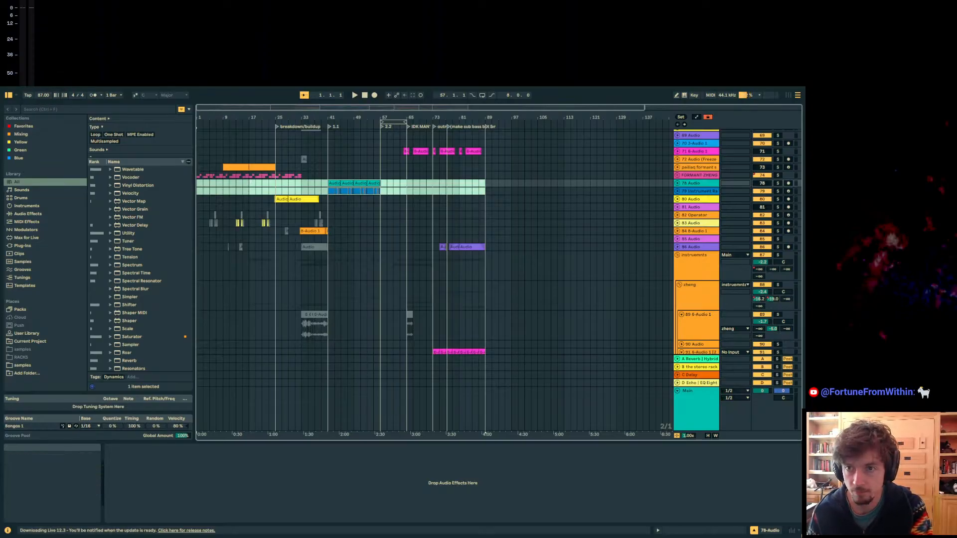
Step: Fold the instruments group track
click(197, 168)
drag(200, 116, 222, 145)
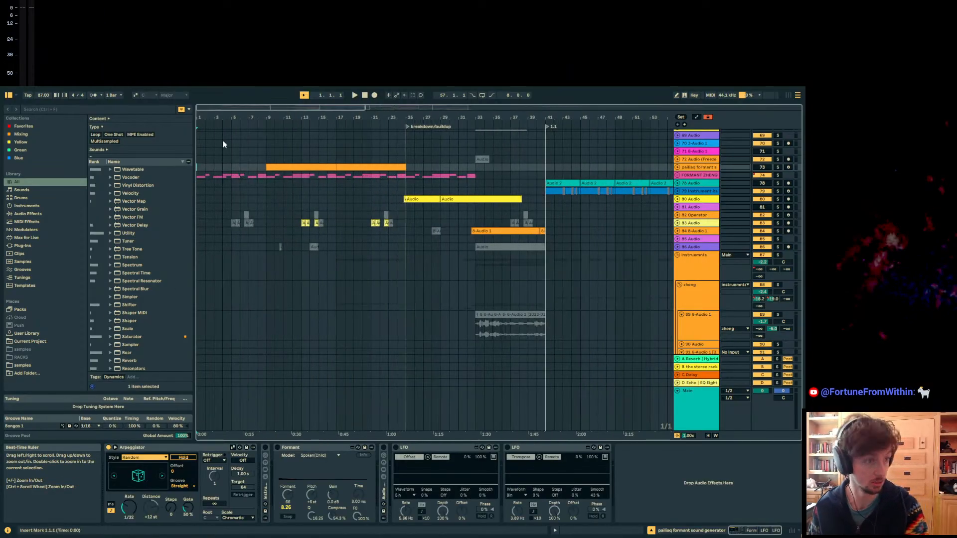
click(683, 259)
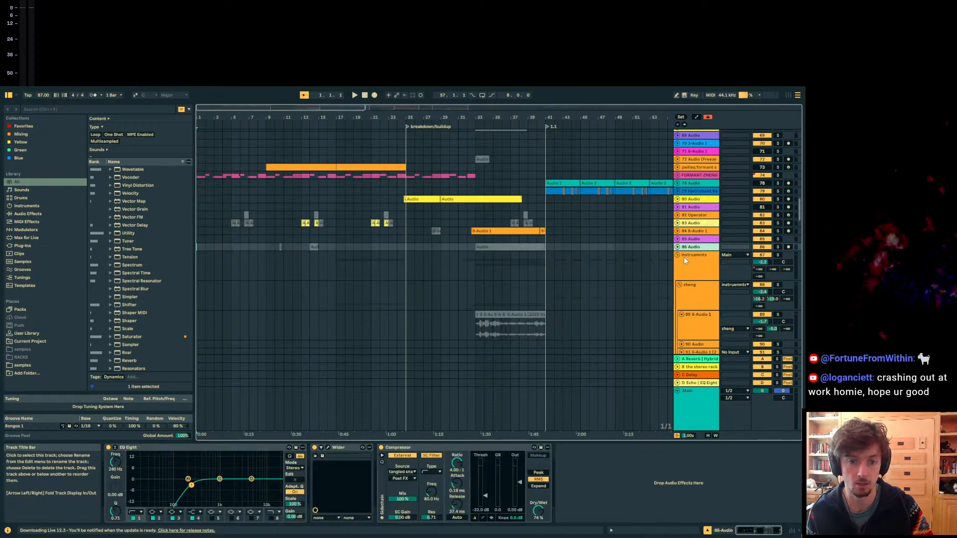
click(678, 257)
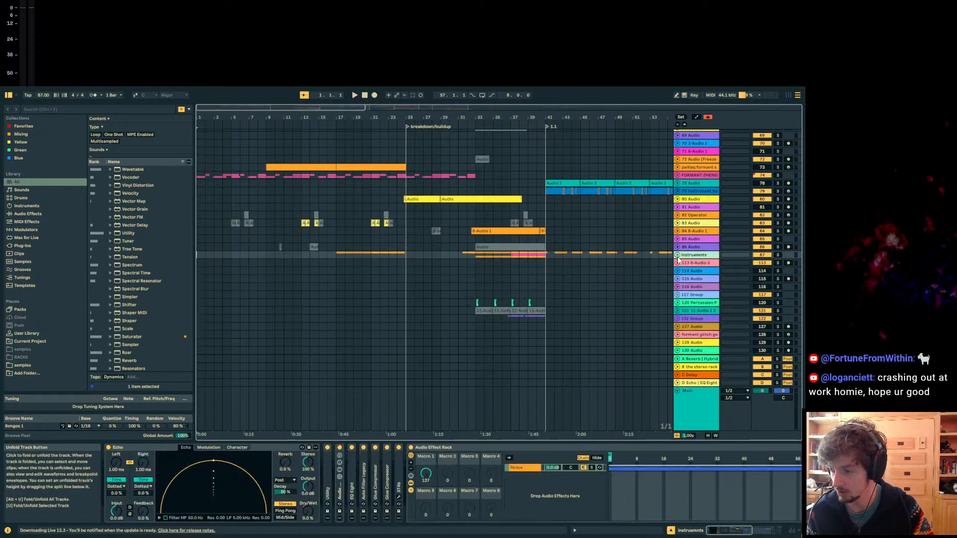
Step: Examine the whole arrangement across all tracks and sections, from the drums and SUBS group down to the last audio tracks
click(204, 193)
drag(199, 113, 399, 159)
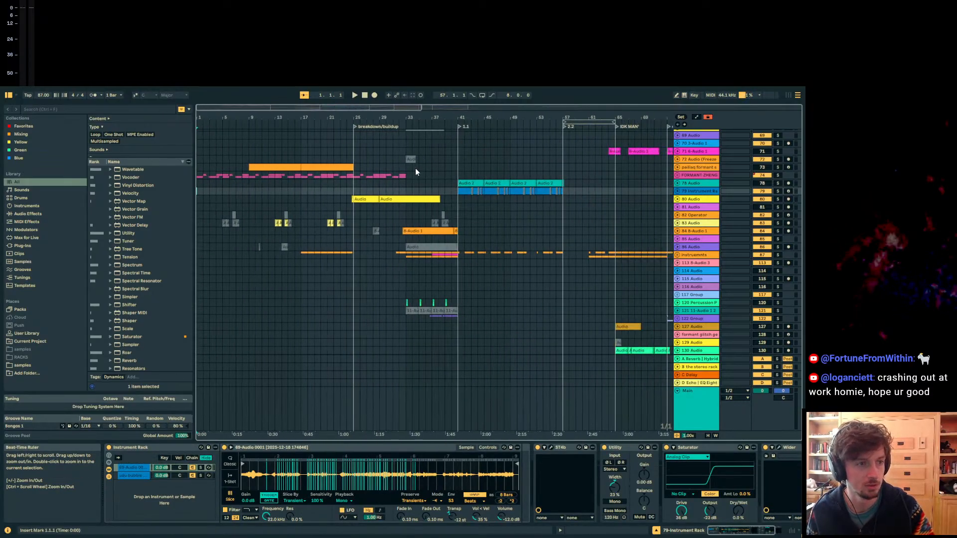
scroll(477, 256, down, 5)
scroll(664, 265, up, 8)
scroll(664, 266, up, 1)
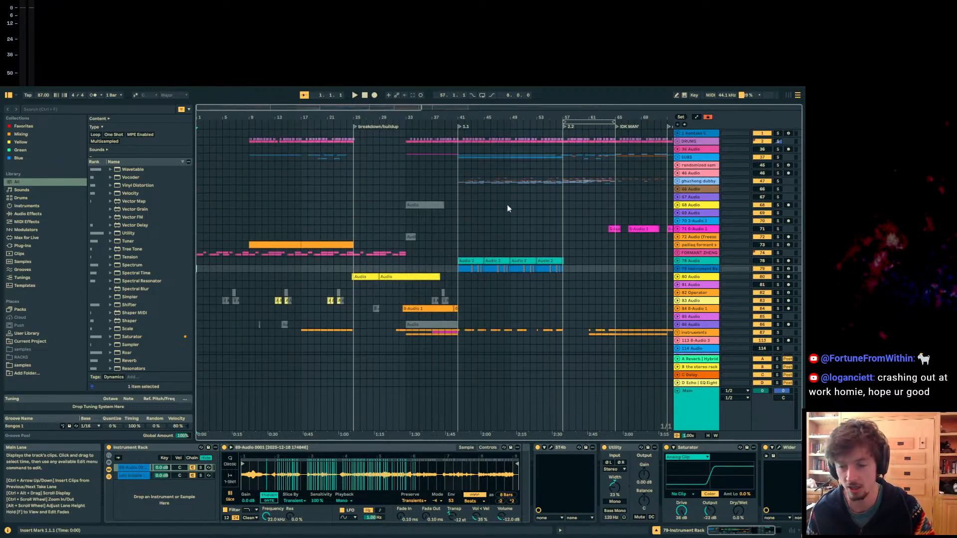
click(202, 174)
drag(201, 119, 202, 152)
click(201, 189)
drag(201, 118, 202, 87)
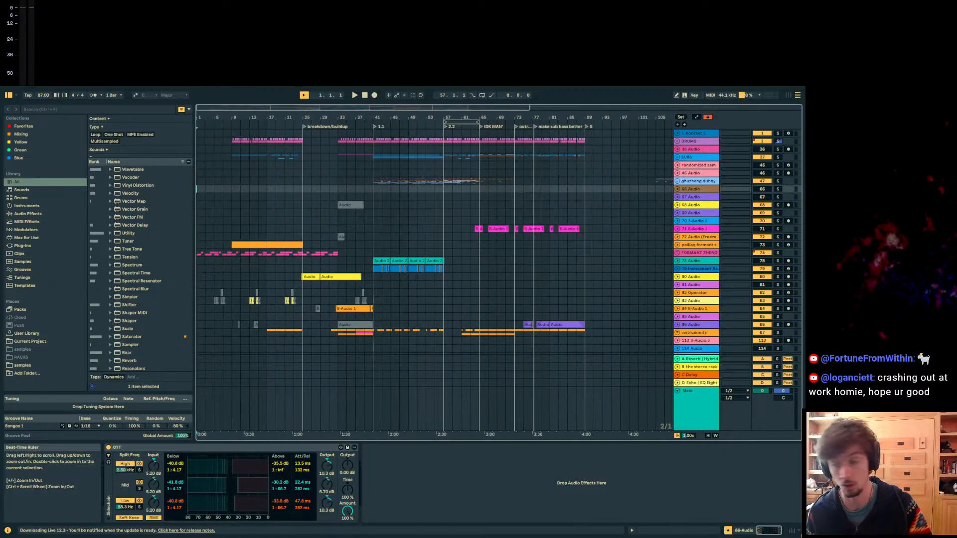
mouse_move(202, 87)
mouse_down()
mouse_move(201, 144)
mouse_move(202, 103)
mouse_up()
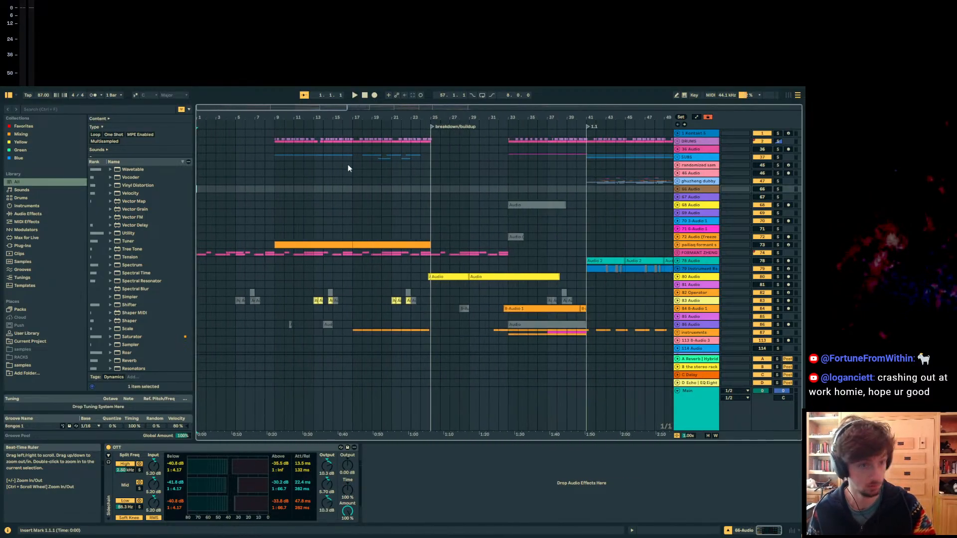
click(199, 156)
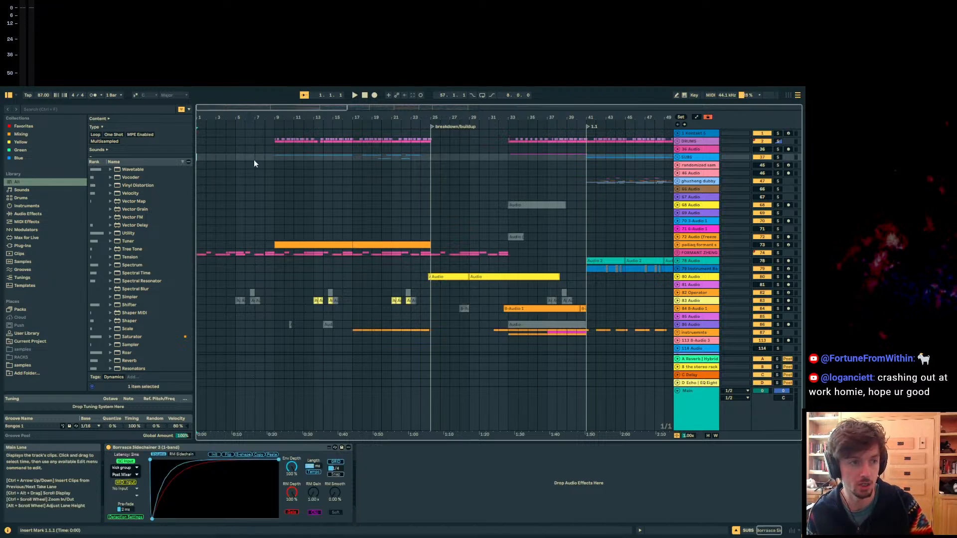
drag(241, 120, 241, 103)
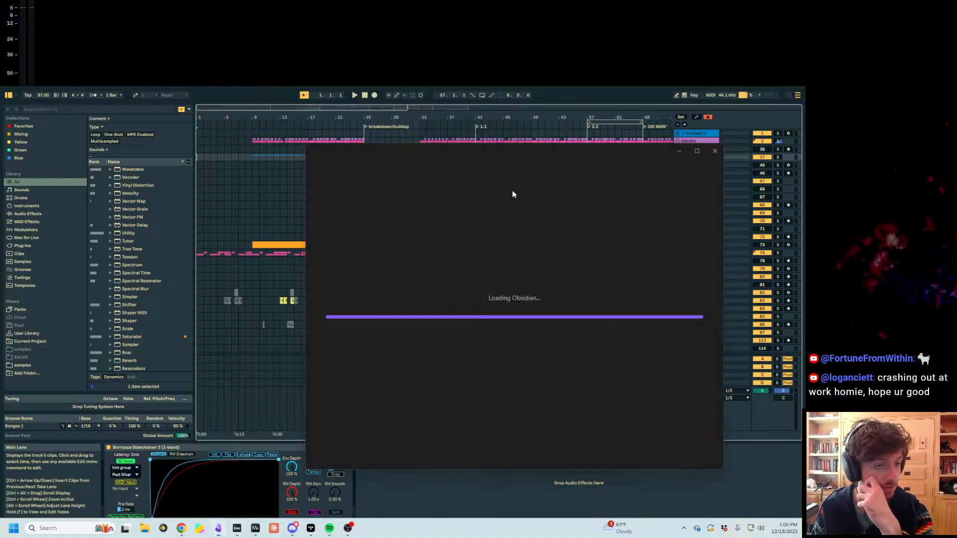
Step: Read the WIP Notes in Obsidian, and play the song in Ableton Live from bar 1
scroll(609, 293, down, 20)
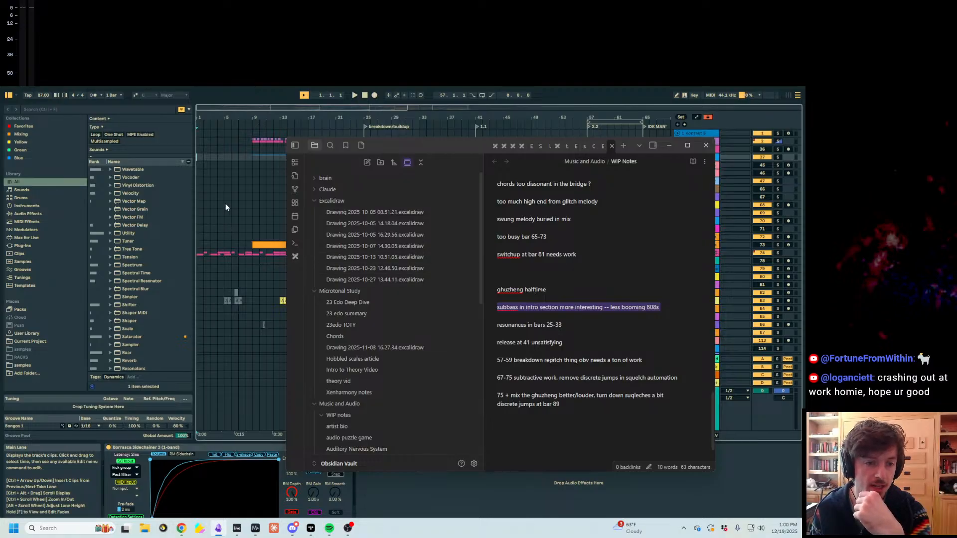
click(197, 157)
key(space)
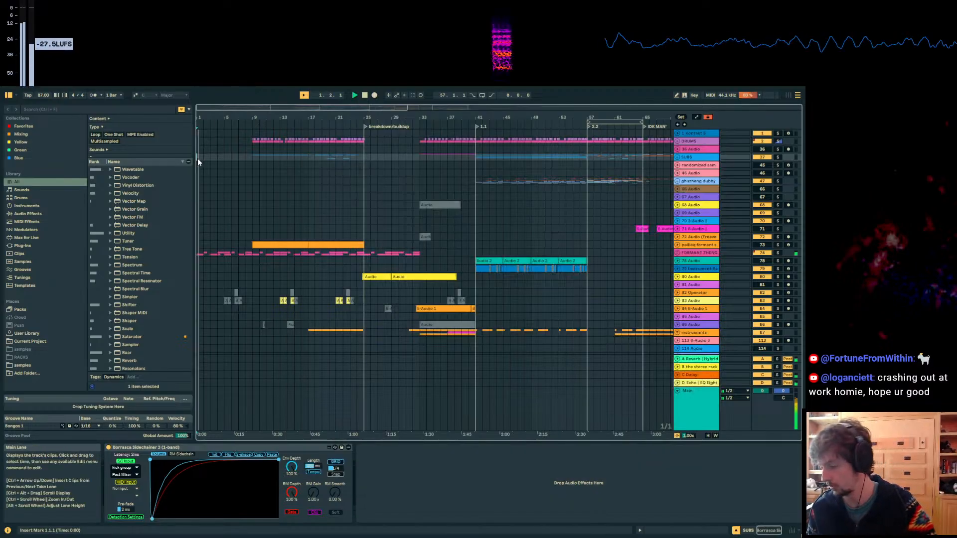
Step: Unfold the FORMANT ZHENG group and examine its audio clips and take lanes during playback of the intro
scroll(635, 247, up, 10)
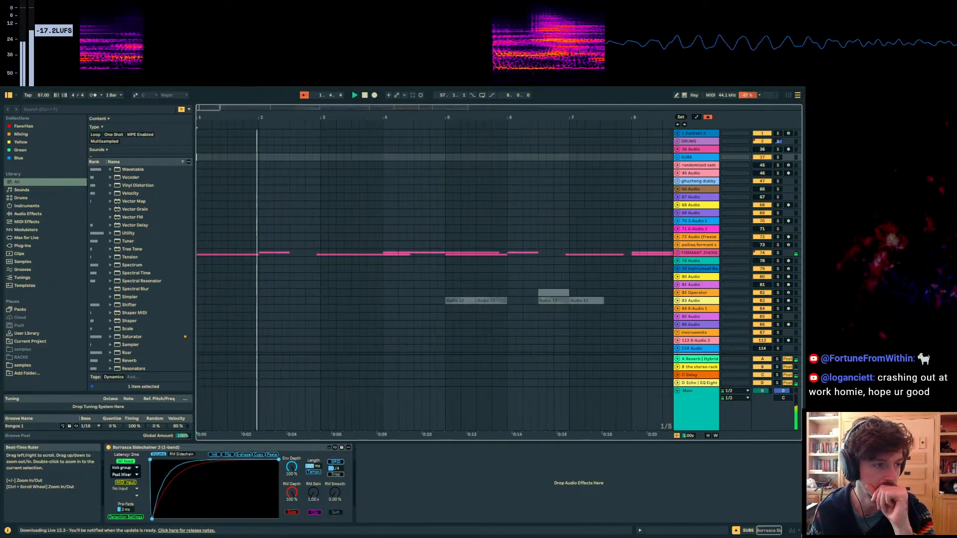
click(678, 253)
scroll(677, 268, down, 3)
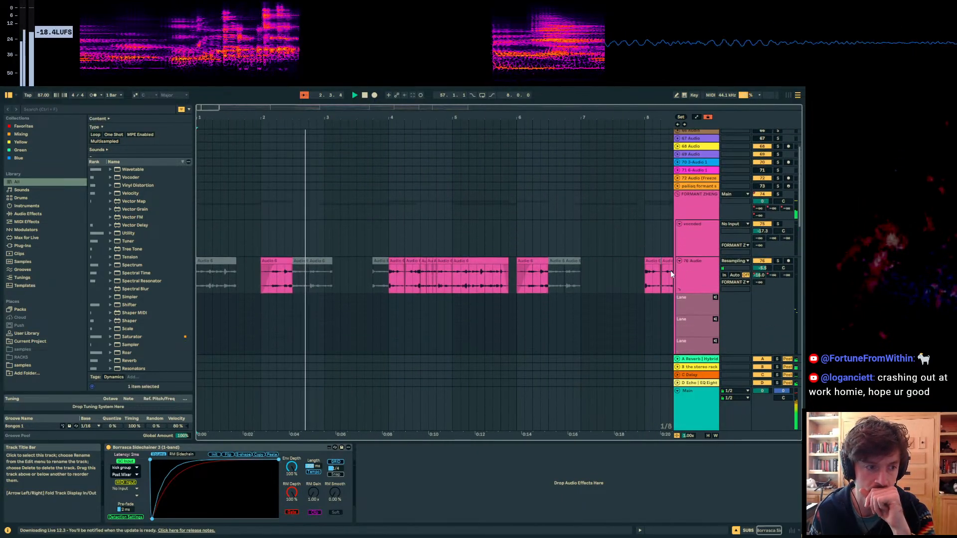
click(695, 233)
scroll(537, 252, down, 4)
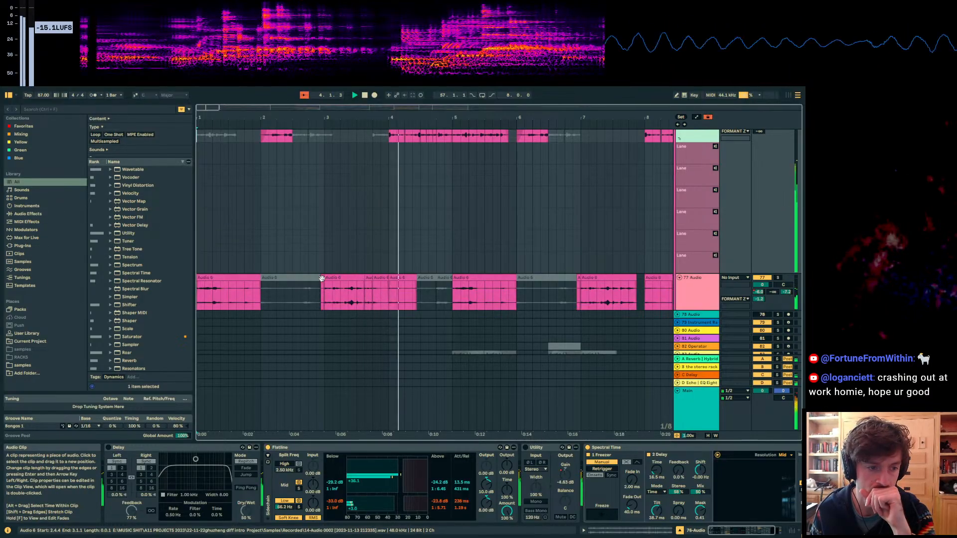
scroll(362, 280, up, 2)
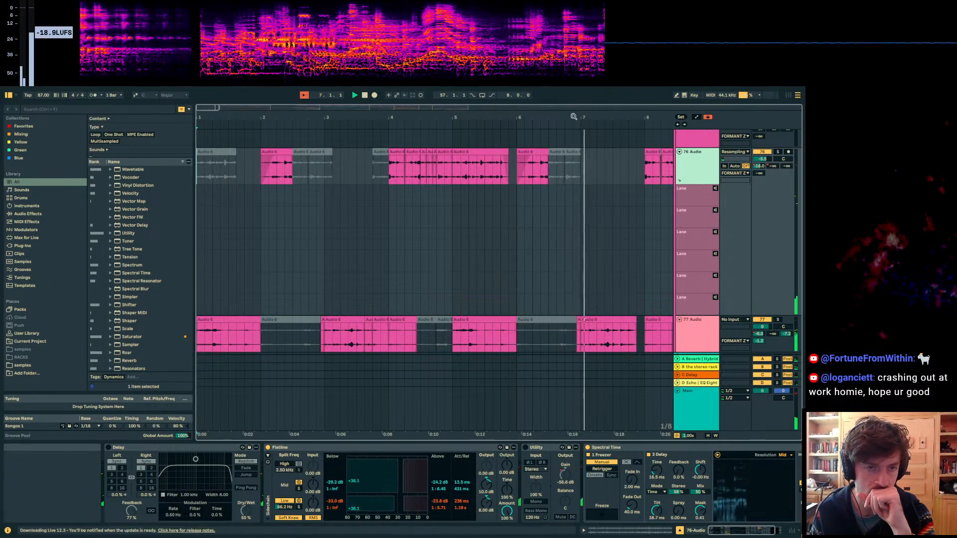
drag(549, 118, 550, 87)
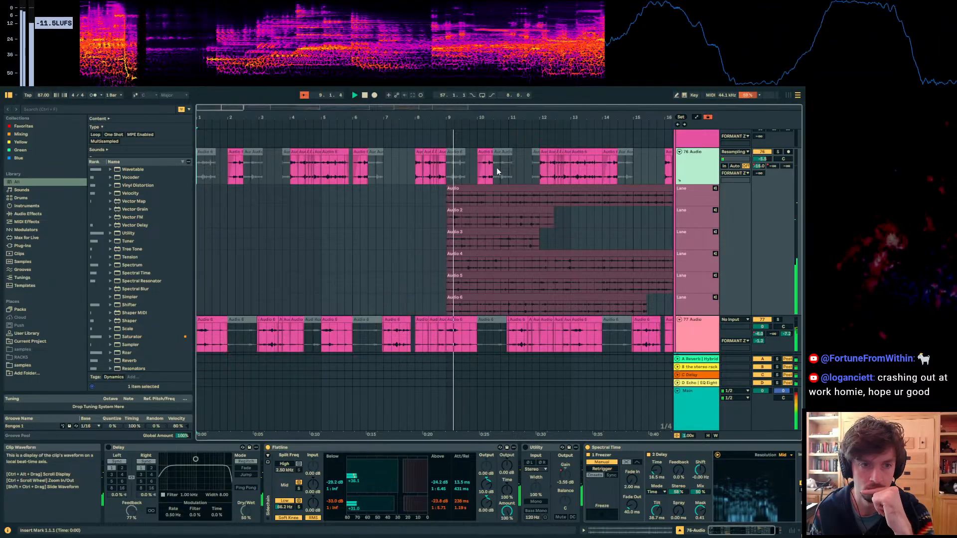
Step: Unfold the SUBS group to show its individual sub bass tracks
scroll(497, 172, up, 5)
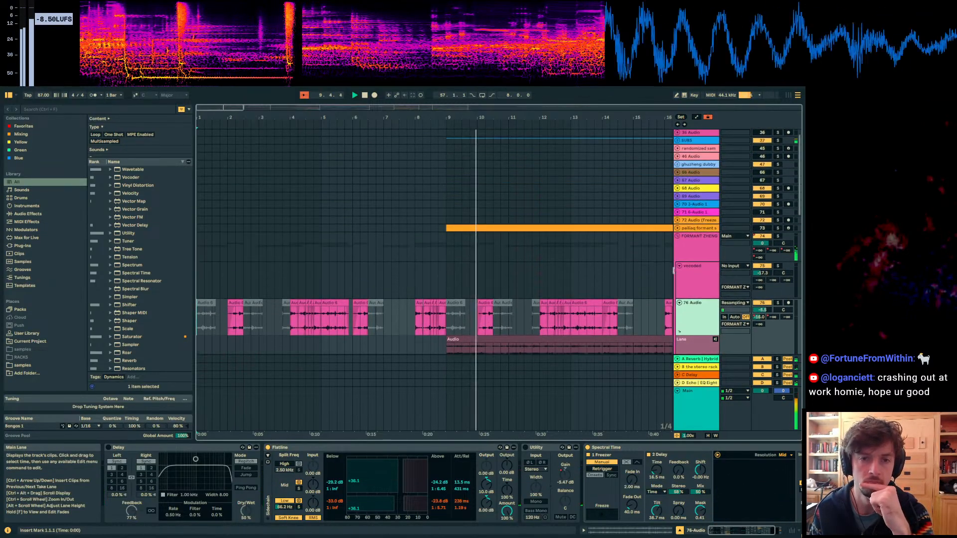
scroll(673, 274, up, 1)
click(678, 157)
click(694, 167)
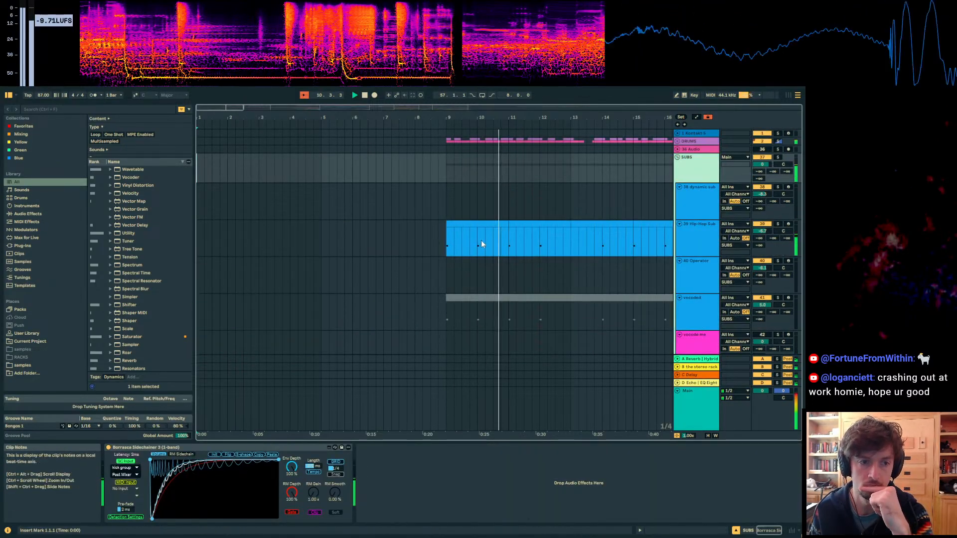
Step: Deactivate the first beat of bar 10 in the Hip-Hop Sub clip and replay from bar 9
drag(480, 242, 485, 243)
scroll(480, 244, down, 2)
key(0)
click(350, 249)
key(space)
key(space)
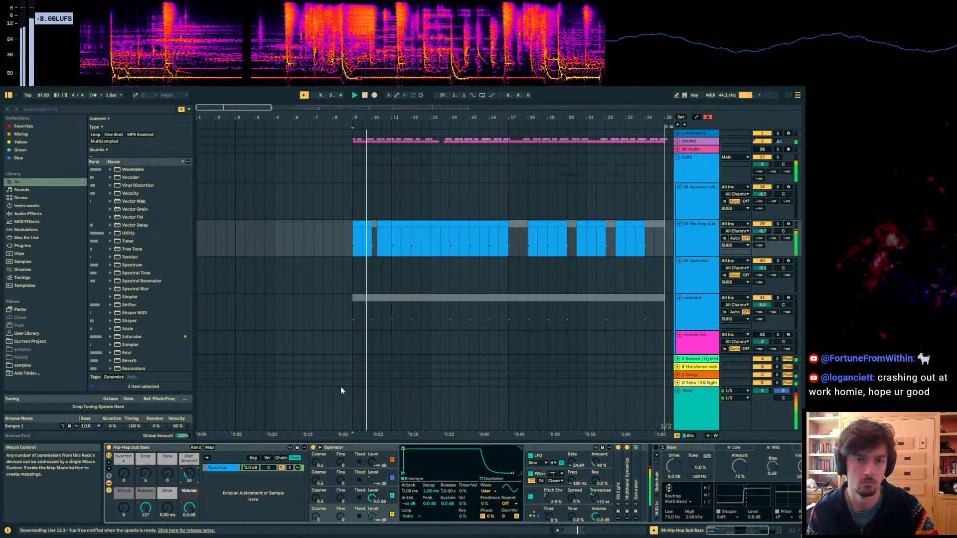
Step: Set the Dist Amount automation line on the Hip-Hop Sub track to 33
key(a)
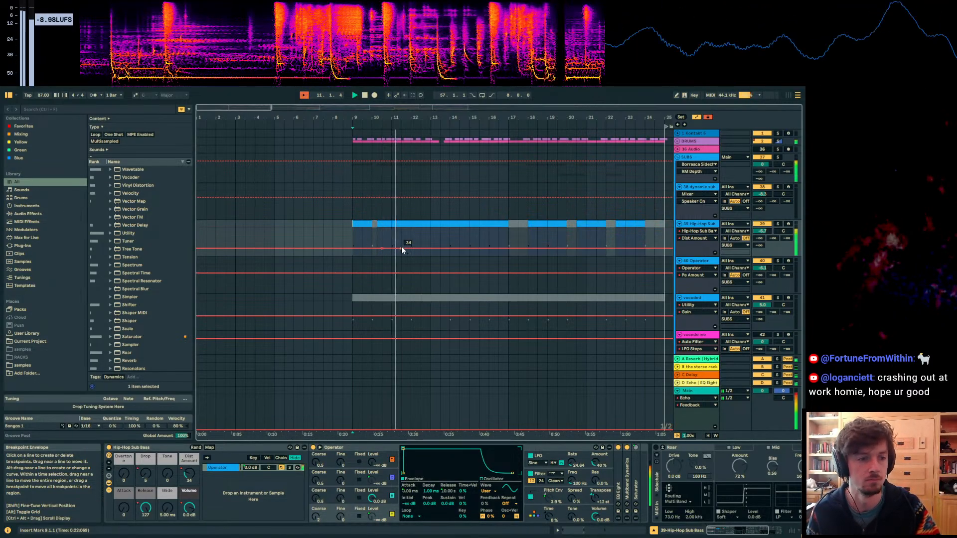
drag(440, 249, 440, 248)
Step: Copy the track 43 audio clip near bar 19 to bar 15 and trim the copy's end to bar 16
scroll(420, 240, down, 5)
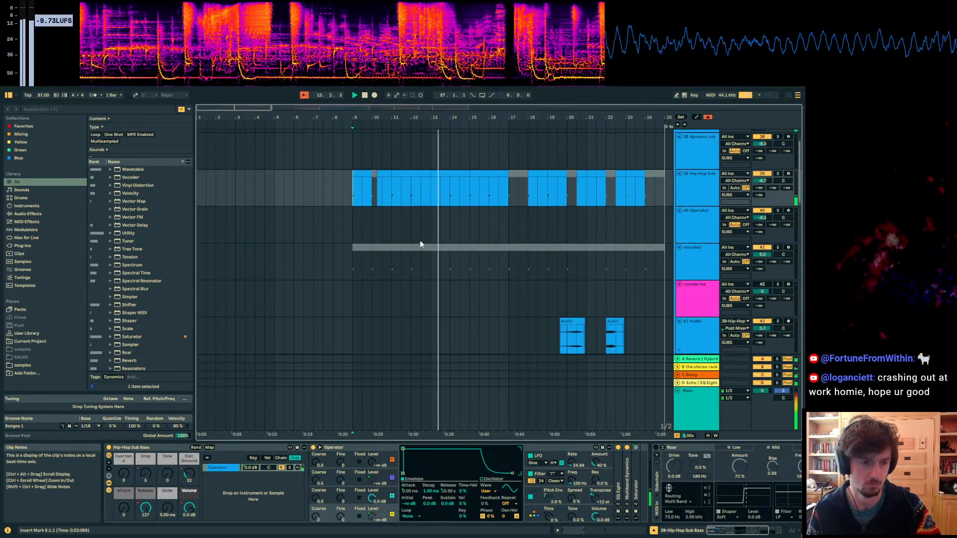
click(573, 264)
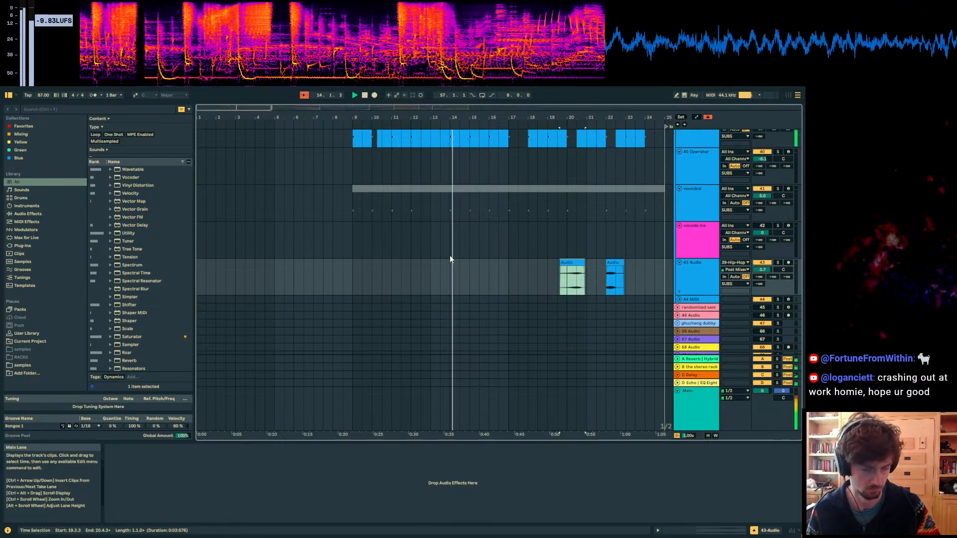
scroll(468, 242, up, 2)
click(467, 312)
key(ctrl+v)
drag(470, 170, 476, 172)
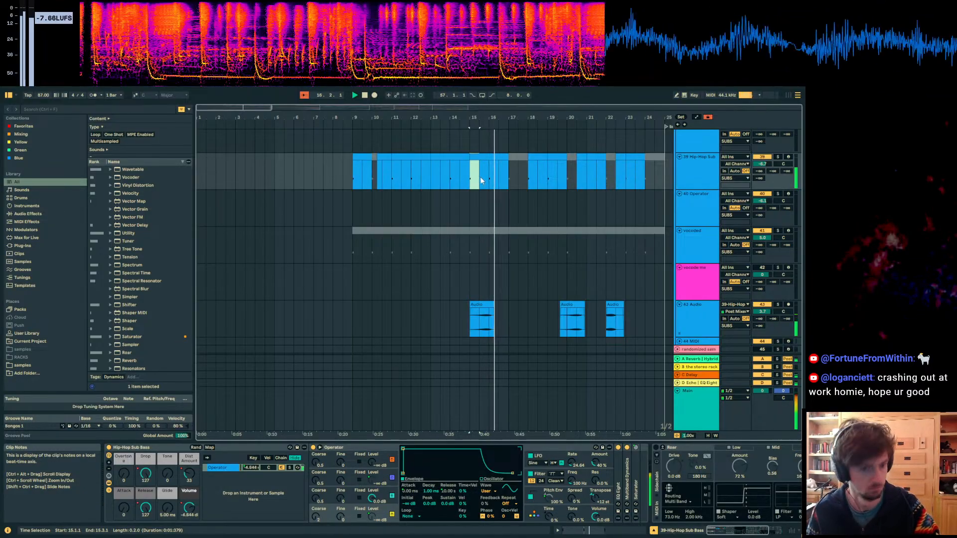
drag(494, 305, 489, 305)
Step: Deactivate the first half of bar 16 in the Hip-Hop Sub clip and place the insert marker at bar 14
drag(498, 182, 489, 184)
key(0)
click(455, 325)
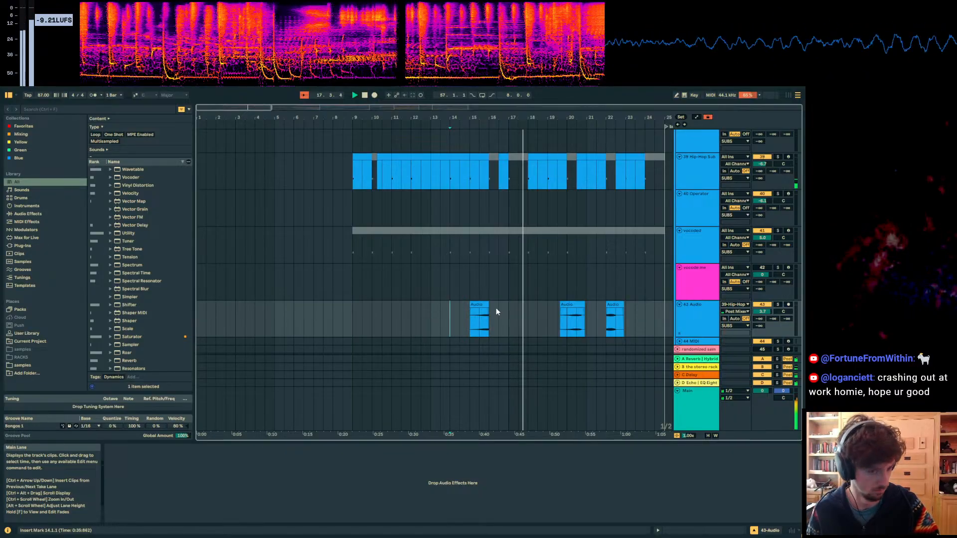
Step: Shape a dip to -inf dB in the Hip-Hop Sub's Volume automation over the second half of bar 15 and replay it
click(469, 171)
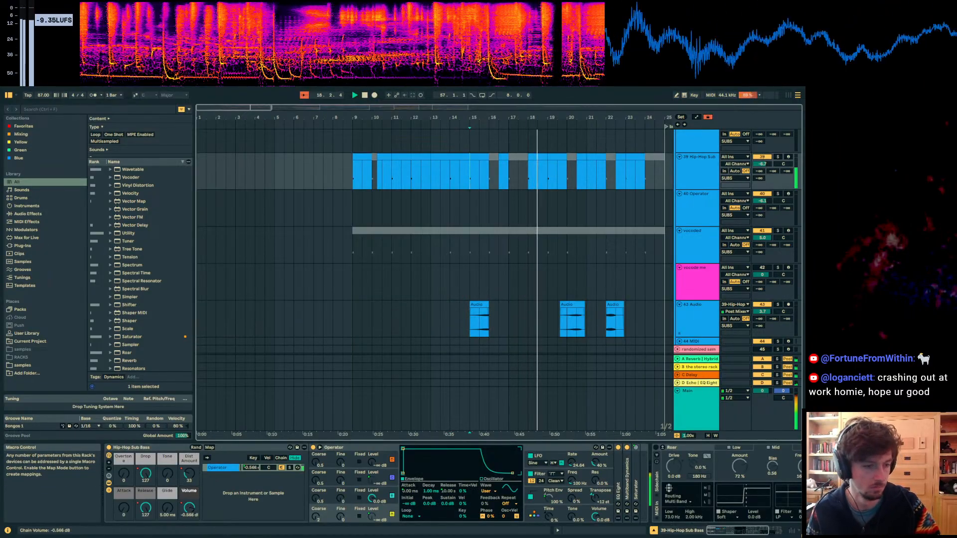
key(a)
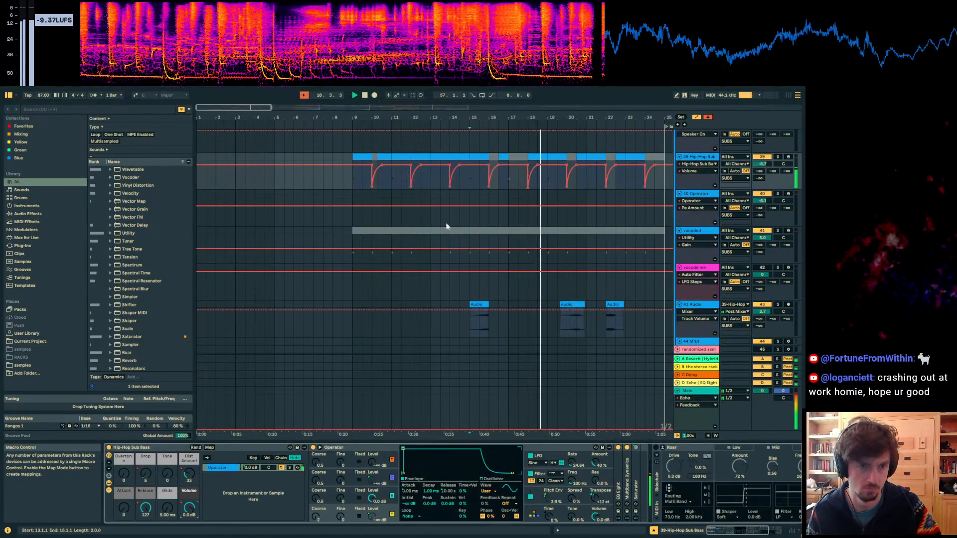
click(489, 165)
drag(474, 176, 439, 188)
key(space)
key(space)
click(435, 167)
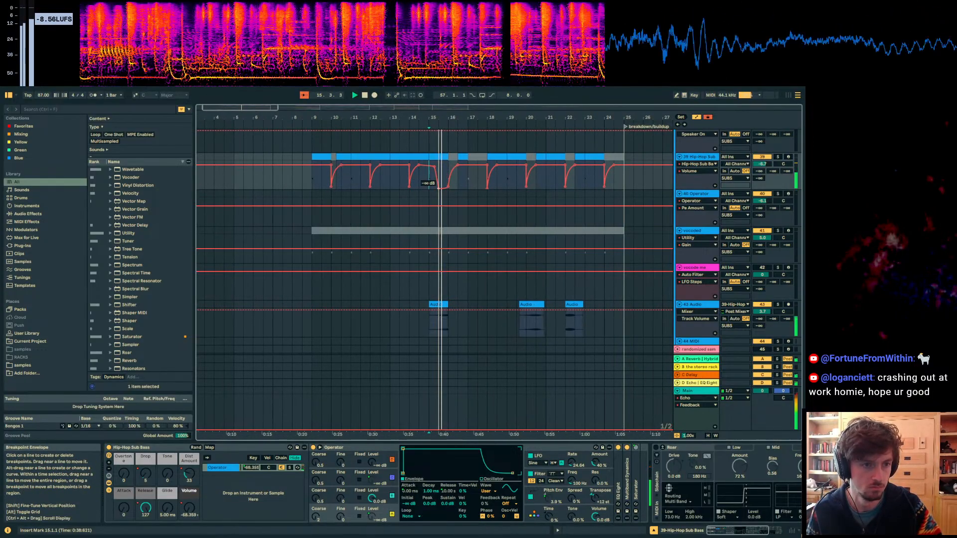
key(a)
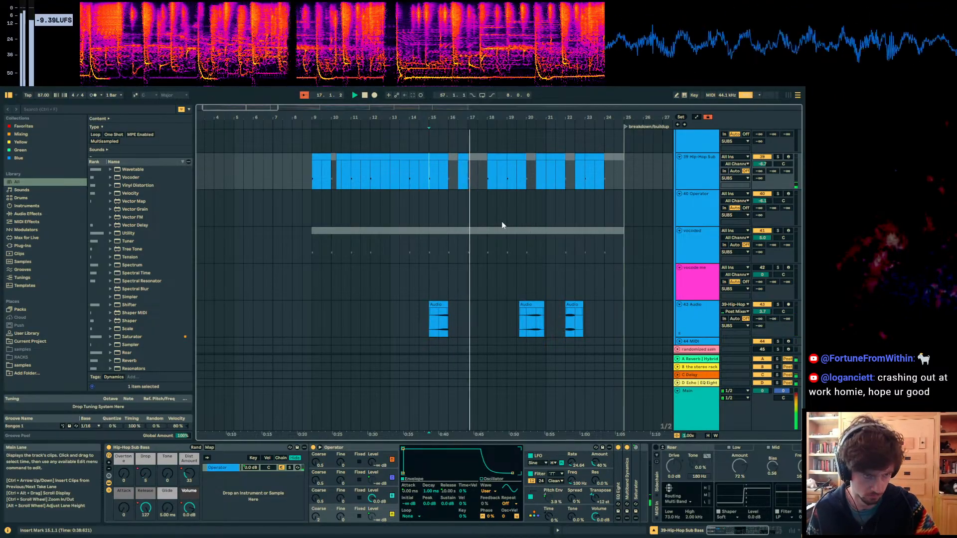
Step: Review the Hip-Hop Sub track's Volume and Dist Amount automation during playback
scroll(502, 222, down, 2)
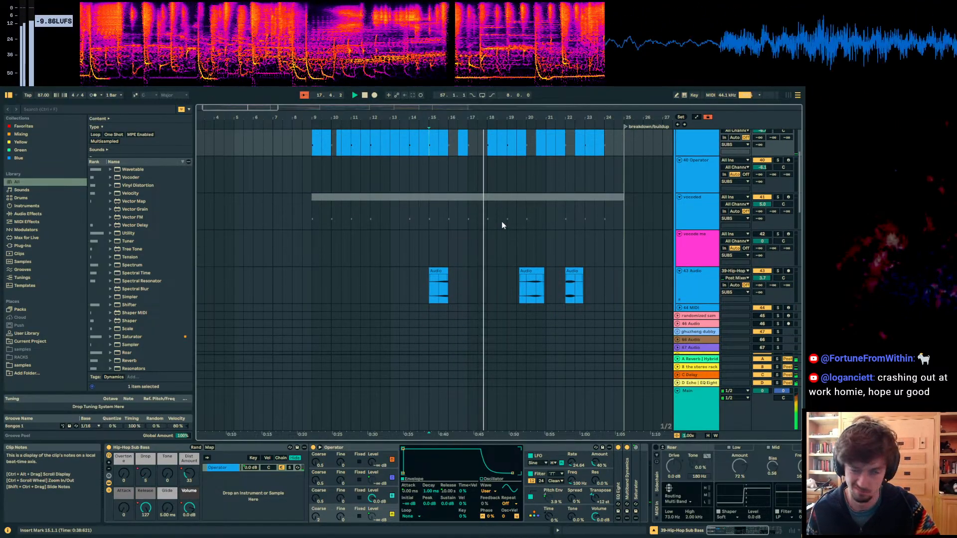
scroll(502, 223, down, 7)
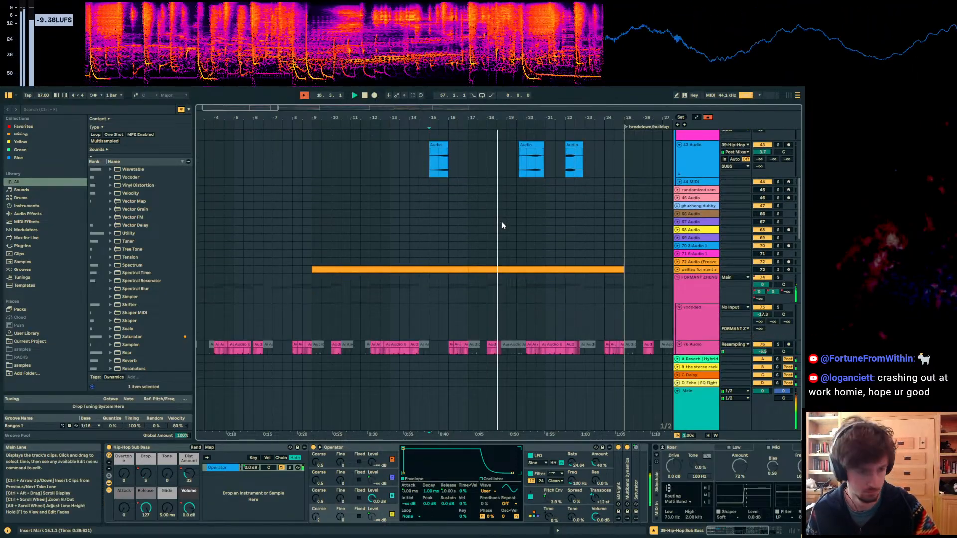
scroll(502, 225, up, 10)
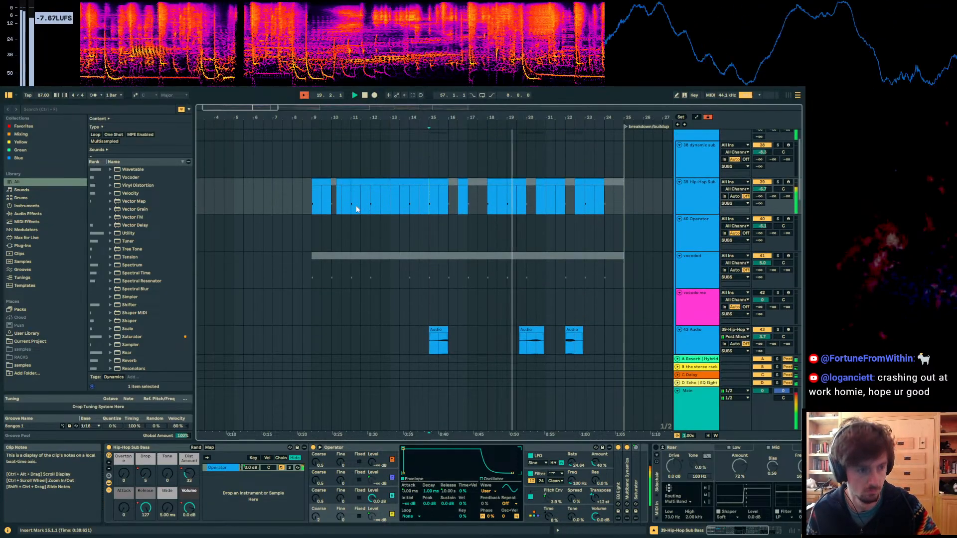
key(a)
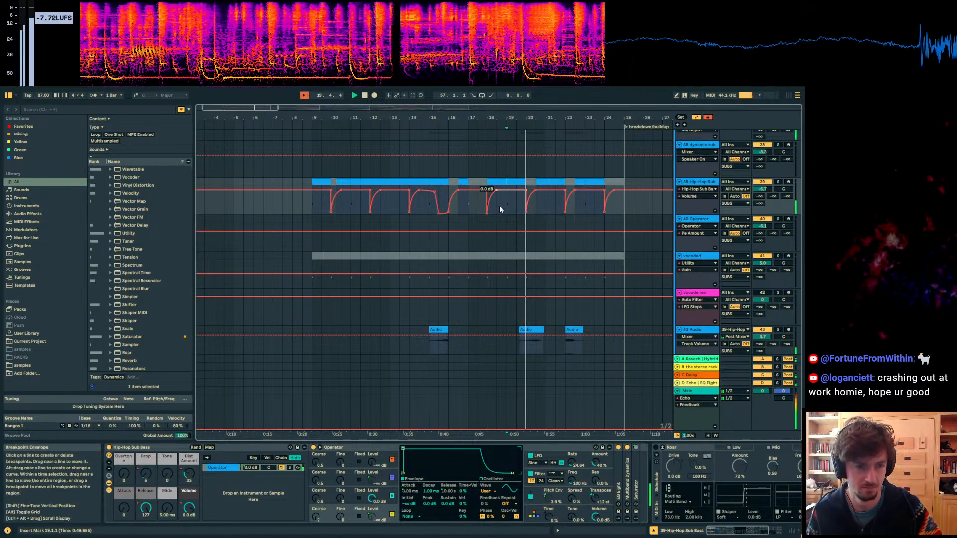
click(189, 475)
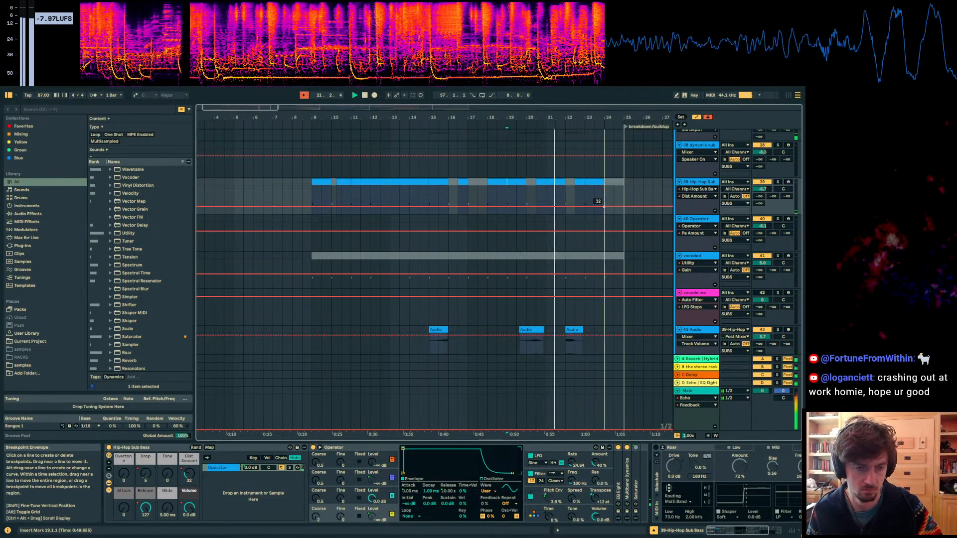
key(a)
Step: Copy the first three beats of bar 17 on track 77 to bar 21 of a new audio track inserted below it
scroll(530, 217, down, 15)
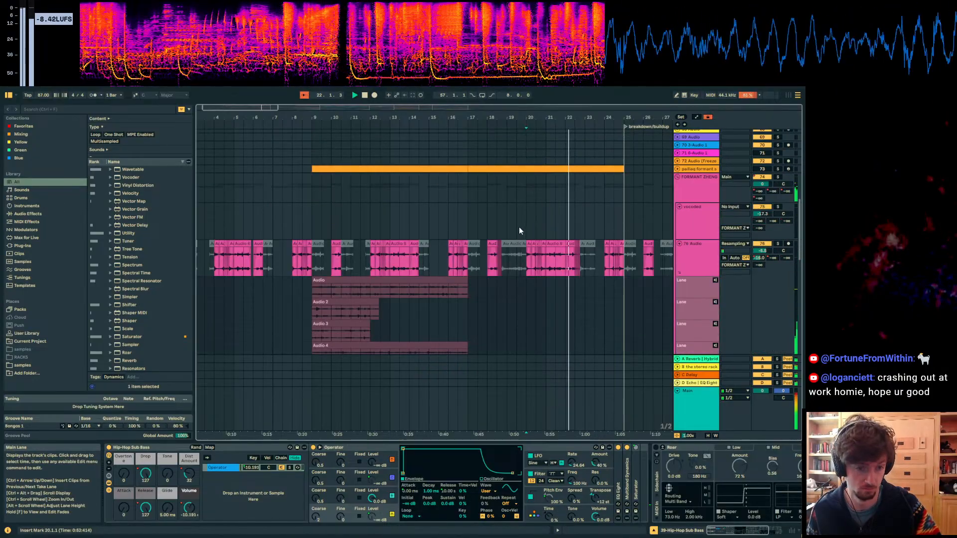
scroll(514, 247, down, 3)
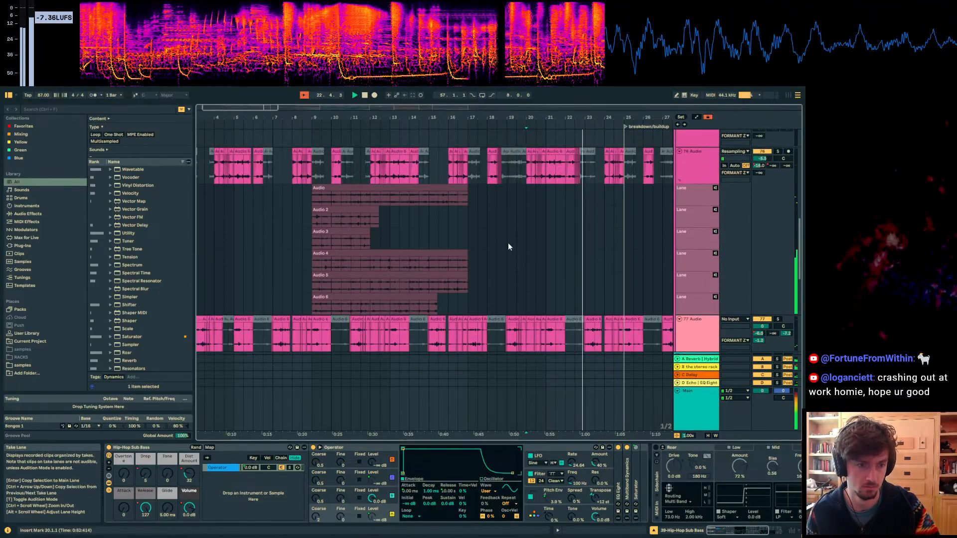
scroll(486, 245, down, 3)
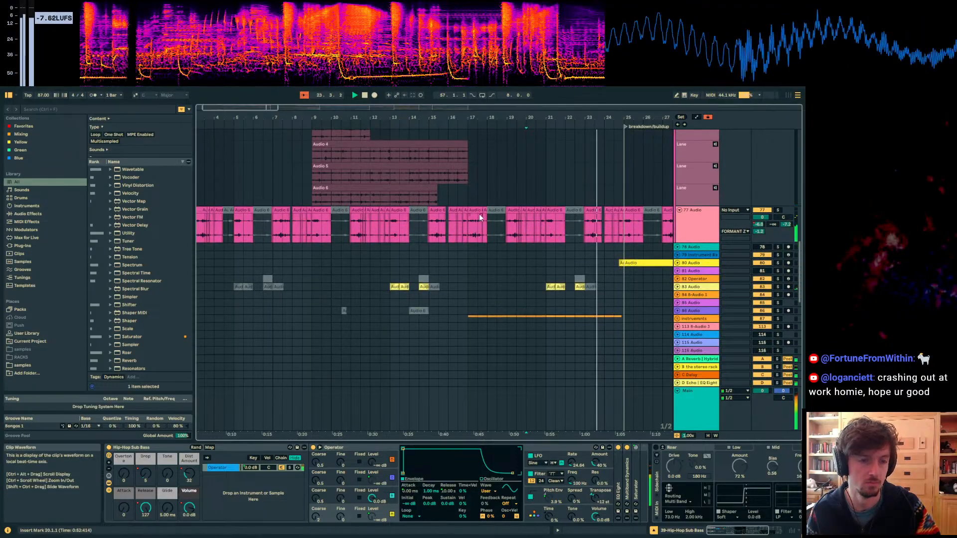
click(478, 211)
click(699, 233)
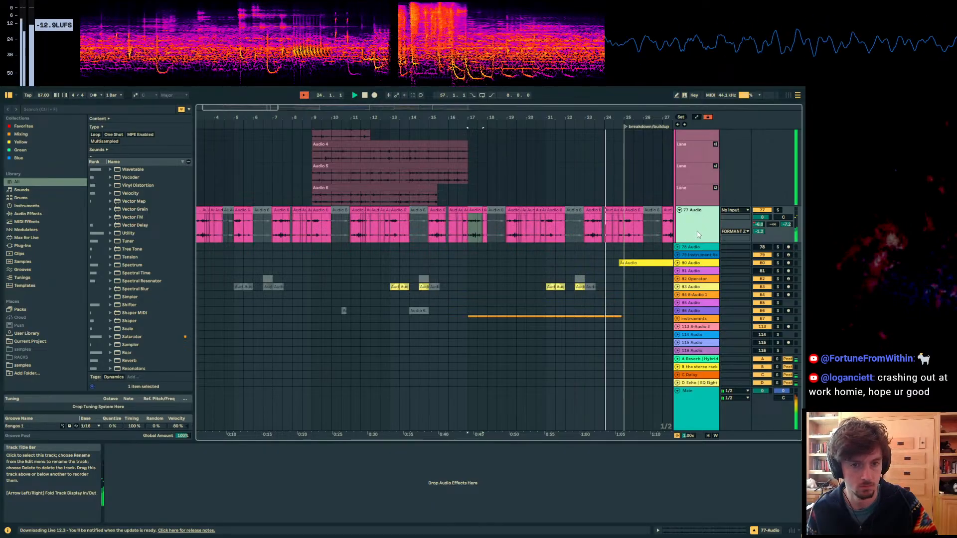
key(ctrl+t)
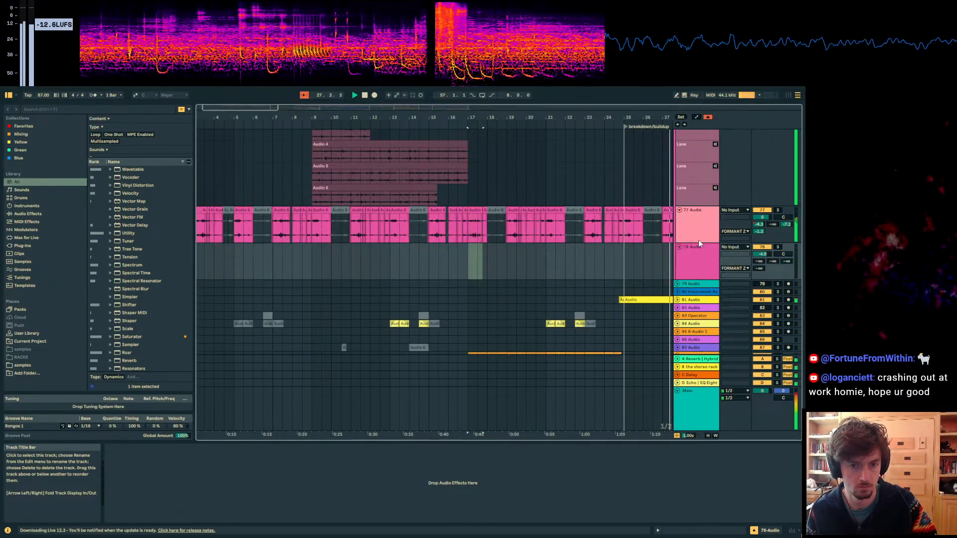
click(545, 259)
key(ctrl+v)
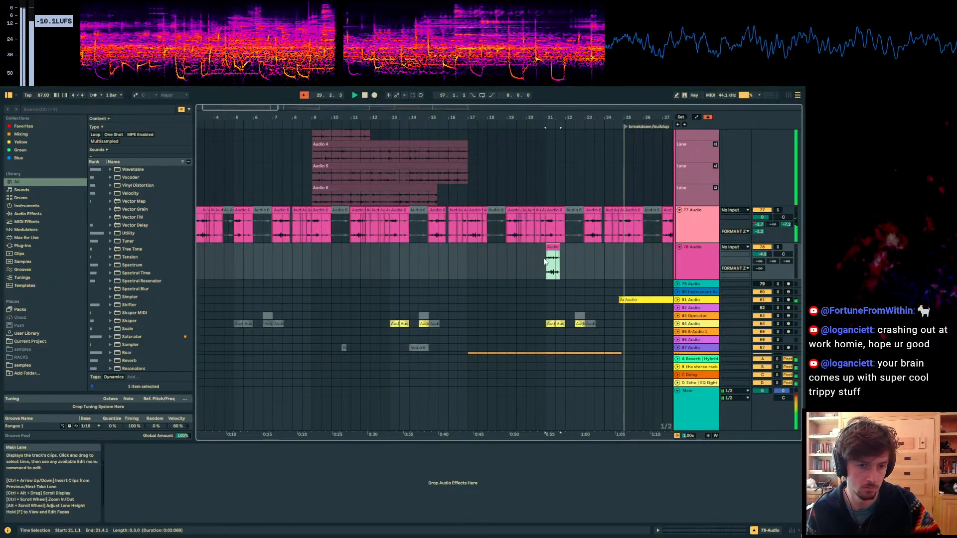
Step: Solo track 78 and raise its Reverb, Delay and Echo sends to about -5, -4.4 and 0 dB while replaying the clip
key(space)
key(space)
click(778, 247)
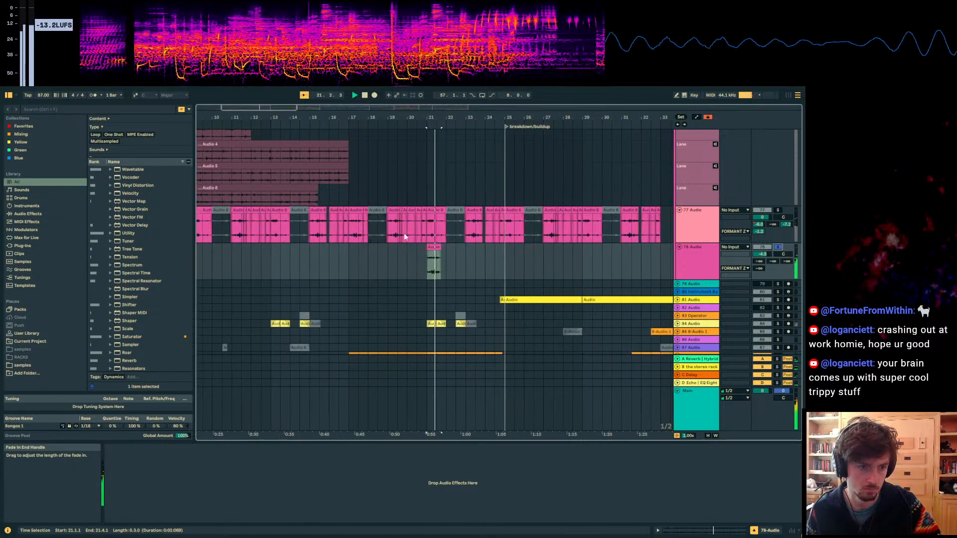
drag(759, 261, 786, 240)
key(space)
key(space)
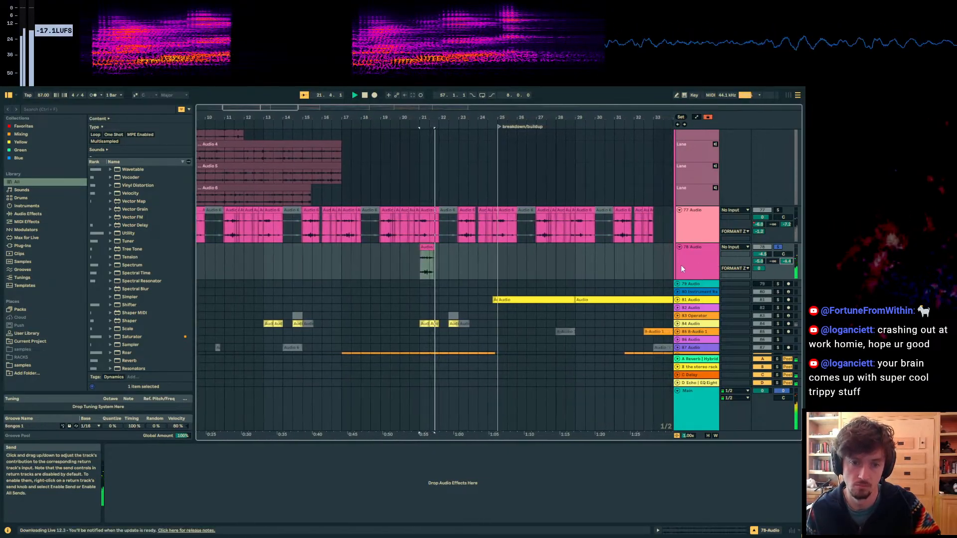
Step: Clear the solo on track 78 and play the full arrangement from bar 17
click(336, 197)
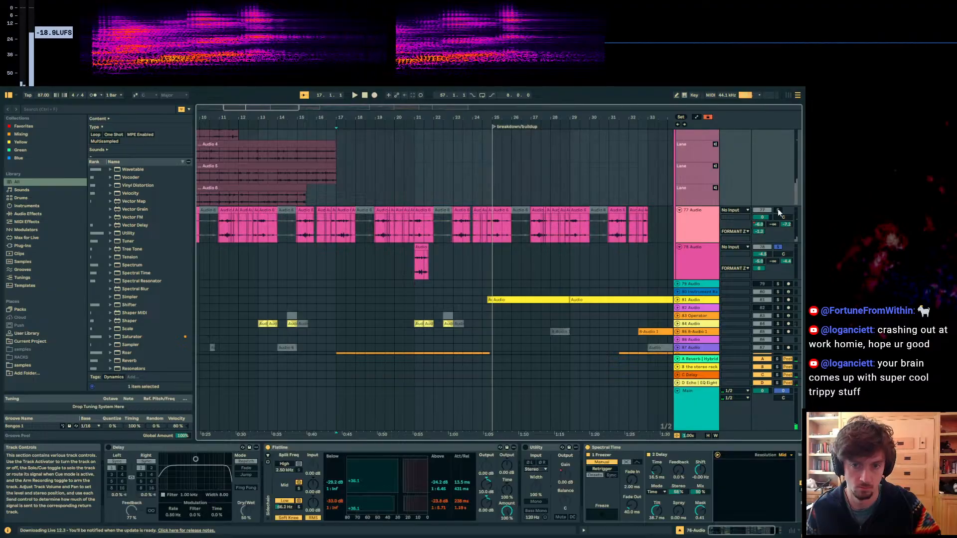
double_click(779, 212)
key(space)
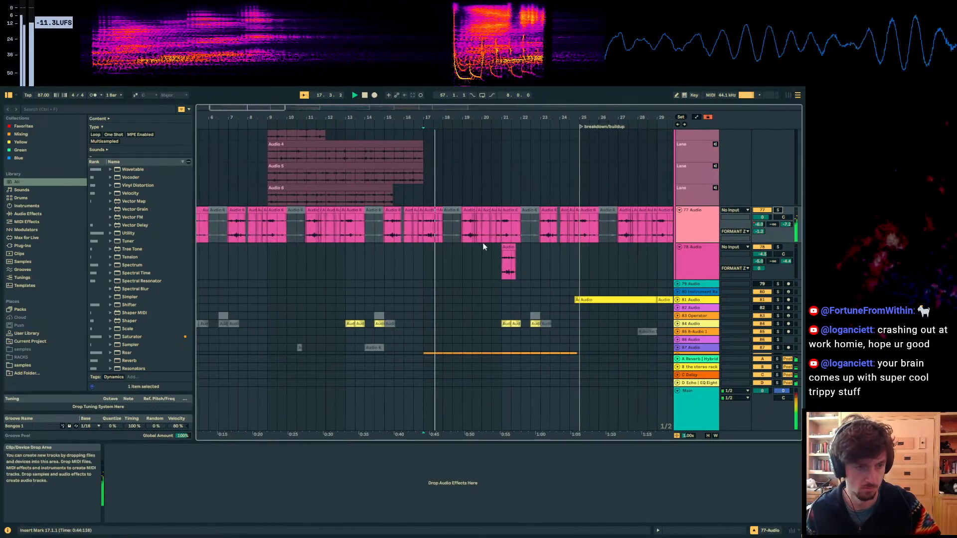
scroll(489, 269, up, 3)
scroll(488, 266, down, 4)
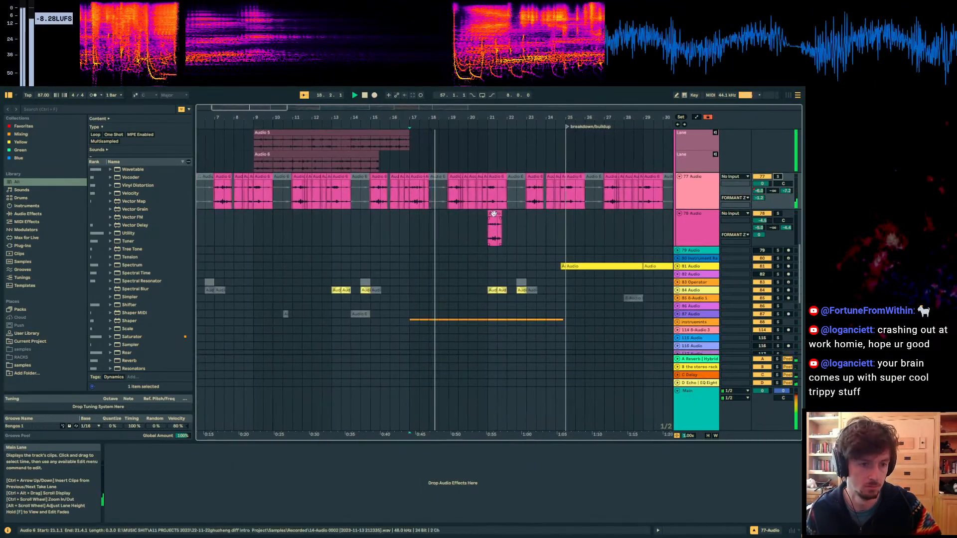
Step: Transpose the bar 21 clip on track 78 up 12 semitones and set its grain size to 75.41
click(701, 528)
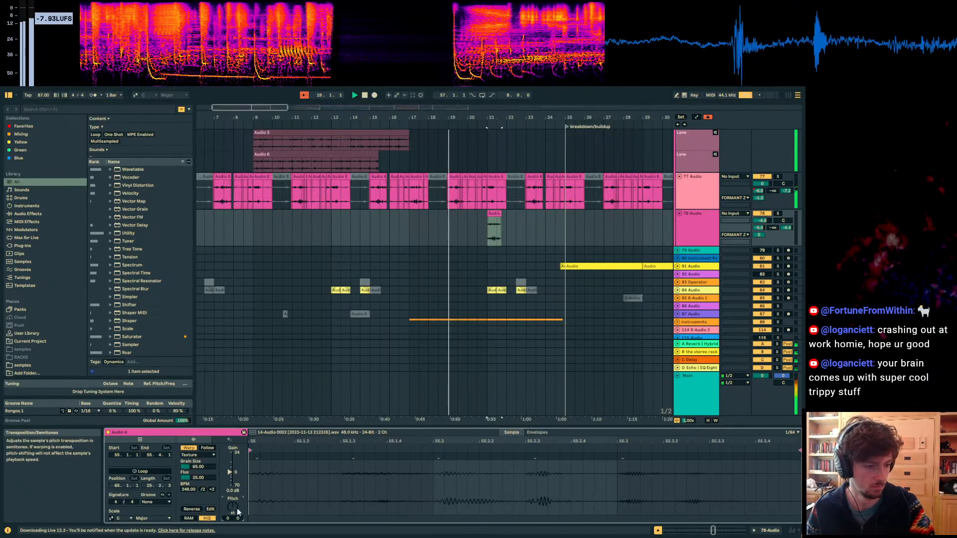
click(200, 468)
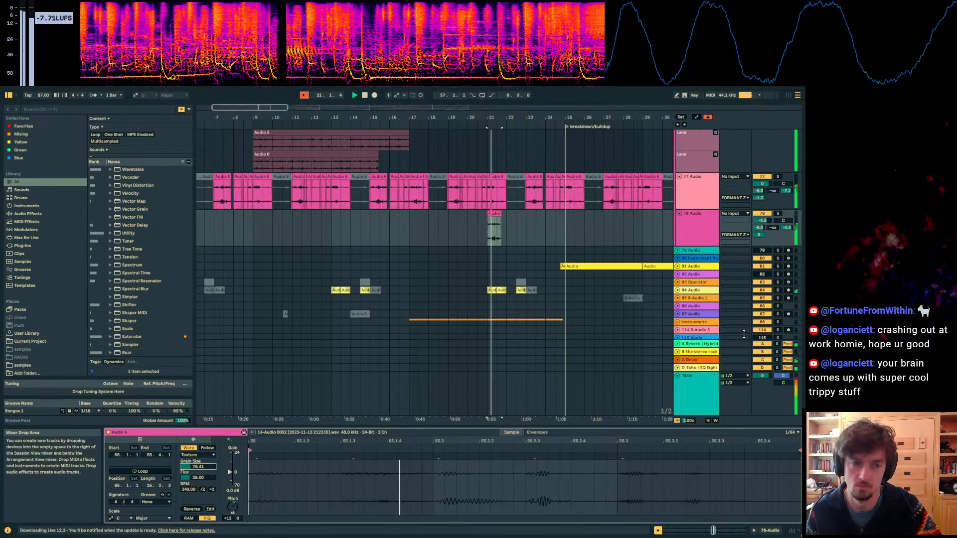
click(490, 221)
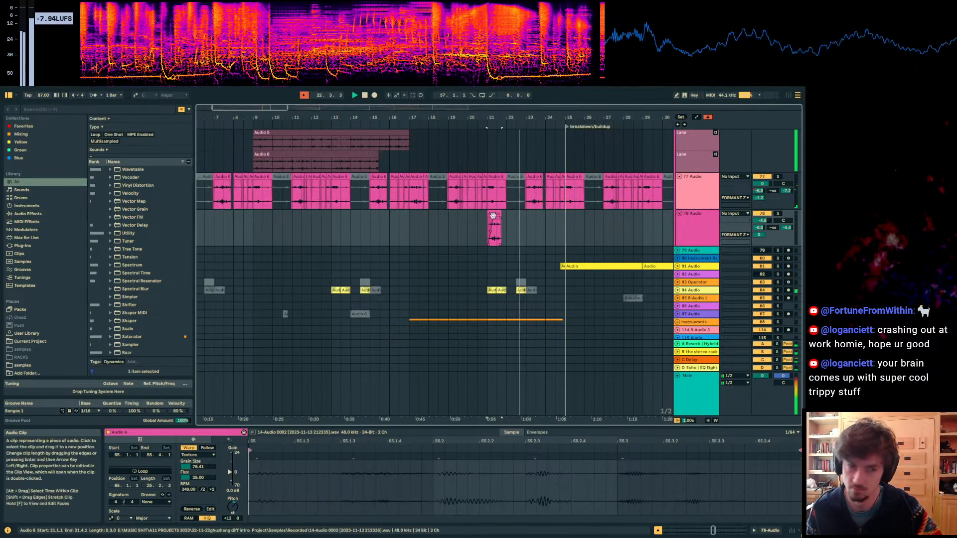
Step: Paste a one-bar copy of the track 43 sub audio clip at bar 24, ending at the breakdown/buildup marker
scroll(429, 250, down, 3)
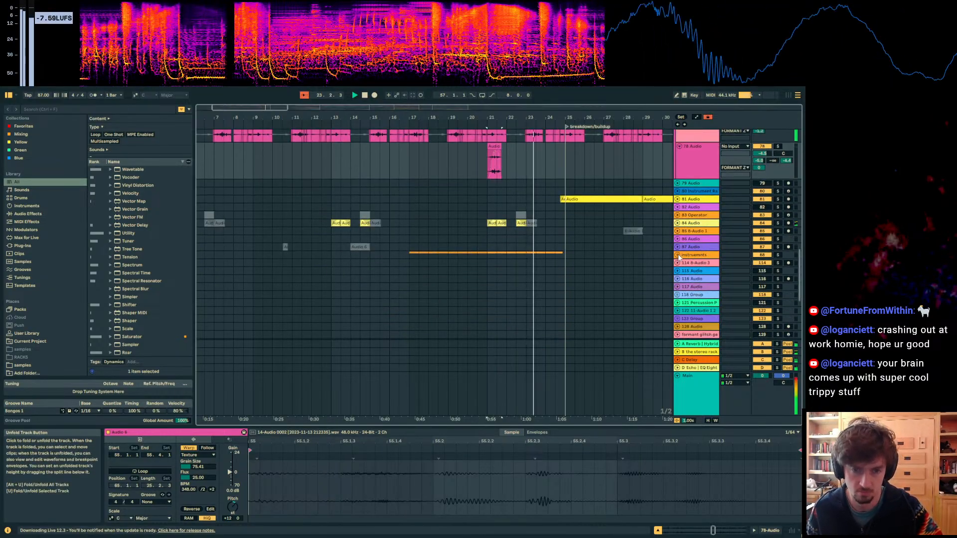
scroll(604, 253, up, 3)
scroll(604, 250, up, 10)
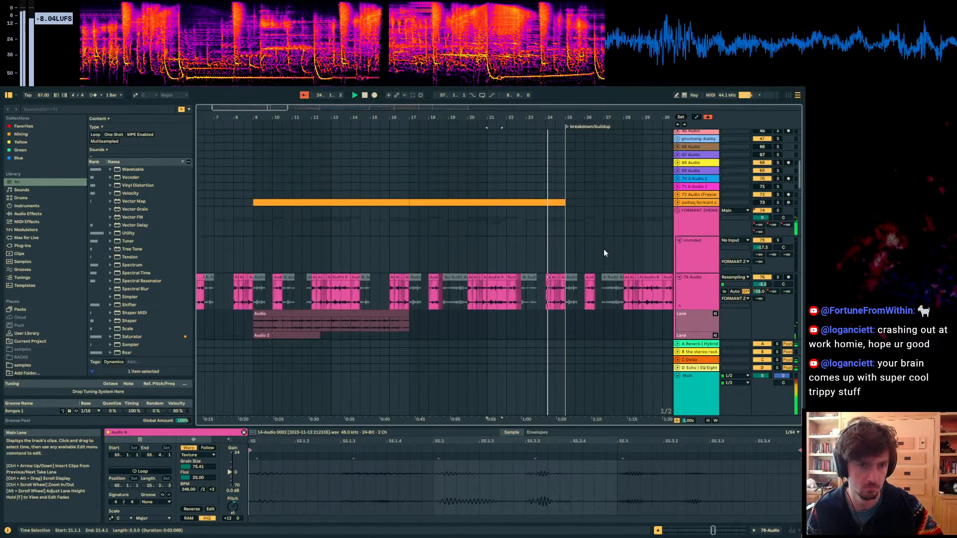
click(526, 249)
drag(531, 249, 534, 256)
scroll(518, 242, right, 4)
scroll(522, 245, down, 5)
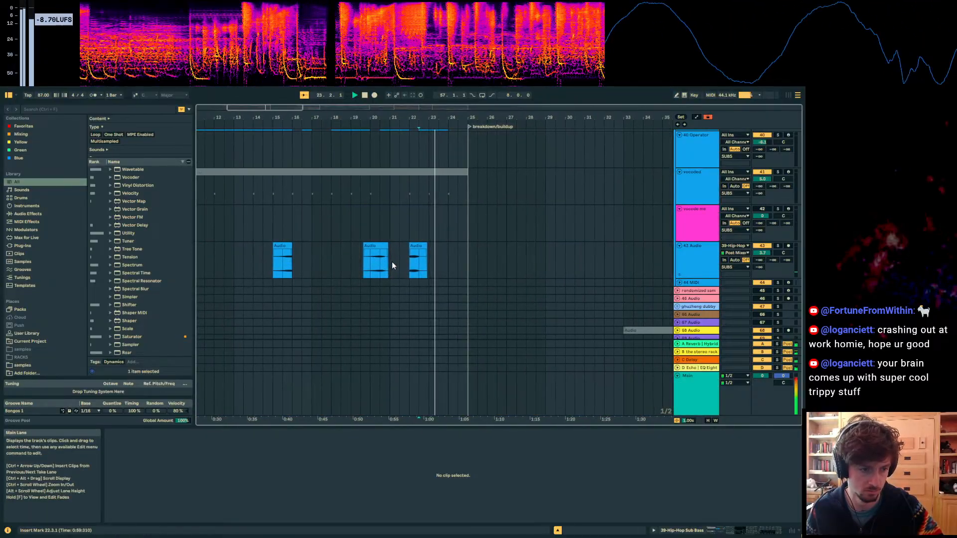
click(445, 267)
key(ctrl+v)
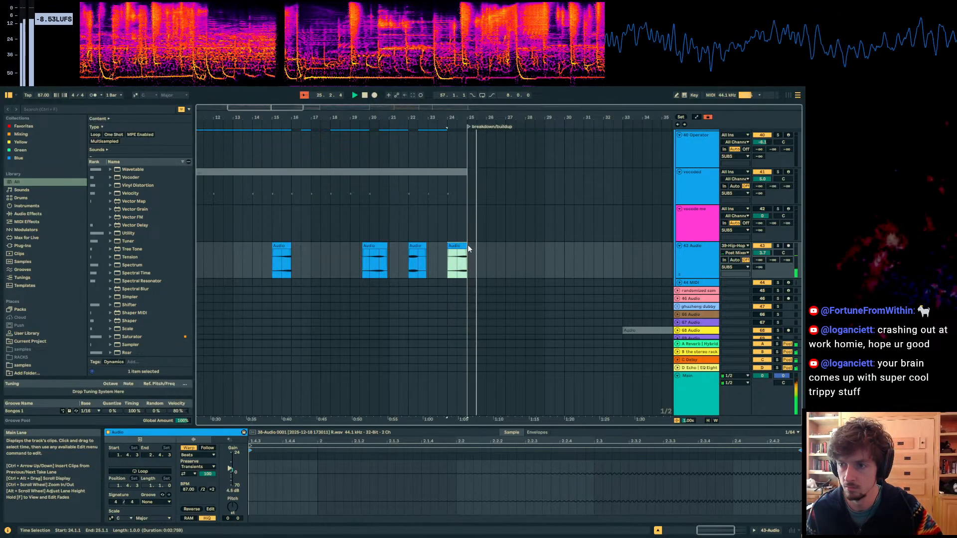
scroll(473, 249, up, 3)
scroll(472, 252, up, 3)
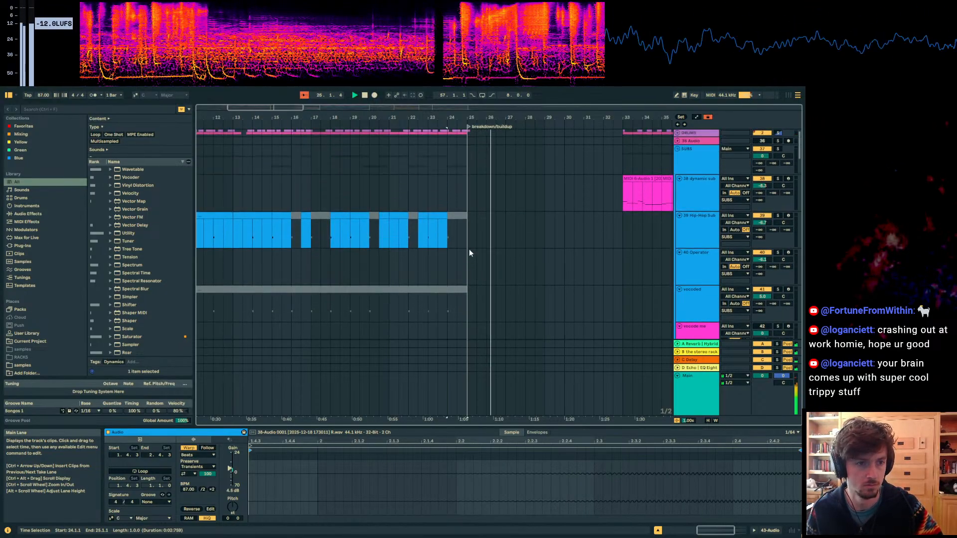
scroll(471, 247, down, 5)
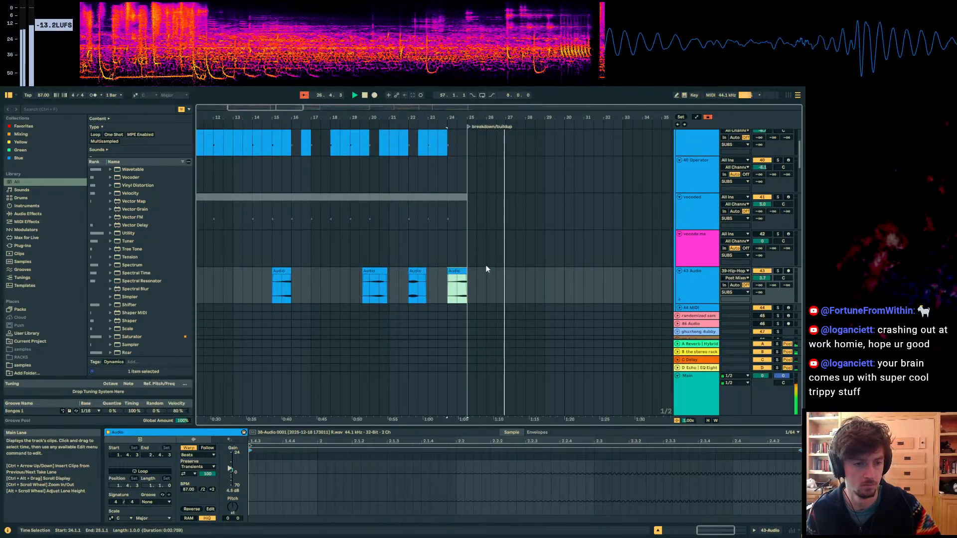
scroll(488, 269, up, 5)
click(601, 196)
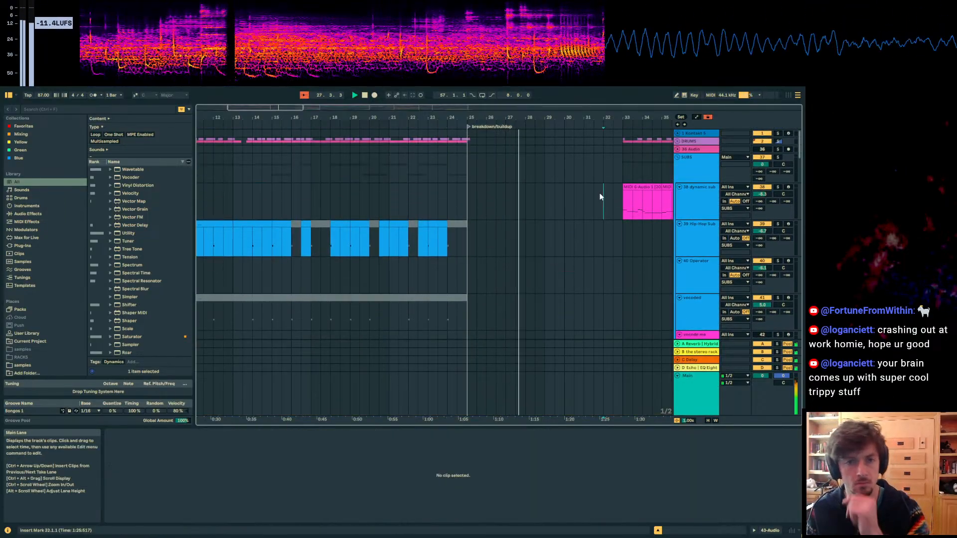
Step: Switch to the WIP Notes in Obsidian and move their window clear of the breakdown section in the arrangement
key(alt+Tab)
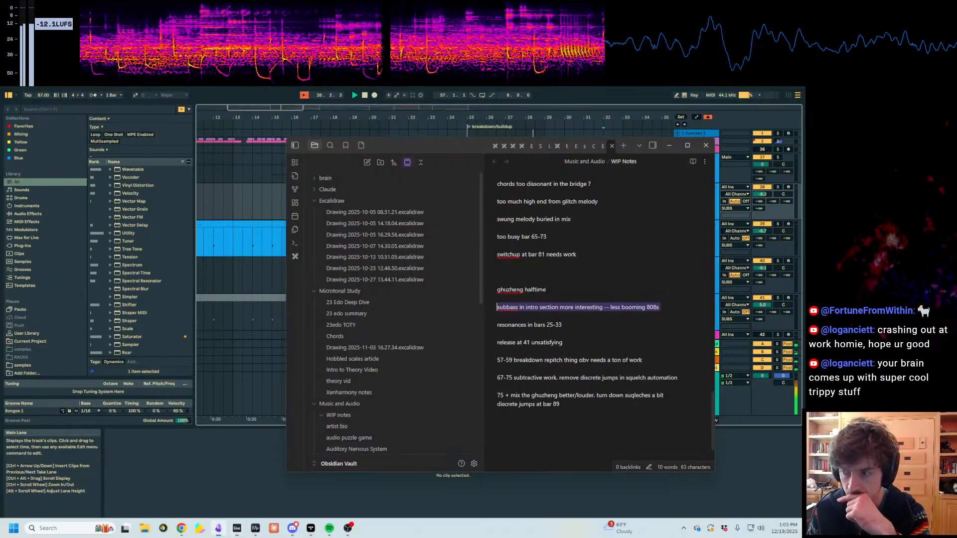
click(636, 311)
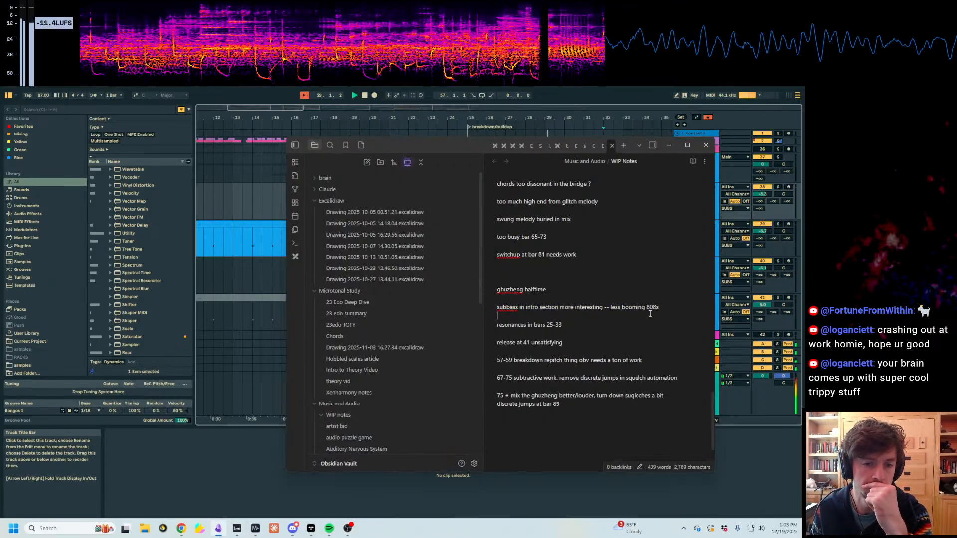
drag(443, 145, 131, 129)
Step: Unfold track 81 and add an EQ Eight at the end of its device chain
scroll(581, 250, down, 15)
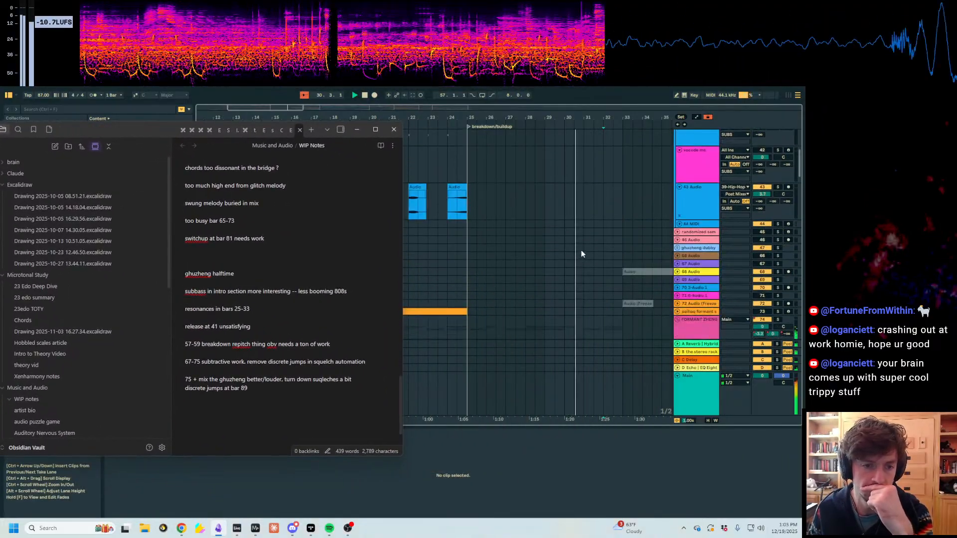
scroll(618, 250, down, 3)
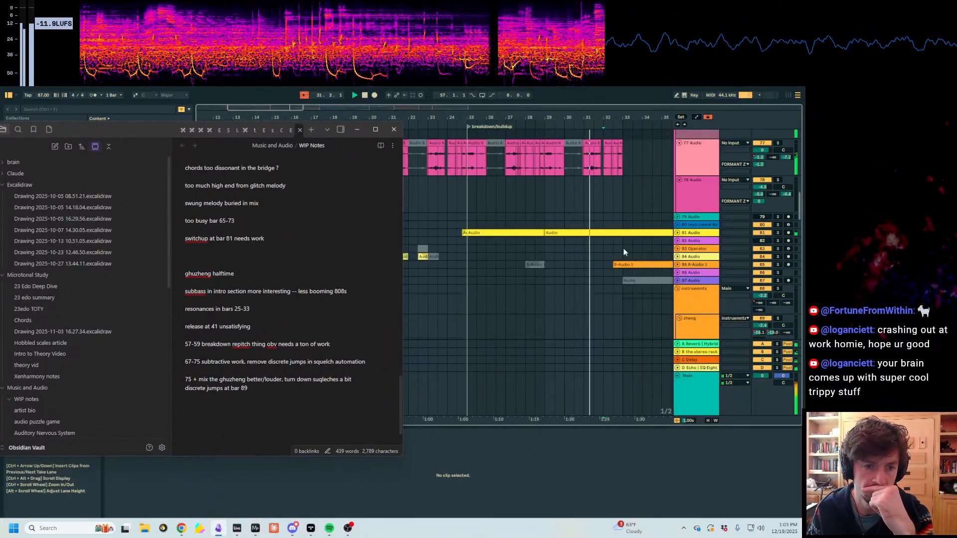
click(677, 233)
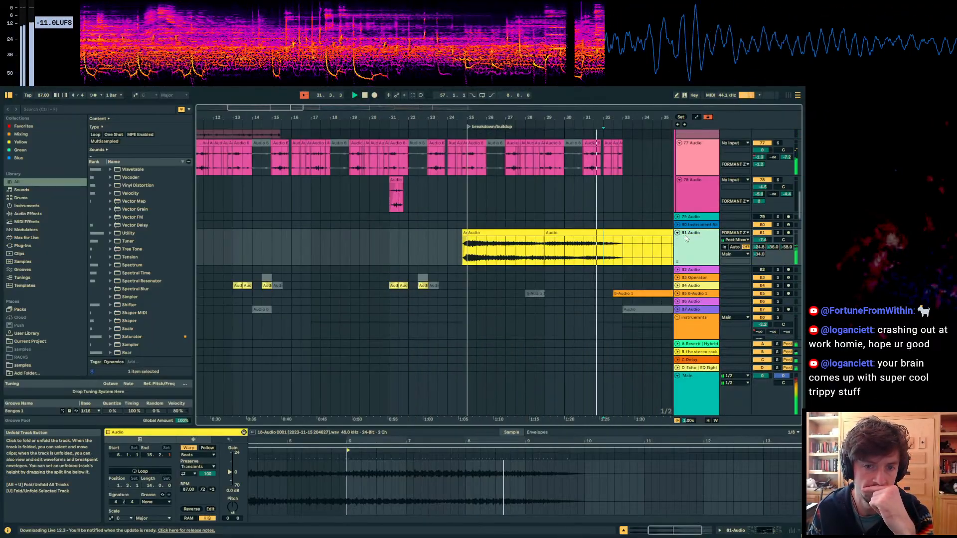
click(742, 531)
click(75, 109)
text(eq 8)
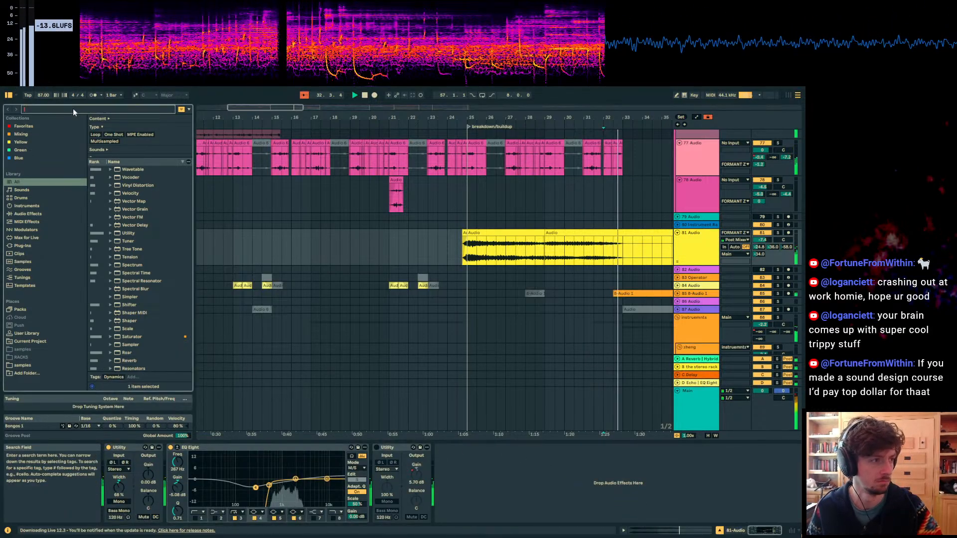
click(131, 177)
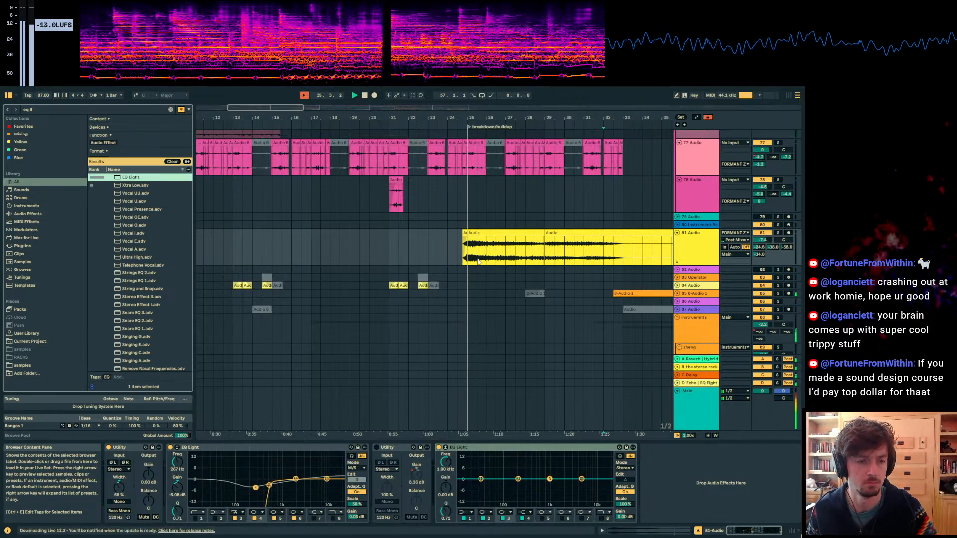
Step: Cut the low mids by about 2.4 dB in track 81's new EQ Eight and raise its Scale to about 135%
click(518, 479)
drag(513, 480, 528, 483)
drag(625, 504, 624, 496)
Step: Unfold track 167, the udu bubble percs, to show its clips in the breakdown/buildup section
click(461, 204)
drag(448, 117, 448, 149)
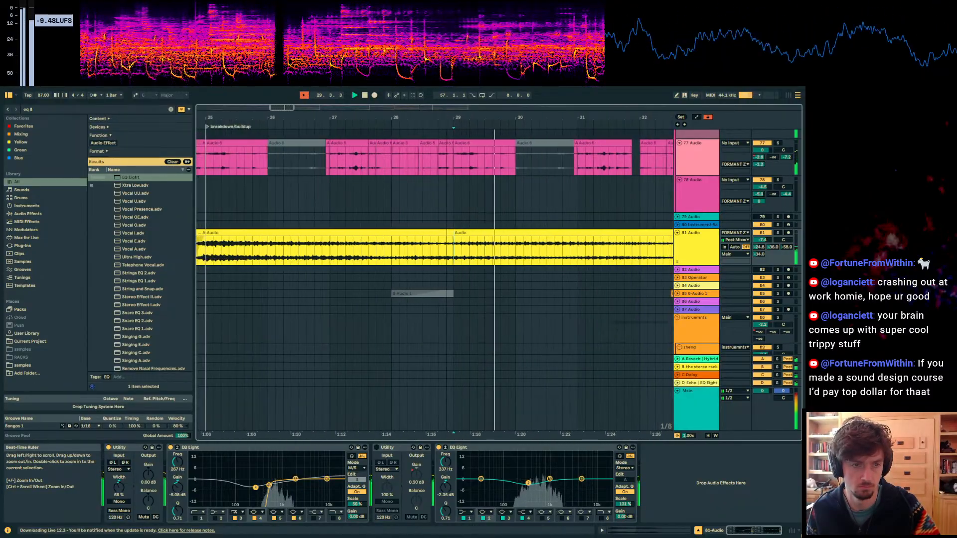
scroll(548, 235, down, 2)
scroll(548, 235, down, 5)
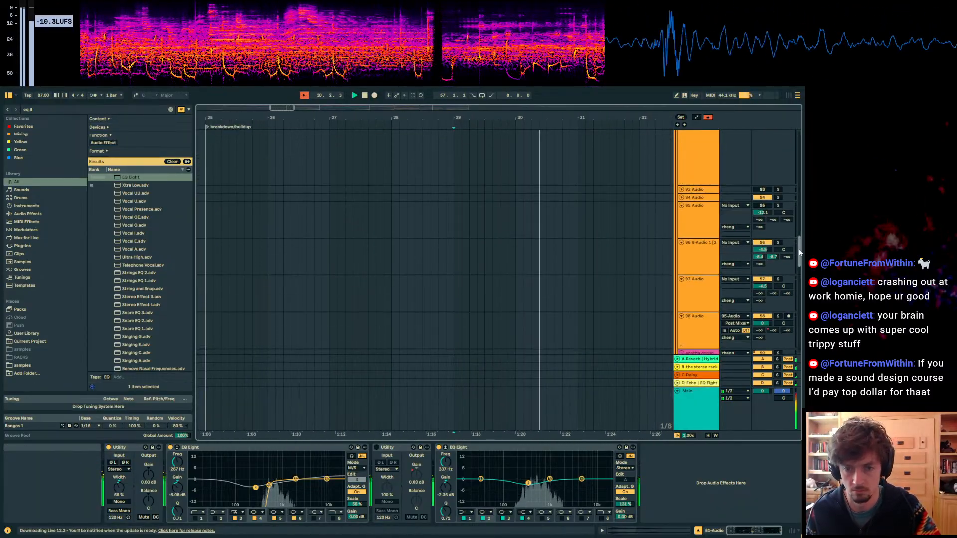
drag(800, 252, 800, 343)
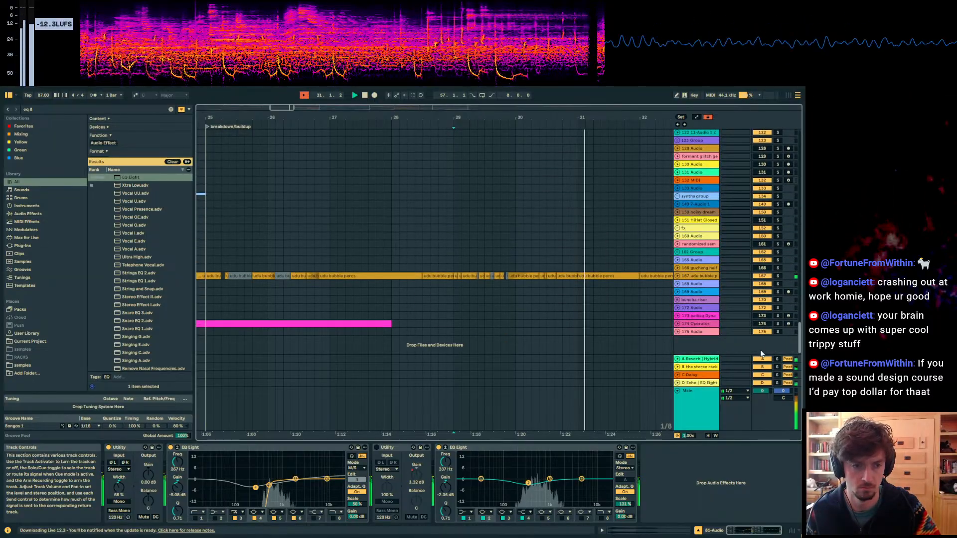
click(677, 276)
Step: Add a short crossfade between the two udu bubble percs clips that meet at 29.1.3
drag(454, 119, 427, 204)
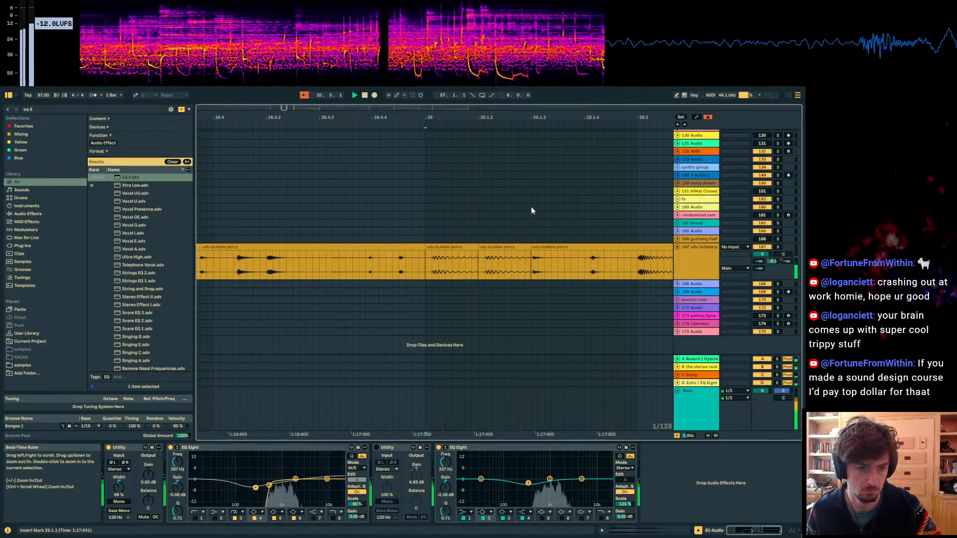
drag(530, 253, 523, 252)
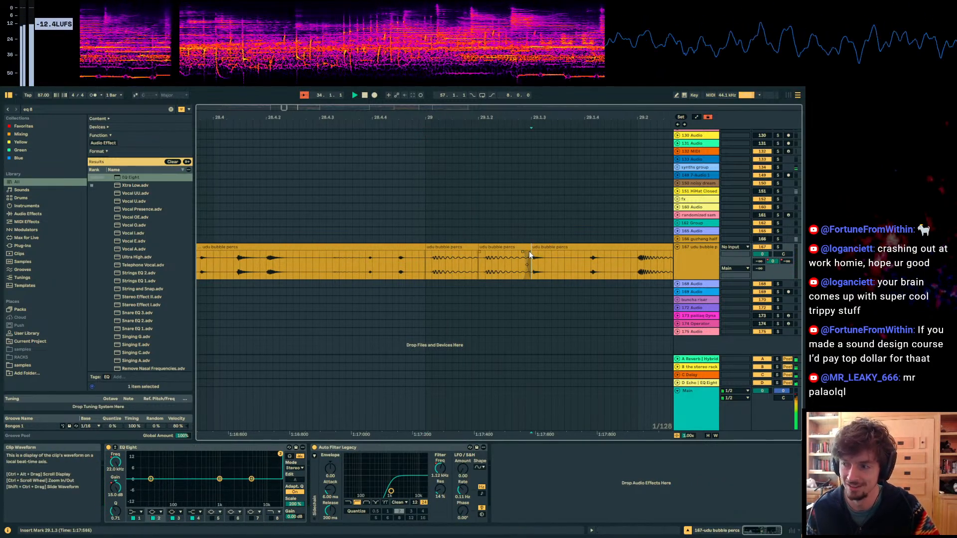
click(531, 253)
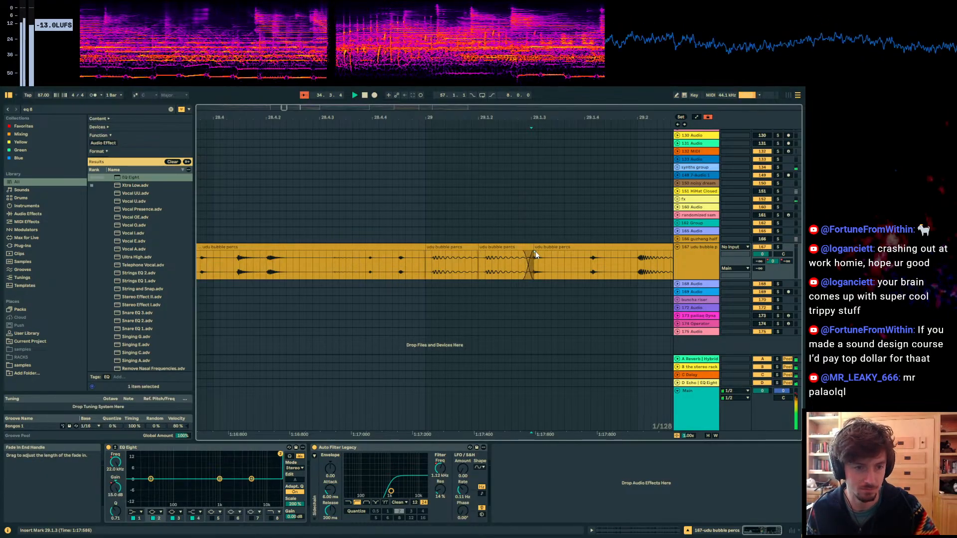
click(544, 259)
Step: Examine the udu bubble percs clips and the track's send automation across bars 29 to 33
drag(537, 119, 421, 44)
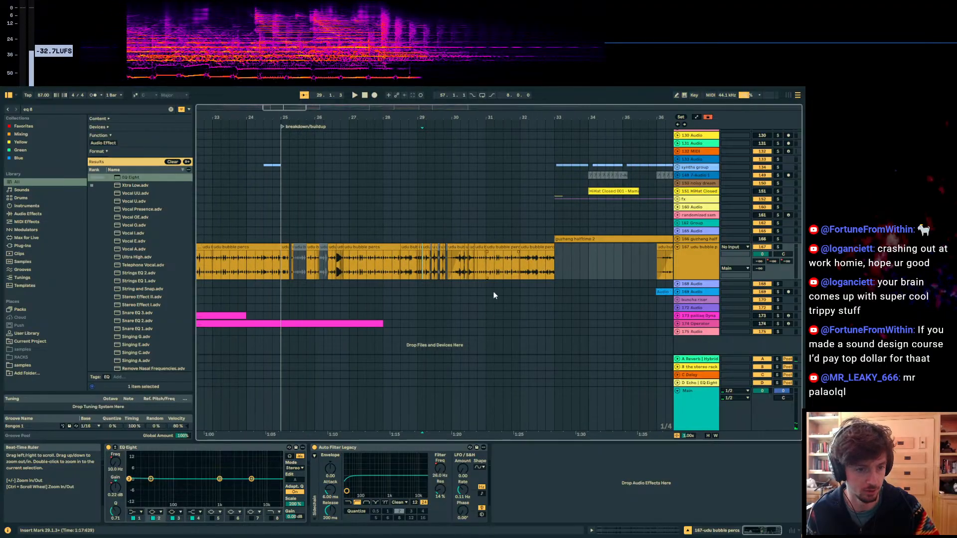
click(492, 292)
click(479, 274)
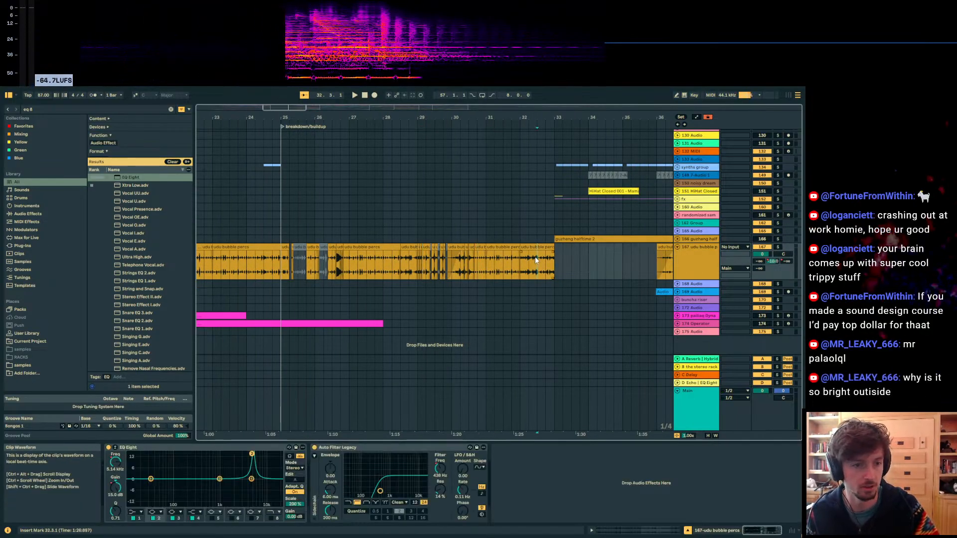
click(458, 274)
click(496, 281)
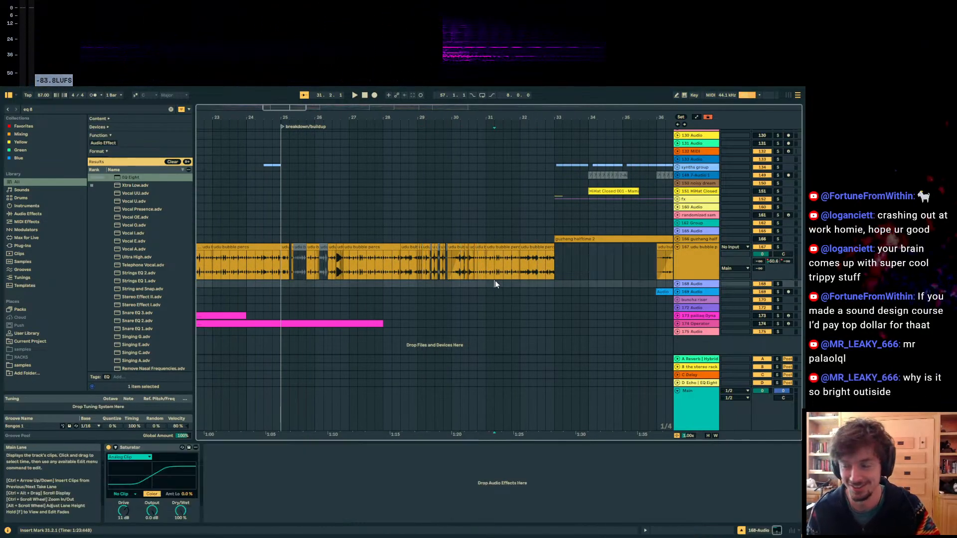
key(a)
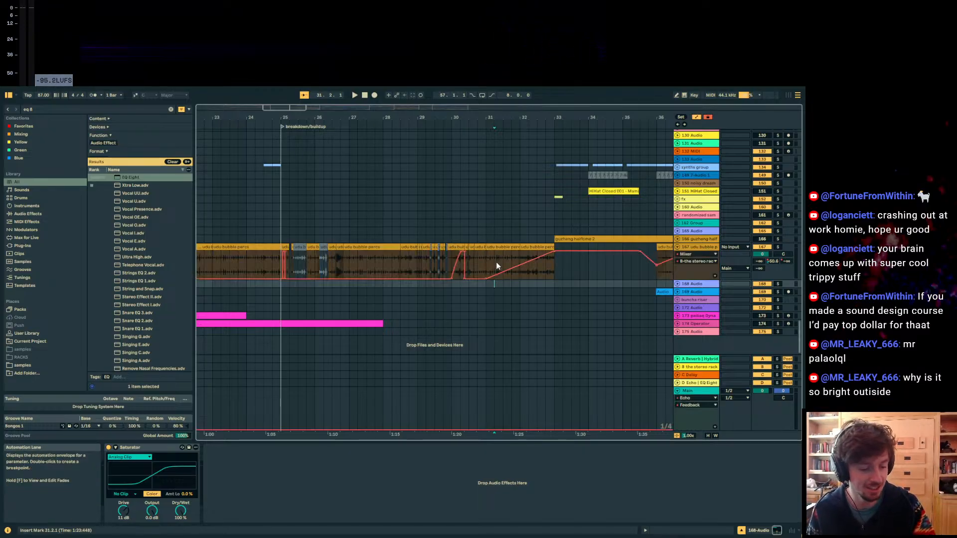
key(a)
click(489, 262)
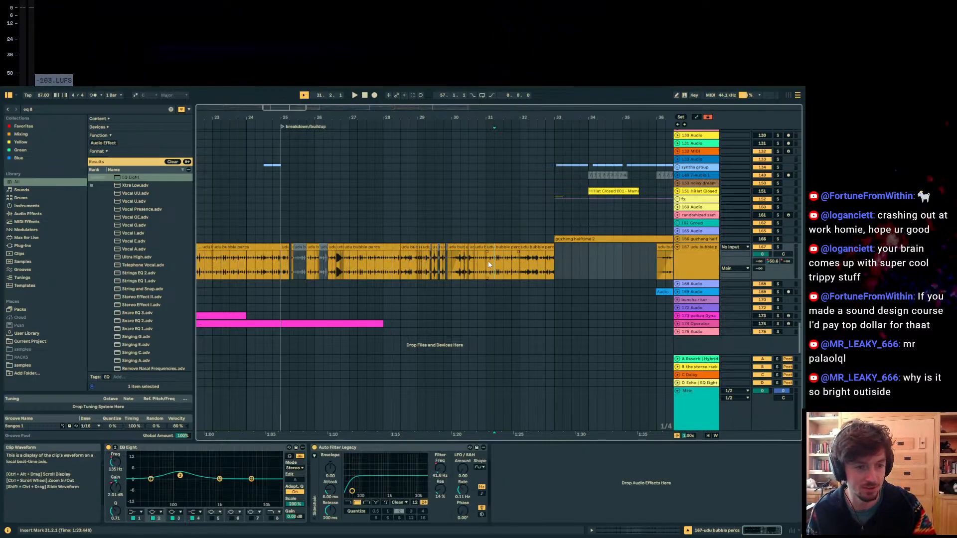
click(687, 269)
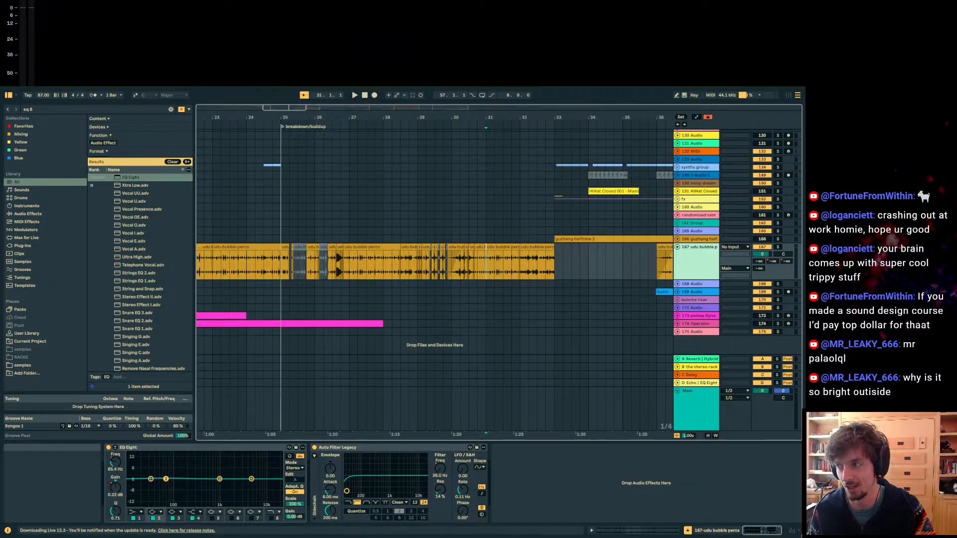
click(461, 282)
click(479, 276)
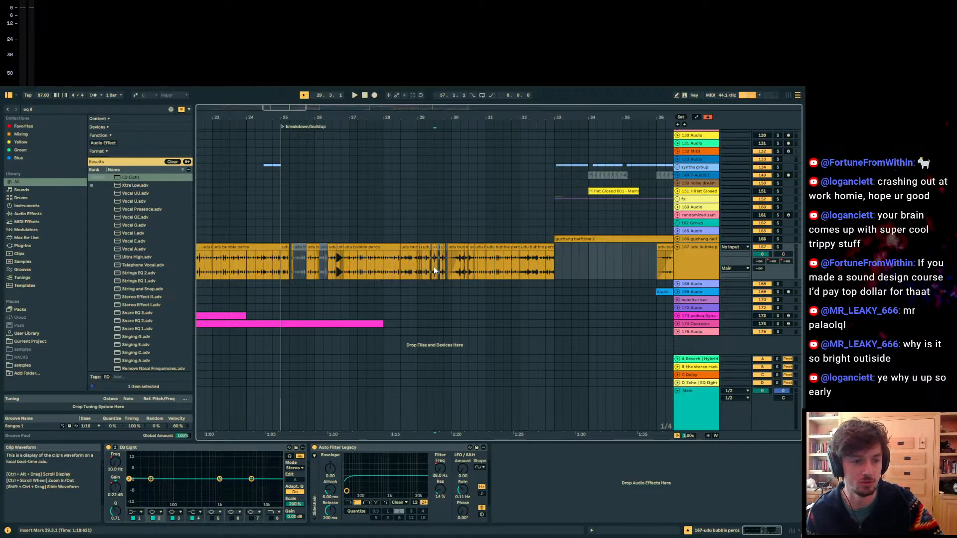
drag(421, 117, 415, 152)
drag(386, 119, 386, 117)
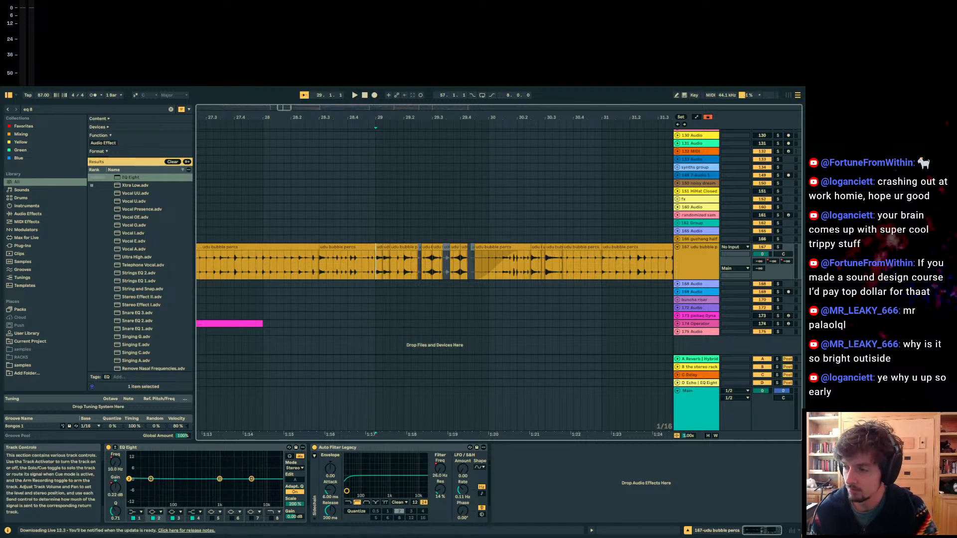
drag(457, 118, 430, 142)
drag(499, 117, 461, 88)
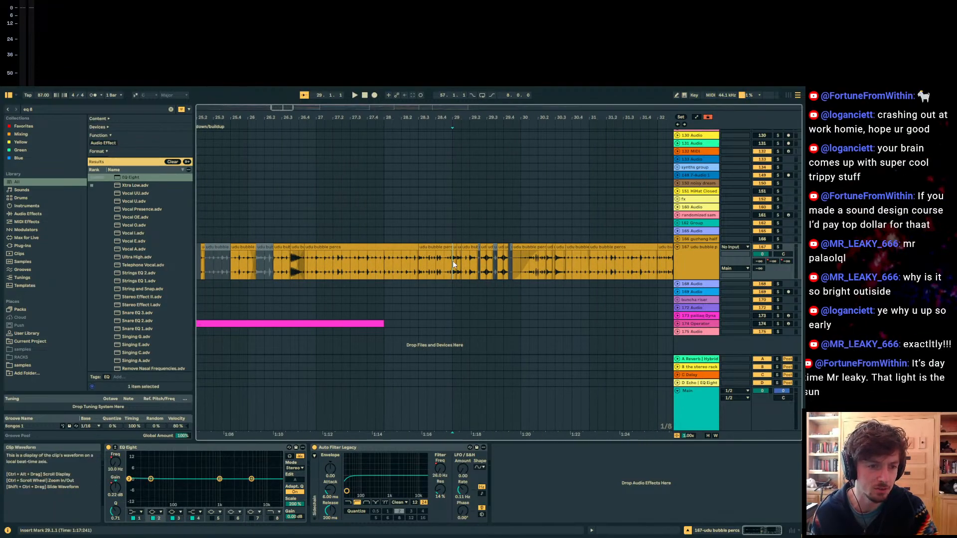
click(523, 260)
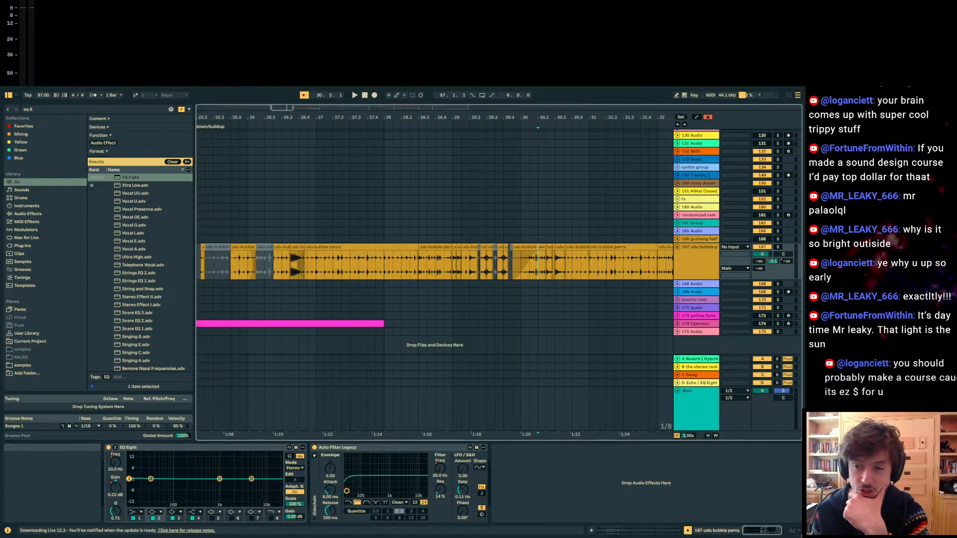
Step: Switch to the browser, look through the YouTube channel's uploads for sound design tutorials, and move the window back off the arrangement
drag(801, 150, 297, 127)
scroll(464, 319, down, 3)
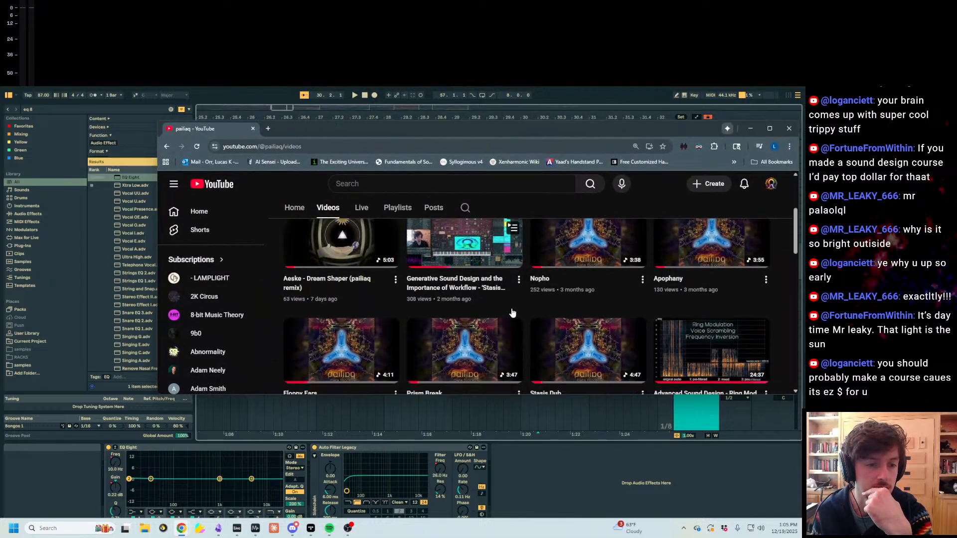
scroll(511, 312, down, 2)
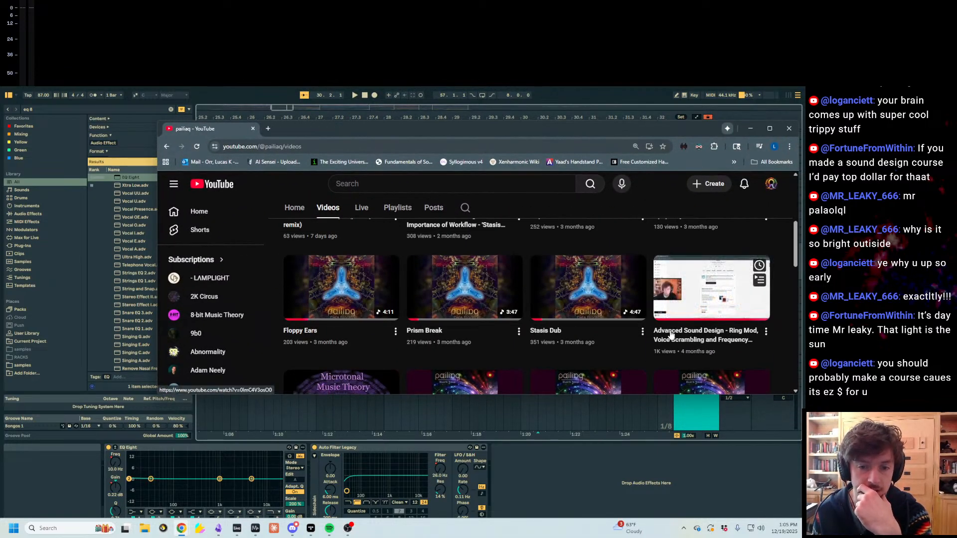
scroll(747, 332, down, 3)
scroll(602, 319, down, 1)
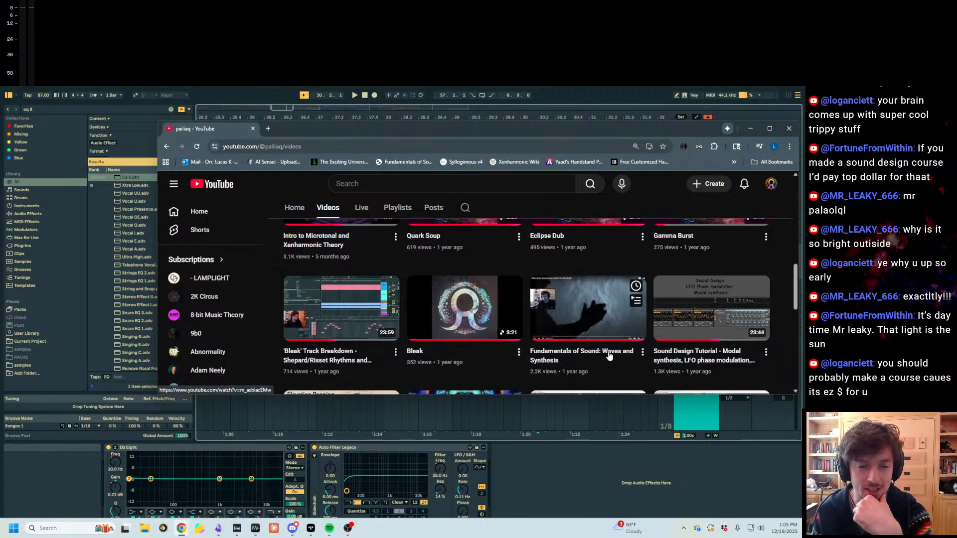
scroll(603, 344, down, 3)
scroll(587, 289, up, 3)
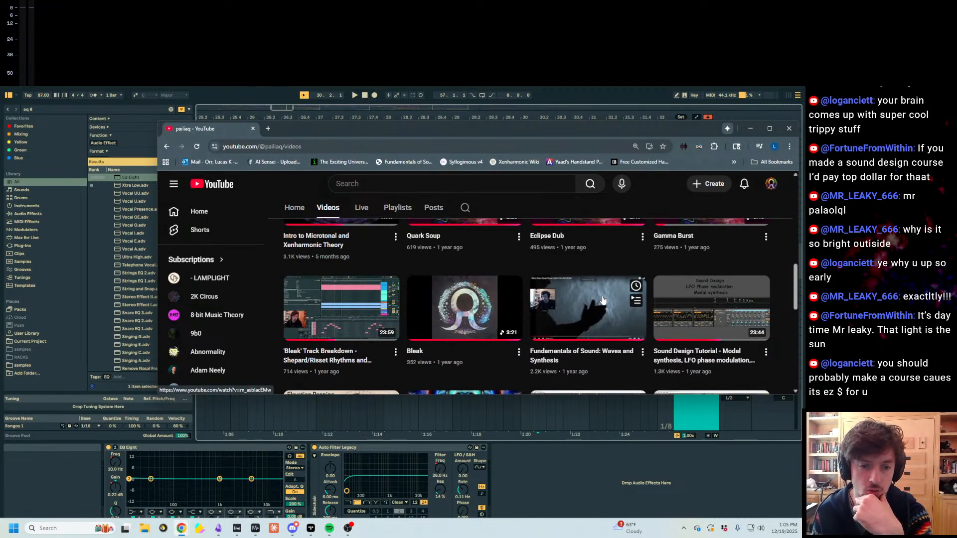
scroll(605, 304, down, 5)
scroll(617, 313, up, 10)
scroll(654, 333, up, 2)
drag(424, 129, 956, 154)
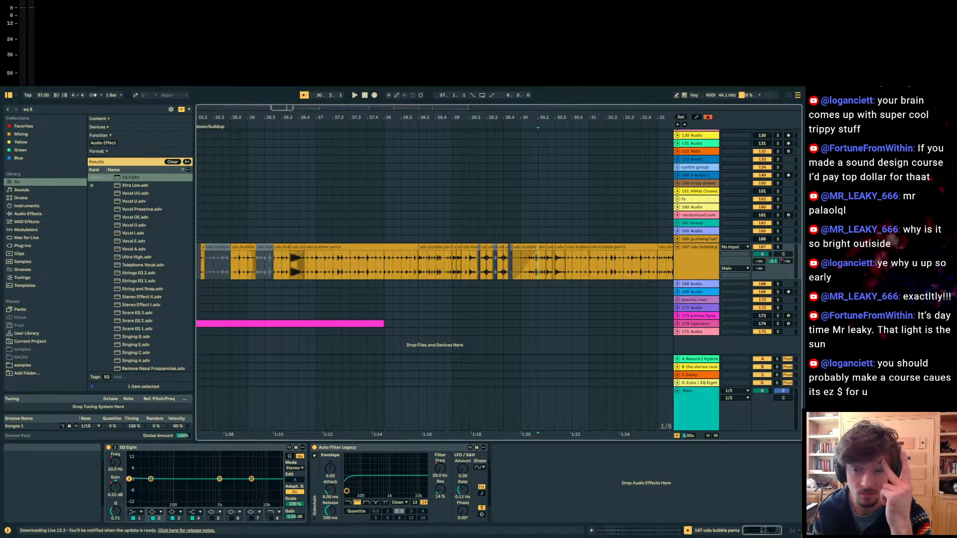
Step: Place the insert marker at bar 25, on the breakdown/buildup marker, and fold the udu bubble percs track
click(445, 270)
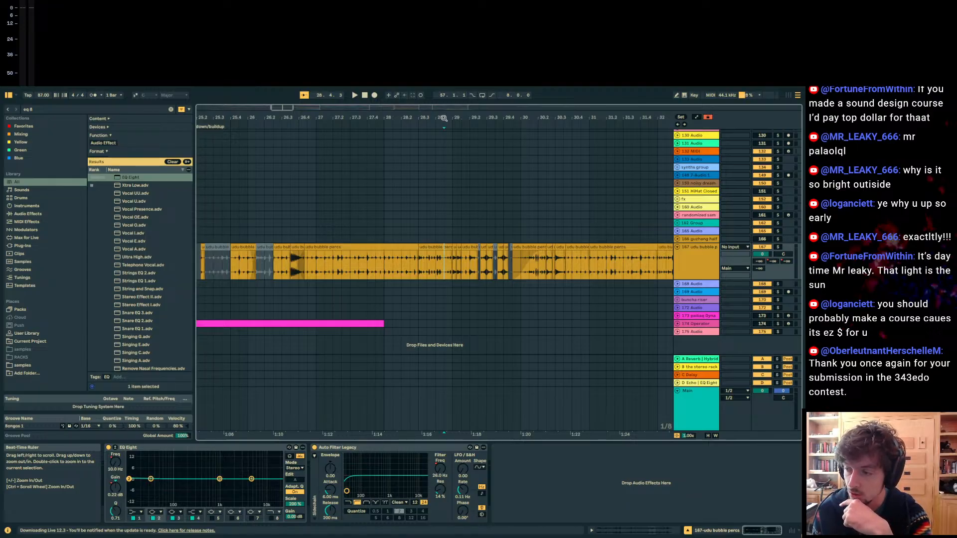
click(351, 268)
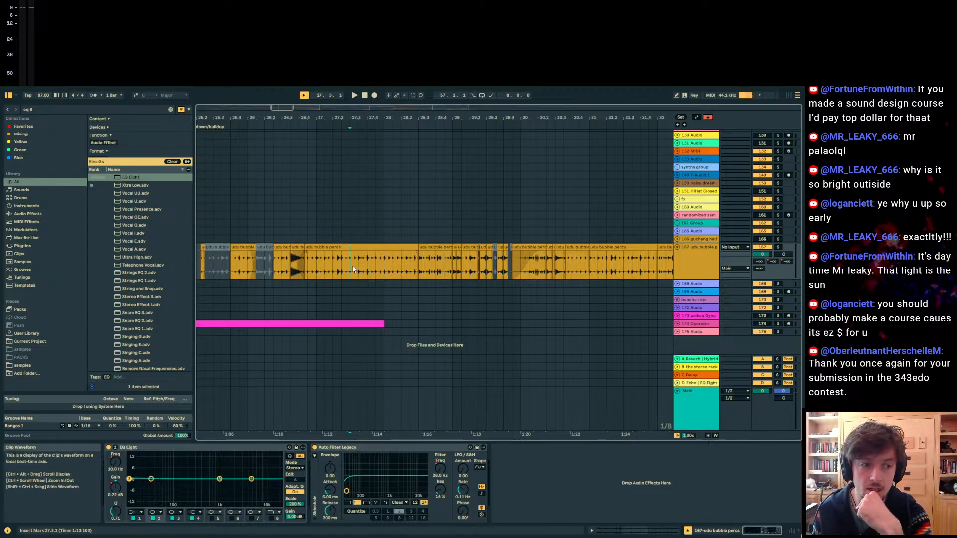
drag(310, 118, 431, 117)
click(308, 262)
drag(319, 117, 390, 115)
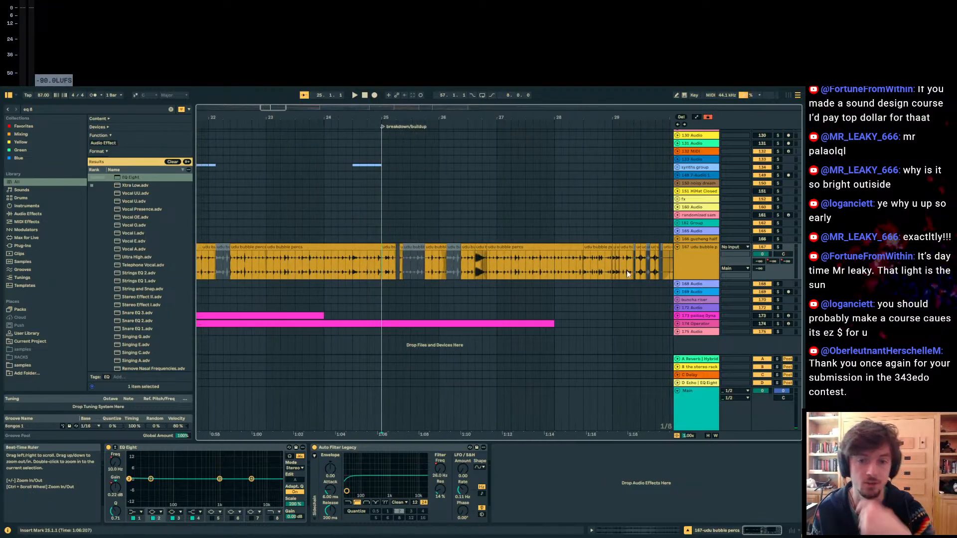
click(677, 247)
scroll(704, 262, up, 3)
scroll(698, 269, up, 10)
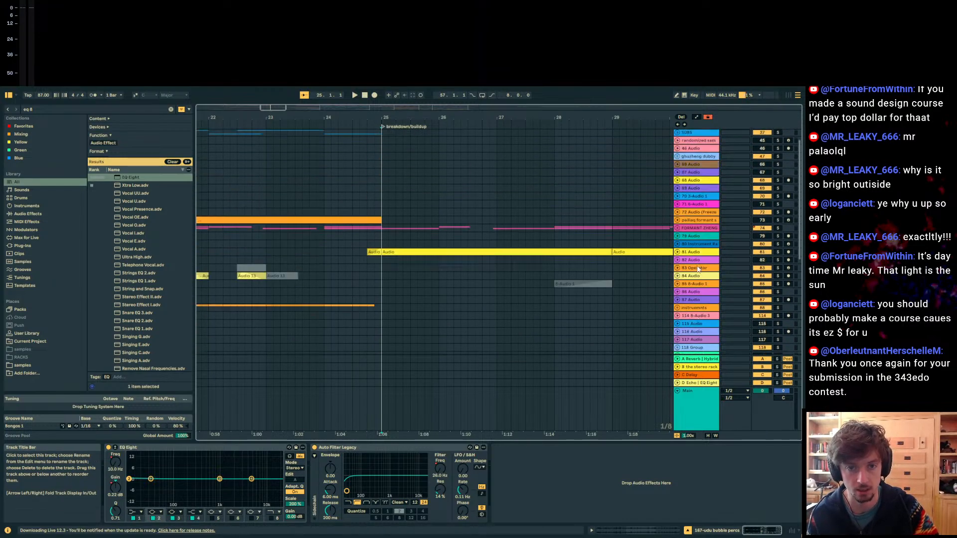
mouse_move(453, 120)
mouse_down()
mouse_move(464, 103)
mouse_move(451, 101)
mouse_move(439, 119)
mouse_up()
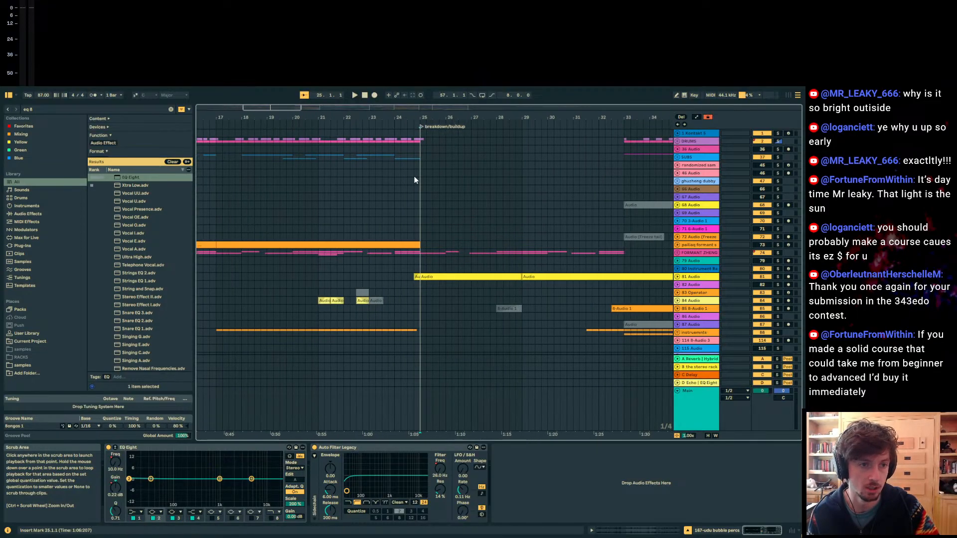
click(415, 181)
click(410, 197)
drag(417, 203, 387, 208)
click(368, 231)
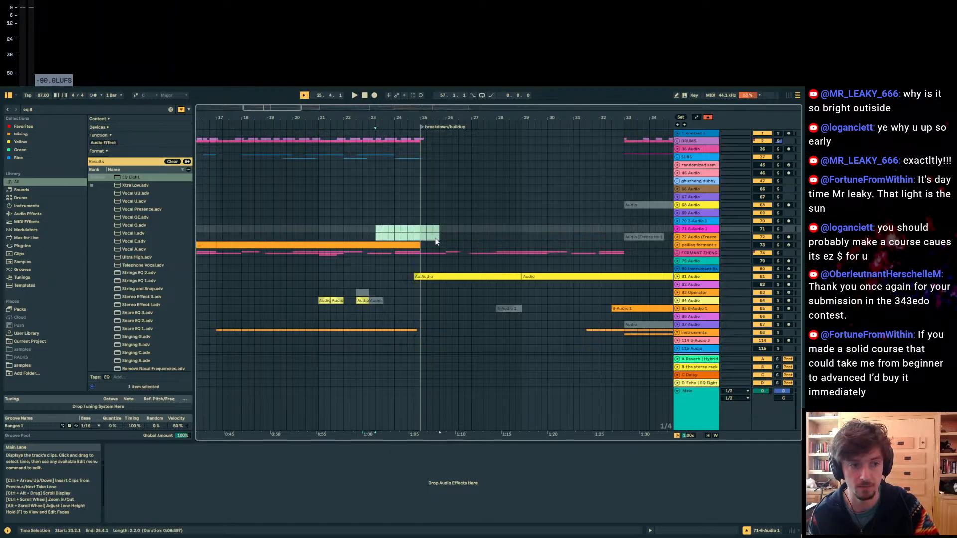
drag(416, 231, 426, 231)
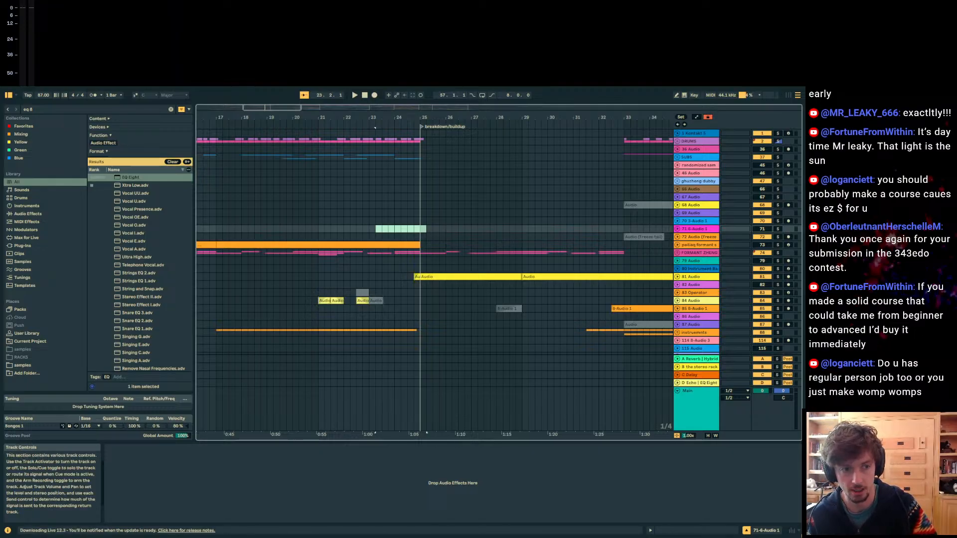
click(372, 229)
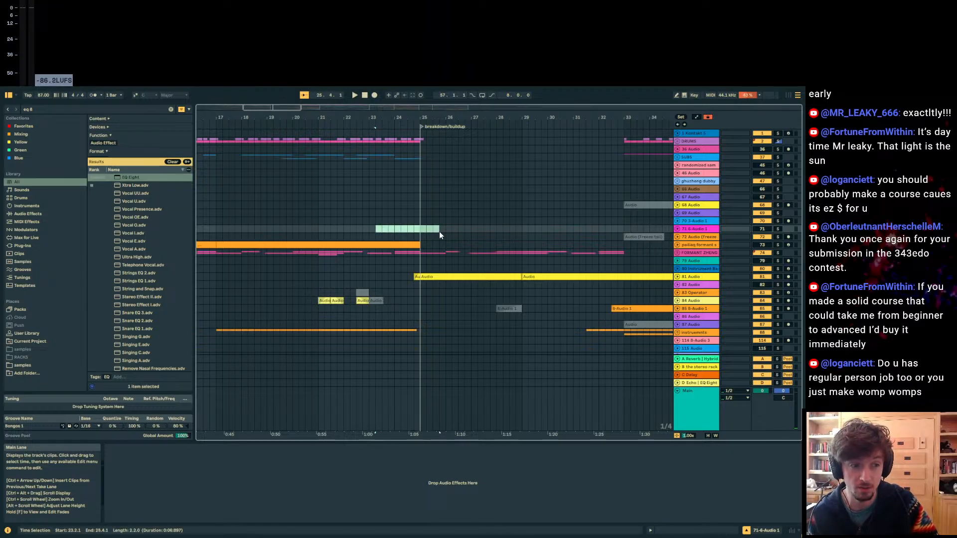
drag(376, 231, 427, 229)
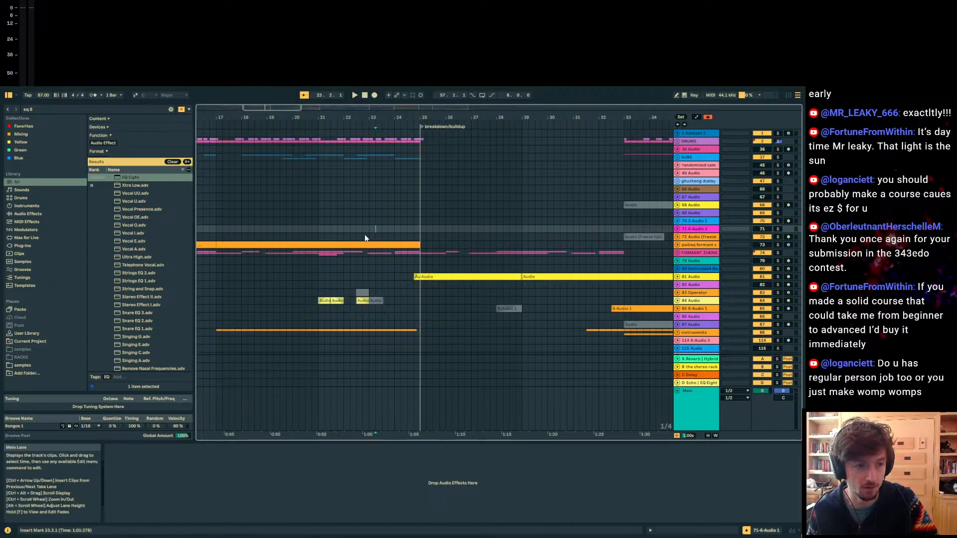
drag(374, 229, 429, 228)
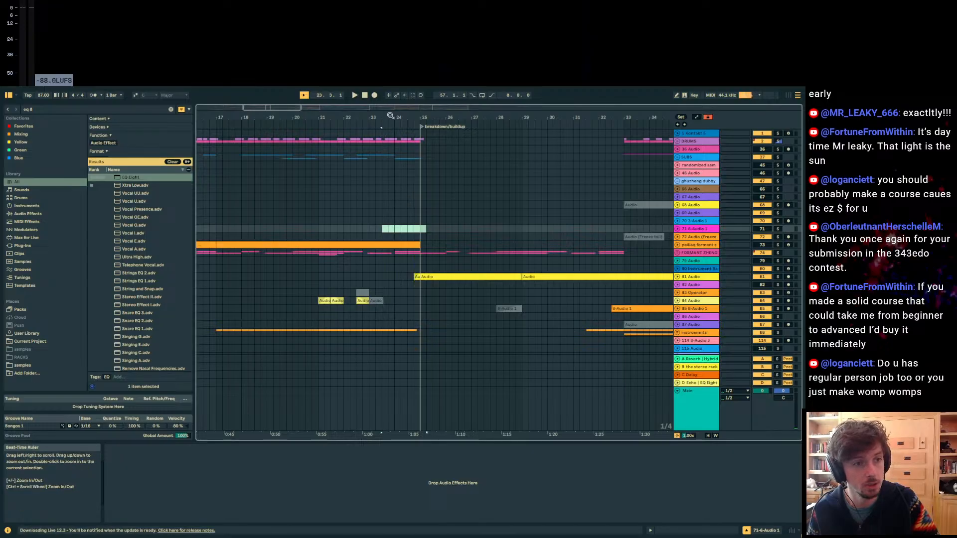
drag(390, 115, 395, 144)
click(382, 234)
drag(378, 228, 480, 229)
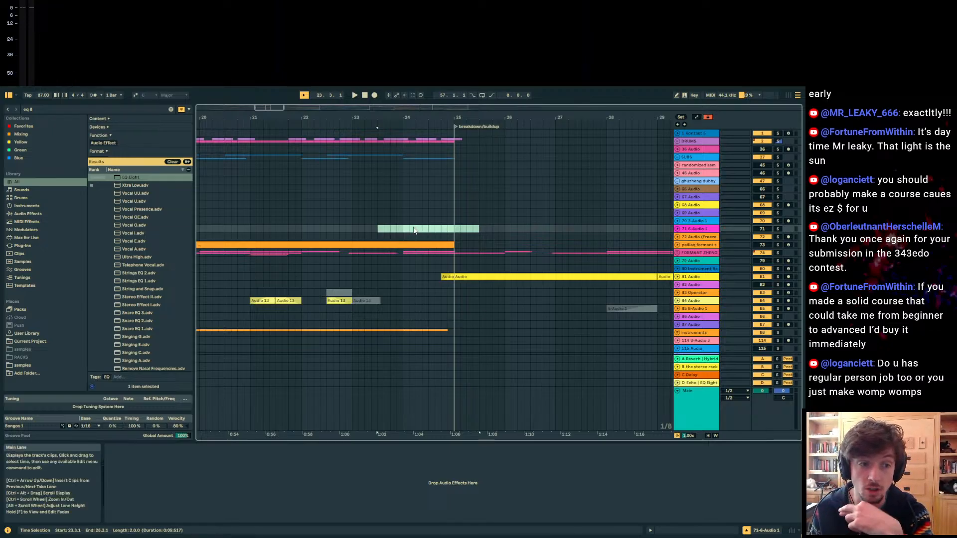
click(363, 230)
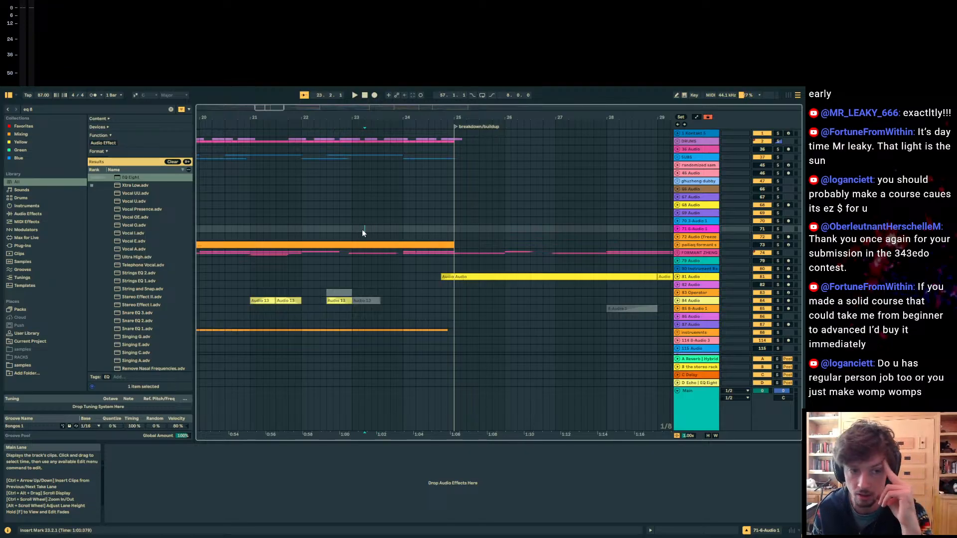
click(375, 231)
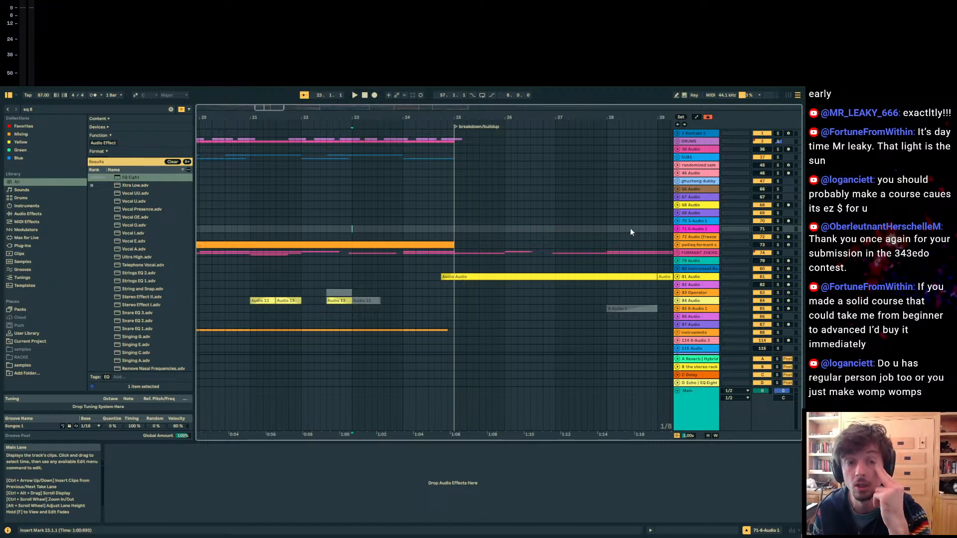
scroll(642, 291, down, 10)
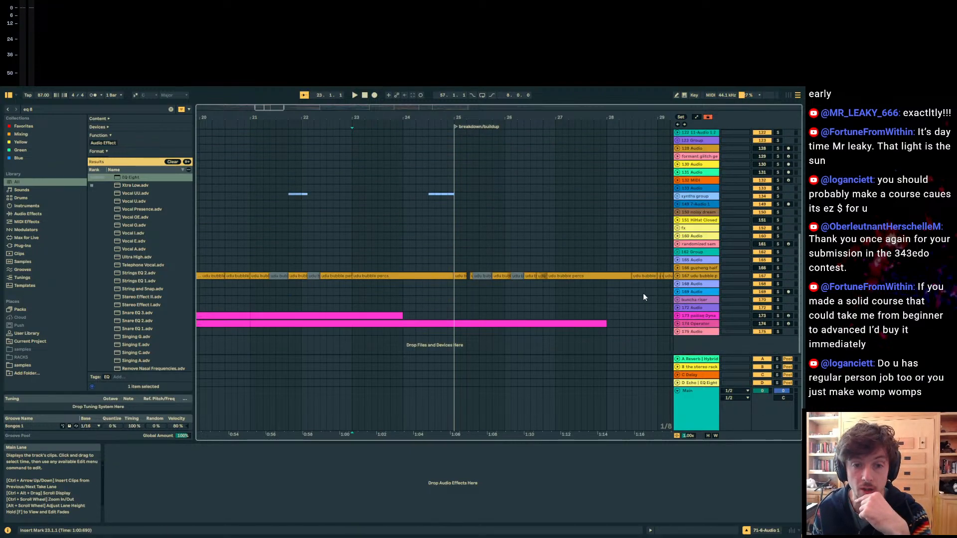
scroll(643, 293, up, 10)
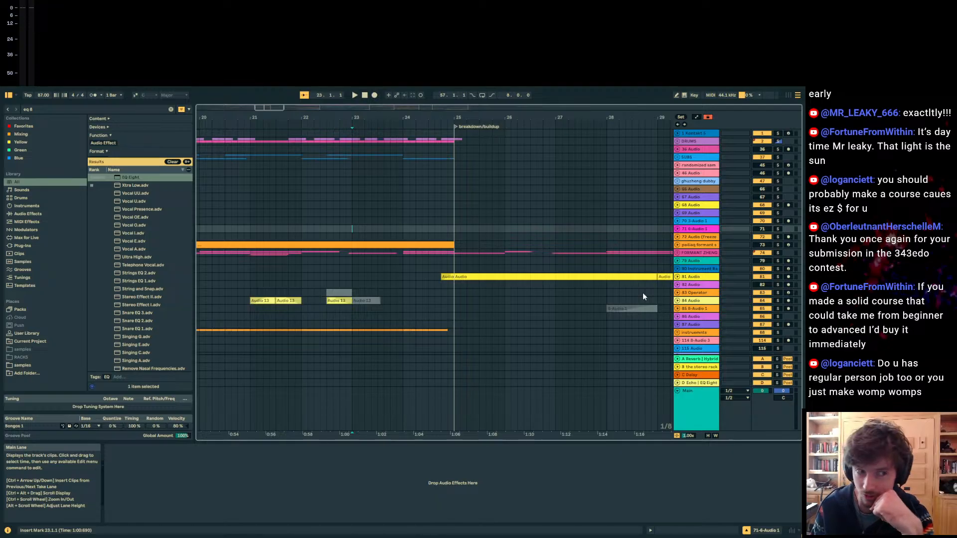
click(251, 222)
click(249, 230)
drag(300, 115, 365, 115)
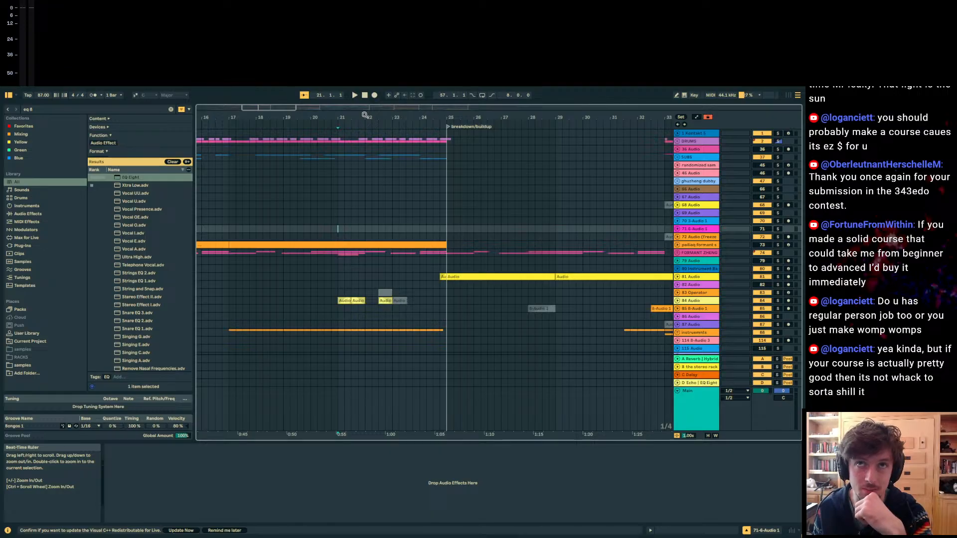
drag(334, 229, 346, 231)
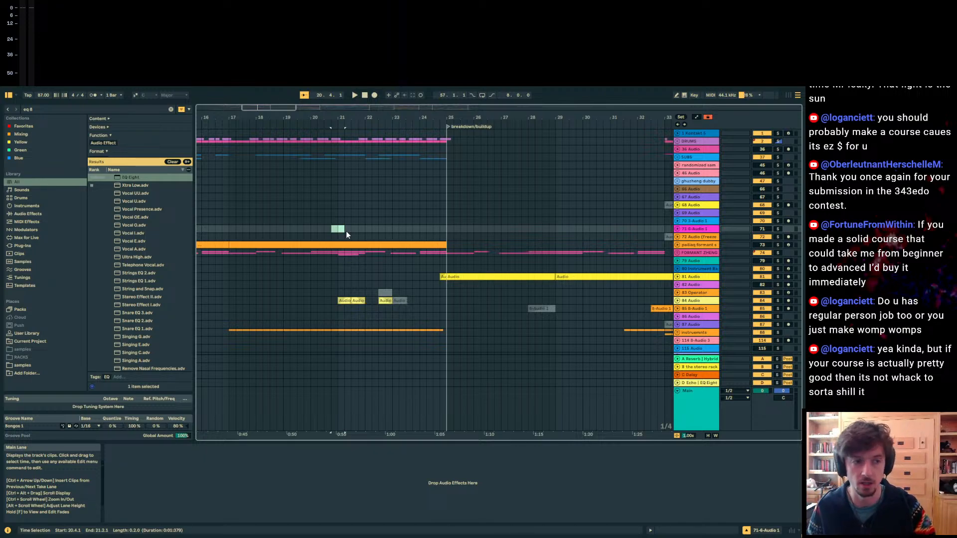
click(337, 230)
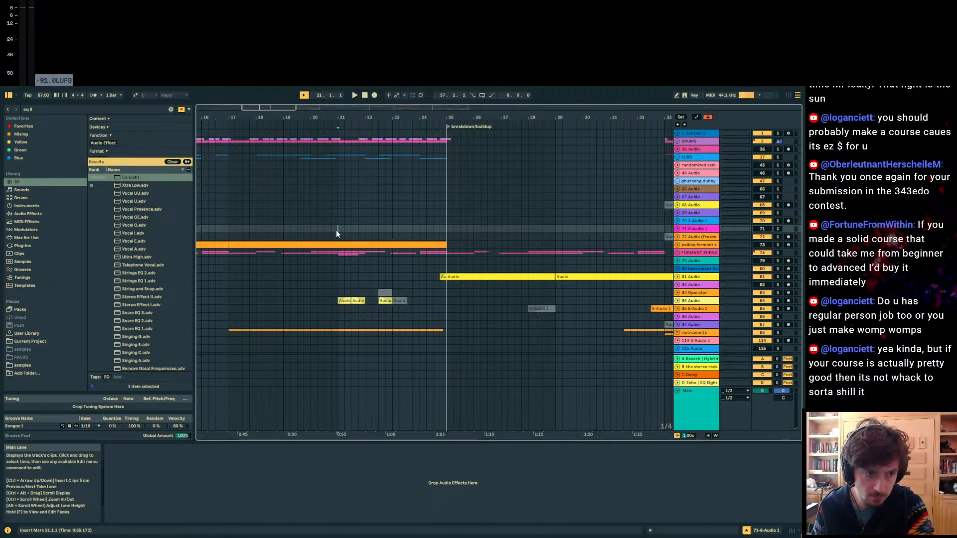
drag(332, 116, 353, 121)
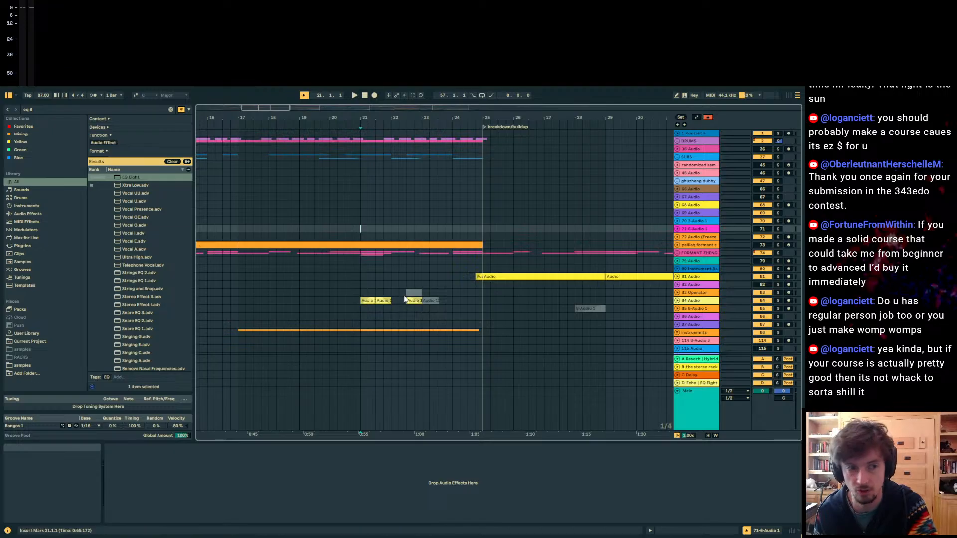
drag(360, 229, 355, 229)
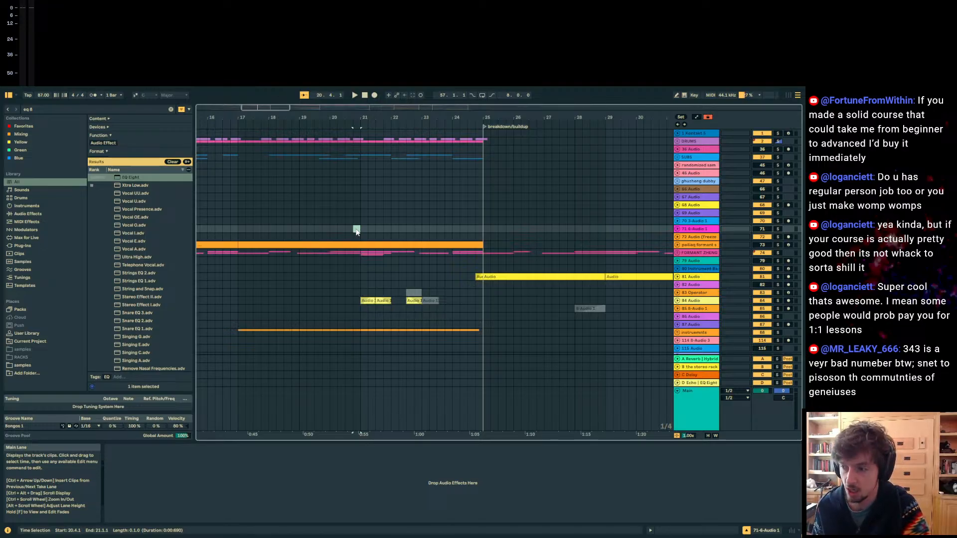
click(346, 229)
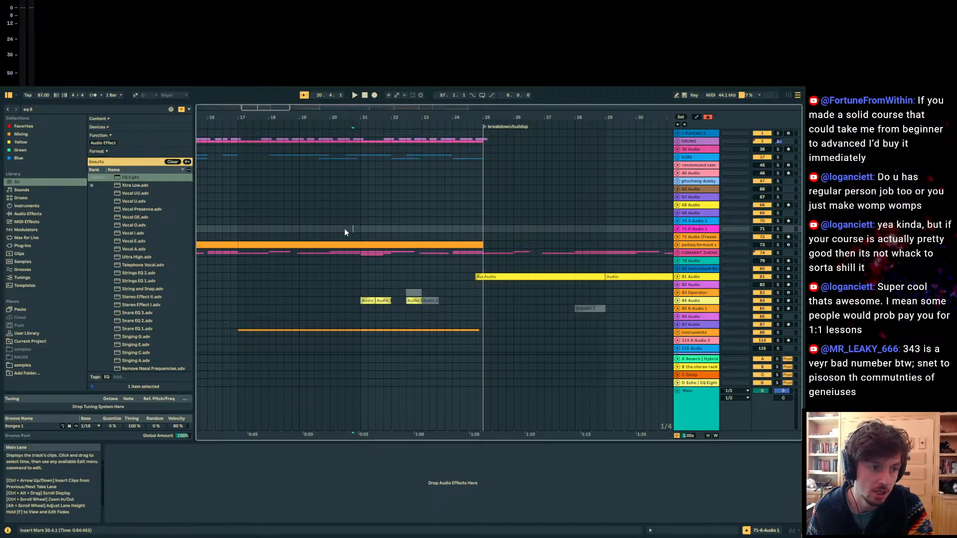
mouse_move(341, 118)
mouse_down()
mouse_move(394, 118)
mouse_move(393, 130)
mouse_move(393, 117)
mouse_up()
click(376, 222)
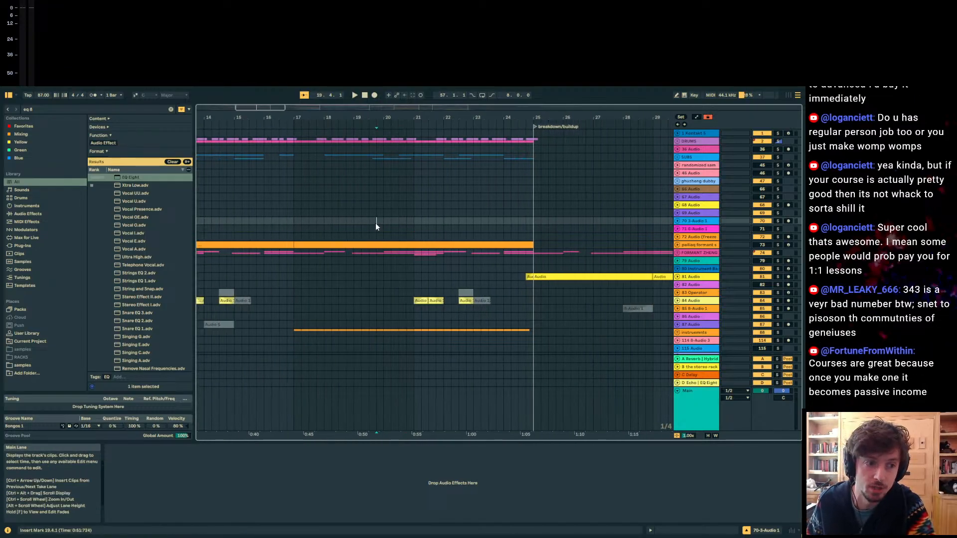
click(383, 229)
drag(541, 229, 403, 231)
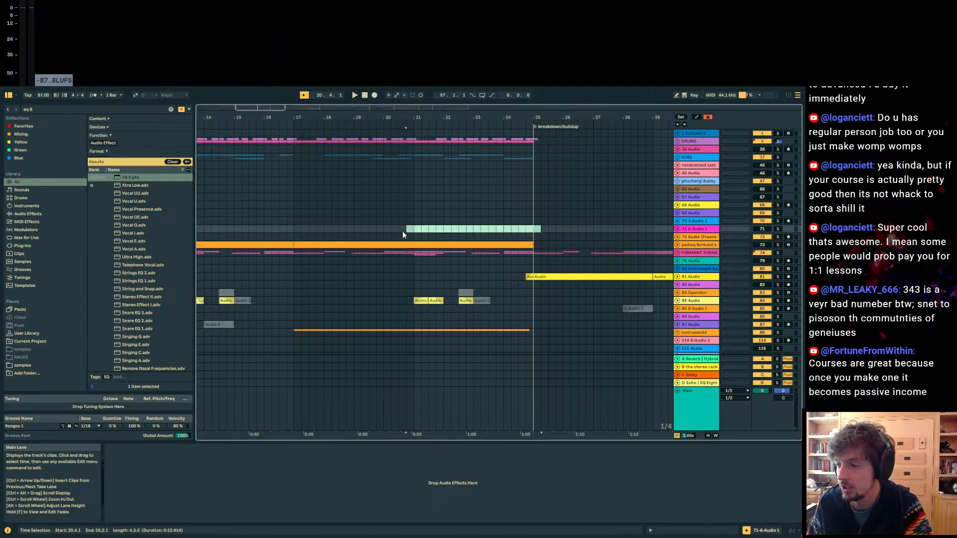
click(402, 231)
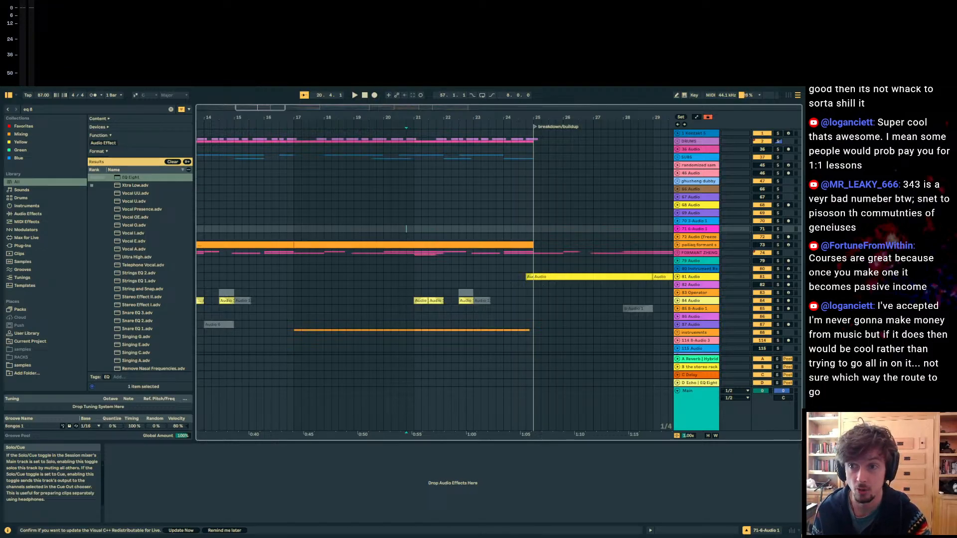
click(434, 210)
drag(415, 231, 512, 231)
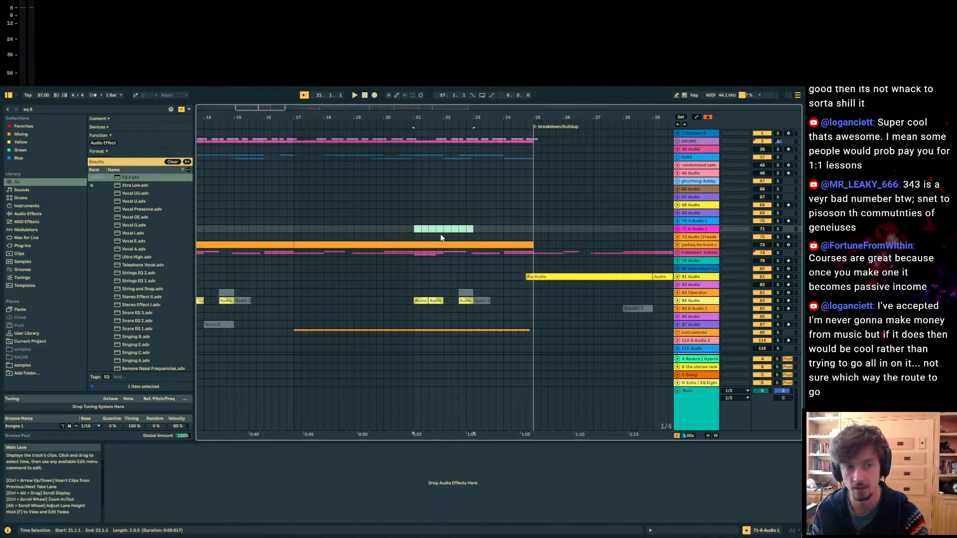
click(395, 230)
click(406, 231)
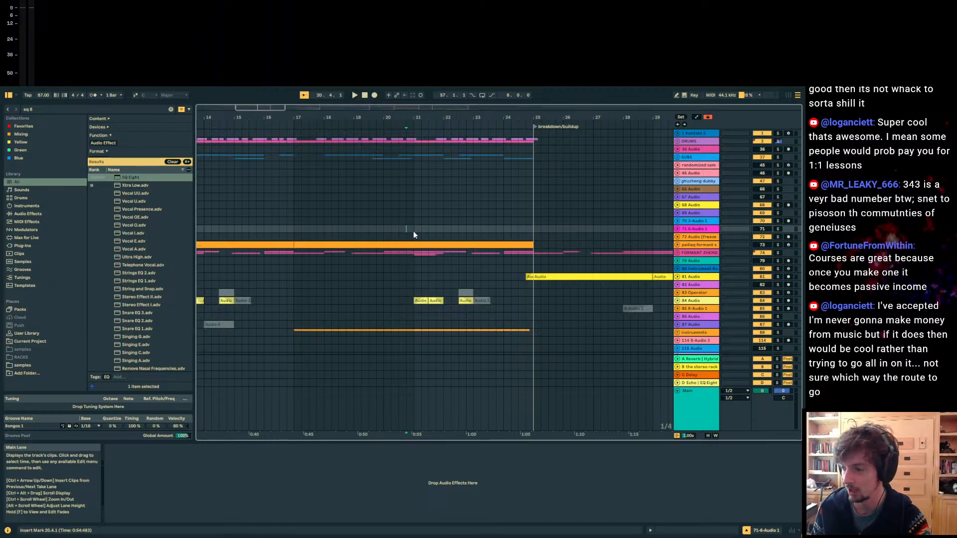
drag(407, 229, 466, 227)
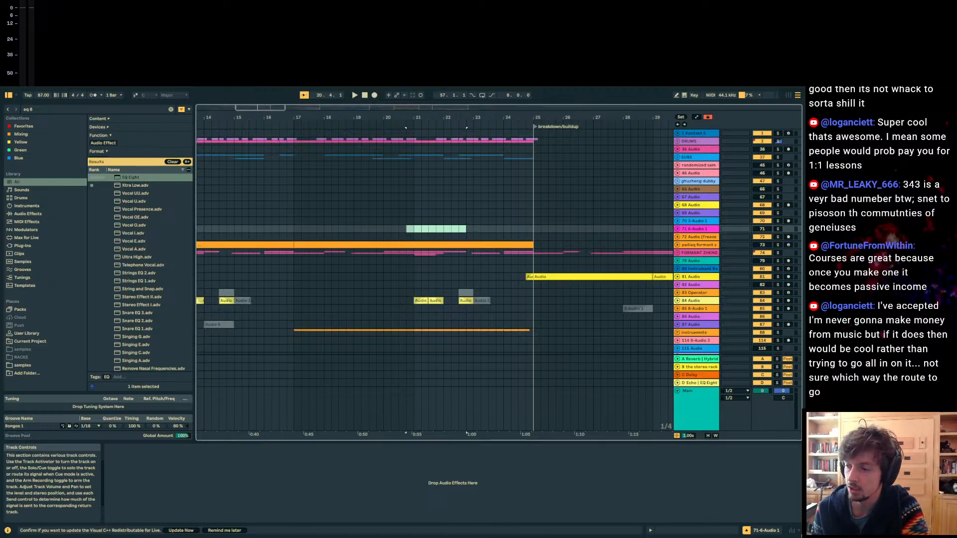
Step: Examine the two formant sound generator clips around the point where they meet at bar 17
click(294, 236)
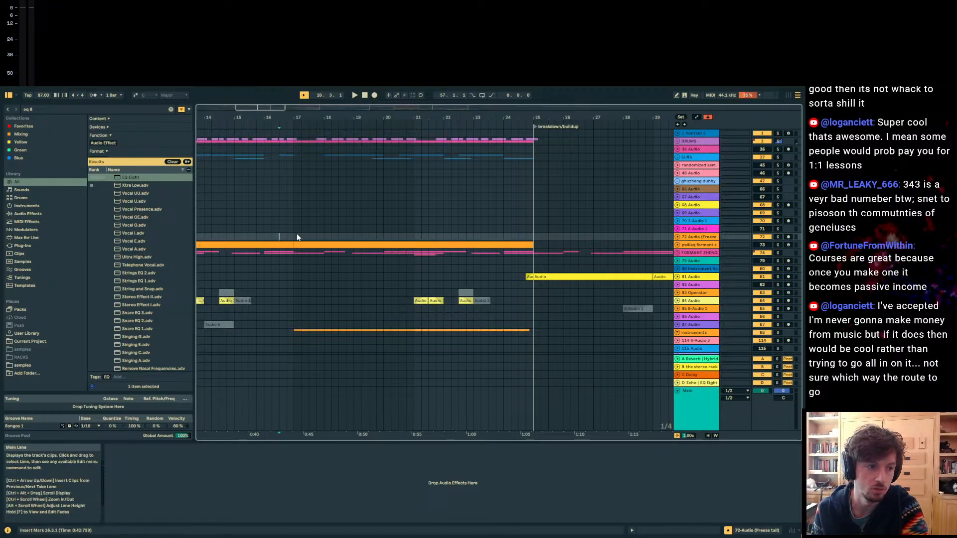
mouse_move(281, 115)
mouse_down()
mouse_move(395, 115)
mouse_move(378, 102)
mouse_move(408, 94)
mouse_up()
click(413, 242)
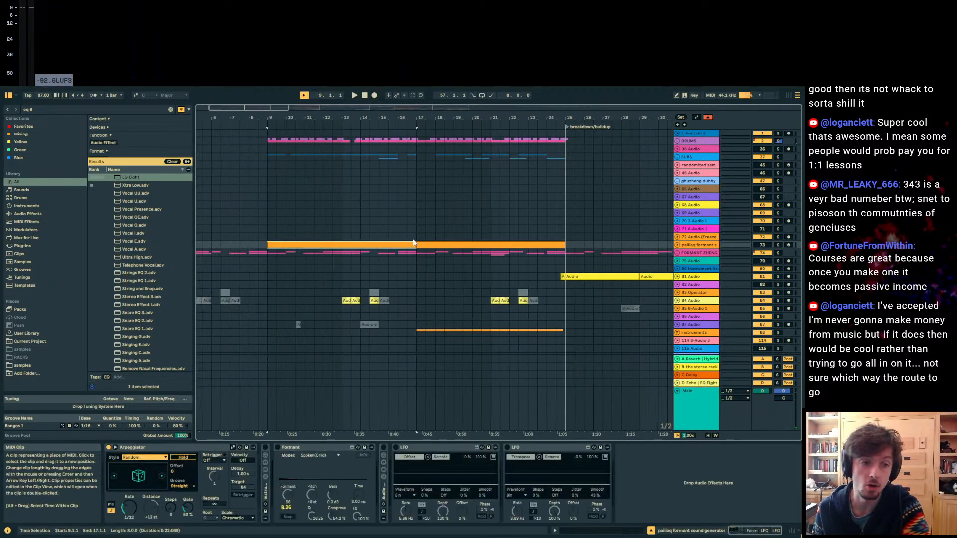
click(410, 238)
key(Right)
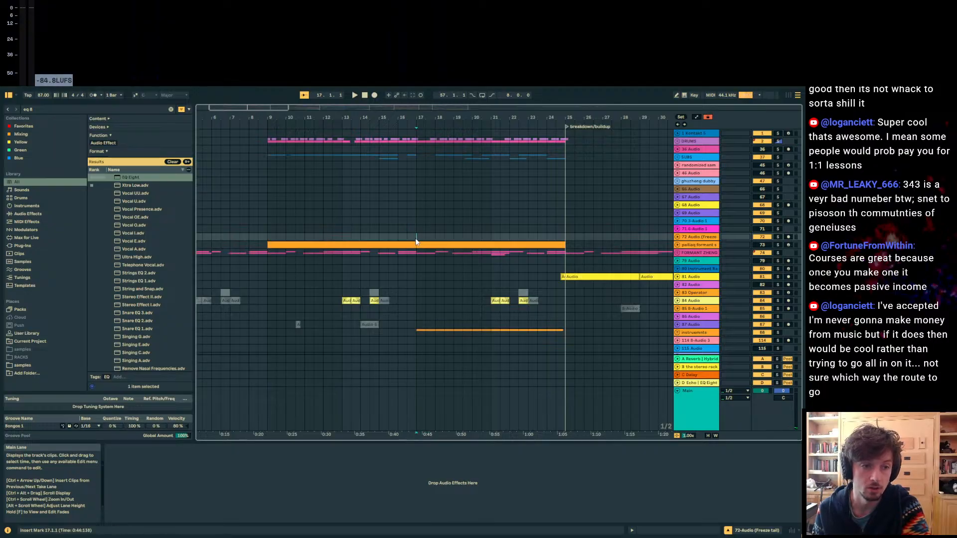
drag(416, 117, 399, 165)
drag(327, 239, 389, 242)
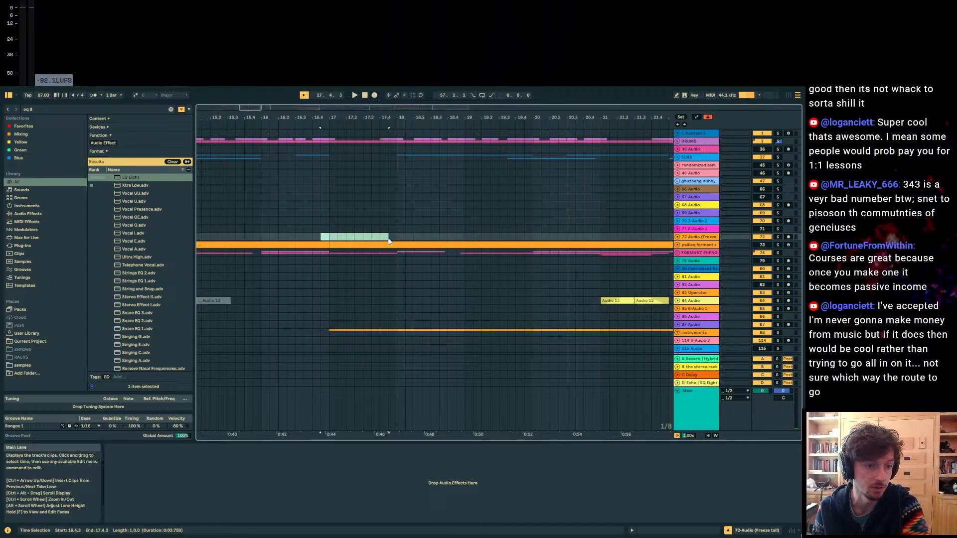
click(321, 238)
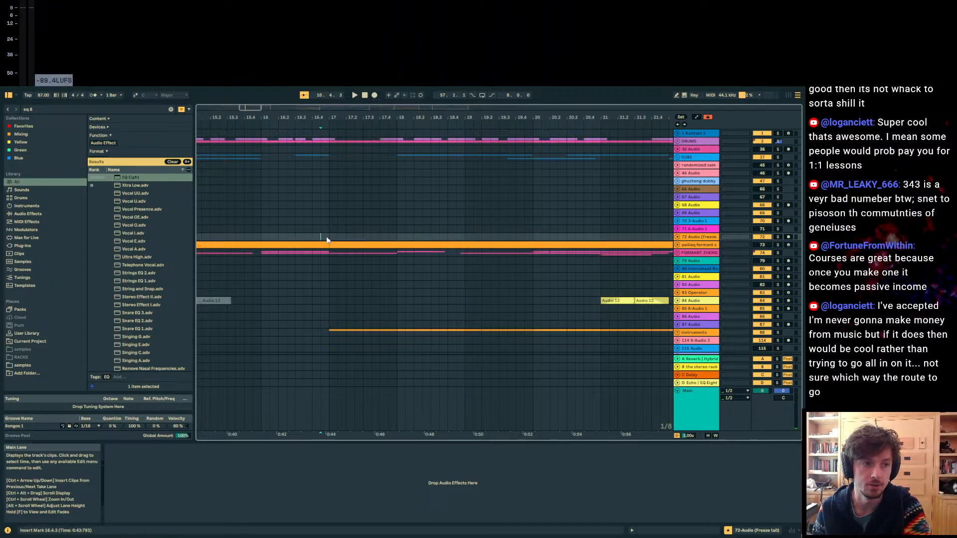
drag(331, 236, 353, 242)
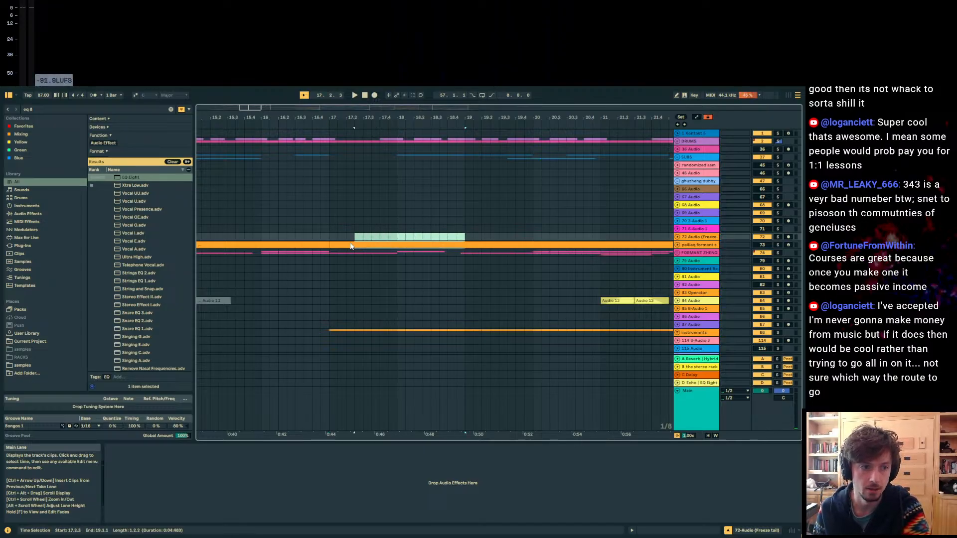
shift+click(330, 245)
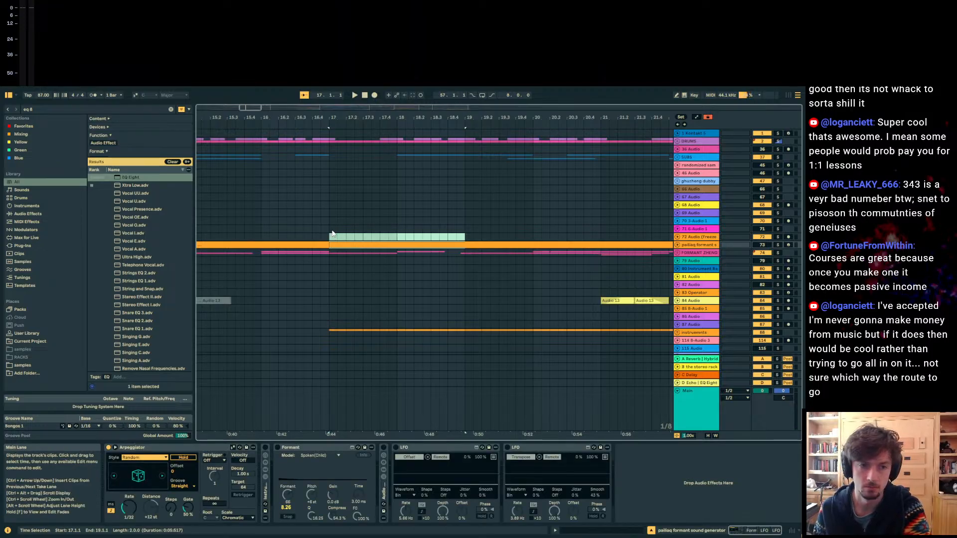
click(333, 234)
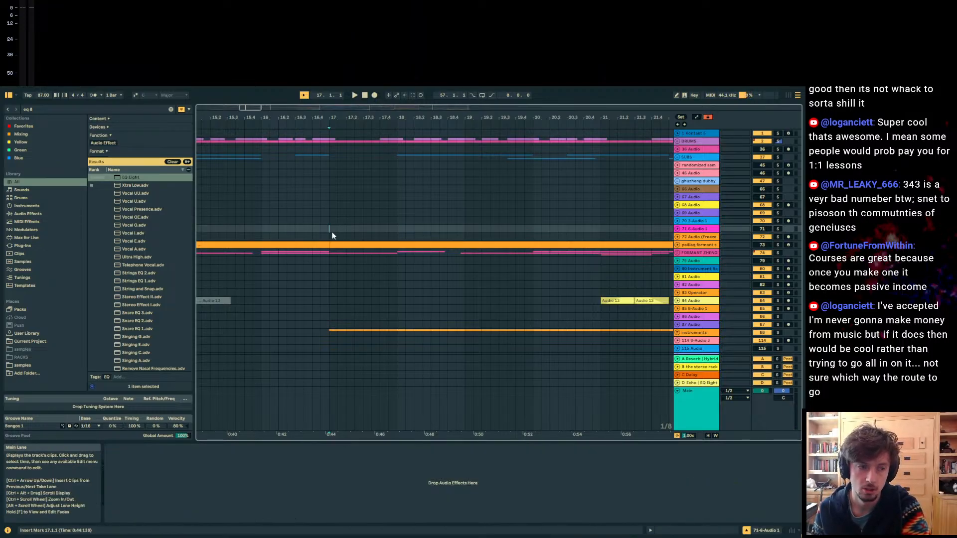
drag(332, 220, 397, 221)
click(337, 225)
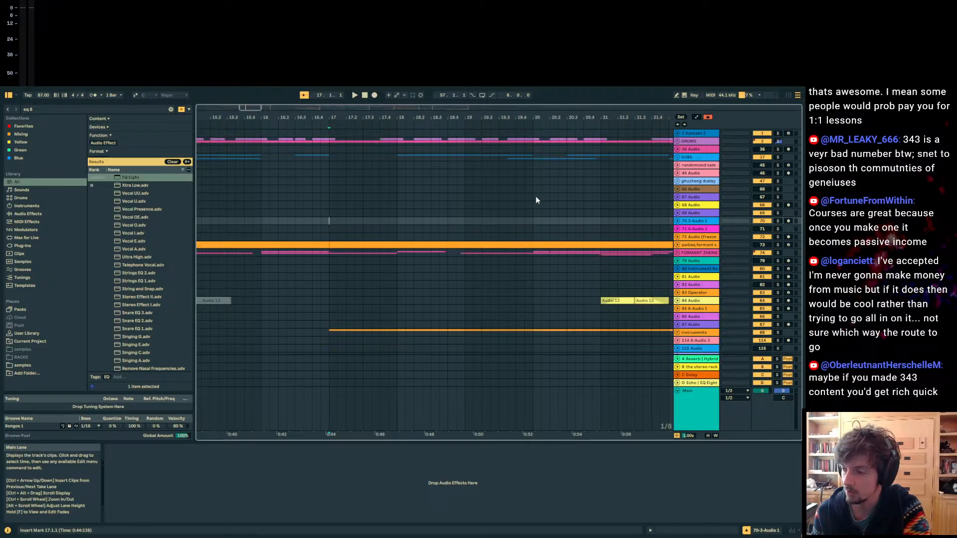
mouse_move(338, 117)
mouse_down()
mouse_move(545, 97)
mouse_move(544, 87)
mouse_up()
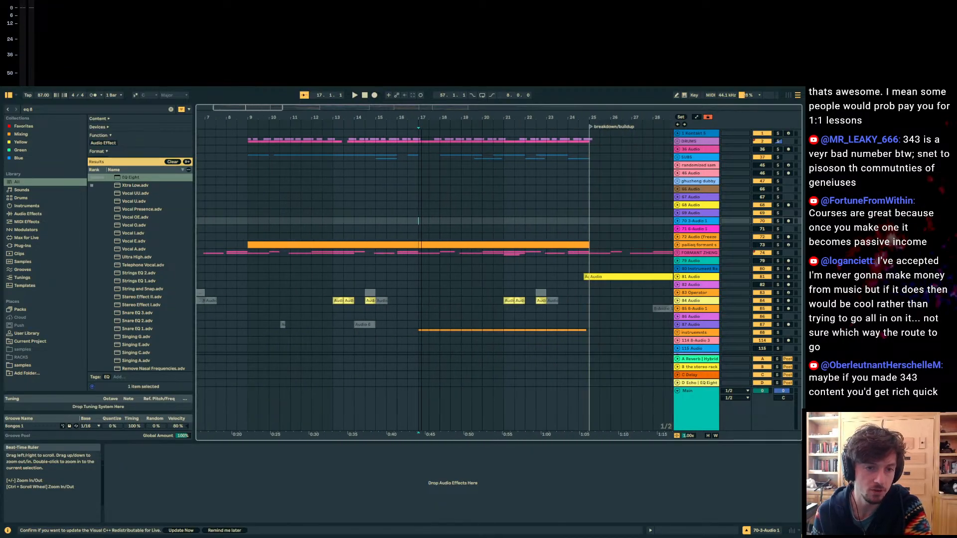
click(468, 223)
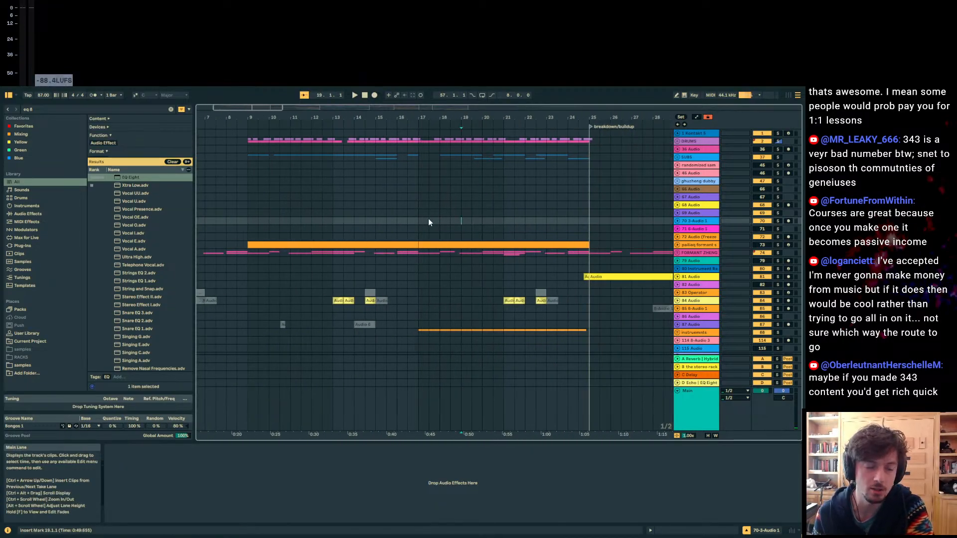
drag(505, 223, 515, 223)
shift+click(495, 223)
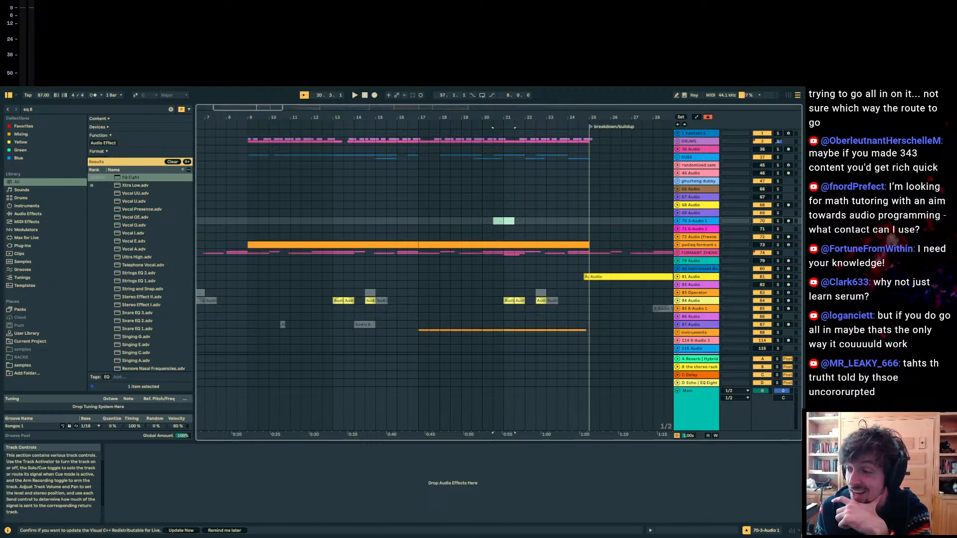
click(498, 215)
click(505, 229)
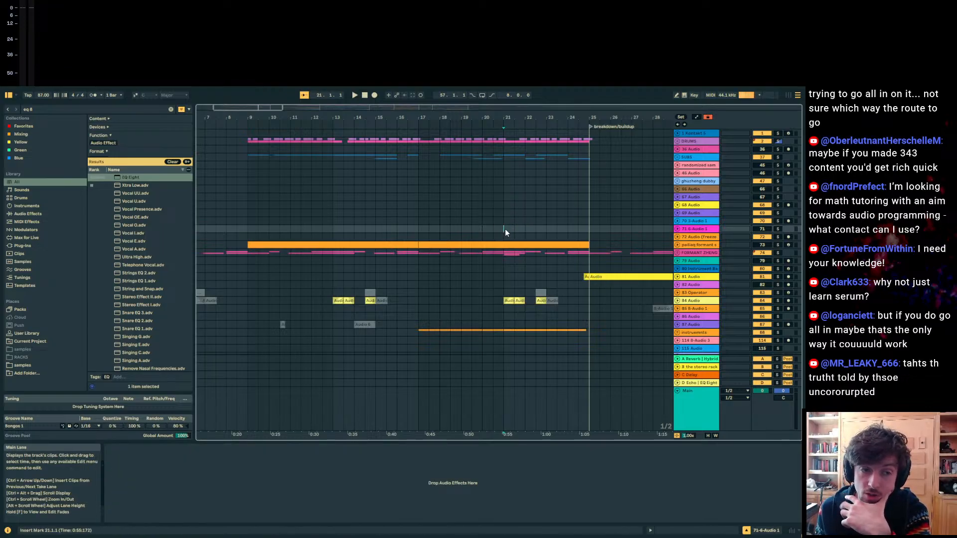
click(505, 232)
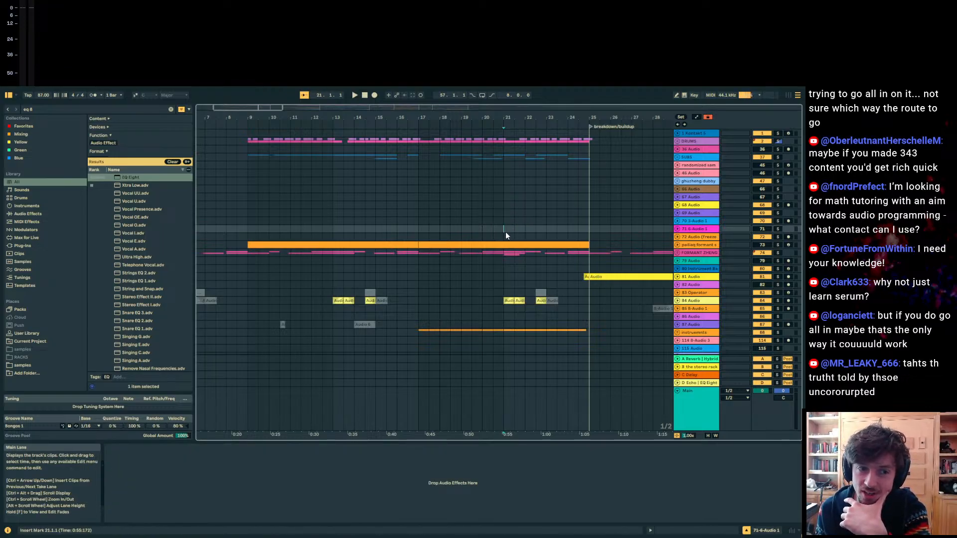
drag(507, 120, 435, 149)
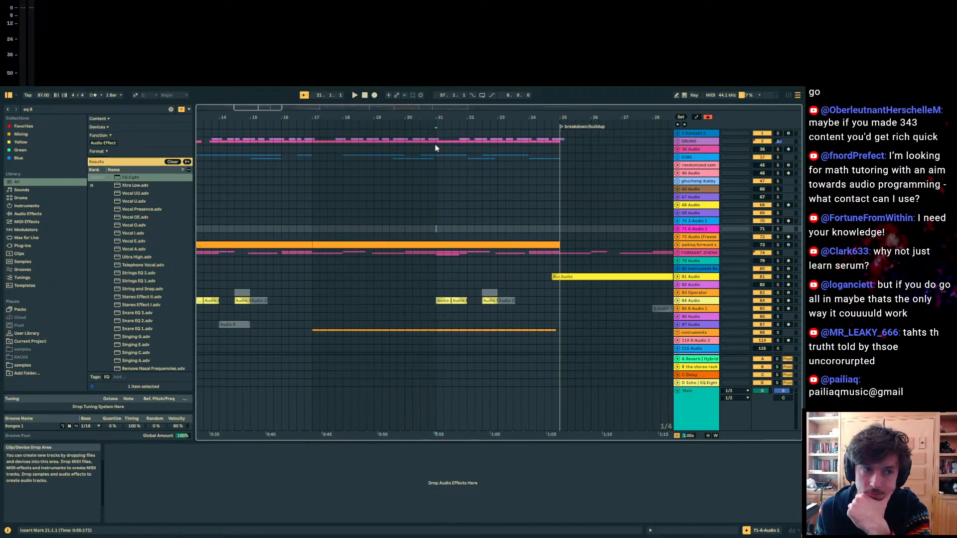
click(466, 231)
click(436, 232)
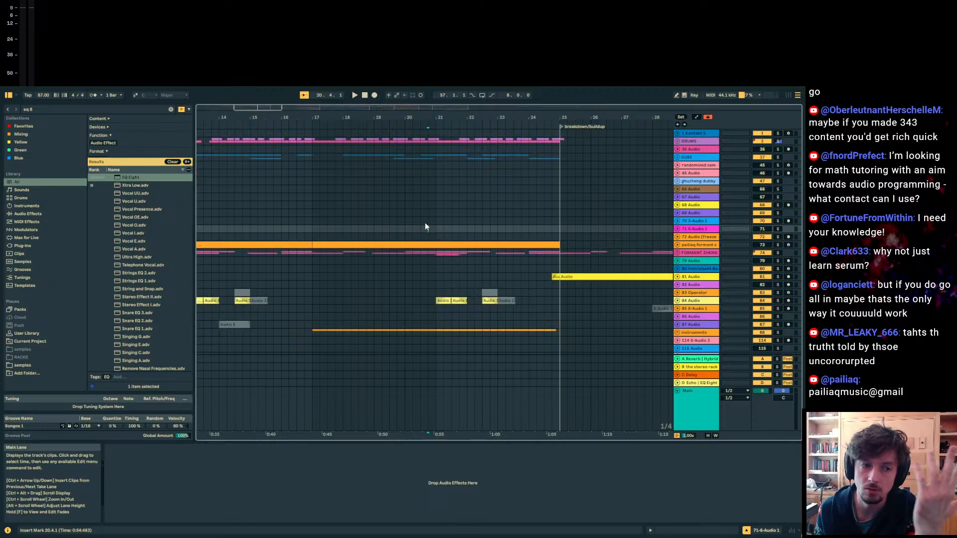
click(420, 230)
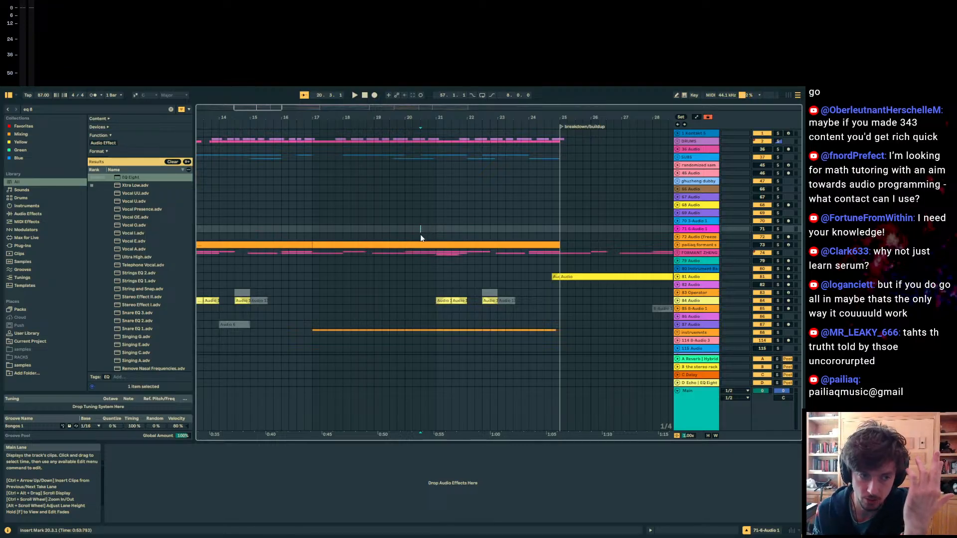
click(431, 236)
drag(430, 118, 374, 199)
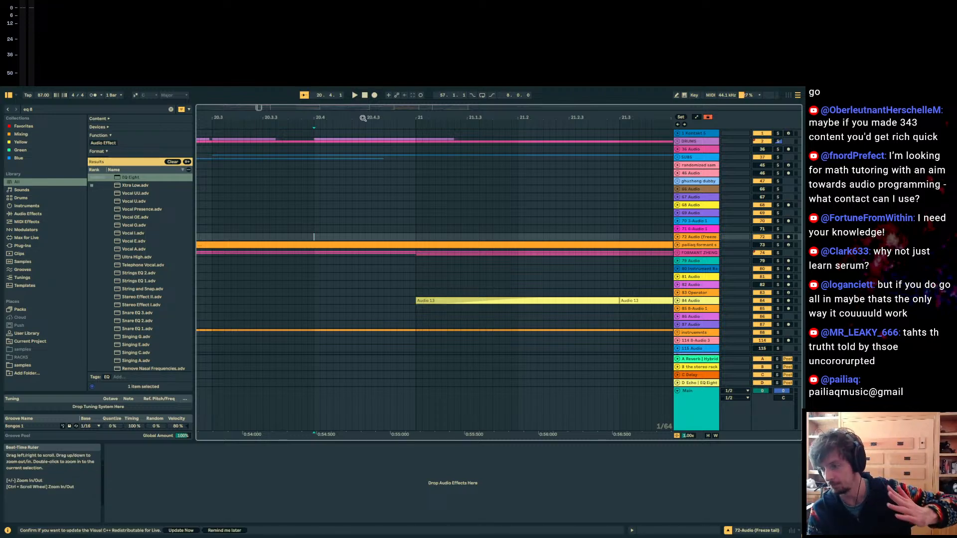
mouse_move(362, 118)
mouse_down()
mouse_move(489, 113)
mouse_move(487, 70)
mouse_up()
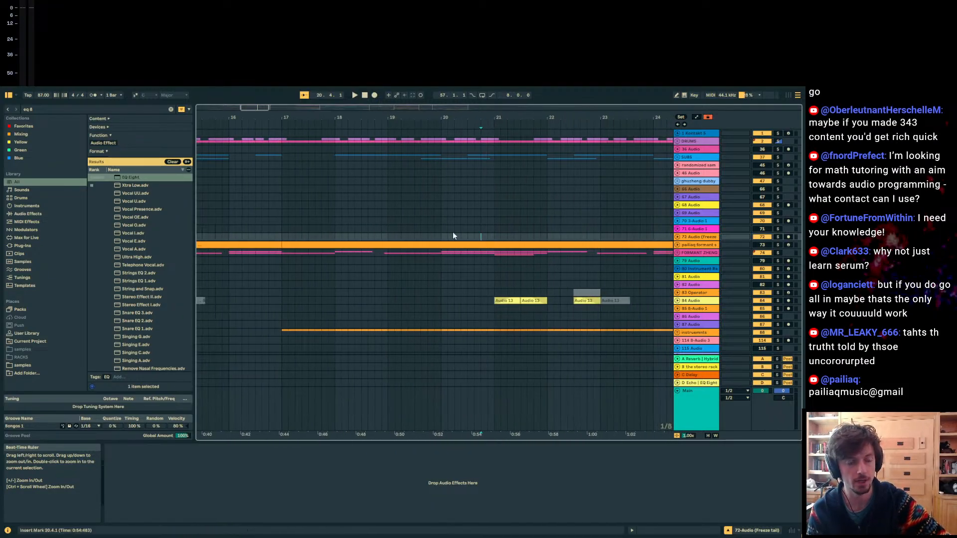
click(442, 236)
drag(412, 119, 393, 82)
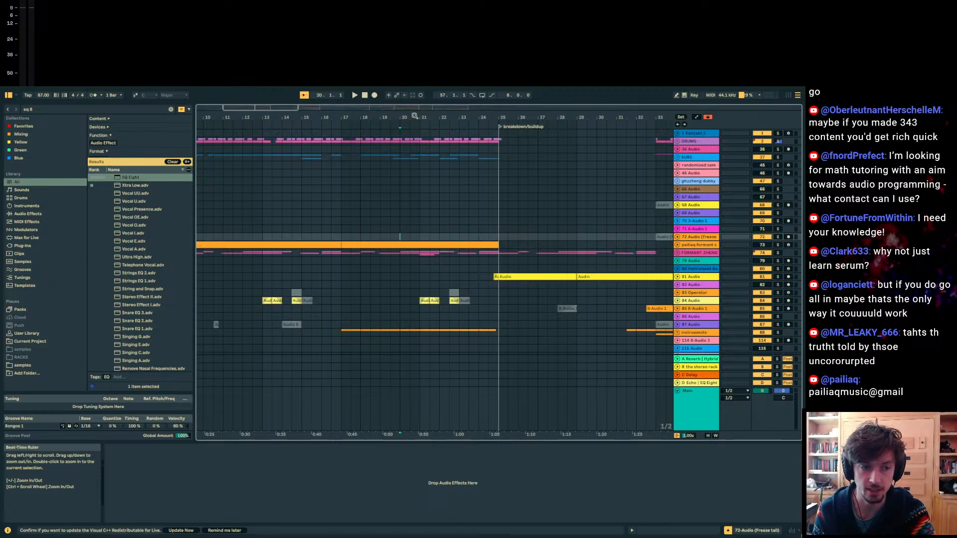
scroll(414, 116, down, 2)
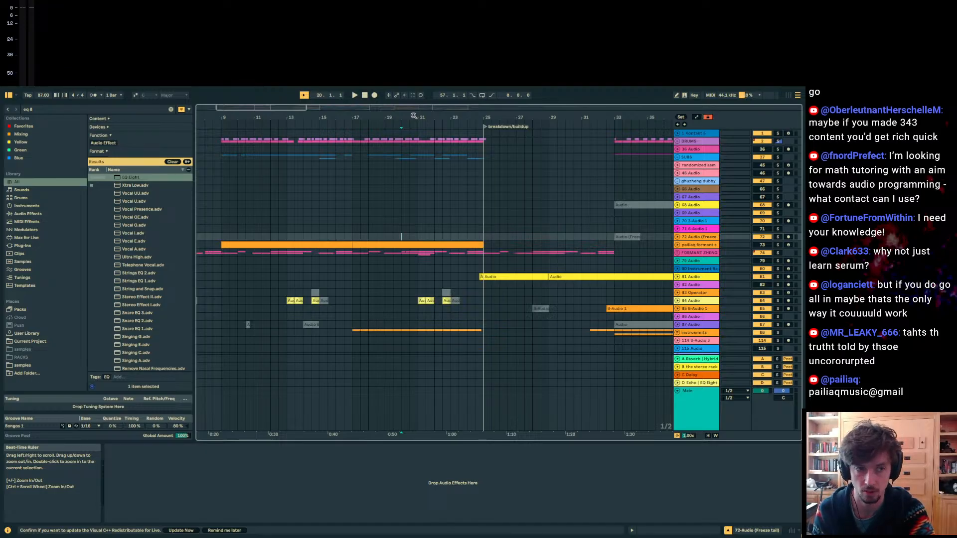
scroll(415, 116, up, 4)
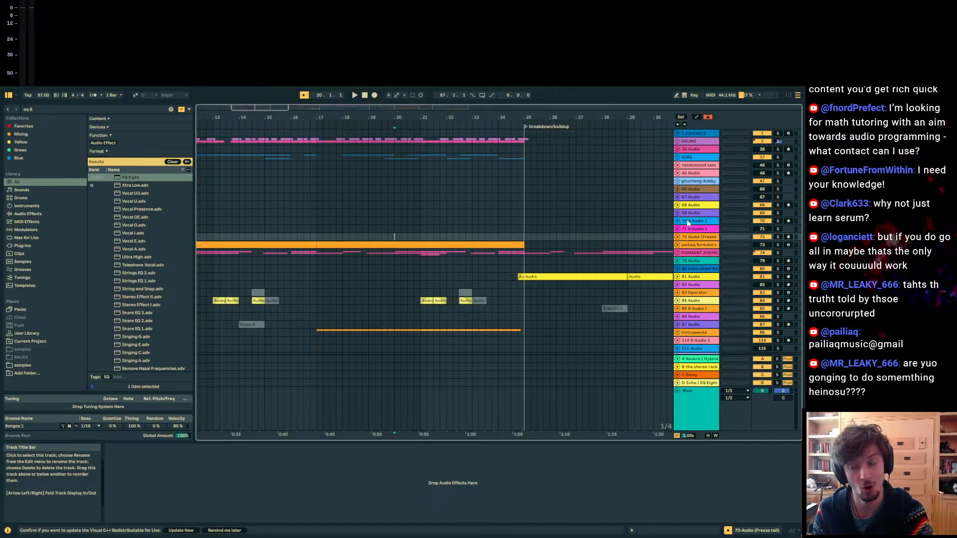
Step: Inspect the join between the orange formant clips up close and place the insert marker at bar 17 on the track above
click(402, 238)
click(310, 238)
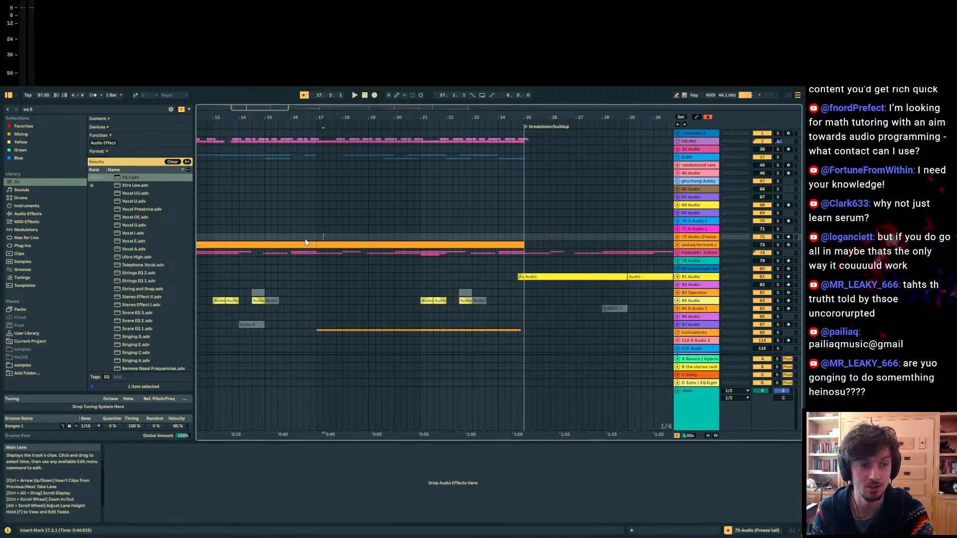
drag(301, 118, 257, 117)
ctrl+scroll(403, 241, up, 2)
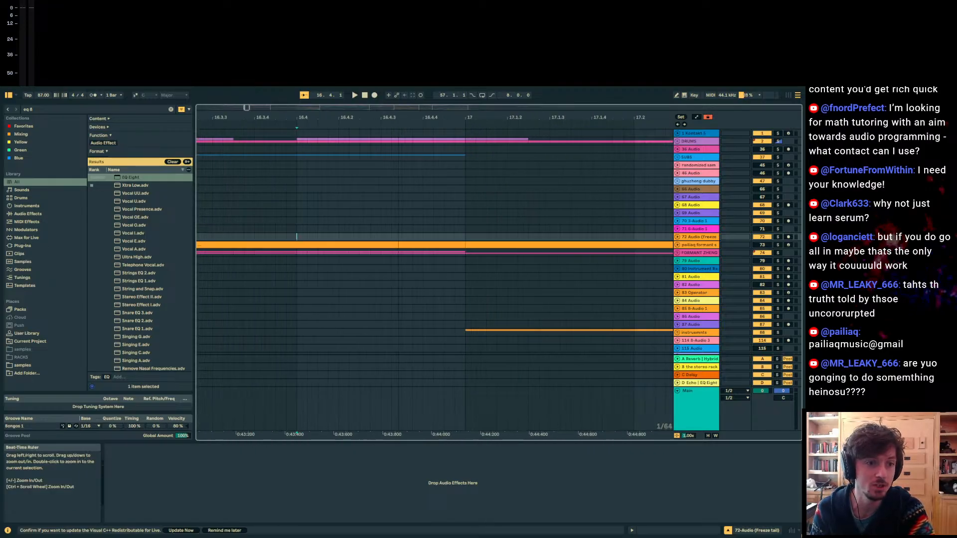
click(411, 236)
ctrl+scroll(394, 237, down, 2)
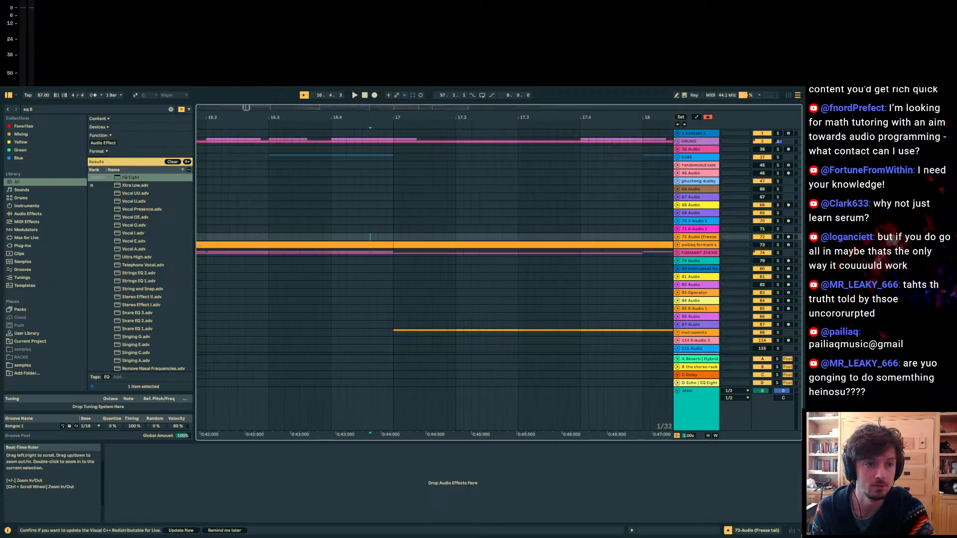
click(394, 237)
drag(575, 117, 389, 78)
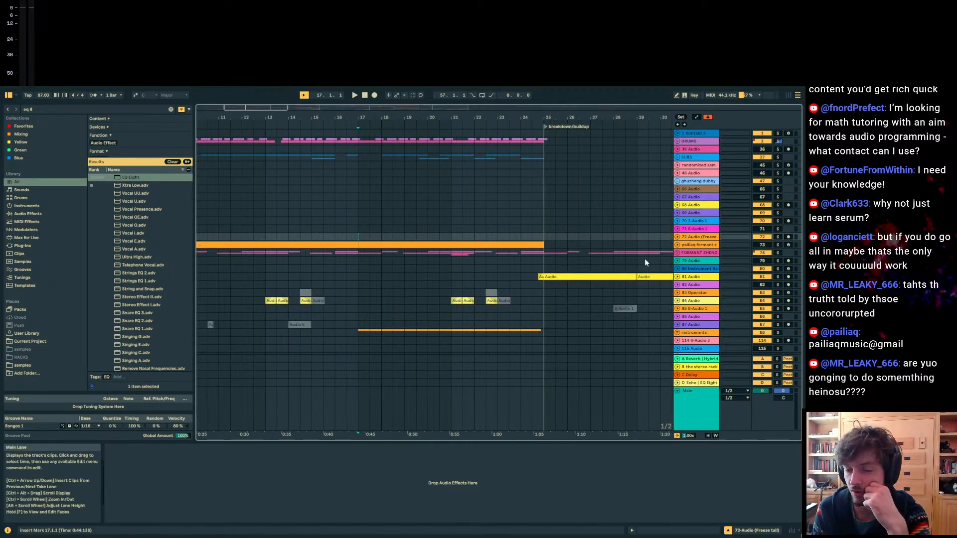
Step: Look over the arrangement from the breakdown/buildup marker to the 1.1 marker, and place the insert marker at bar 41
click(544, 232)
drag(544, 121, 433, 121)
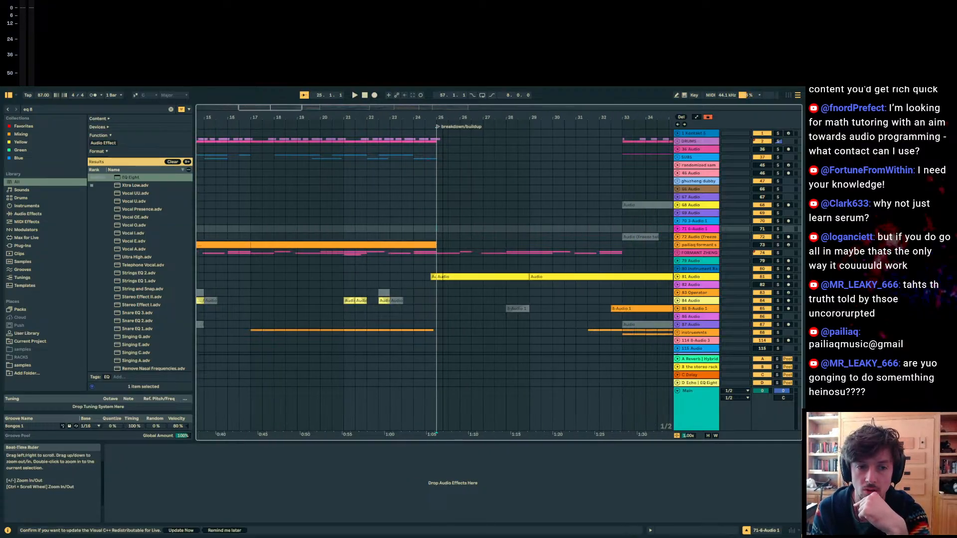
drag(438, 237, 471, 236)
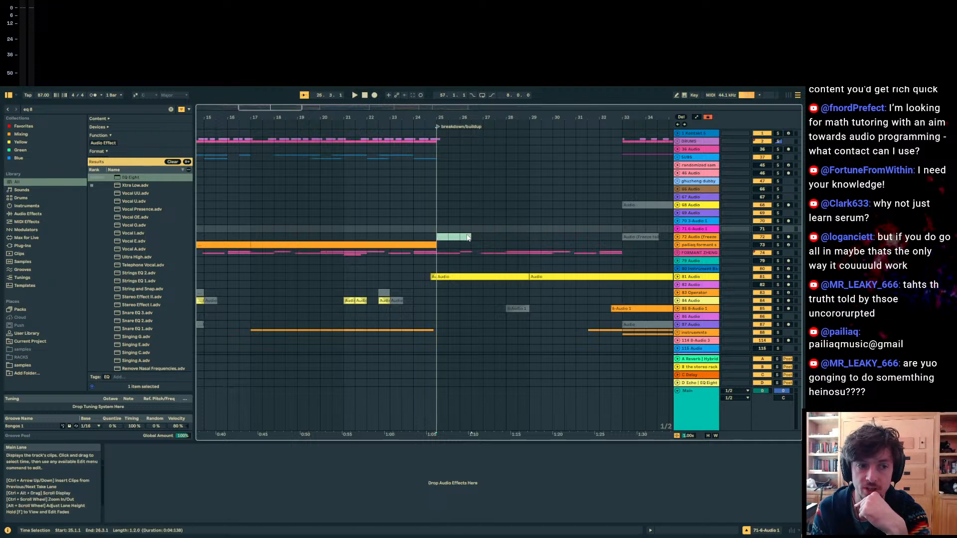
drag(481, 118, 244, 102)
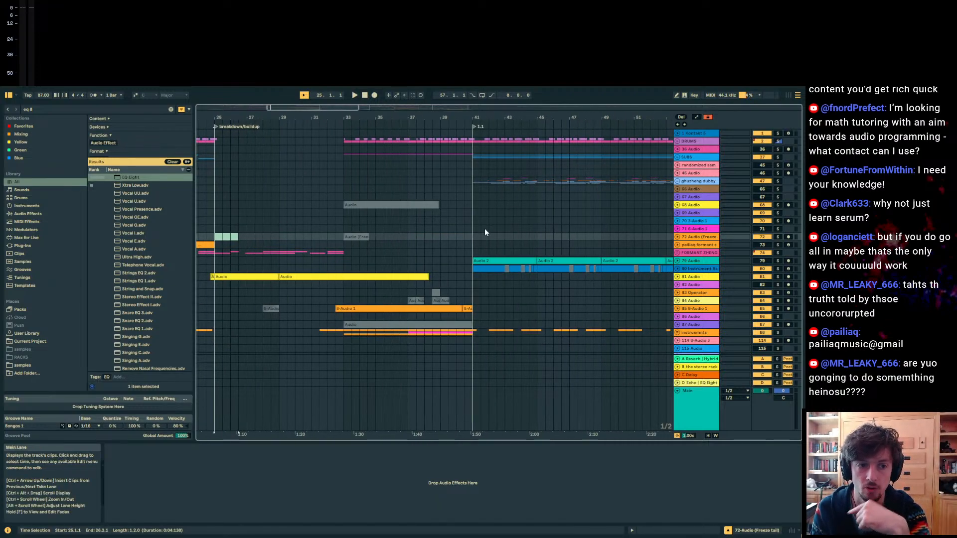
click(477, 231)
drag(480, 237, 472, 238)
click(472, 238)
drag(619, 118, 456, 97)
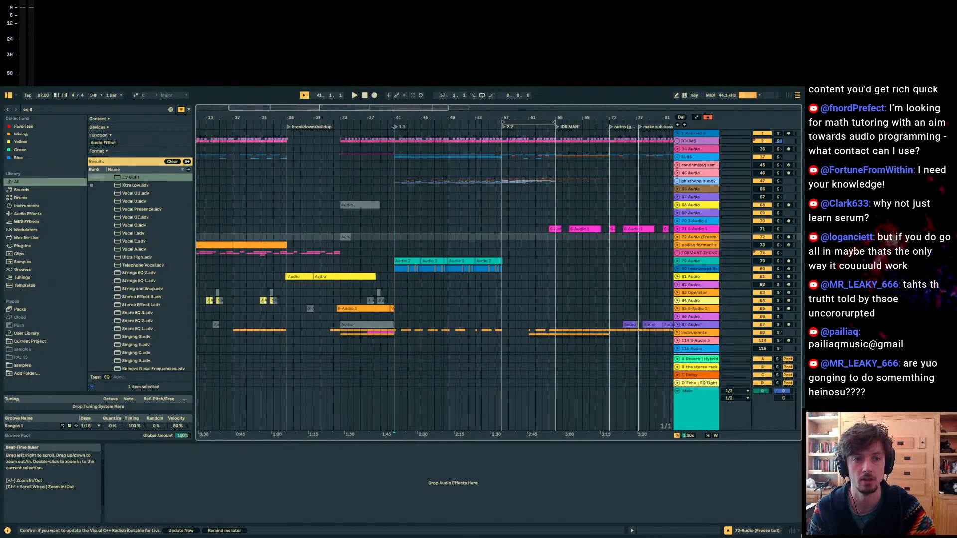
Step: Play the 2.2 section from bar 57, unfold the ghuzheng dubby chord section group, and find its 2.2 squelches track
key(space)
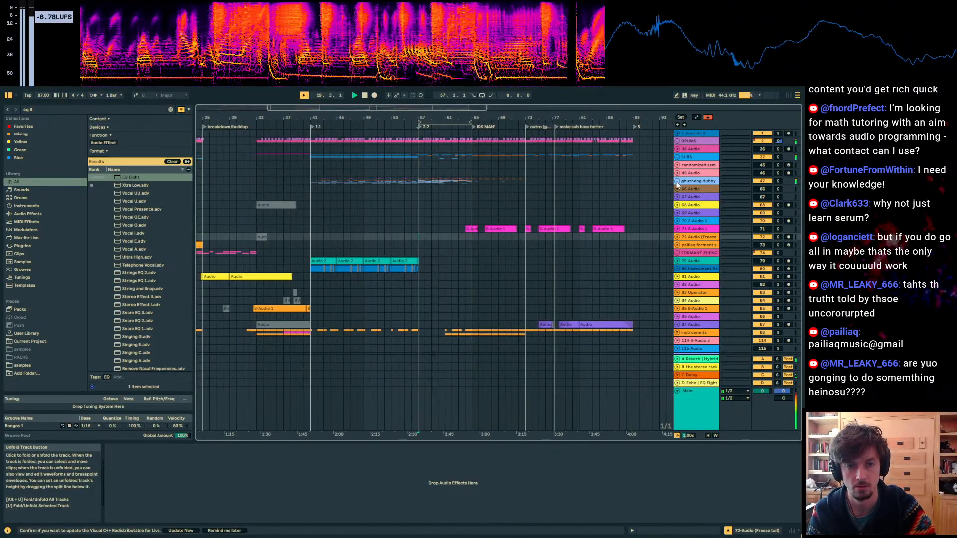
click(677, 182)
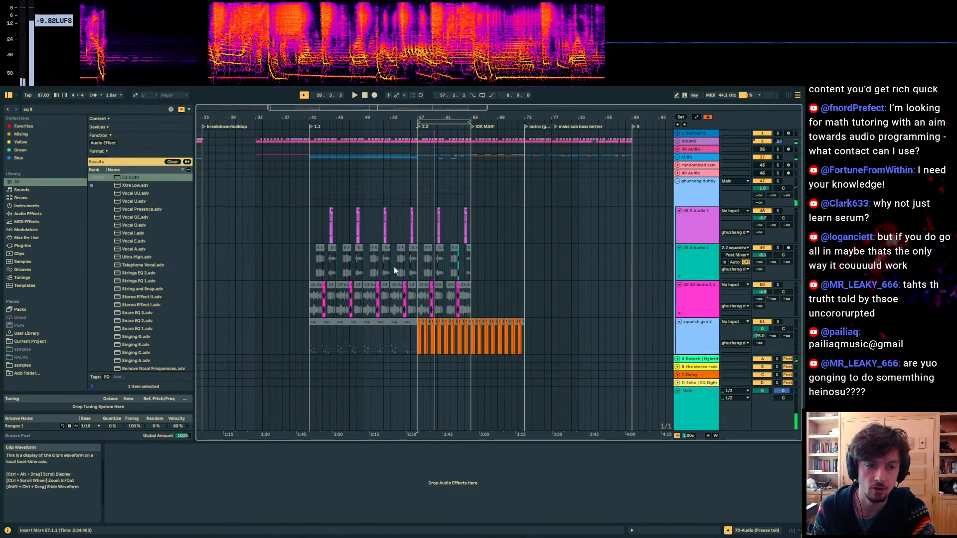
scroll(405, 275, down, 8)
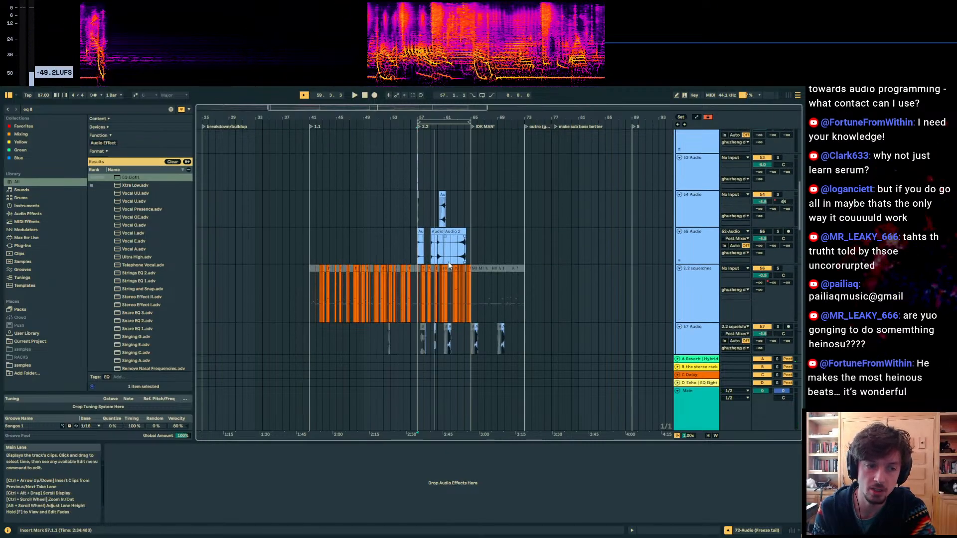
scroll(449, 266, down, 2)
click(427, 213)
drag(422, 118, 420, 196)
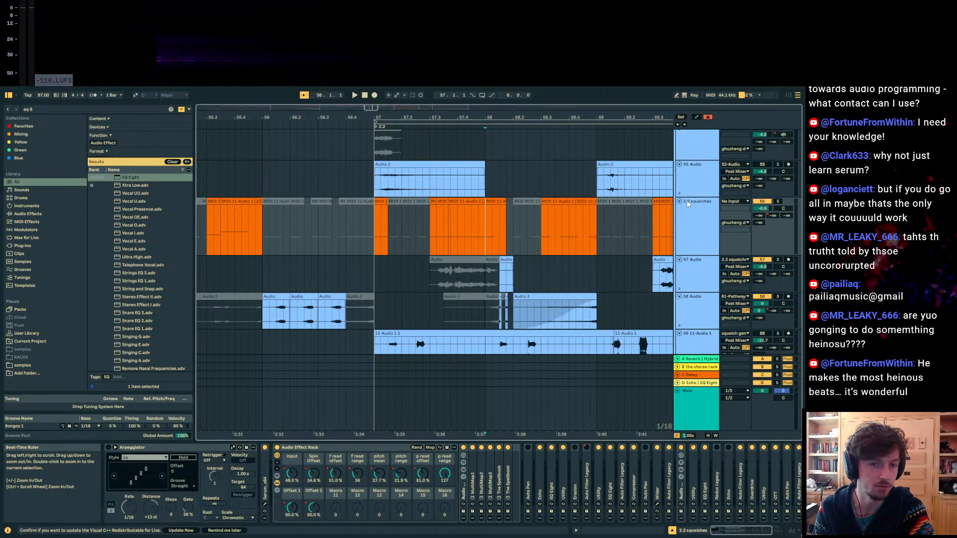
Step: Examine the 2.2 squelches MIDI clips from bar 57 alongside the resampled clips on the 57 Audio track
click(382, 235)
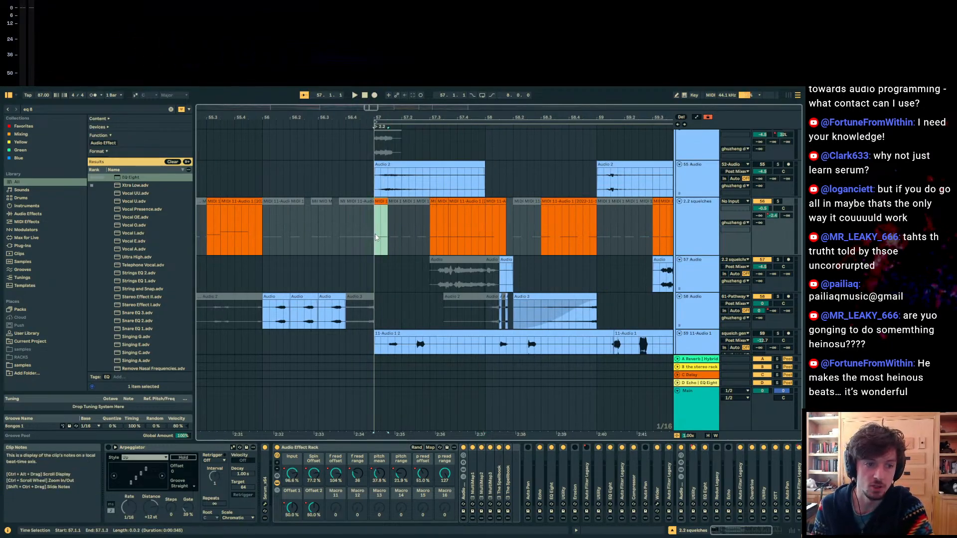
click(430, 235)
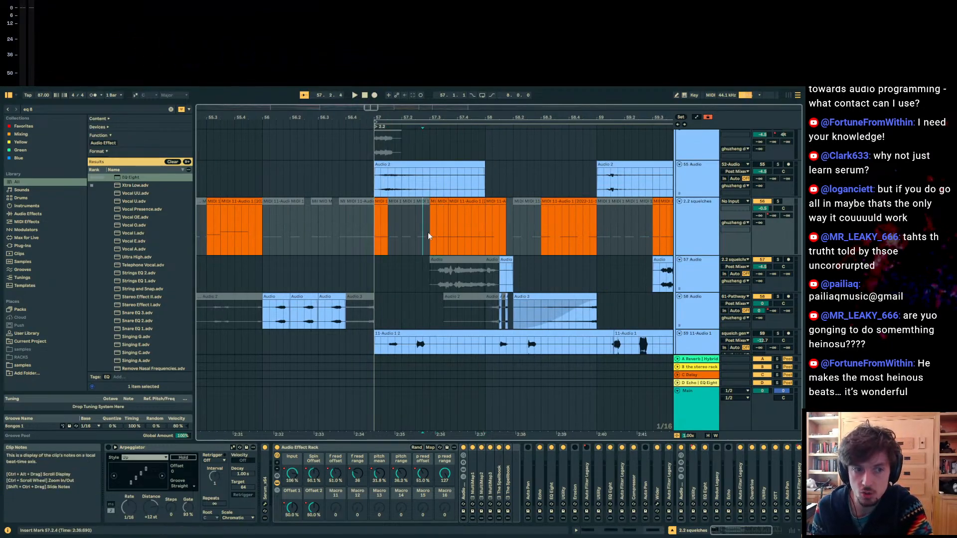
drag(428, 233, 447, 232)
click(696, 292)
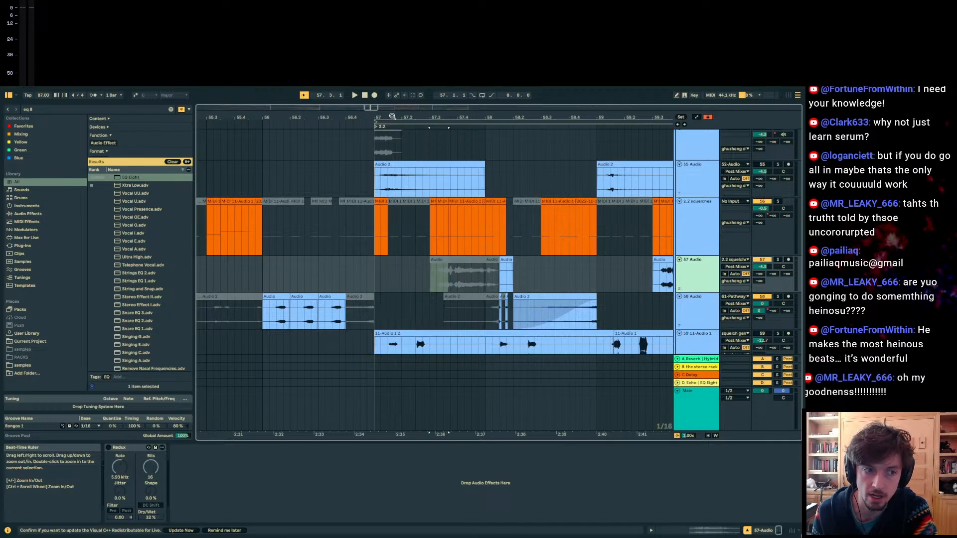
drag(391, 116, 387, 113)
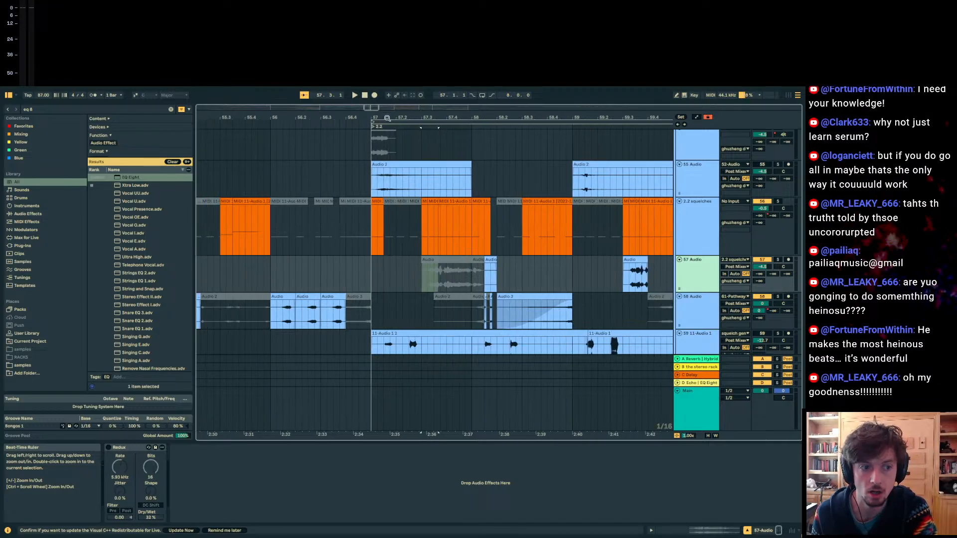
click(403, 202)
click(391, 202)
drag(401, 202, 414, 204)
click(390, 212)
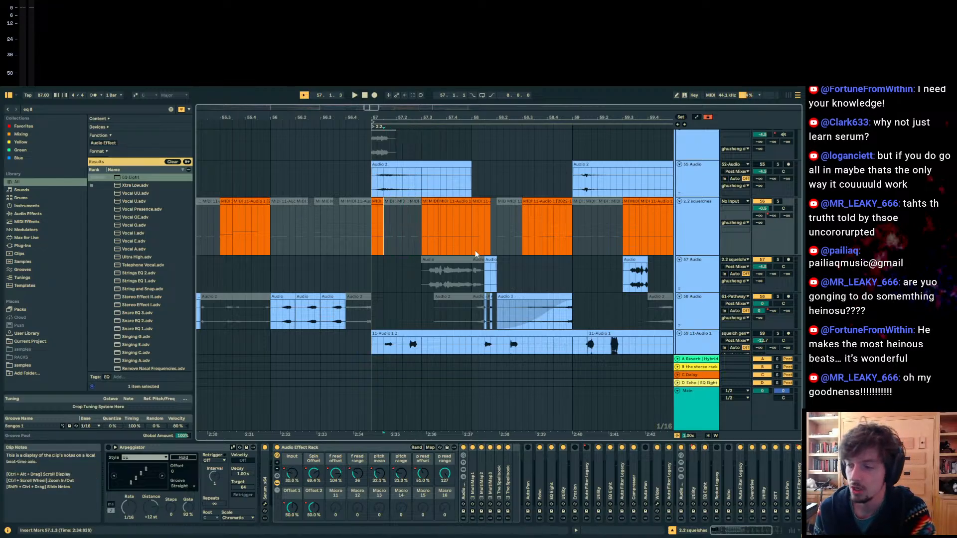
Step: Examine the start of the resampled 55 Audio clip above the squelches and place the insert marker at bar 57
scroll(476, 252, up, 2)
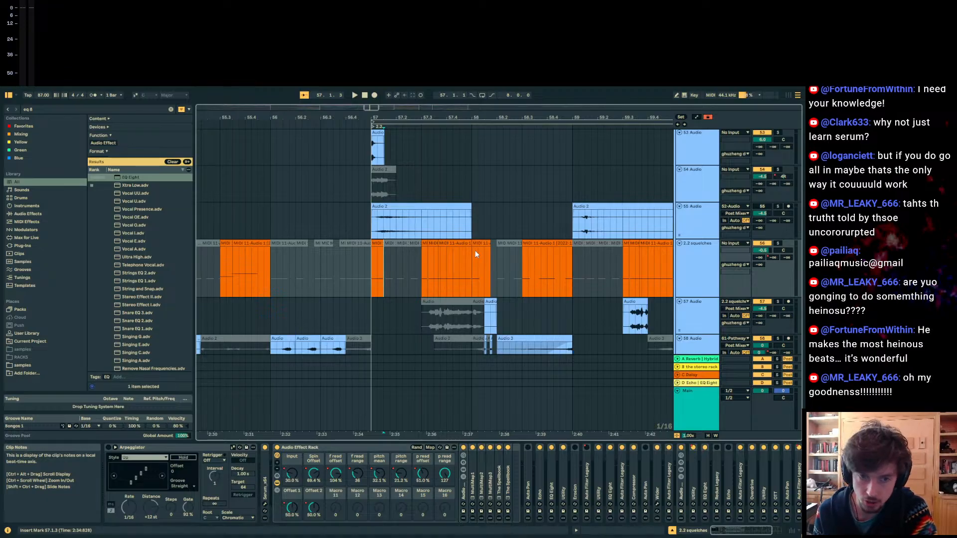
click(369, 280)
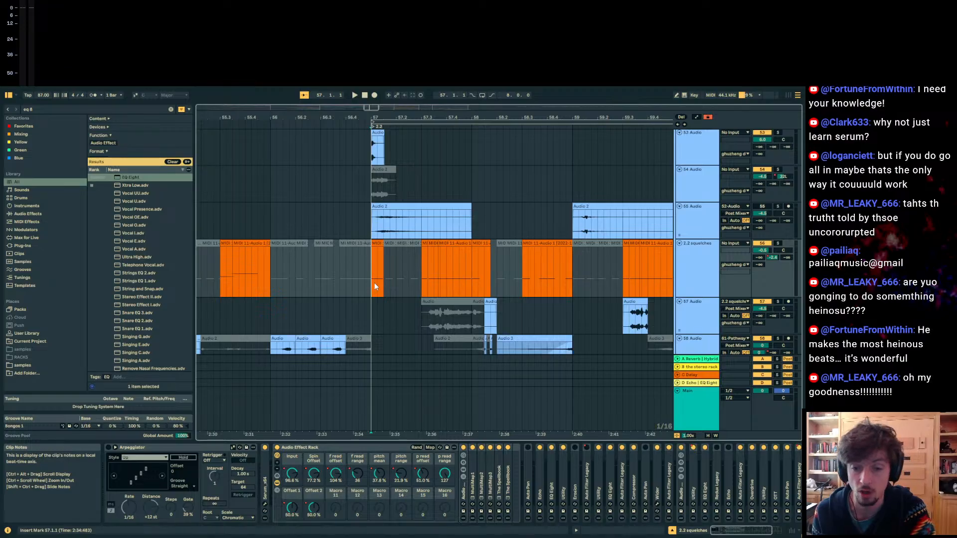
drag(367, 223, 399, 230)
shift+click(380, 234)
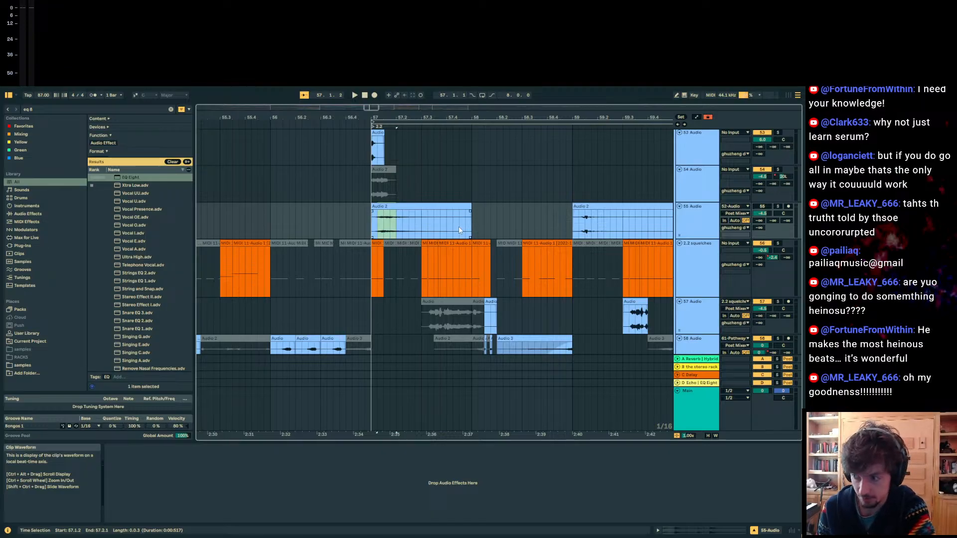
click(372, 219)
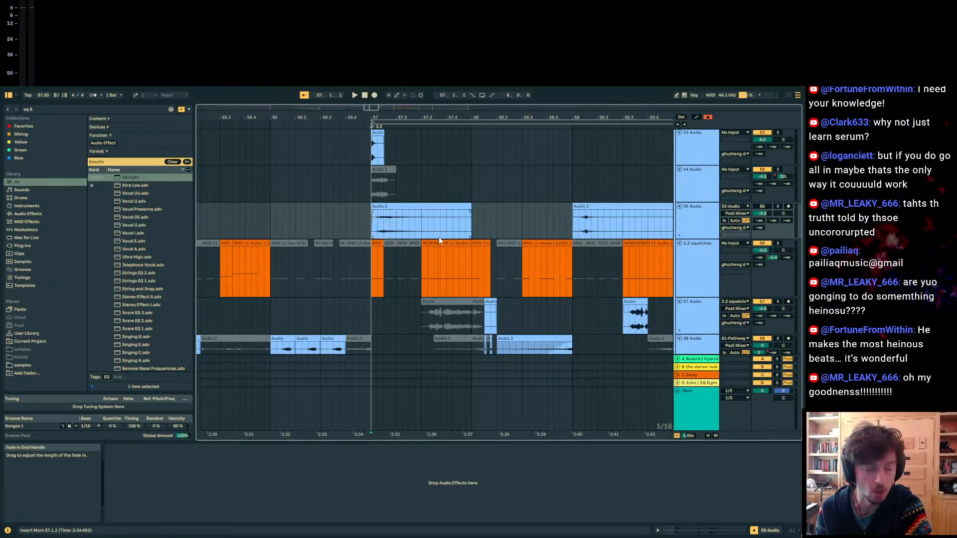
Step: Look over the squelch gen 2 clips and fold the ghuzheng dubby chord section group
scroll(590, 235, up, 3)
scroll(590, 232, up, 5)
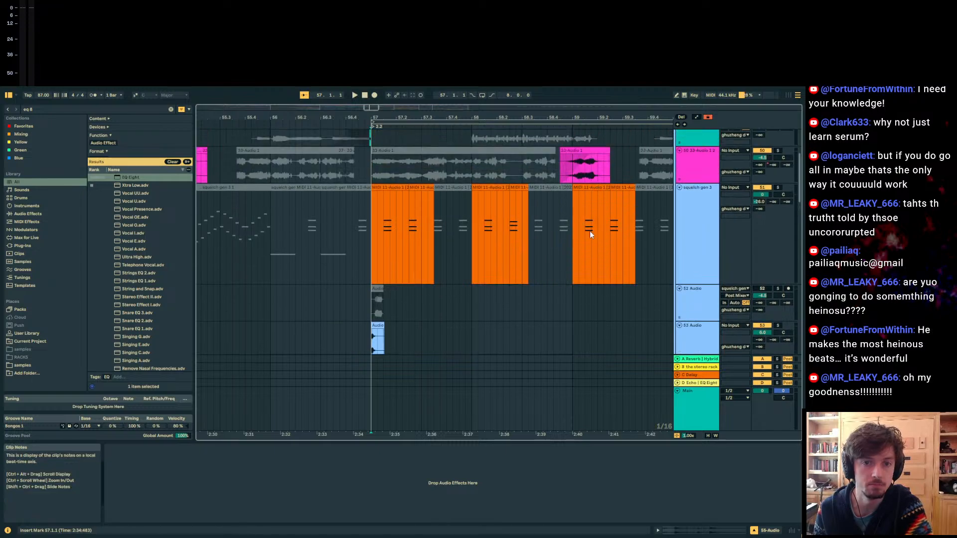
click(683, 189)
click(678, 181)
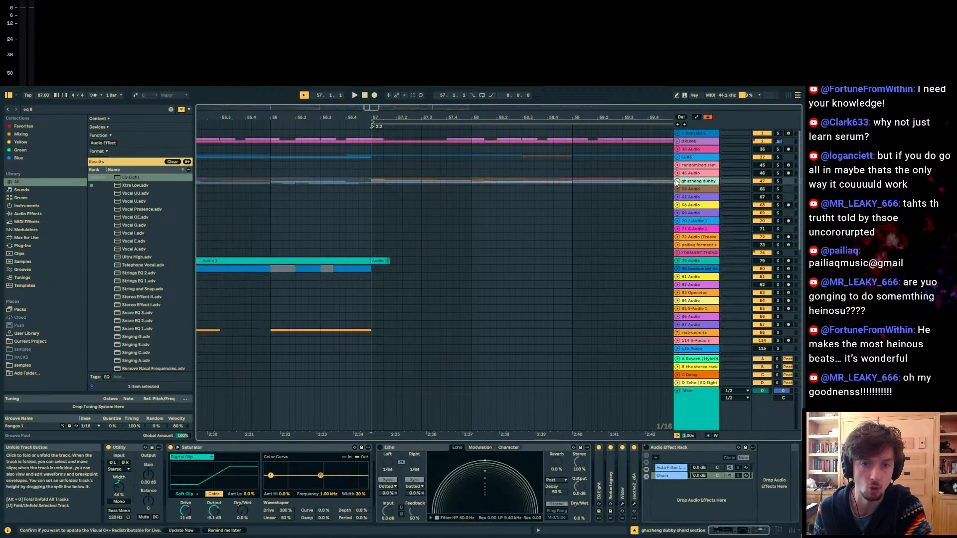
drag(594, 118, 595, 77)
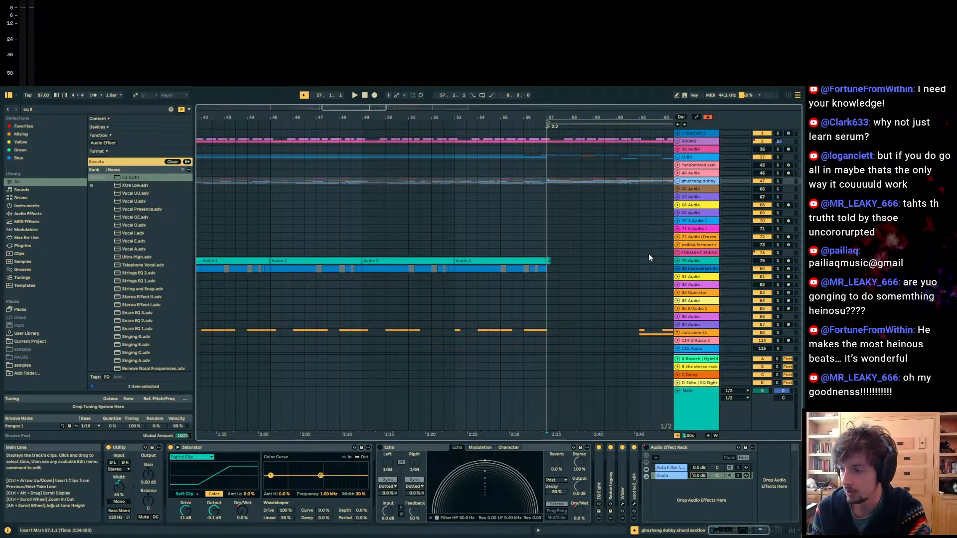
Step: Insert a MIDI track below the 68 Audio track, and load Serum 2 onto it from a browser search for serum
click(696, 198)
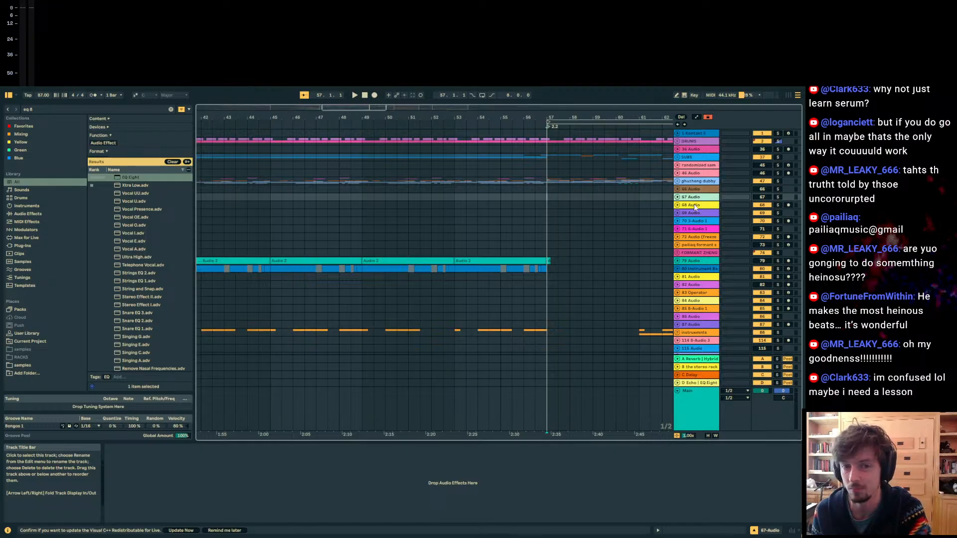
click(694, 205)
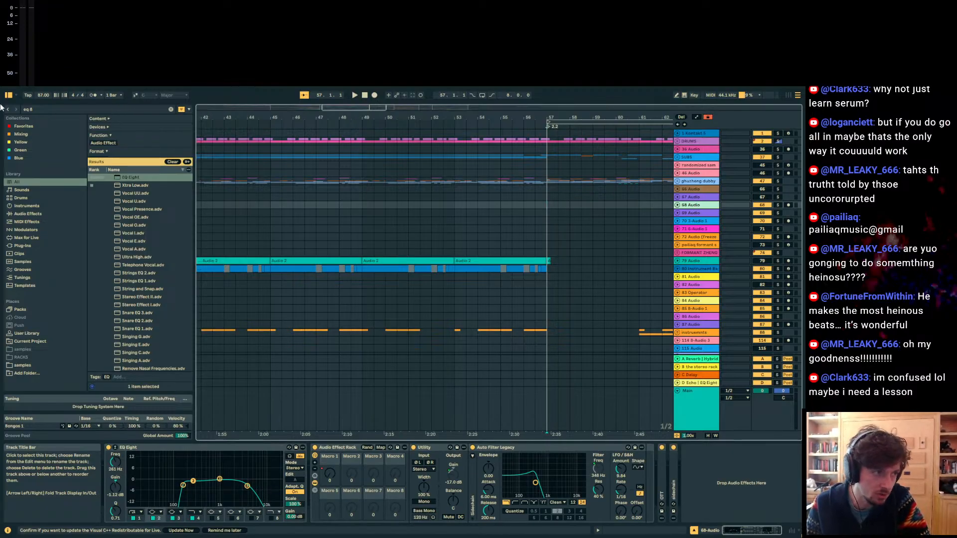
key(ctrl+shift+t)
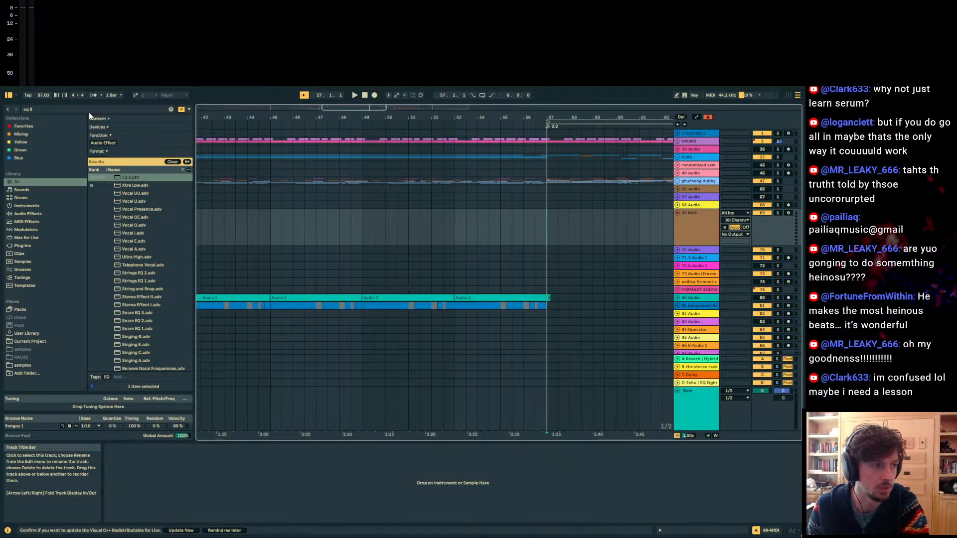
click(55, 109)
text(se)
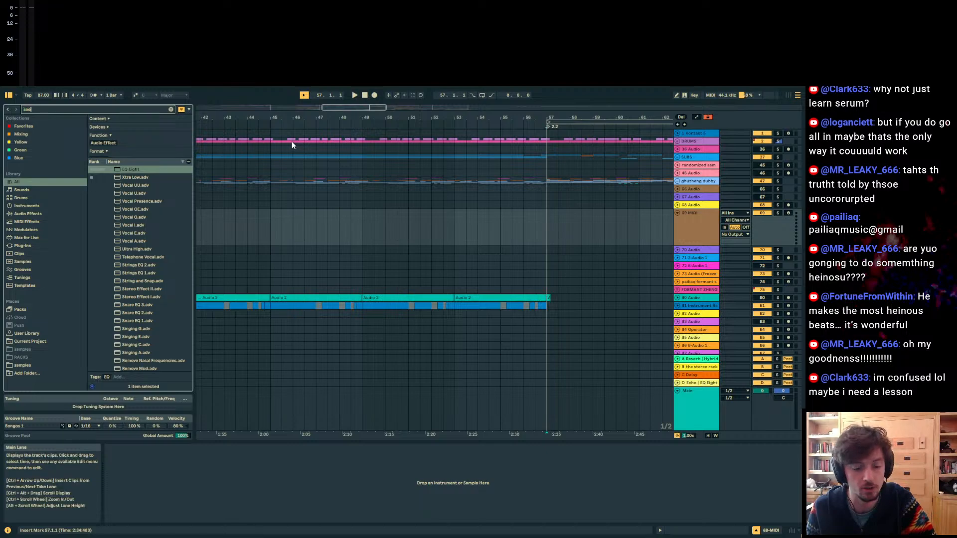
text(erum)
drag(22, 108, 74, 135)
text(serum)
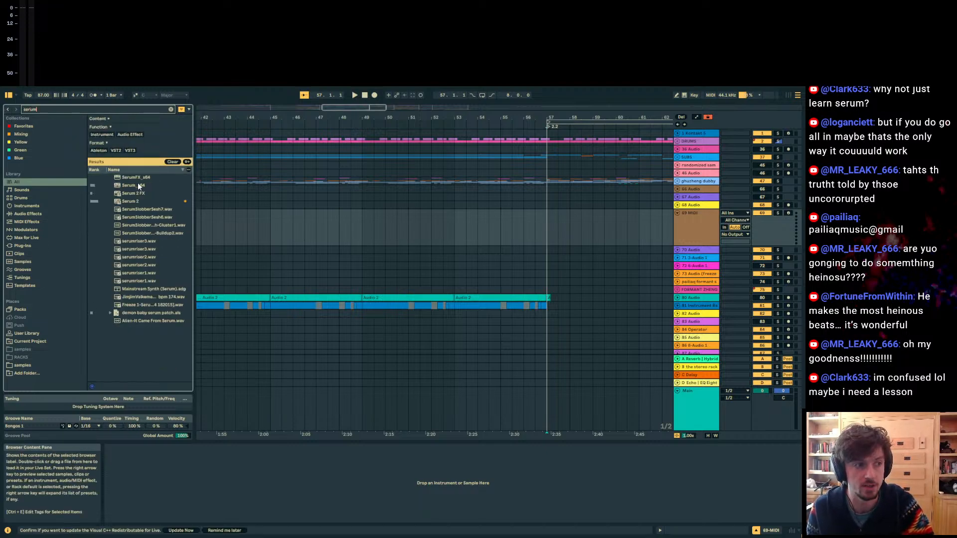
drag(137, 184, 418, 232)
drag(129, 202, 396, 232)
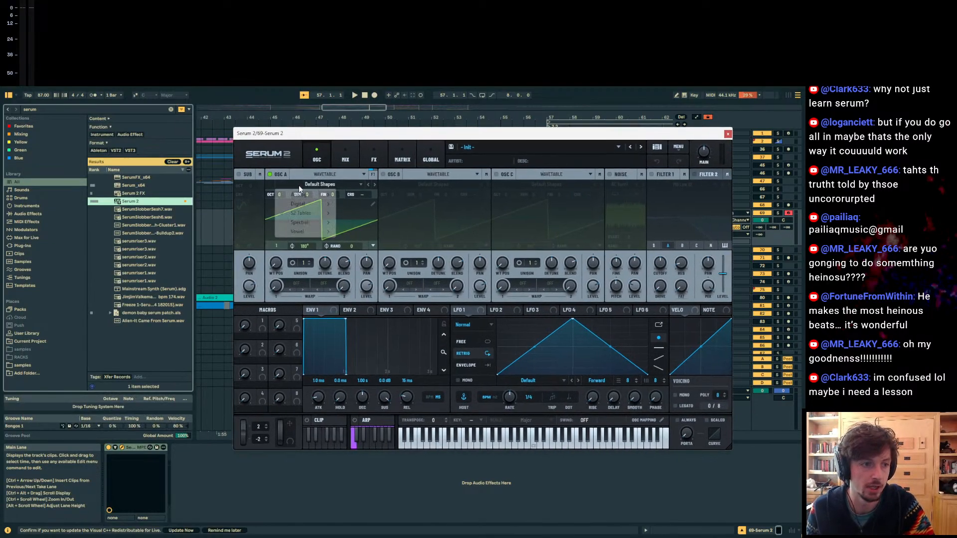
Step: Load the Spectral wavetable Monster 6 [SL] into Serum 2's oscillator A and solo the Serum 2 track
click(298, 184)
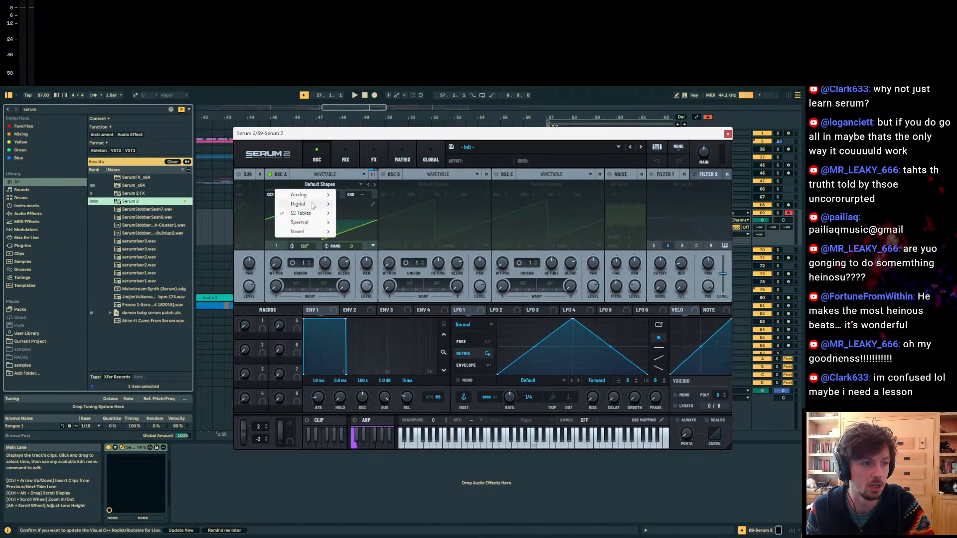
mouse_move(309, 222)
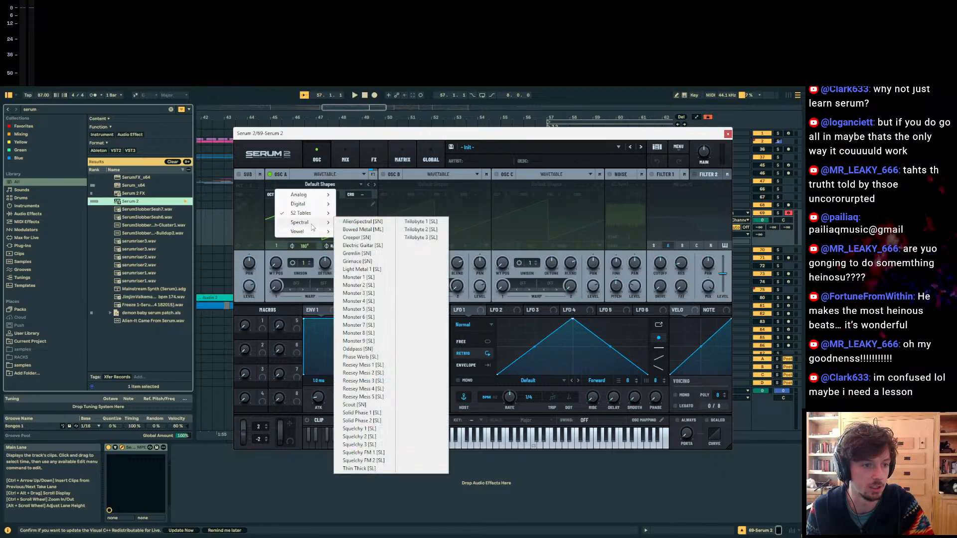
click(363, 318)
drag(359, 134, 252, 135)
click(778, 213)
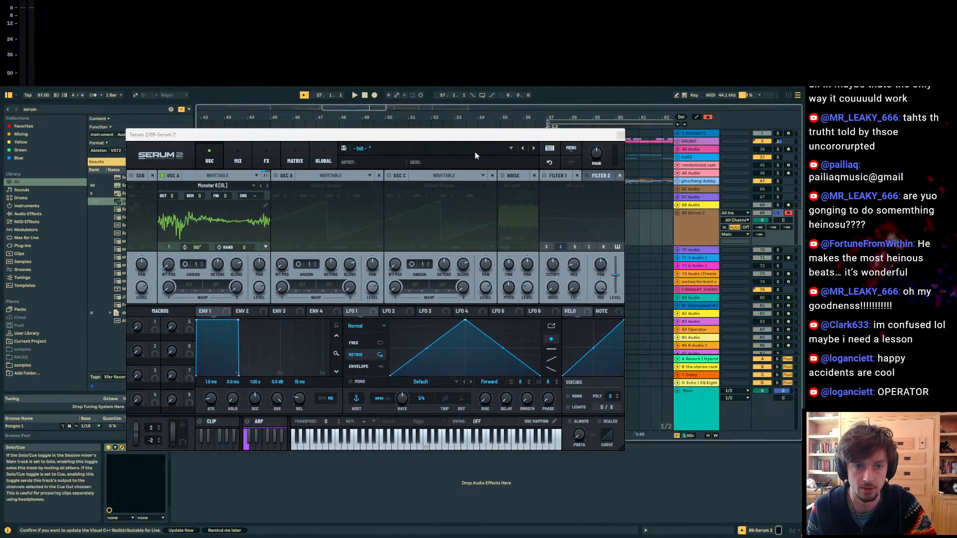
Step: Add a Distortion effect to Serum 2's main effects chain
click(267, 159)
click(140, 191)
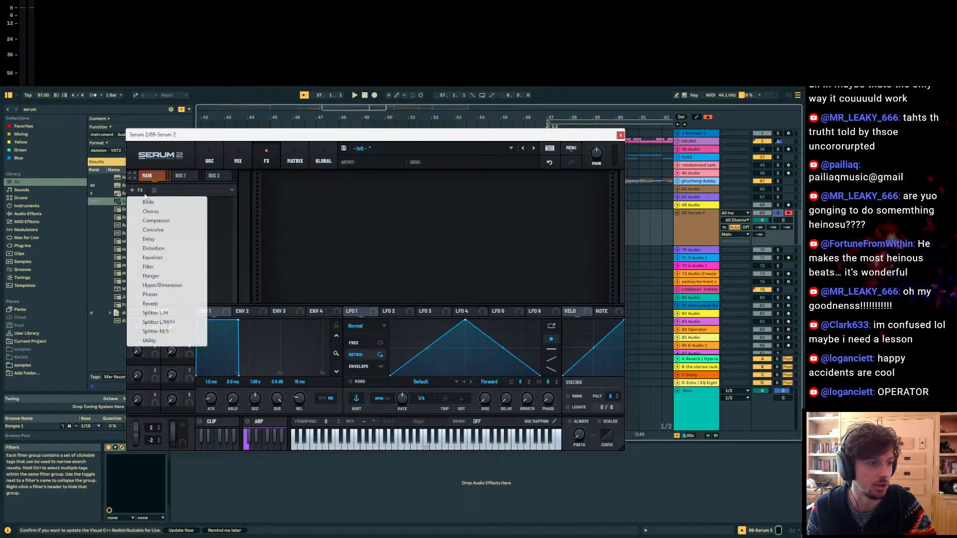
click(154, 248)
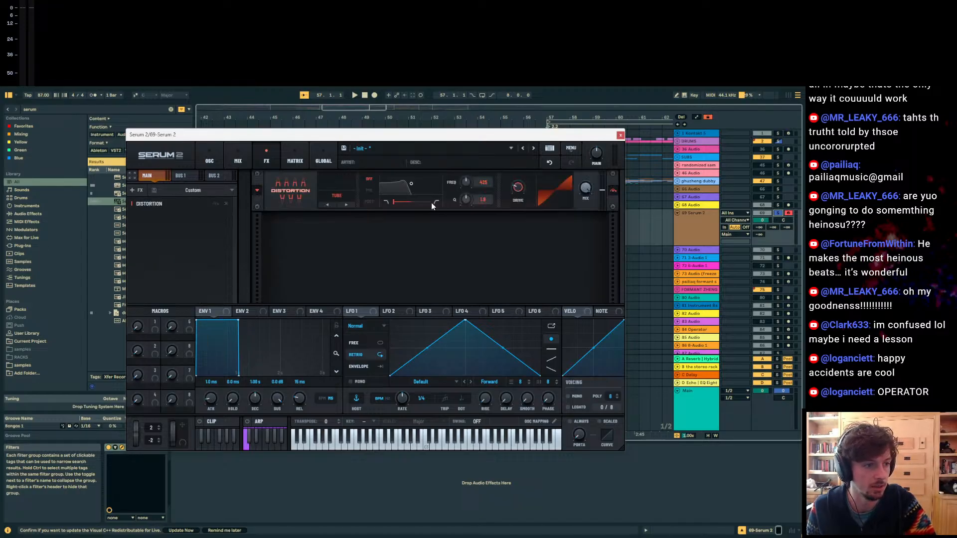
Step: Enable the computer MIDI keyboard and audition notes while sweeping oscillator A's wavetable position through Monster 6 [SL]
click(209, 158)
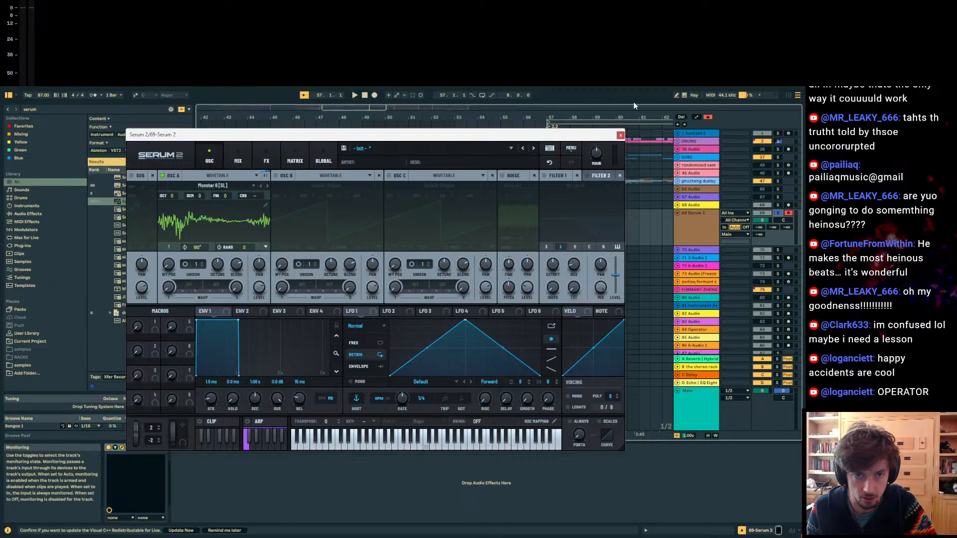
click(685, 95)
key(a)
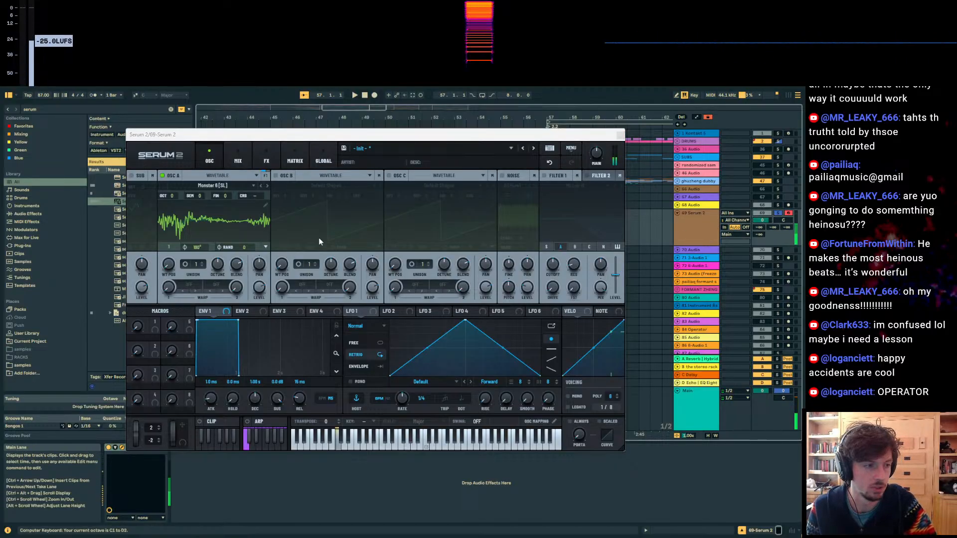
key(z)
key(a)
drag(171, 267, 180, 200)
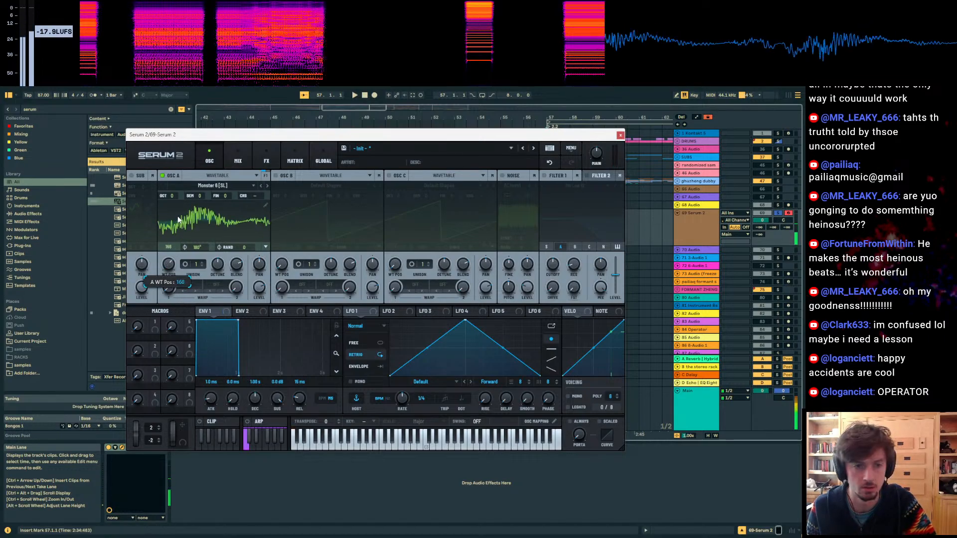
Step: Enable Filter 1 and assign LFO 1 to both oscillator A's wavetable position and the filter cutoff
click(544, 176)
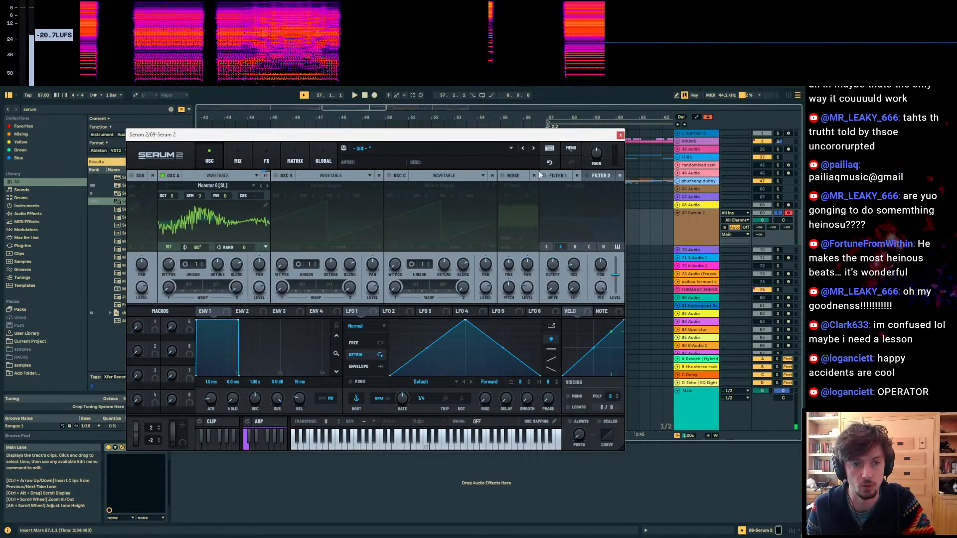
drag(347, 311, 170, 267)
drag(352, 310, 552, 266)
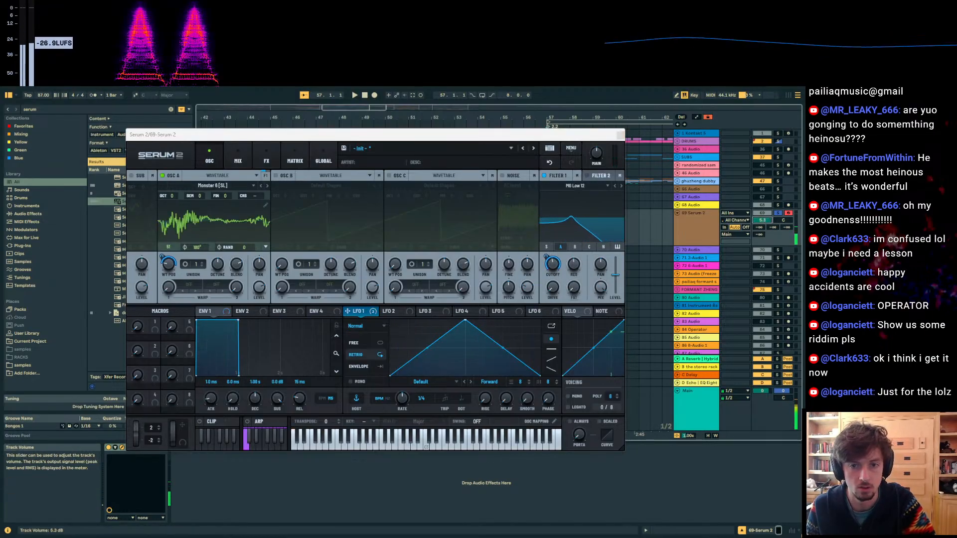
Step: Create a two-beat MIDI clip at bar 57 on the 69 Serum 2 track and draw one note spanning it
click(620, 135)
double_click(552, 220)
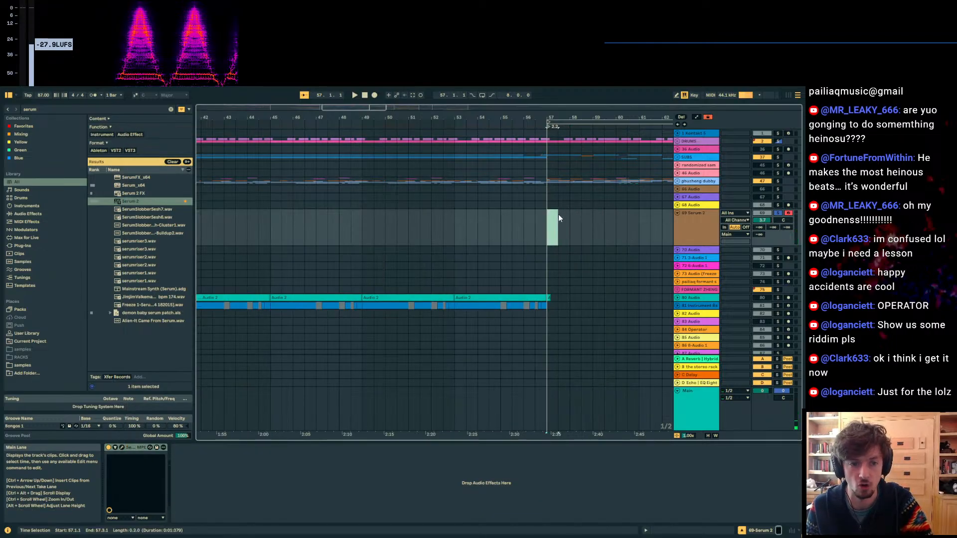
drag(337, 474, 789, 485)
click(542, 207)
click(553, 213)
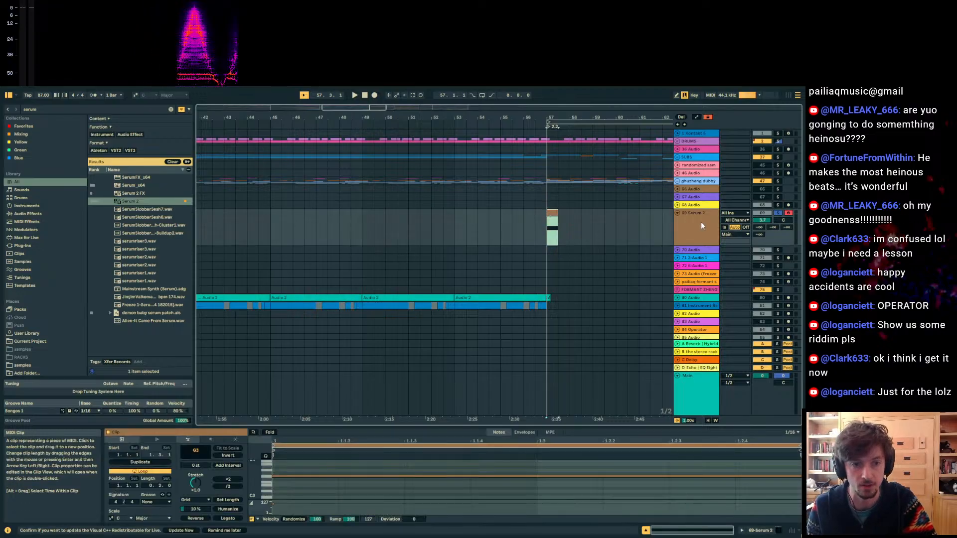
Step: Duplicate the 69 Serum 2 track and shift the copy's clip two beats later, to start at 57.3
click(701, 221)
click(555, 216)
click(681, 223)
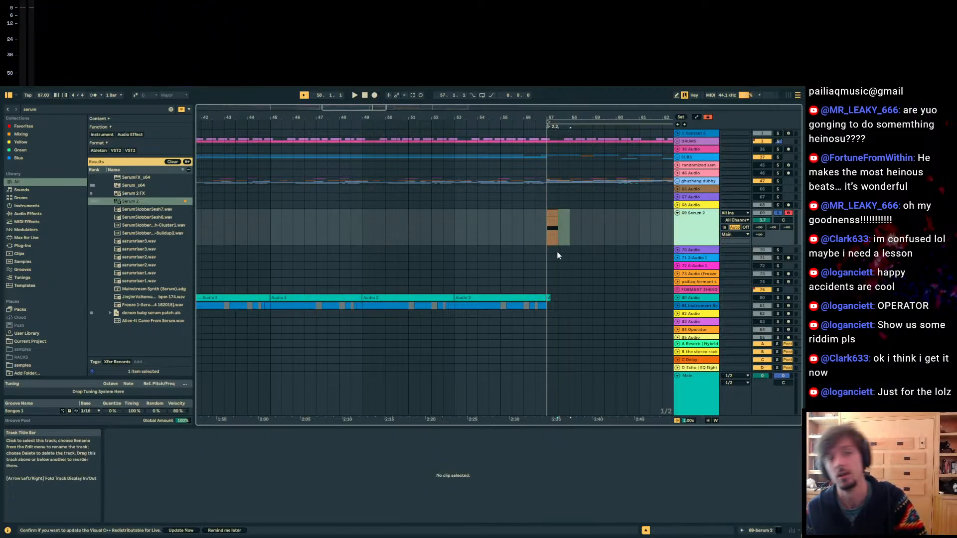
key(ctrl+d)
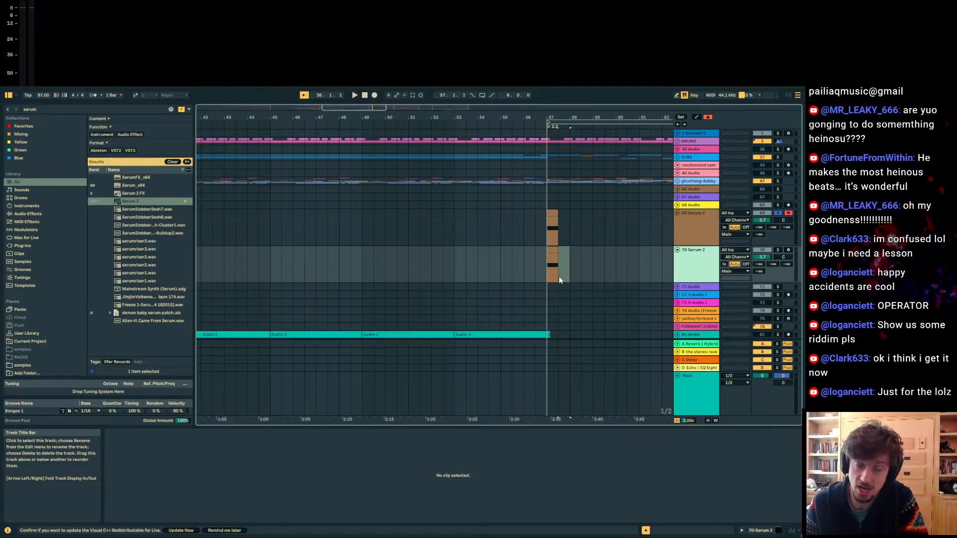
click(559, 277)
key(ctrl+d)
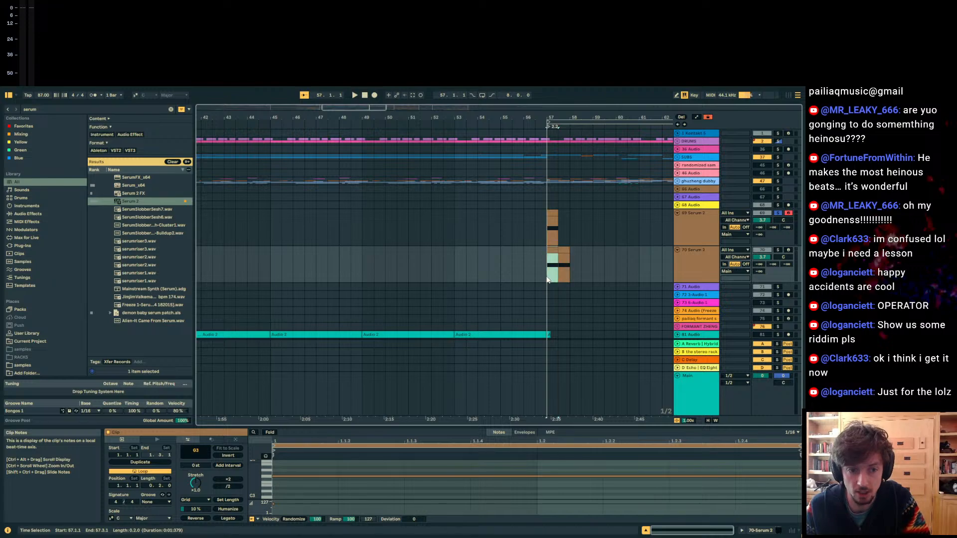
key(Delete)
Step: Compare the alternating two-beat clips on the two Serum 2 tracks from bar 57
drag(550, 118, 289, 170)
click(282, 225)
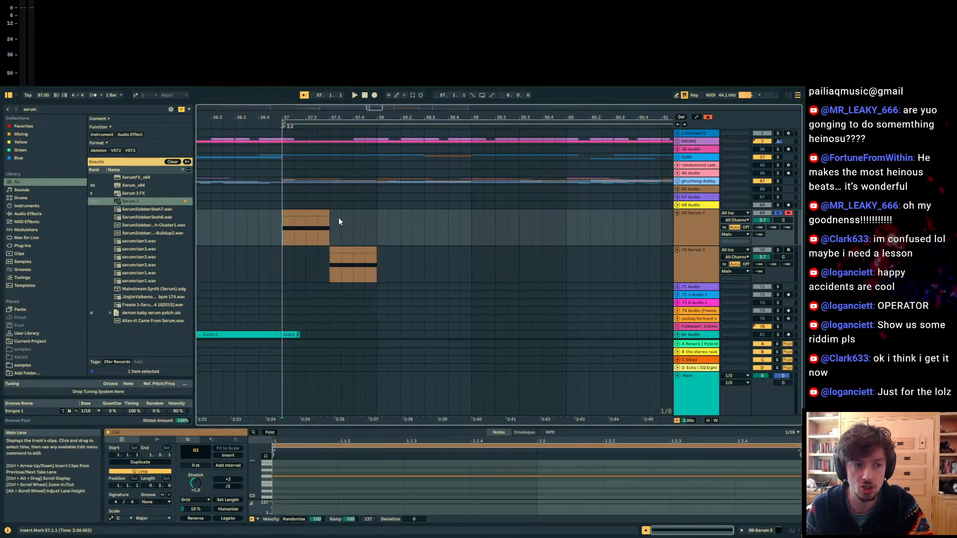
mouse_move(285, 240)
mouse_down()
mouse_move(338, 232)
mouse_move(285, 231)
mouse_up()
click(341, 262)
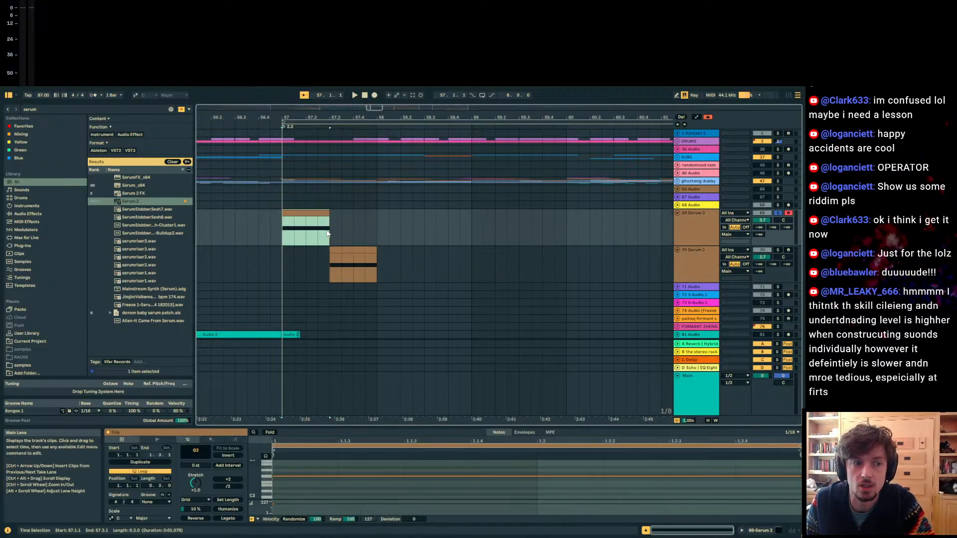
drag(325, 276, 378, 276)
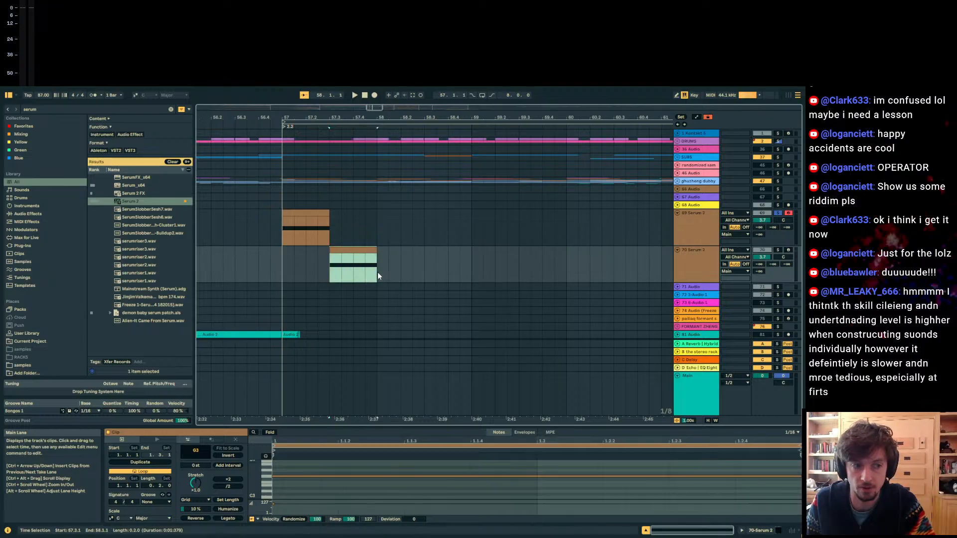
click(331, 221)
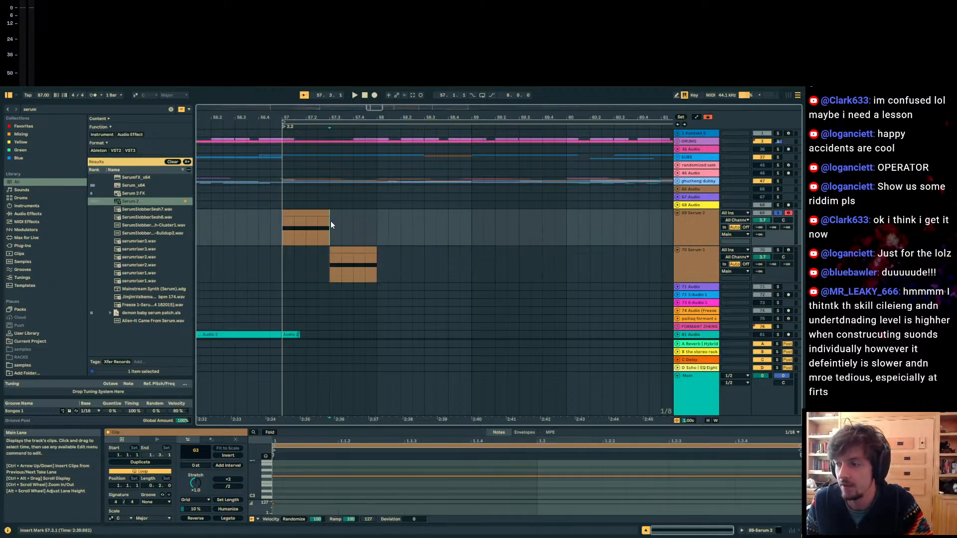
click(313, 223)
Step: Reopen the 69 track's Serum 2 and examine oscillator A's modulated wavetable position and Filter 1's cutoff
click(697, 231)
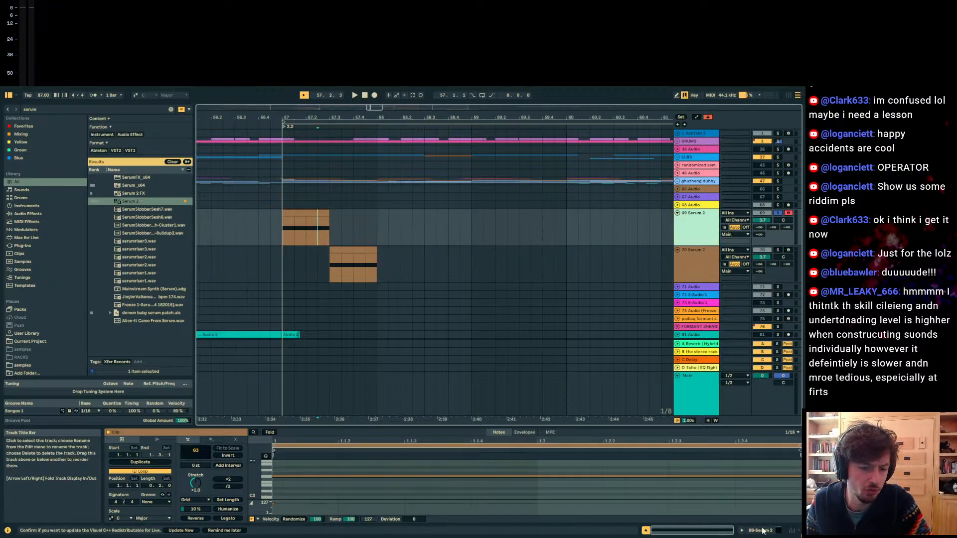
click(760, 531)
click(122, 447)
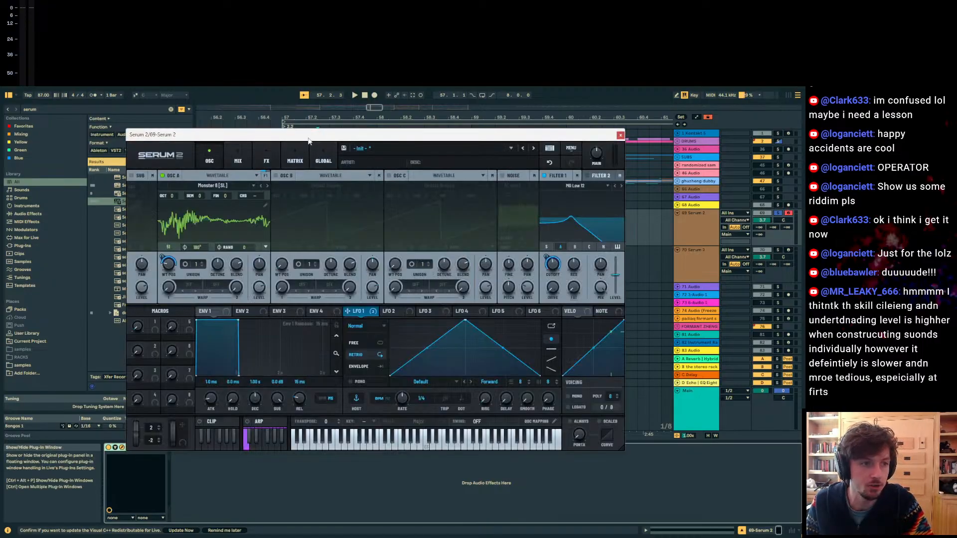
drag(308, 141, 497, 149)
drag(357, 270, 357, 278)
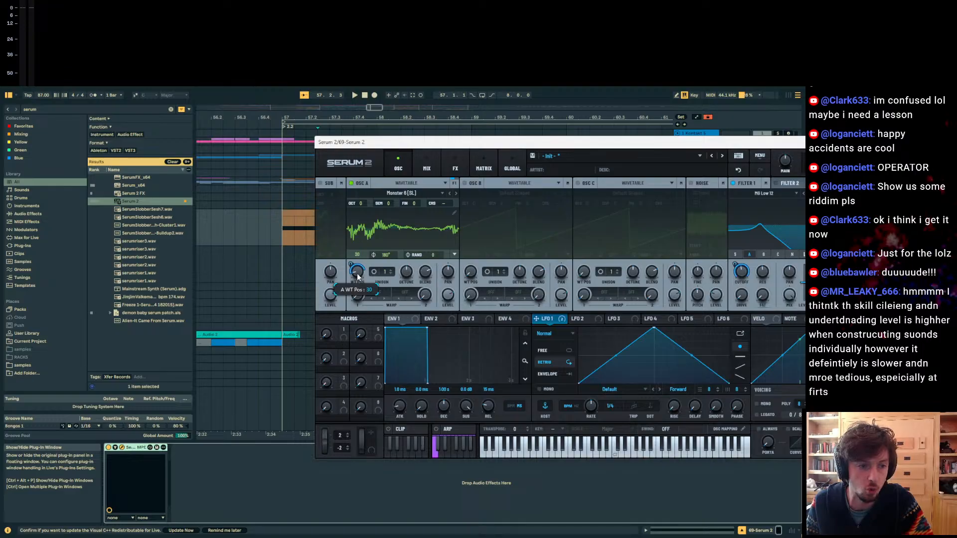
mouse_move(354, 263)
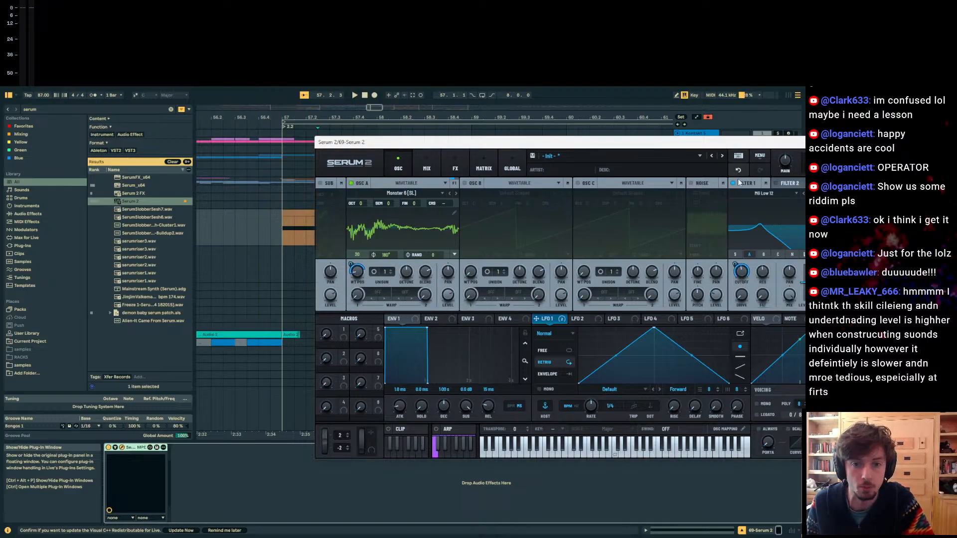
mouse_move(741, 275)
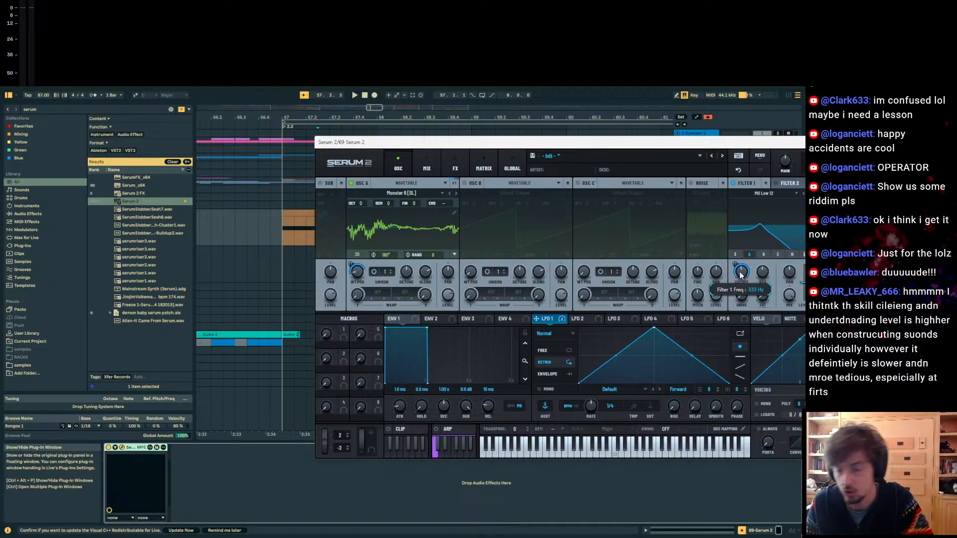
drag(693, 144, 608, 149)
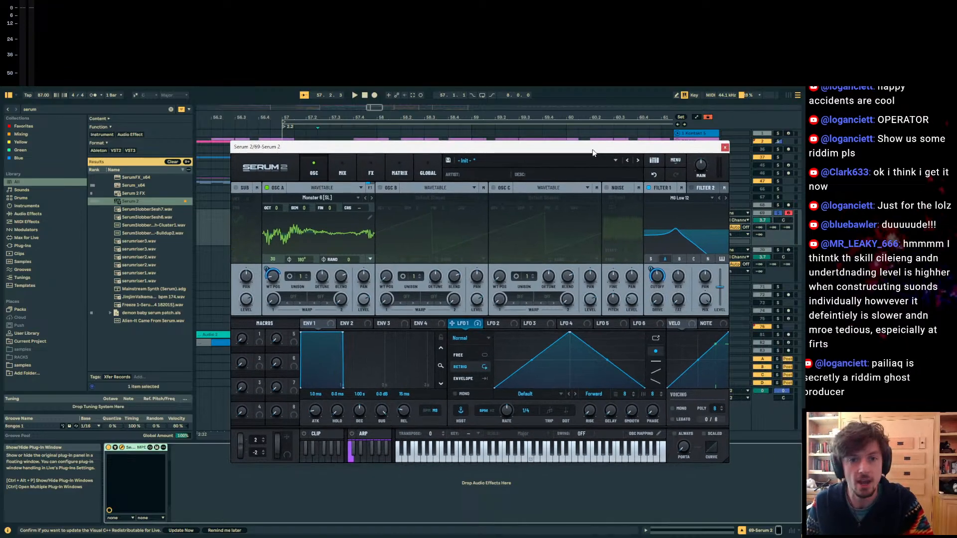
Step: Close the Serum 2 window and delete both the 69 Serum 2 and 70 Serum 2 tracks
click(725, 148)
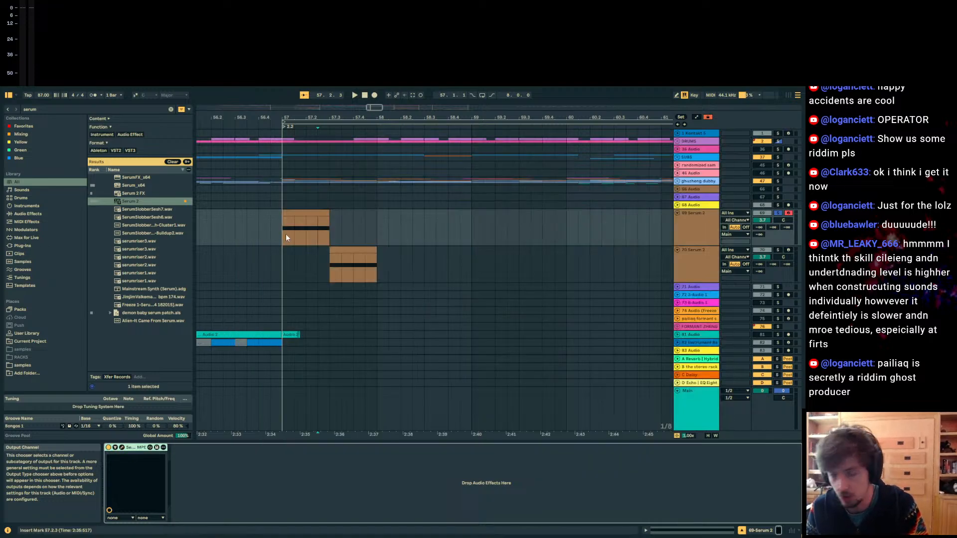
click(689, 230)
click(693, 272)
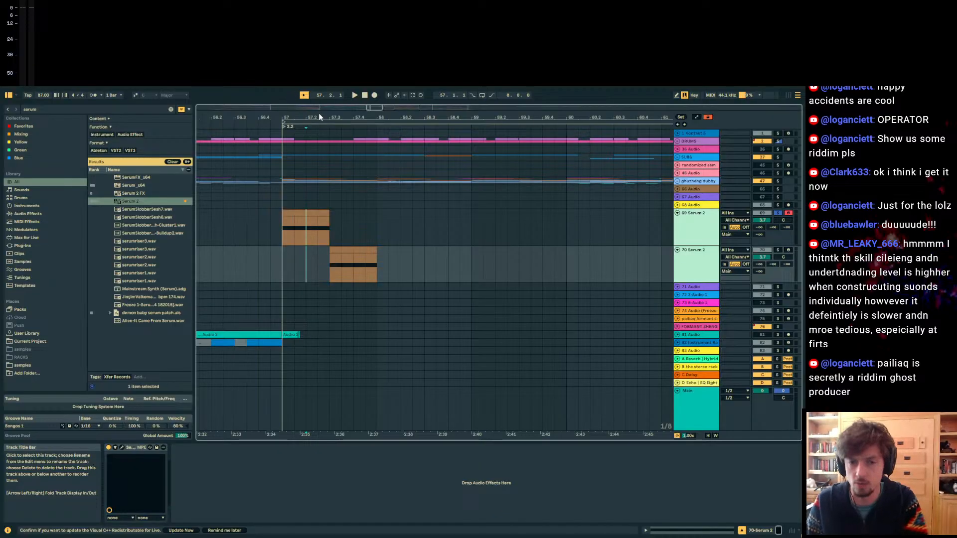
key(Delete)
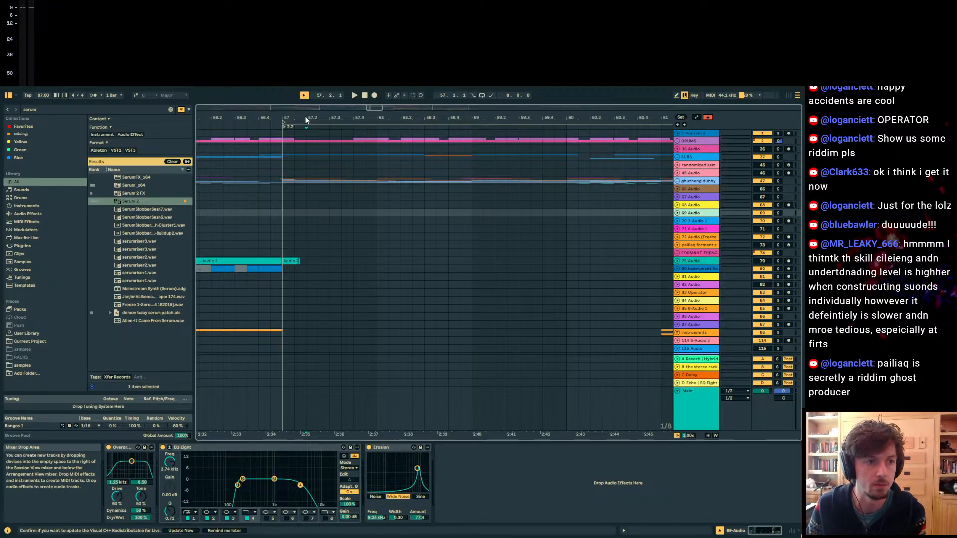
Step: Look over the arrangement around the 2.2 section and the device chains of the 69 Audio and 68 Audio tracks
double_click(305, 119)
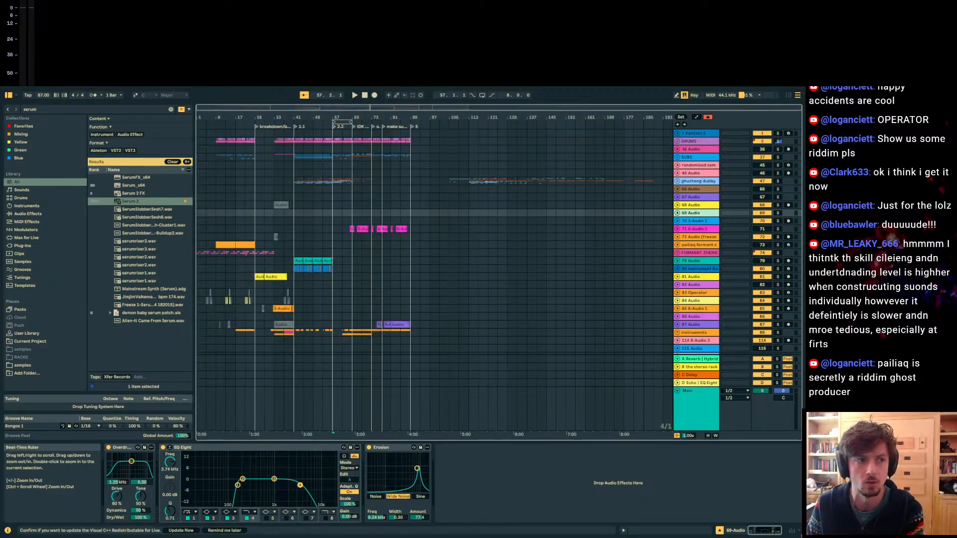
drag(330, 117, 331, 150)
drag(334, 115, 686, 226)
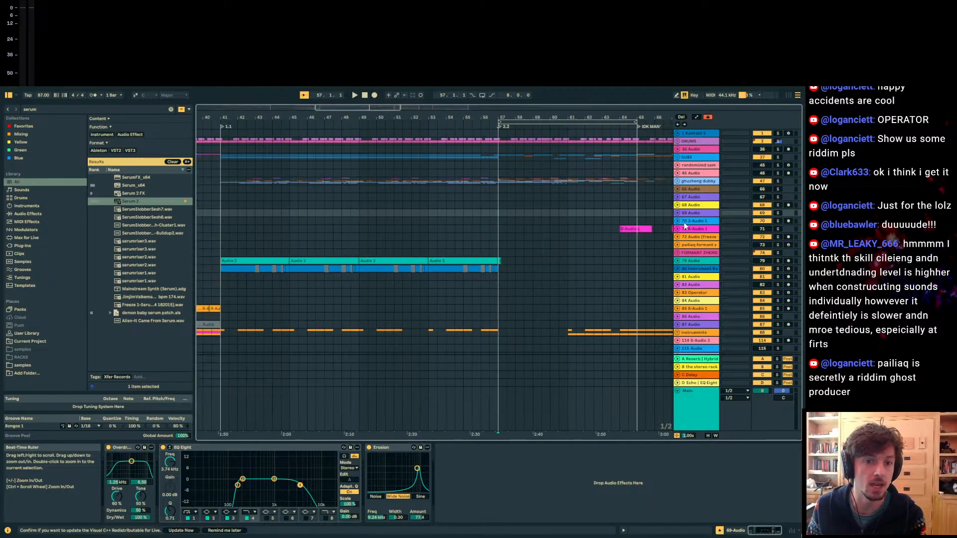
click(687, 214)
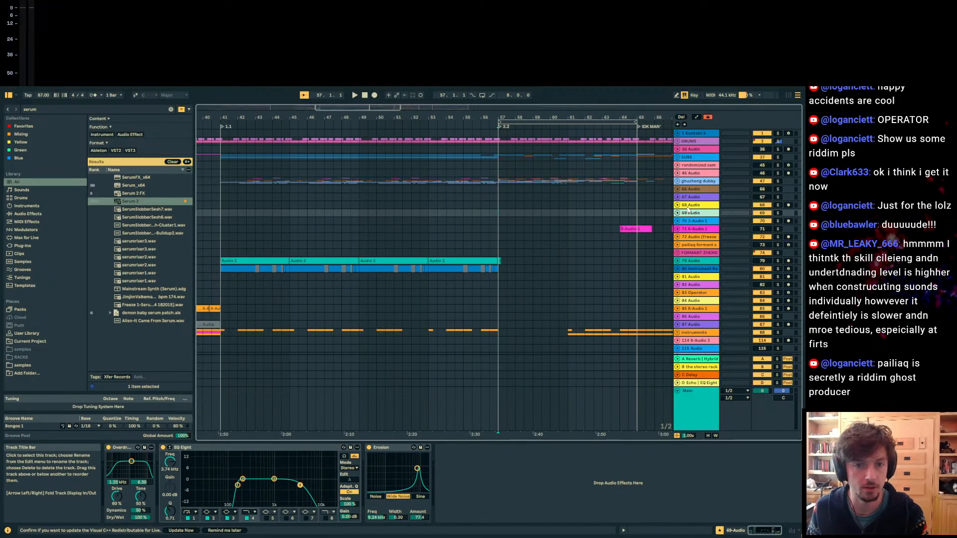
click(688, 207)
drag(577, 116, 482, 118)
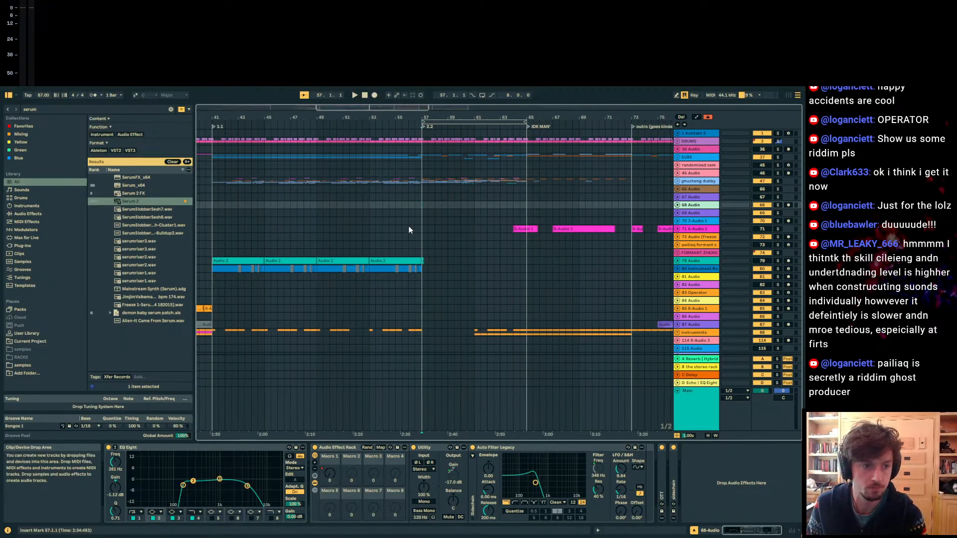
Step: Solo the 79 Audio track and show the warp settings of its Audio 2 clip at bar 53
click(389, 261)
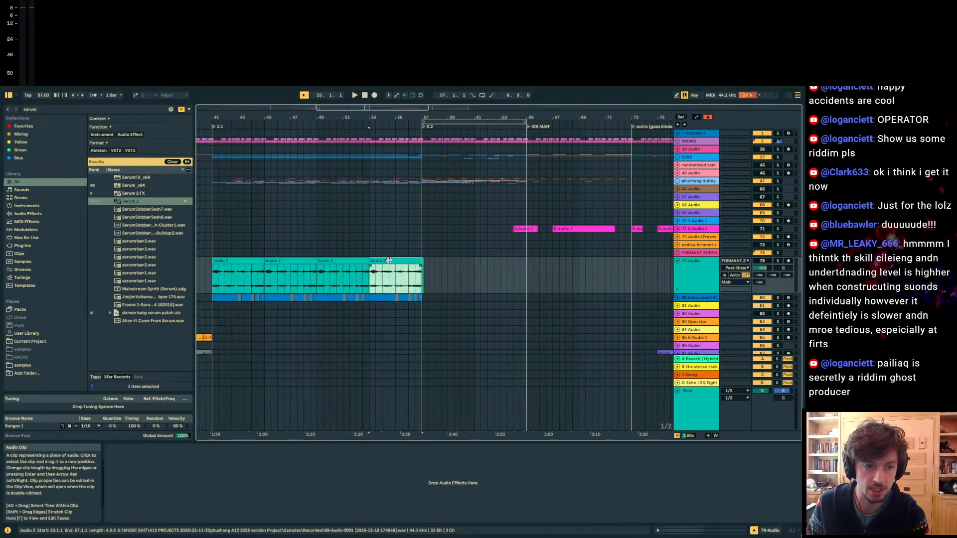
click(778, 260)
click(666, 531)
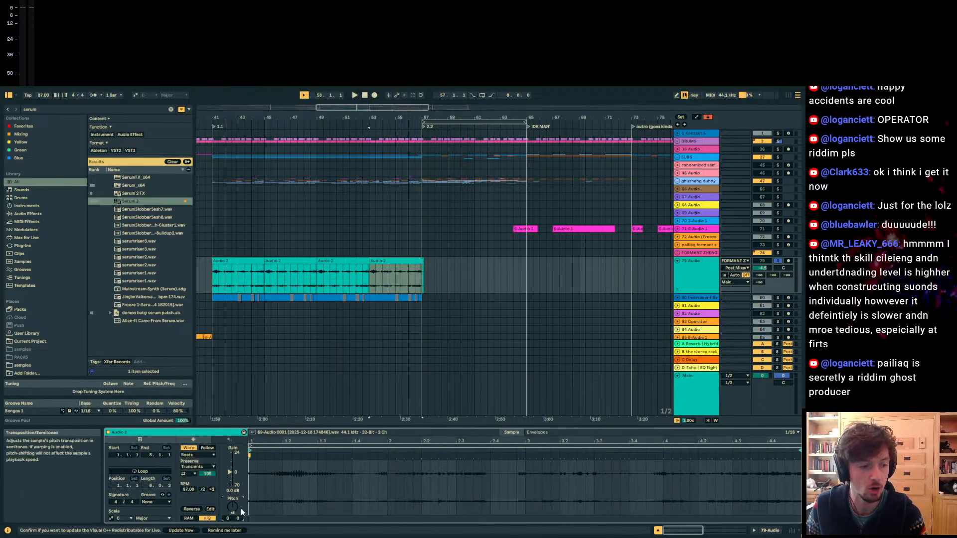
click(191, 455)
click(192, 457)
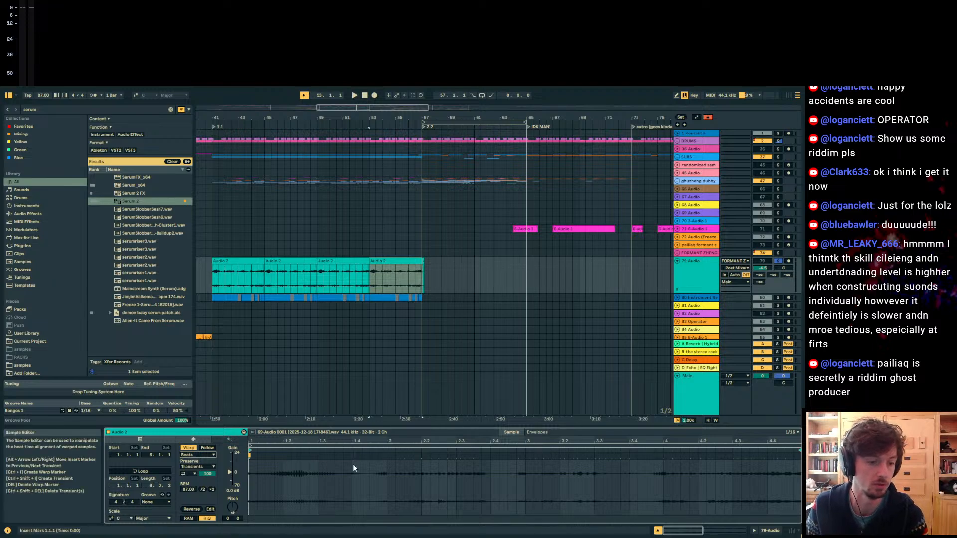
Step: Add two warp markers near the start of the Audio 2 clip, and undo a trial shift of the second one
double_click(290, 456)
double_click(342, 456)
drag(342, 457, 603, 458)
key(ctrl+z)
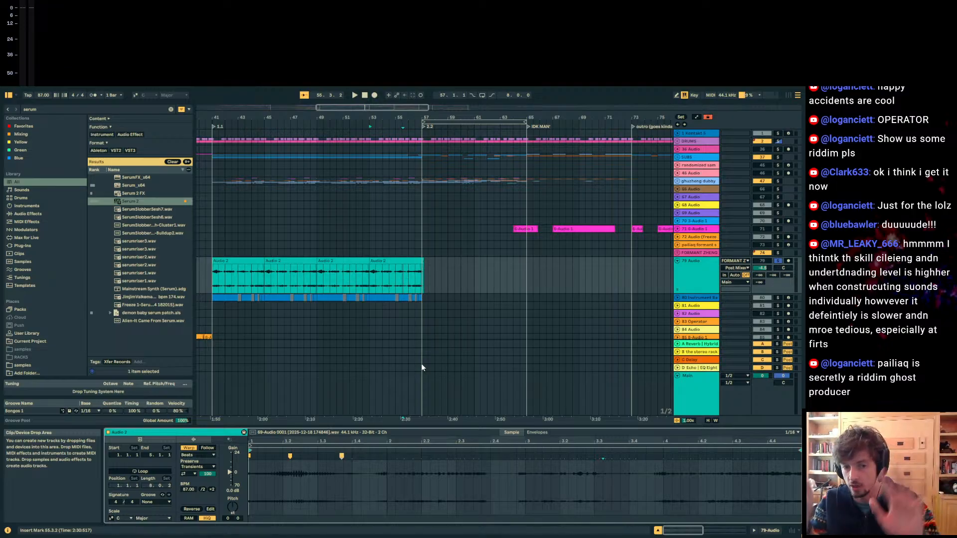
Step: Examine short slices of the 79 Audio clip's waveform around 54.3 and at its end near bar 57
drag(395, 283, 390, 285)
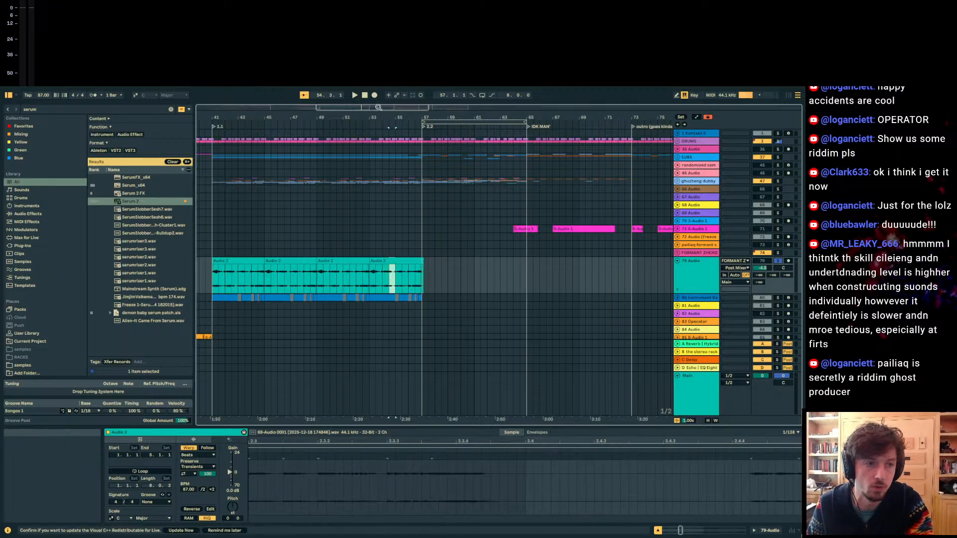
drag(387, 118, 388, 195)
drag(434, 283, 428, 283)
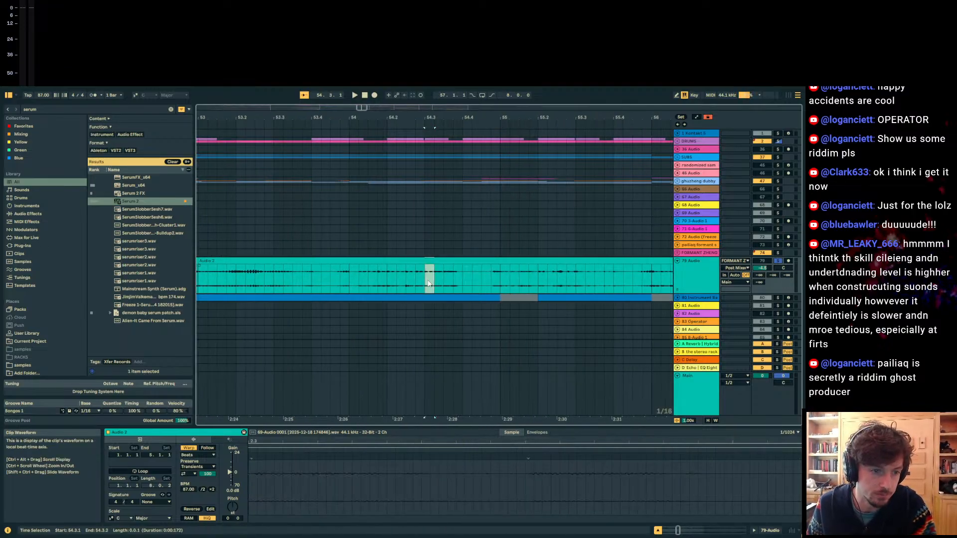
drag(427, 117, 427, 71)
click(558, 276)
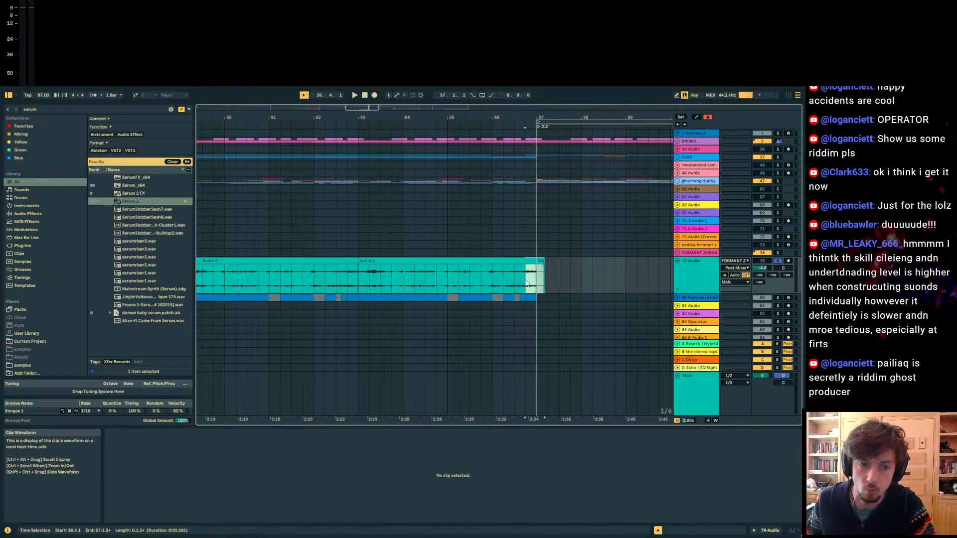
Step: Select a time range of about one beat at bar 57 on the pink 71 audio track
click(712, 238)
drag(544, 229, 551, 230)
drag(536, 117, 347, 137)
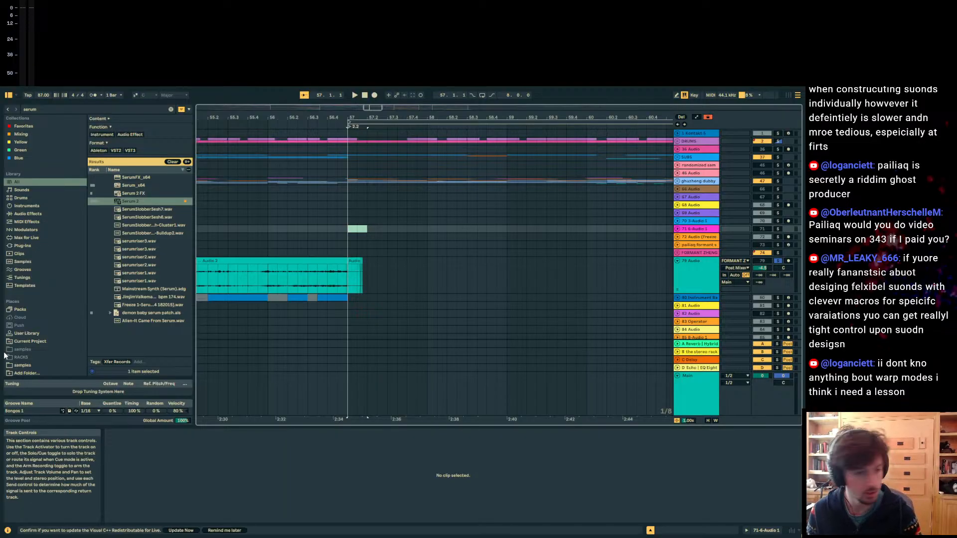
Step: Delete the part of the Audio 2 clip that extends past bar 57 on the 79 Audio track
click(355, 275)
drag(369, 265, 349, 275)
key(Delete)
click(356, 275)
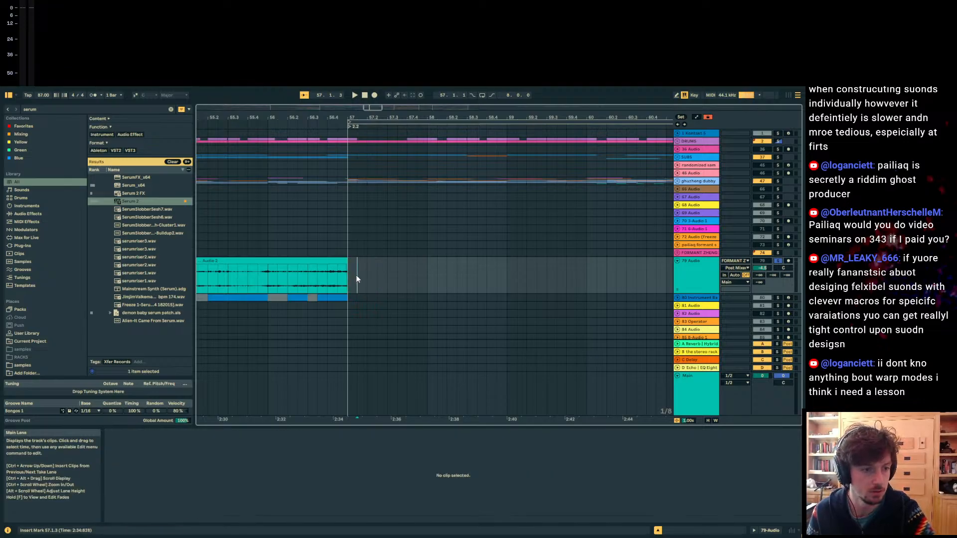
Step: Take the 79 Audio track out of solo and select a range of about one beat directly after its clip at bar 57
click(344, 274)
drag(335, 118, 335, 149)
click(321, 273)
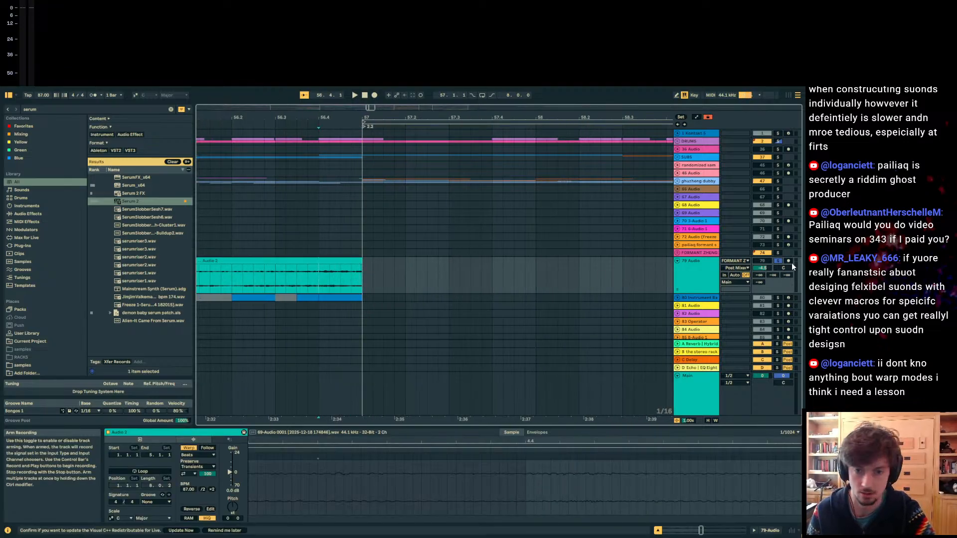
click(319, 238)
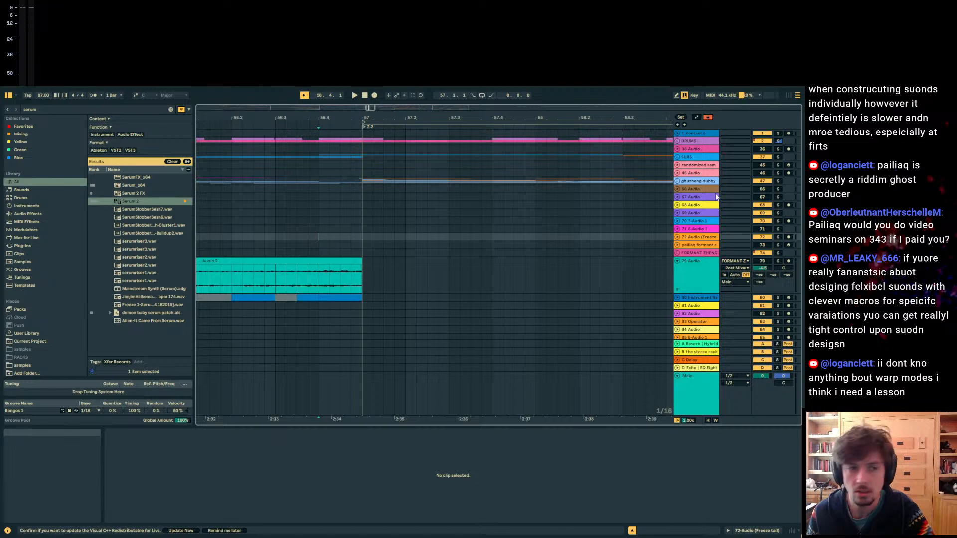
click(362, 237)
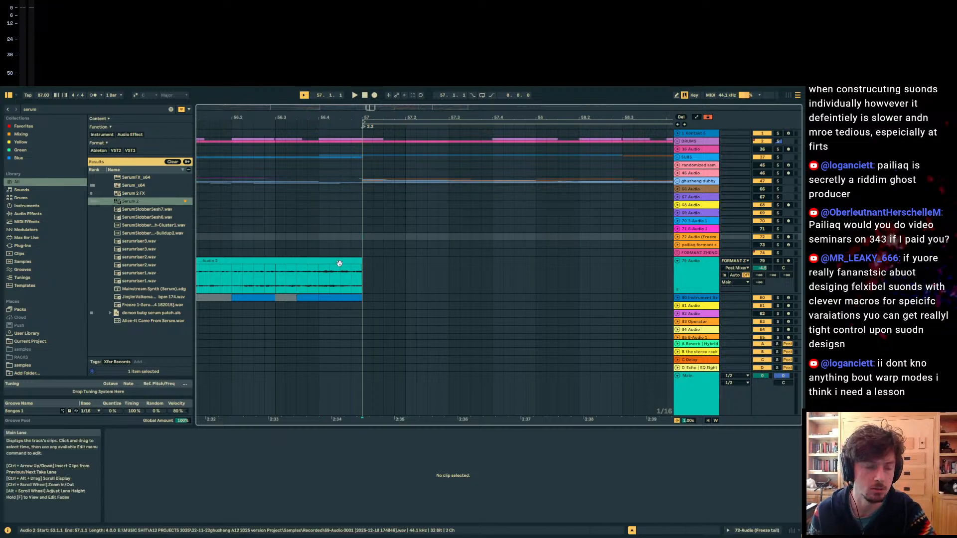
click(366, 276)
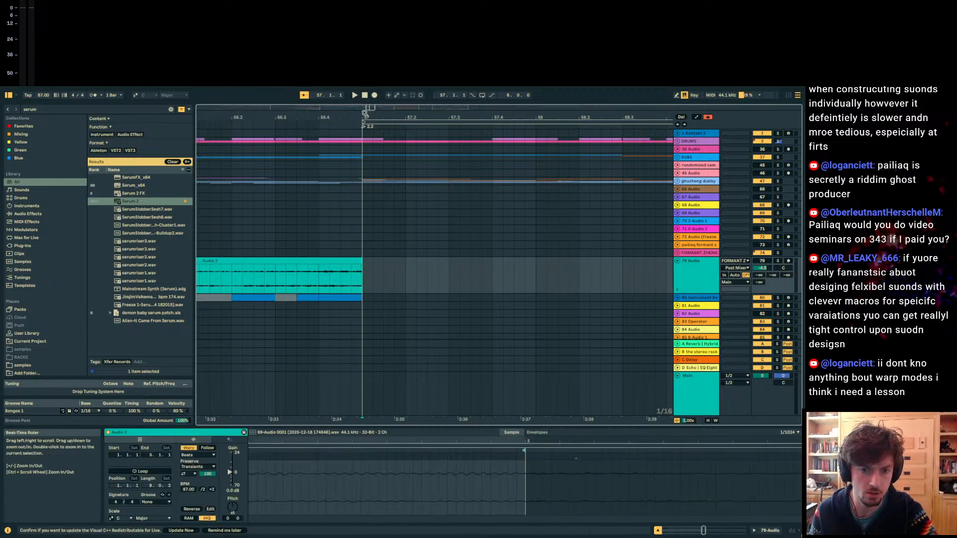
drag(365, 113, 365, 138)
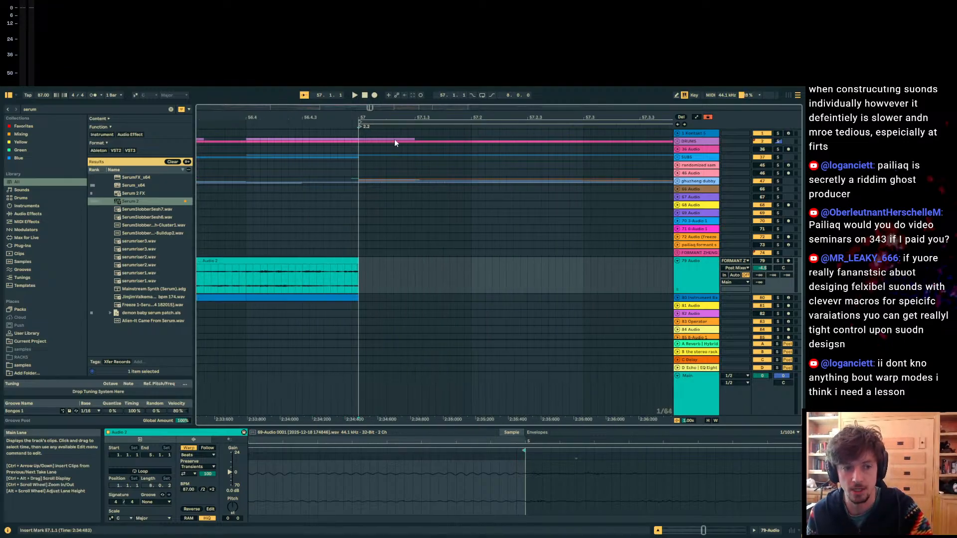
drag(360, 280, 471, 282)
drag(461, 118, 402, 85)
click(692, 274)
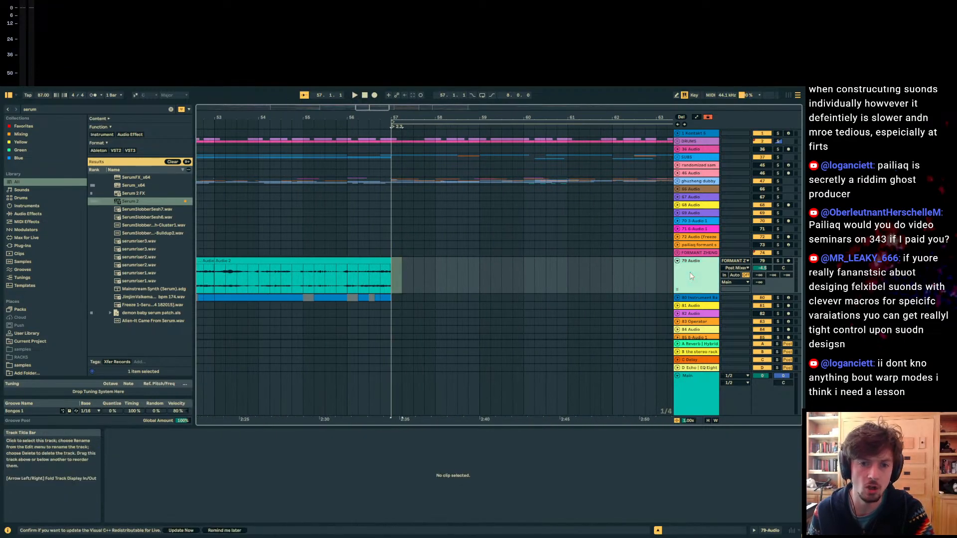
Step: Unfold the ghuzheng dubby group and show the device chain of its squelch gen 3 track, collapsing the Delay device
click(678, 181)
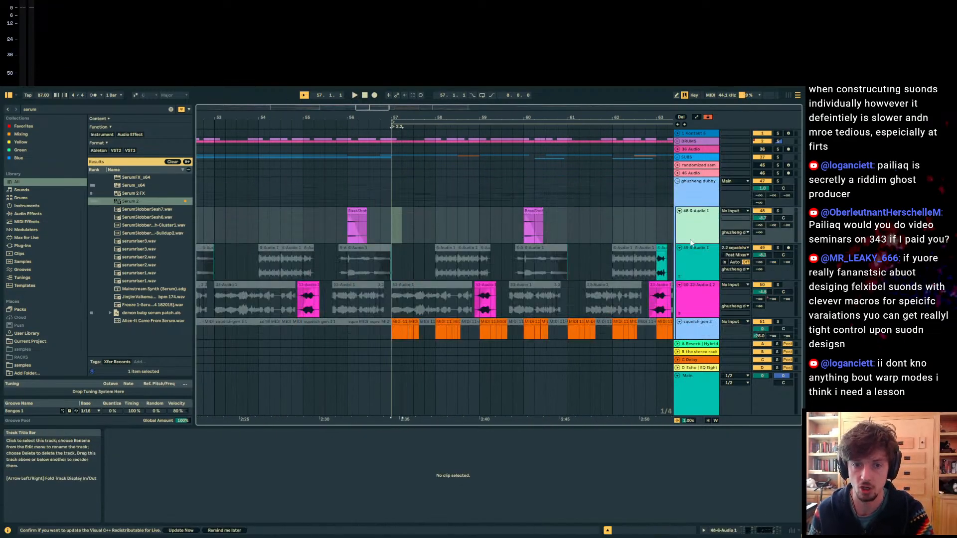
click(698, 264)
scroll(698, 264, down, 4)
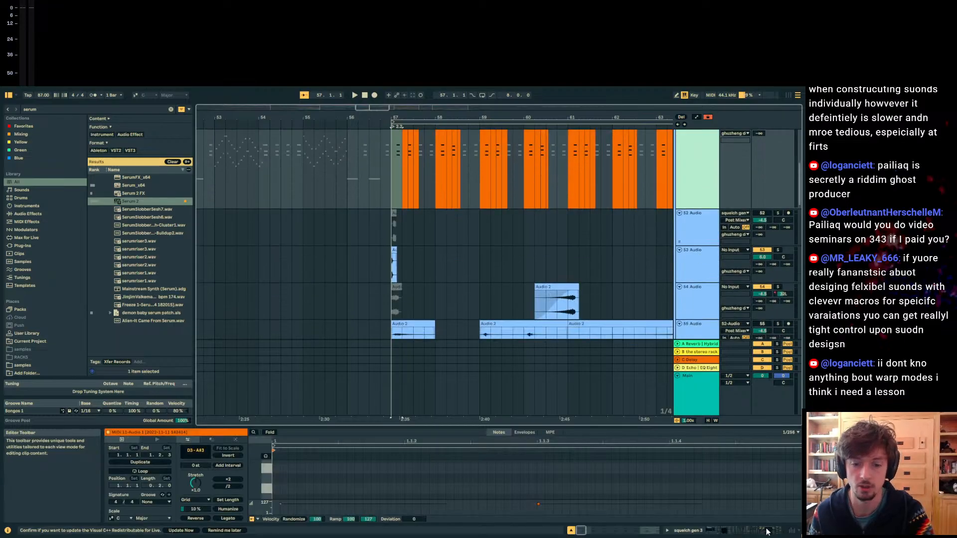
click(737, 531)
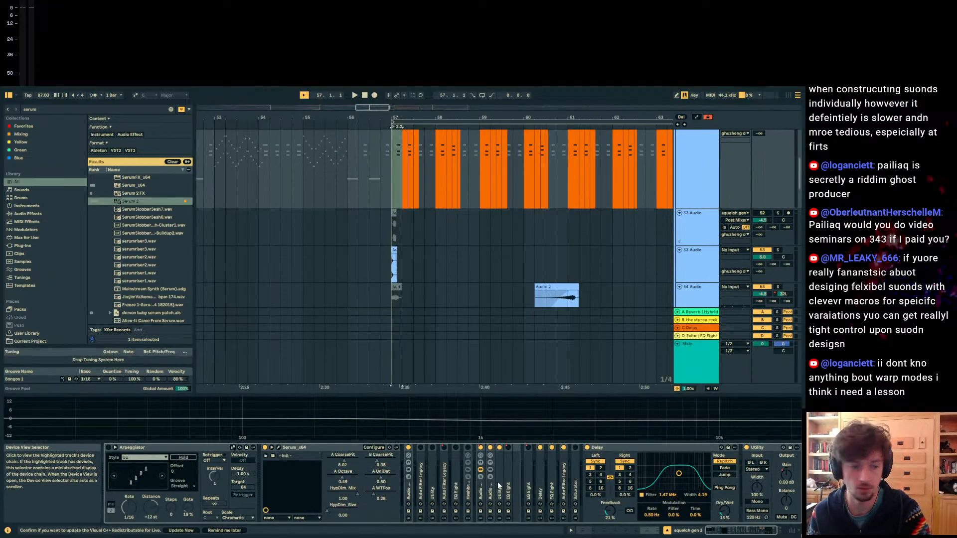
double_click(602, 449)
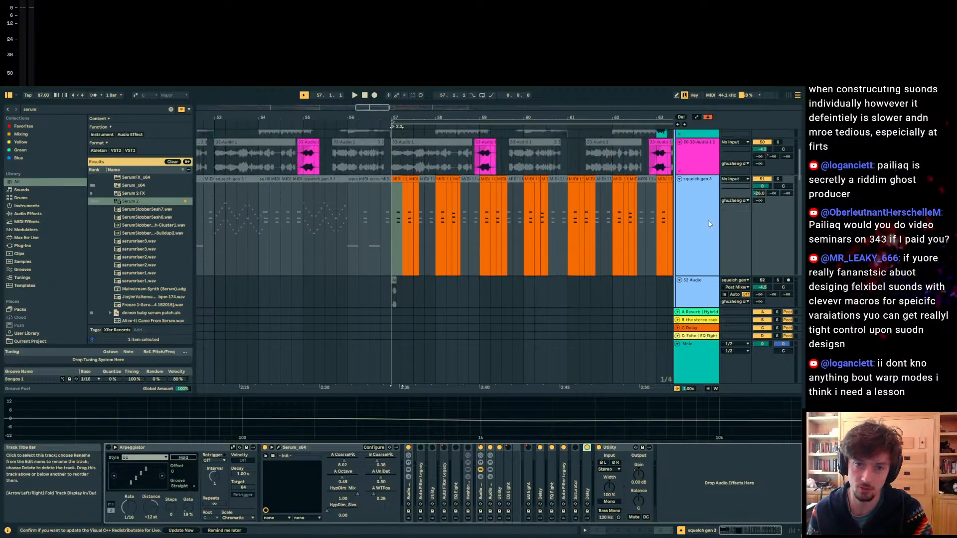
scroll(685, 208, up, 4)
click(685, 208)
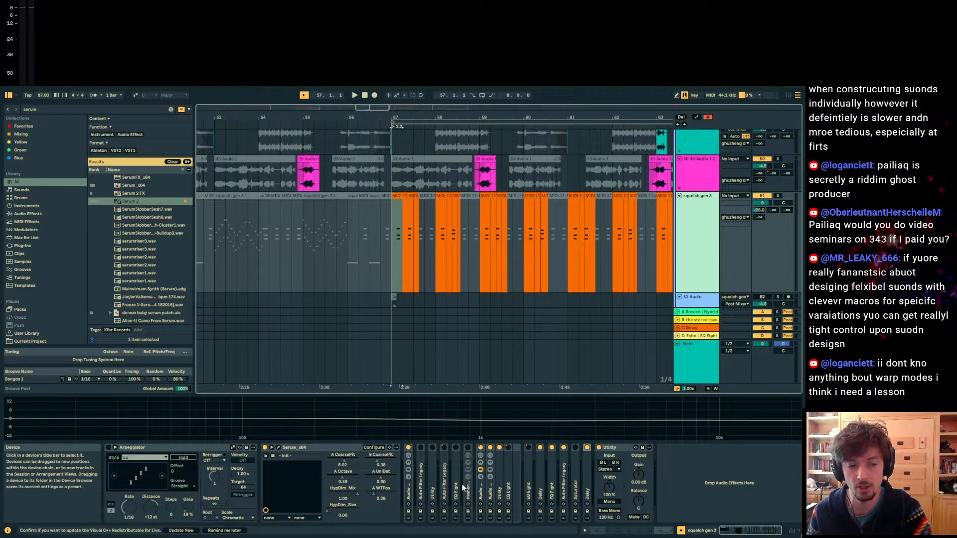
Step: Expand the Audio Effect Rack and The Spellbook in the squelch gen 3 chain, and place the insert marker at bar 57
double_click(408, 489)
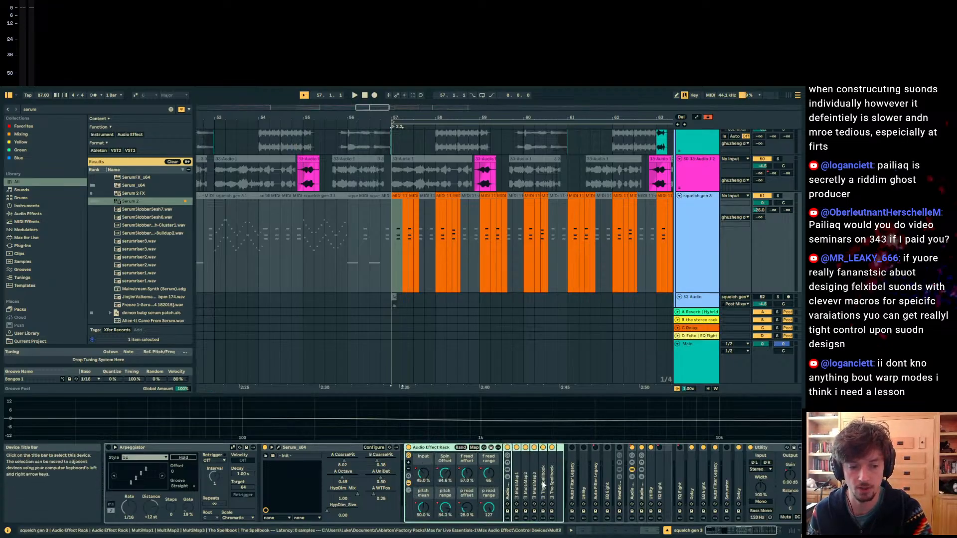
click(544, 481)
double_click(545, 480)
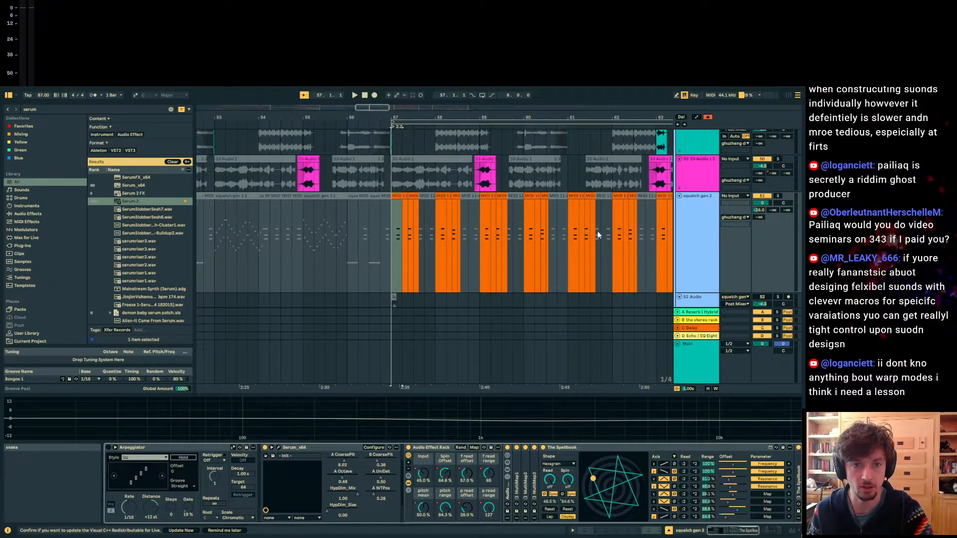
click(382, 263)
key(ctrl+z)
click(393, 260)
Step: Solo the 2.2 squelches track, play it from 57.3, and show its device chain
scroll(678, 232, down, 3)
scroll(693, 229, down, 5)
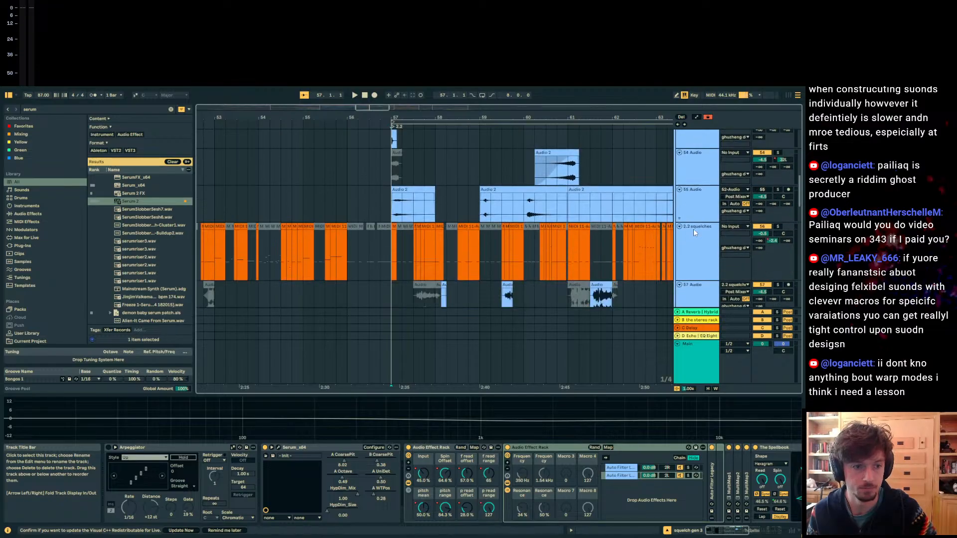
click(414, 226)
click(779, 185)
key(space)
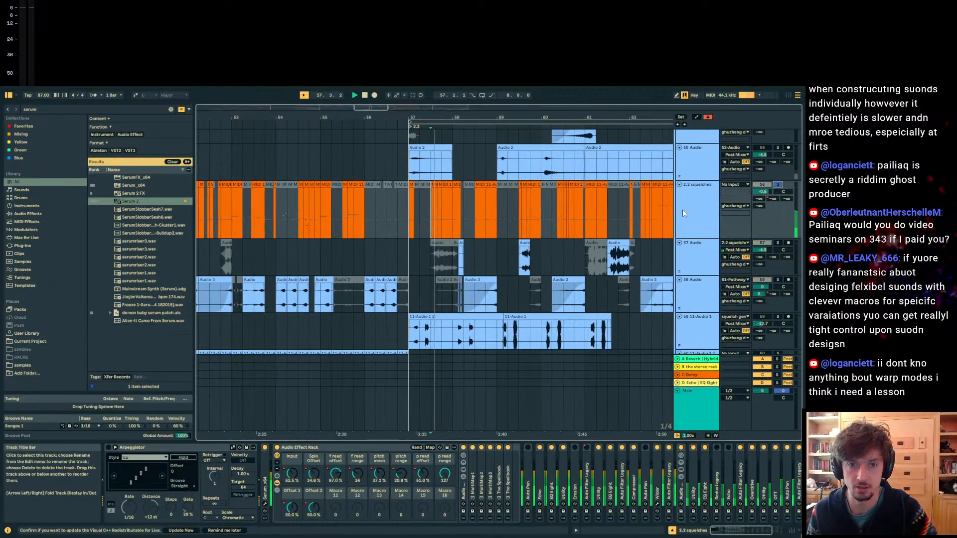
click(683, 209)
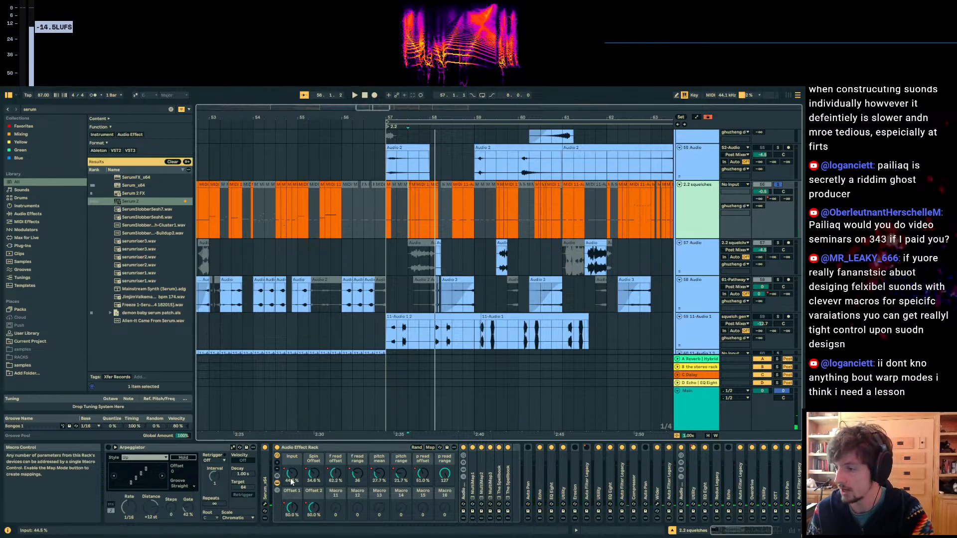
Step: Select the time range from 57.3.1 to 58.1.1 on the 2.2 squelches track
click(418, 202)
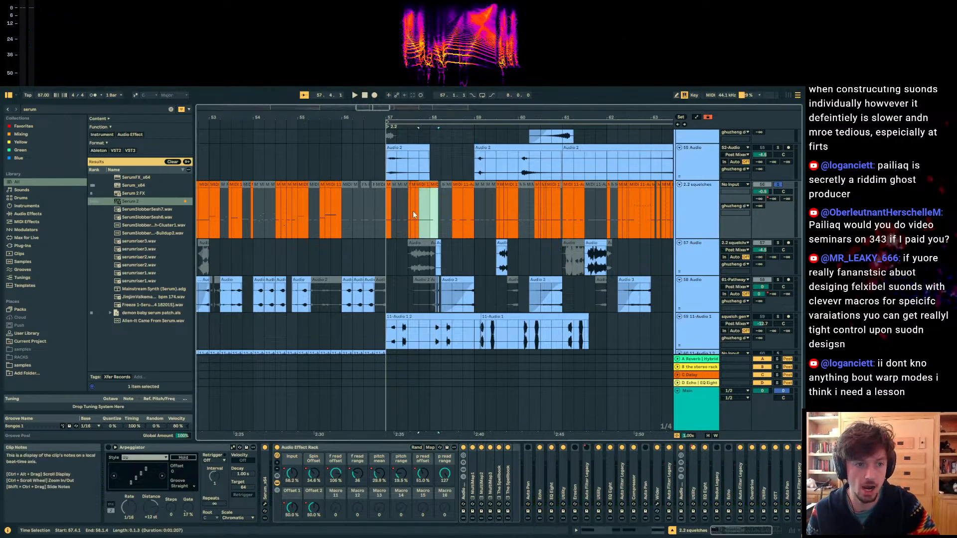
drag(413, 118, 413, 155)
drag(462, 222, 396, 225)
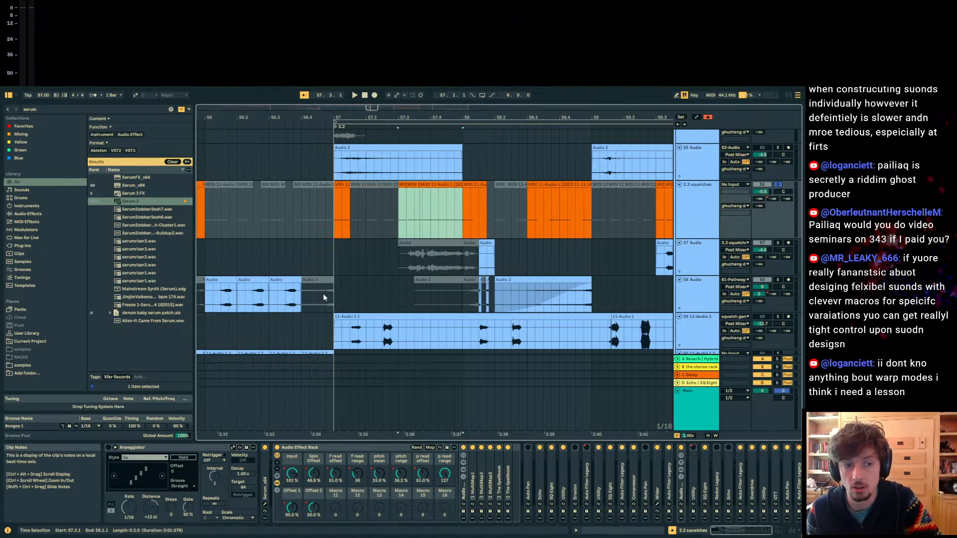
Step: Expand the Serum device on the 2.2 squelches track, examine its patch in the plug-in window, and close the window
click(266, 479)
double_click(267, 479)
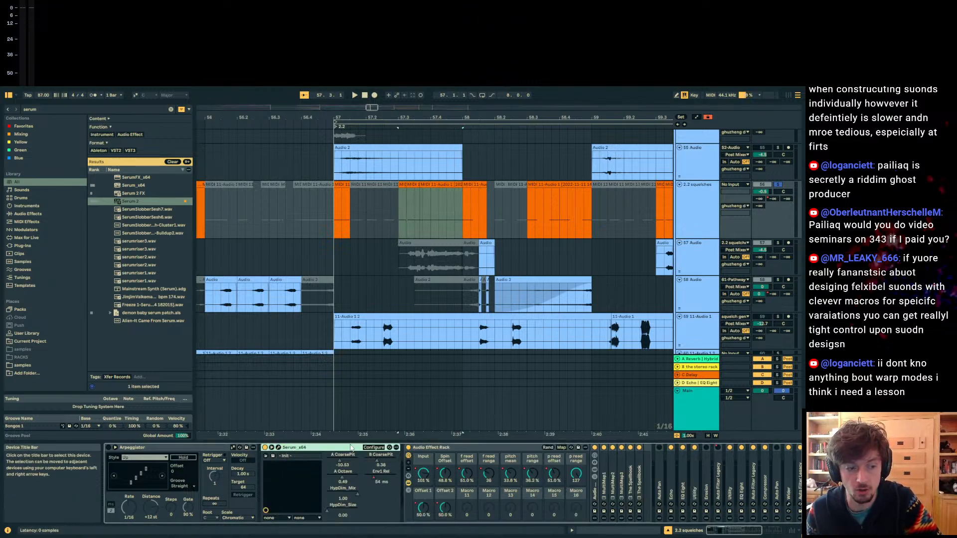
click(278, 448)
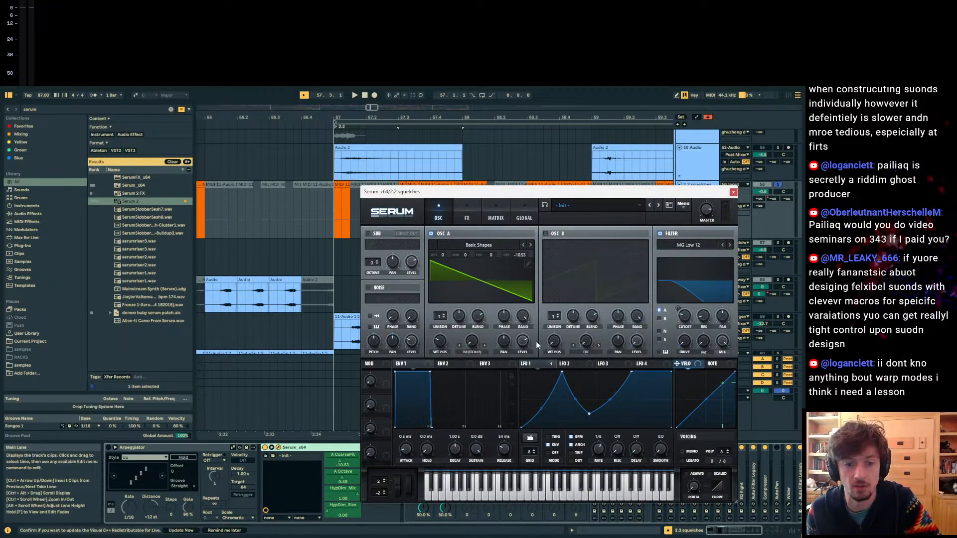
click(733, 194)
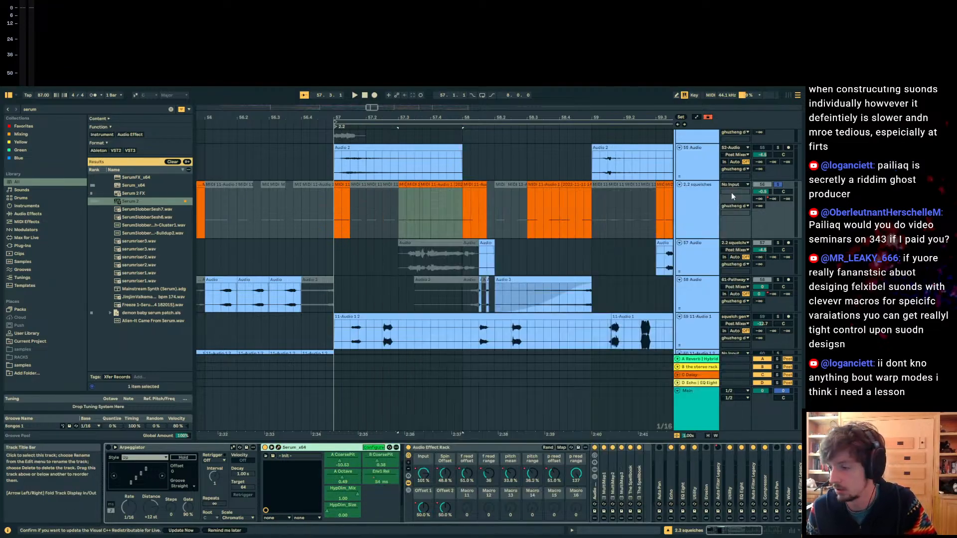
Step: Play the 2.2 squelches from 57.3, show the rack's Input macro automation, and replay the passage alongside its curve
key(space)
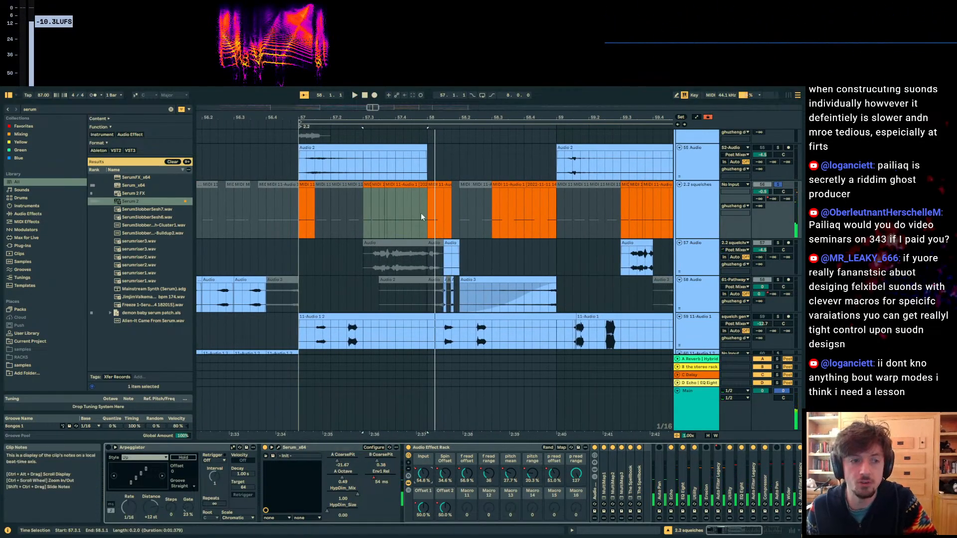
key(a)
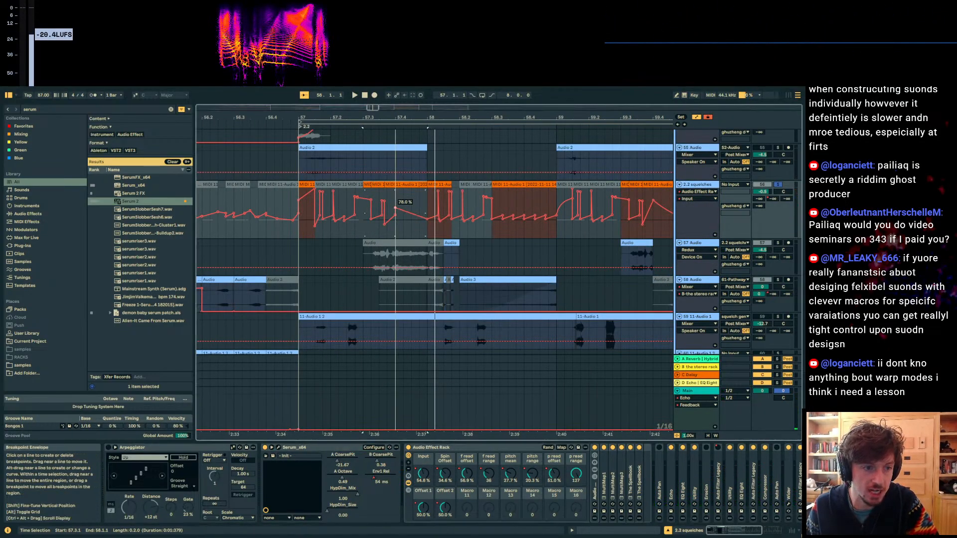
click(396, 205)
click(363, 192)
key(space)
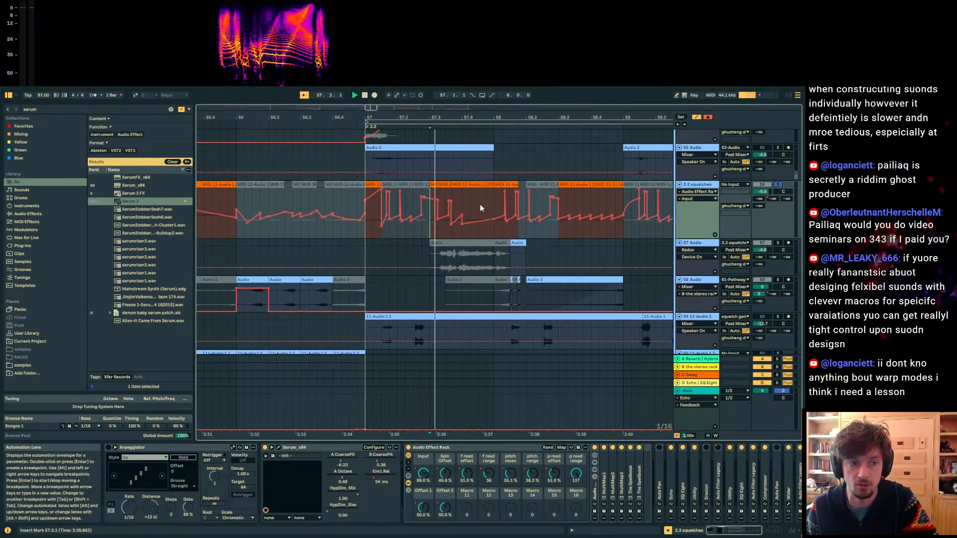
key(space)
click(387, 197)
click(381, 201)
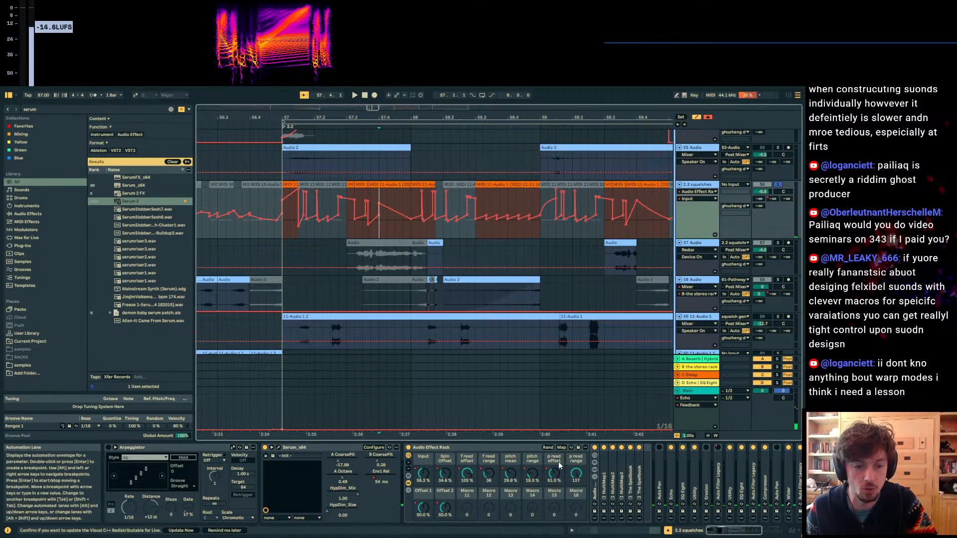
Step: Expand The Spellbook on the 2.2 squelches track and compare its shape position at 57.4.1 and 57.3.1 along the Input automation
double_click(631, 480)
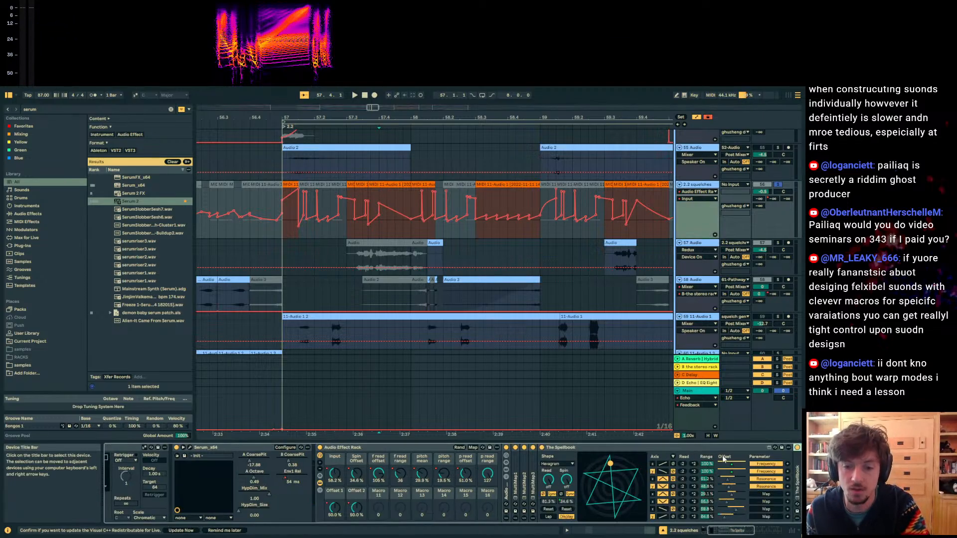
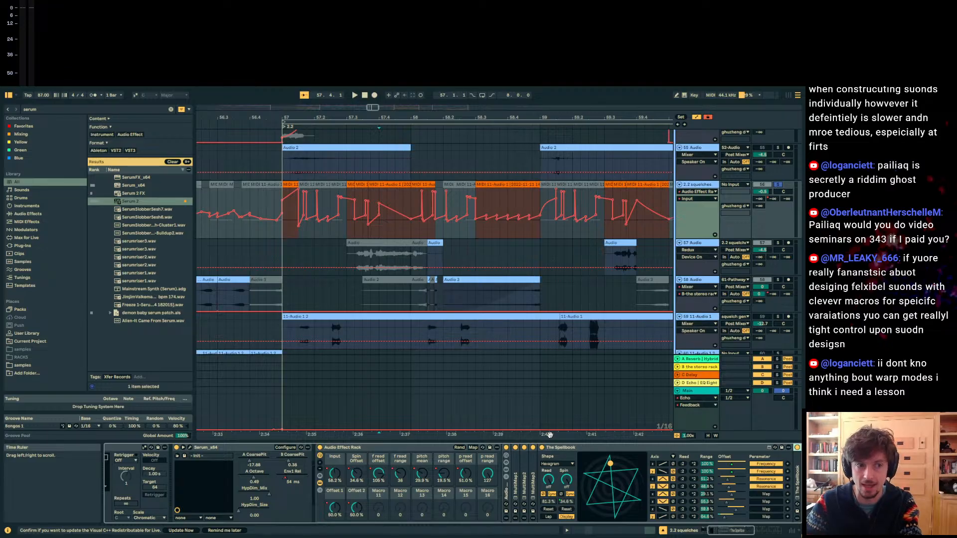
click(379, 216)
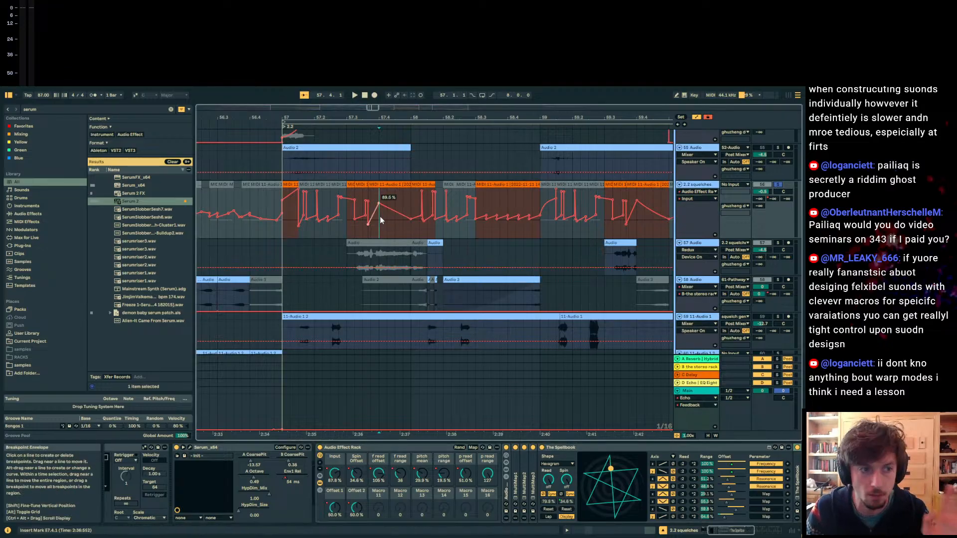
click(346, 196)
click(592, 453)
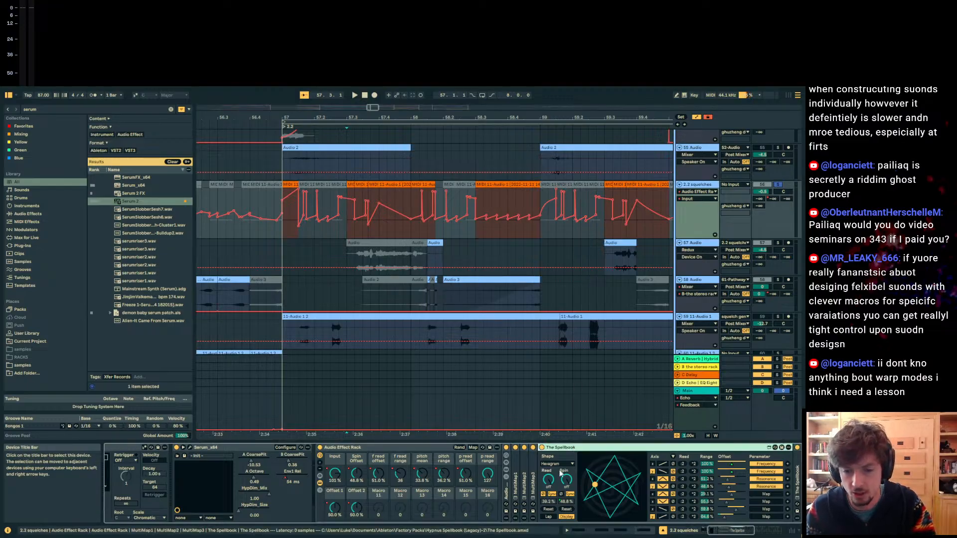
key(a)
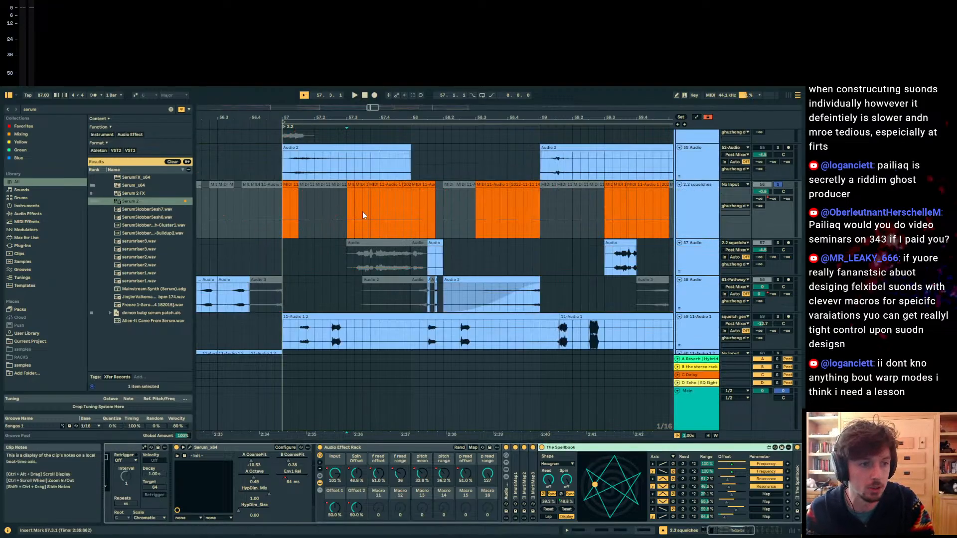
click(368, 219)
key(a)
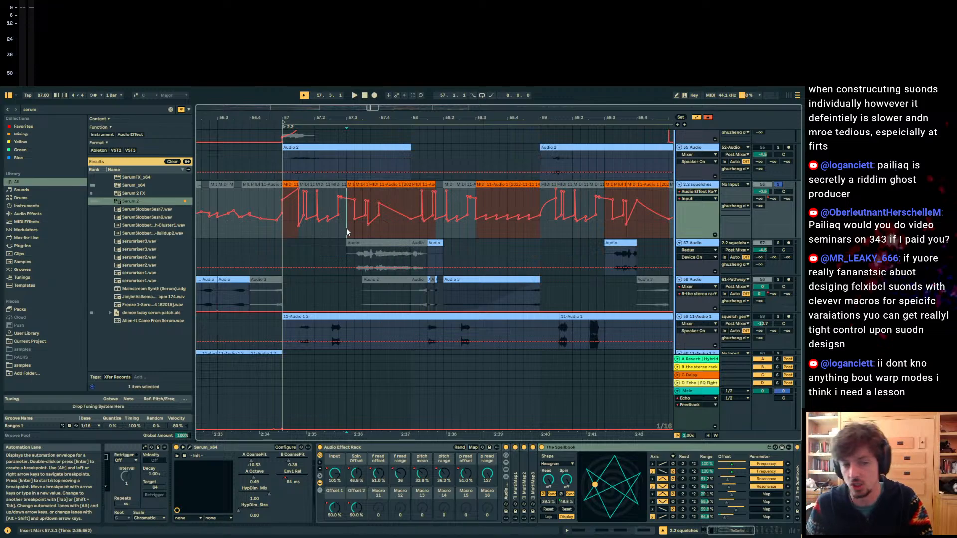
Step: Take the 2.2 squelches track out of solo and play it within the full mix from 57.3.1 and from 56.4.3
key(space)
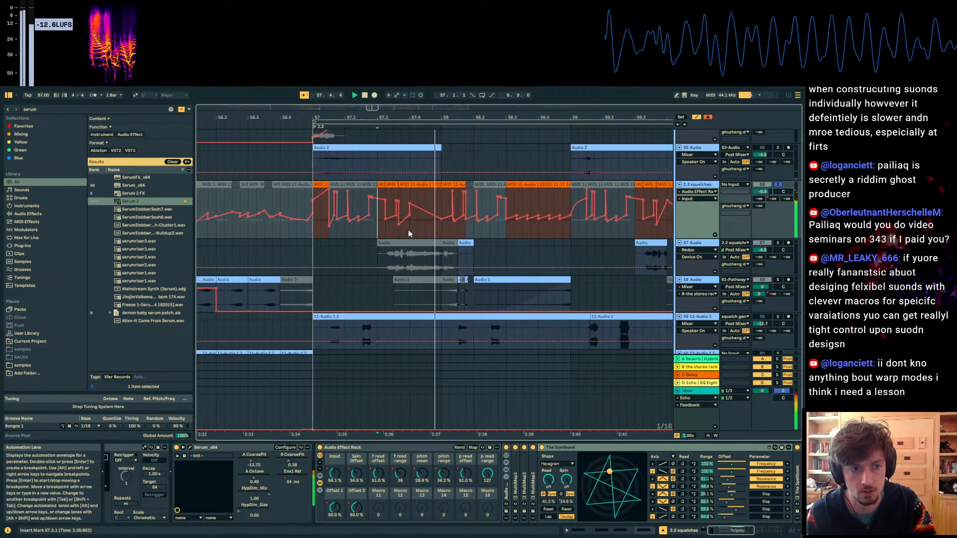
click(777, 185)
key(space)
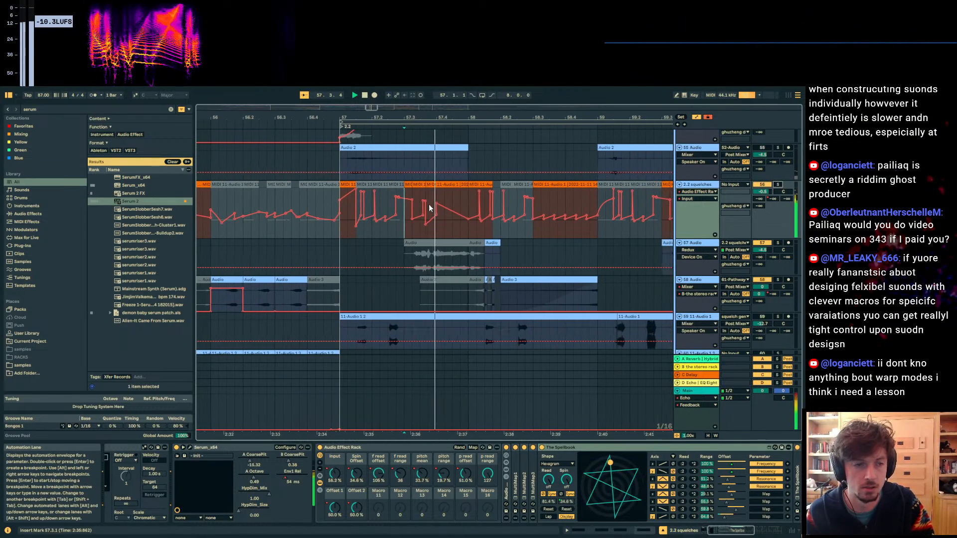
key(space)
click(314, 230)
key(space)
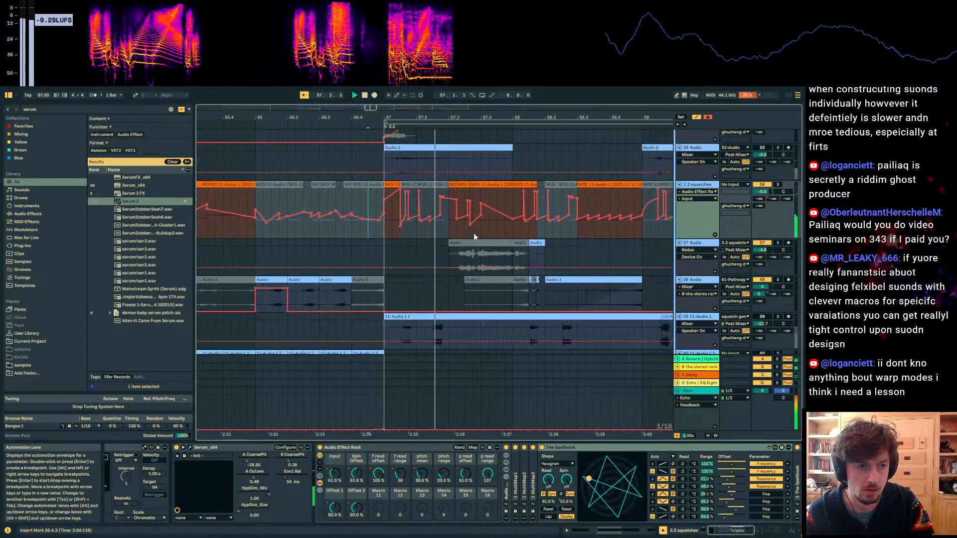
Step: Stop playback, hide the automation curves and look over the lower tracks around the 2.2 section down to 61 Pathways
drag(437, 118, 368, 118)
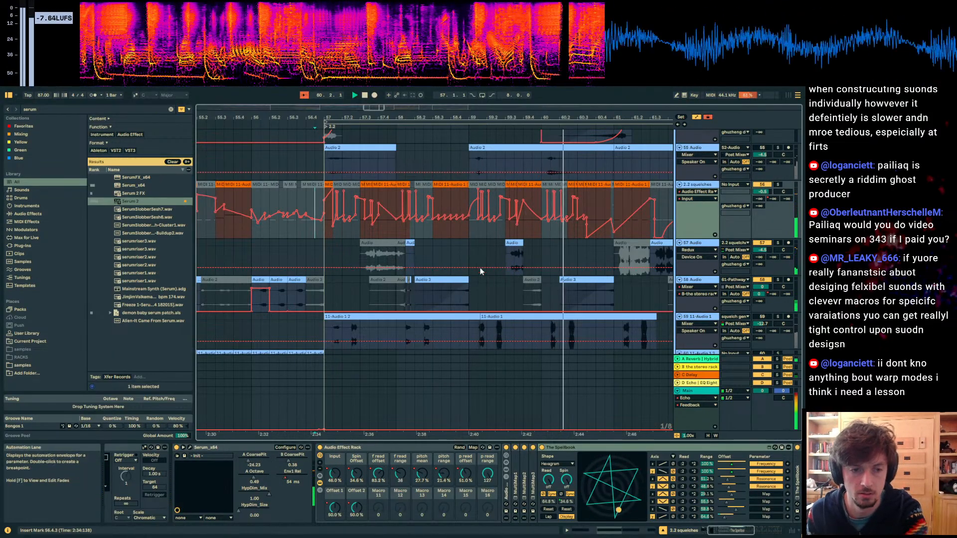
click(467, 317)
key(space)
key(a)
click(453, 291)
scroll(480, 274, down, 4)
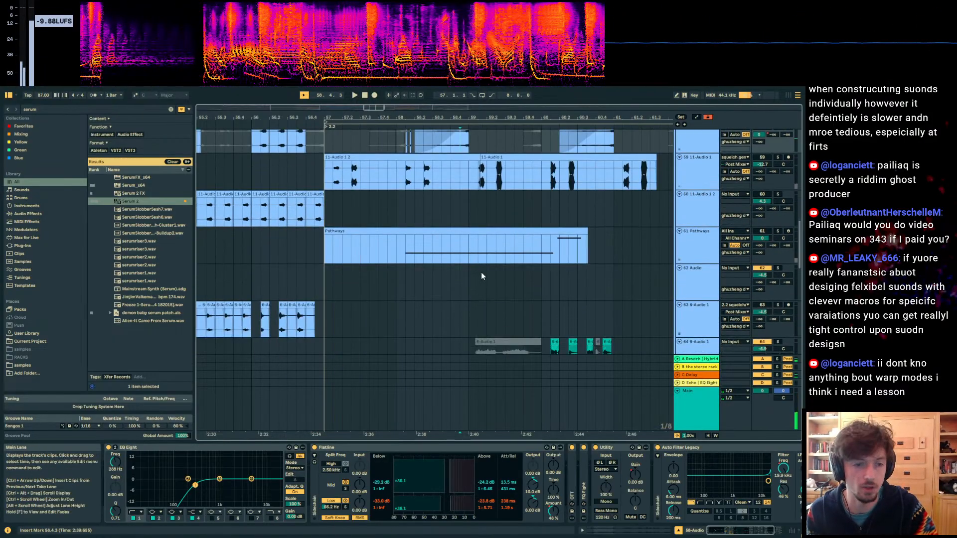
click(506, 252)
scroll(468, 187, down, 3)
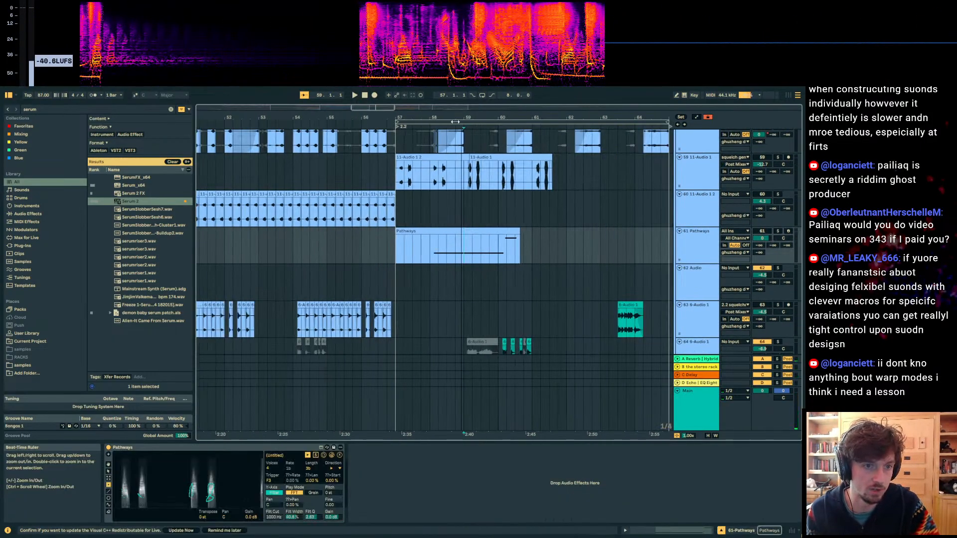
Step: Go back to the 1.1 section and play the full mix from 41.1.1
drag(467, 187, 478, 186)
scroll(701, 215, up, 2)
click(348, 216)
drag(333, 118, 546, 83)
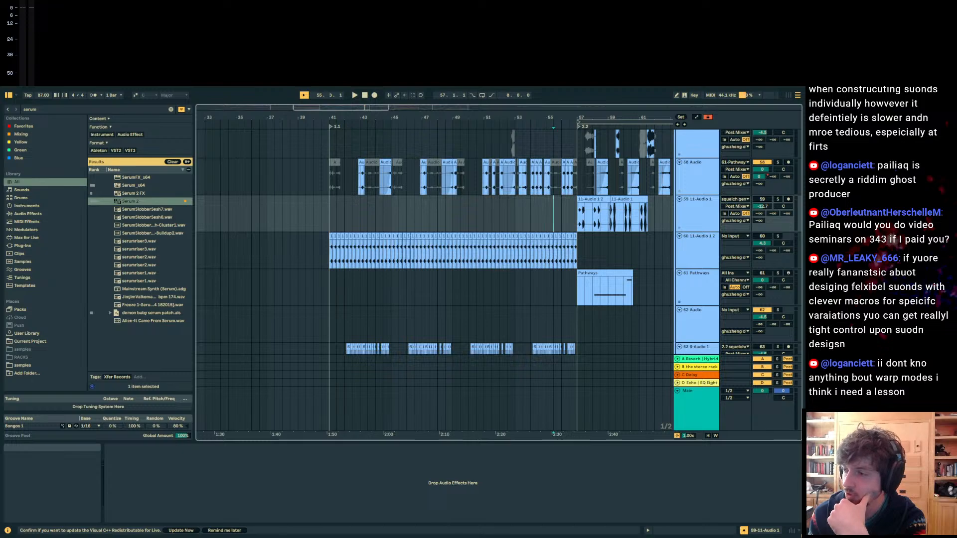
drag(389, 117, 617, 114)
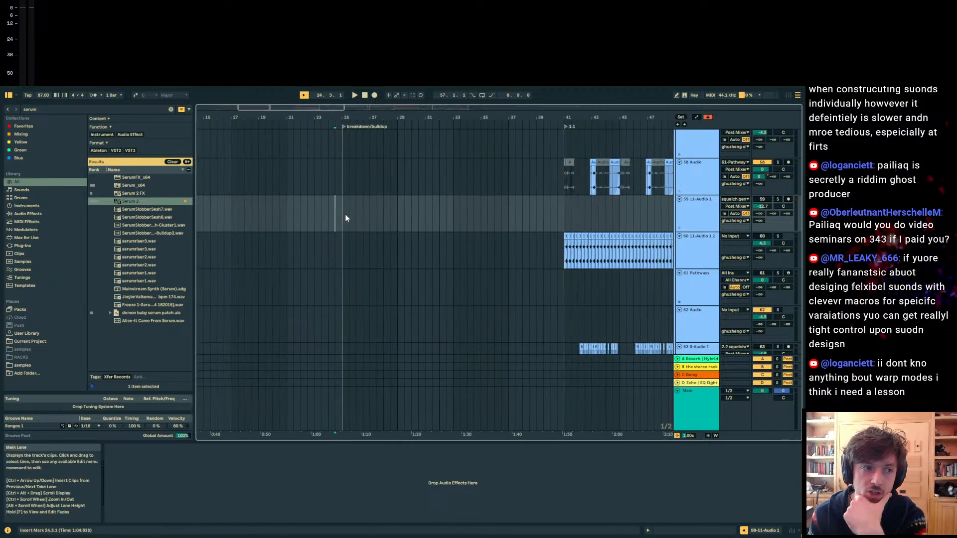
click(559, 214)
key(space)
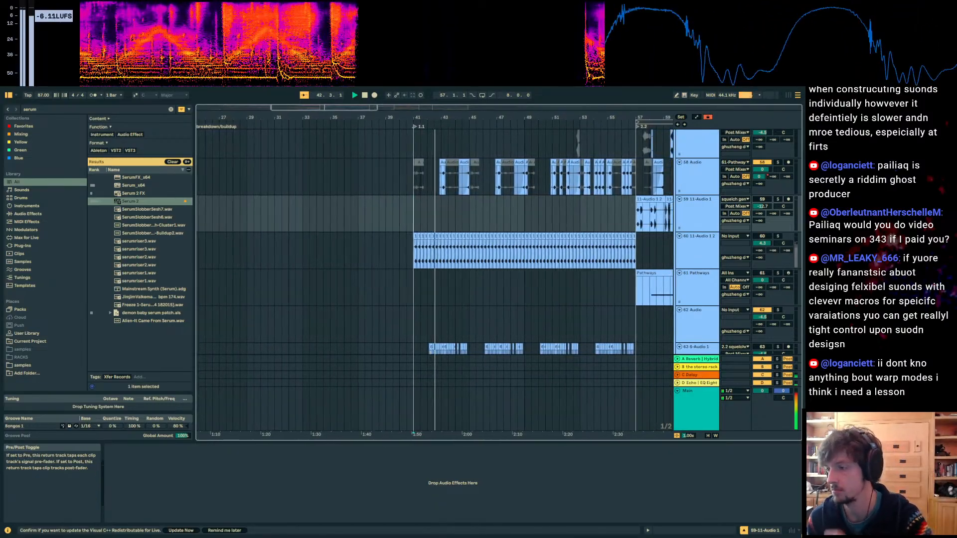
Step: Unfold the SUBS group to show its individual sub-bass tracks in the 1.1 section
scroll(537, 240, up, 3)
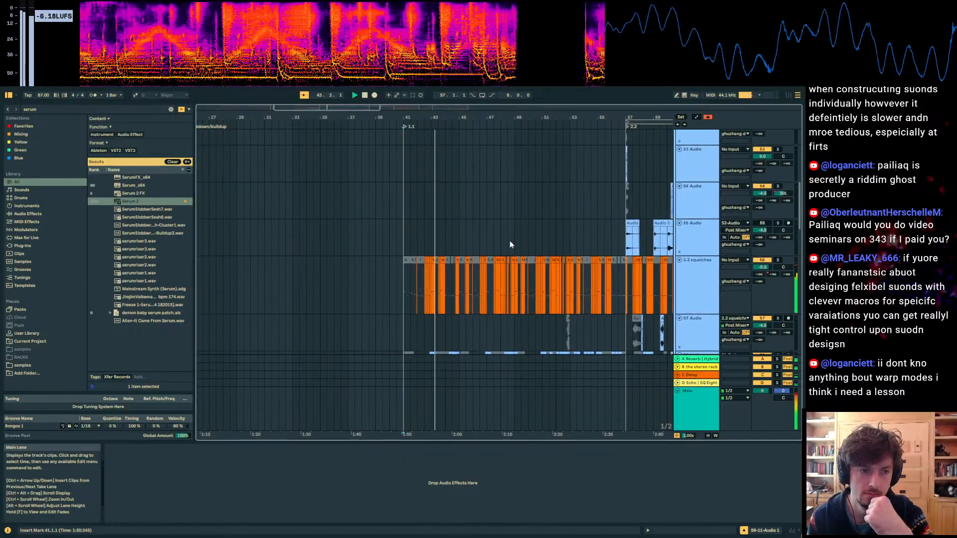
click(415, 285)
scroll(425, 278, up, 8)
scroll(425, 277, up, 5)
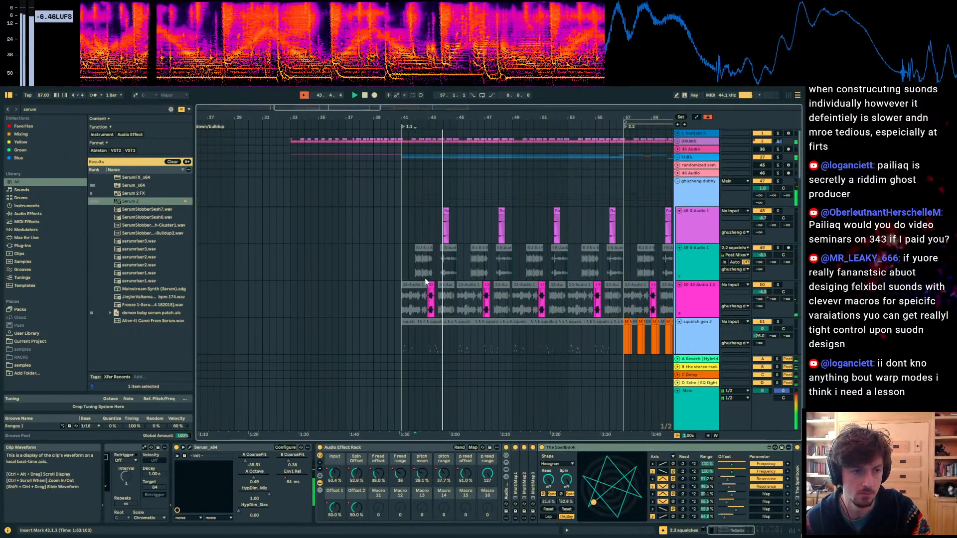
click(678, 158)
scroll(437, 244, down, 3)
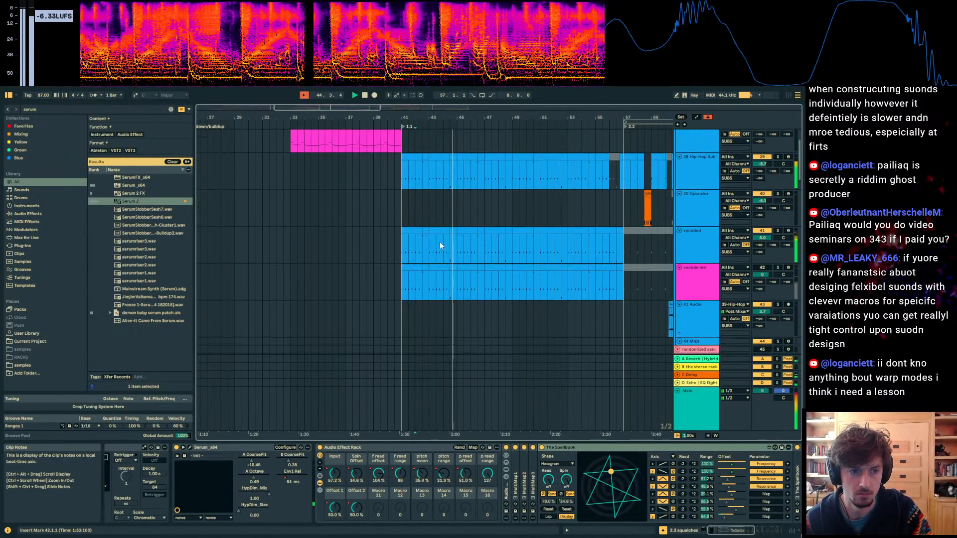
Step: Play the vocoded part from 42.3.1 and open its clip in the note editor
click(426, 232)
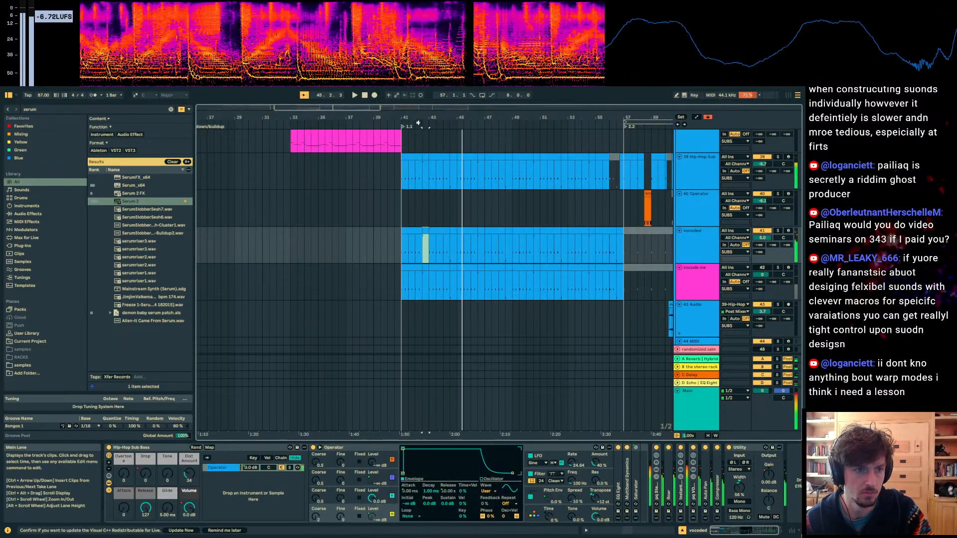
drag(422, 120, 422, 270)
drag(434, 230, 363, 248)
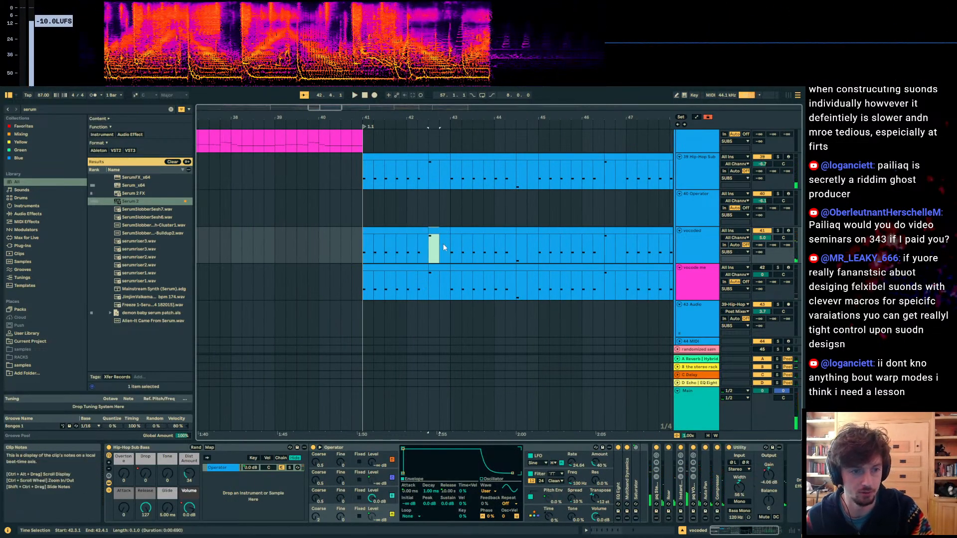
click(432, 235)
key(space)
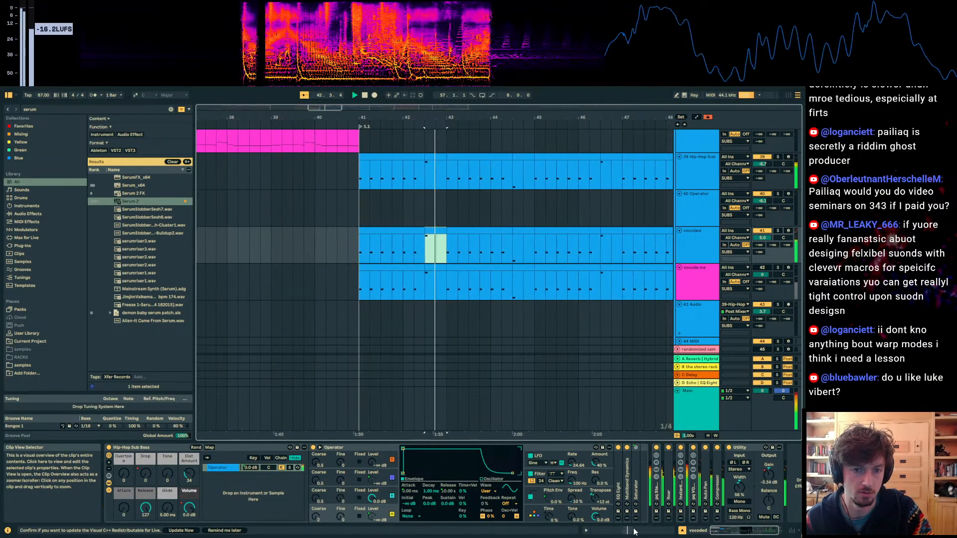
double_click(406, 241)
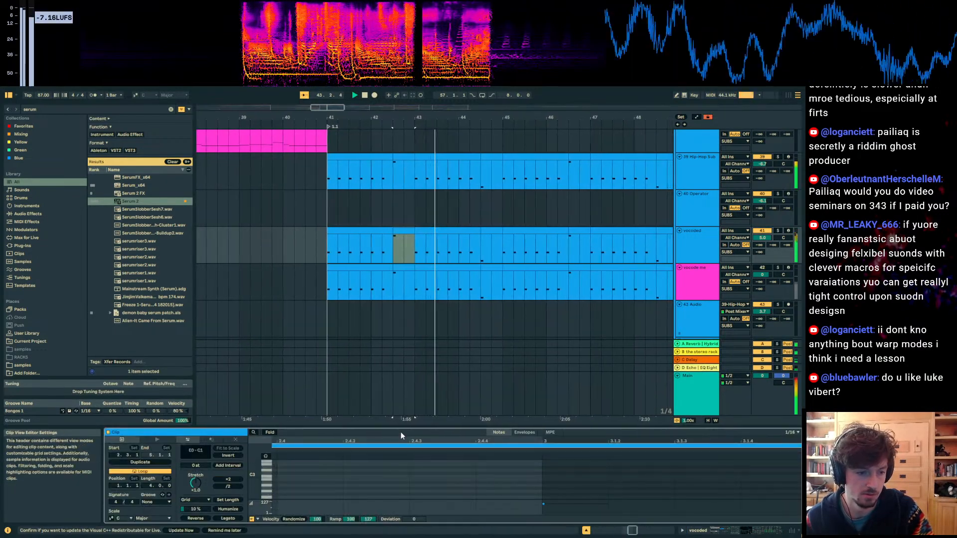
Step: Turn 41.1.1 to 43.1.1 on the vocoded track into a two-bar clip and lower its C1 note at 2.3.1 to B0
key(space)
click(385, 231)
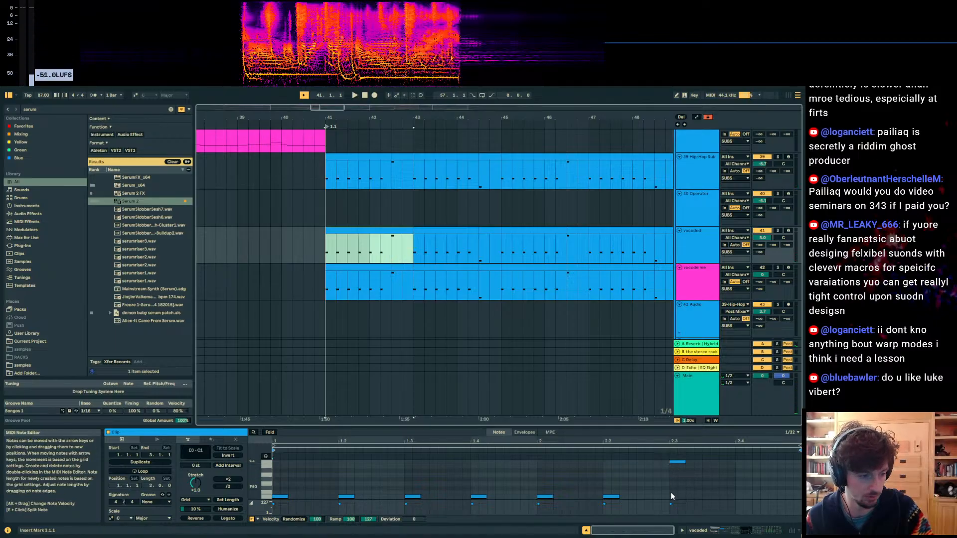
click(677, 463)
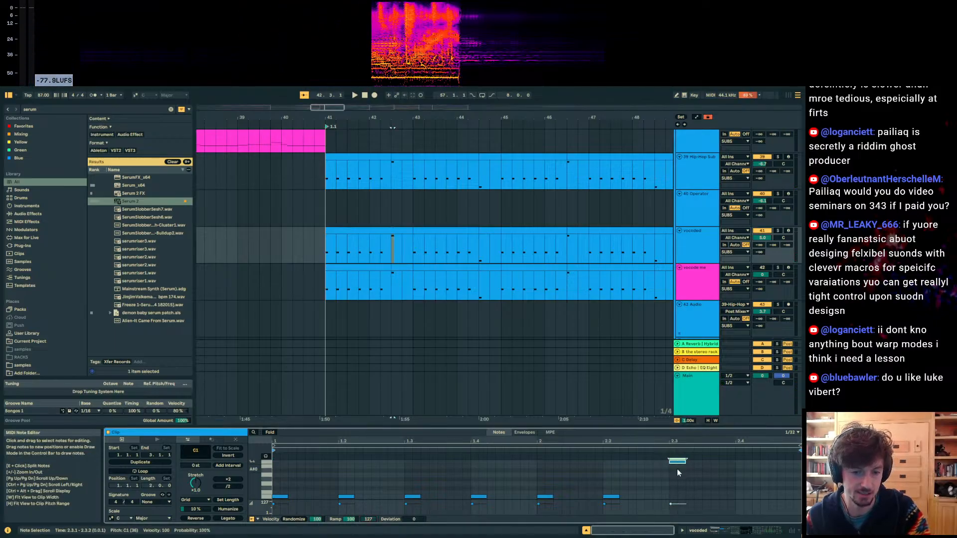
key(space)
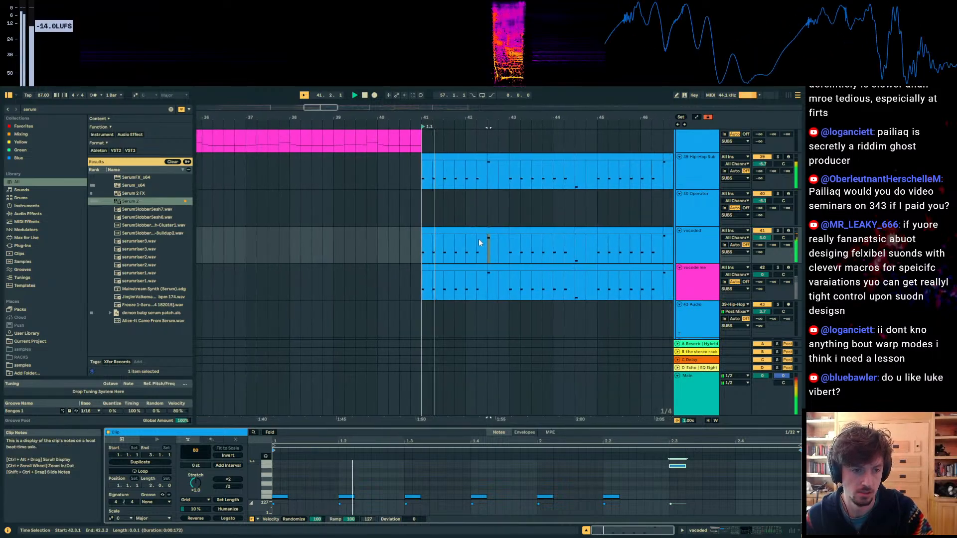
Step: Copy the edited vocoded clip to 41.1.1 on the vocode me and 39 Hip-Hop Sub tracks and replay from 42.2.1
click(487, 243)
key(Down)
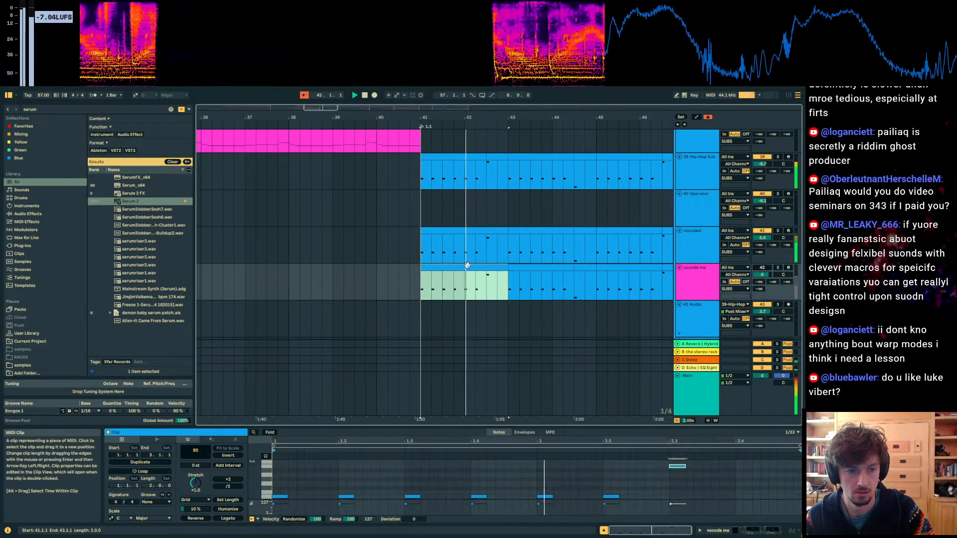
scroll(511, 228, up, 1)
click(456, 186)
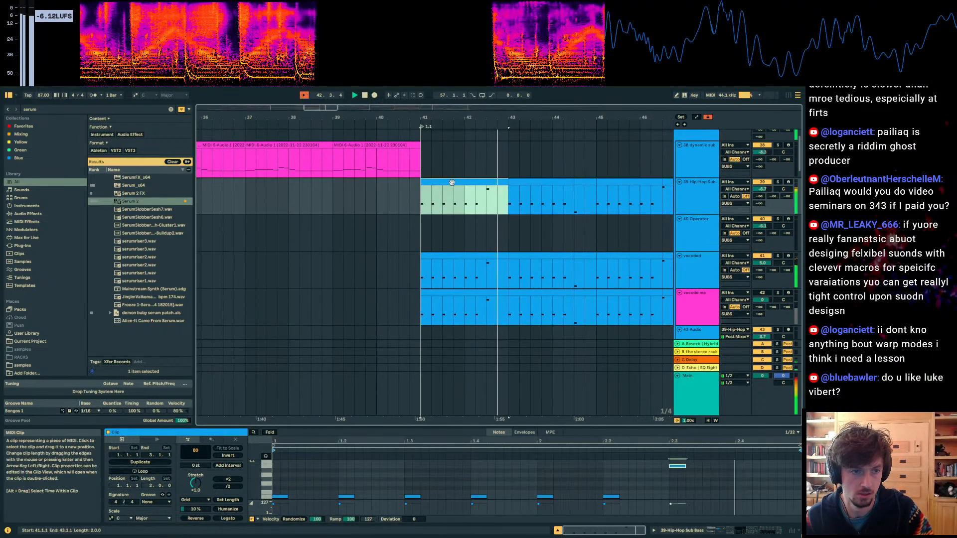
click(477, 202)
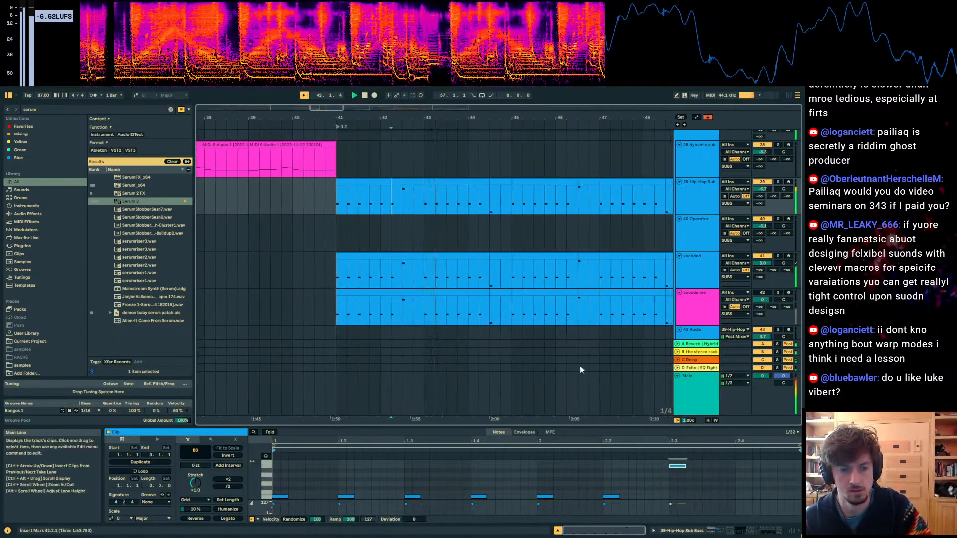
Step: Paste the edited two-bar clip at 45.1.1 on the 39 Hip-Hop Sub, vocoded and vocode me tracks
click(540, 183)
key(ctrl+v)
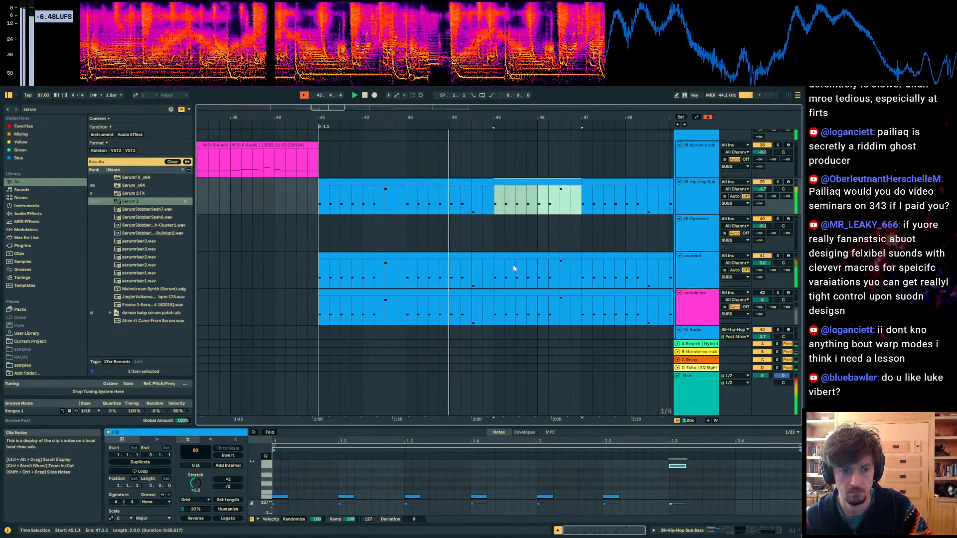
click(513, 257)
key(ctrl+v)
click(513, 302)
key(ctrl+v)
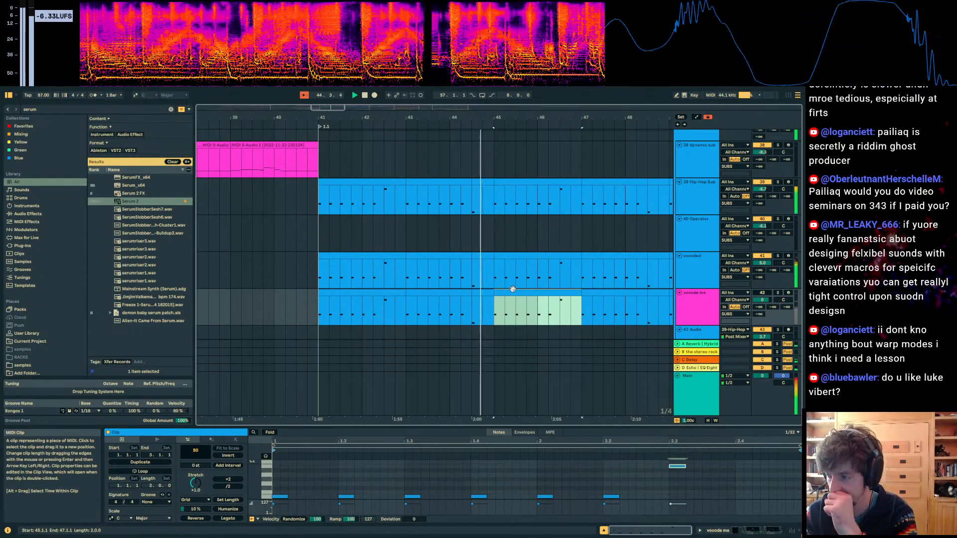
Step: Stop playback and compare the note pattern of the vocode me clips between bars 42 and 45
click(495, 315)
key(space)
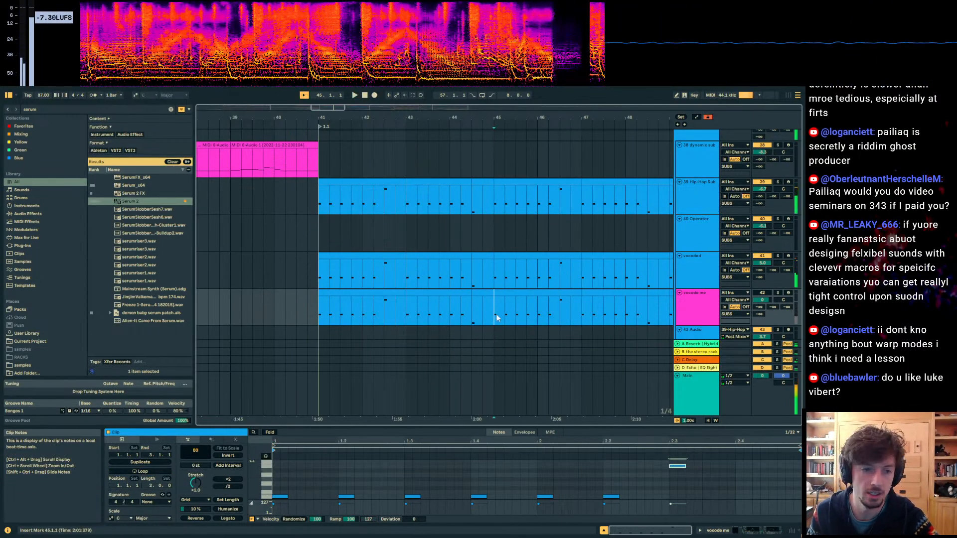
click(500, 315)
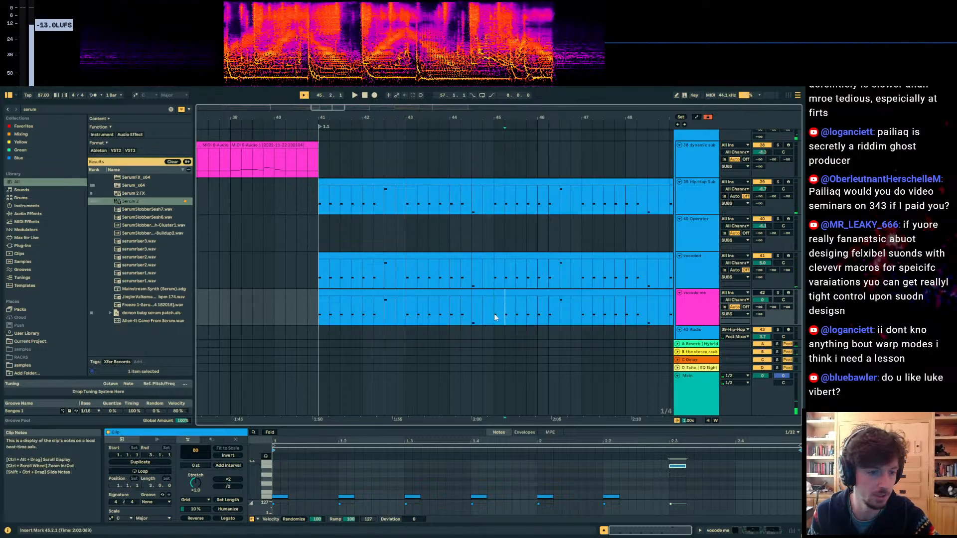
drag(494, 118, 476, 147)
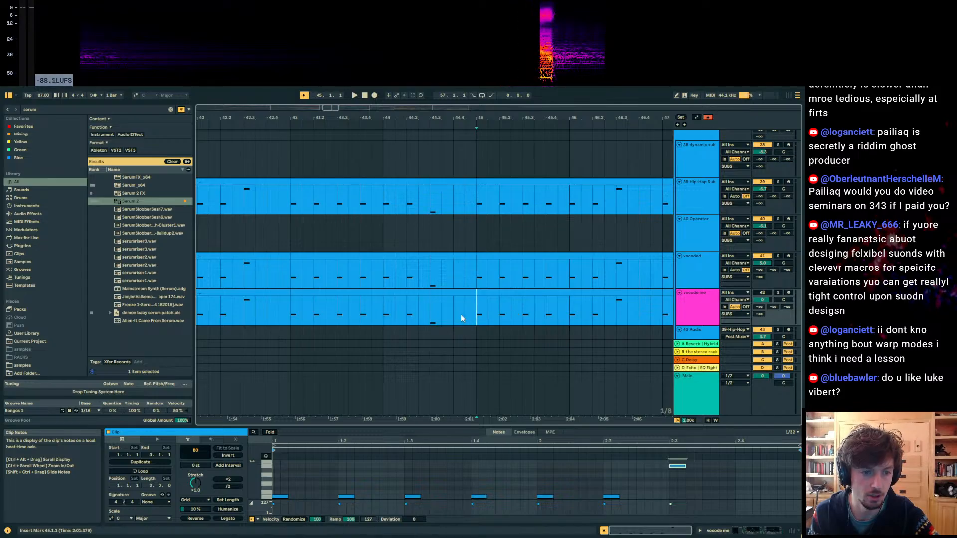
click(377, 316)
click(402, 321)
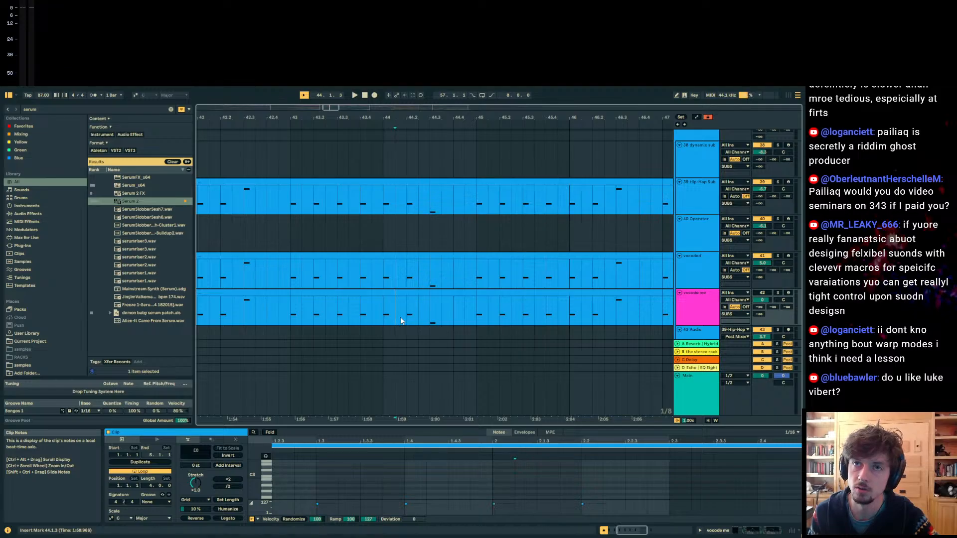
click(232, 314)
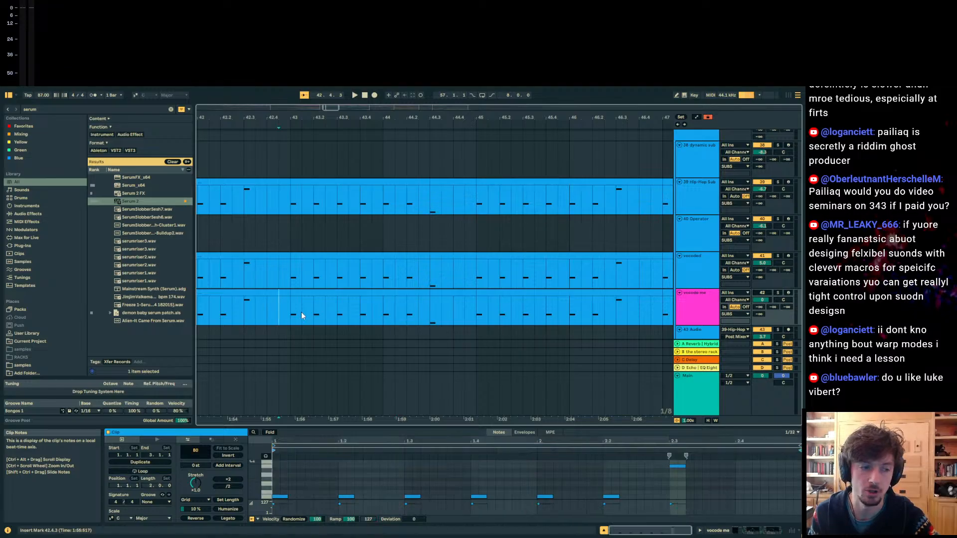
click(245, 316)
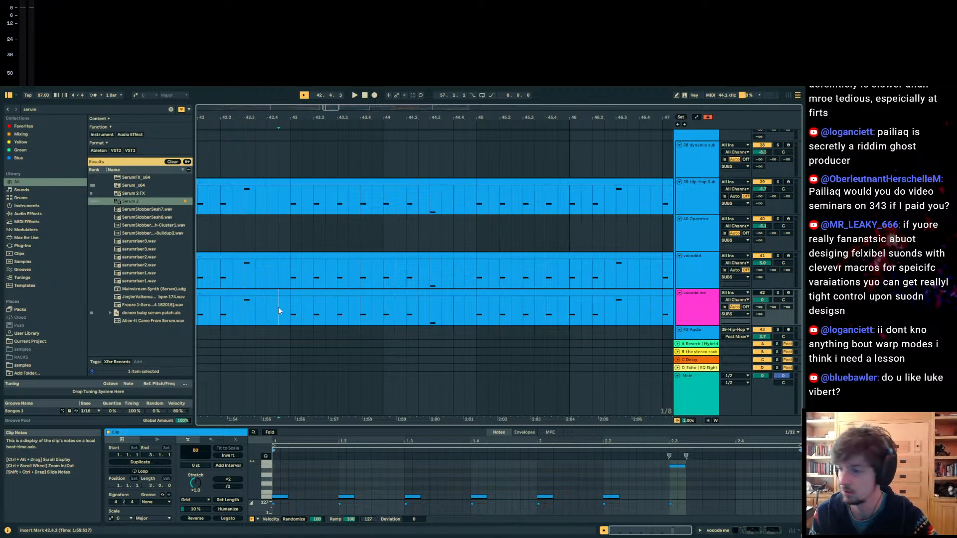
click(407, 312)
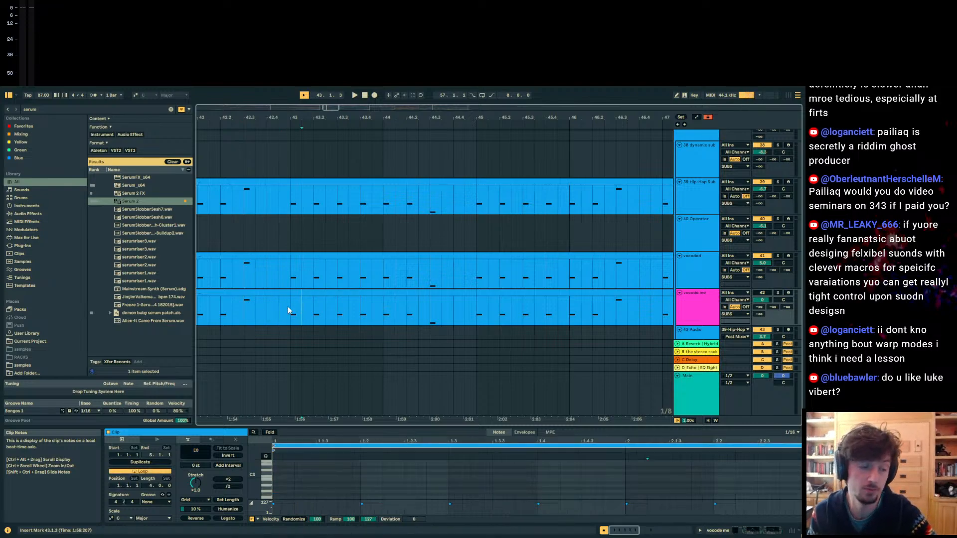
click(415, 314)
click(370, 313)
click(352, 314)
Step: Play the bass change from 43.3.3 in the full mix while looking over the squelch and sub tracks
key(space)
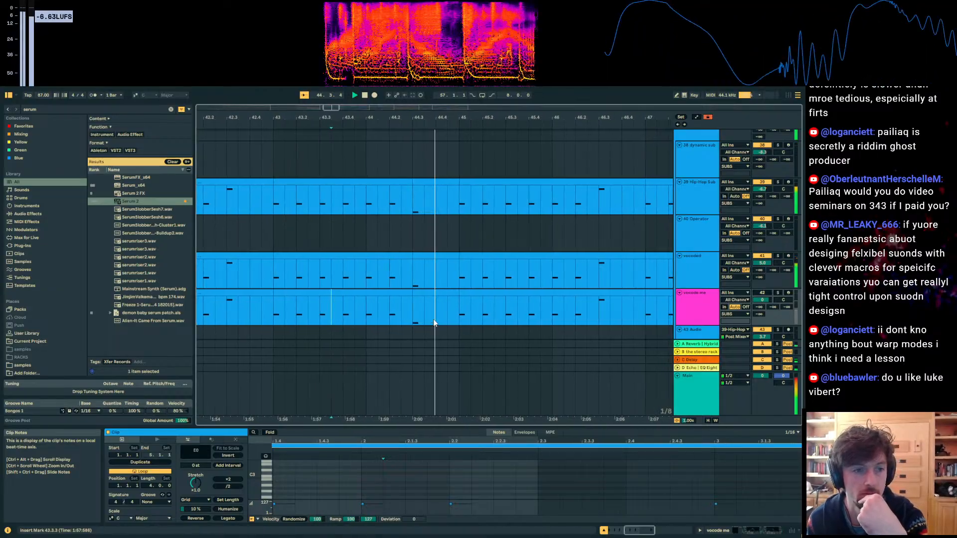
drag(491, 117, 473, 100)
scroll(527, 227, down, 8)
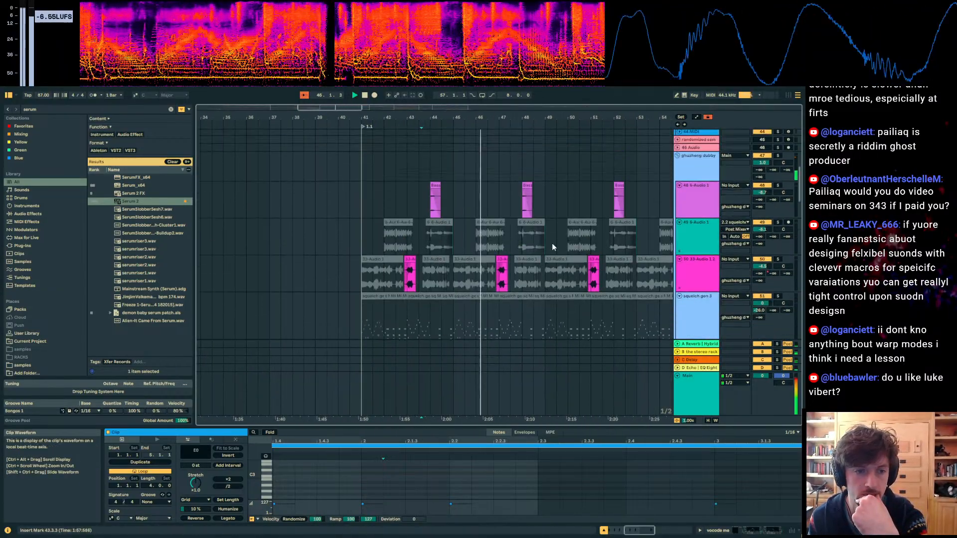
scroll(552, 243, up, 8)
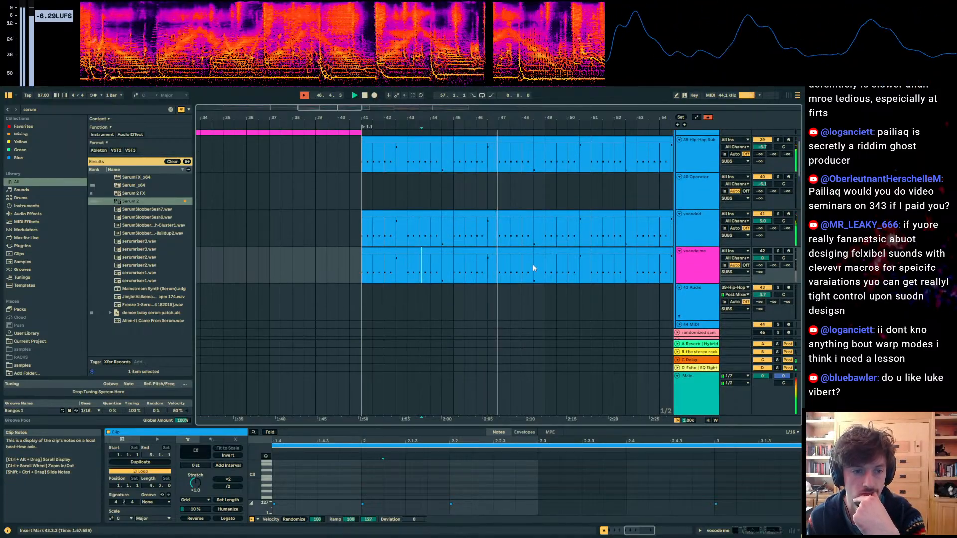
Step: Select the vocoded track and show its device chain
click(493, 229)
click(709, 233)
scroll(710, 232, up, 1)
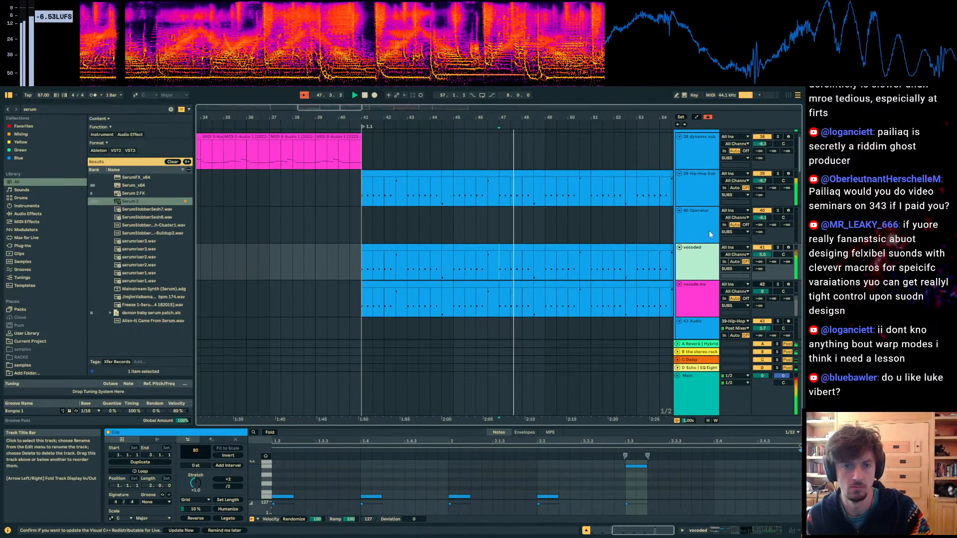
click(710, 296)
click(710, 266)
click(711, 521)
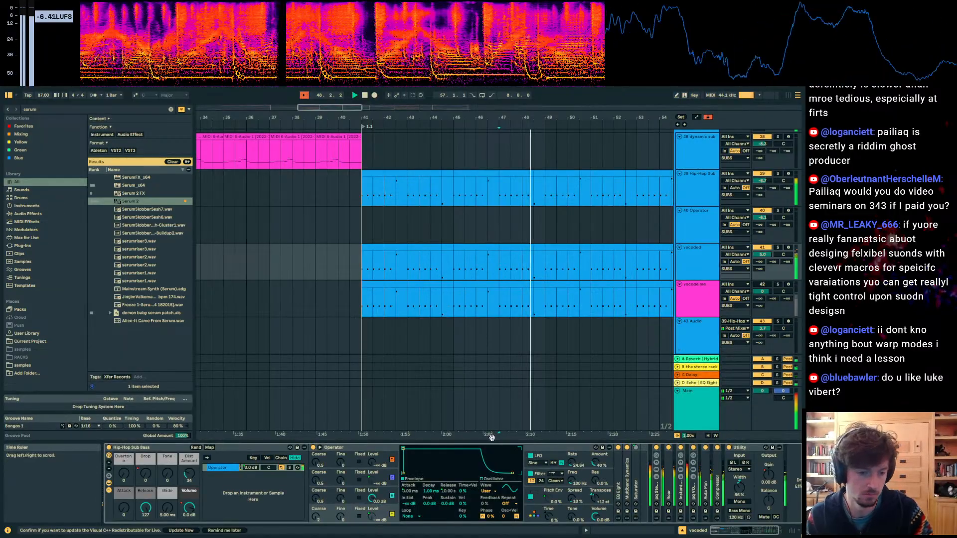
Step: Search the browser for "spectral" and load Spectral Time at the end of the vocoded track's device chain
click(70, 111)
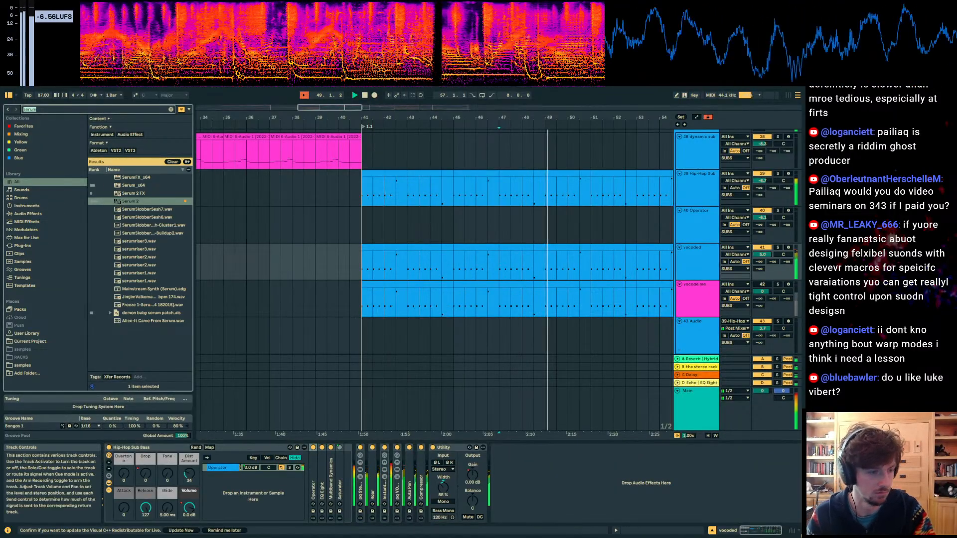
text(spoctral)
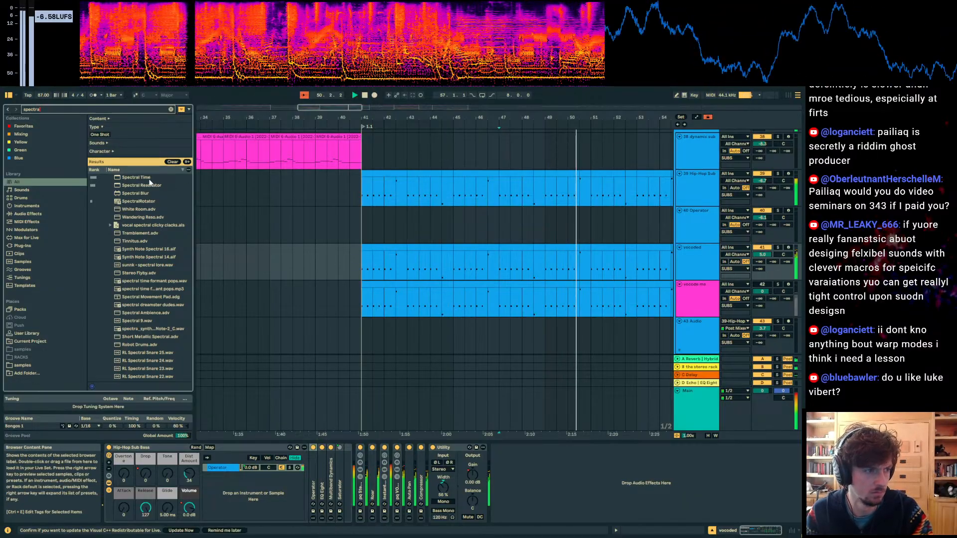
click(146, 178)
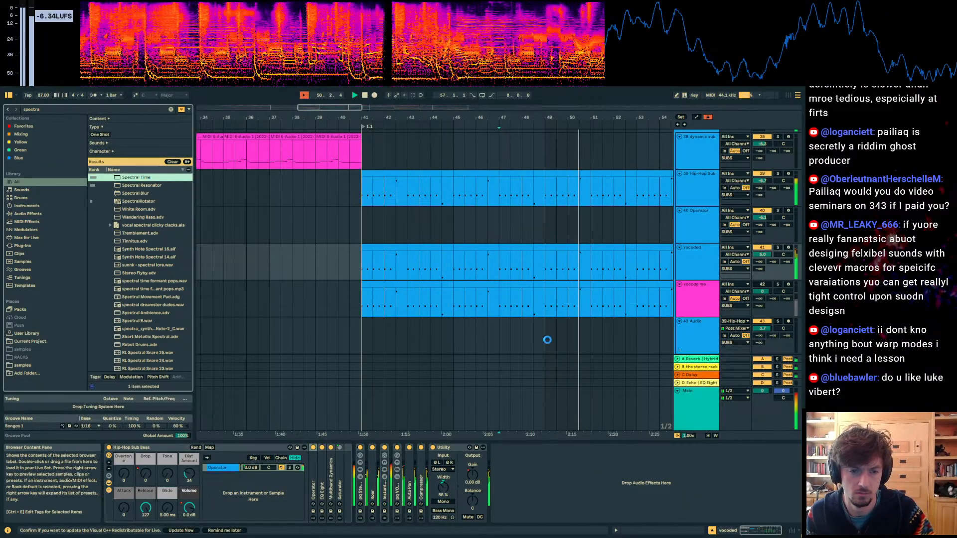
key(Return)
Step: Set Spectral Time's dry/wet to 100%, solo the vocoded track and place the playback start at 49.1.1
click(536, 302)
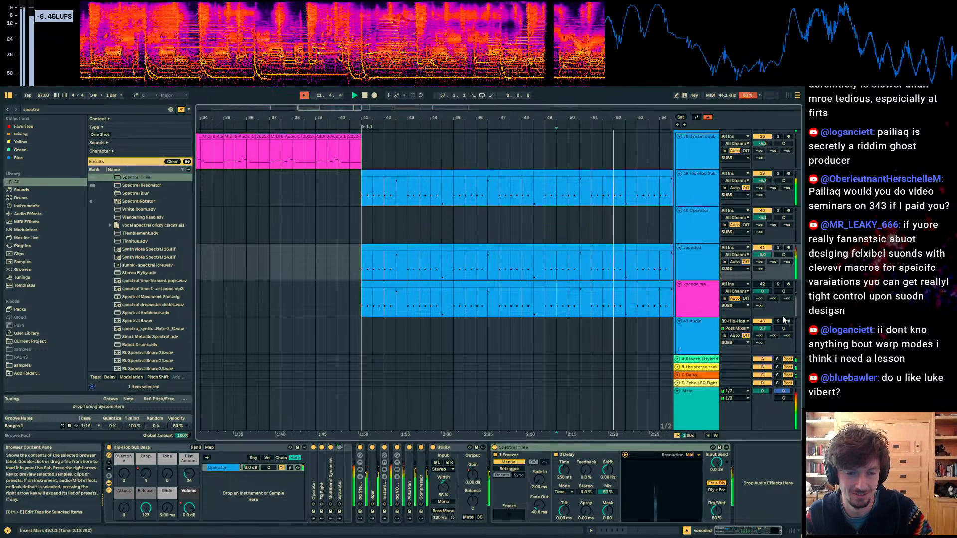
click(548, 263)
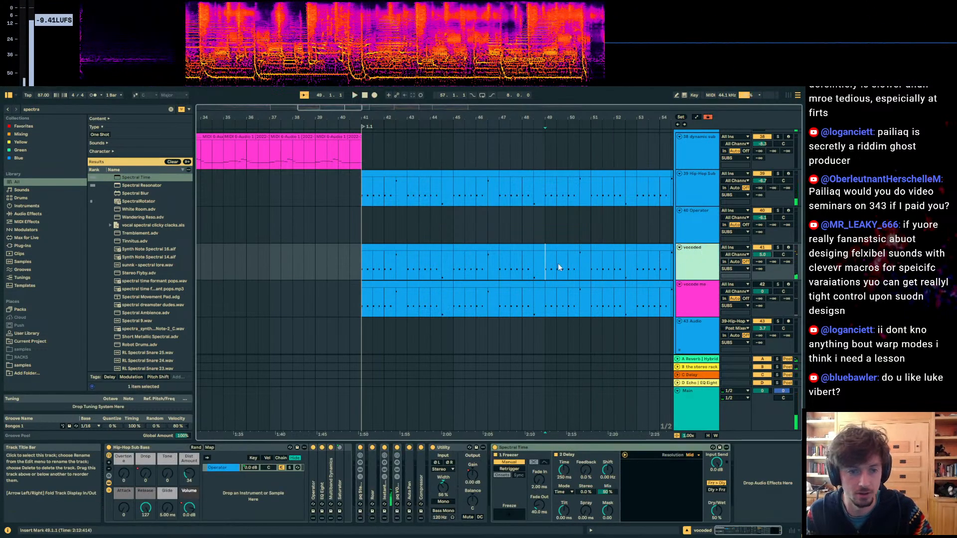
drag(583, 125, 572, 138)
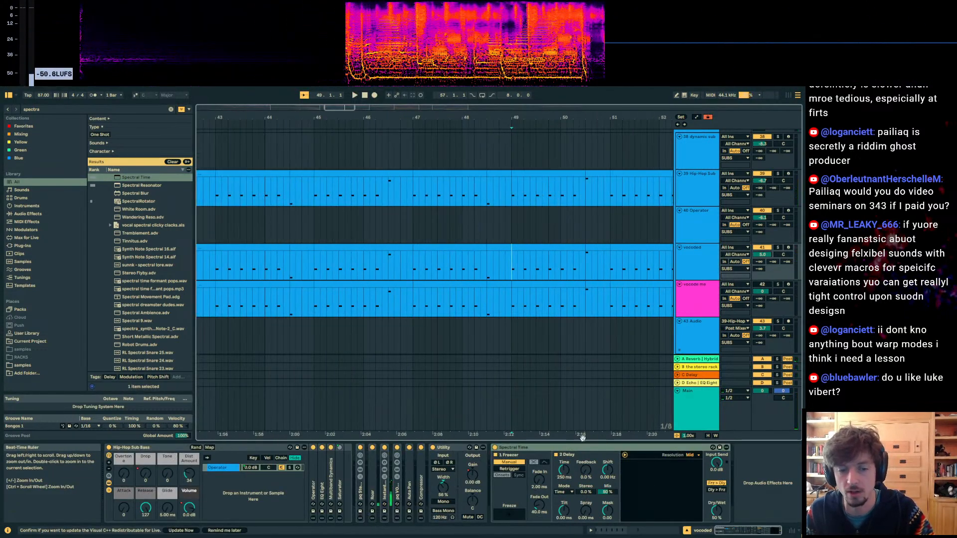
drag(716, 511, 717, 471)
click(513, 267)
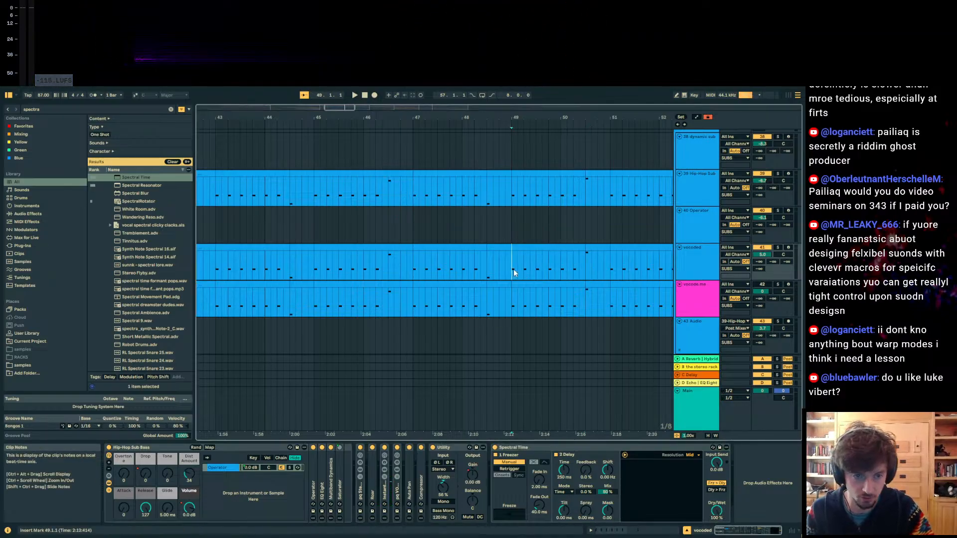
click(552, 449)
click(523, 266)
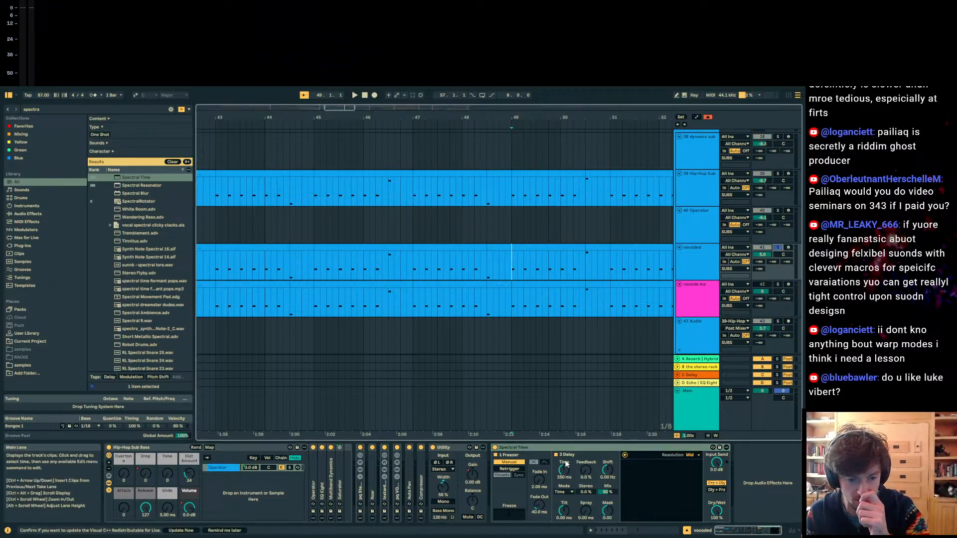
Step: Set Spectral Time's delay to 10.0 ms time, 11.5 ms tilt, 82% stereo and 100% mix while auditioning from 49.1.1
drag(608, 492, 566, 527)
key(space)
key(space)
key(space)
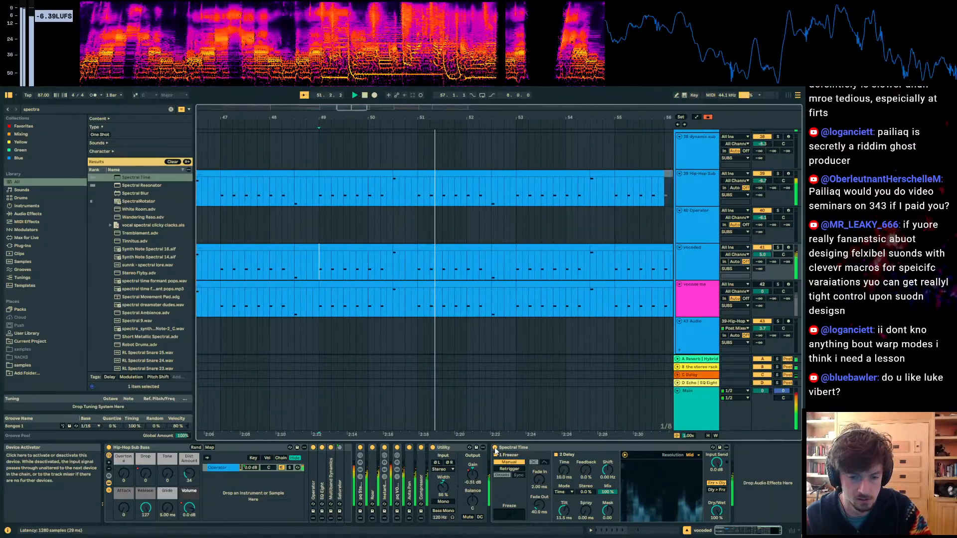
mouse_move(586, 492)
mouse_down()
mouse_move(585, 476)
mouse_move(591, 489)
mouse_up()
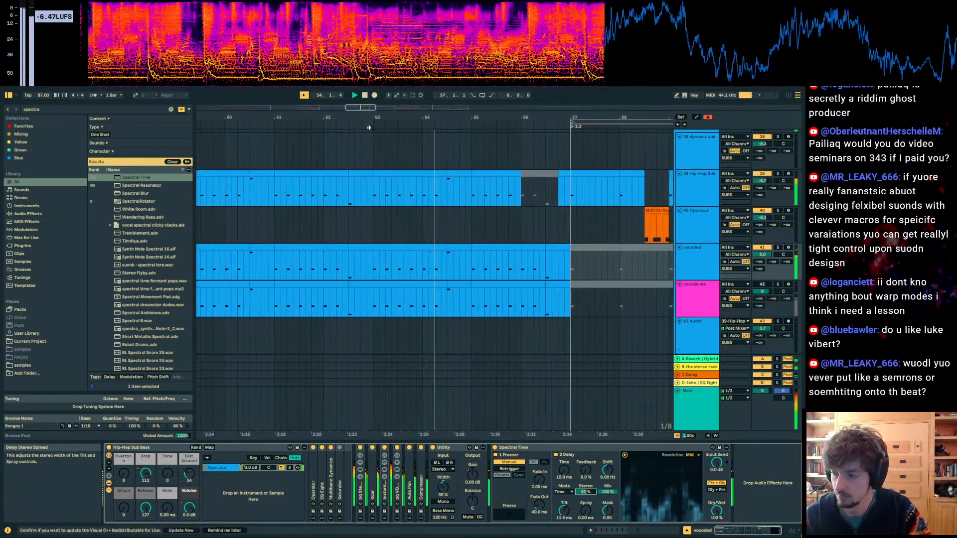
ctrl+scroll(476, 175, down, 6)
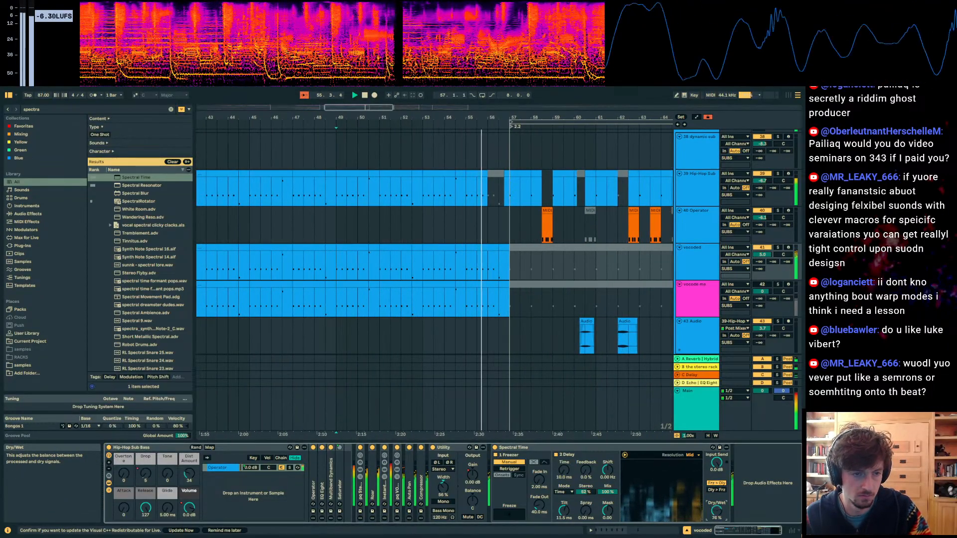
Step: Edit the Spectral Time dry/wet automation on the vocoded track, lowering it before bar 49
key(a)
click(337, 253)
drag(328, 252, 328, 279)
click(511, 339)
key(a)
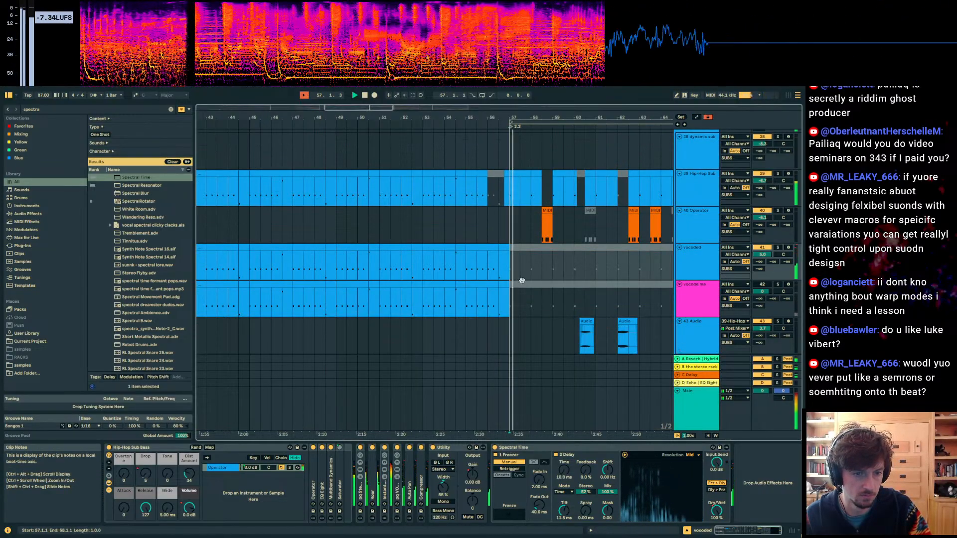
Step: Play the transition into the 2.2 section from 56.3.1
scroll(556, 205, down, 4)
key(space)
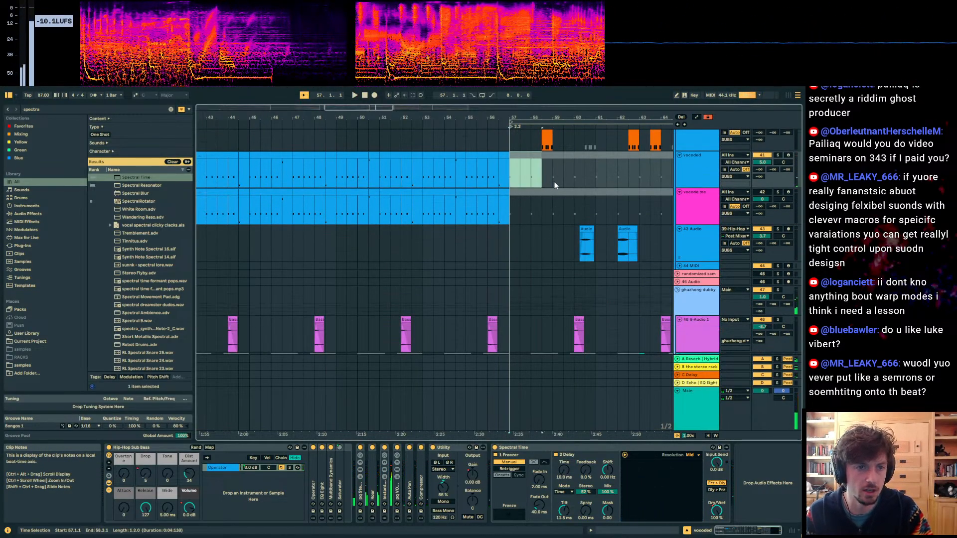
click(545, 182)
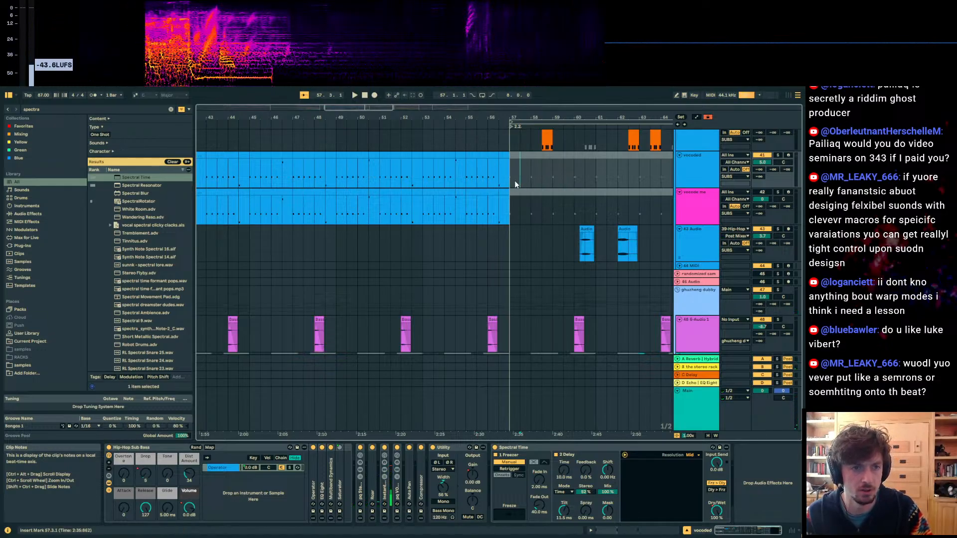
click(501, 177)
key(space)
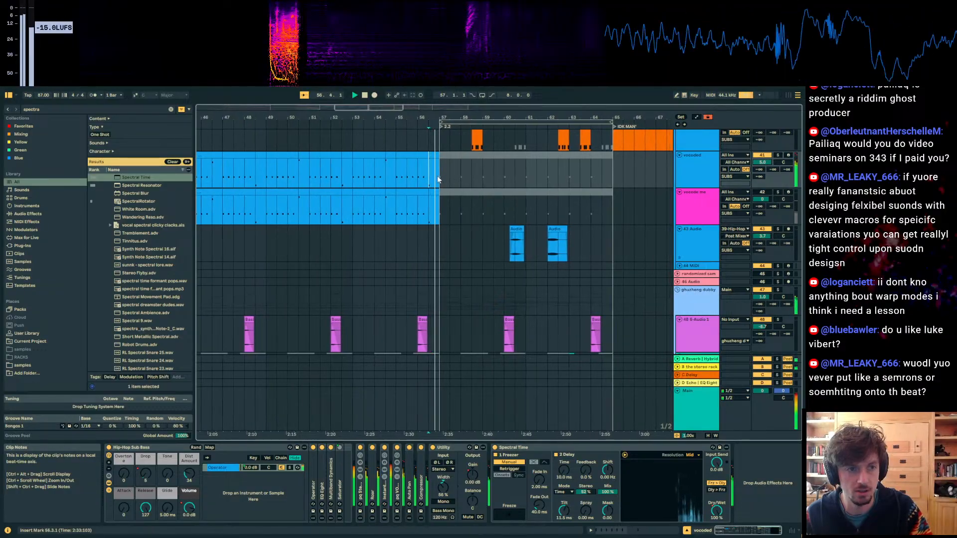
Step: Stop playback and insert one bar of silence across the arrangement from 57.1.1 to 58.1.1
drag(438, 179, 489, 184)
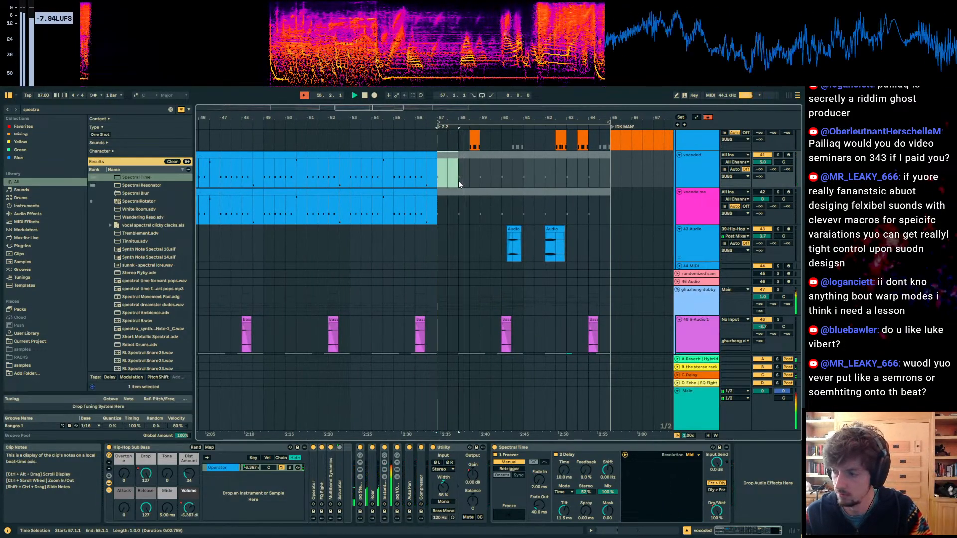
mouse_move(468, 182)
mouse_down()
mouse_move(440, 183)
mouse_move(479, 181)
mouse_move(432, 178)
mouse_move(459, 178)
mouse_up()
key(space)
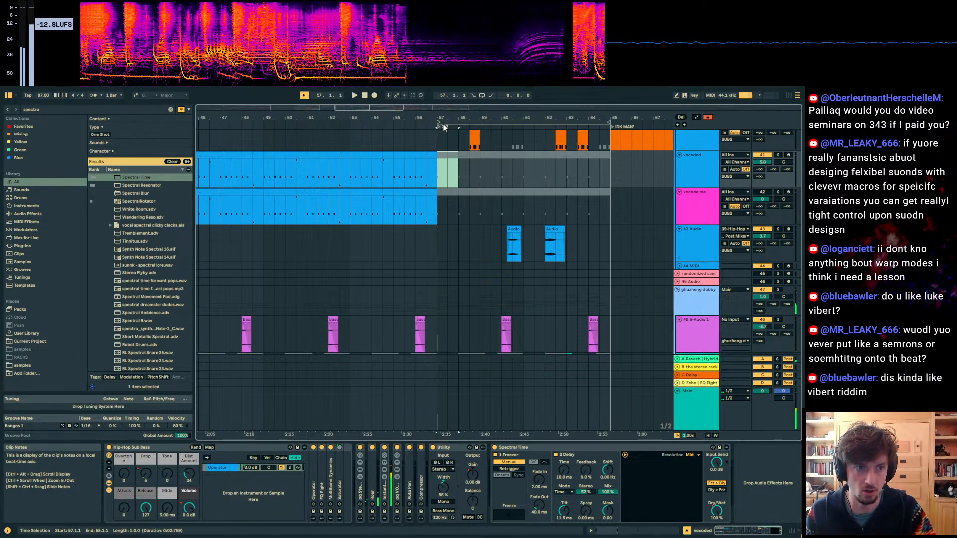
key(ctrl+i)
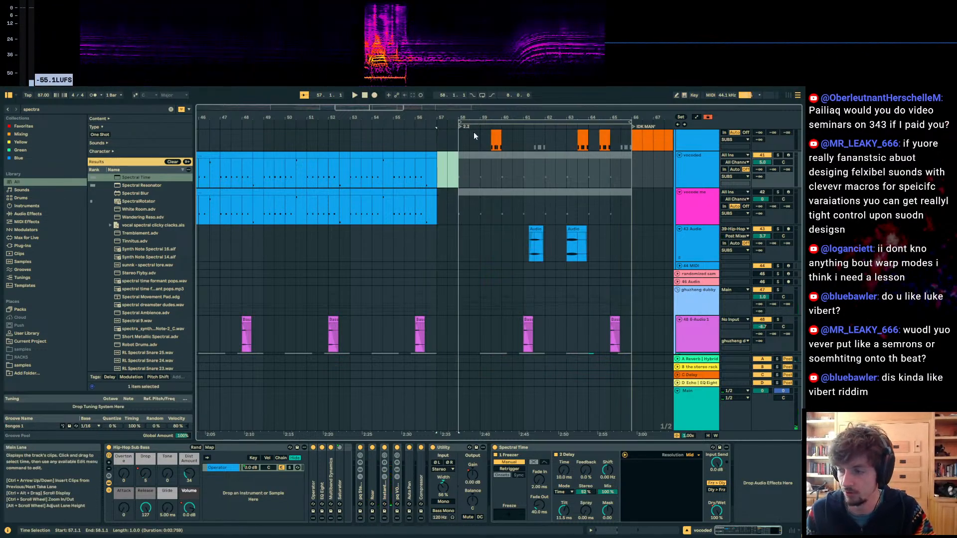
Step: Move the 2.2 locator back to 57.1.1 and add another locator at 58.1.1
drag(473, 132, 453, 127)
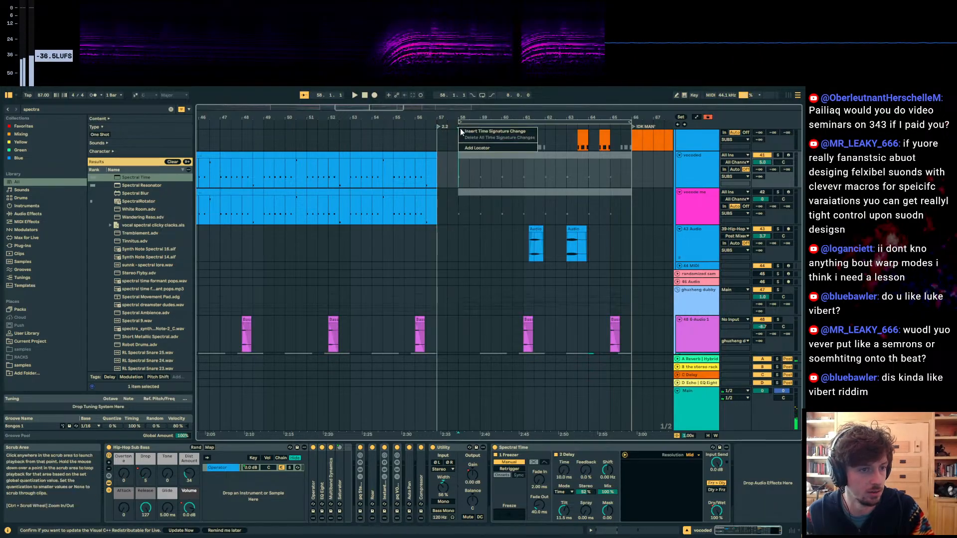
click(470, 152)
click(426, 144)
Step: Duplicate the fx group's bar at 56.1.1 into the empty bar at 57.1.1
scroll(445, 172, down, 6)
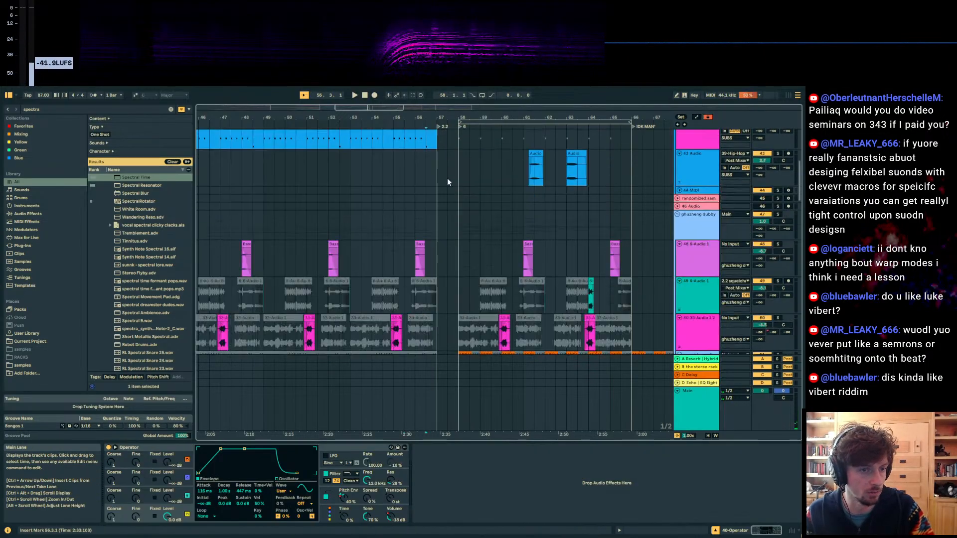
scroll(475, 249, down, 20)
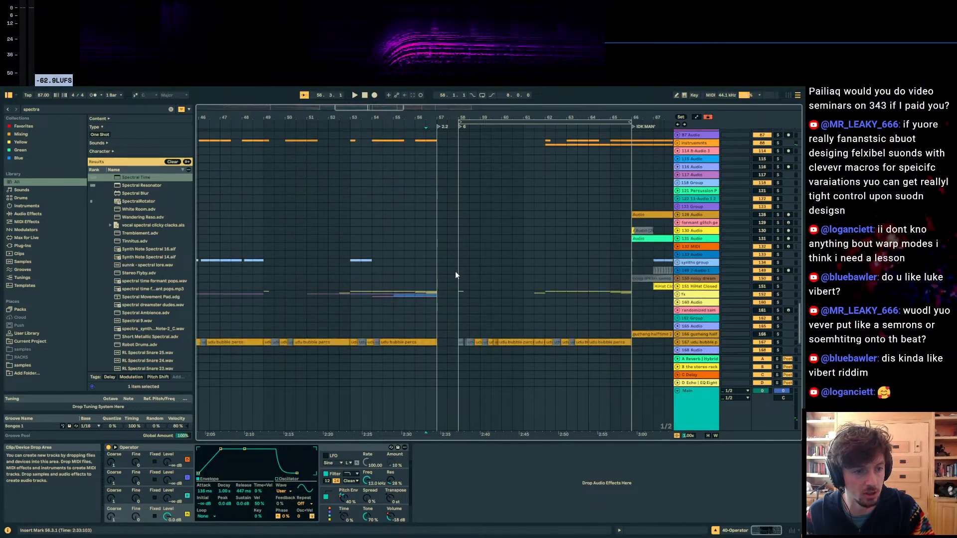
click(413, 228)
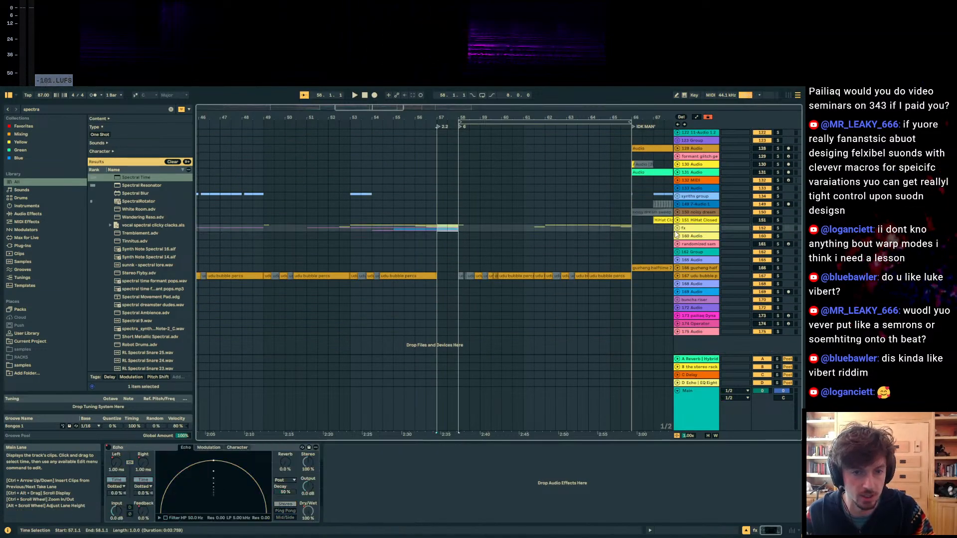
Step: Unfold the fx group and play its duplicated bar in the mix from 56.3.1
click(678, 227)
click(428, 285)
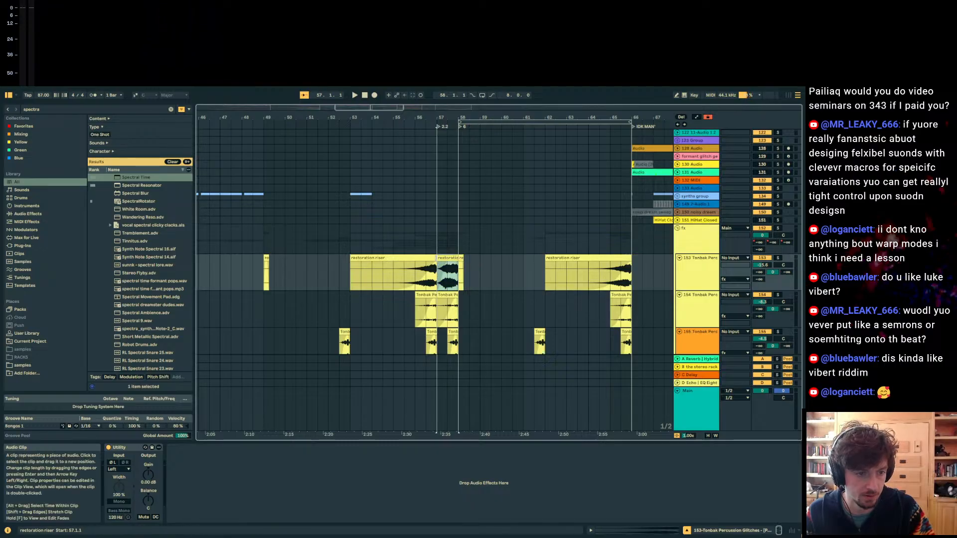
scroll(450, 267, down, 1)
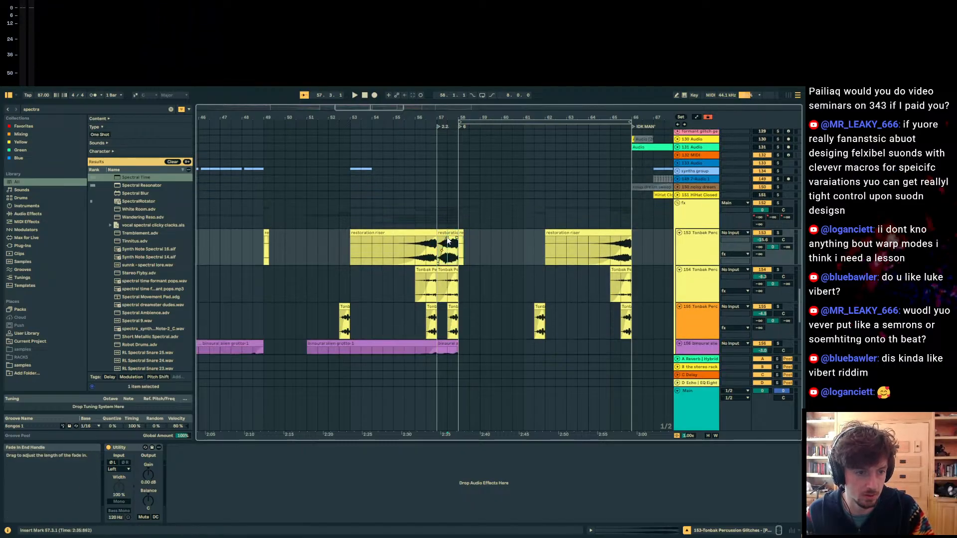
key(space)
scroll(534, 267, down, 3)
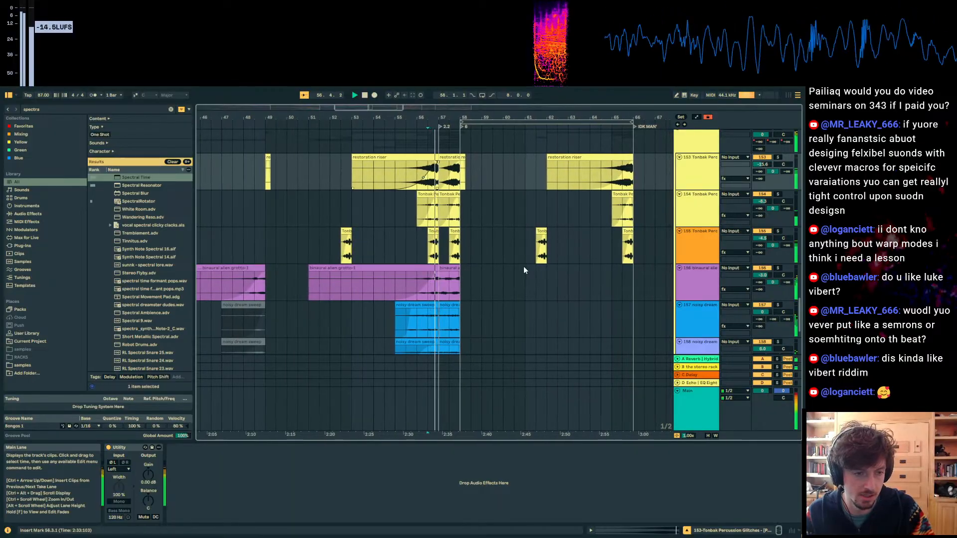
Step: Try reshaping the start of the binaural alien grotto clip at 57.1.1 and undo the edits
scroll(433, 232, down, 3)
click(432, 235)
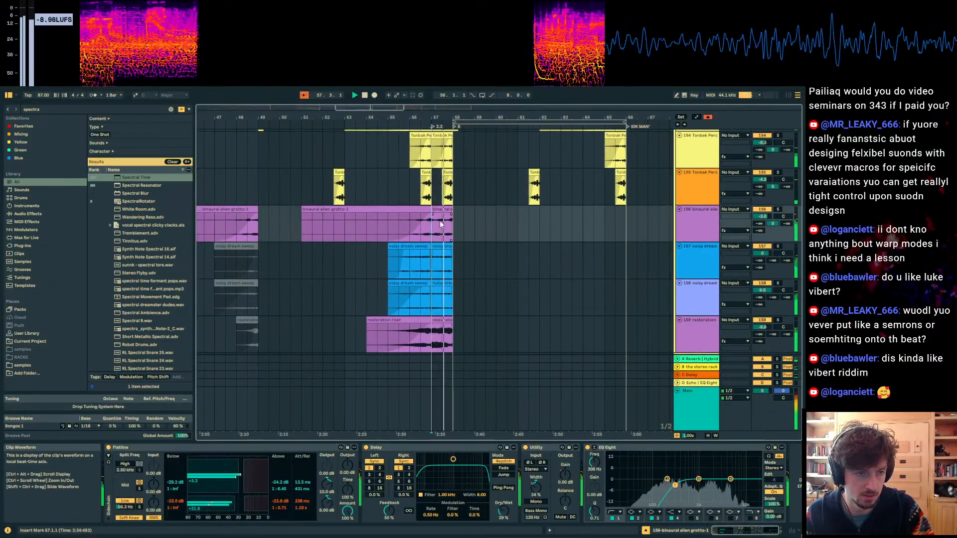
drag(433, 210, 443, 217)
key(ctrl+z)
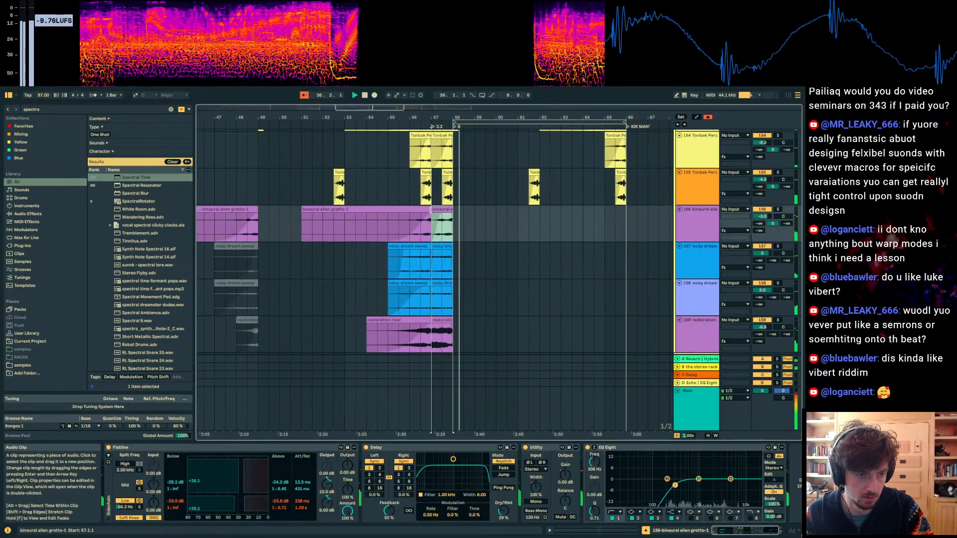
key(ctrl+z)
Step: Remove the first half of the duplicated restoration riser clip on track 159 so it starts at 57.3.1
click(434, 273)
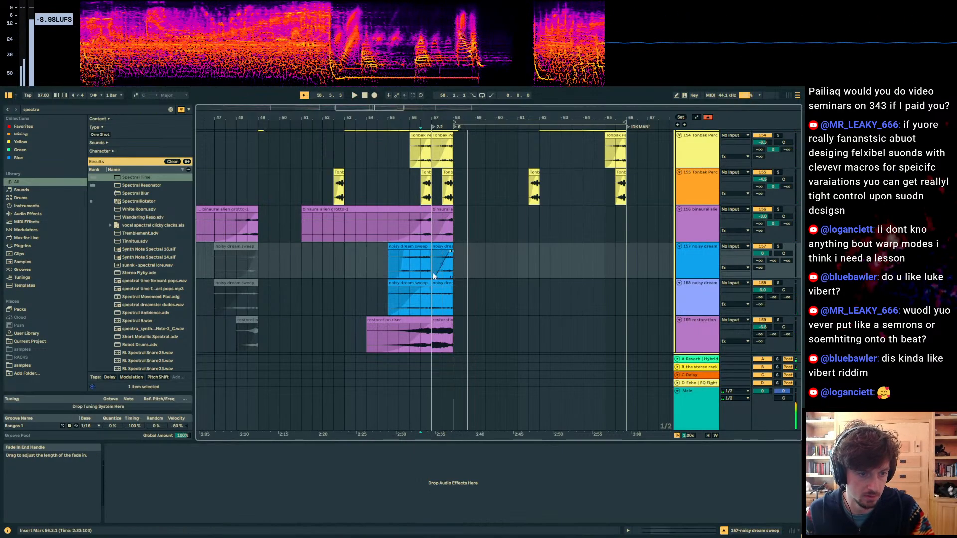
click(438, 320)
drag(443, 323, 476, 324)
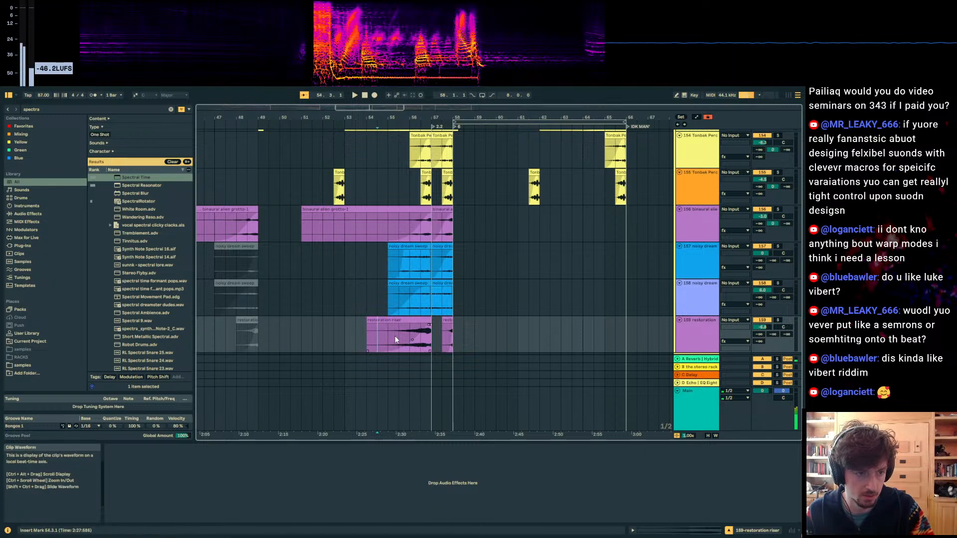
Step: Automate the Main track's Echo left time to peak at 57.1.1 and return to 1.00 ms at 58.1.1, and play it from 56.3.1
click(698, 402)
key(a)
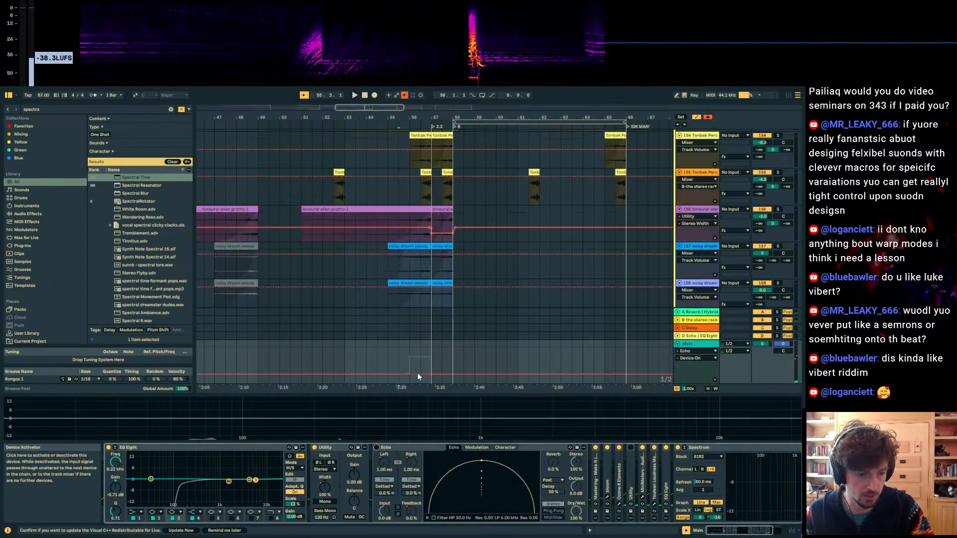
click(437, 355)
click(418, 473)
drag(431, 385, 453, 385)
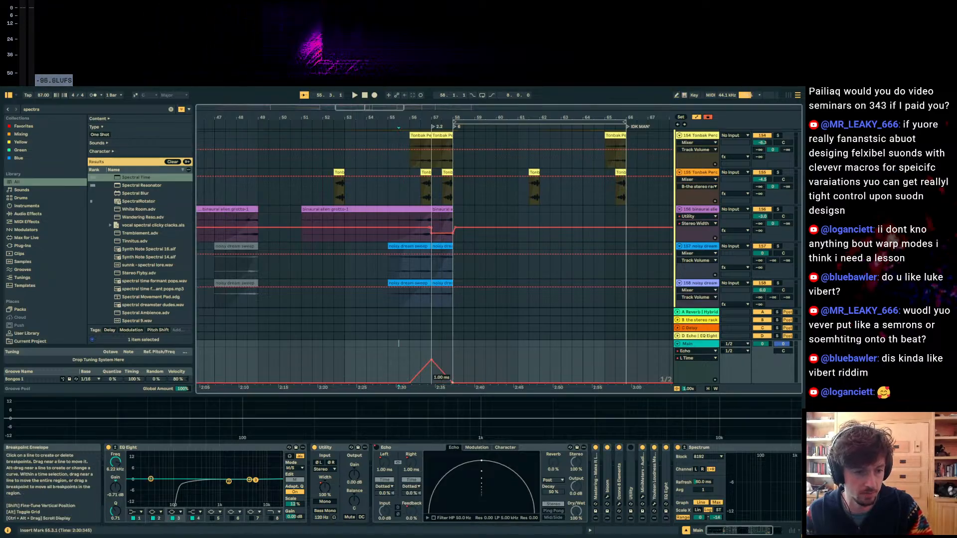
click(421, 359)
key(space)
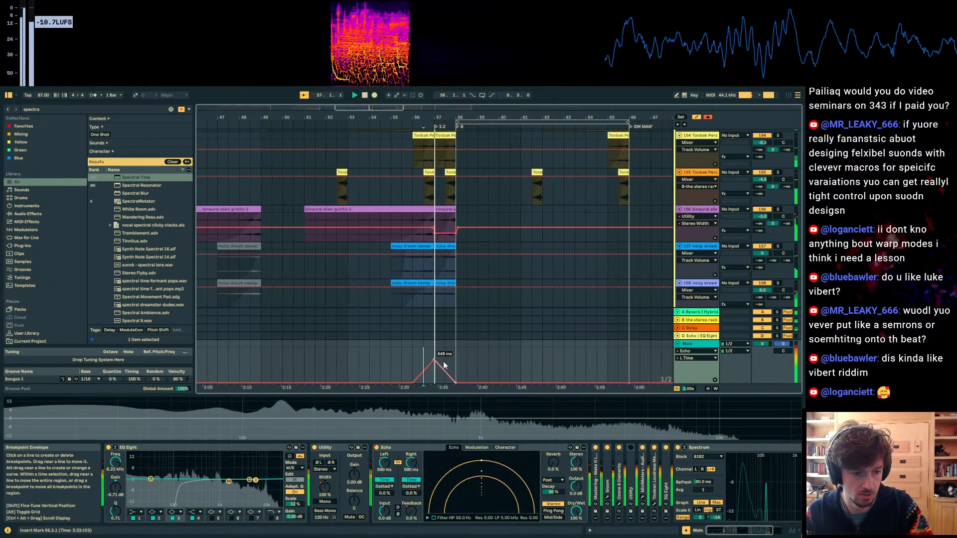
Step: Hide the automation, select the four-bar restoration riser at 53.1.1 on track 153 and play the transition while checking the fx tracks
key(a)
click(386, 343)
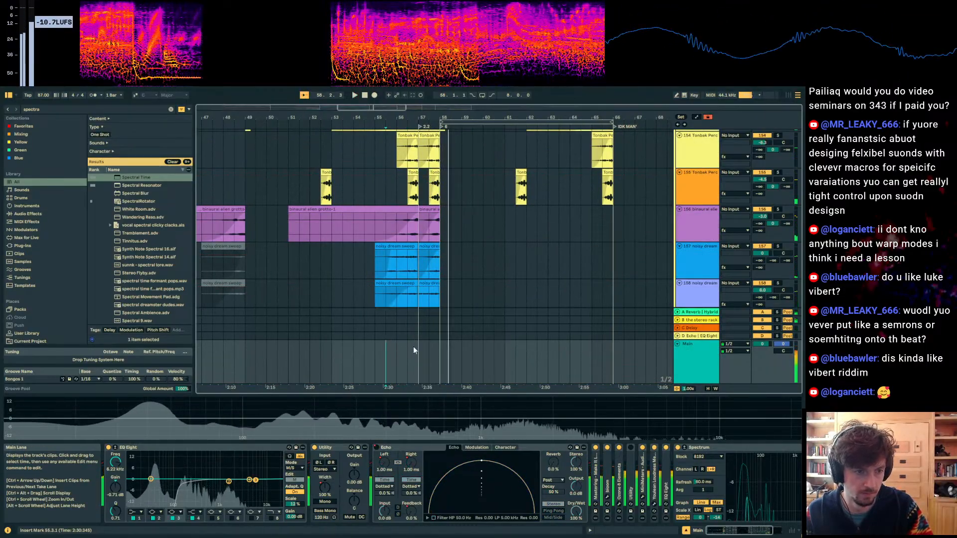
scroll(498, 280, up, 5)
click(456, 230)
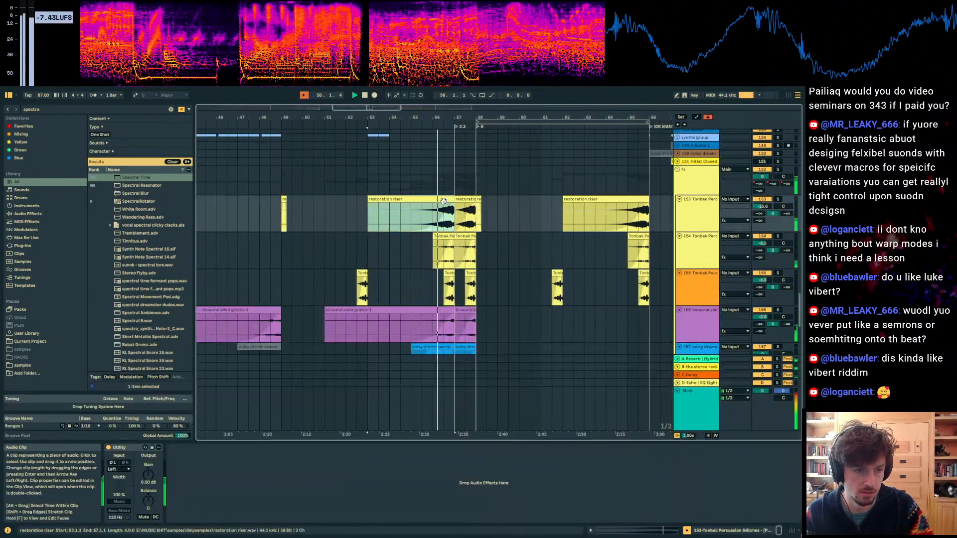
scroll(457, 215, down, 5)
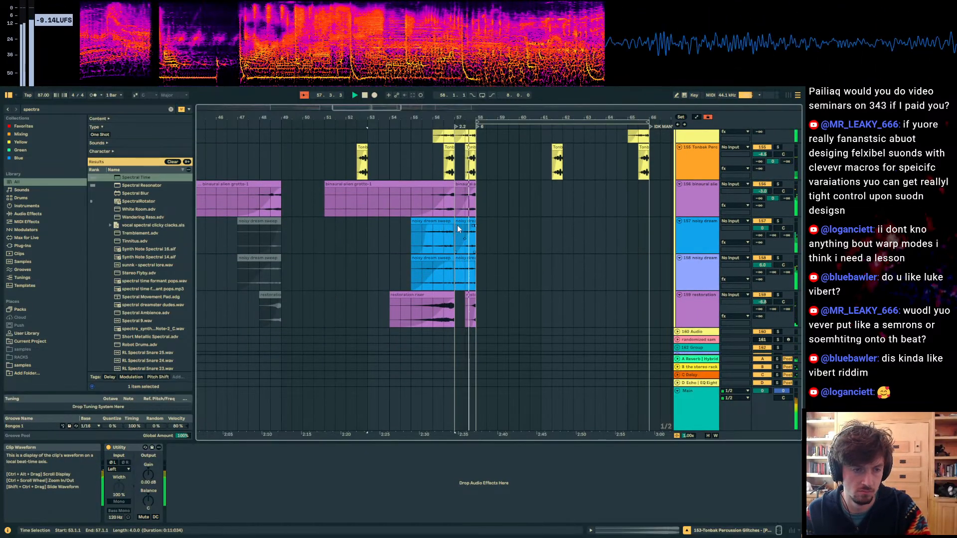
Step: Extend the start of the second restoration riser clip on track 159 back to 57.1.1 and play the transition
drag(465, 295, 457, 298)
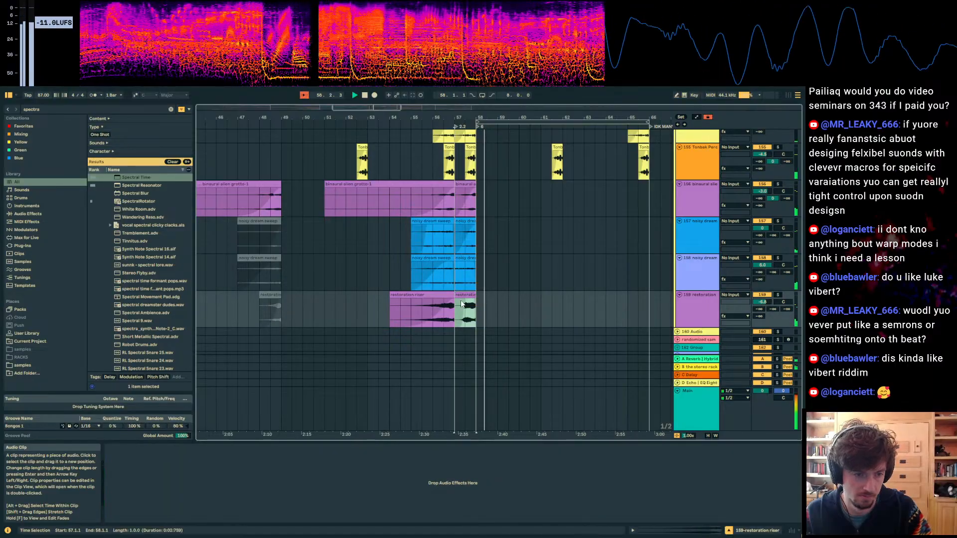
scroll(463, 274, up, 15)
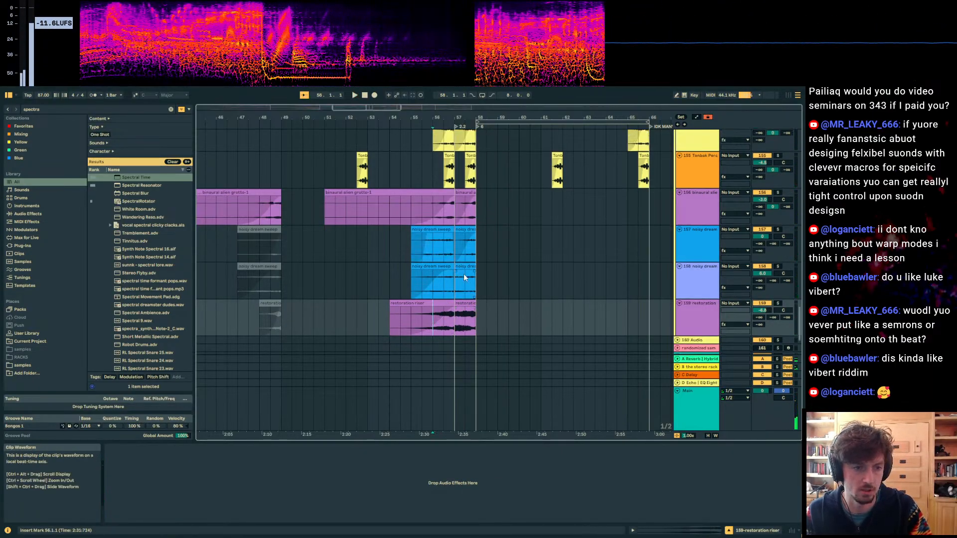
scroll(424, 274, up, 5)
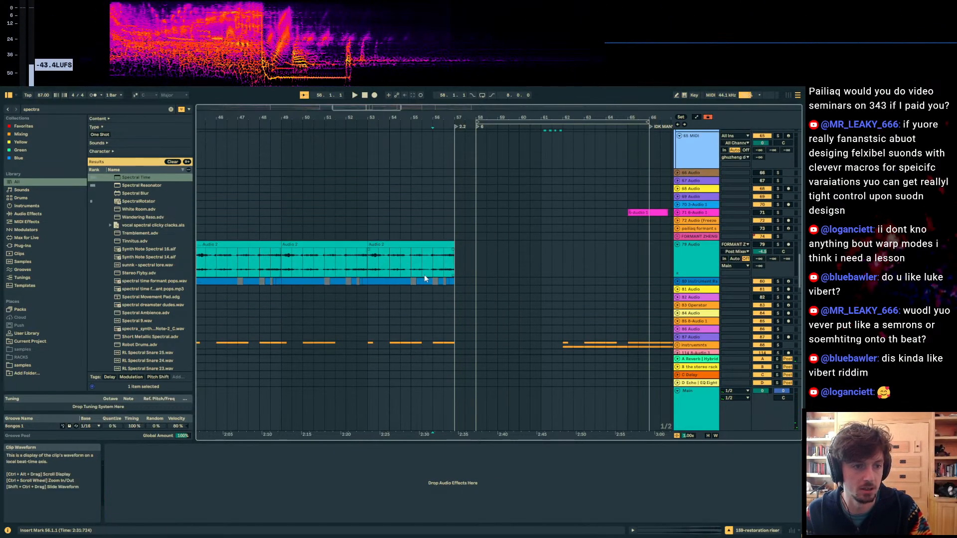
Step: Show the automation, unfold the stereo rack return track to check its Utility Gain envelope, and play the transition from 56.1.1
click(706, 262)
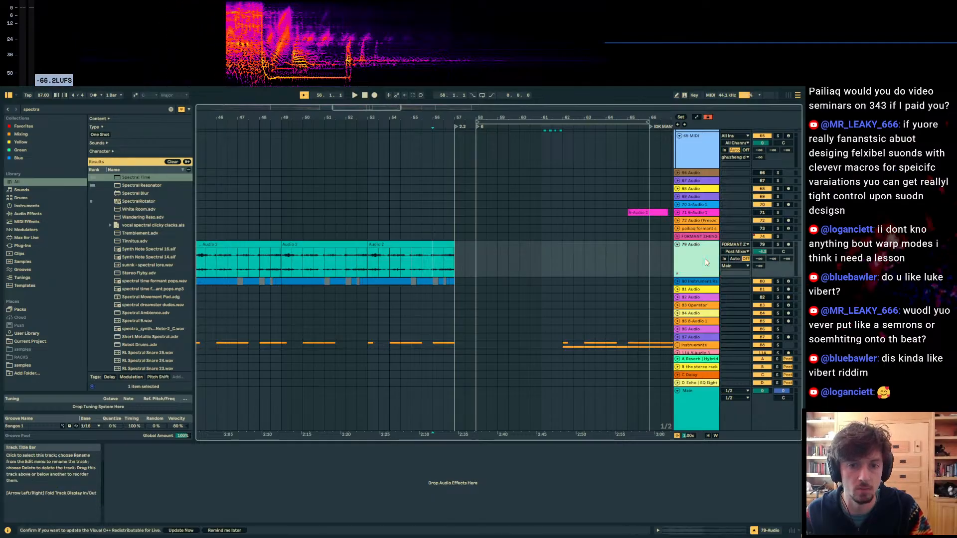
click(696, 367)
key(a)
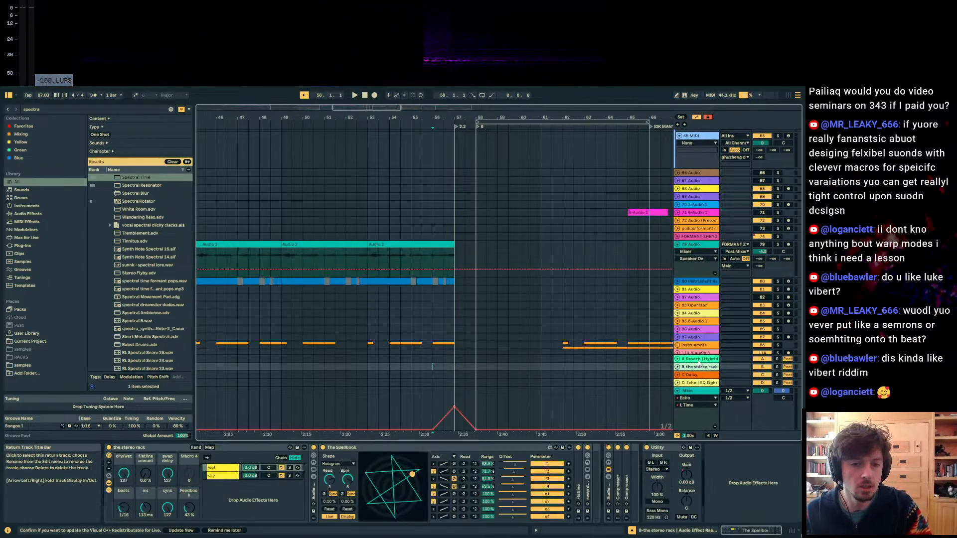
key(space)
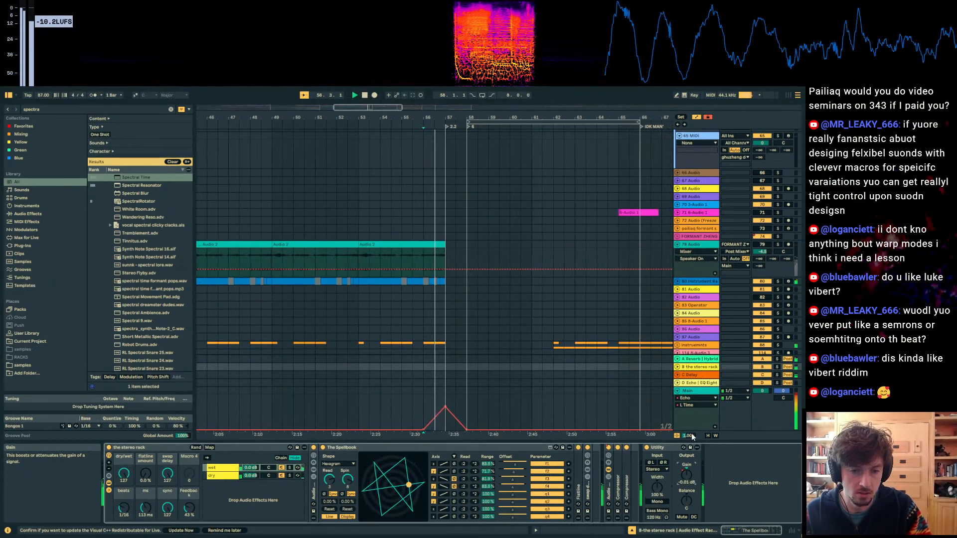
click(677, 367)
click(448, 370)
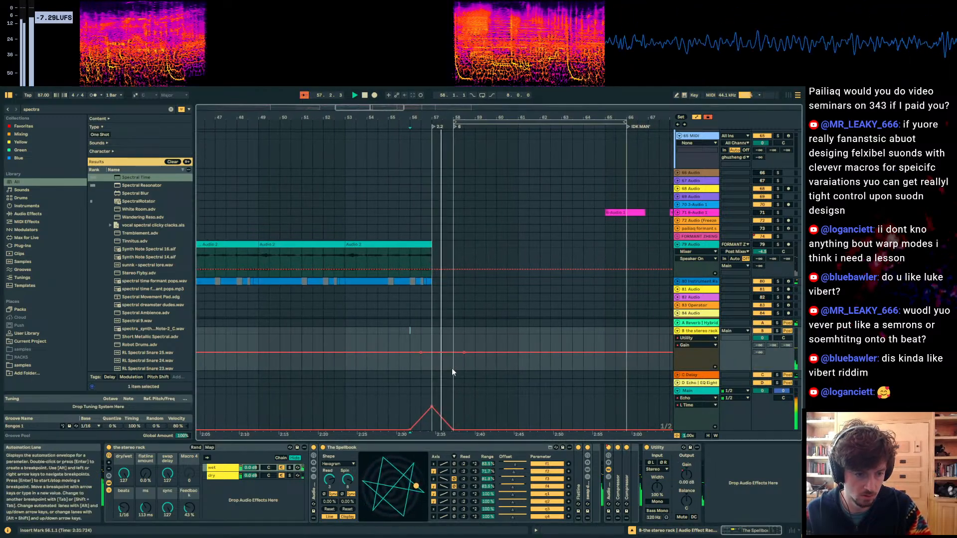
key(space)
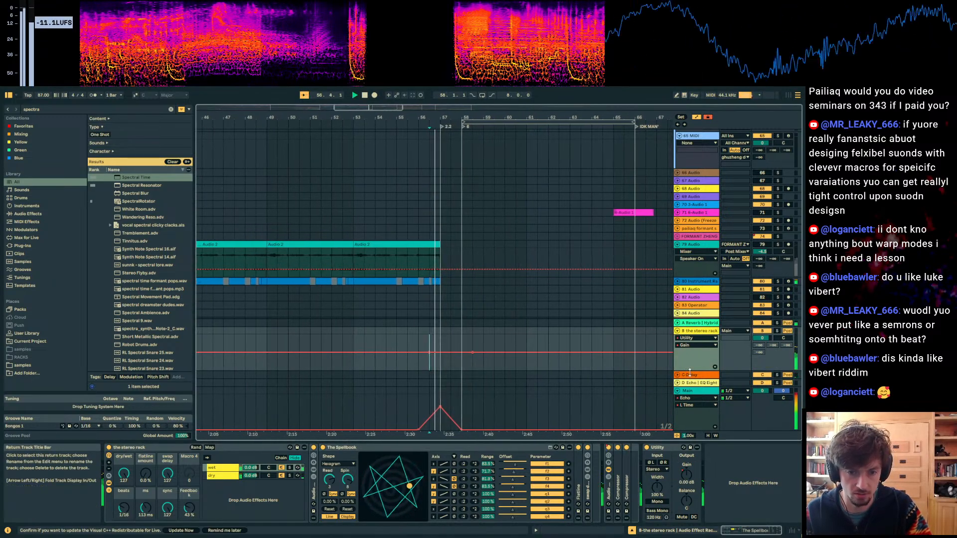
click(691, 375)
click(693, 332)
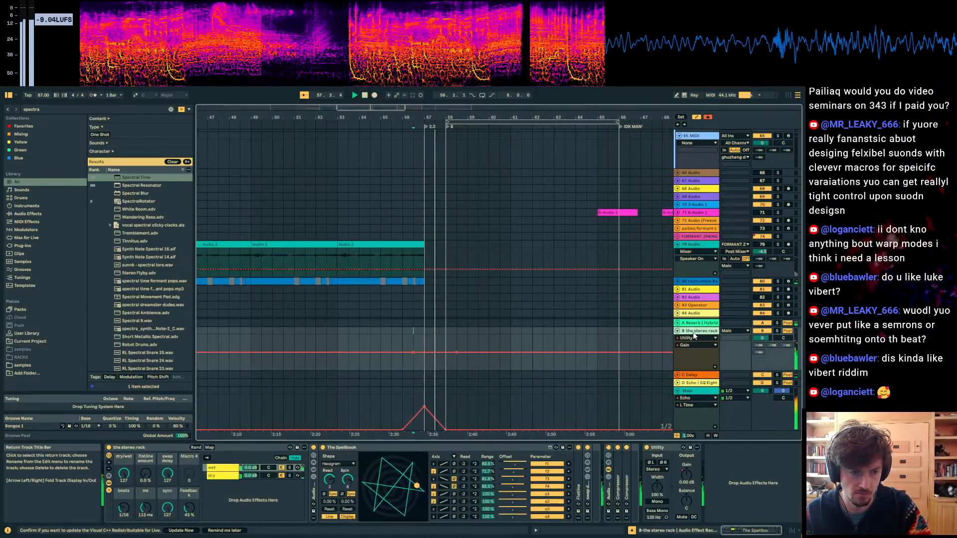
Step: Hide the automation and extend the start of the short Audio 2 clip on track 53 back from the bar 58 marker to 57.1.1
scroll(427, 258, down, 3)
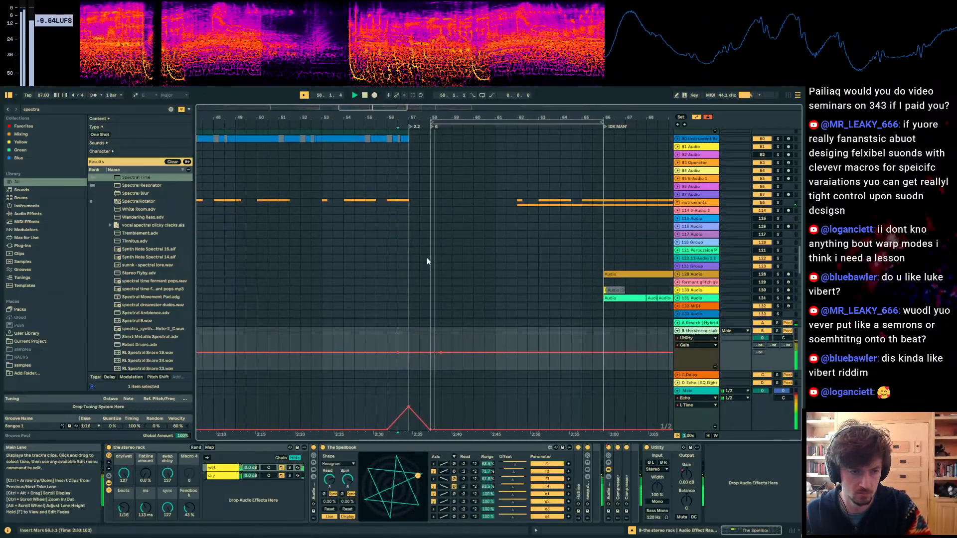
click(397, 215)
click(394, 237)
key(a)
scroll(523, 215, up, 10)
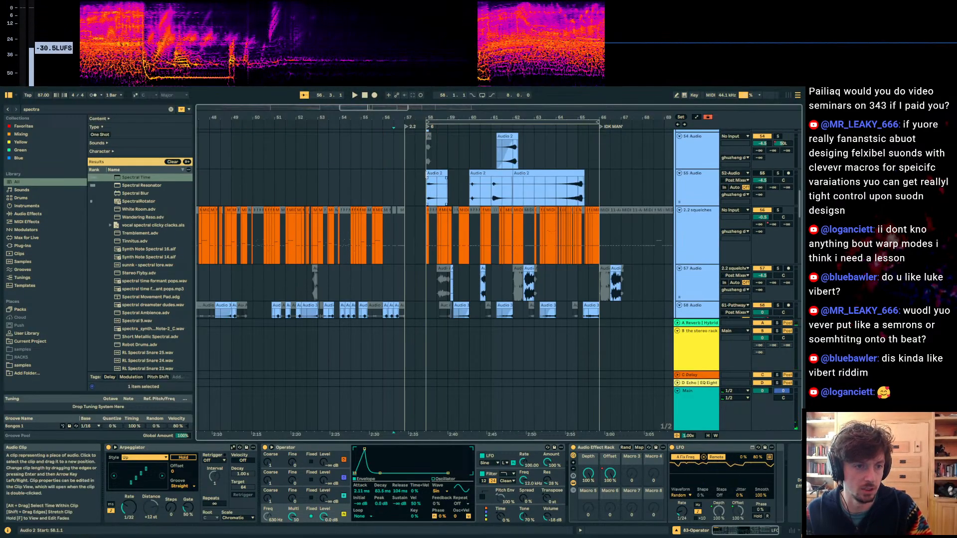
click(431, 194)
scroll(429, 181, up, 4)
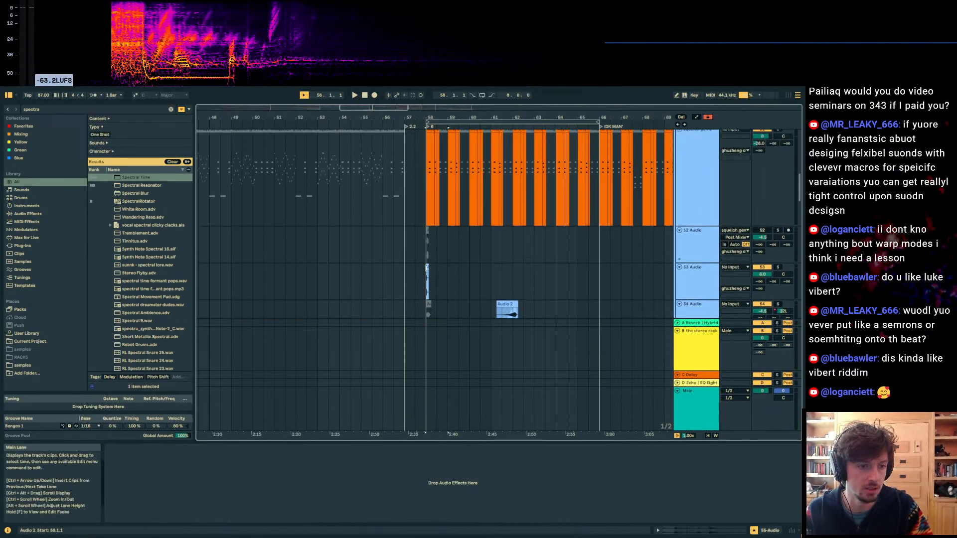
drag(427, 268, 380, 269)
Step: Play the extended Audio 2 clip with track 53 soloed, and turn the solo off to hear it in the mix
key(space)
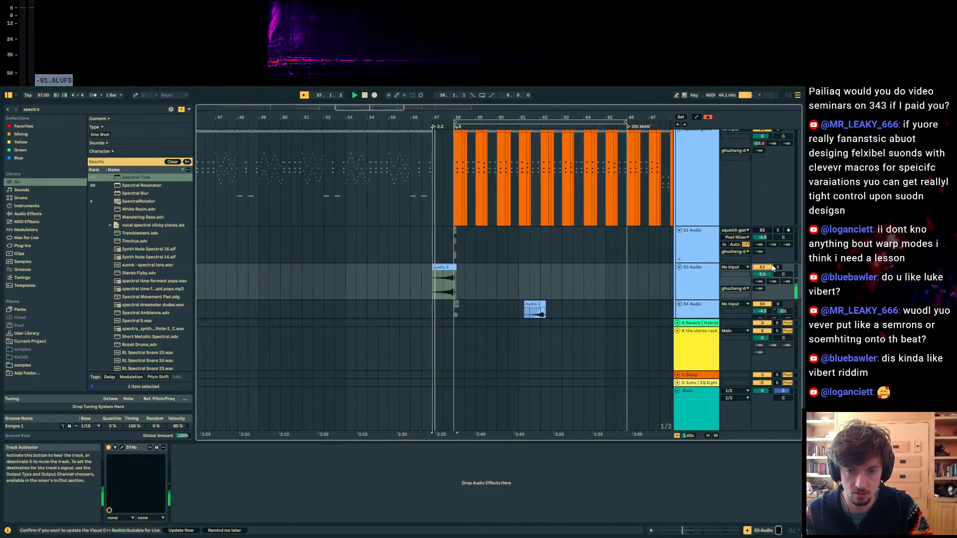
click(778, 268)
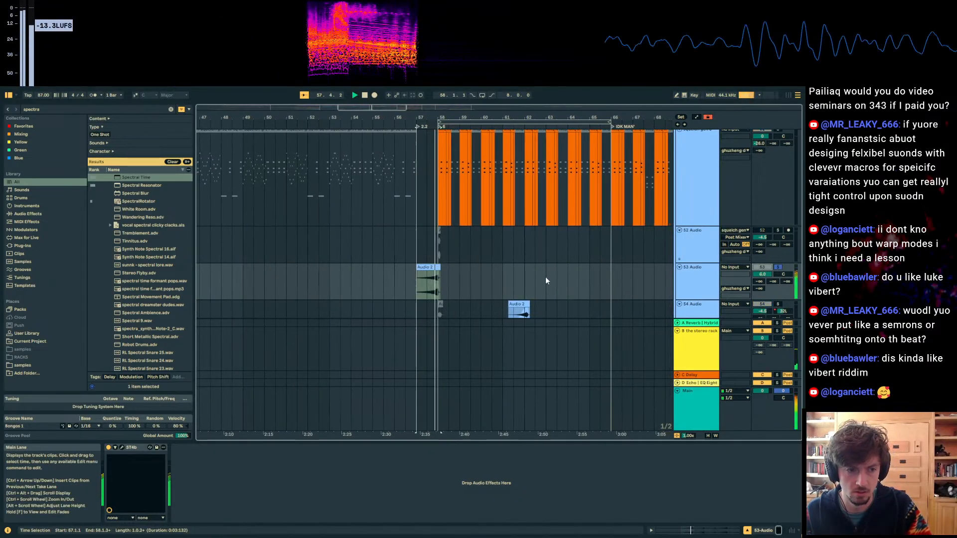
click(778, 268)
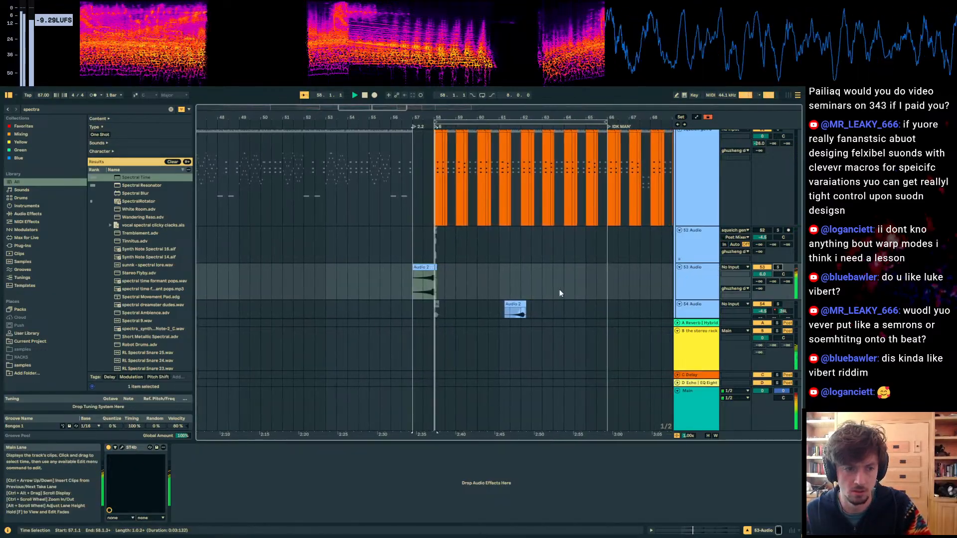
Step: Move the Audio 2 clip on track 53 slightly later so it starts at about 57.1.3
click(393, 292)
drag(415, 106, 416, 165)
drag(451, 268, 466, 276)
click(466, 277)
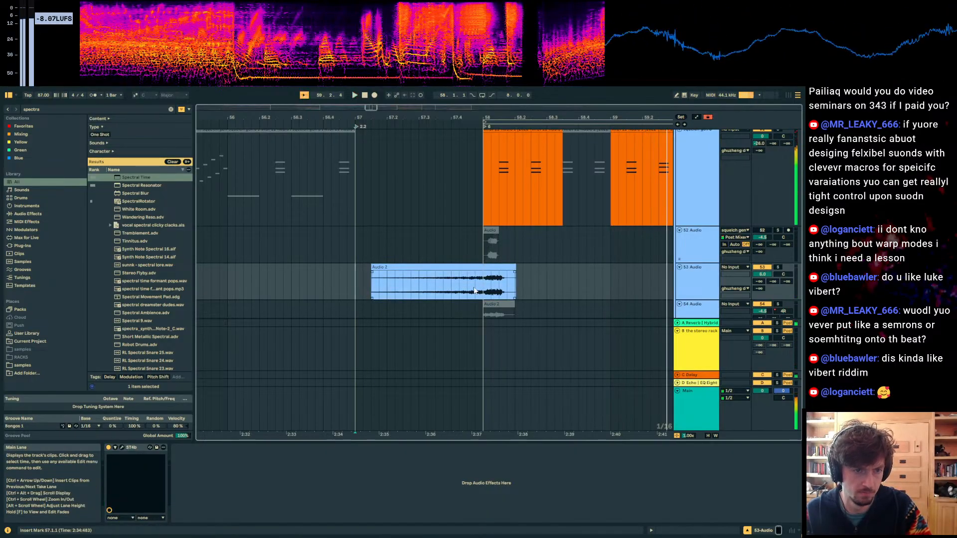
Step: Move the Audio 2 clip on the S3-Audio track earlier so it starts at bar 57
key(space)
key(space)
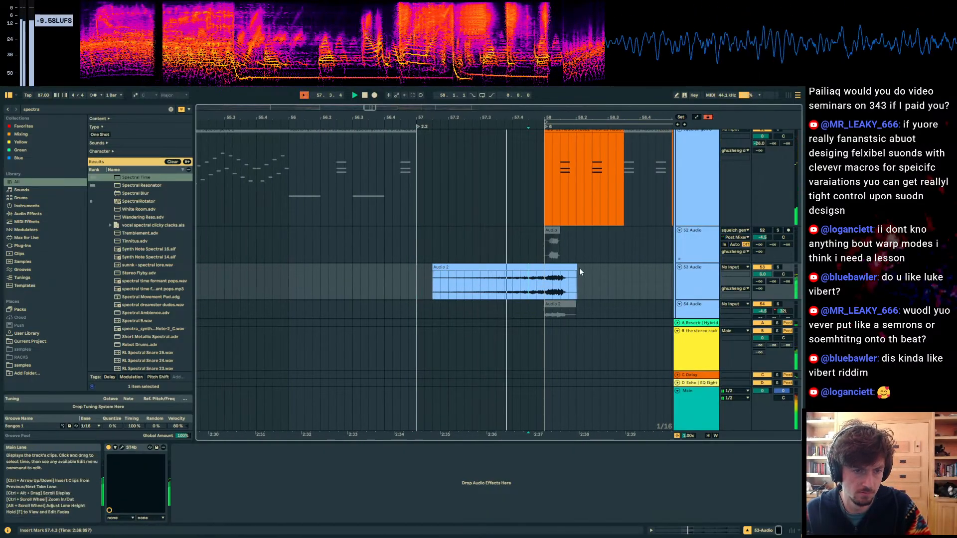
drag(548, 269, 531, 269)
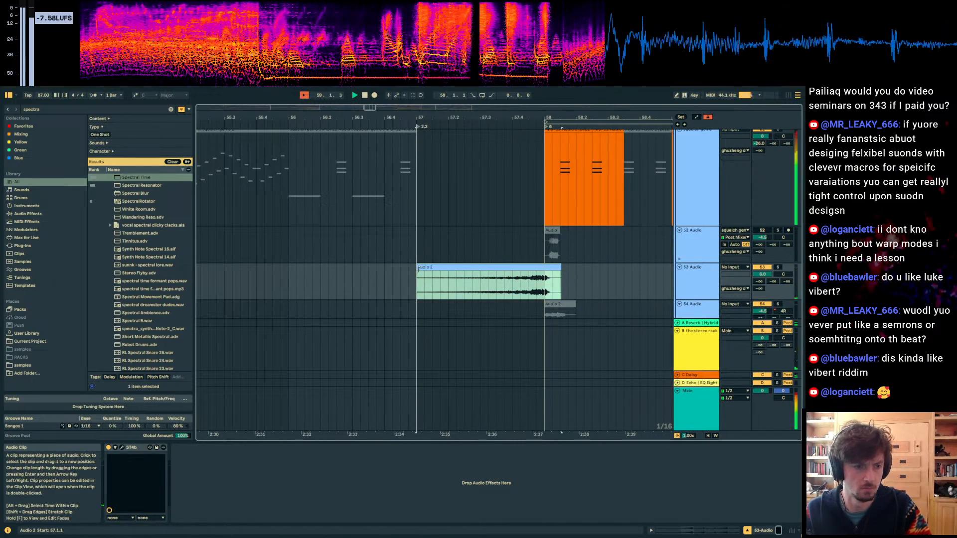
Step: Add a long fade-in to the restoration riser clip between bars 57 and 58 on its fx track
scroll(472, 279, down, 4)
click(435, 280)
scroll(593, 263, down, 3)
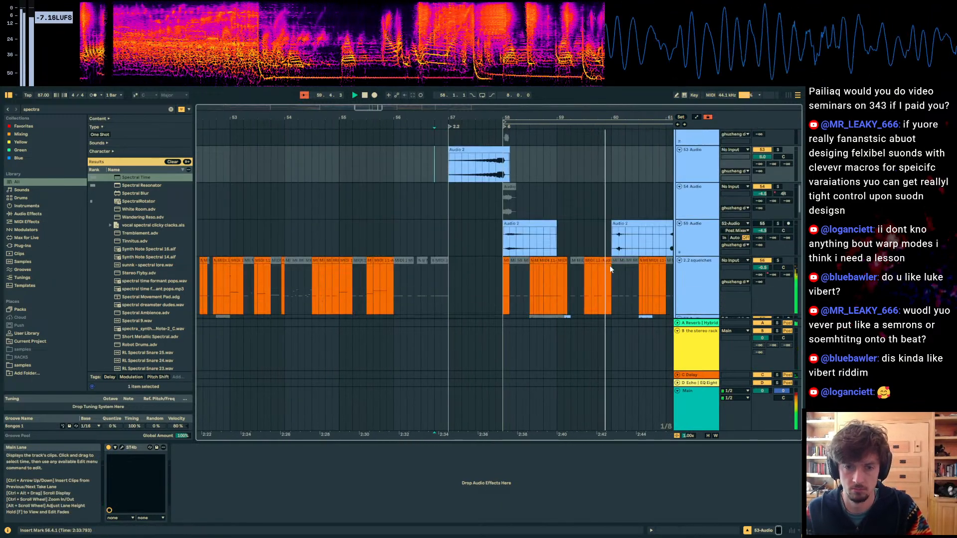
scroll(592, 263, down, 12)
click(477, 231)
scroll(467, 211, up, 1)
key(space)
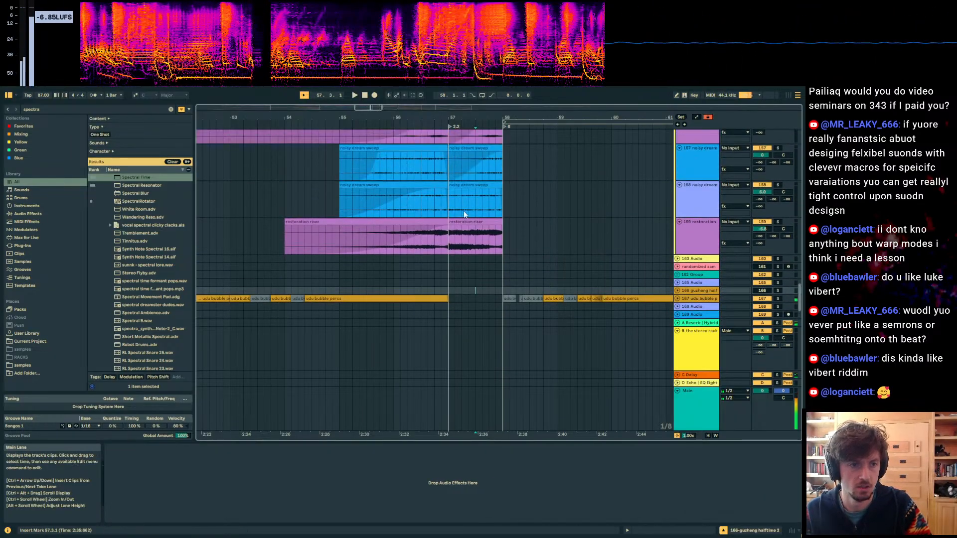
click(465, 210)
drag(449, 222, 493, 244)
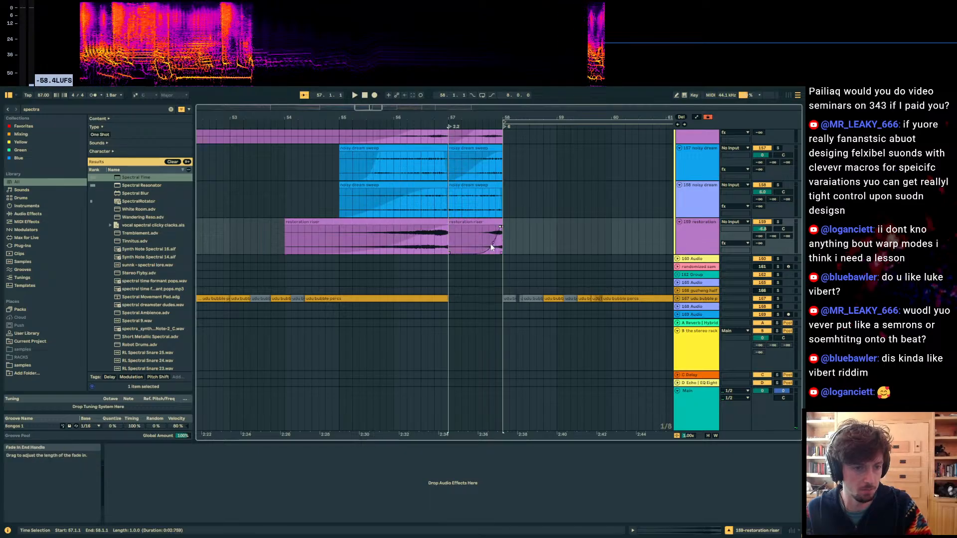
Step: Inspect the Main track's effect devices and its automation around bar 57
click(711, 419)
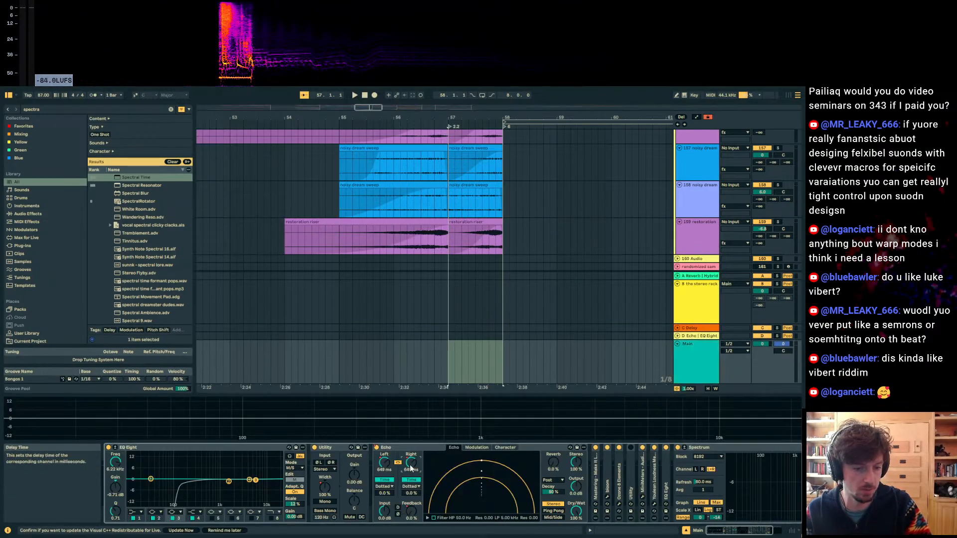
key(a)
key(a)
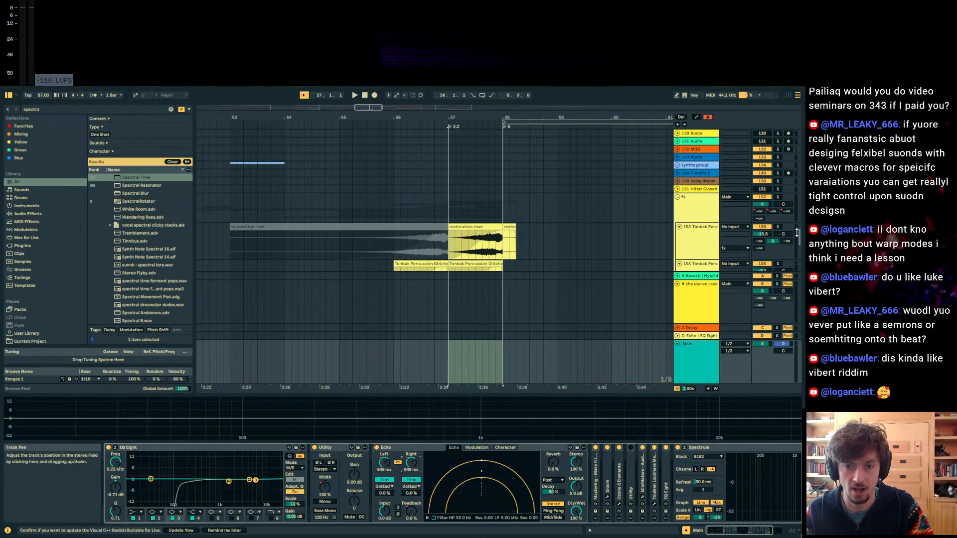
Step: Expand the DRUMS group and unfold the Cymatics hi-hat loop track inside the percussion group
click(797, 264)
drag(800, 277, 765, 90)
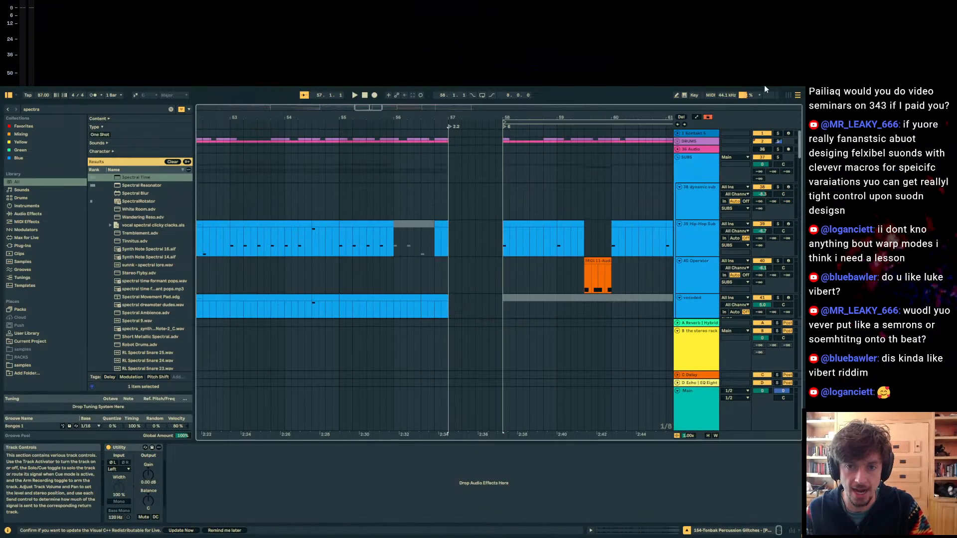
click(678, 142)
scroll(435, 229, down, 5)
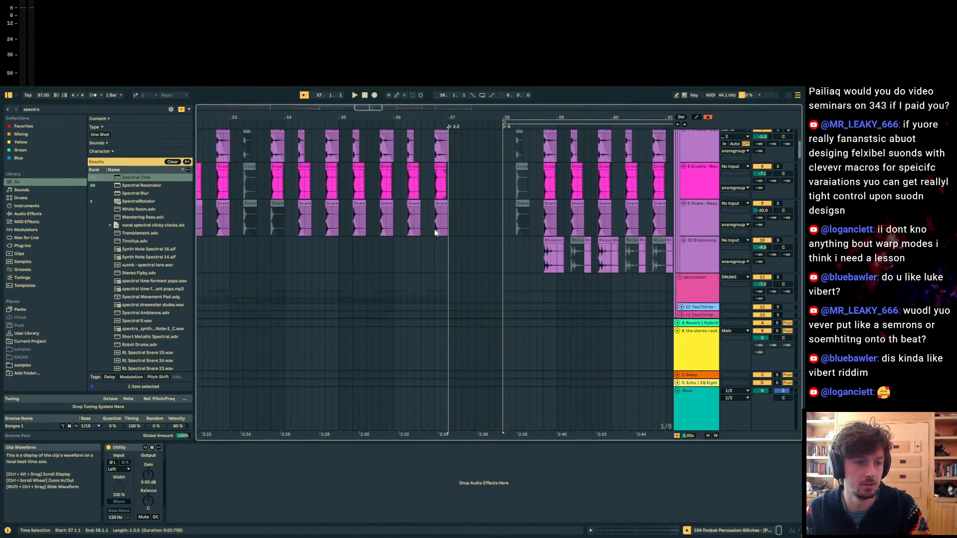
scroll(449, 235, up, 2)
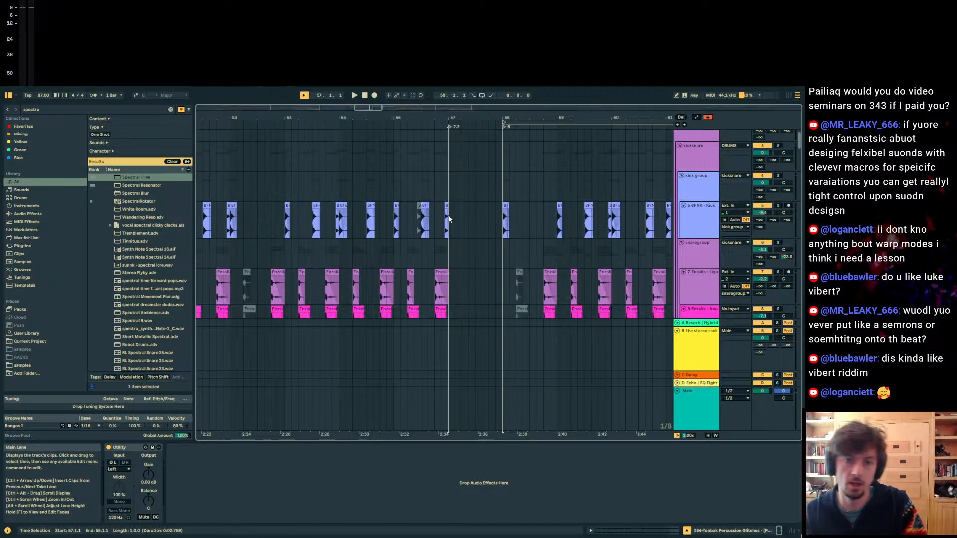
scroll(449, 220, down, 10)
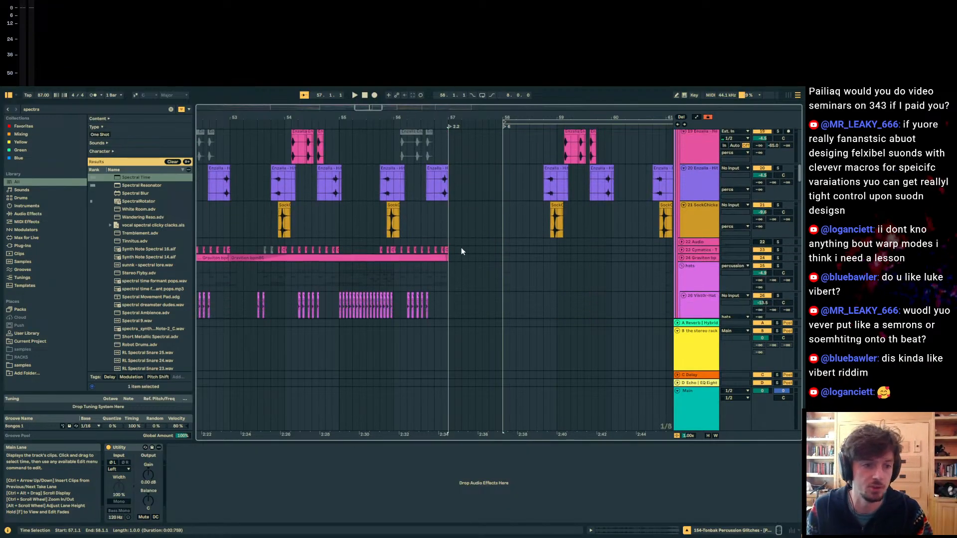
click(682, 250)
Step: Duplicate the Cymatics hi-hat slices ending at bar 57 until they fill the gap up to bar 58, and play the transition
click(402, 253)
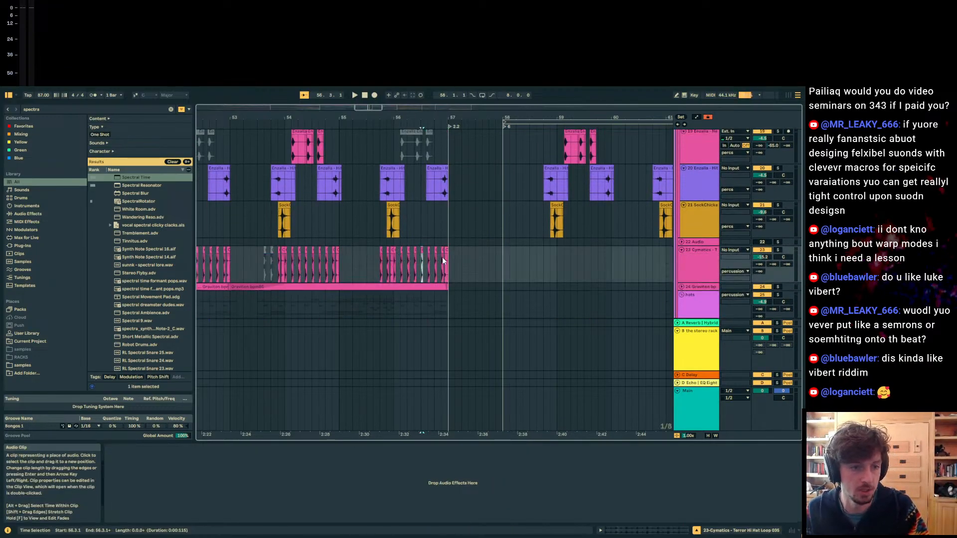
drag(448, 262, 447, 261)
key(ctrl+d)
key(ctrl+d)
key(ctrl+d)
click(447, 261)
key(space)
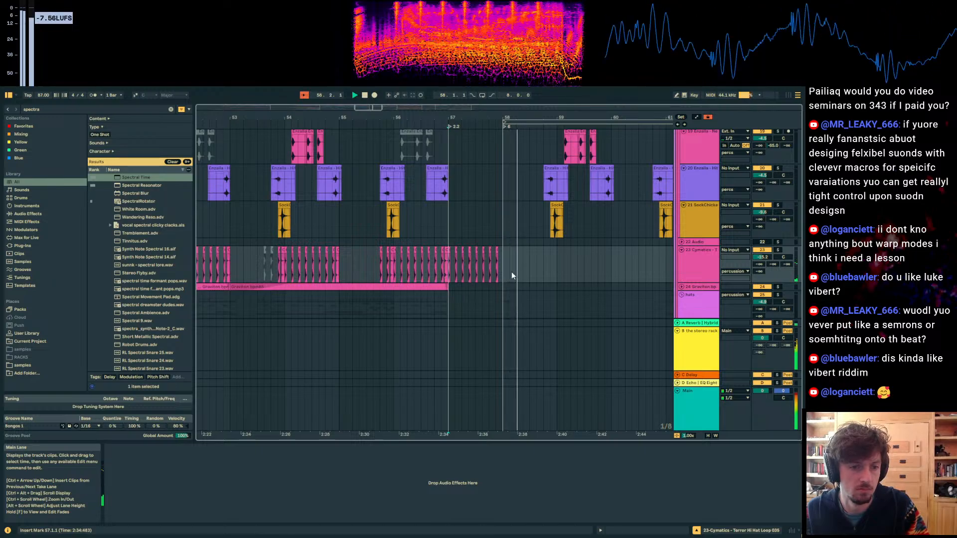
click(371, 264)
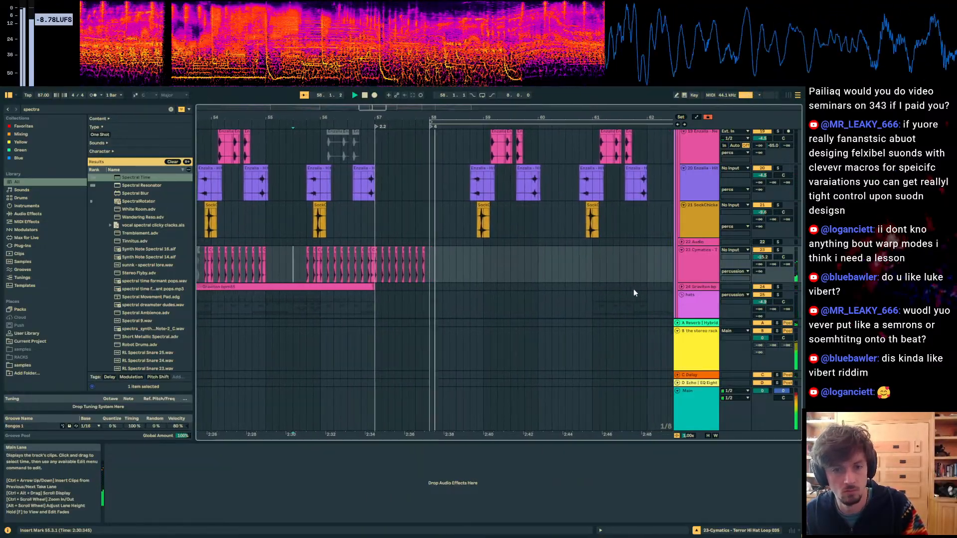
Step: Find Auto Filter in the browser and load it onto the Cymatics hi-hat loop track
click(694, 265)
key(ctrl+f)
text(auto filt)
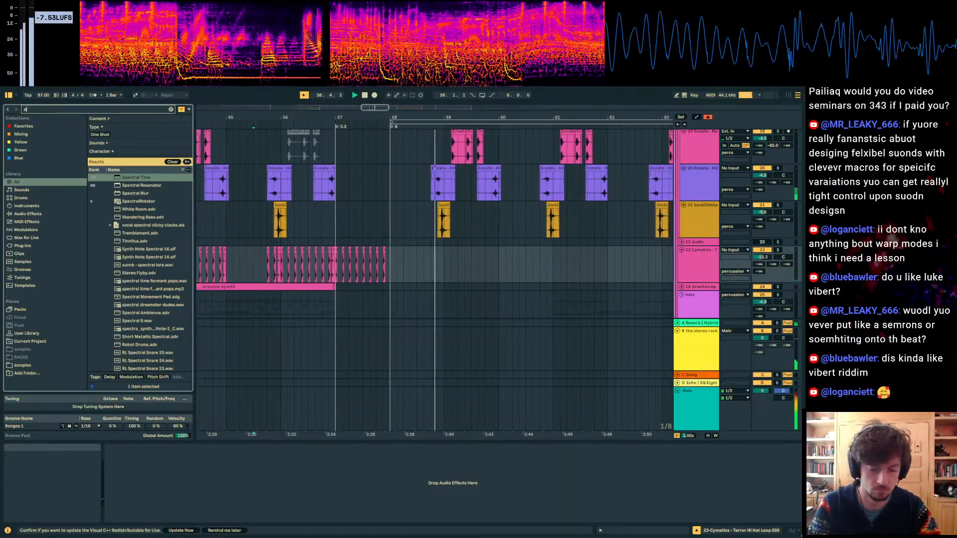
click(120, 177)
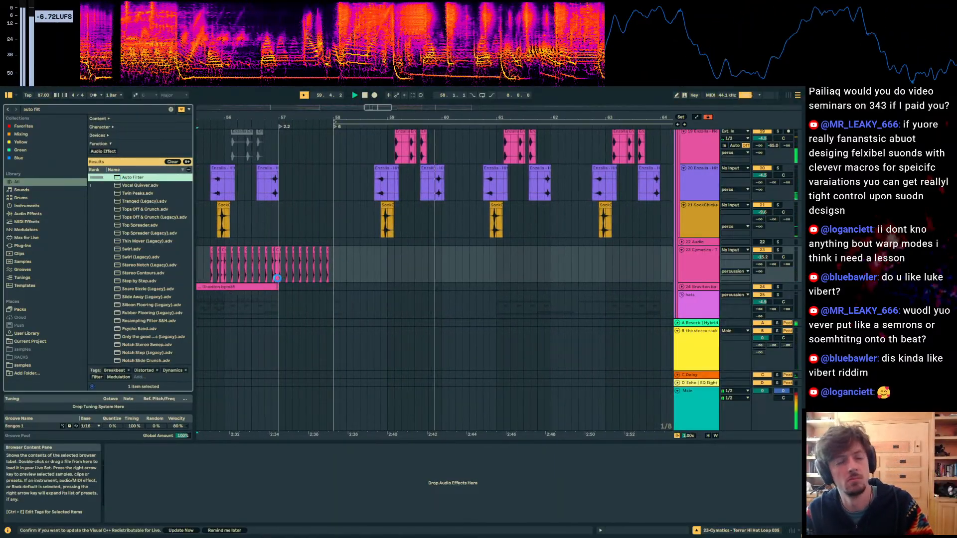
key(Return)
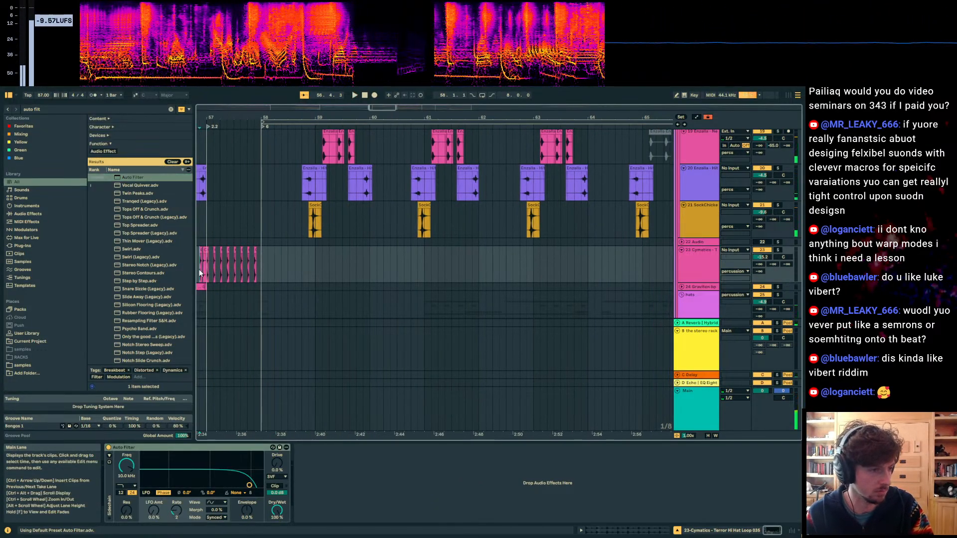
Step: Automate the Auto Filter frequency on the hi-hat track between bars 57 and 58, rising to 20.0 kHz, and play it back
key(a)
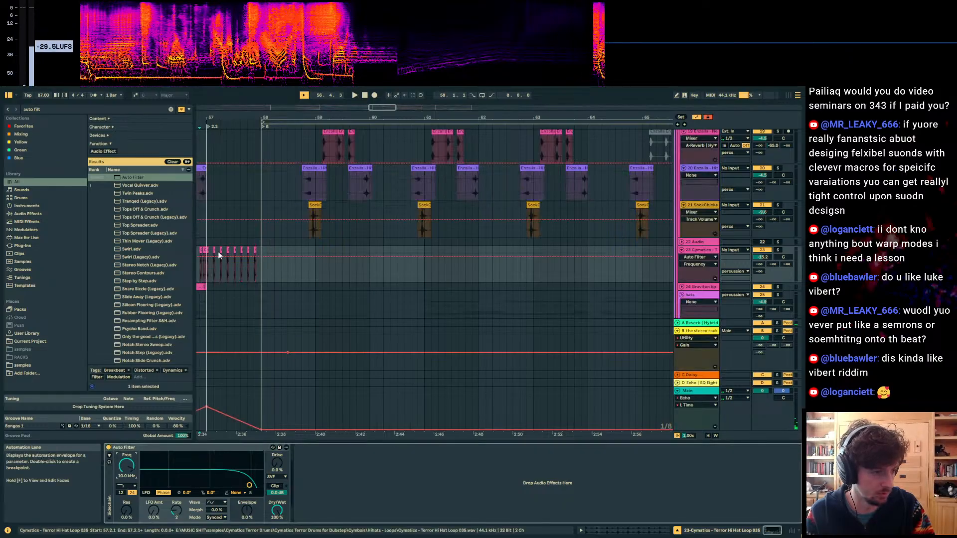
click(213, 257)
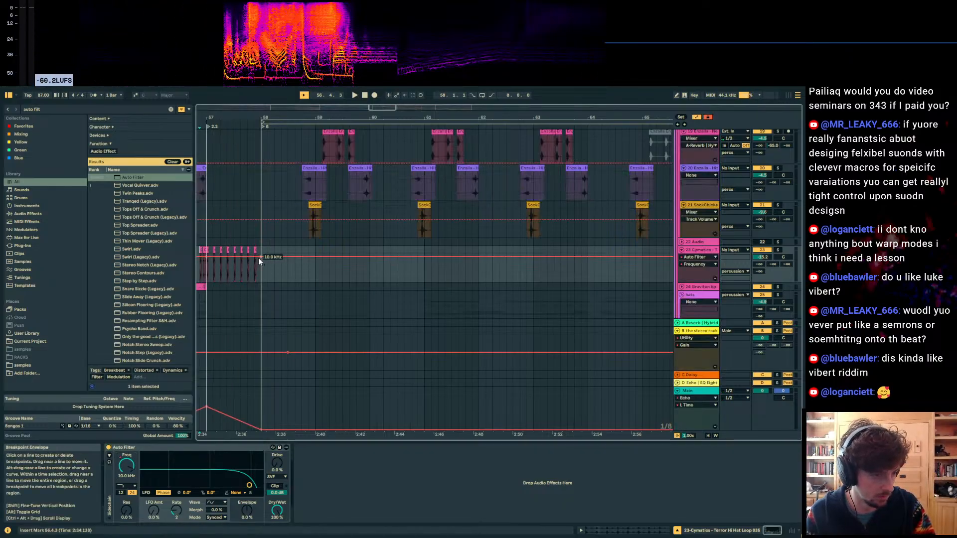
drag(259, 258, 259, 255)
key(space)
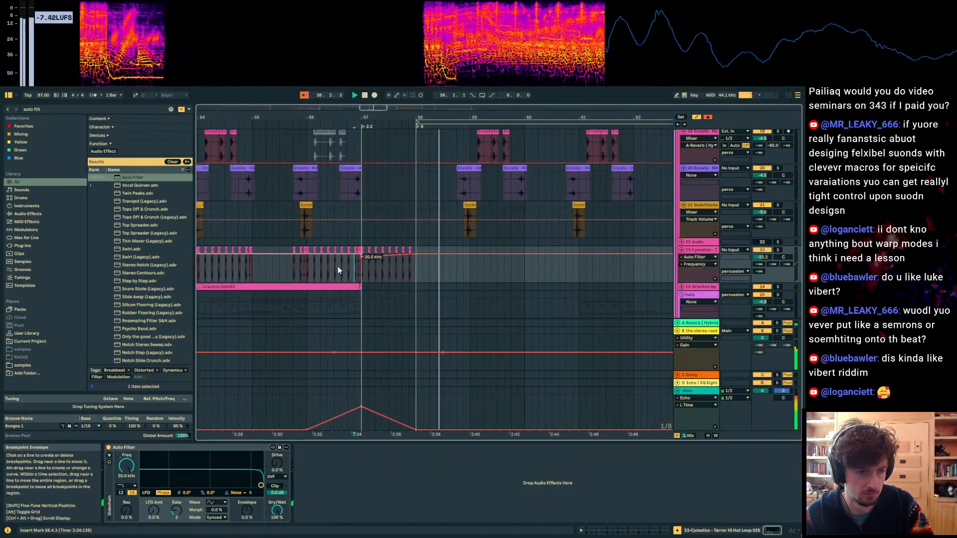
key(a)
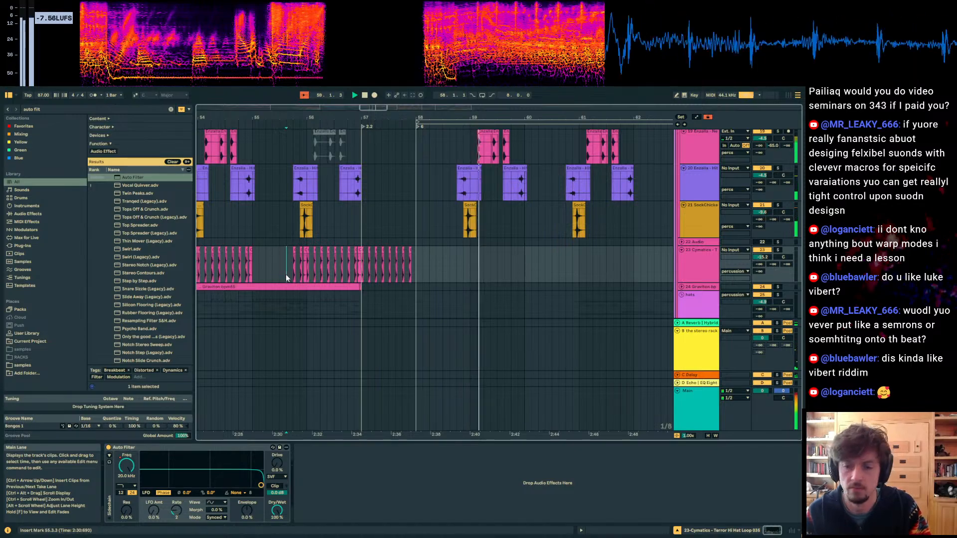
drag(503, 118, 410, 113)
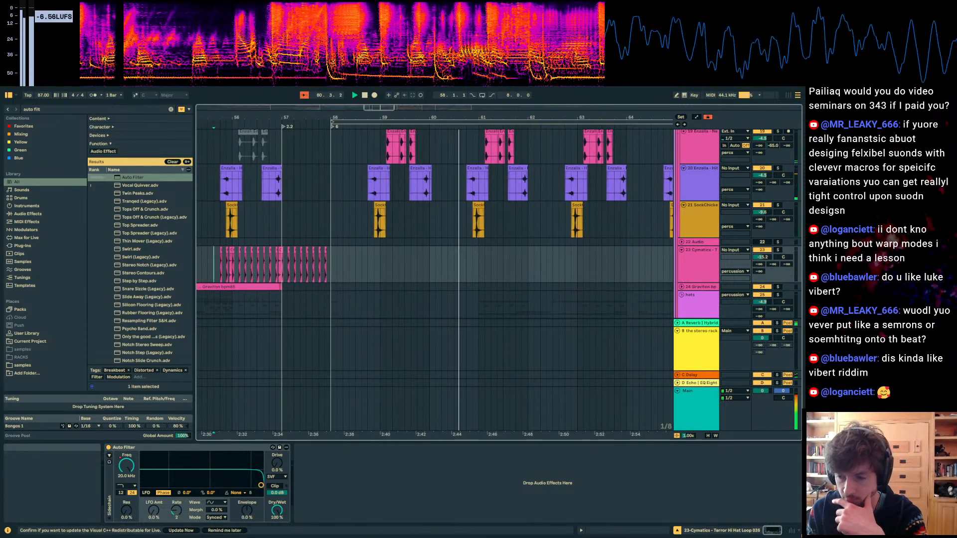
Step: Switch to Obsidian to read the WIP Notes, and return to Ableton Live to look through the tracks around bar 62
key(alt+Tab)
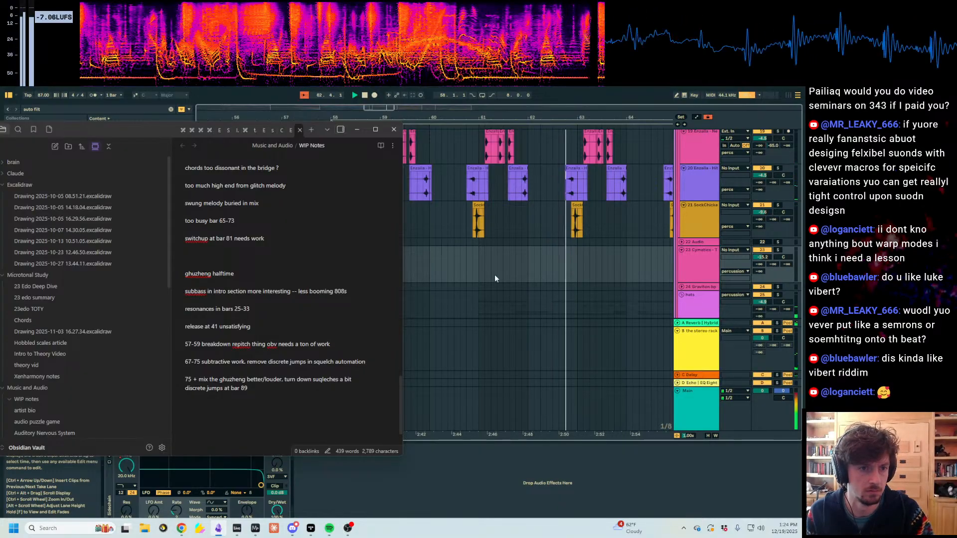
key(alt+Tab)
scroll(545, 291, down, 10)
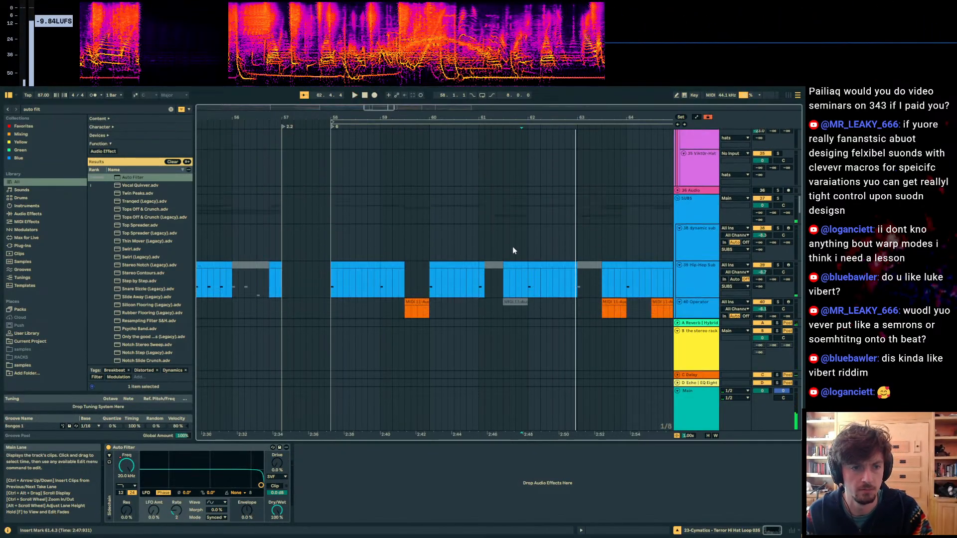
scroll(513, 246, down, 2)
scroll(518, 246, down, 5)
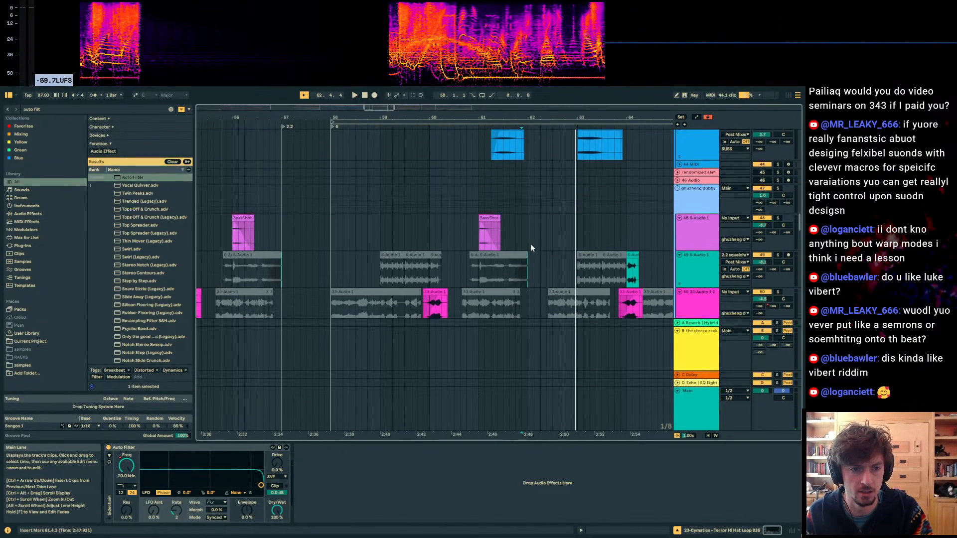
scroll(530, 244, down, 8)
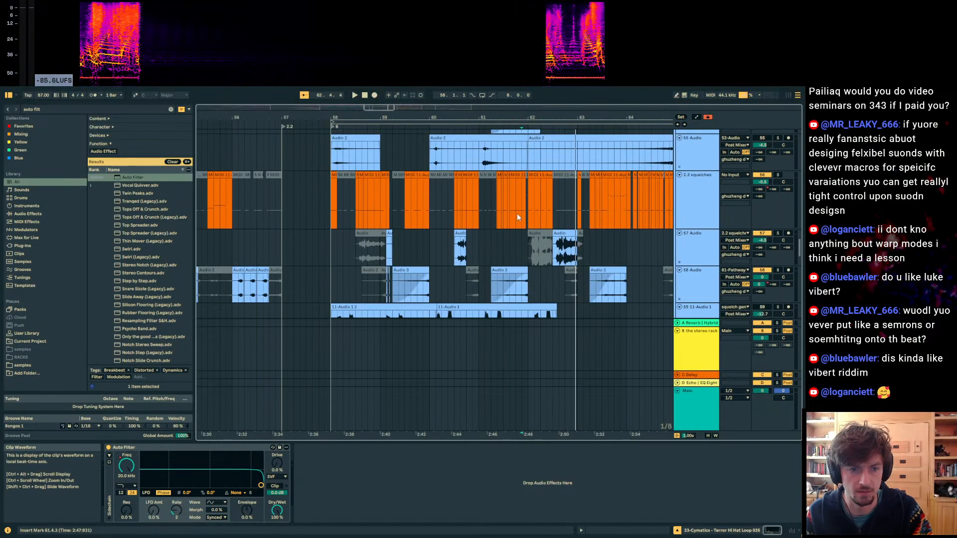
Step: Solo the 2.2 squelches track and set its Input macro automation at bar 62 to about 38%
click(569, 206)
key(space)
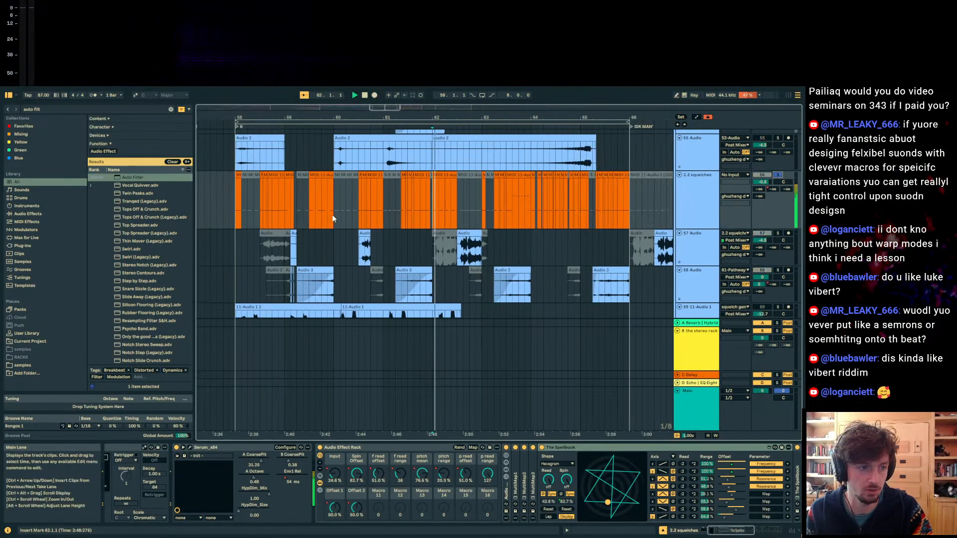
click(335, 473)
key(a)
click(412, 222)
drag(412, 227, 411, 222)
key(space)
key(space)
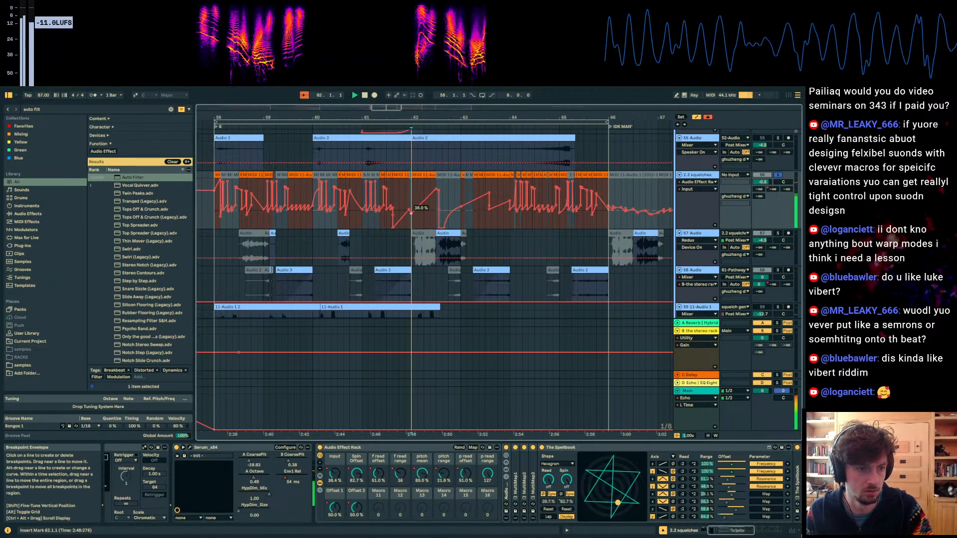
Step: Lower the squelches rack's pitch mean macro automation at bar 62 to about 57% and audition it
key(space)
click(427, 478)
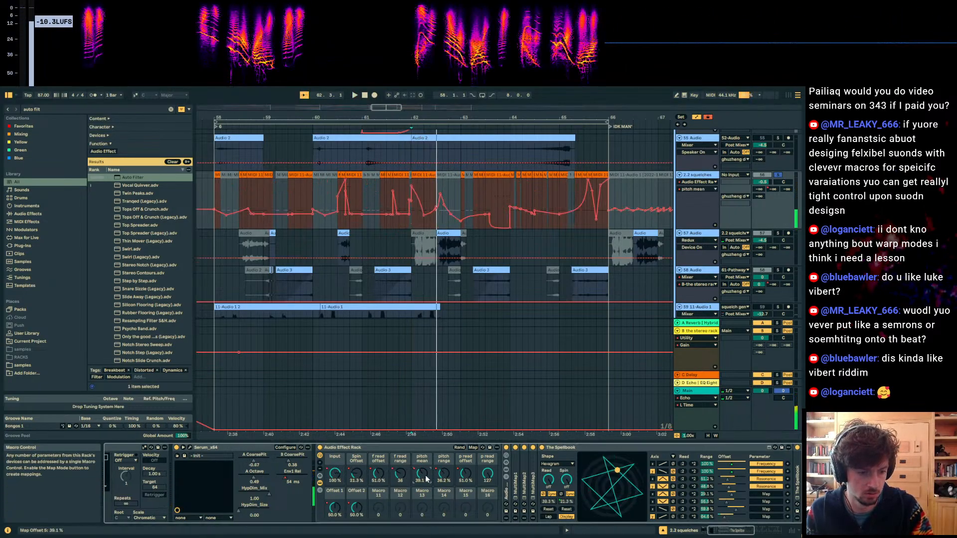
drag(410, 187, 410, 199)
key(space)
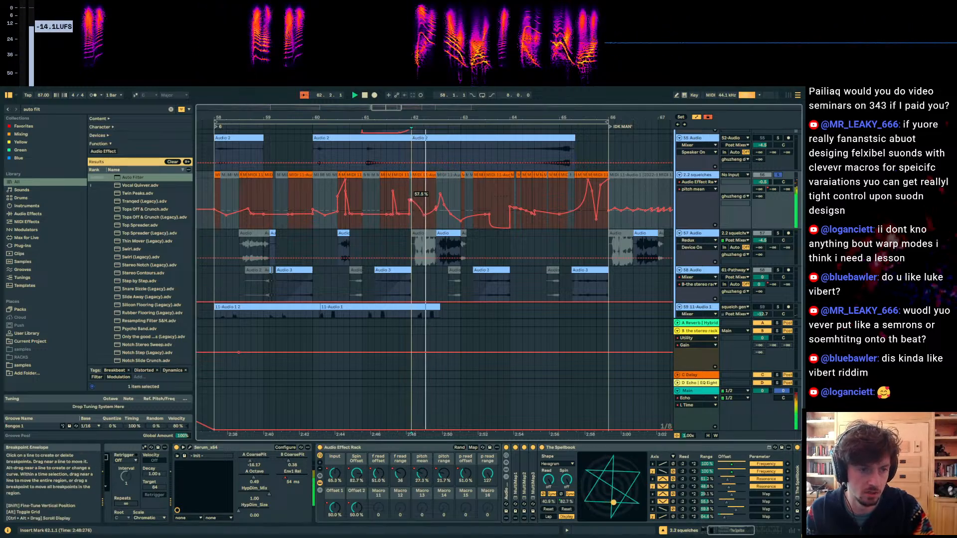
key(a)
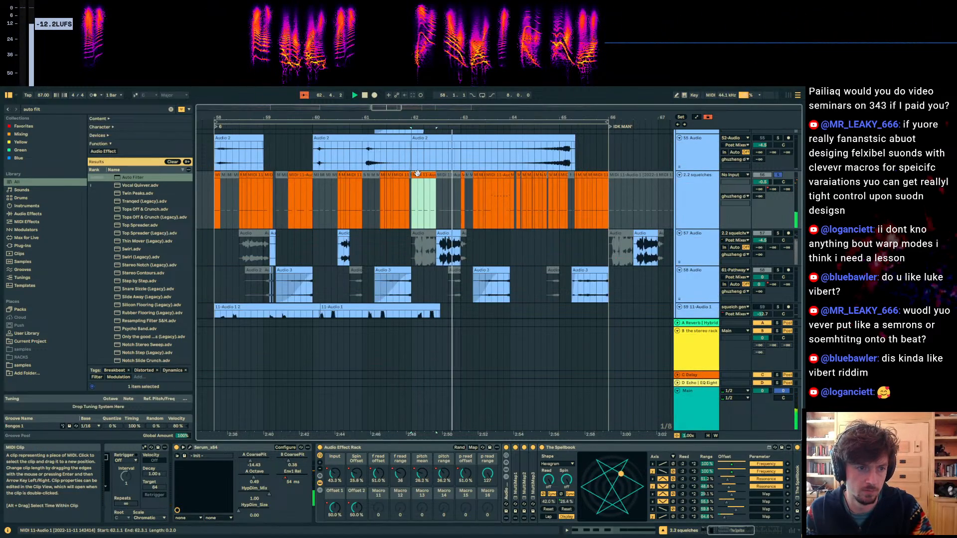
Step: Shorten all D3 notes in the squelches MIDI clip at bar 62, paste a copy of them from 1.2.4, and play the clip
click(606, 530)
click(354, 481)
drag(354, 435, 353, 256)
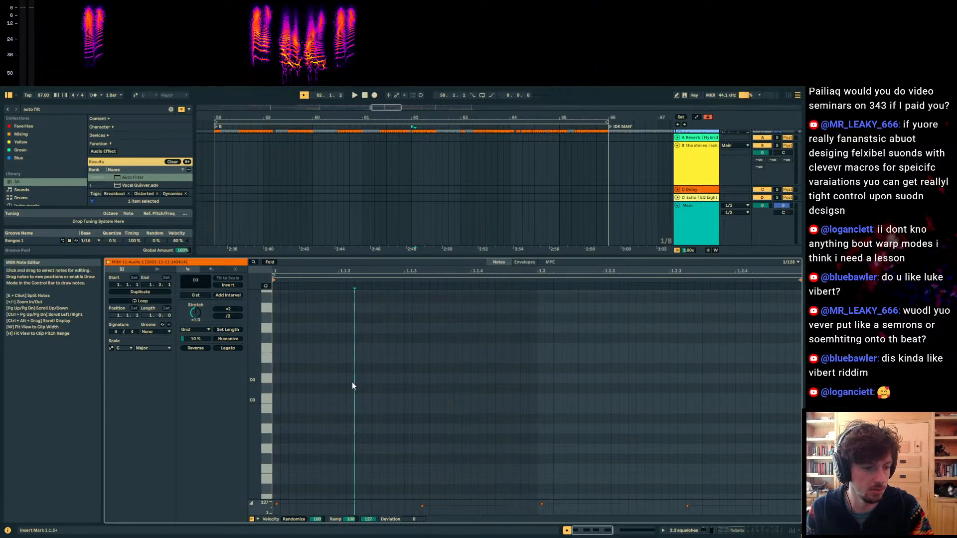
scroll(353, 384, up, 10)
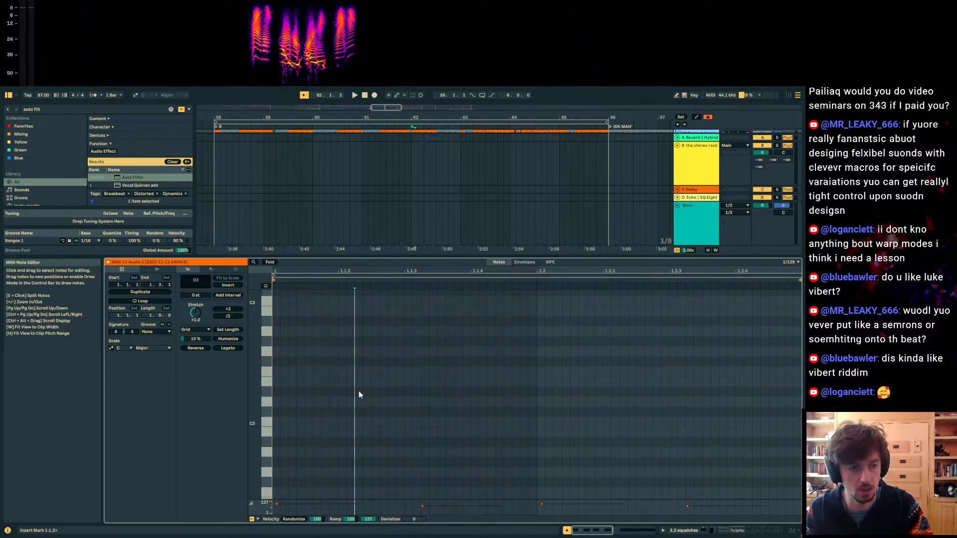
key(ctrl+a)
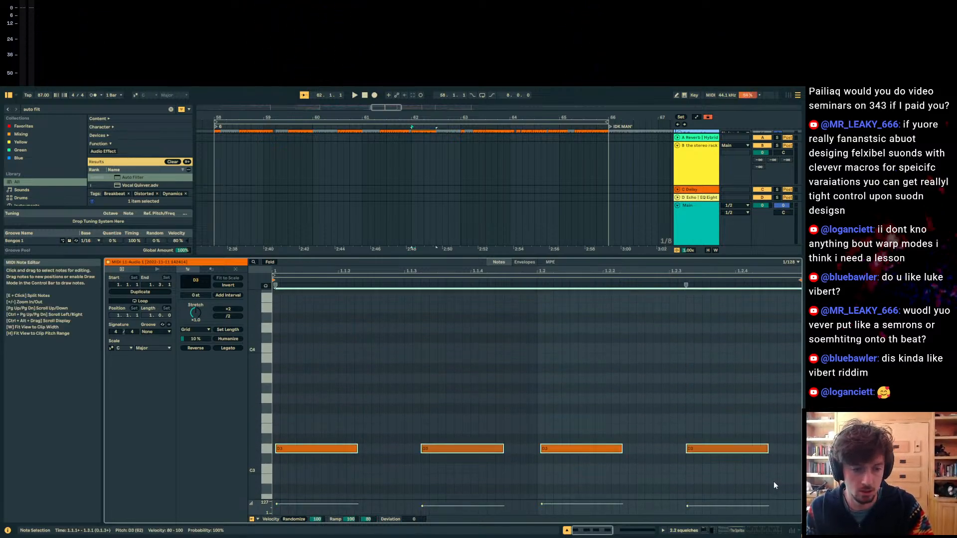
drag(767, 455, 703, 452)
key(ctrl+v)
key(space)
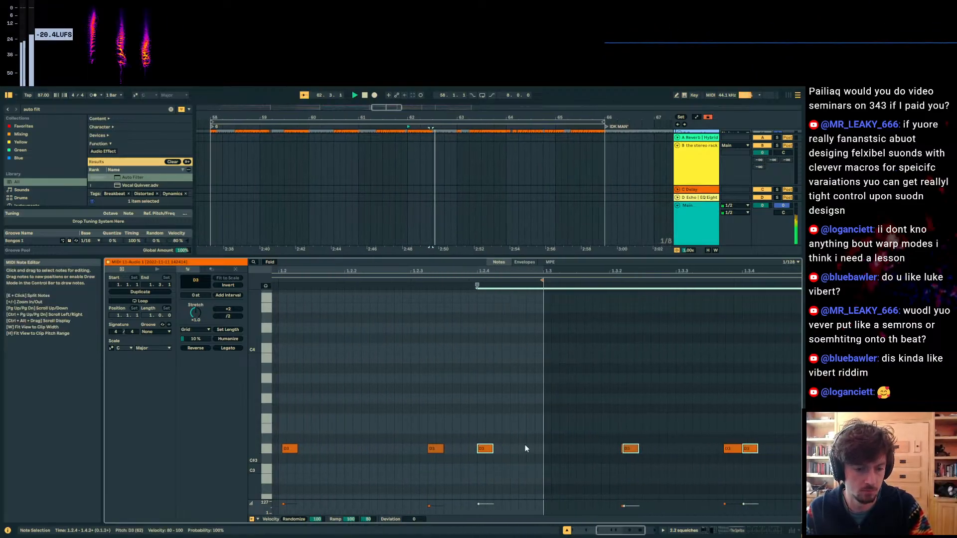
Step: Shift the four pasted D3 notes earlier so they alternate with the original short notes before 1.3, then return to the device view
drag(366, 270, 477, 251)
key(Down)
key(Left)
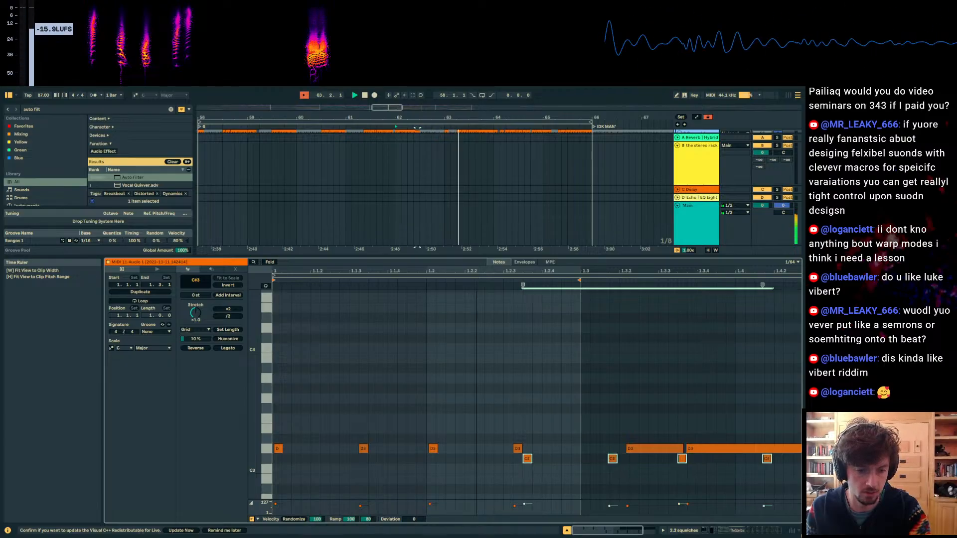
key(Left)
key(Left)
key(Left)
key(Left)
key(Left)
key(Left)
key(Left)
key(Left)
key(Left)
key(Left)
key(Left)
key(Left)
key(Left)
key(Left)
key(Left)
key(Left)
key(Left)
key(Left)
key(Left)
key(Left)
key(Up)
key(Right)
key(Up)
key(Down)
key(Down)
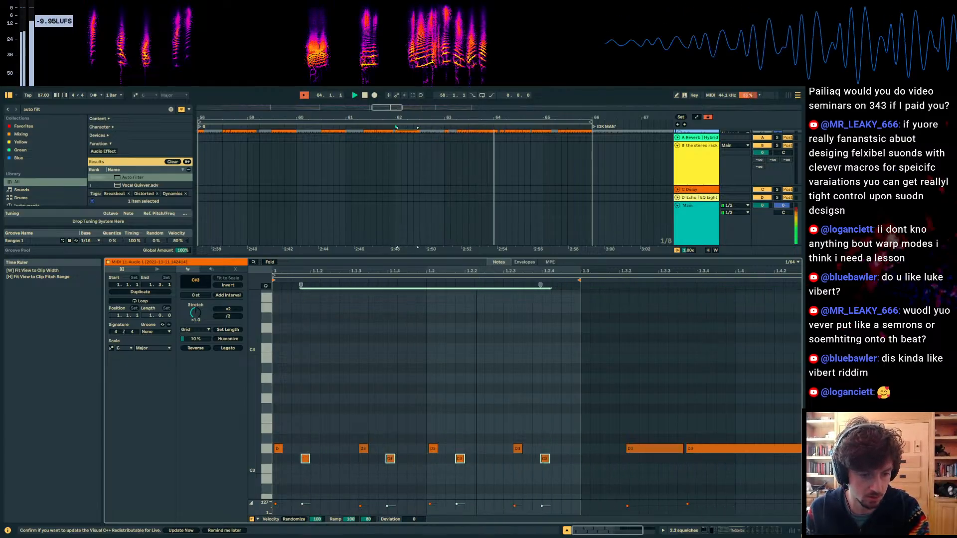
key(Up)
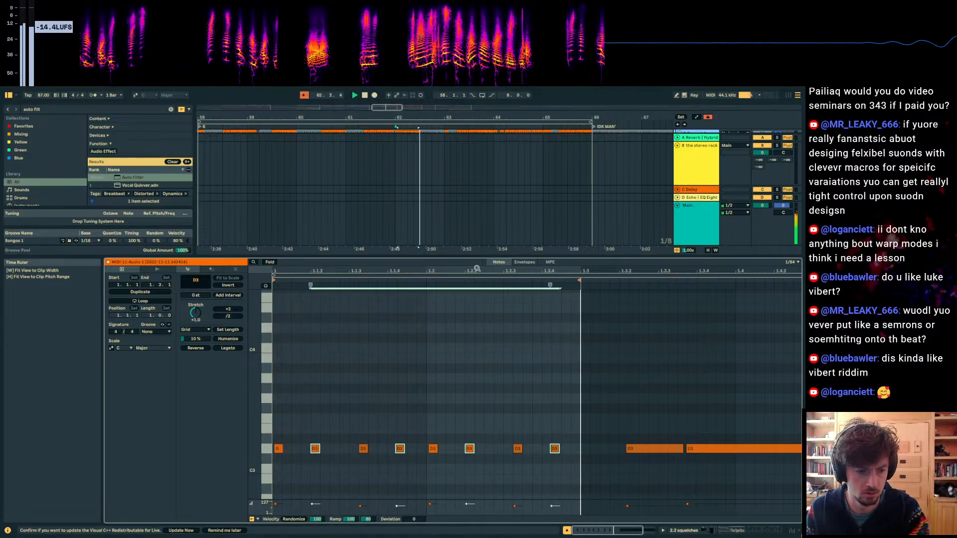
key(shift+Tab)
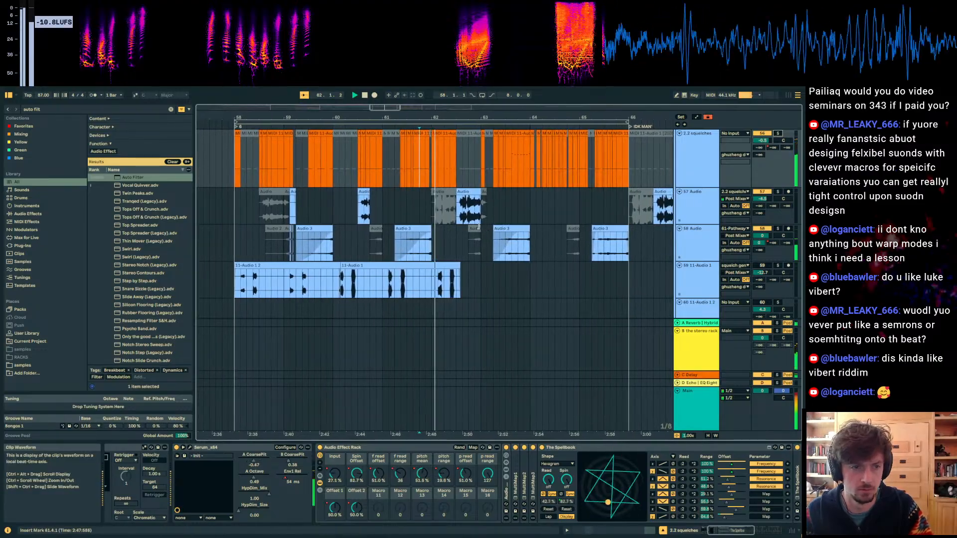
Step: Fold the Audio Effect Rack on 2.2 squelches and activate that track's MIDI clip at 62.3
scroll(442, 201, up, 2)
click(426, 192)
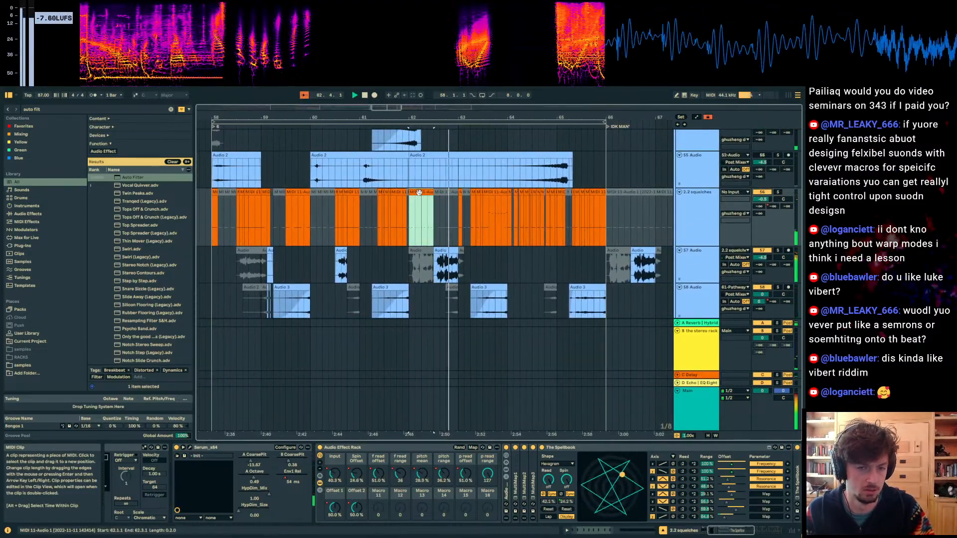
click(364, 448)
double_click(363, 448)
click(444, 193)
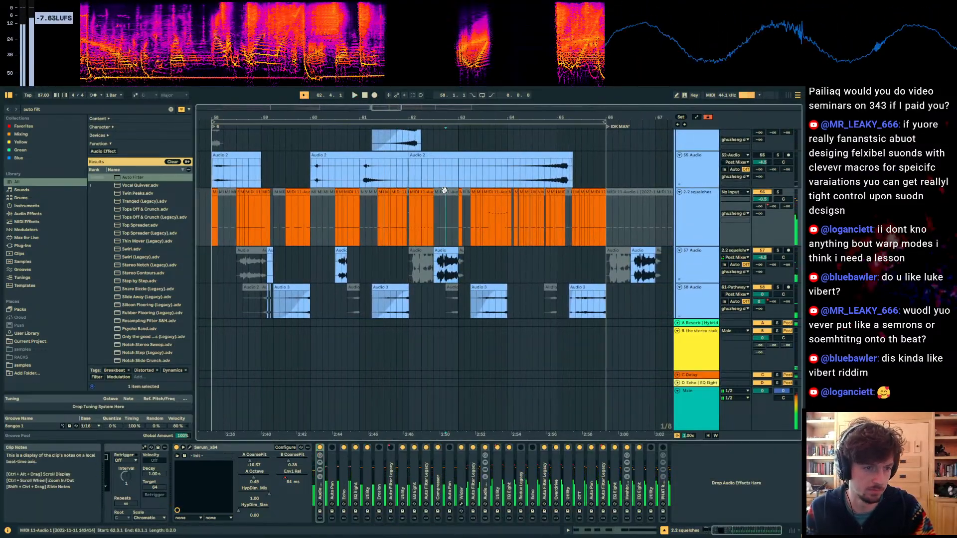
key(space)
Step: Deactivate the 57 Audio clip at 62.3, audition the passage without it, and reactivate the clip
click(444, 249)
key(space)
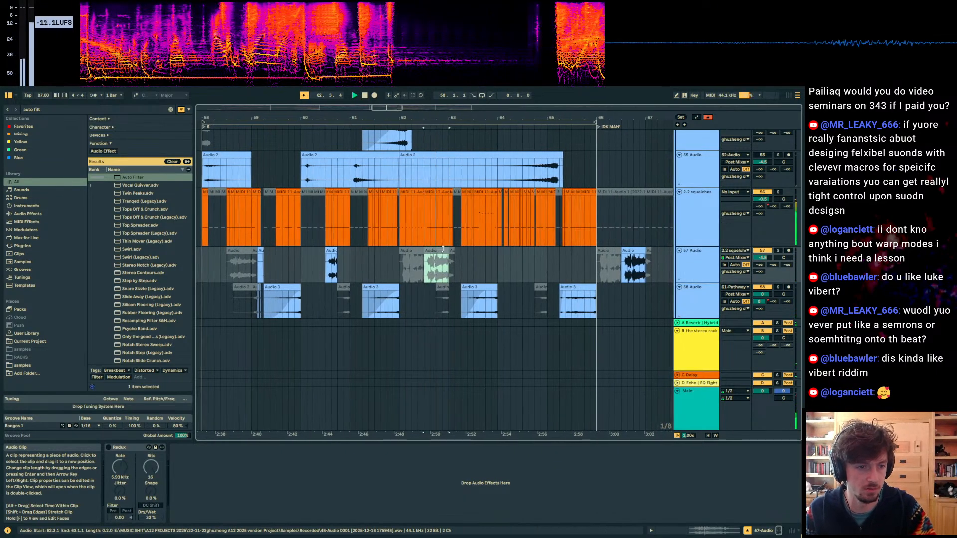
click(225, 231)
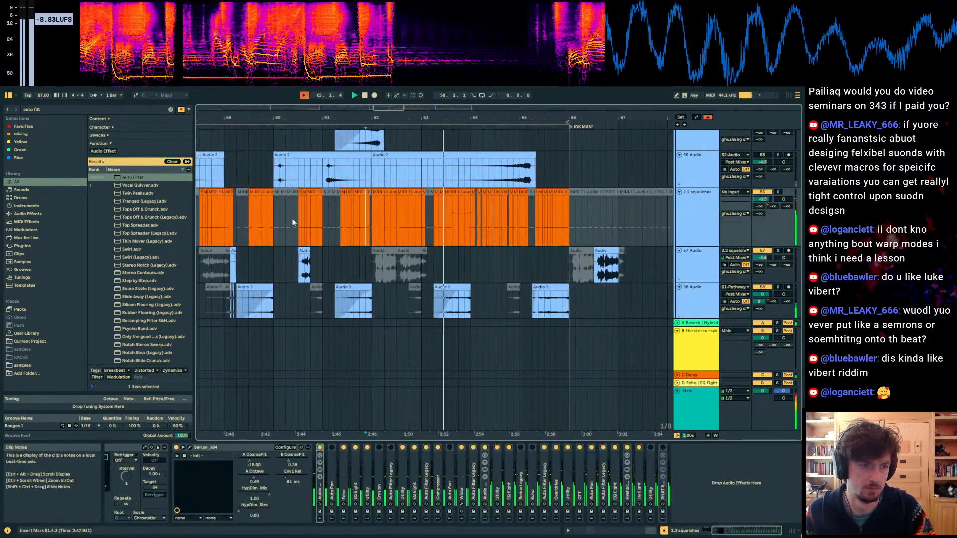
key(space)
key(space)
click(607, 249)
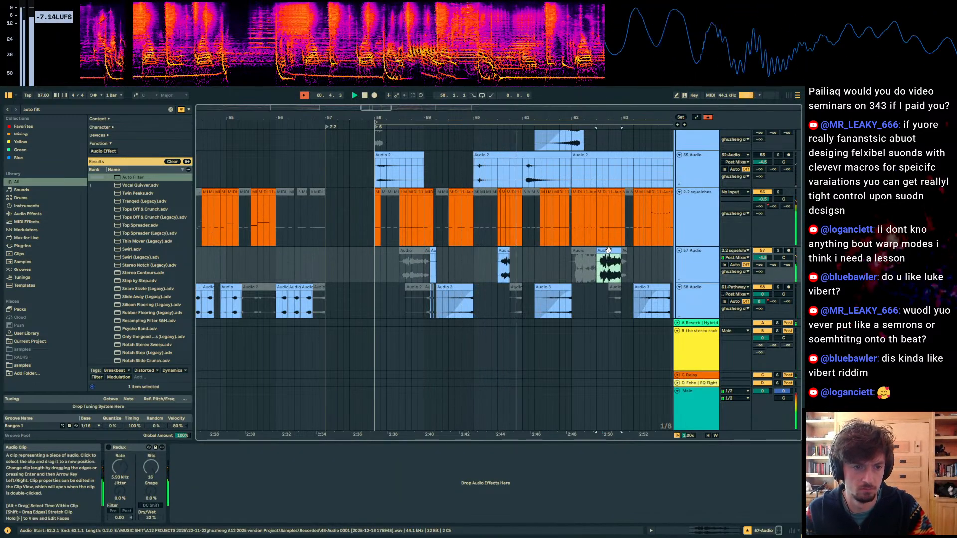
click(511, 243)
Step: Try trimming the start of the 57 Audio clip to 62.4.1, then undo the trim
drag(598, 253, 610, 253)
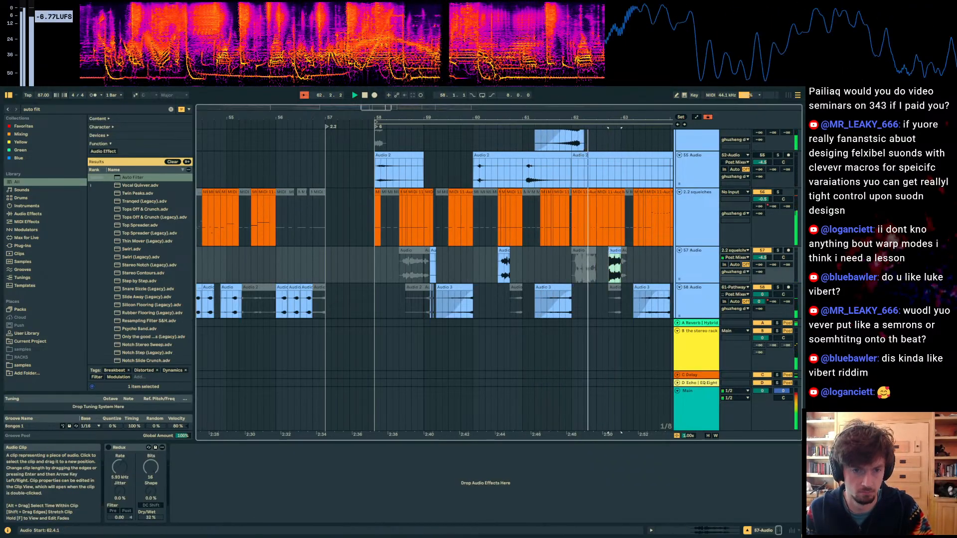
click(567, 214)
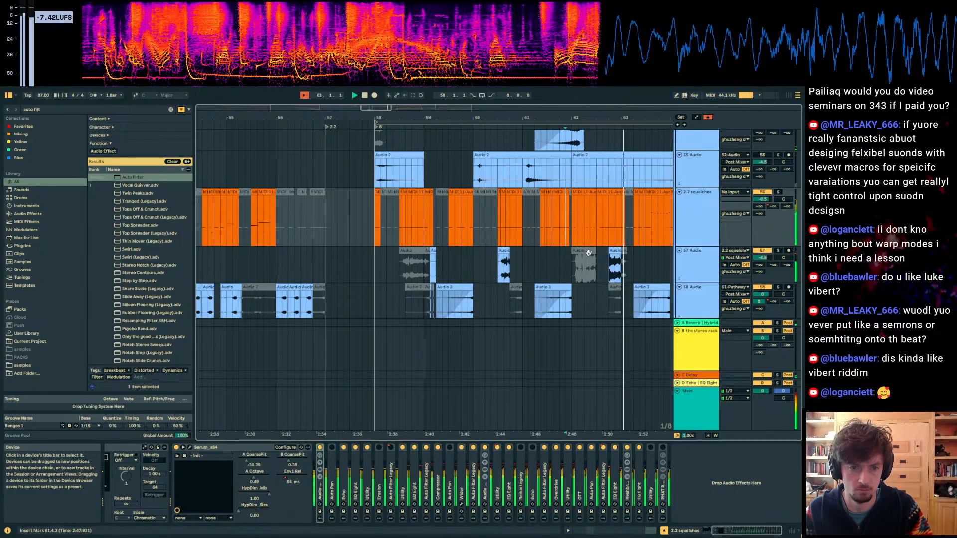
key(ctrl+z)
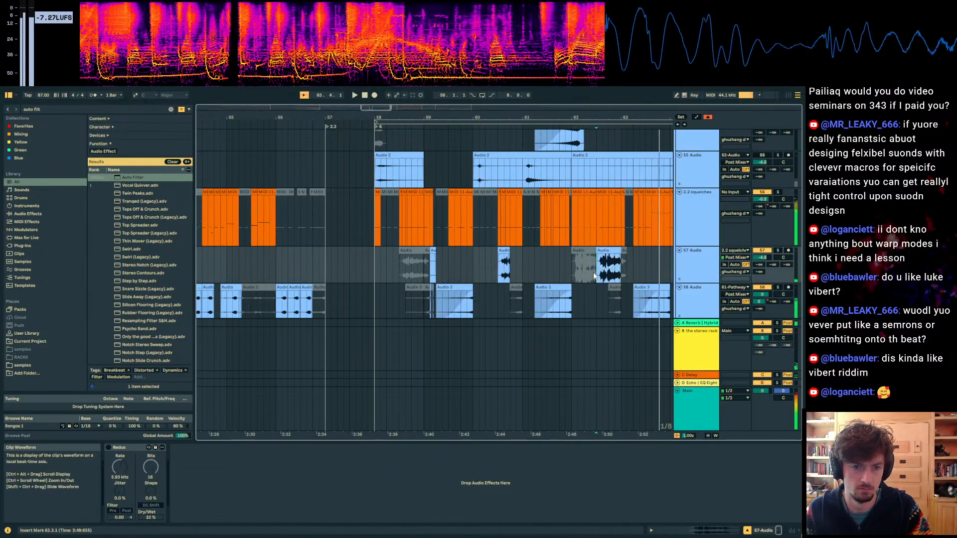
Step: Split the 57 Audio clip at 62.4, deactivate the part after the split, and audition bar 62
key(space)
key(space)
click(429, 272)
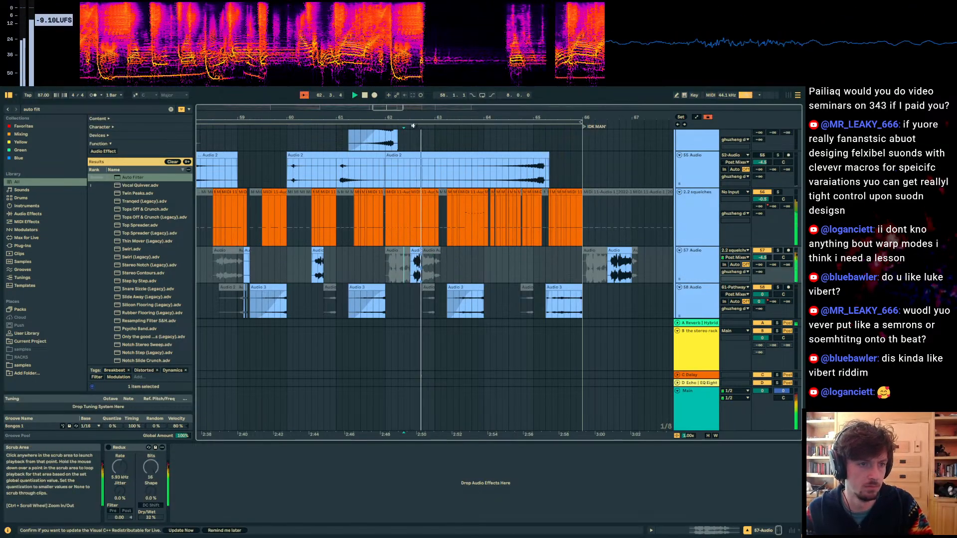
ctrl+scroll(413, 126, up, 5)
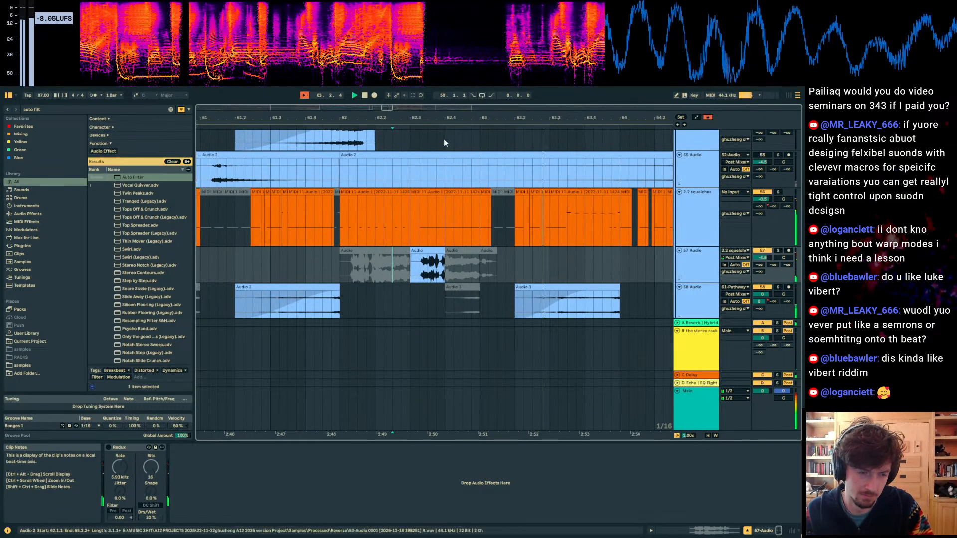
ctrl+scroll(444, 144, down, 4)
Step: Inspect the Utility, PHAT RACK and Audio Effect Rack on 2.2 squelches, and review the Input macro automation across bar 62 during playback
click(387, 226)
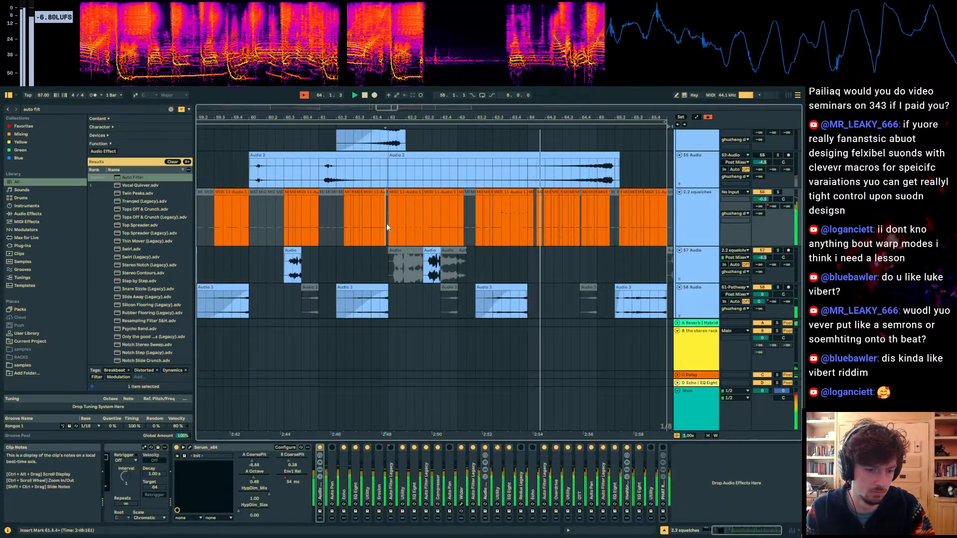
double_click(649, 479)
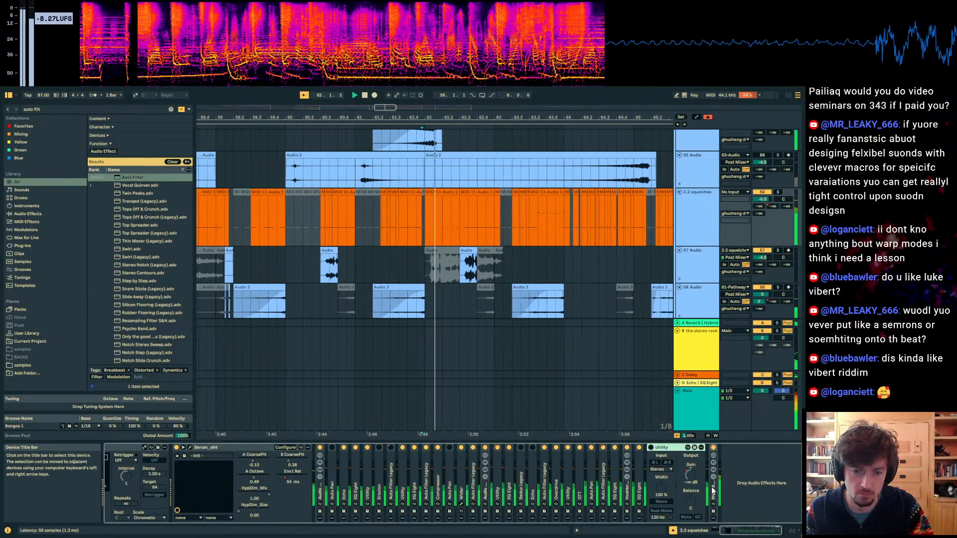
double_click(713, 450)
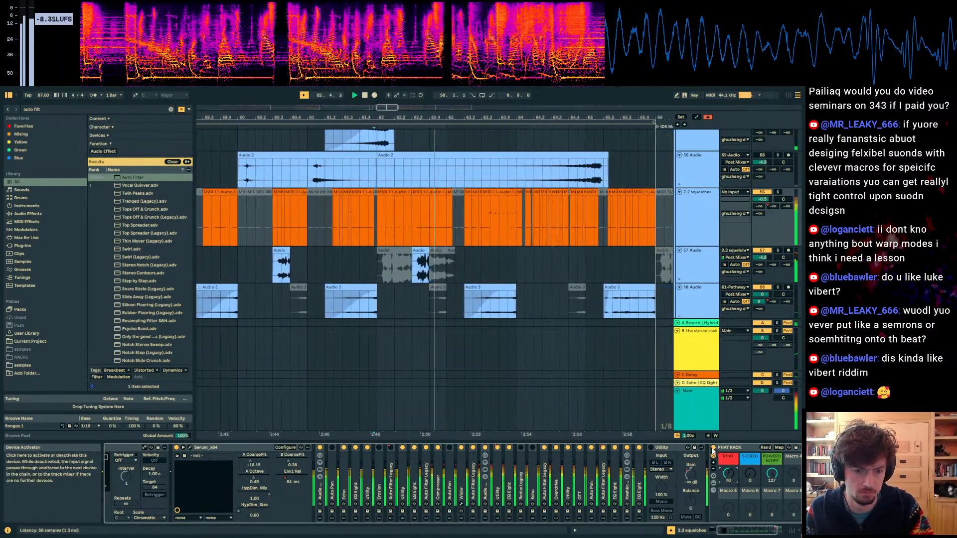
key(a)
key(a)
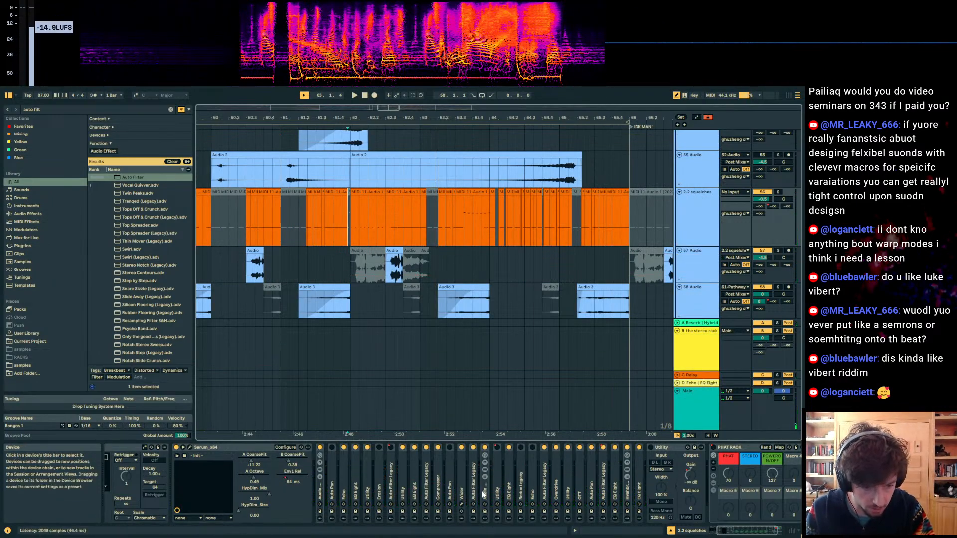
double_click(322, 495)
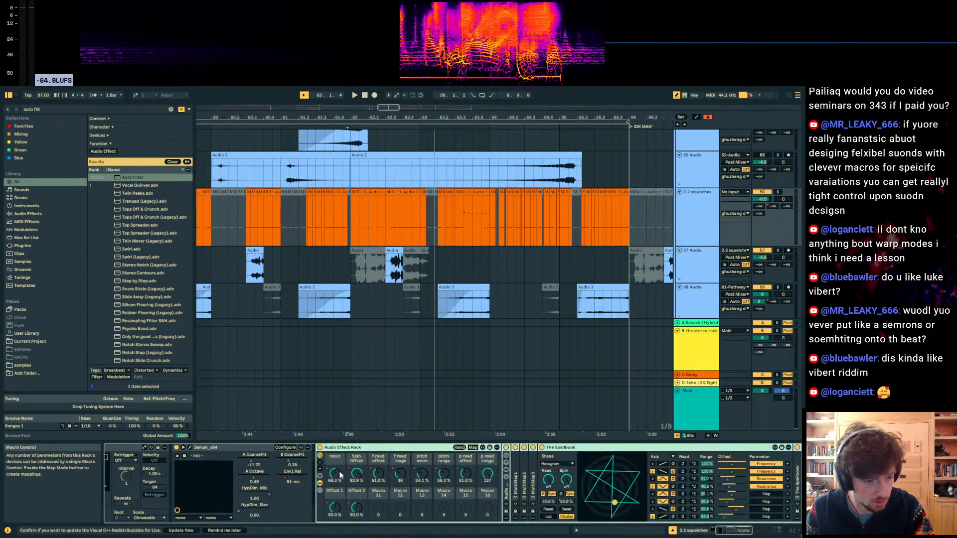
key(a)
drag(353, 239, 430, 235)
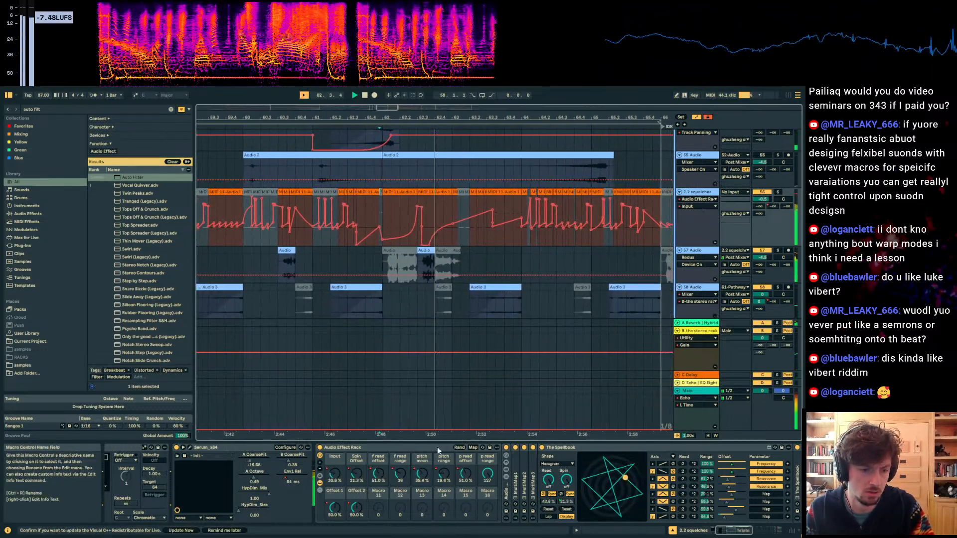
key(a)
Step: Listen through the squelch section past bar 64 and into the IDK MAN section at bar 66
scroll(561, 260, down, 3)
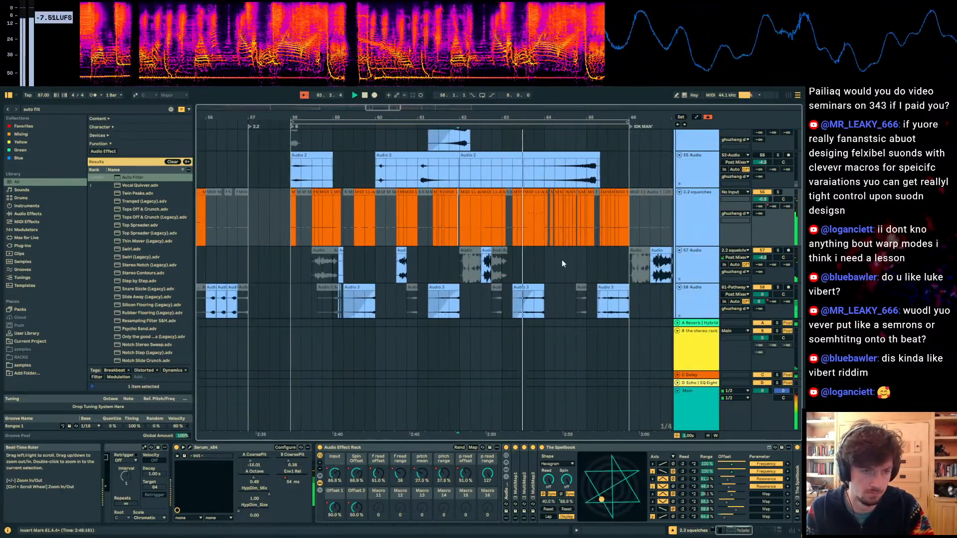
scroll(562, 260, down, 3)
scroll(561, 259, up, 4)
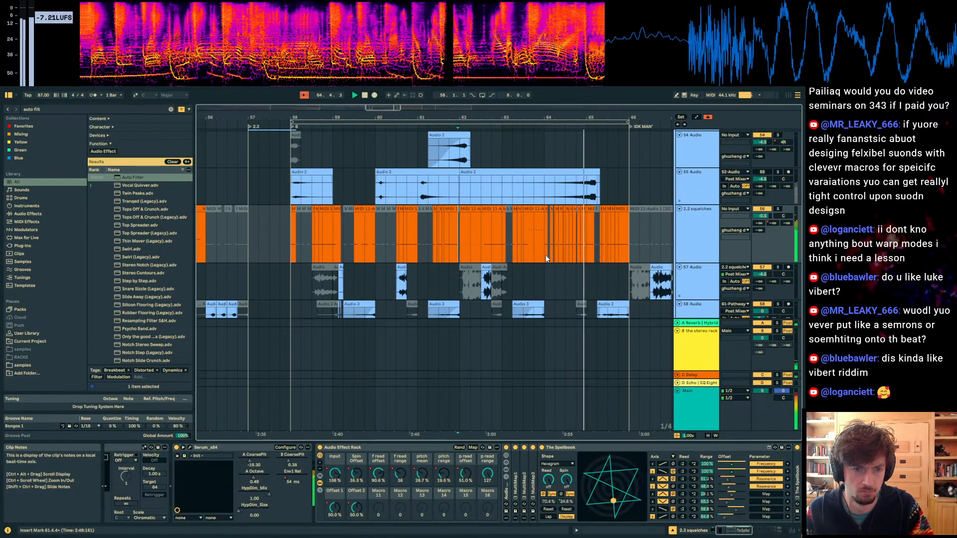
drag(558, 118, 560, 169)
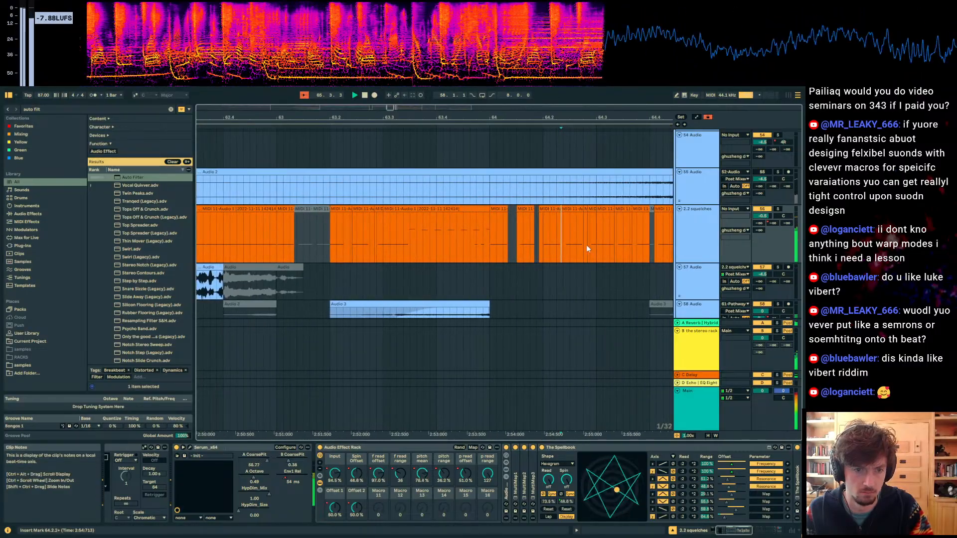
drag(592, 119, 398, 62)
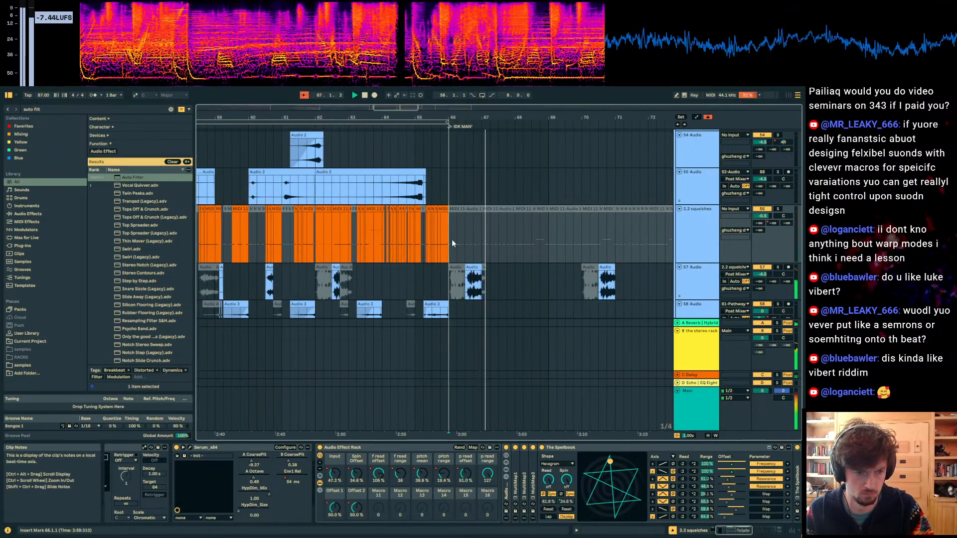
Step: Look through the tracks playing from bar 66 onward, from the lower audio tracks up to the SUBS group
scroll(499, 231, down, 3)
scroll(500, 231, down, 2)
scroll(498, 232, up, 6)
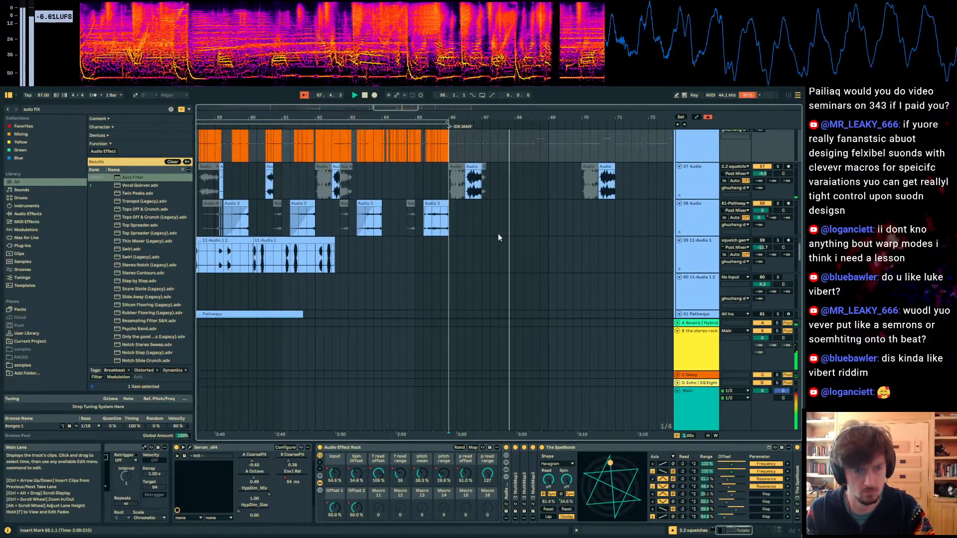
scroll(495, 243, down, 3)
scroll(605, 258, down, 10)
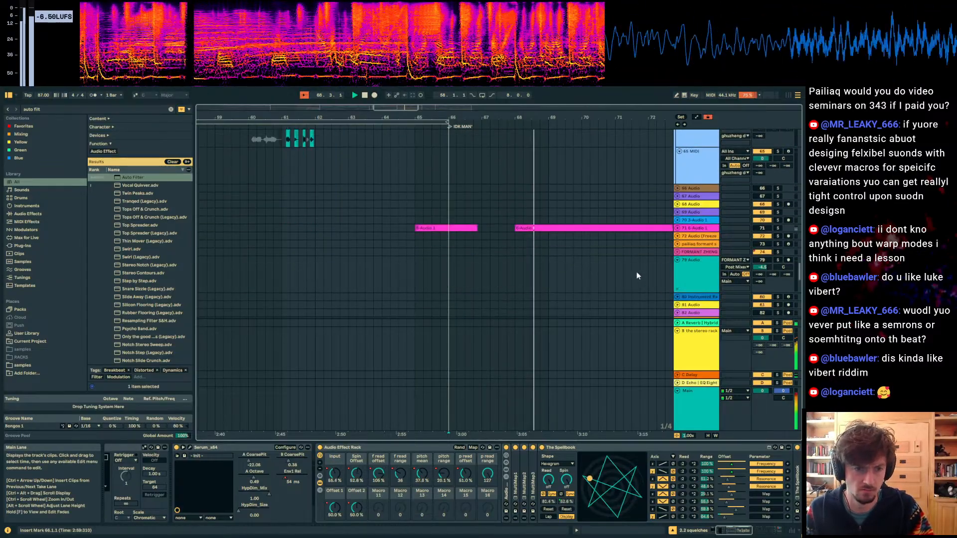
scroll(623, 266, up, 10)
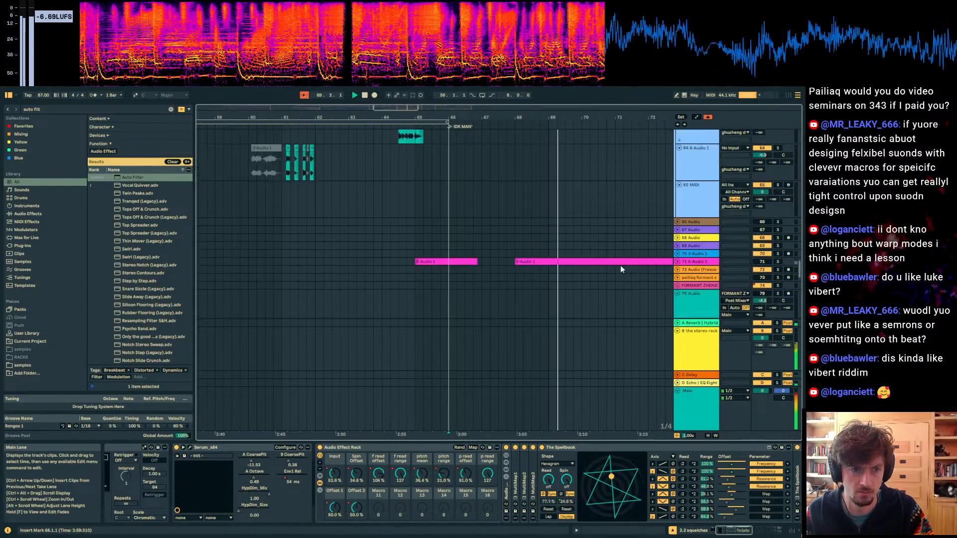
scroll(618, 265, up, 8)
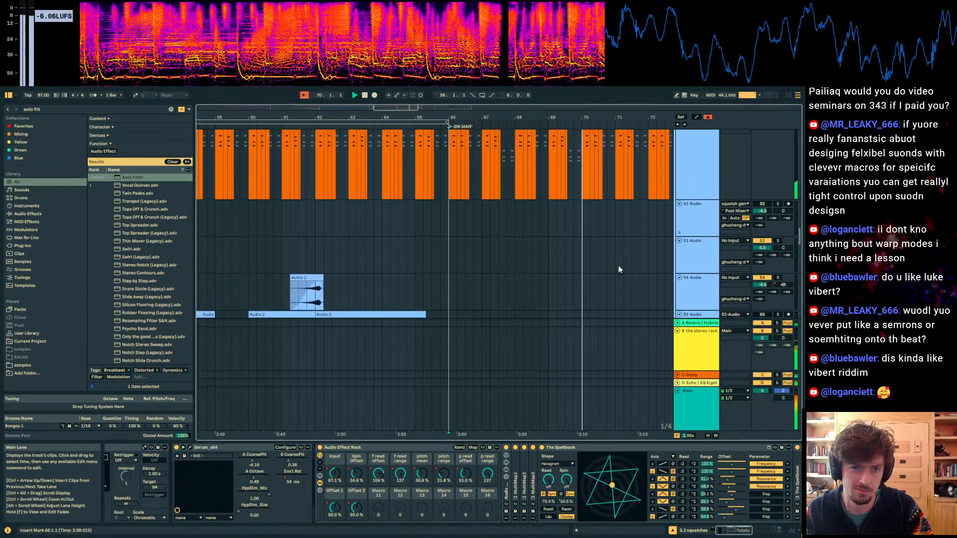
scroll(662, 268, up, 8)
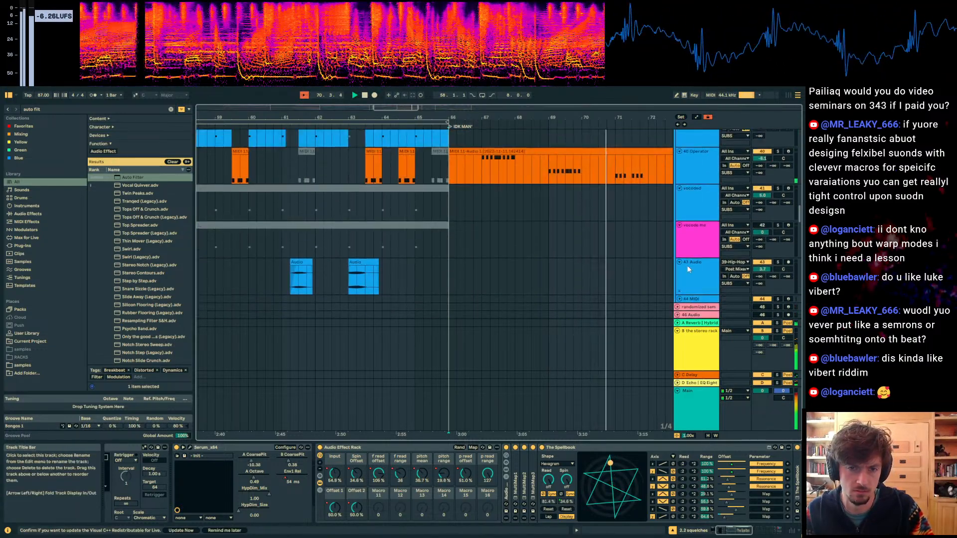
scroll(663, 230, up, 5)
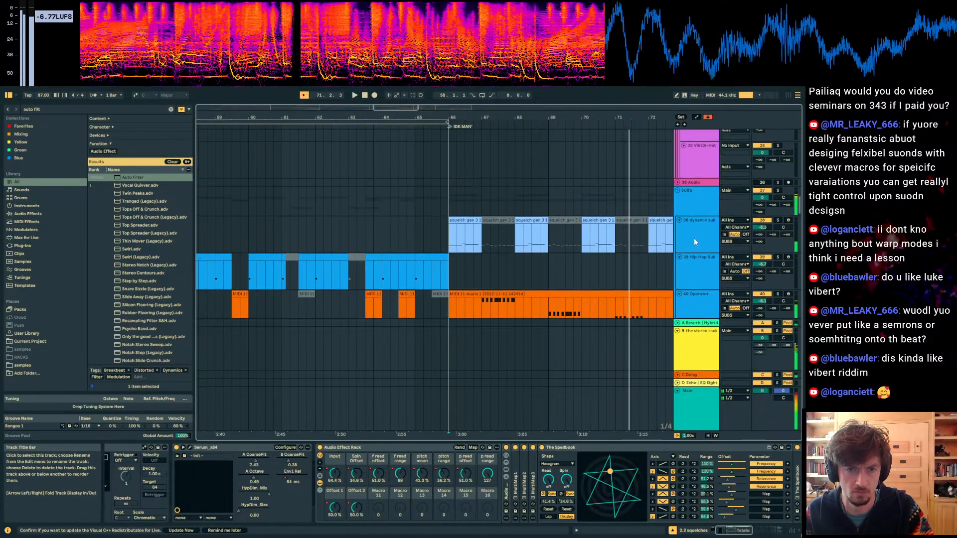
Step: Fold the SUBS group and select the ghuzheng dubby chord section group
click(697, 204)
click(677, 190)
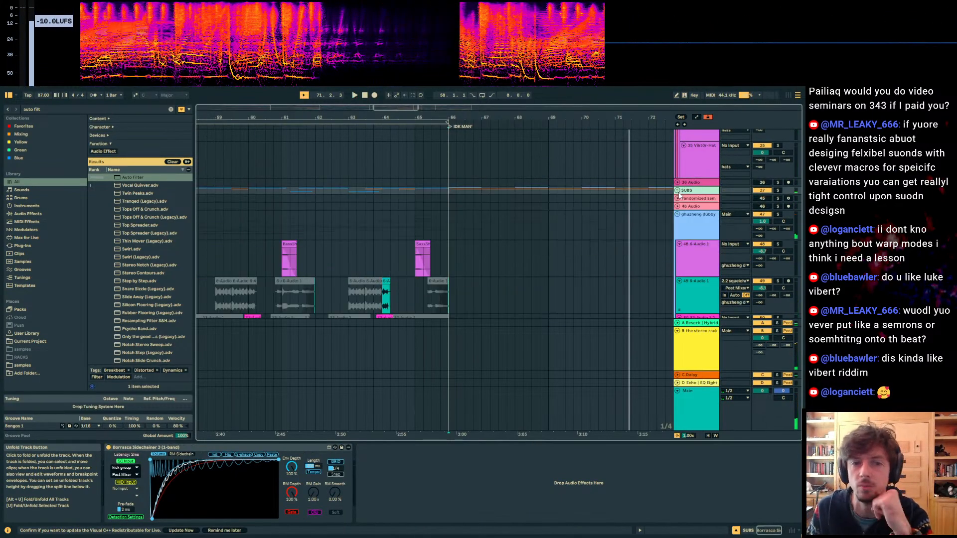
scroll(690, 220, down, 2)
click(688, 177)
Step: Unfold the instruemnts group and look through its tracks from bar 66 onward
scroll(683, 209, down, 15)
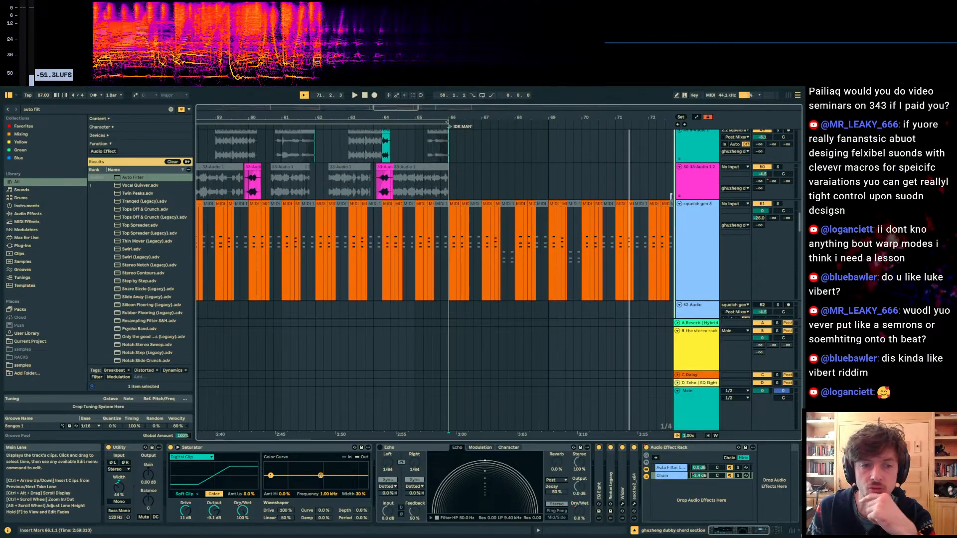
scroll(688, 247, down, 4)
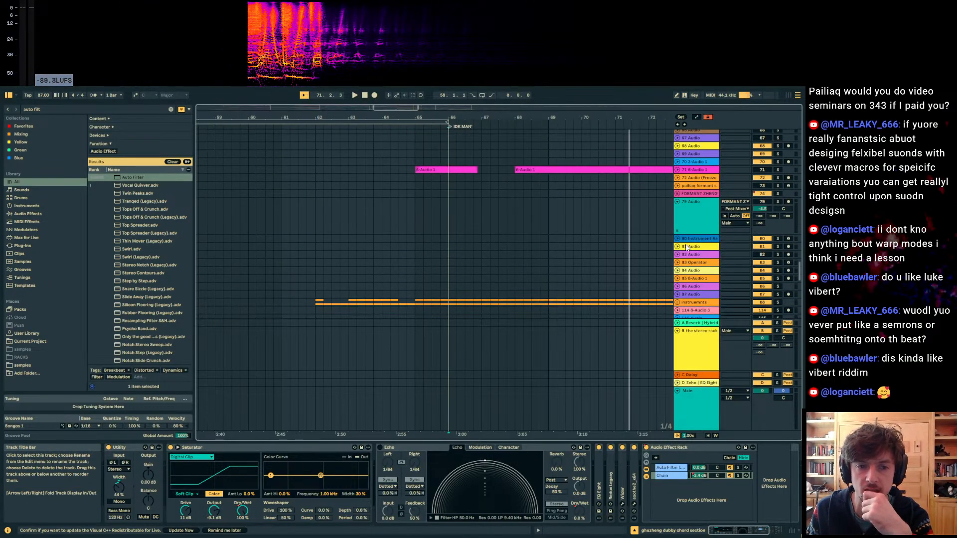
scroll(687, 248, down, 4)
click(678, 219)
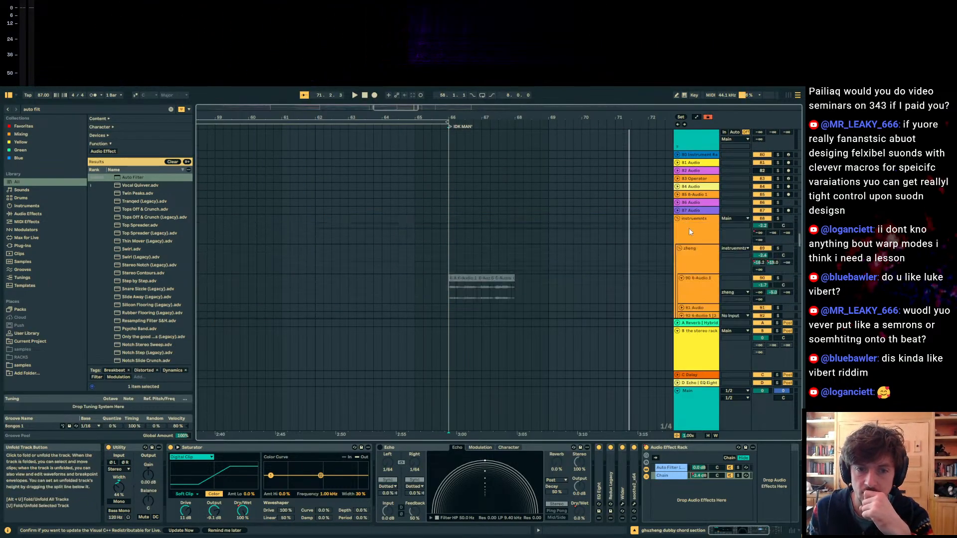
scroll(689, 233, down, 11)
scroll(694, 241, up, 3)
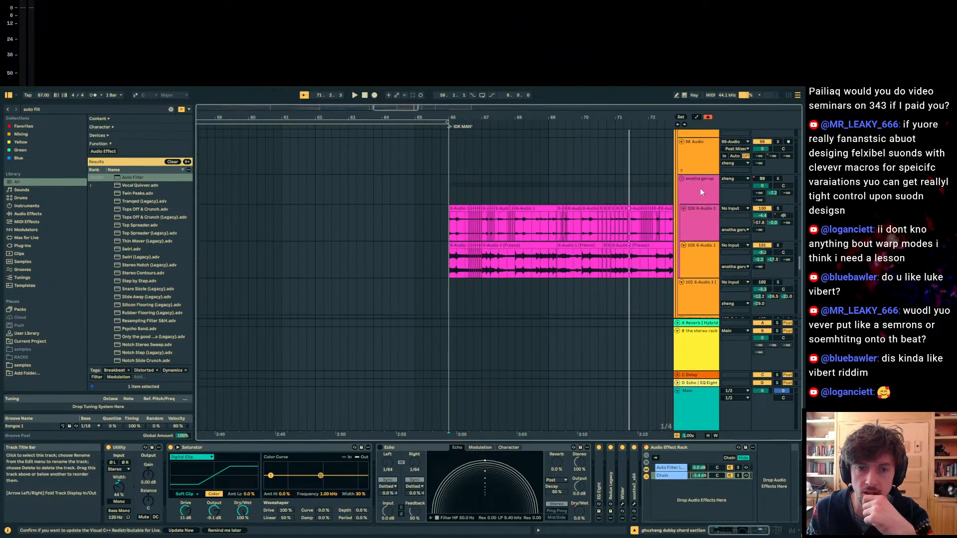
Step: Solo the anotha gorup group from bar 66 and examine its Utility gain automation while it plays
click(700, 187)
key(a)
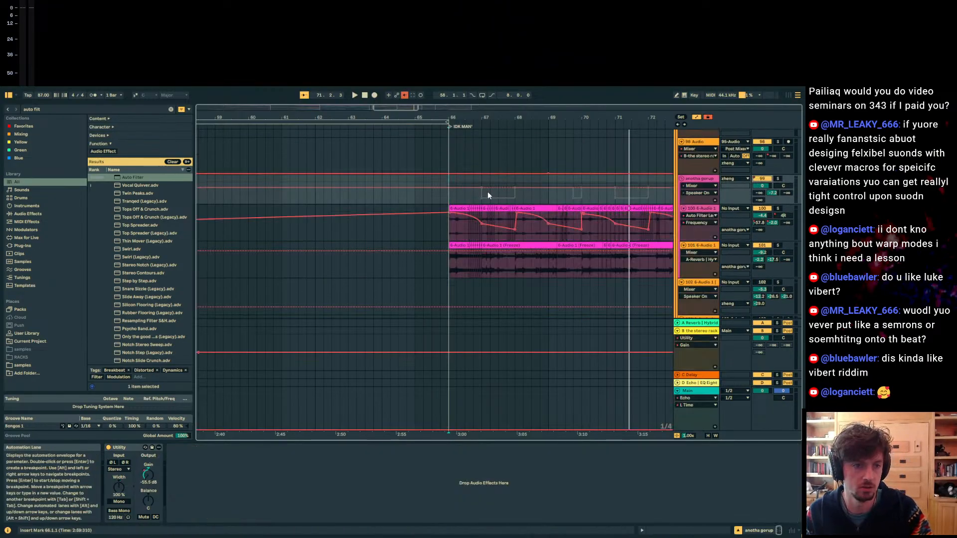
key(a)
key(space)
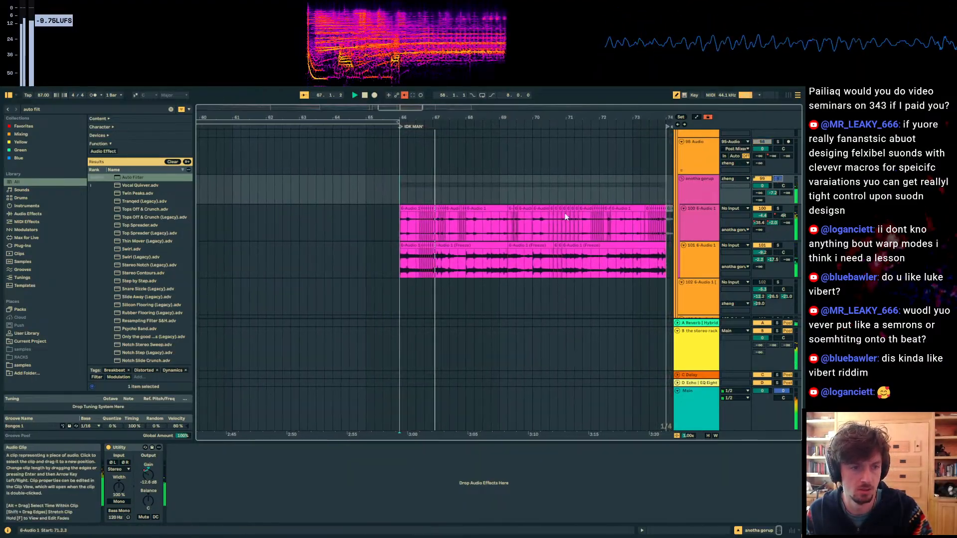
click(393, 199)
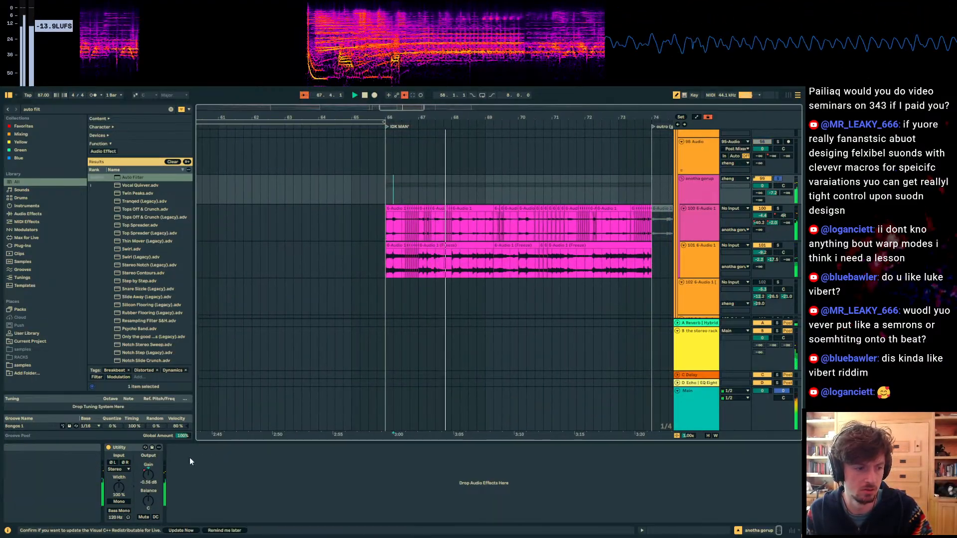
key(a)
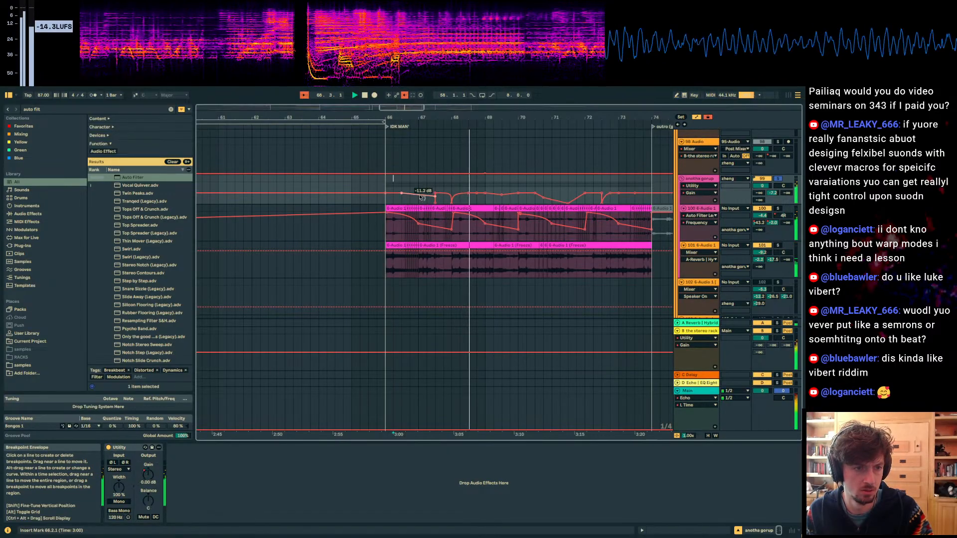
key(a)
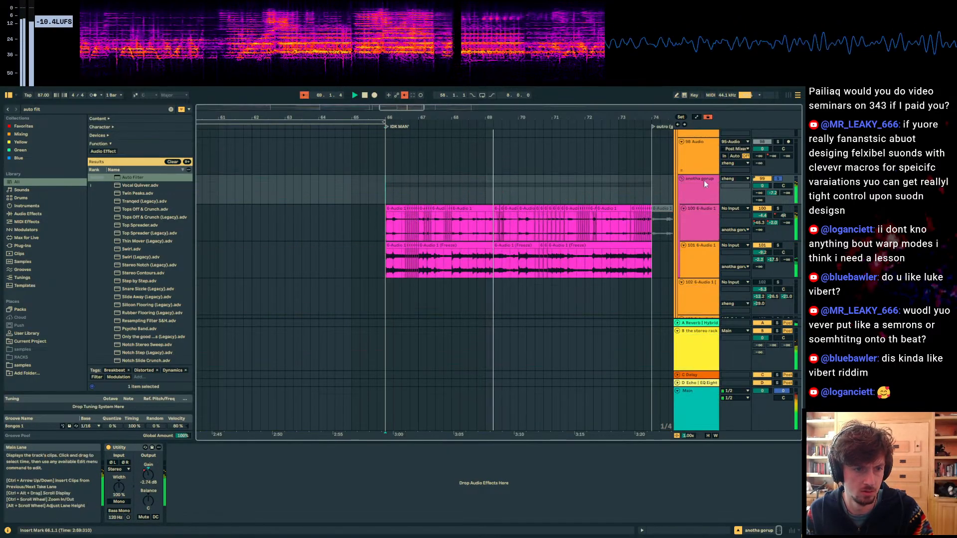
Step: Check the device chain on the first audio track inside anotha gorup and replay the full mix from bar 66
click(401, 208)
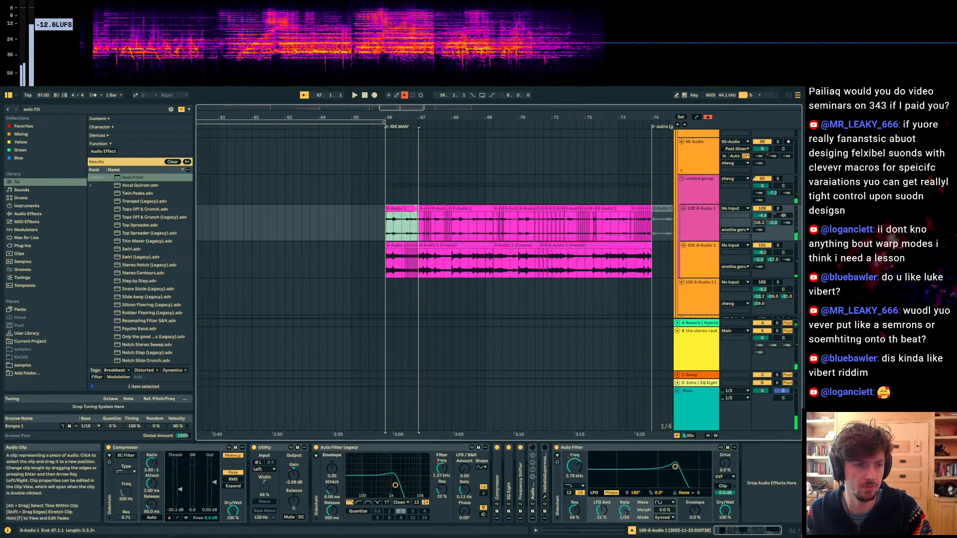
click(381, 196)
key(space)
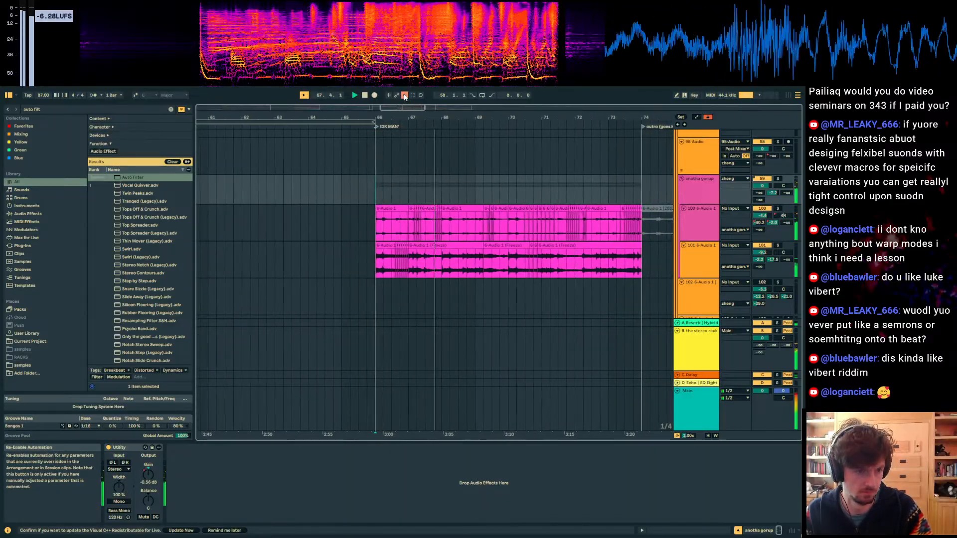
click(405, 180)
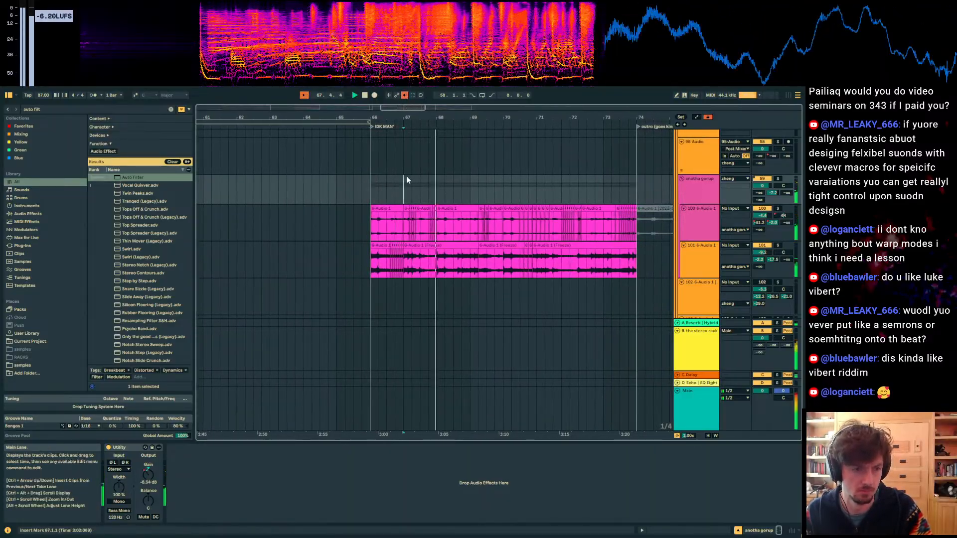
Step: Search the browser for delay and add the Delay effect to anotha gorup with both channels in Time mode at 30 ms
click(52, 109)
text(delay)
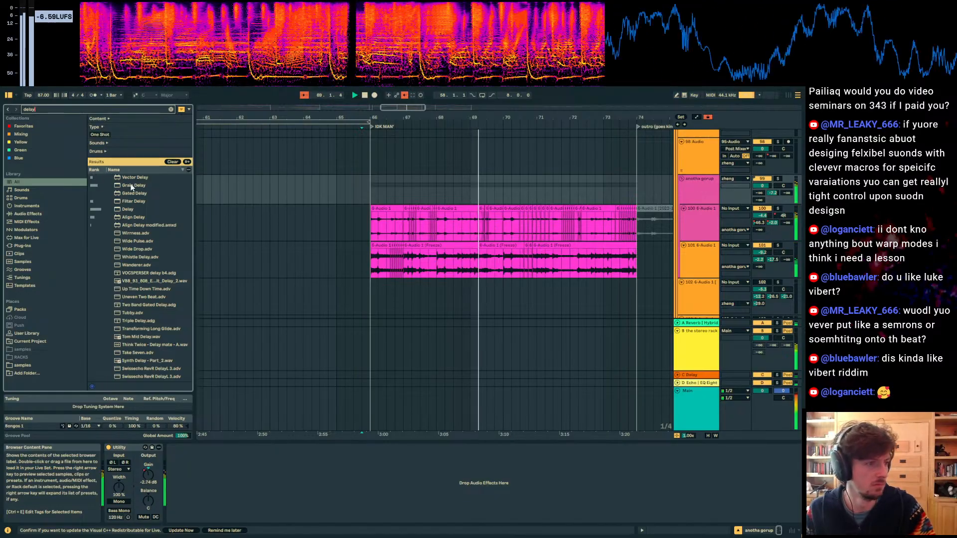
click(369, 191)
click(206, 461)
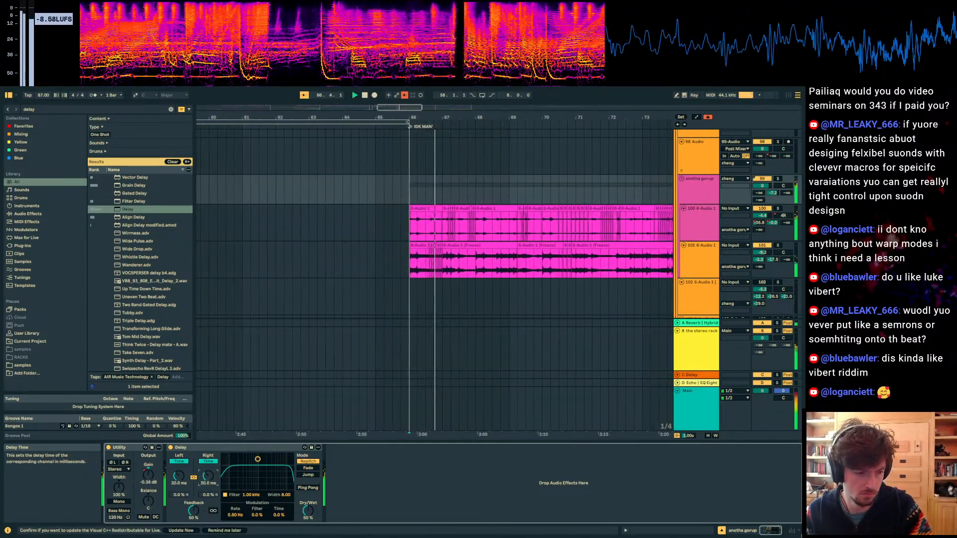
Step: Automate the Delay's Dry/Wet as a curved swell over bars 66 to 68 peaking at bar 67, with feedback 66% and Ping Pong on
key(a)
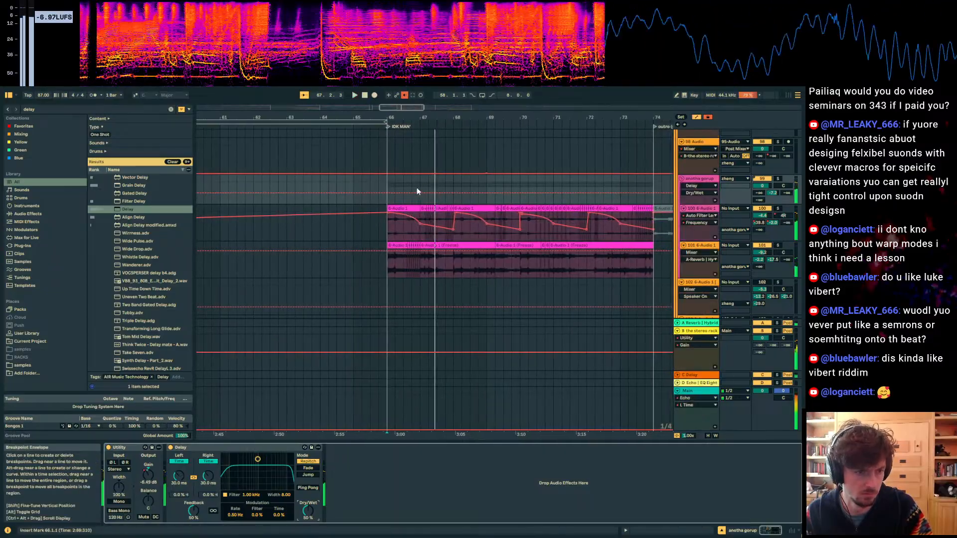
click(418, 193)
key(space)
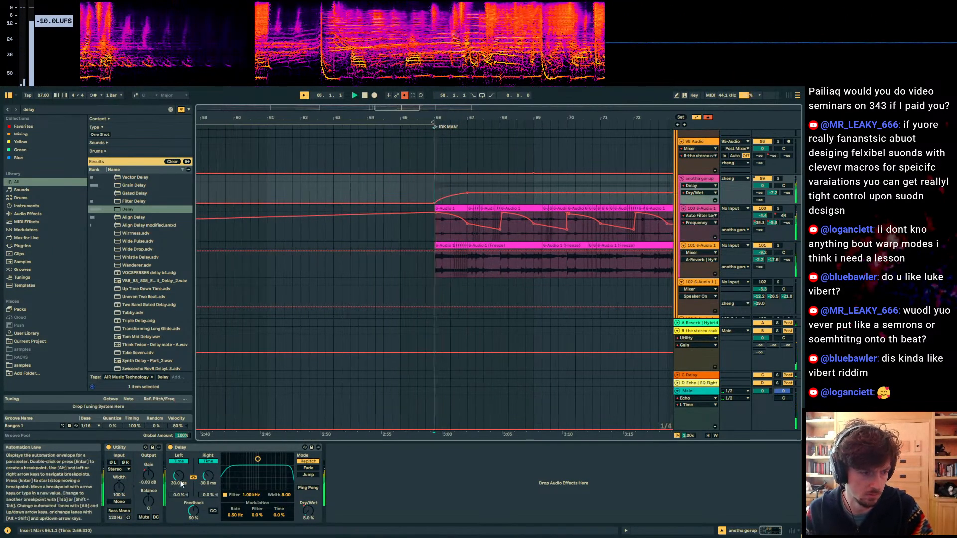
drag(193, 511, 194, 498)
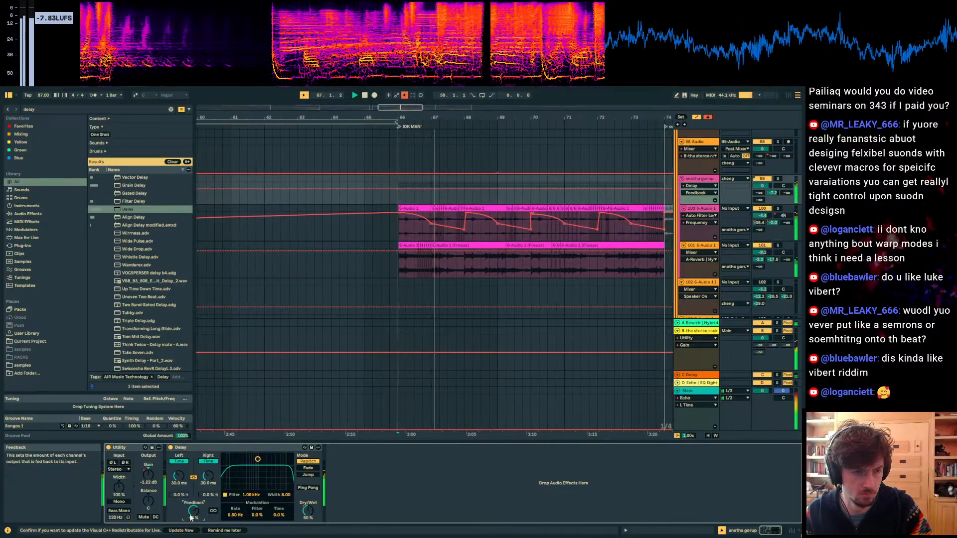
click(308, 488)
click(305, 505)
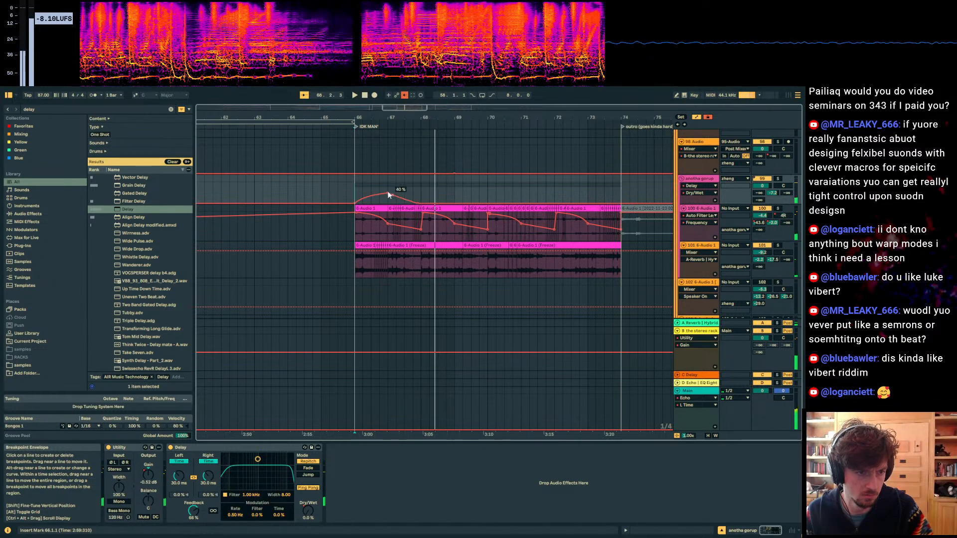
Step: Repeat the two-bar Dry/Wet swell on anotha gorup up to bar 74 and set the Delay's feedback to 71%
key(Left)
key(space)
drag(481, 198, 482, 203)
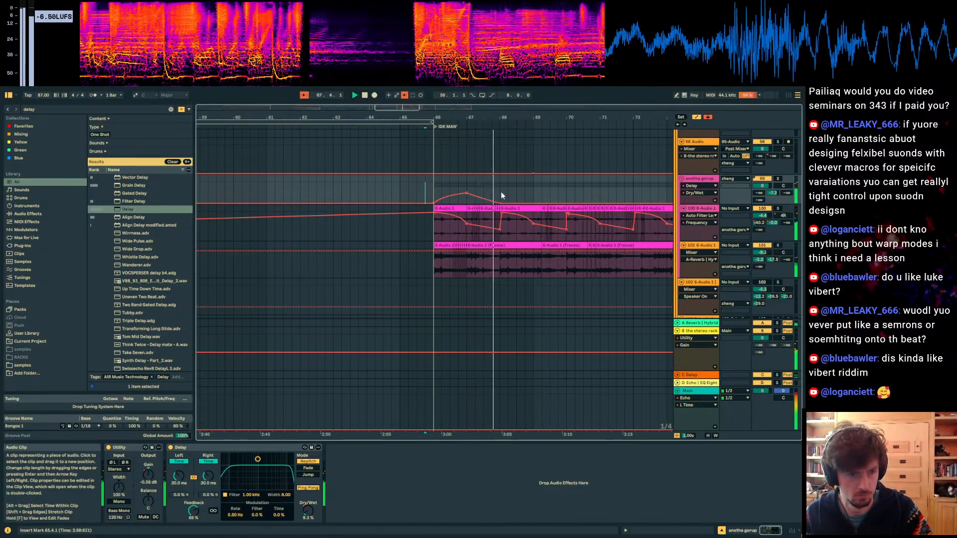
key(ctrl+d)
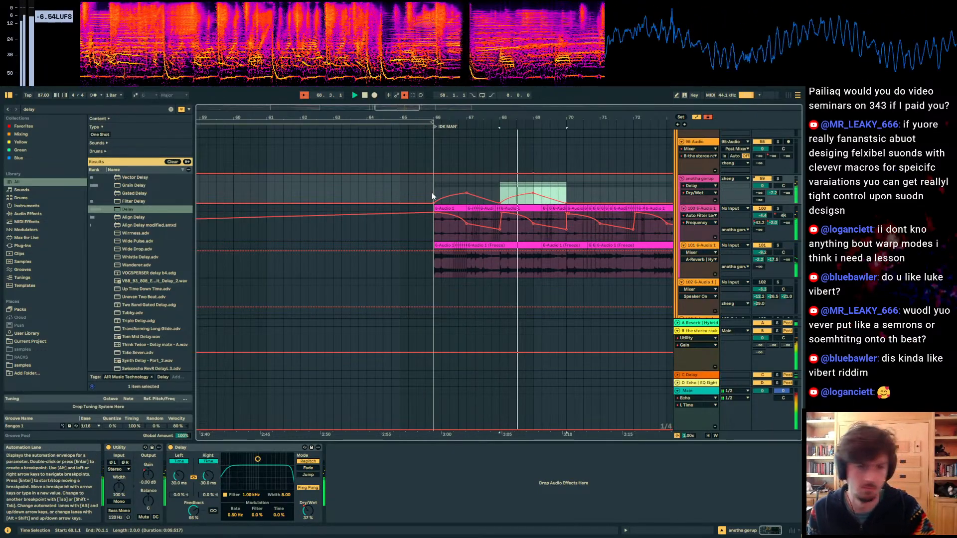
key(ctrl+d)
drag(193, 511, 193, 507)
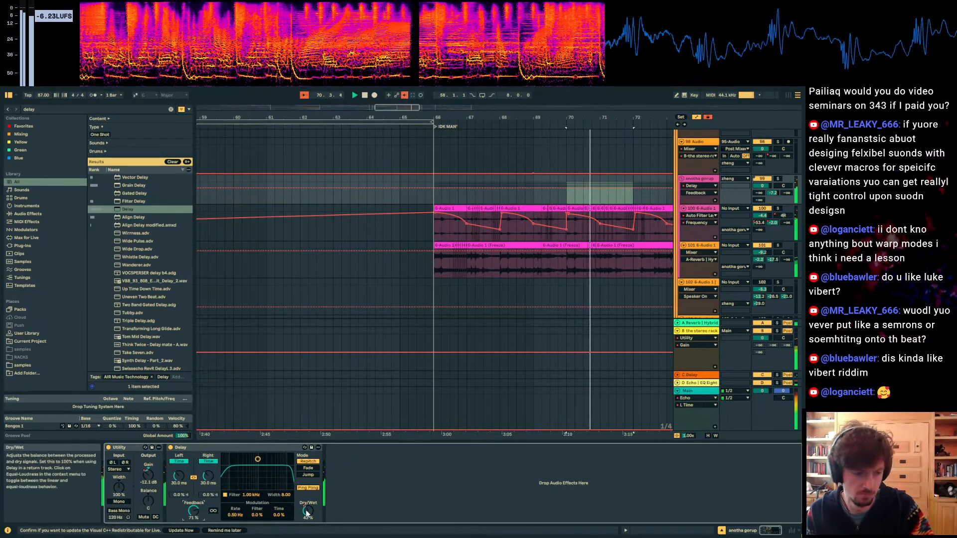
click(570, 192)
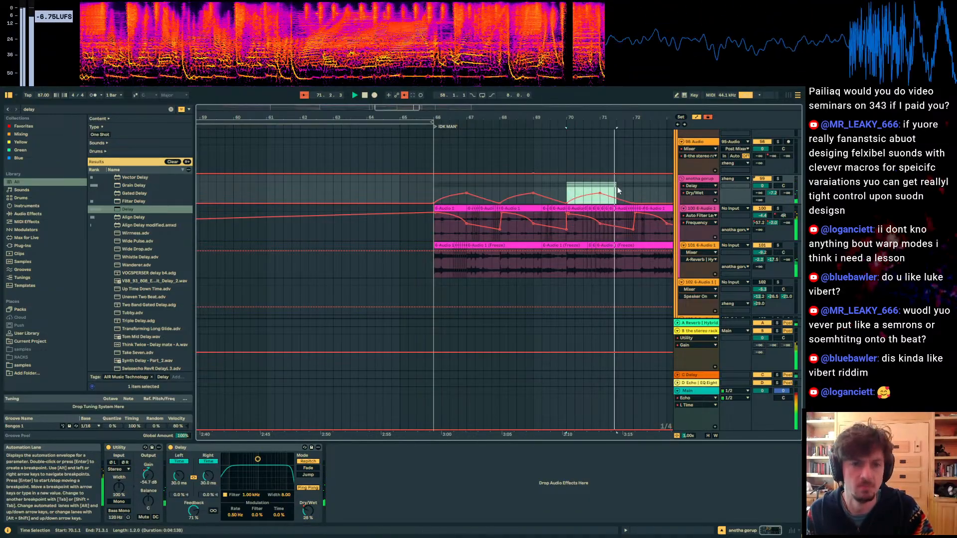
drag(616, 188, 636, 187)
key(ctrl+d)
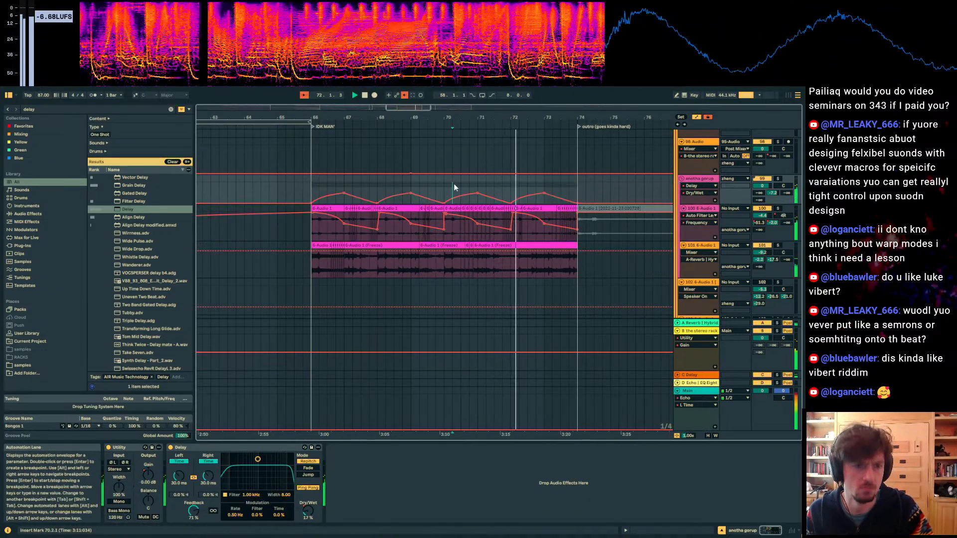
key(a)
Step: Search the browser for vocott and load the pq VOCOTT rack after the Delay on anotha gorup
click(686, 200)
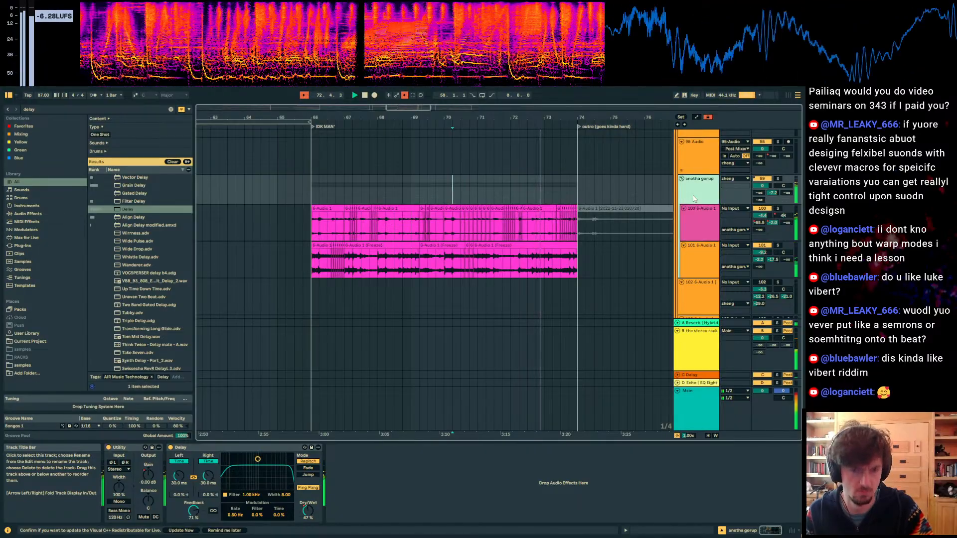
key(ctrl+f)
text(vocott)
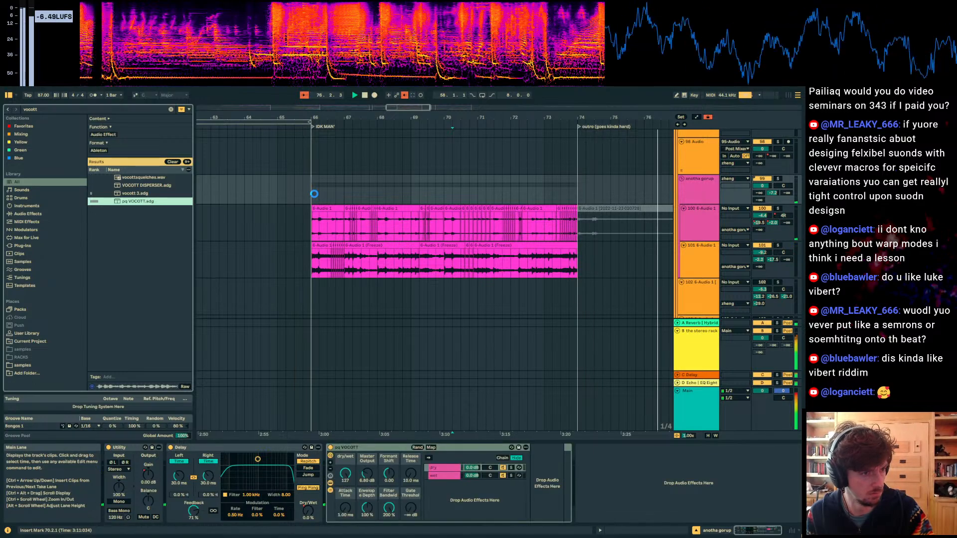
click(313, 199)
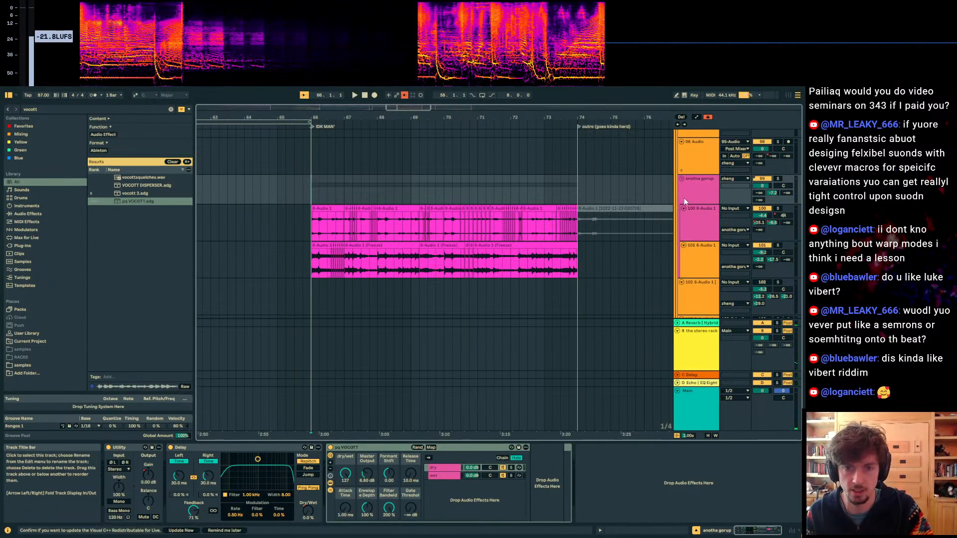
Step: Set the Vocoder in pq VOCOTT's wet chain to an External carrier taking audio from synths group
scroll(684, 202, up, 15)
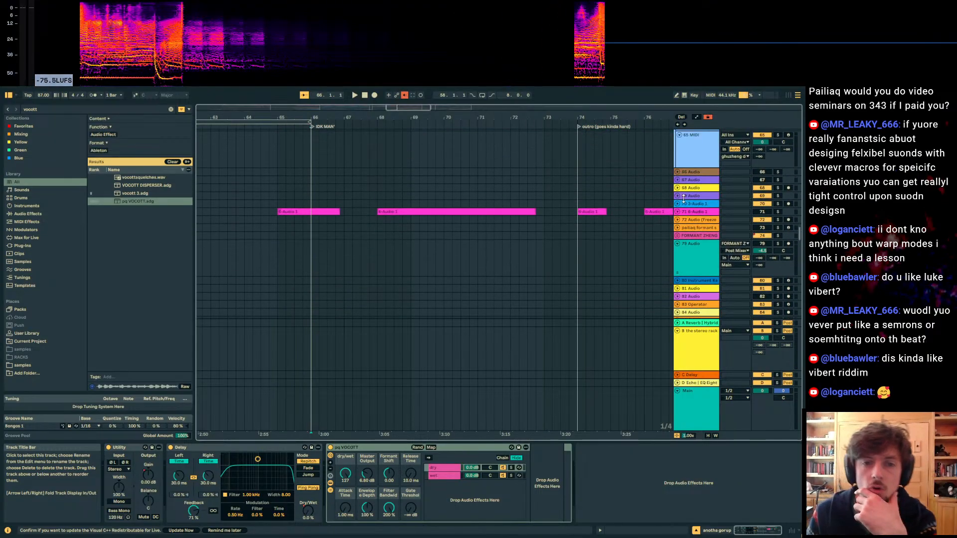
scroll(683, 198, up, 6)
drag(799, 214, 797, 292)
click(442, 477)
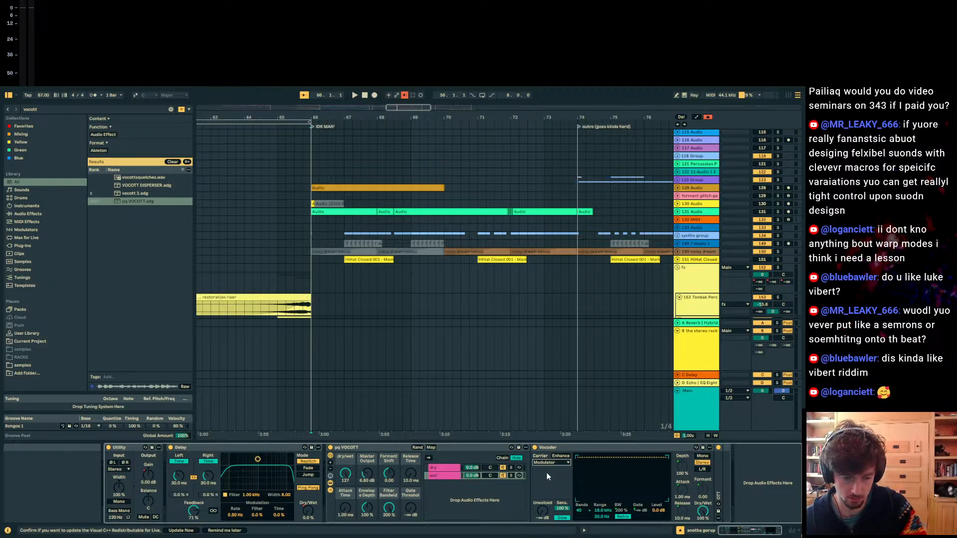
click(548, 474)
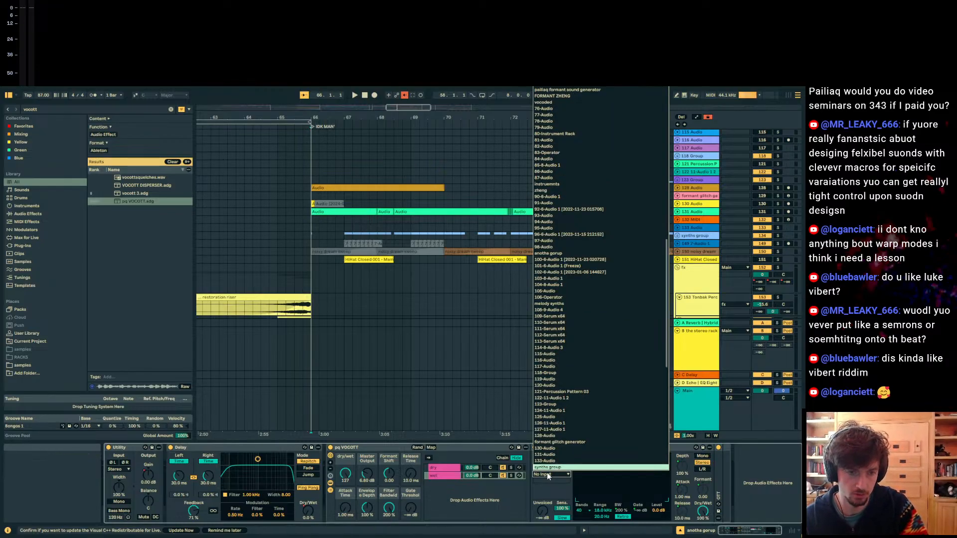
click(602, 329)
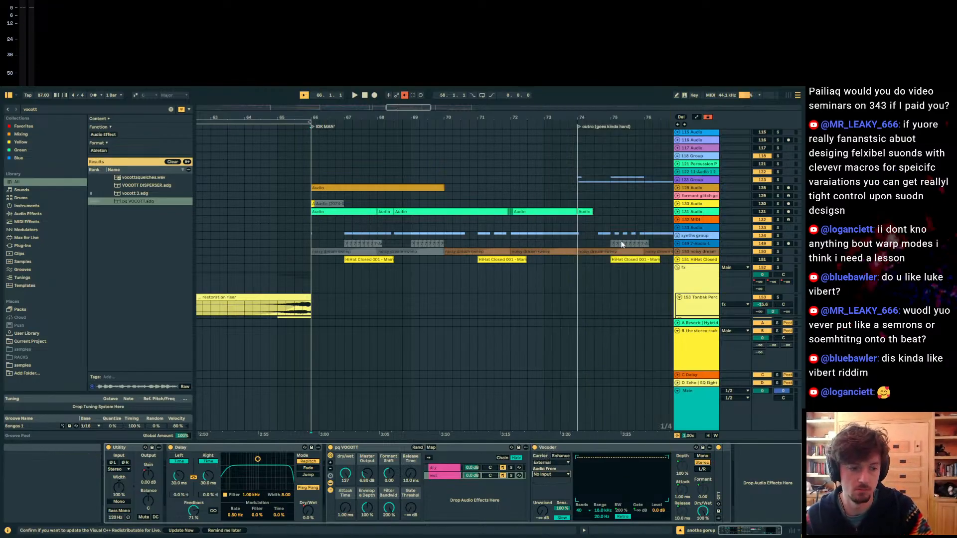
Step: Play from bar 66 and listen to the melody synths group soloed
scroll(614, 242, left, 3)
scroll(614, 242, up, 8)
key(space)
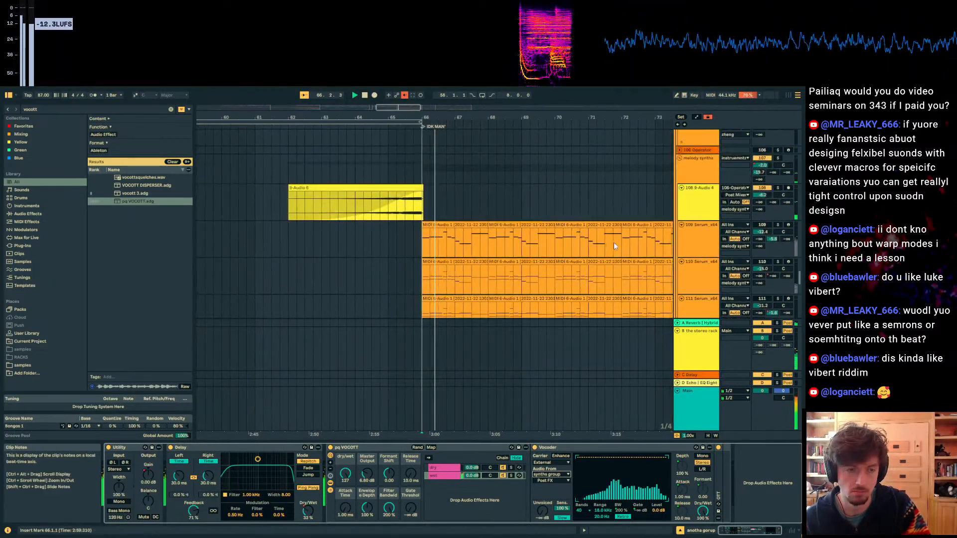
scroll(704, 223, up, 2)
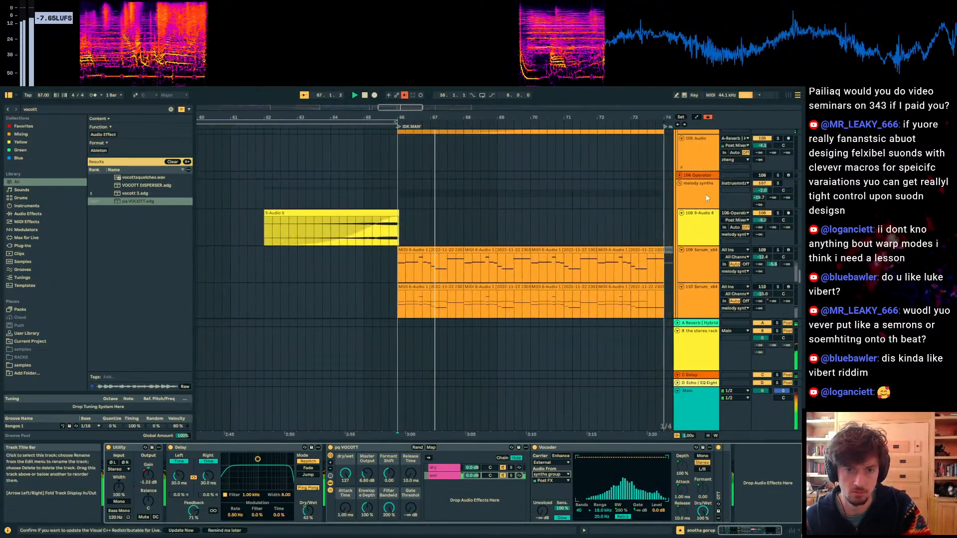
click(781, 183)
click(778, 184)
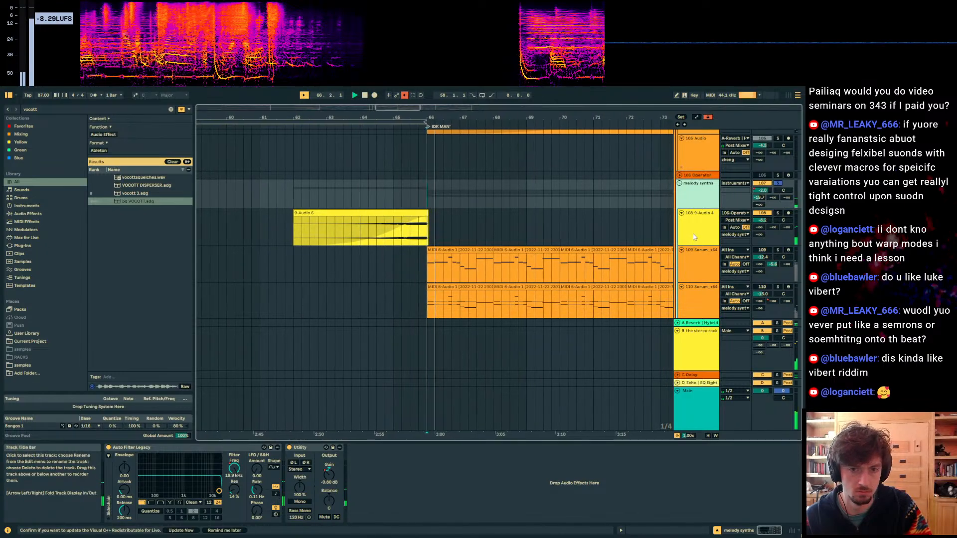
Step: Solo anotha gorup and raise the pq VOCOTT rack's Release Time to 138 ms
scroll(708, 249, up, 4)
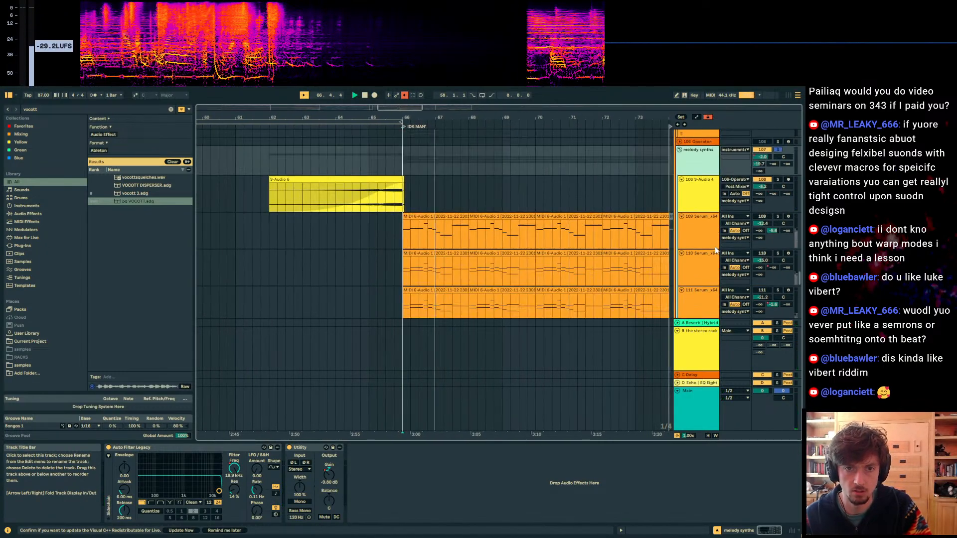
scroll(708, 239, up, 4)
click(696, 208)
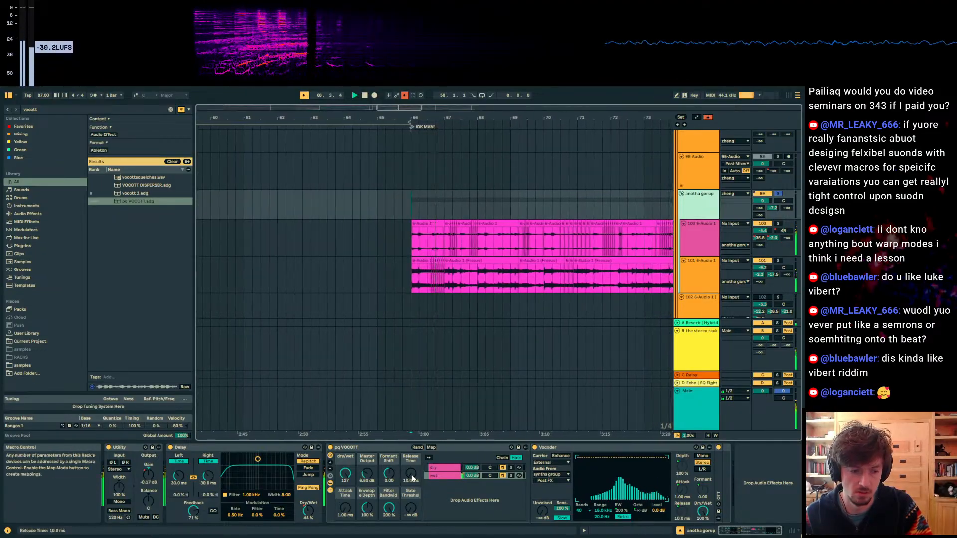
drag(412, 478, 412, 448)
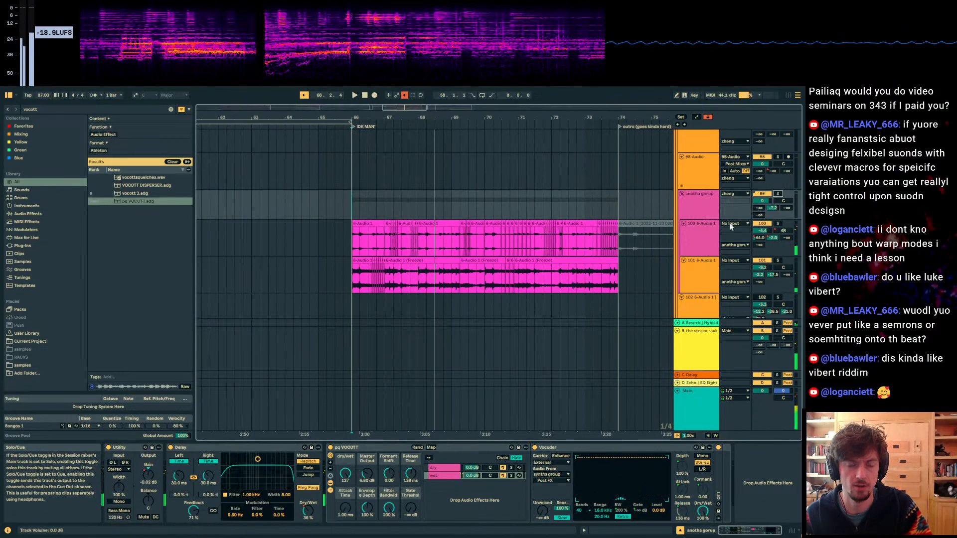
Step: Play the full mix from bar 66 and look through the tracks from melody synths downward
key(space)
scroll(563, 293, down, 6)
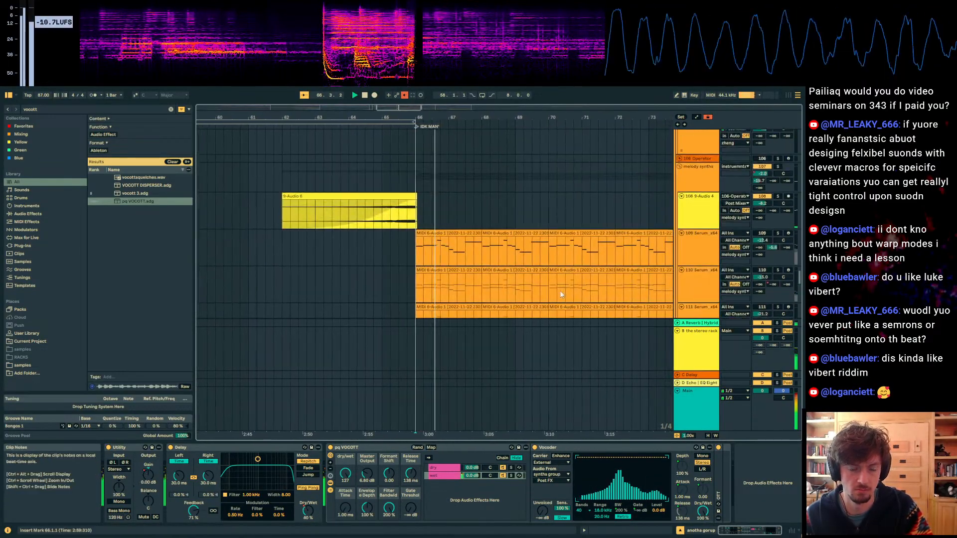
scroll(561, 289, up, 1)
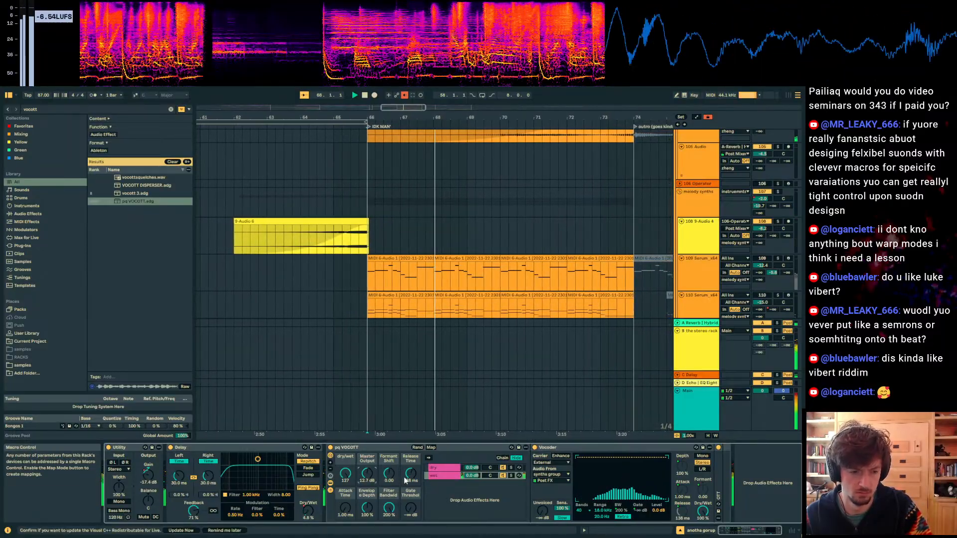
scroll(453, 267, down, 6)
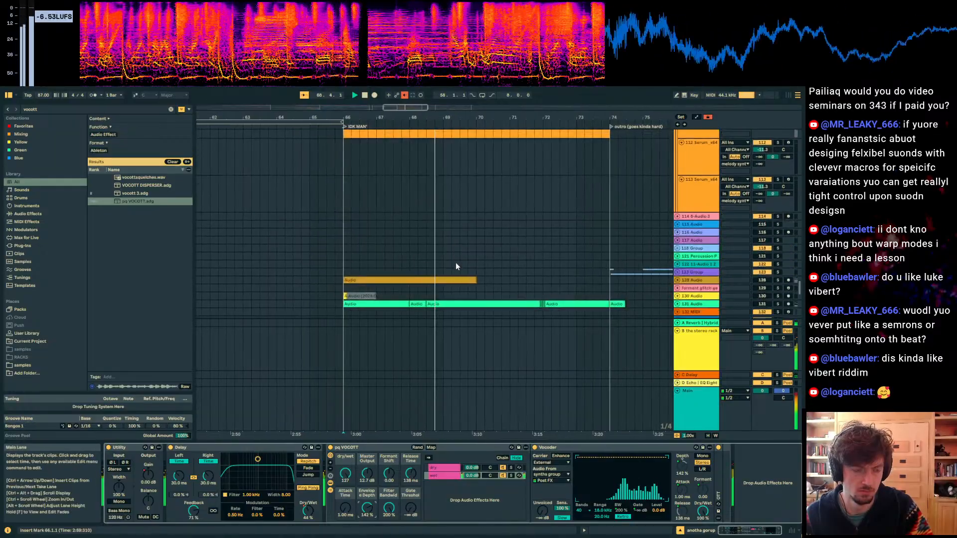
Step: Change the Vocoder's external carrier source to the tangled snakes squelches track and replay the section from bar 66
scroll(456, 265, down, 5)
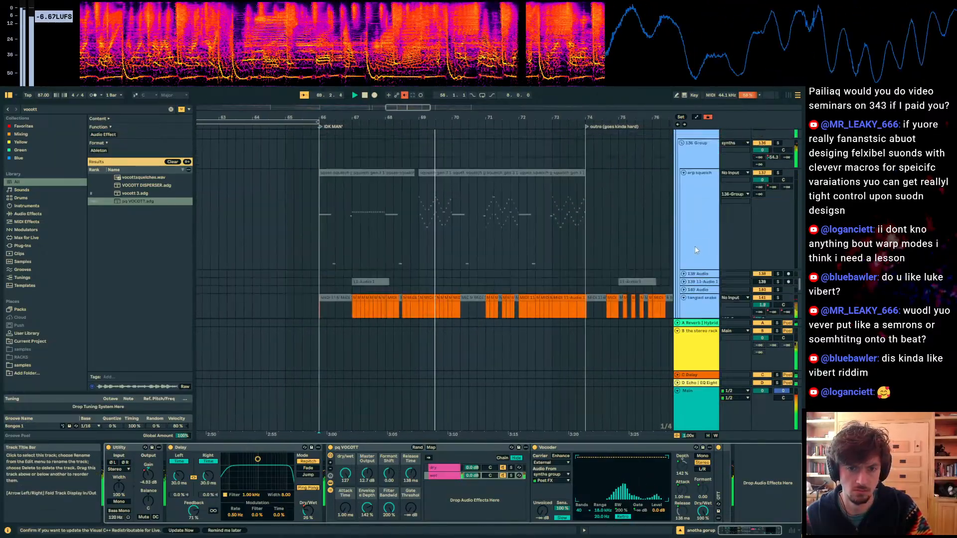
scroll(697, 250, down, 3)
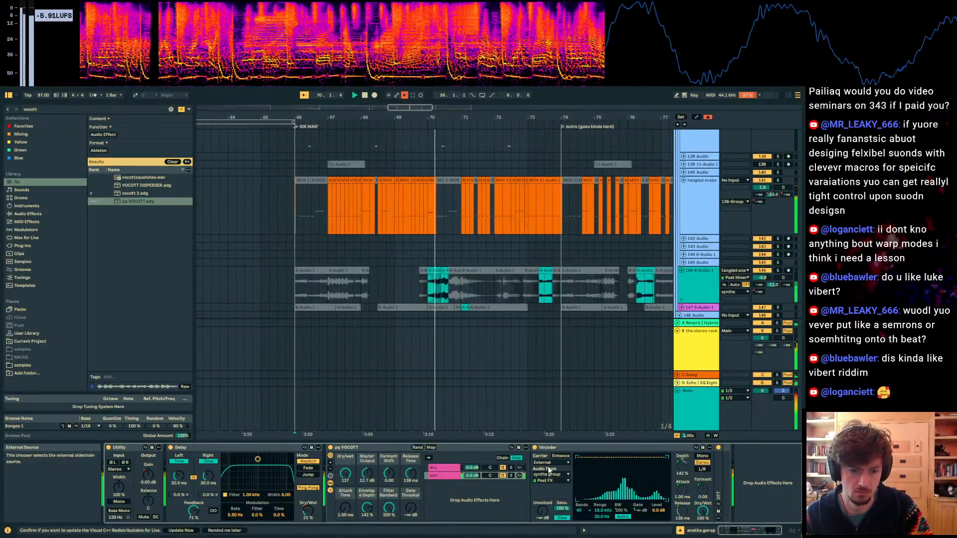
click(549, 473)
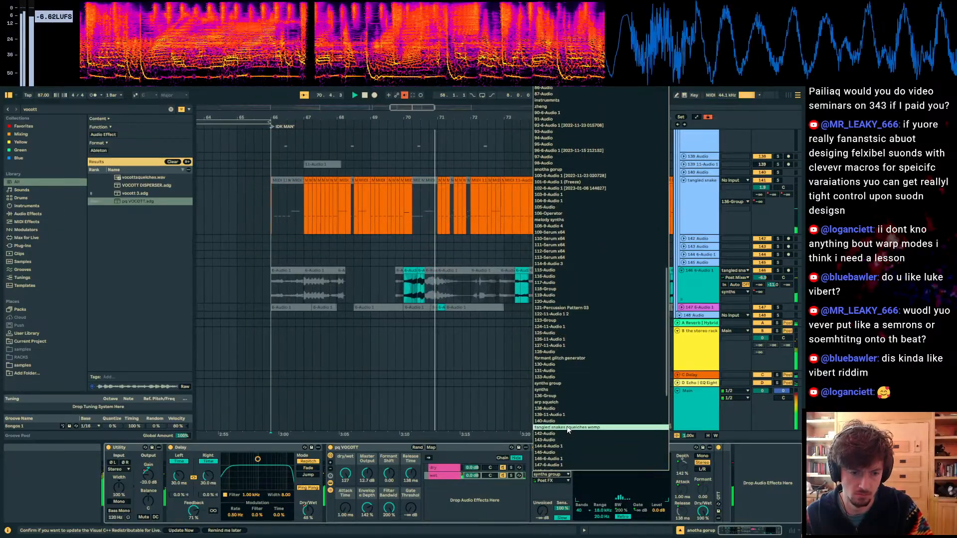
click(567, 428)
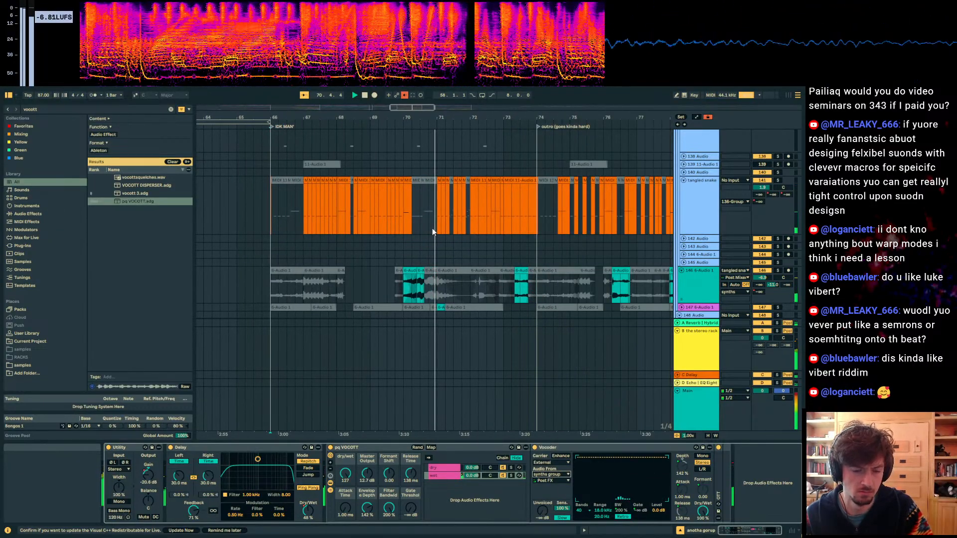
scroll(427, 219, up, 15)
key(space)
key(space)
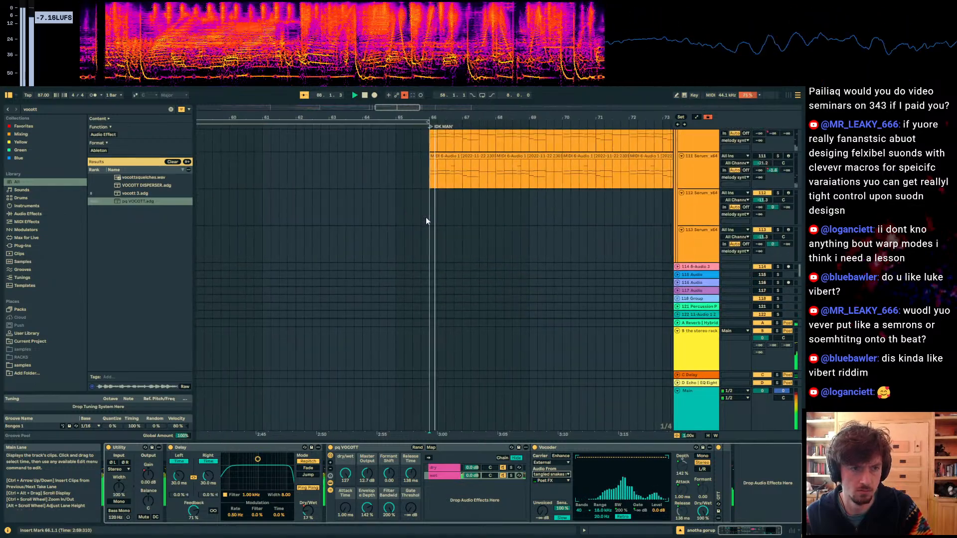
Step: Enable Enhance on the Vocoder and lower pq VOCOTT's dry/wet to 61, checking it soloed and in the full mix
scroll(701, 219, up, 10)
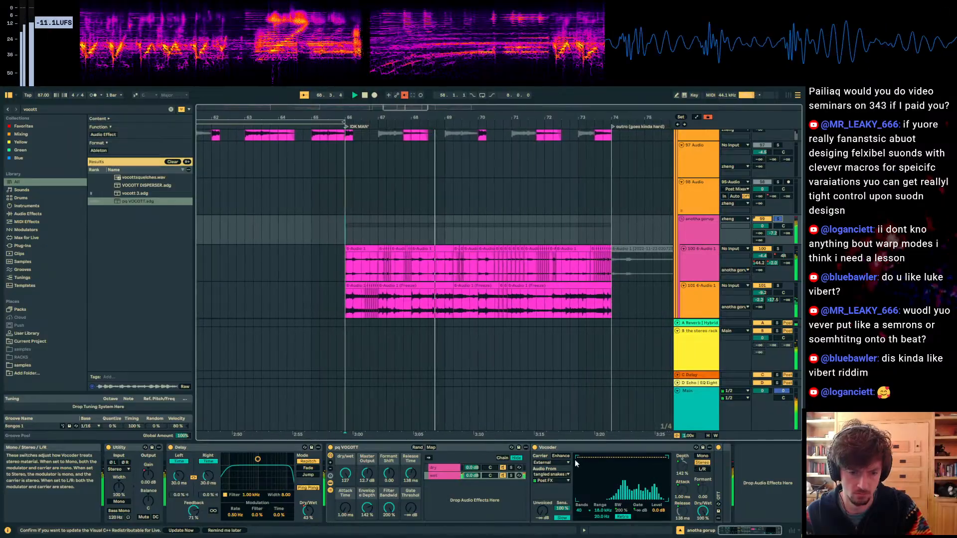
click(561, 456)
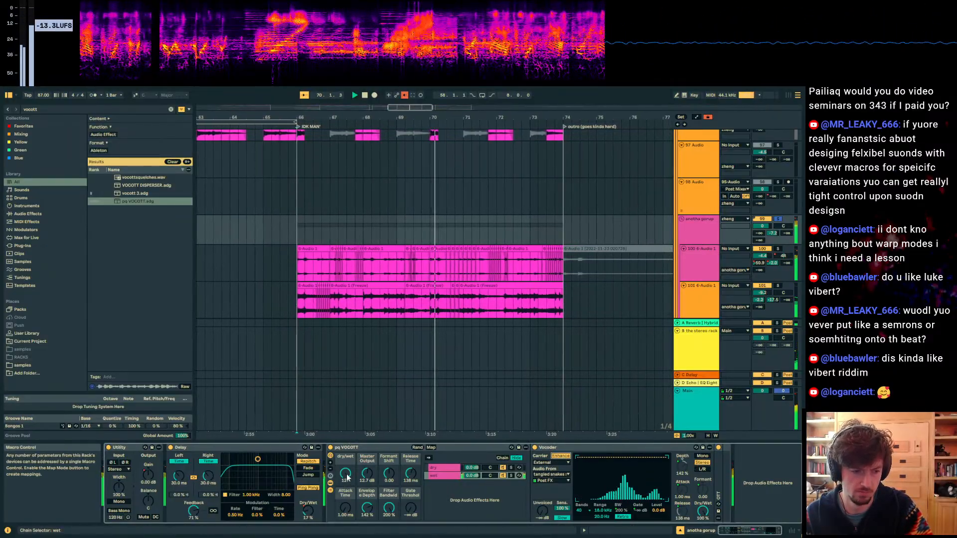
key(space)
key(space)
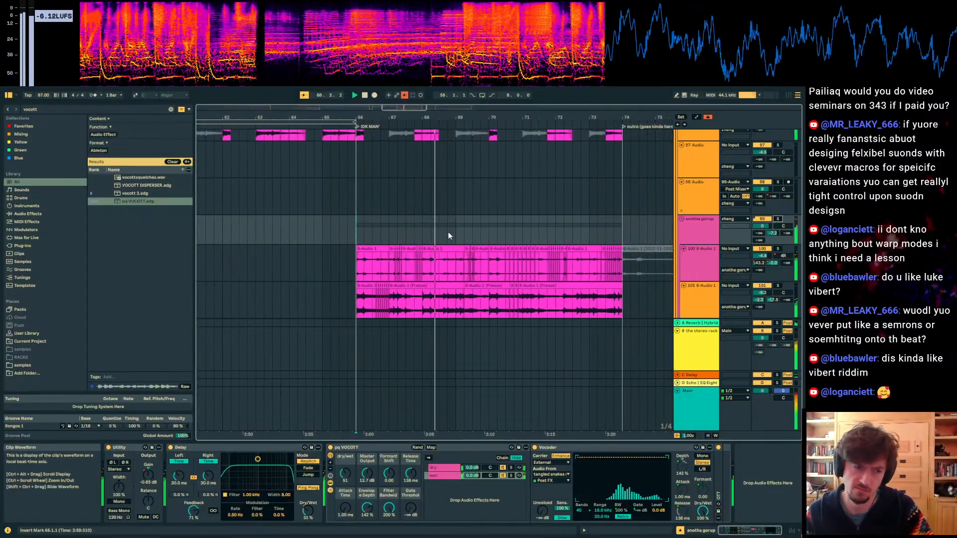
Step: Draw dry/wet automation for pq VOCOTT on anotha gorup with raised pulses at bars 67 and 69
click(398, 228)
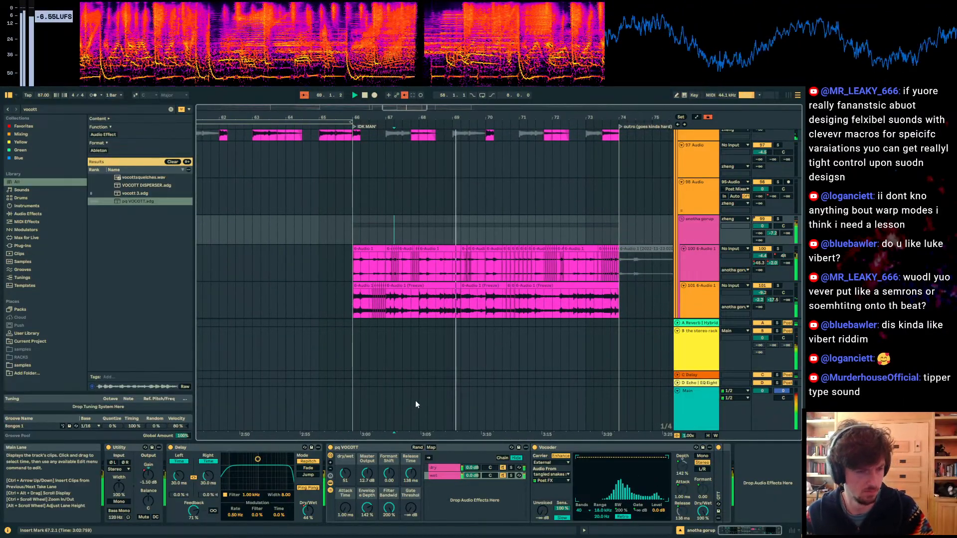
click(448, 274)
click(697, 234)
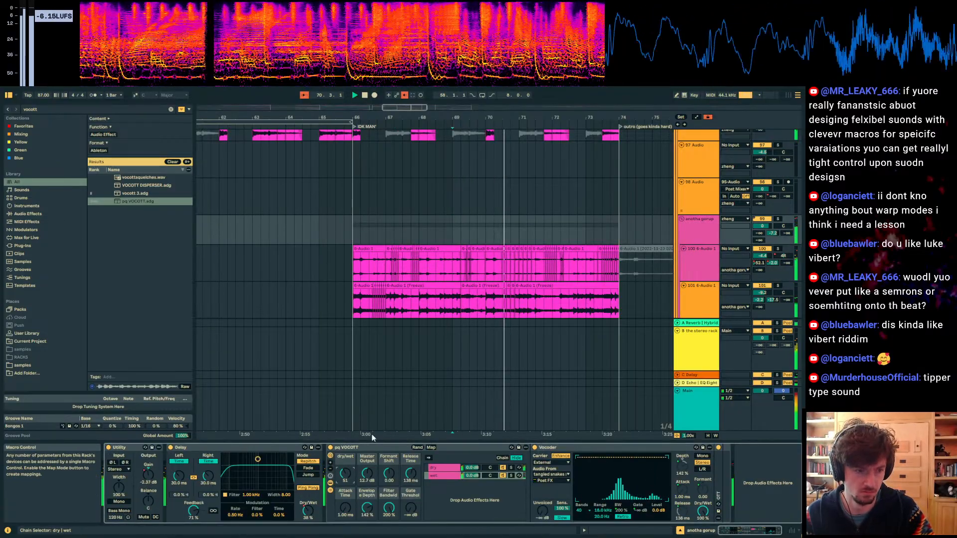
key(a)
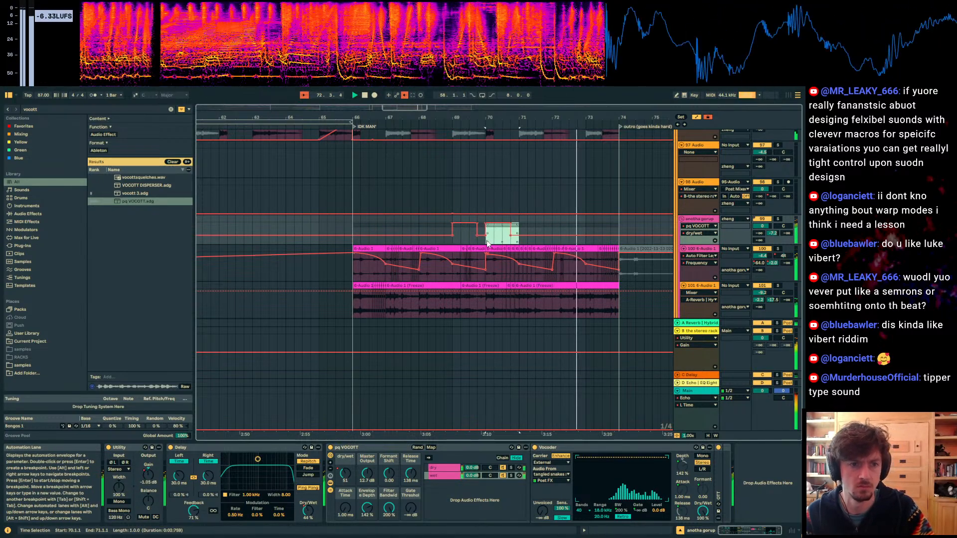
click(348, 232)
key(space)
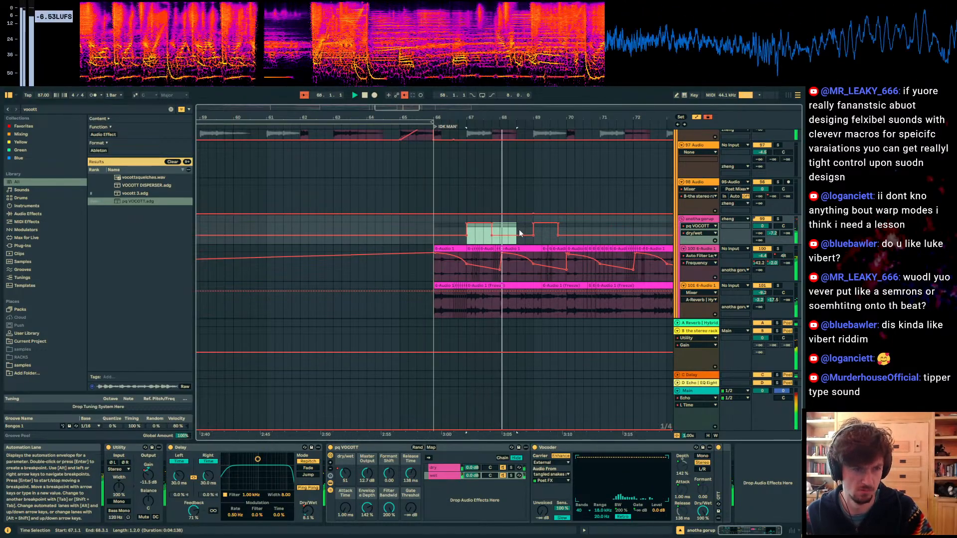
Step: Slope the ends of the dry/wet pulses down to bars 68 and 70, and duplicate the bars 66–70 automation onto bars 70–74
click(501, 234)
click(517, 230)
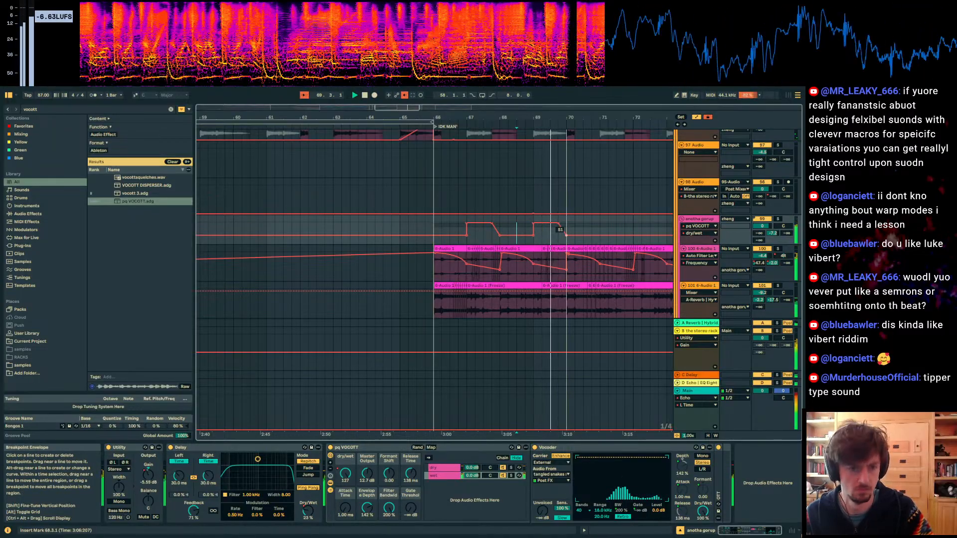
shift+click(435, 225)
key(ctrl+d)
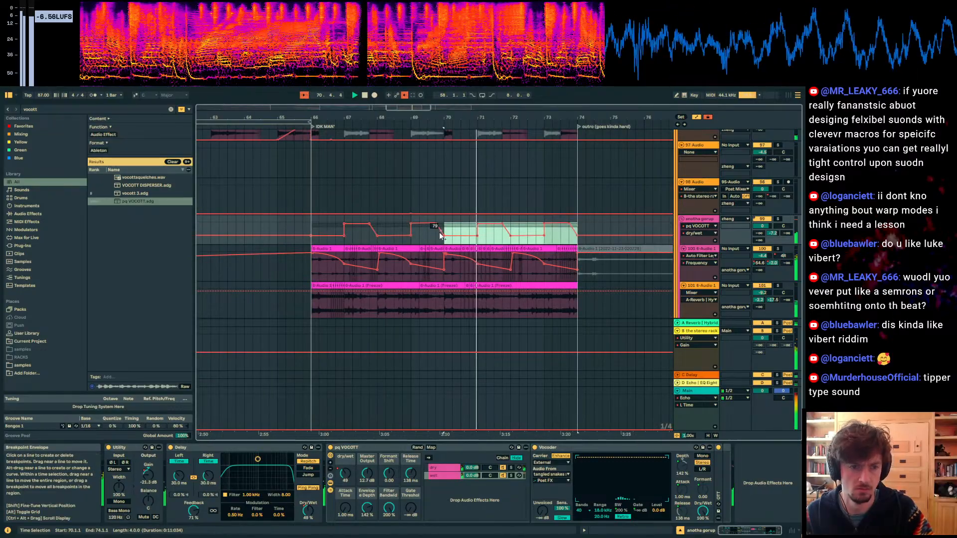
Step: Hide the automation and listen to the rest of the IDK MAN section around the anotha gorup clips
key(a)
scroll(472, 303, up, 6)
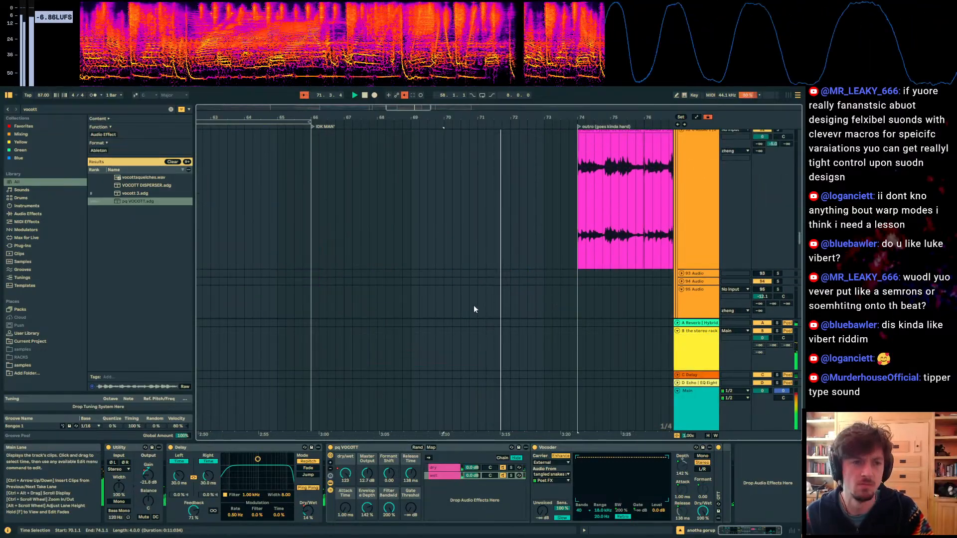
scroll(474, 306, down, 3)
scroll(474, 306, down, 4)
click(462, 213)
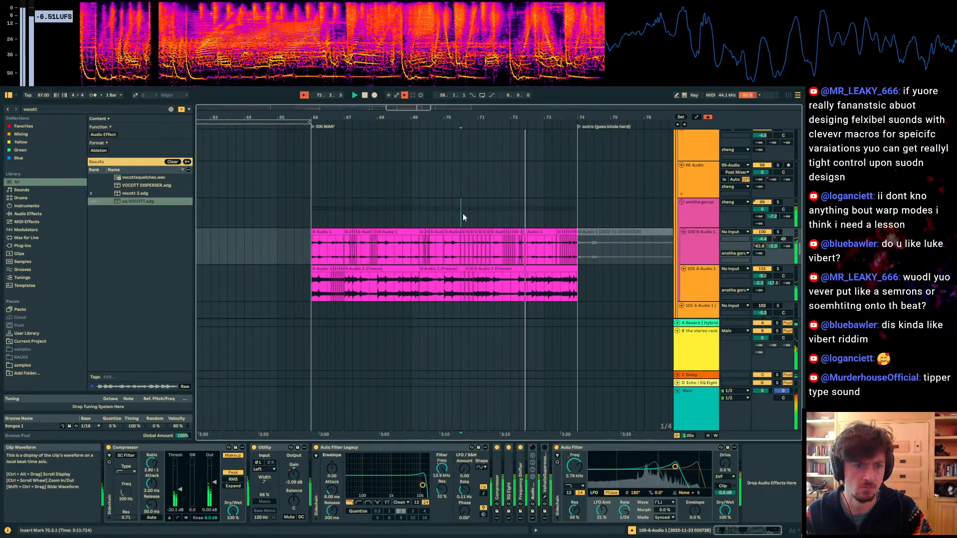
click(494, 216)
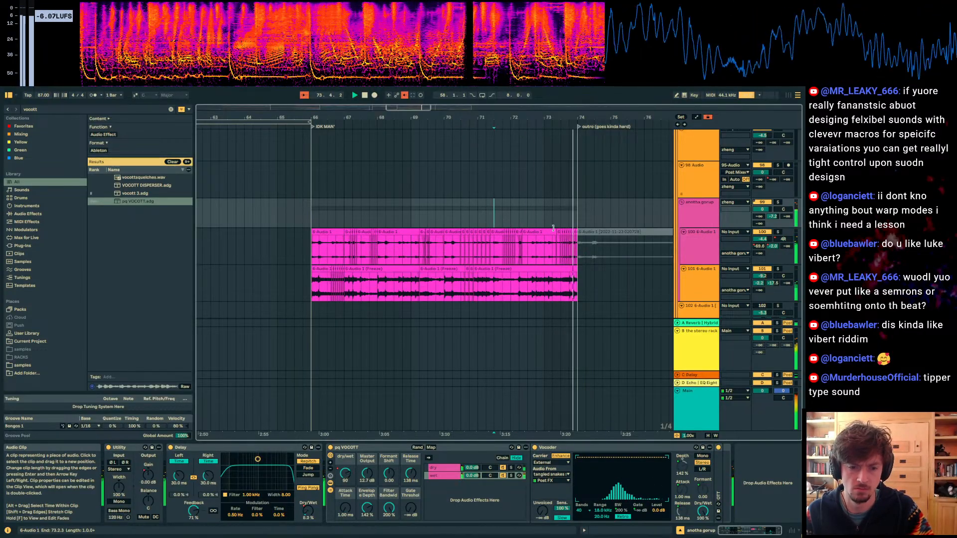
Step: Listen into the outro and examine the synth, squelch and hat tracks around bar 74
scroll(598, 195, up, 10)
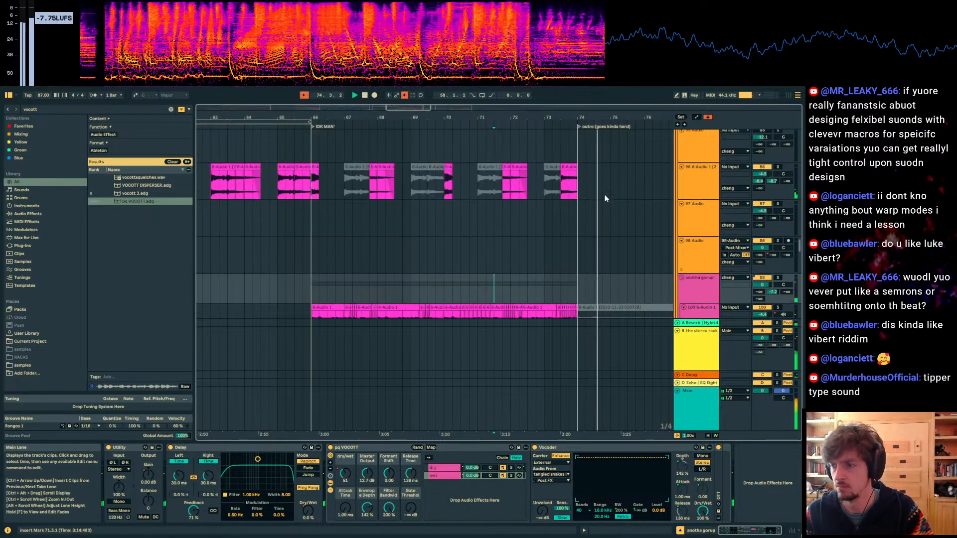
scroll(605, 198, up, 8)
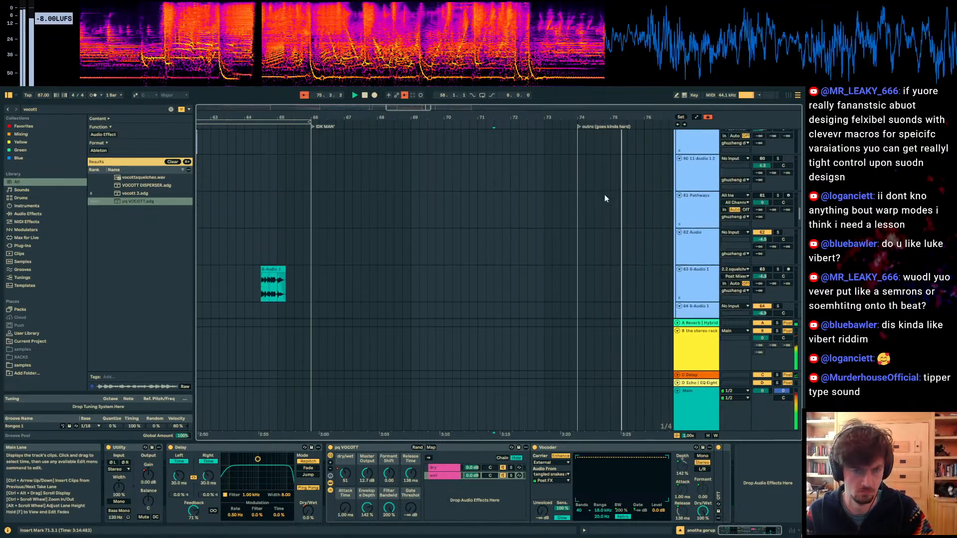
click(603, 198)
scroll(598, 206, up, 2)
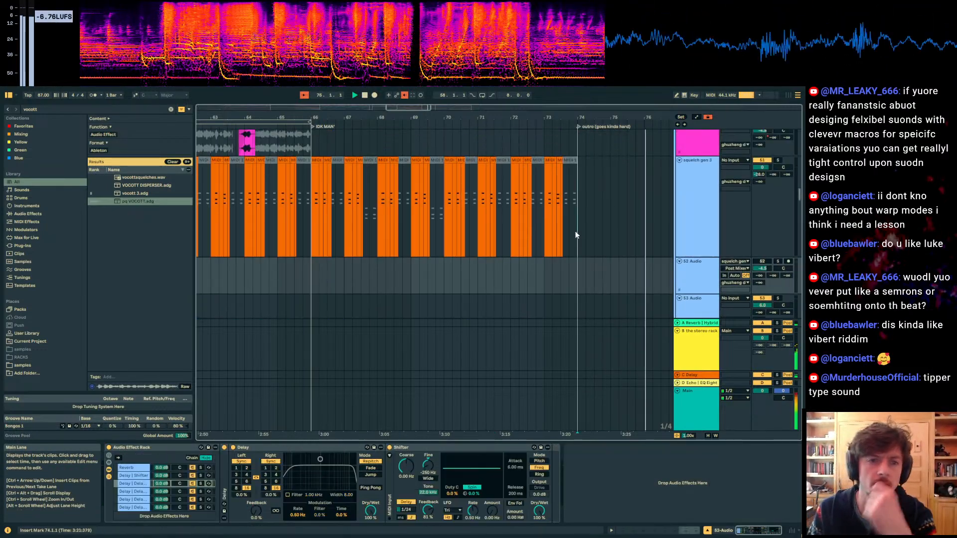
click(577, 234)
key(space)
scroll(588, 237, up, 10)
scroll(587, 235, up, 4)
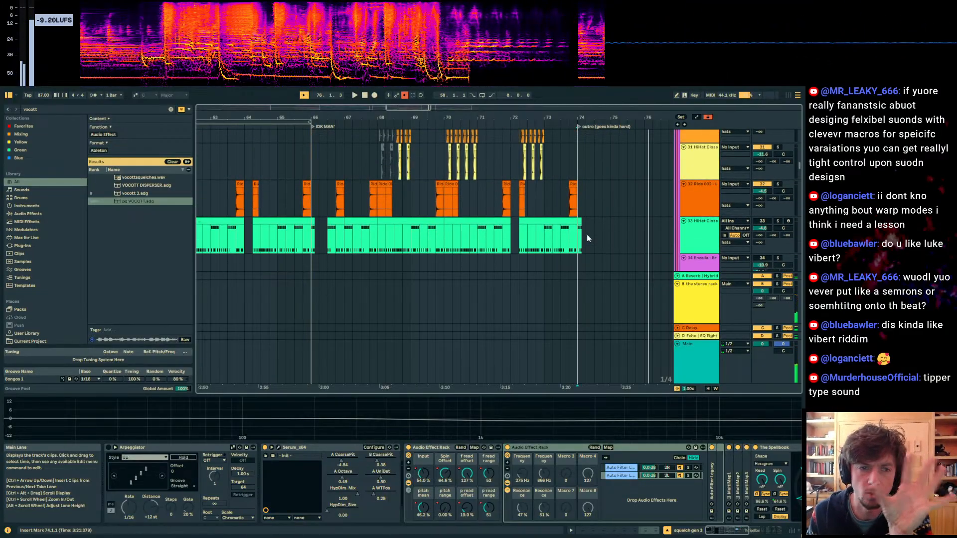
scroll(586, 234, down, 7)
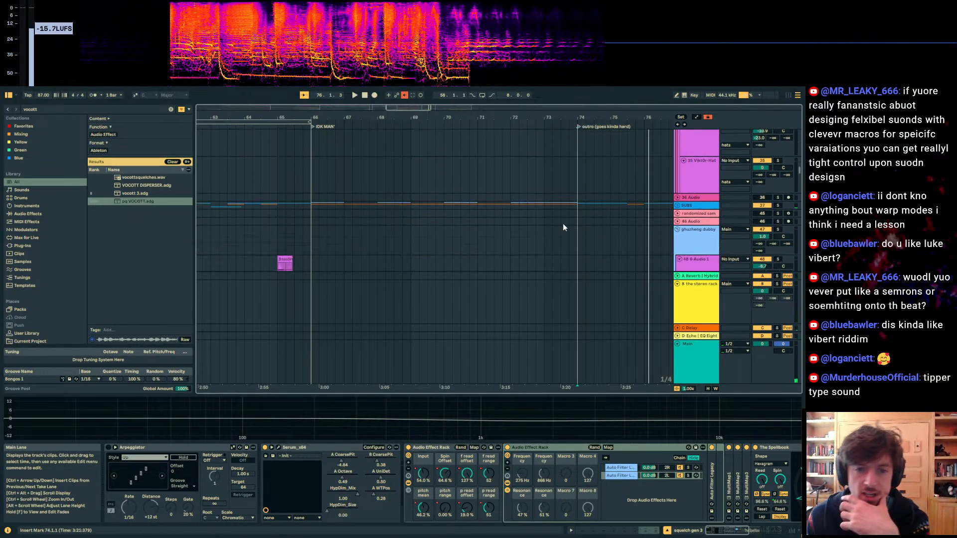
Step: In the SUBS group, activate the Hip-Hop Sub clip at bar 73 and deactivate the dynamic sub clip there, checking by playback
click(678, 206)
scroll(552, 182, down, 3)
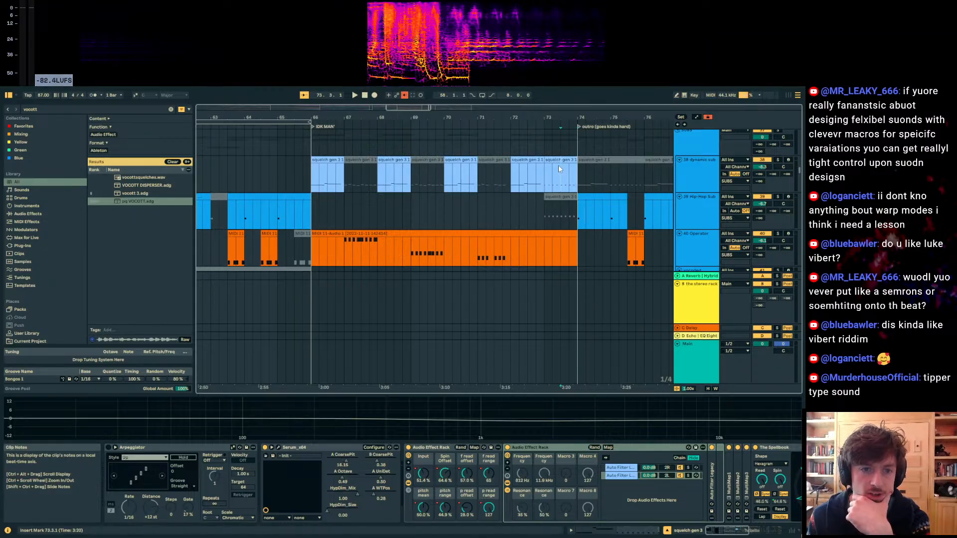
click(559, 161)
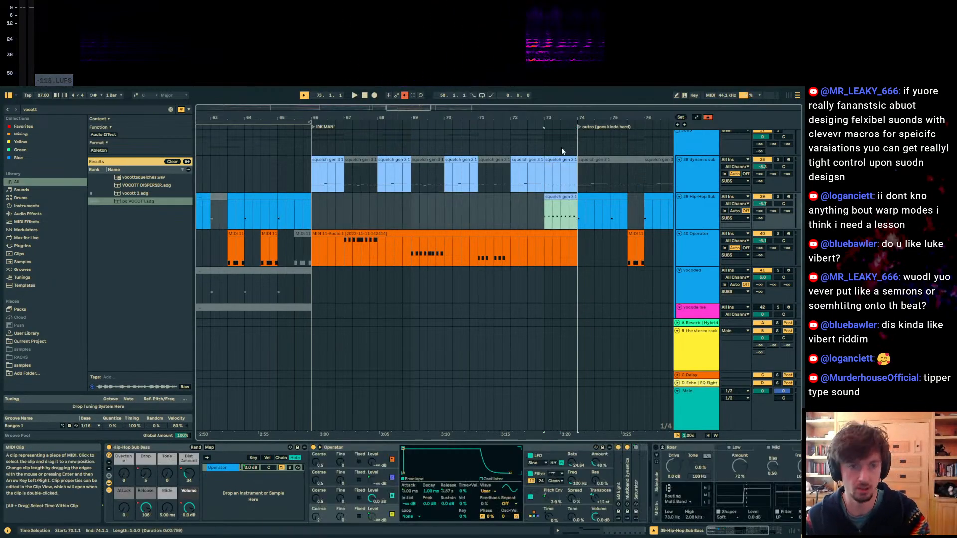
click(551, 167)
click(776, 195)
key(space)
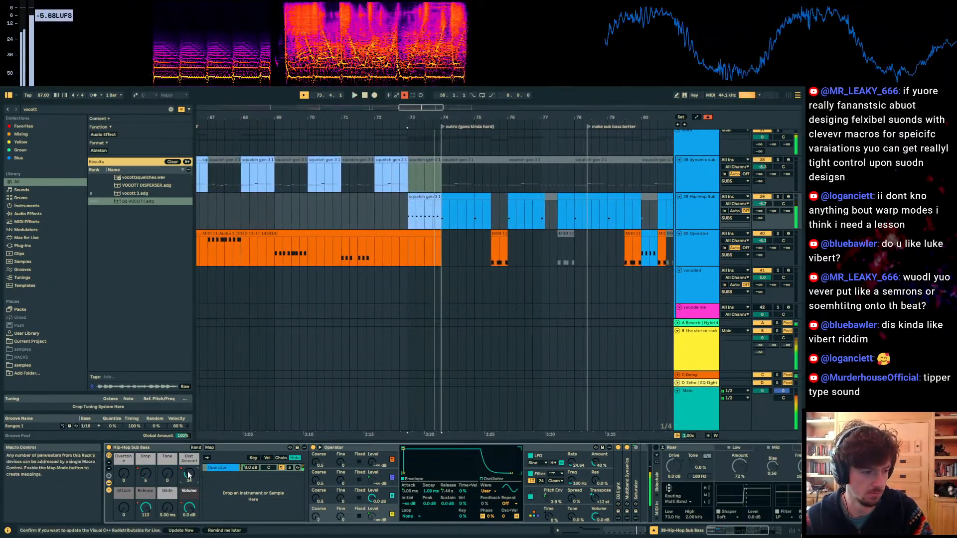
Step: Lower Hip-Hop Sub's Dist Amount automation across bar 73, and ramp its Drop from 0 to 50 there, falling back to 0 at bar 74
key(a)
key(space)
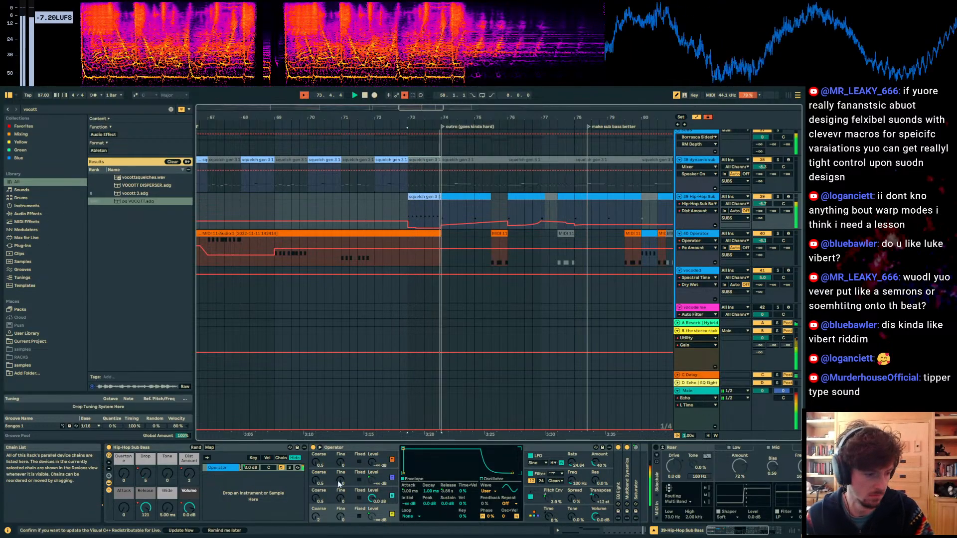
click(145, 474)
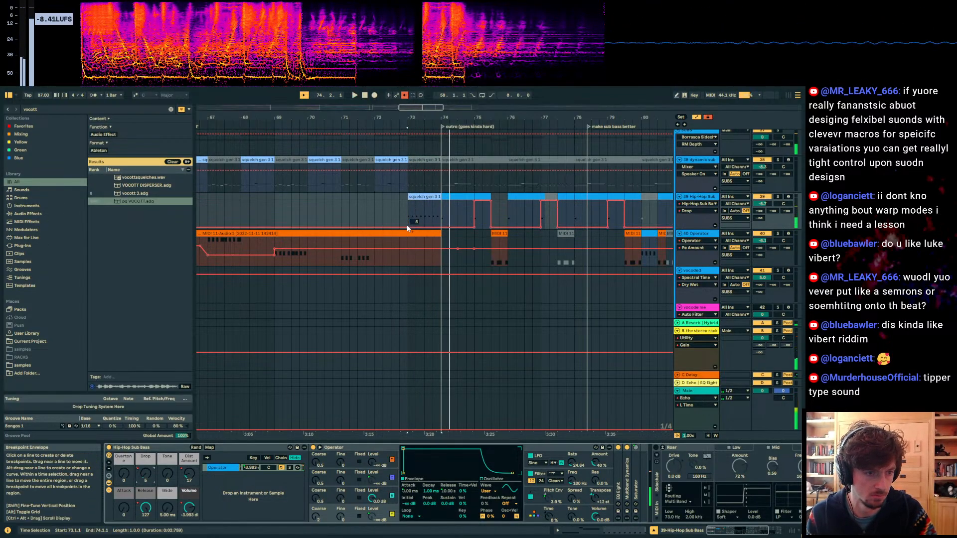
click(408, 227)
drag(441, 227, 441, 216)
key(space)
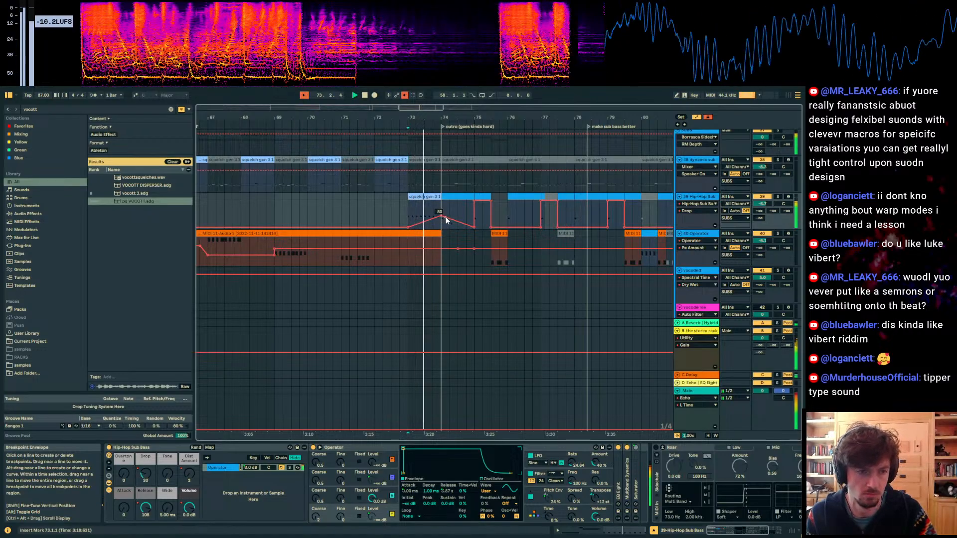
drag(447, 218, 443, 228)
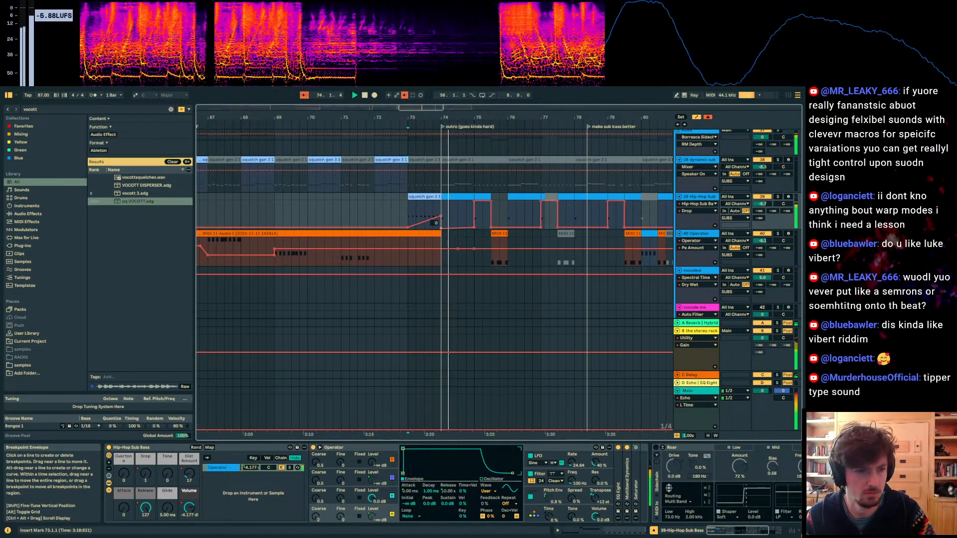
click(405, 207)
key(a)
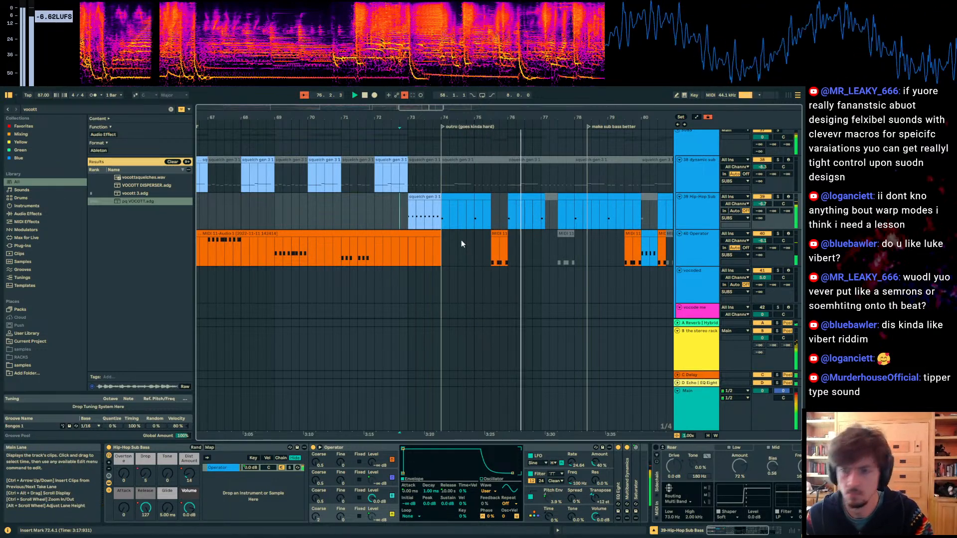
Step: Listen to the outro while examining Hip-Hop Sub's Dist Amount automation and the tracks down to the 92 6-Audio 1 clips
click(505, 218)
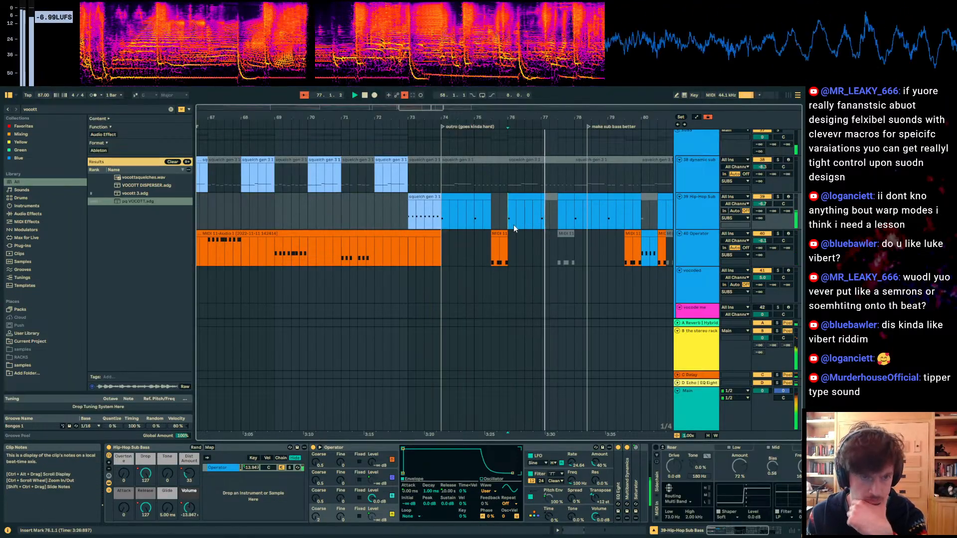
key(a)
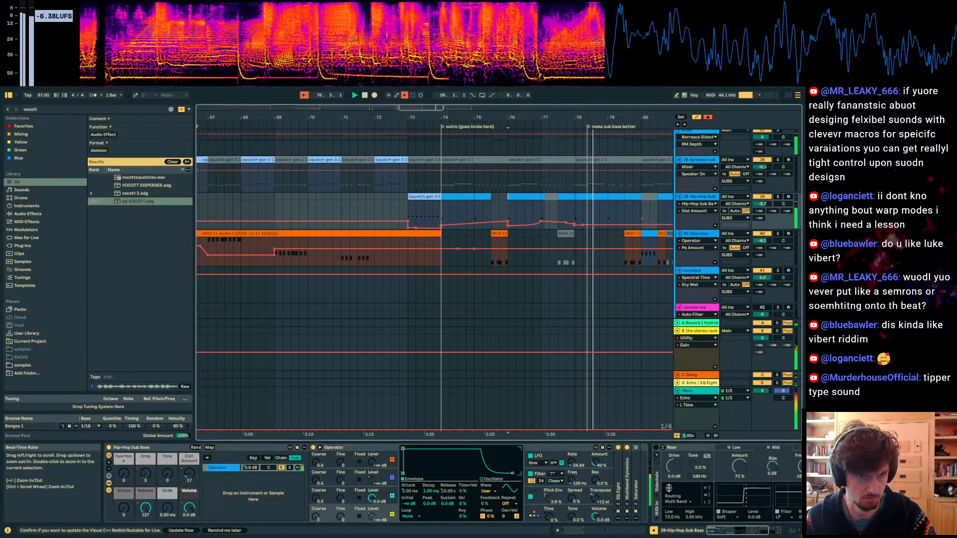
key(a)
scroll(561, 217, down, 15)
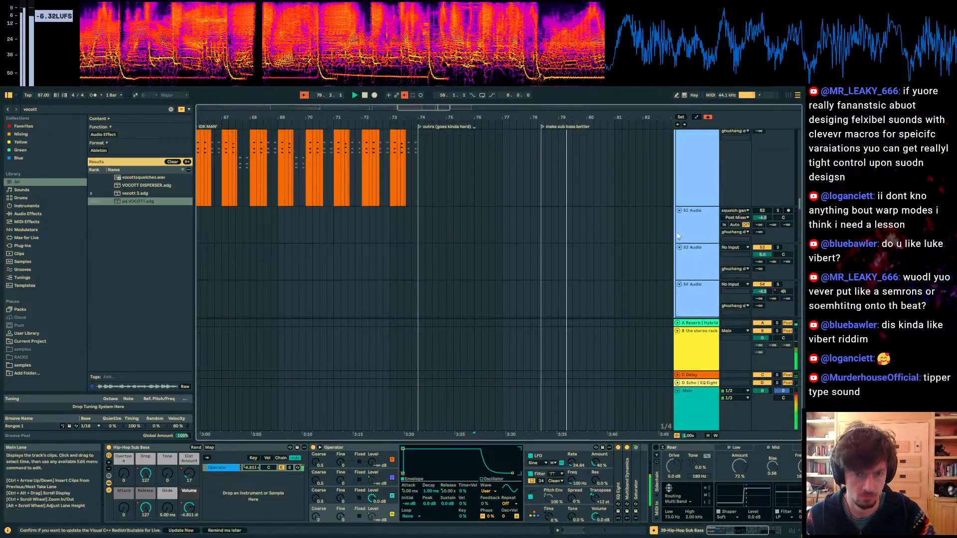
scroll(688, 263, down, 5)
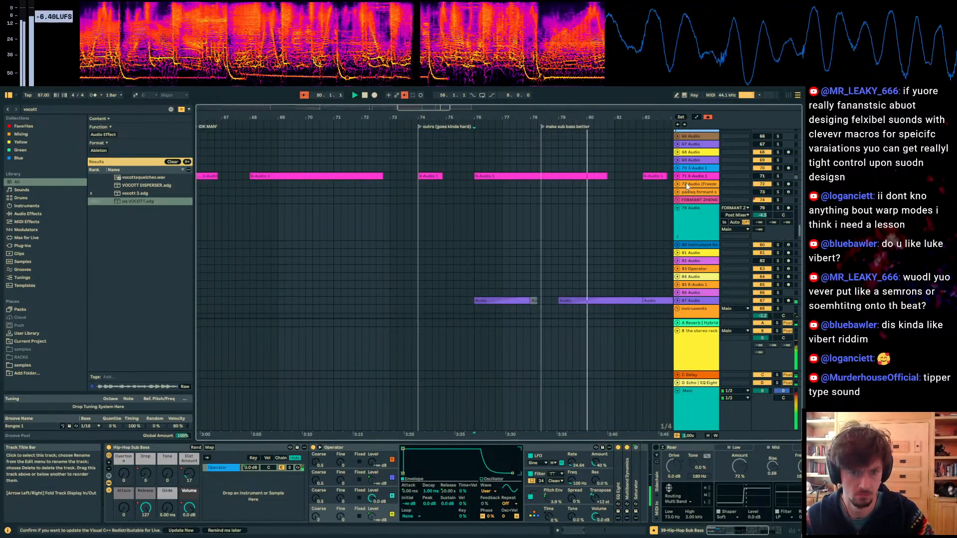
scroll(686, 183, down, 5)
click(677, 202)
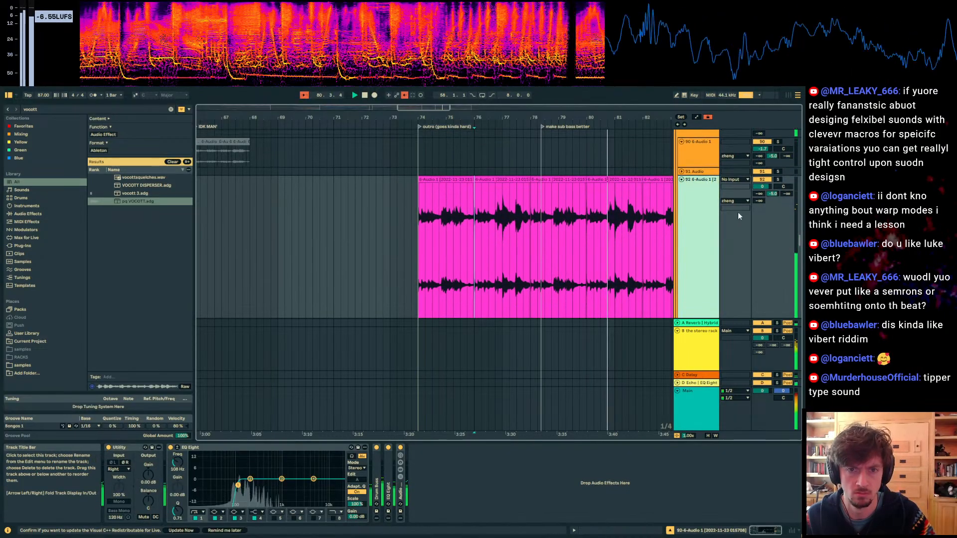
Step: Play the soloed 92 6-Audio 1 track from bar 74 and expand its Audio Effect Rack to inspect the second chain
scroll(738, 214, up, 3)
click(436, 229)
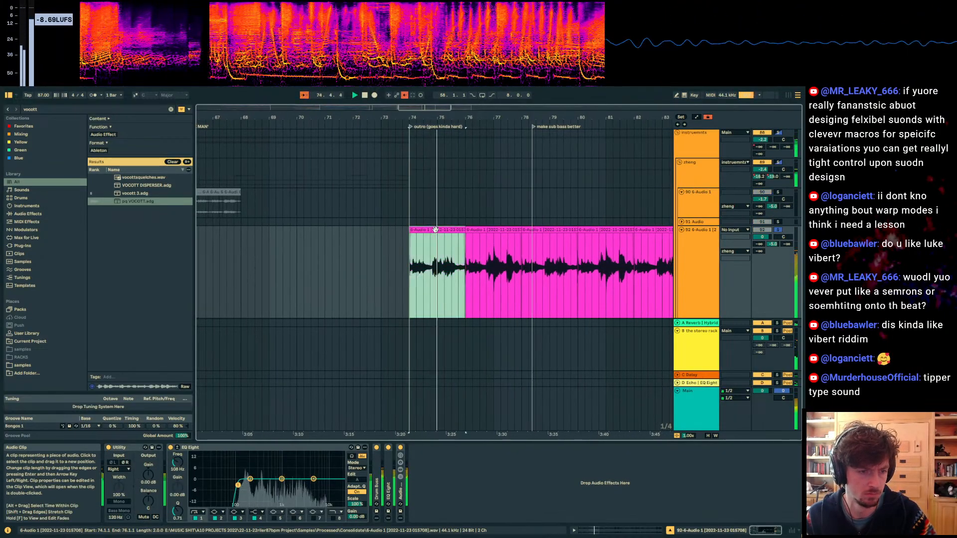
click(415, 472)
key(space)
key(space)
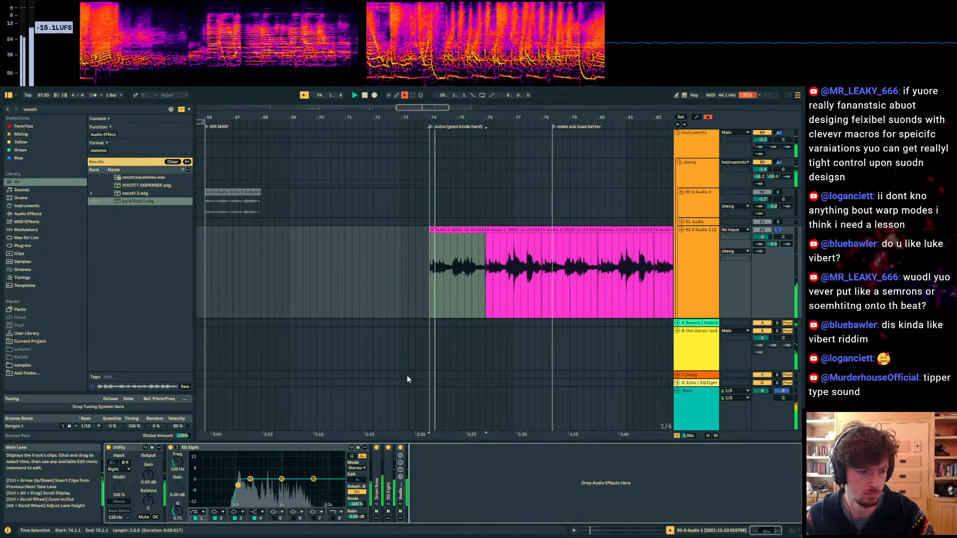
double_click(396, 451)
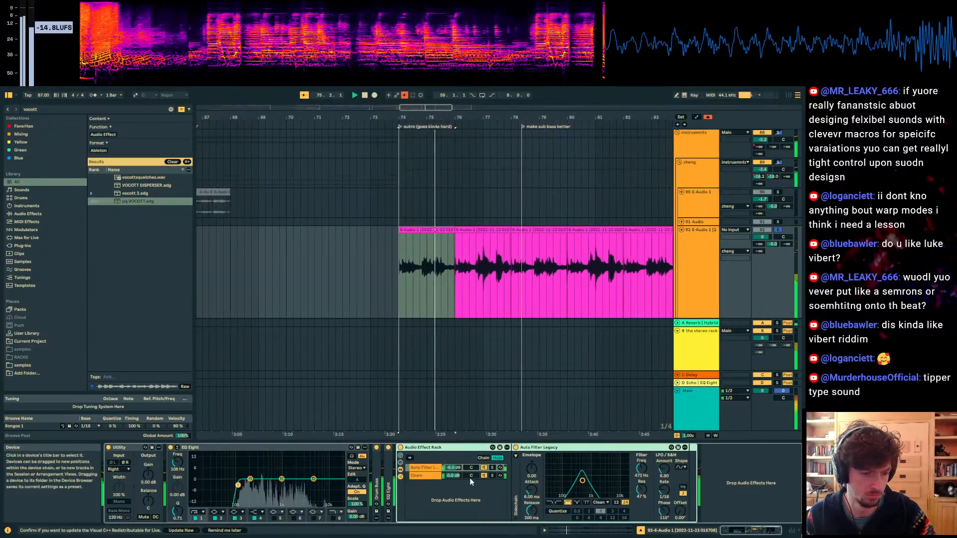
click(432, 477)
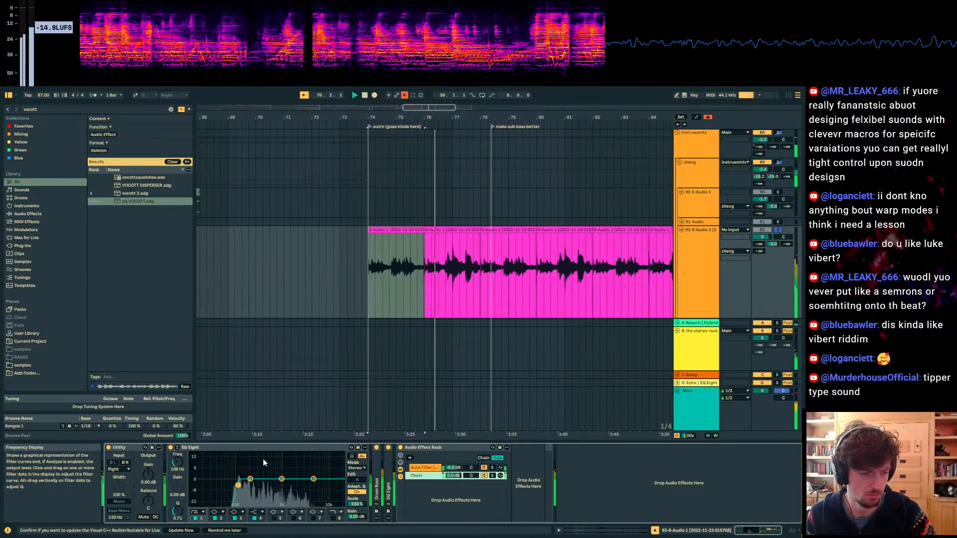
Step: Search for Saturator and add it after the Audio Effect Rack on the 92 6-Audio 1 track
key(ctrl+f)
text(sa)
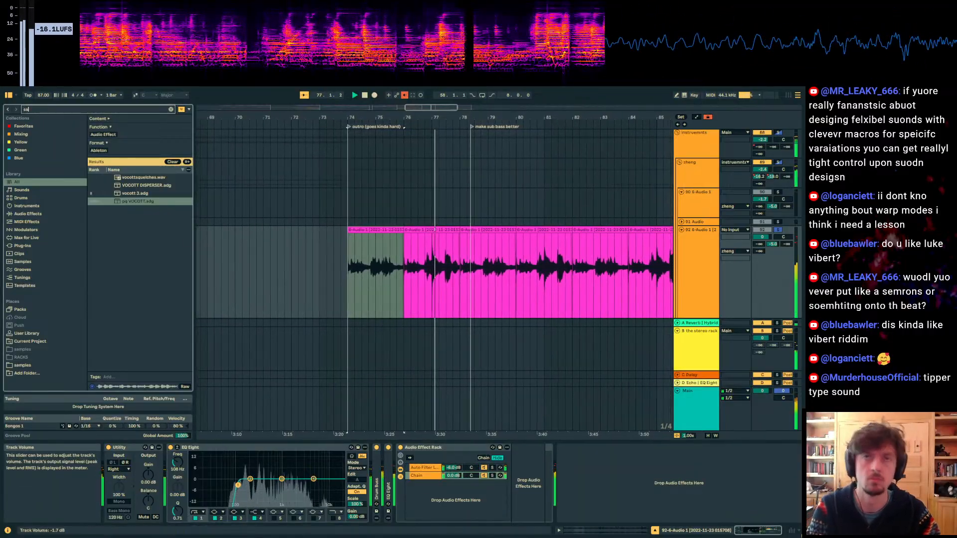
text(t)
click(126, 177)
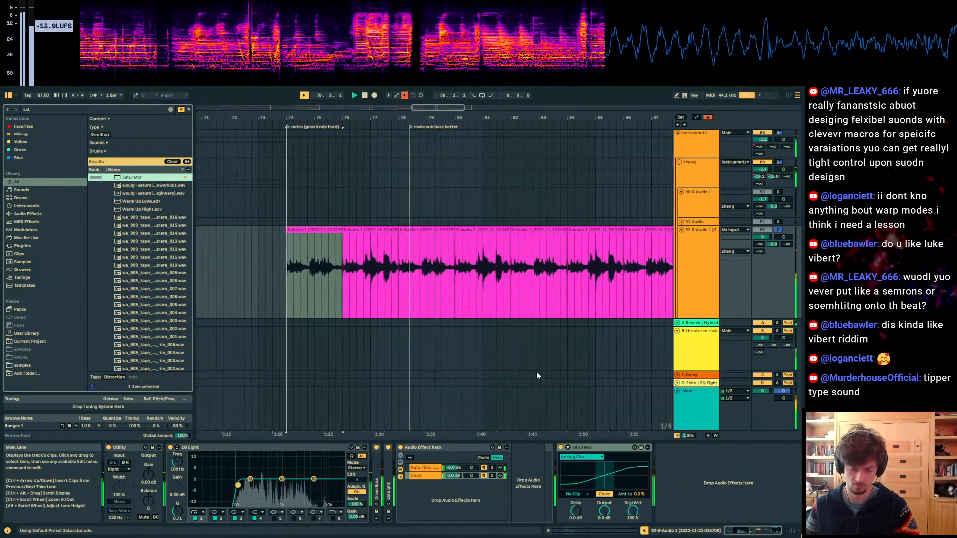
Step: Set the Saturator's Drive to 14 dB, lower its Output and set Dry/Wet to 47%, checking against the full mix
mouse_move(576, 511)
mouse_down()
mouse_move(575, 501)
mouse_move(604, 523)
mouse_move(576, 503)
mouse_up()
key(space)
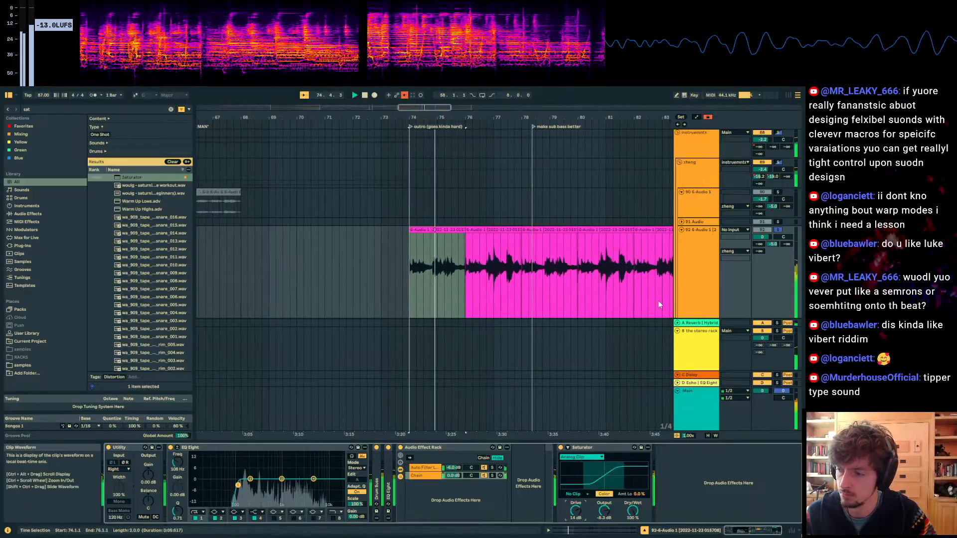
drag(633, 510, 633, 527)
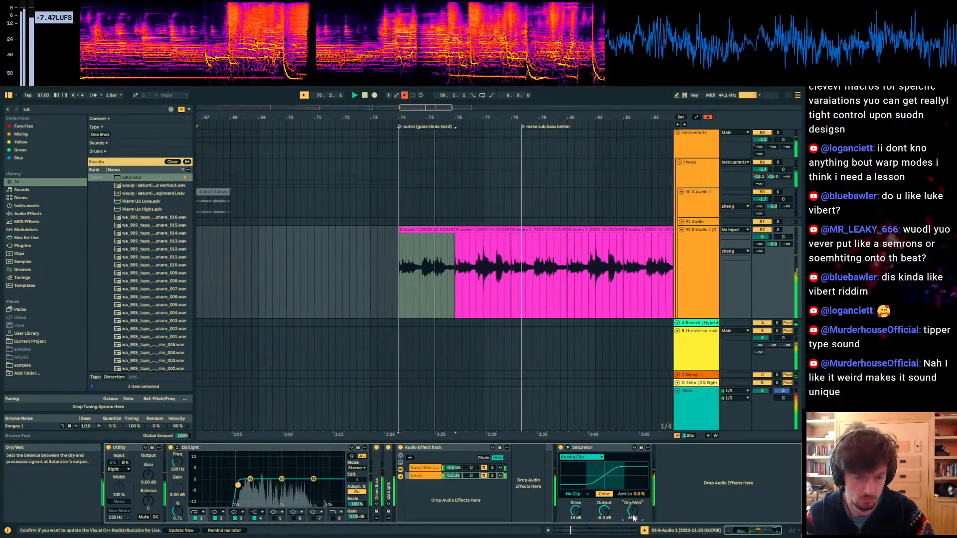
drag(633, 514, 633, 513)
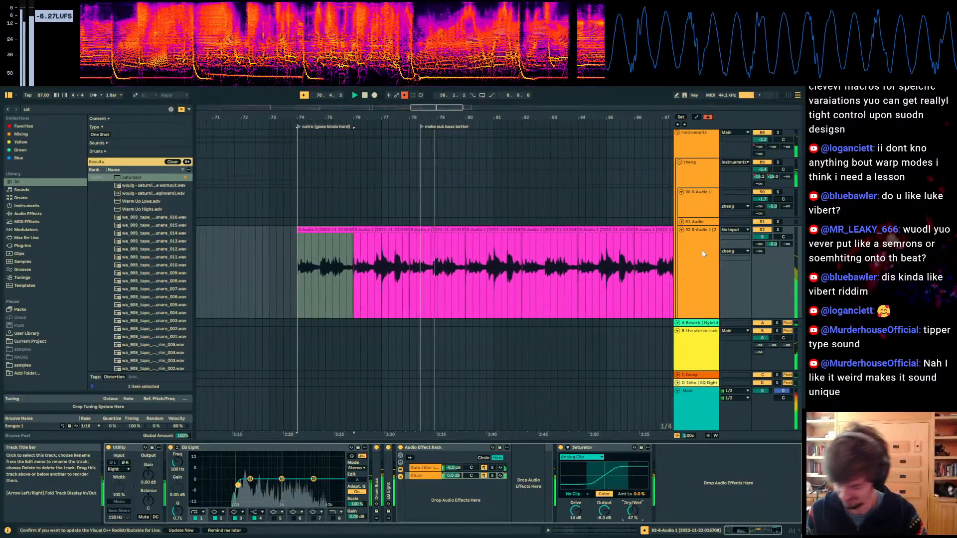
Step: Examine the 92 6-Audio 1 clips in bars 82 to 90 and the synth tracks below, listening from bar 81
click(690, 278)
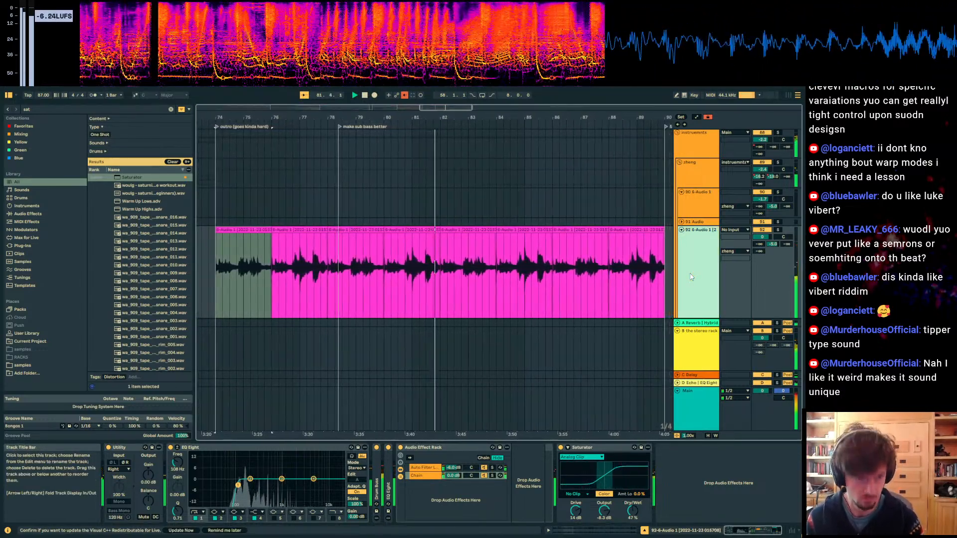
scroll(593, 283, down, 2)
drag(424, 242, 644, 244)
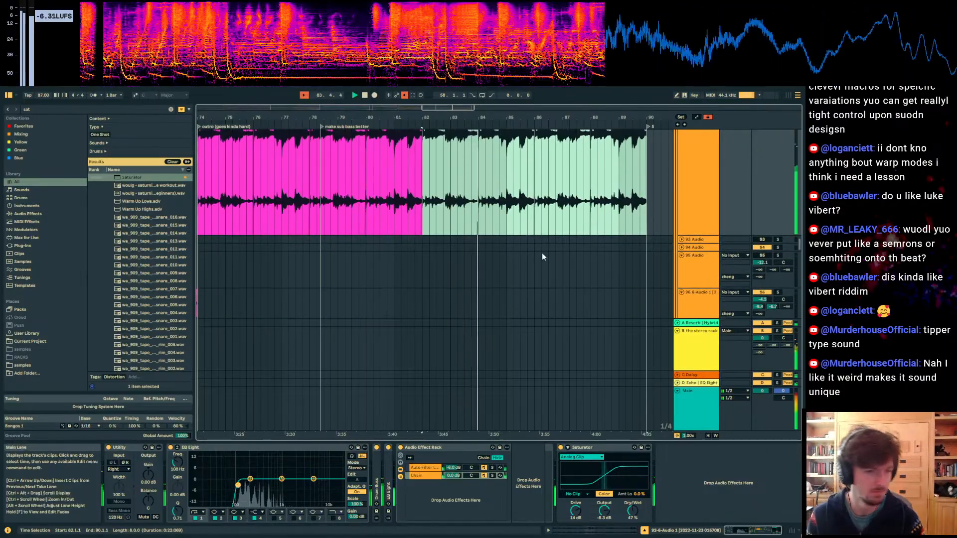
scroll(523, 262, down, 6)
scroll(516, 267, down, 6)
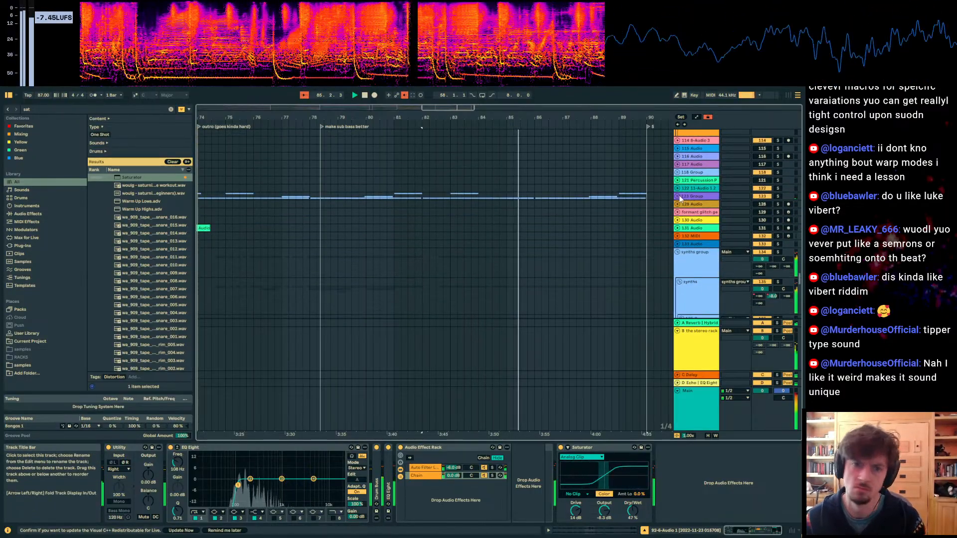
scroll(554, 220, down, 5)
scroll(508, 232, down, 5)
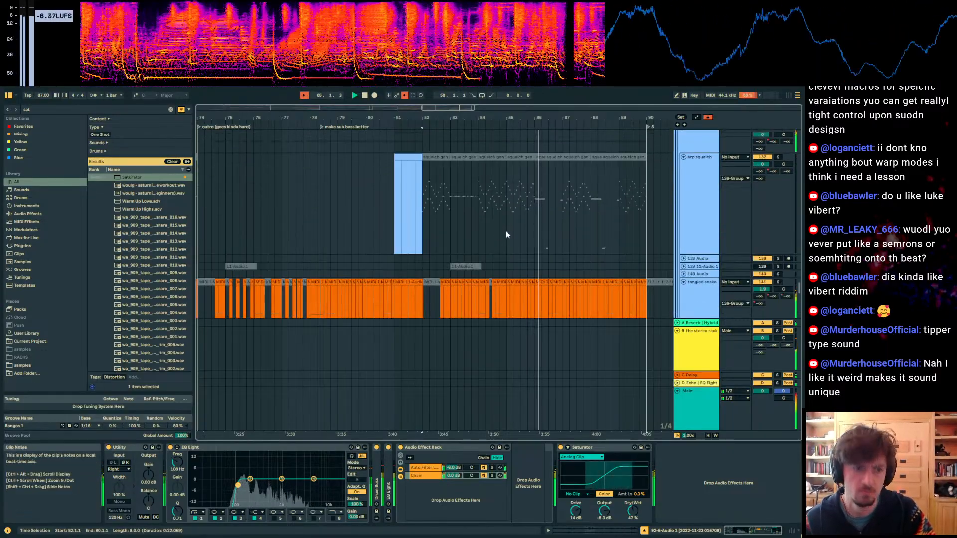
click(397, 198)
click(396, 197)
key(space)
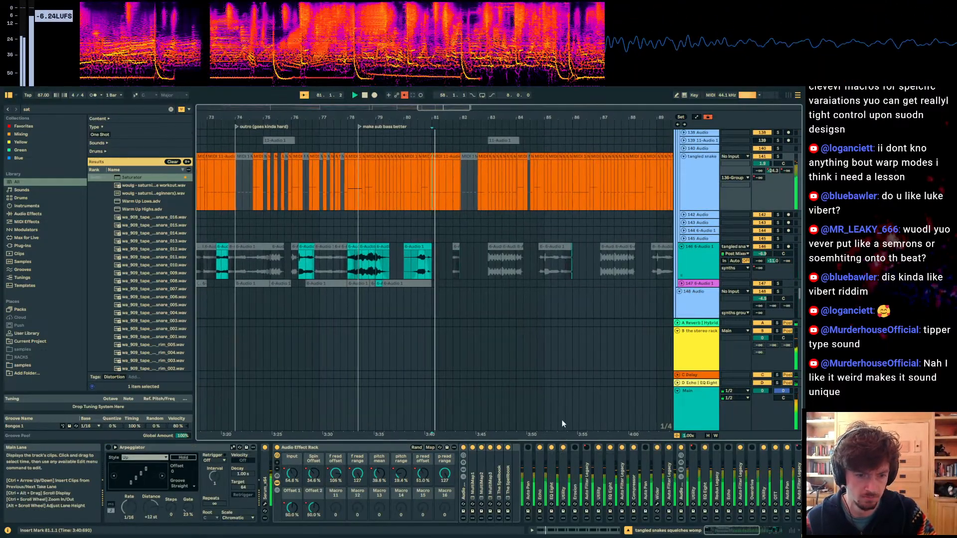
Step: On the tangled snakes track, ramp Overdrive's Dry/Wet automation up across bar 83, dropping back to 0% at bar 84
double_click(329, 447)
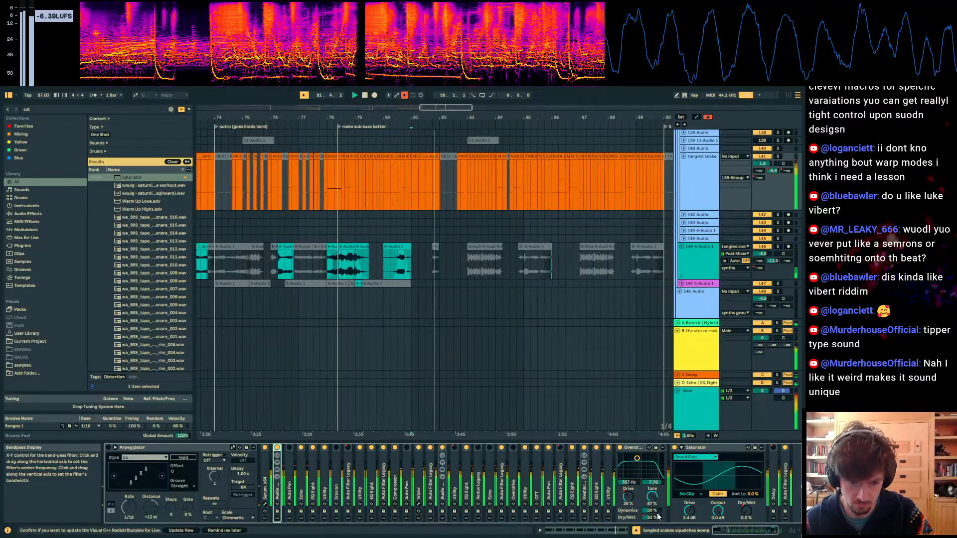
key(a)
mouse_move(444, 210)
mouse_down()
mouse_move(471, 193)
mouse_move(478, 171)
mouse_move(450, 210)
mouse_up()
drag(493, 170, 479, 210)
click(450, 168)
key(space)
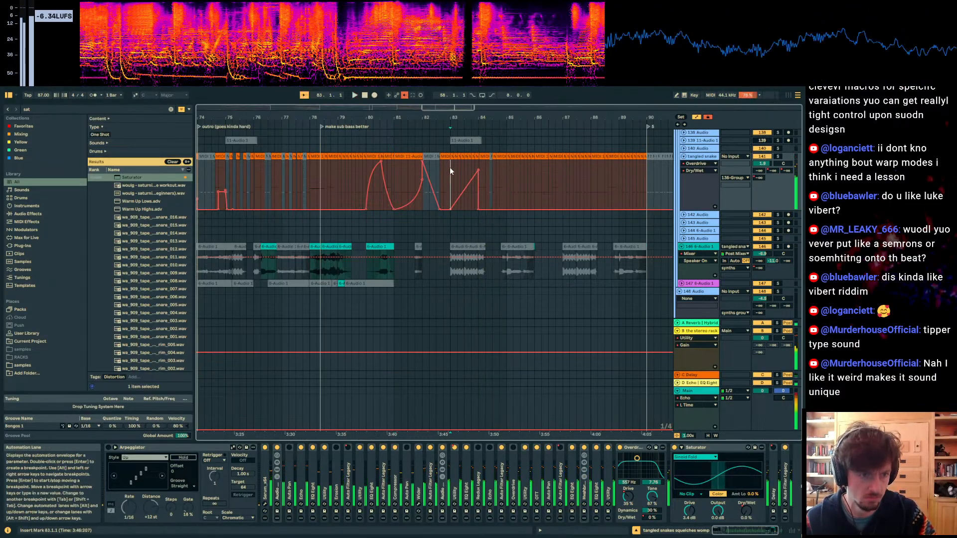
Step: Lower the peak of the Overdrive Dry/Wet ramp at bar 84 and check the transition by playback
key(space)
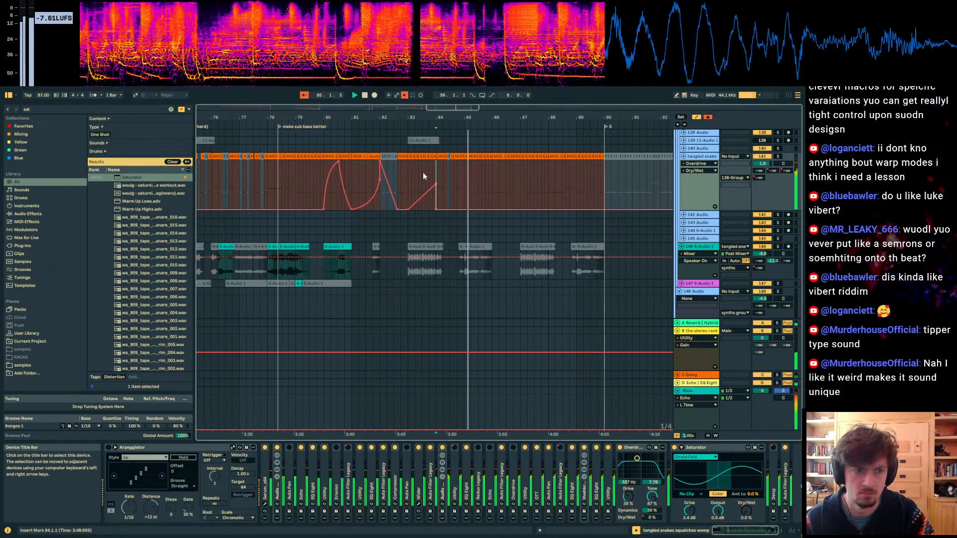
click(450, 181)
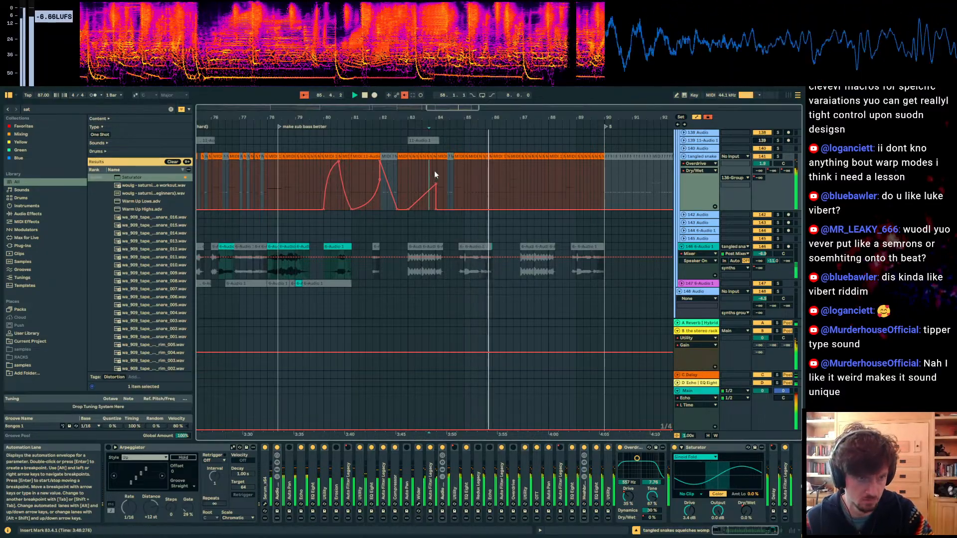
click(435, 172)
key(space)
key(space)
mouse_move(432, 117)
mouse_down()
mouse_move(433, 147)
mouse_move(448, 102)
mouse_up()
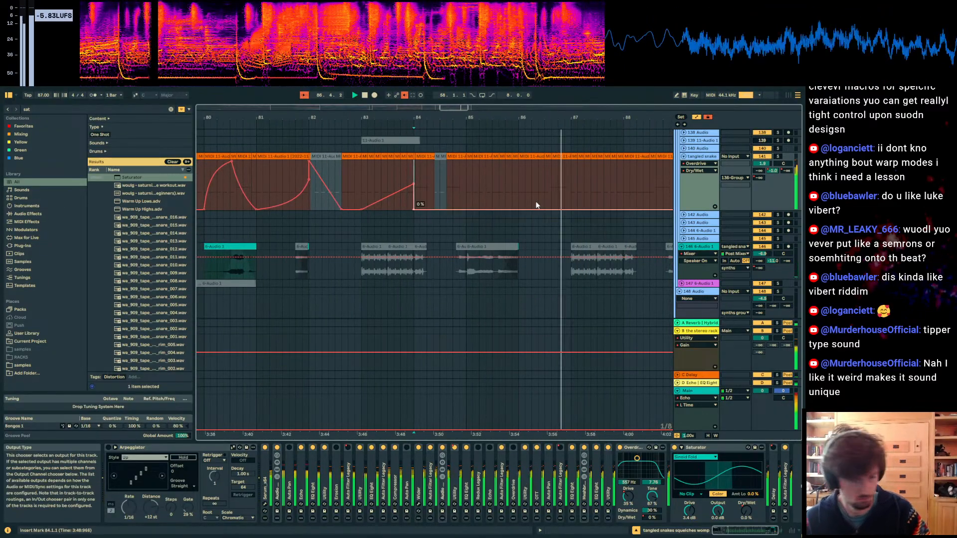
Step: Repeat the Overdrive Dry/Wet ramp on the tangled snakes track across bar 87, ending near bar 88
click(519, 184)
scroll(518, 185, up, 2)
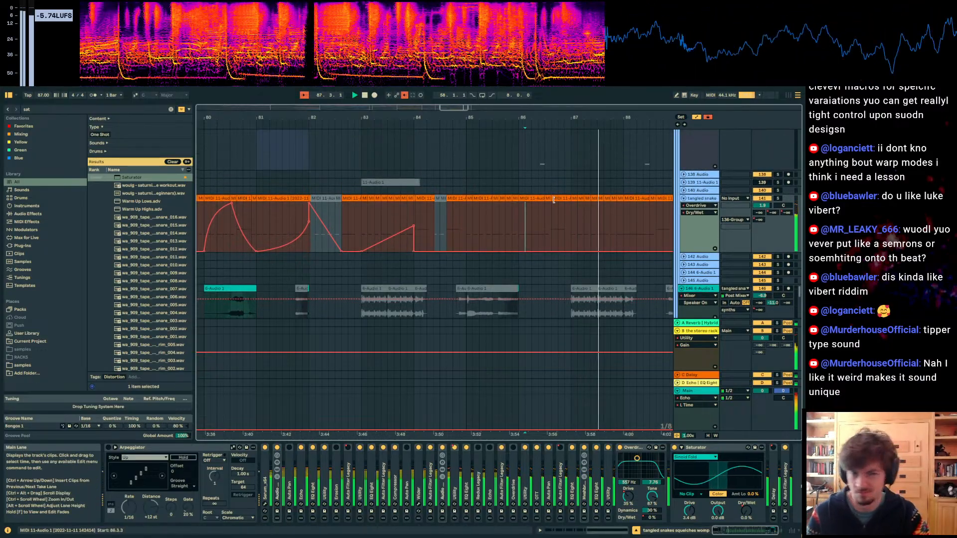
click(564, 224)
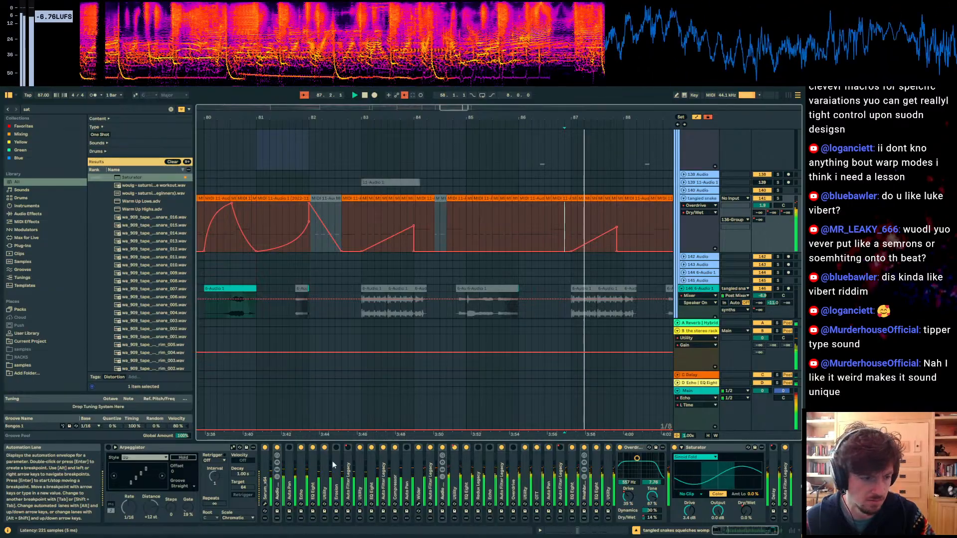
Step: Try curving the rack's Input macro automation on the tangled snakes track just after bar 88, checking by playback
double_click(441, 493)
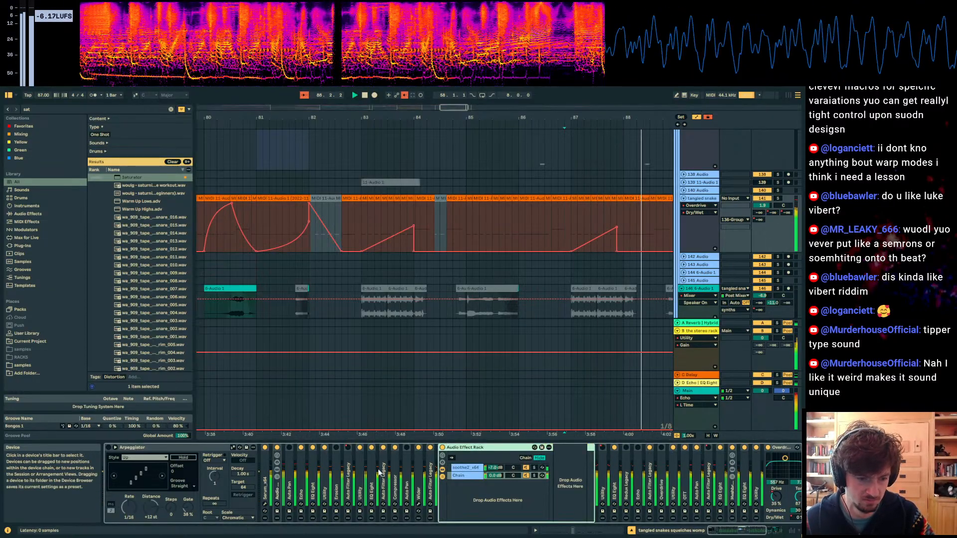
double_click(279, 492)
click(293, 474)
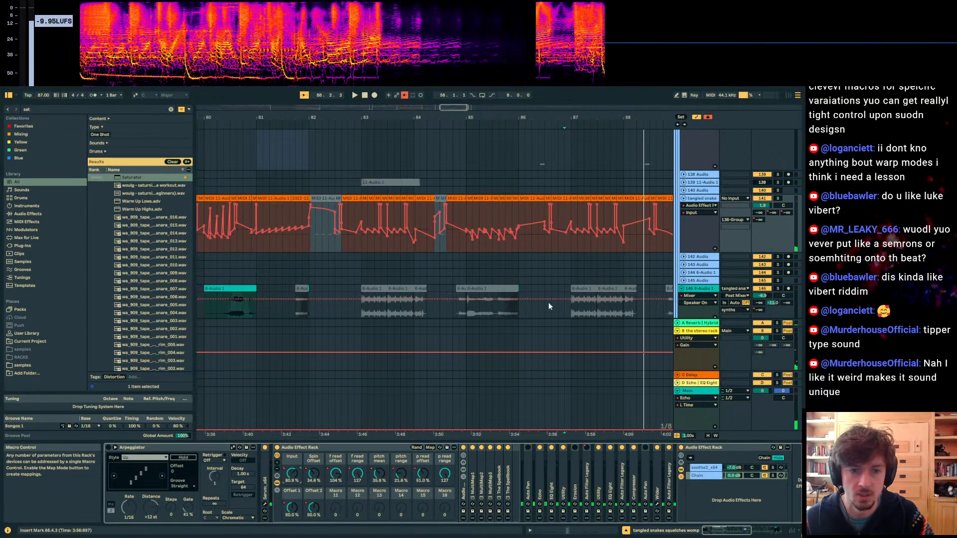
click(603, 240)
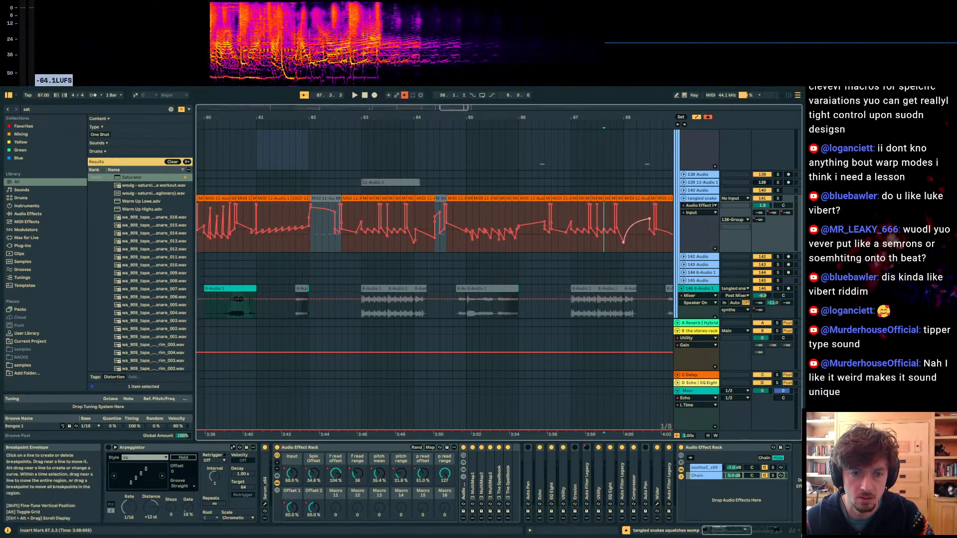
click(604, 255)
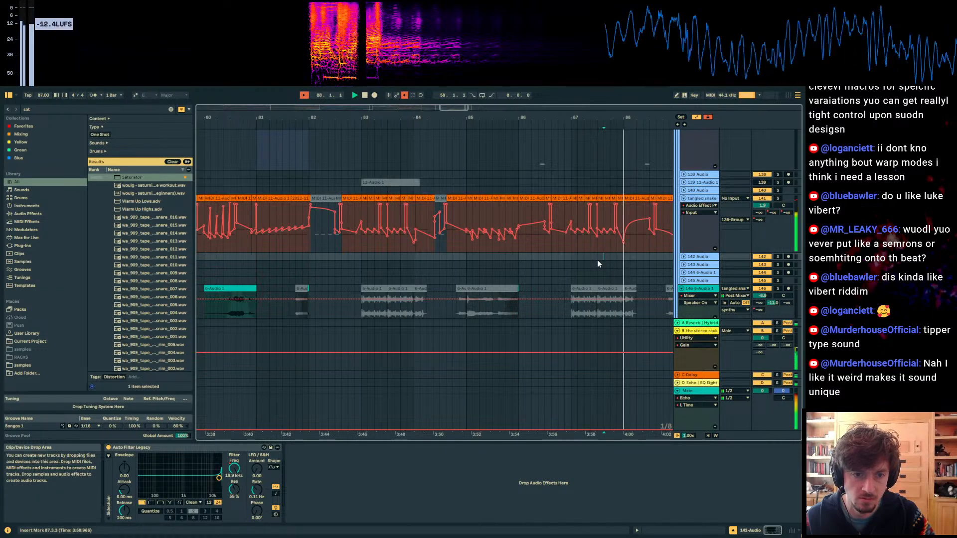
click(625, 241)
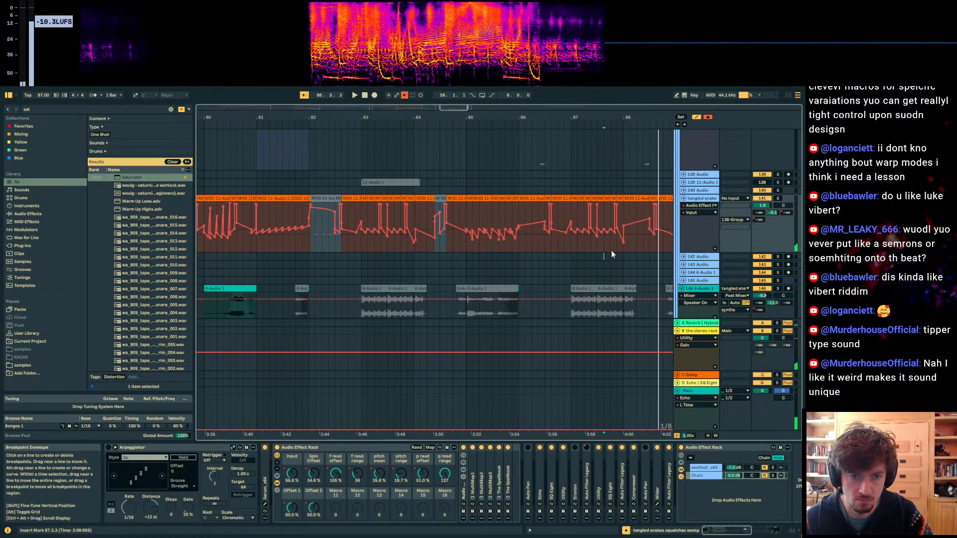
Step: Listen to tangled snakes around bars 87 and 88 while examining its clips and the Input and f read range automation
key(a)
click(574, 247)
key(space)
click(479, 240)
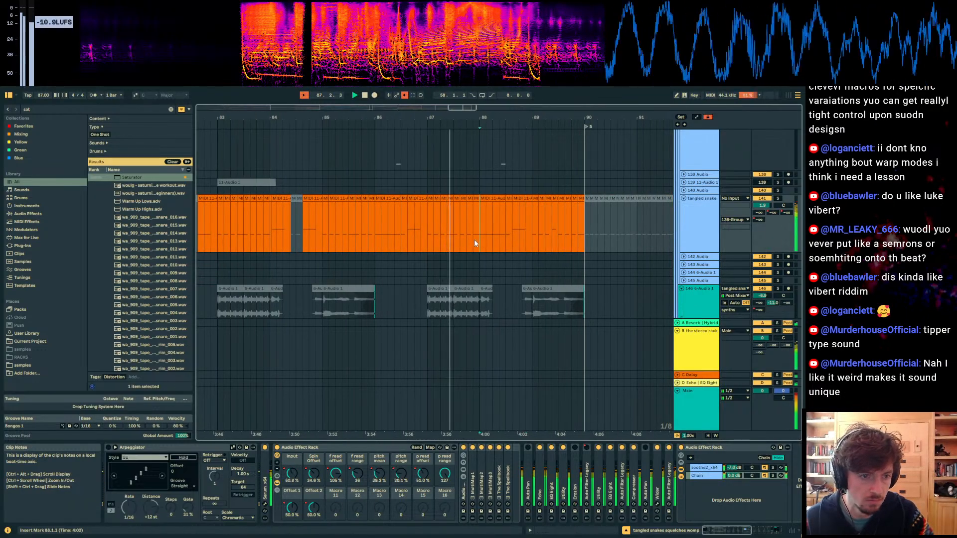
shift+click(476, 245)
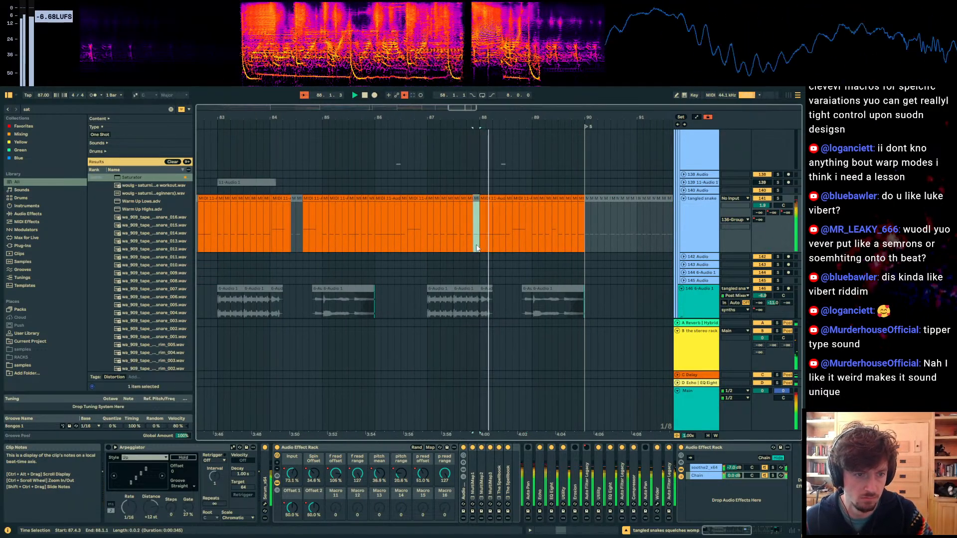
key(a)
click(442, 247)
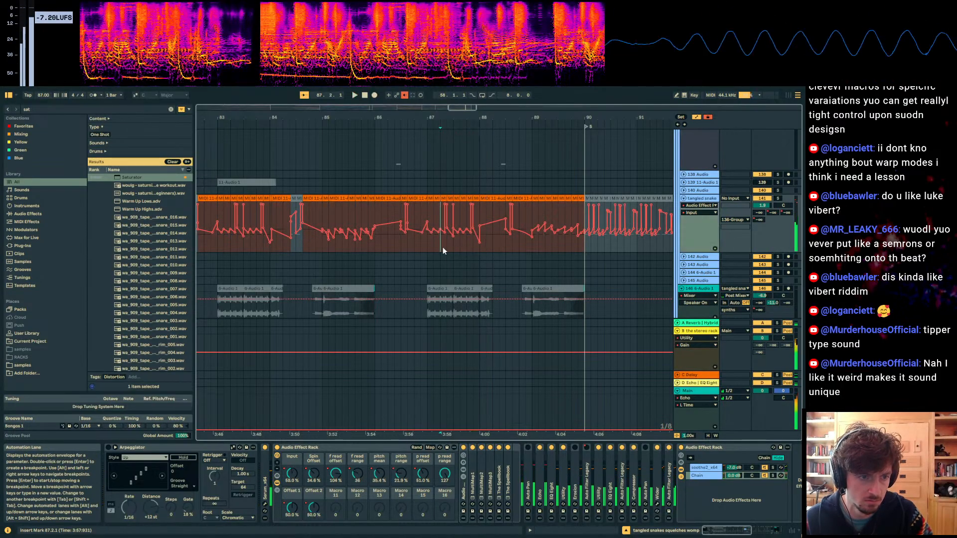
key(space)
drag(485, 118, 485, 145)
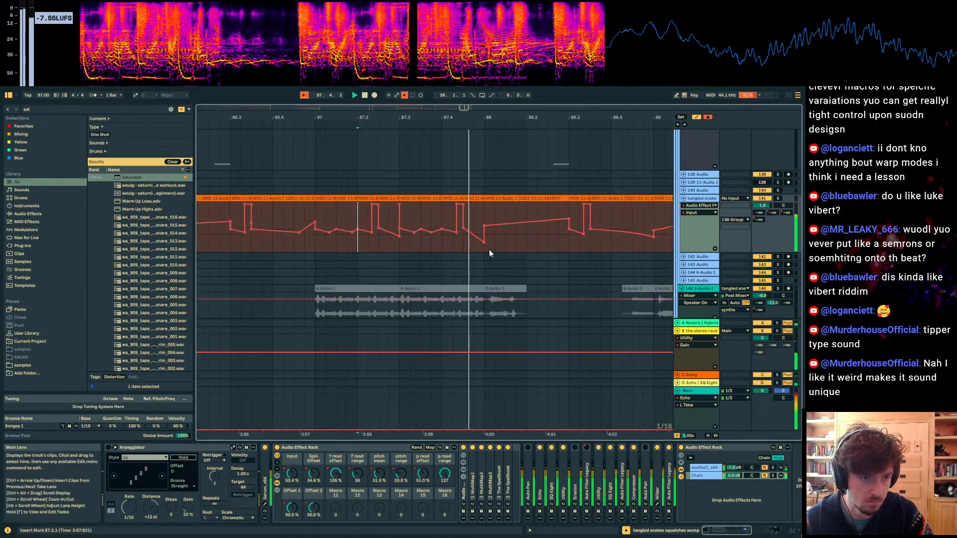
click(379, 475)
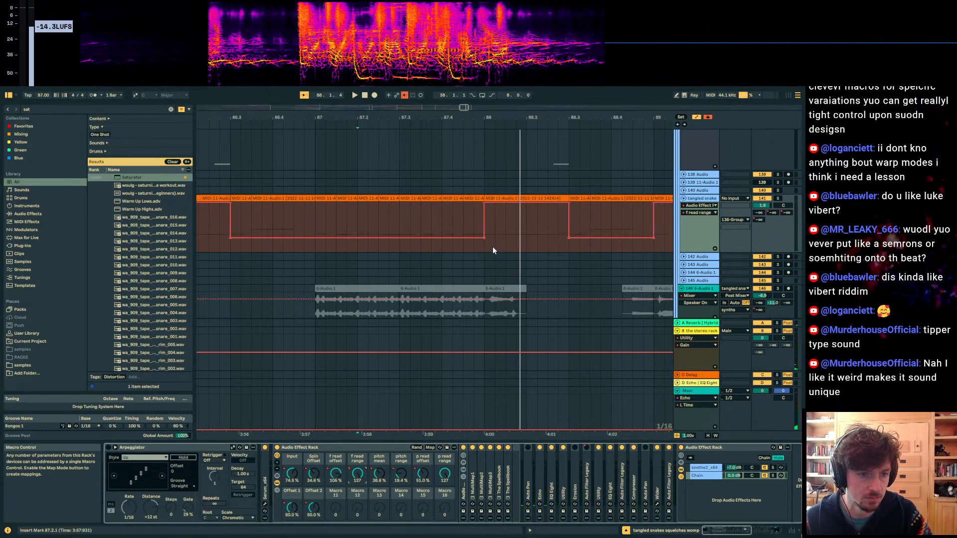
mouse_move(483, 238)
key(a)
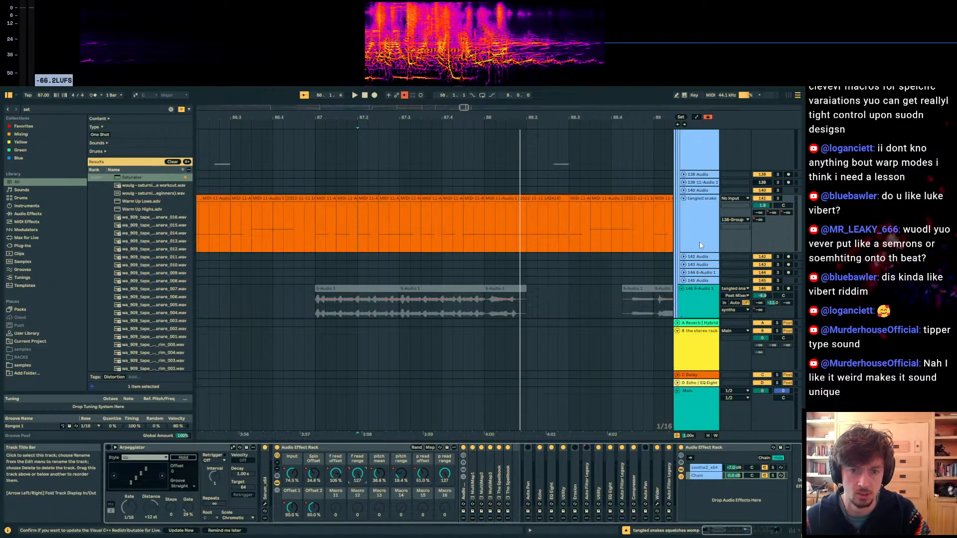
Step: Unfold the 142 Audio and 143 Audio tracks below tangled snakes and arm 143 Audio for recording
click(701, 245)
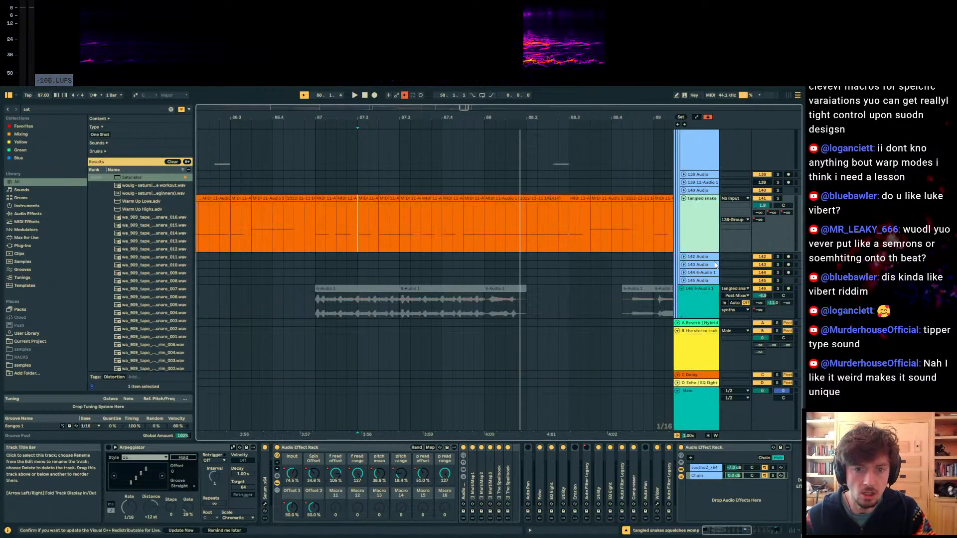
click(683, 257)
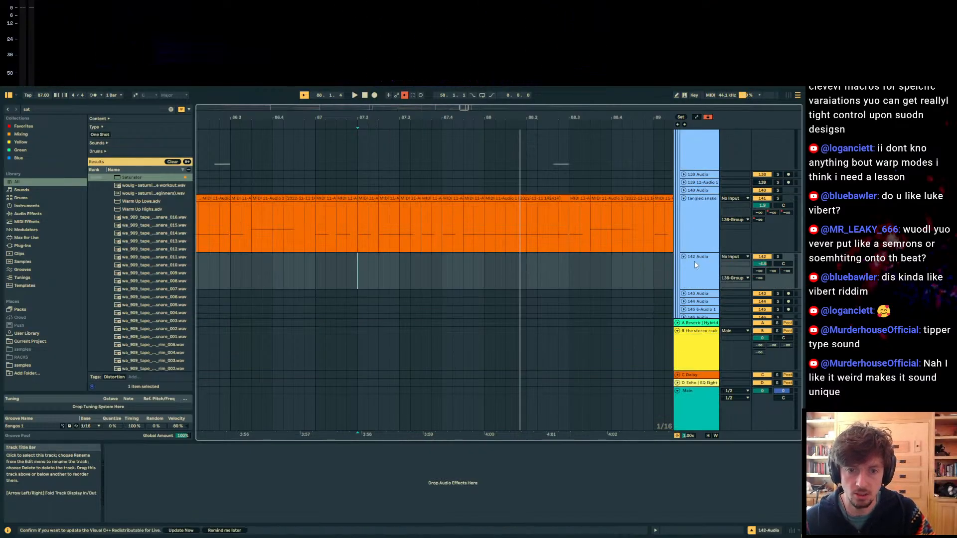
click(684, 294)
click(788, 286)
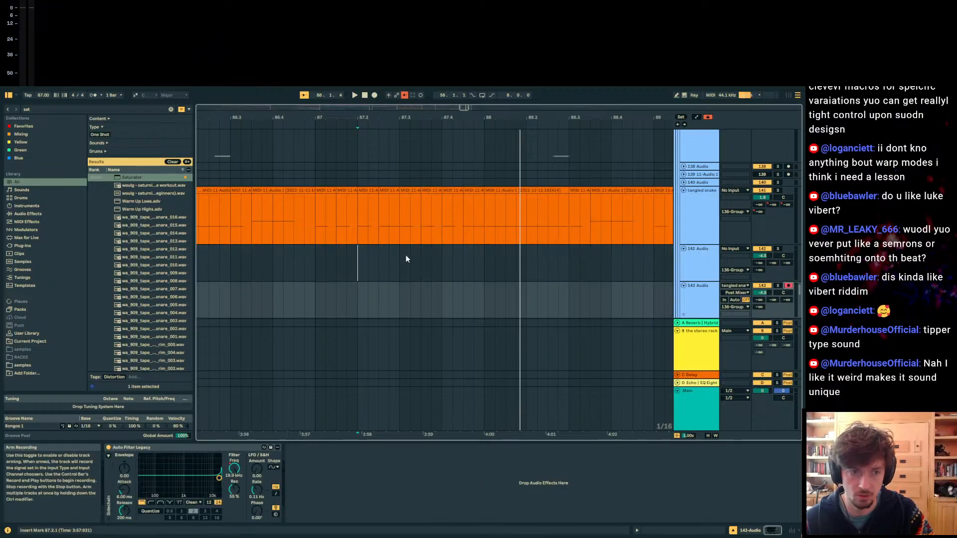
Step: Record tangled snakes onto 143 Audio around bars 87 and 88, deactivating the bar 87 takes and the source segment at 88.2.3
click(374, 96)
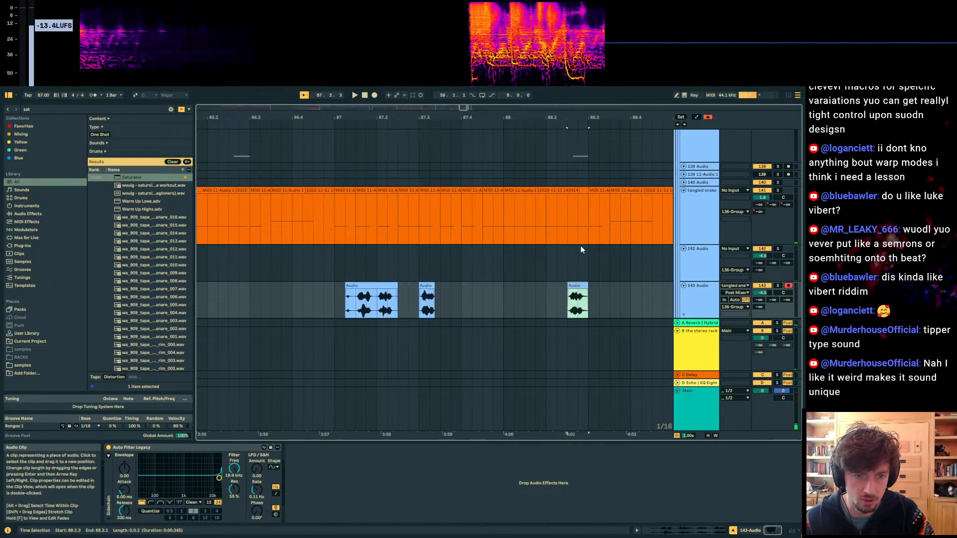
click(571, 230)
drag(410, 301, 283, 302)
key(0)
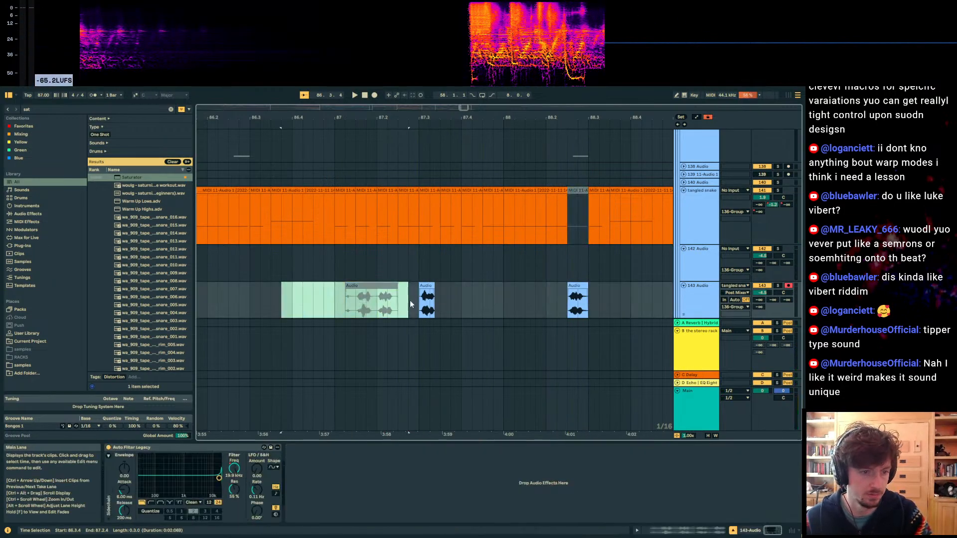
click(305, 310)
key(space)
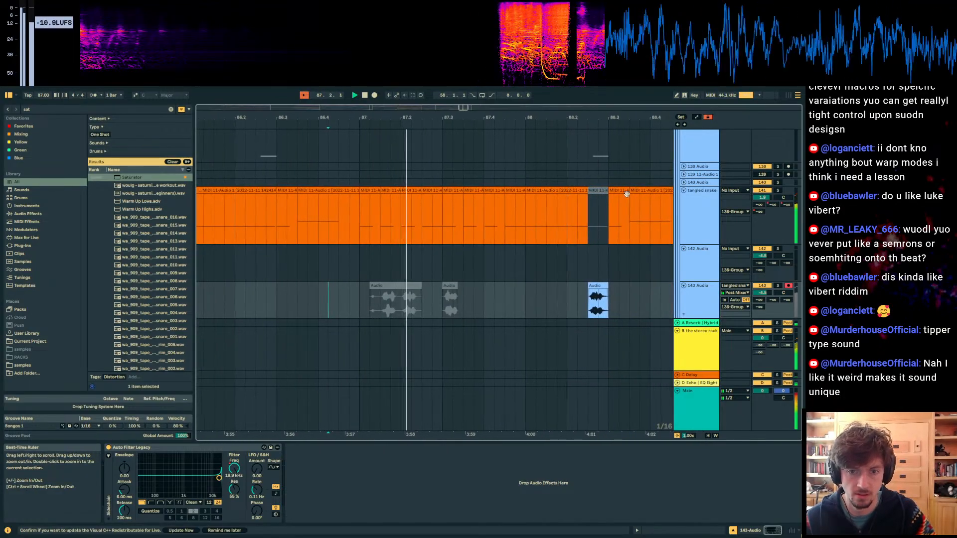
key(space)
Step: Move the recorded 143 Audio clip to 87.4.3, deactivate the tangled snakes segment above it, reactivate the one at 88.2.3, and play back
drag(595, 286, 511, 292)
drag(522, 228, 506, 229)
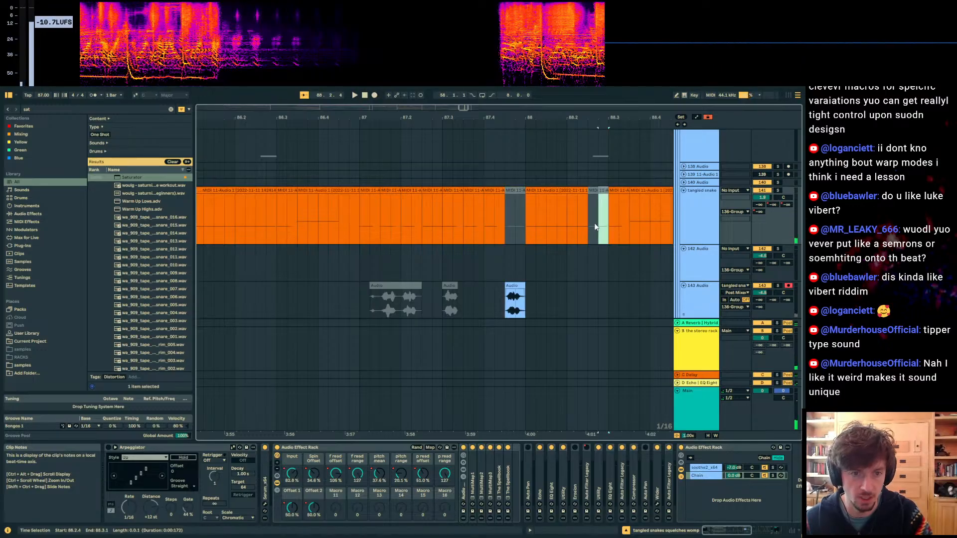
click(401, 233)
key(space)
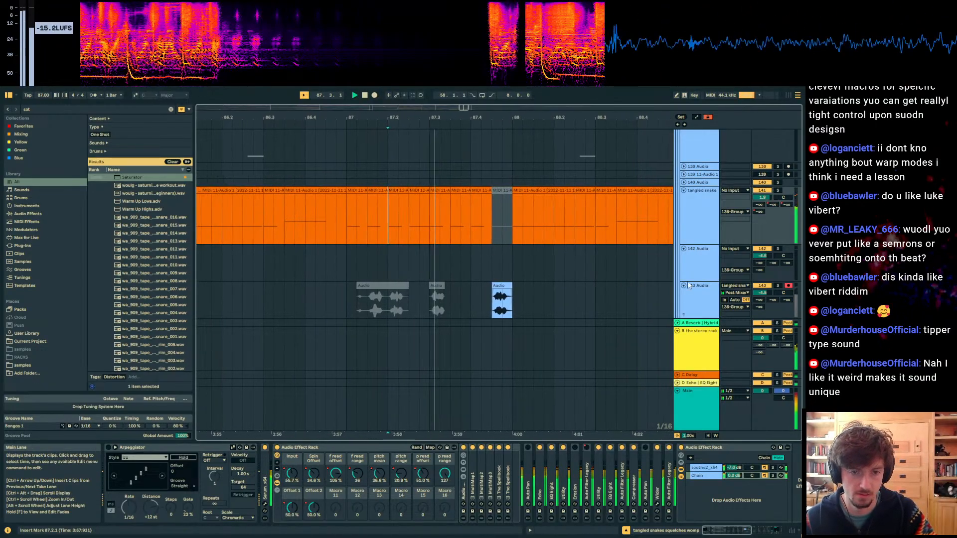
click(383, 286)
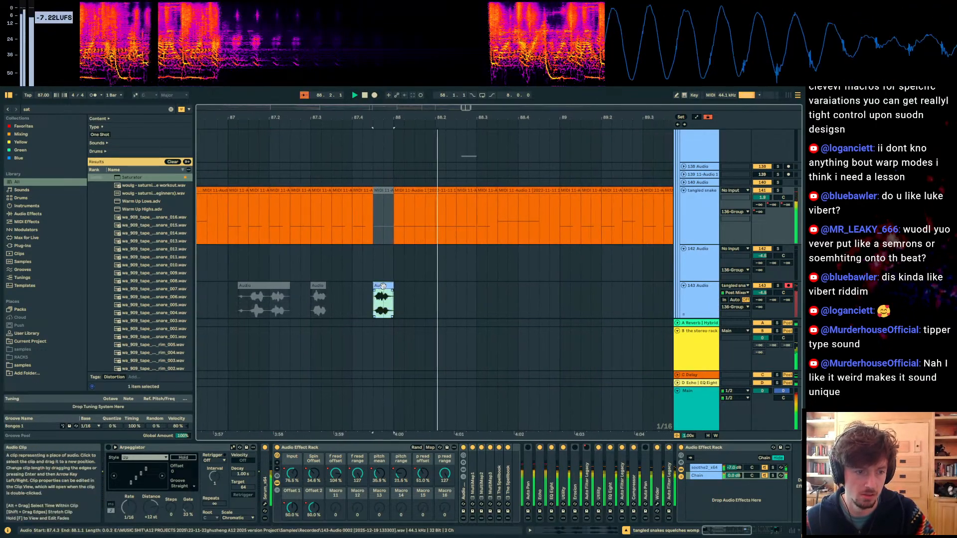
Step: Examine the rack's Input, pitch range and f read range automation on tangled snakes around bar 88, listening to the passage
click(393, 232)
key(space)
click(292, 473)
key(a)
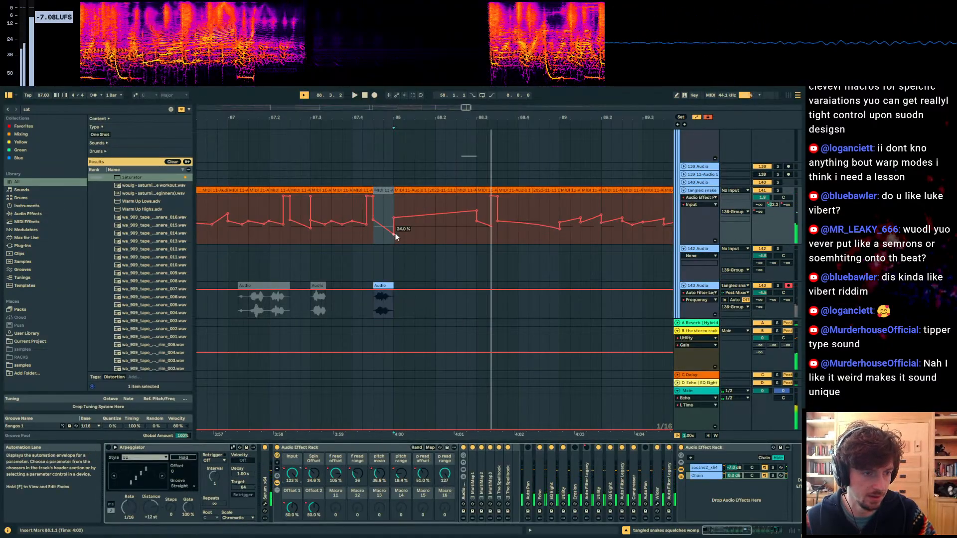
click(394, 233)
click(370, 242)
click(401, 480)
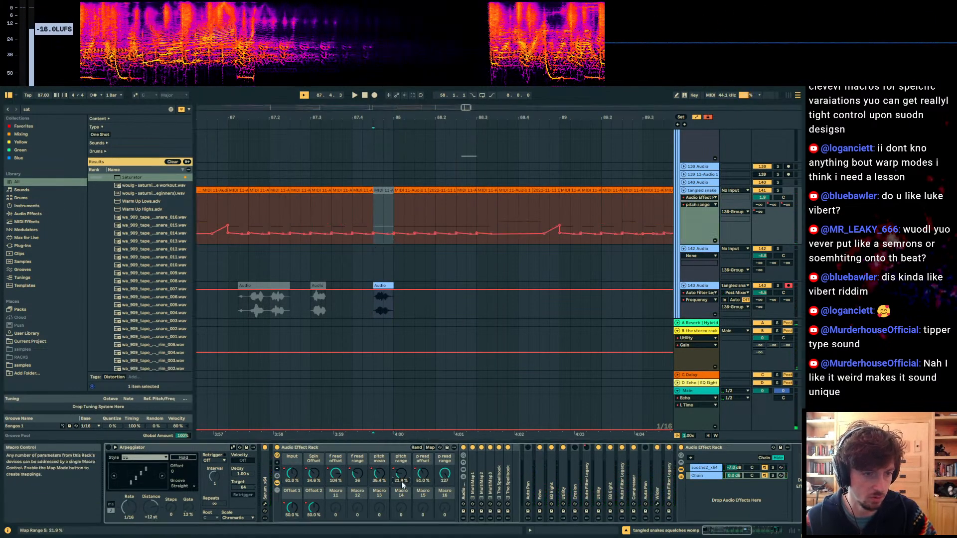
click(360, 473)
key(space)
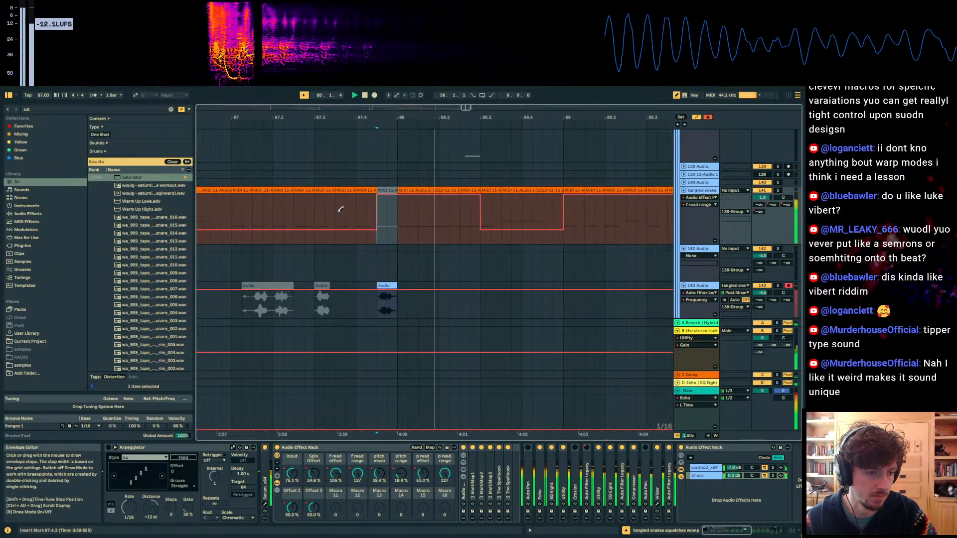
click(303, 208)
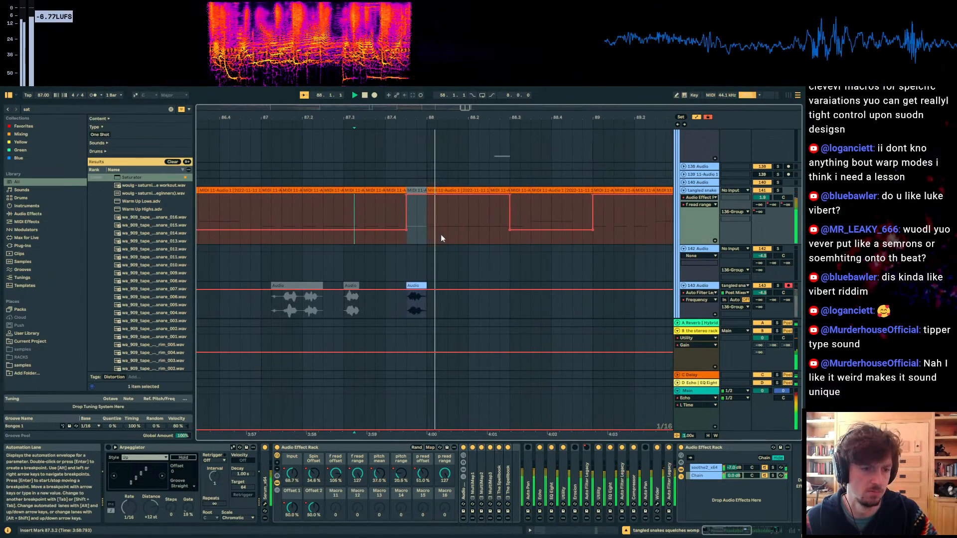
key(a)
Step: Move the resampled clip at 87.4.3 from 143 Audio up to 142 Audio, comparing it with tangled snakes in solo
click(378, 285)
key(space)
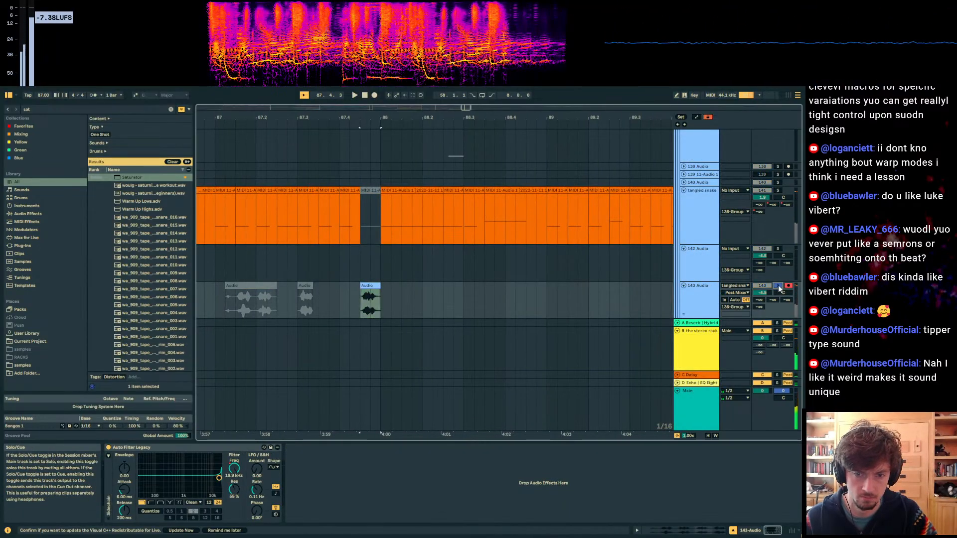
key(space)
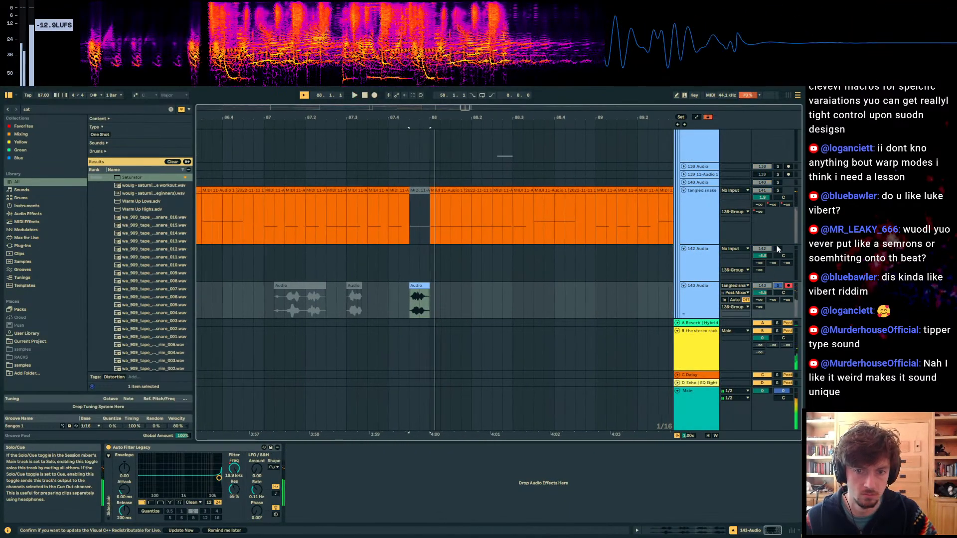
click(777, 249)
drag(399, 286, 398, 249)
click(257, 216)
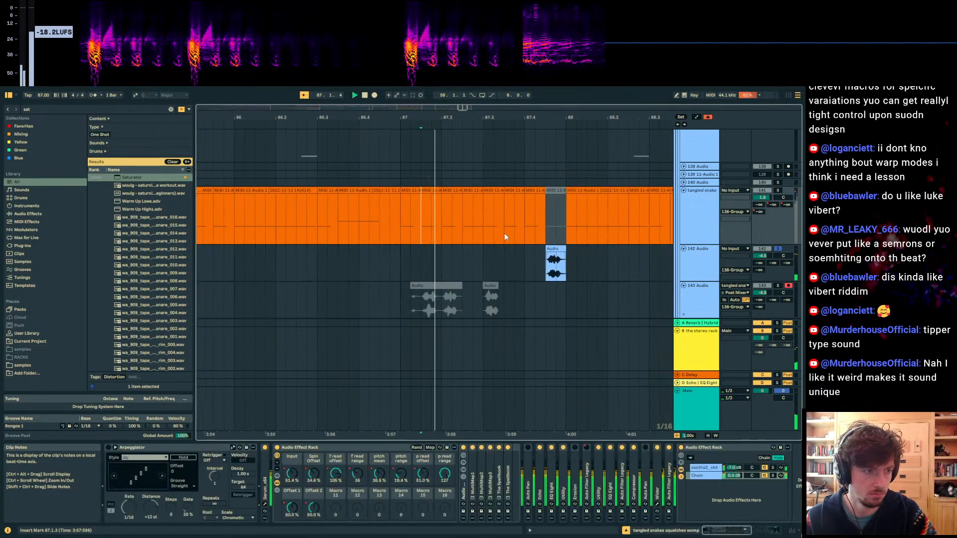
click(777, 191)
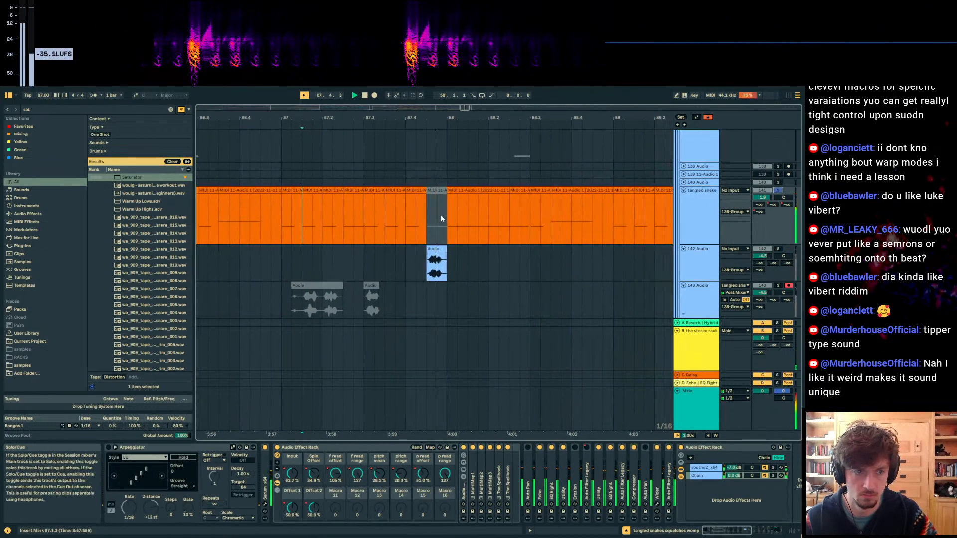
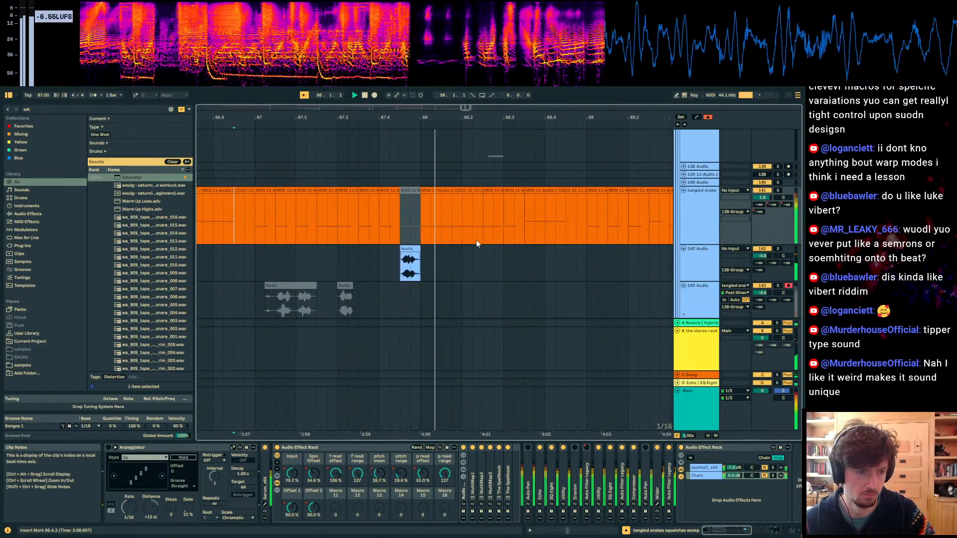
Step: Deactivate the clip at bar 88 on the 126 11-Audio 1 track during playback of the outro
drag(359, 117, 491, 91)
scroll(504, 219, up, 10)
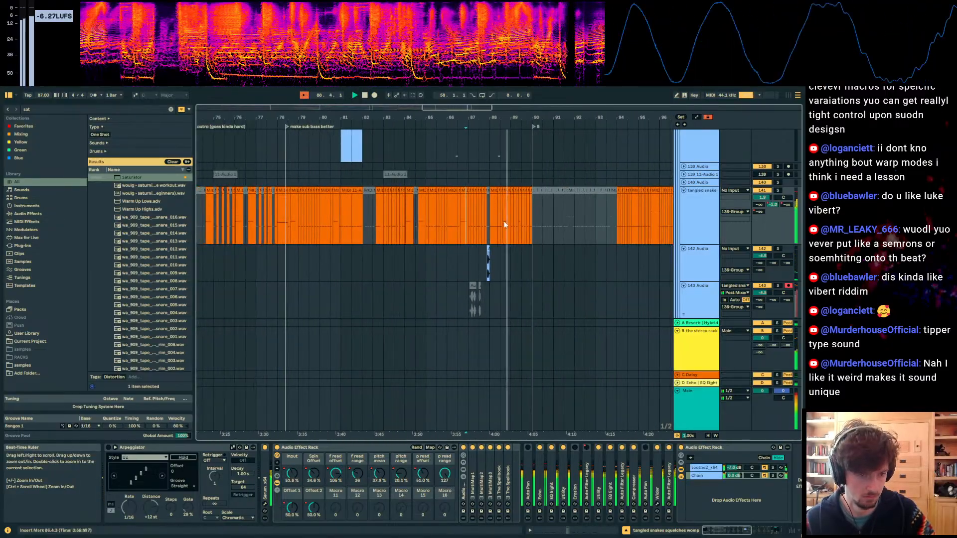
click(504, 227)
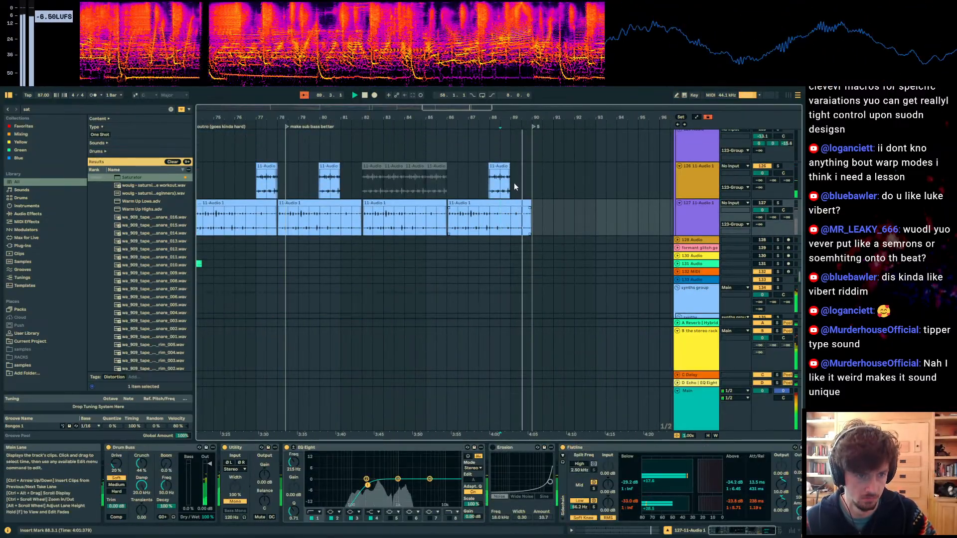
click(483, 183)
click(397, 172)
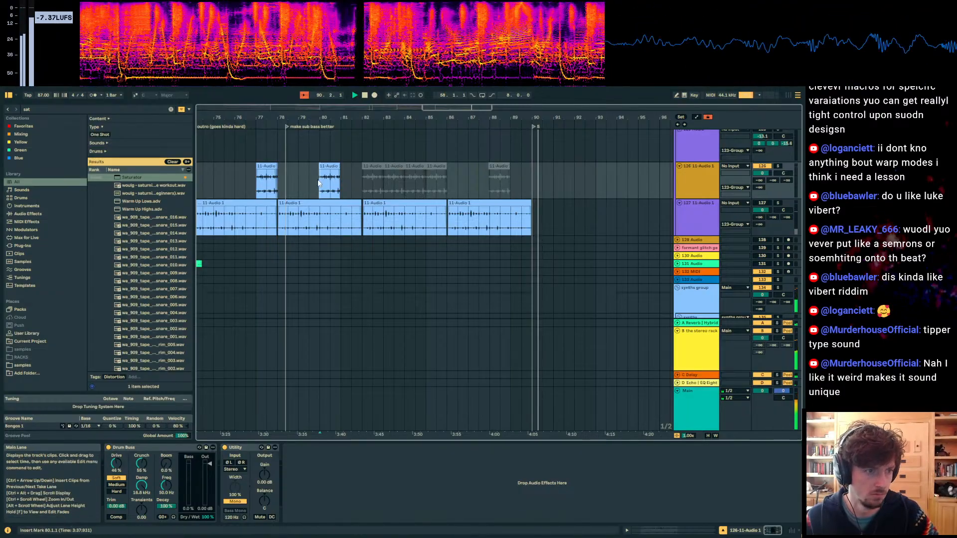
Step: Review the sections from breakdown/buildup to the outro on 126 11-Audio 1, listening from the IDK MAN' marker at bar 66
drag(309, 118, 648, 90)
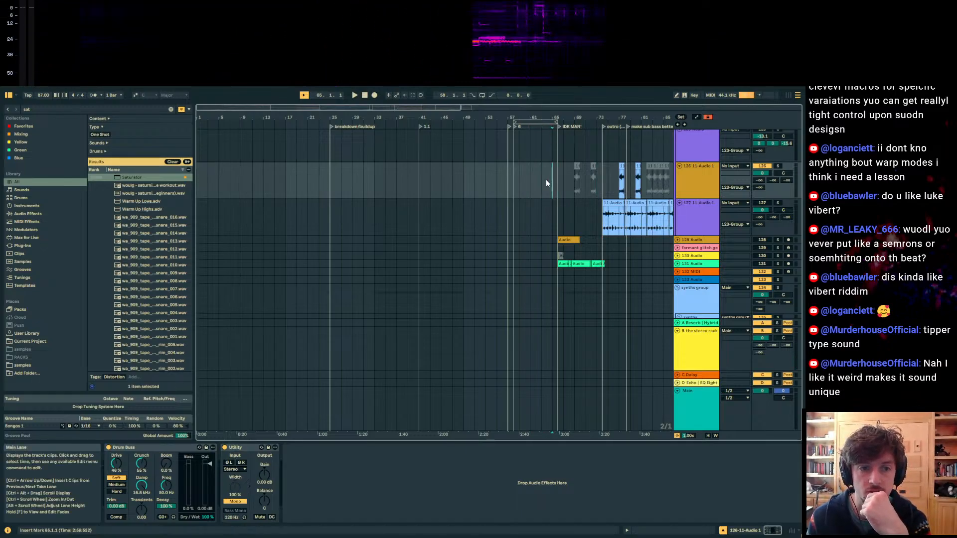
click(496, 192)
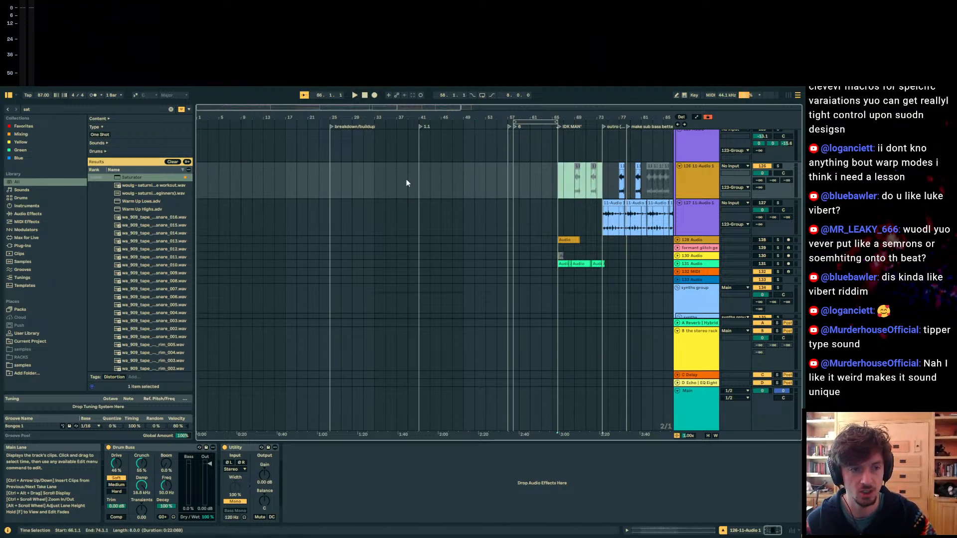
drag(414, 180, 516, 182)
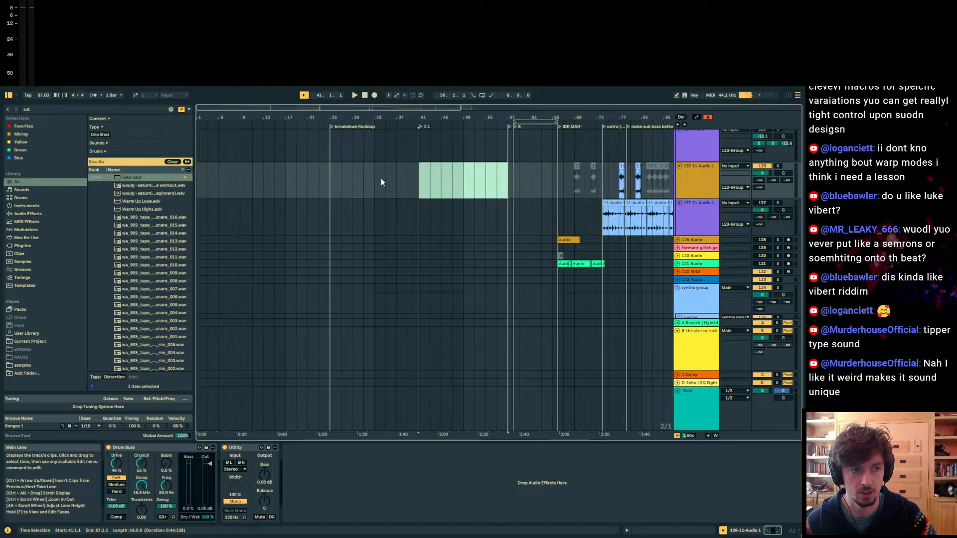
drag(331, 185, 427, 178)
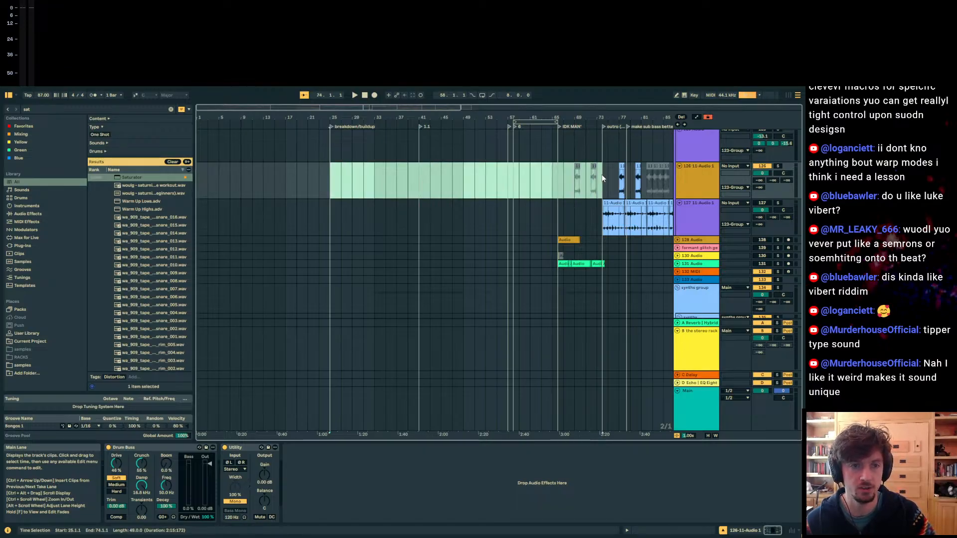
click(558, 180)
key(space)
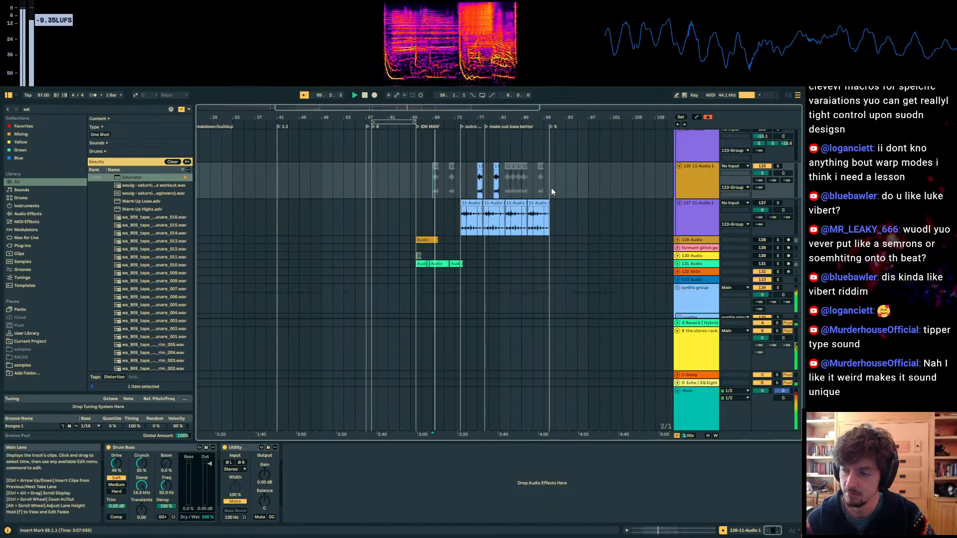
click(415, 189)
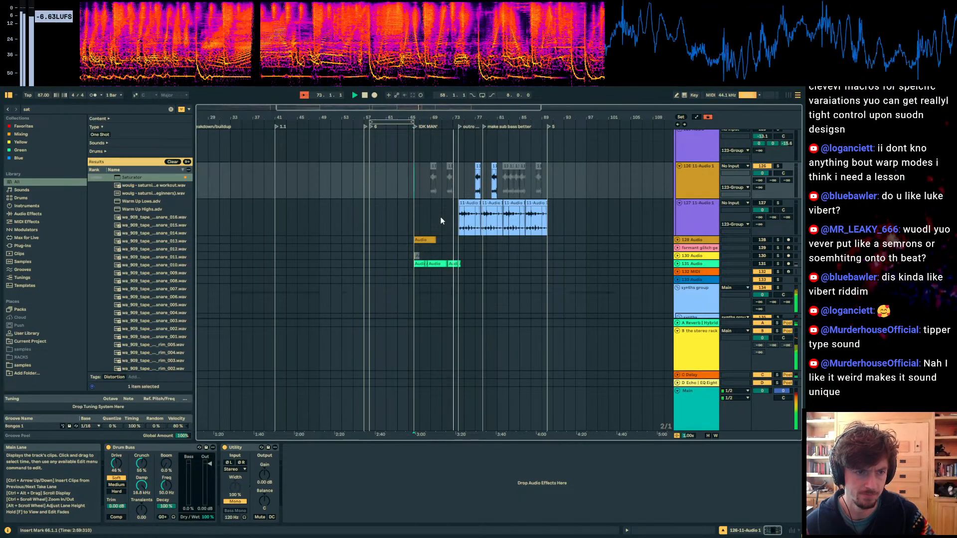
scroll(440, 216, down, 3)
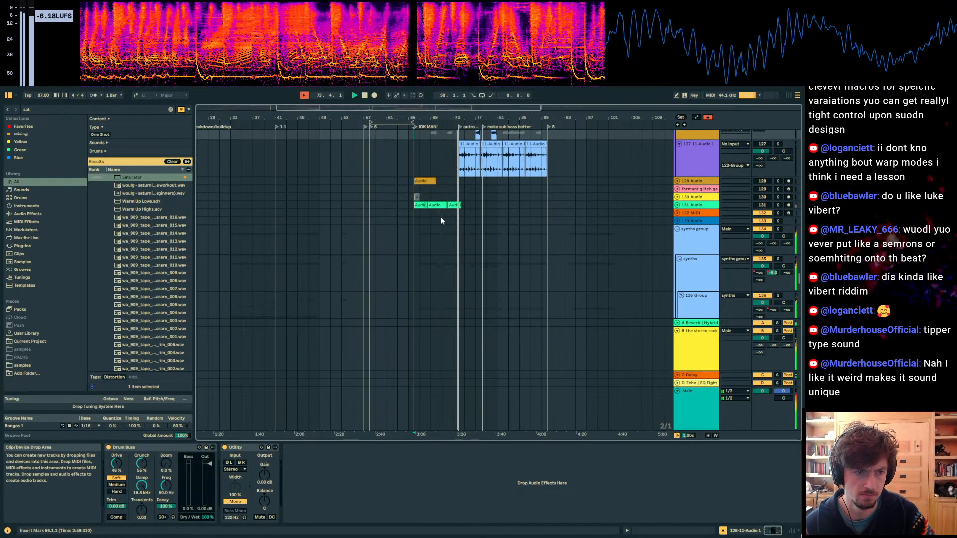
key(space)
Step: Look through the arrangement's tracks from the synths down to the fx group and back up to anotha gorup
click(277, 165)
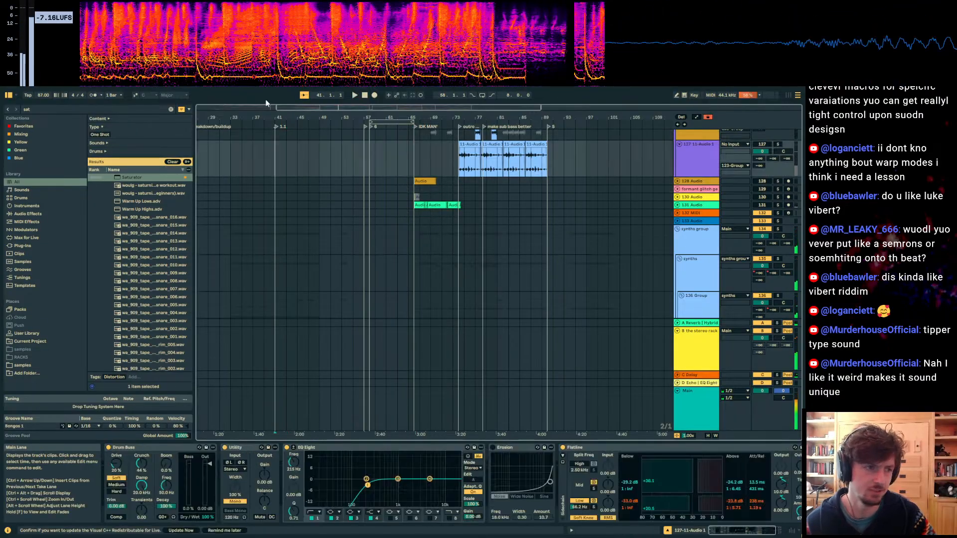
drag(250, 115, 250, 98)
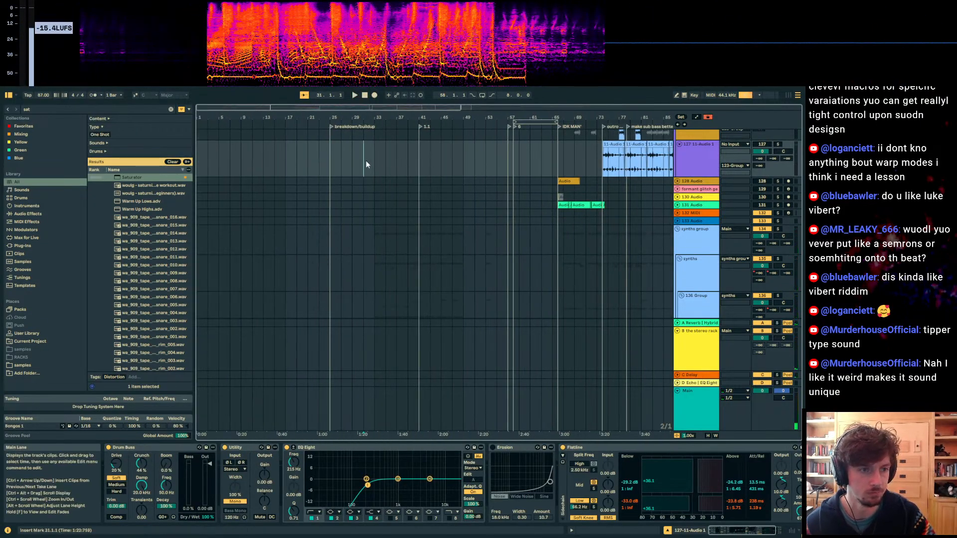
scroll(561, 199, down, 8)
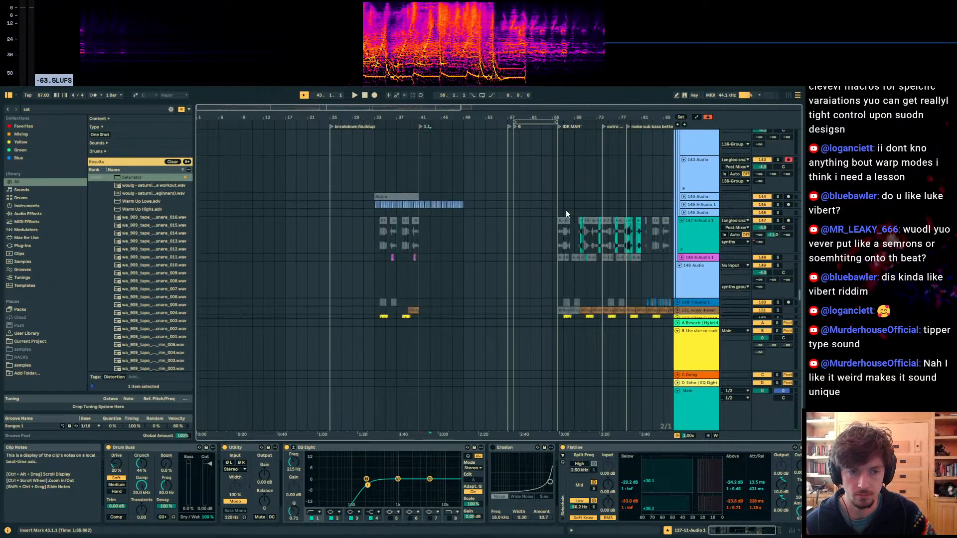
scroll(551, 211, down, 6)
scroll(648, 219, up, 3)
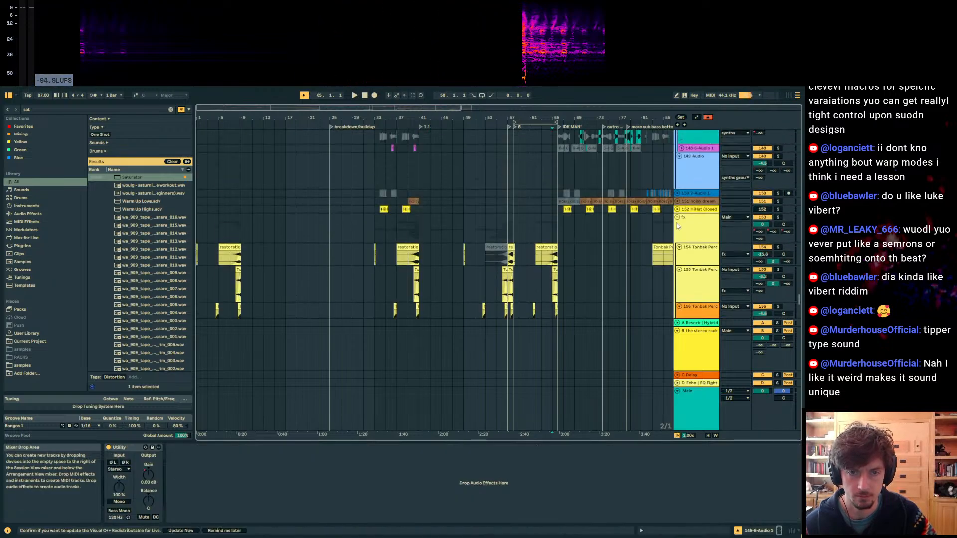
click(678, 221)
scroll(710, 247, up, 10)
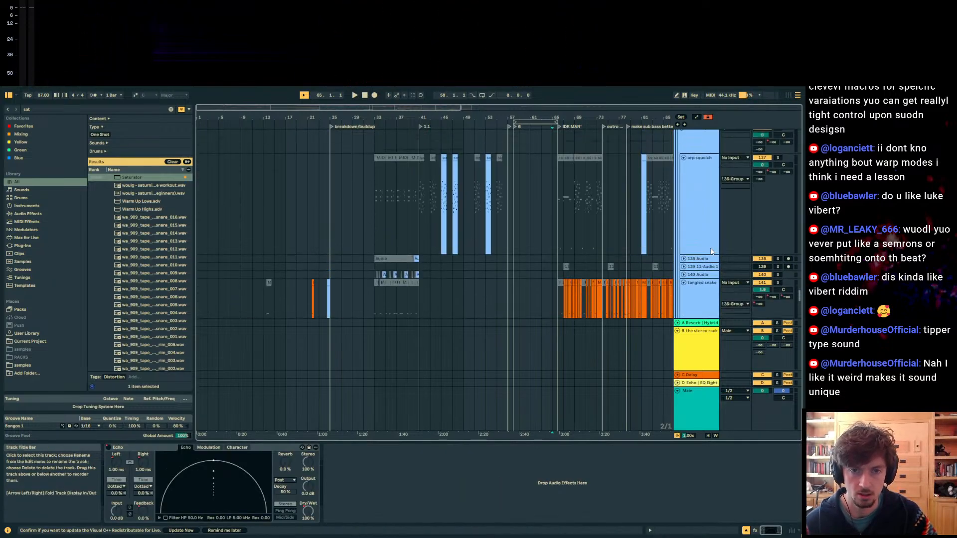
scroll(710, 248, up, 12)
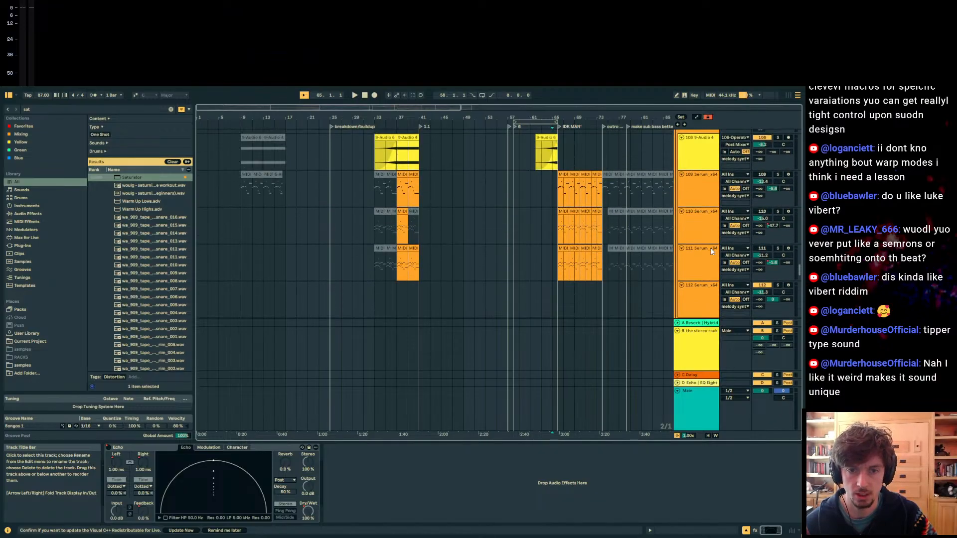
scroll(711, 247, up, 5)
Step: Compare the IDK MAN' section from bar 66 with the anotha gorup group switched off and on
click(760, 230)
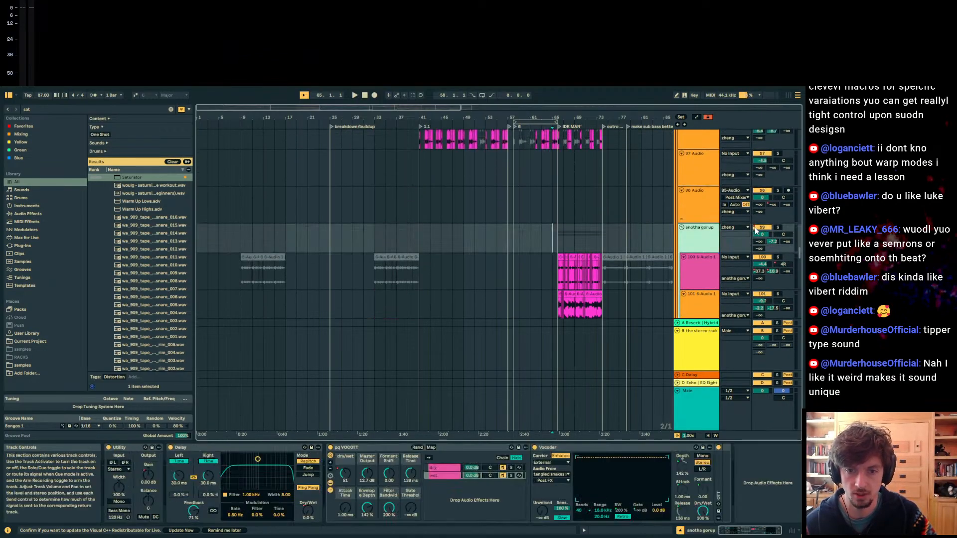
key(space)
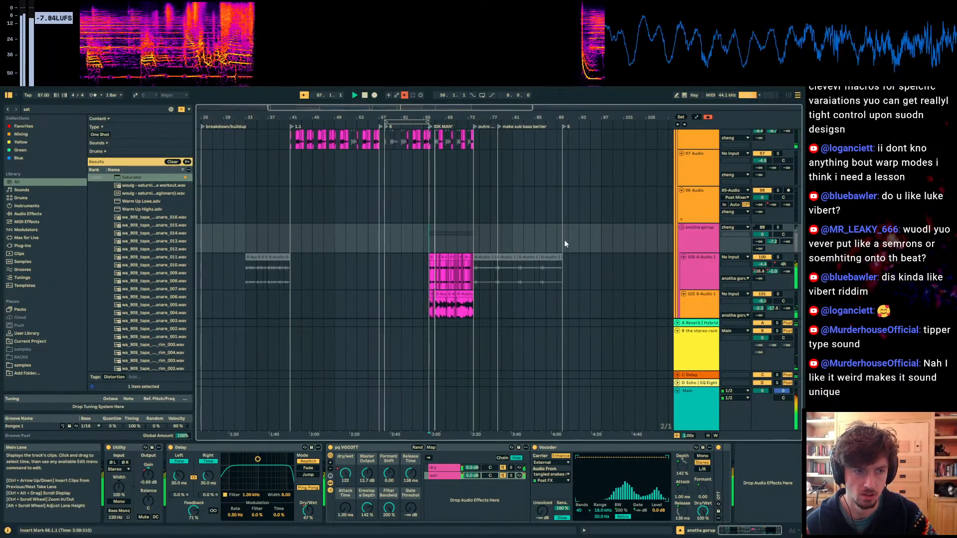
click(705, 240)
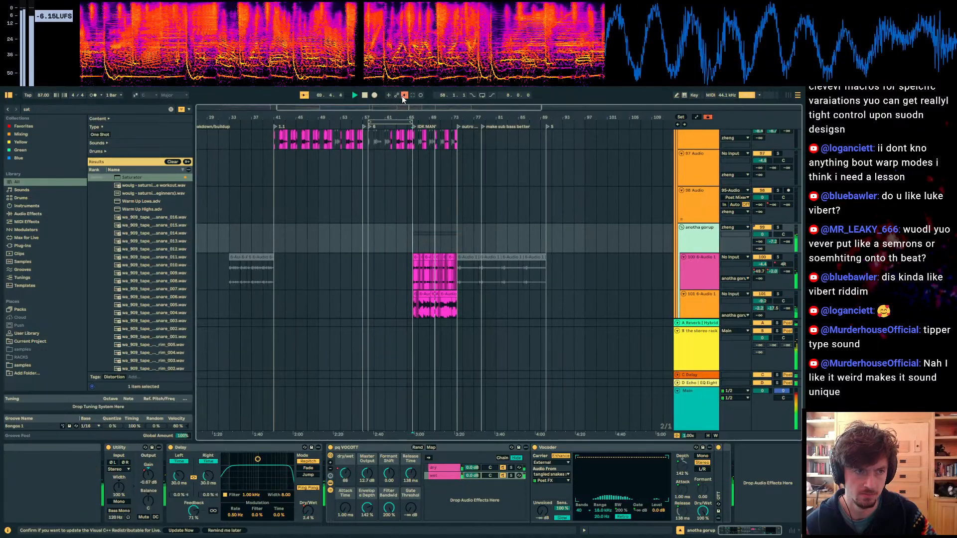
scroll(424, 194, down, 3)
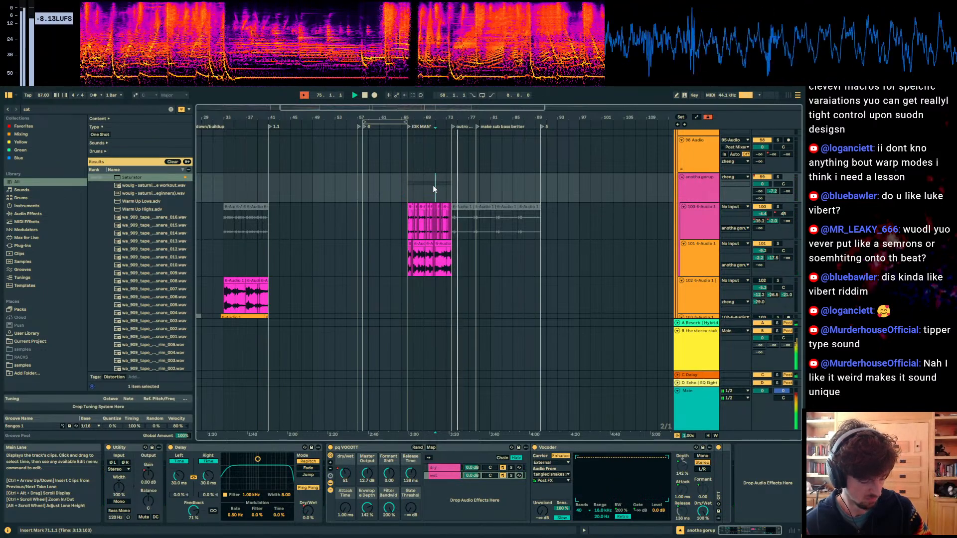
Step: Listen to the arrangement from just before IDK MAN', from breakdown/buildup, and from bar 7 on the anotha gorup track
click(399, 192)
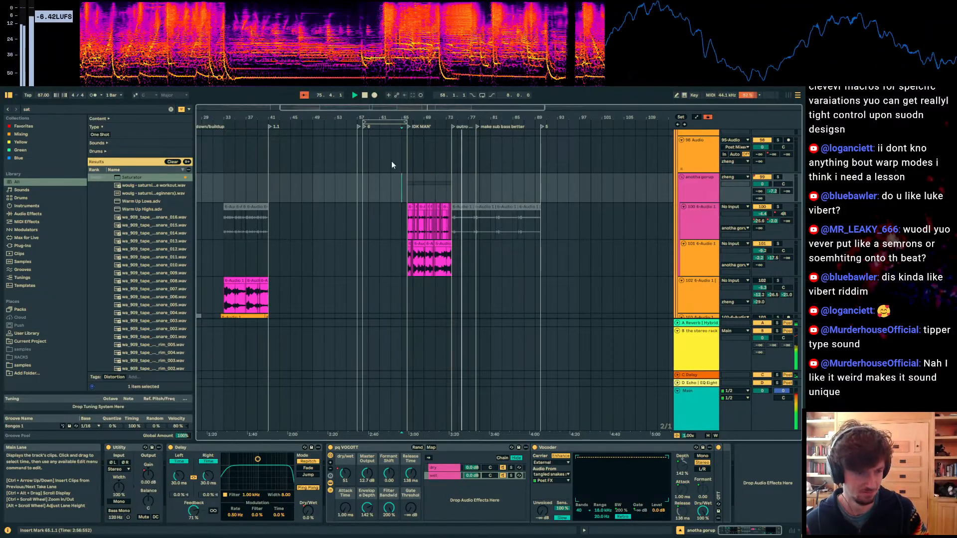
drag(363, 118, 489, 116)
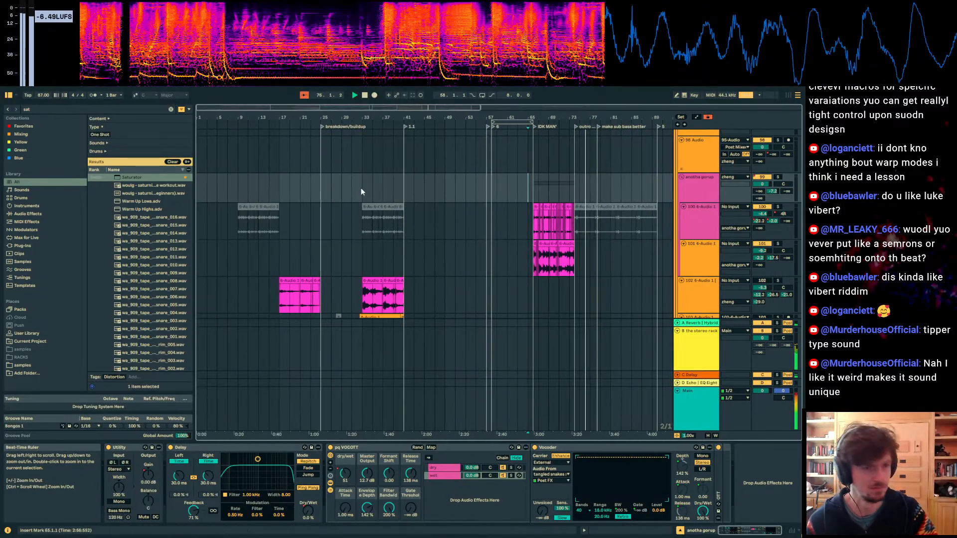
click(318, 194)
key(space)
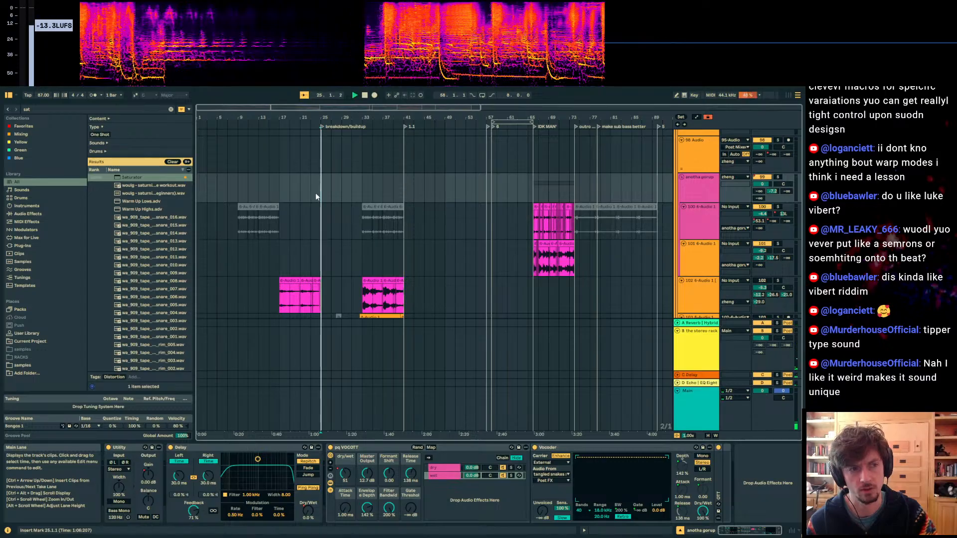
click(229, 193)
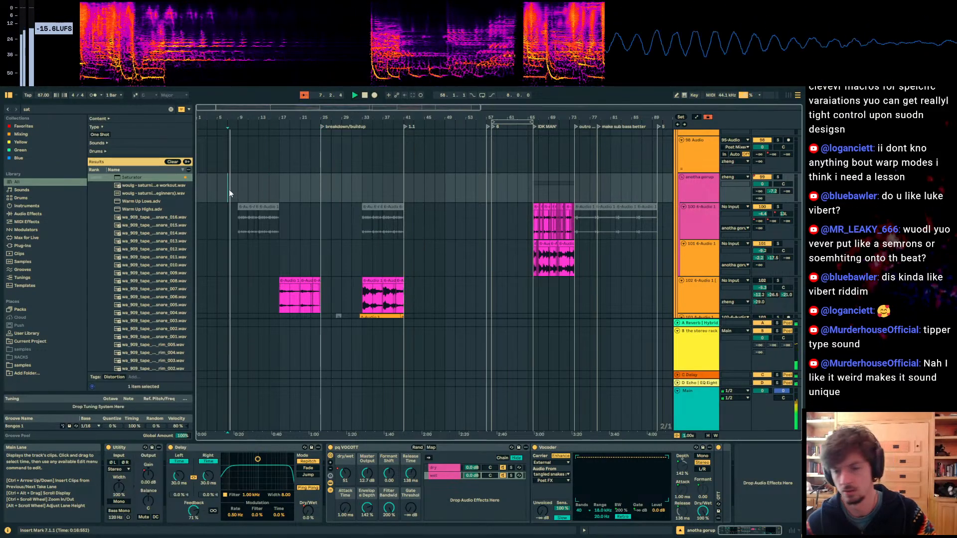
key(minus)
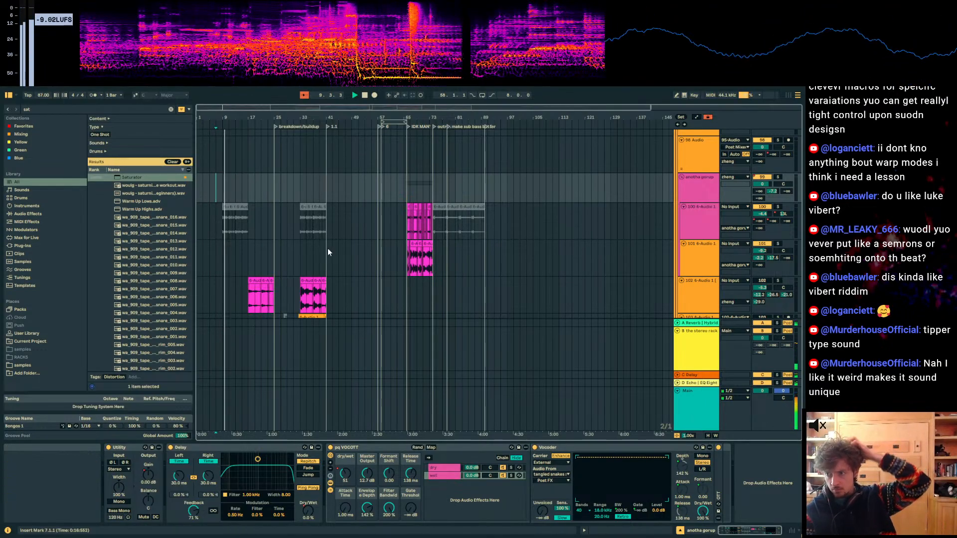
Step: Check the Main track's EQ and spectrum during playback and lower the kick group's volume to about -3.7 dB
scroll(381, 227, up, 5)
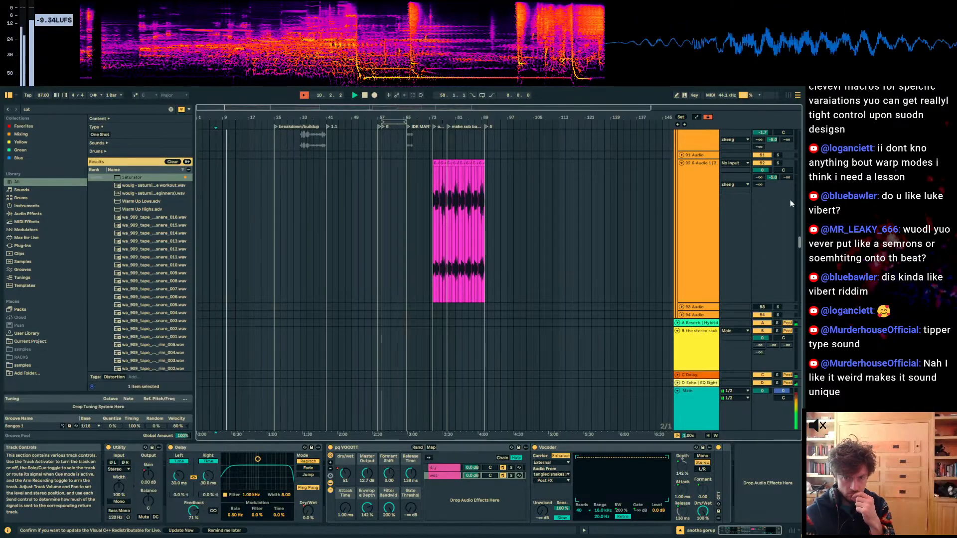
scroll(681, 256, up, 15)
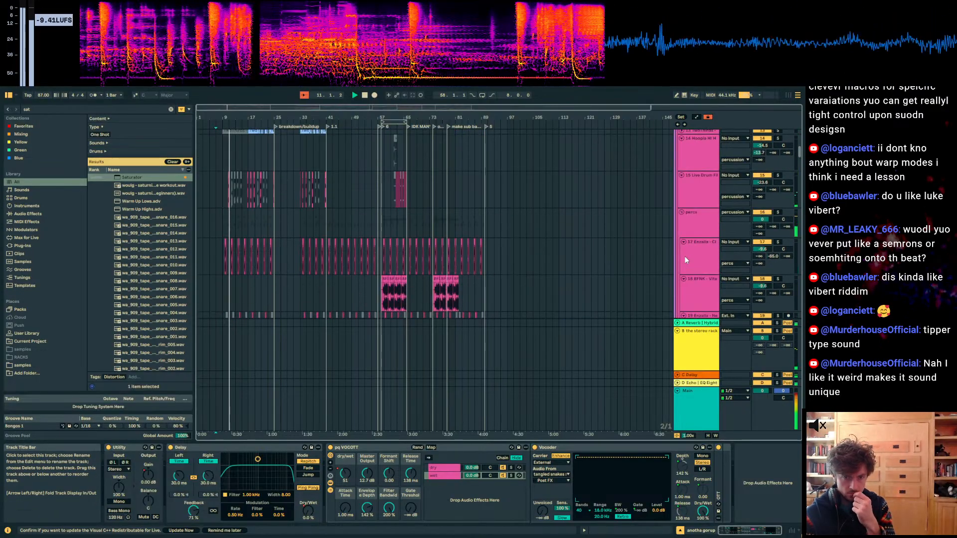
scroll(683, 256, down, 8)
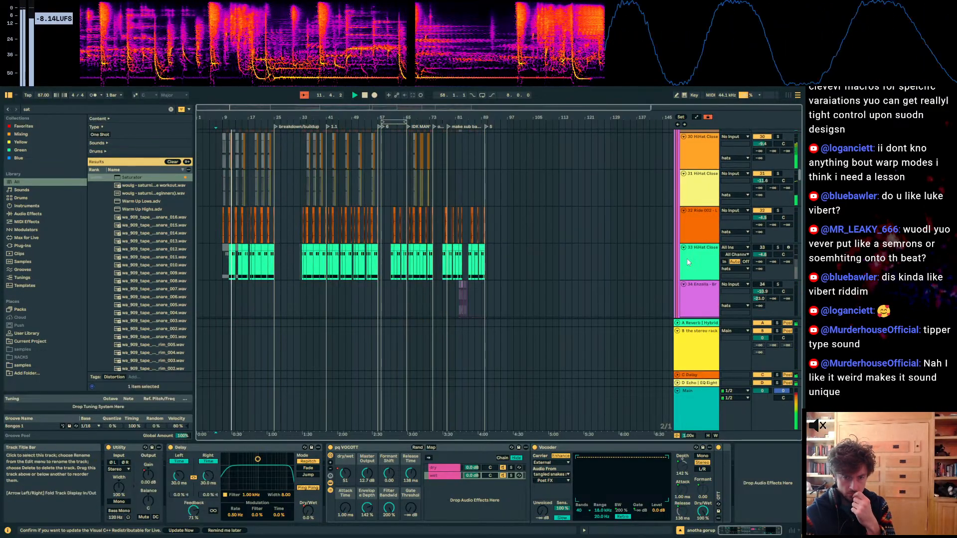
scroll(688, 262, down, 3)
click(699, 421)
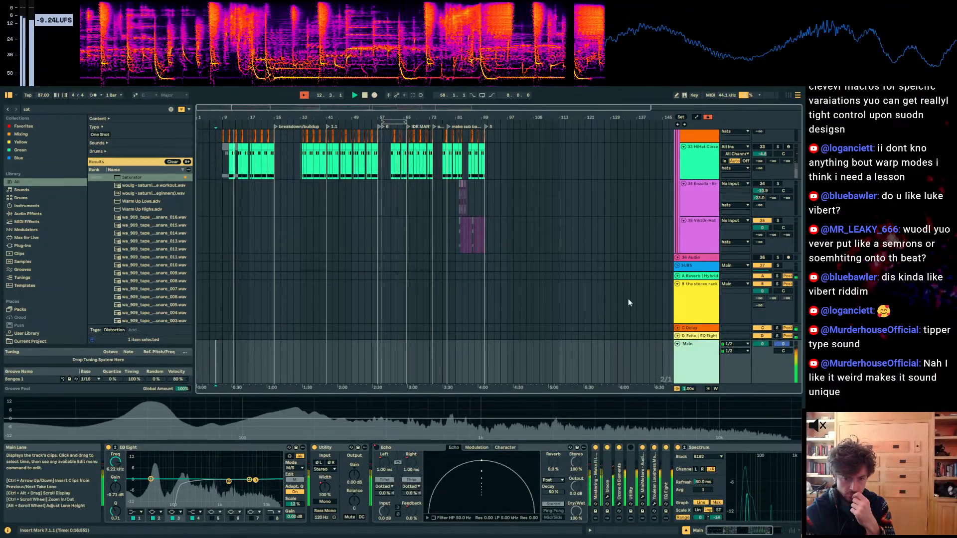
scroll(680, 282, up, 5)
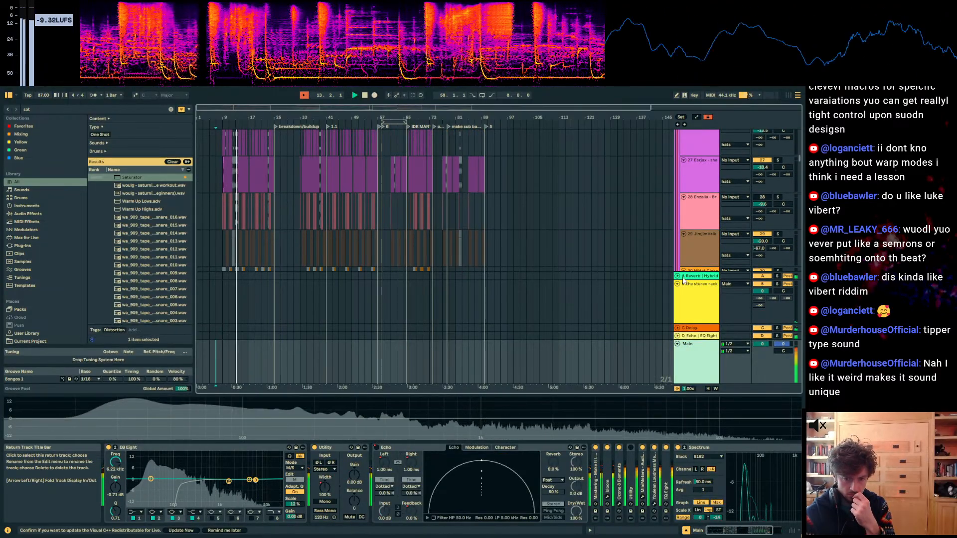
scroll(686, 261, up, 10)
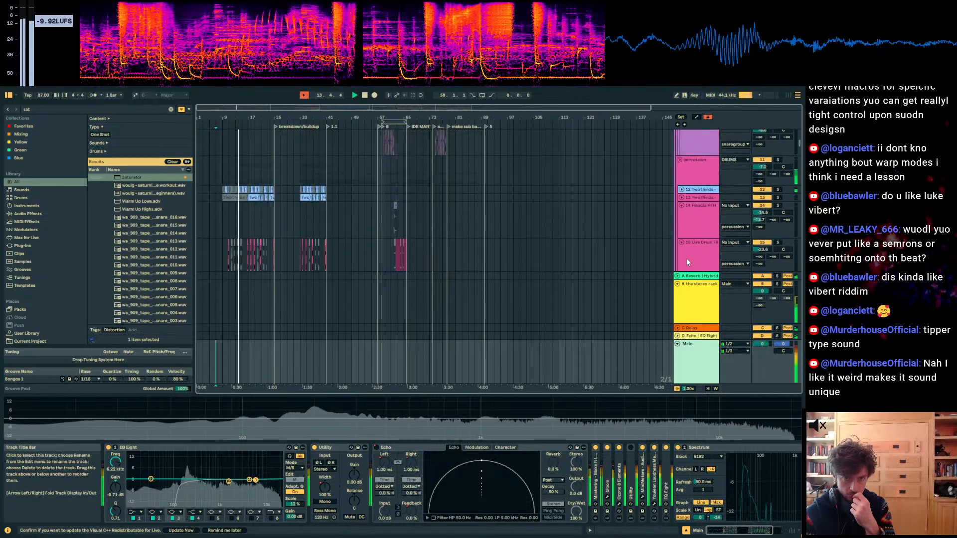
scroll(686, 258, up, 8)
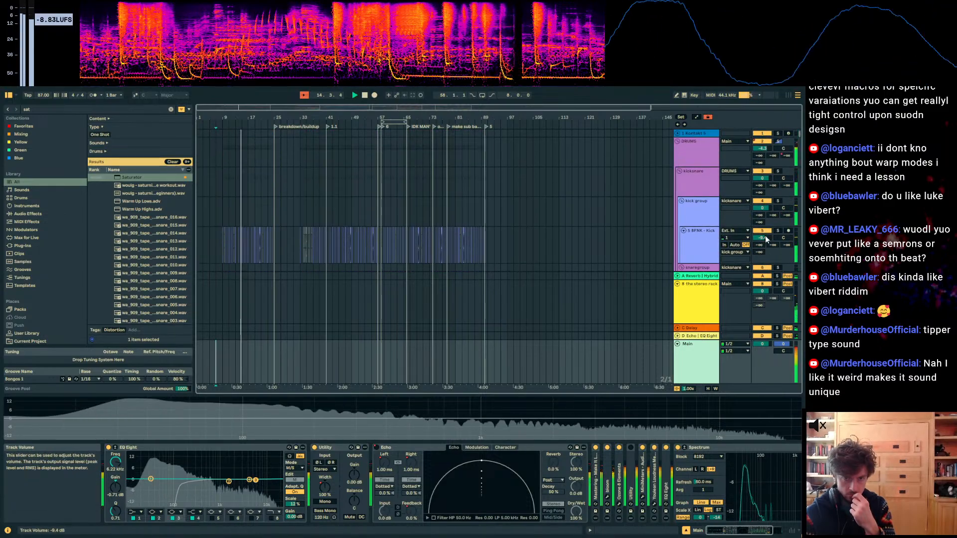
drag(762, 208, 763, 219)
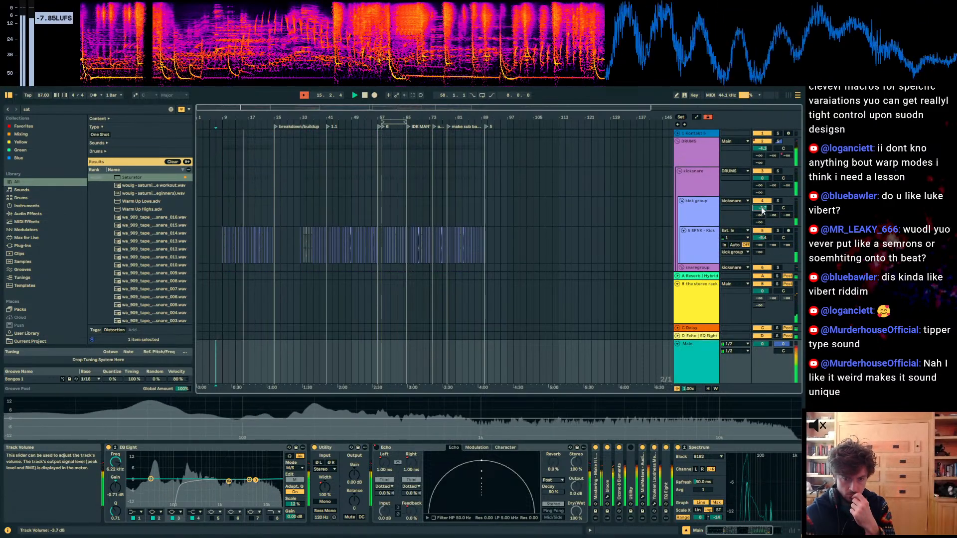
Step: Fold the DRUMS group and lower the Hip-Hop Sub track in the SUBS group to -9.0 dB
click(677, 142)
click(690, 160)
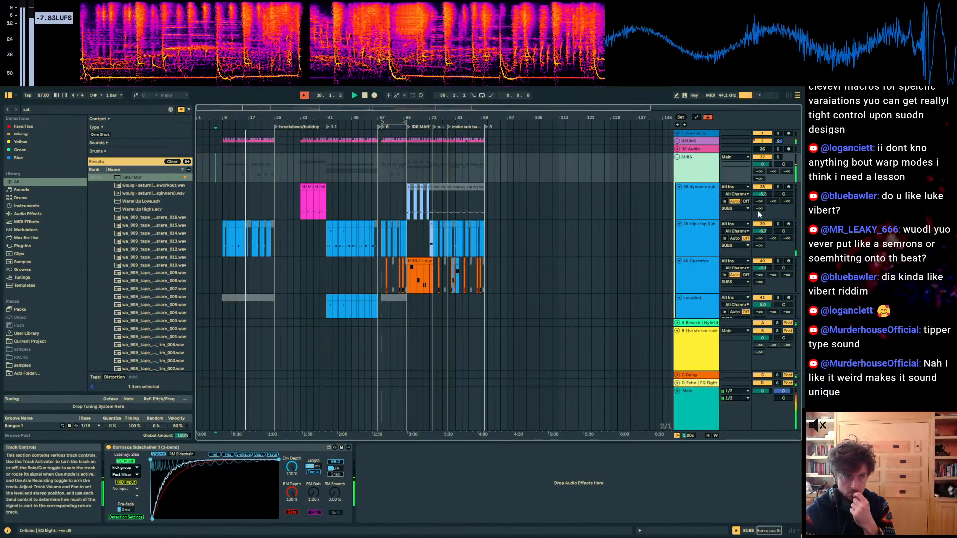
drag(766, 231, 767, 236)
Step: Inspect the Hip-Hop Sub's devices and Dist Amount automation, comparing against the Main track's spectrum
click(680, 237)
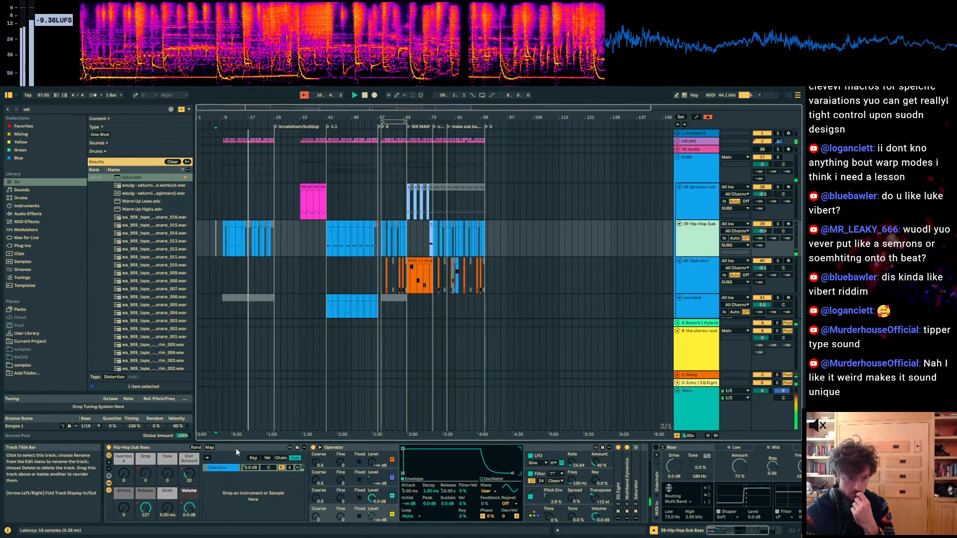
click(682, 415)
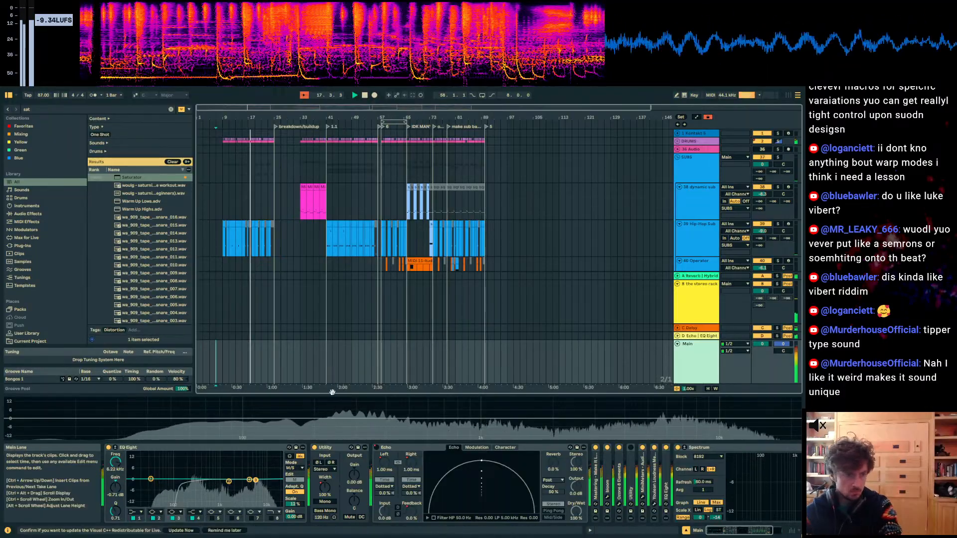
click(697, 237)
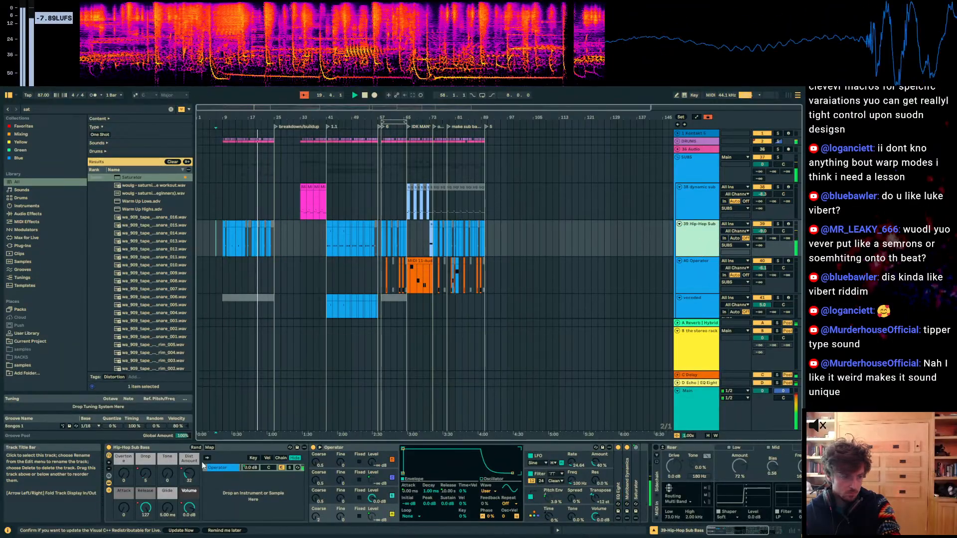
key(a)
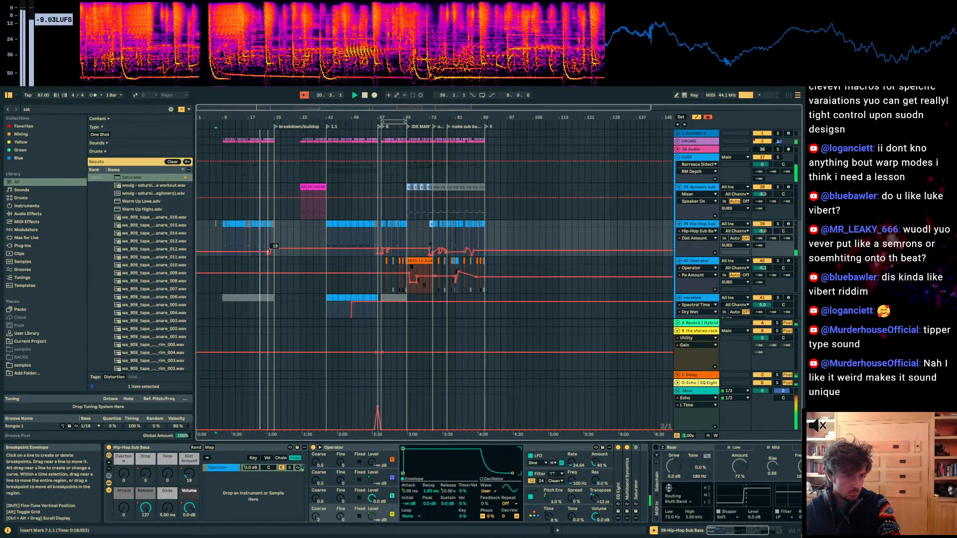
key(a)
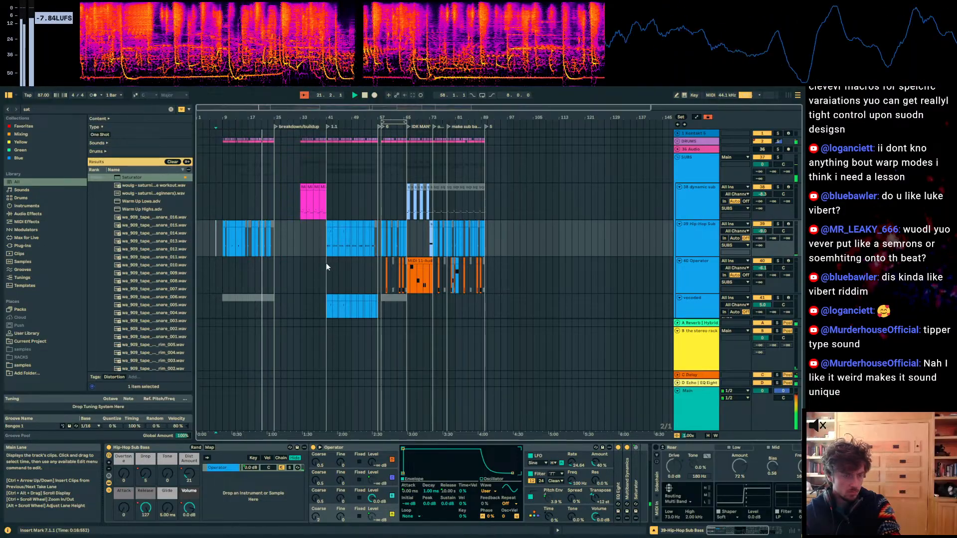
key(a)
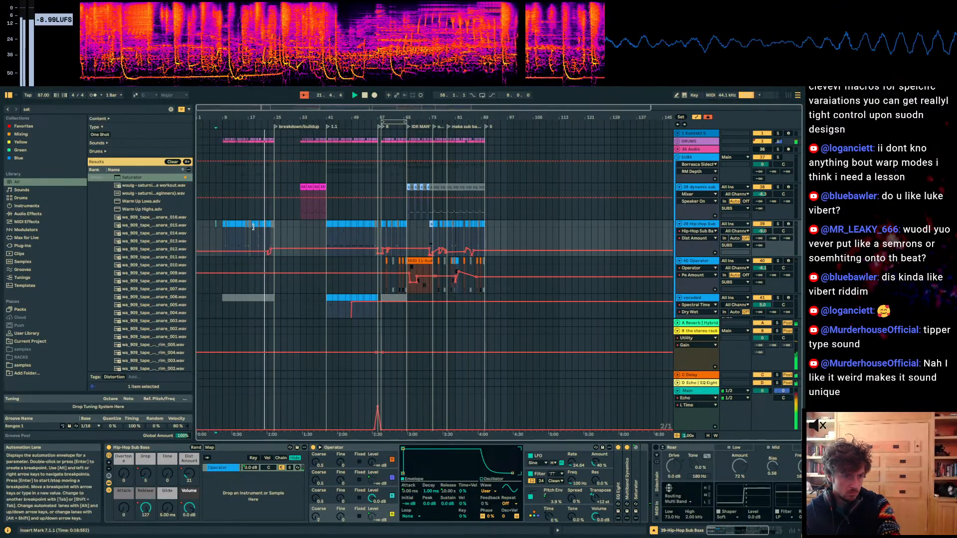
Step: Unfold the FORMANT group near the breakdown, hide the automation, and place the insert marker at bar 21 on 78 Audio
scroll(255, 231, down, 4)
drag(253, 118, 253, 199)
scroll(335, 231, down, 10)
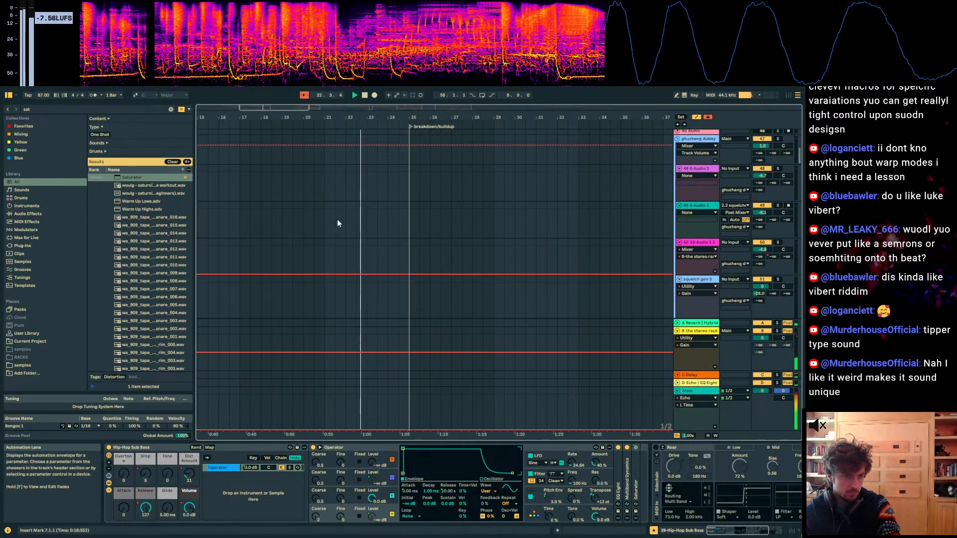
scroll(336, 219, down, 4)
scroll(336, 217, down, 10)
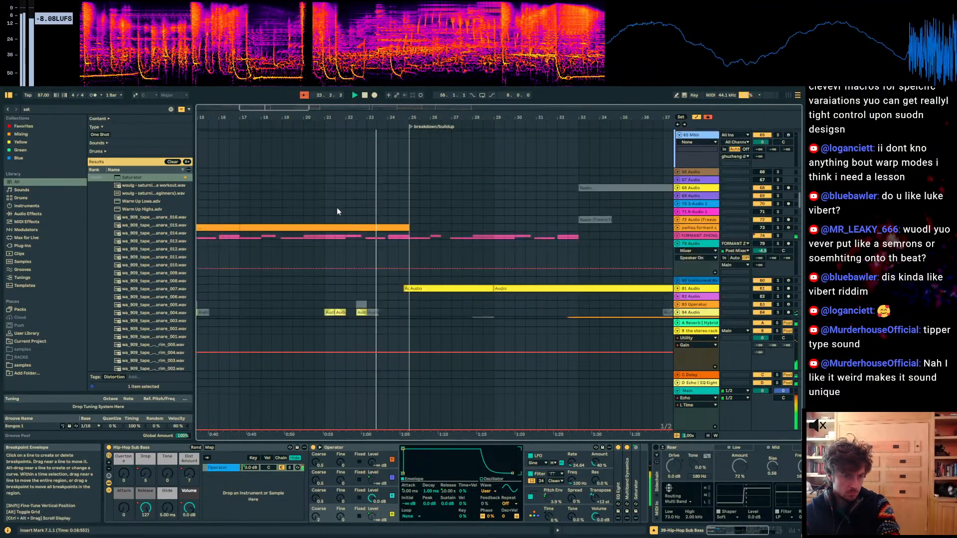
click(678, 227)
scroll(299, 241, down, 7)
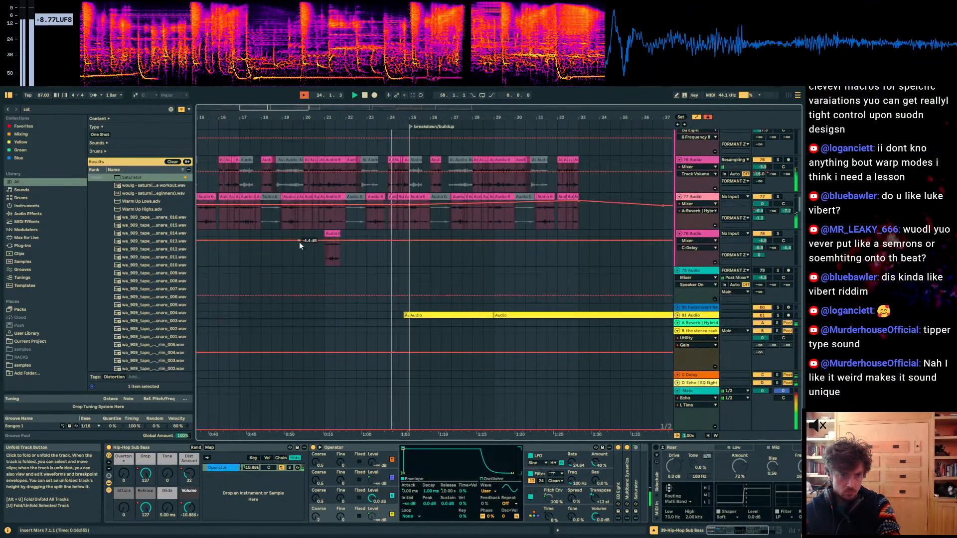
key(a)
click(330, 175)
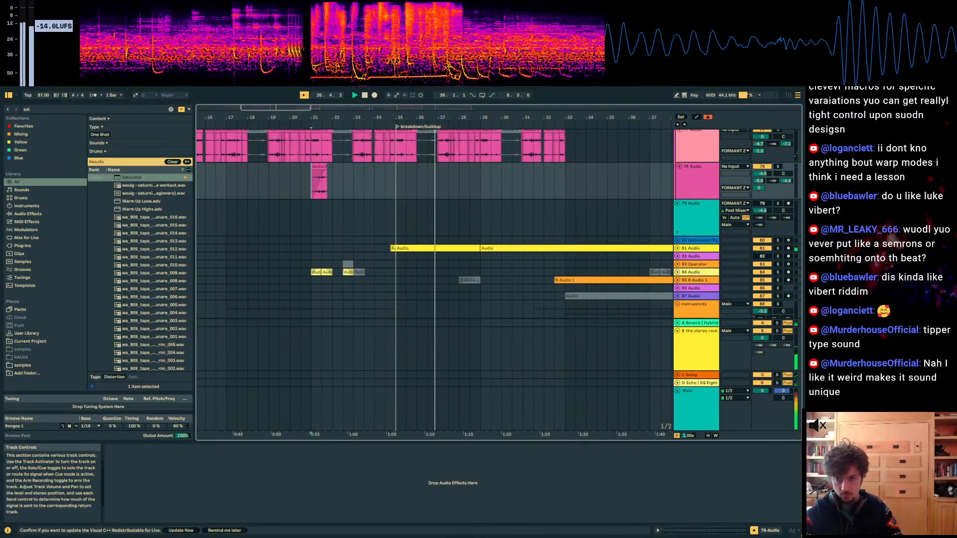
Step: Look through the breakdown's tracks during playback, from 79 Audio down to the last track and back up to 81 Audio
scroll(411, 263, down, 10)
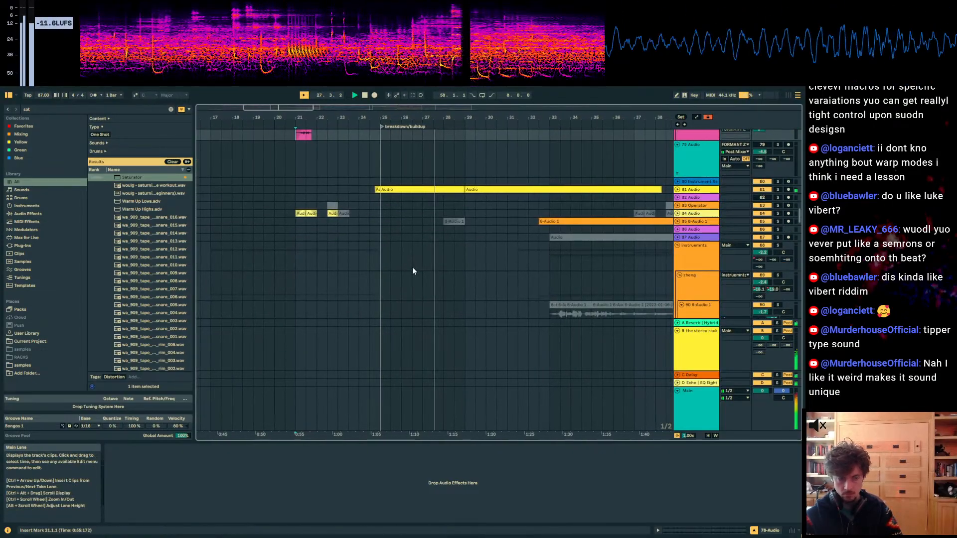
scroll(792, 277, down, 10)
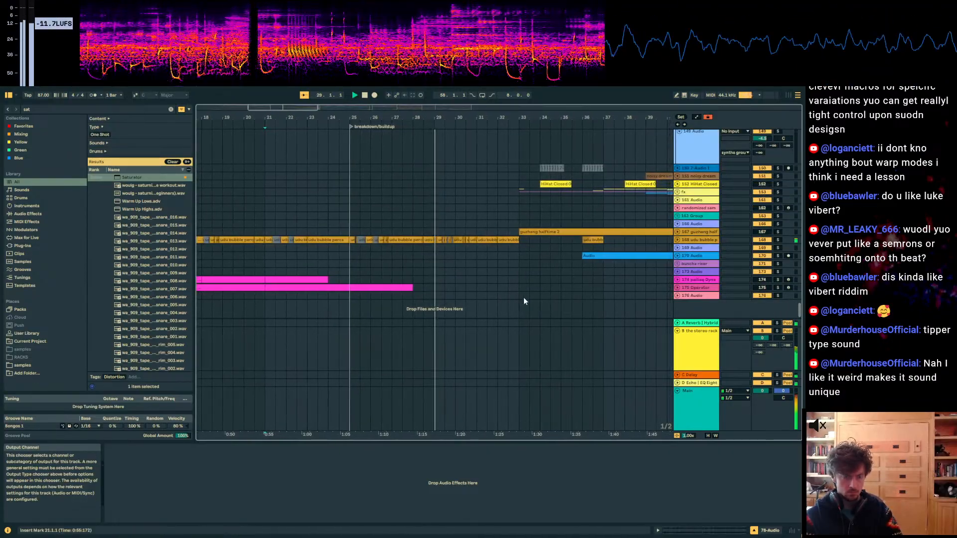
scroll(632, 254, up, 8)
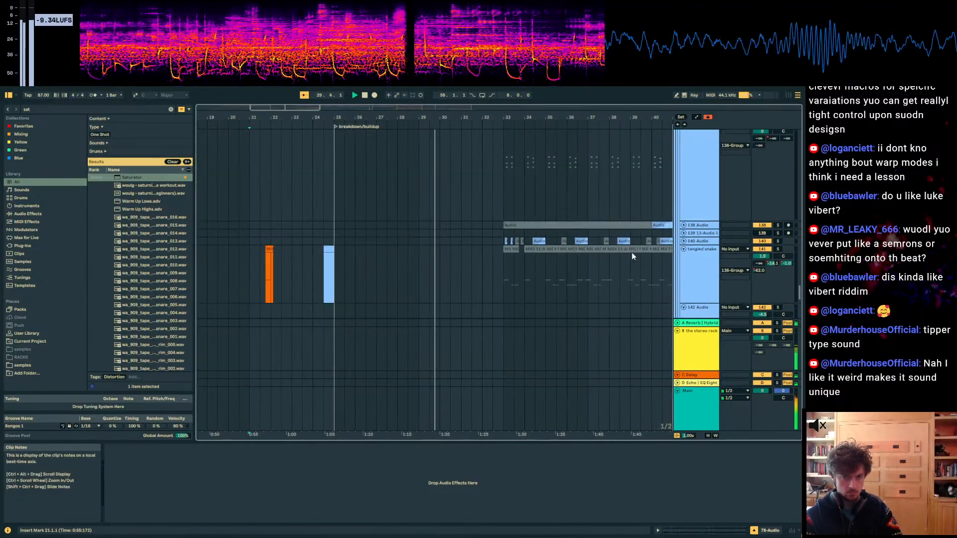
scroll(632, 256, up, 10)
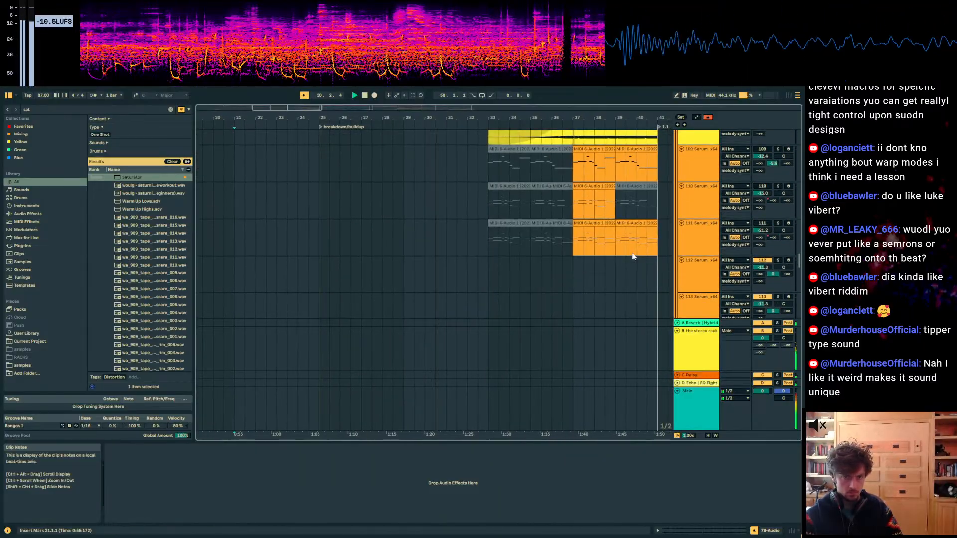
scroll(633, 255, up, 8)
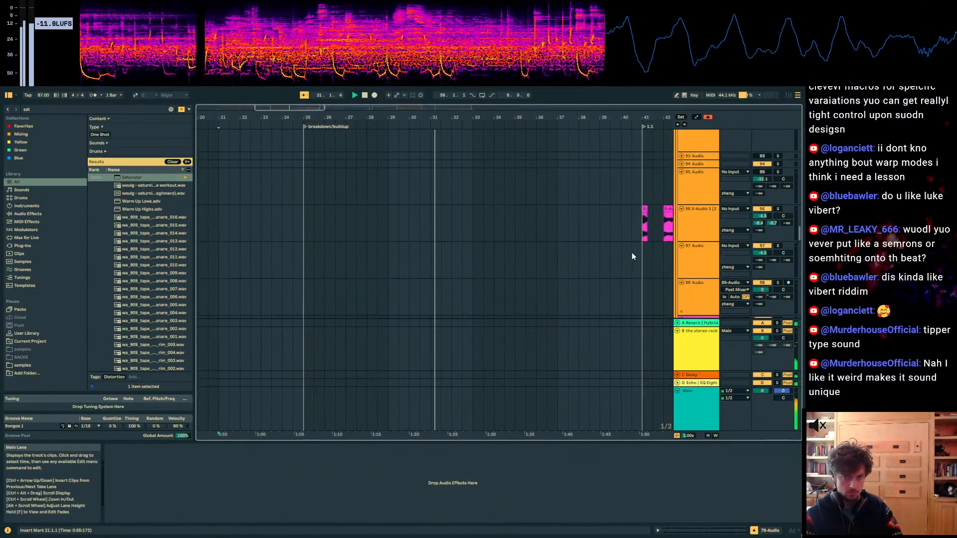
scroll(632, 257, up, 6)
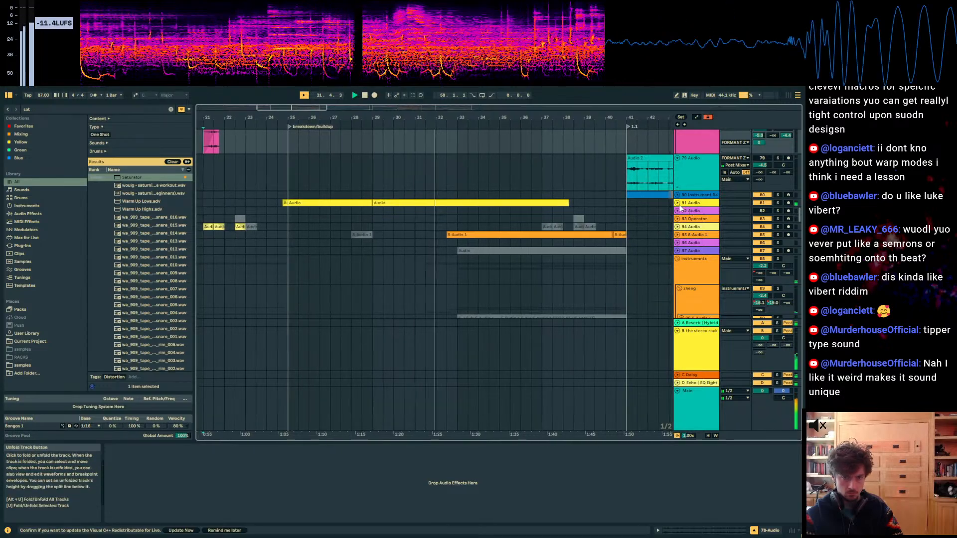
Step: Unfold the yellow 81 Audio track, adjust its volume slightly, and rename it "delay feedback breakdown"
click(708, 211)
drag(763, 210, 763, 212)
click(702, 214)
text(delay)
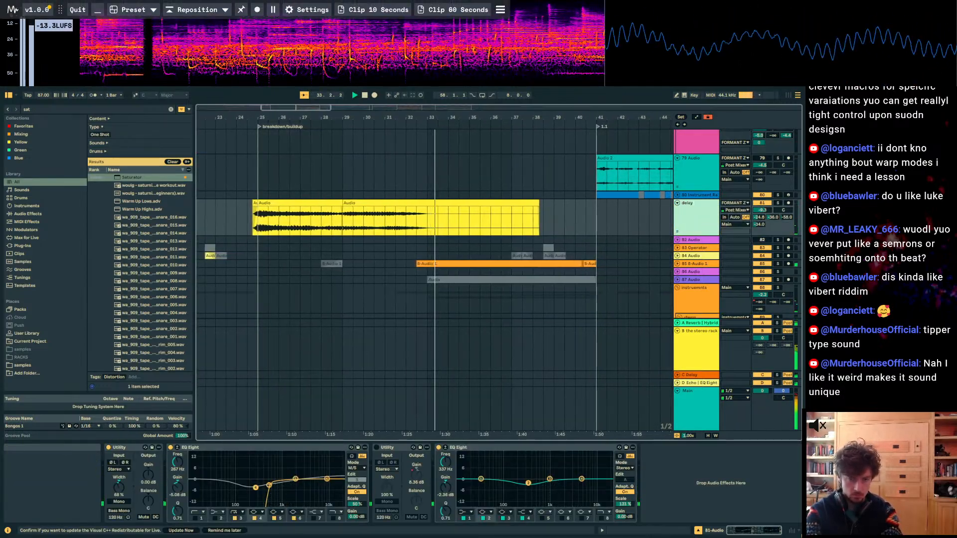
text( feeb)
text(back b)
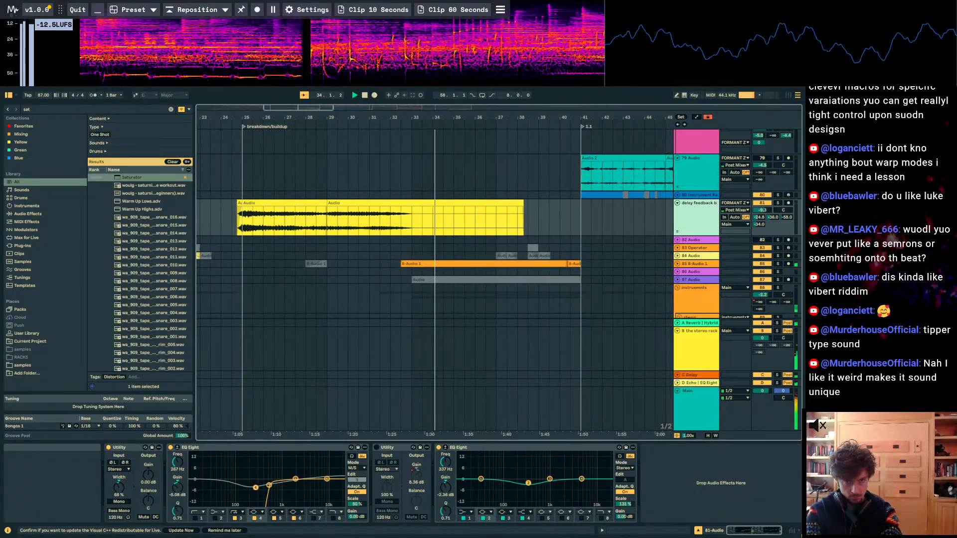
text(reakdown)
key(Return)
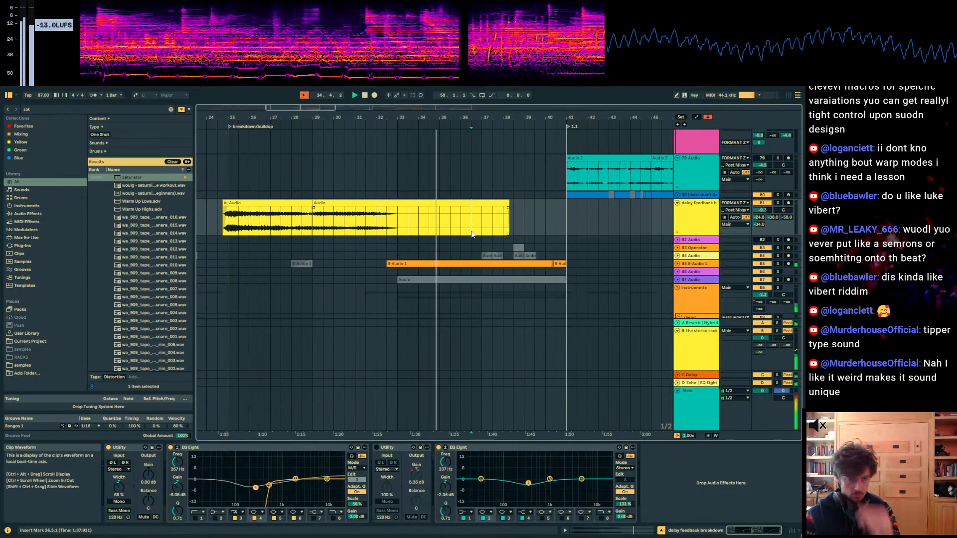
Step: Unfold the orange 85 8-Audio 1 track and look through the tracks below it while the breakdown plays
drag(398, 119, 406, 128)
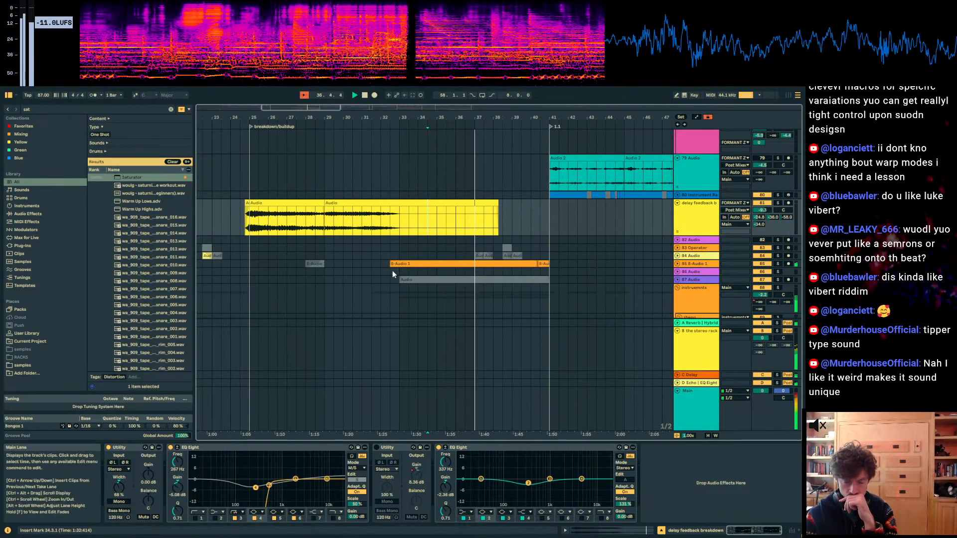
click(677, 264)
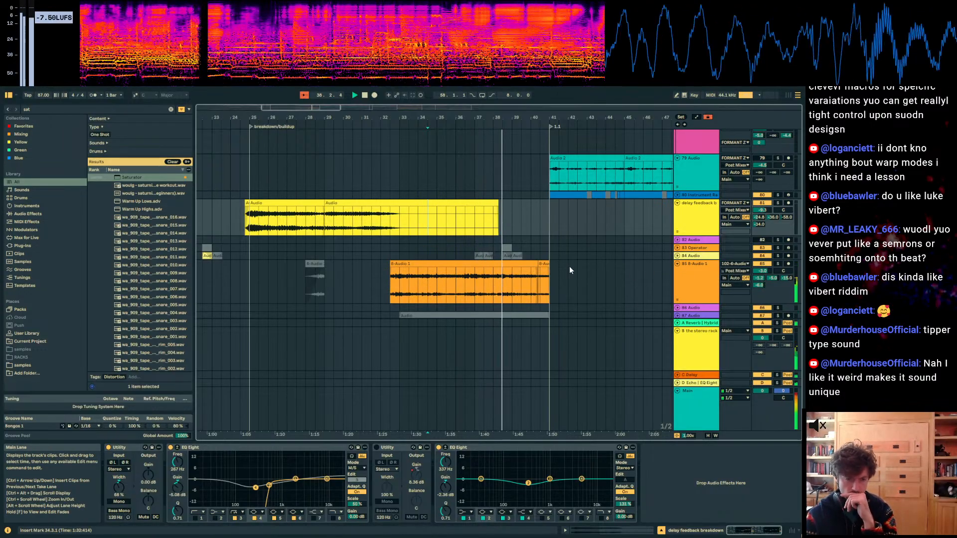
click(531, 248)
scroll(549, 244, down, 5)
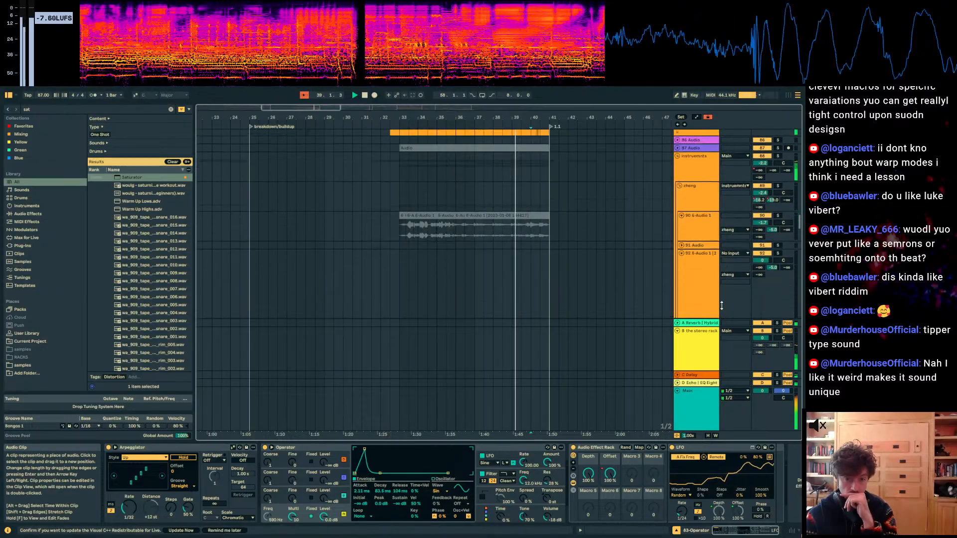
scroll(724, 300, down, 10)
scroll(801, 364, down, 3)
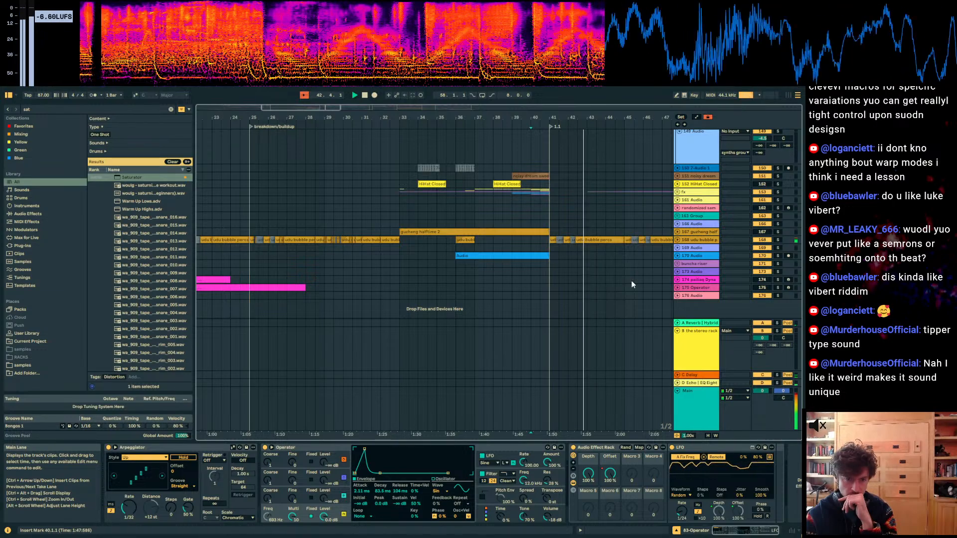
drag(799, 312, 800, 116)
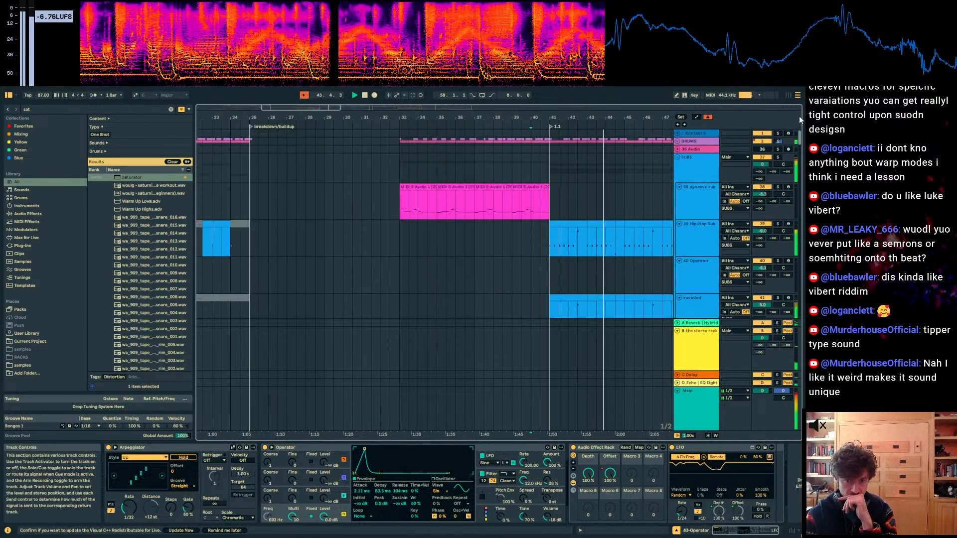
Step: Look through the tracks active in the 1.1 section during playback, from 39 Hip-Hop Sub down to arp squelch and back up
click(582, 227)
drag(604, 118, 424, 118)
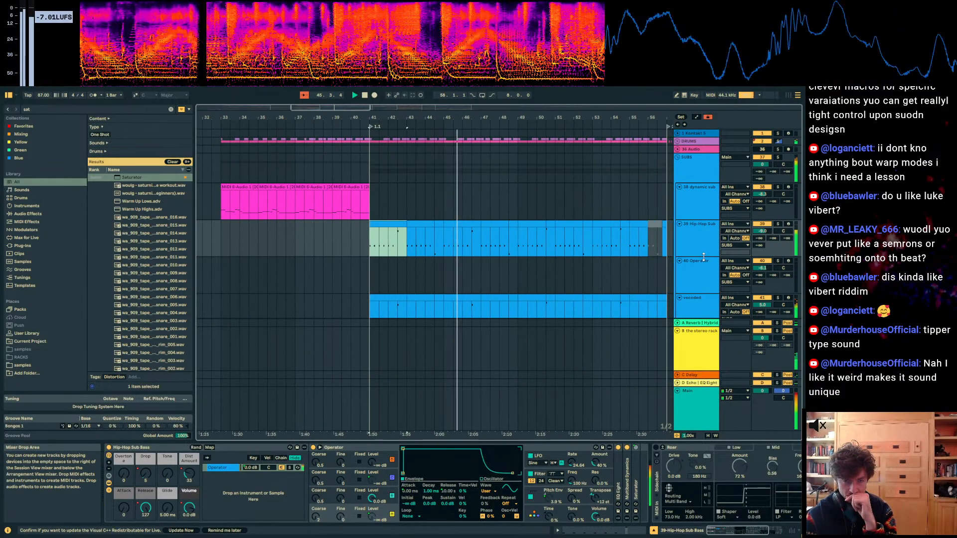
scroll(618, 251, down, 15)
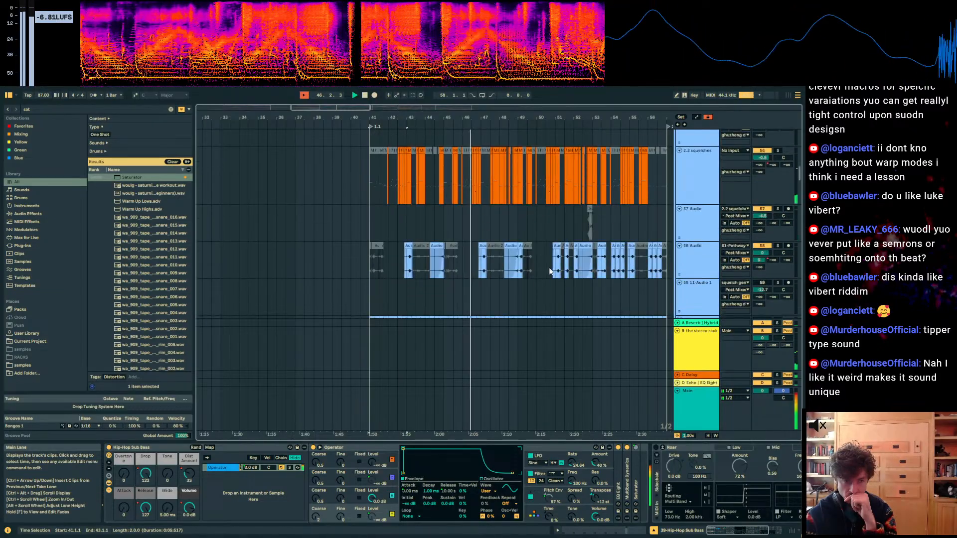
scroll(543, 269, down, 15)
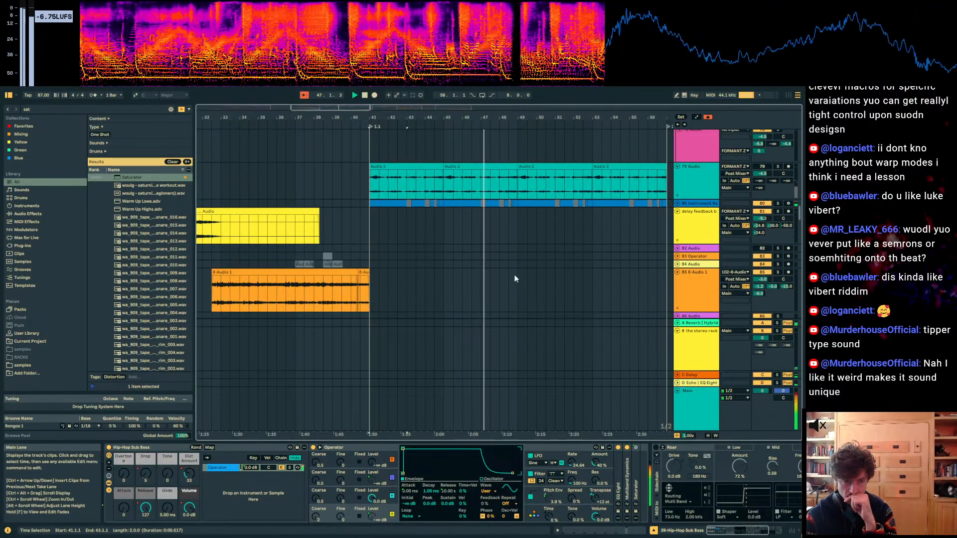
scroll(502, 282, down, 10)
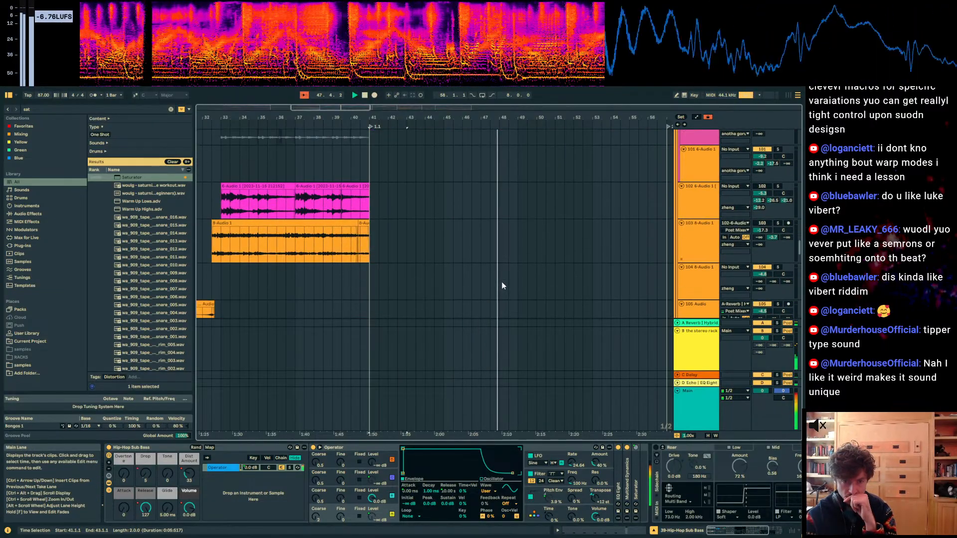
scroll(507, 288, down, 10)
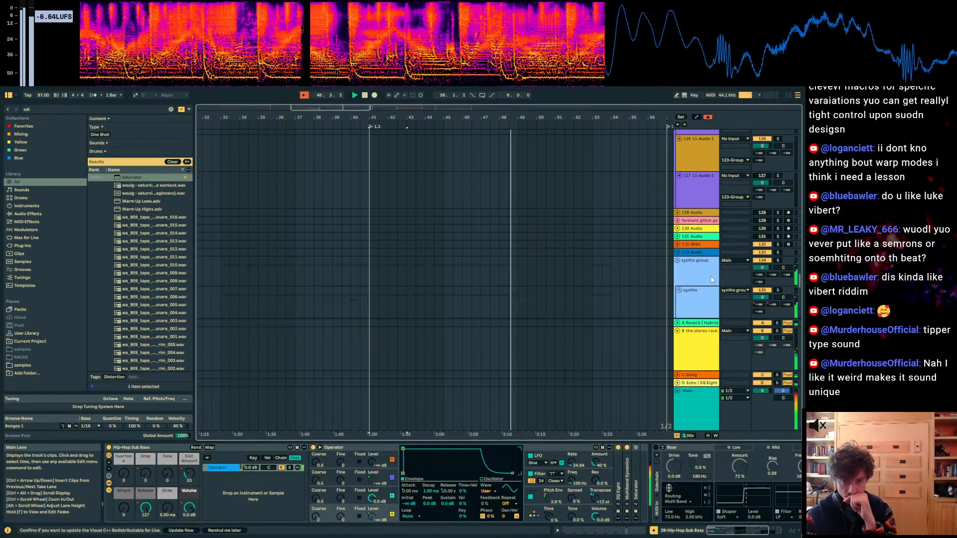
scroll(718, 282, down, 3)
drag(509, 209, 443, 216)
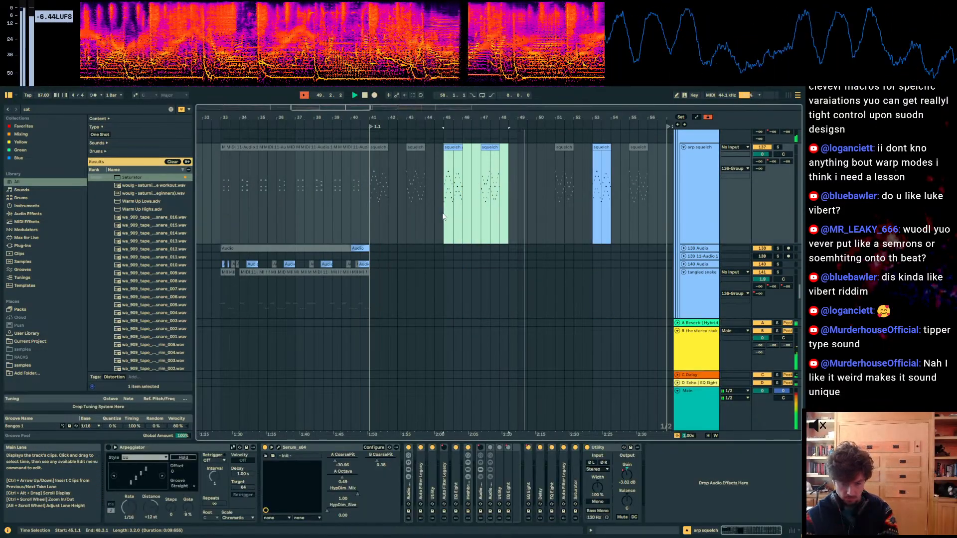
click(488, 219)
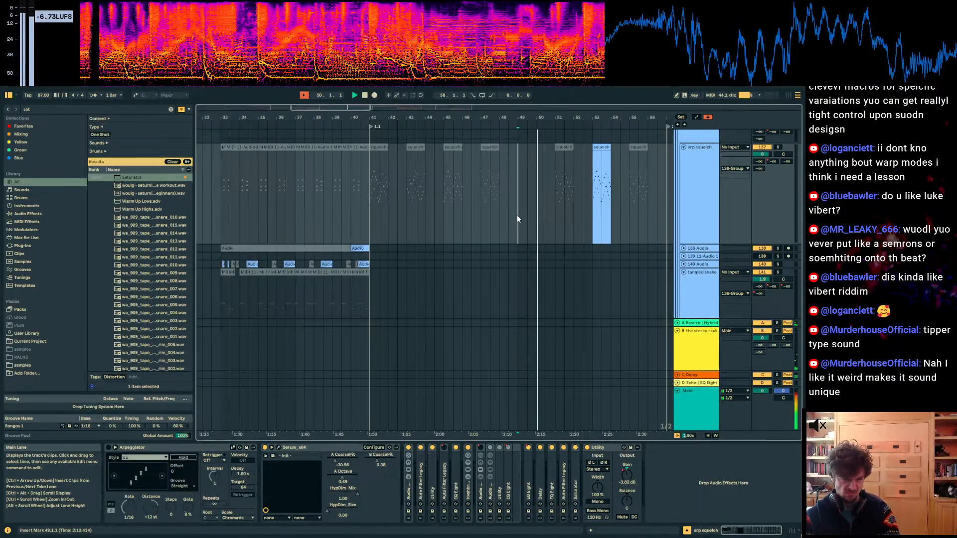
scroll(789, 293, up, 3)
drag(799, 285, 799, 176)
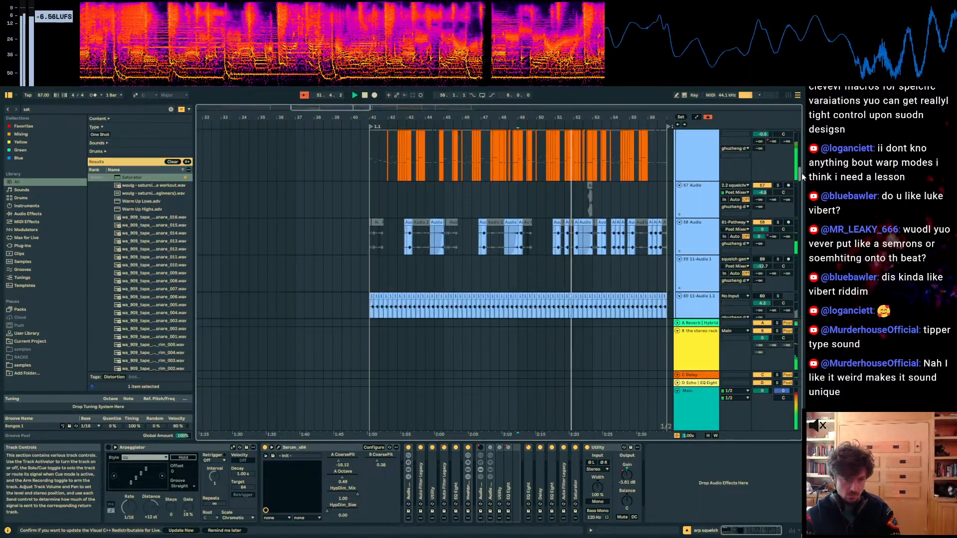
Step: Inspect the devices on 58 Audio and 2.2 squelches, then examine the clips around the 2.2 and 6 locators
click(565, 222)
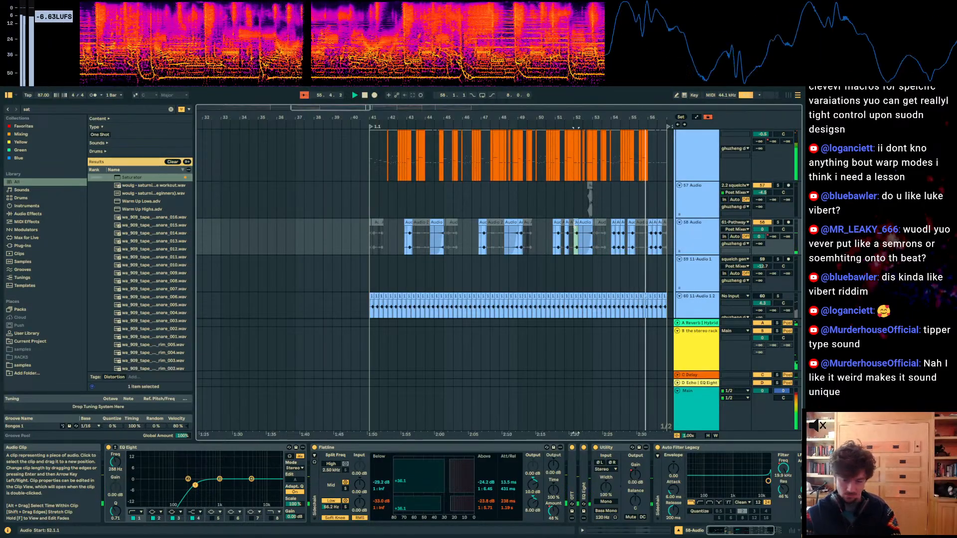
scroll(573, 225, up, 1)
click(543, 199)
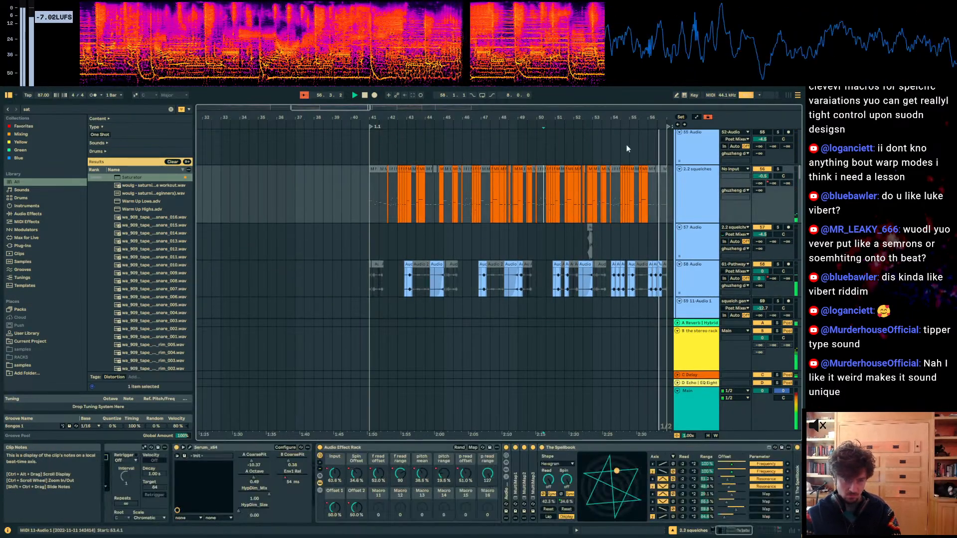
drag(626, 117, 383, 116)
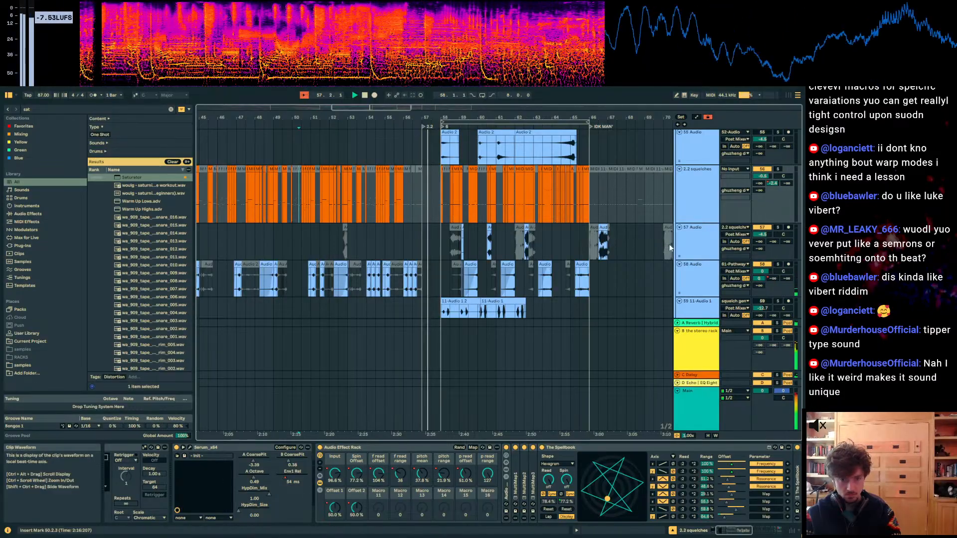
scroll(669, 243, up, 5)
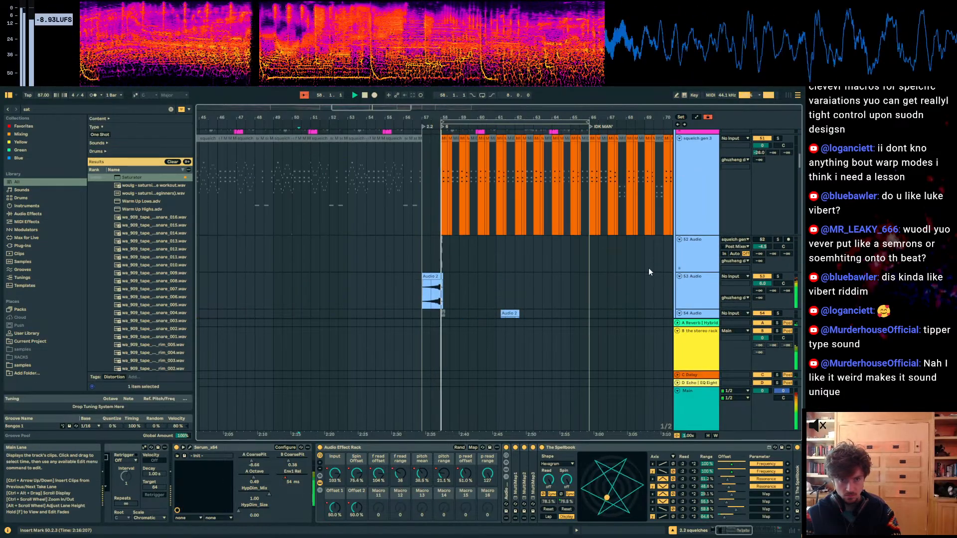
scroll(648, 269, up, 6)
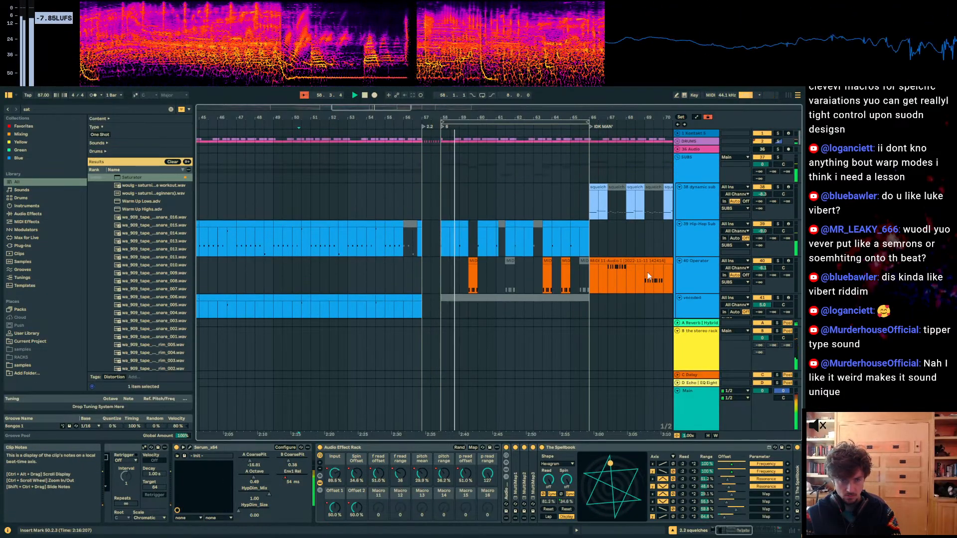
Step: Unfold the DRUMS group and insert one bar of silence at bar 57
click(677, 142)
scroll(428, 179, down, 2)
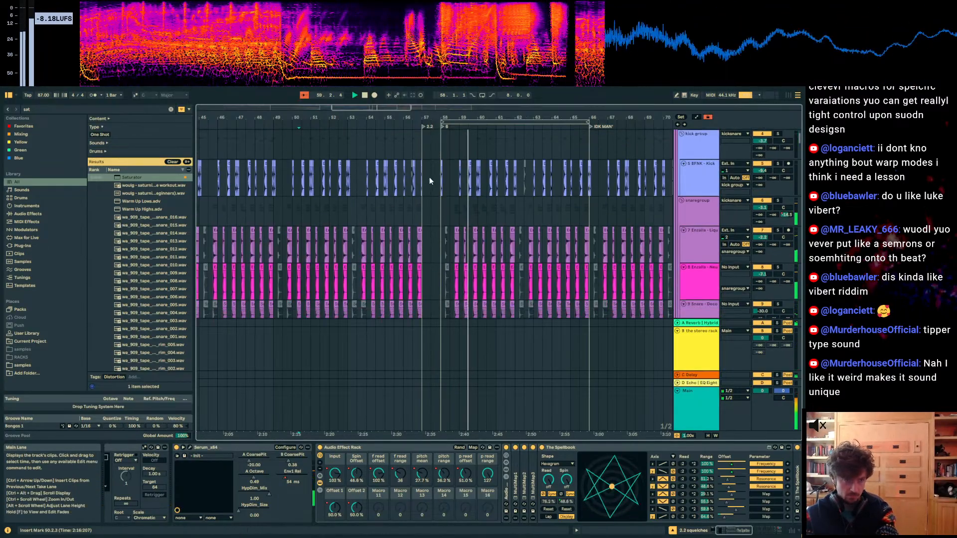
scroll(450, 221, down, 3)
scroll(450, 221, down, 3)
drag(439, 185, 426, 181)
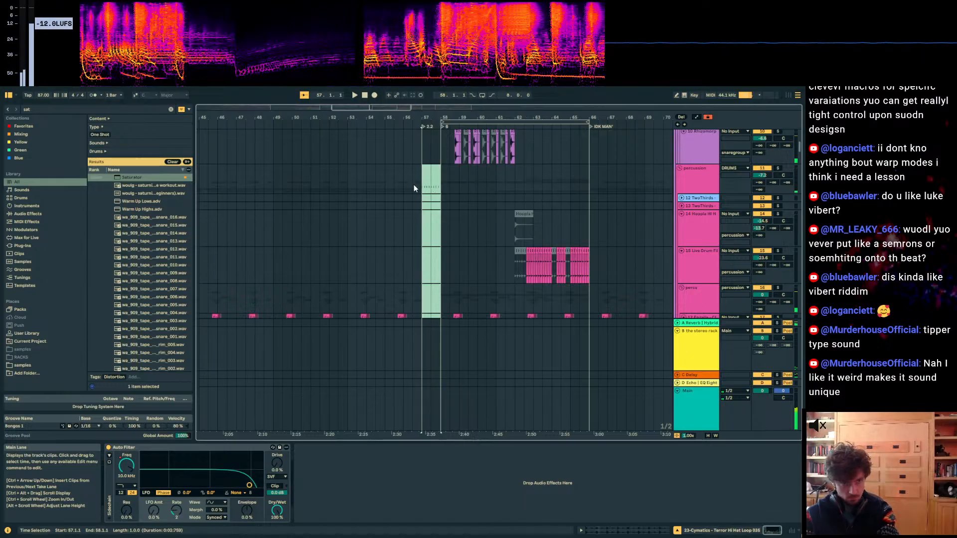
key(ctrl+i)
Step: Move the 2.2 locator back to bar 57 and place a one-bar loop region over bar 57
click(459, 174)
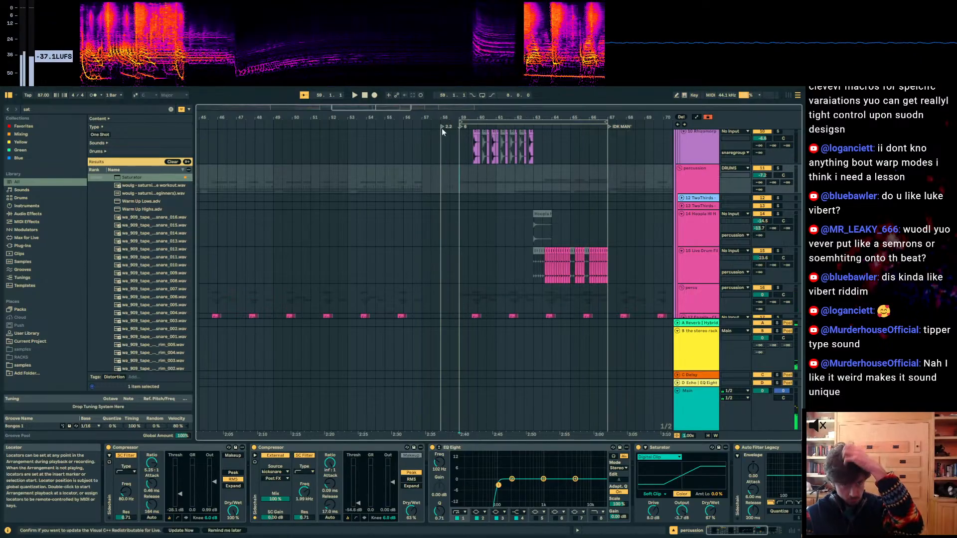
drag(459, 184, 444, 178)
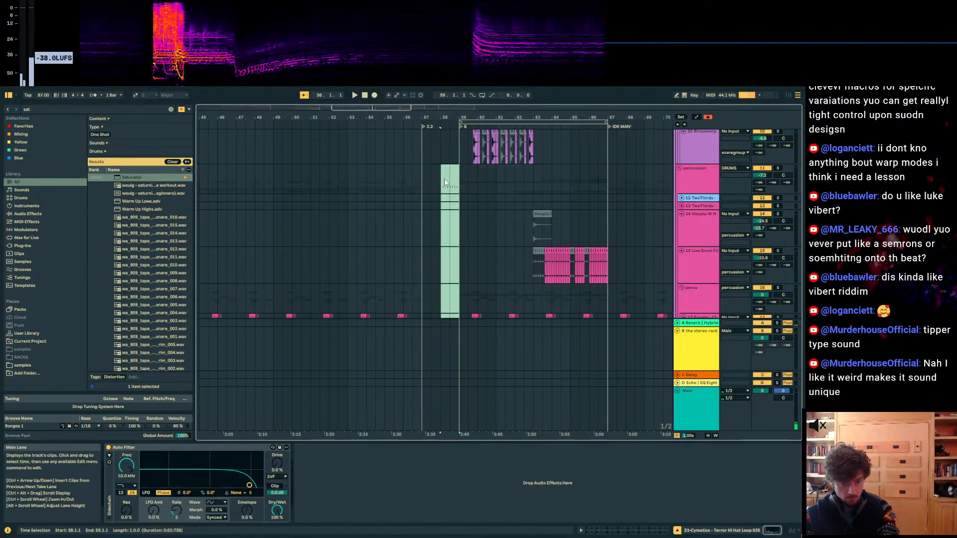
key(ctrl+l)
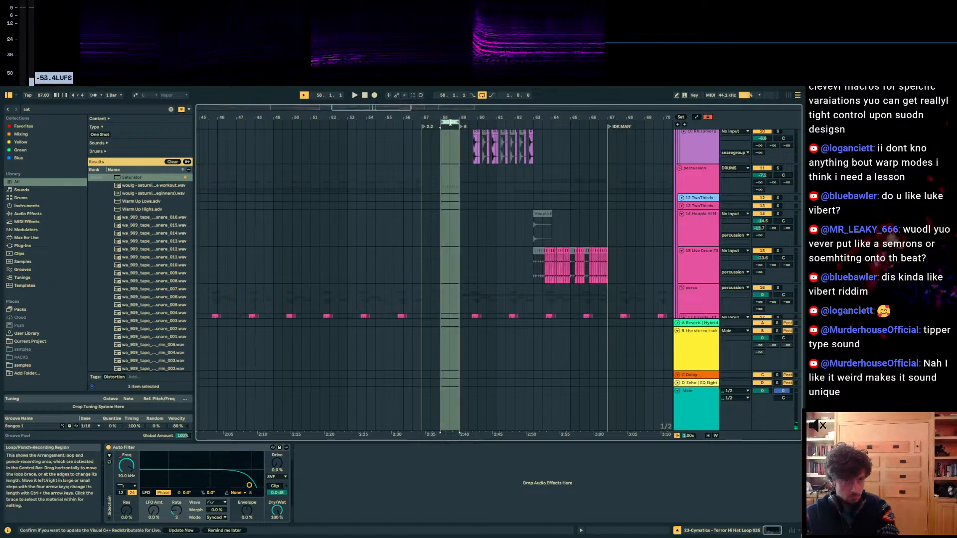
drag(449, 122, 443, 122)
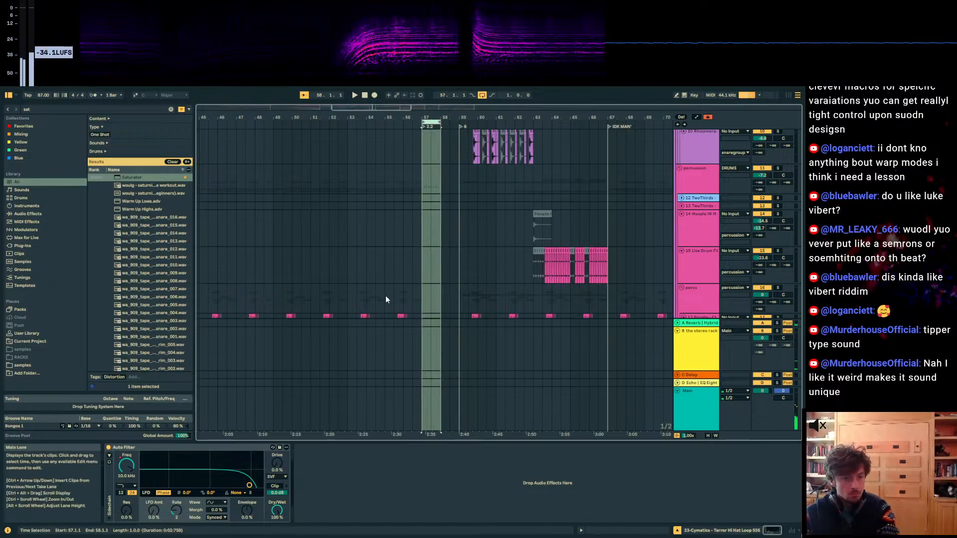
Step: Raise the bar 58 breakpoint of the Main track's Echo L Time automation and play back from 55.3.1
click(692, 427)
key(a)
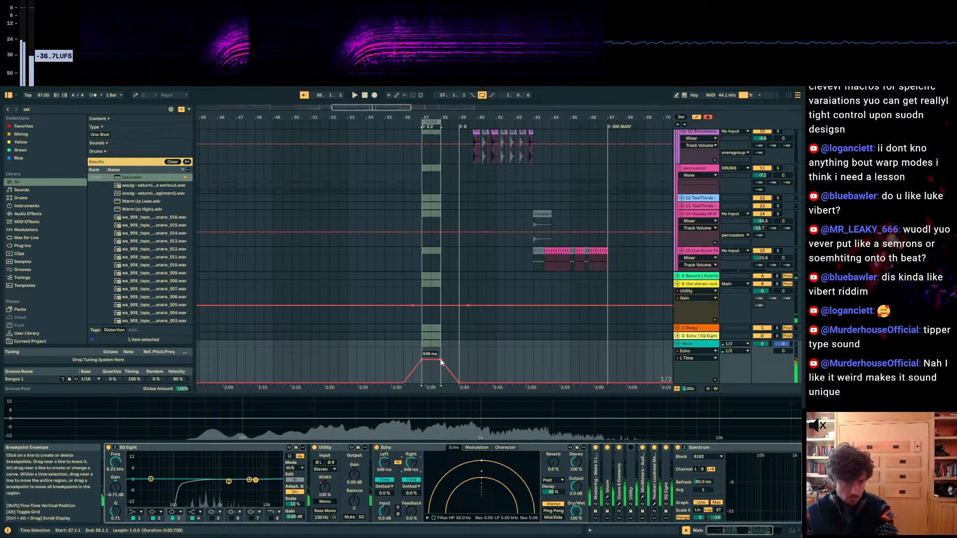
click(442, 362)
click(398, 355)
key(space)
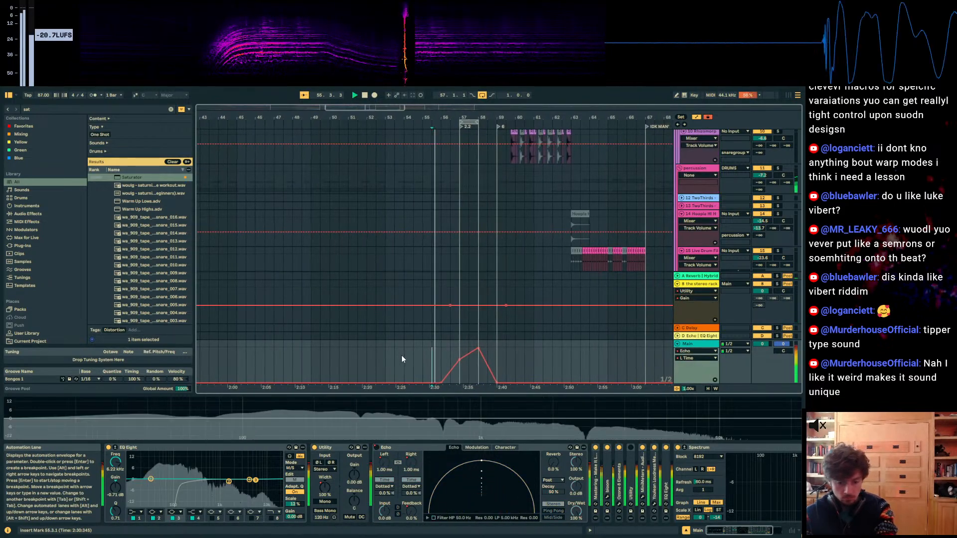
Step: Fold the kick and snare groups, hide the automation, and stop playback with the insert marker at bar 58
scroll(457, 263, up, 5)
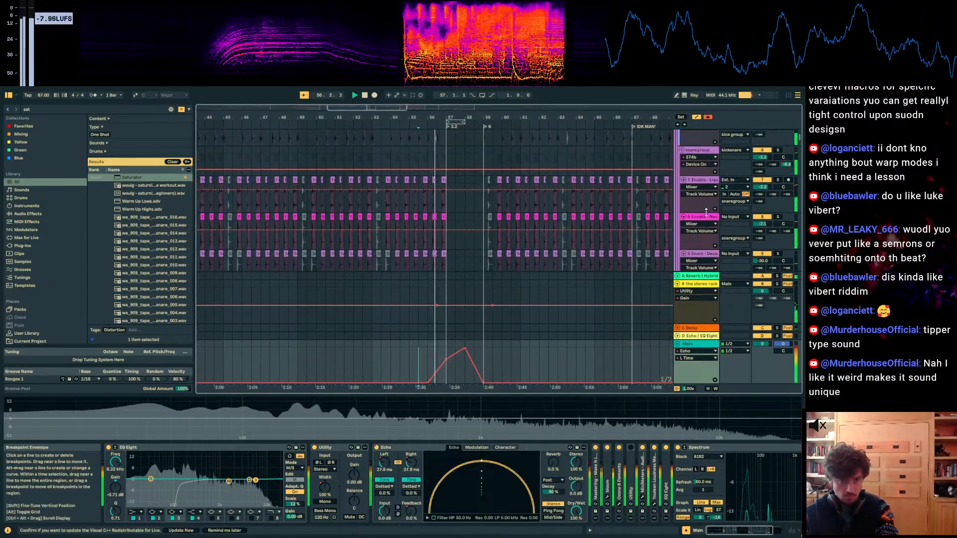
click(683, 218)
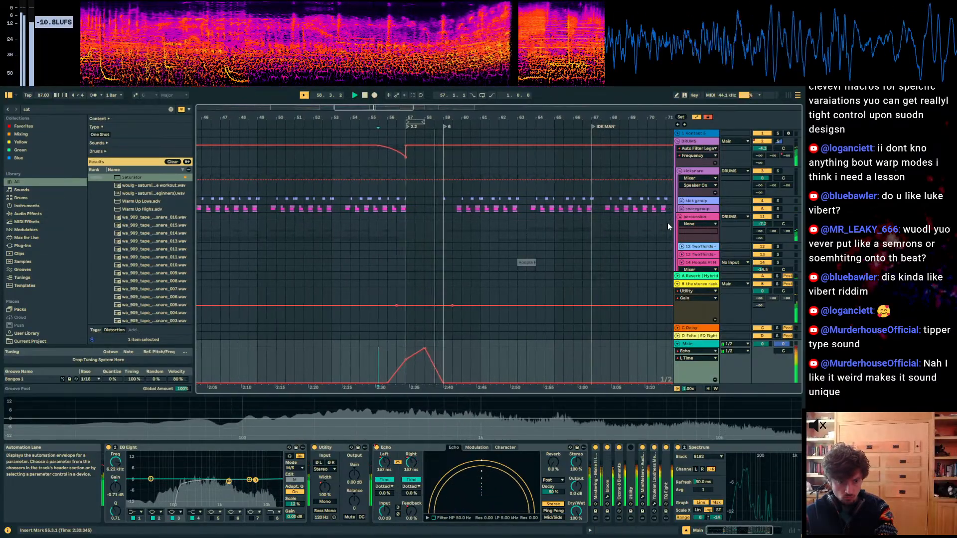
key(a)
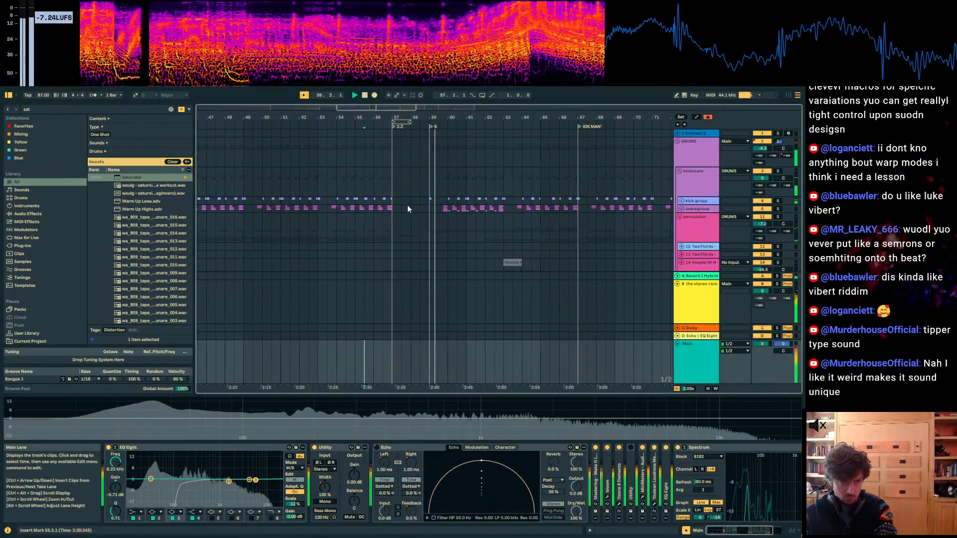
click(410, 208)
key(space)
Step: Examine the Auto Filter Frequency automation on the 23 Cymatics hi-hat loop around bar 57 during playback
scroll(691, 198, down, 2)
scroll(693, 201, down, 5)
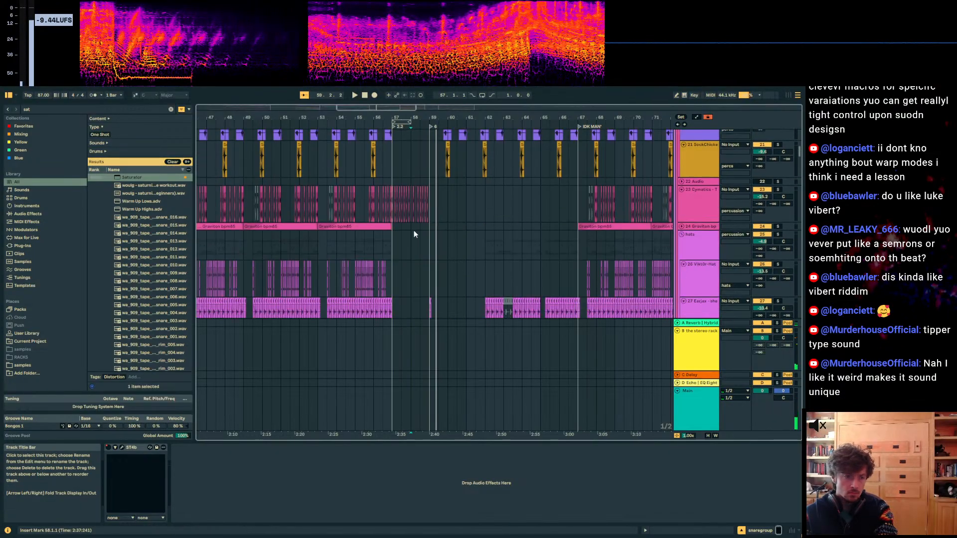
click(388, 216)
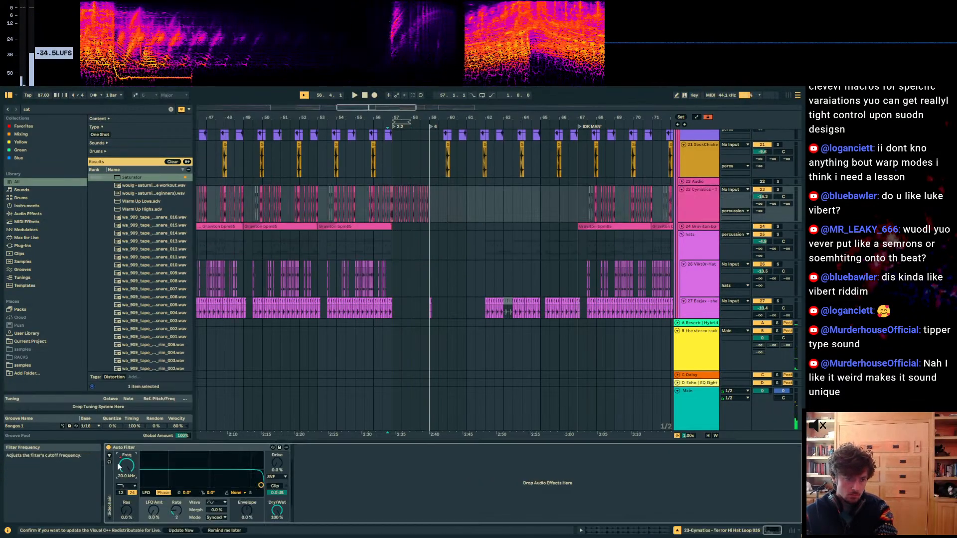
key(a)
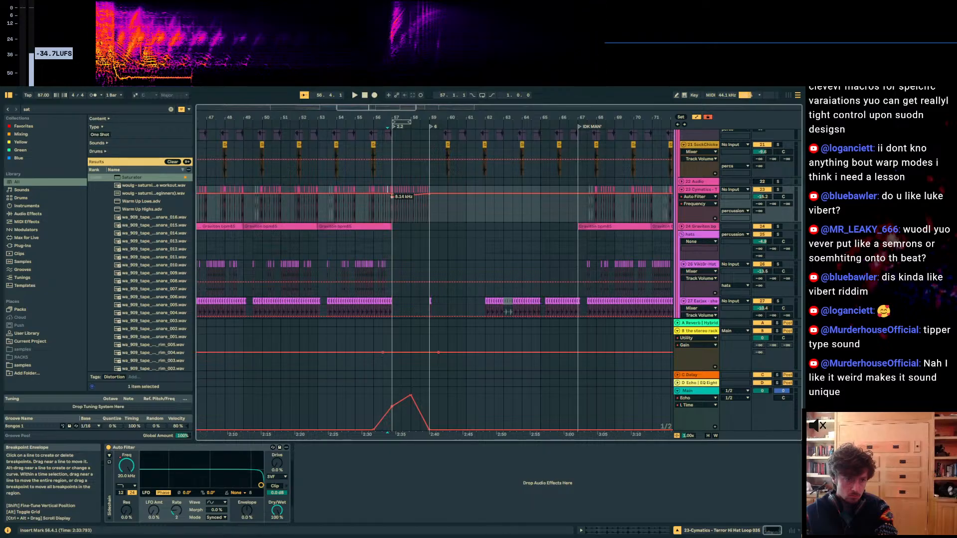
key(space)
key(a)
drag(434, 118, 433, 150)
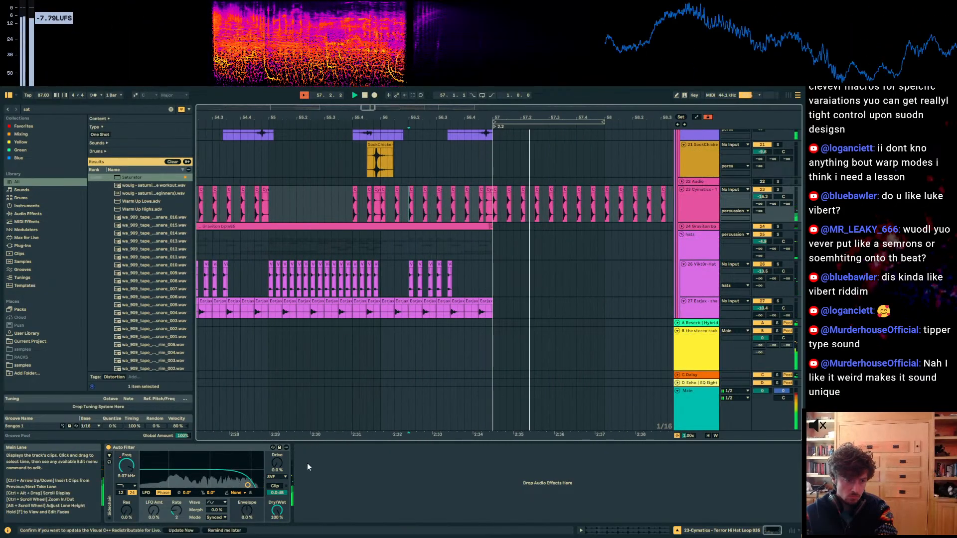
key(a)
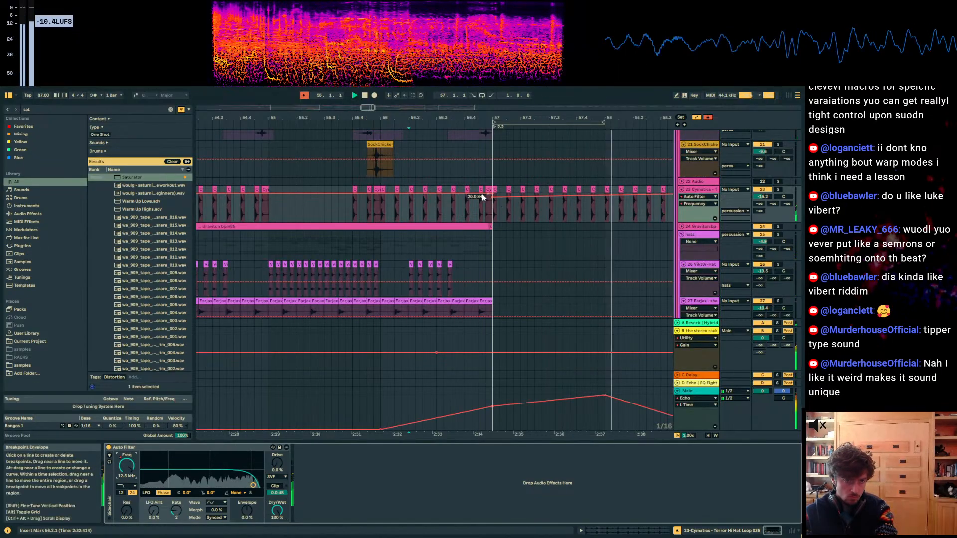
click(399, 213)
drag(438, 118, 389, 100)
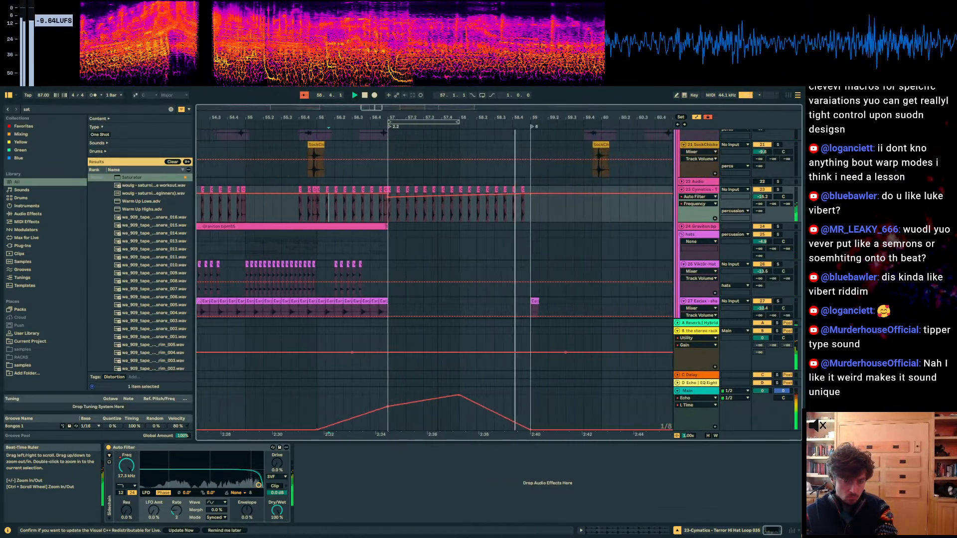
Step: Raise the bar 57 breakpoint of the Main track's Echo L Time automation to 2.50 s and remove the bar 58 breakpoint
click(397, 407)
drag(390, 361, 389, 348)
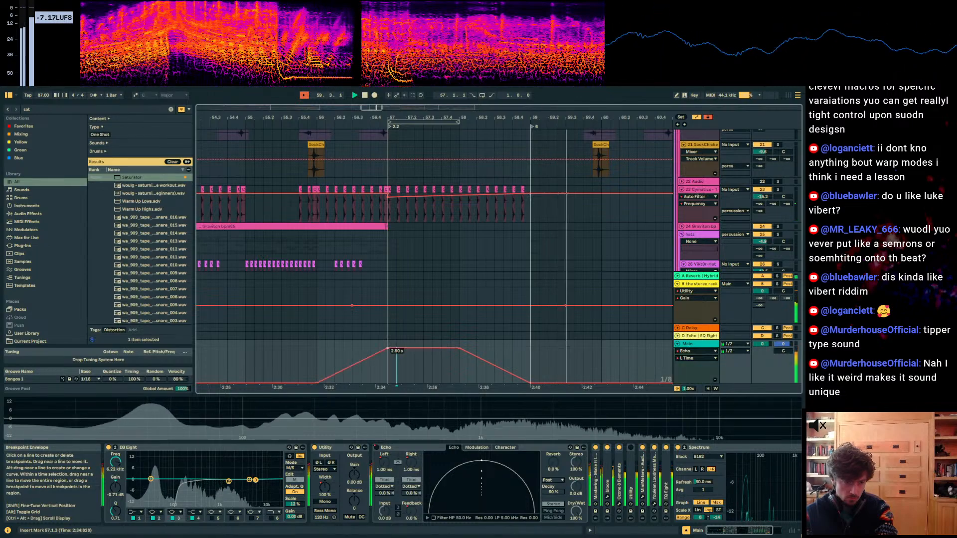
click(459, 348)
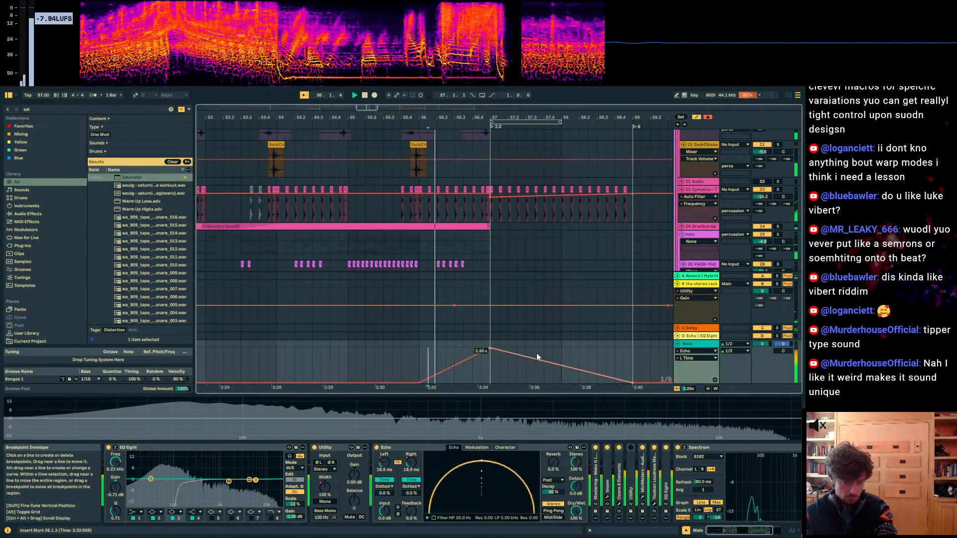
Step: Deactivate the bar 57 restoration riser clip on track 154 and the 57.3 Tonbak Percussion clip on track 156 in the fx group
scroll(635, 244, down, 10)
drag(800, 159, 786, 273)
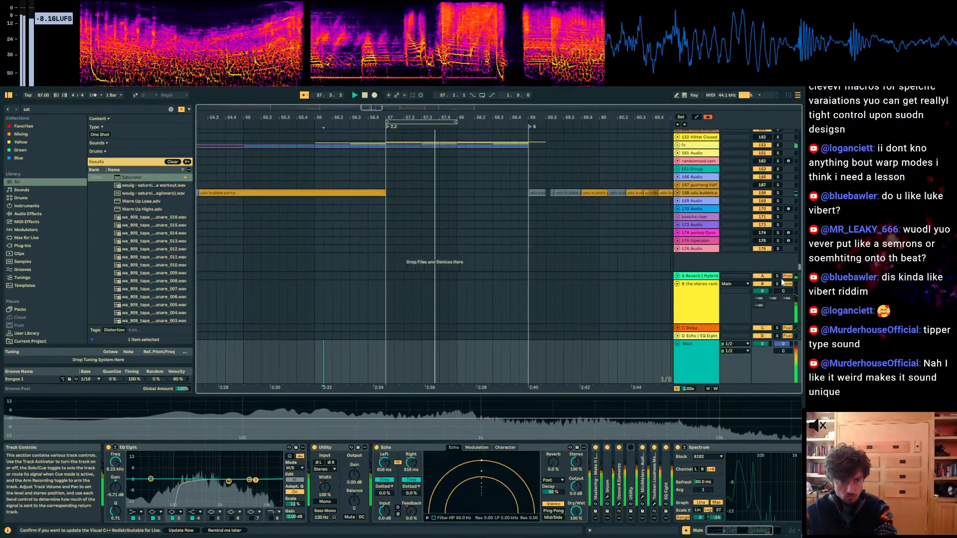
scroll(455, 203, up, 5)
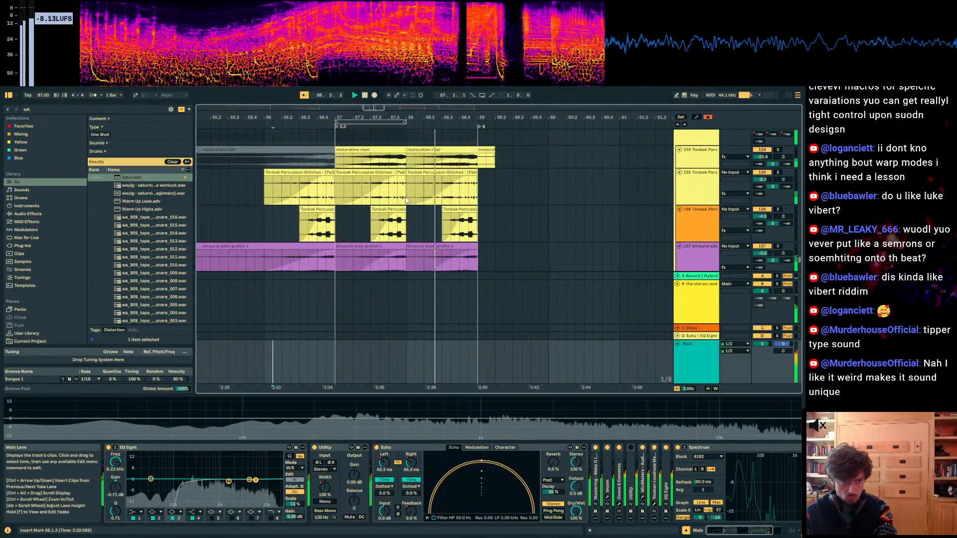
scroll(455, 202, down, 3)
click(372, 153)
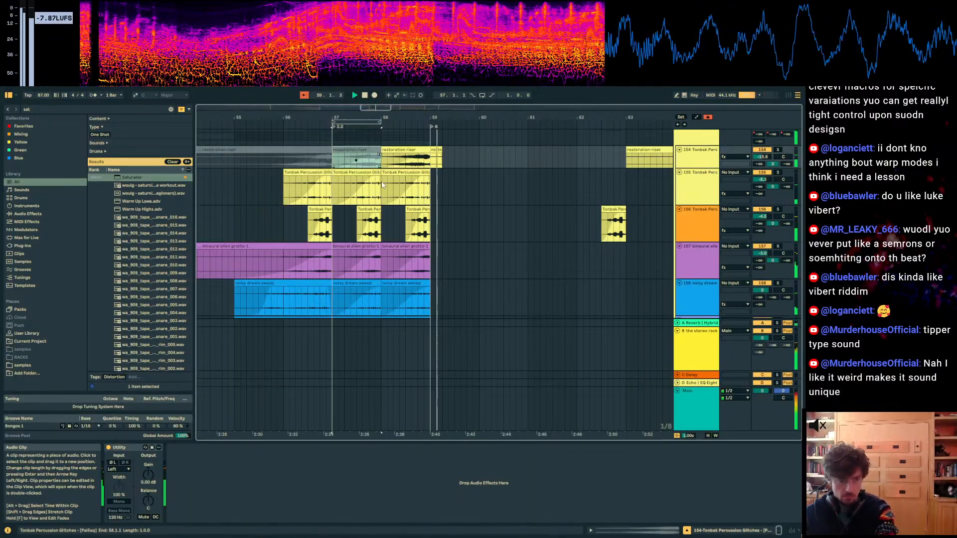
click(375, 208)
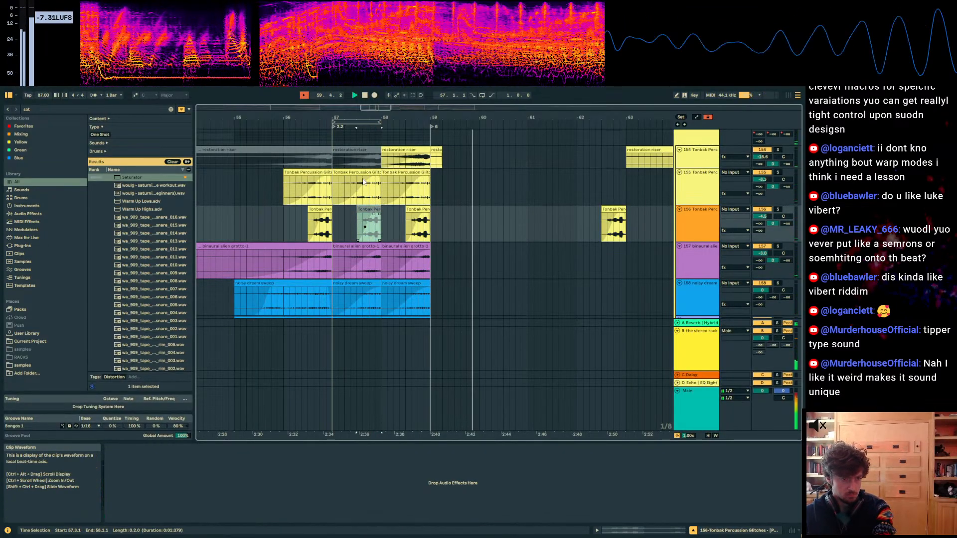
Step: Delete the bar 57 Tonbak Percussion Glitches clip on track 155 and extend the bar 58 clip back to bar 57
click(394, 185)
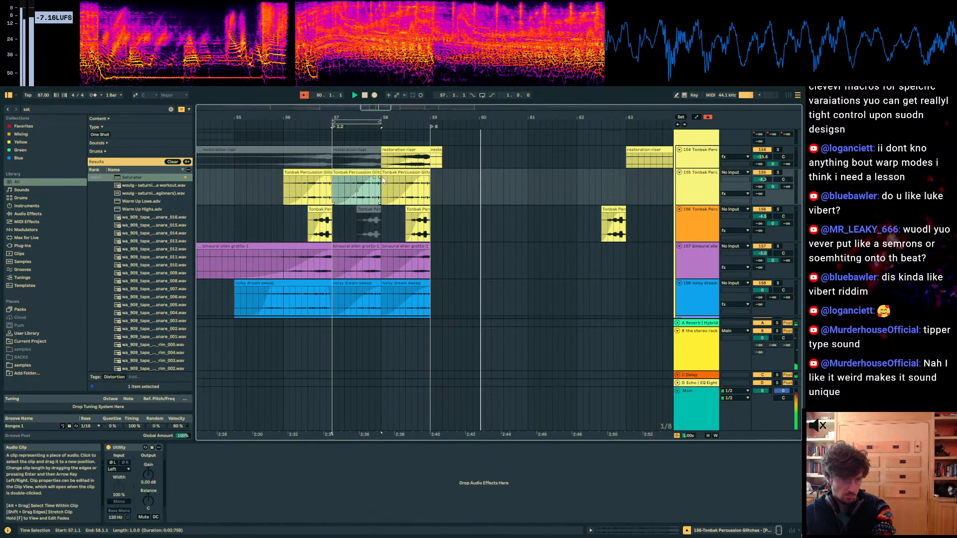
click(335, 173)
key(Delete)
drag(338, 173, 333, 173)
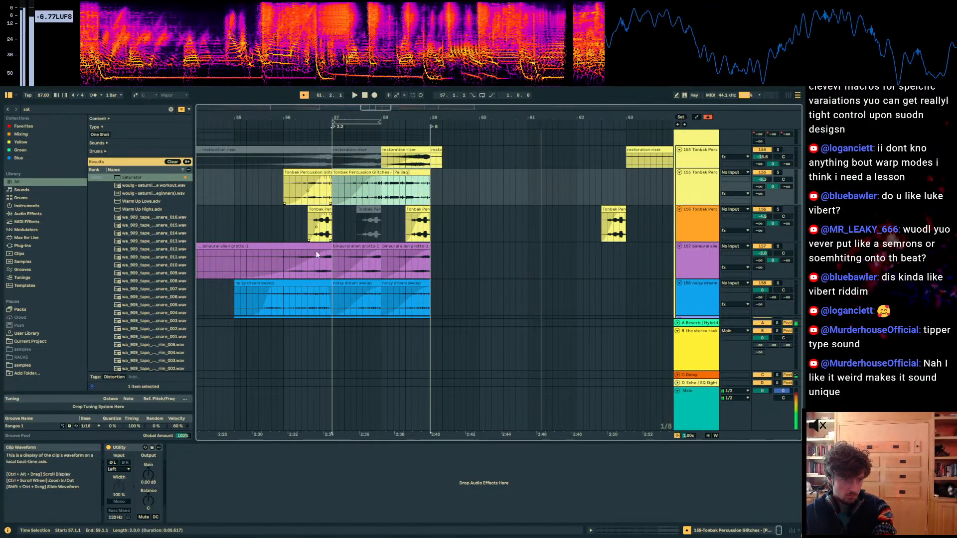
Step: Make the binaural alien grotto clip on track 157 span bars 57 to 59 and stretch its fade-in to the clip's end
click(308, 258)
key(space)
key(space)
click(460, 258)
drag(503, 250, 551, 251)
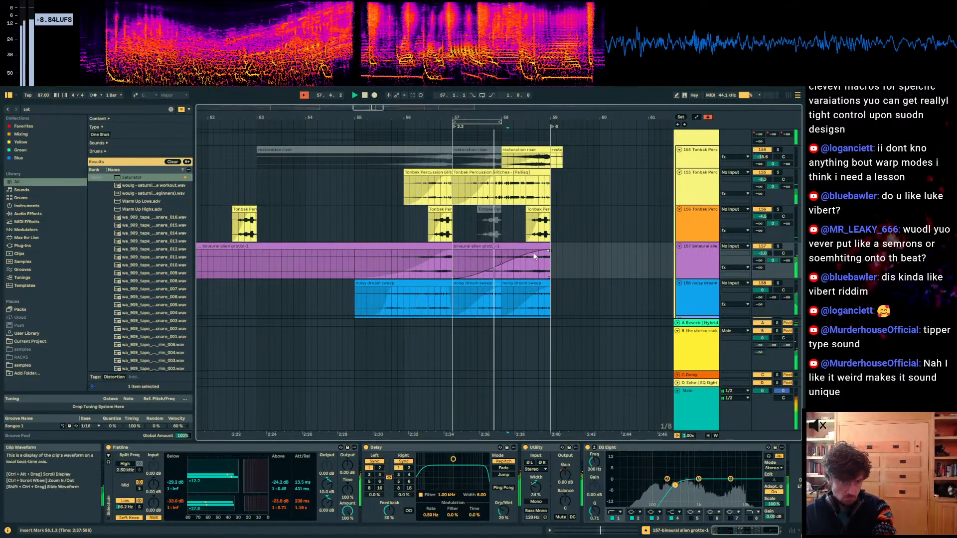
Step: Replace the two noisy dream sweep clips on track 158 after bar 57 with one clip starting at 57.3.3
scroll(528, 254, down, 1)
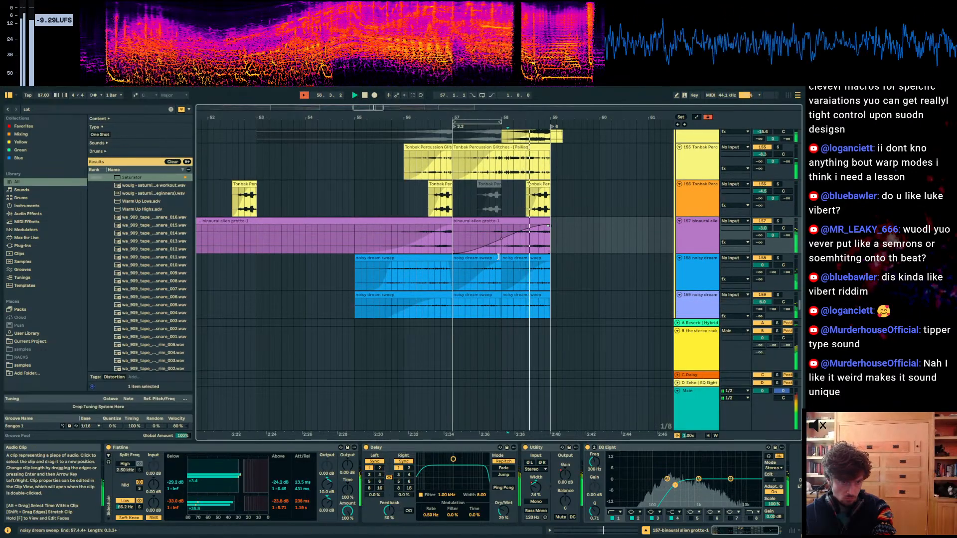
drag(550, 258, 569, 261)
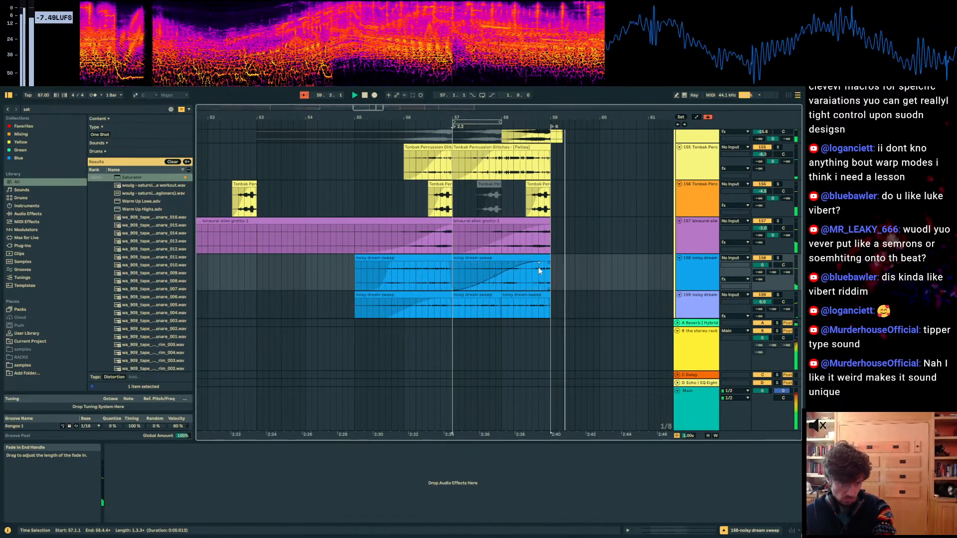
drag(503, 259, 534, 259)
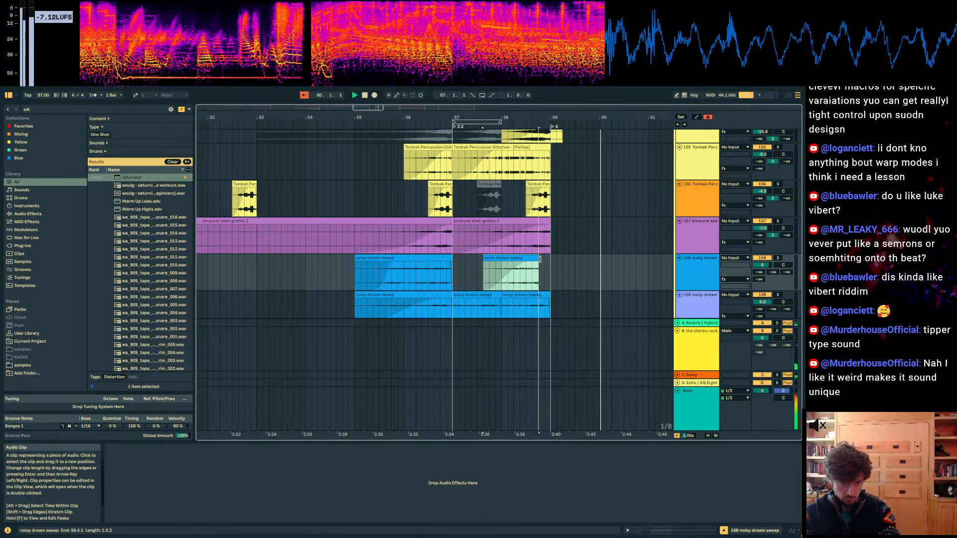
Step: Try to extend track 159's bar 58 noisy dream sweep clip back to bar 57, and deactivate track 160's bar 57 restoration riser
scroll(539, 269, down, 2)
mouse_move(457, 255)
mouse_down()
mouse_move(512, 257)
mouse_move(454, 255)
mouse_up()
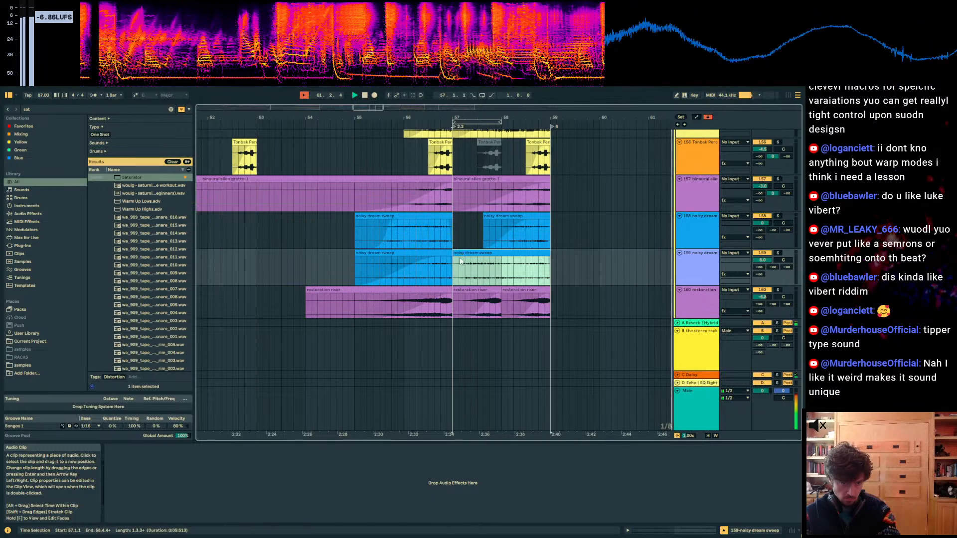
click(476, 290)
key(0)
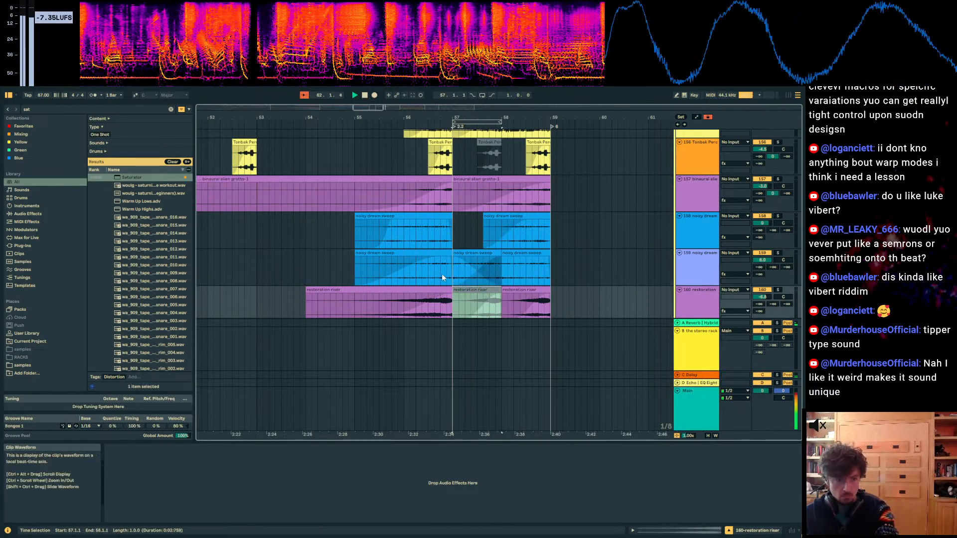
Step: Examine the tracks above the fx group around bars 57 and 58 for leftover clips during playback from 55.4.3
scroll(442, 273, down, 2)
click(441, 272)
scroll(479, 262, up, 3)
scroll(498, 259, up, 15)
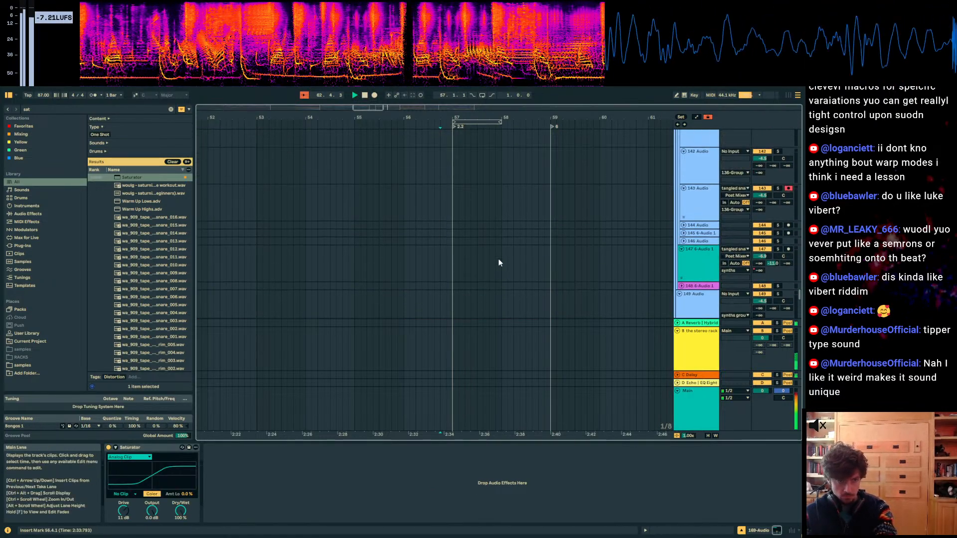
scroll(499, 259, up, 3)
key(space)
click(468, 234)
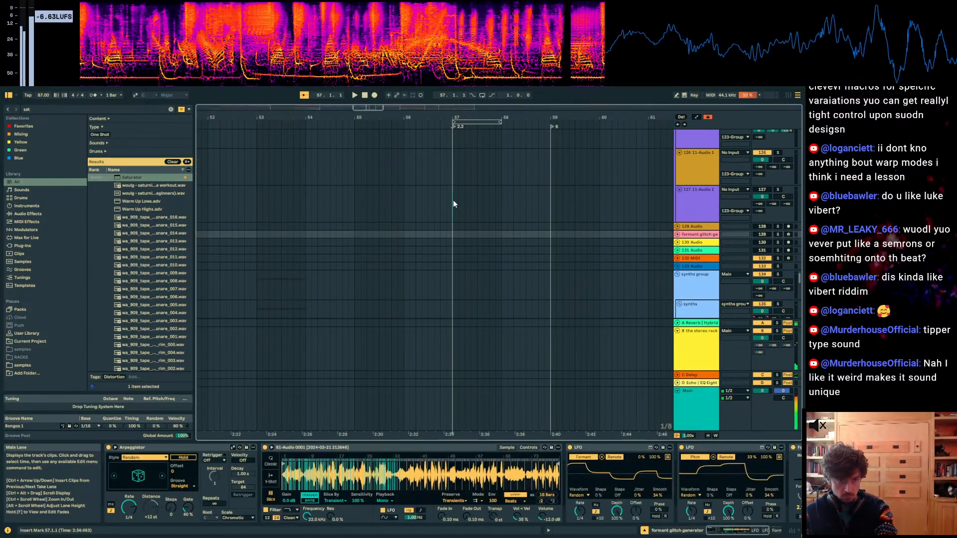
click(399, 205)
key(space)
scroll(543, 232, up, 3)
scroll(537, 241, up, 10)
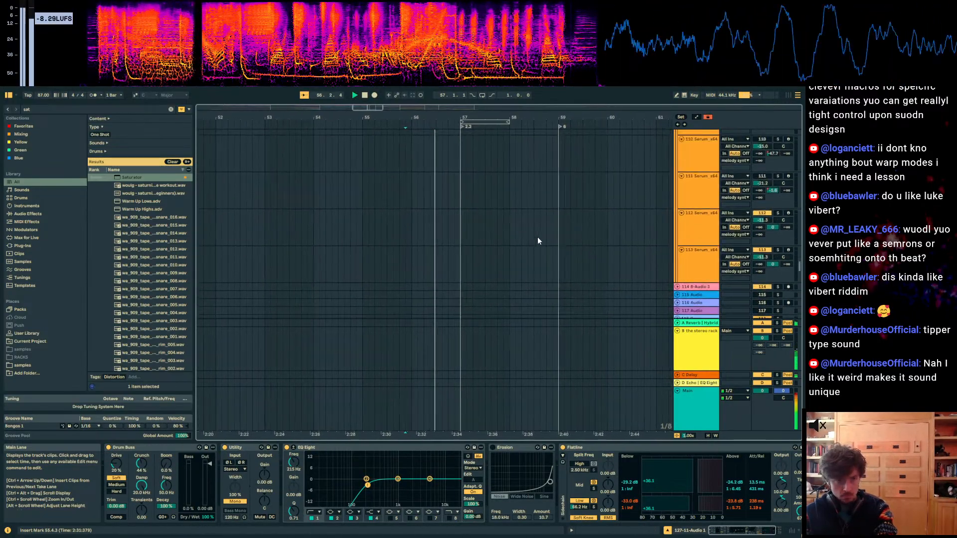
scroll(538, 240, up, 5)
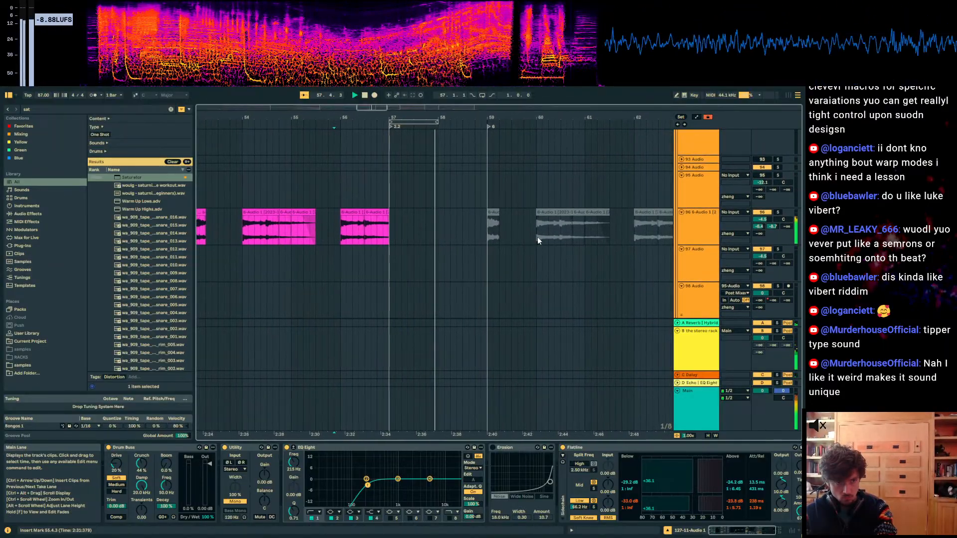
scroll(538, 240, up, 8)
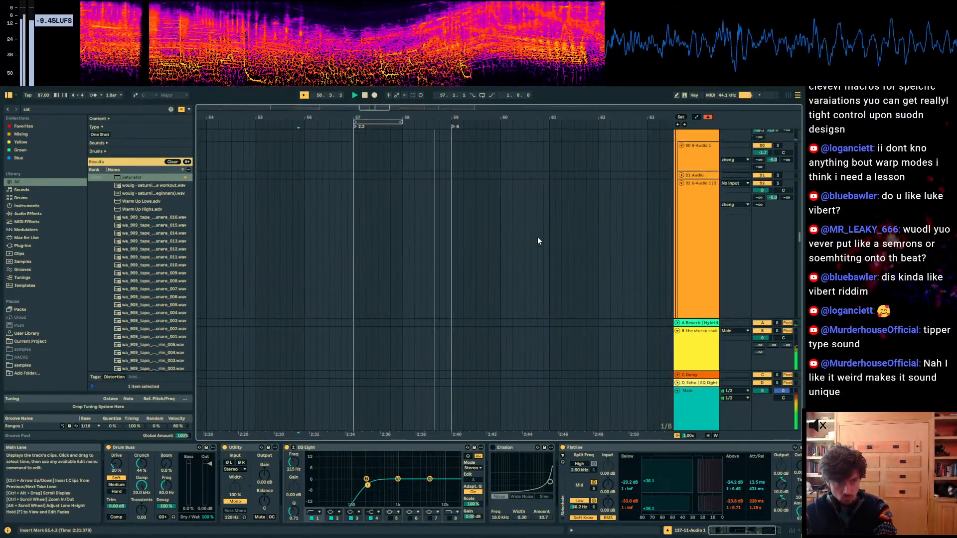
scroll(537, 240, up, 6)
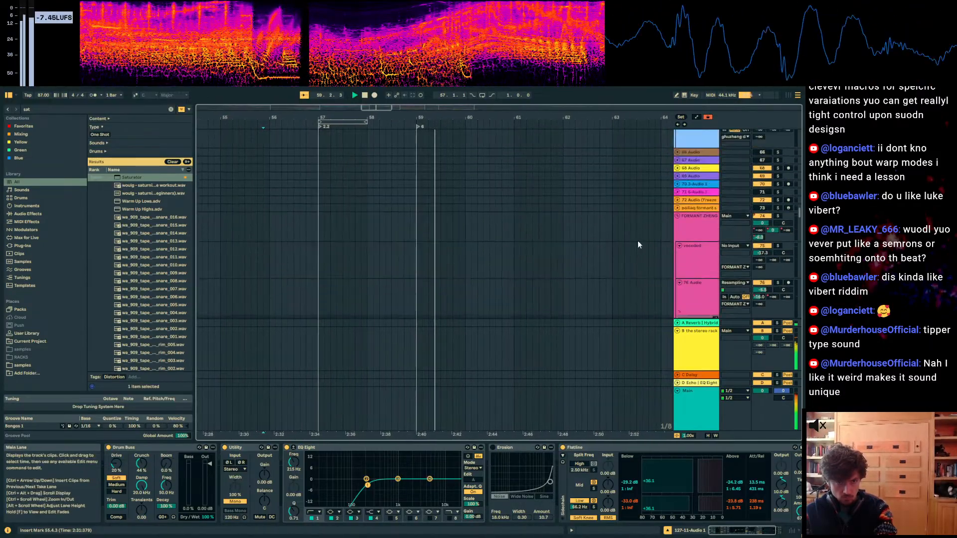
Step: Fold all the track groups and unfold the ghuzheng dubby group to show its tracks around bar 57
click(678, 226)
alt+click(678, 225)
scroll(575, 196, up, 2)
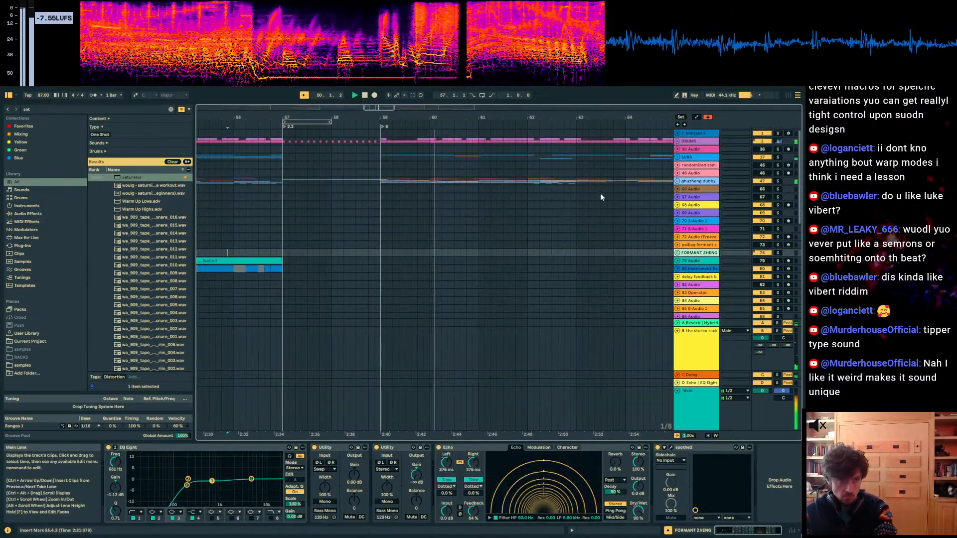
click(678, 184)
scroll(378, 237, down, 4)
scroll(349, 239, down, 3)
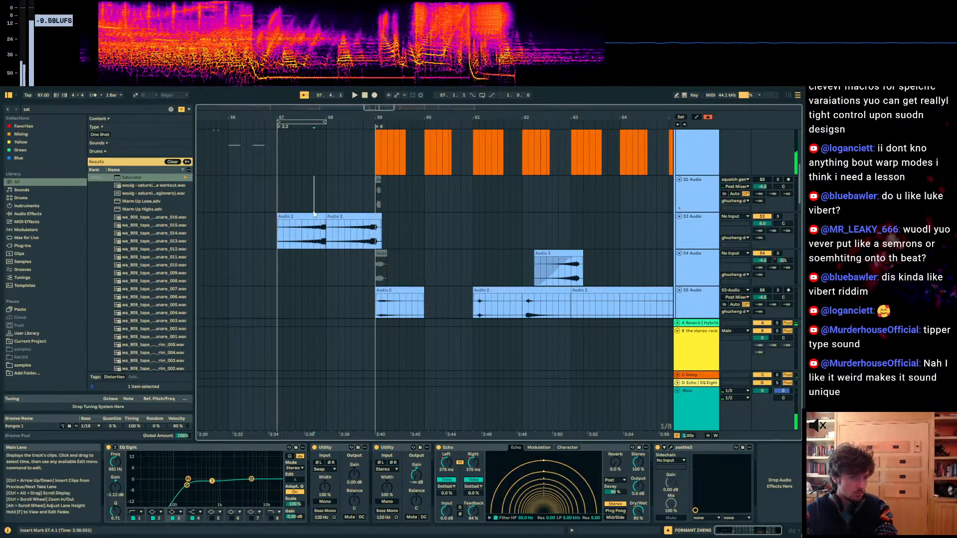
Step: Replace the two Audio 2 clips on track 53 with one clip spanning bar 57 to bar 59, and play back from 55.3.3
click(313, 215)
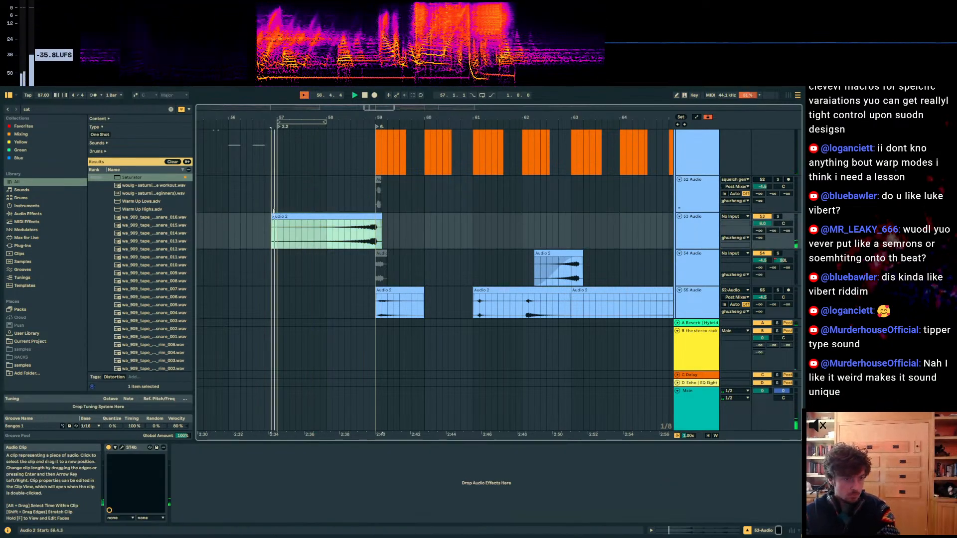
click(212, 234)
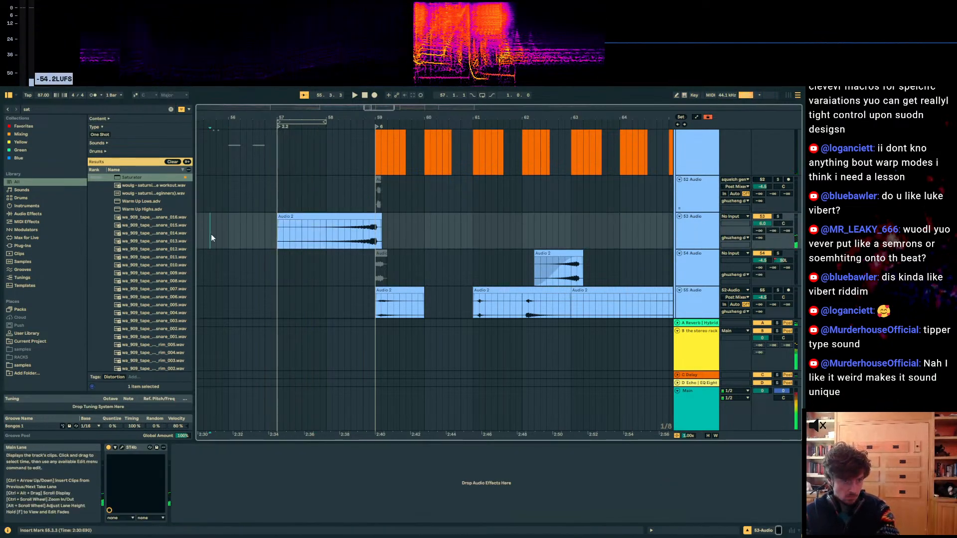
scroll(417, 235, up, 5)
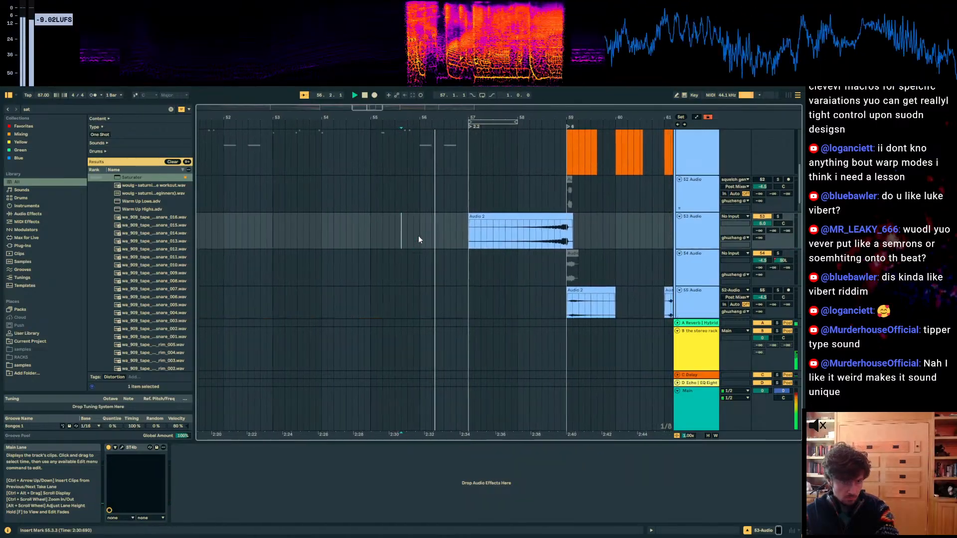
scroll(606, 244, up, 2)
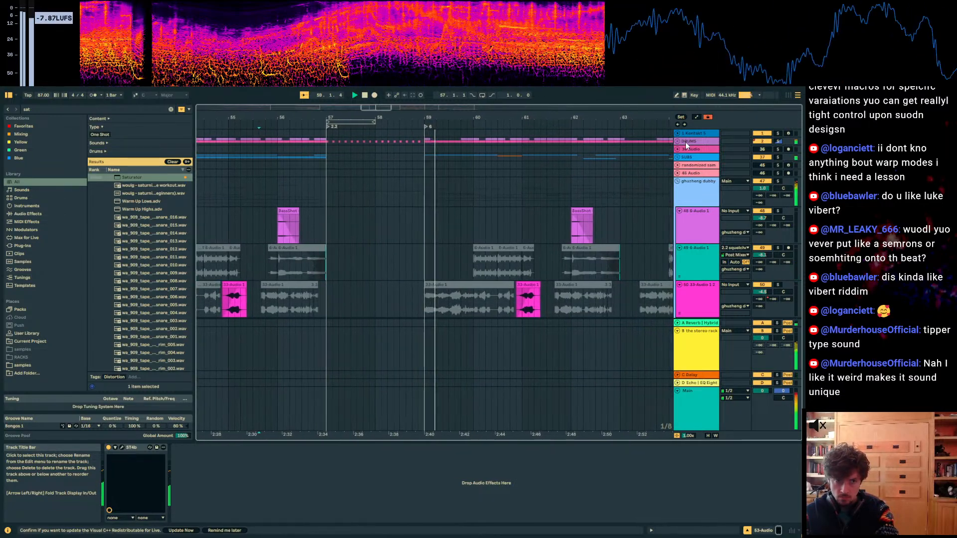
Step: Stop playback and place the insert marker at 56.4.3 on the 46 Audio track
click(294, 206)
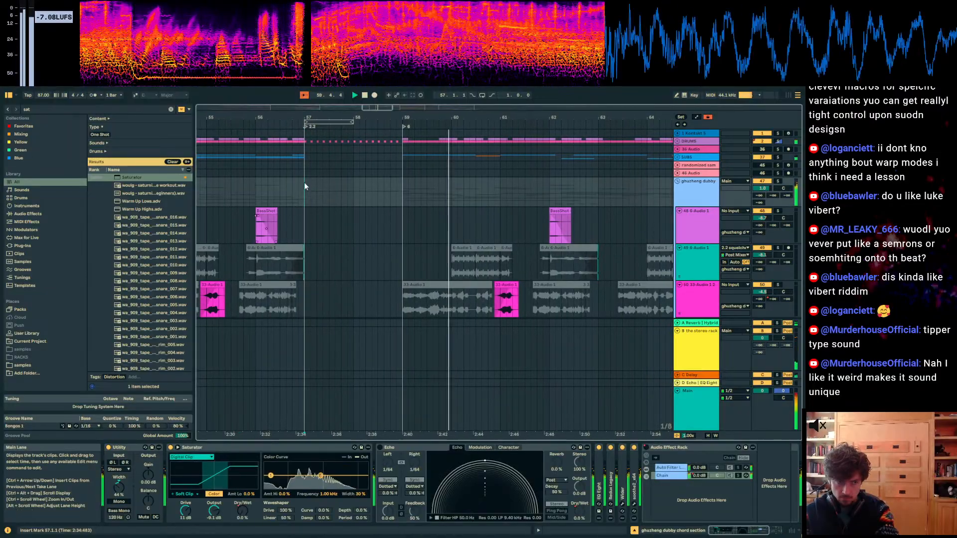
drag(329, 118, 493, 118)
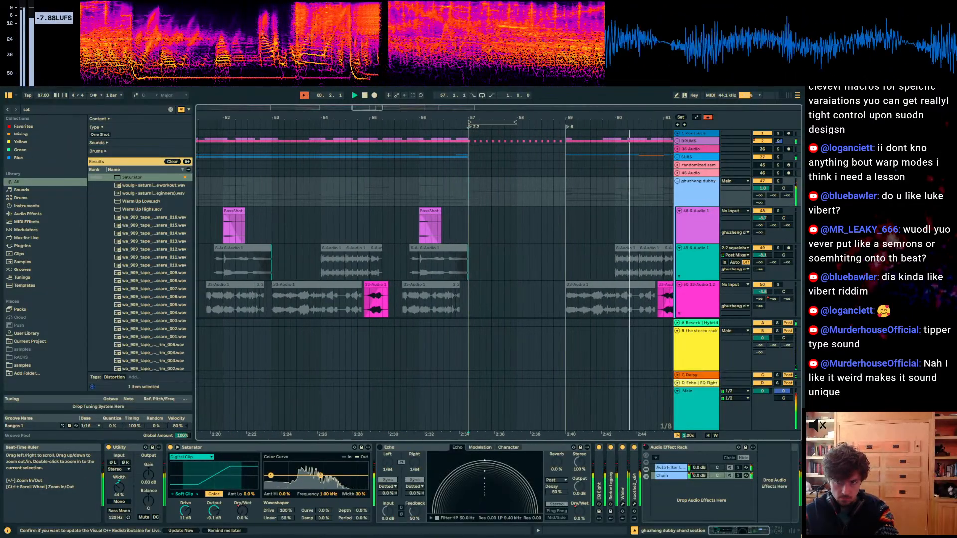
click(500, 182)
key(space)
scroll(500, 182, up, 2)
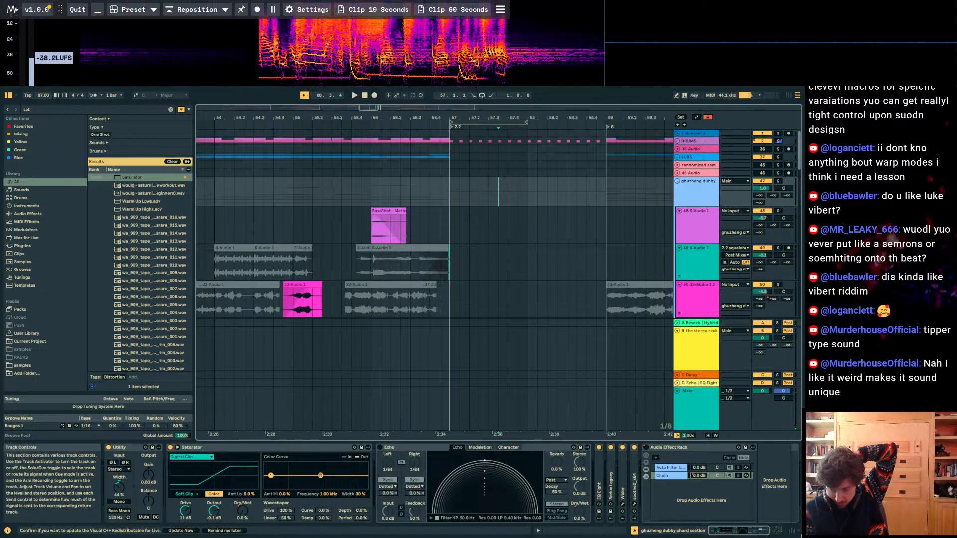
click(435, 173)
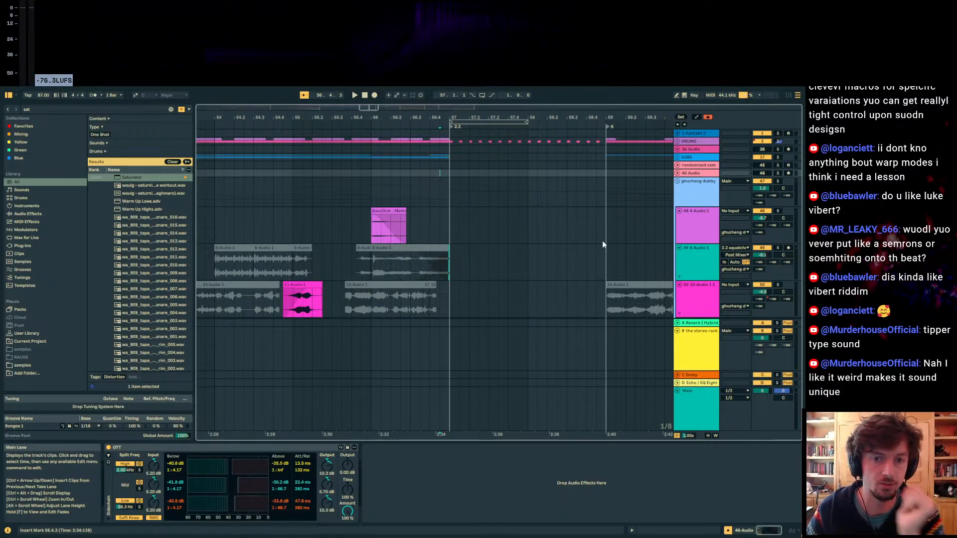
Step: Play the transition from 56.2.3 and from 57.3.1 on the folded fx group
scroll(679, 185, down, 15)
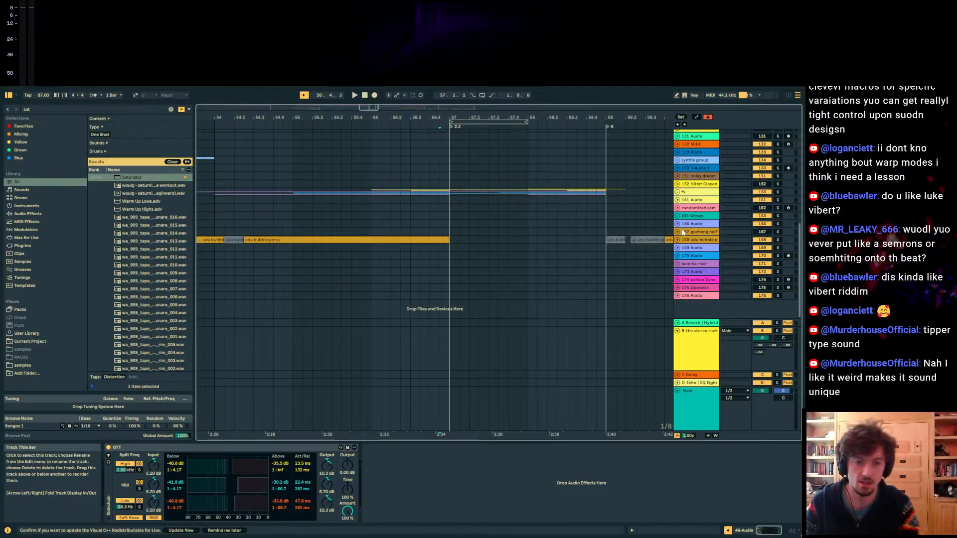
click(403, 218)
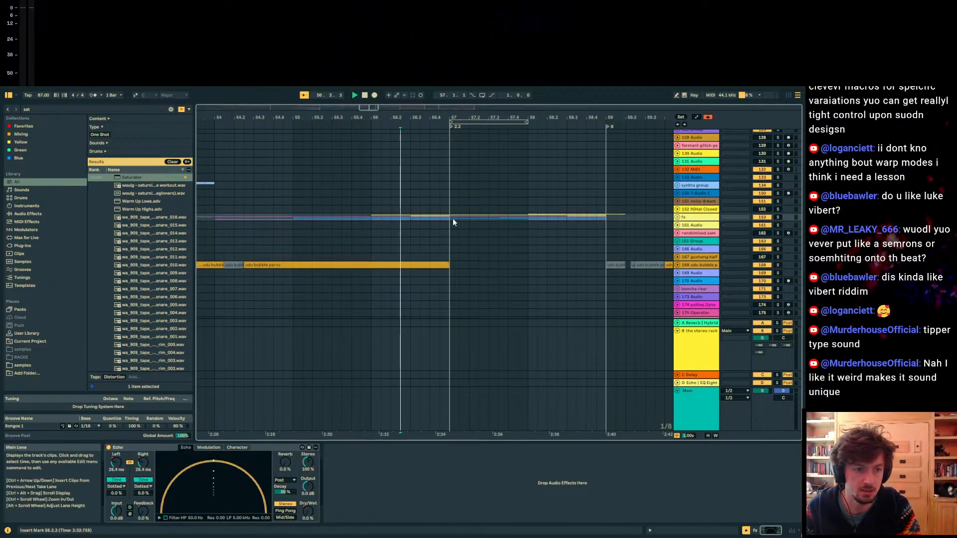
key(space)
click(515, 215)
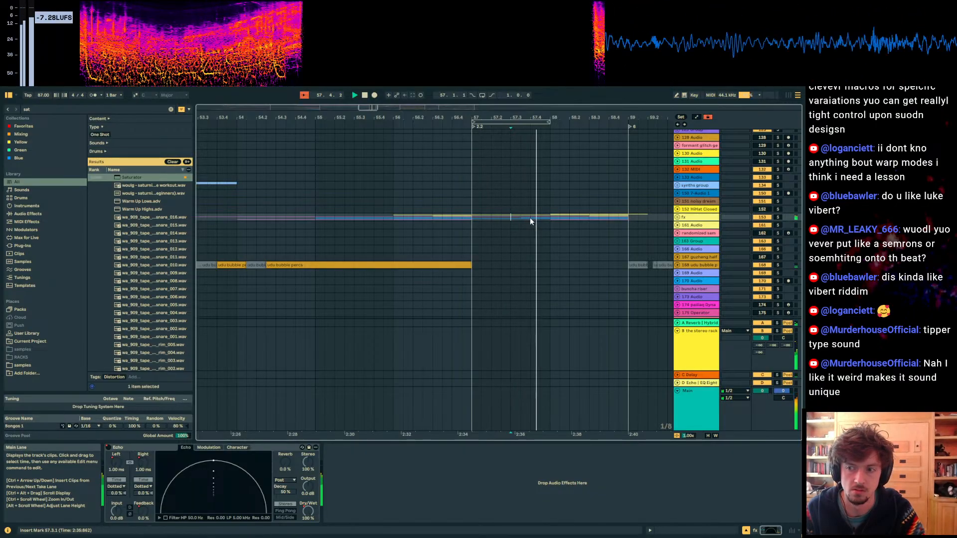
Step: Delete all of the fx group's material in bar 57 and play back the transition
drag(551, 220, 474, 219)
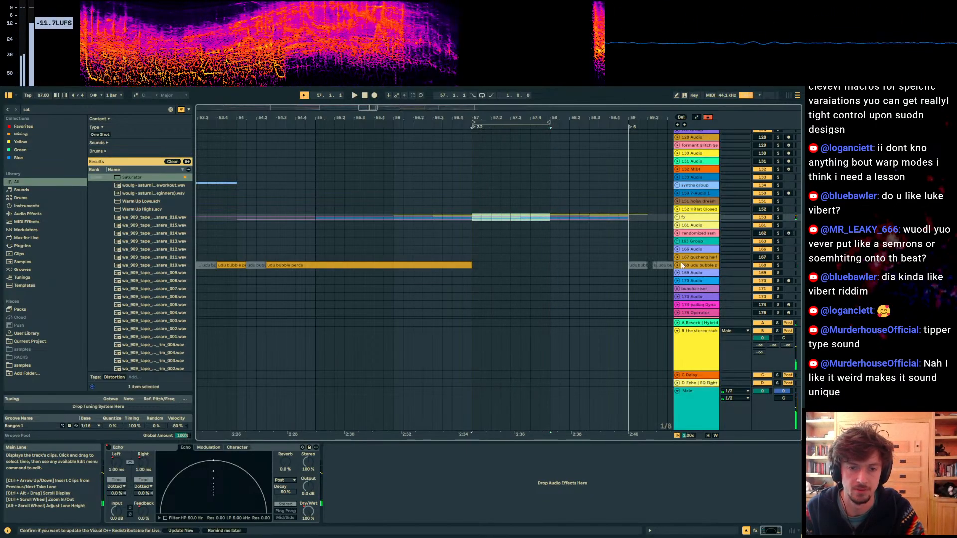
key(Delete)
key(space)
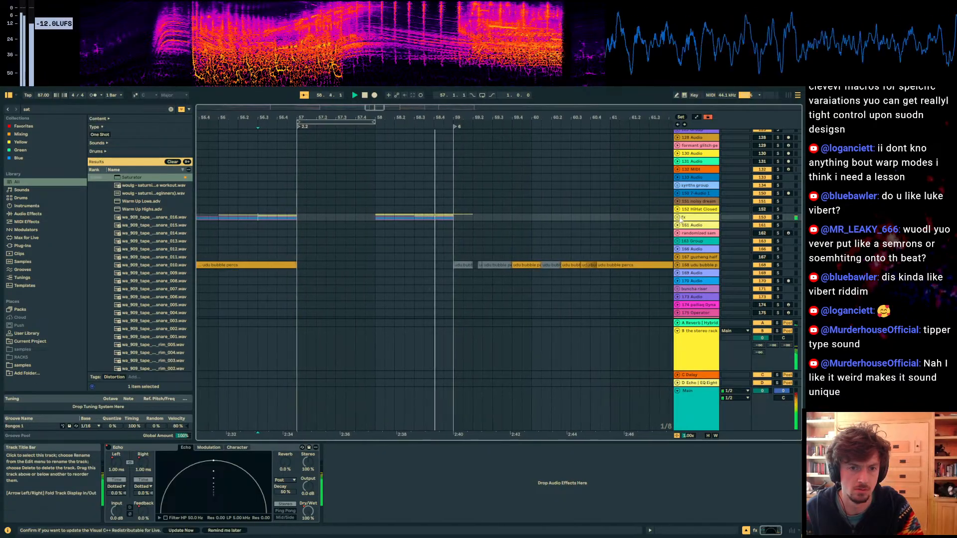
Step: Unfold the fx group and extend the bar 58 binaural alien grotto clip on track 157 back to 57.2.1
click(678, 217)
scroll(443, 228, down, 3)
scroll(423, 225, down, 2)
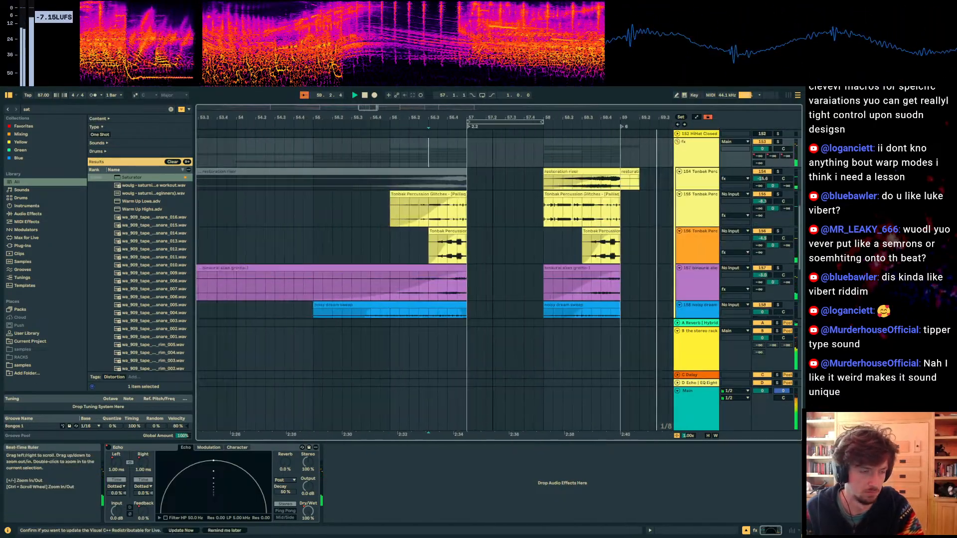
click(557, 238)
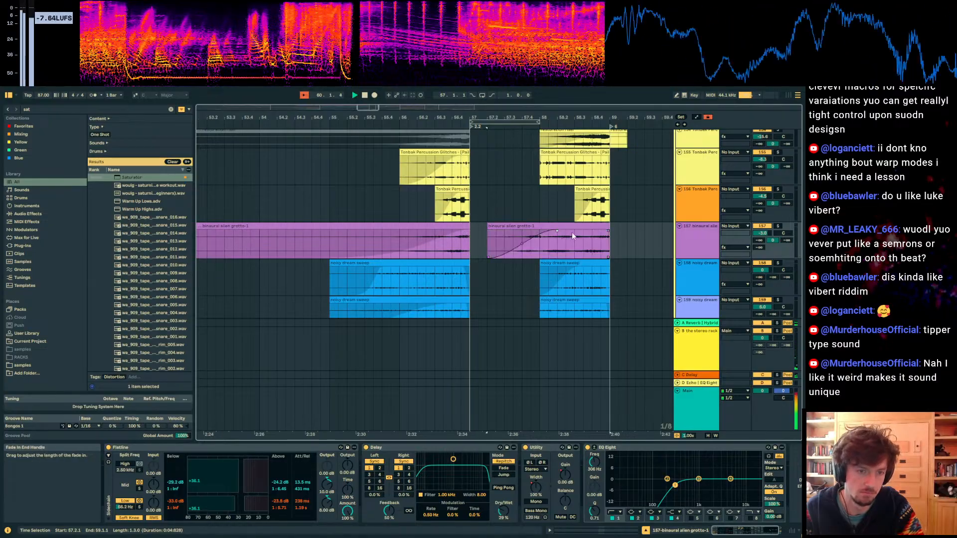
click(394, 248)
Step: Deactivate the restoration riser clip ending at bar 57 on track 160 and play back the lead-in from bar 56
scroll(564, 210, up, 2)
click(560, 189)
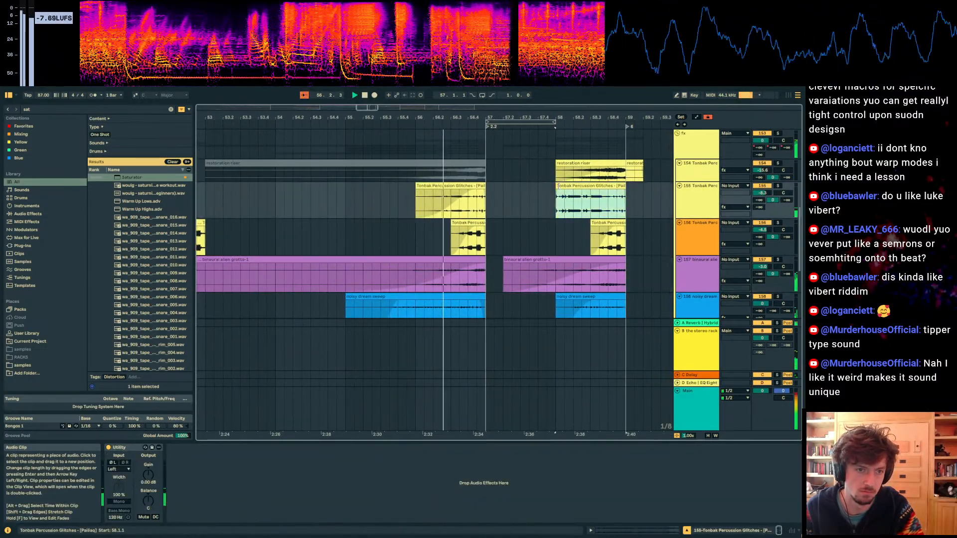
scroll(487, 237, down, 5)
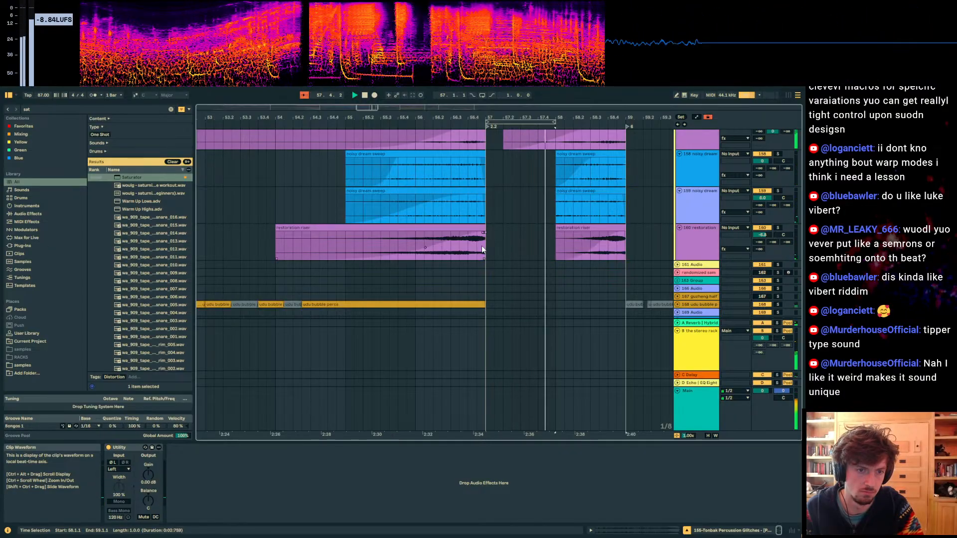
click(480, 230)
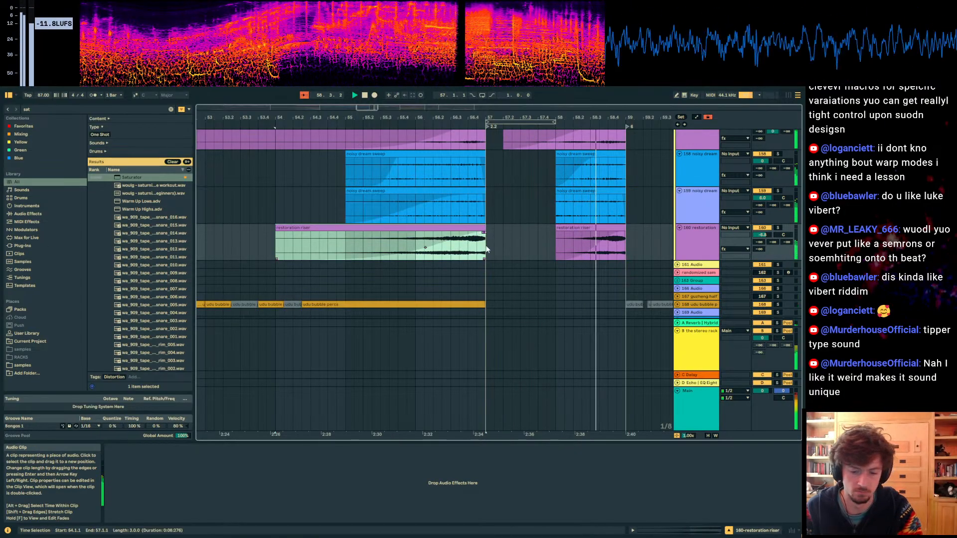
key(0)
scroll(477, 260, up, 2)
key(space)
click(439, 295)
key(space)
drag(440, 295, 415, 303)
Step: Deactivate the binaural alien grotto clip on track 157 and the noisy dream sweep clip on track 159 that end at bar 57
click(451, 168)
key(0)
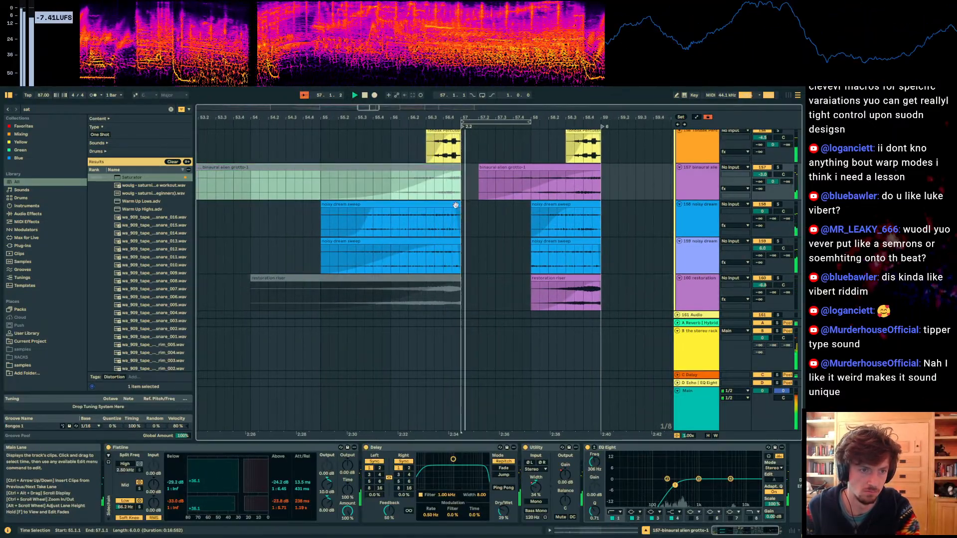
click(453, 204)
click(451, 241)
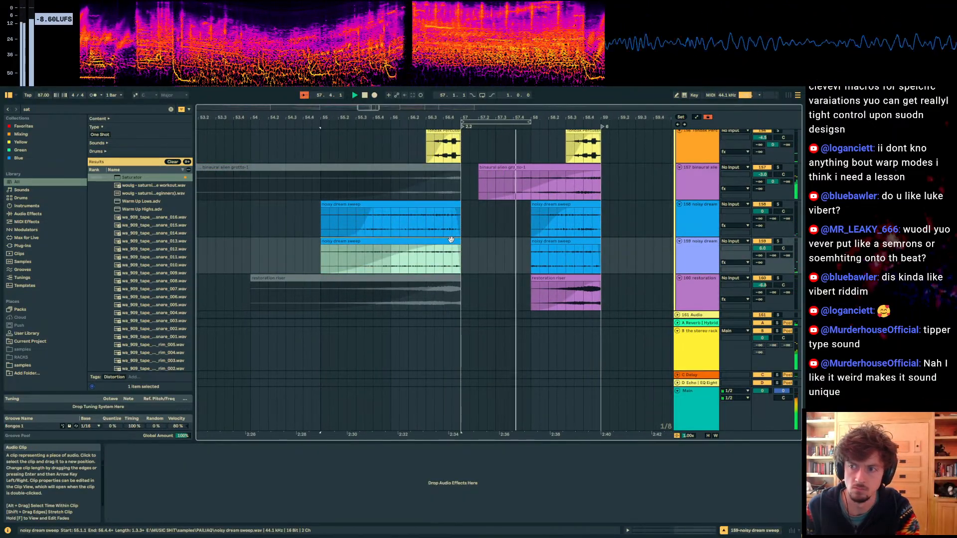
Step: Extend the restoration riser clip on track 160 through to 59.1.1 and set its start to 54.3.1
scroll(451, 240, down, 2)
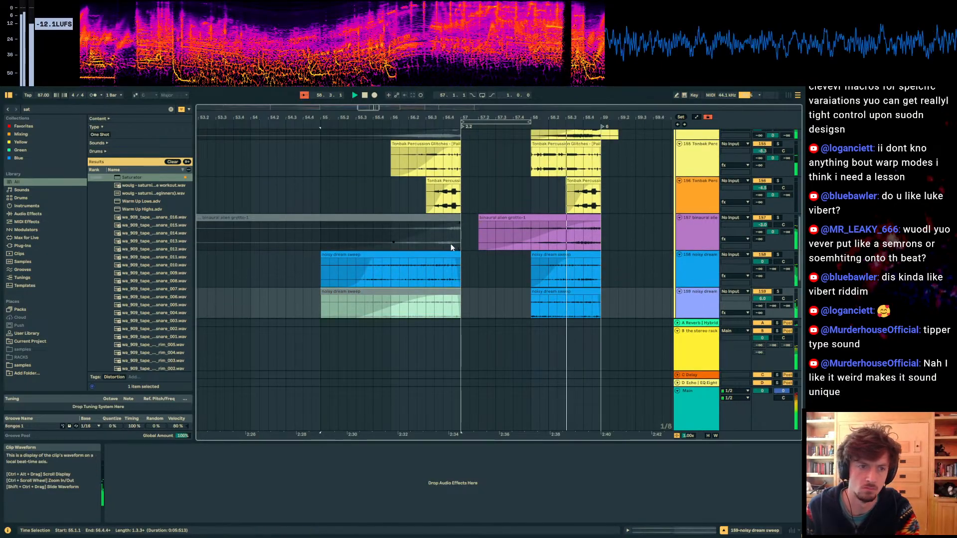
drag(459, 254, 587, 255)
drag(392, 253, 288, 255)
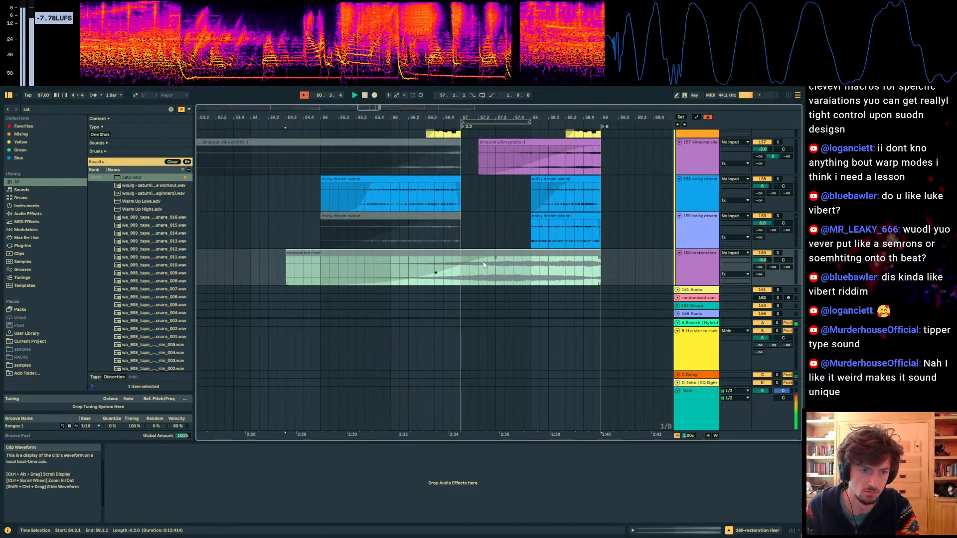
Step: Reactivate the deactivated restoration riser clip and audition it in the arrangement
key(space)
click(428, 268)
key(space)
click(502, 253)
key(0)
click(408, 271)
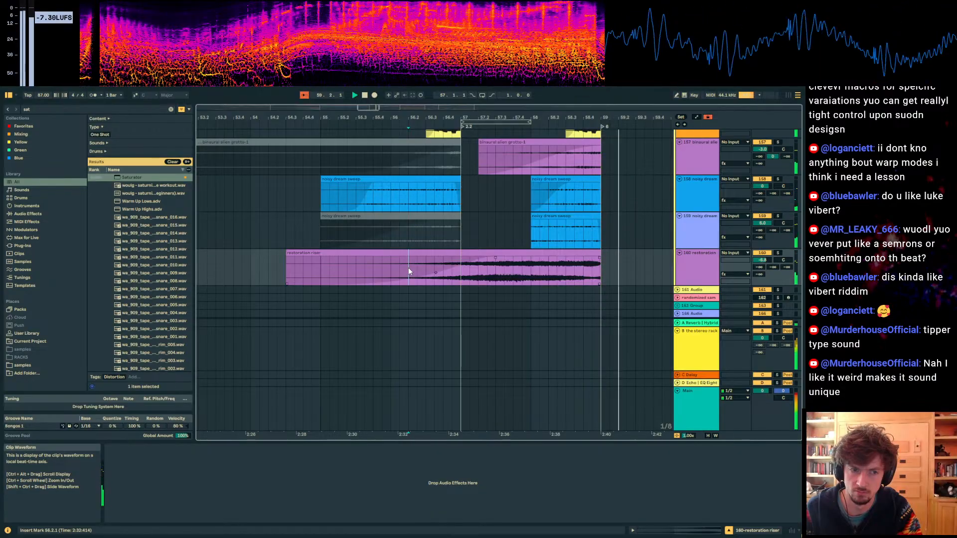
click(546, 256)
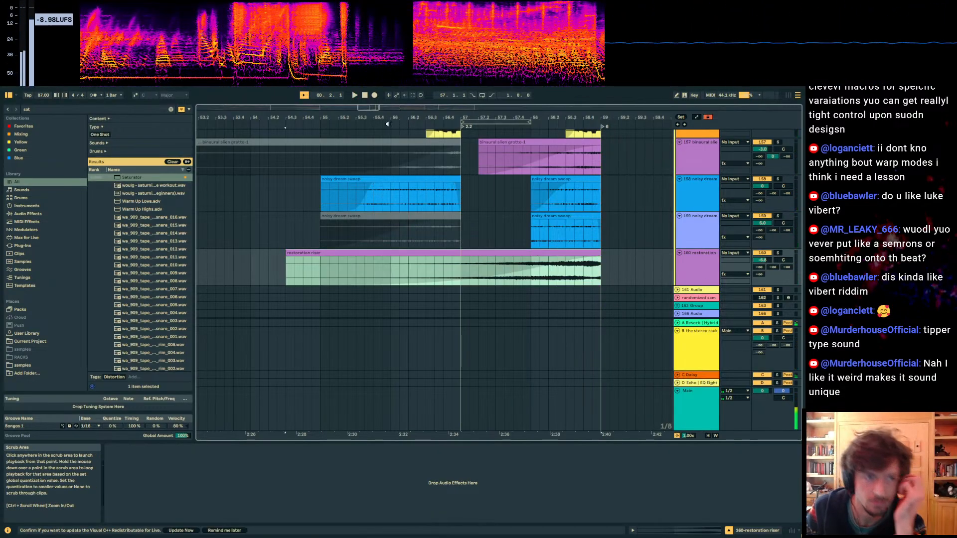
Step: Play the arrangement from bar 53 and inspect the fx tracks and the arp squelch clip at bar 53
drag(429, 118, 438, 250)
click(438, 255)
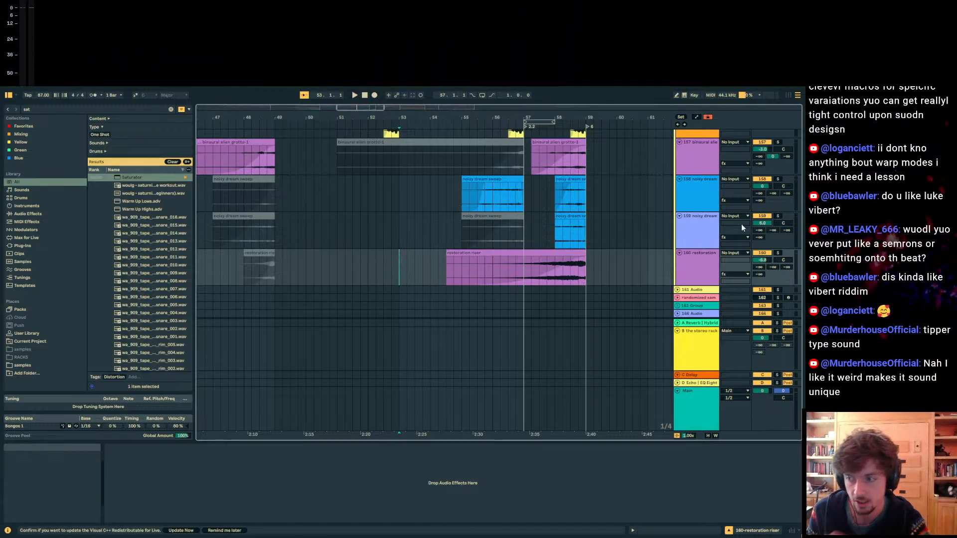
key(space)
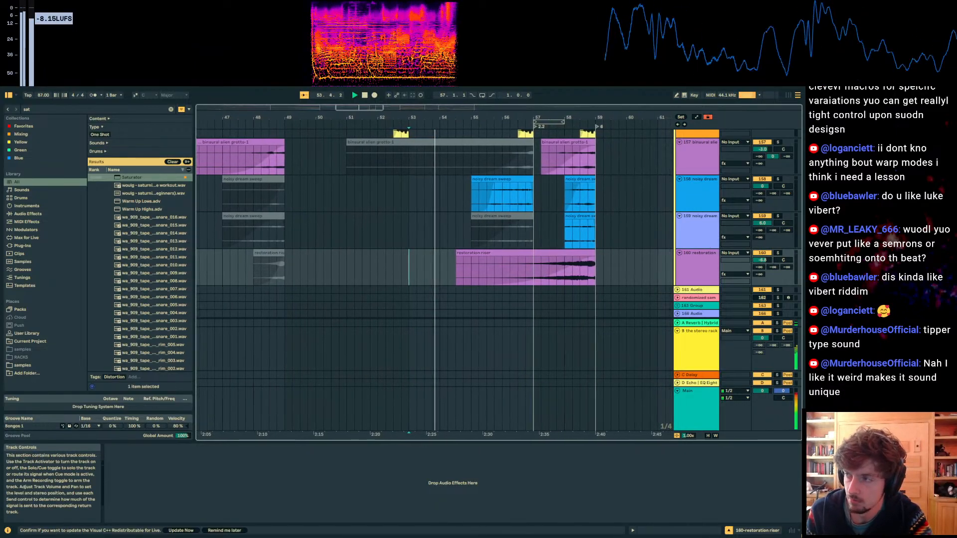
scroll(705, 196, up, 5)
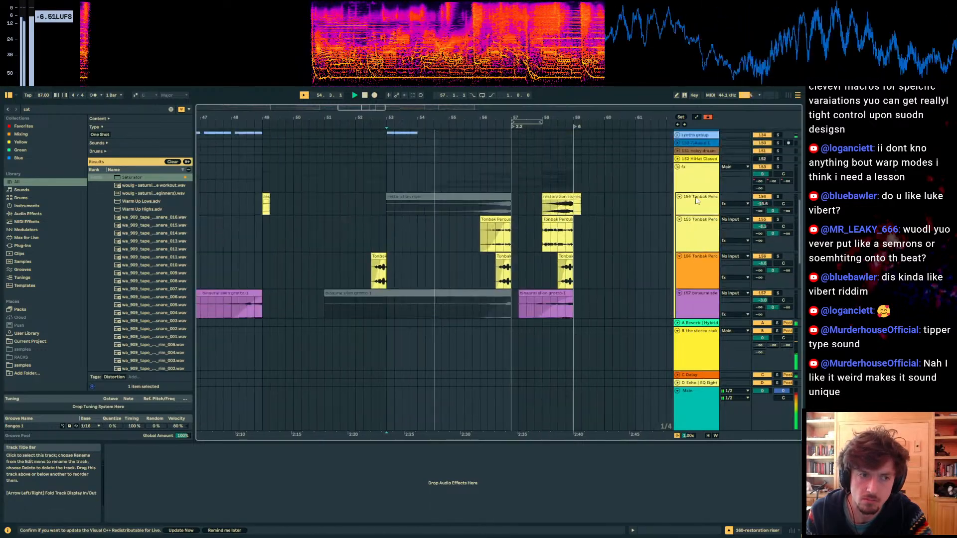
scroll(695, 197, up, 2)
click(677, 282)
scroll(434, 219, down, 5)
click(365, 165)
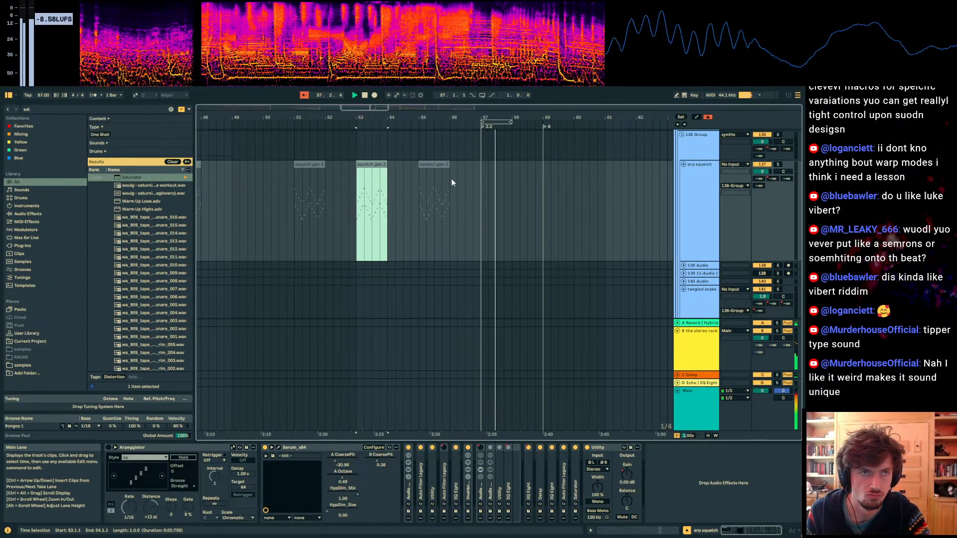
Step: Examine the Main track's Echo L Time automation around bars 56 to 59 and the surrounding arrangement during playback
scroll(533, 216, down, 10)
click(697, 400)
scroll(497, 284, down, 6)
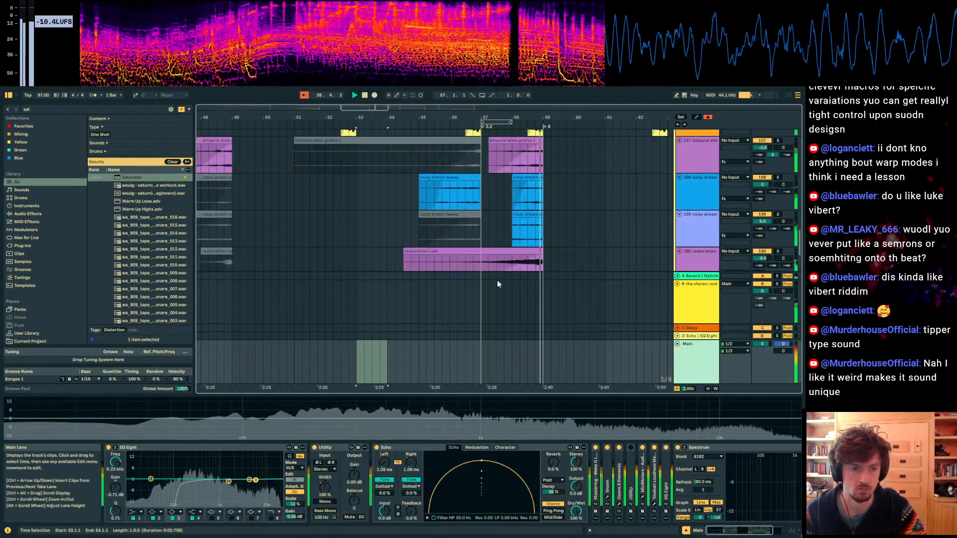
key(a)
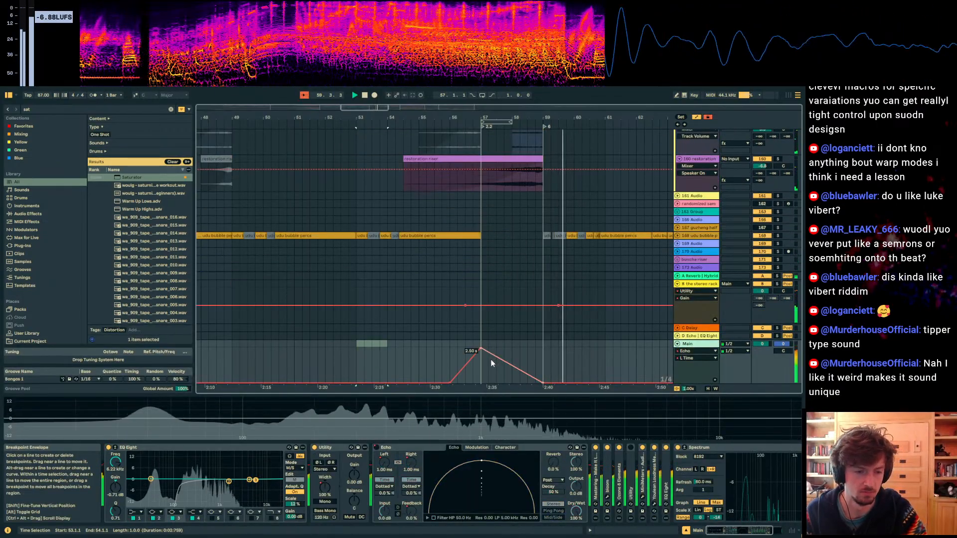
click(550, 217)
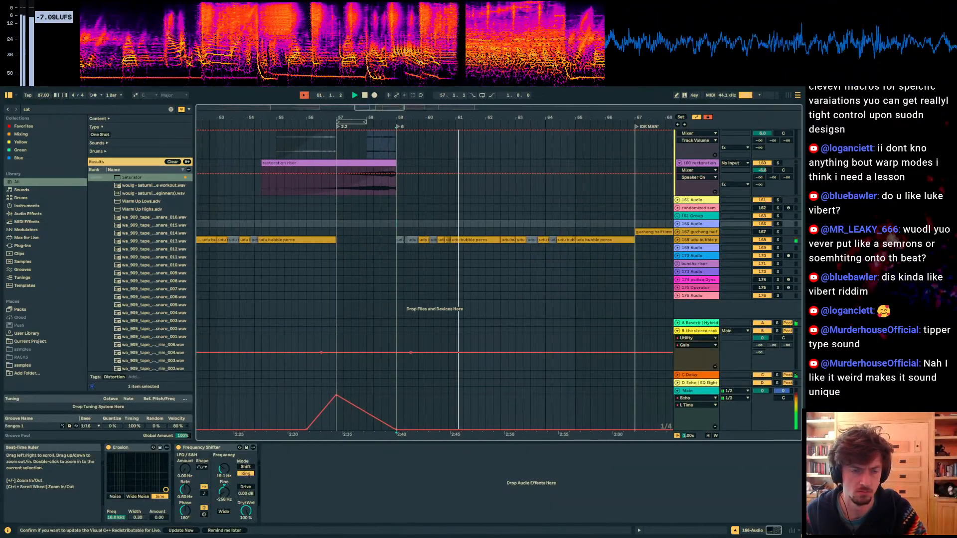
drag(447, 118, 447, 105)
scroll(707, 199, up, 15)
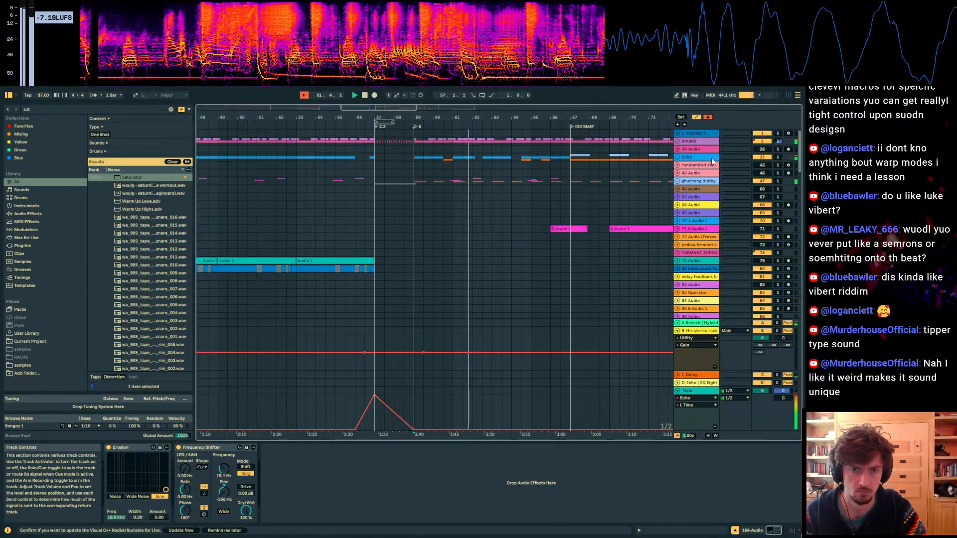
Step: Unfold the DRUMS group, search the samples folder for "drum fill" and open Fills_Rolls in Hoopla Drum Pack Vol. 1
click(678, 141)
key(ctrl+f)
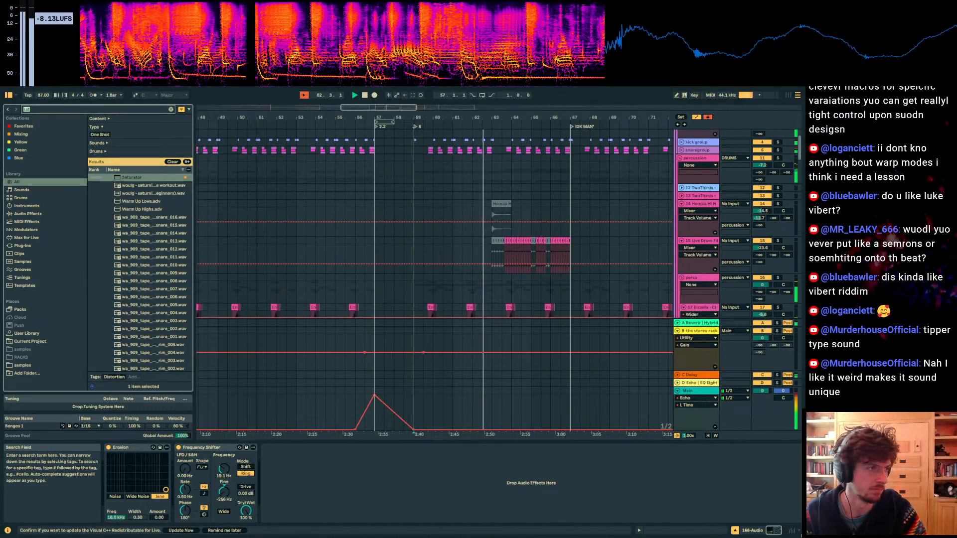
text(drum fil)
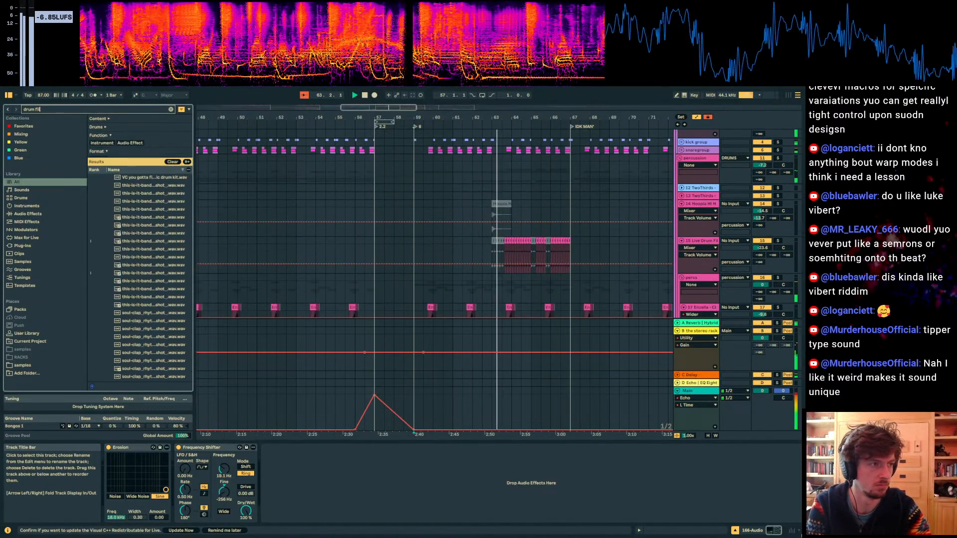
text(l)
click(21, 365)
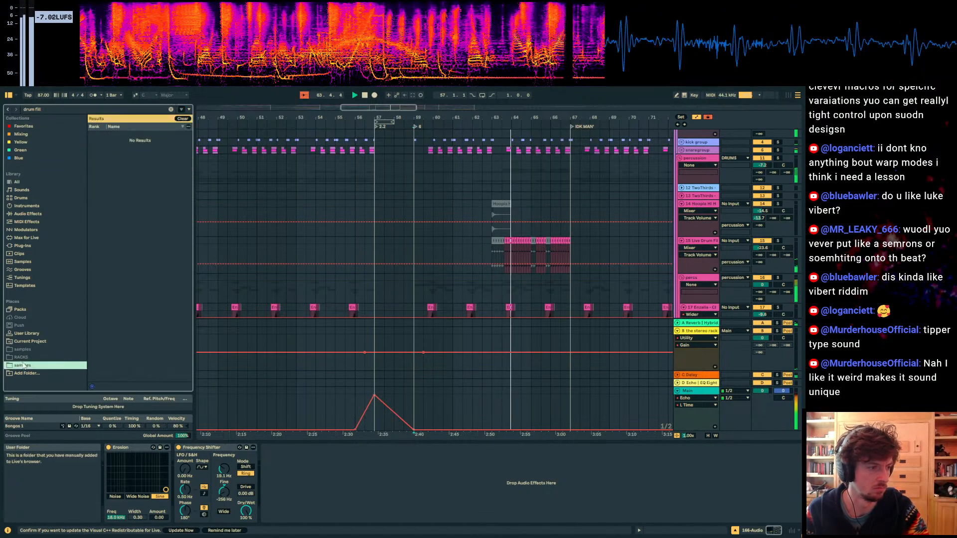
click(472, 188)
click(92, 159)
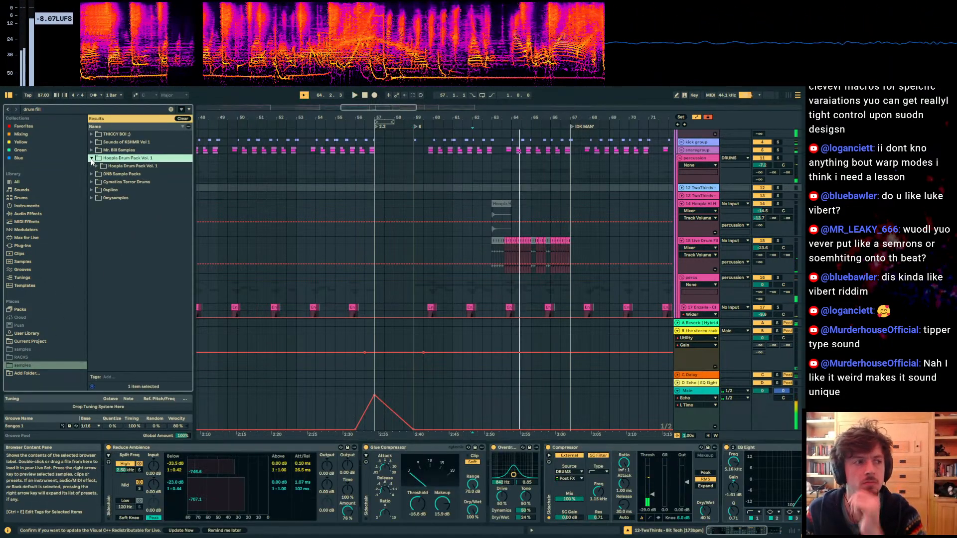
click(103, 174)
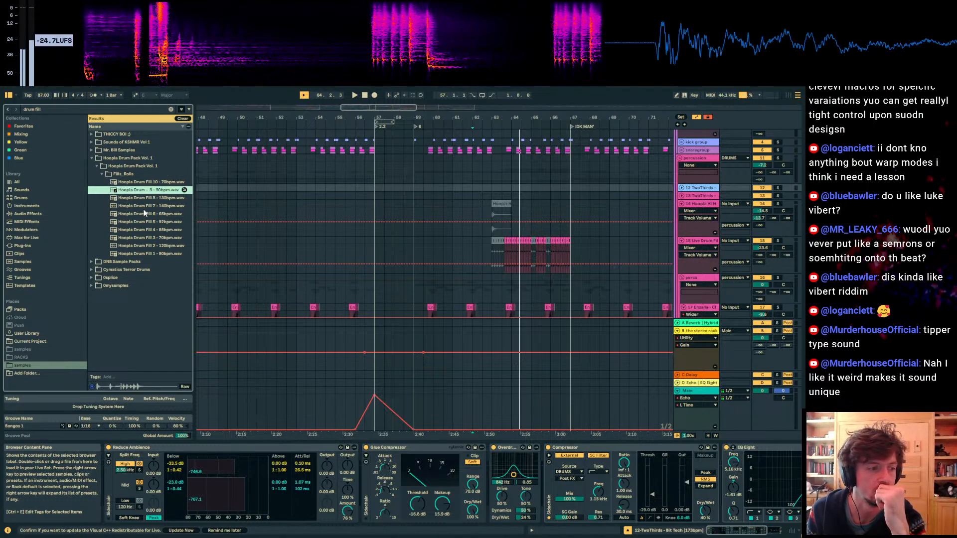
Step: Insert an audio track below the Hoopla Hi Hat track and place Hoopla Drum Fill 9 - 90bpm.wav on it at bar 60
click(699, 205)
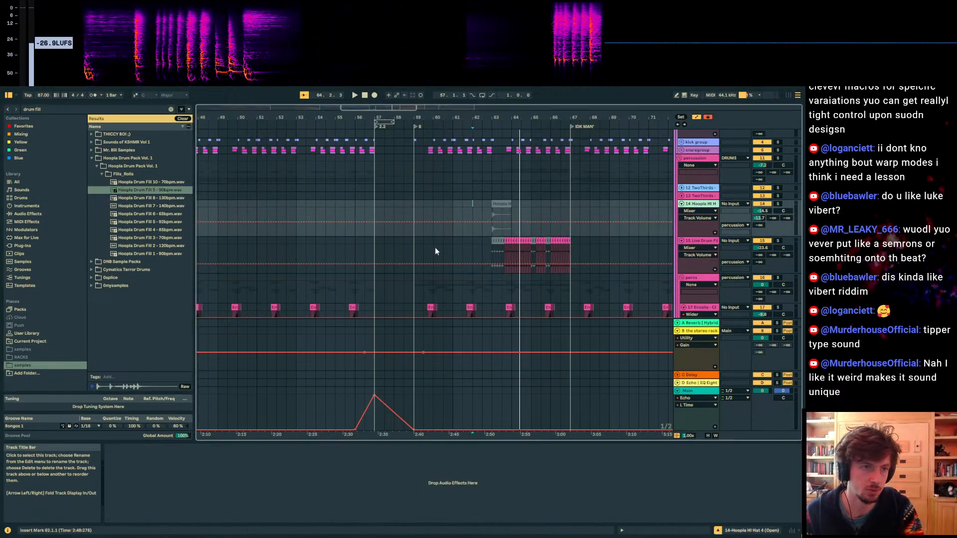
key(ctrl+t)
drag(149, 190, 451, 240)
key(space)
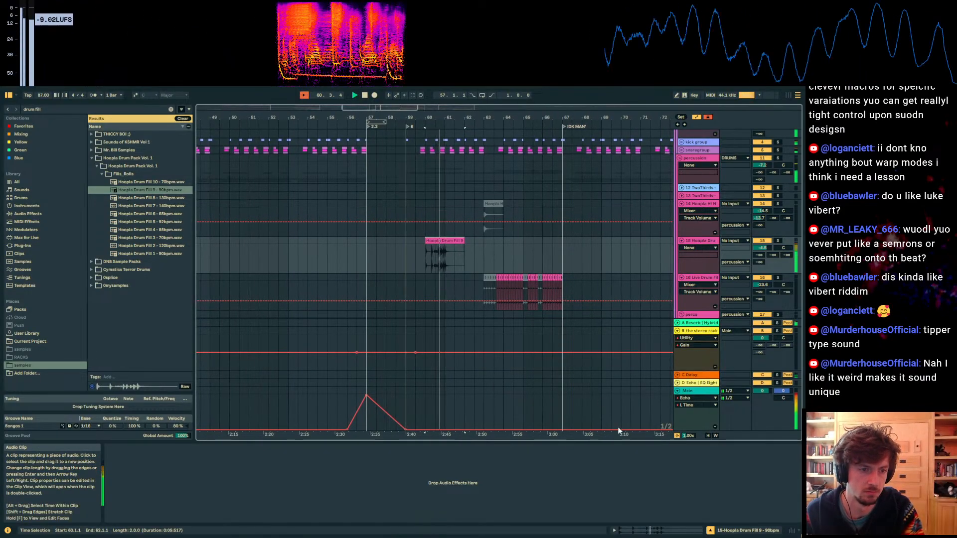
Step: Set the drum fill clip's warp mode to Re-Pitch
click(662, 533)
click(197, 285)
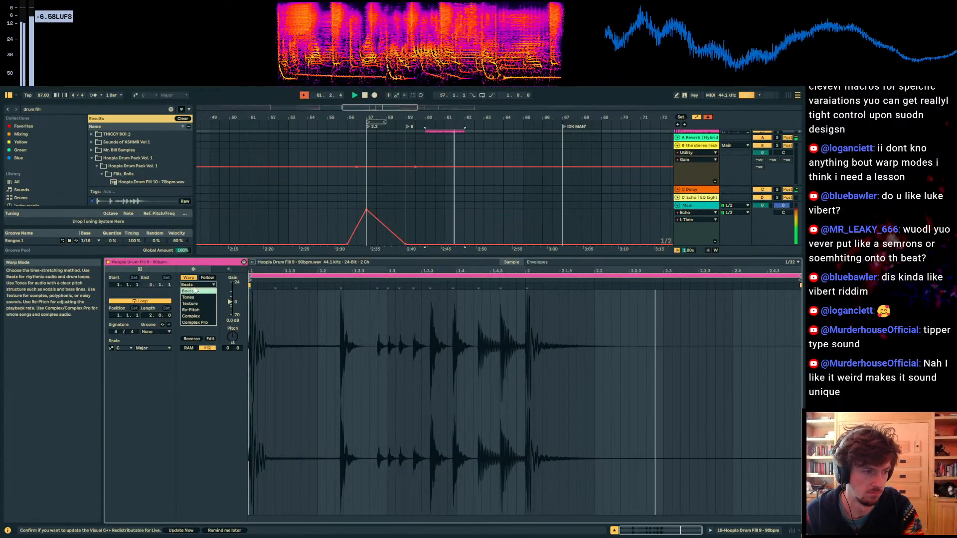
click(190, 309)
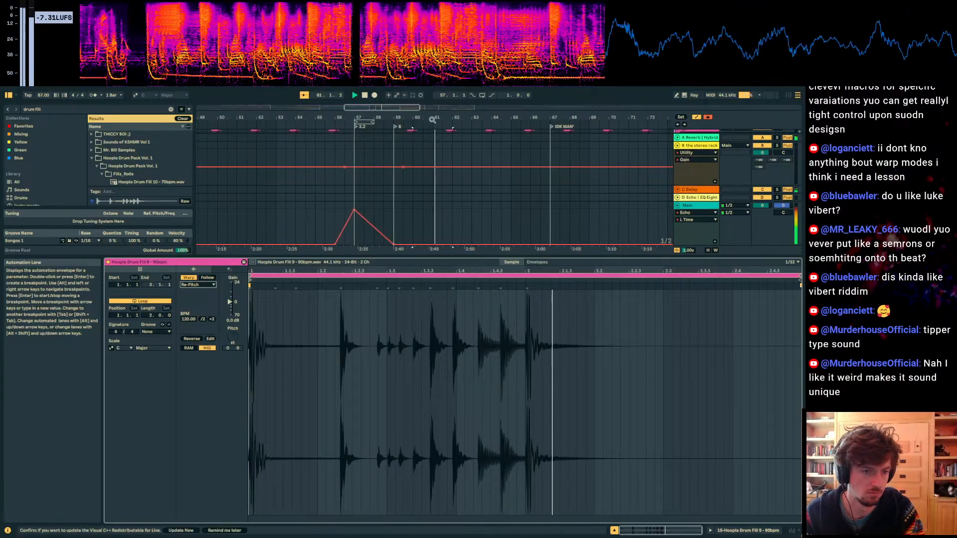
Step: Halve the drum fill clip's tempo to 60 BPM and move the clip to start at 60.3.1
drag(416, 118, 417, 167)
drag(483, 258, 493, 427)
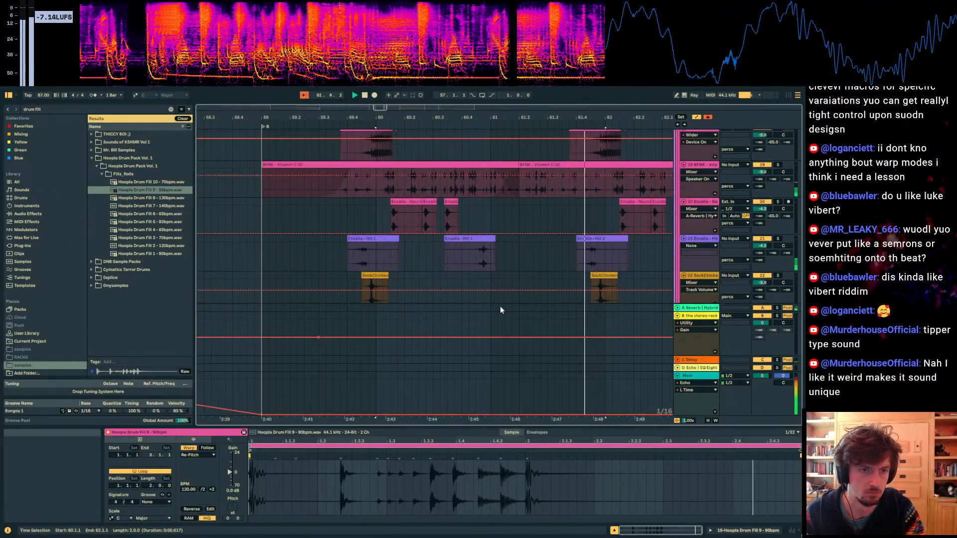
scroll(458, 258, up, 1)
scroll(458, 258, up, 3)
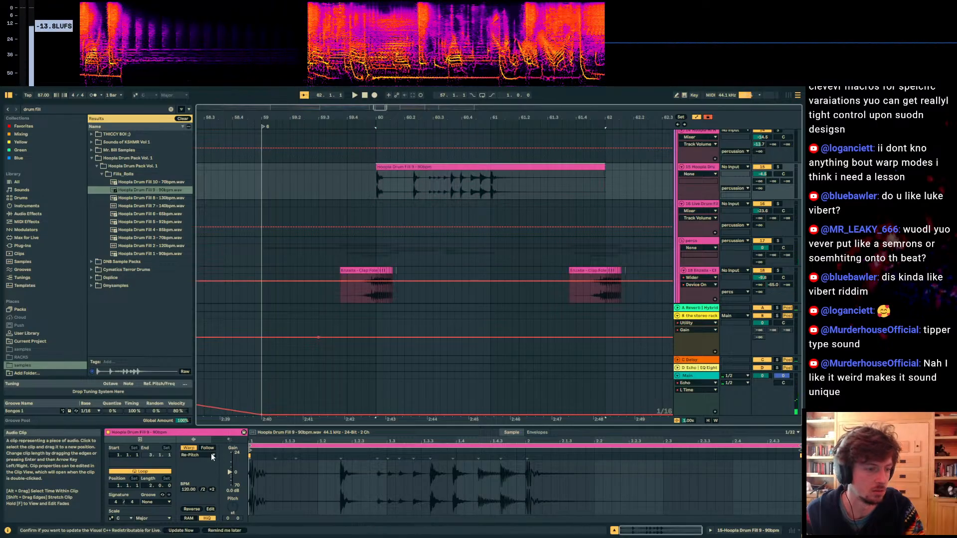
click(202, 490)
drag(476, 167, 535, 168)
key(space)
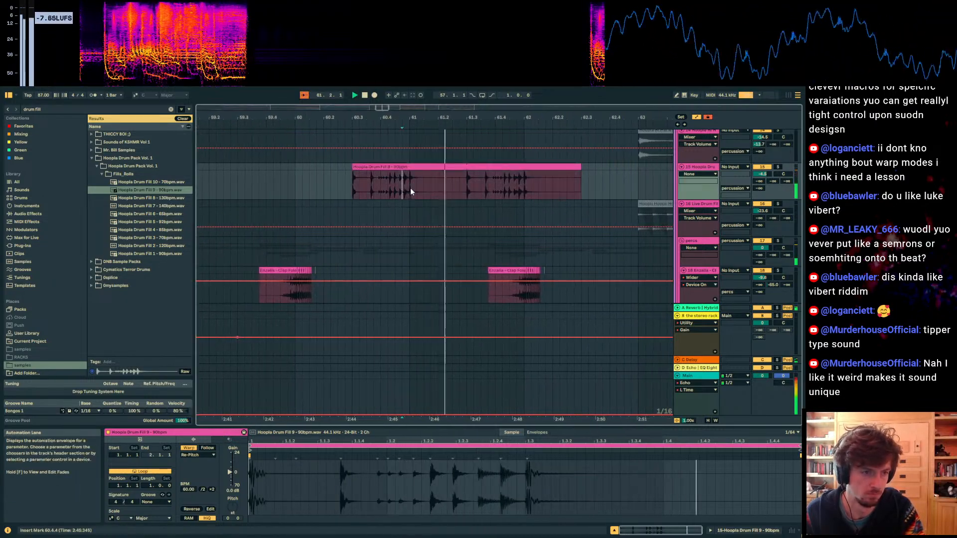
Step: Hide the automation and delete the section of the drum fill clip from 61.2.3 to 62.2.2
drag(408, 187, 538, 188)
click(383, 175)
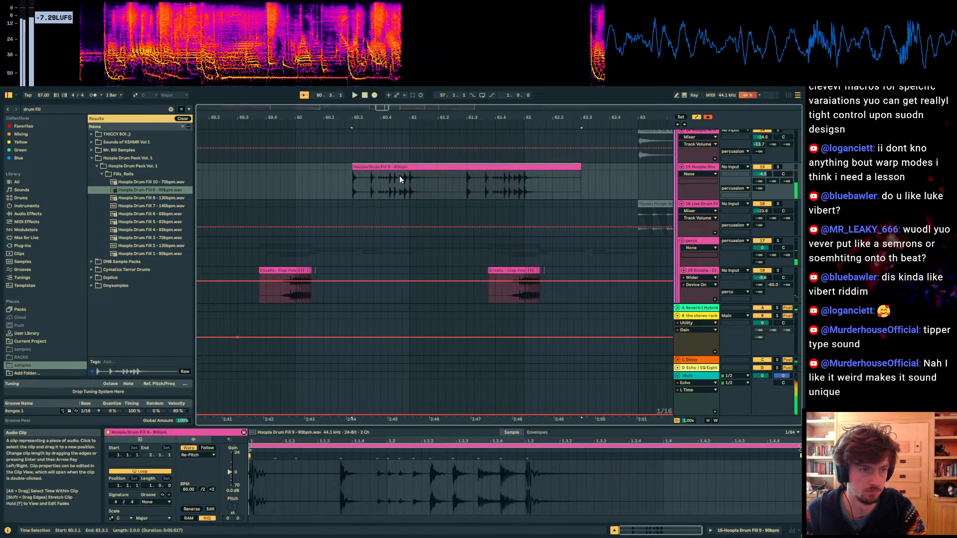
key(space)
key(a)
click(453, 184)
key(Delete)
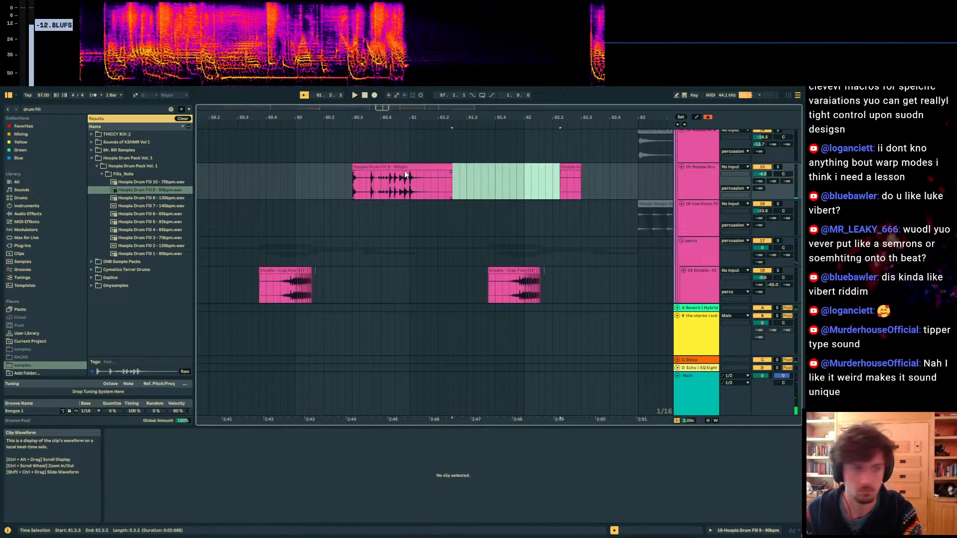
Step: Trim the start of the drum fill clip to 60.3.4 and audition it
drag(354, 167, 374, 168)
key(space)
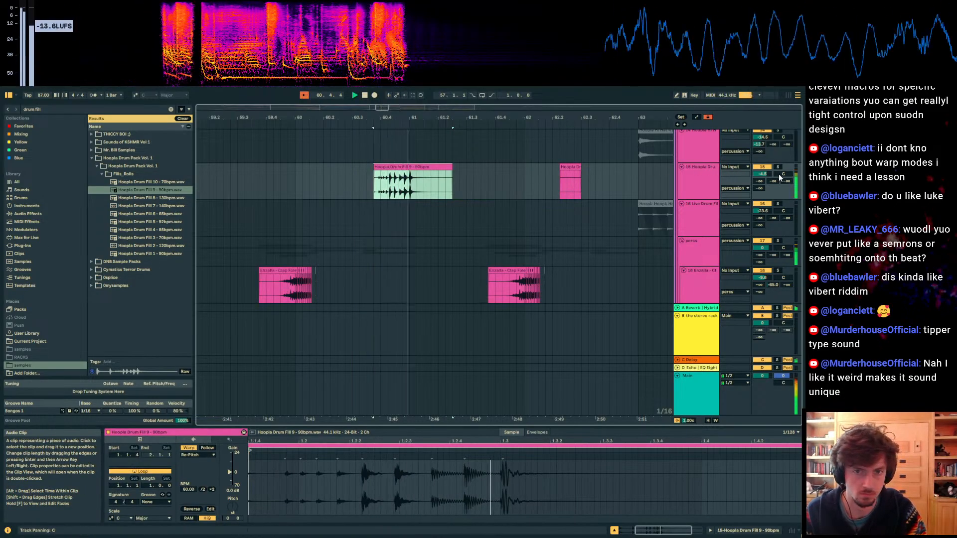
key(space)
key(space)
Step: Raise the drum fill track's volume to 6.0 dB and trim the end of the clip to 61.1.2
drag(762, 174, 762, 145)
drag(466, 191, 418, 177)
key(space)
key(space)
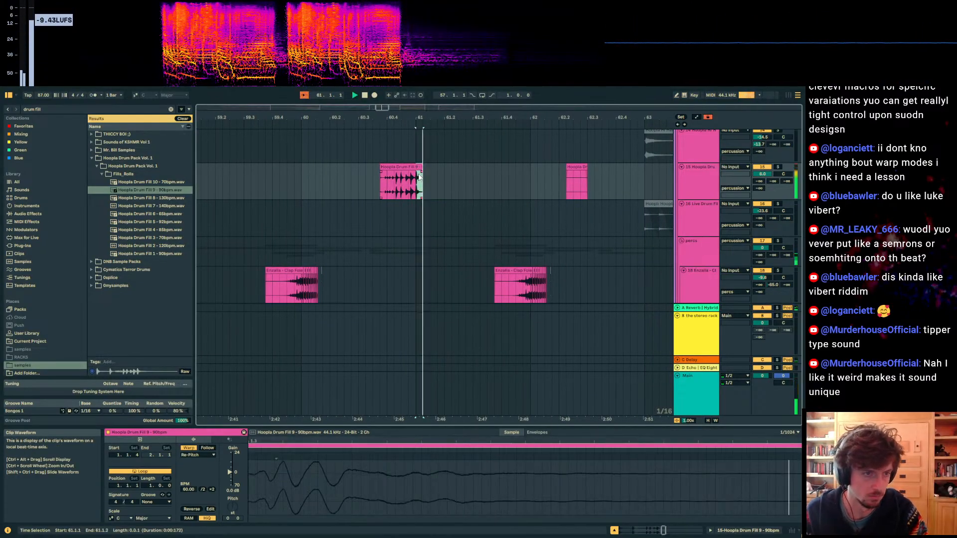
Step: Solo the drum fill track and add the Wider effect to it with its width set to 132%
click(376, 179)
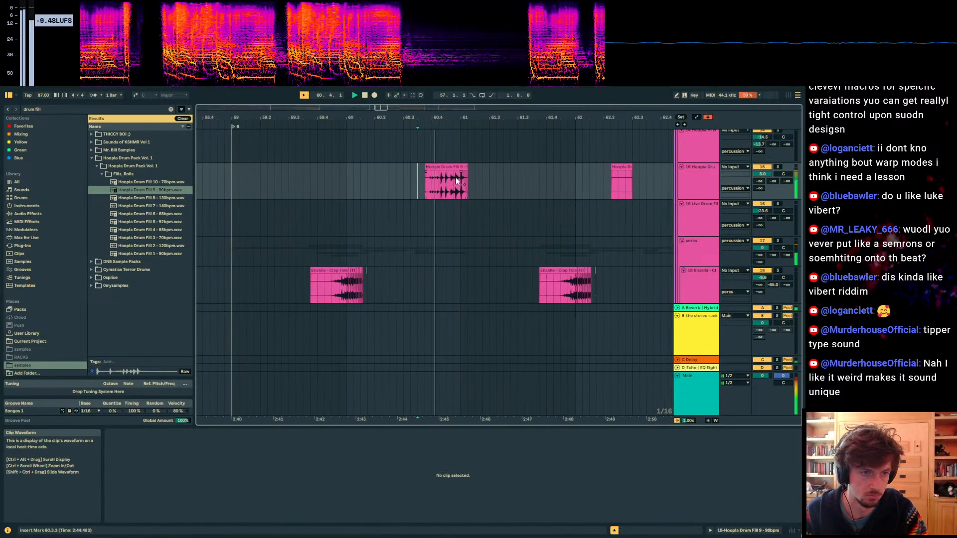
click(710, 181)
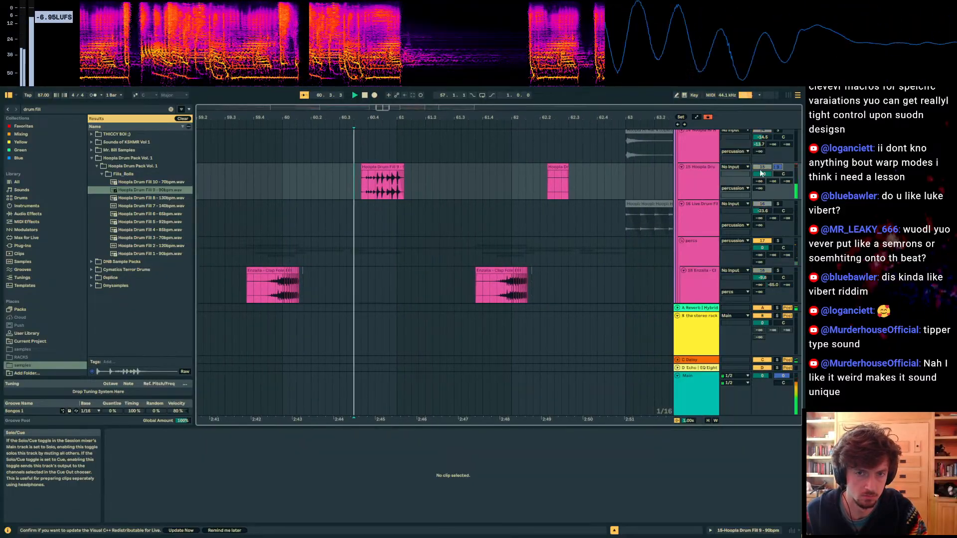
key(ctrl+f)
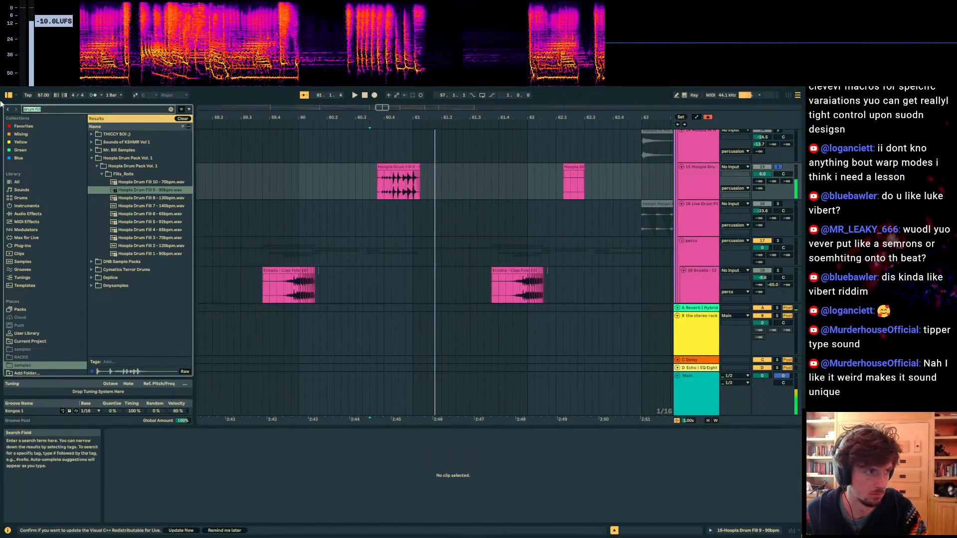
text(wider)
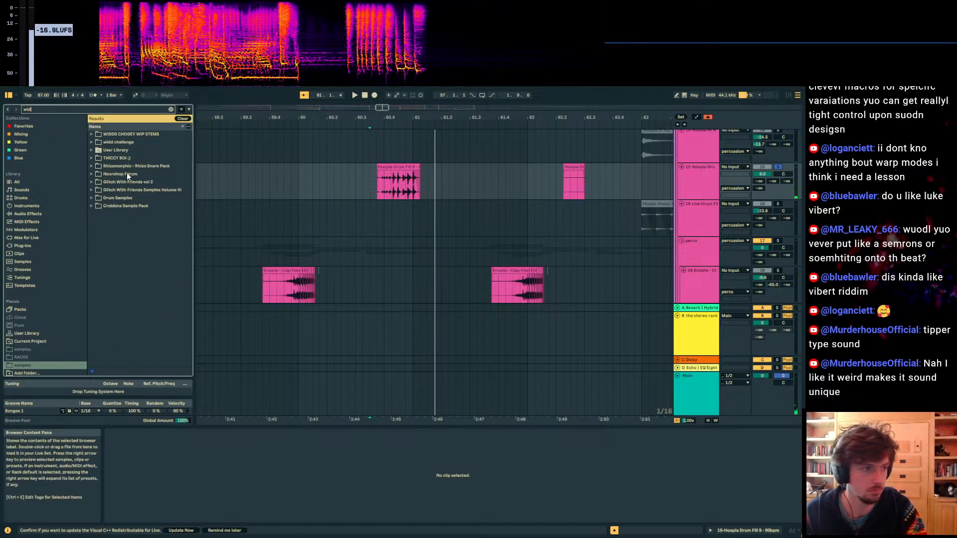
click(31, 184)
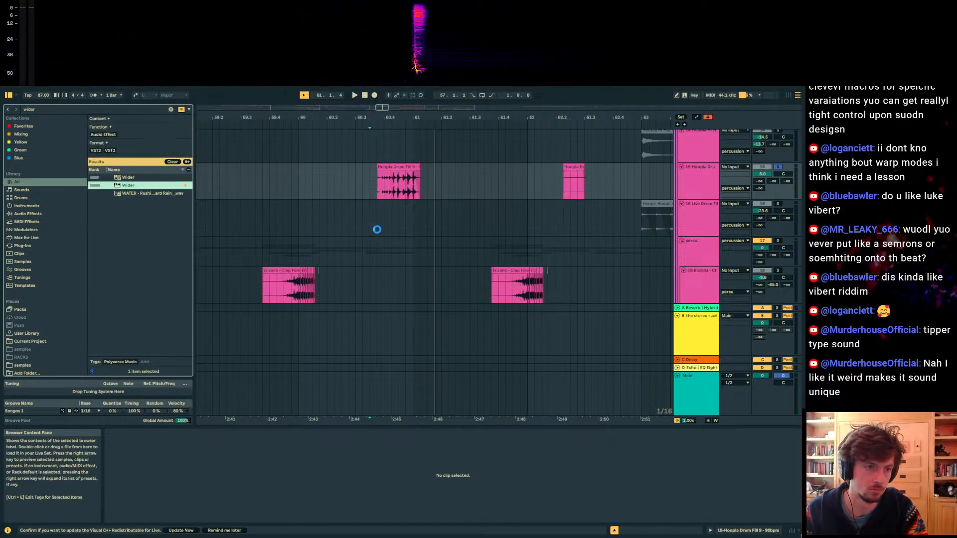
drag(552, 244, 547, 187)
key(space)
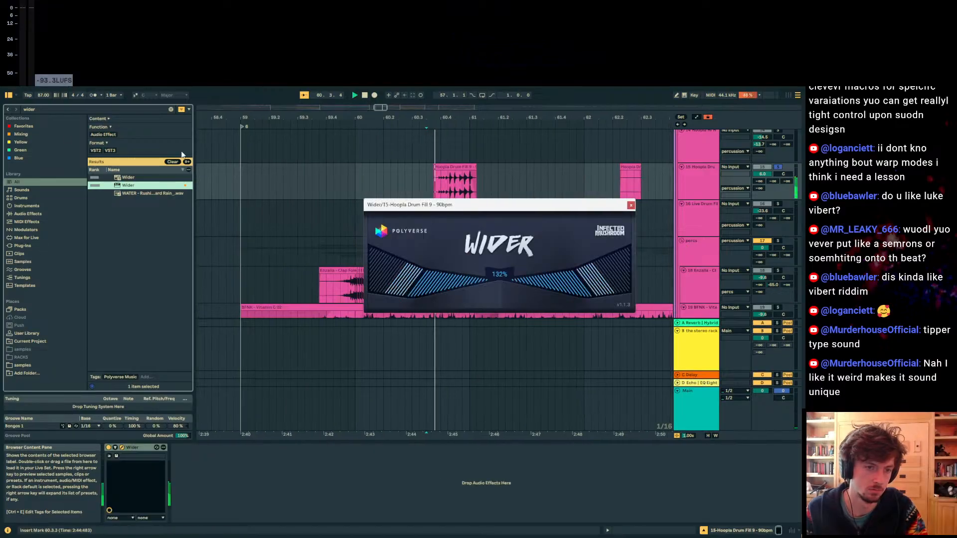
Step: Clear the browser search, close the Wider window and unsolo the drum fill track to hear it in the mix
drag(46, 114, 3, 107)
key(BackSpace)
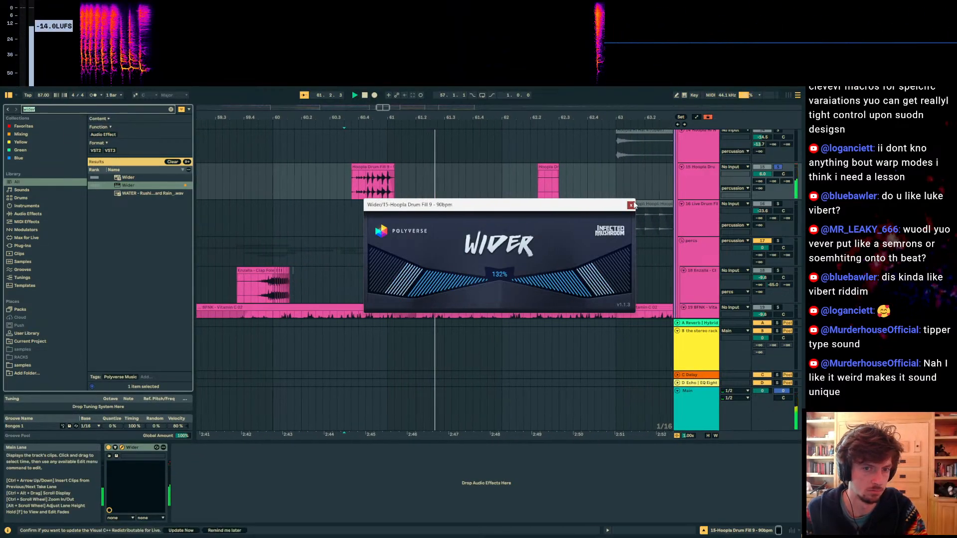
click(631, 206)
click(777, 167)
key(space)
key(space)
Step: Split the drum fill clip and move its later part over the opening portion so it starts at 60.3.4
click(425, 162)
click(434, 167)
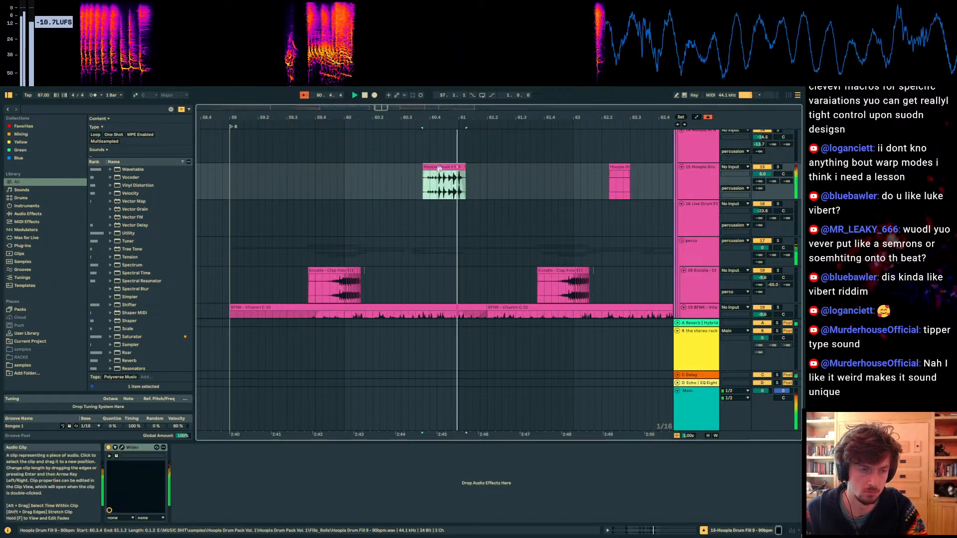
click(439, 180)
key(ctrl+e)
drag(445, 167, 431, 167)
key(space)
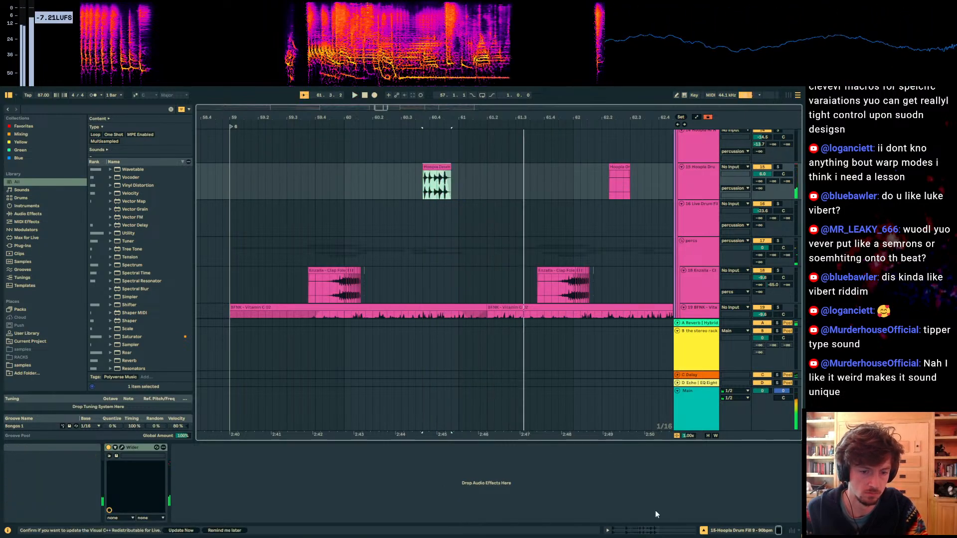
Step: Open the drum fill clip's details, extend its end to 61.1.3 and play it back in the mix
click(650, 530)
click(212, 490)
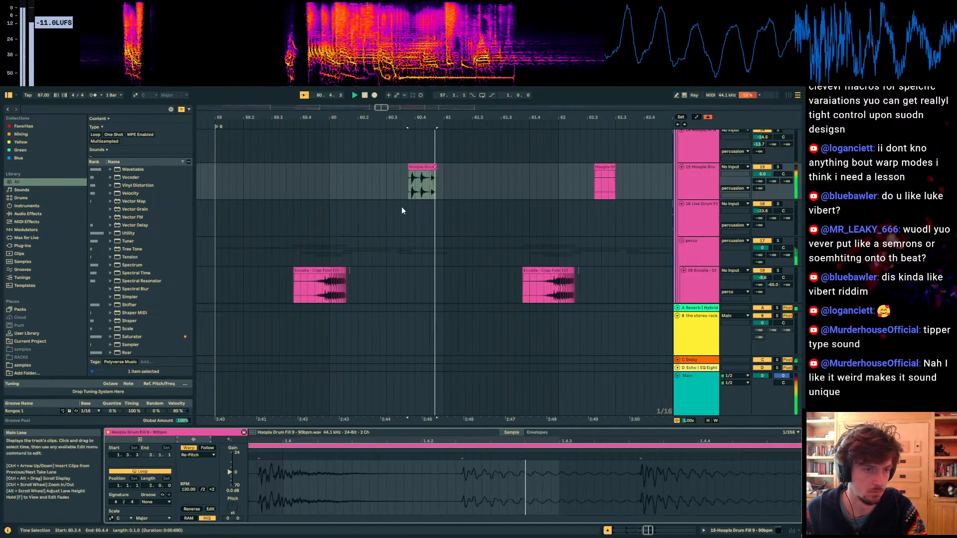
drag(436, 167, 465, 165)
drag(456, 167, 449, 166)
key(space)
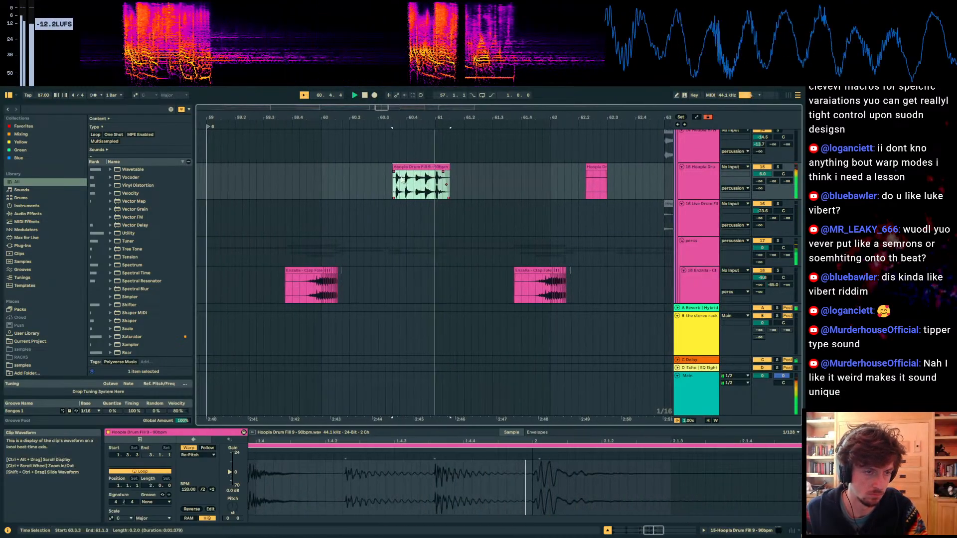
click(362, 176)
click(384, 175)
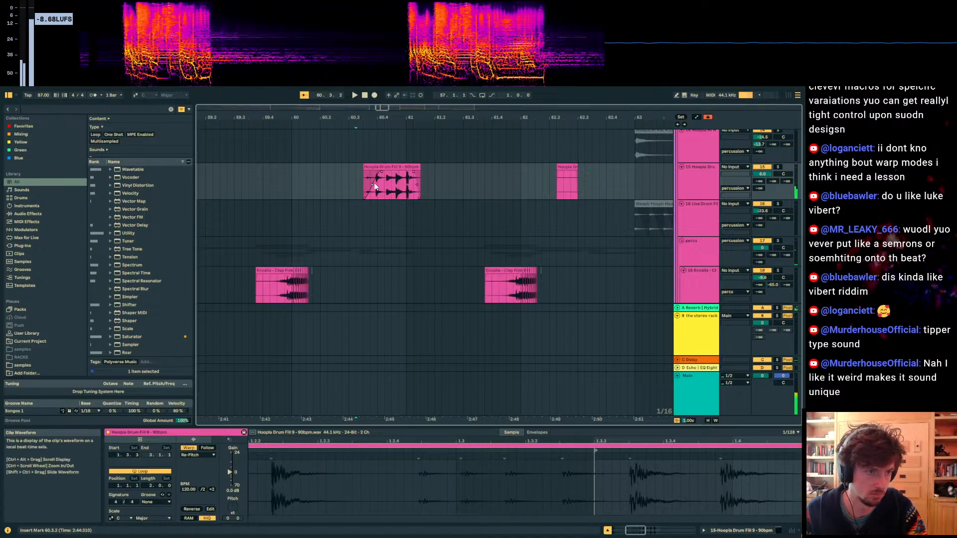
Step: Set the drum fill clip's warp mode to Texture and solo its track to hear the result
click(392, 168)
click(198, 455)
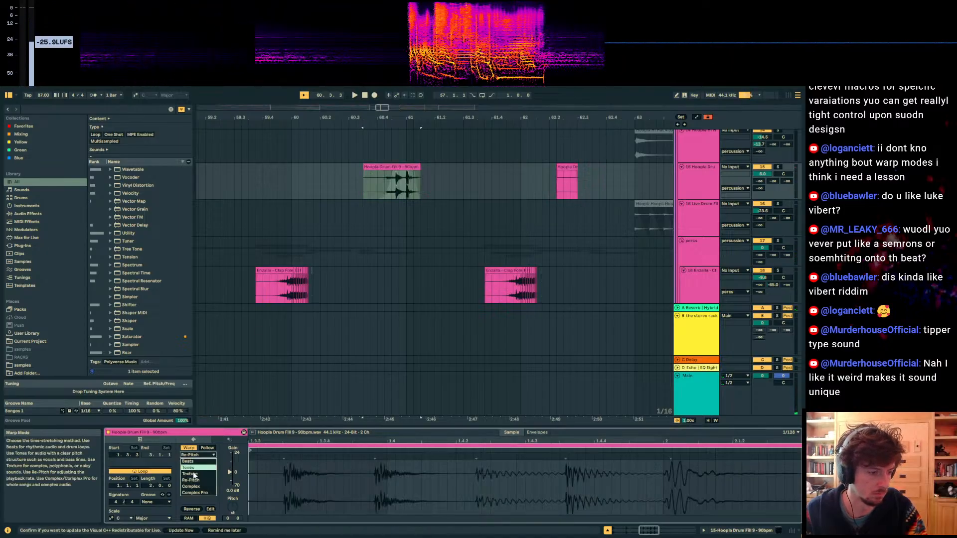
click(195, 475)
key(space)
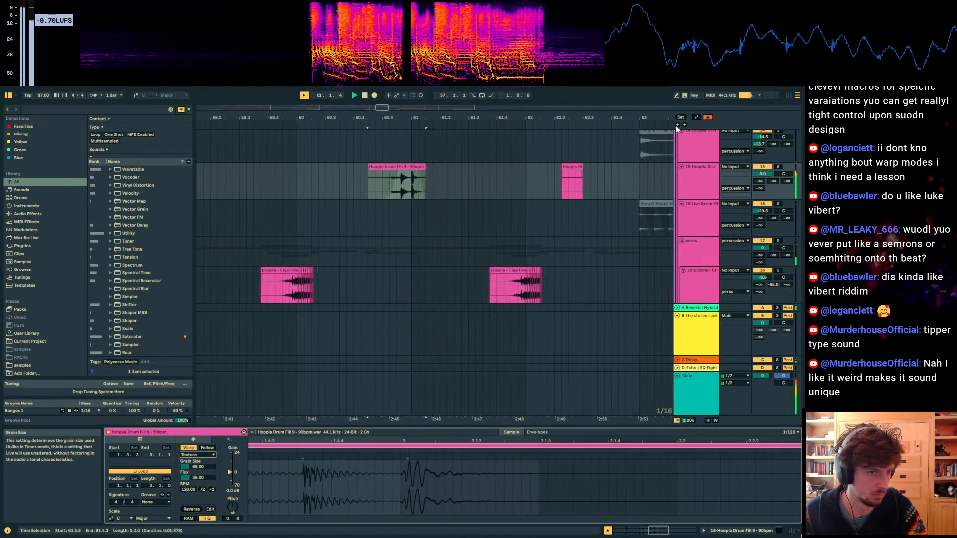
click(778, 167)
click(441, 172)
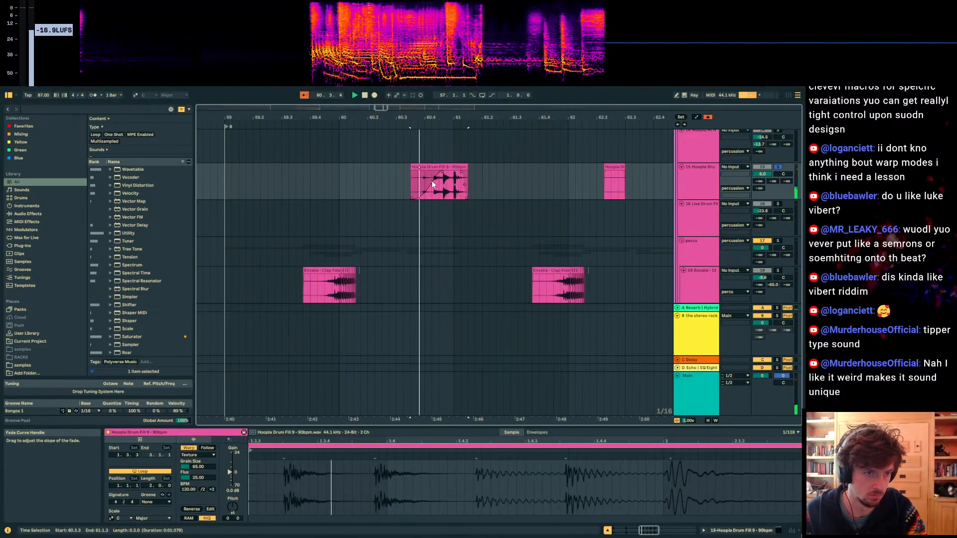
click(431, 180)
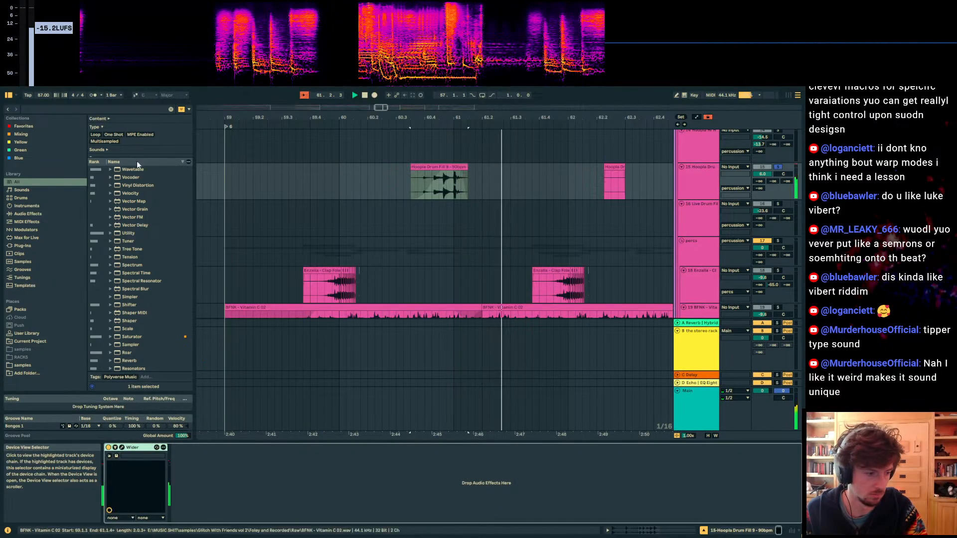
Step: Search the browser for Erosion, add a wide-noise preset to the drum fill track and lower the track's volume
text(erosio)
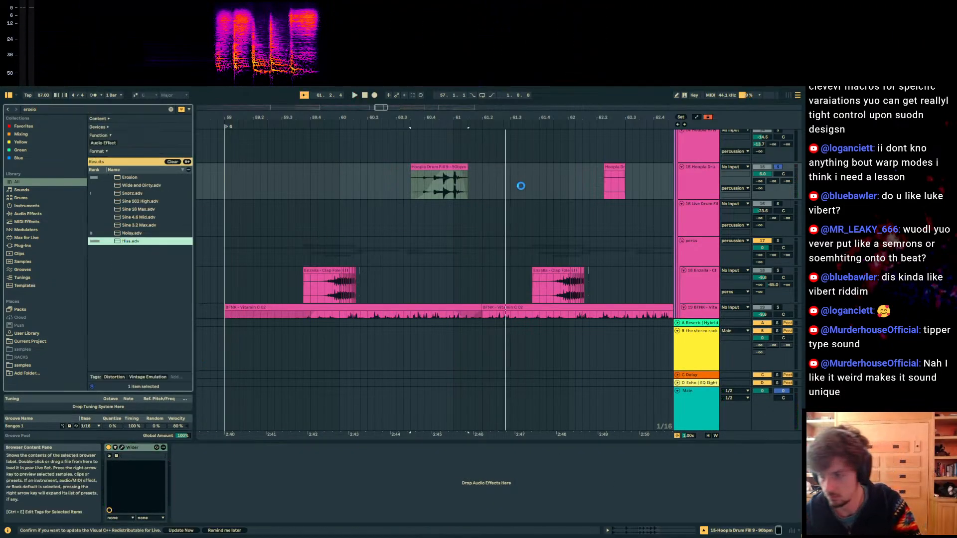
drag(451, 173, 453, 172)
key(space)
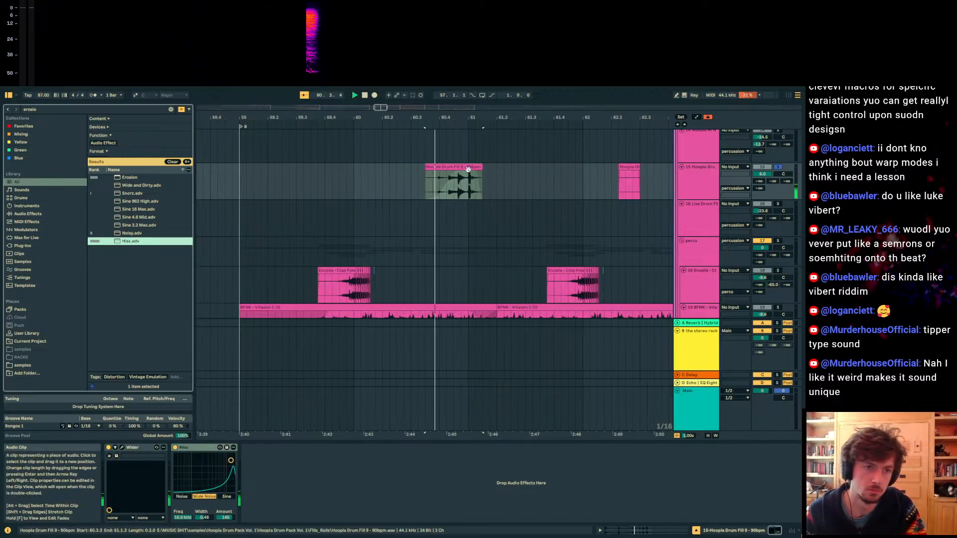
drag(767, 172, 767, 197)
drag(367, 119, 590, 80)
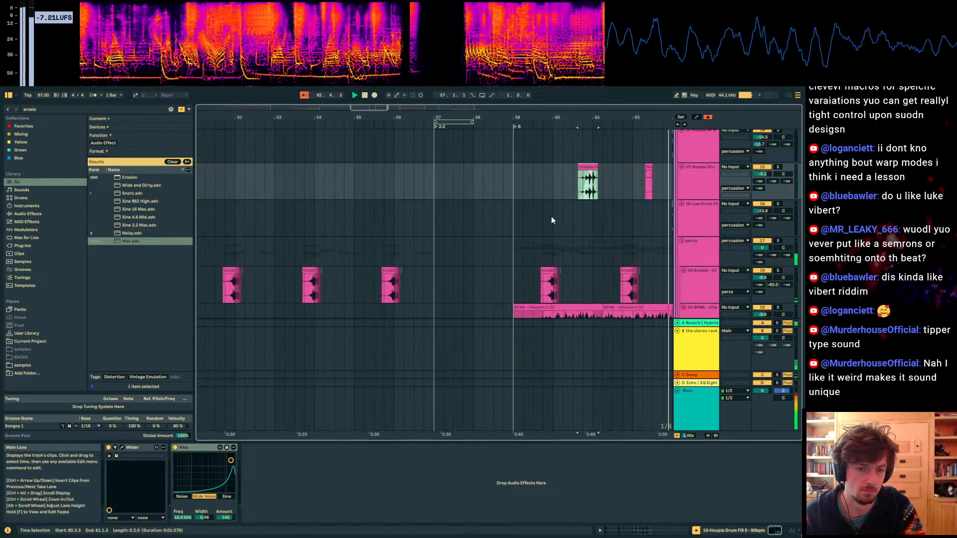
Step: Unfold the ghuzheng dubby group and play the arrangement from around bar 65 at the 2.2 squelches track
scroll(638, 219, down, 8)
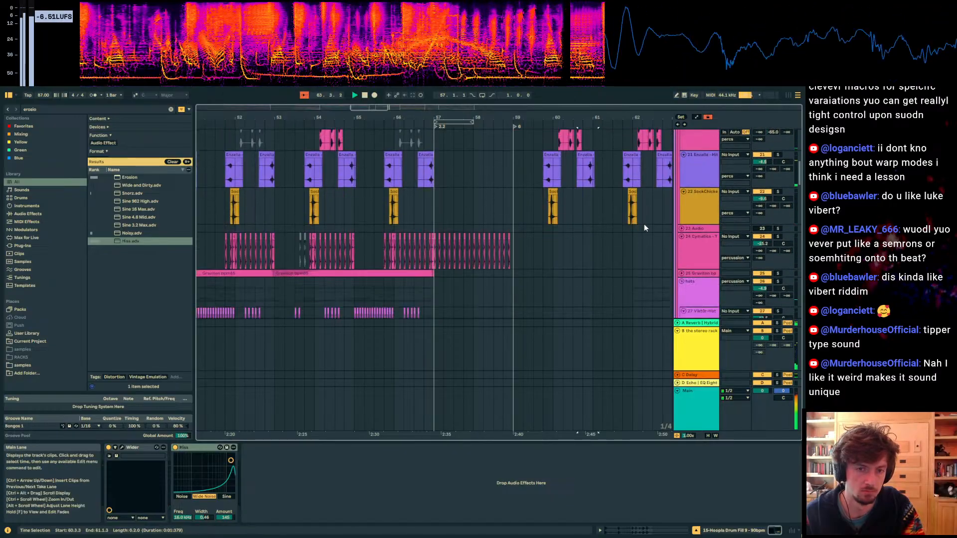
scroll(644, 228, down, 10)
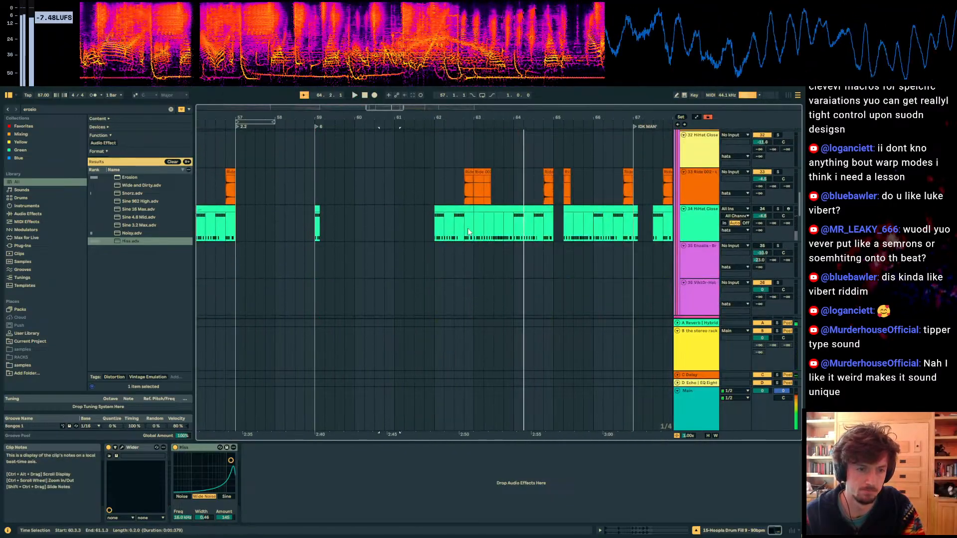
key(space)
click(469, 232)
click(473, 202)
scroll(480, 206, down, 10)
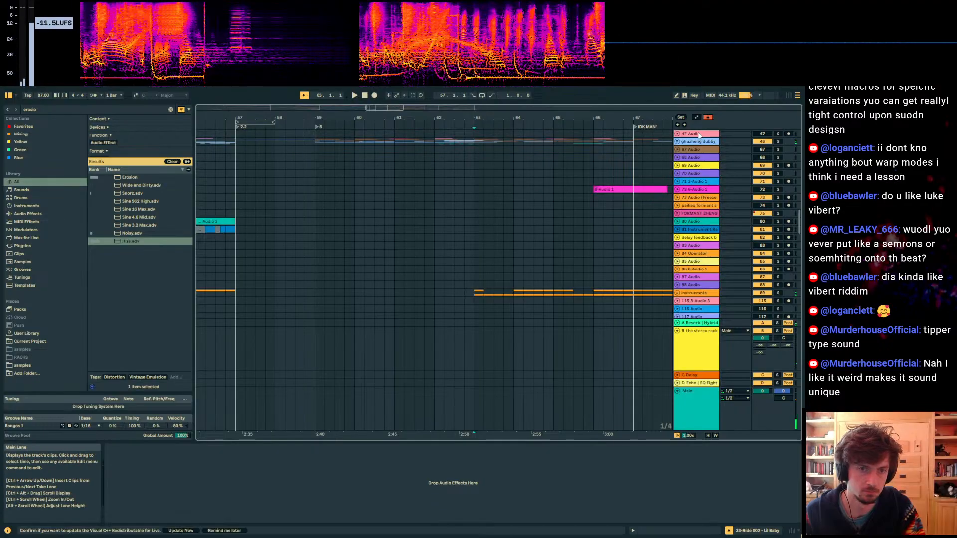
click(678, 141)
scroll(591, 220, down, 4)
scroll(572, 211, down, 6)
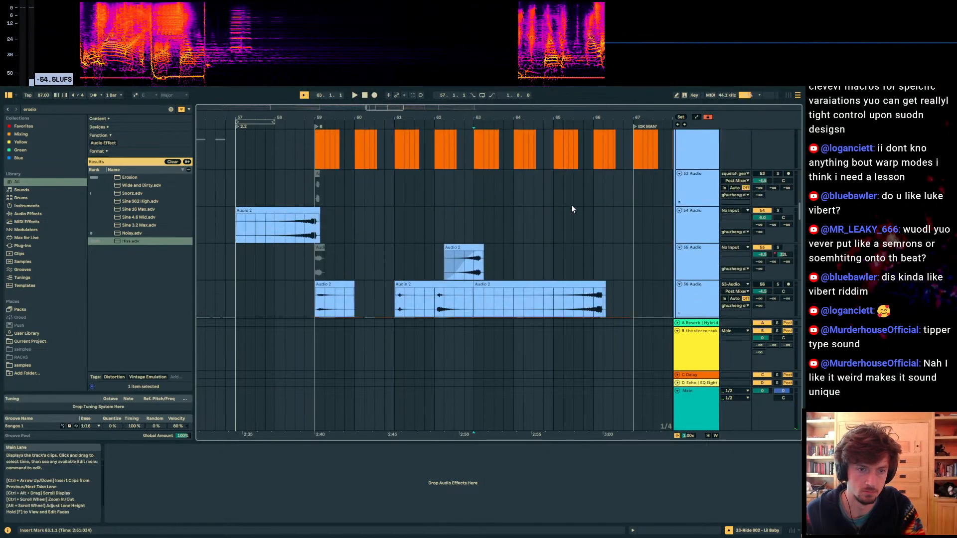
scroll(572, 213, up, 1)
click(562, 195)
key(space)
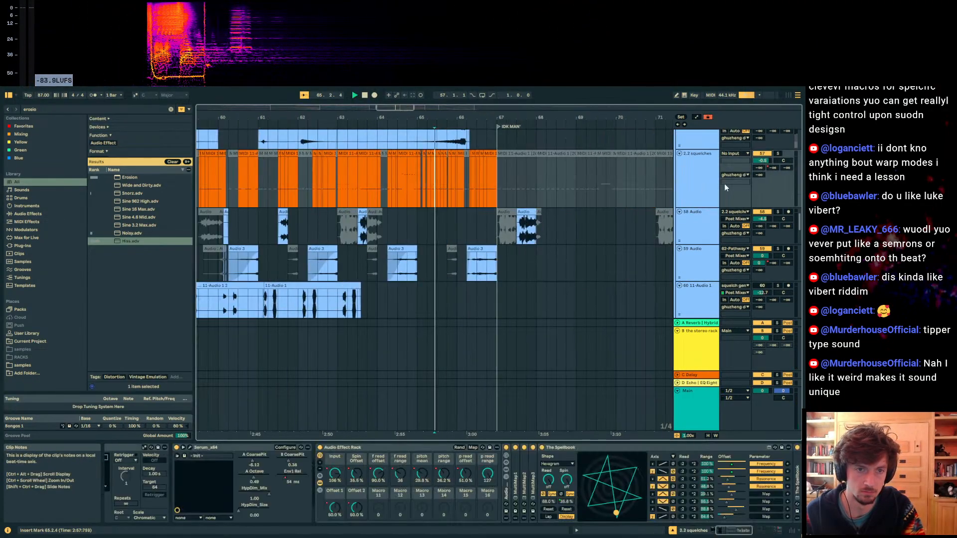
Step: Listen to the soloed 2.2 squelches track through bars 61 to 64
key(space)
click(427, 191)
click(311, 190)
key(space)
drag(414, 118, 392, 156)
key(ctrl+z)
key(space)
key(space)
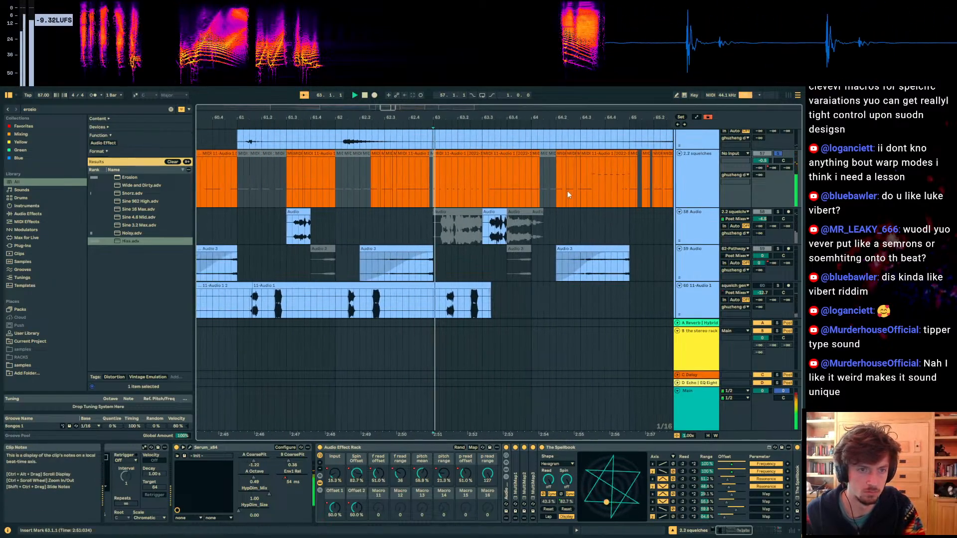
key(space)
Step: Turn off envelope locking and play the 2.2 squelches track from 65.1.3
scroll(658, 164, up, 1)
click(707, 117)
click(607, 216)
key(space)
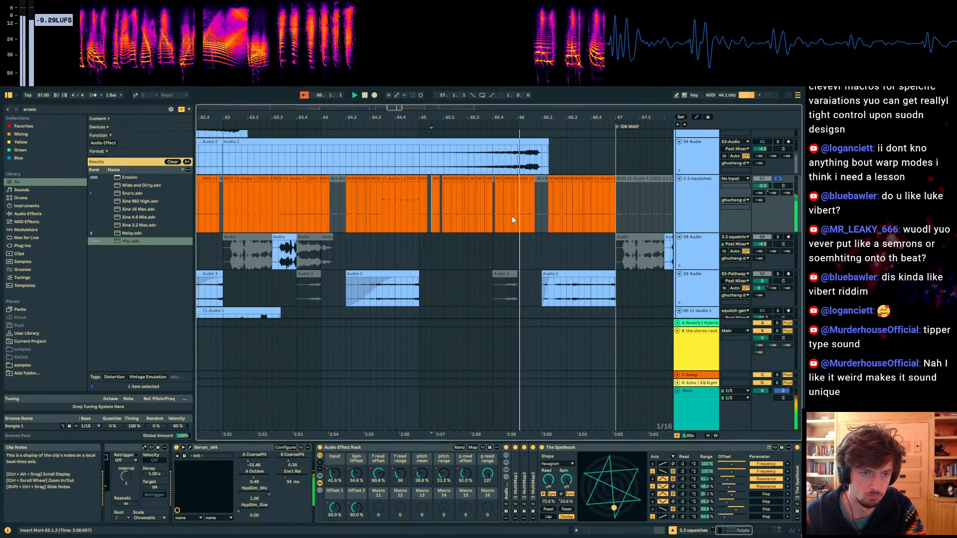
Step: Copy the short squelch segment around 65.4.1 and paste it at 63.1.1 on the same track, with its automation
drag(511, 217, 498, 219)
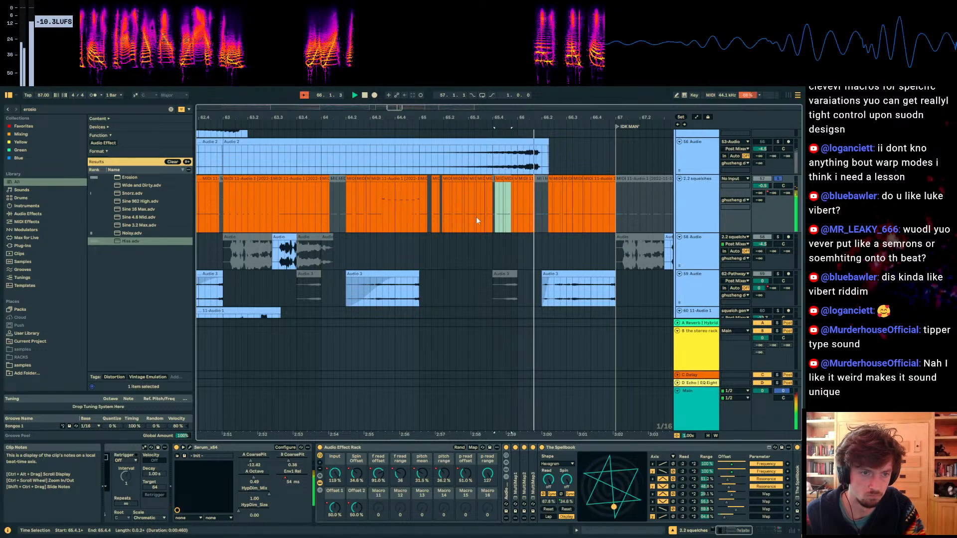
click(218, 221)
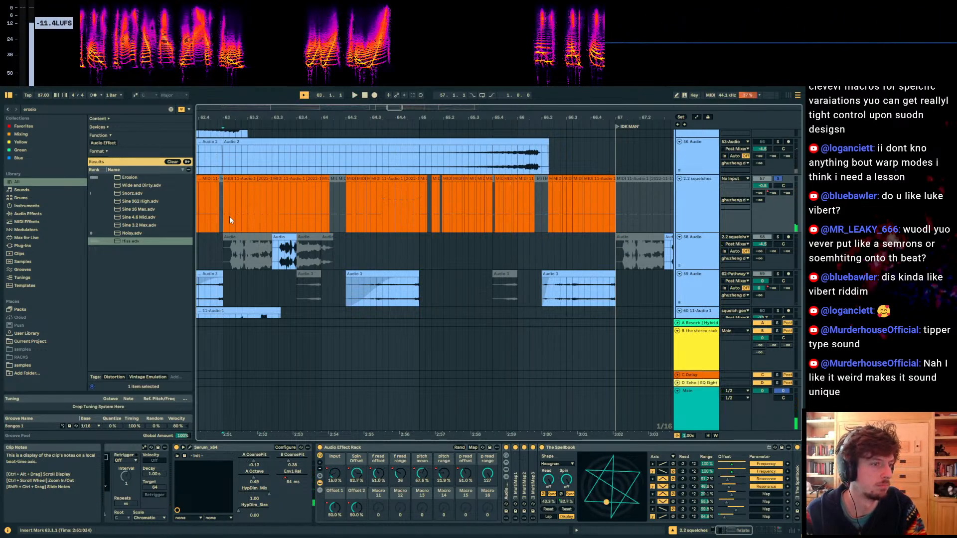
click(225, 216)
key(ctrl+v)
key(space)
Step: Move the first part of the pasted squelch segment slightly ahead of bar 63, around 62.4.4, and play it back
drag(411, 118, 411, 145)
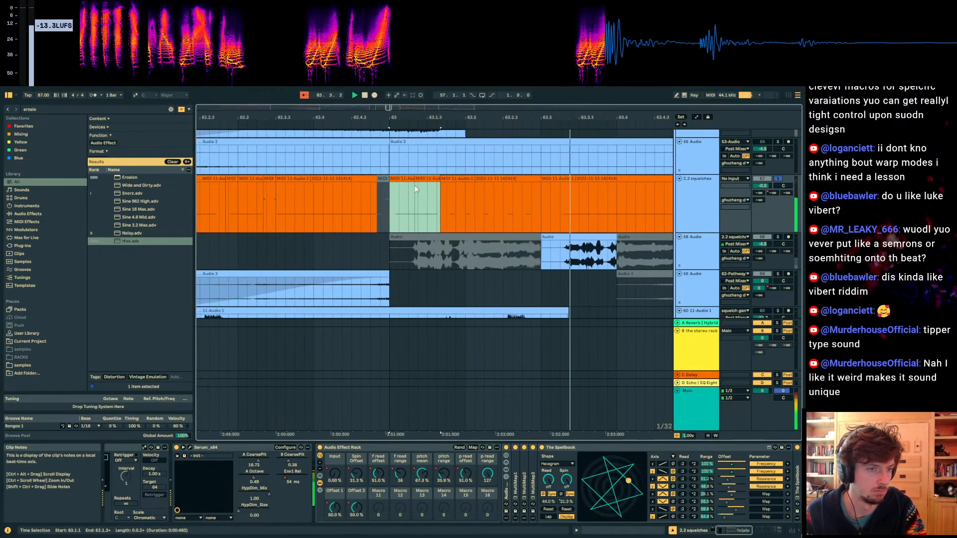
click(414, 185)
drag(402, 179, 393, 179)
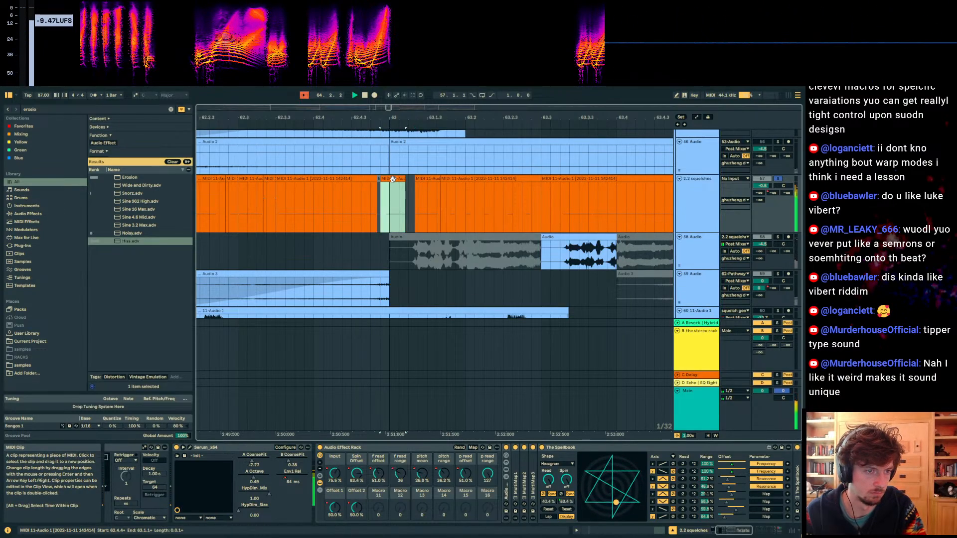
drag(392, 118, 403, 180)
key(space)
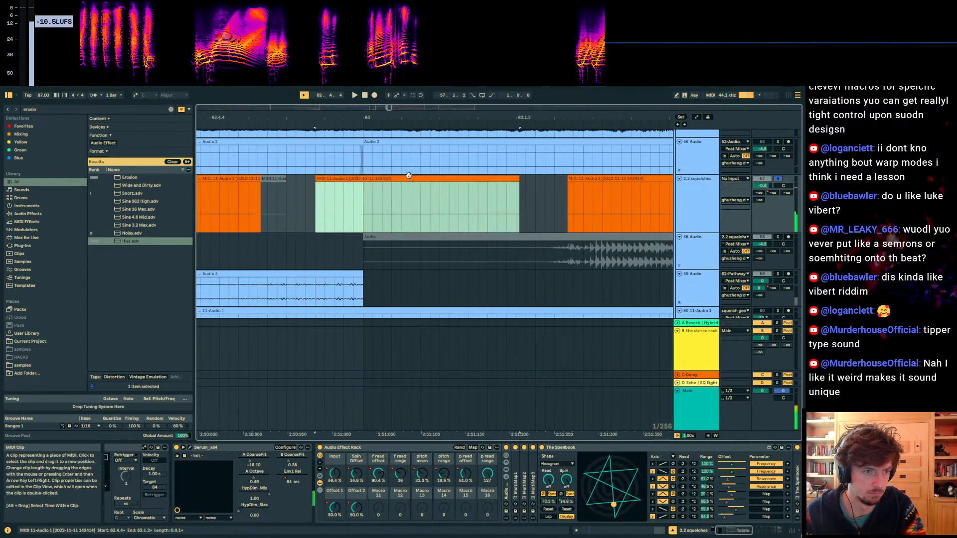
key(space)
key(space)
Step: Try moving the squelch clip to around 63.1.2, and undo the latest clip changes
drag(385, 118, 355, 76)
drag(308, 180, 333, 180)
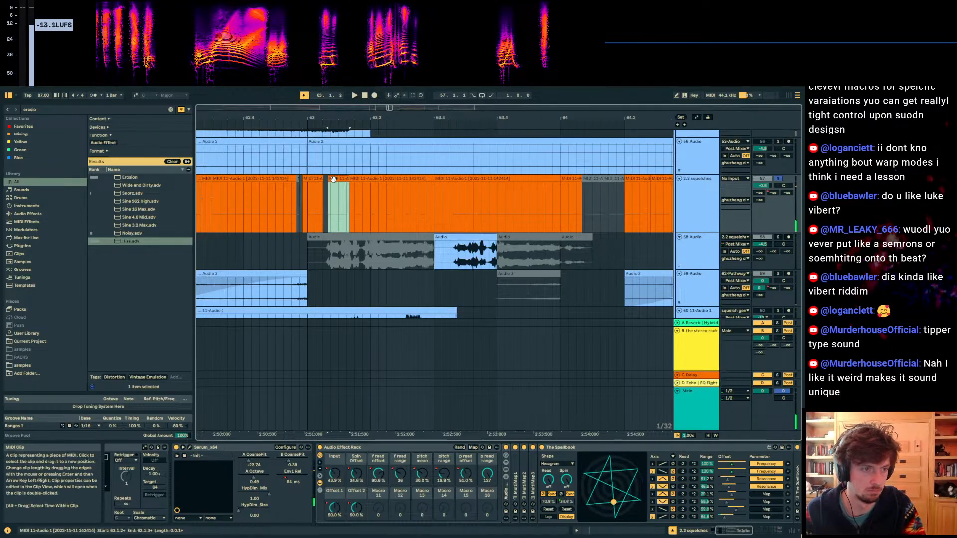
key(ctrl+z)
key(ctrl+z)
key(space)
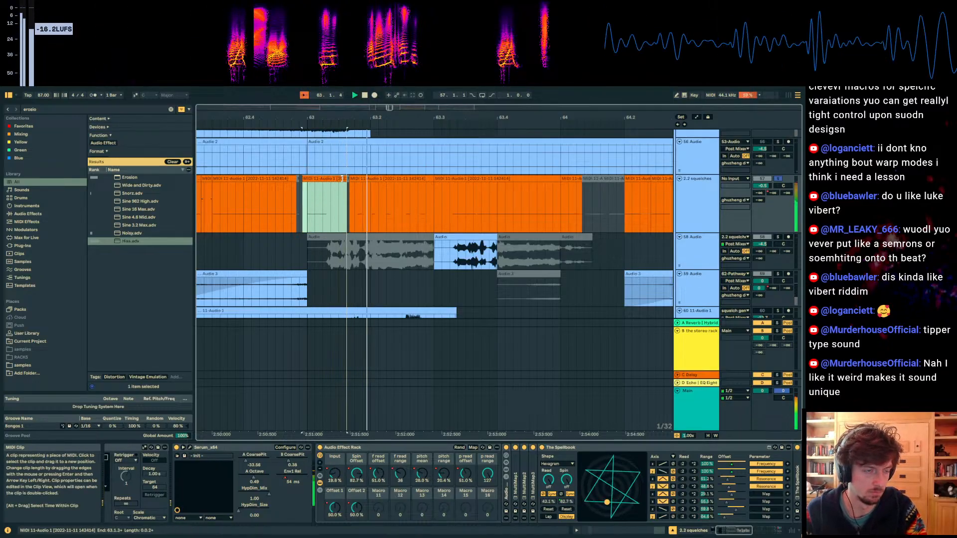
Step: Open the squelch MIDI clip at bar 63, stretch all its notes by a factor of 2 and play it
key(space)
click(621, 531)
click(531, 492)
key(ctrl+a)
click(234, 479)
key(space)
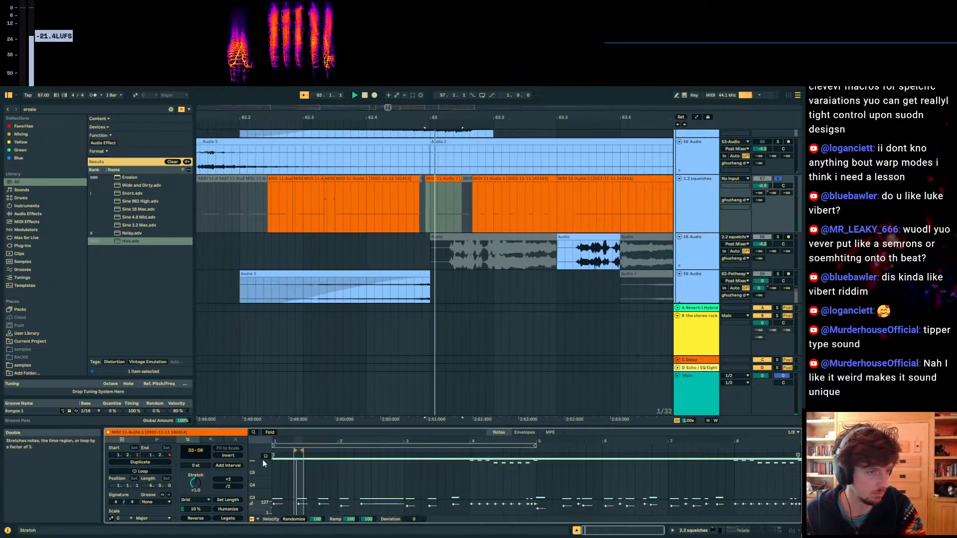
key(space)
key(space)
key(space)
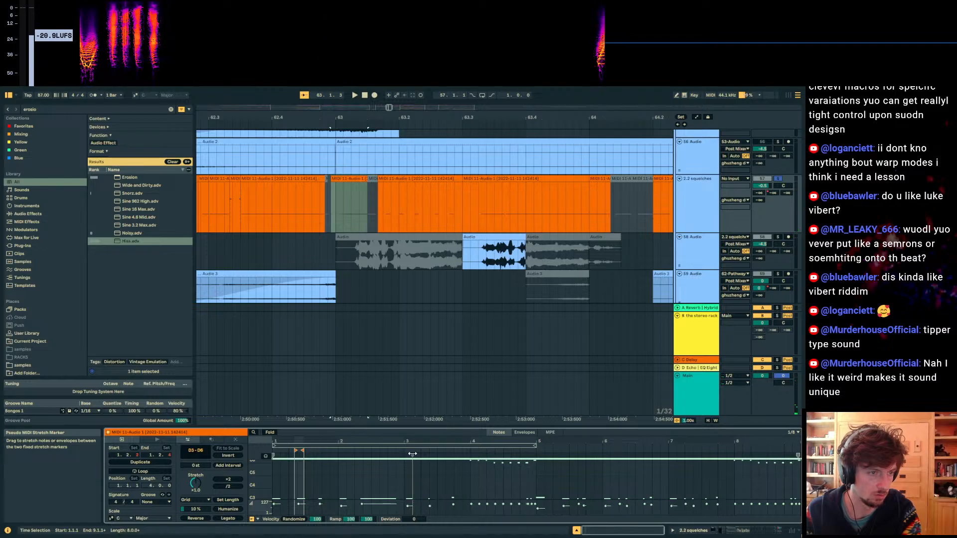
Step: Consolidate the squelch segment at 63.1.1 into one clip and adjust its D3 note
click(353, 212)
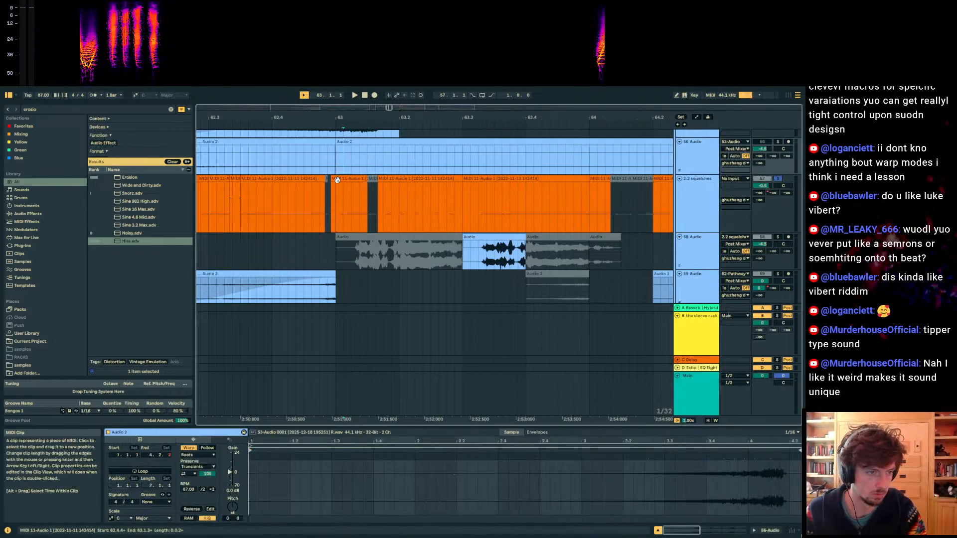
key(ctrl+j)
drag(450, 482, 367, 483)
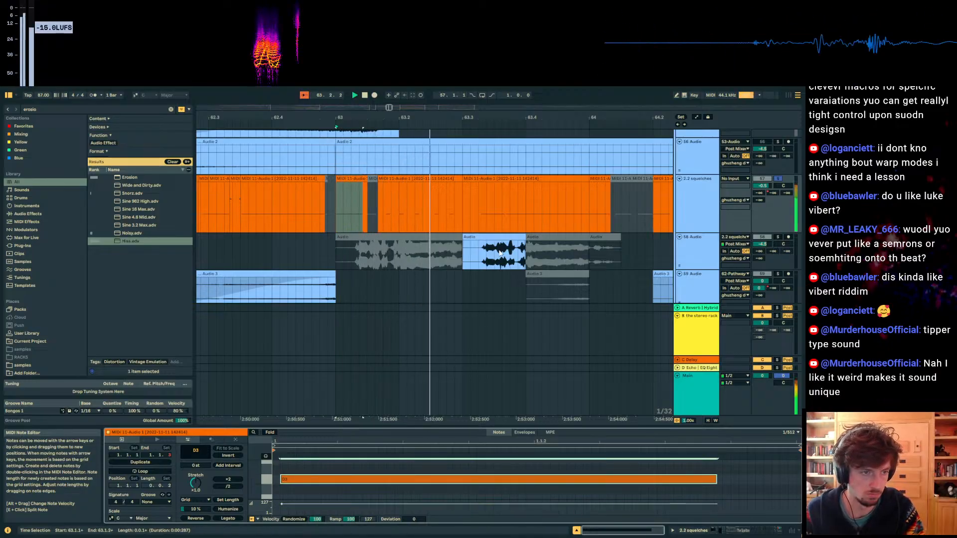
Step: Show the effect rack's Input automation on 2.2 squelches and move the 80.0 % breakpoint after bar 63 slightly later
key(space)
click(692, 190)
click(737, 531)
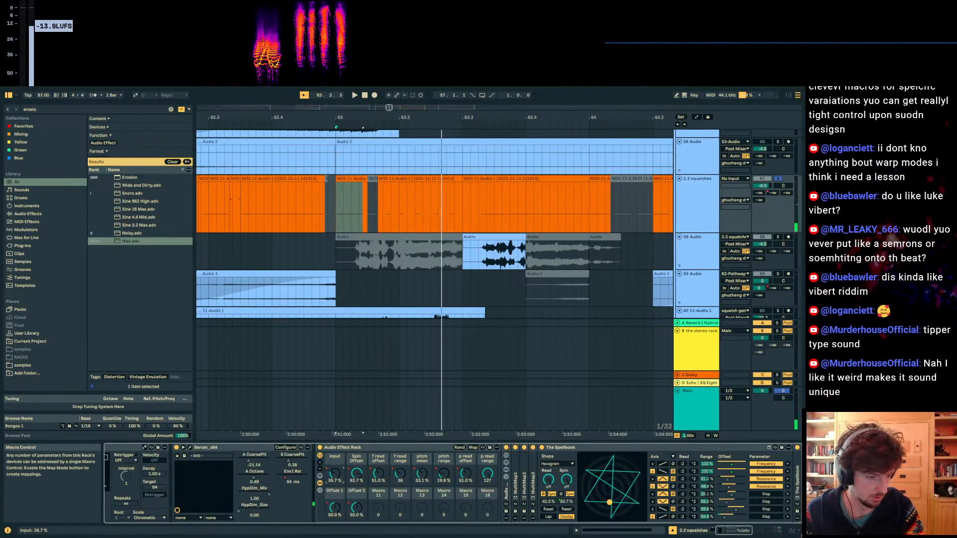
key(a)
click(357, 209)
key(space)
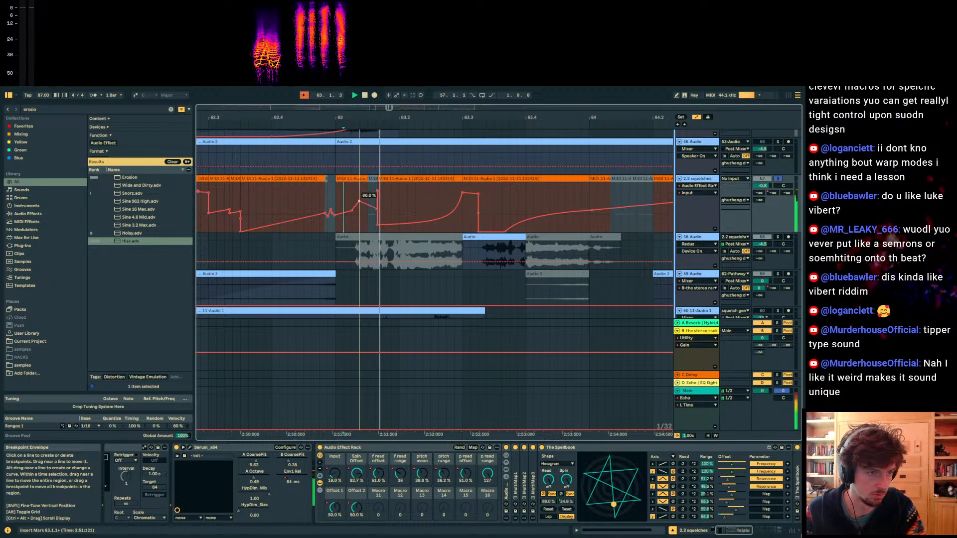
drag(359, 201, 367, 201)
Step: Replay the squelch transition into bar 63 and unsolo the 2.2 squelches track to hear it in the mix
key(space)
key(space)
key(space)
key(space)
scroll(340, 203, left, 2)
click(339, 203)
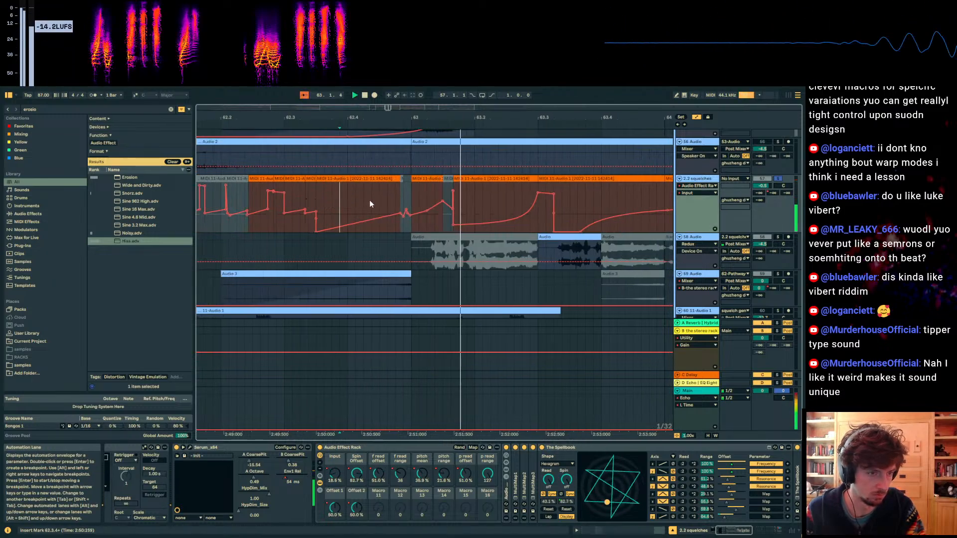
click(413, 199)
key(space)
key(space)
key(space)
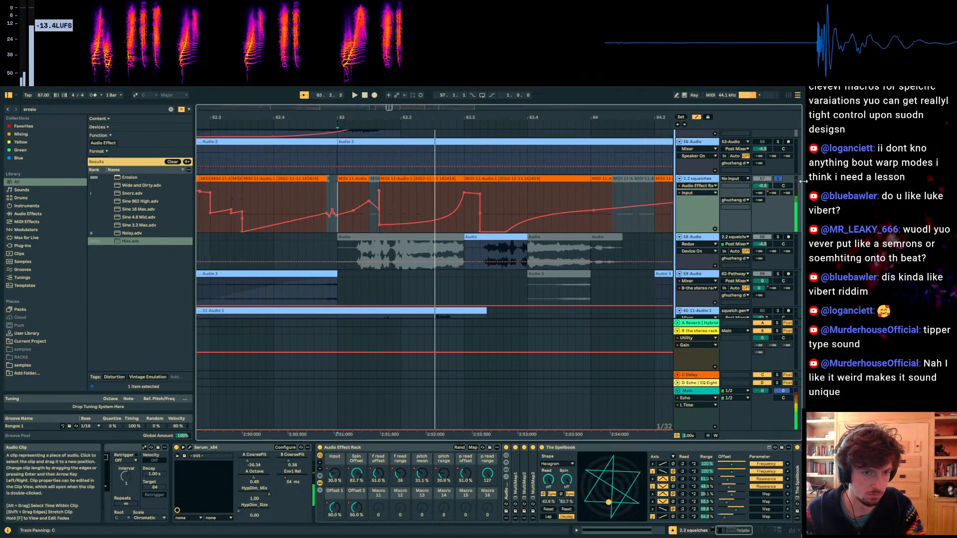
click(778, 178)
key(space)
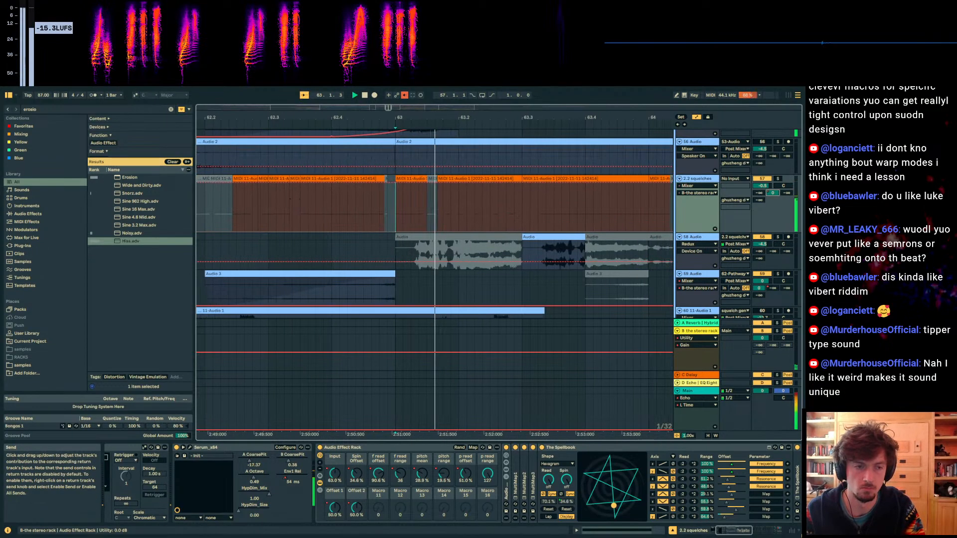
Step: Deactivate the 2.2 squelches clip starting at 63.1.3 and play the passage from just before bar 63
key(a)
key(a)
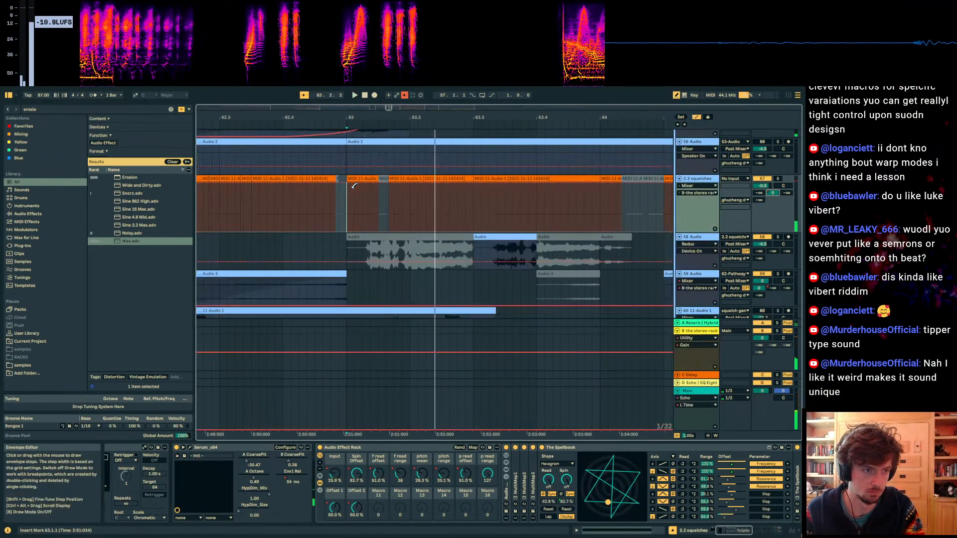
key(a)
click(402, 179)
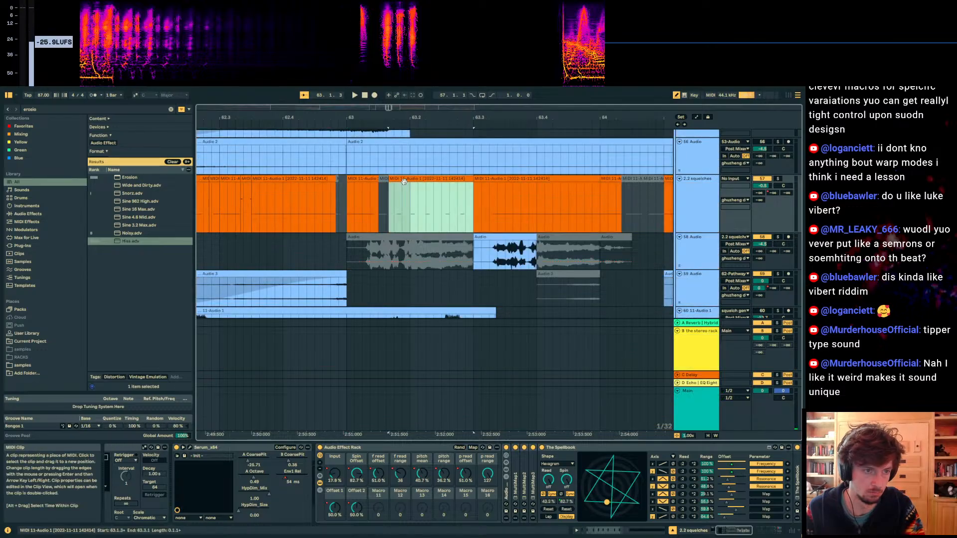
key(0)
click(299, 213)
key(space)
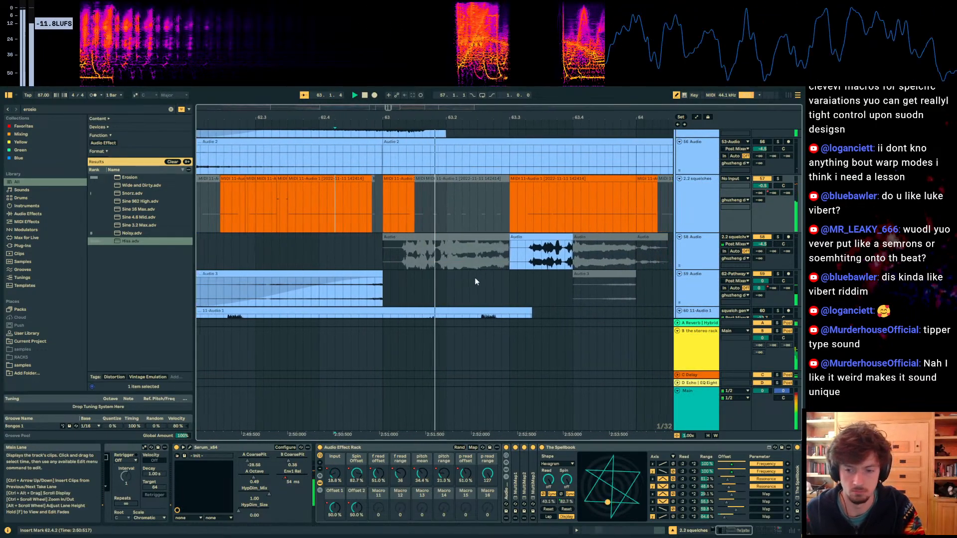
Step: Show the effect rack's pitch range automation on 2.2 squelches, lower it over the second half of bar 64 and replay that passage
drag(396, 117, 468, 59)
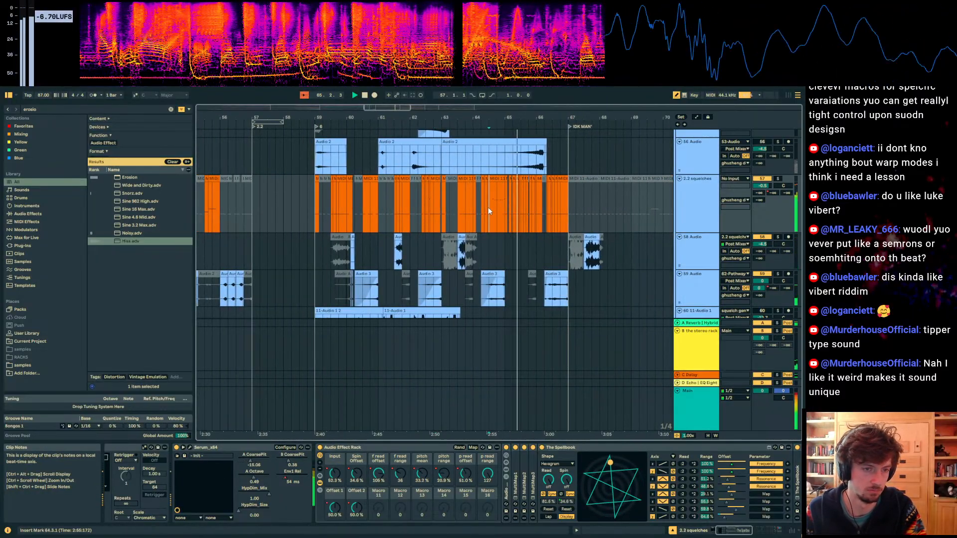
key(a)
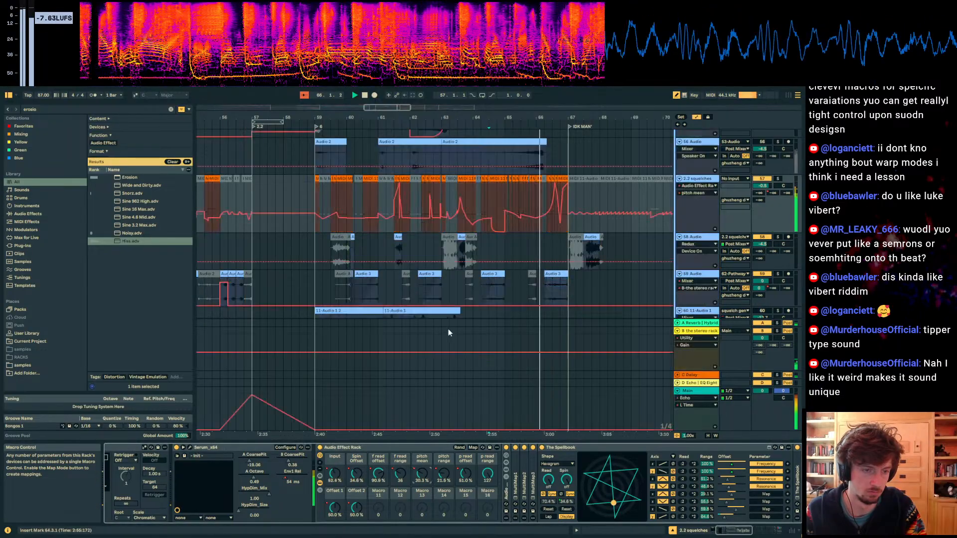
click(444, 475)
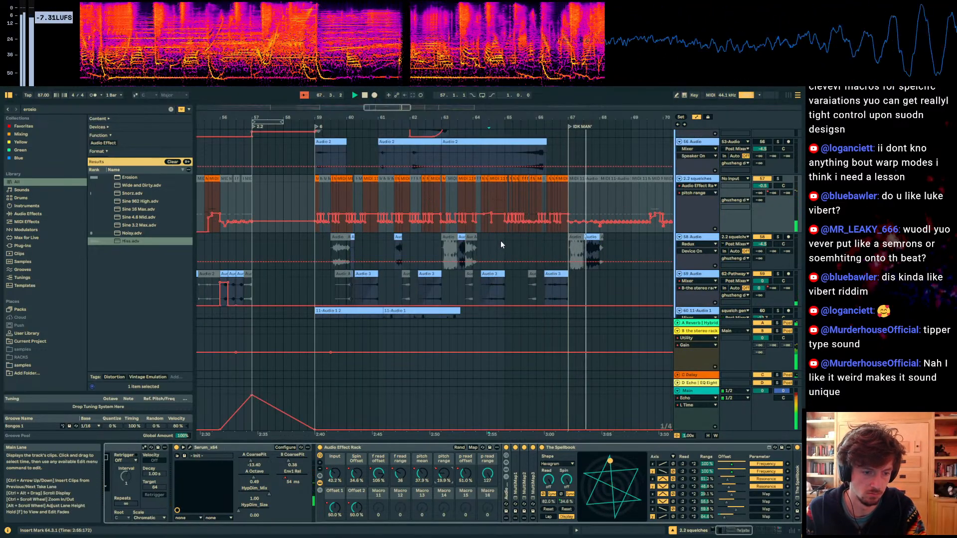
drag(496, 214, 495, 226)
click(484, 194)
key(space)
key(space)
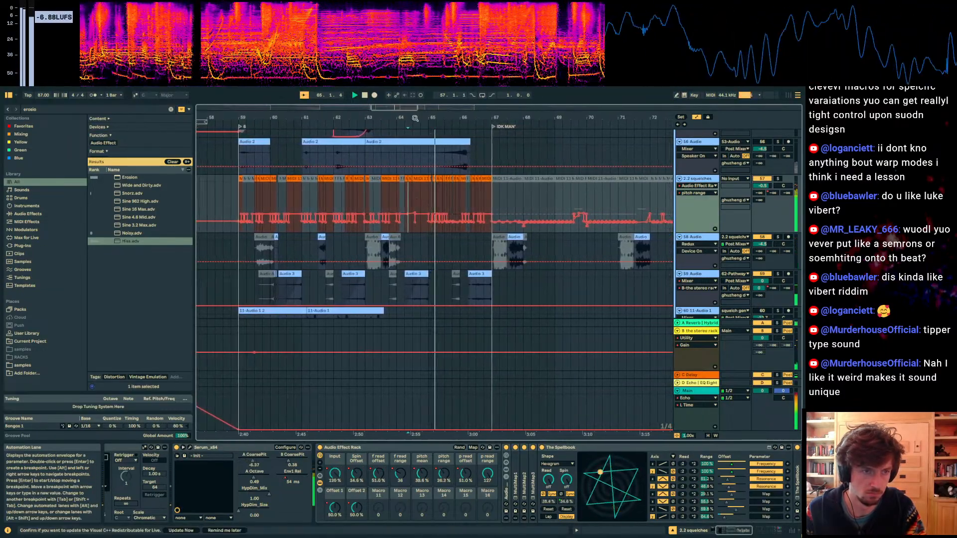
drag(416, 119, 423, 193)
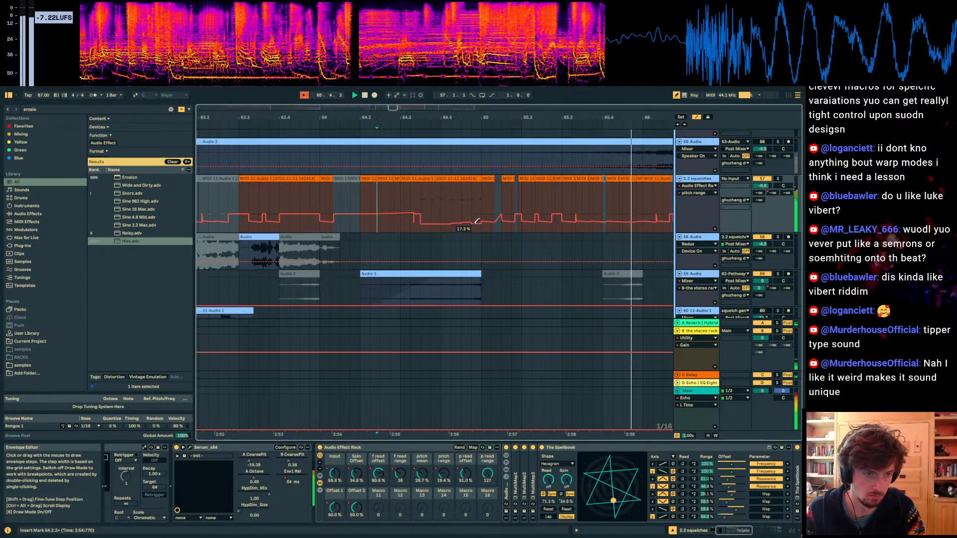
key(a)
Step: Transpose the notes of the squelch gen 3 clips in bars 67 to 75 upward
drag(430, 118, 430, 20)
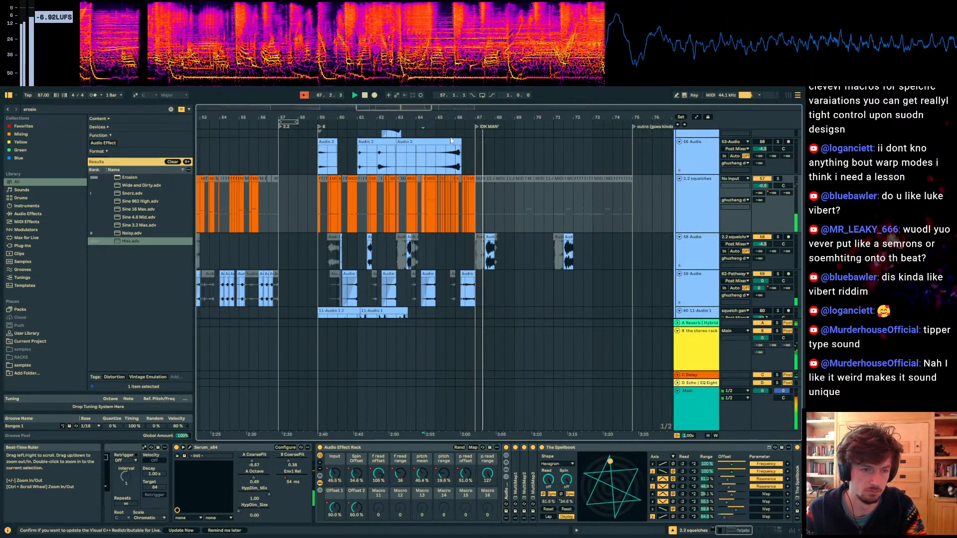
scroll(516, 226, up, 5)
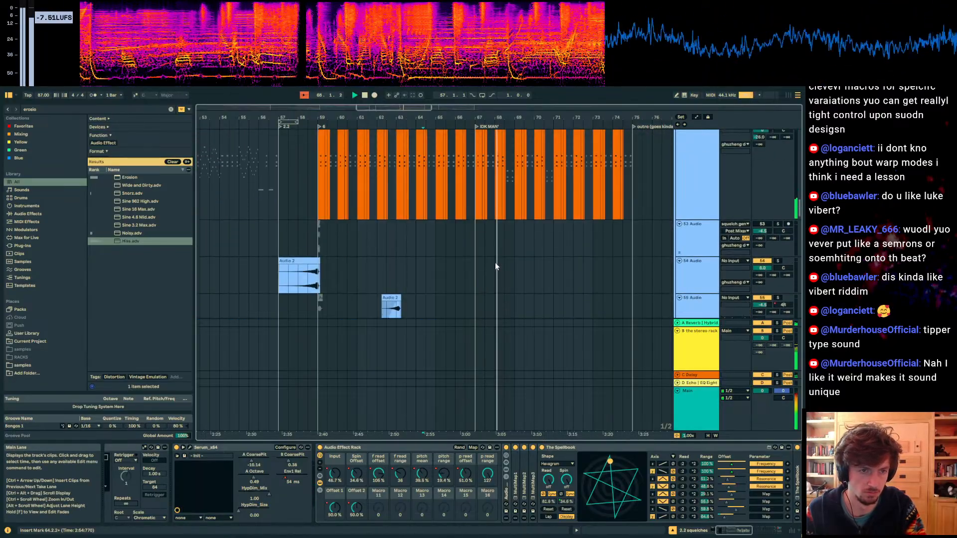
scroll(495, 263, up, 3)
drag(477, 246, 631, 245)
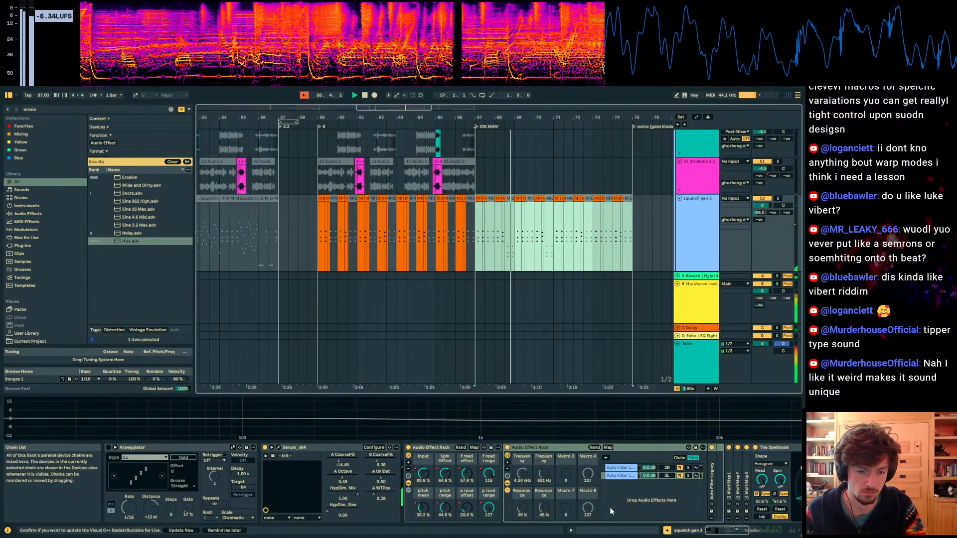
key(shift+Tab)
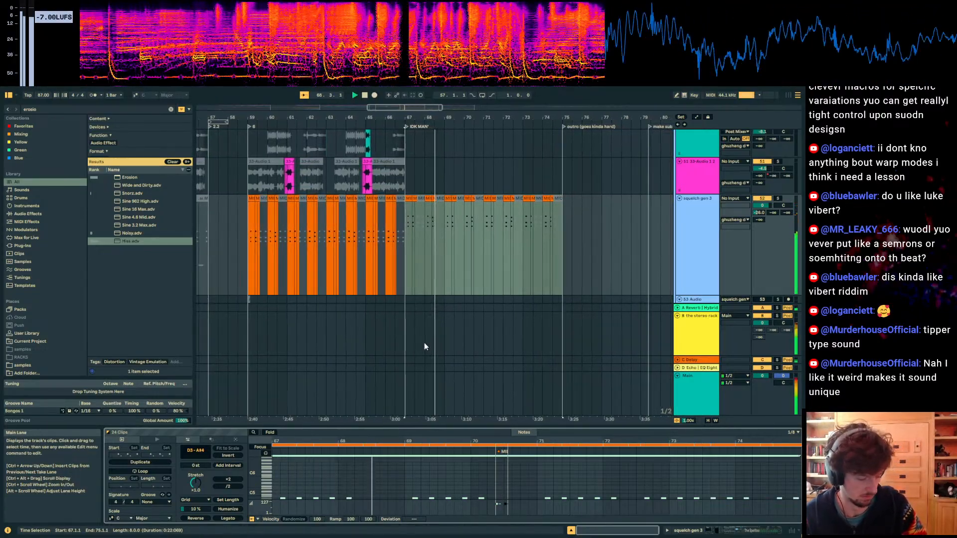
Step: Show the Utility's Gain automation on squelch gen 3 and reshape its dips between bars 67 and 70 into ramps and curves
click(420, 264)
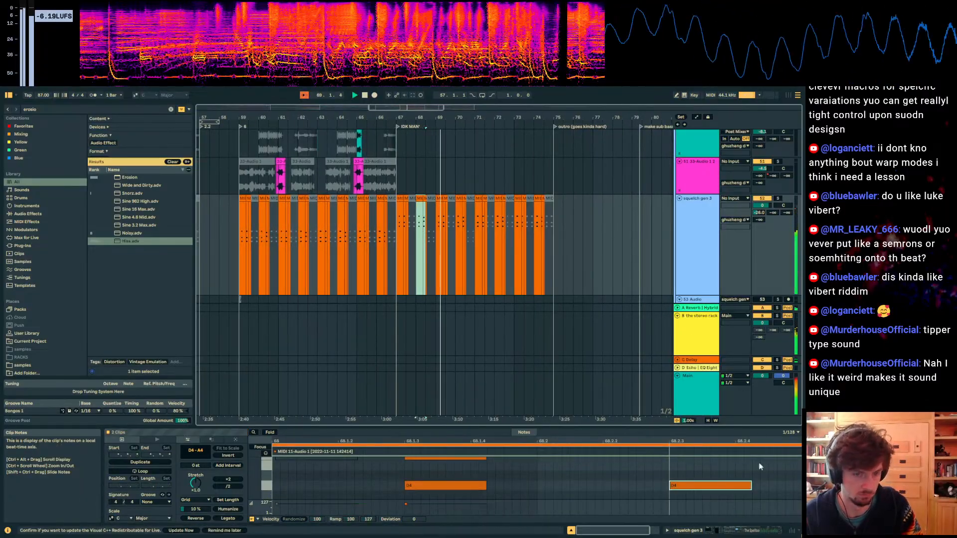
click(753, 533)
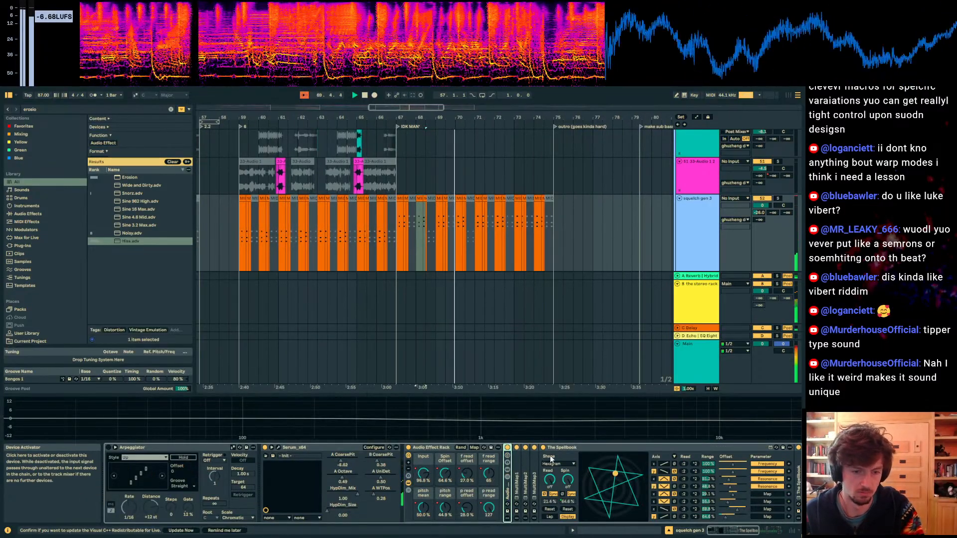
scroll(565, 447, down, 5)
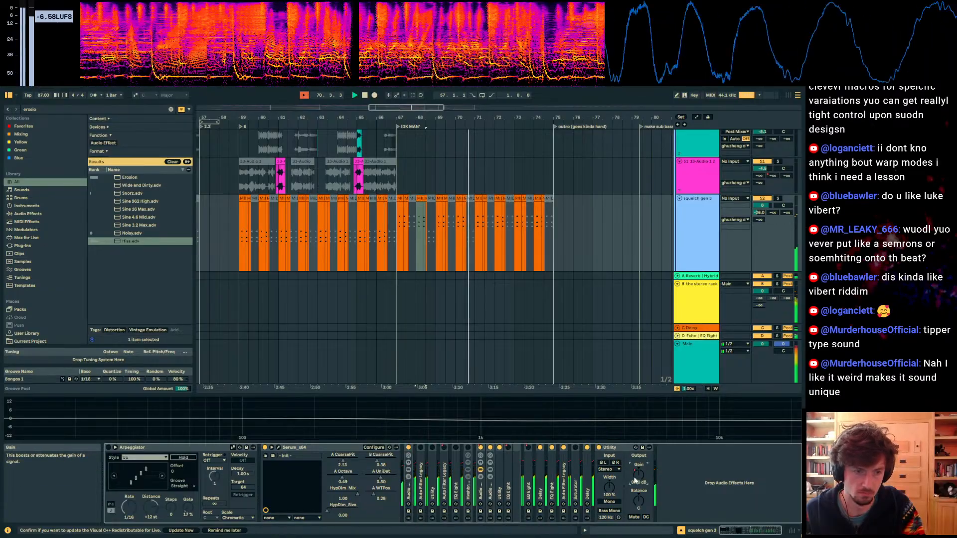
key(a)
scroll(419, 217, down, 2)
click(414, 196)
drag(416, 221, 416, 234)
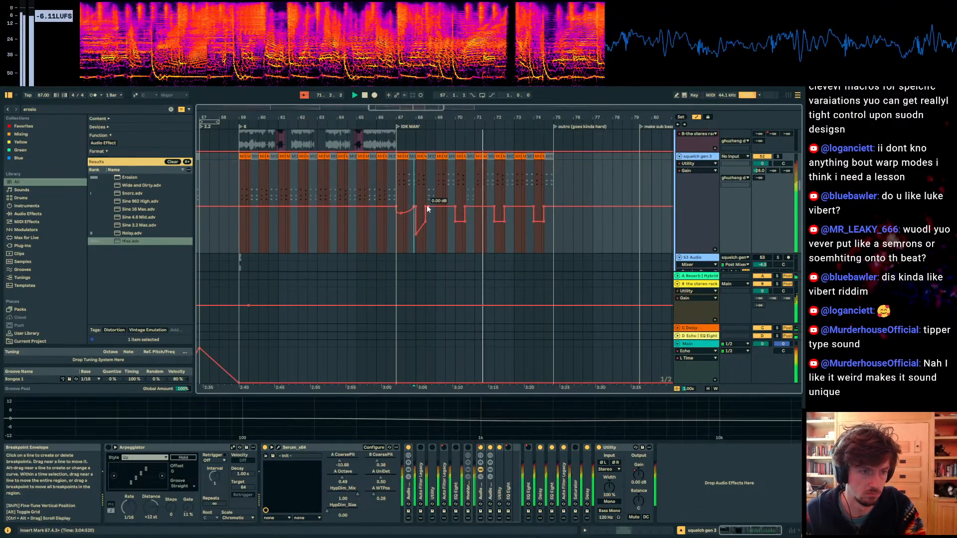
drag(438, 218, 431, 223)
mouse_move(446, 188)
mouse_down()
mouse_move(399, 194)
mouse_move(441, 194)
mouse_up()
Step: Replay squelch gen 3 from bar 67 and turn the gain dip at bar 70 into a deeper rising ramp
click(399, 191)
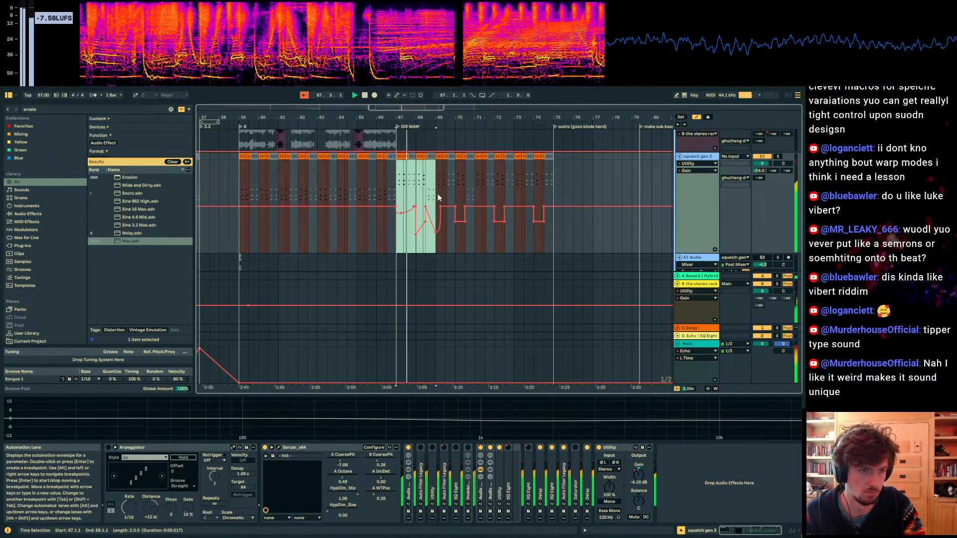
click(404, 210)
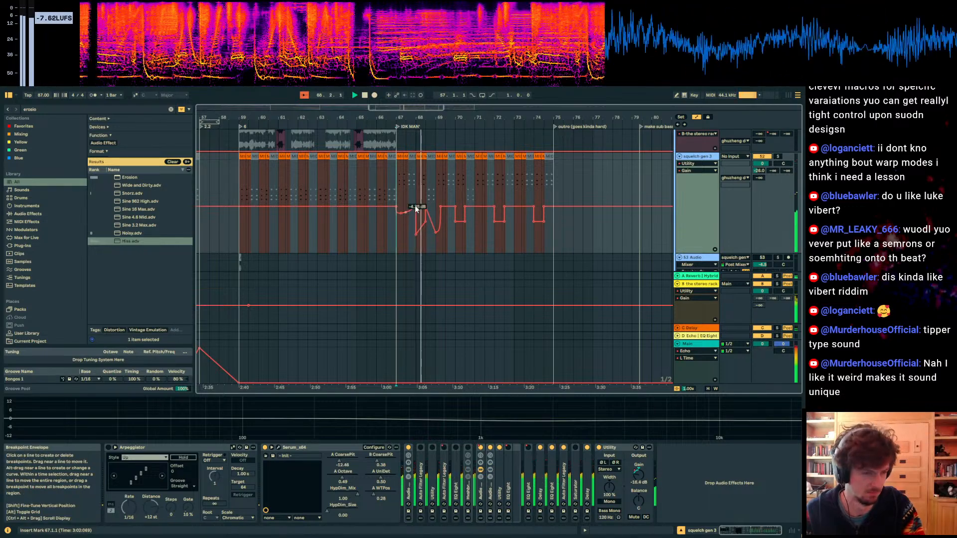
shift+click(438, 189)
drag(399, 196, 442, 197)
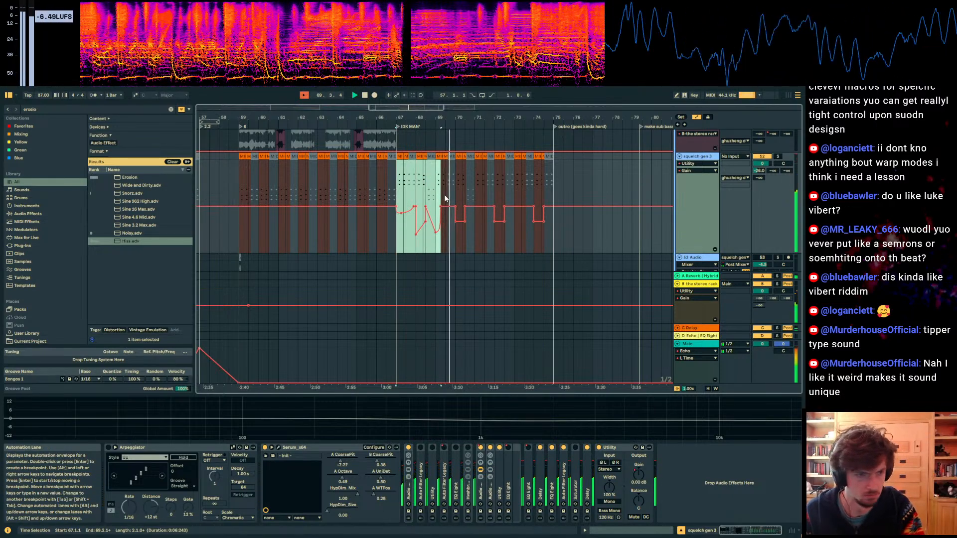
click(445, 198)
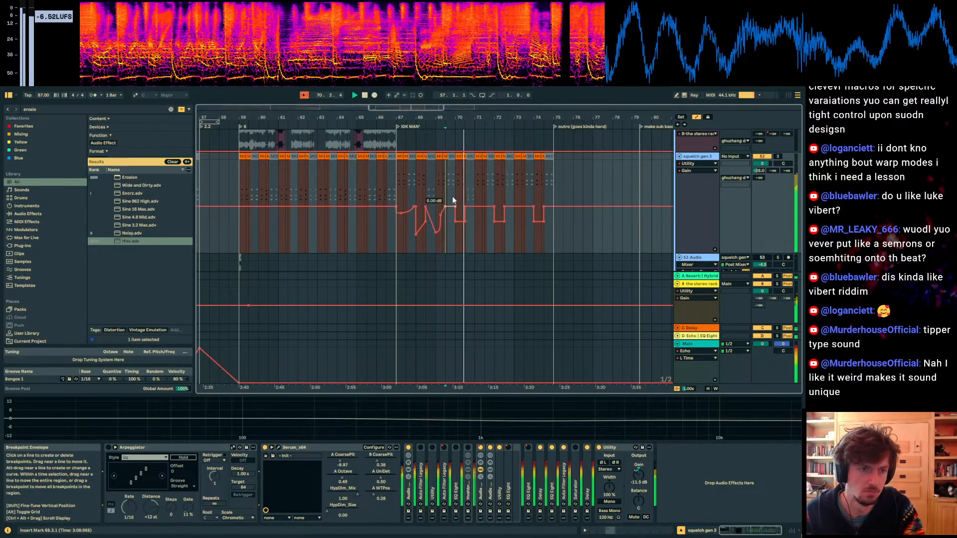
drag(455, 222, 458, 238)
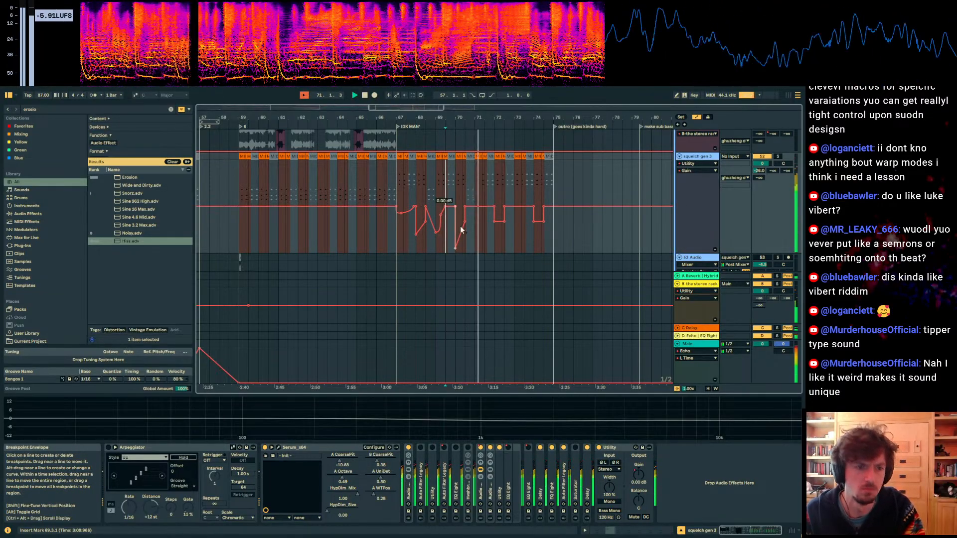
Step: Duplicate bars 67 to 71 of squelch gen 3 with their gain automation onto bars 71 to 75 and hide the automation
drag(474, 192, 402, 197)
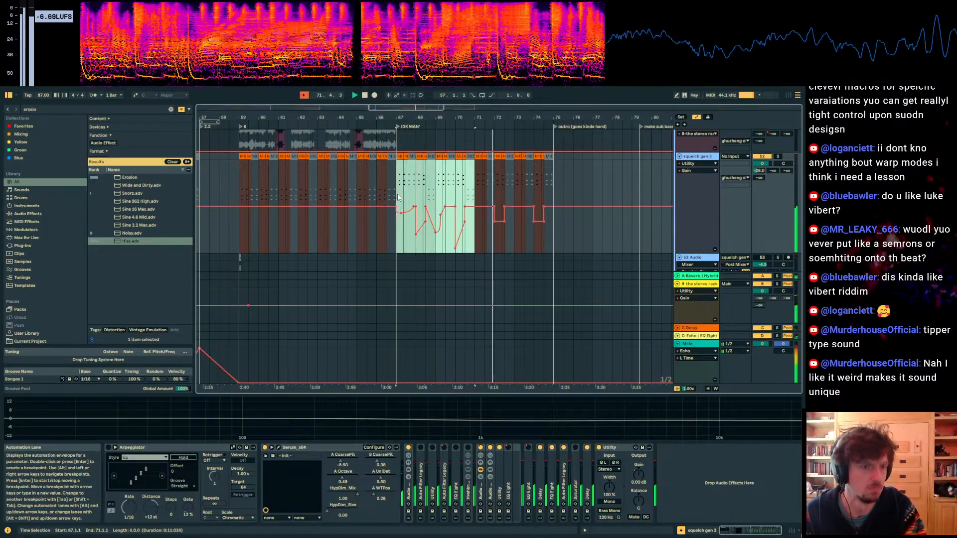
key(ctrl+d)
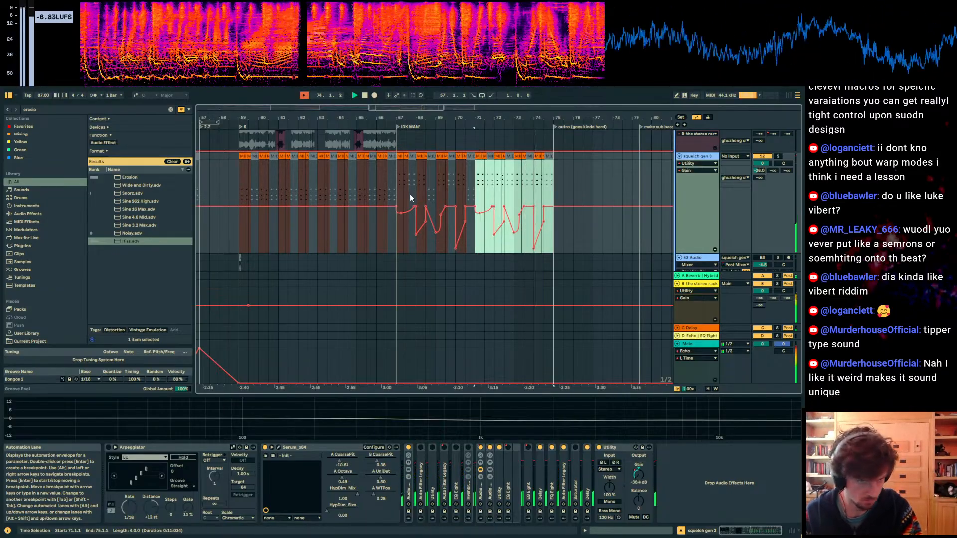
drag(489, 118, 544, 102)
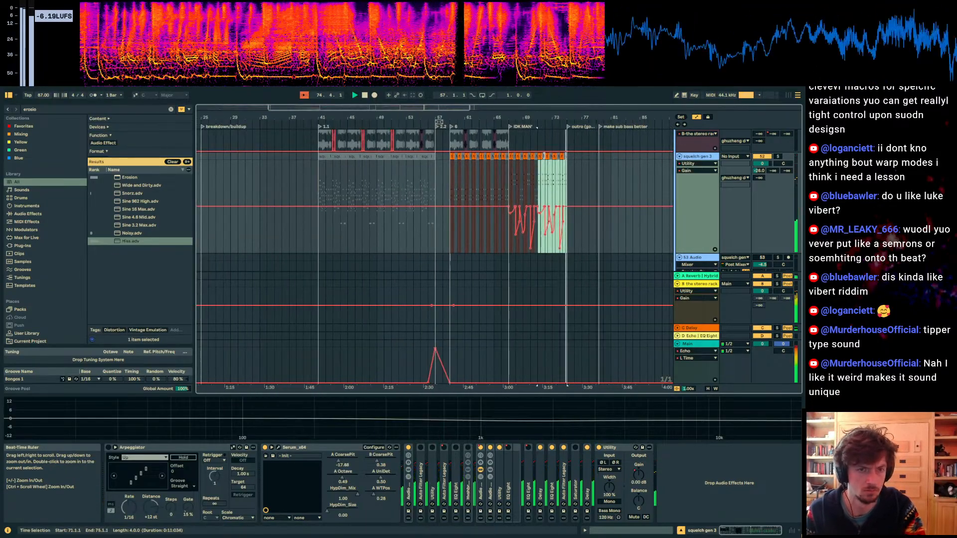
key(a)
click(570, 189)
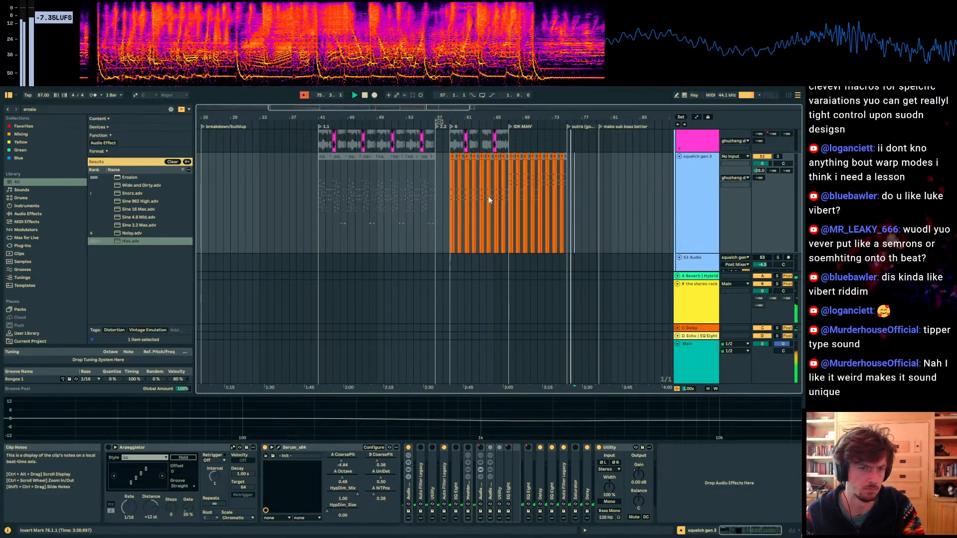
Step: Stop playback and fill the gap at bars 57 to 59 on the udu bubble percs track with a clip of those percs
scroll(500, 195, down, 3)
key(space)
click(310, 180)
click(320, 160)
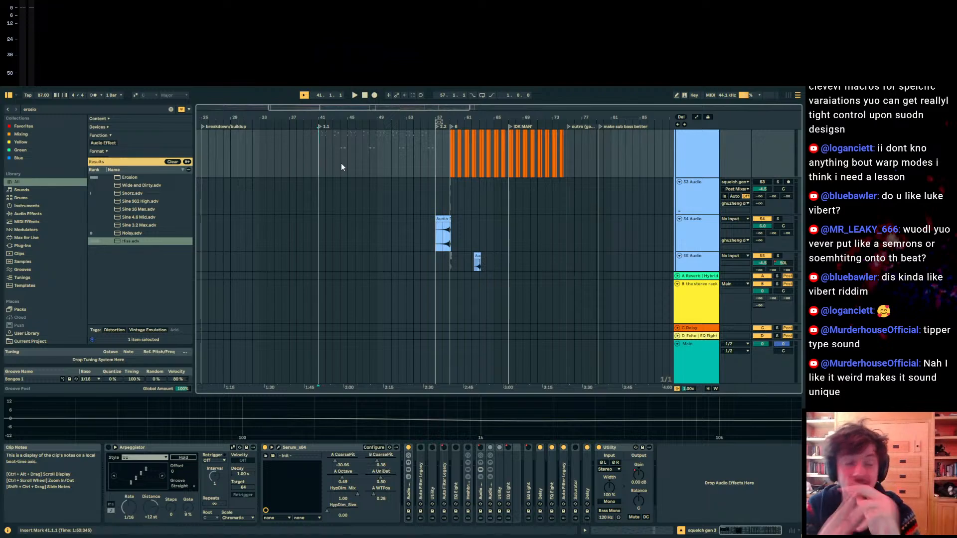
scroll(341, 163, down, 20)
scroll(338, 213, down, 12)
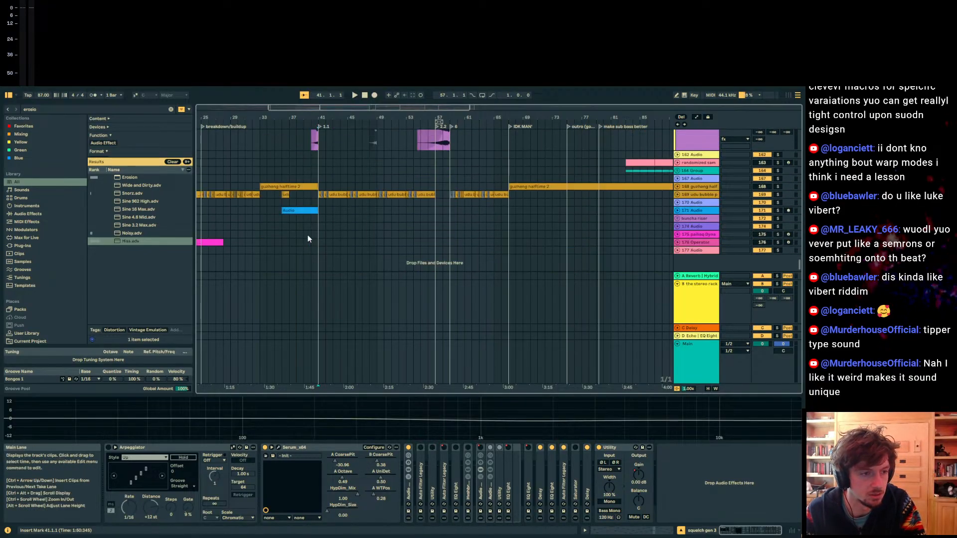
click(253, 194)
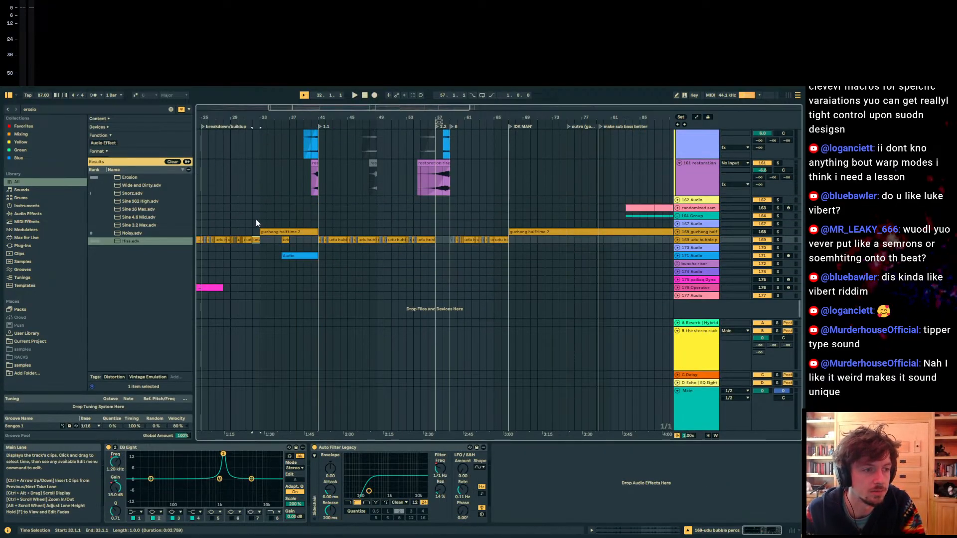
click(438, 240)
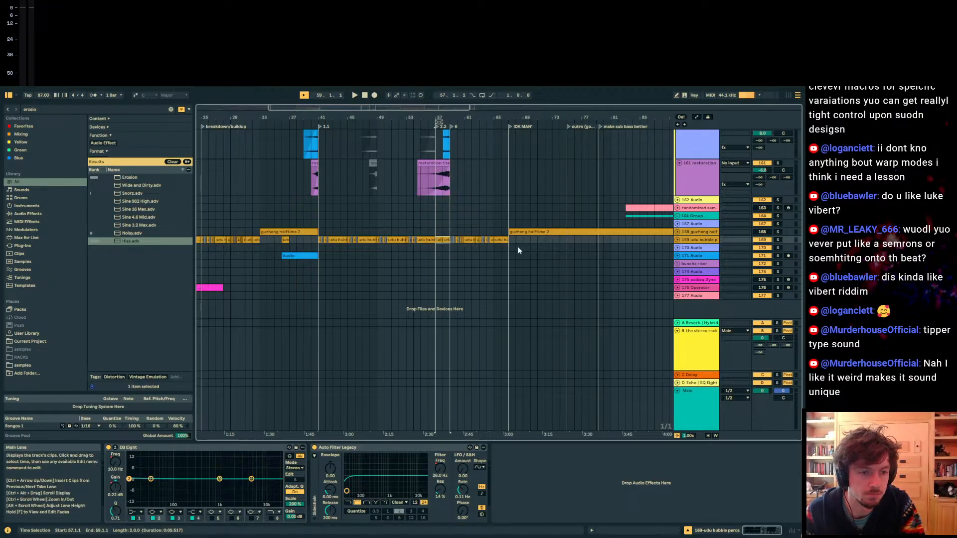
Step: Unfold the udu bubble percs track and solo it to audition its clip in bars 57 to 59
key(space)
click(677, 239)
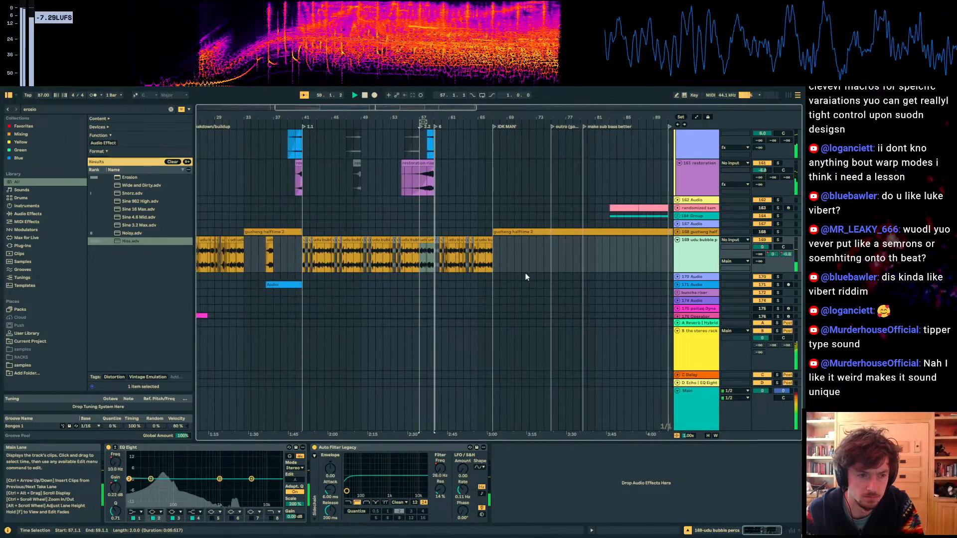
click(778, 240)
key(space)
key(space)
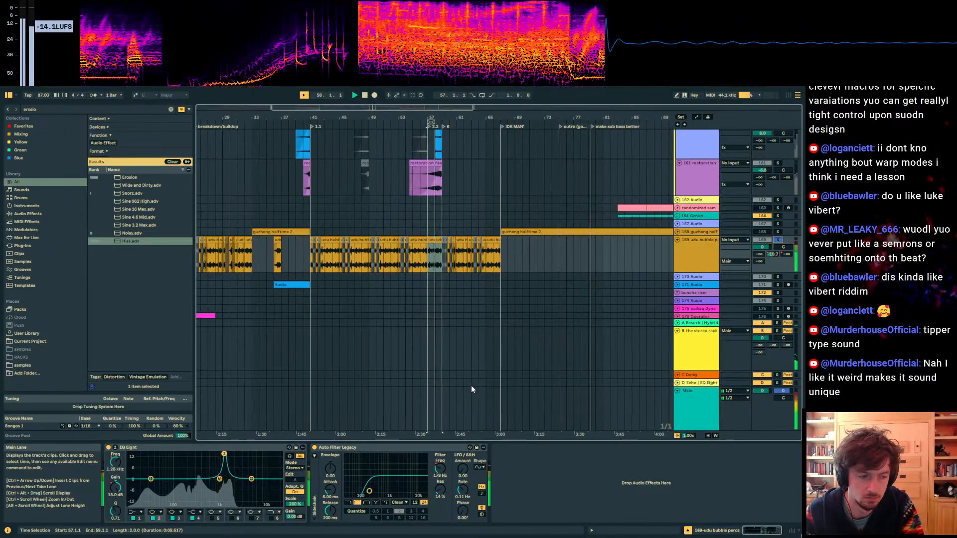
drag(433, 118, 534, 240)
click(412, 248)
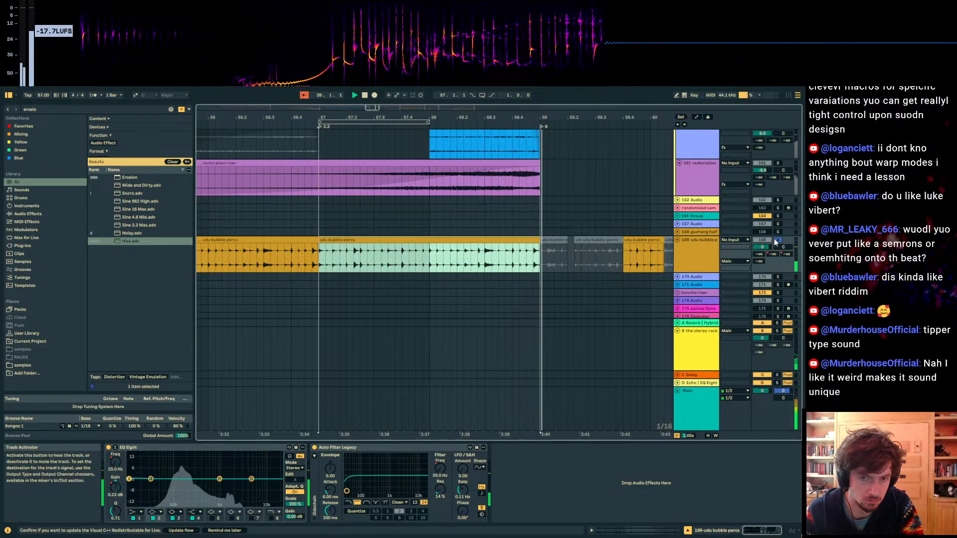
Step: Replay the transition from bar 56, give the bar 57 udu bubble percs clip a long fade-in and trim its start to about 57.3
click(328, 266)
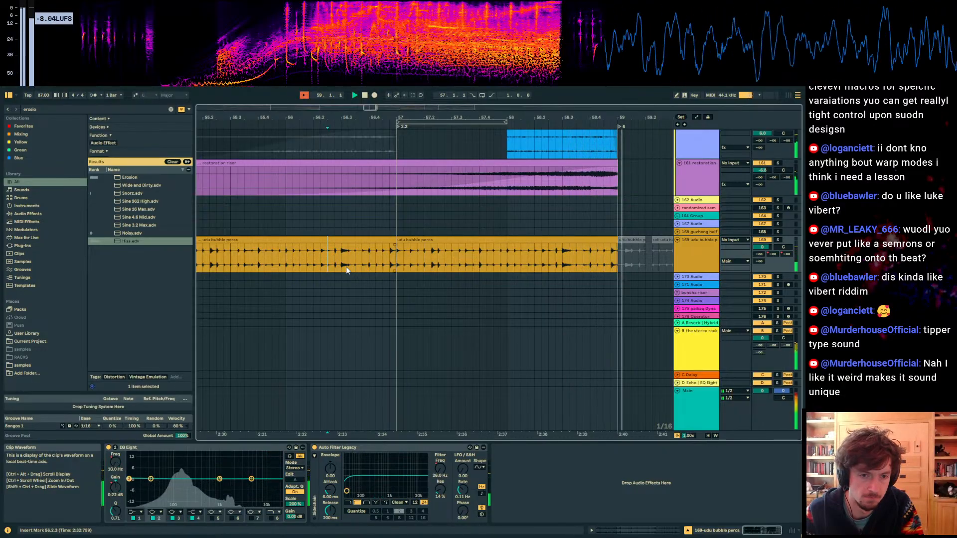
scroll(493, 126, down, 3)
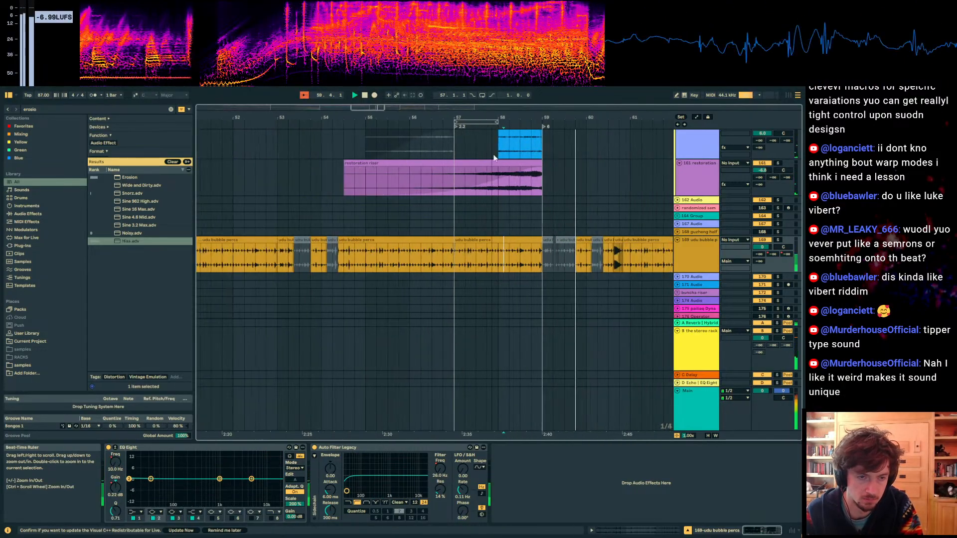
drag(456, 242, 476, 242)
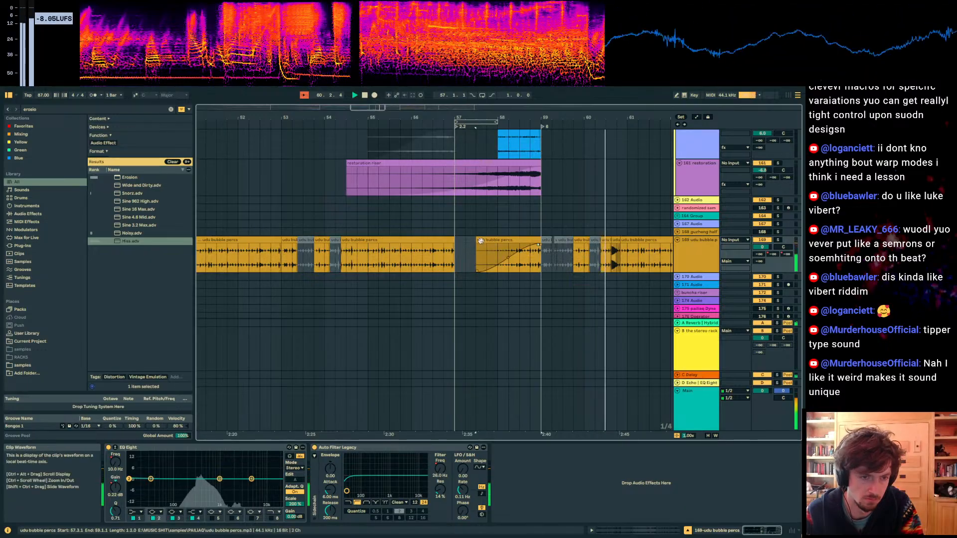
Step: Play the section from bar 41 through the bar 57 transition and trim the restoration riser clip's start to bar 57
click(372, 278)
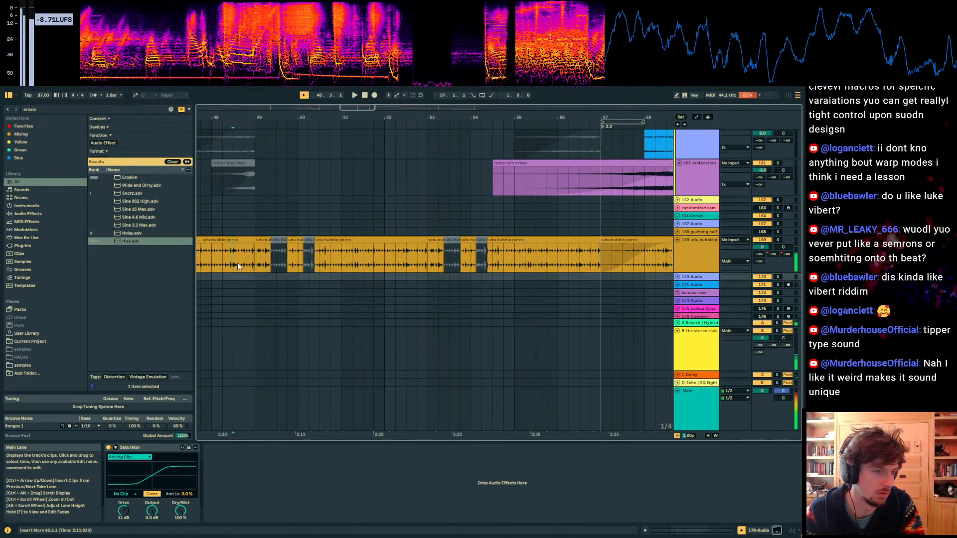
click(236, 262)
key(space)
key(space)
drag(390, 116, 489, 85)
click(402, 260)
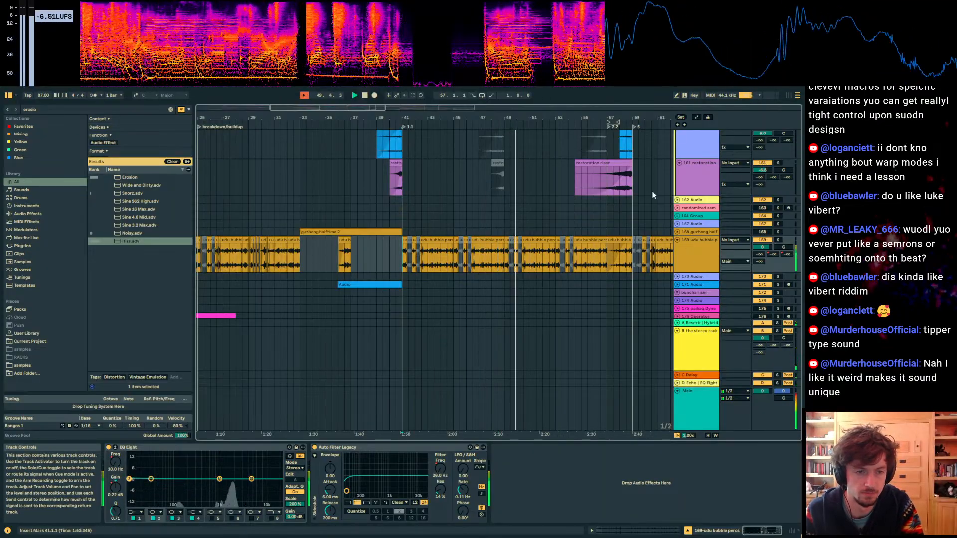
drag(648, 117, 446, 115)
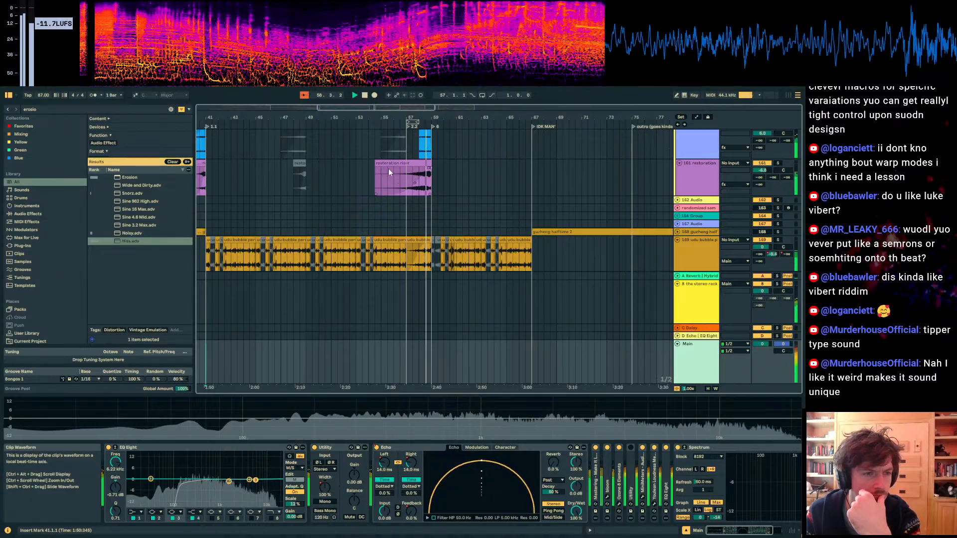
drag(376, 169, 381, 169)
scroll(464, 255, down, 2)
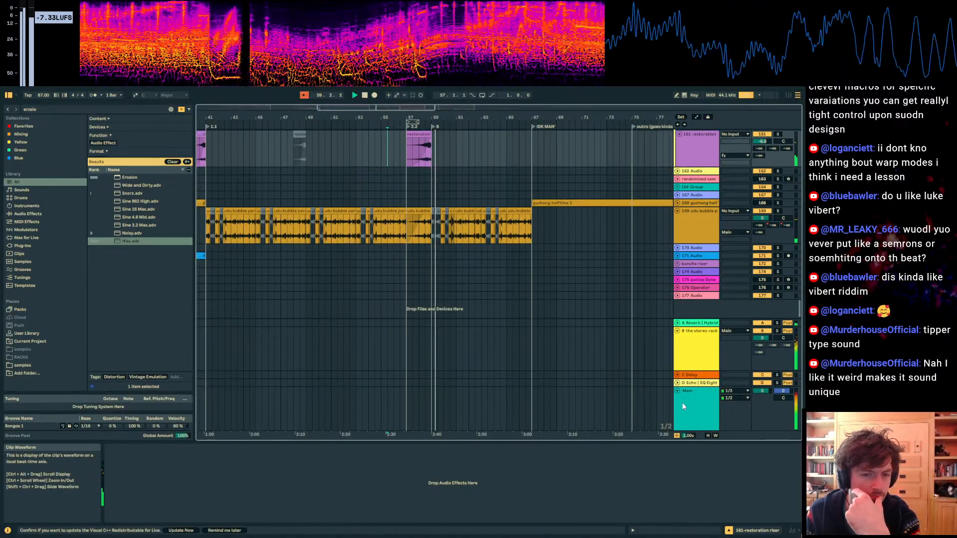
Step: Show the Main track's Echo feedback automation and extend its raised level from bar 57 to bar 59
click(681, 402)
scroll(613, 376, down, 3)
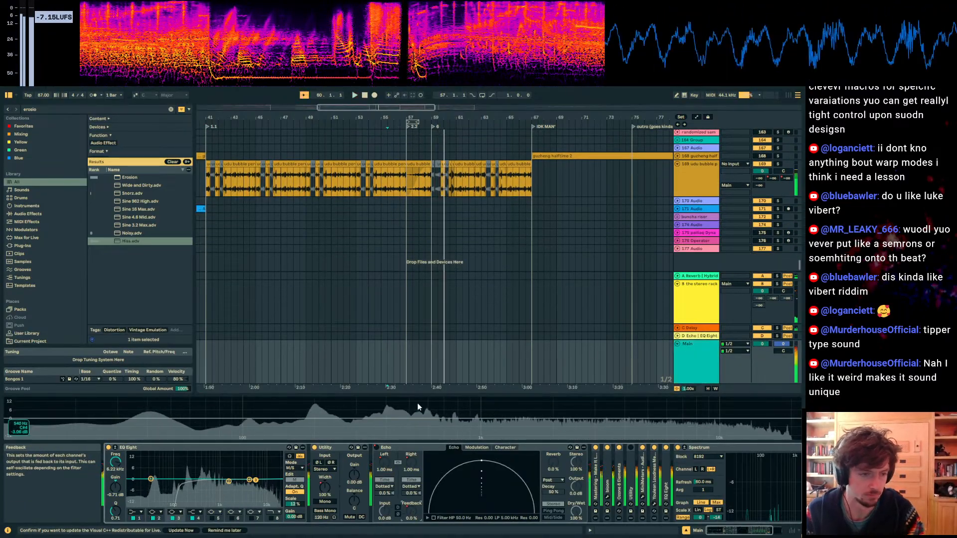
key(space)
key(a)
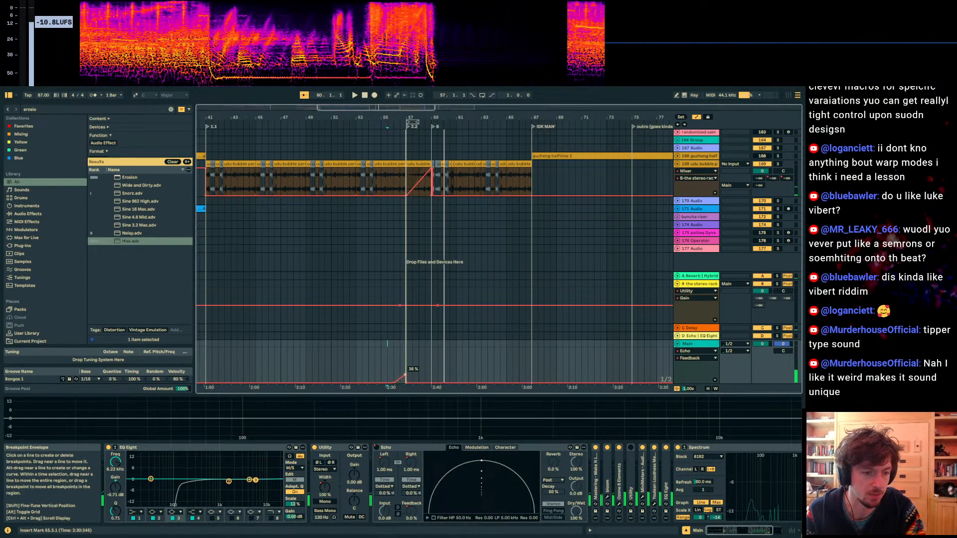
drag(420, 376, 419, 368)
scroll(405, 368, left, 2)
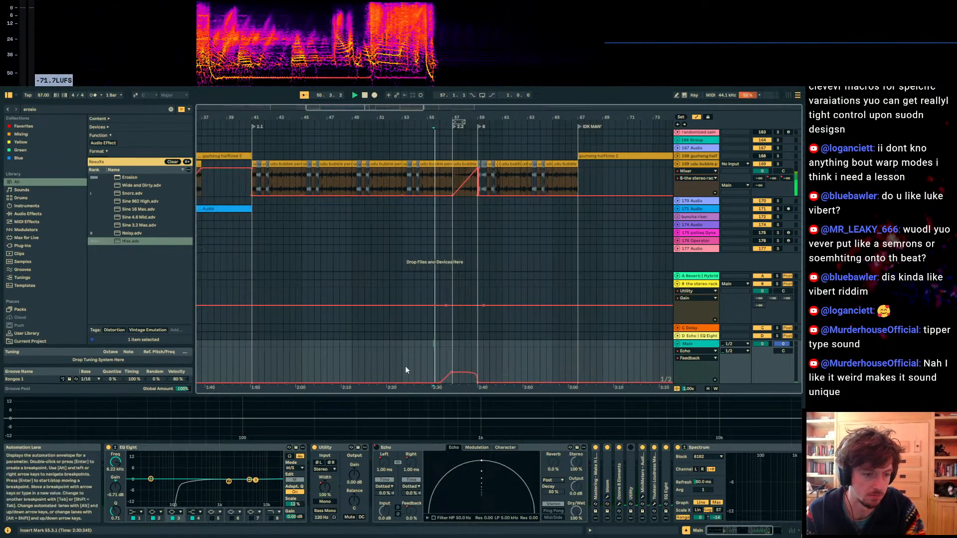
Step: Replay from bar 56, raise the Echo feedback automation between bars 57 and 59 to about 64%, and hide the automation
click(438, 363)
key(space)
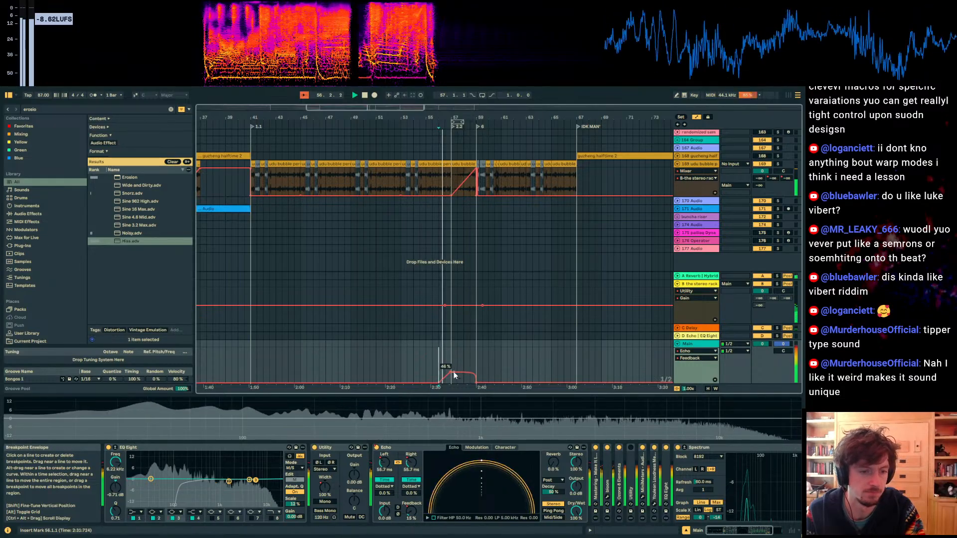
drag(454, 376, 453, 372)
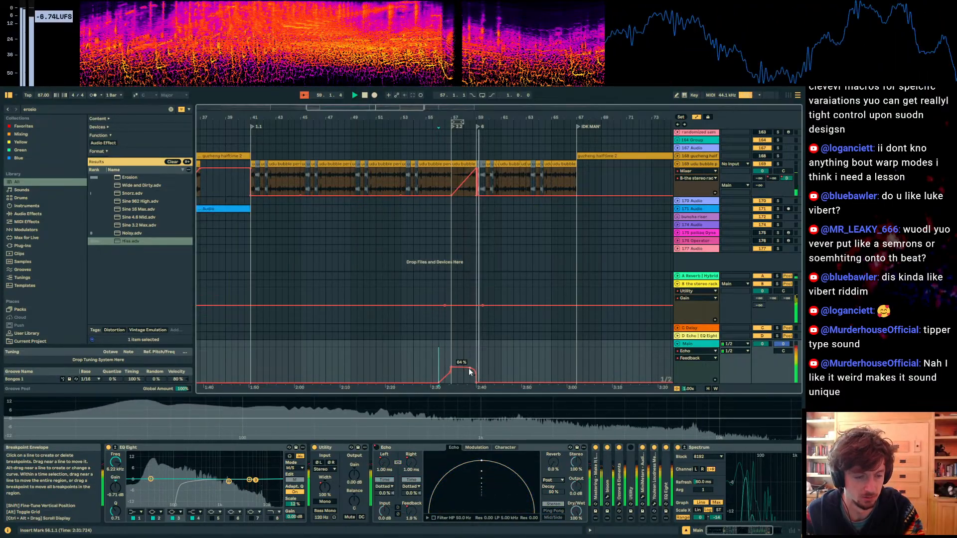
key(a)
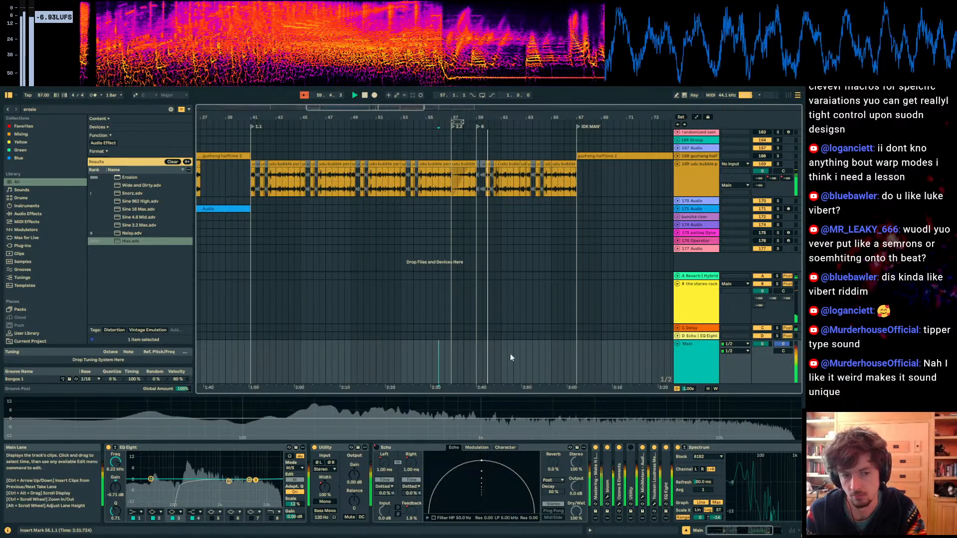
key(space)
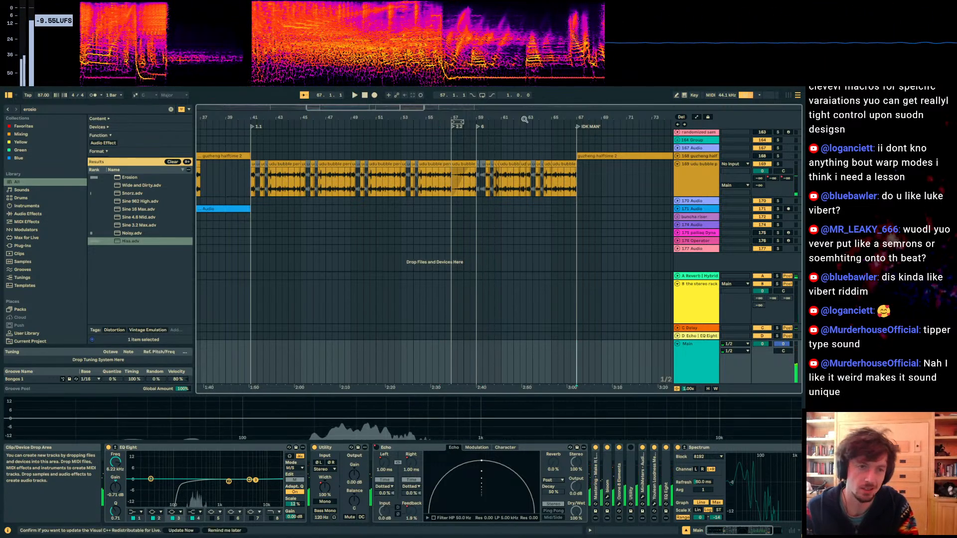
Step: Play from bar 66.3 and examine the clips on the tracks around the IDK MAN marker
drag(578, 118, 510, 190)
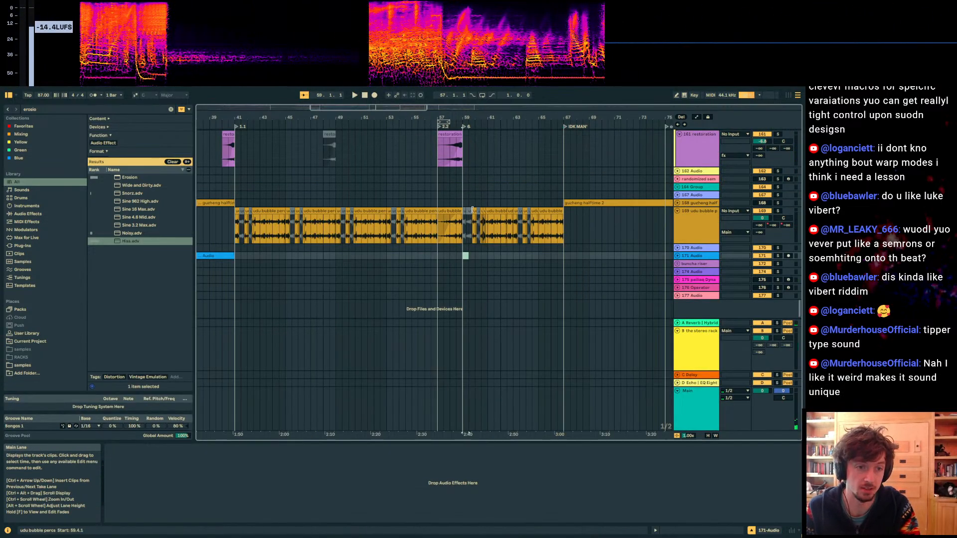
click(470, 212)
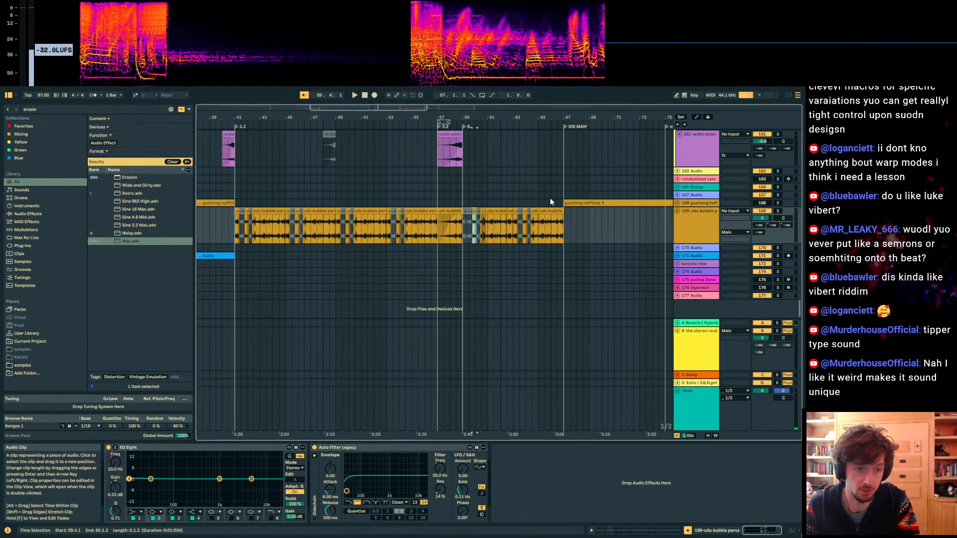
click(562, 224)
key(space)
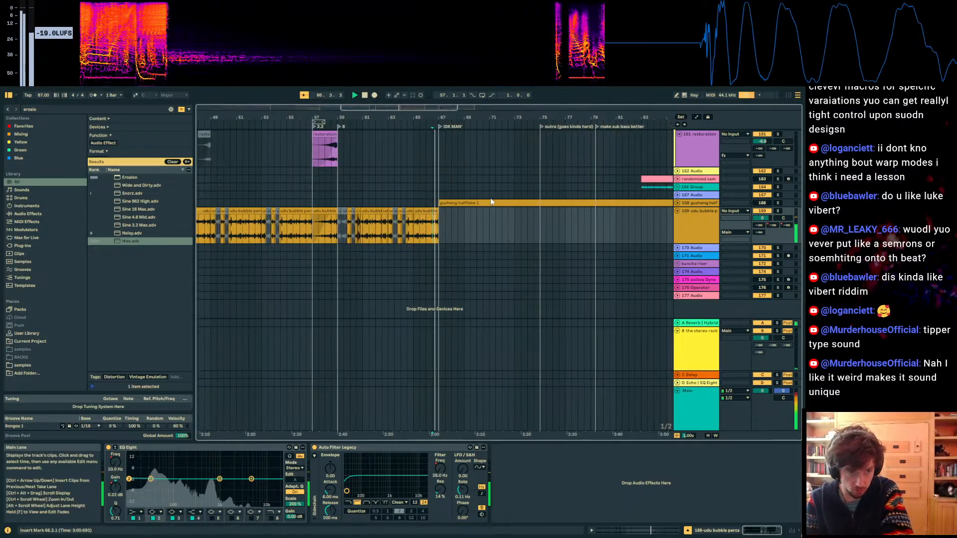
scroll(559, 209, up, 10)
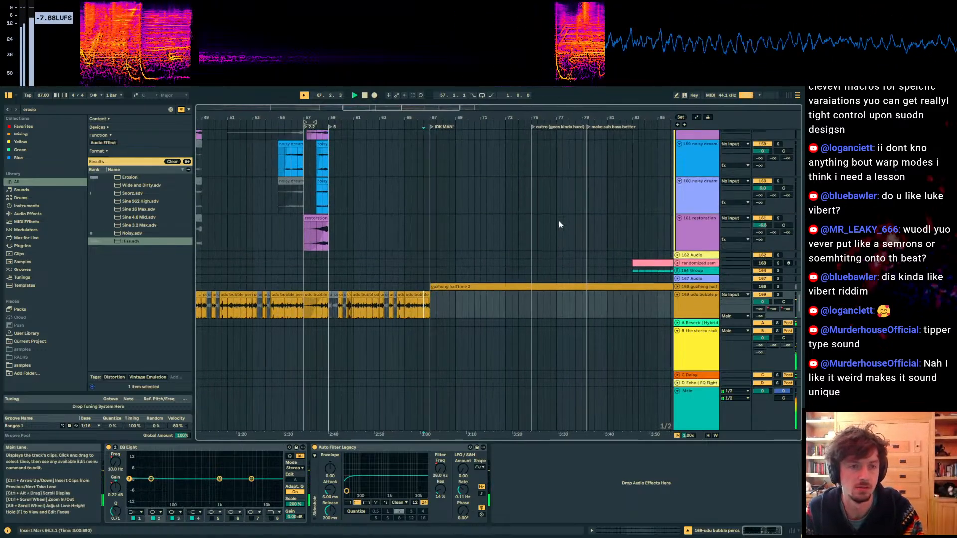
scroll(558, 221, up, 20)
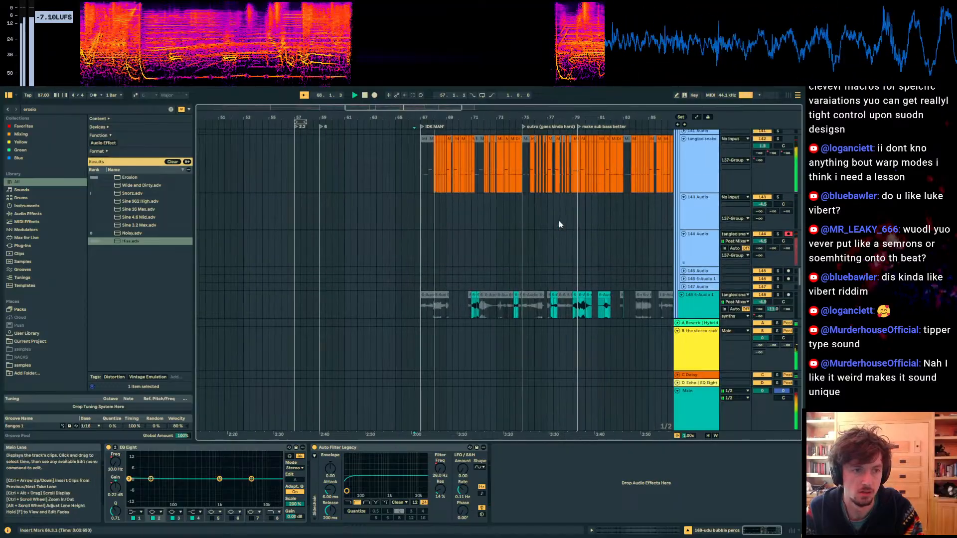
scroll(433, 237, up, 6)
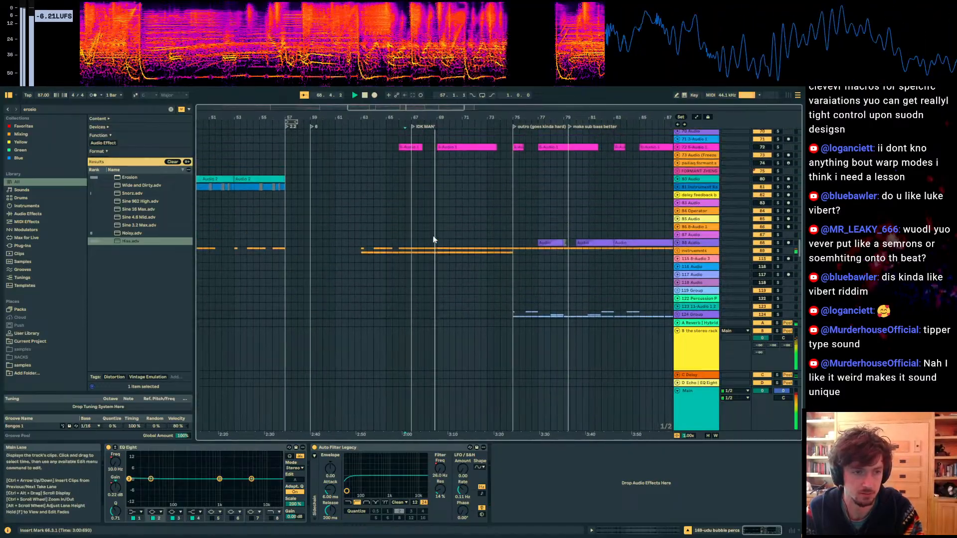
click(423, 196)
scroll(530, 227, up, 5)
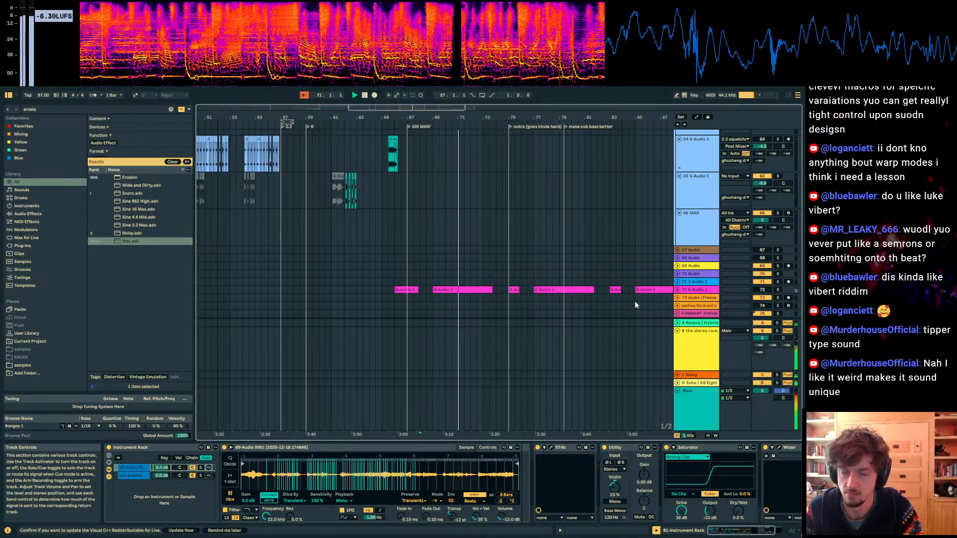
scroll(556, 229, up, 8)
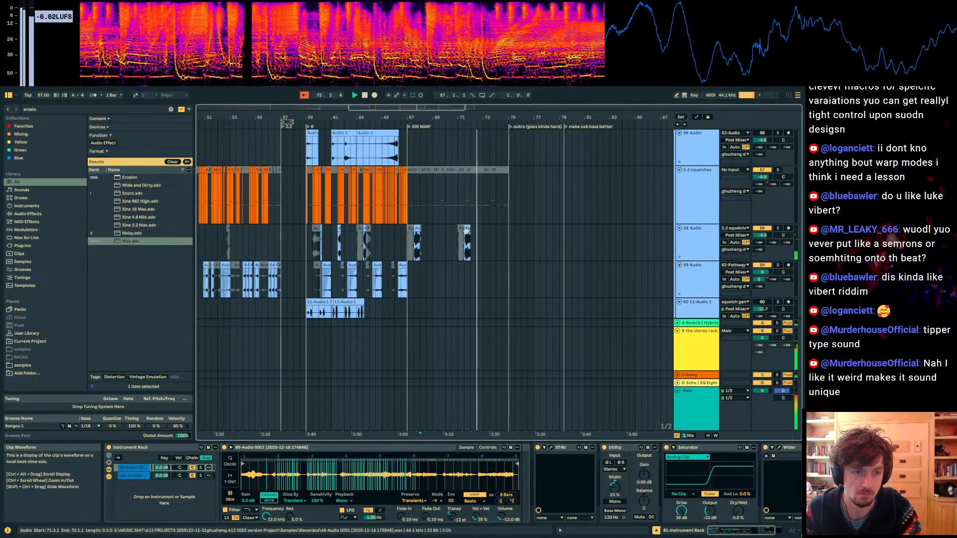
Step: Transpose the audio clip at bar 71.3 on track 58 up 12 semitones and solo the track to audition it
click(466, 244)
click(668, 524)
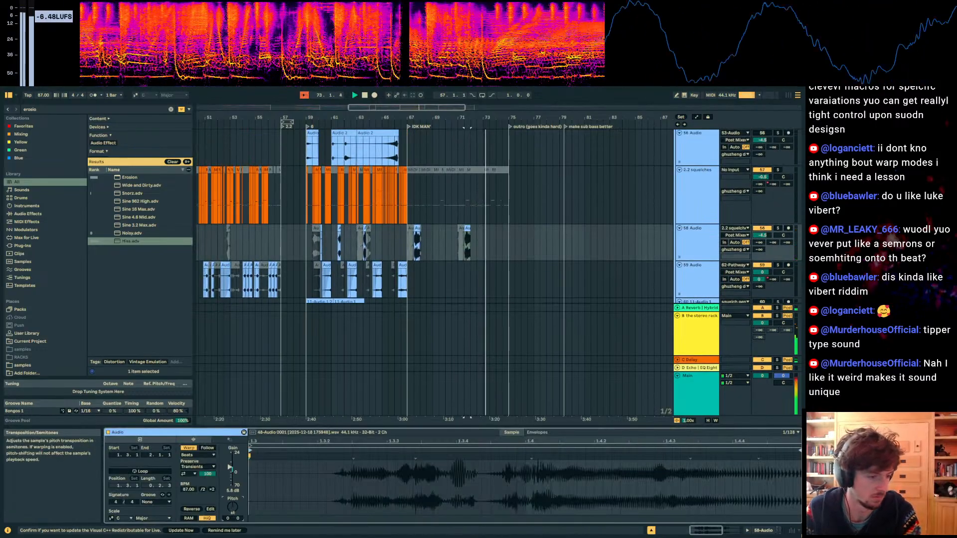
key(space)
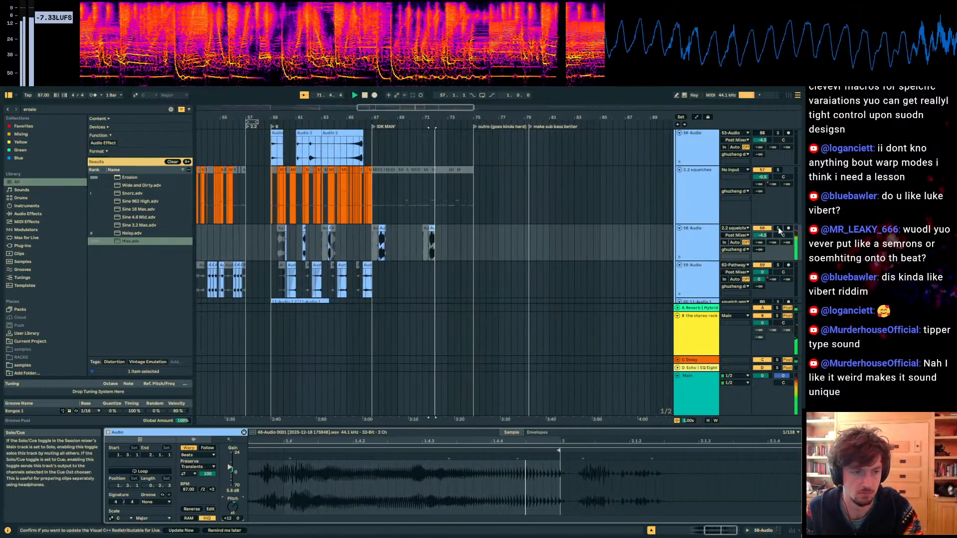
click(779, 228)
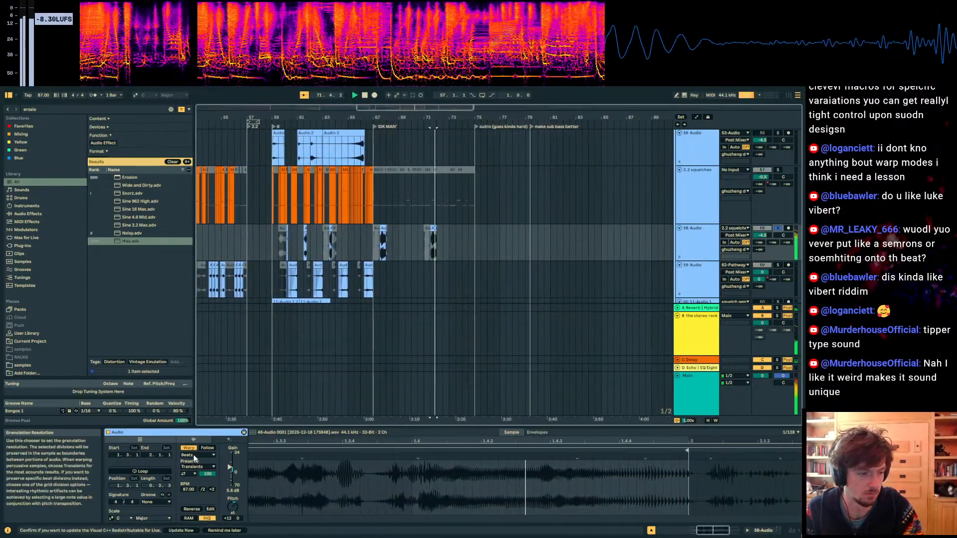
Step: Set the bar 71.3 clip's warp mode to Texture with a grain size of 2.00, audition it and unsolo the track
click(197, 455)
click(195, 474)
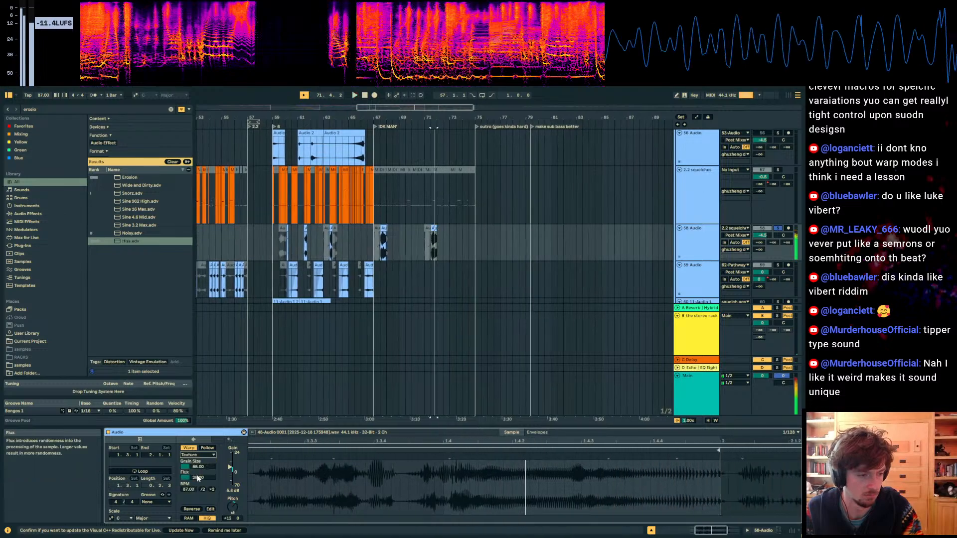
drag(198, 468, 199, 488)
key(space)
key(space)
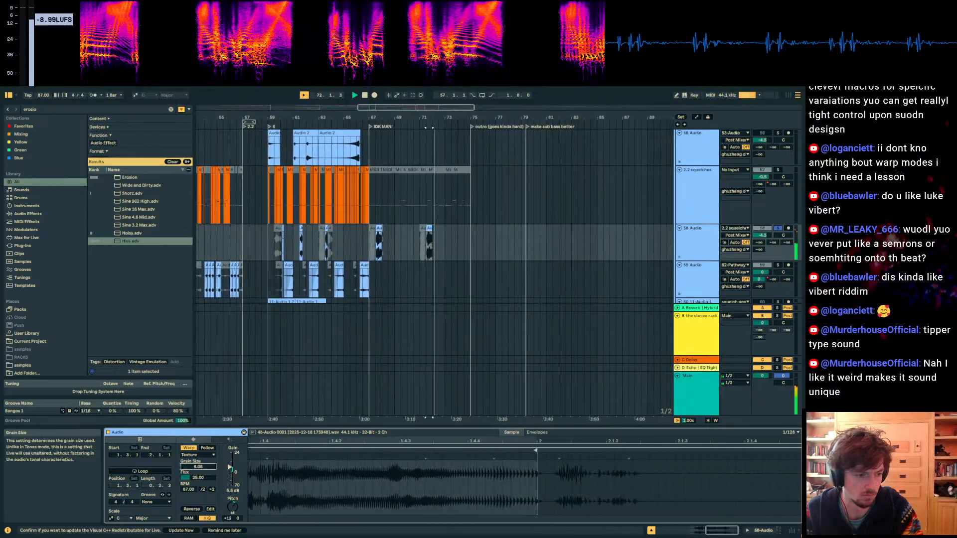
key(space)
key(space)
click(776, 229)
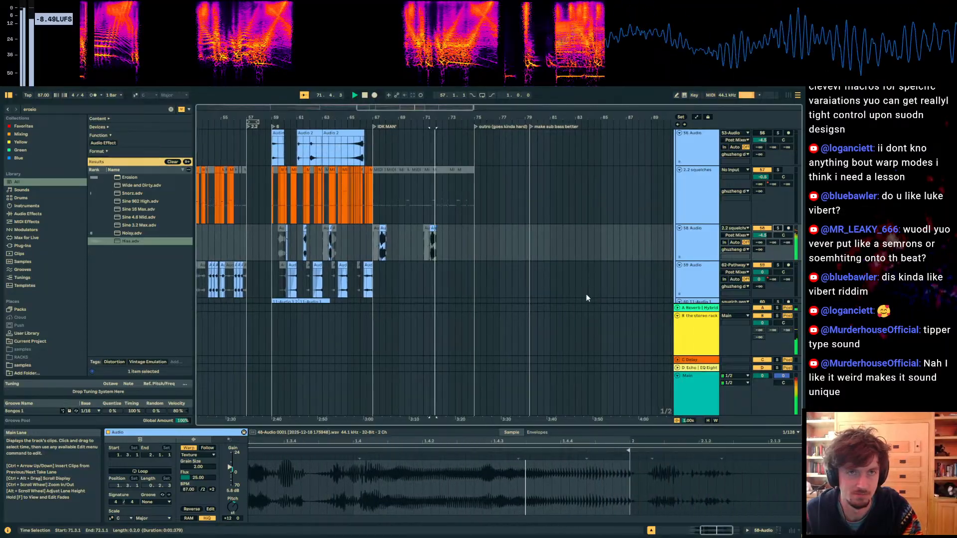
Step: Examine the muted audio clip at bar 71 and the other tracks' clips up to the percussion during playback
drag(424, 118, 422, 171)
click(422, 242)
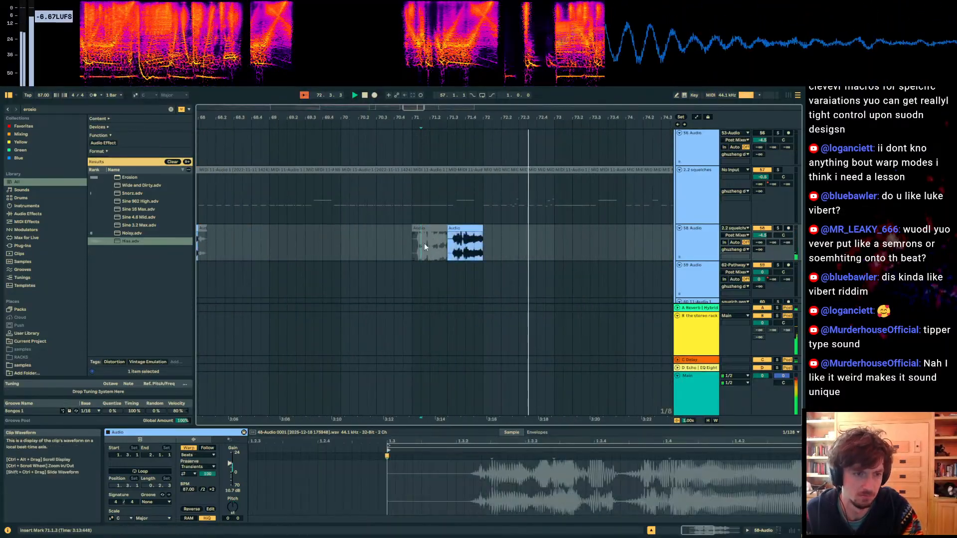
scroll(453, 251, up, 2)
scroll(452, 251, down, 5)
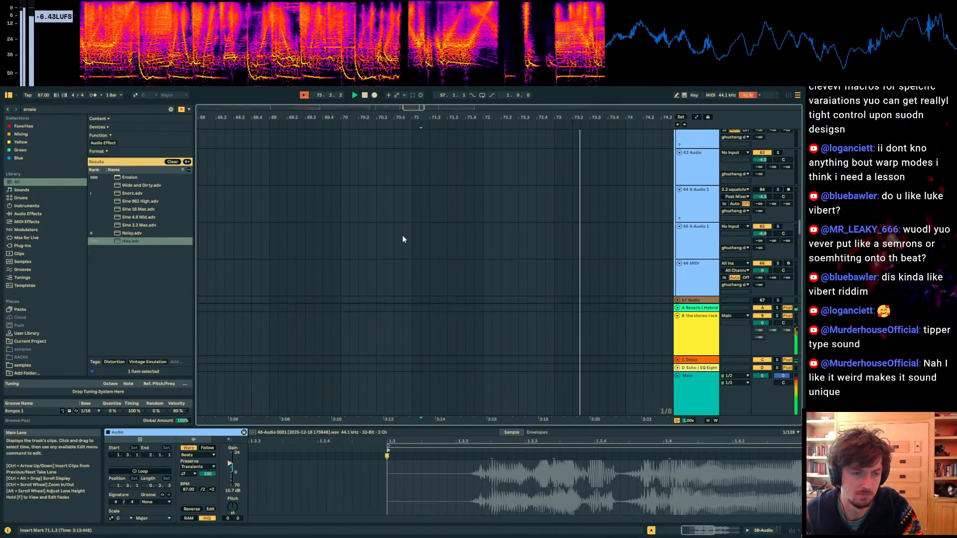
scroll(645, 231, up, 7)
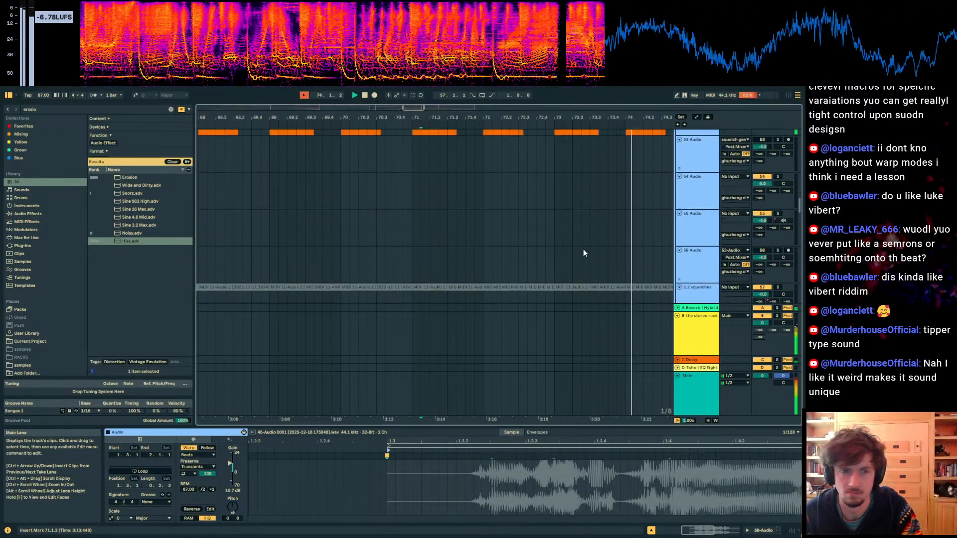
scroll(583, 249, up, 15)
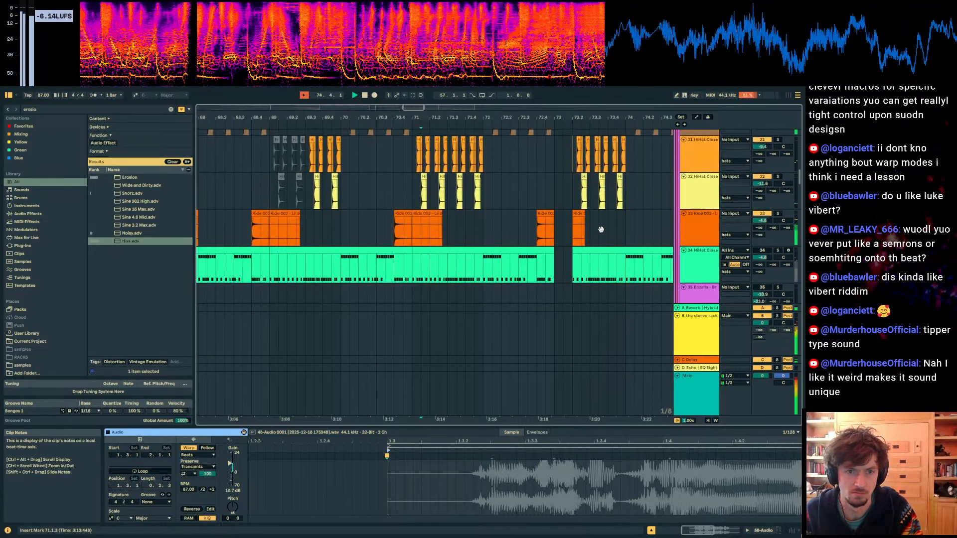
scroll(652, 208, up, 10)
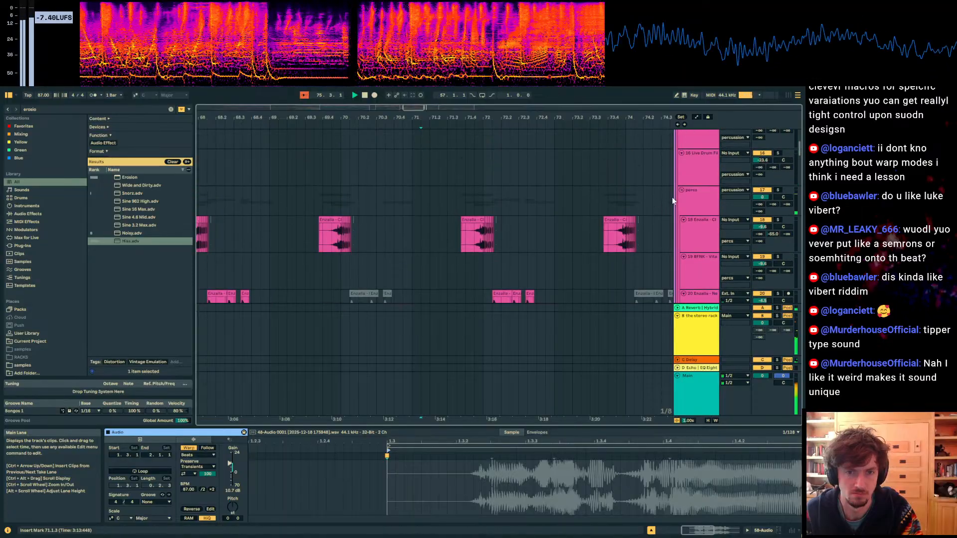
scroll(676, 212, up, 3)
Step: Fold the DRUMS group, unfold the SUBS group and place the bar 74 squelch gen 3 1 clip on the Hip-Hop Sub track
click(678, 142)
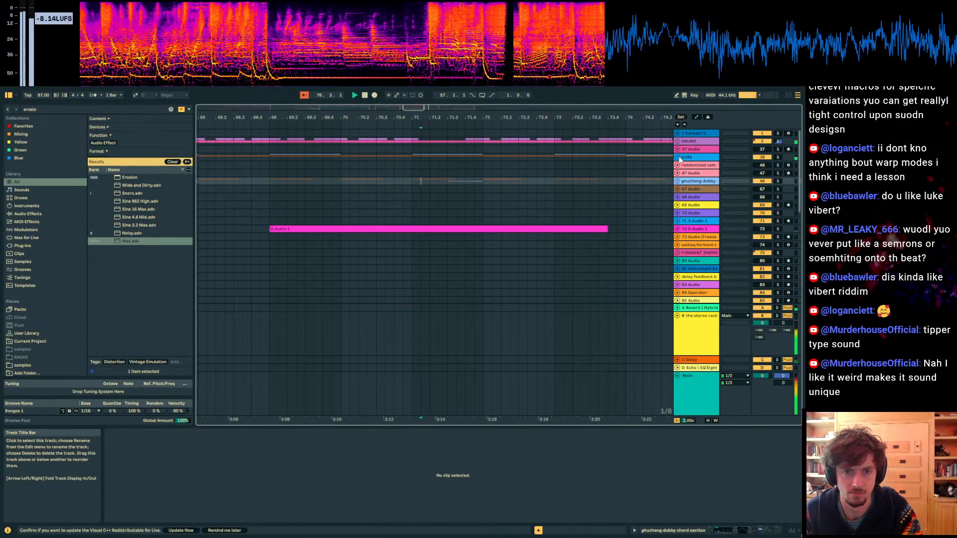
click(678, 157)
drag(615, 118, 477, 116)
click(525, 225)
key(space)
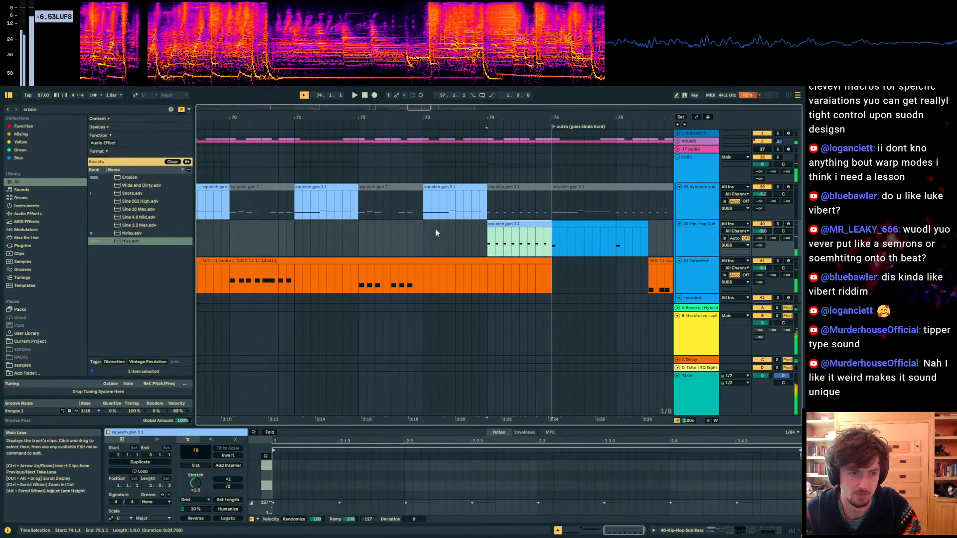
Step: Copy the bar 73 squelch gen 3 1 clip from dynamic sub to Hip-Hop Sub, deactivate the original and replay from bar 73
click(442, 187)
click(439, 224)
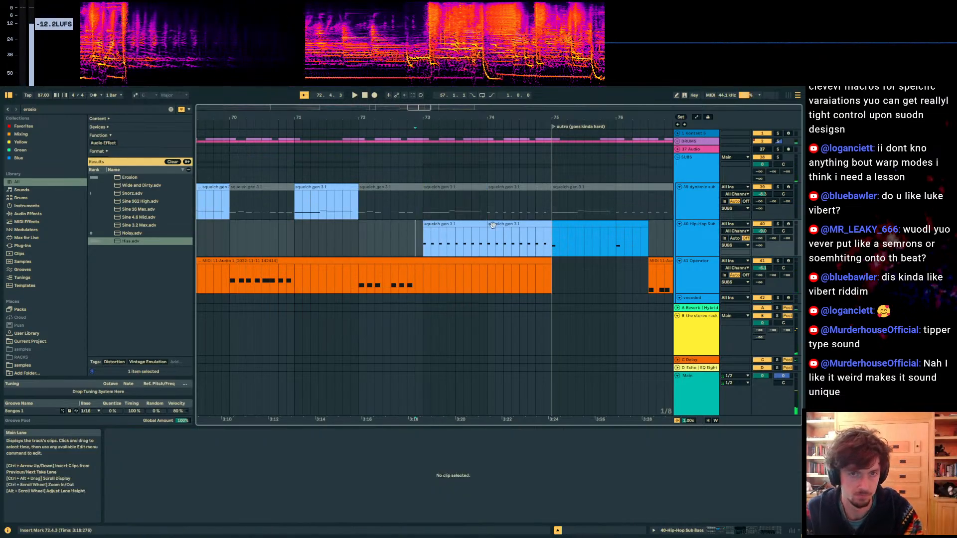
click(462, 499)
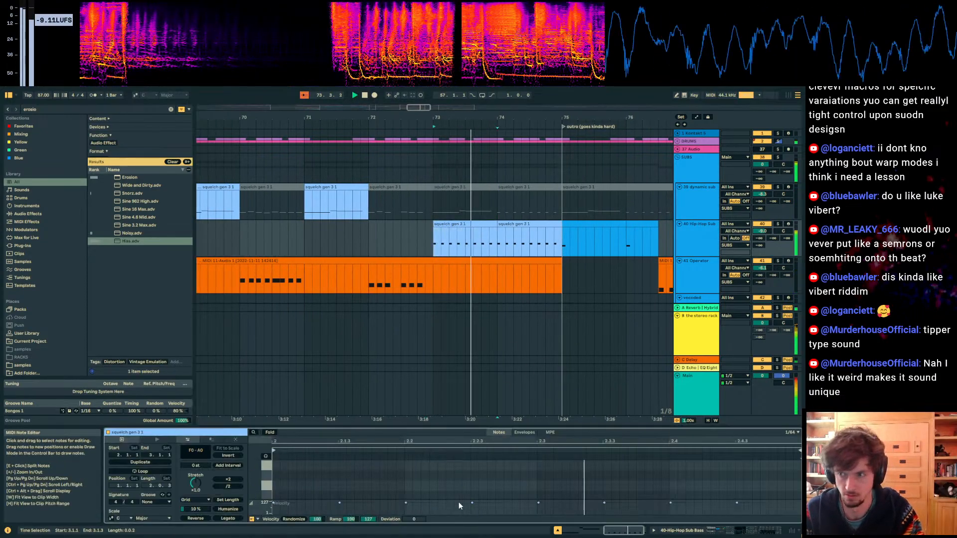
click(719, 534)
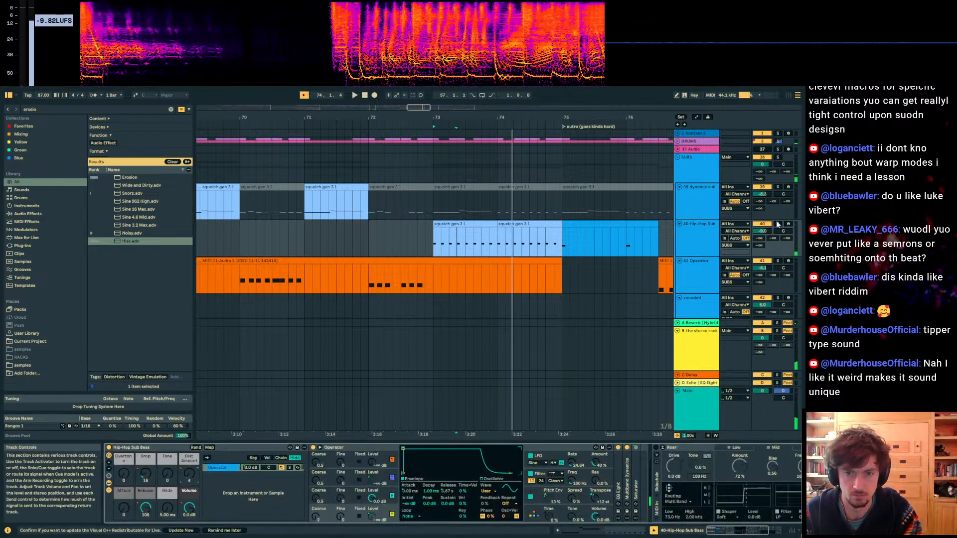
Step: Check the Hip-Hop Sub track's Drop automation, deactivate its squelch clip section from 73.4.3 to 74.1.1 and unsolo the track
click(424, 339)
key(a)
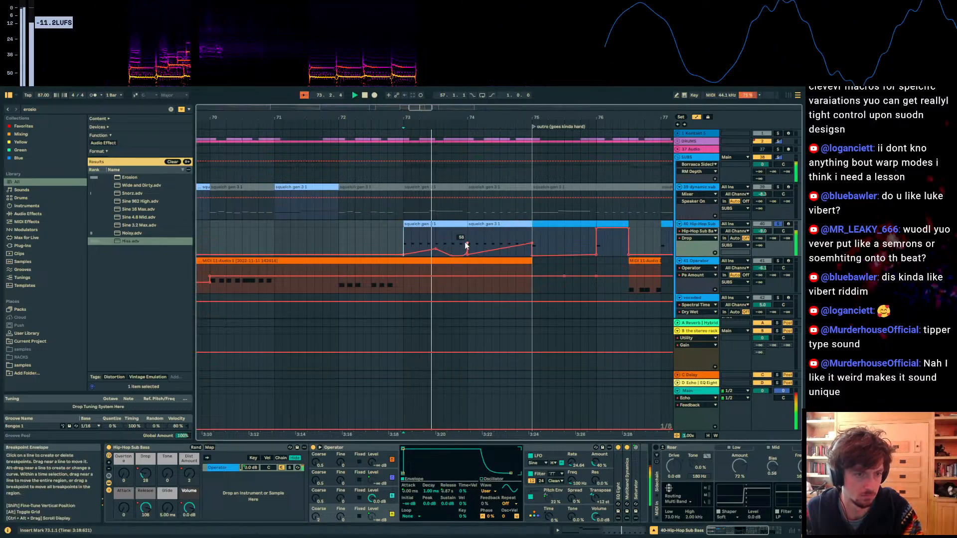
key(a)
click(466, 237)
drag(467, 239, 461, 241)
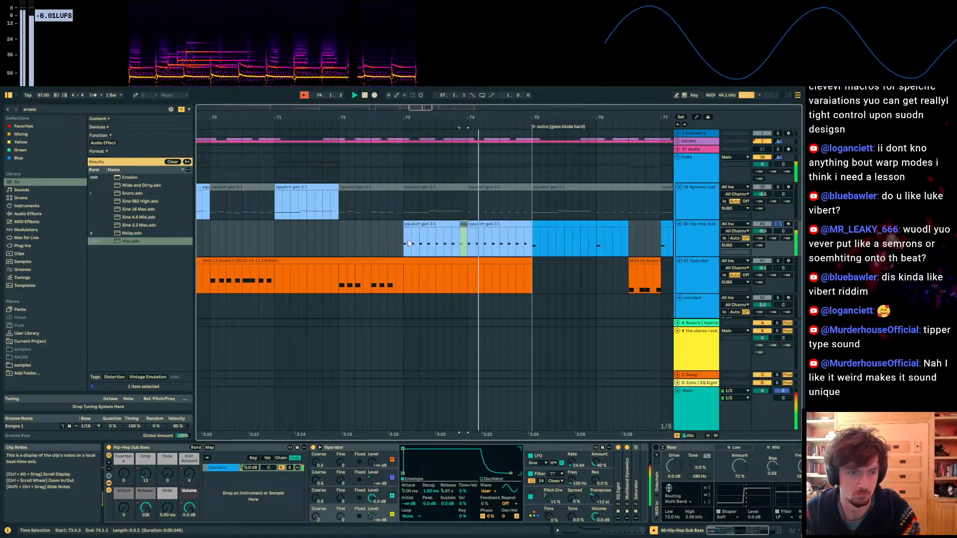
click(778, 224)
key(a)
click(424, 250)
key(a)
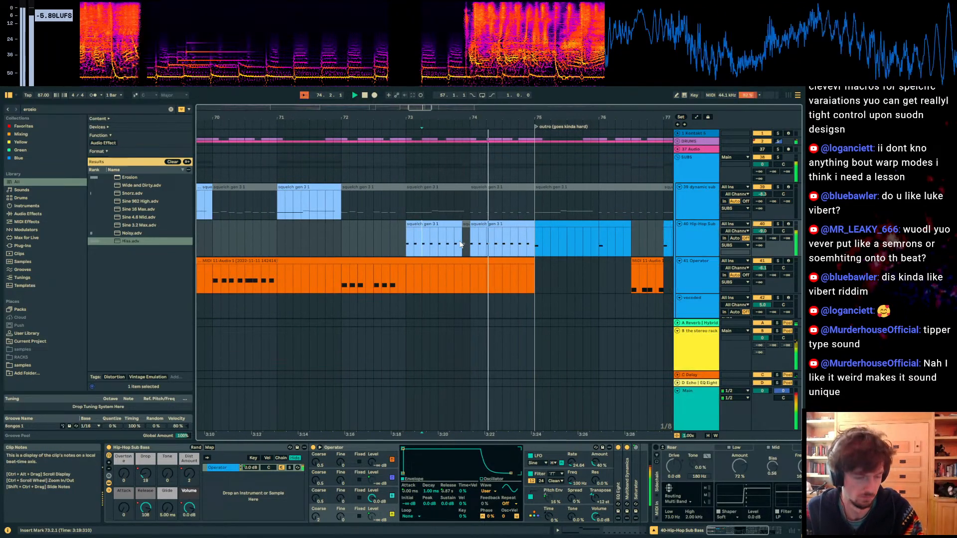
Step: Copy the bar 74 squelch gen 3 1 clip from Hip-Hop Sub to the 41 Operator track and deactivate the original
click(481, 224)
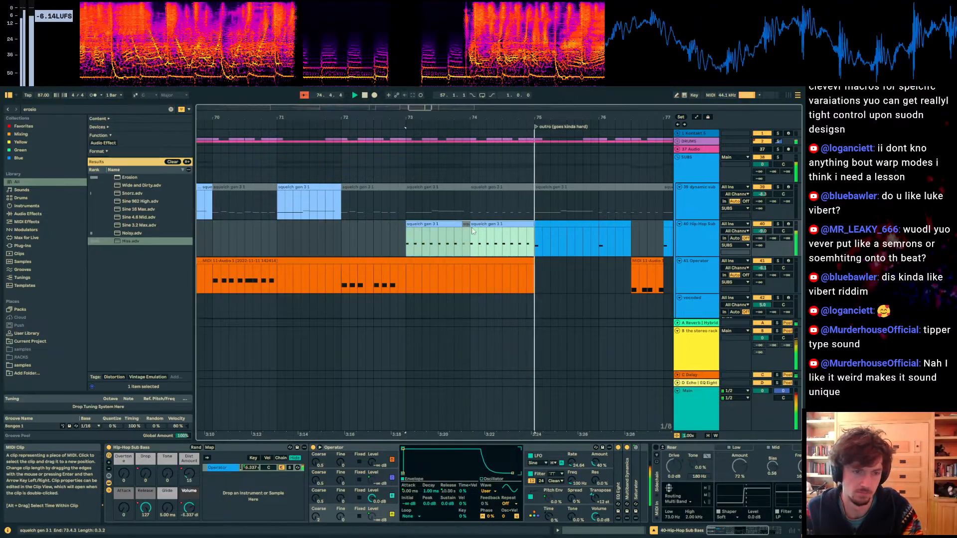
click(486, 242)
drag(501, 224, 502, 261)
click(407, 209)
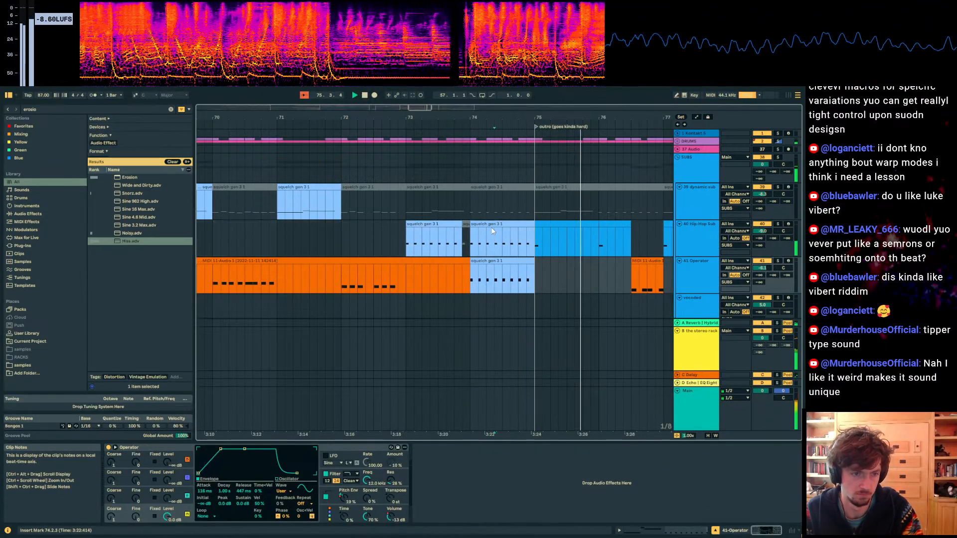
Step: Solo the DRUMS group alongside SUBS and audition the reworked sub clips from bar 73
click(778, 141)
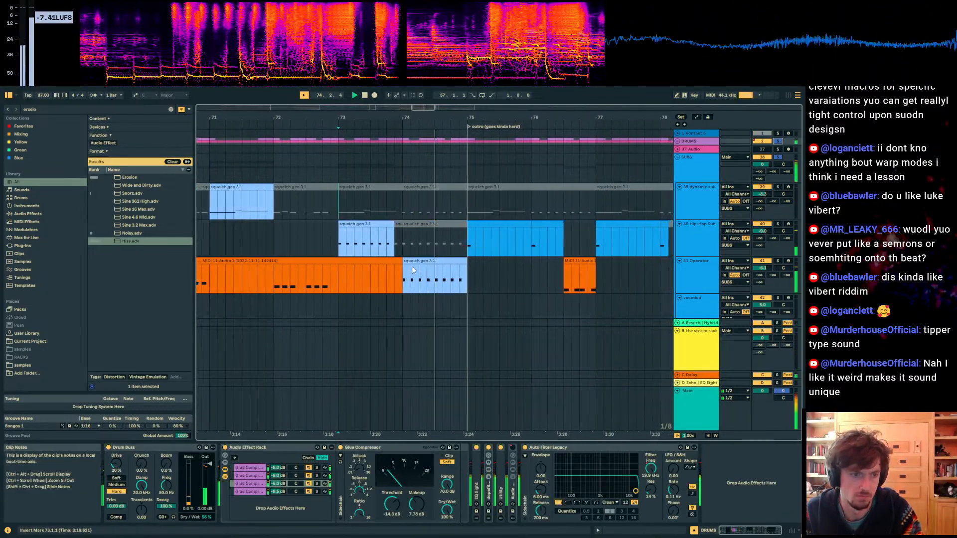
click(415, 263)
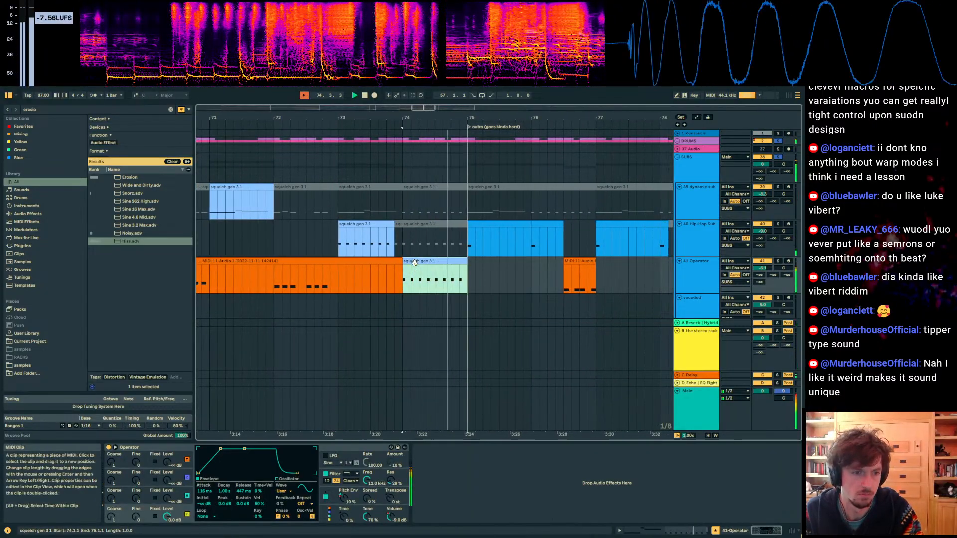
click(340, 240)
key(space)
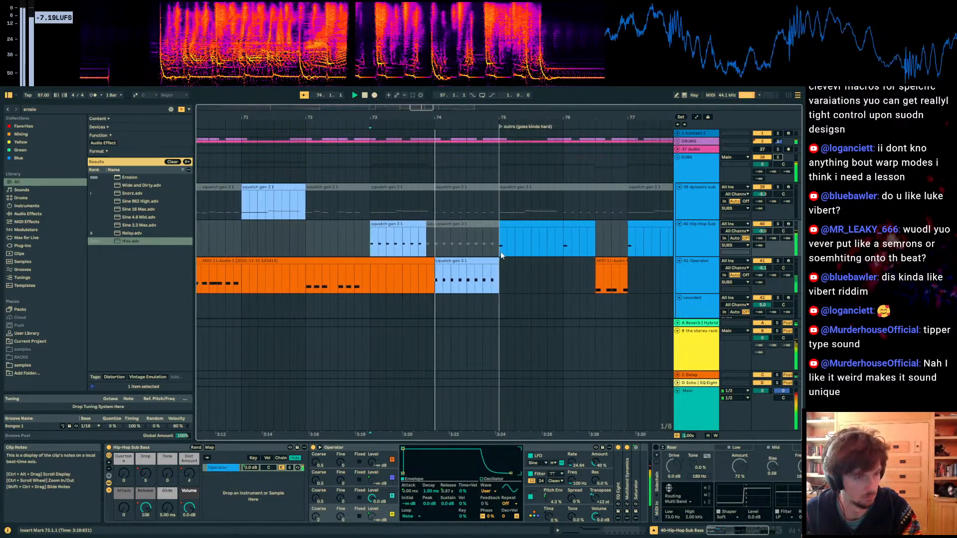
Step: Show the Operator track's Ae Release automation over the bar 74 clip and replay from bar 74
click(432, 260)
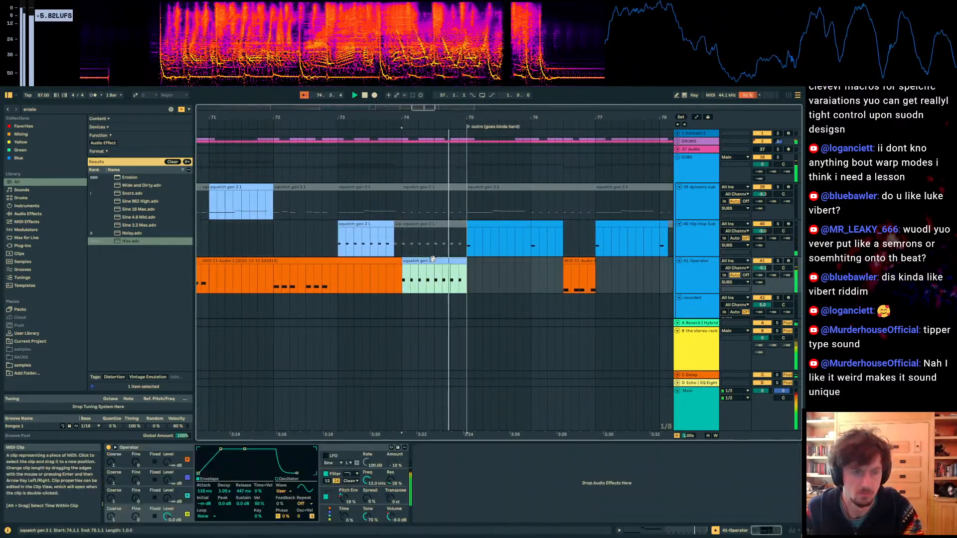
click(187, 515)
key(a)
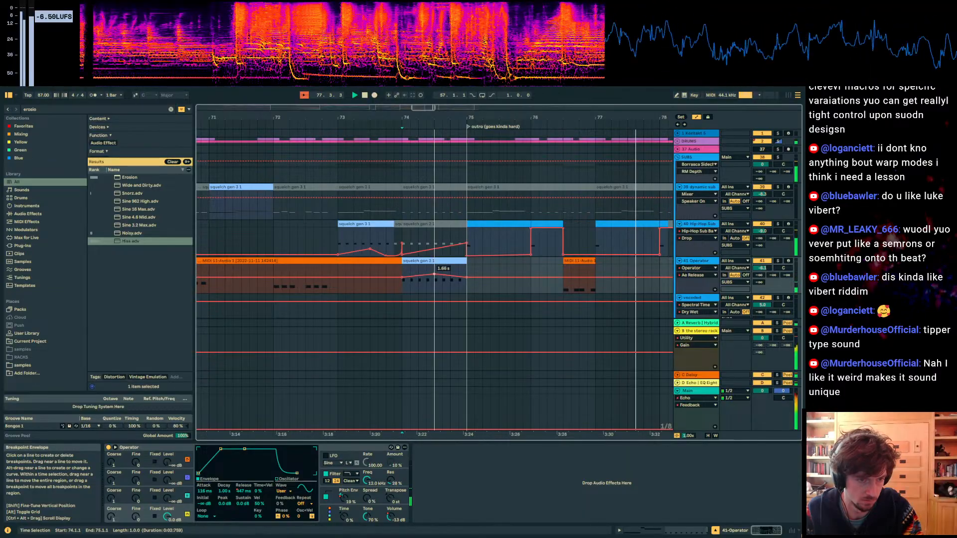
key(space)
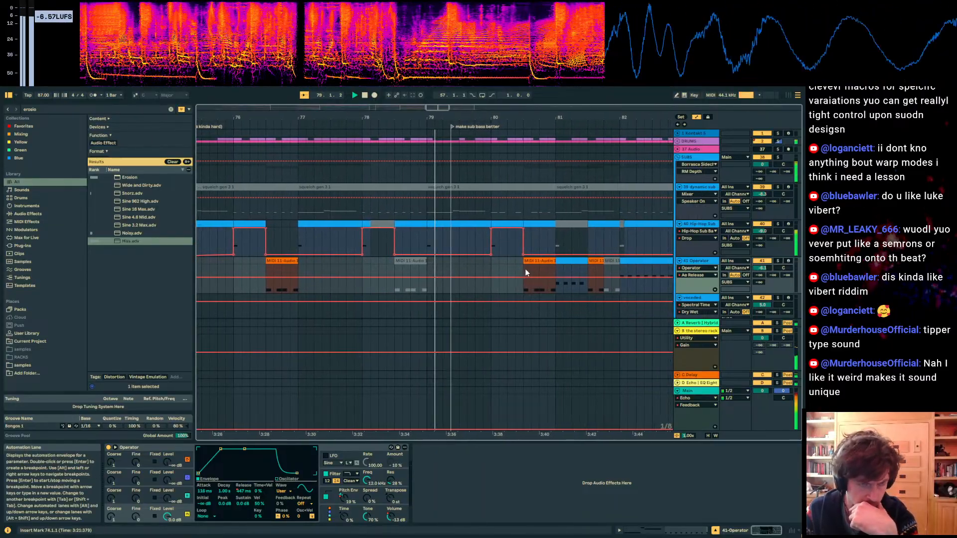
Step: Unfold the 88 Audio track and bring up its device chain during playback
scroll(408, 244, down, 10)
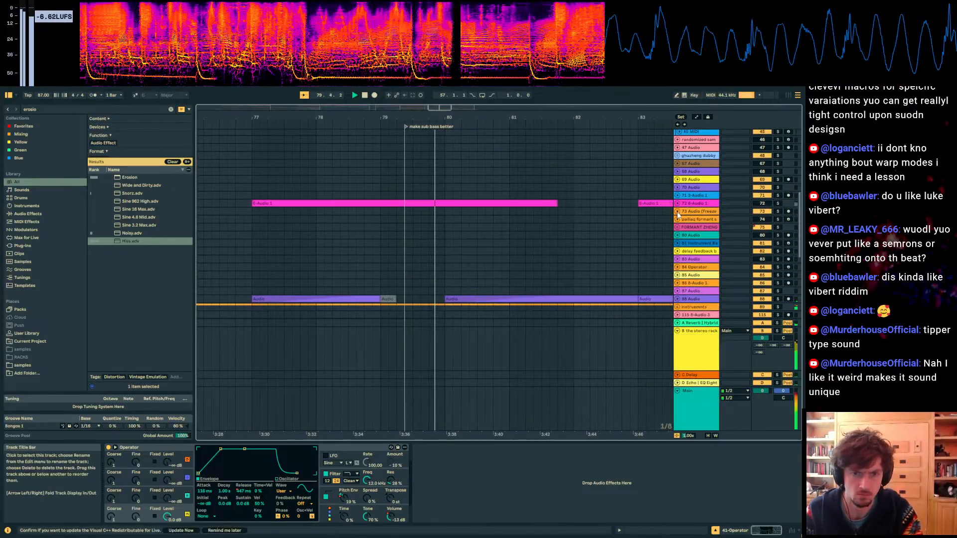
scroll(394, 225, down, 5)
click(678, 192)
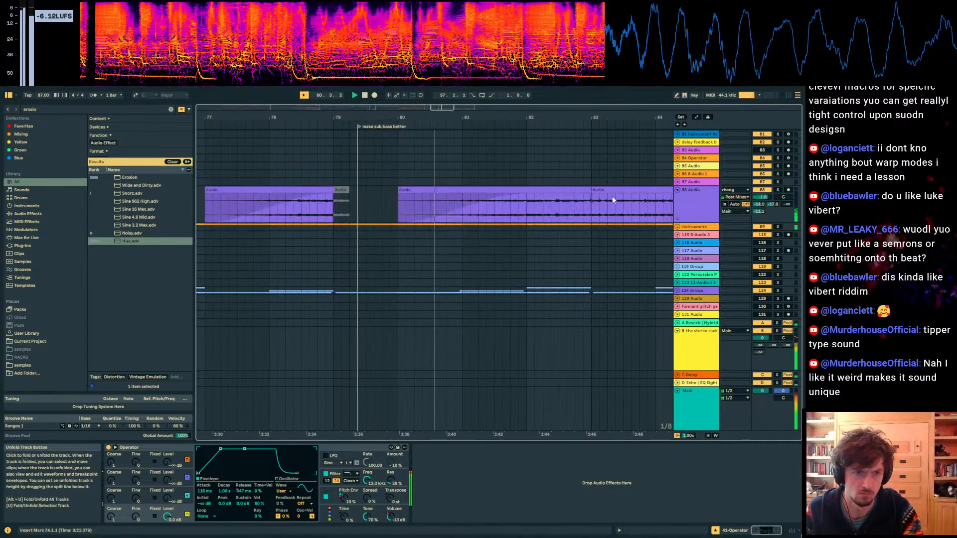
click(285, 213)
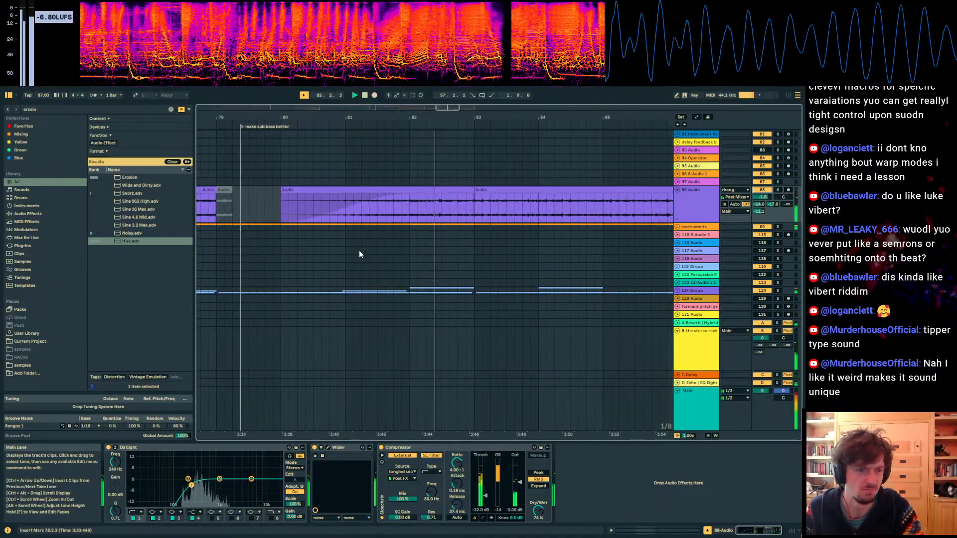
Step: Unfold the 151 7-Audio track and raise its volume slightly during playback
scroll(359, 251, down, 3)
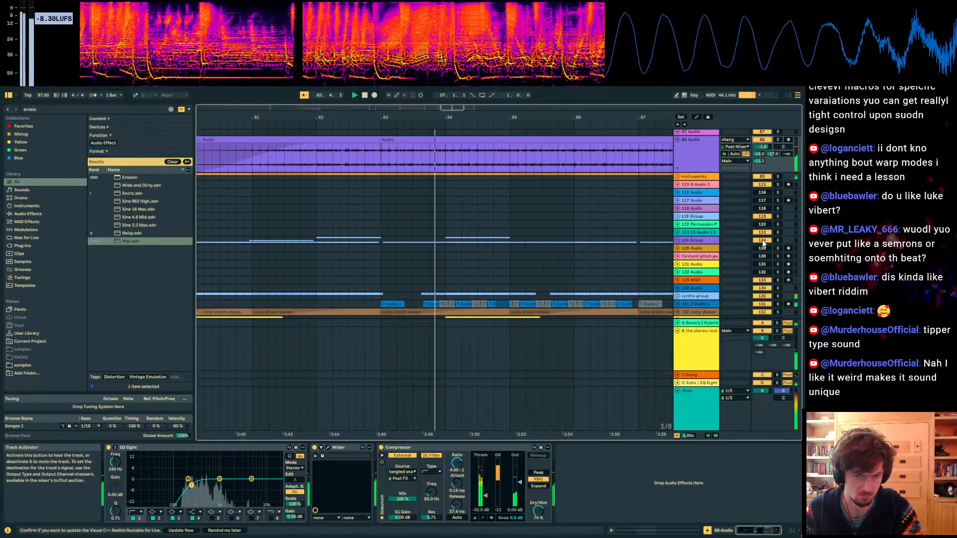
scroll(761, 242, down, 5)
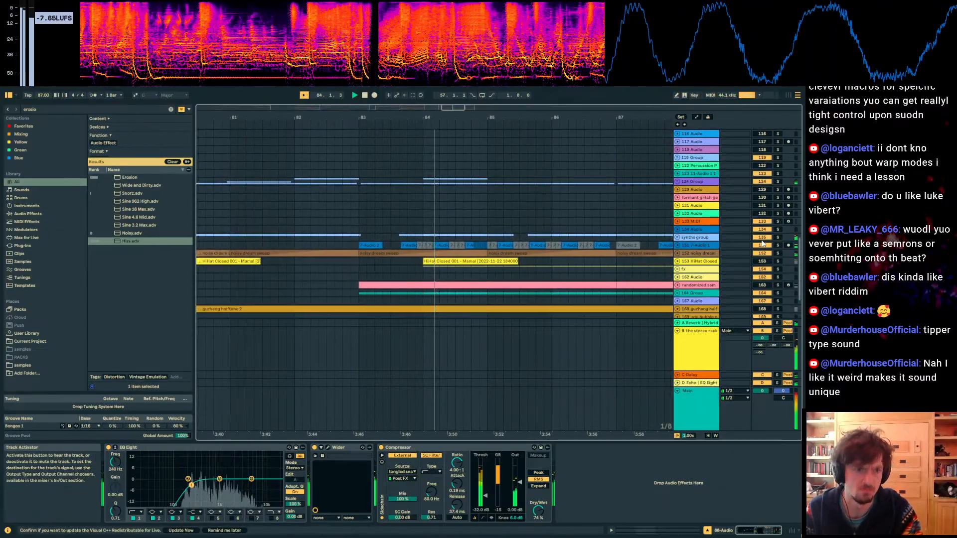
click(677, 245)
click(691, 250)
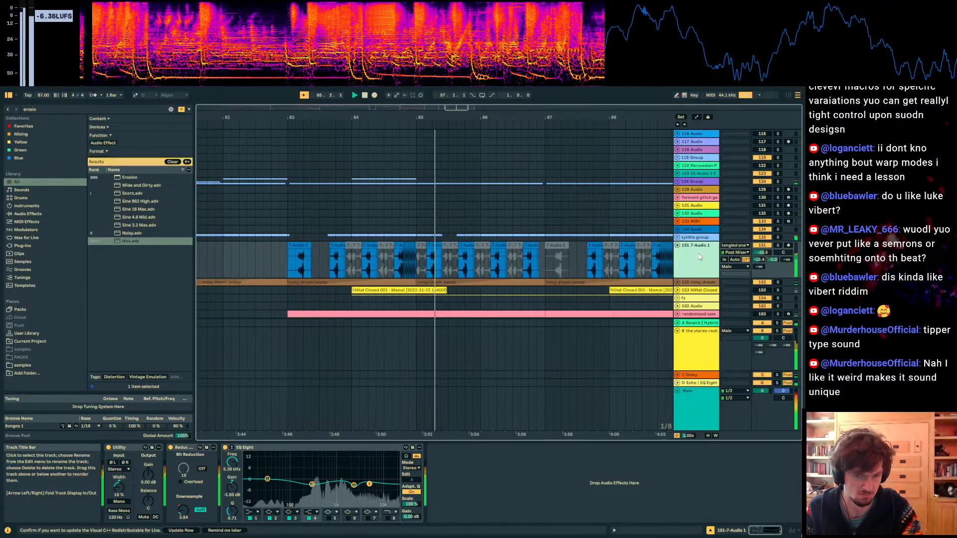
drag(762, 252, 762, 248)
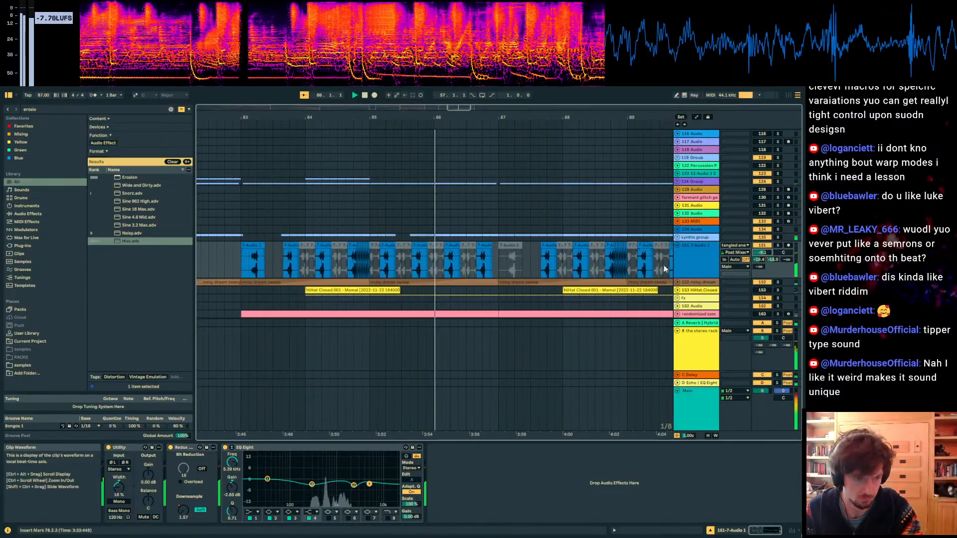
Step: Examine the remaining tracks through to the arrangement's end, stop playback and return to the area around bar 57
scroll(675, 267, down, 3)
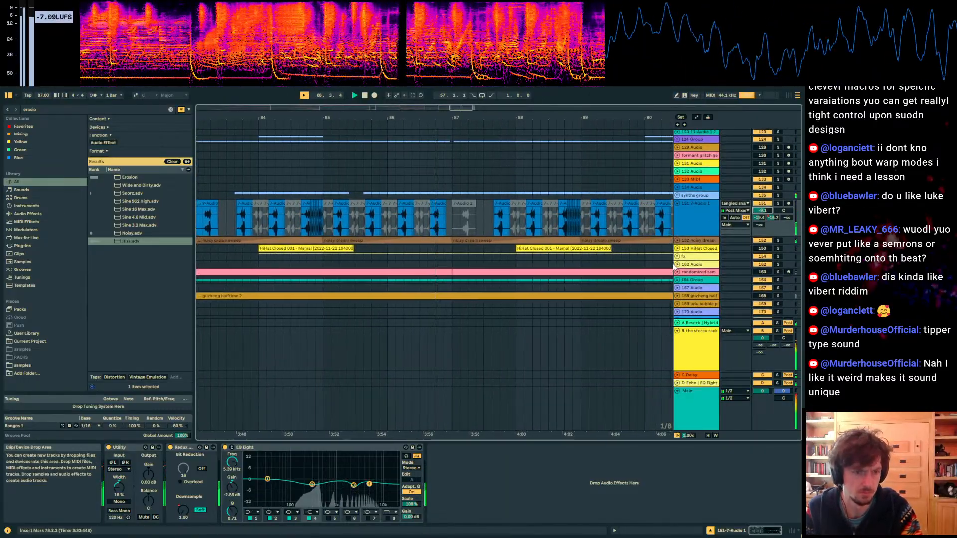
scroll(672, 295, down, 5)
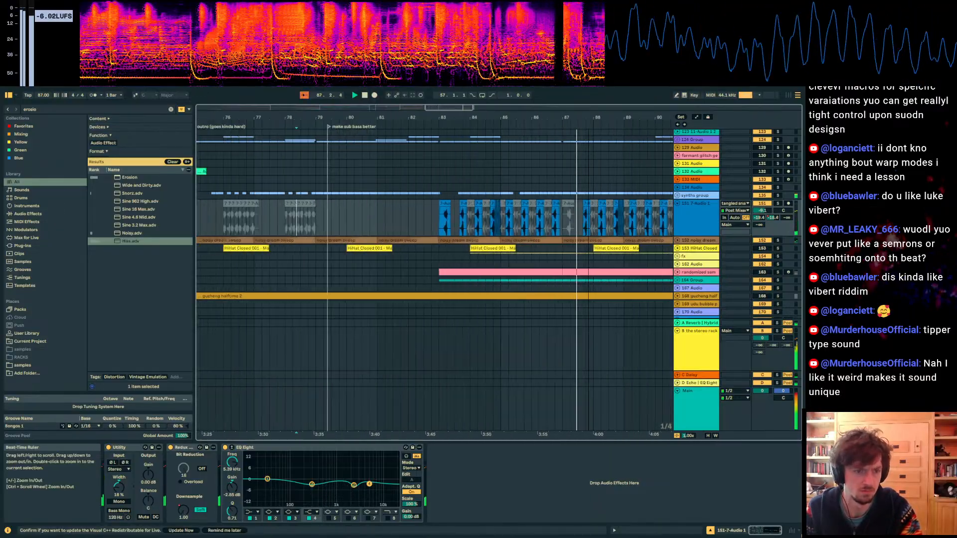
scroll(641, 282, down, 3)
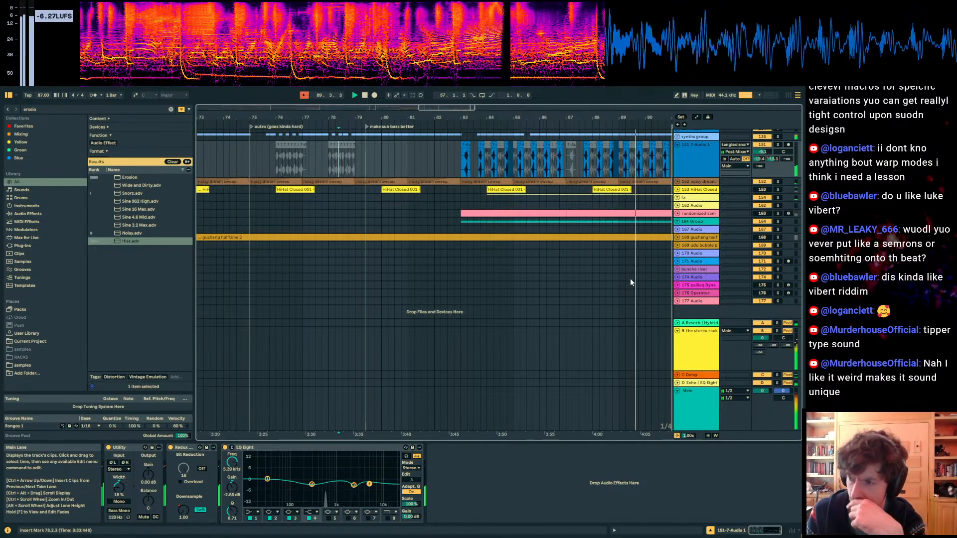
scroll(626, 281, down, 1)
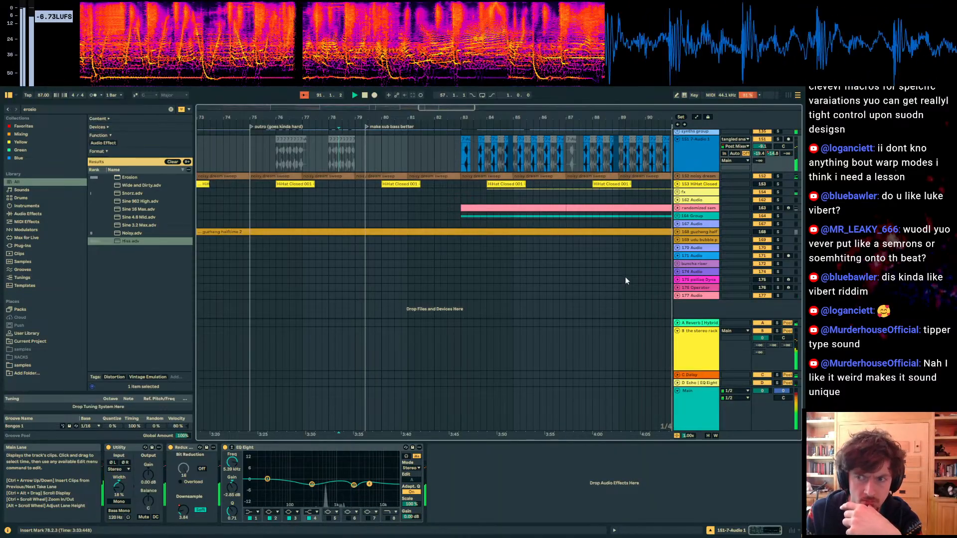
click(374, 207)
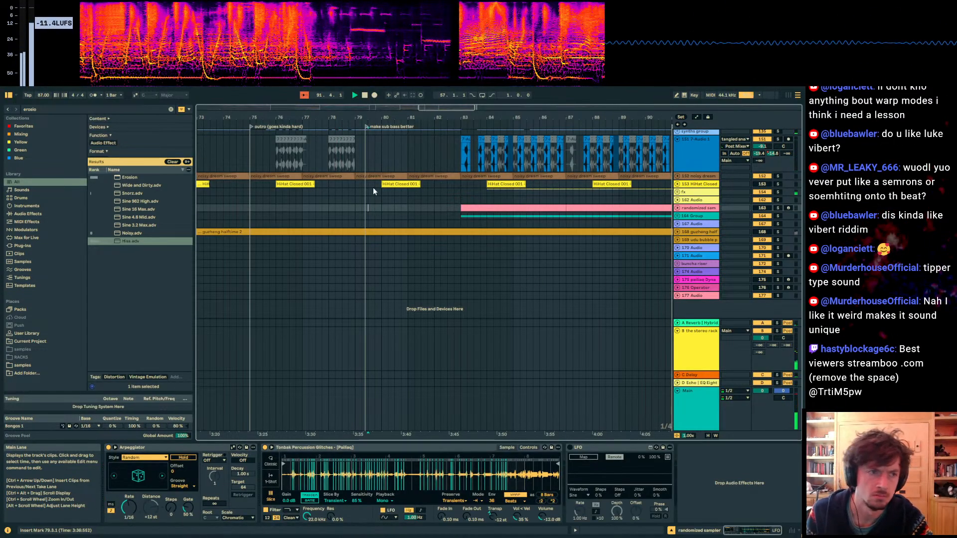
drag(363, 121, 546, 121)
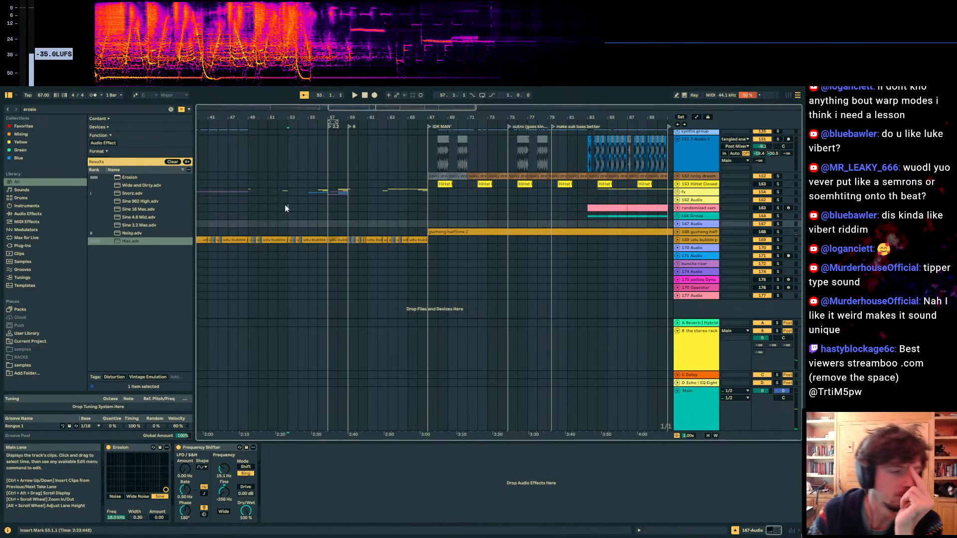
click(286, 208)
click(387, 193)
Step: Leave full-screen mode and save the Live Set
key(F11)
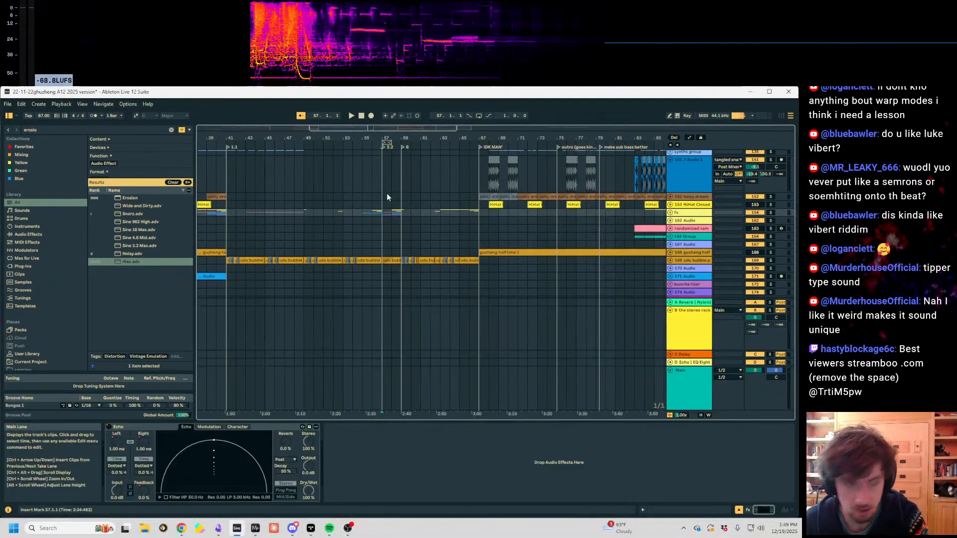
click(390, 188)
key(ctrl+s)
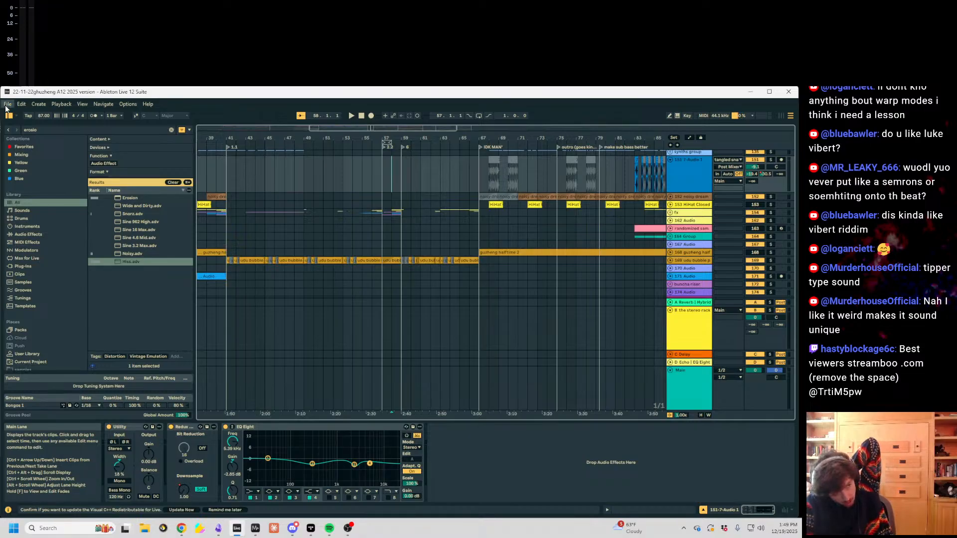
Step: Open the recent Live Set 24-07-07questionable breakbeat 69bpm.als
click(7, 106)
mouse_move(70, 133)
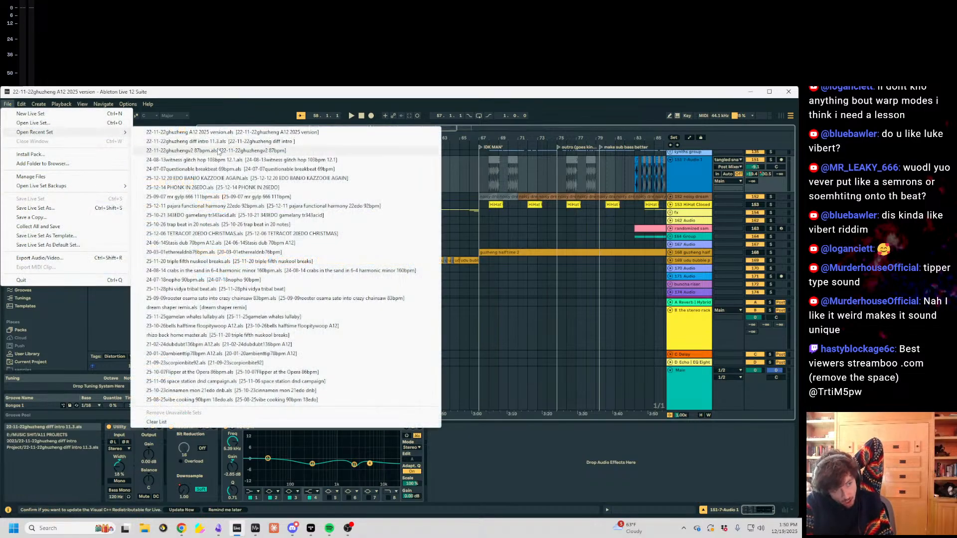
click(214, 169)
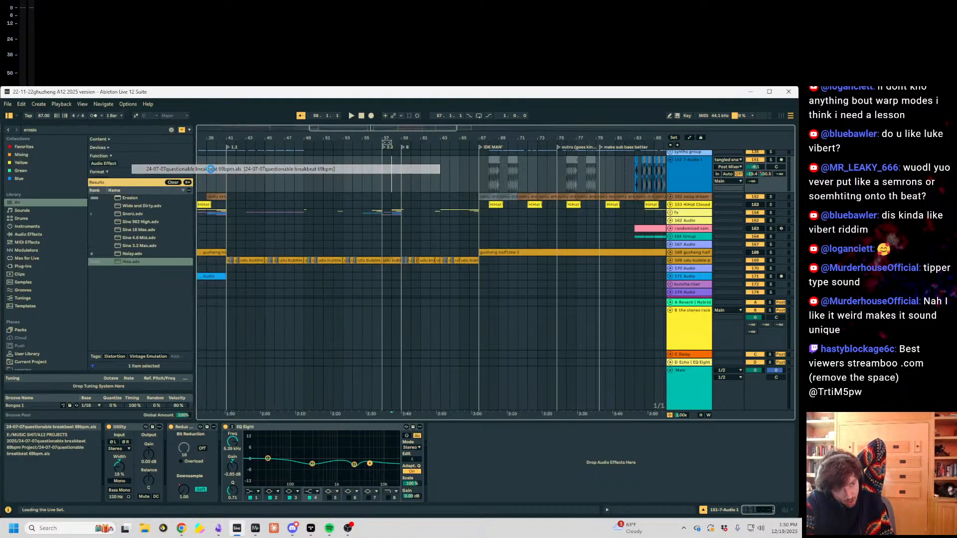
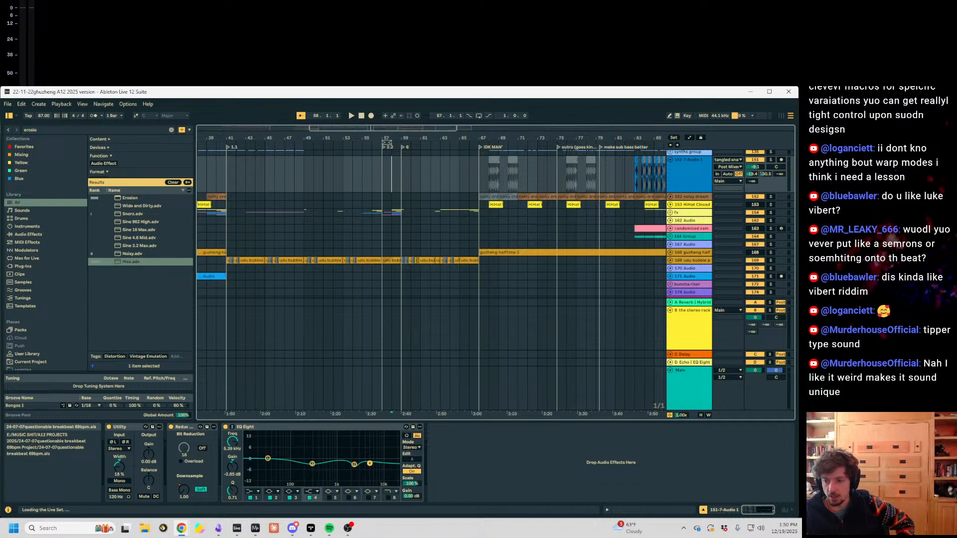
Step: Switch to the WIP Notes in Obsidian and delete the line "resonances in bars 25-33" under ghuzheng halftime
key(alt+Tab)
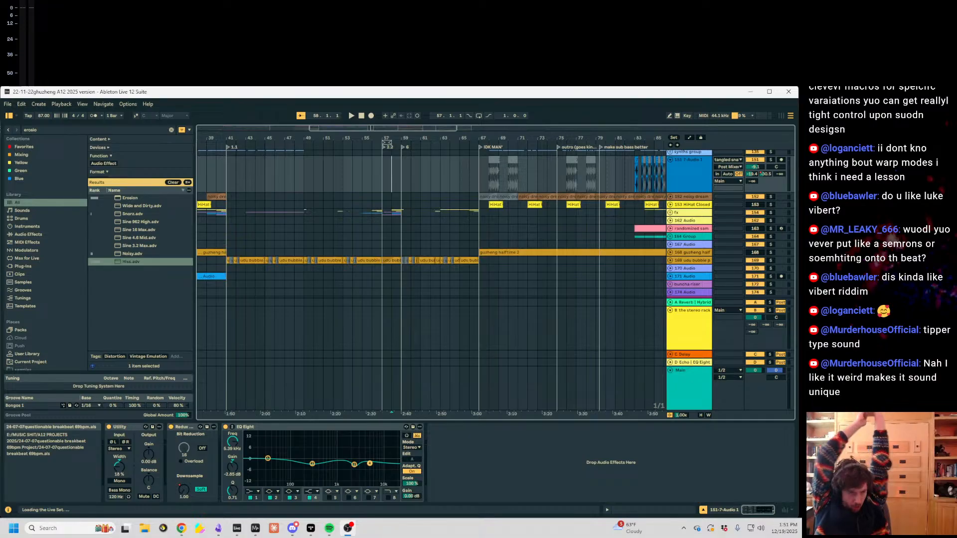
click(218, 529)
drag(272, 309, 145, 307)
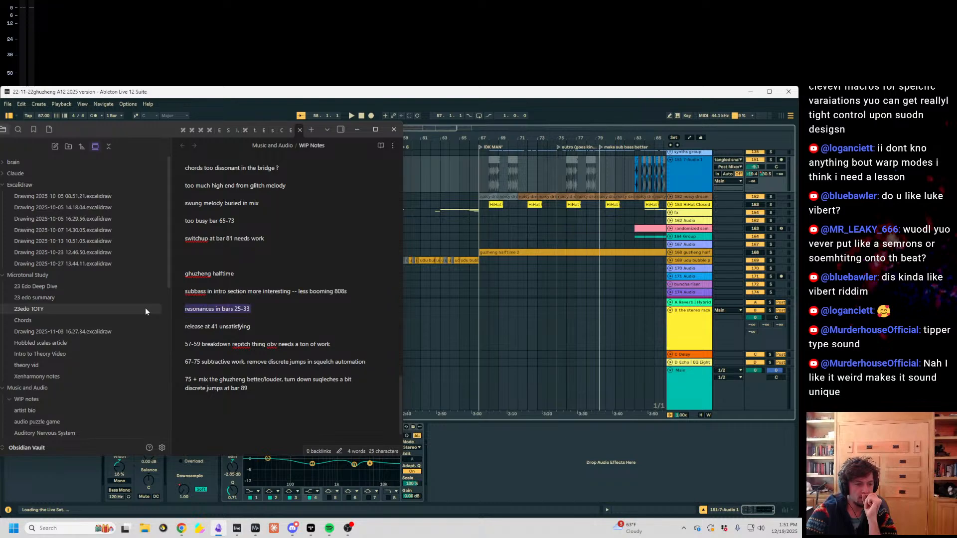
key(BackSpace)
key(BackSpace)
key(BackSpace)
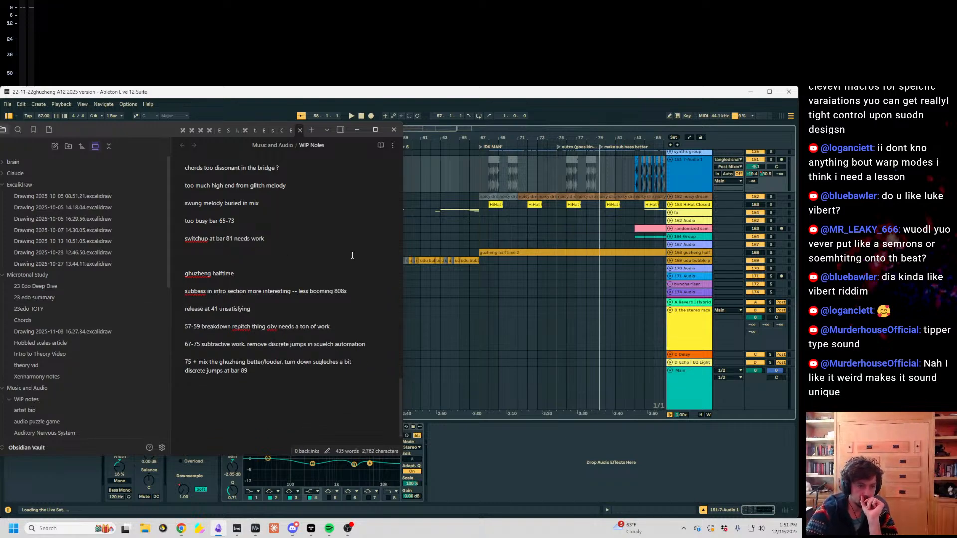
Step: Delete the note about making the intro's subbass more interesting and restore the blank line below the ghuzheng halftime heading
triple_click(335, 291)
key(BackSpace)
key(BackSpace)
key(BackSpace)
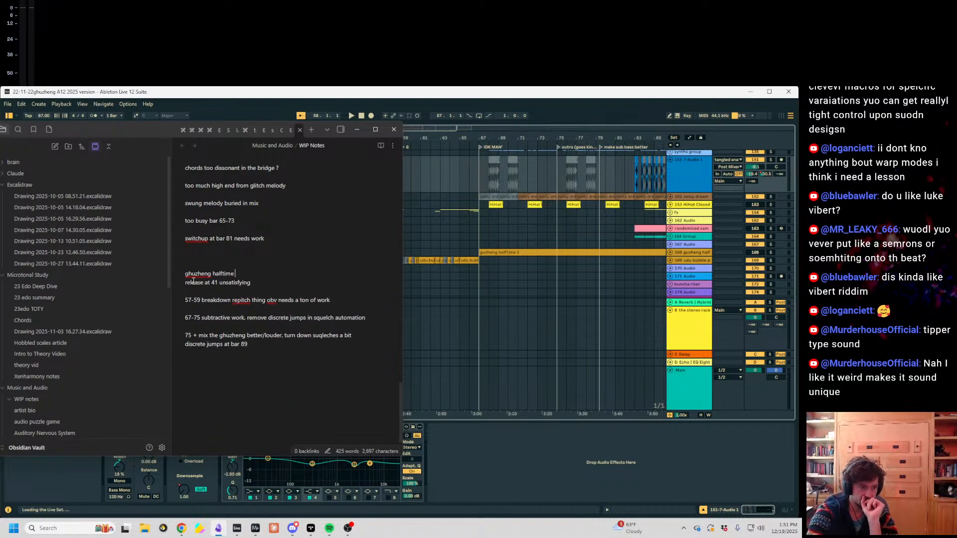
key(Return)
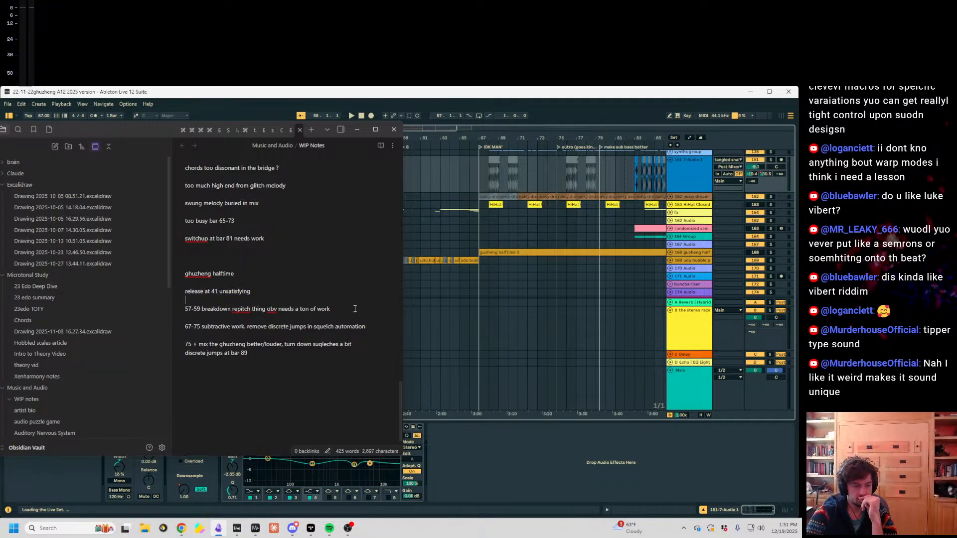
Step: Delete the note "67-75 subtractive work. remove discrete jumps in squelch automation" under ghuzheng halftime
drag(340, 317, 163, 304)
click(327, 322)
drag(367, 328, 196, 316)
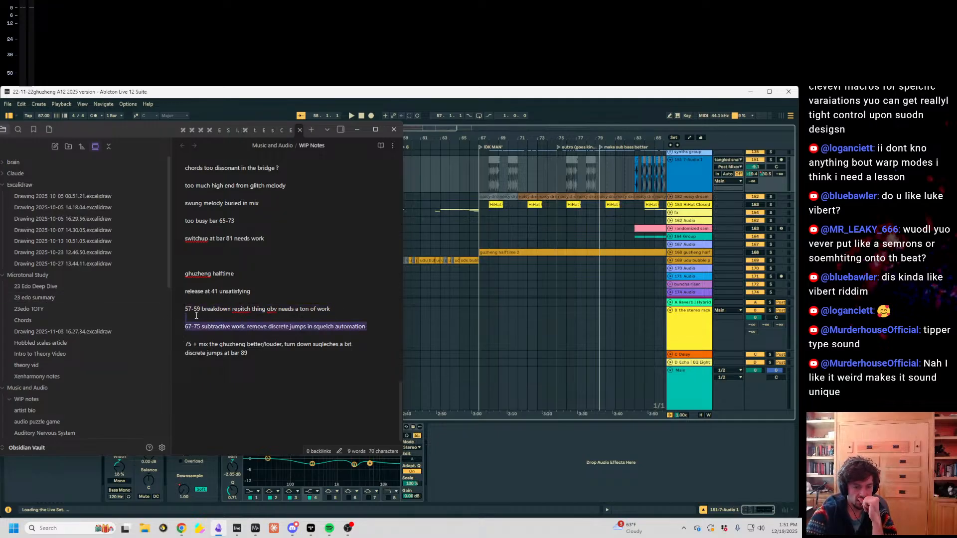
key(BackSpace)
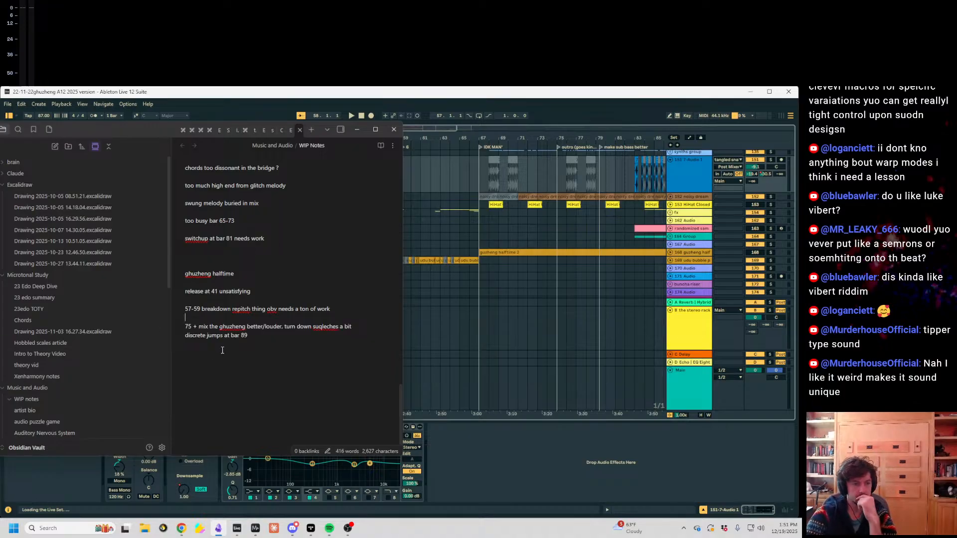
Step: Delete the two-line note about bar 75 onward, covering the ghuzheng mix, squelch level and discrete jumps at bar 89
drag(249, 337, 201, 336)
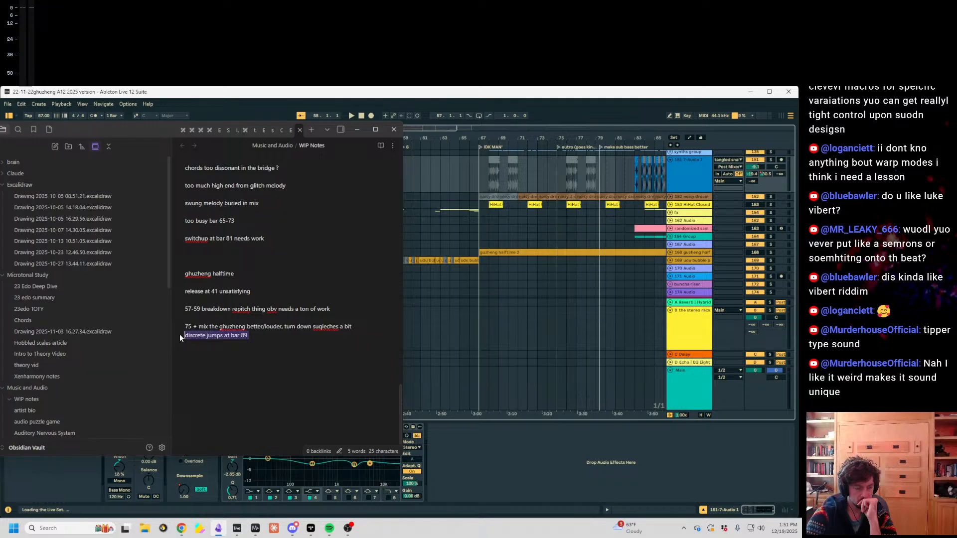
mouse_move(179, 334)
mouse_down()
mouse_move(189, 327)
mouse_move(166, 323)
mouse_up()
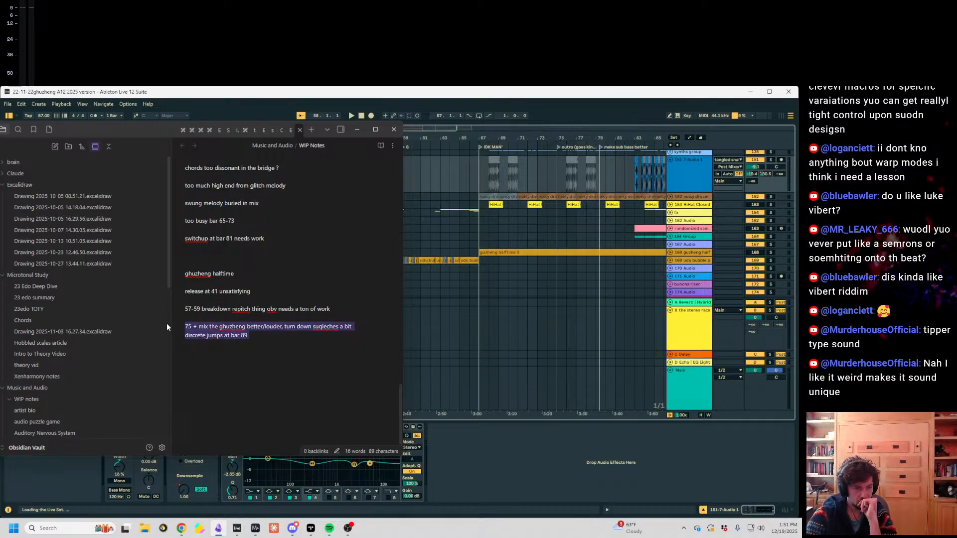
key(BackSpace)
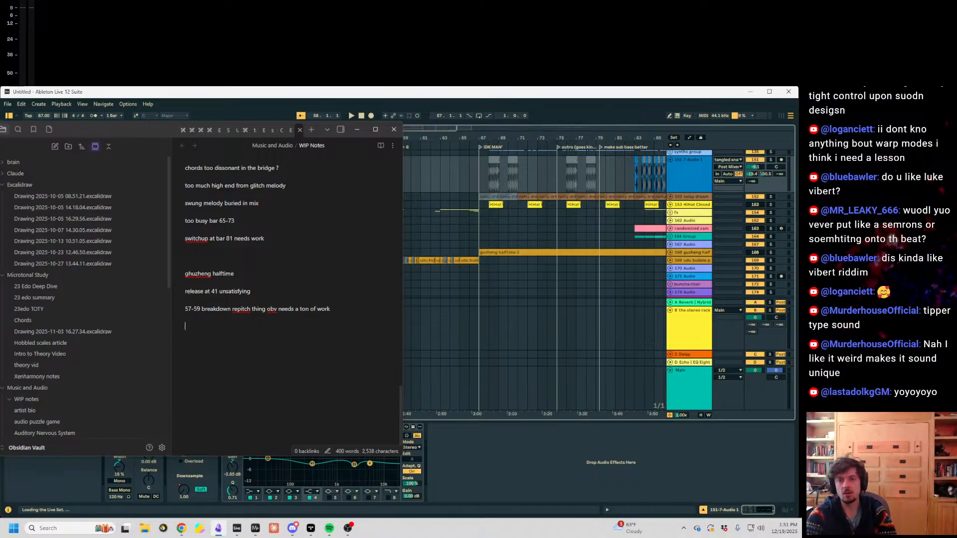
key(alt+Tab)
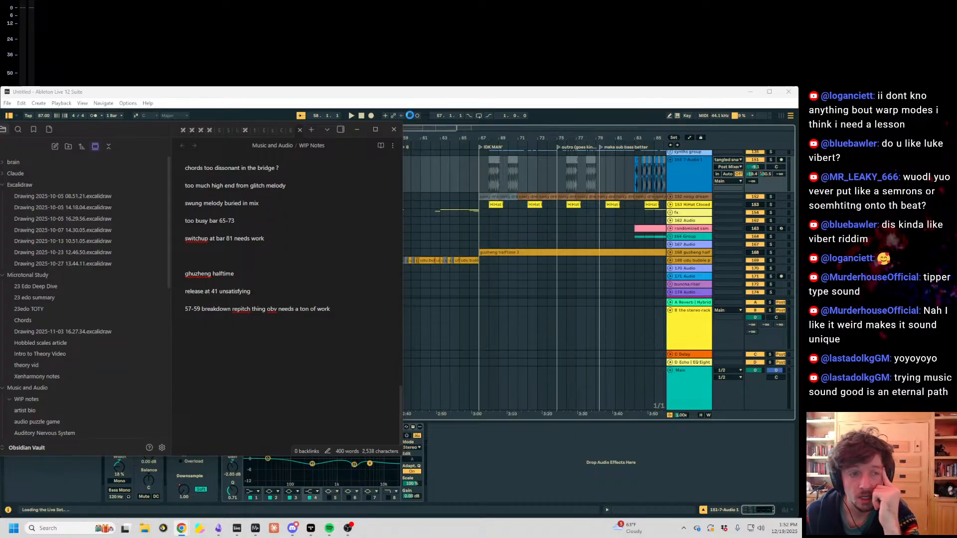
Step: Look through the earlier track notes in WIP Notes, then switch to Ableton Live and go to the breakdown at bar 25
click(265, 259)
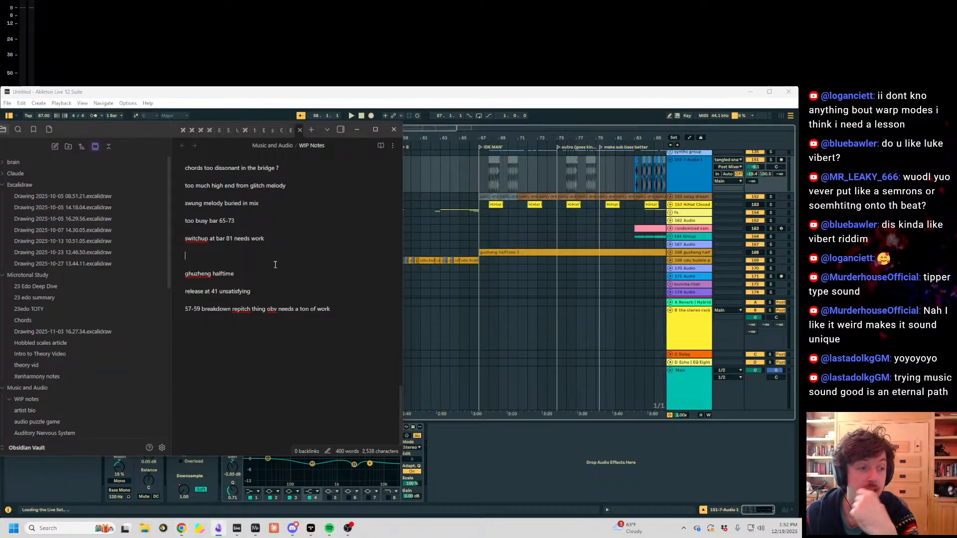
scroll(320, 268, up, 6)
scroll(321, 268, up, 10)
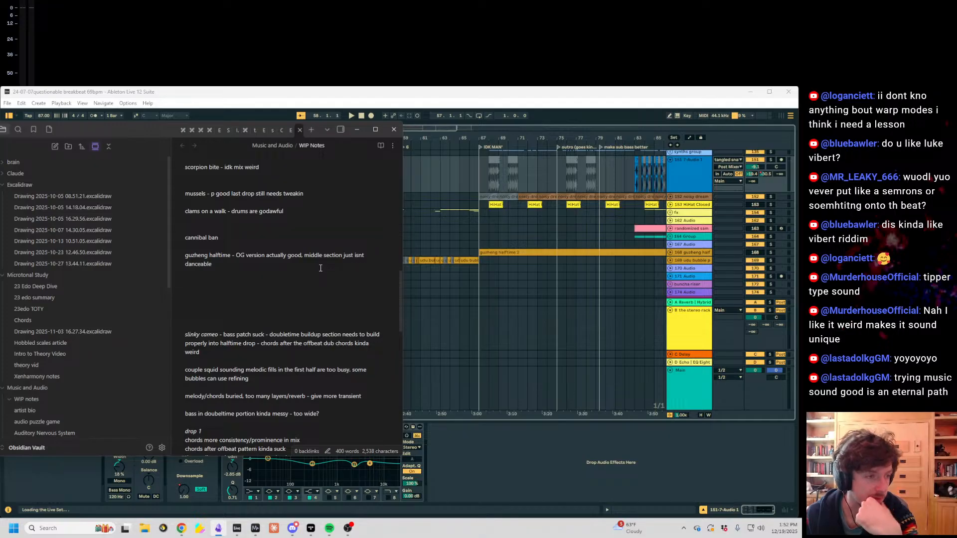
scroll(320, 268, up, 4)
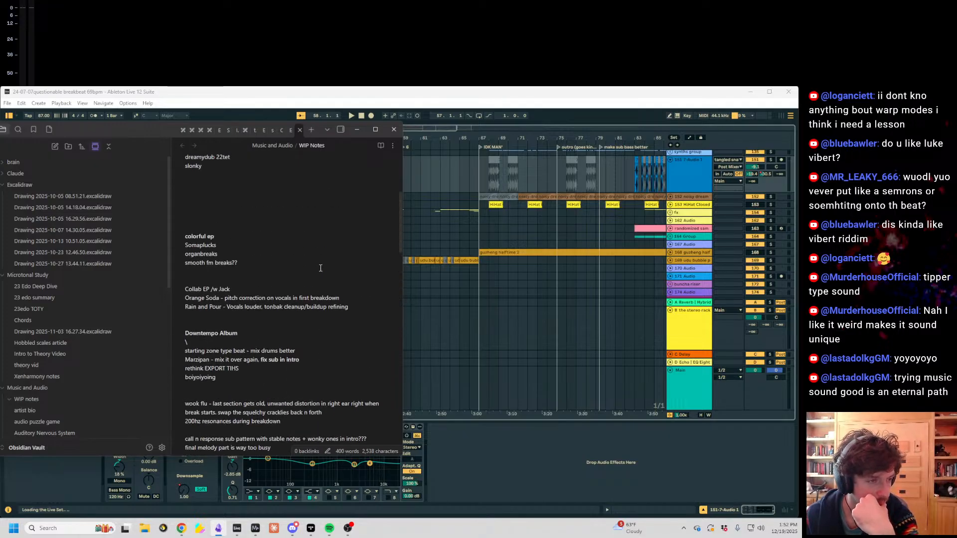
scroll(321, 269, up, 2)
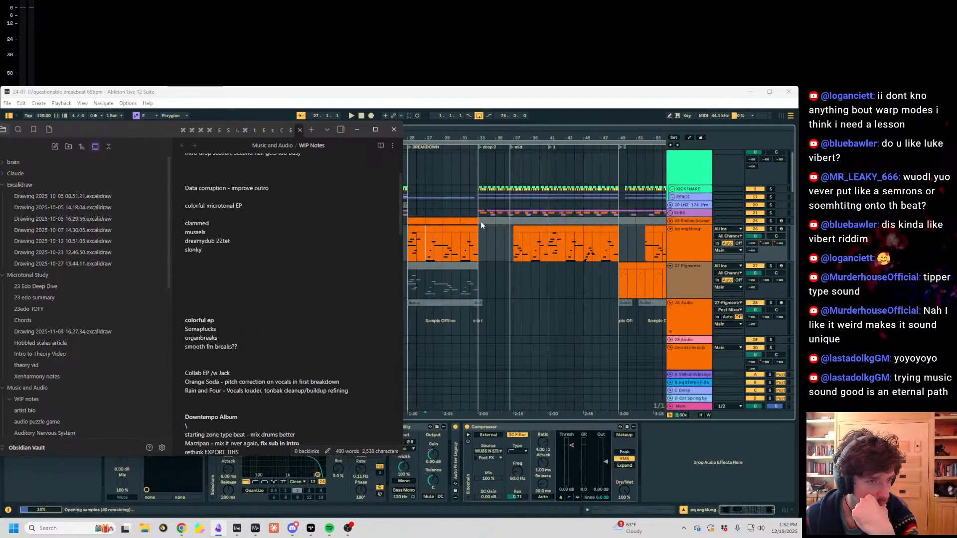
click(426, 228)
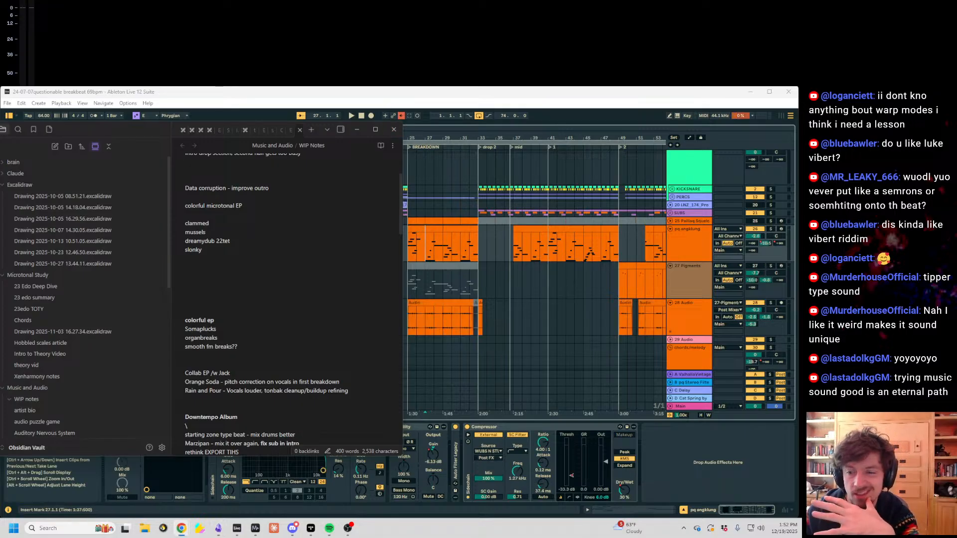
click(414, 145)
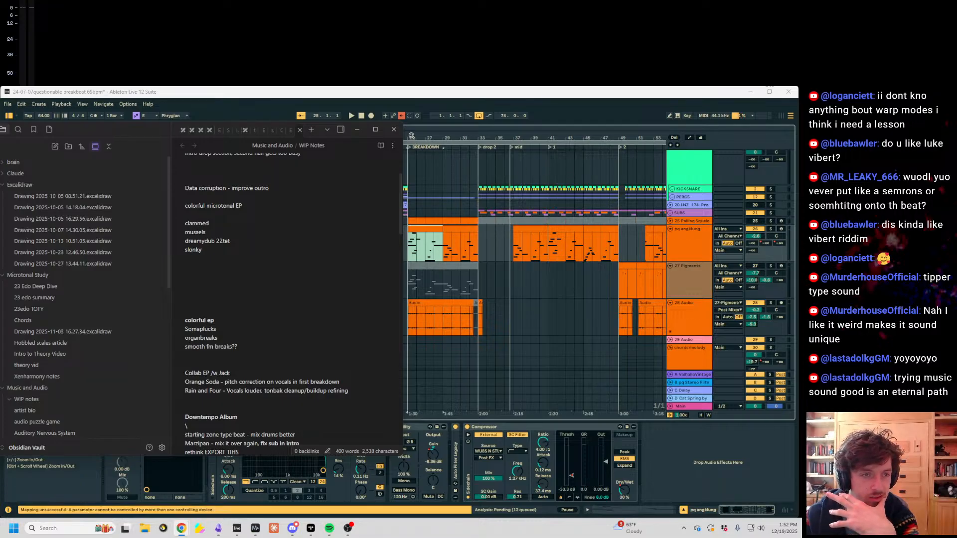
Step: Return to the WIP Notes in Obsidian and add "master delay repitch thing might be too ambitious" below the 57-59 breakdown line
click(219, 529)
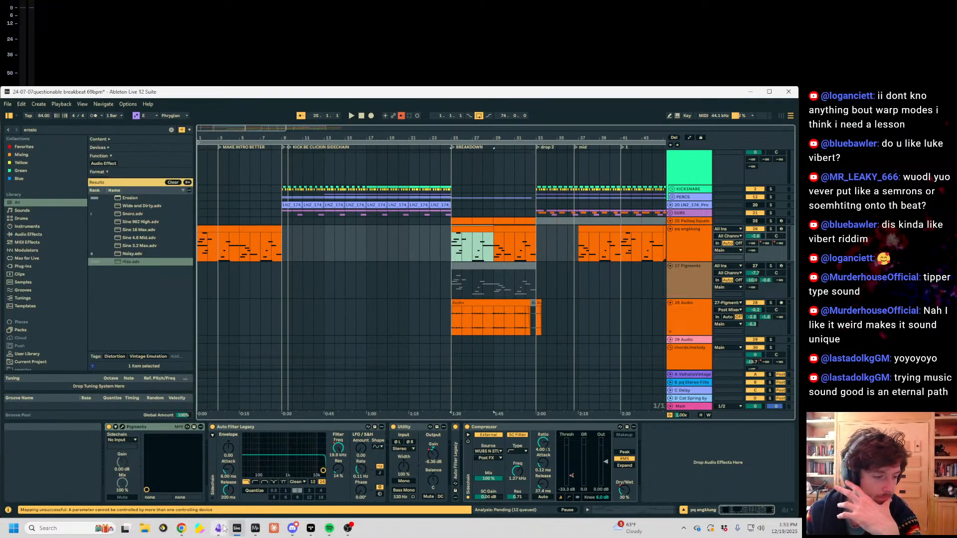
click(223, 528)
scroll(285, 348, down, 10)
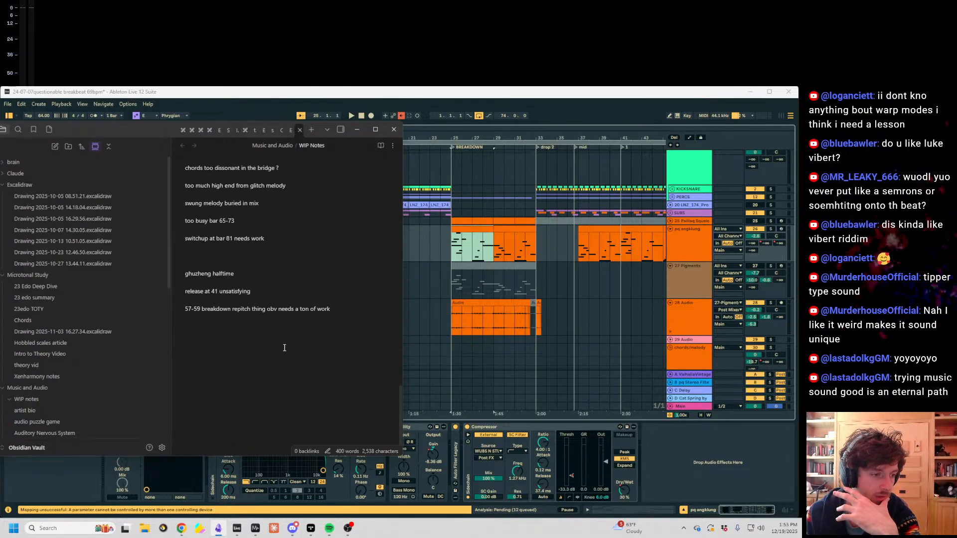
click(294, 335)
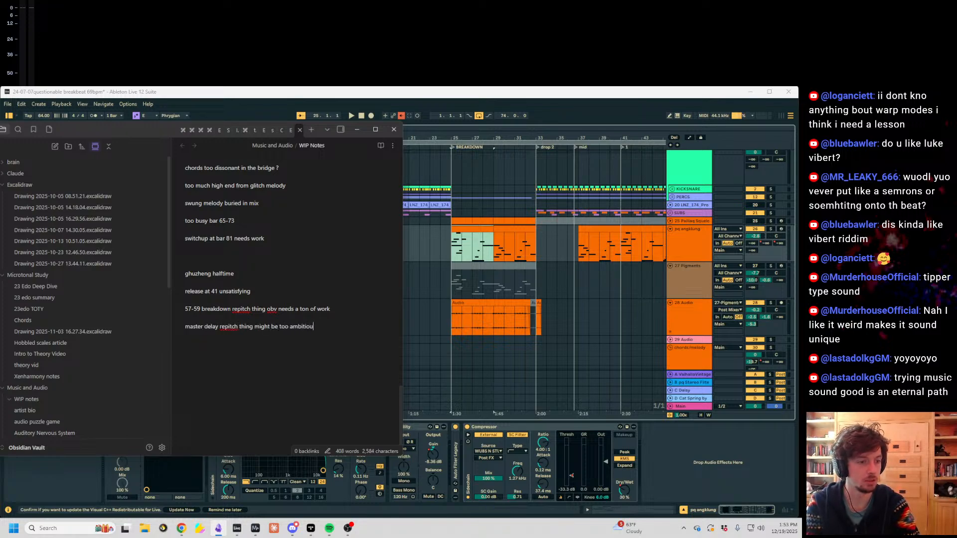
Step: Switch to the questionable breakbeat Live Set, play the arrangement from bar 1 and show it in full screen
key(alt+Tab)
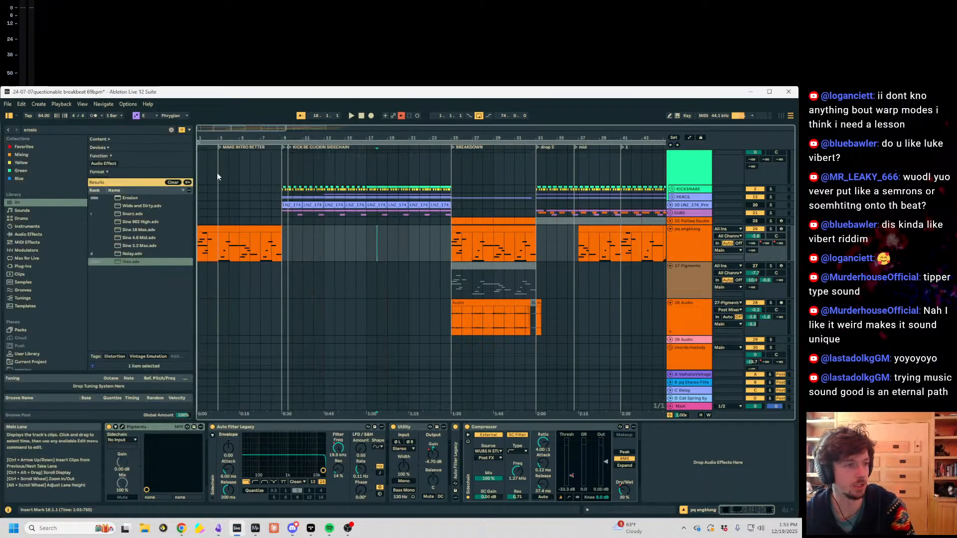
click(209, 222)
click(202, 229)
key(space)
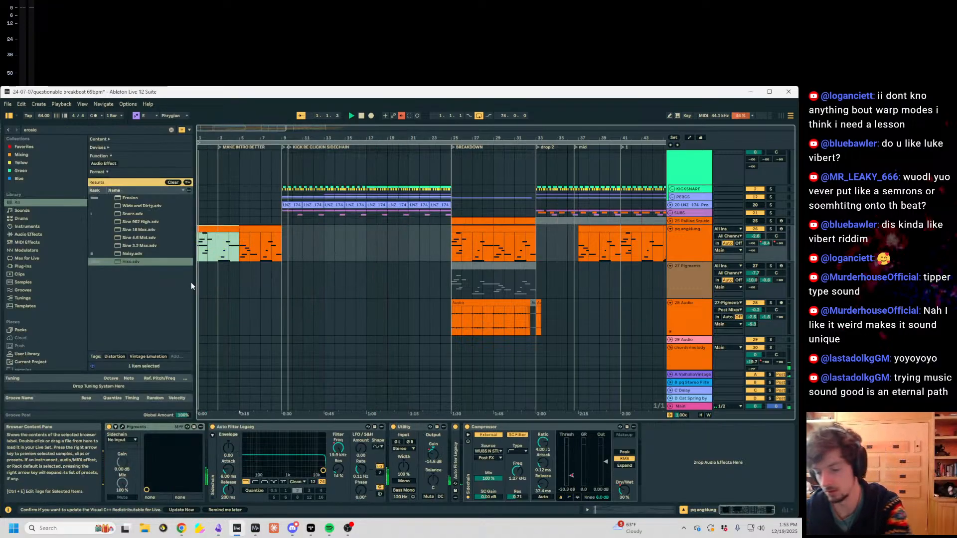
key(minus)
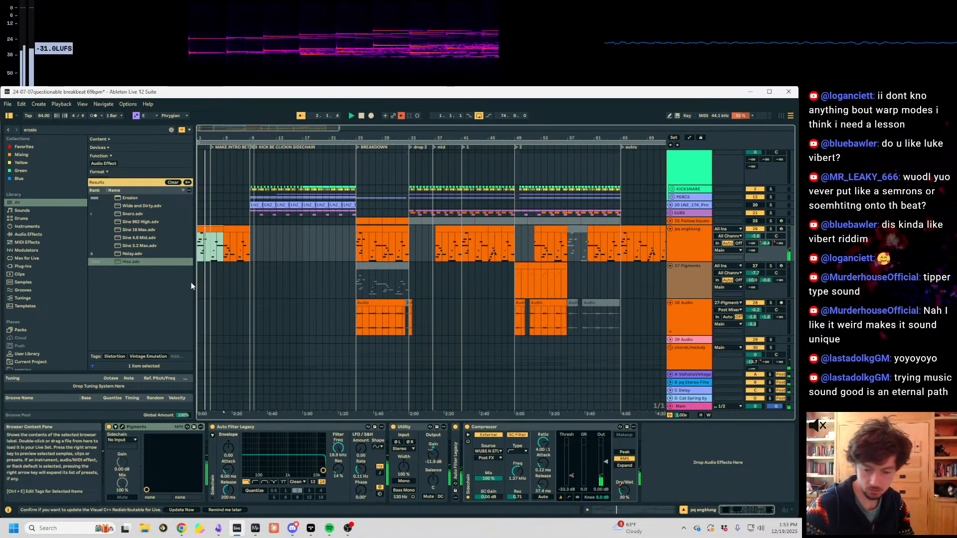
key(F11)
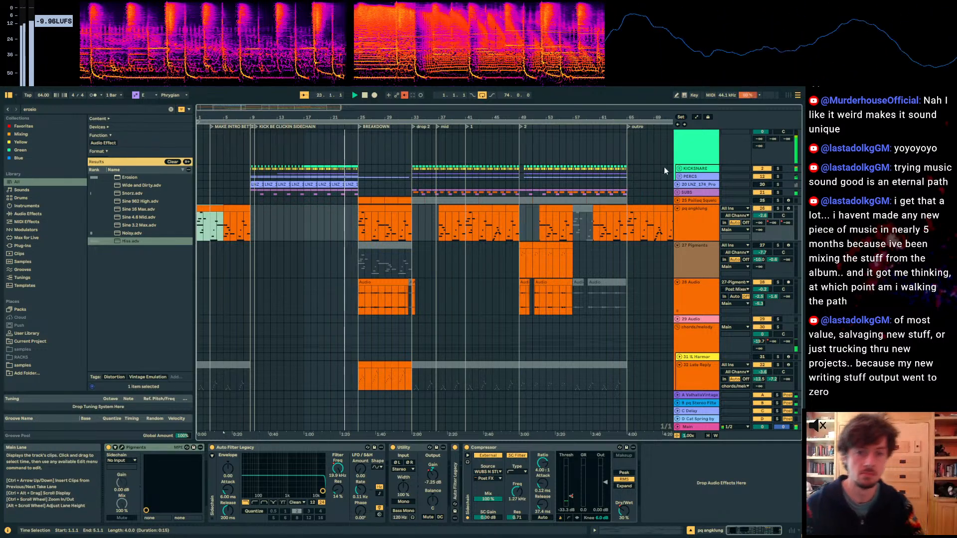
Step: Stop playback and examine the Cymatics kick clips in bars 9 and 10, around the "KICK BE CLICKIN SIDECHAIN" locator
scroll(278, 166, up, 5)
drag(252, 118, 252, 204)
scroll(304, 226, down, 4)
click(256, 192)
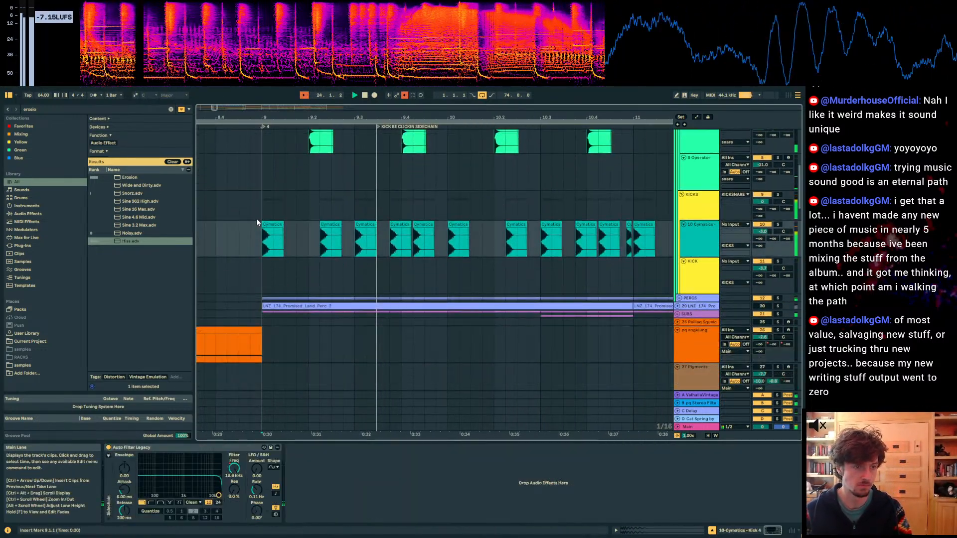
key(plus)
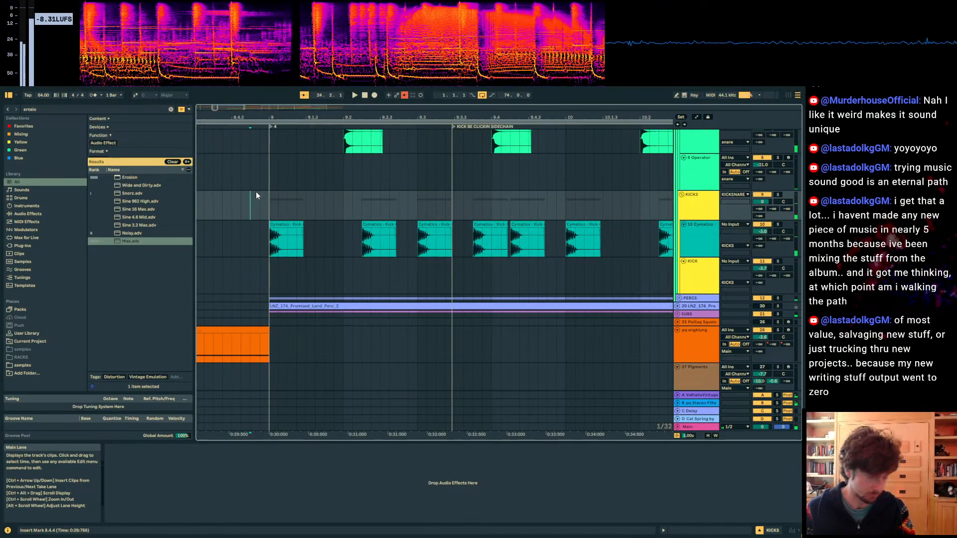
click(273, 200)
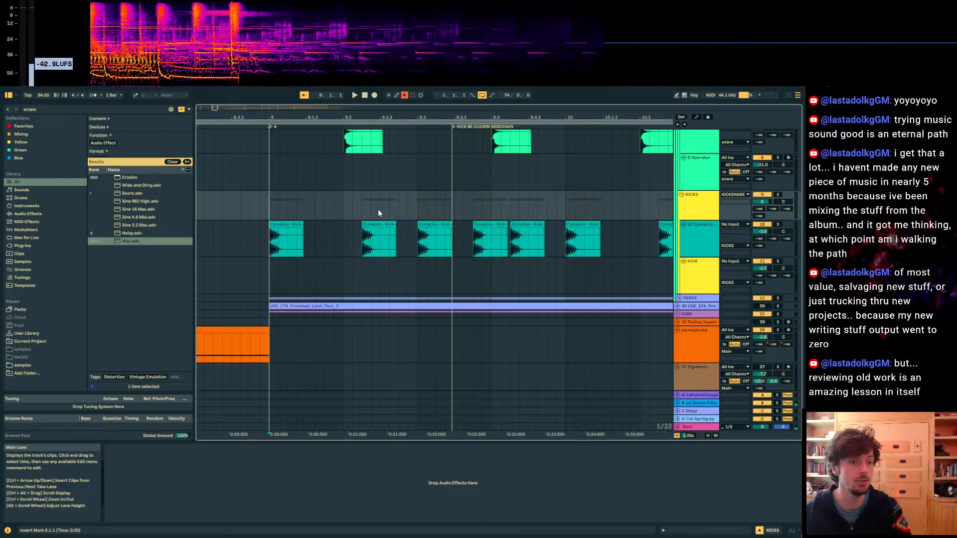
click(380, 237)
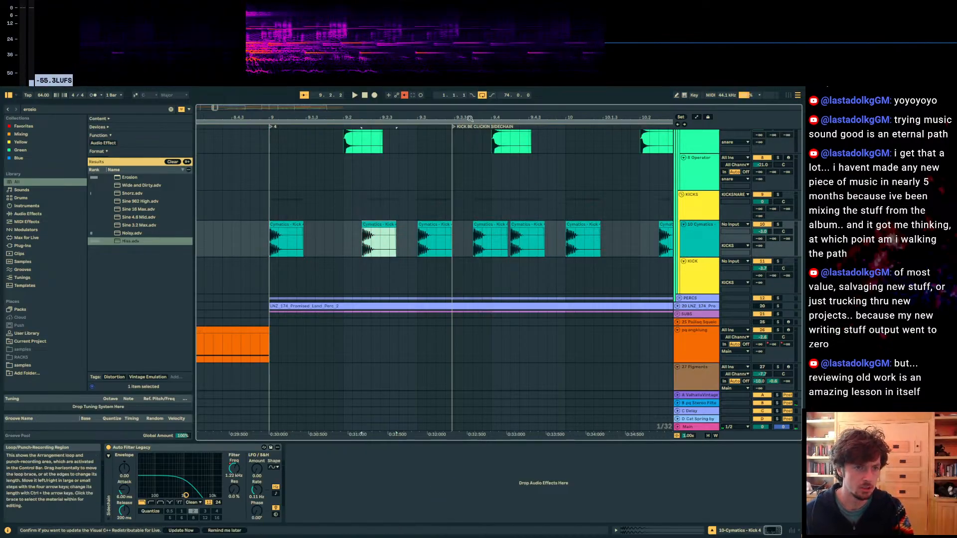
drag(462, 118, 462, 111)
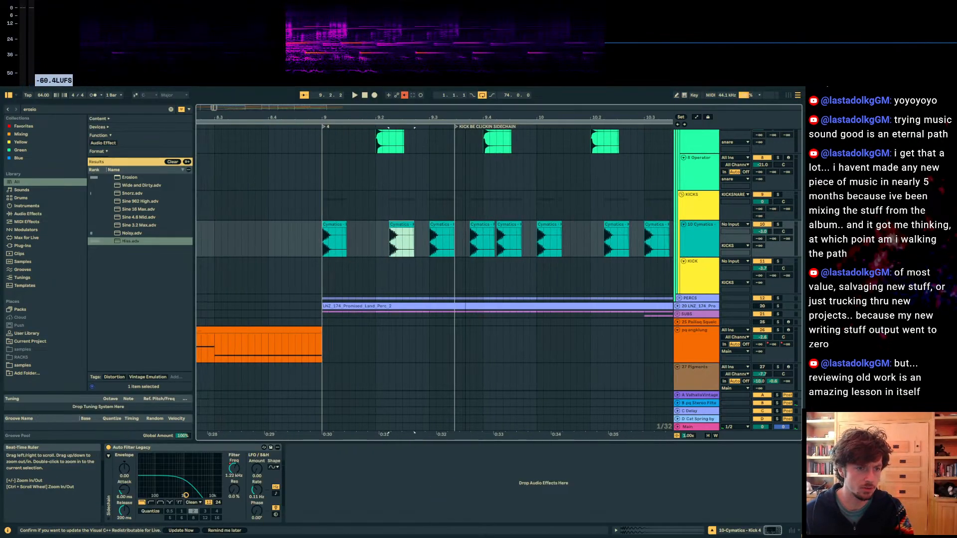
click(507, 224)
mouse_move(491, 117)
mouse_down()
mouse_move(373, 117)
mouse_move(431, 123)
mouse_move(430, 115)
mouse_up()
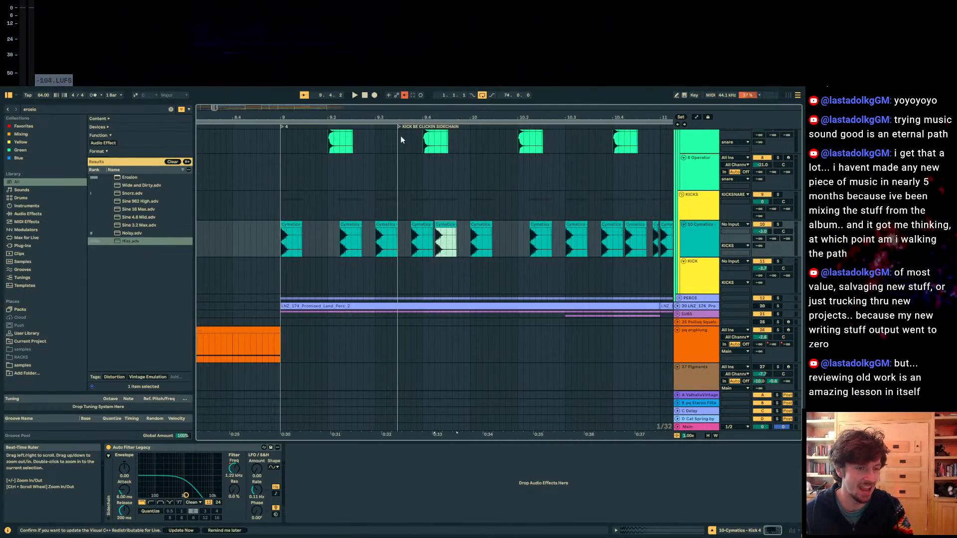
Step: Play the drop from just before bar 9, deactivate the Cymatics kick clip at 9.4.2 and replay from bar 9
click(277, 197)
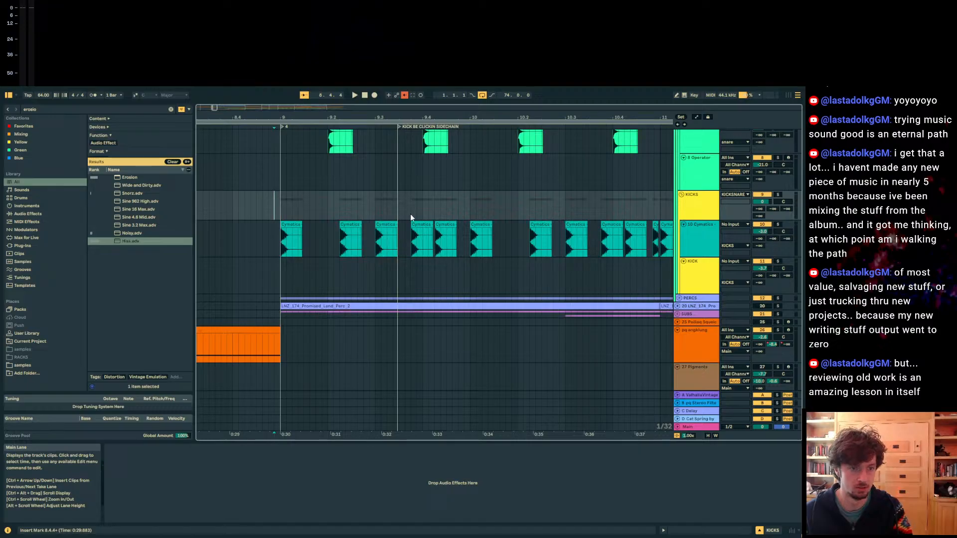
click(259, 204)
key(space)
scroll(259, 204, down, 2)
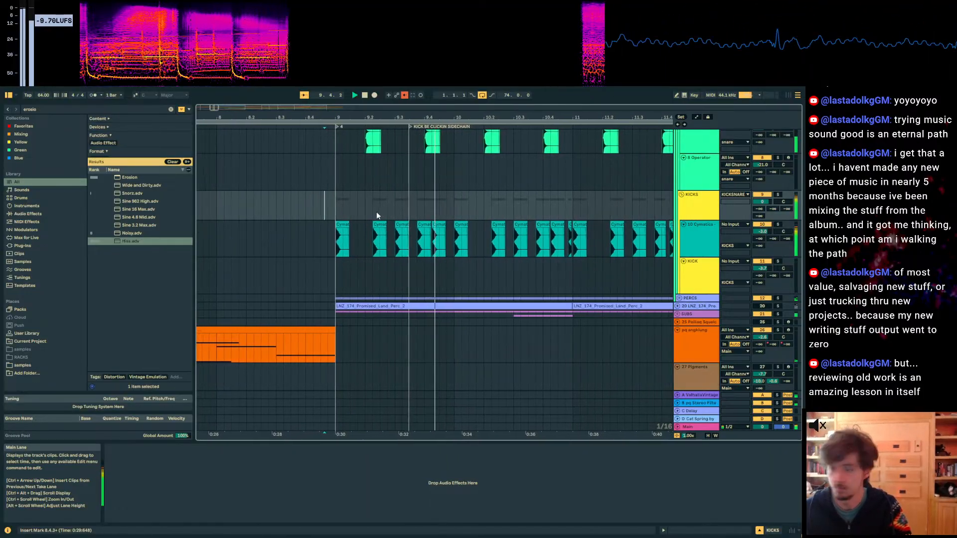
click(414, 225)
click(425, 226)
key(0)
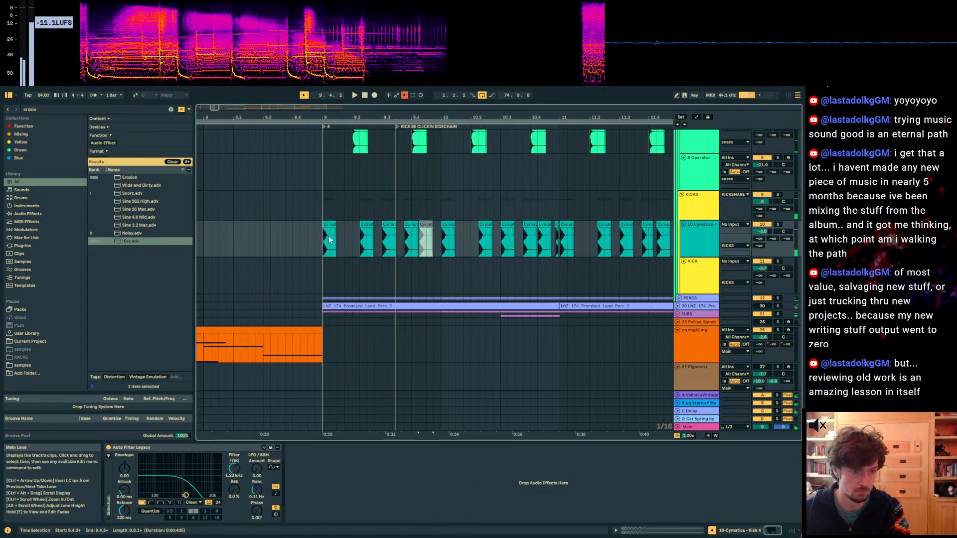
click(323, 243)
key(space)
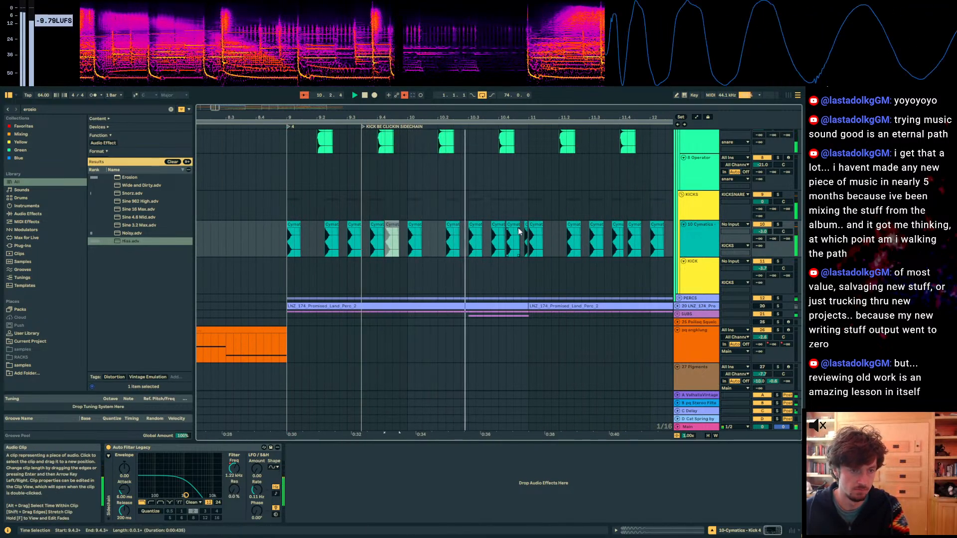
Step: Deactivate the Cymatics kick clips at 10.4.2 and 12.4.2 while the drop plays
click(513, 225)
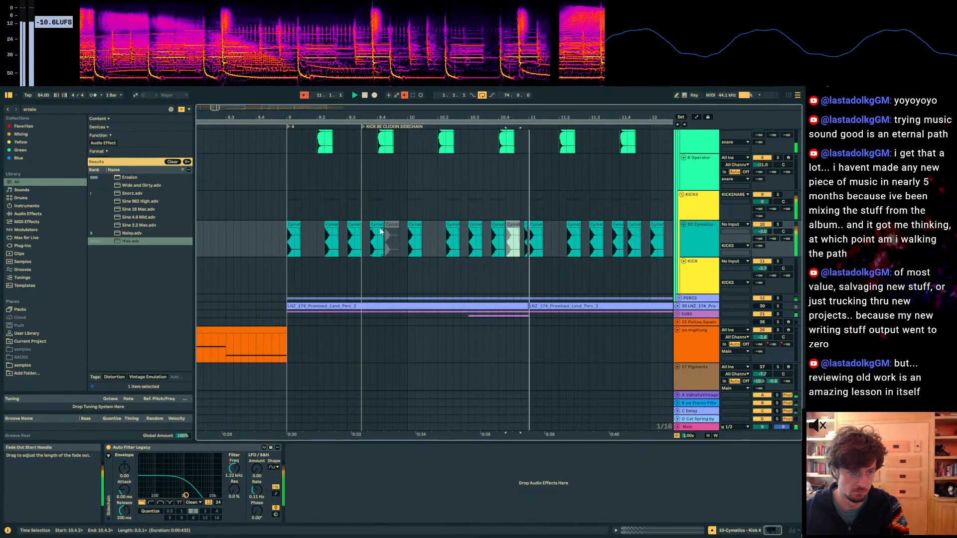
key(0)
click(515, 223)
drag(532, 117, 340, 102)
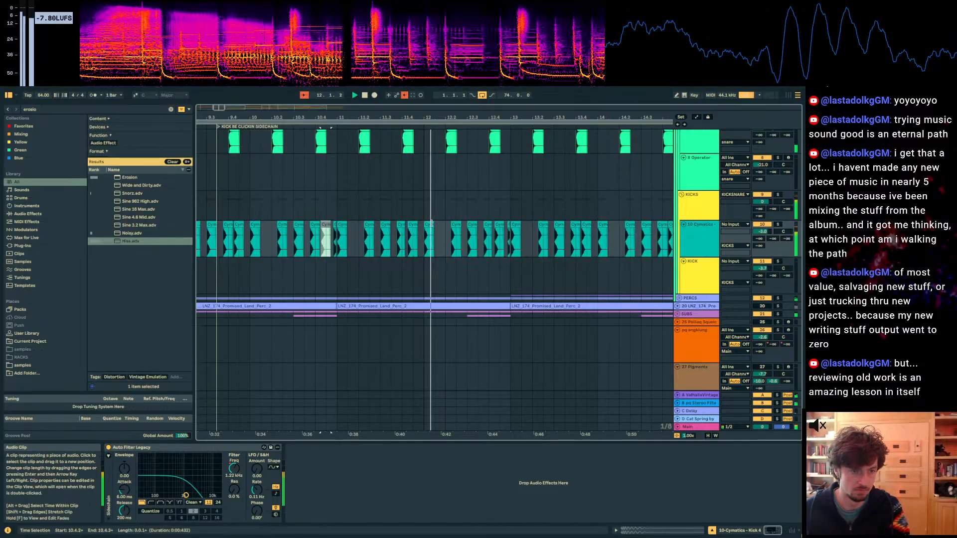
click(497, 224)
click(502, 232)
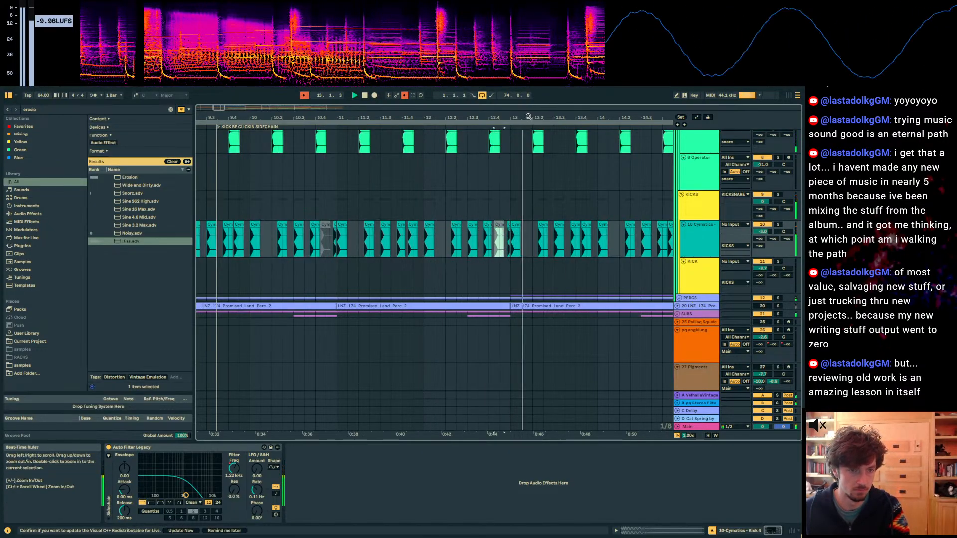
scroll(448, 229, right, 5)
Step: Deactivate the Cymatics kick clips at 14.4.2 and 16.4.2 while the drop keeps playing
click(380, 224)
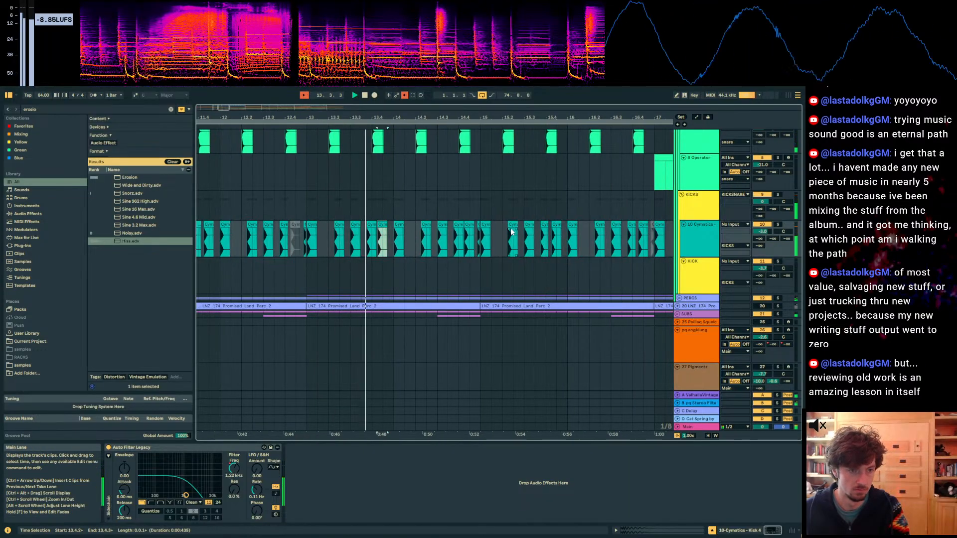
click(468, 224)
click(430, 224)
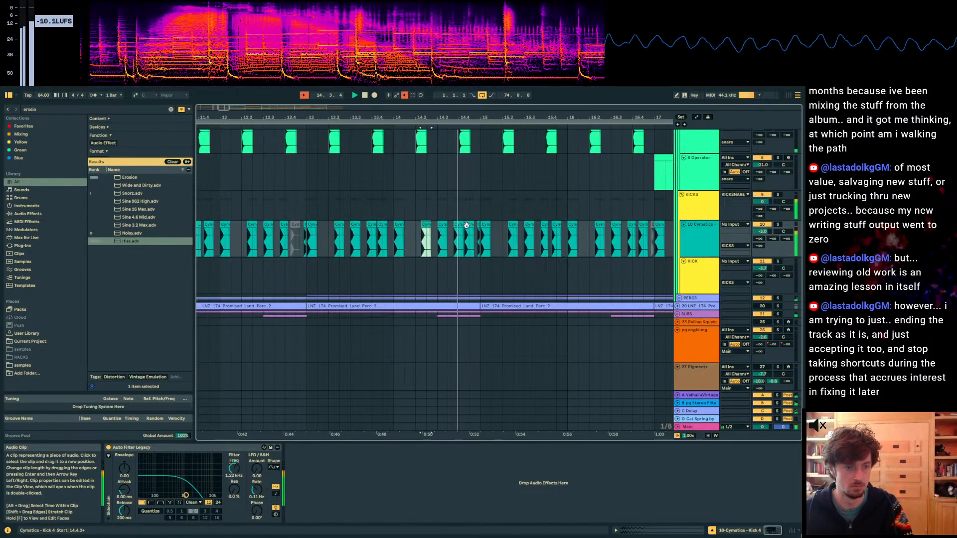
click(469, 225)
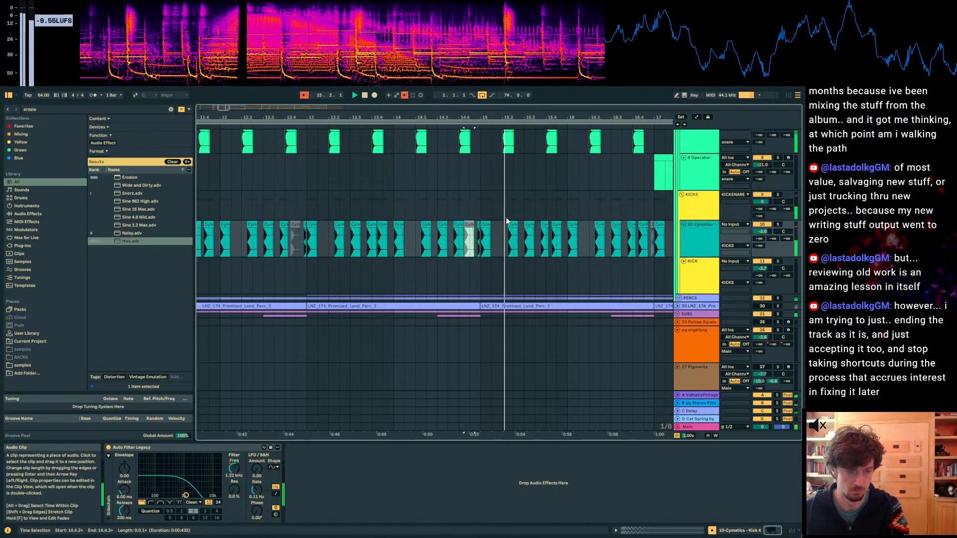
click(601, 226)
click(643, 225)
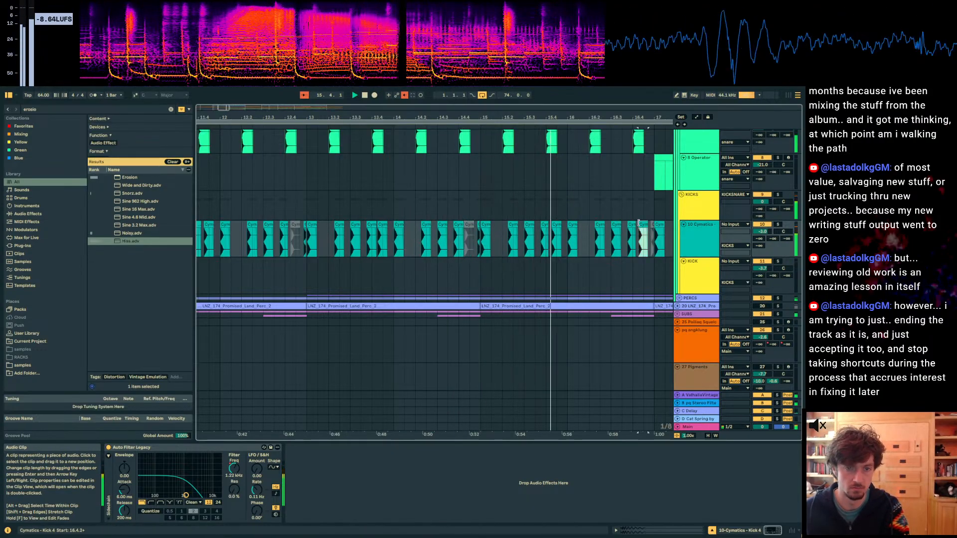
key(0)
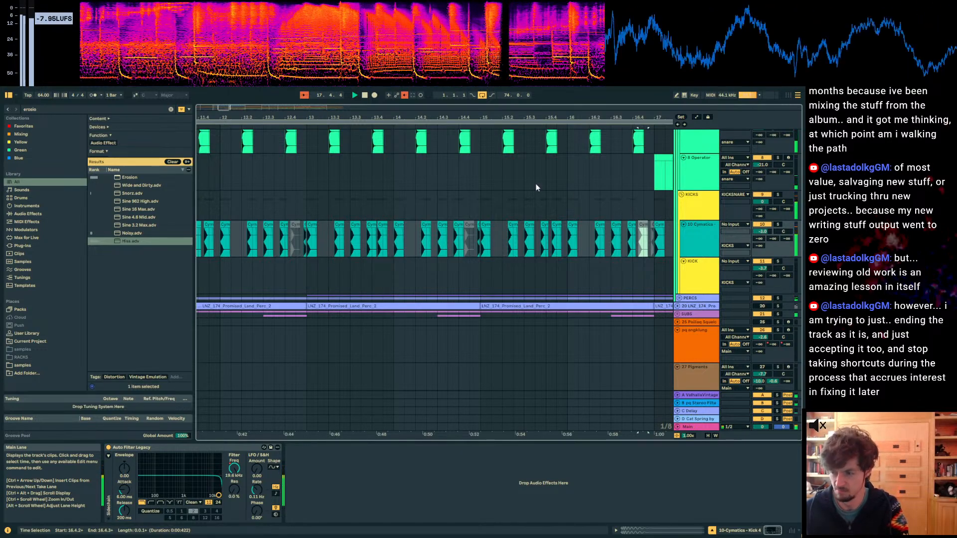
Step: Resume following the playhead and stop playback in bar 21 to inspect the Cymatics kick clips there
click(304, 94)
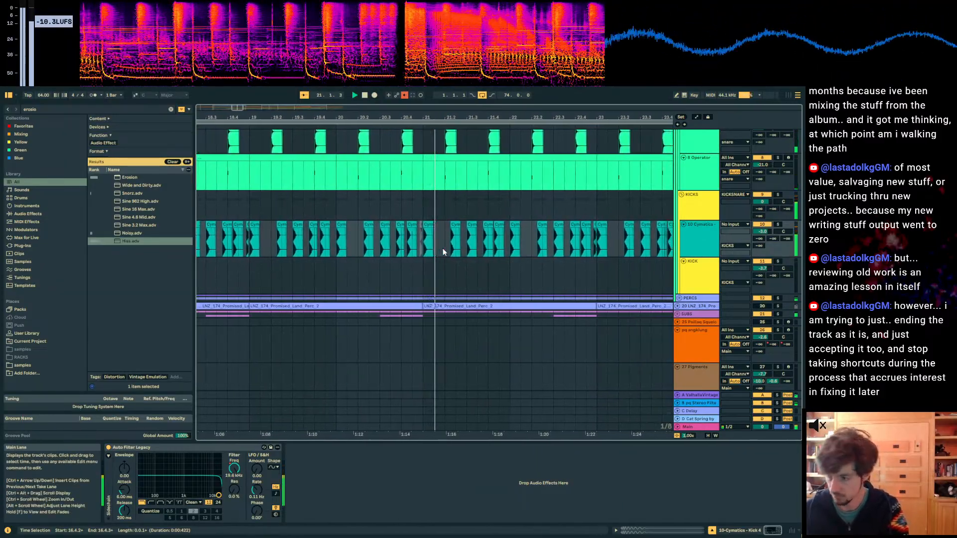
click(462, 249)
key(space)
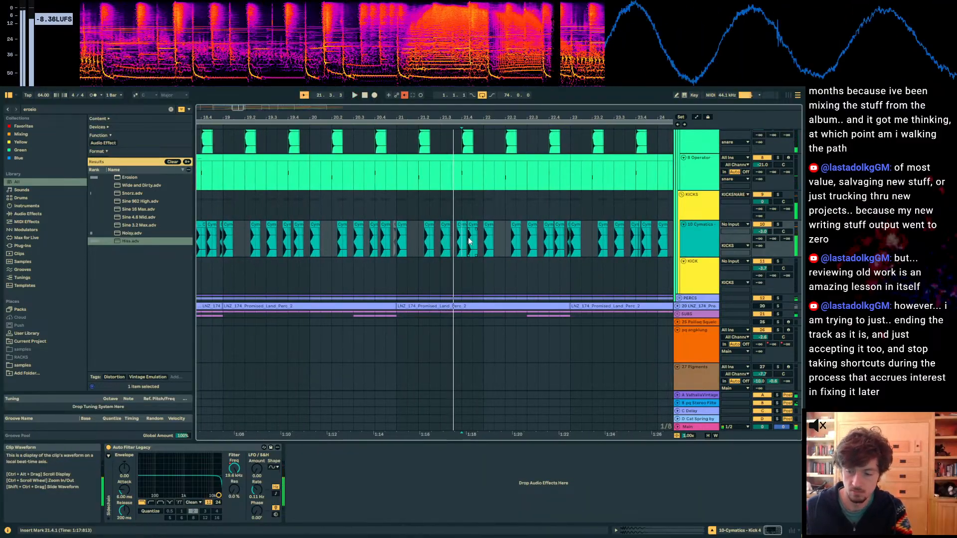
key(plus)
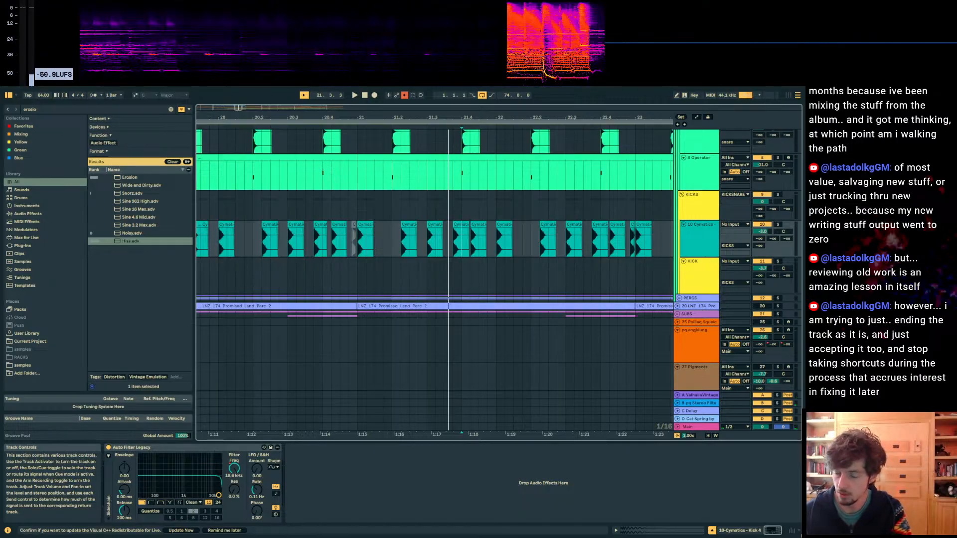
Step: Examine the kick pattern in bars 17 to 22, marking single beats of bar 17 and the range 17.1.1 to 19.1.1 across the KICKS group
click(245, 246)
mouse_move(272, 117)
mouse_down()
mouse_move(356, 118)
mouse_move(491, 94)
mouse_move(441, 70)
mouse_move(425, 118)
mouse_up()
click(401, 251)
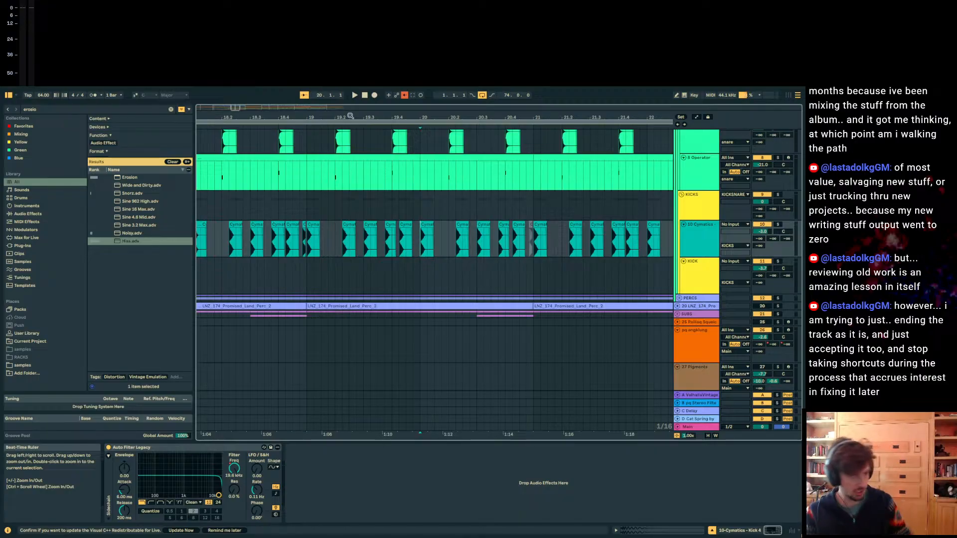
mouse_move(350, 117)
mouse_down()
mouse_move(373, 116)
mouse_move(350, 117)
mouse_up()
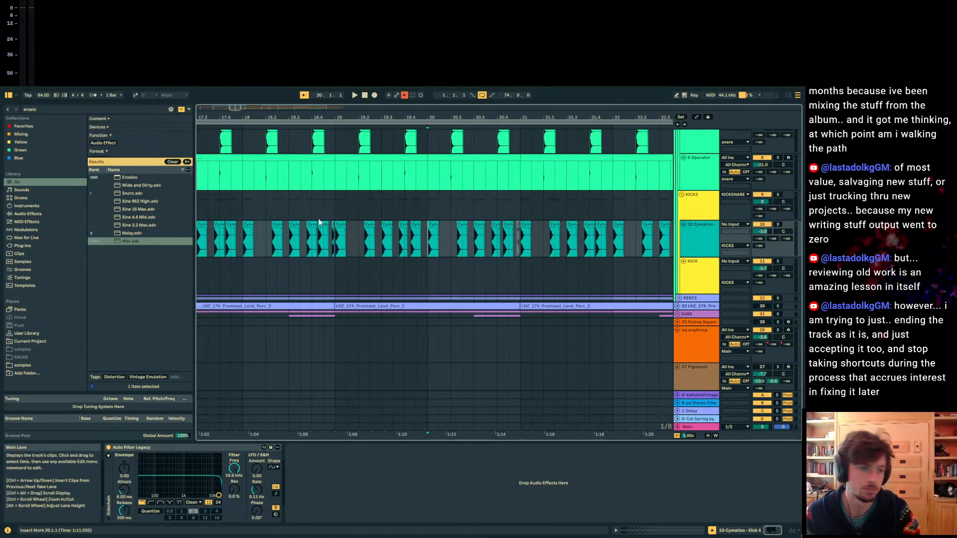
click(233, 211)
drag(254, 117, 317, 98)
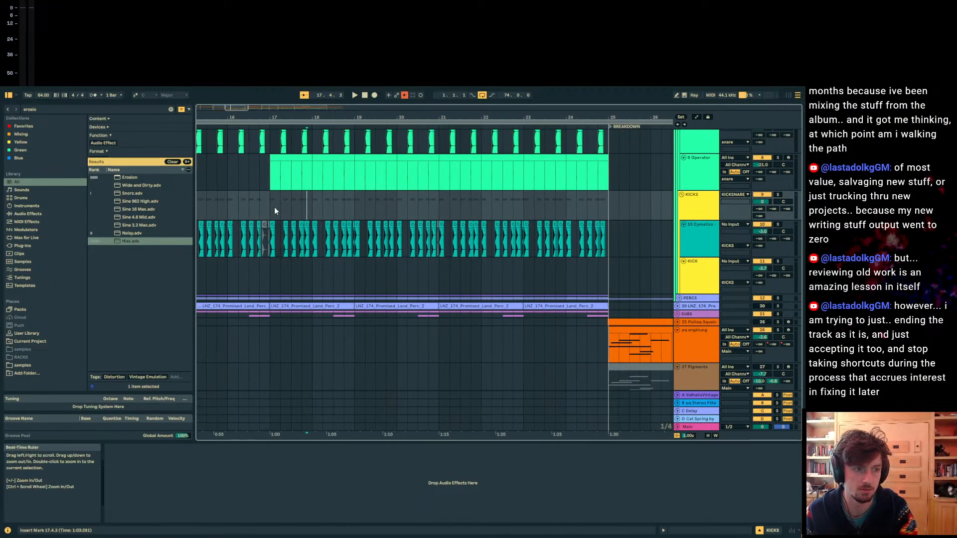
drag(284, 205, 315, 201)
click(324, 206)
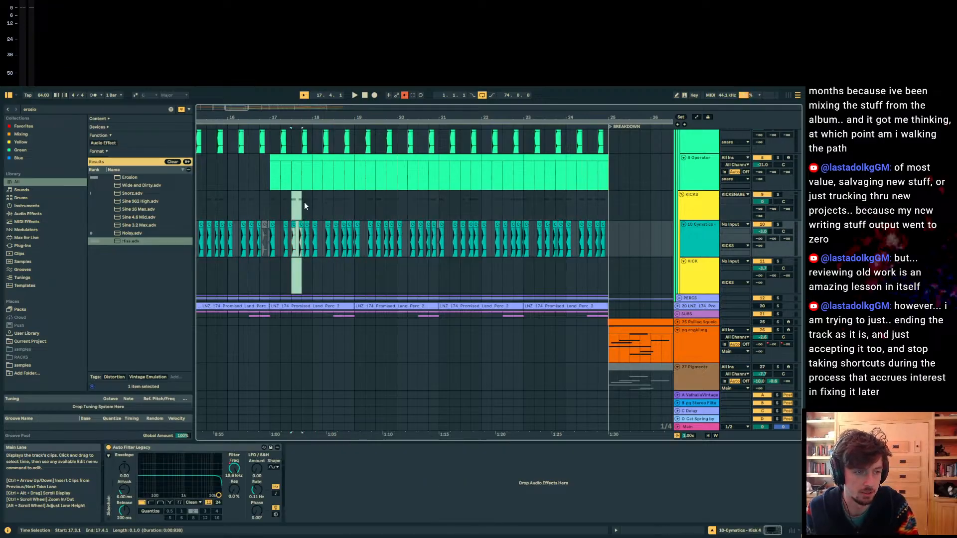
click(304, 202)
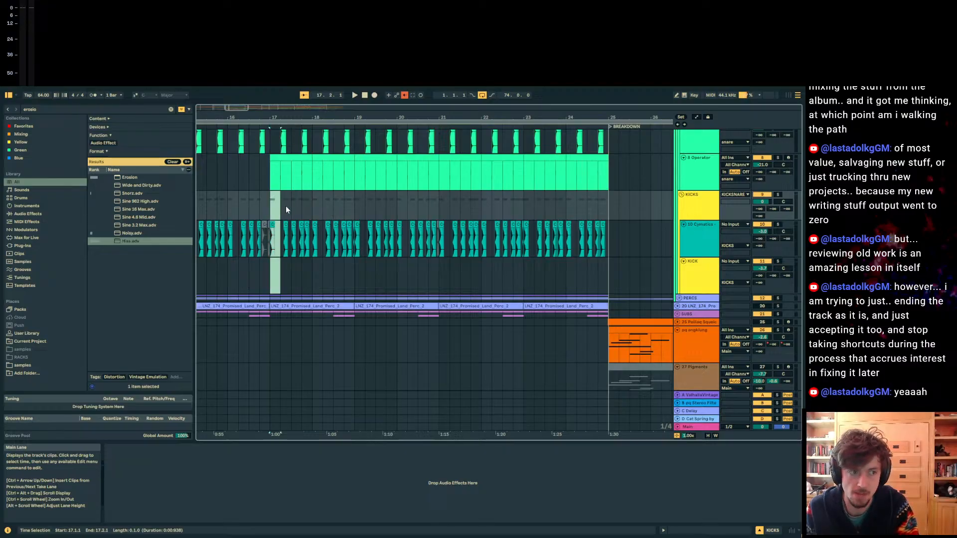
click(261, 210)
drag(271, 208, 354, 204)
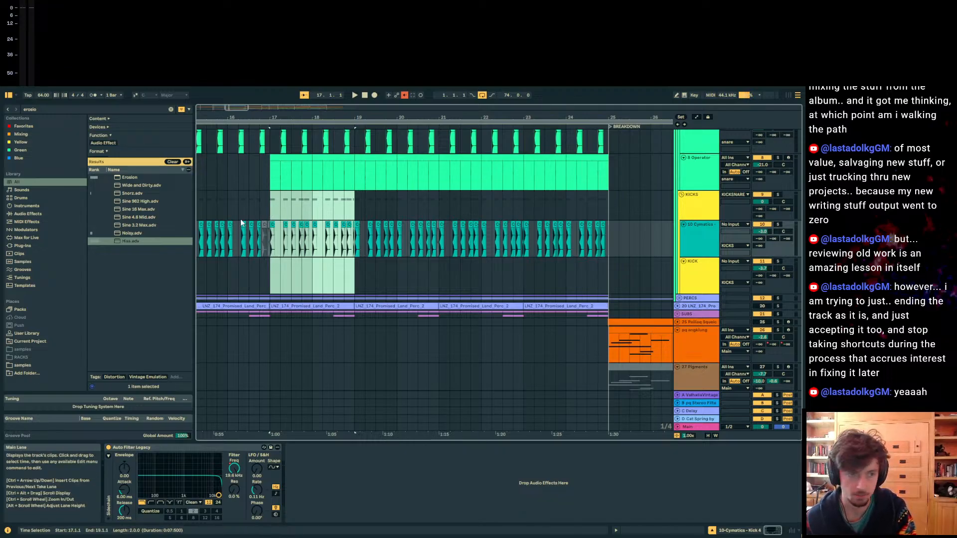
Step: Play from 17.1.1, deactivate the Cymatics kick clip at 18.4.2 and select the short kick clip at 18.4.4
click(261, 208)
key(space)
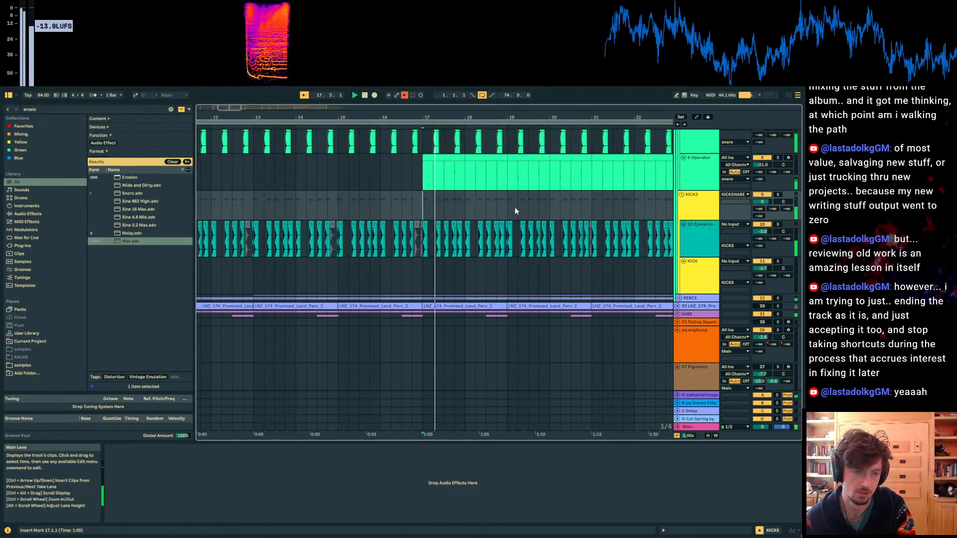
scroll(509, 203, down, 3)
drag(441, 118, 301, 162)
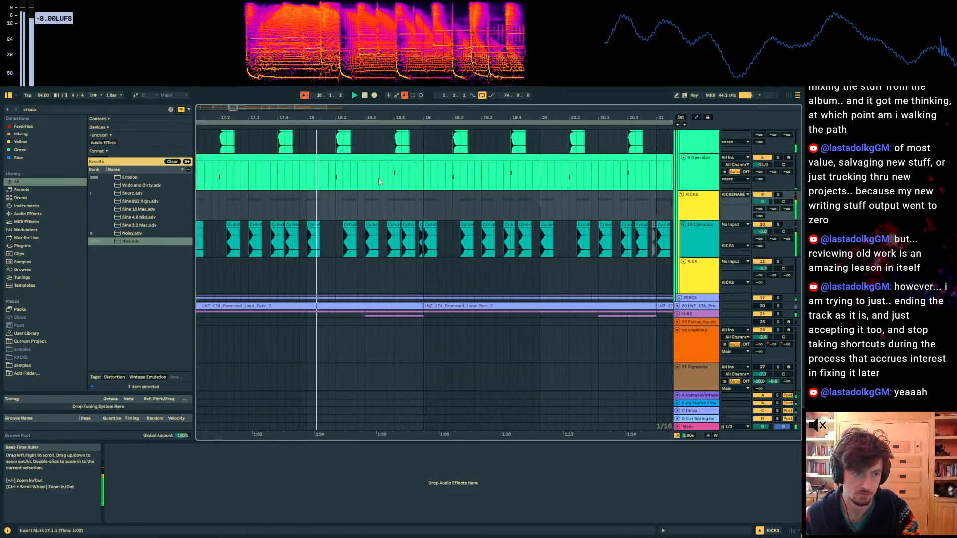
click(409, 225)
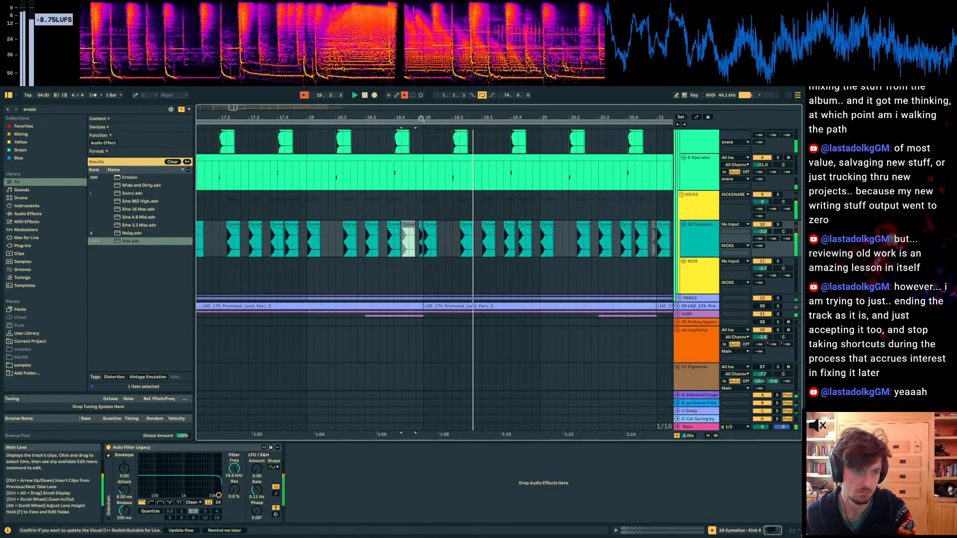
drag(422, 122, 418, 136)
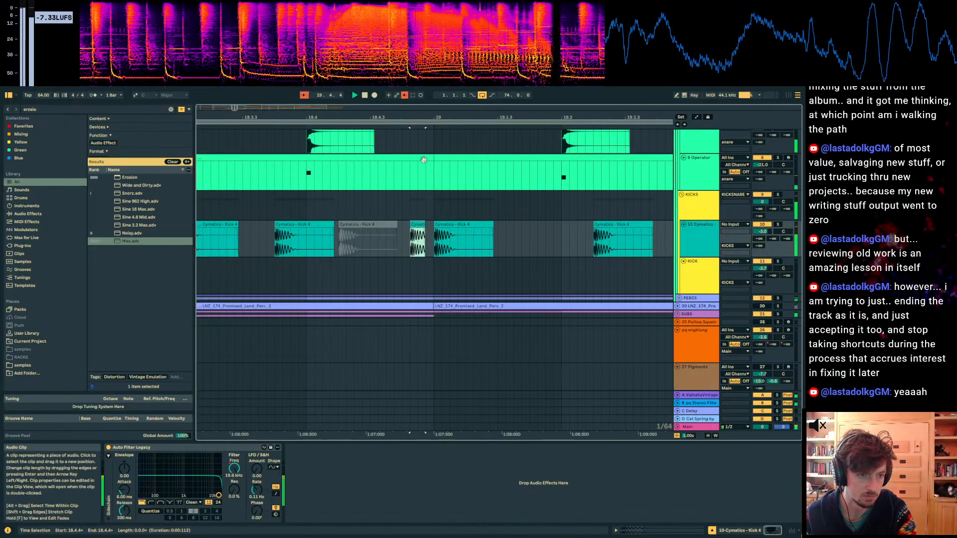
Step: Deactivate the Cymatics kick clips at 20.4.2 and 22.4.2 during playback
drag(453, 120, 166, 103)
click(470, 225)
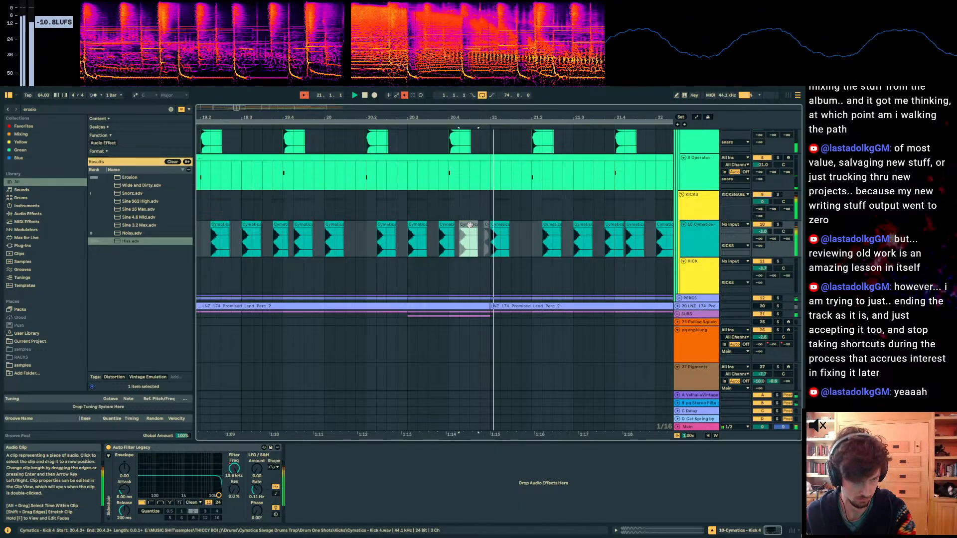
drag(499, 122, 264, 122)
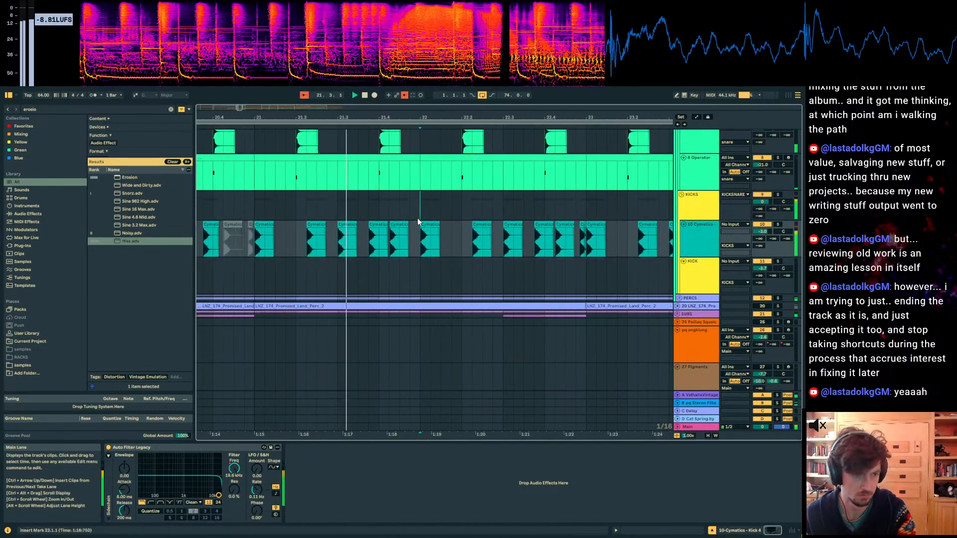
click(419, 205)
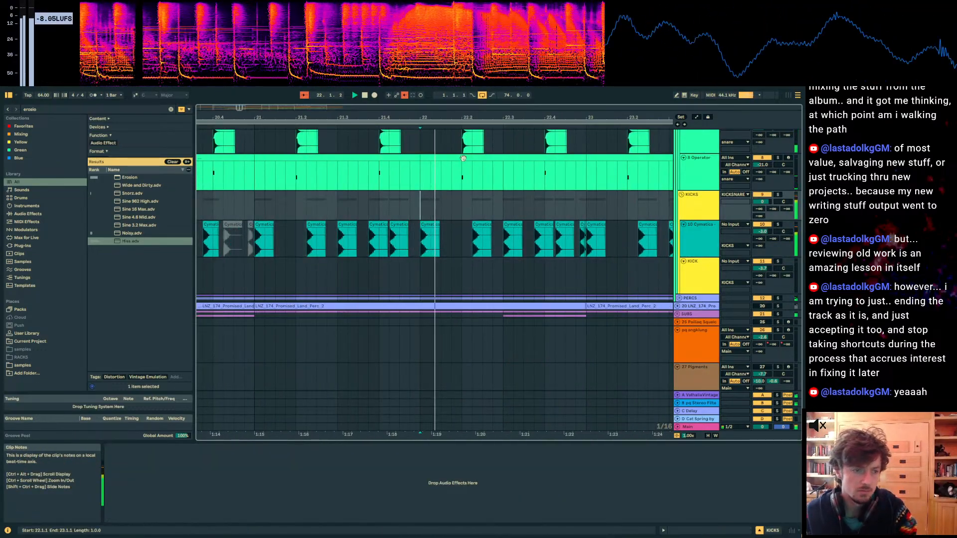
click(561, 225)
key(0)
Step: Inspect the short Cymatics kick clip at 22.4.4 and select the kick clip at 24.4.2 just before the BREAKDOWN locator
drag(587, 124, 588, 227)
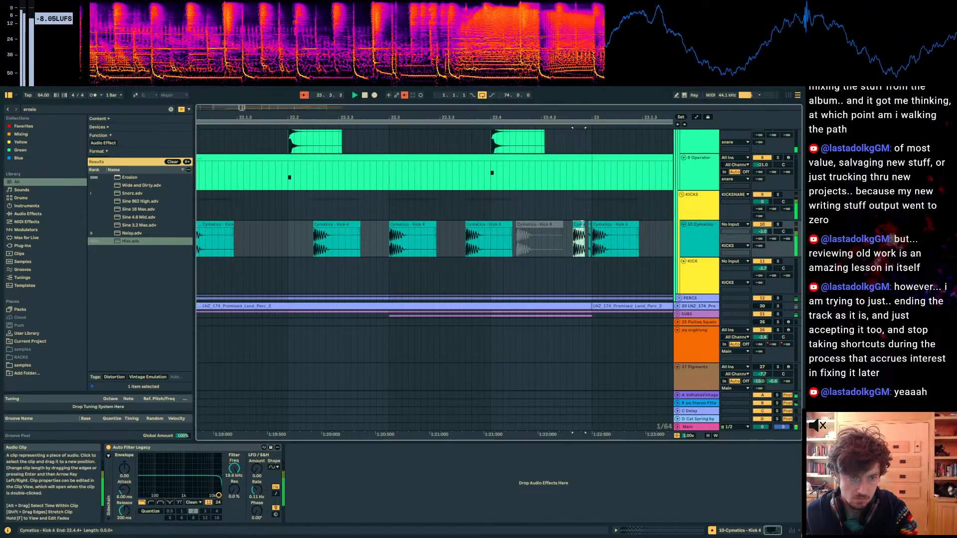
click(589, 226)
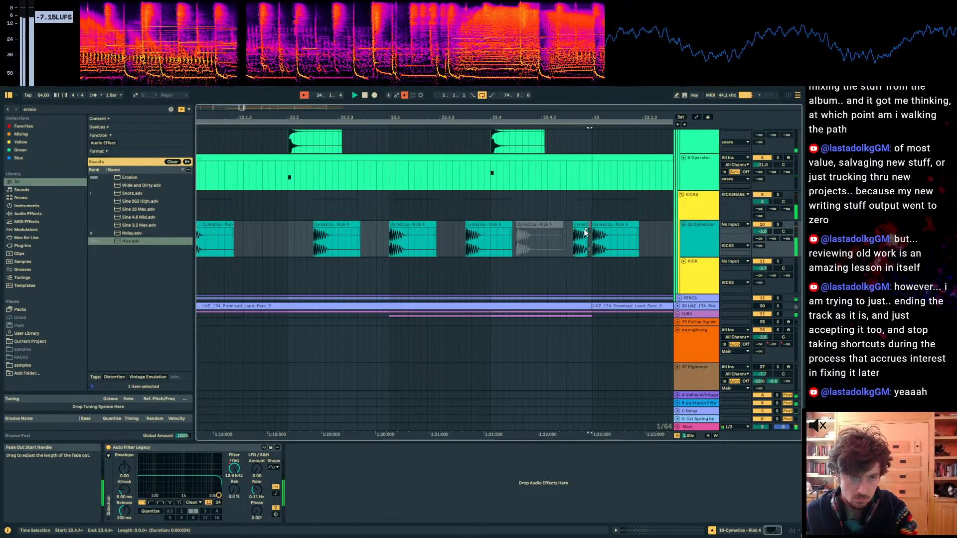
scroll(586, 229, down, 5)
scroll(585, 229, right, 5)
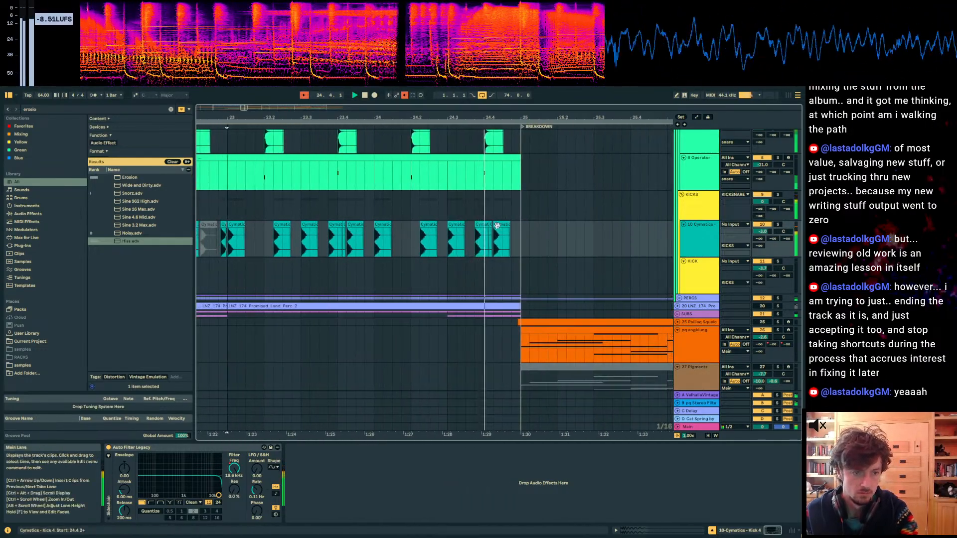
click(501, 226)
drag(518, 118, 372, 96)
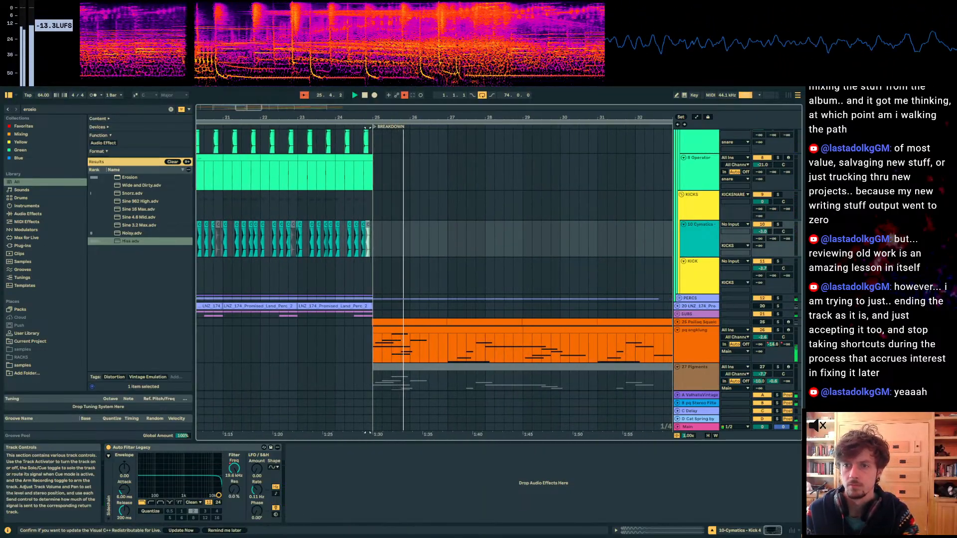
Step: Split the 28 Audio clip in the breakdown at 29.1.1 and add a fade about half a bar long at the split
scroll(463, 224, down, 10)
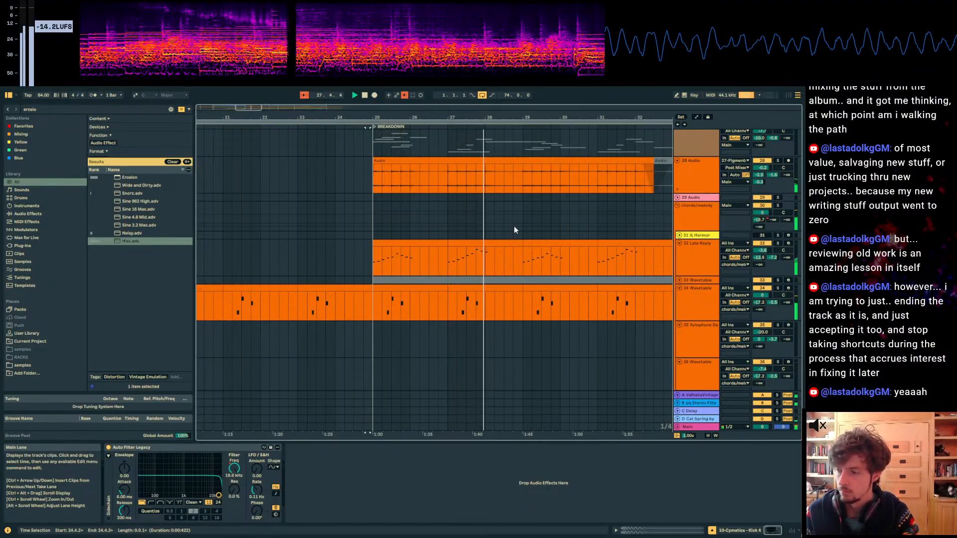
scroll(515, 230, up, 6)
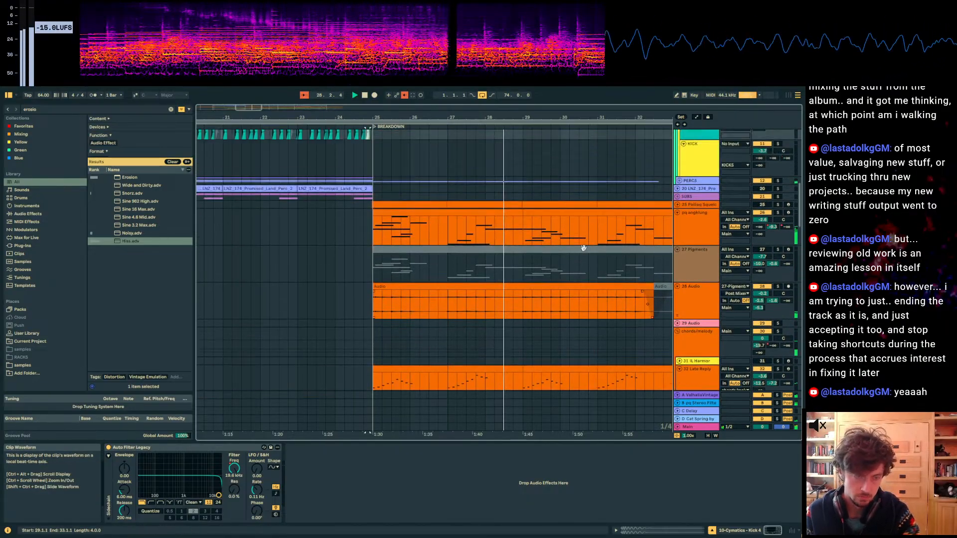
scroll(604, 270, up, 10)
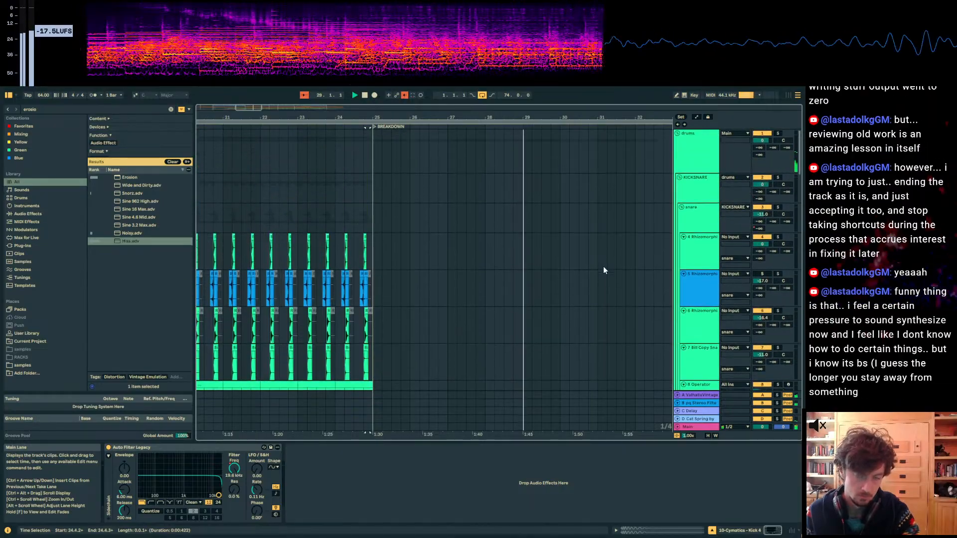
scroll(626, 297, down, 10)
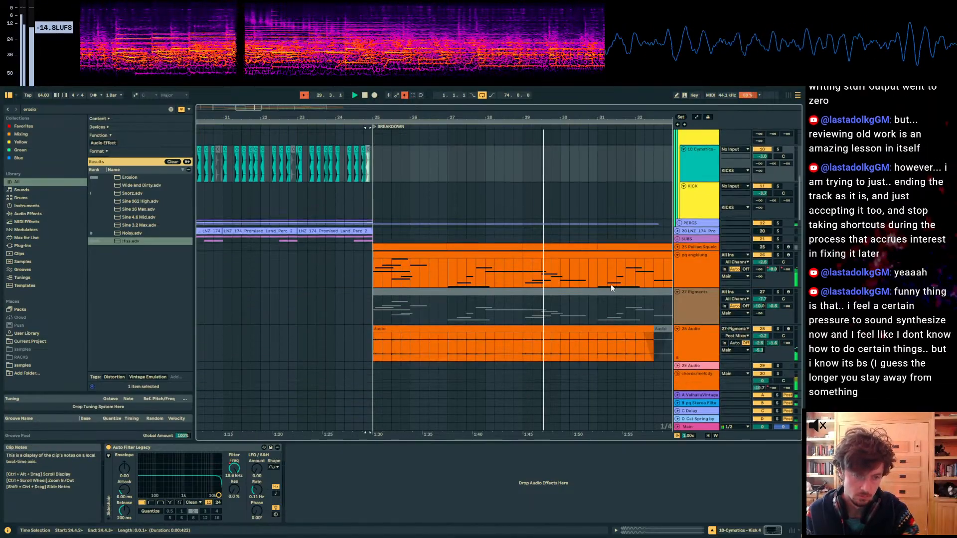
click(526, 292)
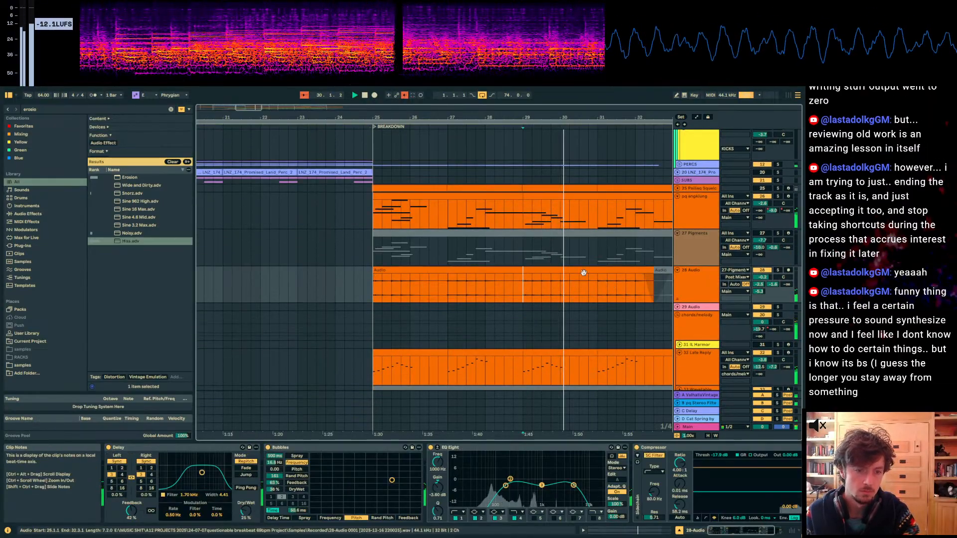
key(ctrl+e)
mouse_move(523, 283)
mouse_down()
mouse_move(531, 270)
mouse_move(548, 276)
mouse_up()
key(ctrl+z)
key(ctrl+z)
Step: Listen through the end of the breakdown into drop 2, following the playhead, and examine the synth and kick tracks there
scroll(599, 285, down, 8)
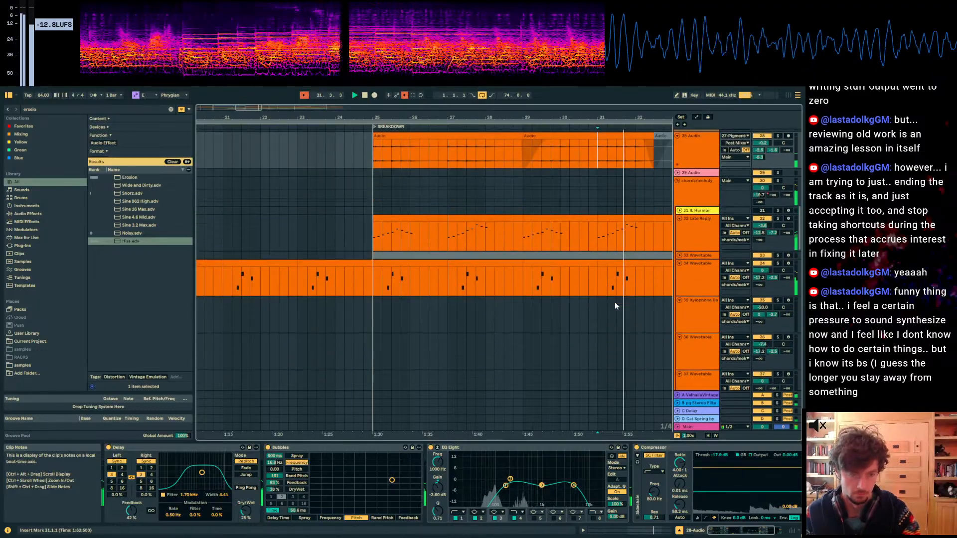
click(615, 305)
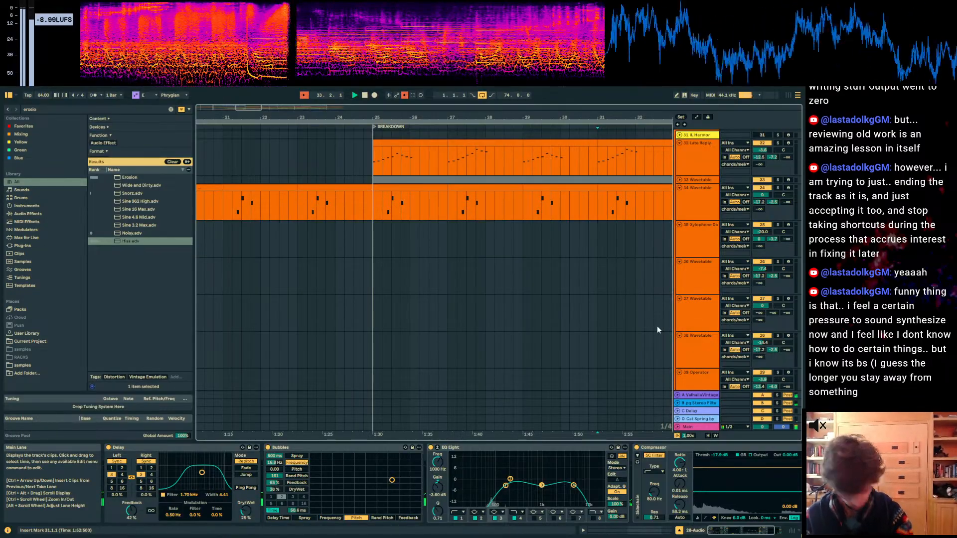
click(305, 95)
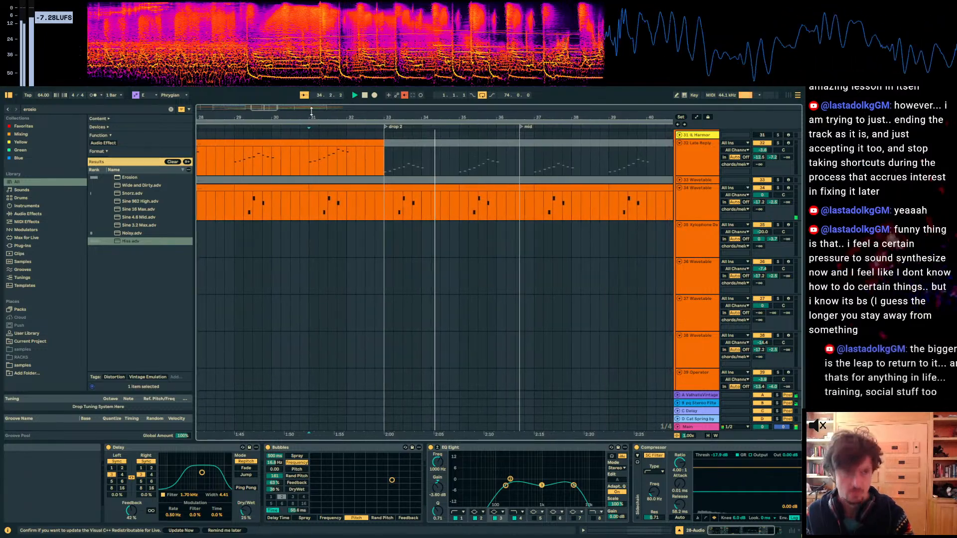
scroll(518, 251, up, 10)
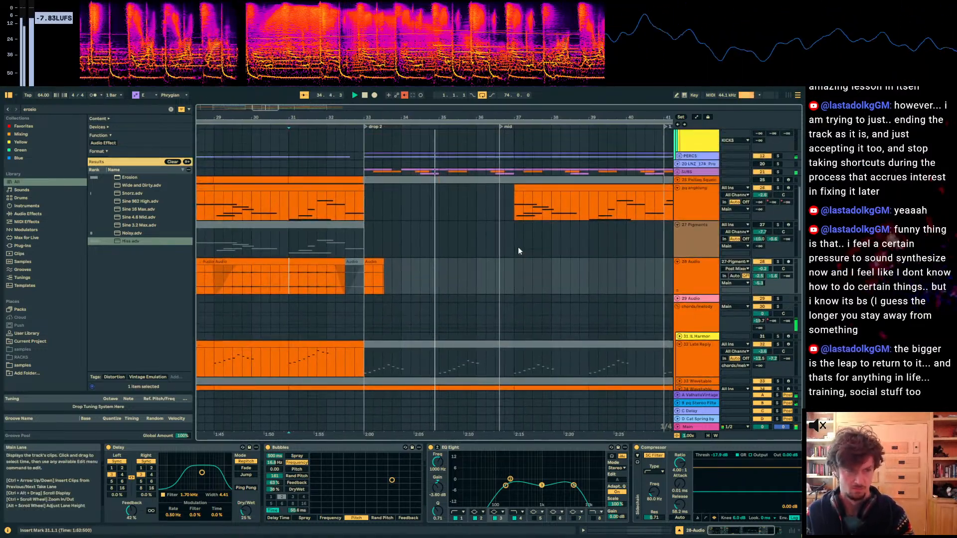
scroll(506, 250, up, 3)
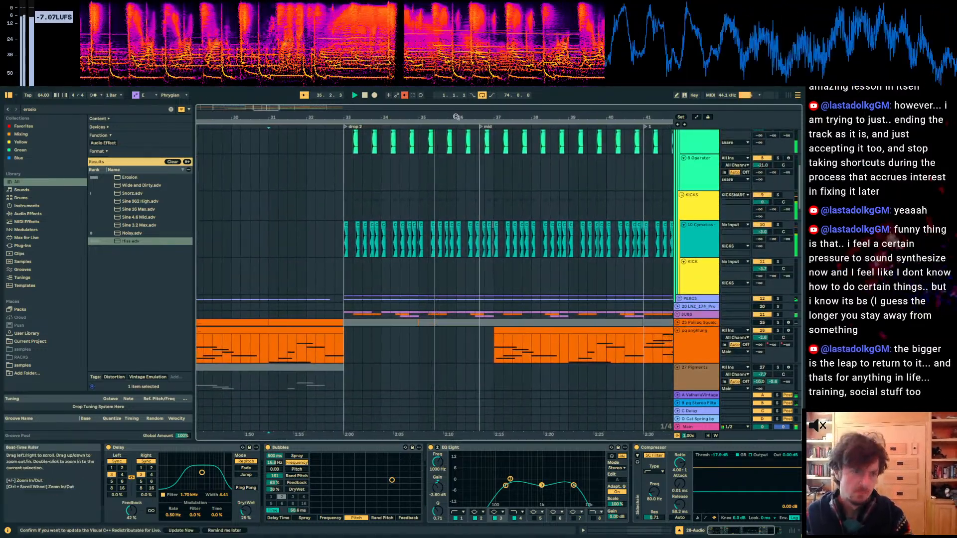
Step: Deactivate the Cymatics kick clip at 36.4.2 and add a locator just before bar 37
drag(455, 118, 455, 149)
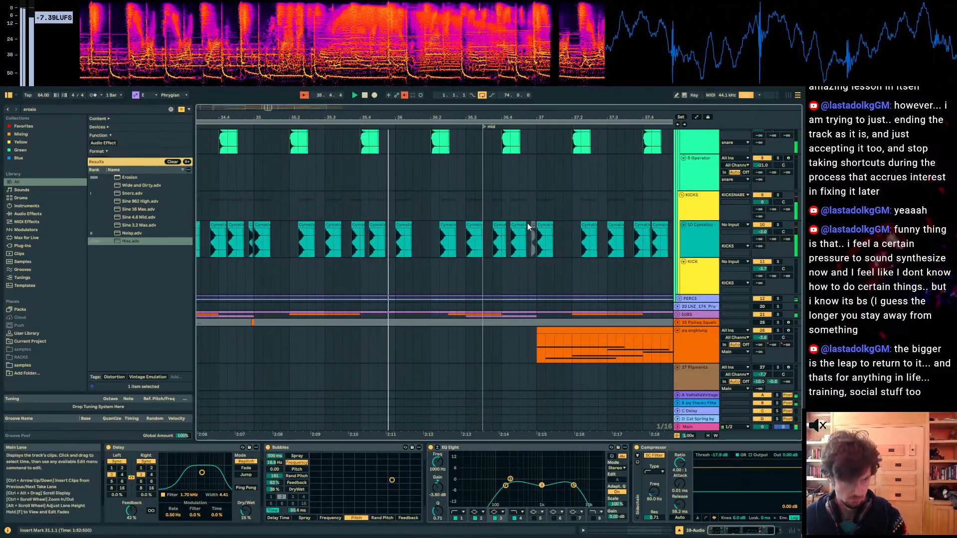
click(524, 222)
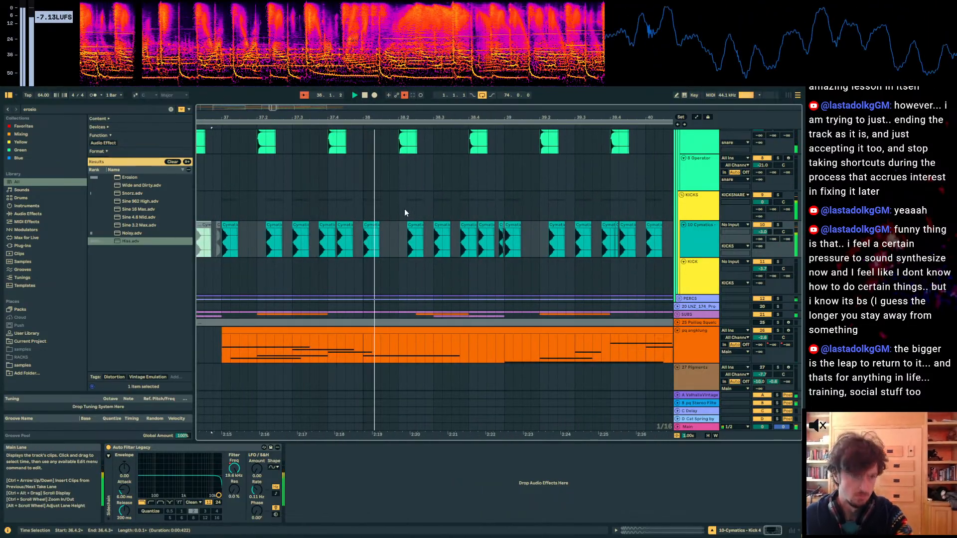
right_click(211, 126)
click(228, 149)
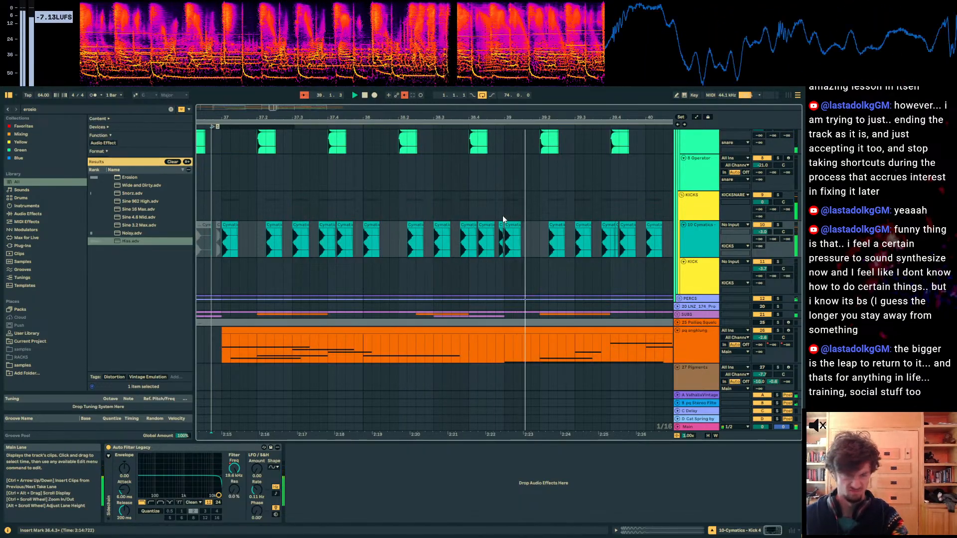
Step: Examine and select the short Cymatics kick clip at 38.4.4, just before bar 39
drag(497, 120, 457, 193)
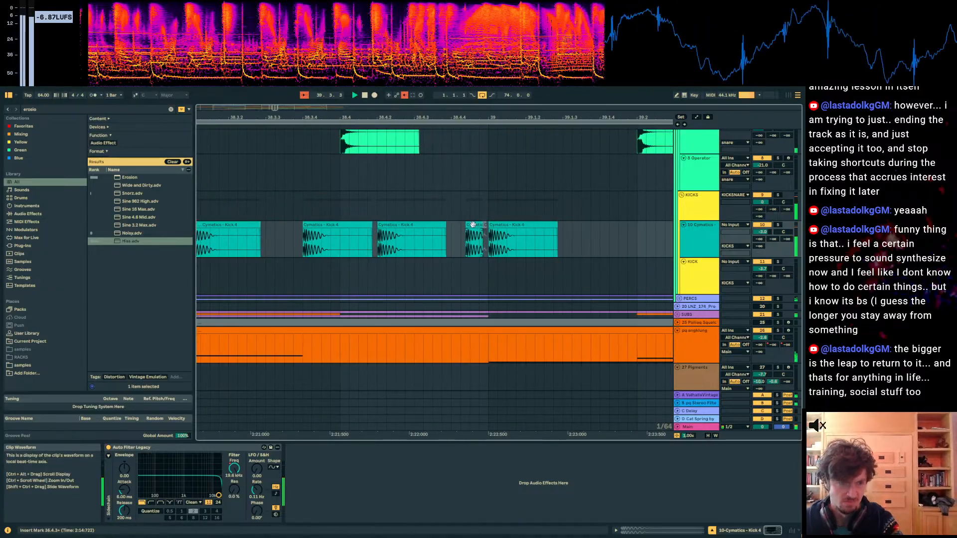
click(472, 224)
click(482, 234)
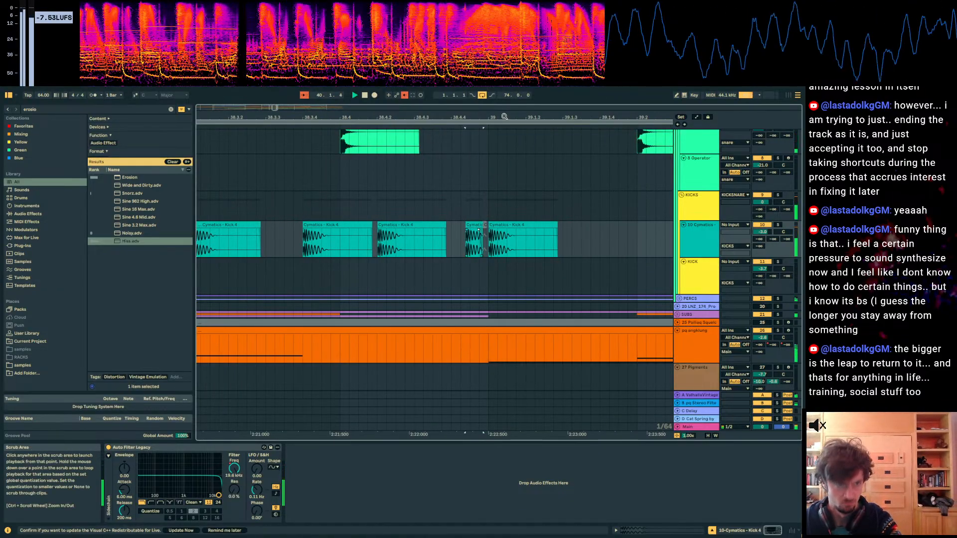
click(467, 225)
drag(490, 119, 241, 49)
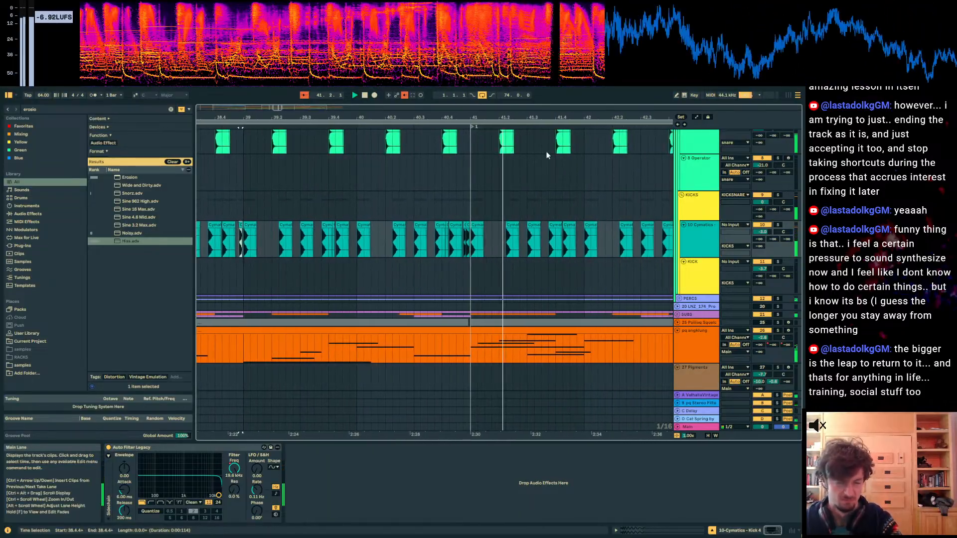
Step: Audition the synth tracks from just before bar 41 and solo the WUBS N STUFF group
drag(491, 118, 492, 88)
scroll(481, 242, down, 3)
click(477, 270)
scroll(477, 271, down, 5)
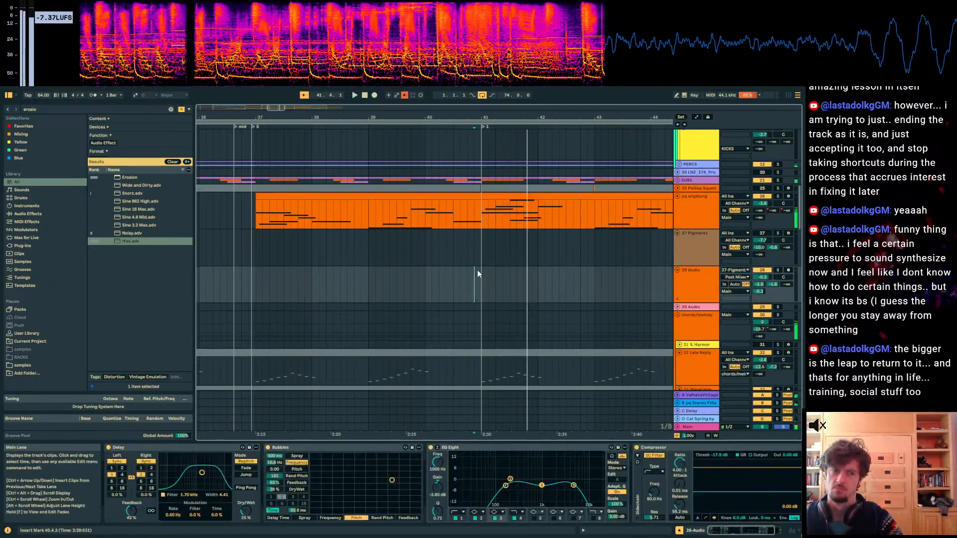
scroll(477, 270, down, 10)
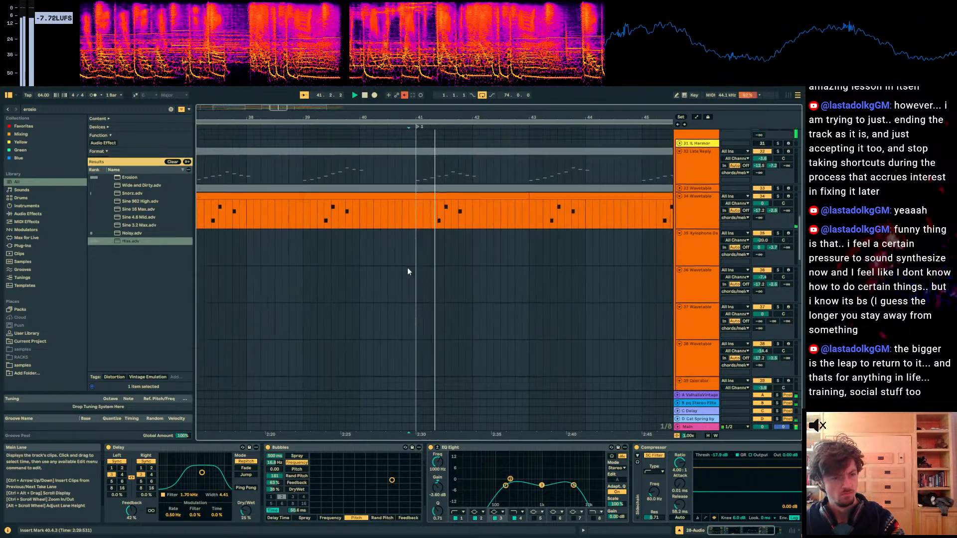
click(378, 262)
scroll(378, 263, down, 3)
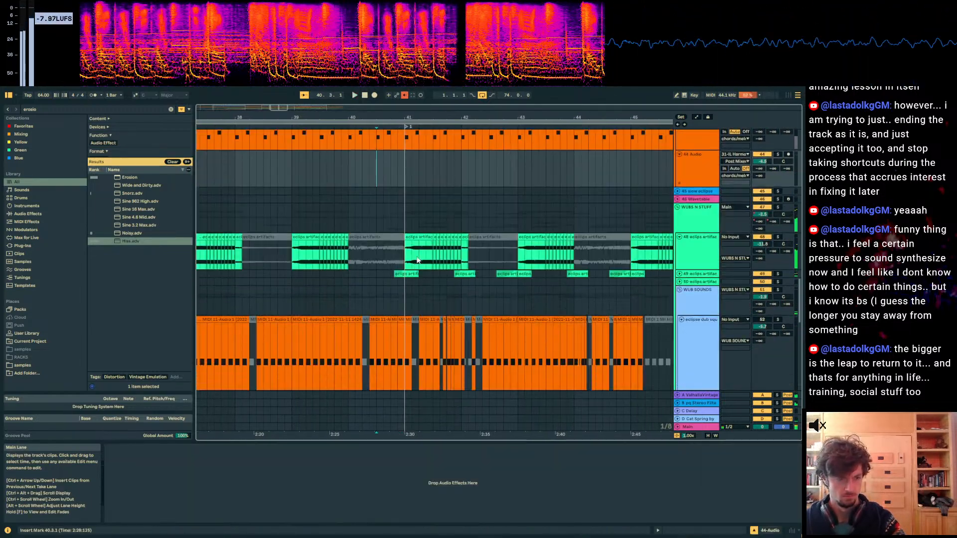
click(400, 213)
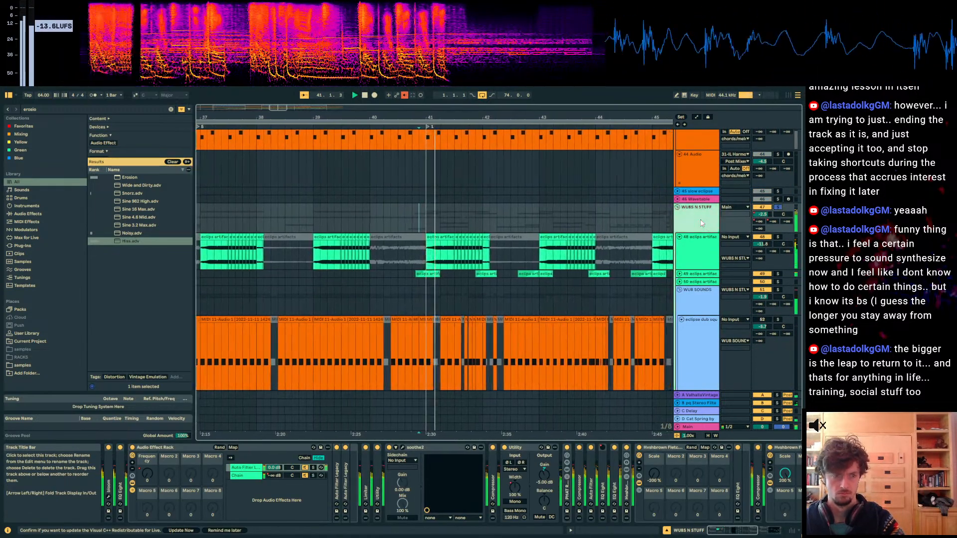
Step: Examine the devices on the WUBS N STUFF group and its eclips artifacts tracks, including the PHAT RACK
click(701, 275)
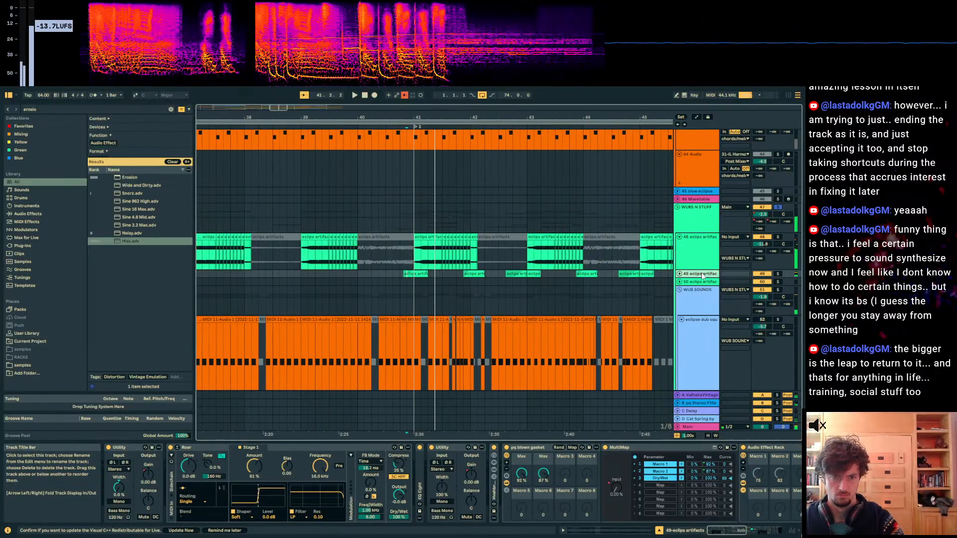
click(700, 225)
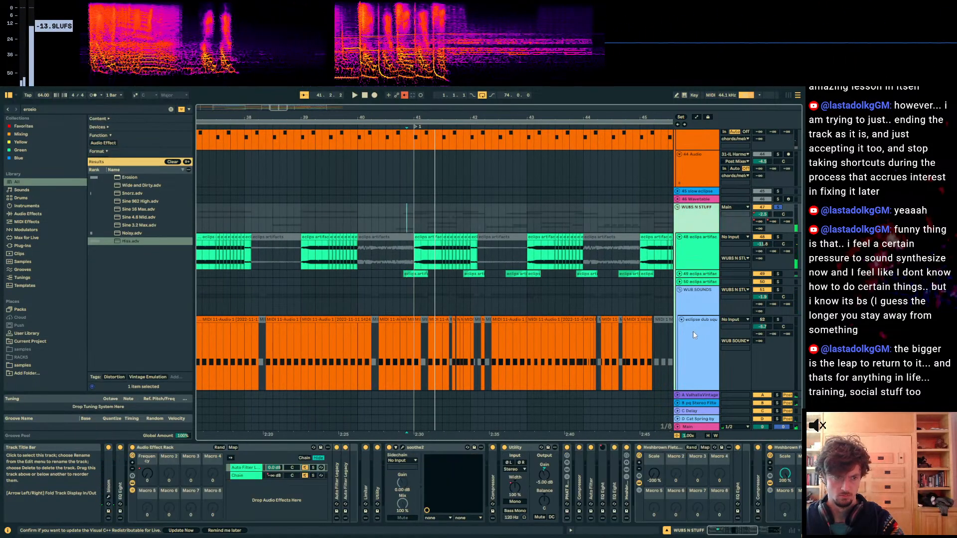
click(677, 447)
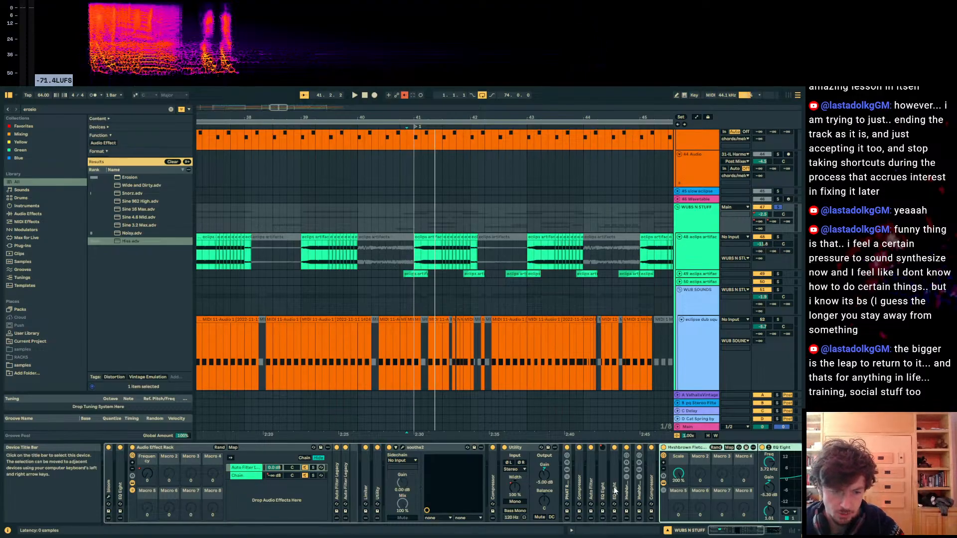
double_click(568, 492)
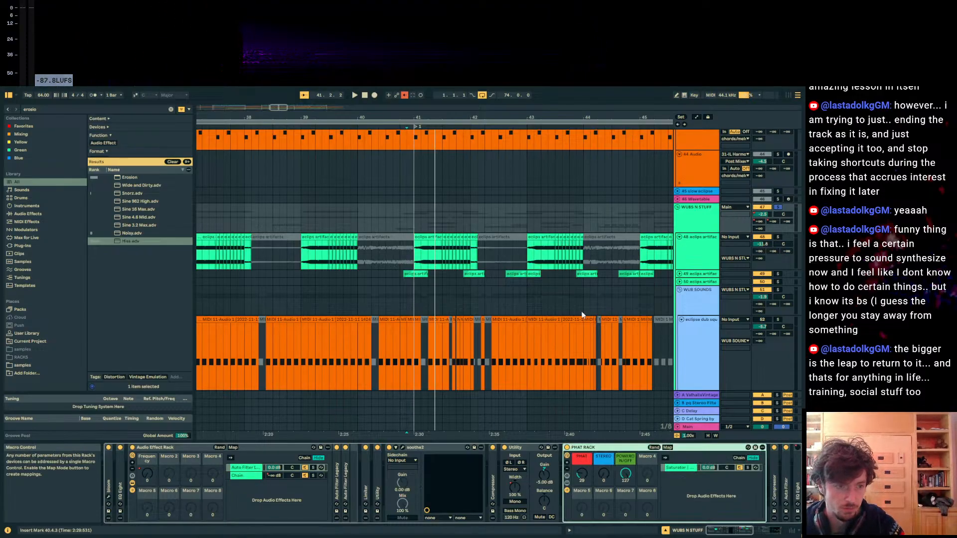
scroll(740, 253, down, 2)
click(690, 225)
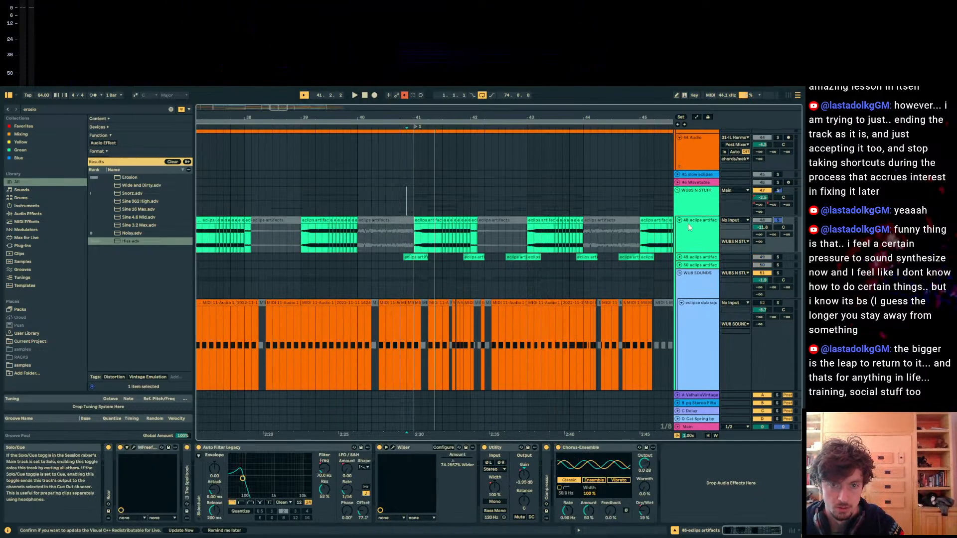
click(696, 209)
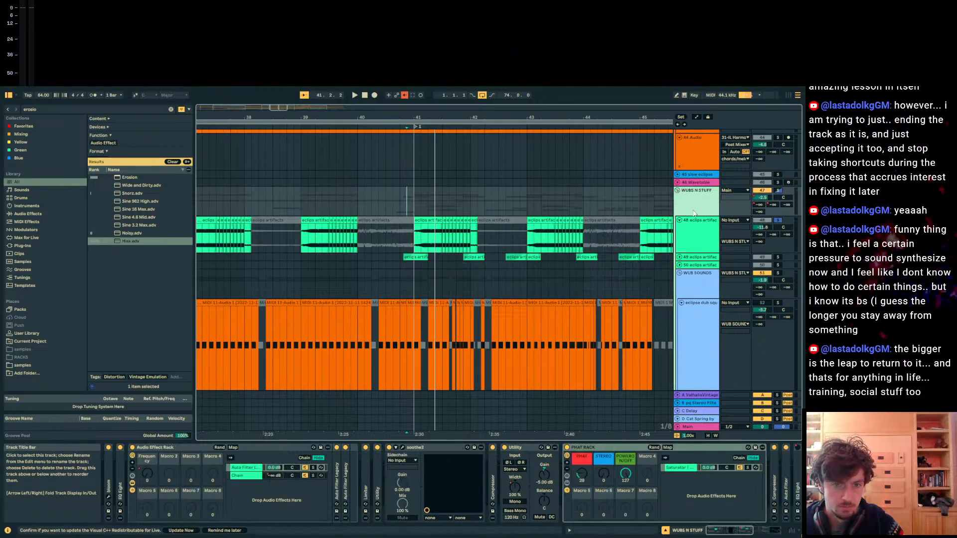
double_click(585, 447)
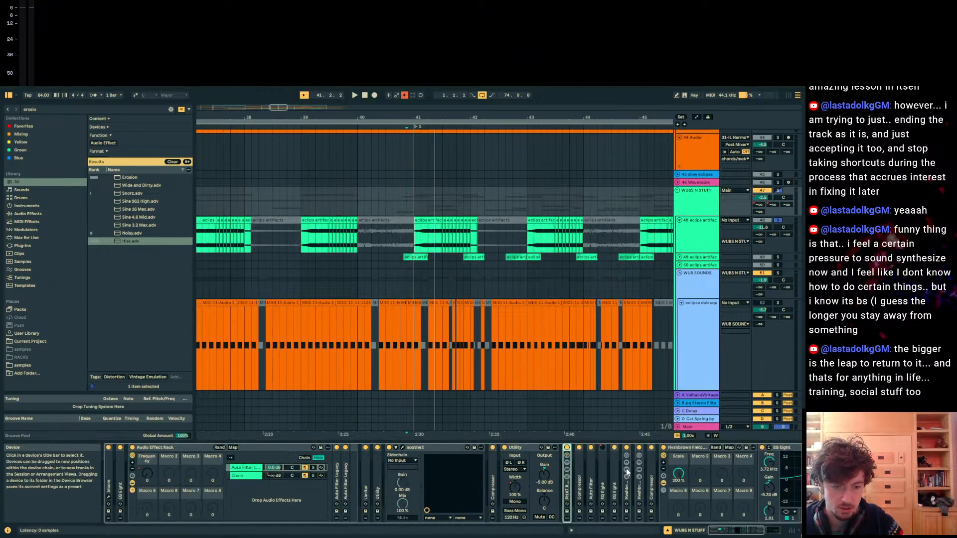
Step: Examine the device chains of the eclipse dub track and track 53 MIDI 11-Audio, including the Hvshbrown rack, then select WUB SOUNDS
click(696, 309)
scroll(693, 309, down, 5)
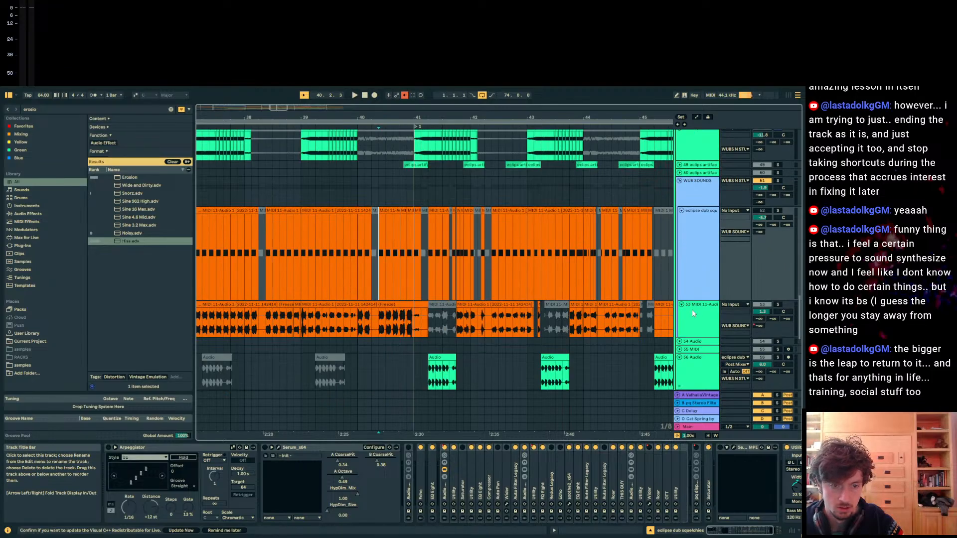
click(703, 306)
double_click(588, 445)
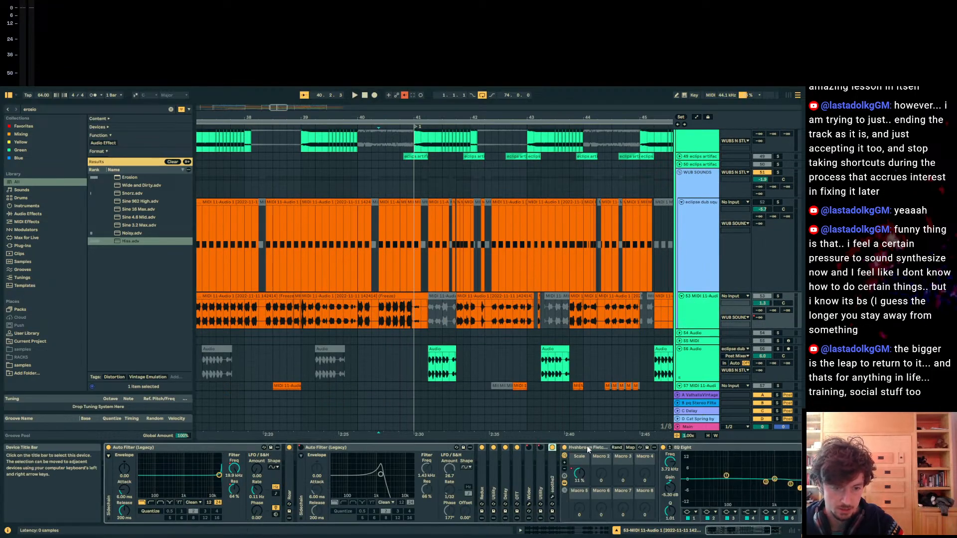
double_click(587, 446)
click(698, 175)
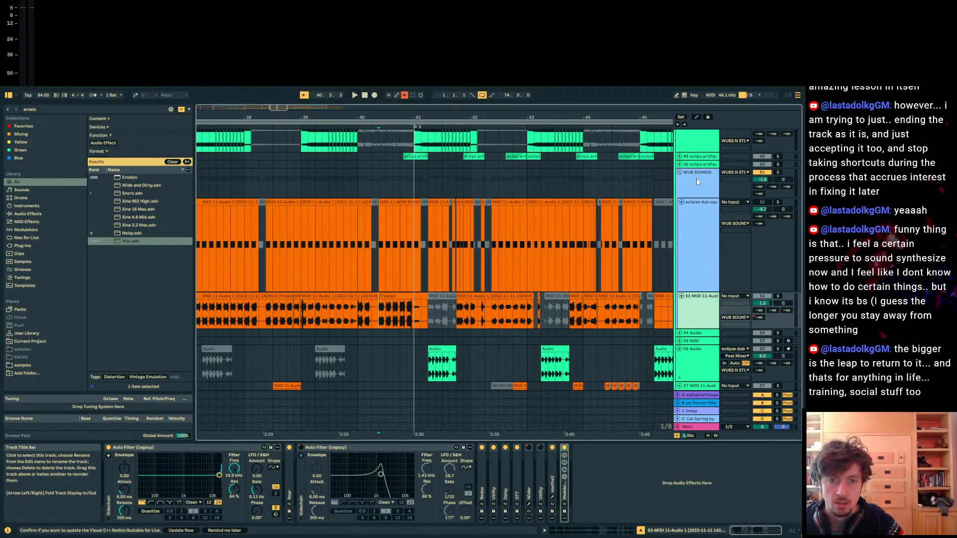
Step: Show the automation lanes and listen to the WUB SOUNDS and eclips artifacts tracks leading into bar 41
key(a)
click(384, 181)
key(space)
scroll(384, 180, down, 2)
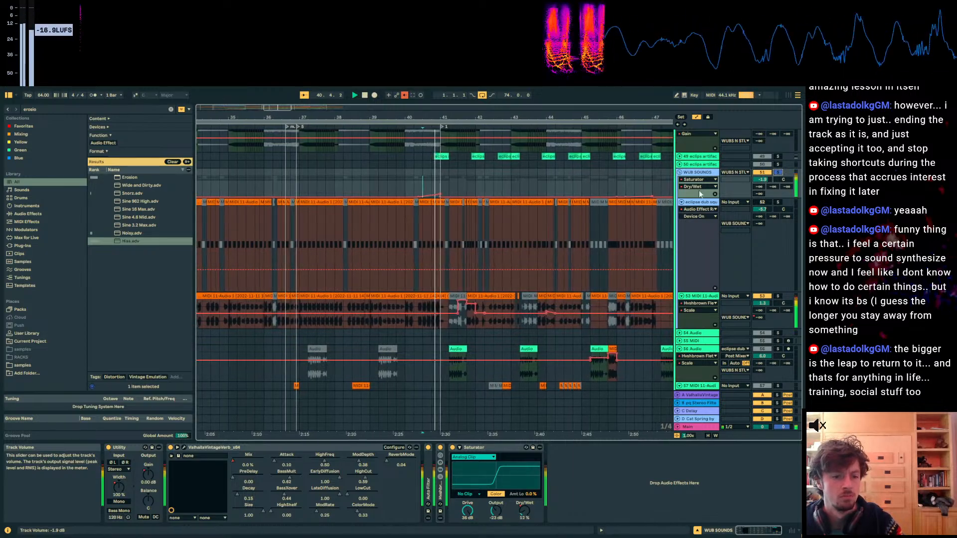
scroll(548, 224, up, 2)
scroll(548, 224, up, 2)
click(696, 230)
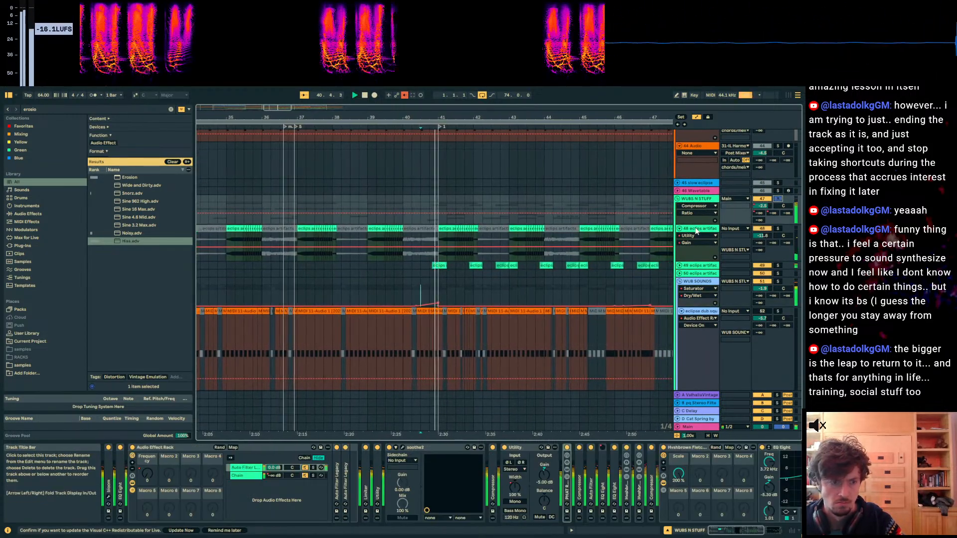
scroll(606, 229, down, 1)
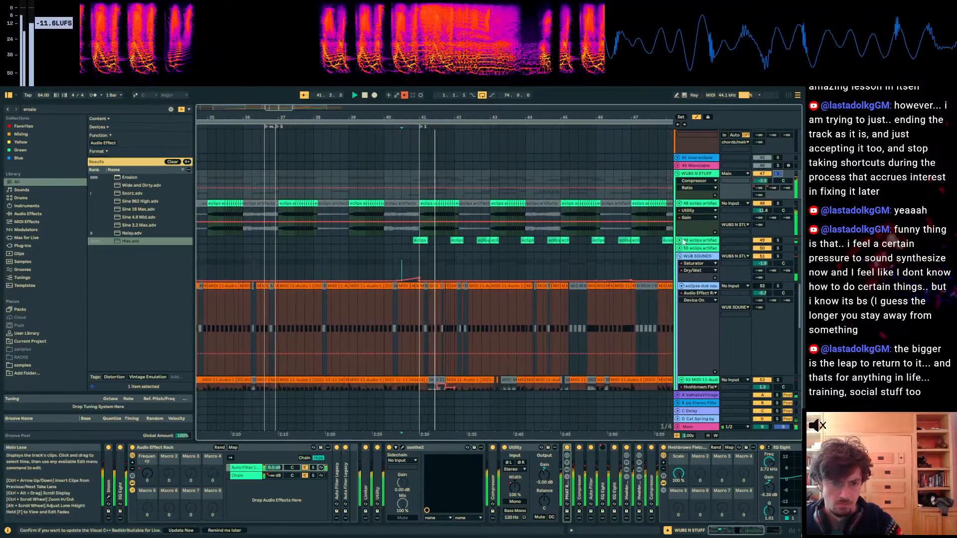
Step: Unfold track 49 eclips artifacts and compare playback with its pq blown gasket rack switched off and back on
click(679, 241)
click(694, 242)
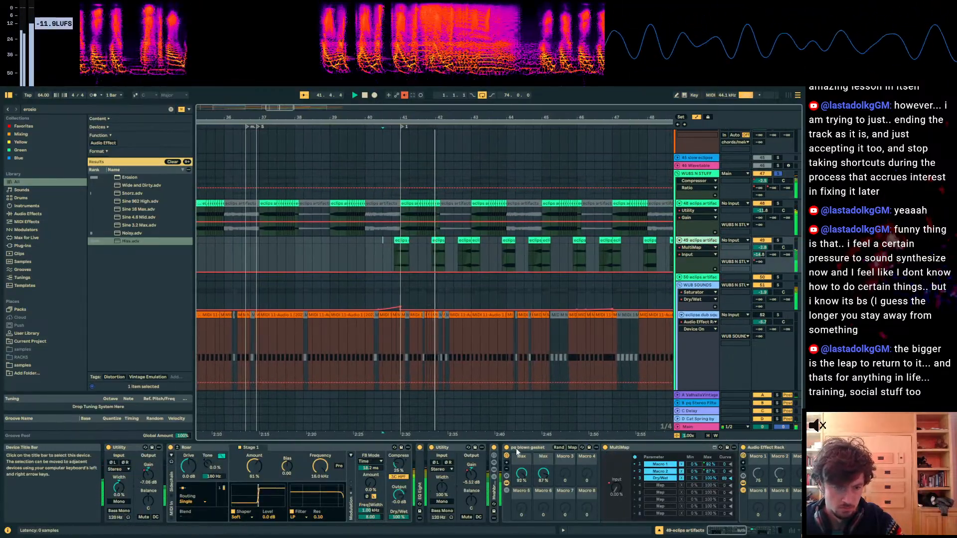
key(ctrl+a)
key(a)
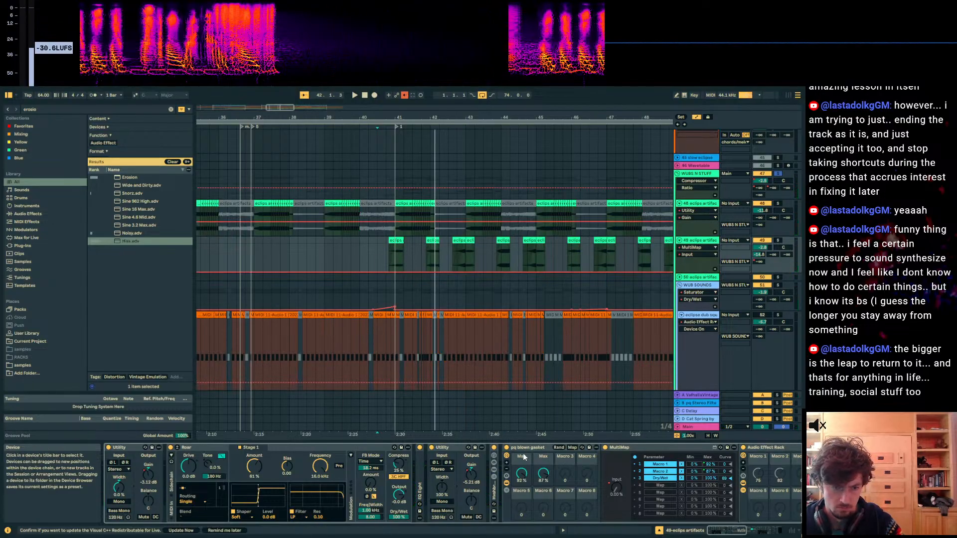
click(506, 448)
key(space)
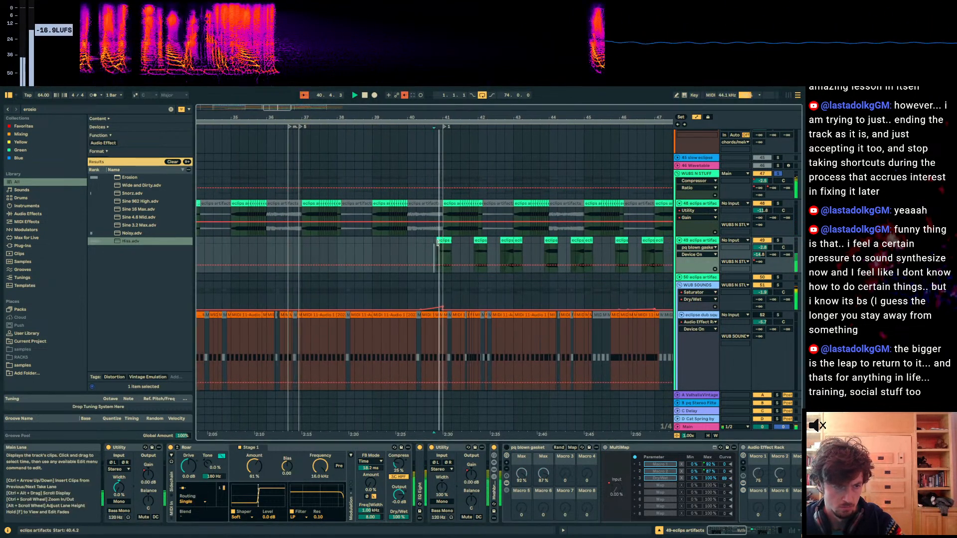
click(437, 245)
click(507, 448)
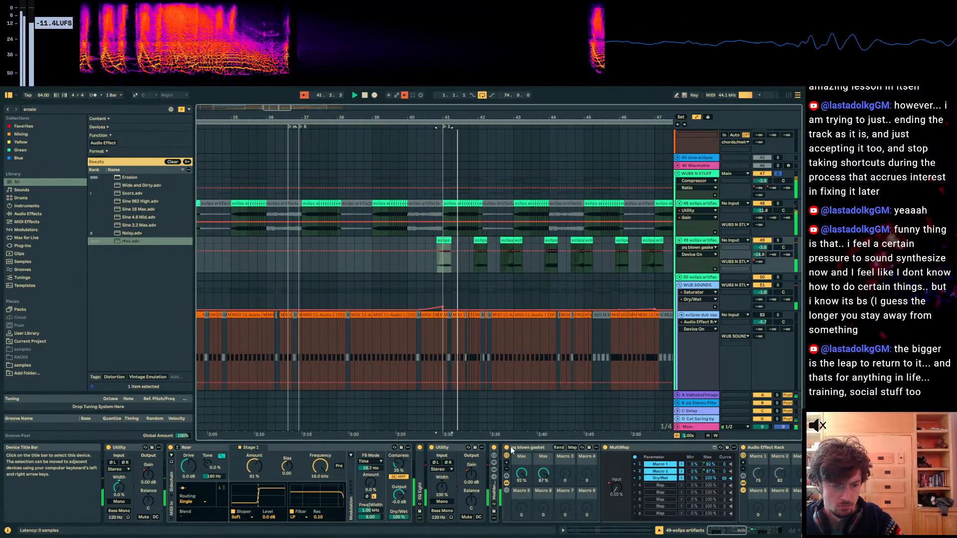
Step: Select the MultiMap Input control on track 49, turn off Automation Arm and audition the clip leading into bar 41
click(524, 450)
key(Right)
key(Right)
key(Left)
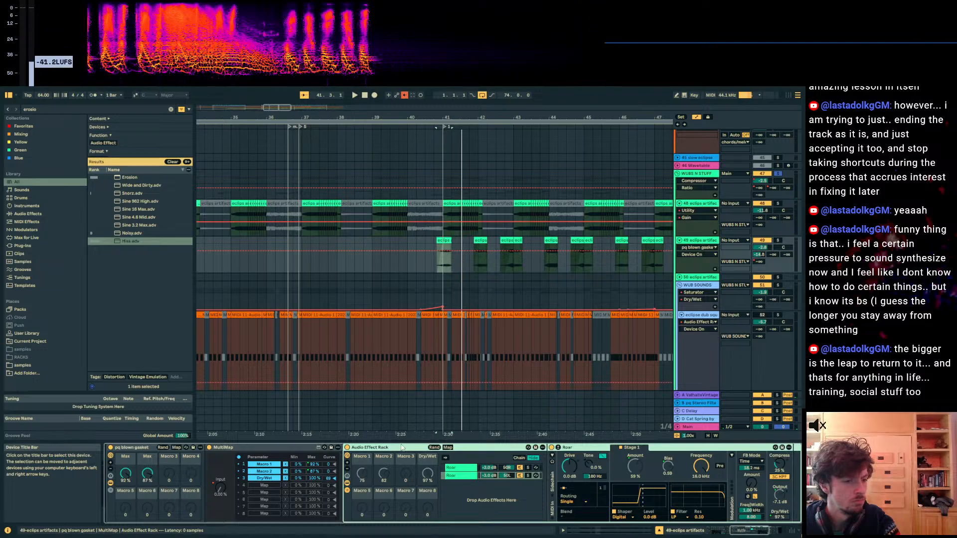
click(222, 482)
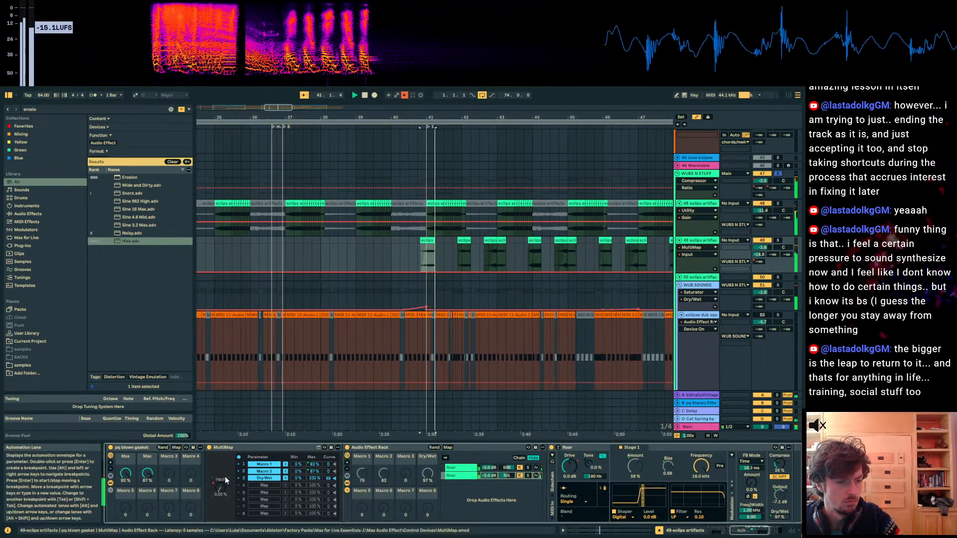
key(space)
click(404, 96)
key(space)
key(space)
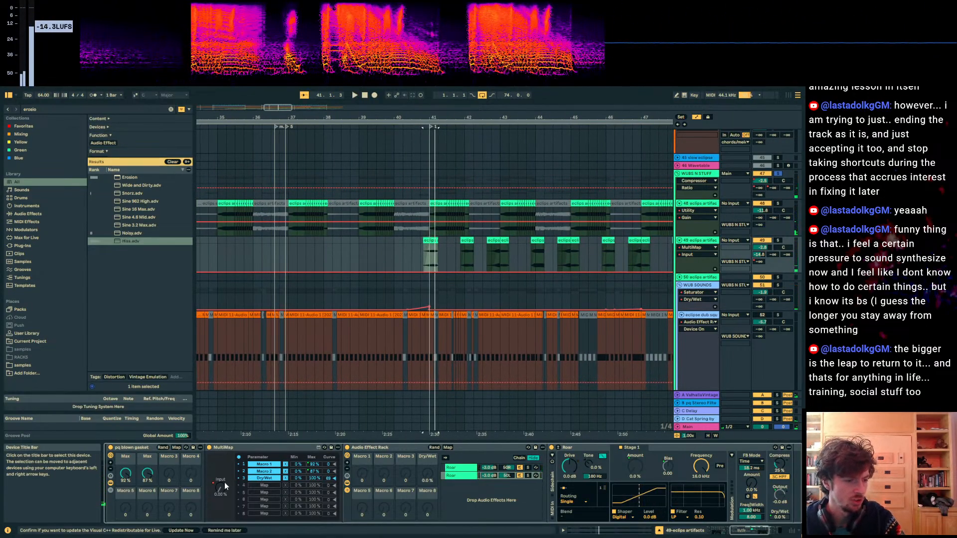
Step: Edit the MultiMap Input automation on track 49 just before bar 41 and hide the automation lanes
click(414, 272)
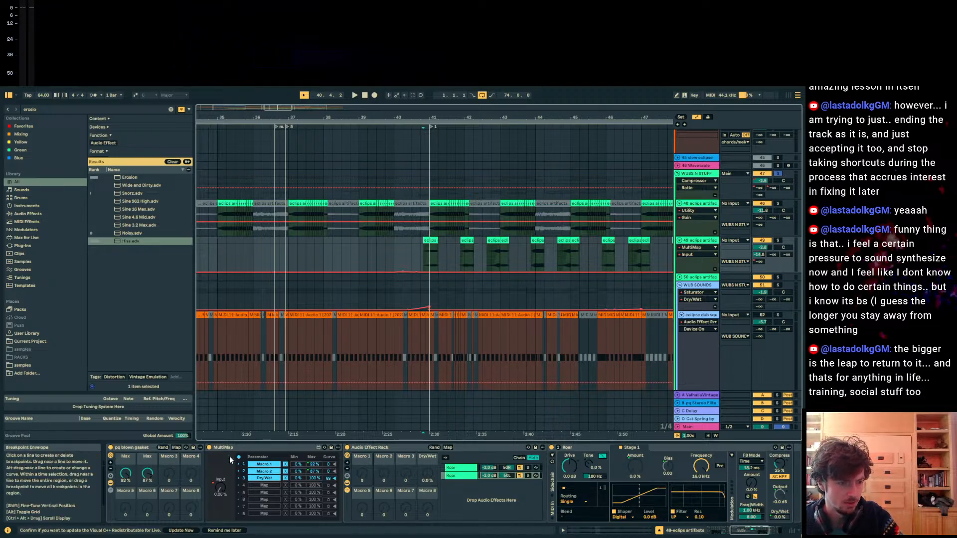
mouse_move(399, 117)
mouse_down()
mouse_move(397, 64)
mouse_move(394, 109)
mouse_up()
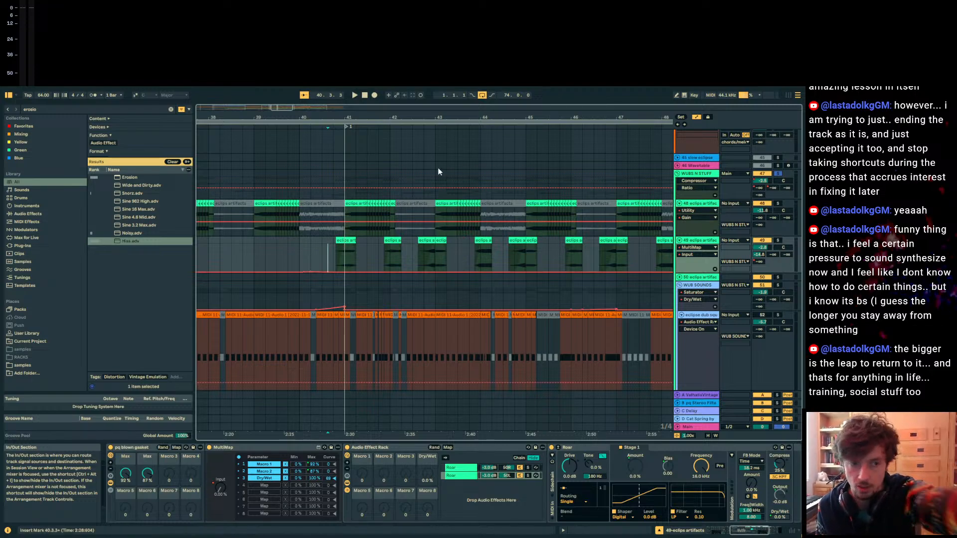
click(331, 252)
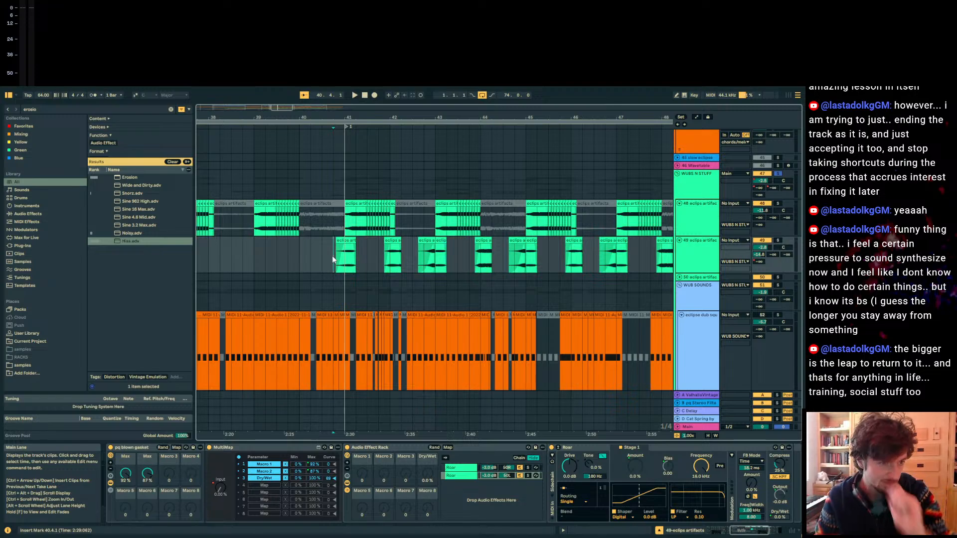
Step: Play drop 2 from 39.1.1 with the WUBS N STUFF group unsoloed and select that group
click(251, 258)
key(space)
scroll(251, 258, down, 3)
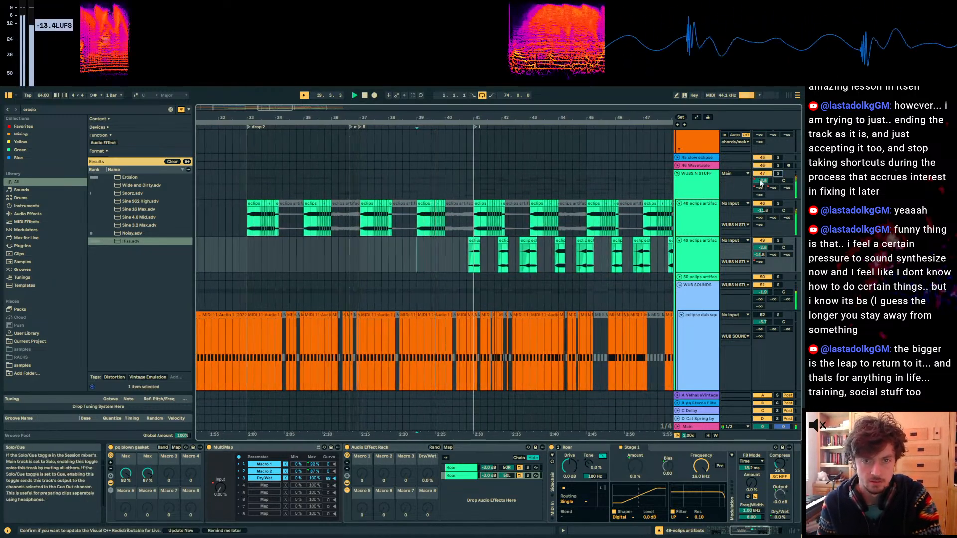
click(701, 181)
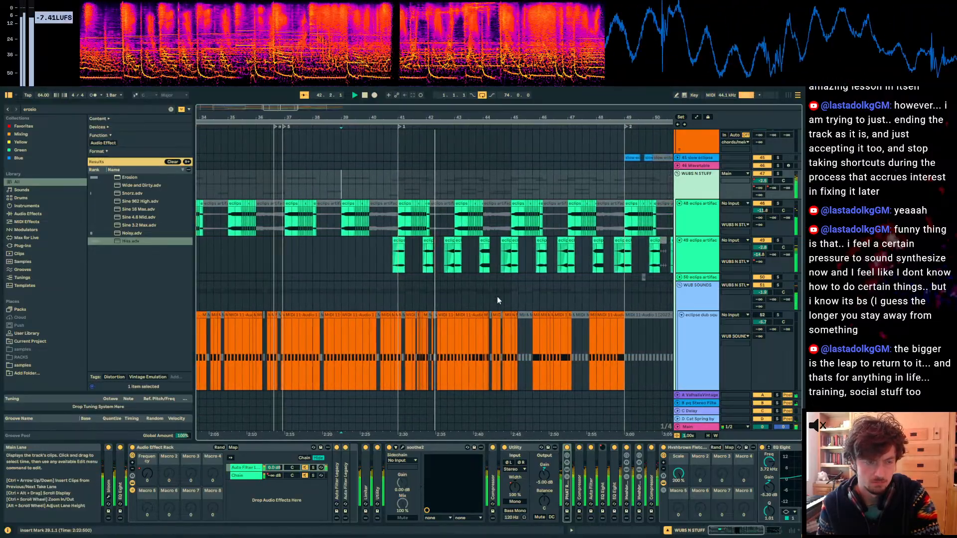
Step: Trim the start of track 58's audio clip just before bar 37 so that it begins at 36.3.1
click(423, 279)
click(424, 293)
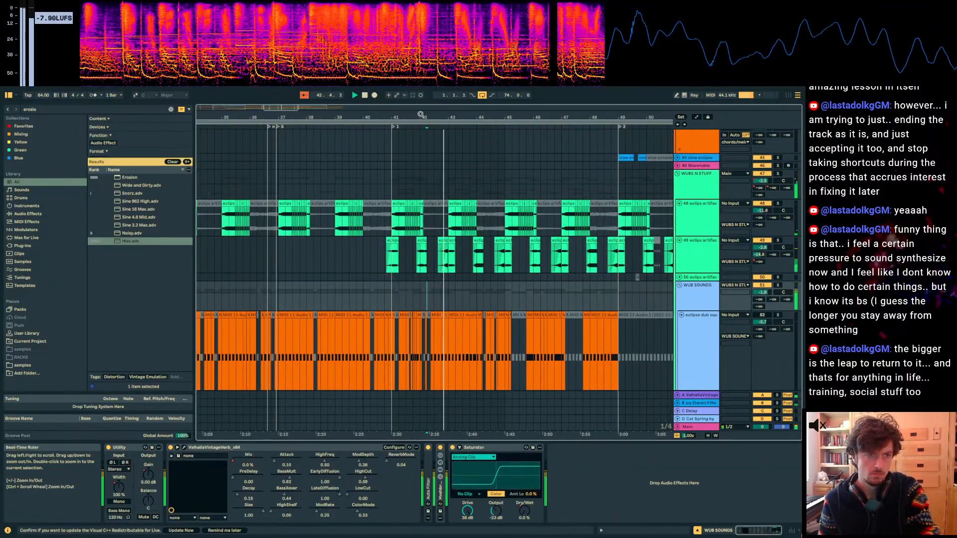
drag(421, 117, 420, 114)
scroll(426, 235, down, 7)
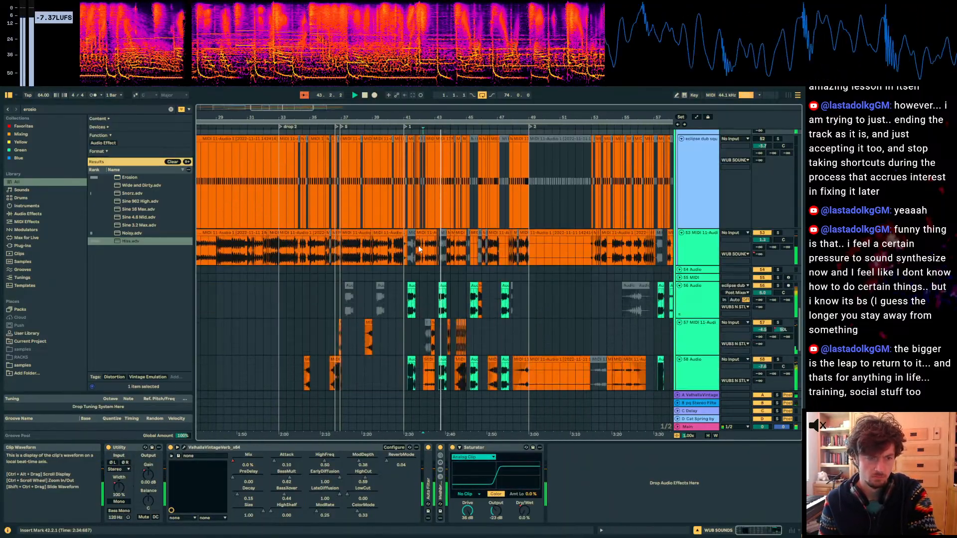
drag(338, 118, 337, 167)
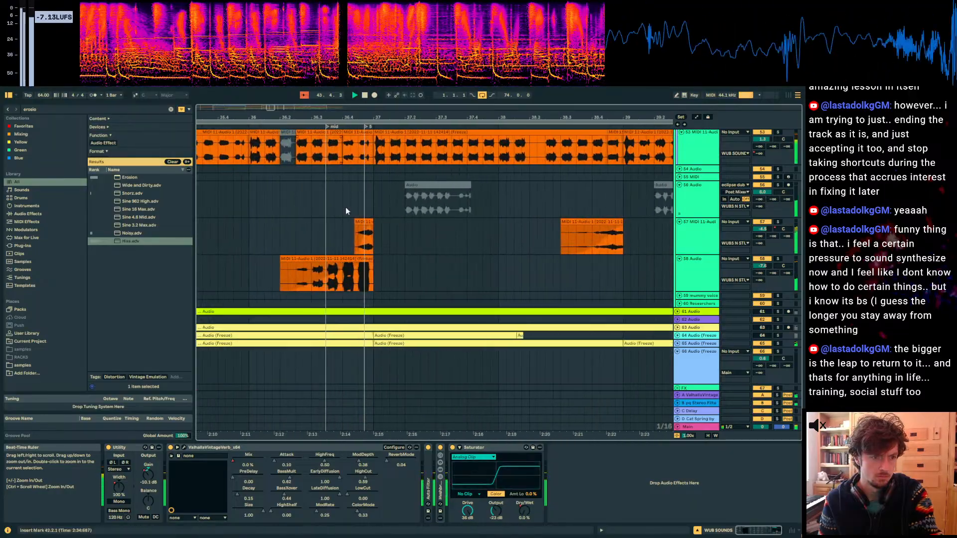
drag(281, 259, 312, 259)
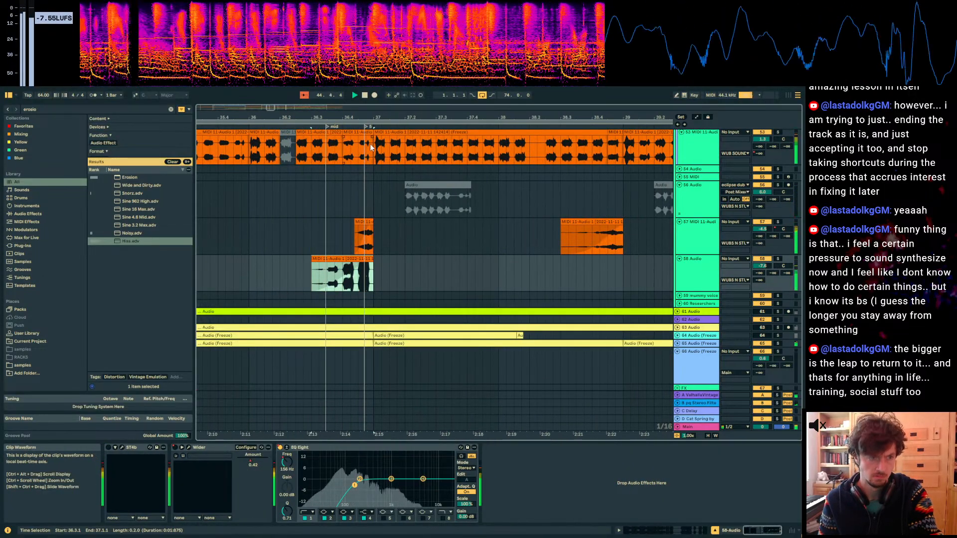
drag(312, 130, 254, 94)
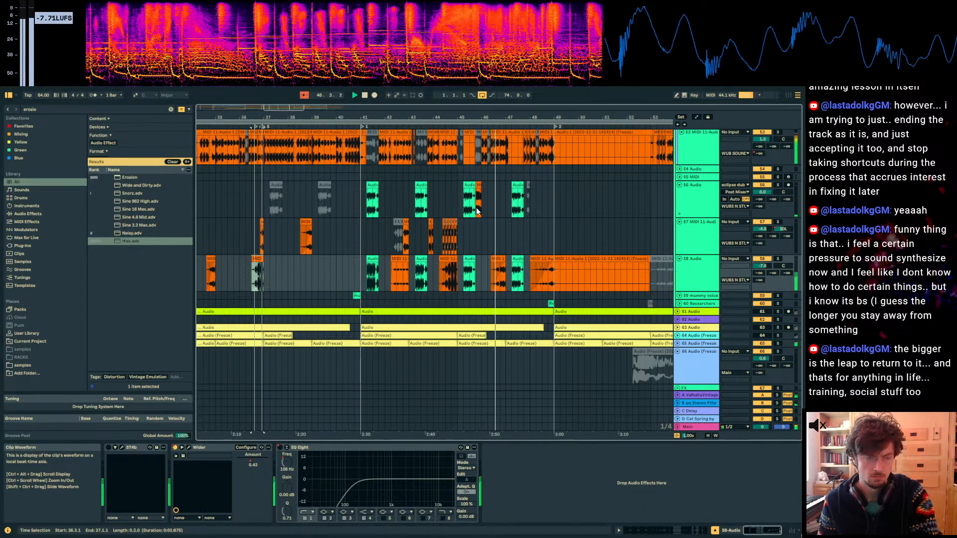
Step: Play the arrangement from 48.4.1 and review the wub tracks across the transition at bar 49
scroll(489, 252, up, 5)
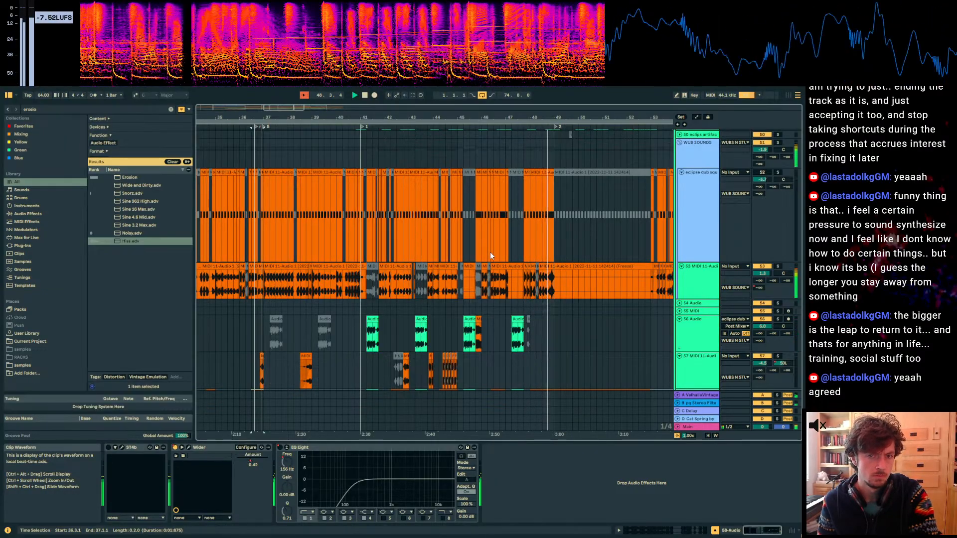
scroll(523, 259, up, 1)
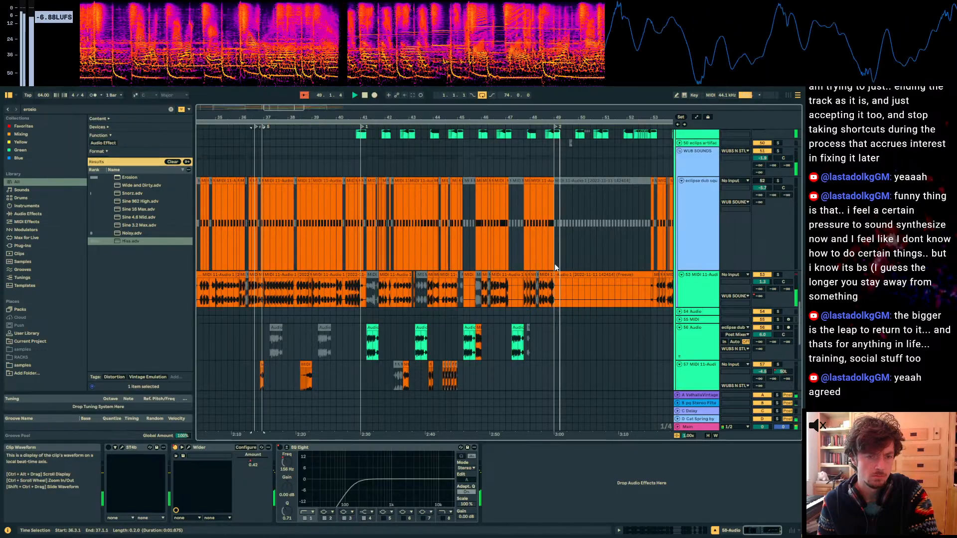
scroll(555, 267, up, 3)
click(545, 214)
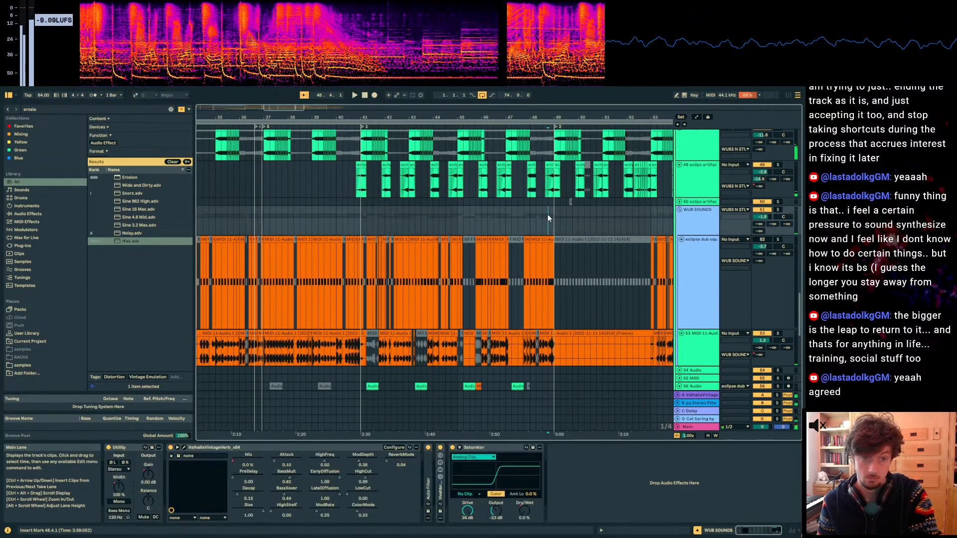
drag(437, 118, 402, 201)
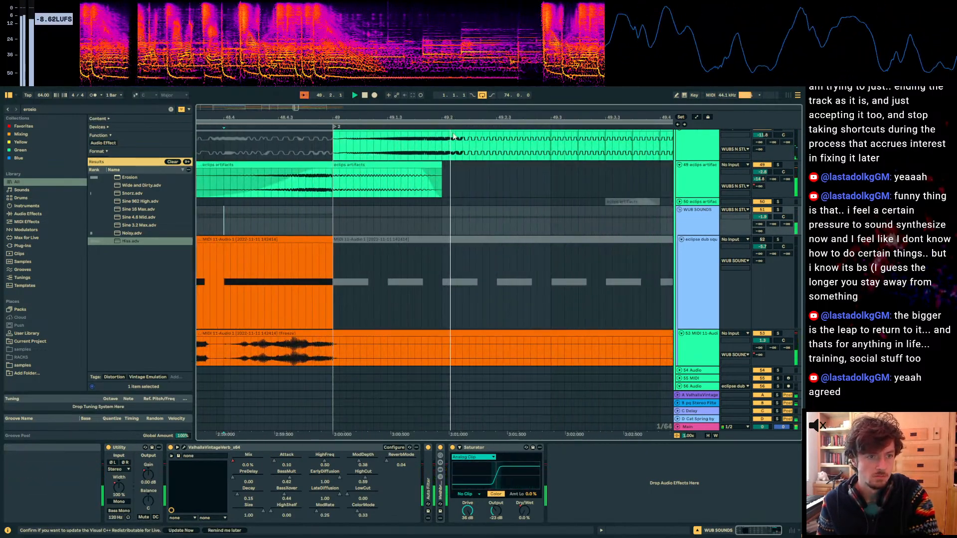
scroll(471, 197, up, 3)
drag(424, 118, 407, 54)
drag(408, 118, 371, 85)
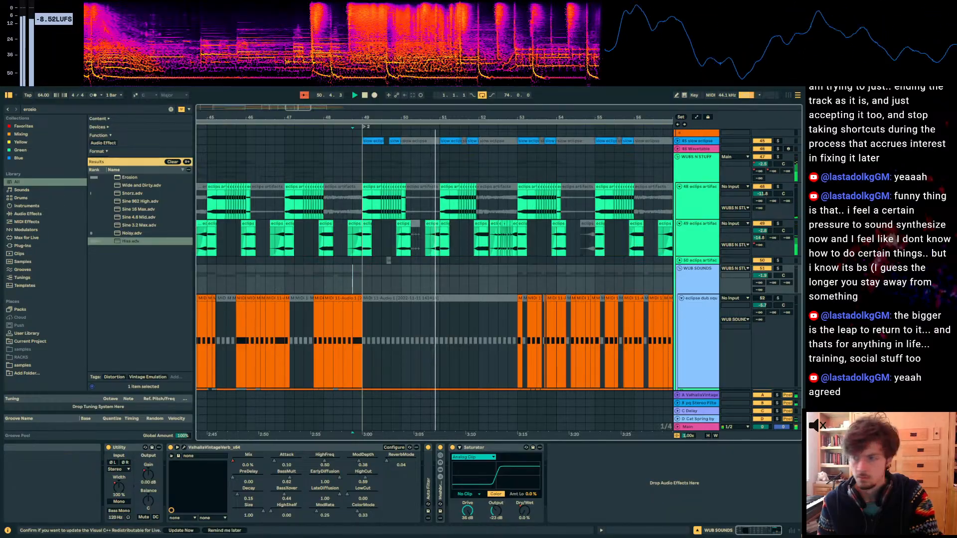
Step: Show the snare group's D-Cat Spring send automation
scroll(564, 255, up, 10)
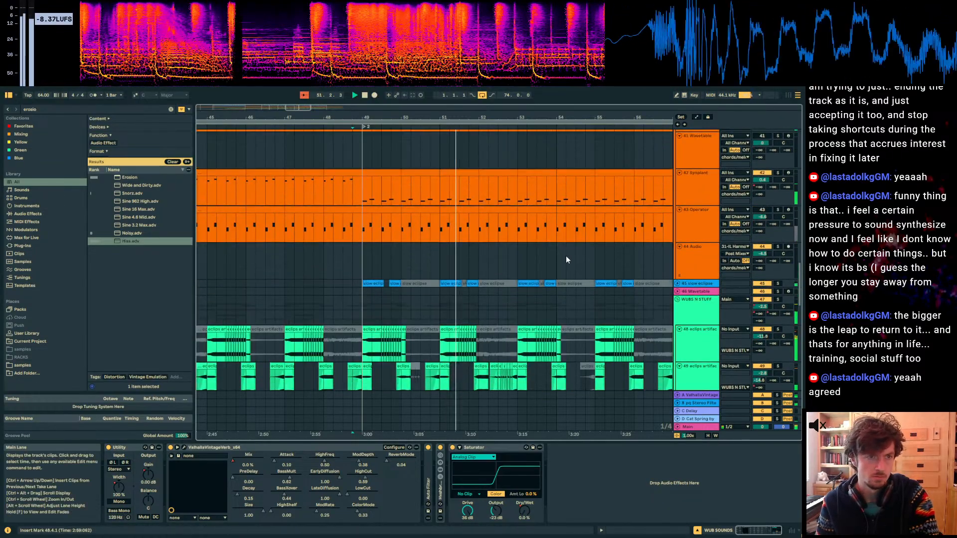
scroll(650, 267, up, 15)
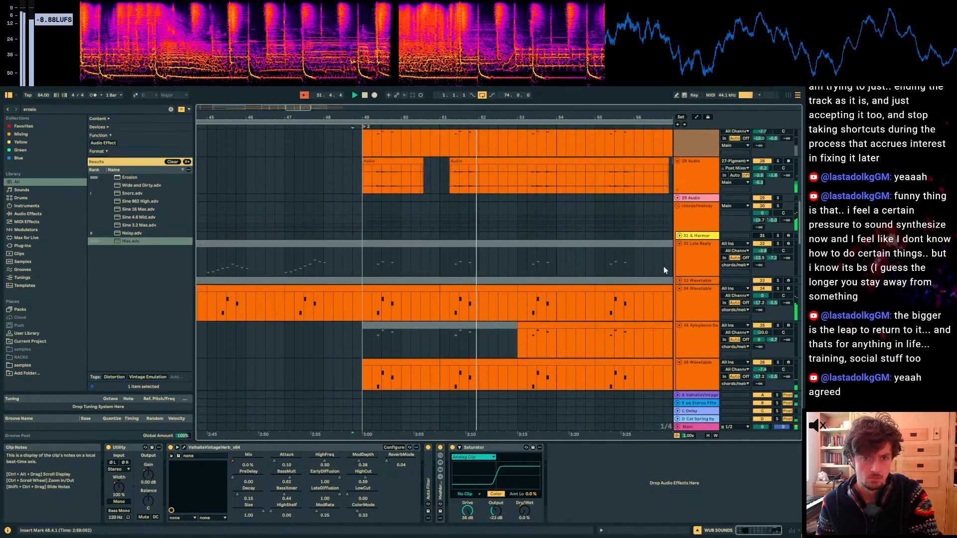
scroll(668, 270, up, 8)
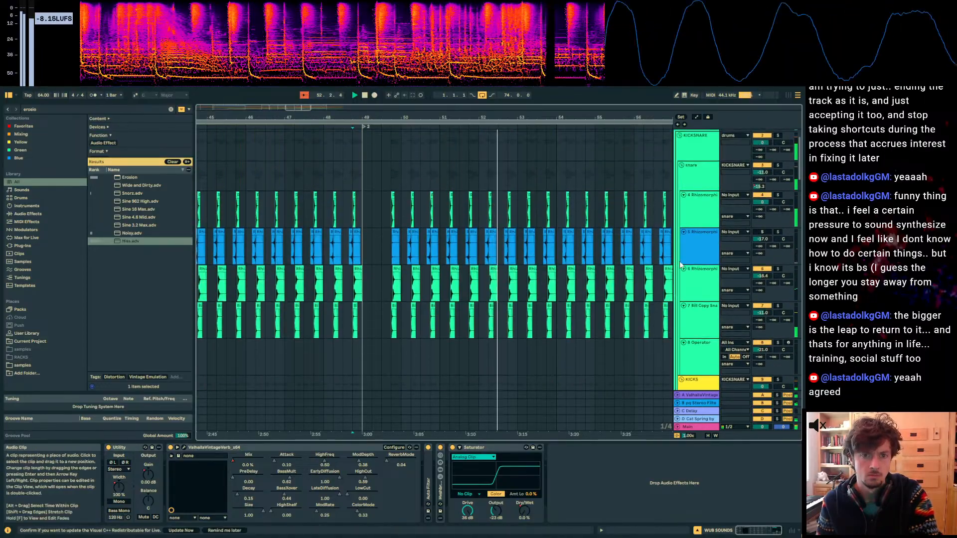
click(772, 226)
key(a)
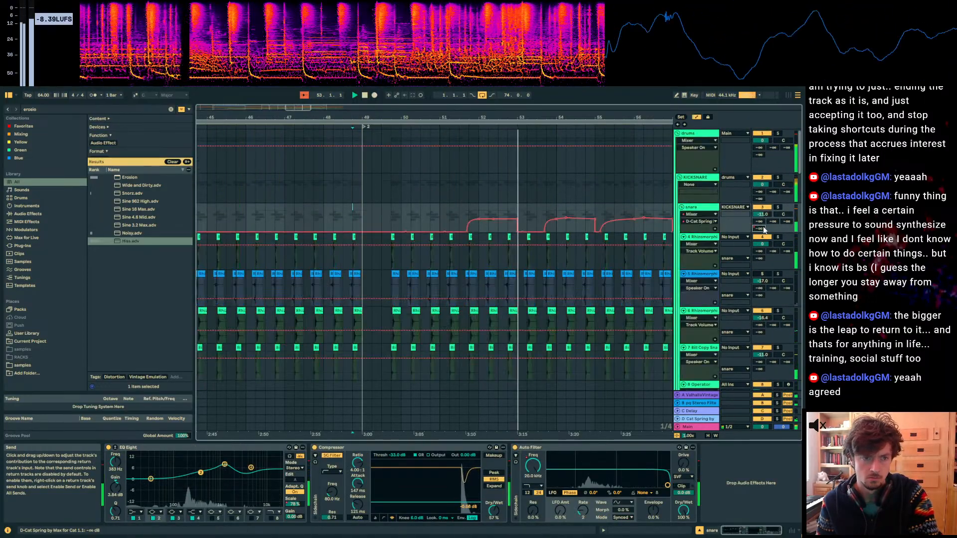
Step: Copy the snare group's D-Cat Spring send automation from 51.1.3 to 53.1.1 and paste it at bar 49
drag(443, 218, 516, 221)
key(ctrl+c)
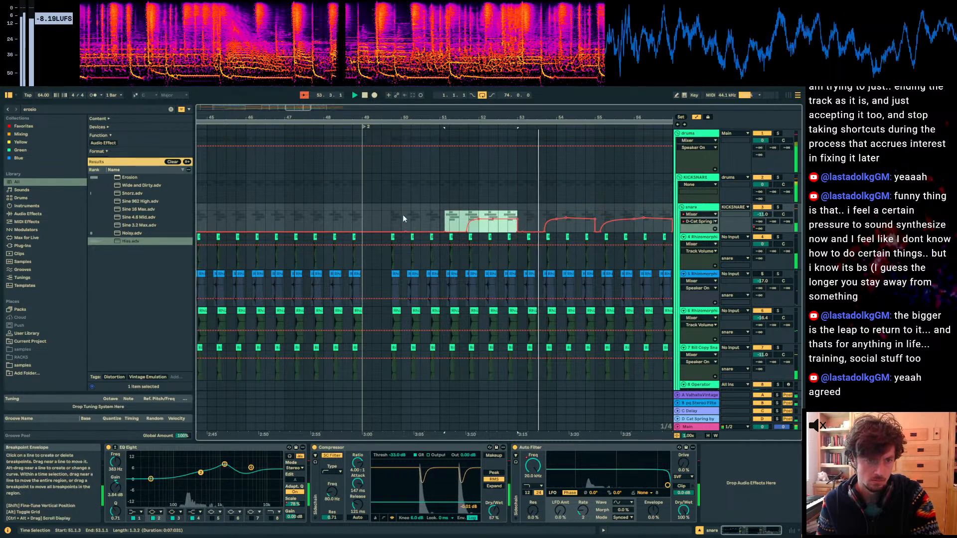
click(363, 220)
key(ctrl+v)
click(398, 215)
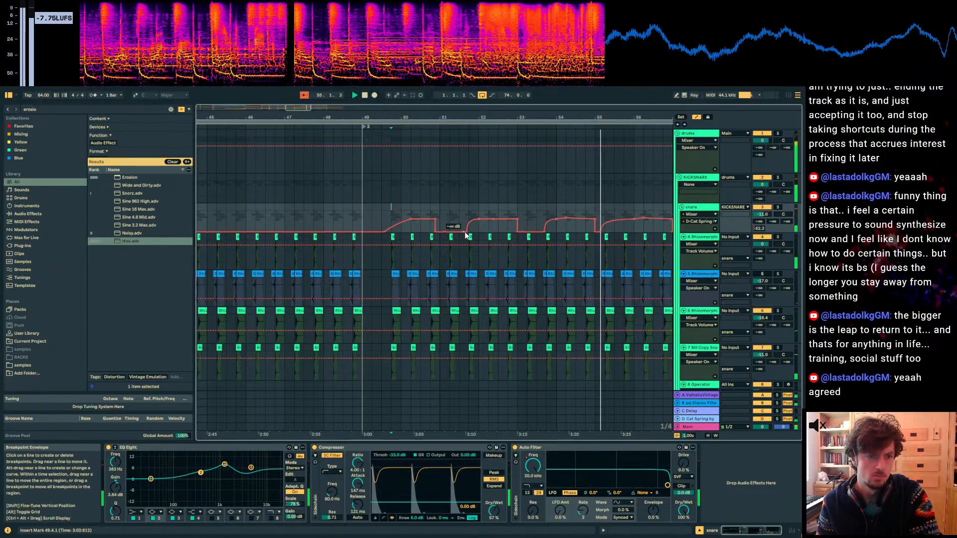
Step: Hide the automation lanes and lower the volume of track 28 Audio
drag(560, 117, 426, 80)
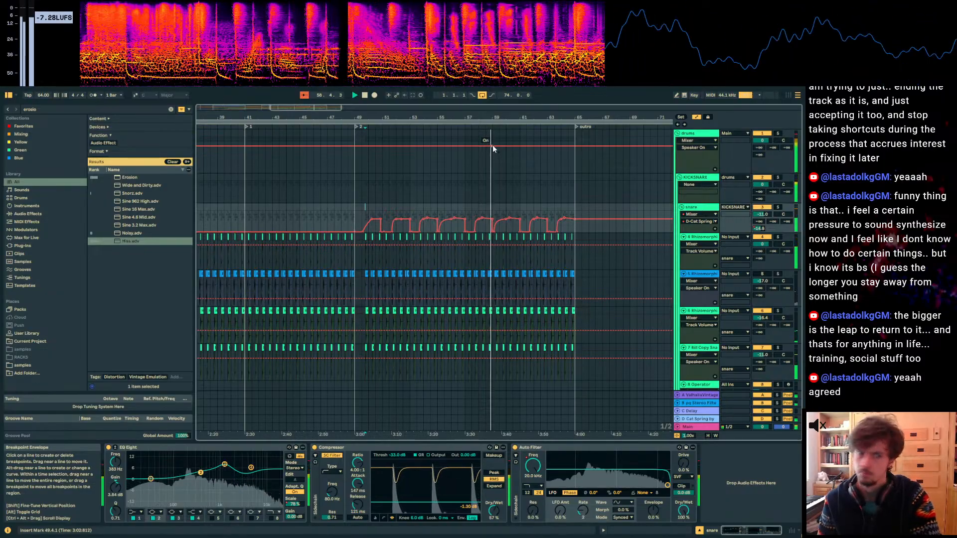
scroll(518, 258, down, 10)
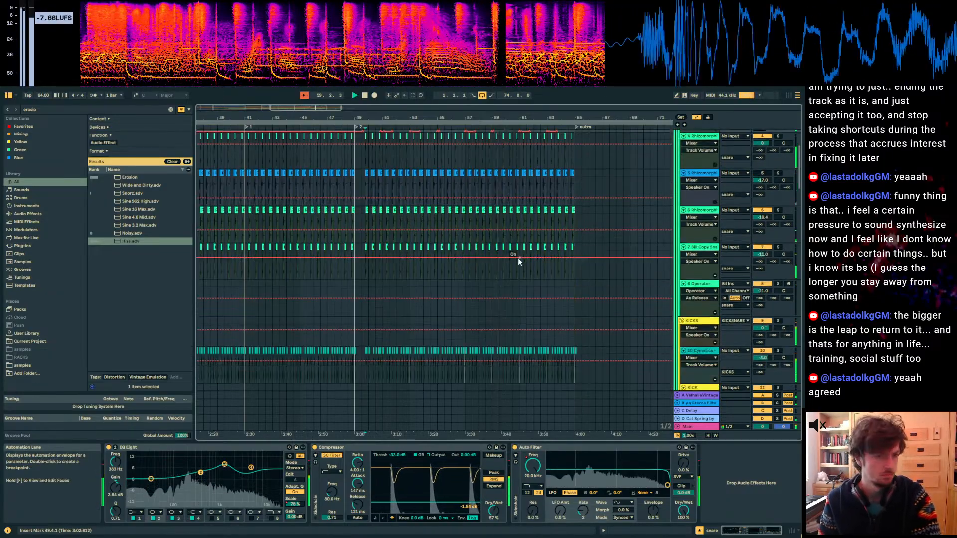
key(a)
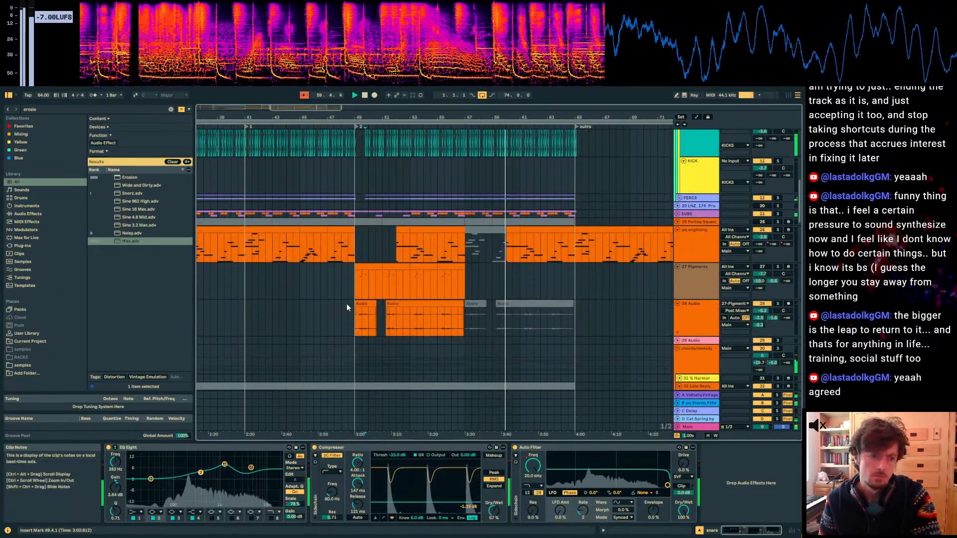
click(365, 319)
drag(765, 312, 765, 322)
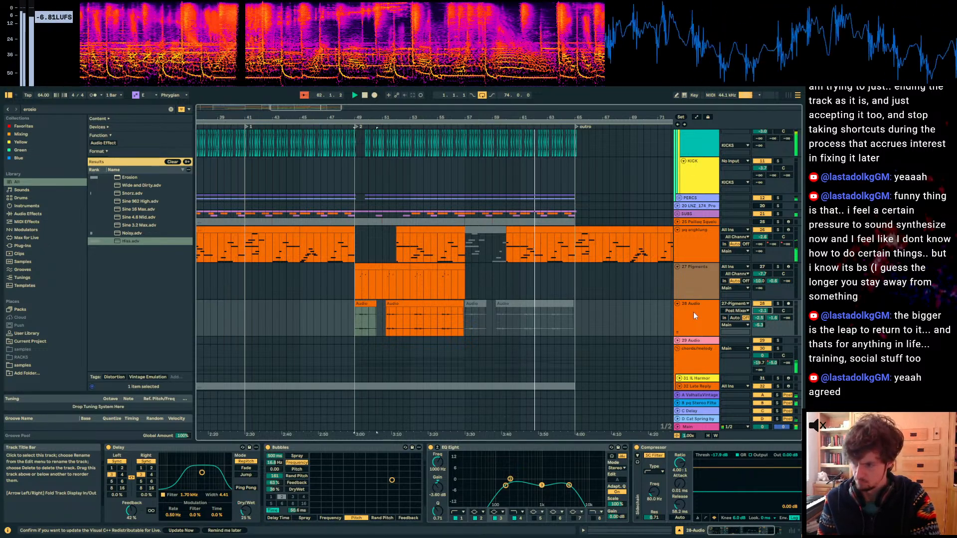
Step: Solo track 53 in the WUB SOUNDS group and audition its clip from 61.4.1
scroll(524, 249, down, 10)
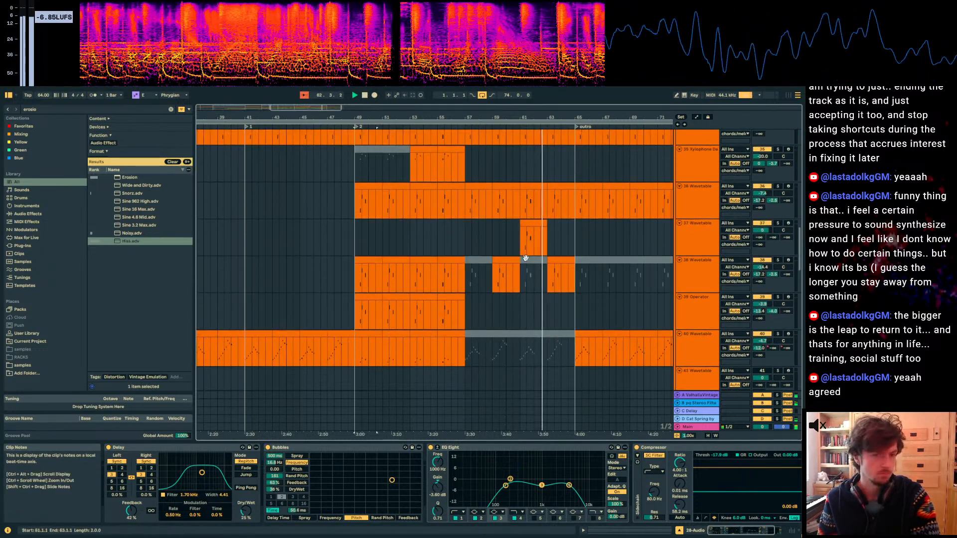
scroll(526, 258, down, 12)
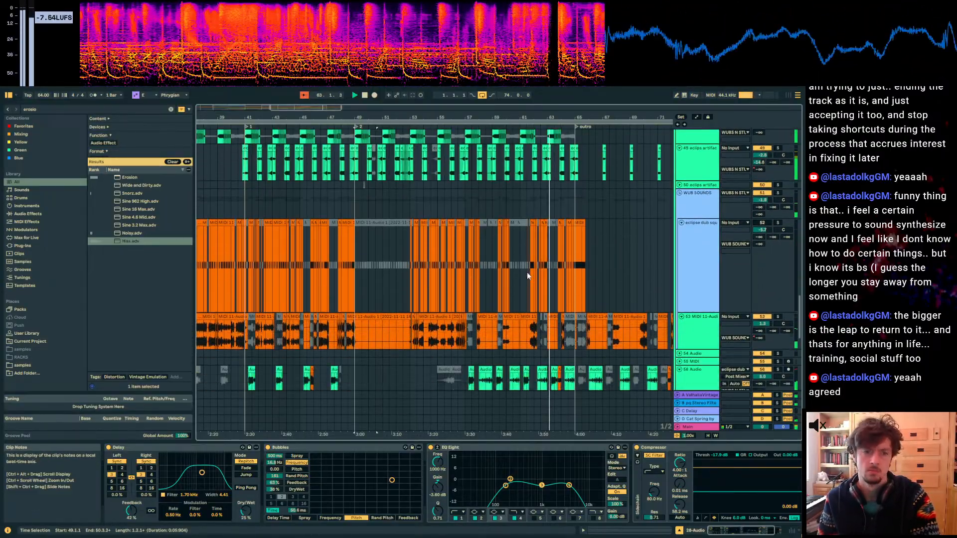
scroll(527, 276, down, 3)
click(534, 248)
drag(536, 117, 434, 190)
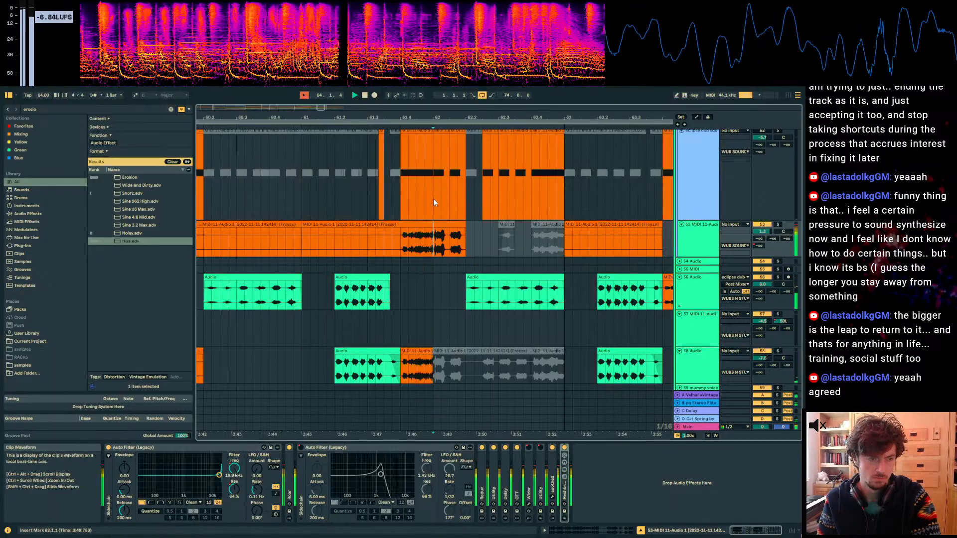
click(367, 233)
key(space)
key(space)
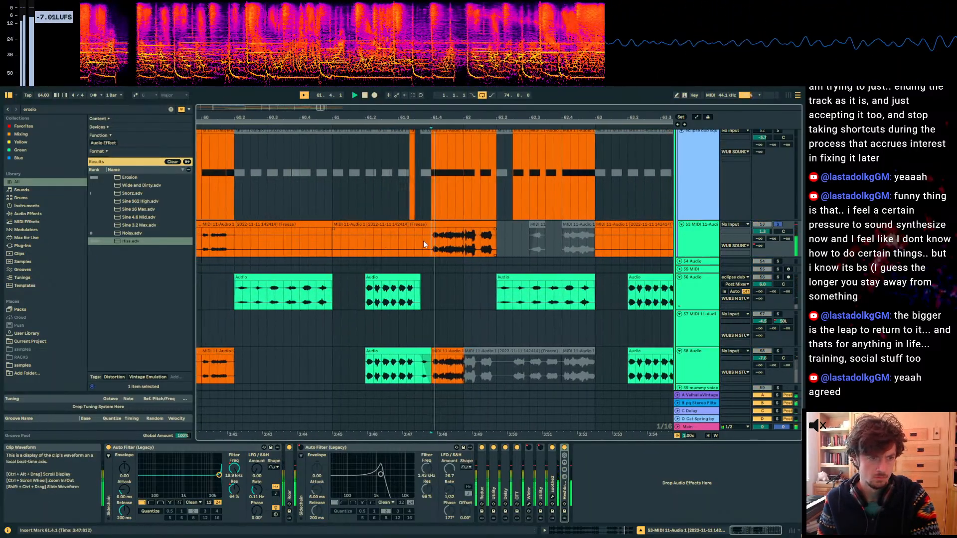
Step: Lower track 53's Auto Filter Frequency automation at 61.4.1 to about 1.2 kHz, making a rising sweep, and audition it
key(a)
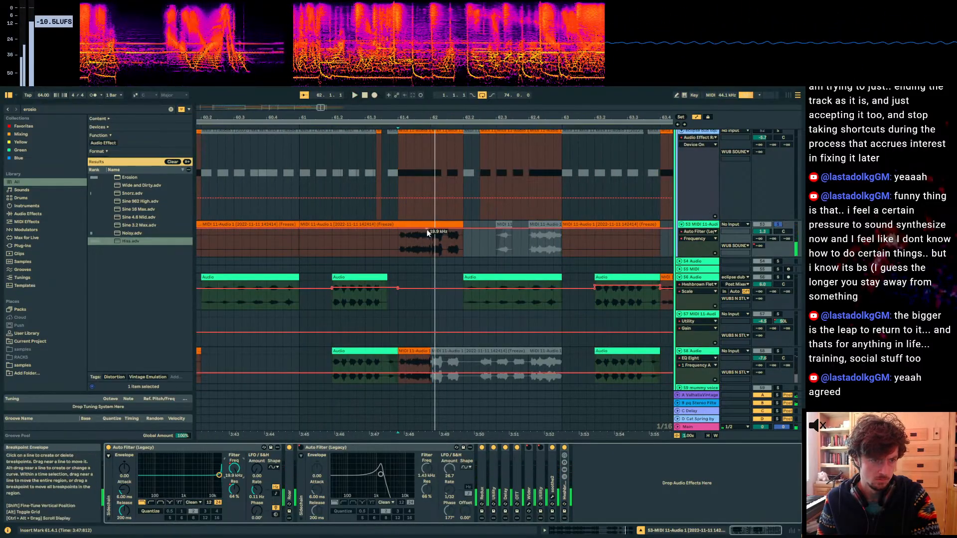
drag(399, 228, 398, 240)
key(space)
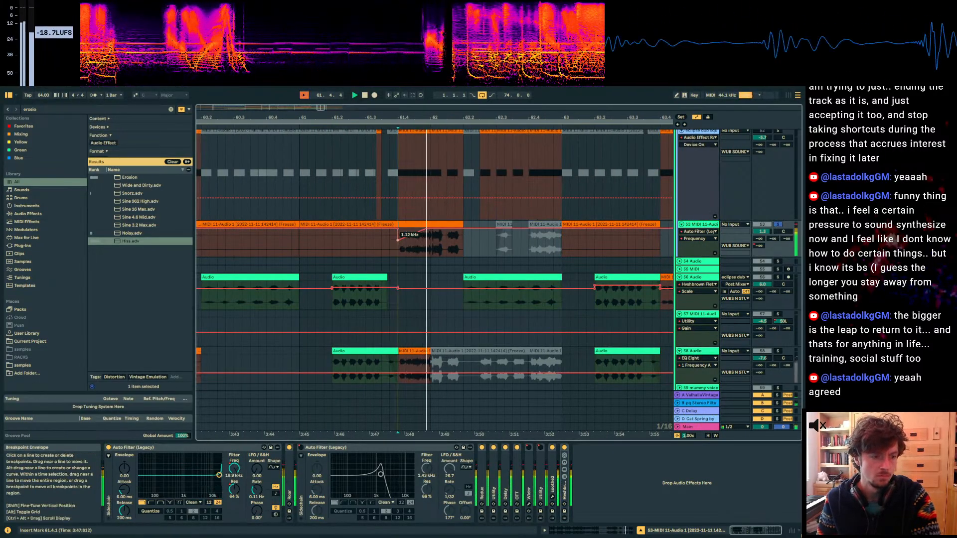
Step: Unsolo track 53, play the full mix from 61.3.2 into the outro and hide the automation lanes
click(373, 242)
key(space)
click(780, 225)
key(space)
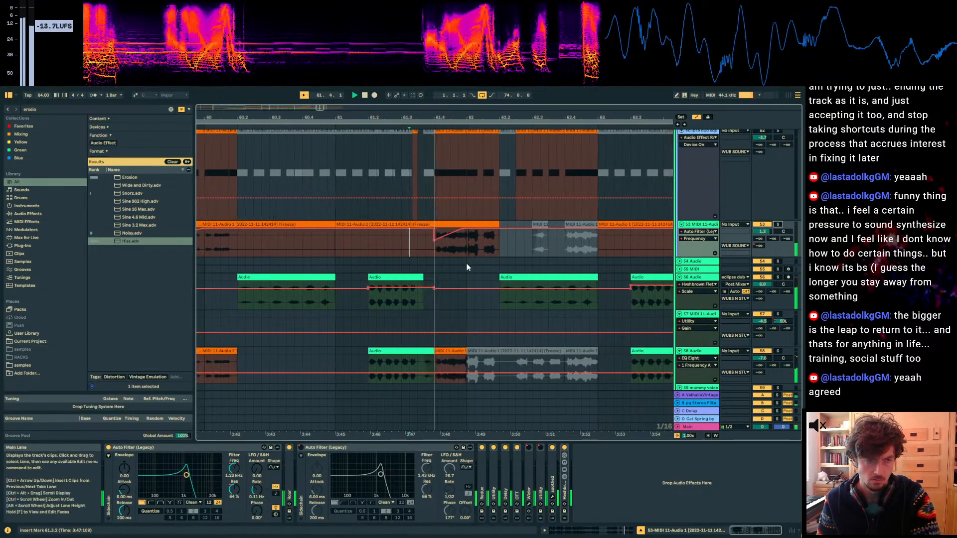
drag(419, 119, 413, 88)
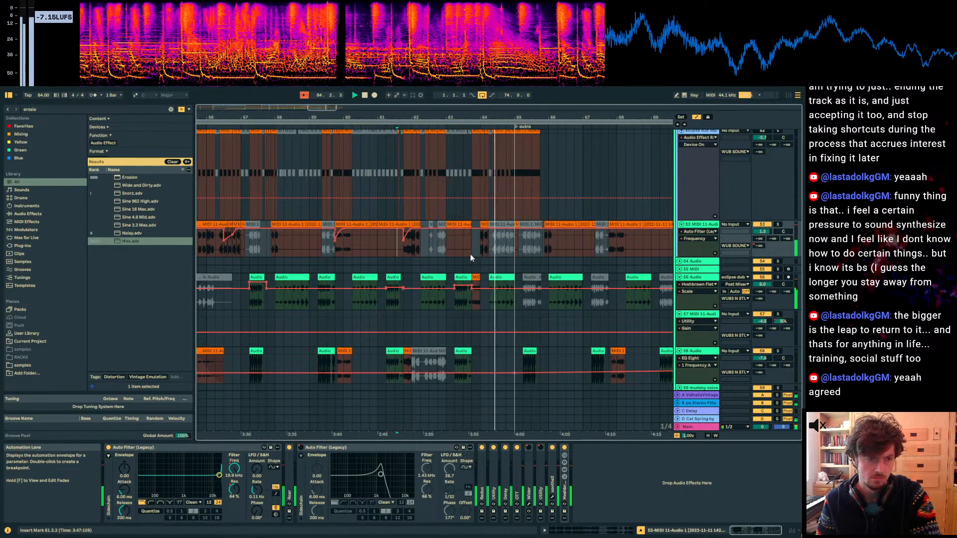
key(a)
Step: Draw raised steps in track 56's EQ Eight 1 Frequency A automation from bar 66 in the outro, and hide the automation lanes
drag(514, 118, 618, 80)
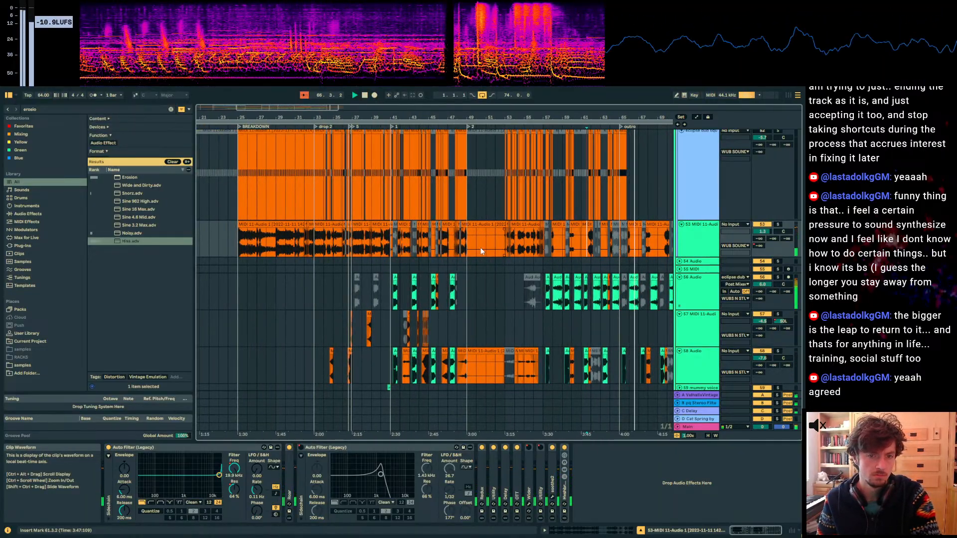
click(629, 298)
key(a)
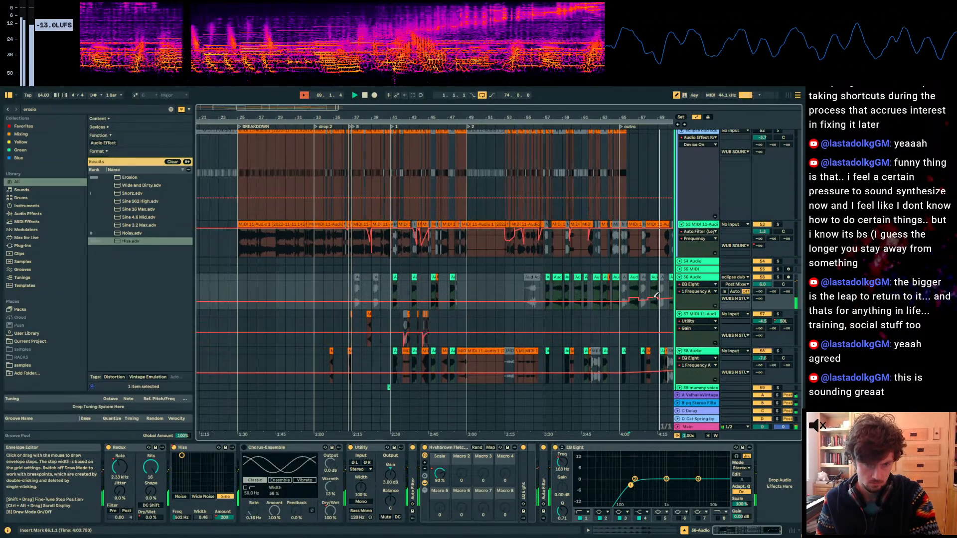
drag(629, 118, 502, 119)
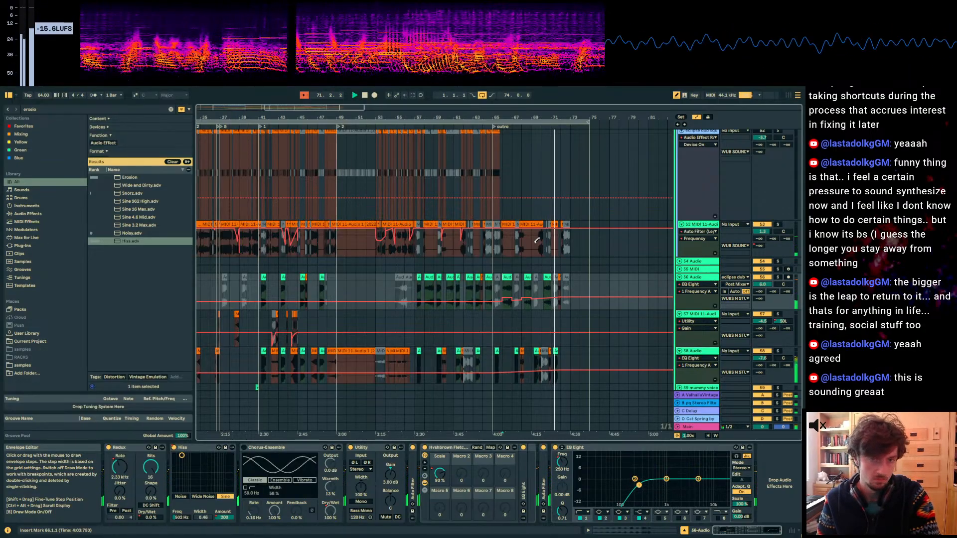
key(a)
Step: Audition the outro from 70.4.3, just before track 49's eclips artifacts clip at bar 71
scroll(537, 240, down, 2)
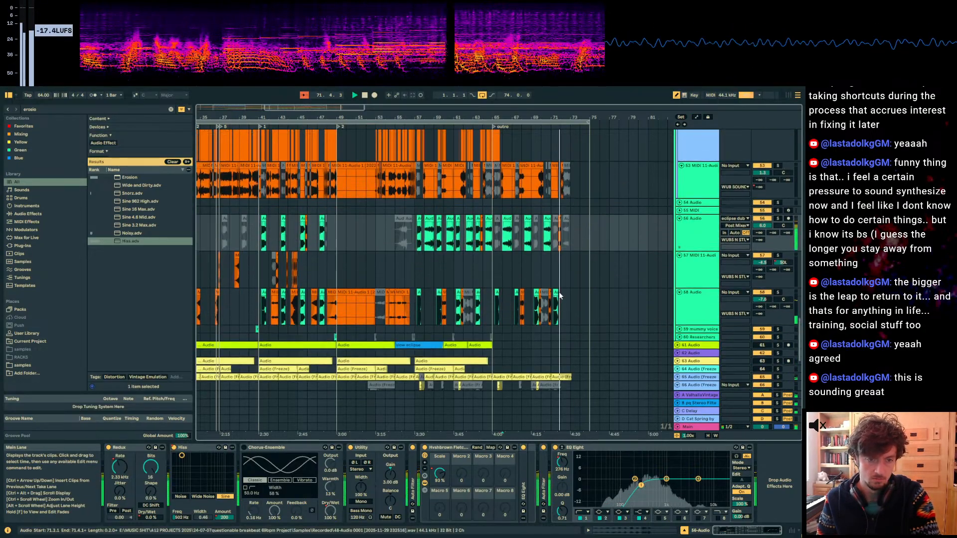
scroll(536, 214, up, 5)
drag(553, 120, 548, 169)
click(389, 239)
key(space)
key(space)
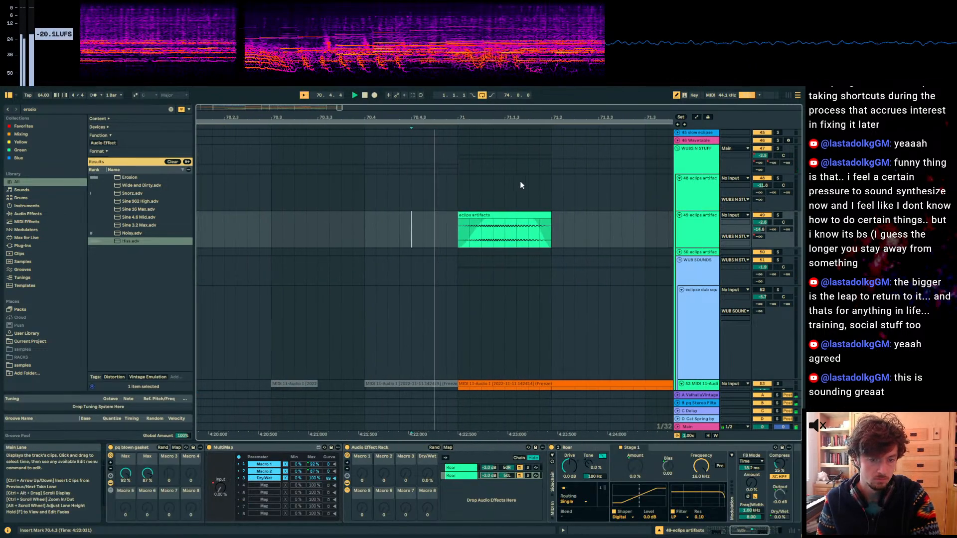
Step: Return to drop 2 and place the insert marker on the WUB SOUNDS group at 47.3.1
mouse_move(425, 119)
mouse_down()
mouse_move(446, 122)
mouse_move(551, 88)
mouse_up()
click(398, 252)
drag(342, 114, 349, 145)
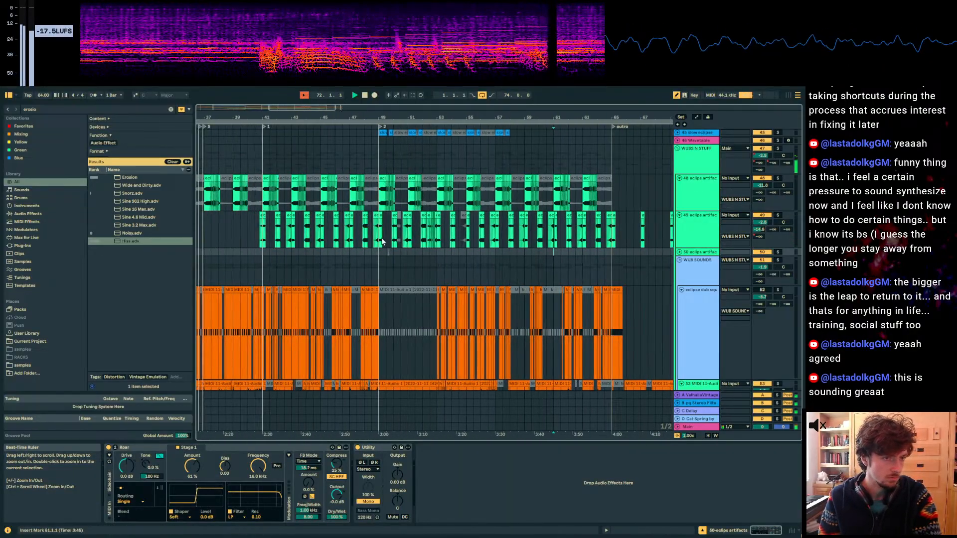
click(361, 258)
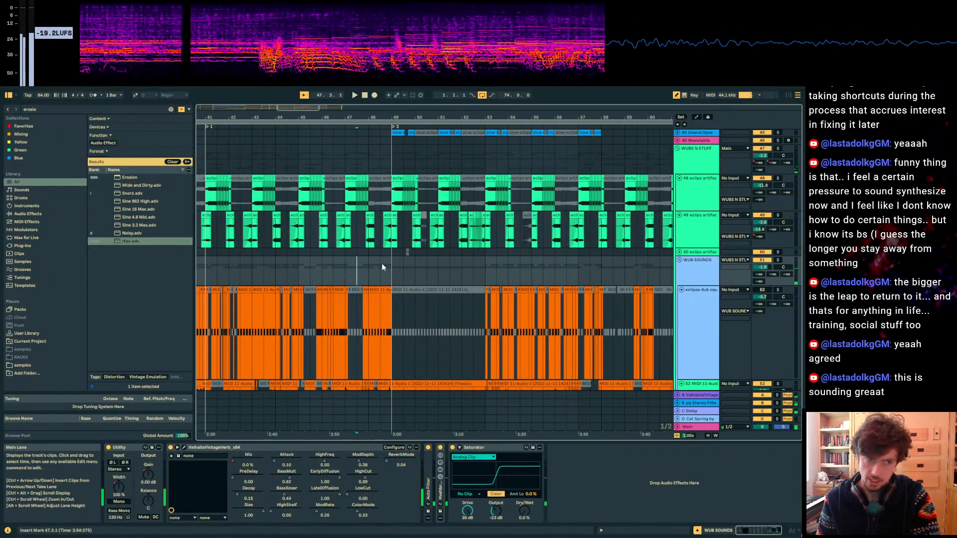
Step: Go back to the start of drop 2 at 33.1.1 and look over the wub tracks around it
drag(343, 120, 349, 99)
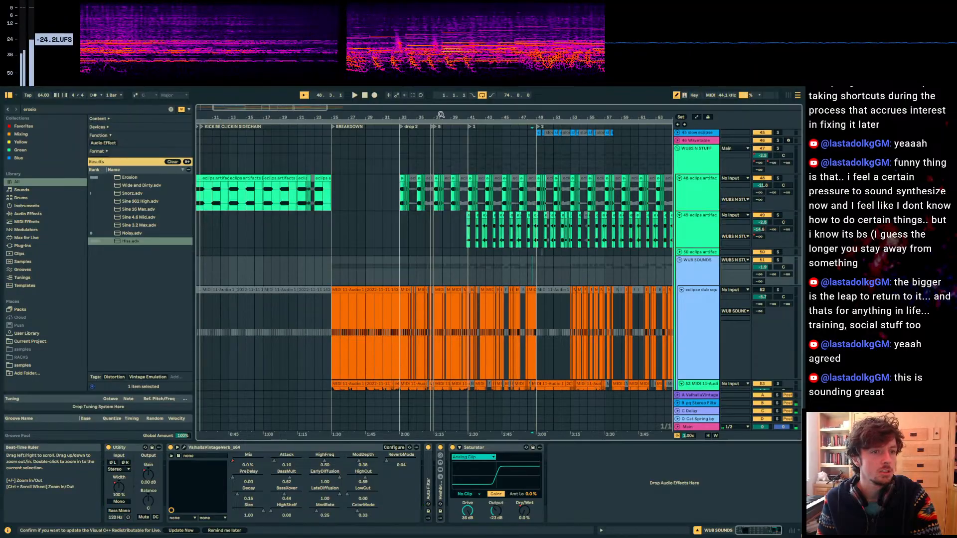
drag(443, 114, 460, 92)
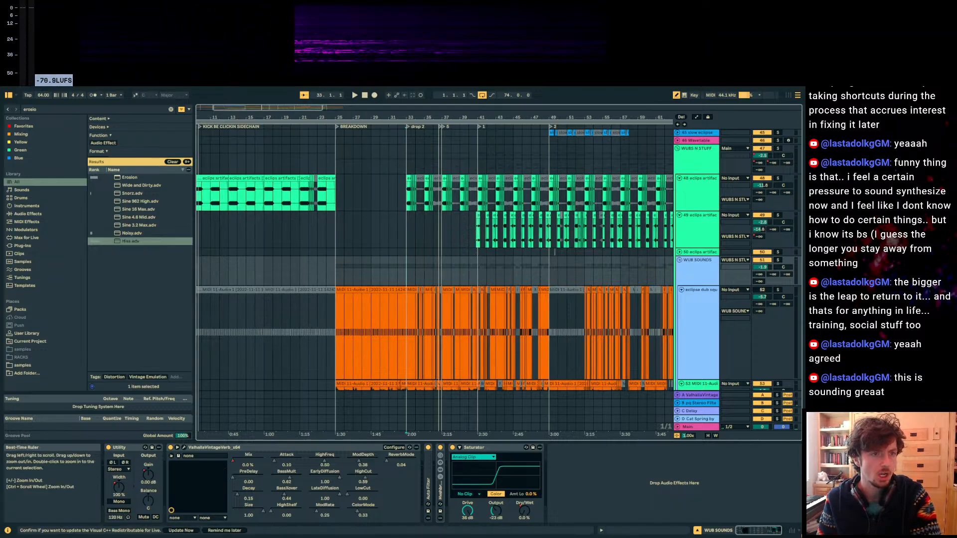
drag(441, 118, 442, 126)
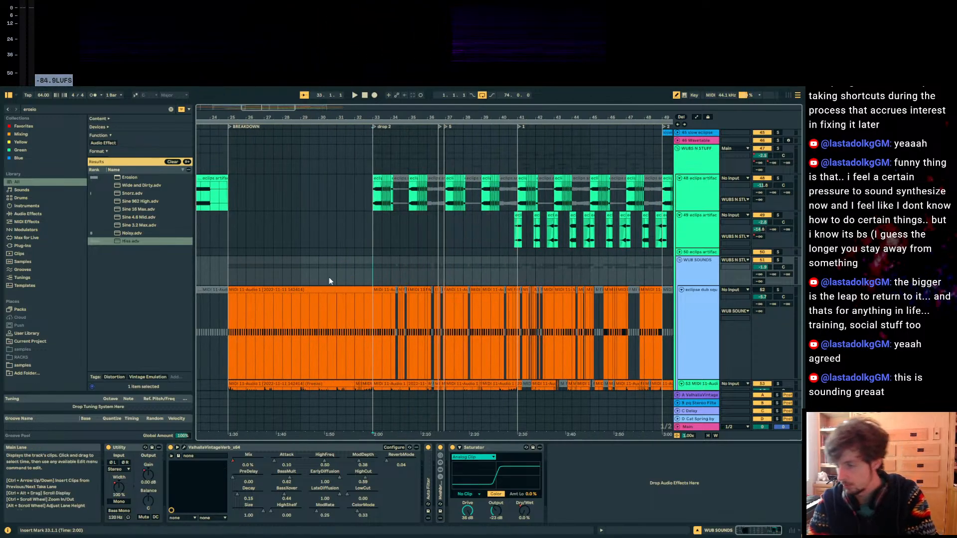
scroll(453, 276, down, 5)
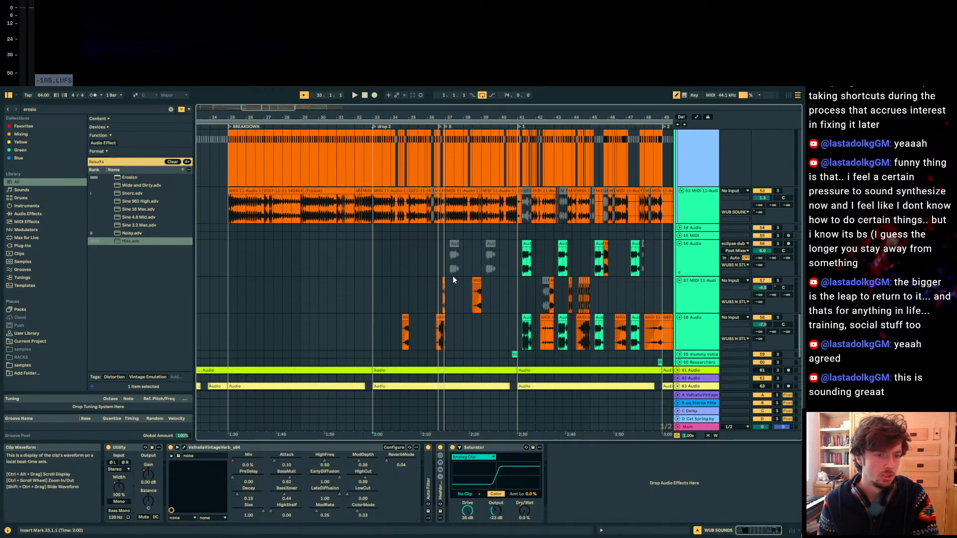
scroll(399, 303, up, 5)
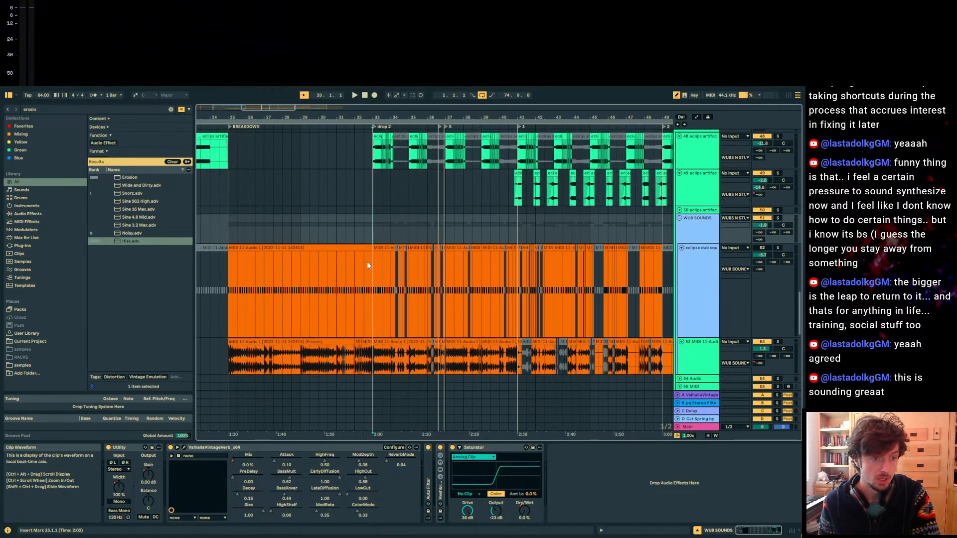
Step: Highlight the breakdown section of the WUB SOUNDS group between bars 25 and 33
mouse_move(220, 225)
mouse_down()
mouse_move(333, 226)
mouse_move(390, 249)
mouse_move(232, 236)
mouse_up()
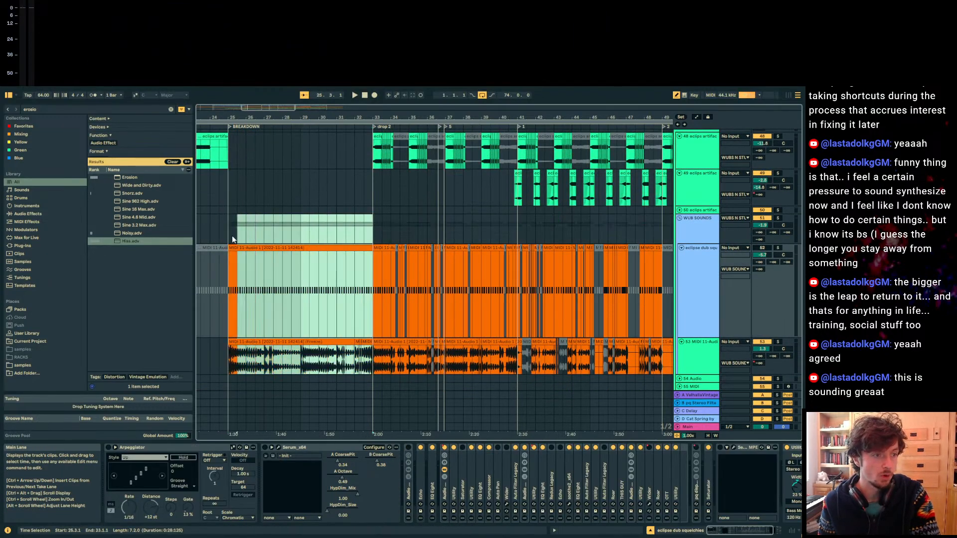
click(214, 230)
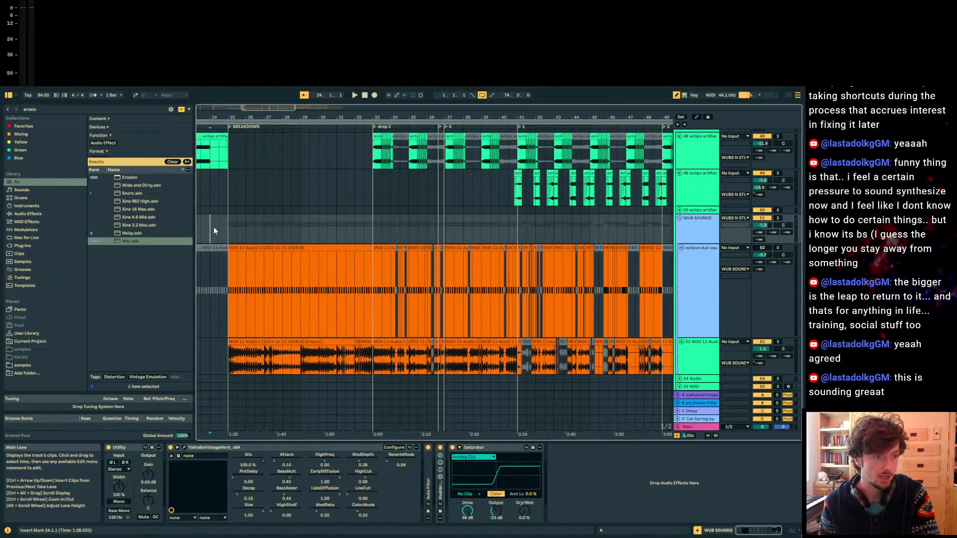
drag(345, 224, 379, 249)
click(212, 235)
click(225, 232)
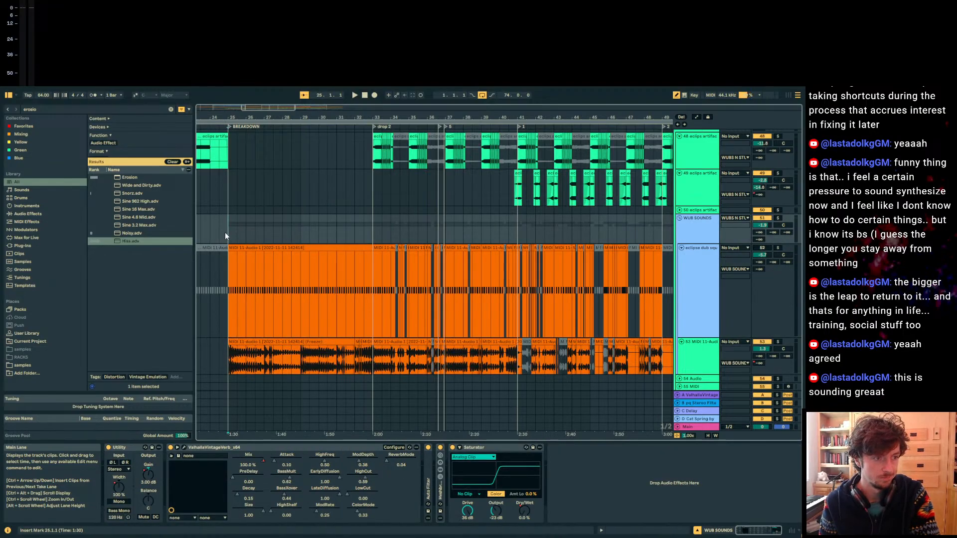
drag(232, 231, 382, 230)
click(220, 229)
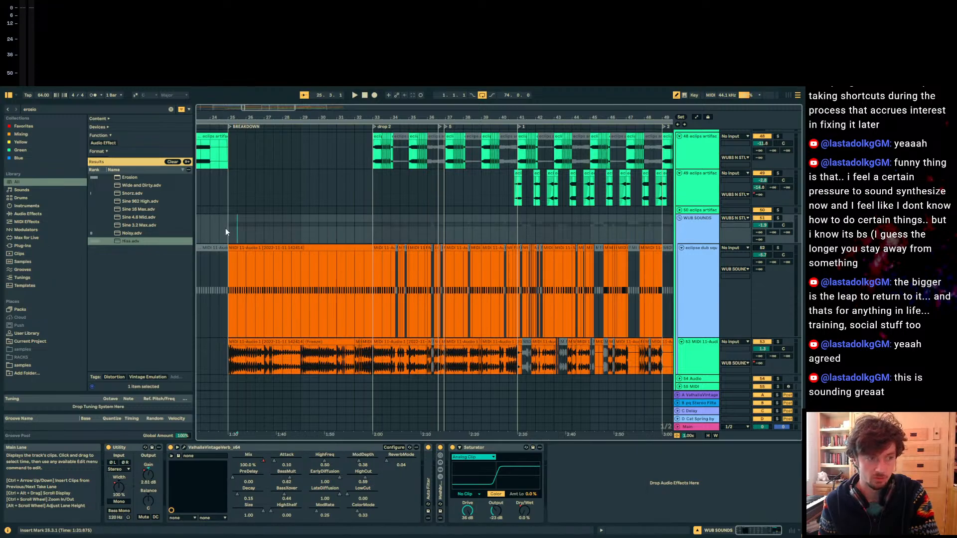
drag(227, 230, 373, 220)
Step: Play the mix from 24.1.1 into the breakdown and show the device chains of the Main track and track 53
click(215, 235)
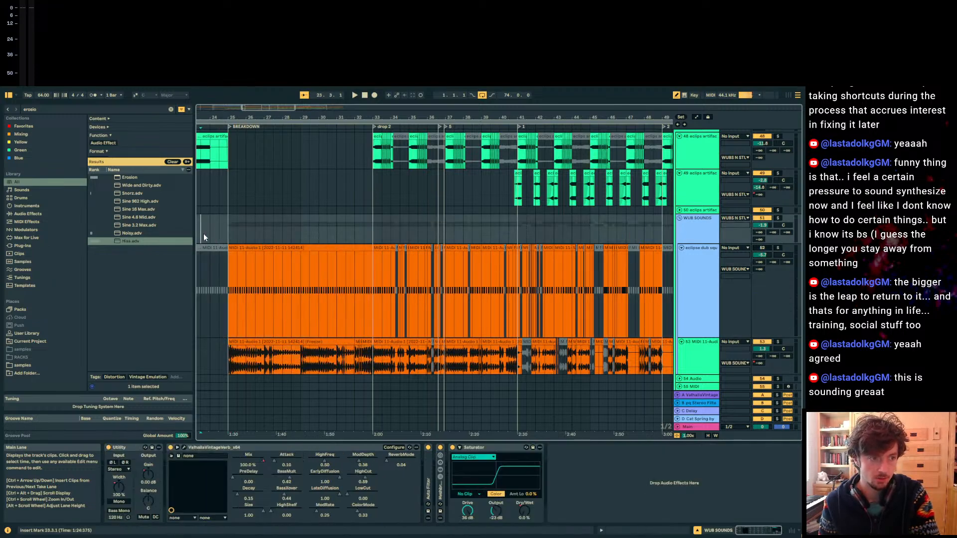
key(space)
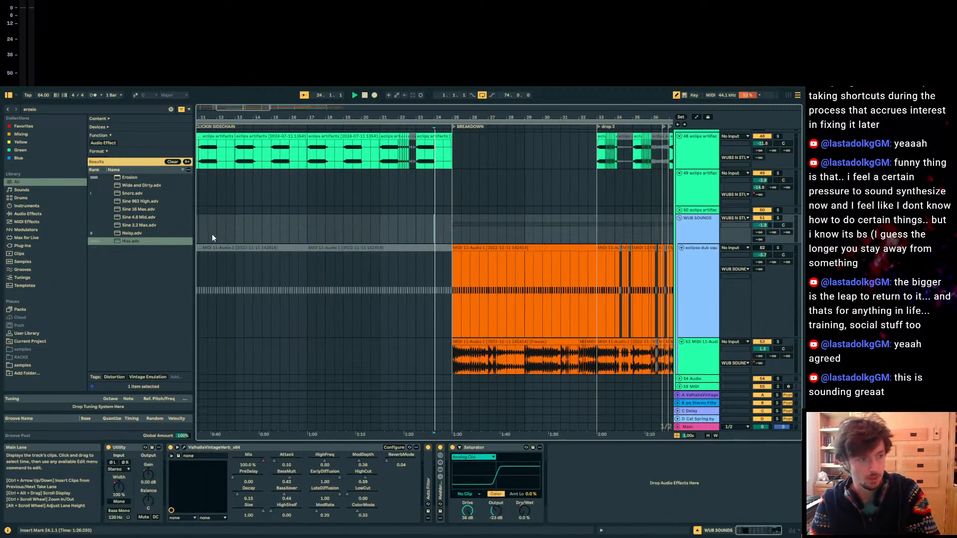
scroll(212, 238, down, 2)
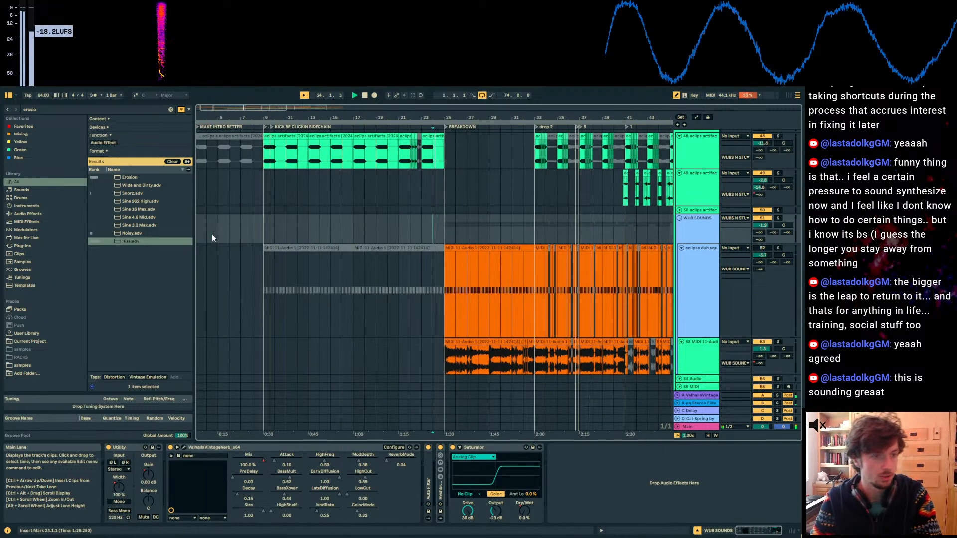
click(699, 425)
scroll(658, 284, down, 3)
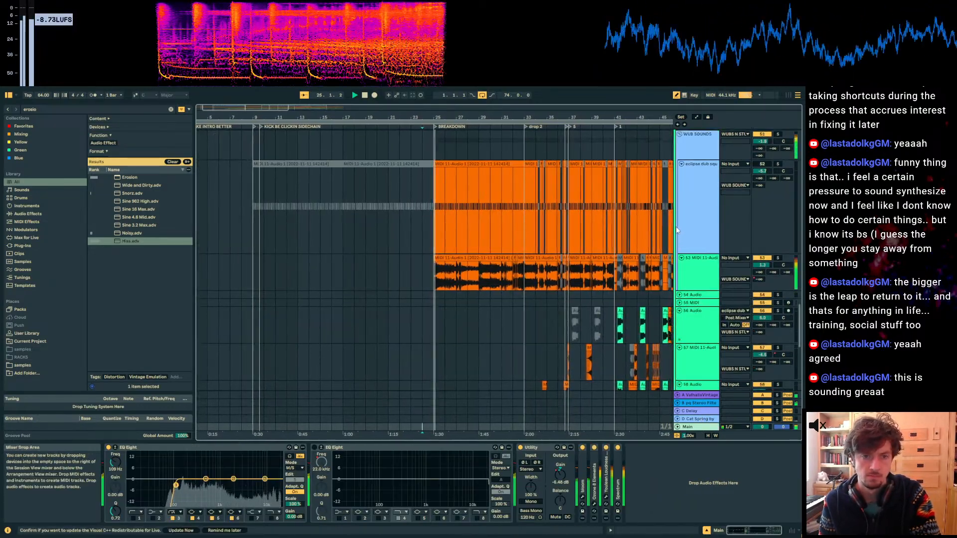
click(659, 284)
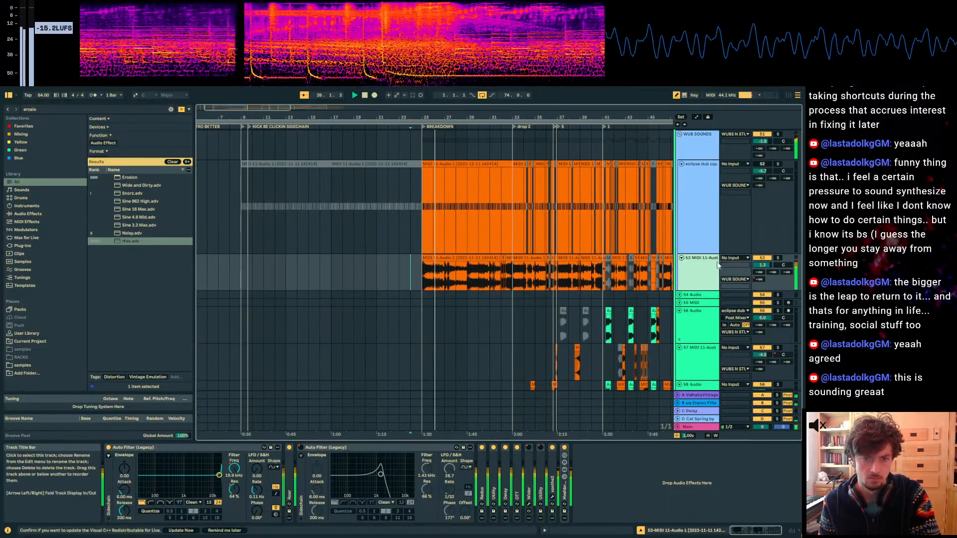
Step: Show the WUB SOUNDS group's device chain and reveal the tracks' automation envelopes in the arrangement
scroll(741, 262, up, 2)
click(698, 182)
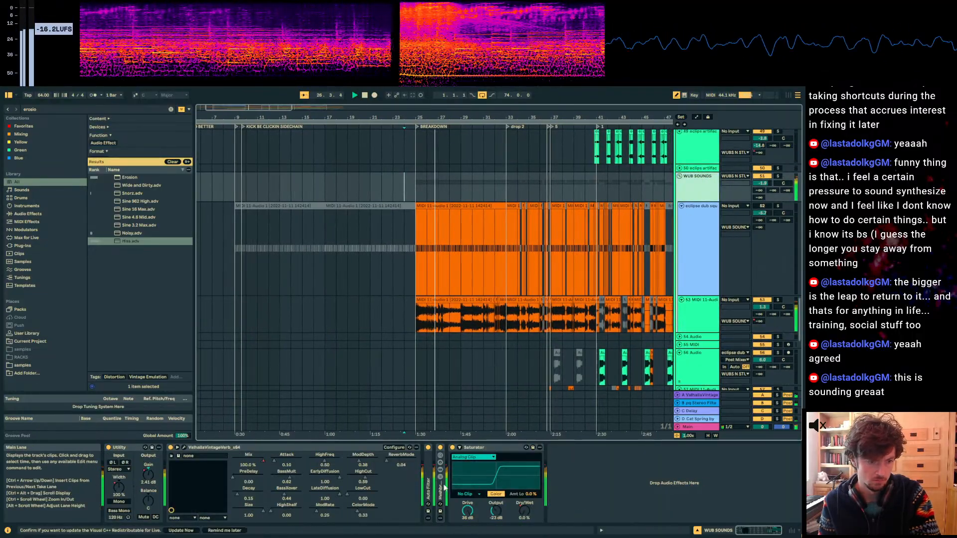
scroll(528, 231, up, 4)
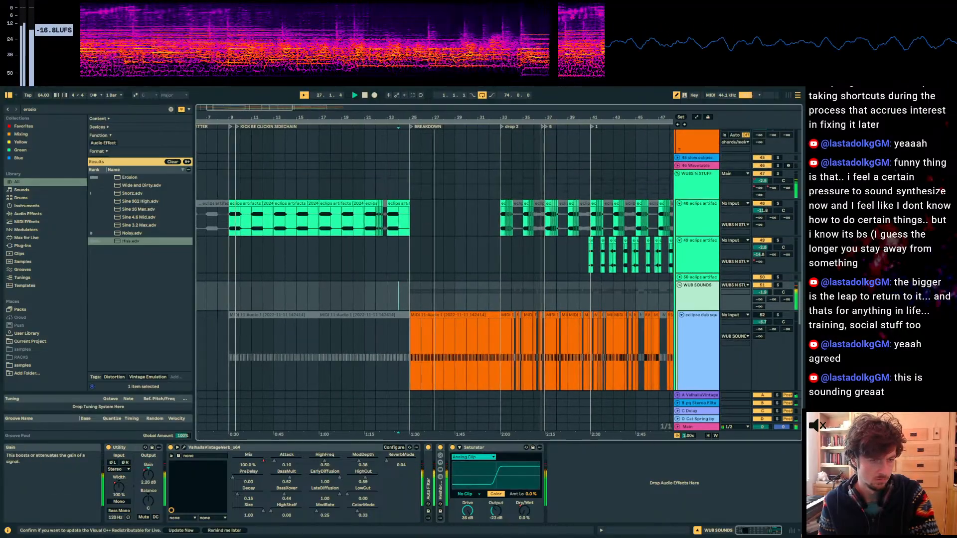
key(a)
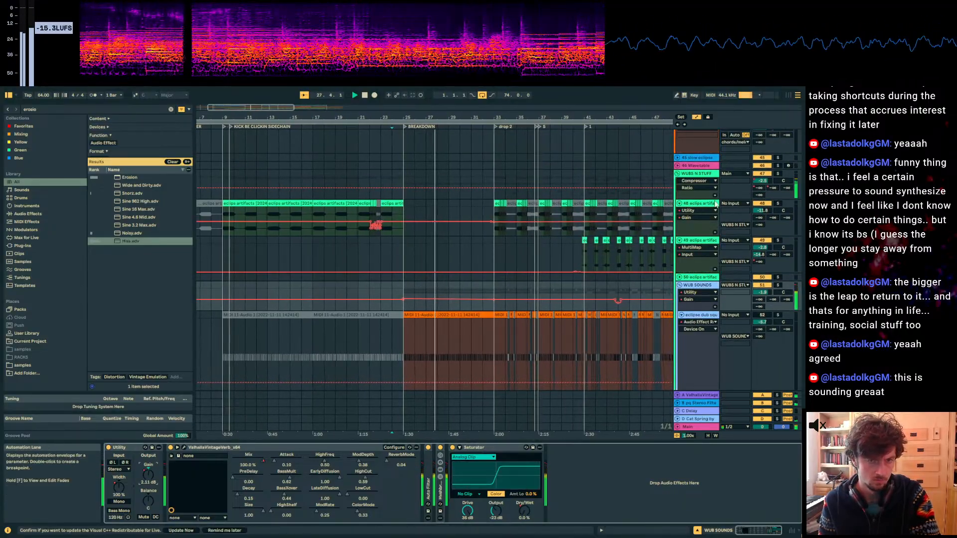
Step: Examine the soothe2 settings on the WUBS N STUFF group and fold the Hvshbrown EQ rack in its chain
click(697, 173)
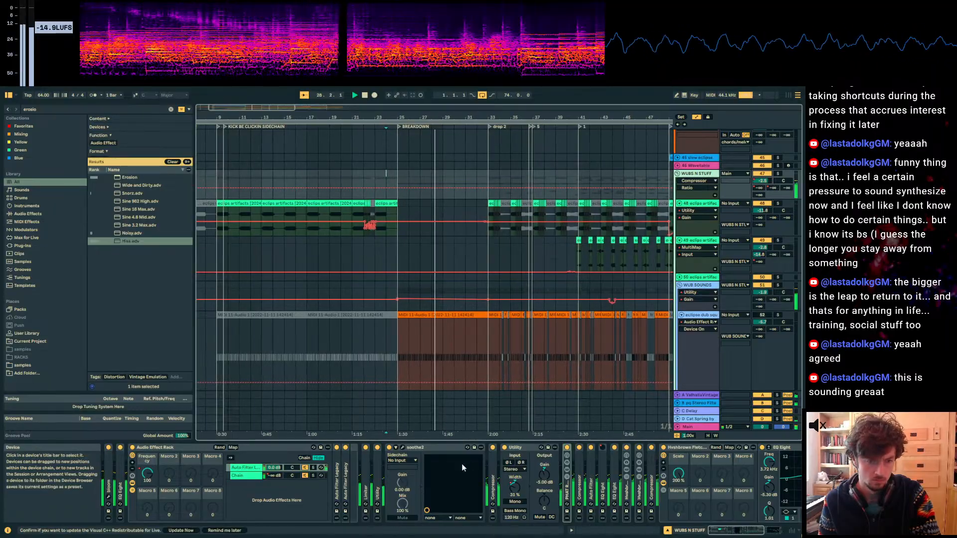
click(403, 448)
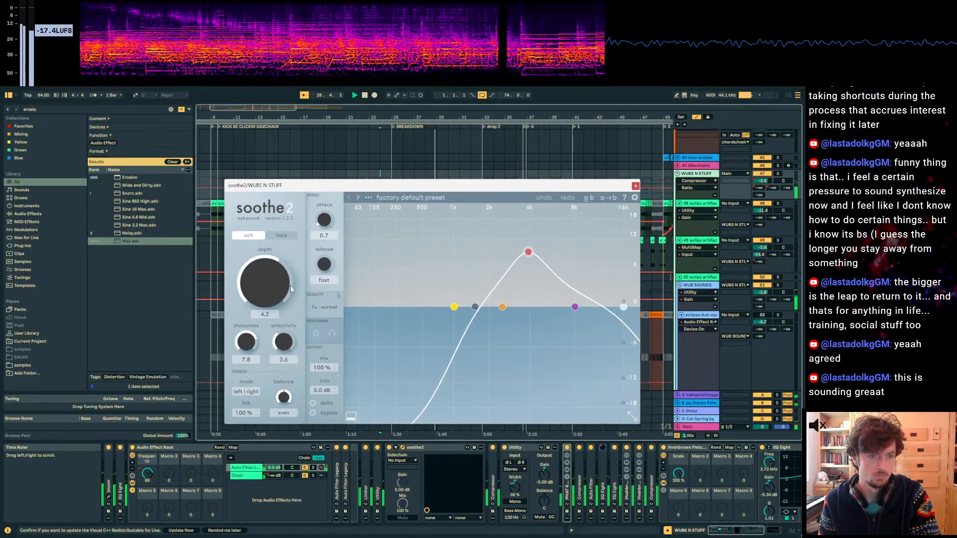
click(635, 185)
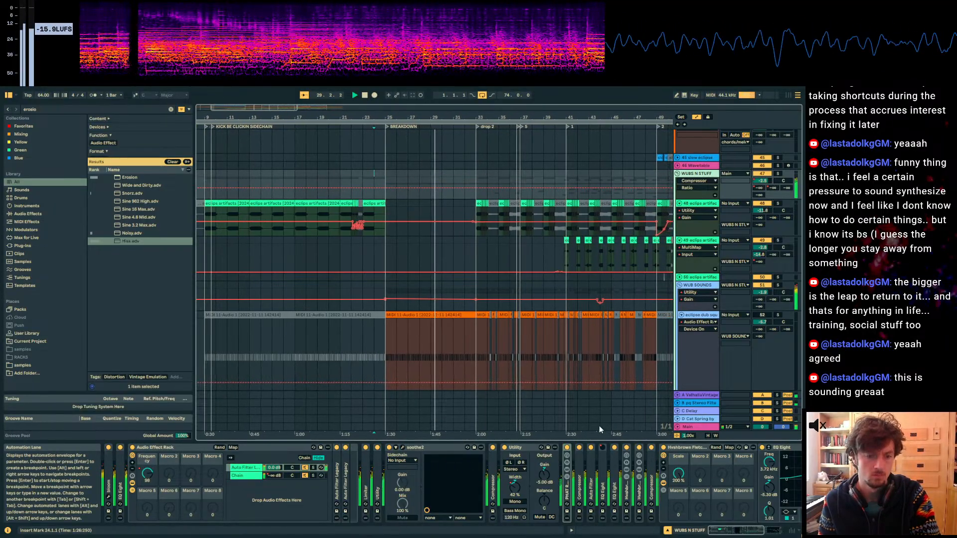
double_click(675, 448)
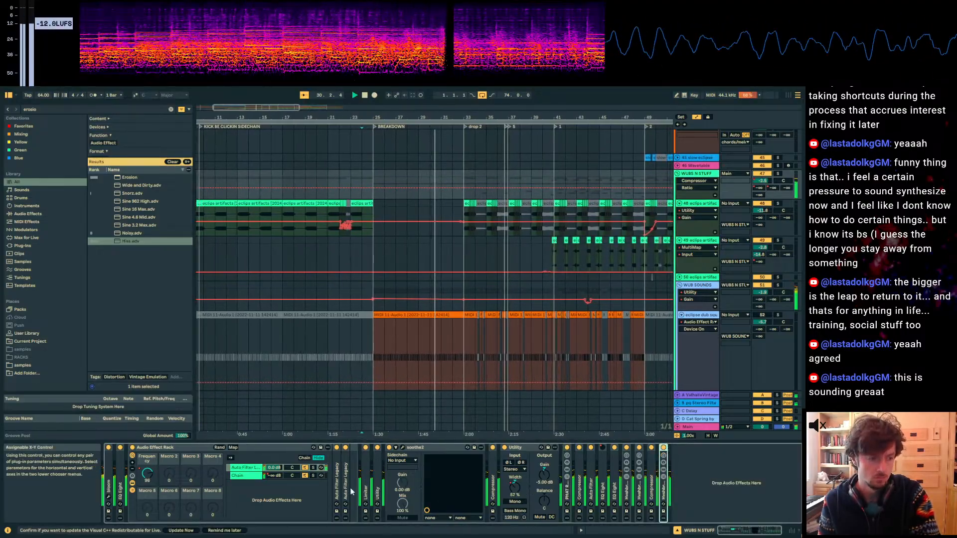
Step: Hide the automation envelopes and inspect the ValhallaVintageVerb Mix on the WUB SOUNDS group
scroll(544, 308, down, 2)
key(a)
click(700, 253)
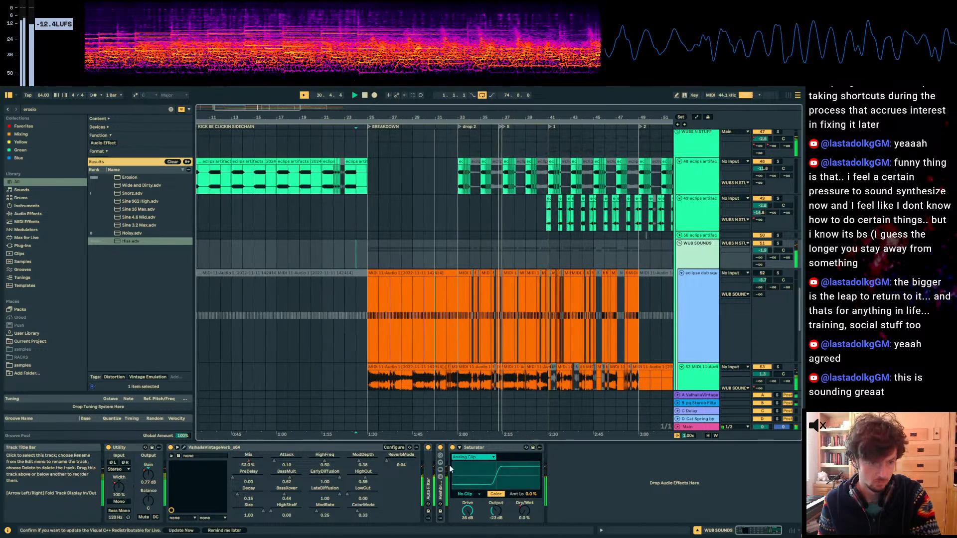
drag(248, 461, 244, 461)
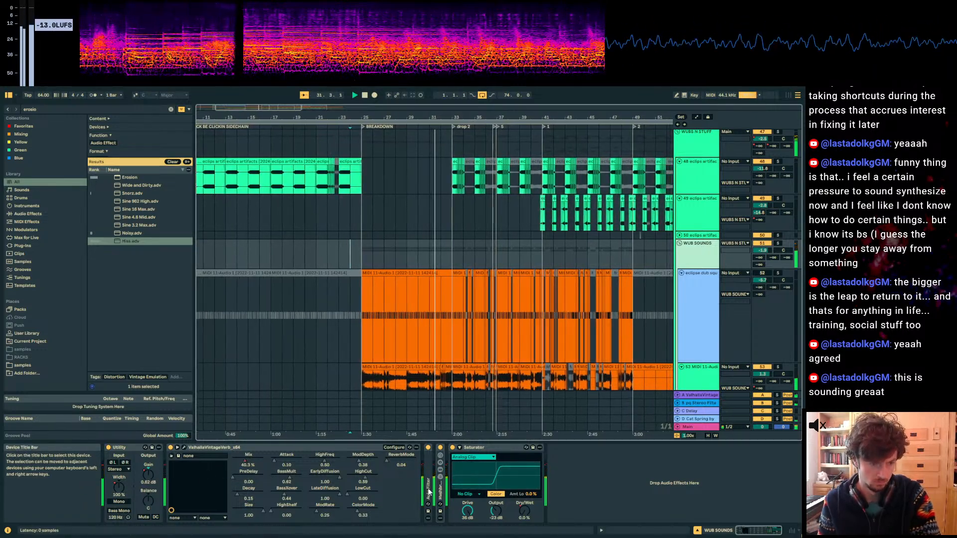
Step: Find the Hvshbrown EQ rack by searching for "hvsh" and load it onto the chords/melody group
scroll(438, 388, up, 5)
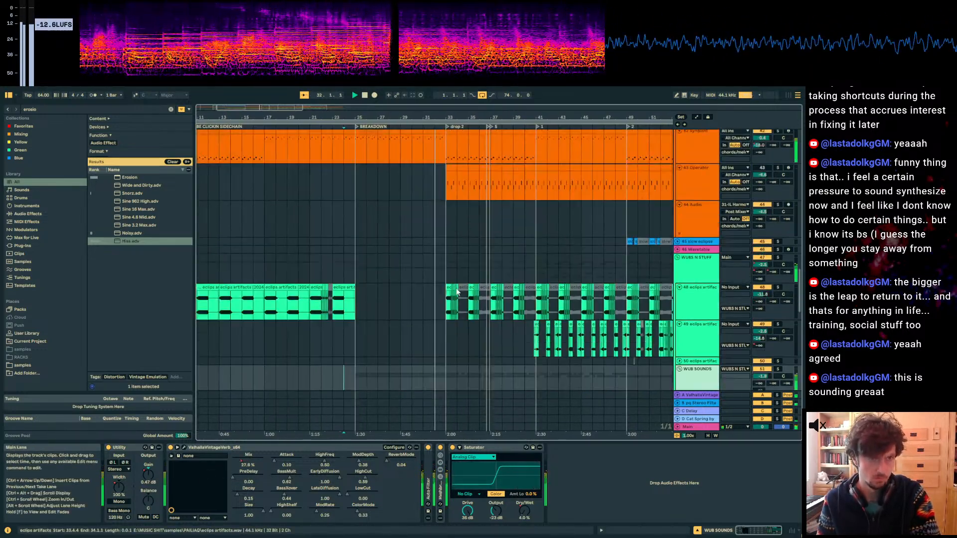
scroll(456, 292, up, 4)
click(641, 293)
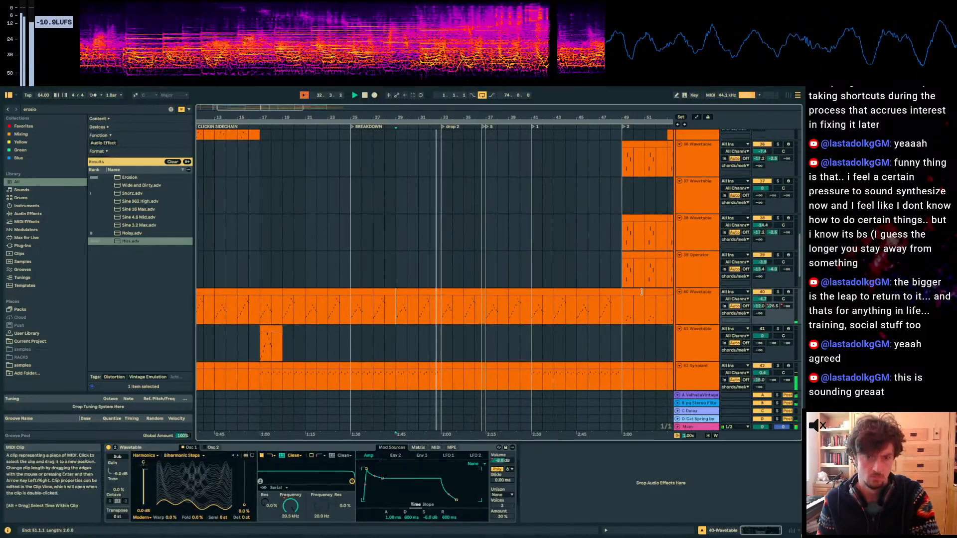
click(708, 305)
scroll(708, 304, up, 7)
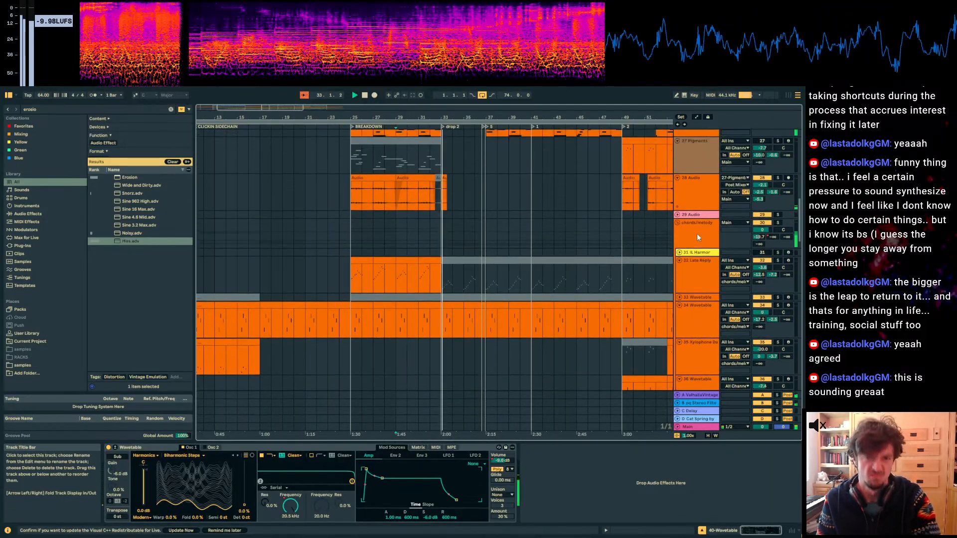
click(697, 235)
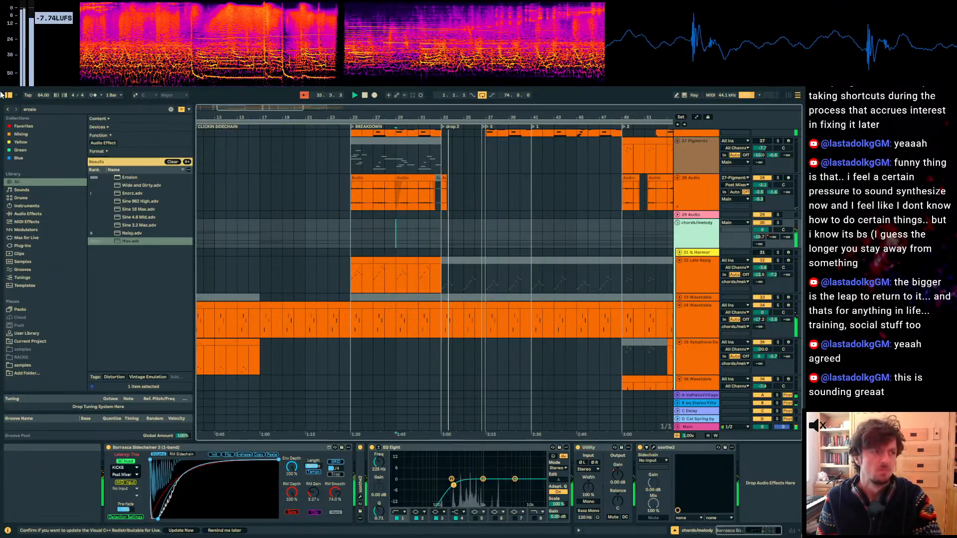
key(h)
key(ctrl+f)
text(hvsh)
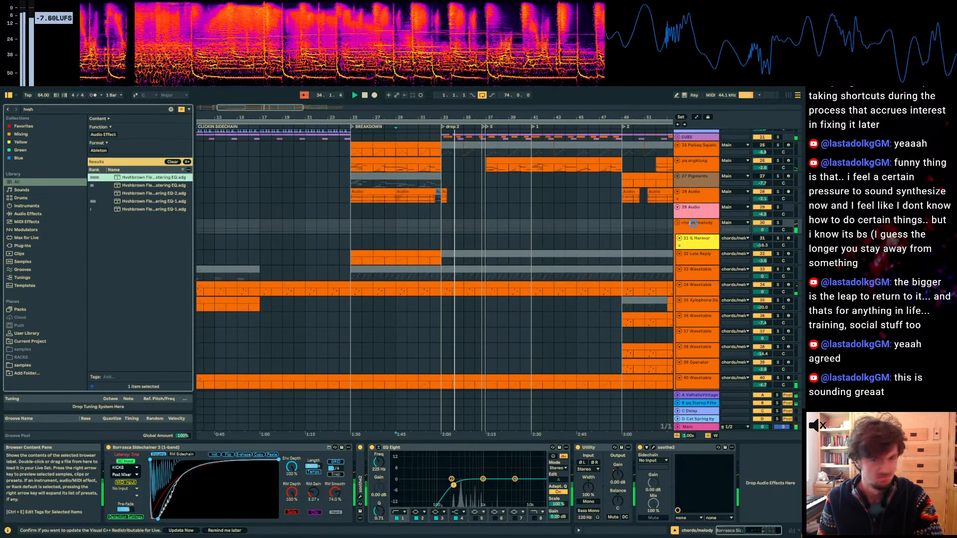
key(Return)
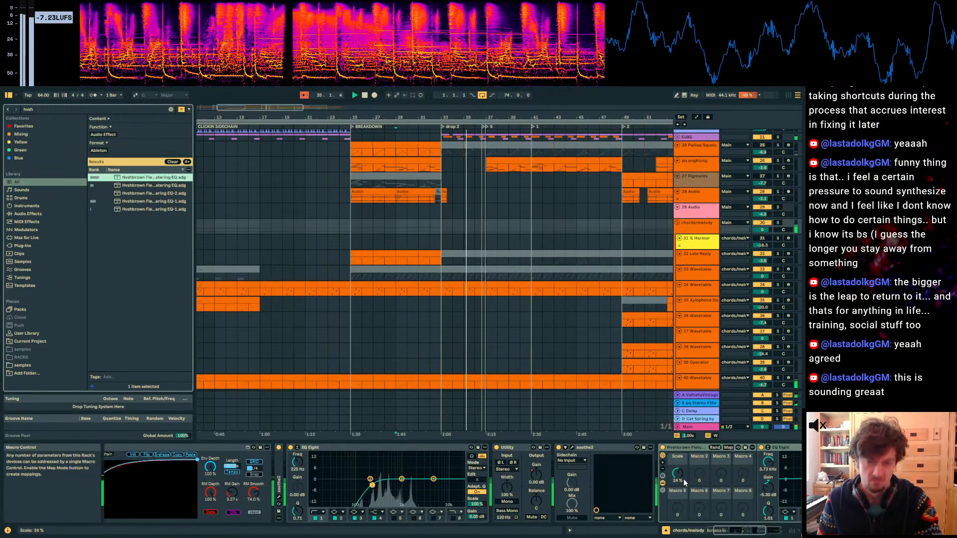
Step: Automate the EQ rack's Scale on chords/melody to rise from bar 29 and fall back by drop 2, checking playback from bar 31
key(a)
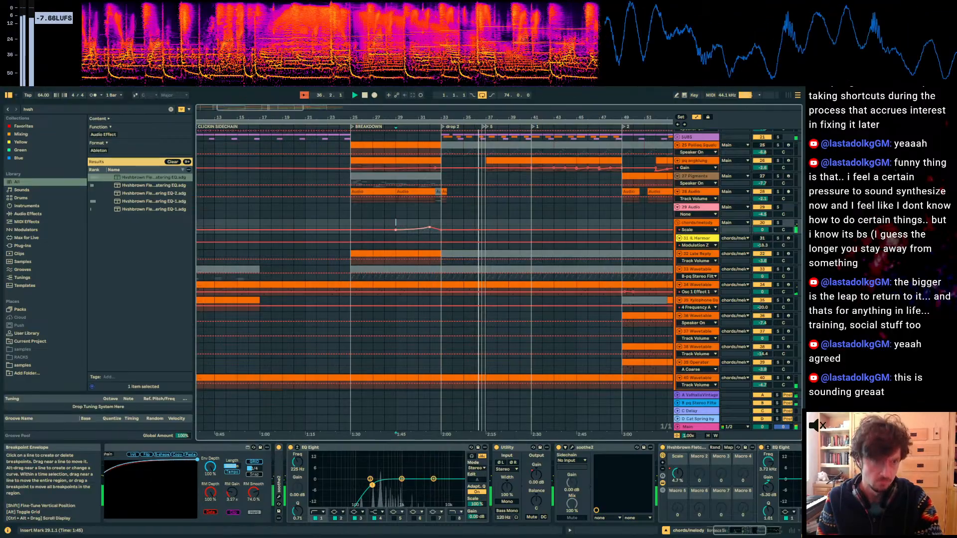
click(426, 222)
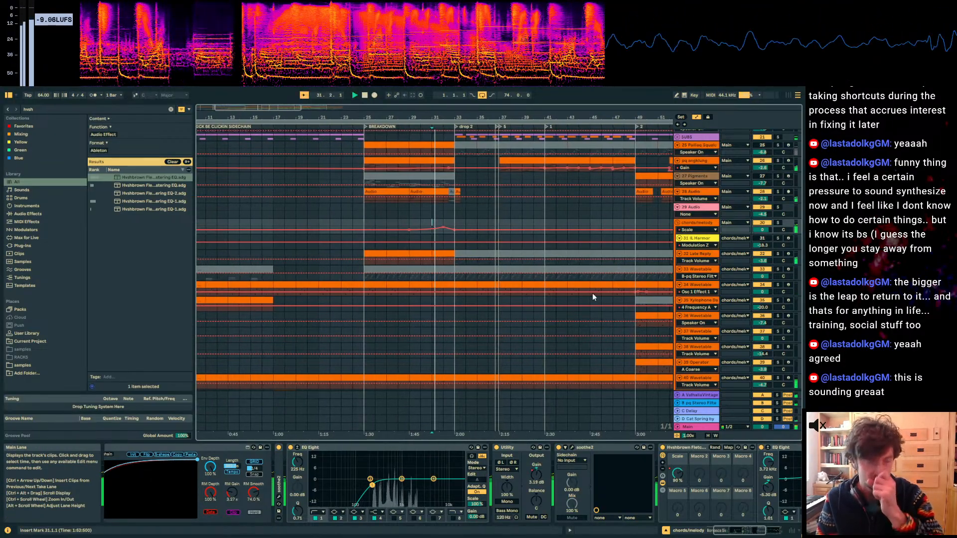
click(688, 447)
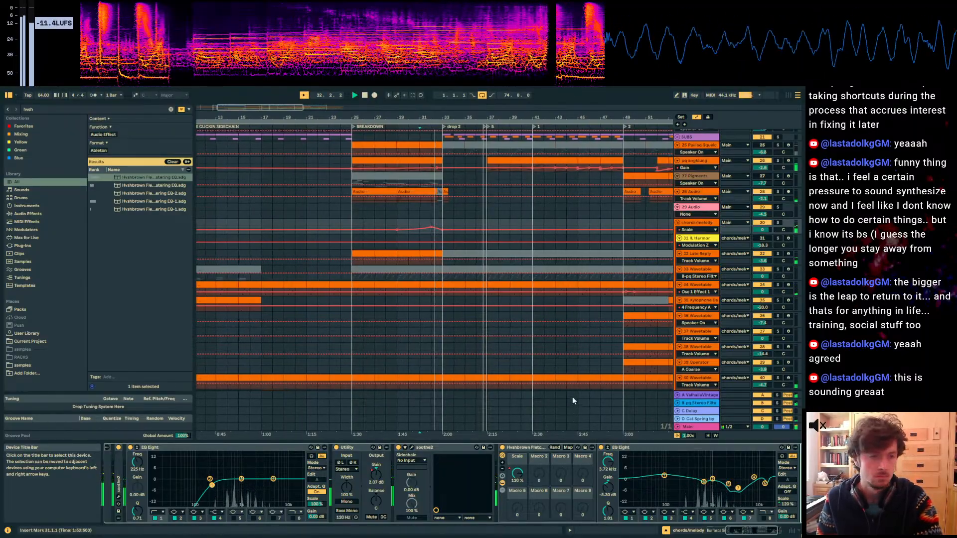
key(a)
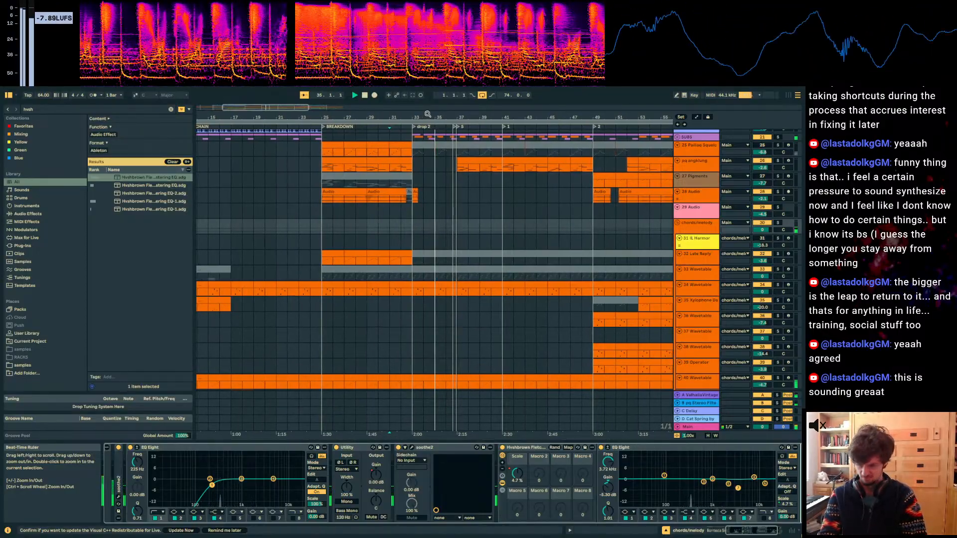
Step: Search the effects for "roar" and add Roar to the 58 Audio track with the short clip after drop 2
drag(428, 115, 429, 170)
scroll(445, 248, down, 3)
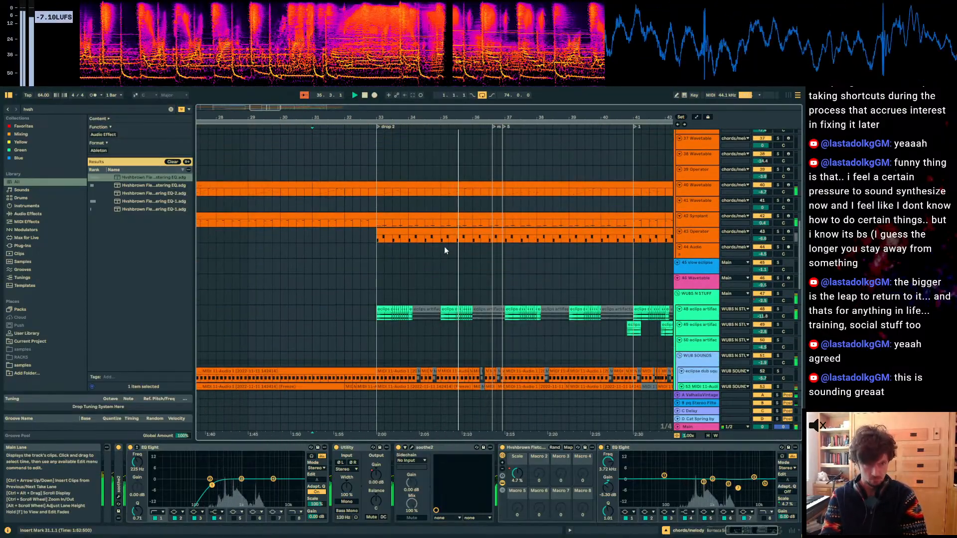
scroll(443, 245, down, 5)
click(435, 246)
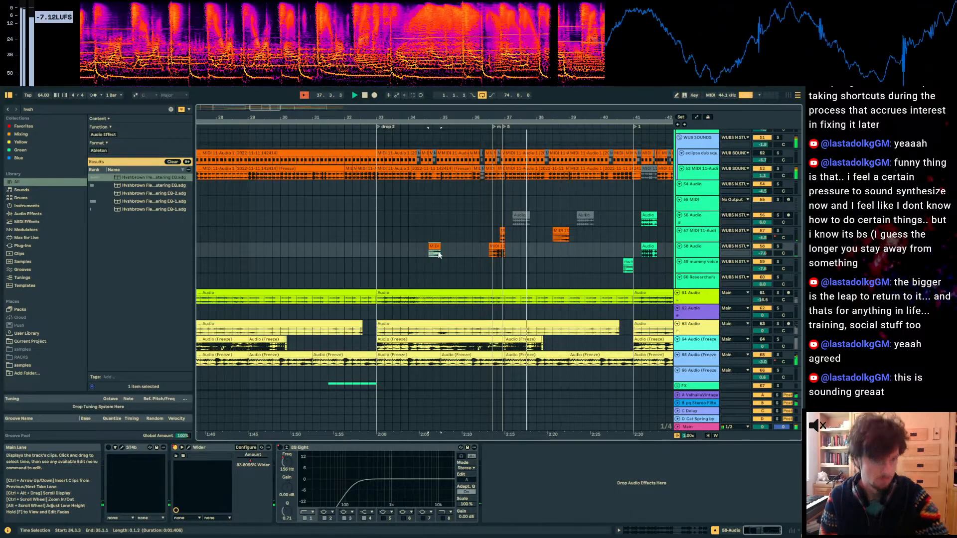
click(91, 109)
text(roar)
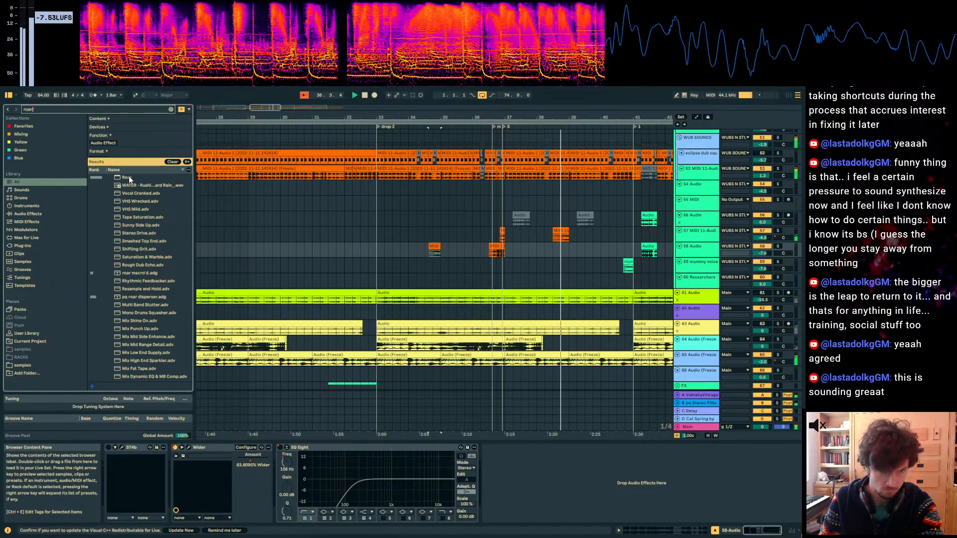
double_click(128, 177)
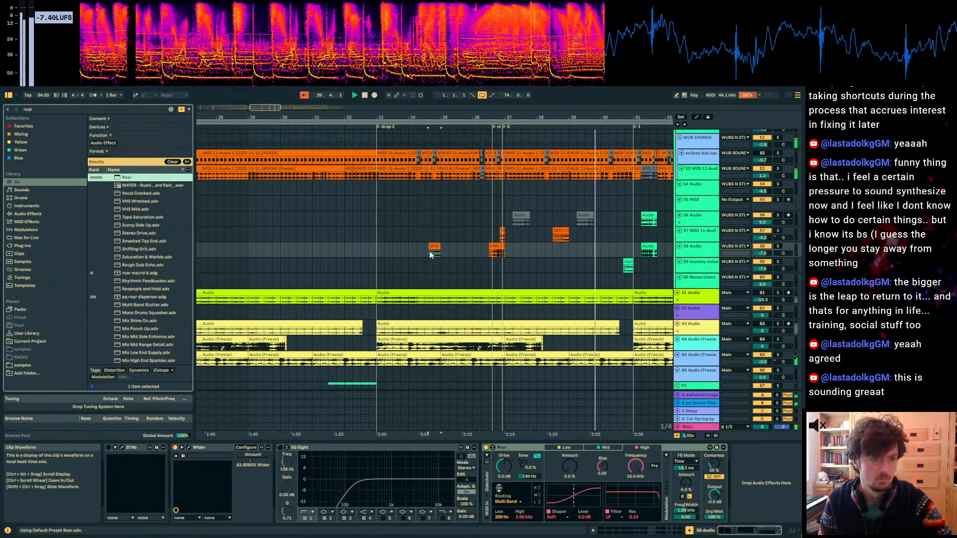
Step: Try Roar's low-band Amount at 34% while auditioning the selected clip
drag(578, 460, 578, 434)
key(space)
key(space)
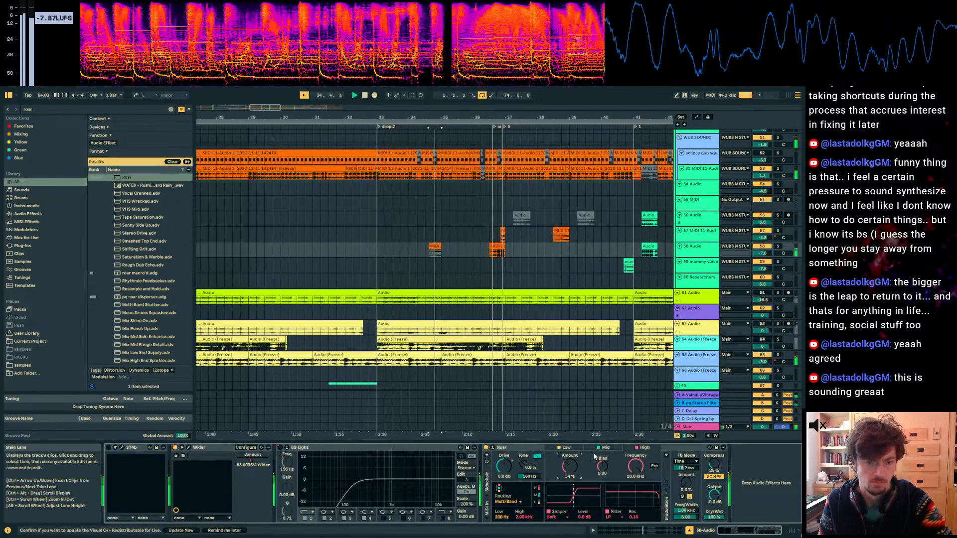
mouse_move(571, 468)
mouse_down()
mouse_move(571, 459)
mouse_move(603, 463)
mouse_move(603, 440)
mouse_move(570, 455)
mouse_up()
key(space)
key(space)
Step: Set Roar's mid band to an Amount of 19% and a Bias of 0.62, auditioning the clip
click(607, 448)
click(571, 465)
key(space)
key(space)
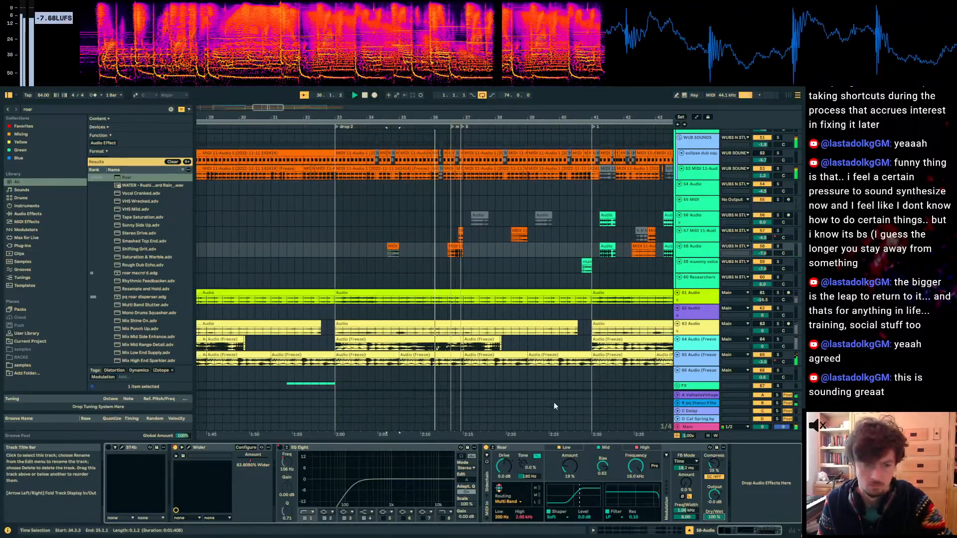
Step: Compare Roar's low and mid bands, set its Dry/Wet to 39%, and check the track's automation
click(565, 448)
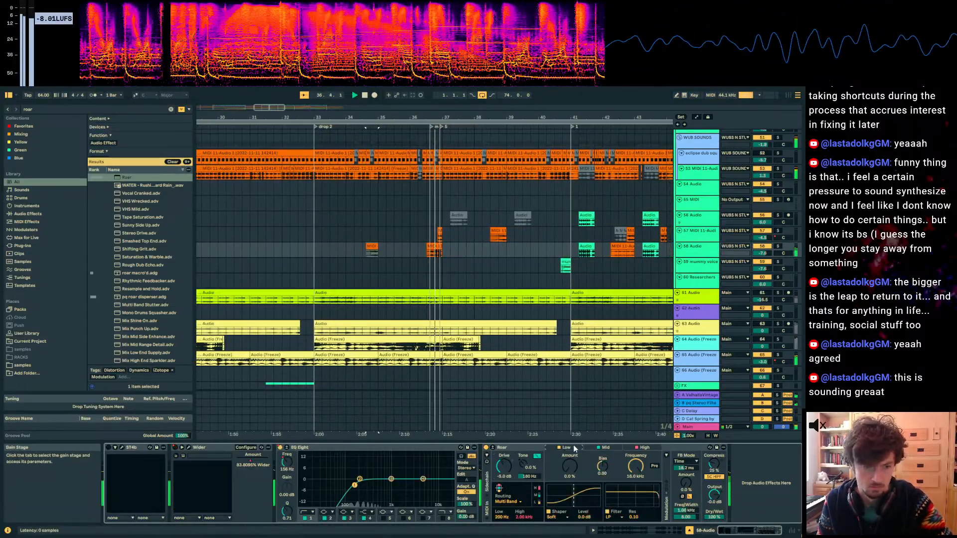
click(608, 448)
drag(569, 466, 570, 468)
drag(714, 517, 715, 536)
key(a)
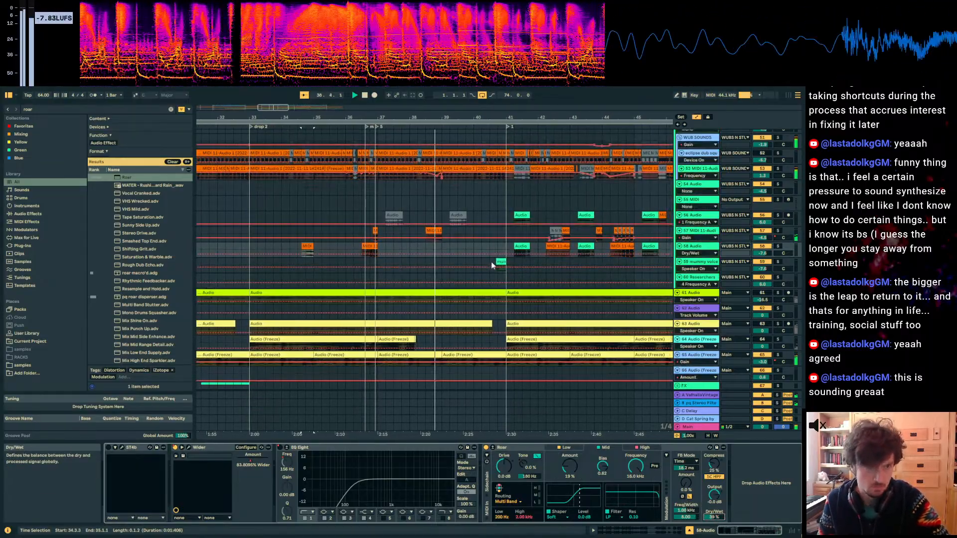
key(a)
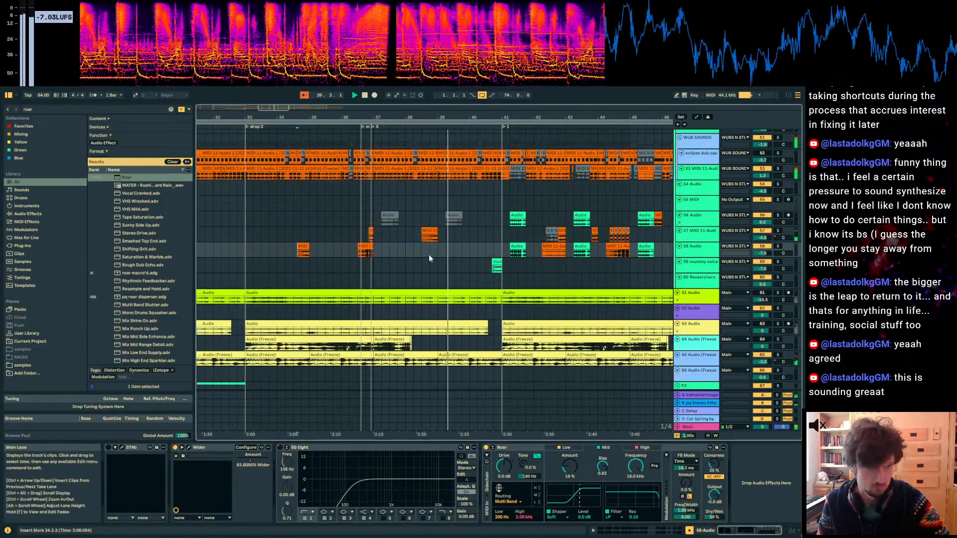
Step: Trim the start of the clip ending at bar 39 on the 57 MIDI track to about 38.3.4 and audition it
drag(435, 117, 458, 243)
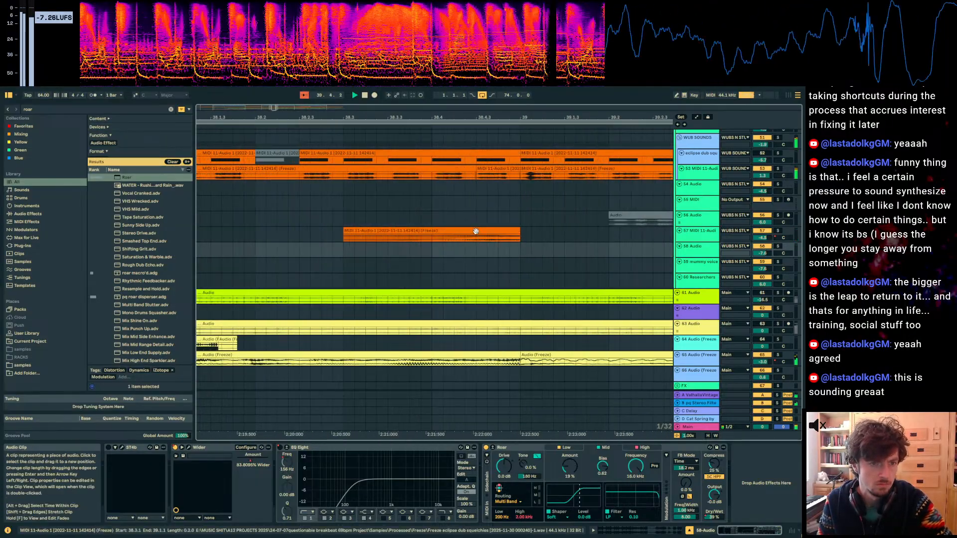
click(479, 239)
key(space)
key(space)
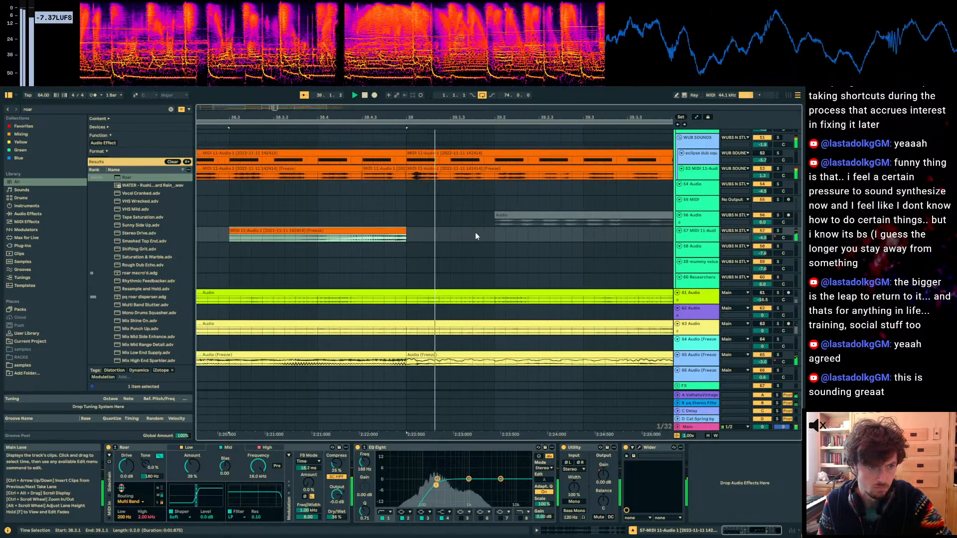
drag(399, 118, 451, 111)
drag(294, 228, 333, 230)
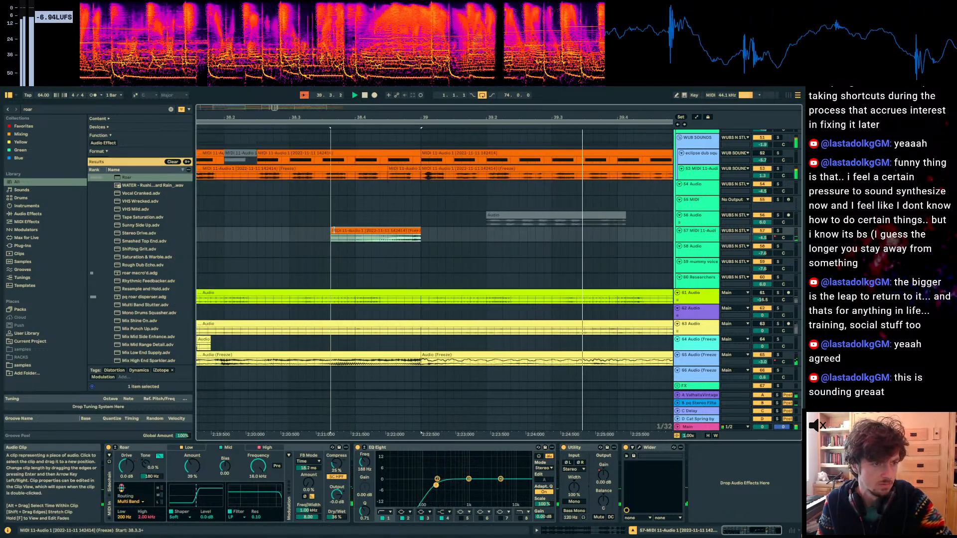
key(space)
key(space)
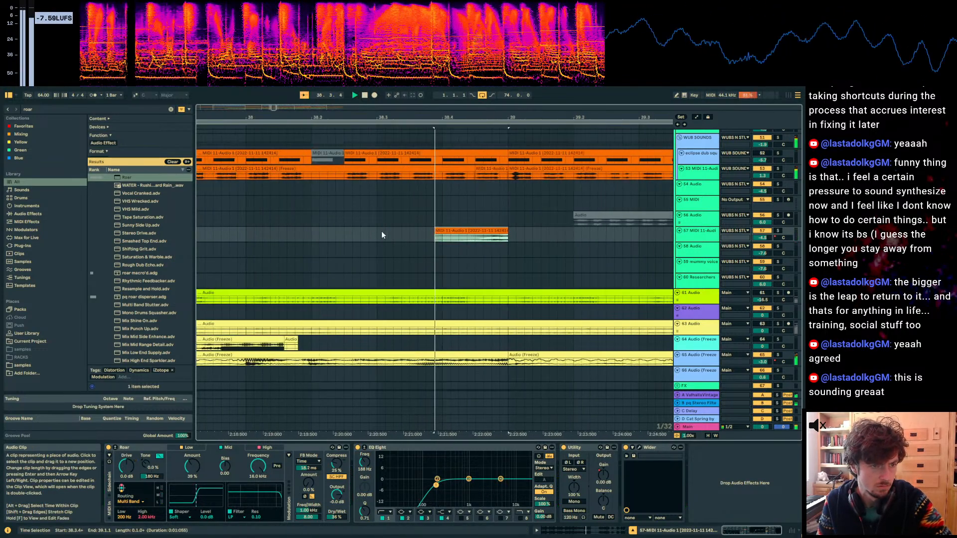
drag(406, 115, 407, 70)
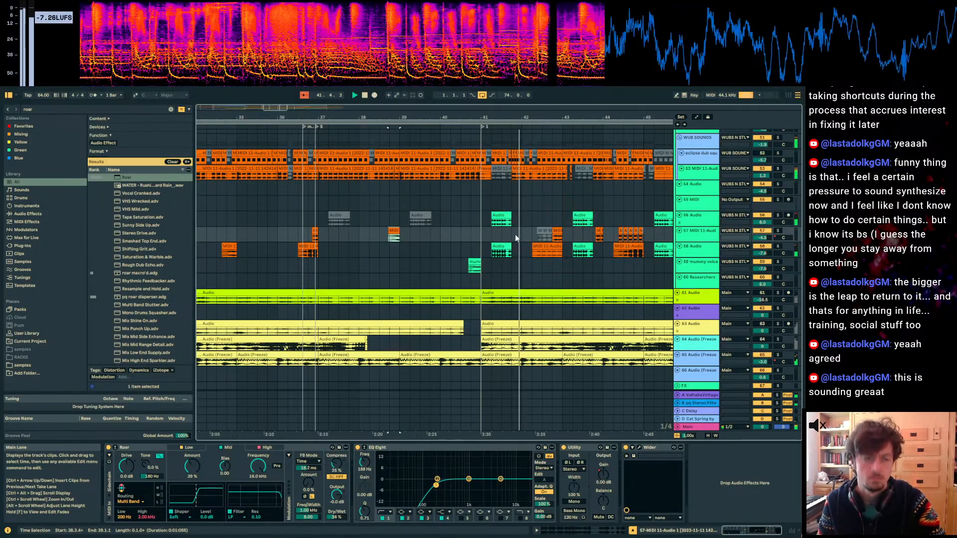
scroll(515, 235, up, 5)
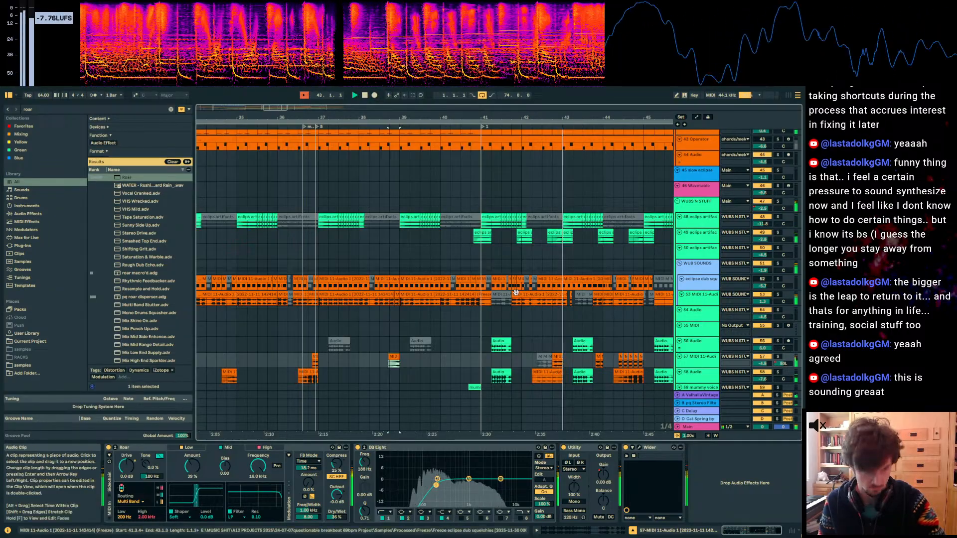
scroll(555, 342, down, 3)
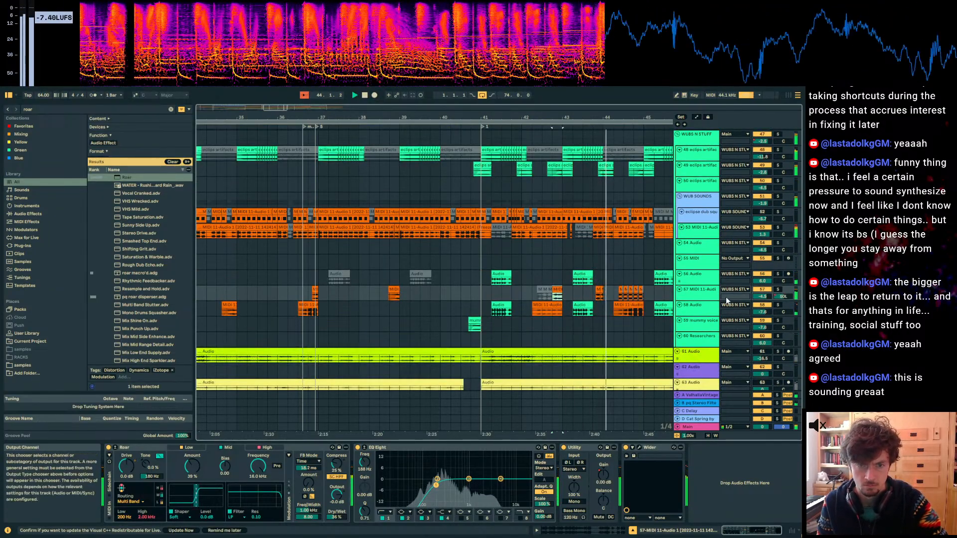
Step: Set the Utility Gain automation on the 57 MIDI track around 42.4 to -4.00 dB
key(a)
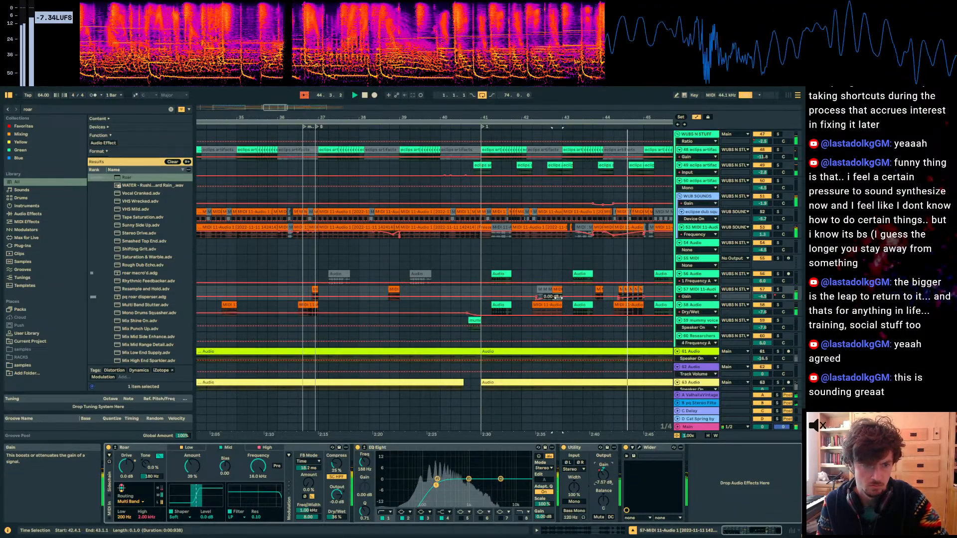
click(559, 298)
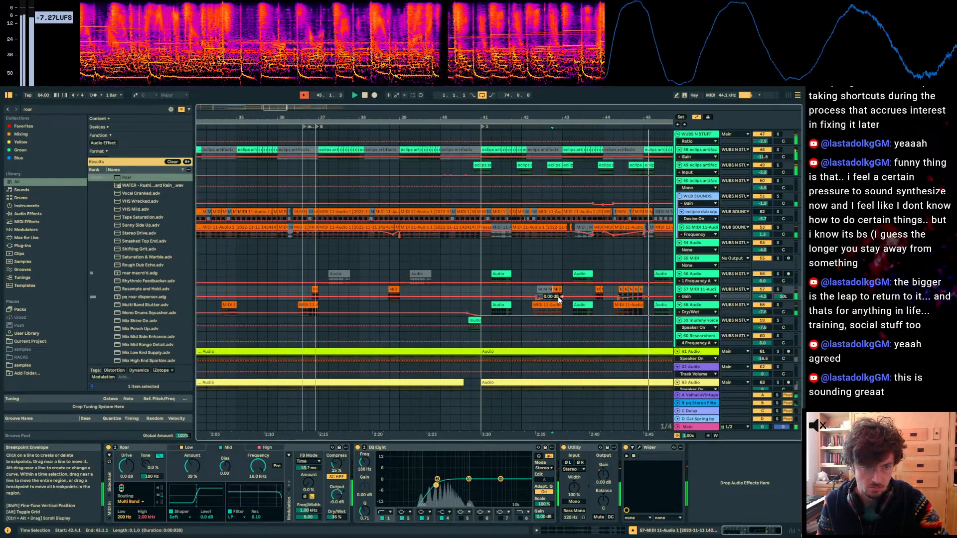
right_click(551, 296)
click(558, 302)
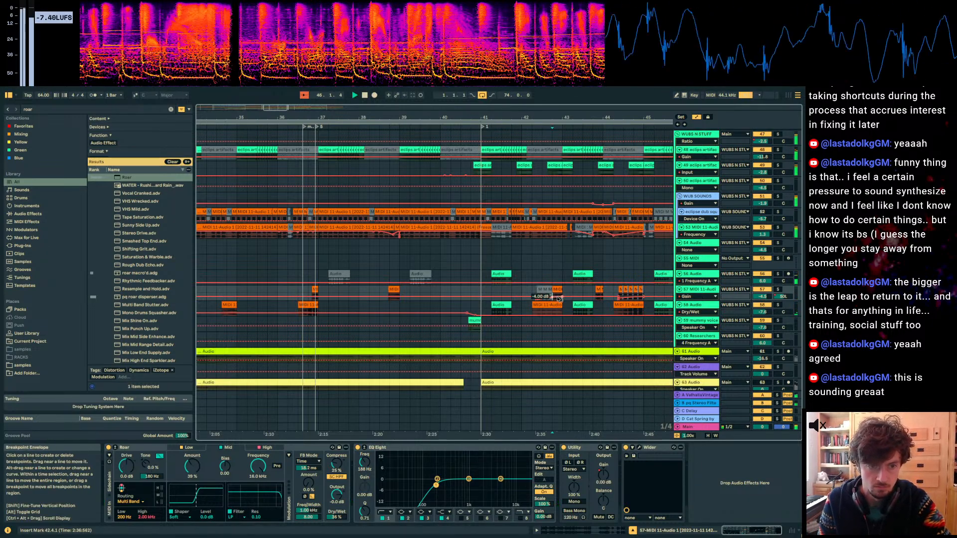
drag(569, 117, 407, 98)
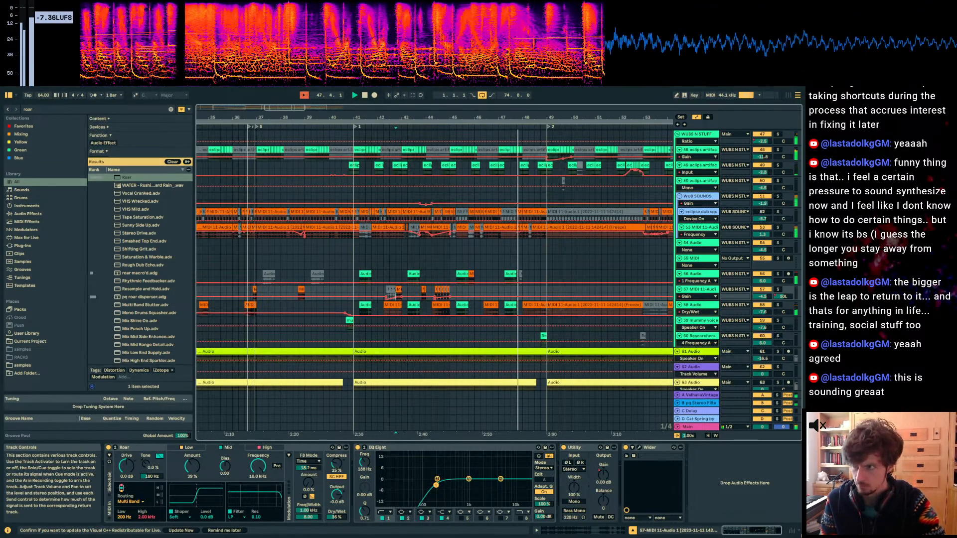
key(a)
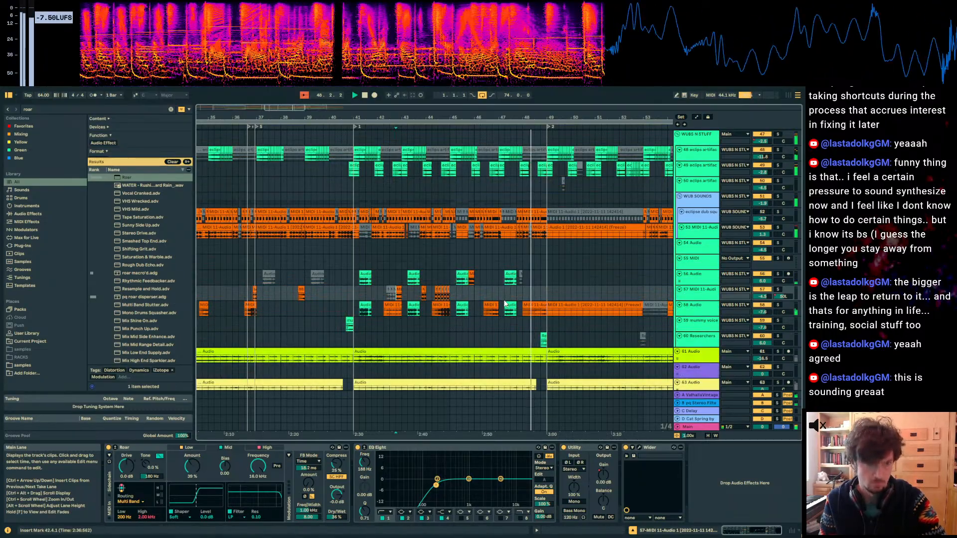
Step: Draw a raised step in the 56 Audio track's Scale automation across the clip from 47.2 to 47.4
click(513, 277)
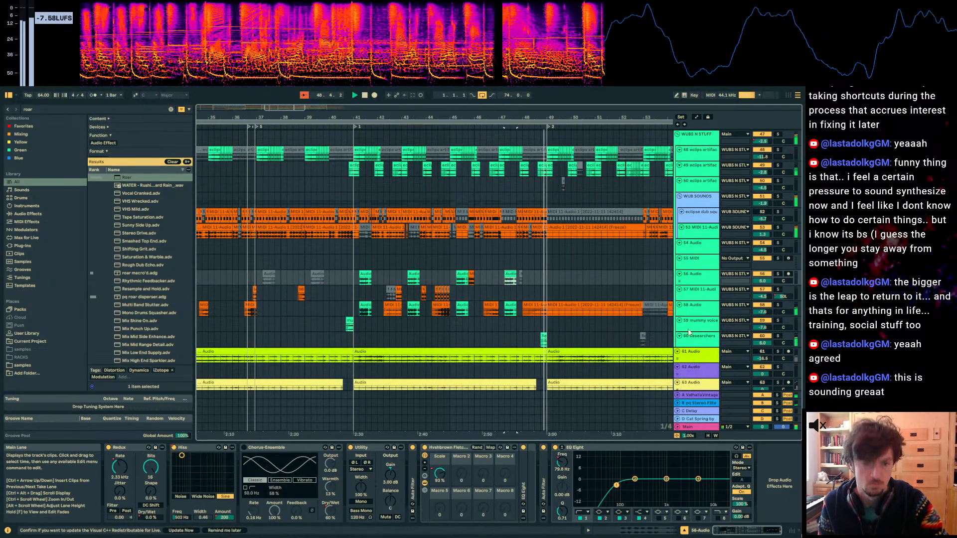
key(a)
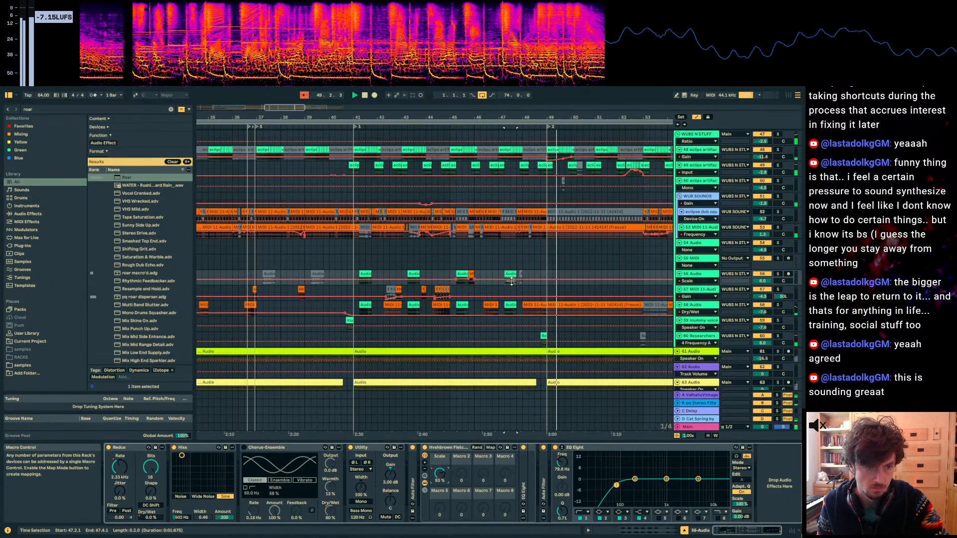
drag(691, 285, 691, 343)
key(b)
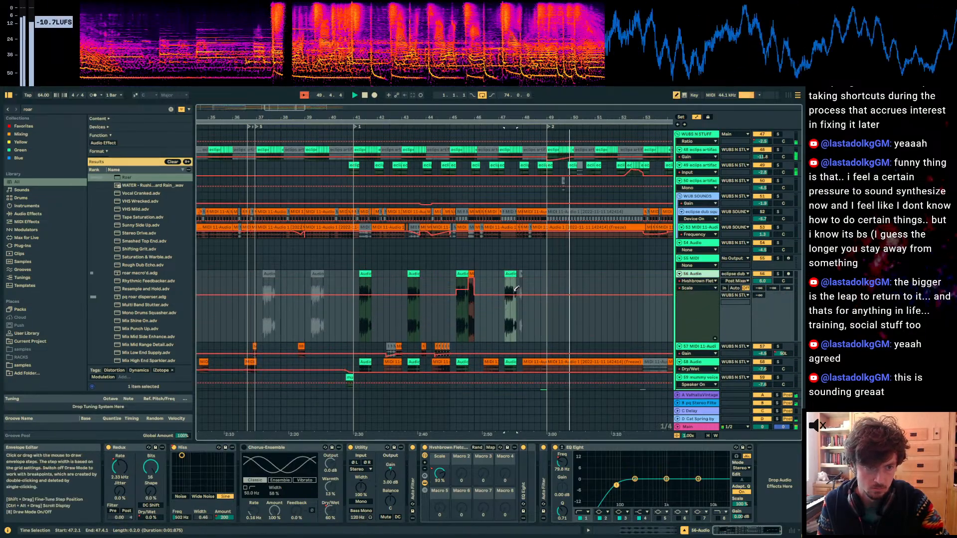
key(b)
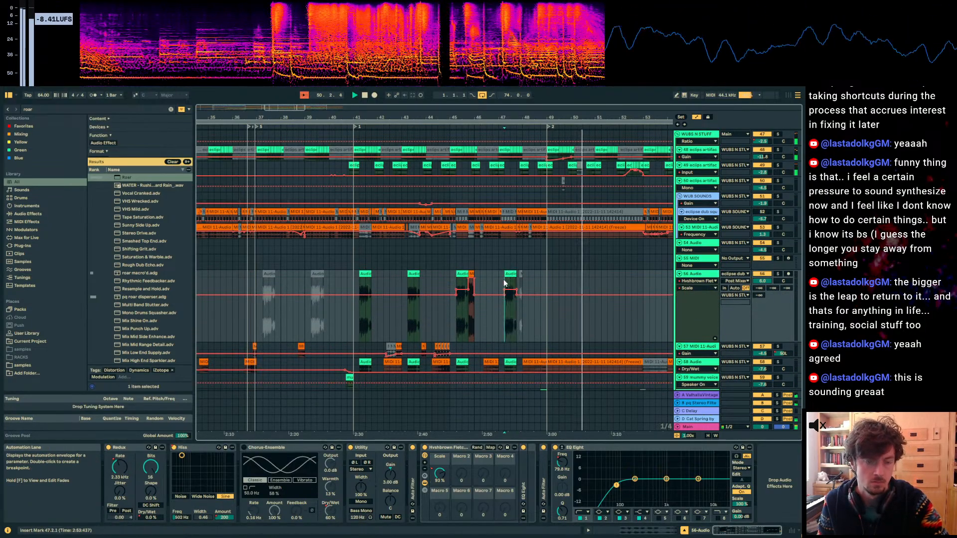
Step: Audition the section from bar 51 and examine the snare group's D-Cat Spring send automation there
drag(433, 117, 459, 101)
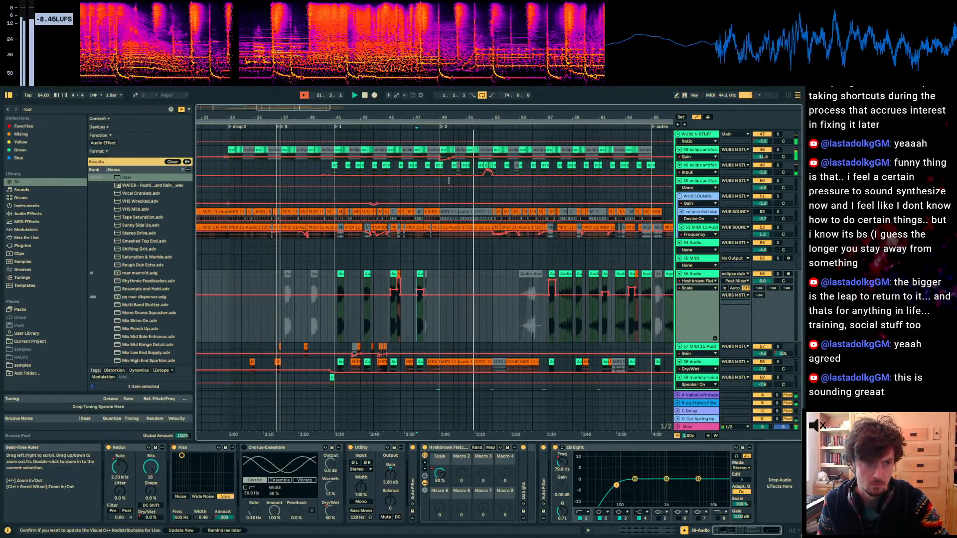
scroll(726, 258, up, 5)
scroll(726, 257, up, 15)
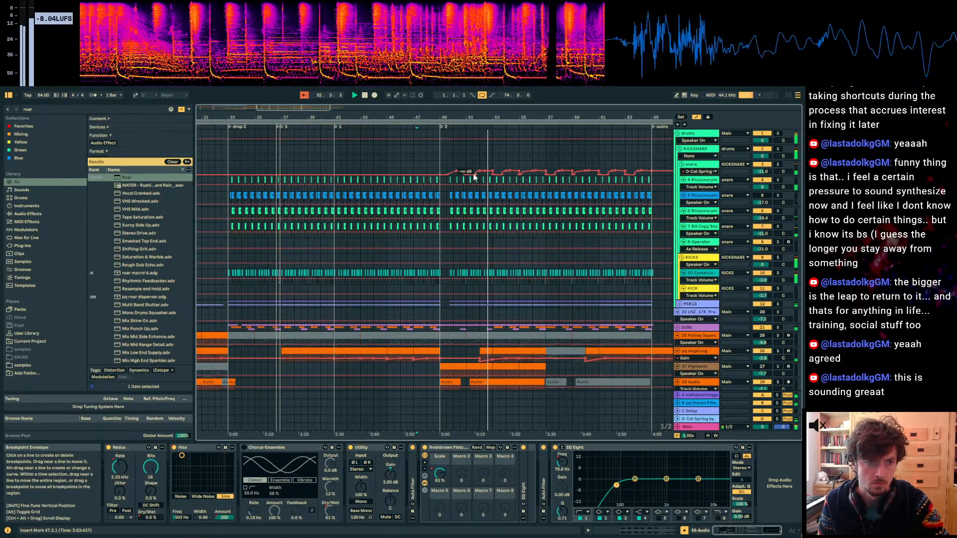
click(469, 177)
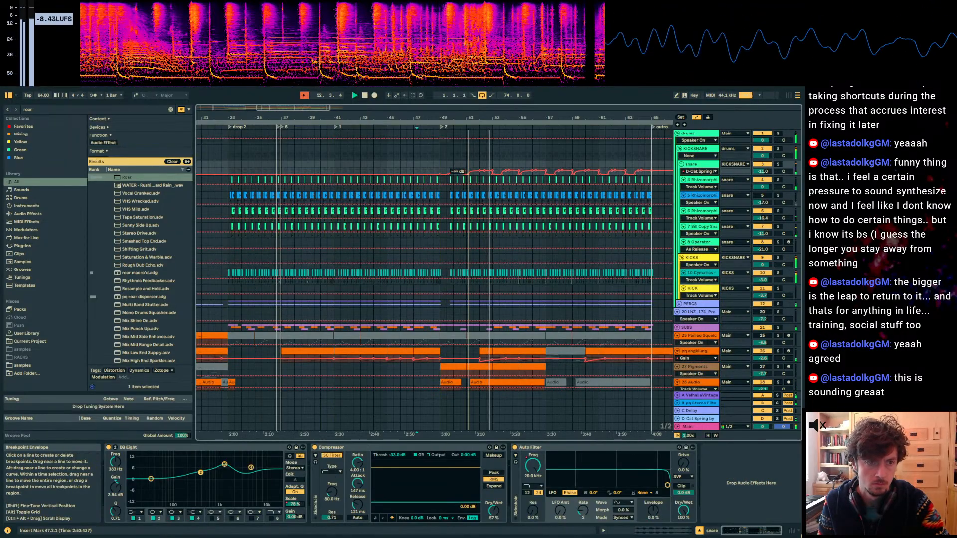
click(468, 170)
key(space)
key(space)
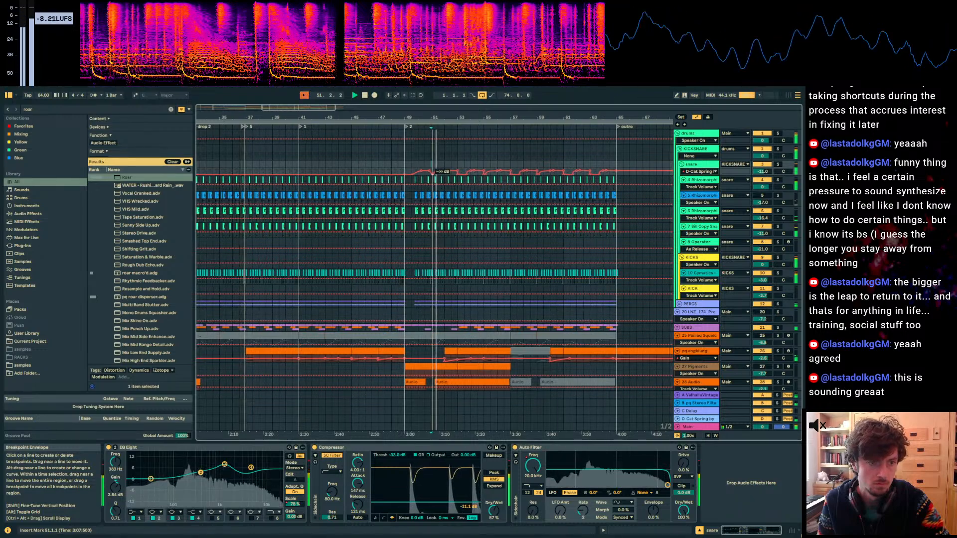
click(441, 174)
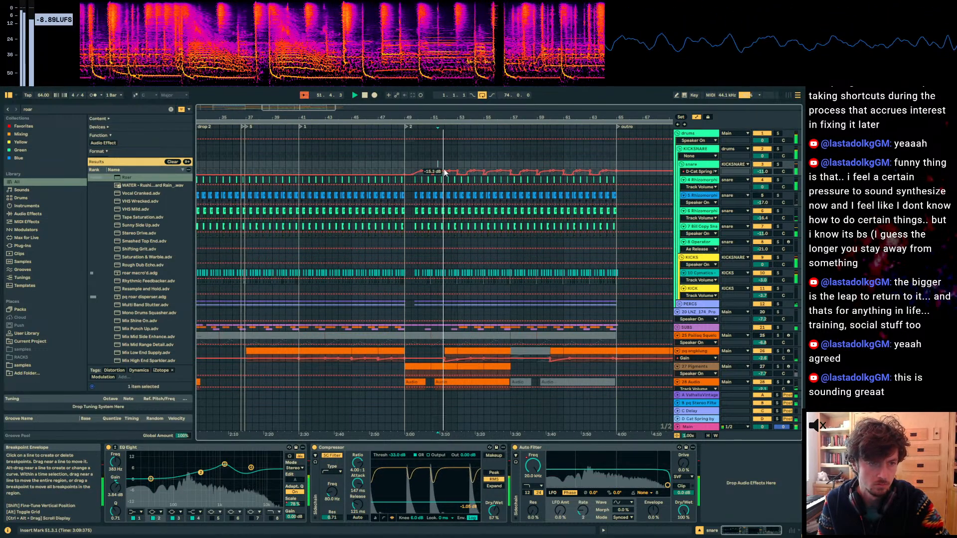
Step: Trim the start of the second orange clip on the 28 Audio track to about 51.2.3 and adjust its fade-in
scroll(448, 220, down, 3)
scroll(447, 217, down, 3)
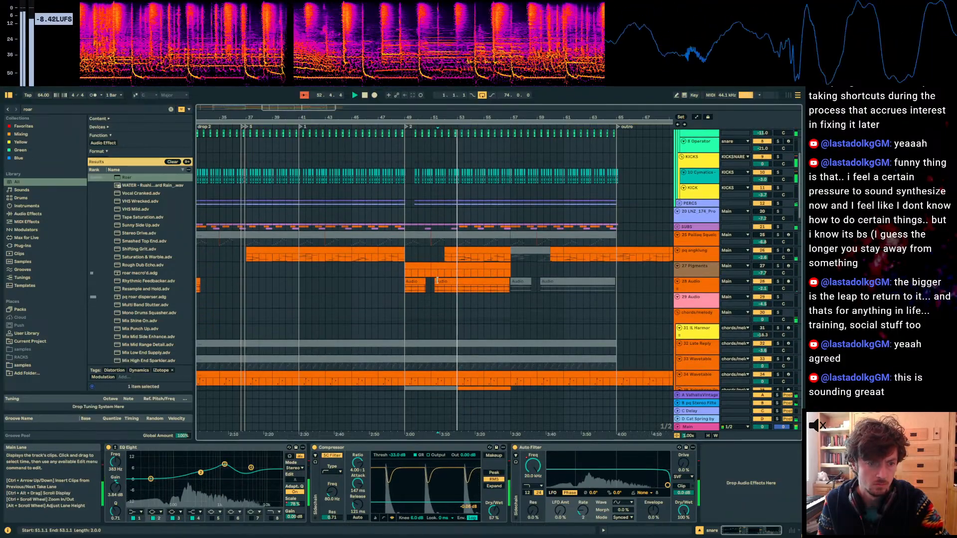
drag(439, 286, 435, 285)
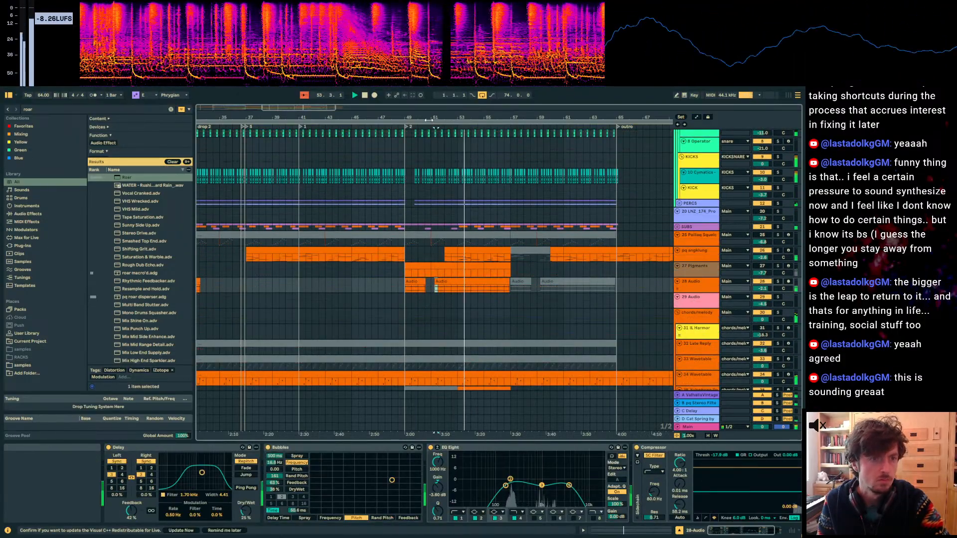
scroll(429, 277, up, 5)
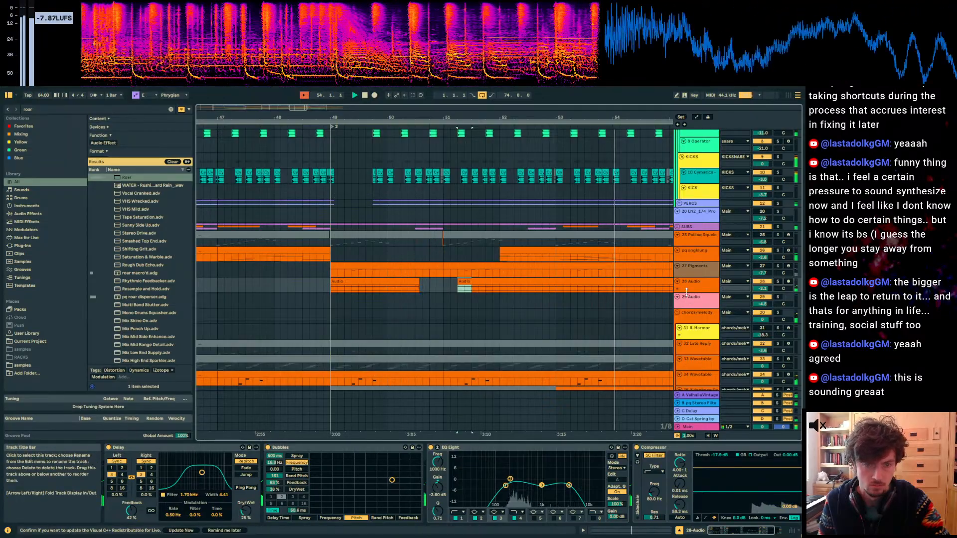
alt+scroll(469, 299, up, 3)
click(463, 286)
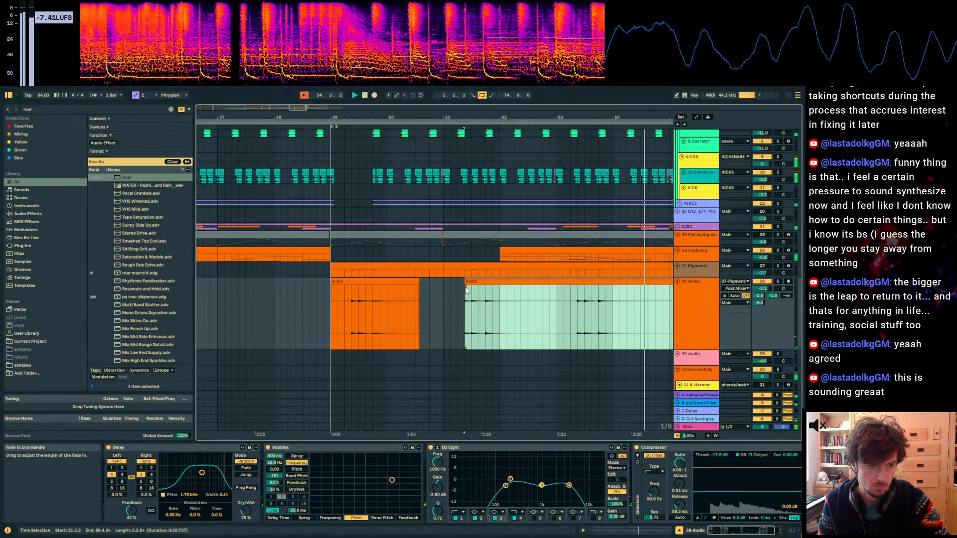
drag(465, 286, 487, 287)
Step: Unfold the 56 Audio track's Auto Filter, raise its Dry/Wet automation to 61% from bar 57, and lower its Frequency to about 6.3 kHz
drag(516, 118, 406, 79)
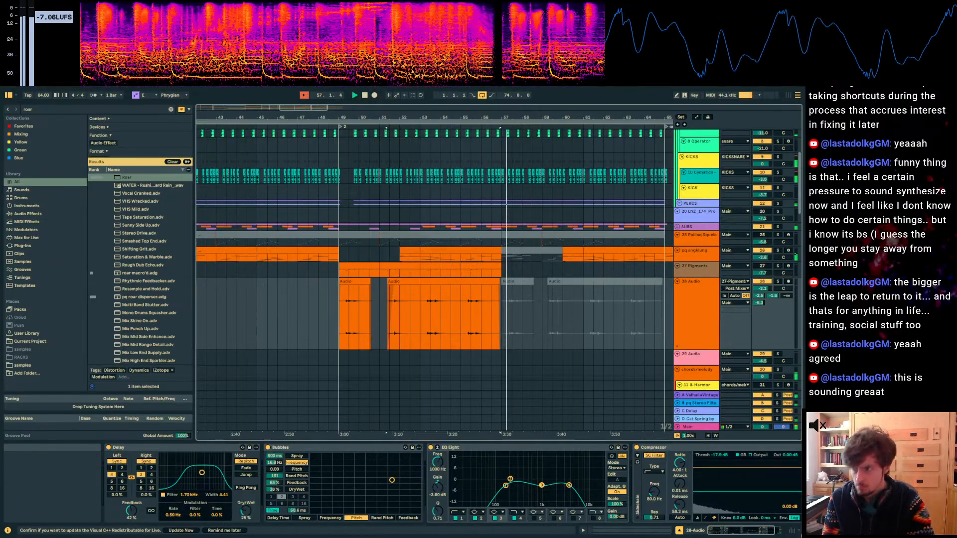
scroll(568, 228, down, 15)
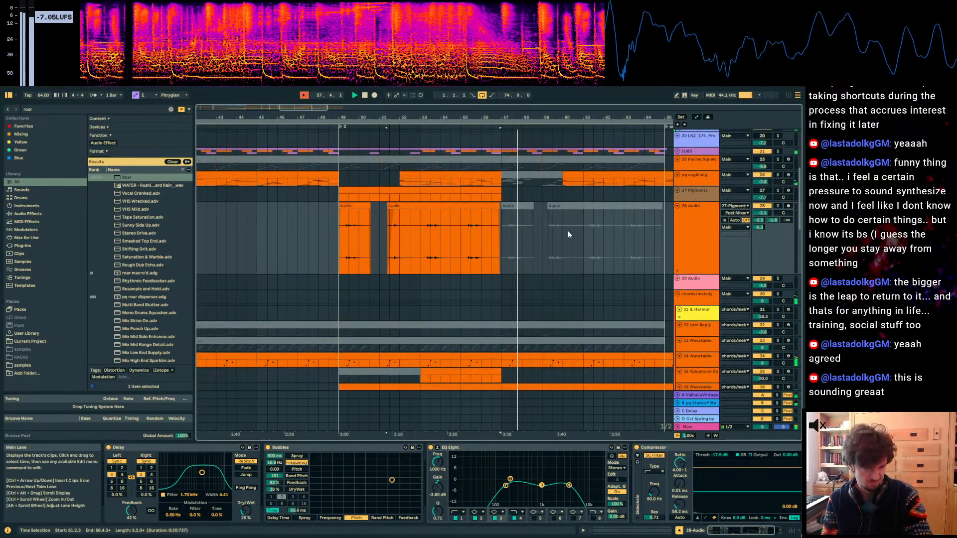
scroll(549, 253, down, 8)
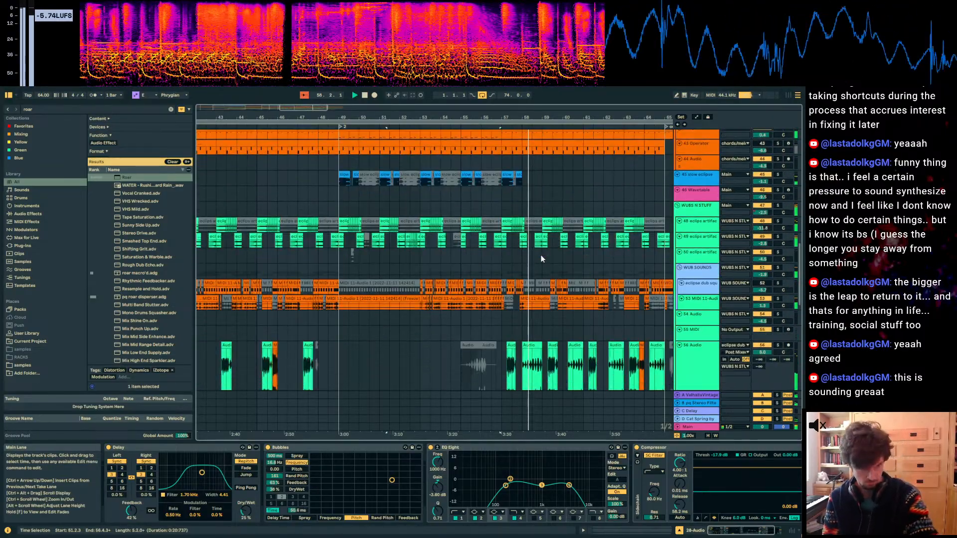
scroll(574, 256, down, 4)
scroll(674, 270, down, 3)
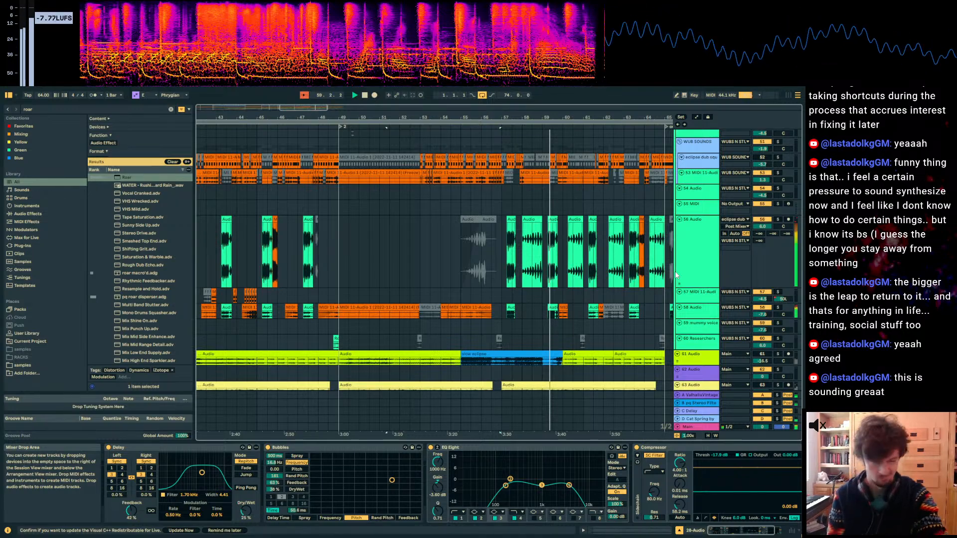
click(683, 274)
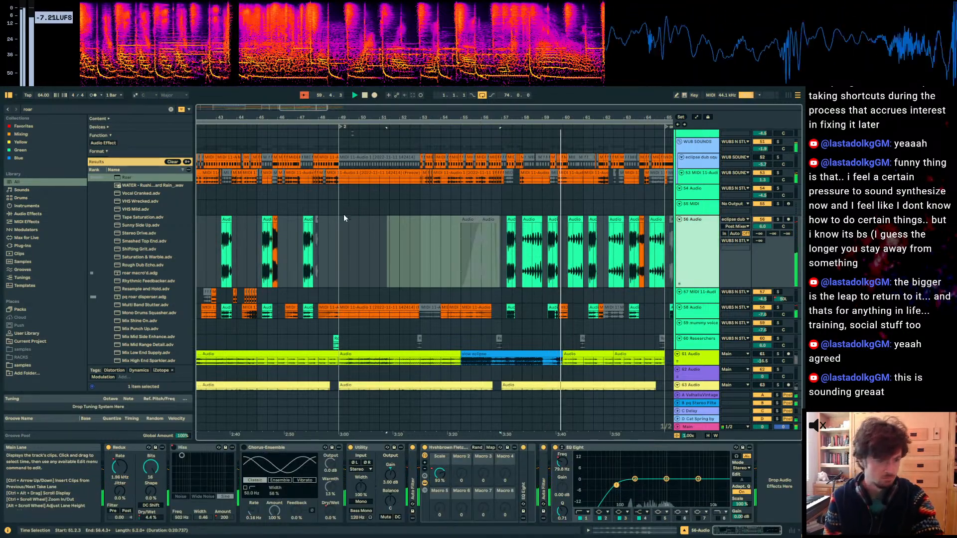
double_click(413, 467)
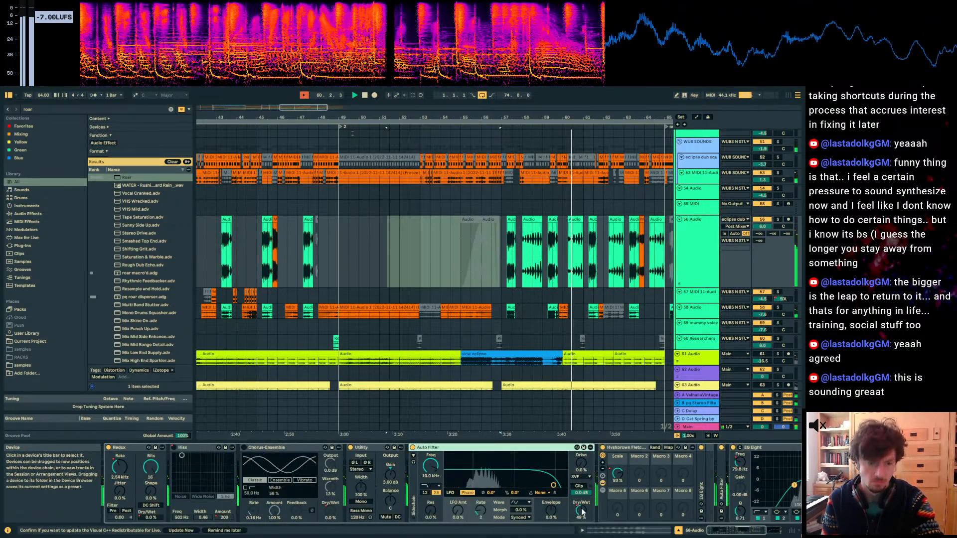
key(a)
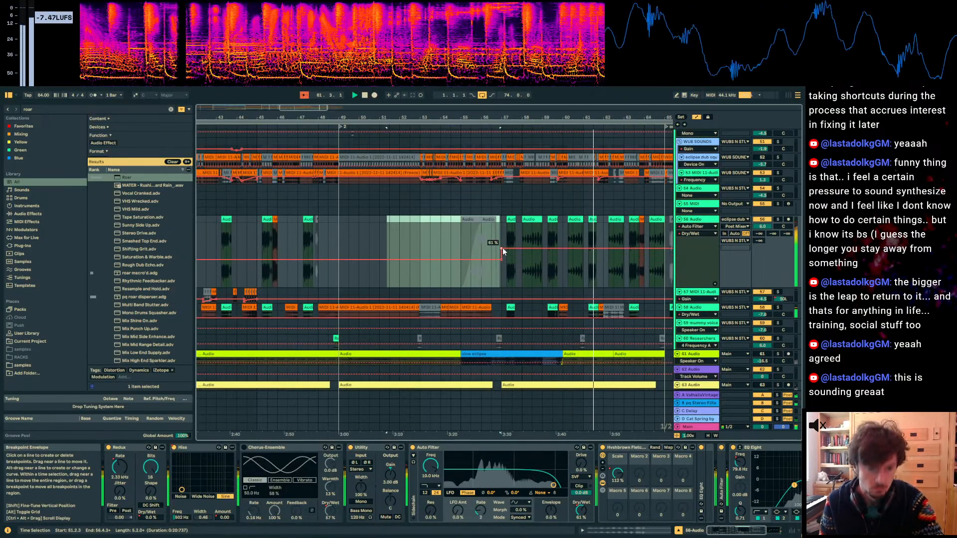
drag(430, 466, 430, 470)
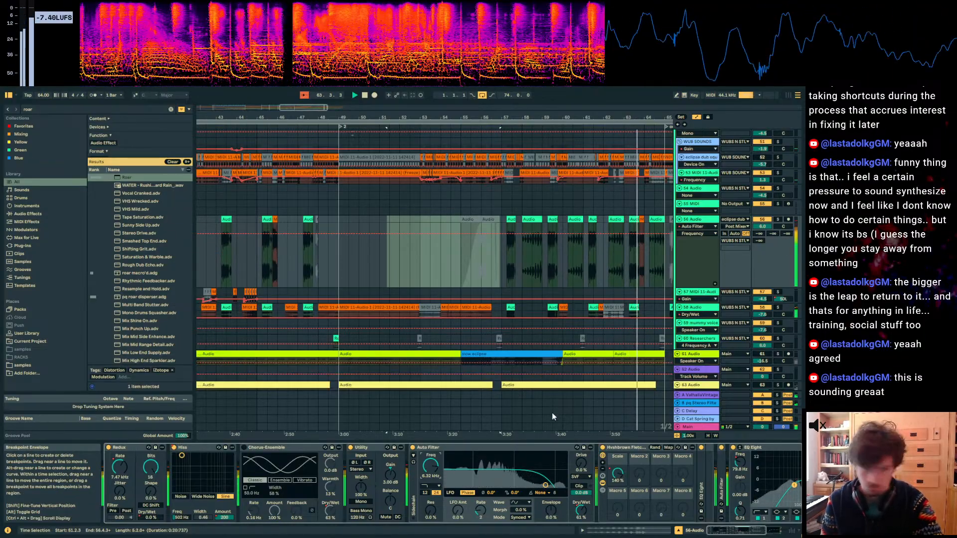
Step: Audition 56 Audio from 57.2 with Auto Filter's Dry/Wet automation at 100%, and reduce it to 47% before the first green clip and 61% after
click(582, 511)
drag(501, 264, 501, 220)
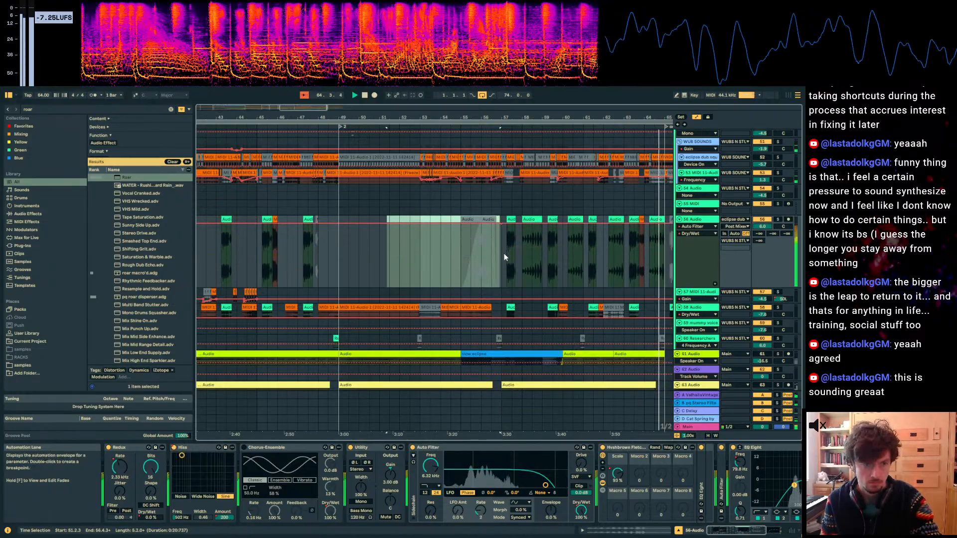
click(505, 257)
key(space)
key(space)
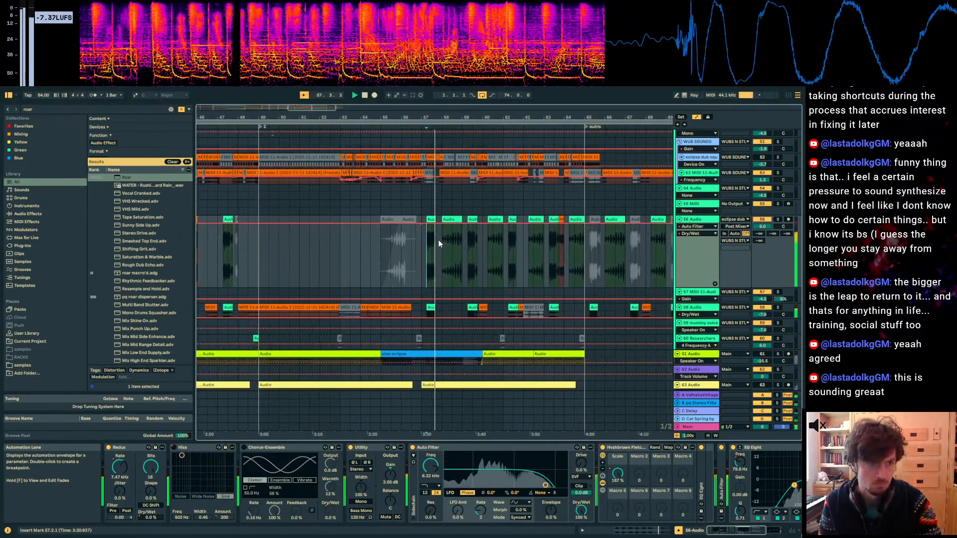
drag(438, 241, 426, 257)
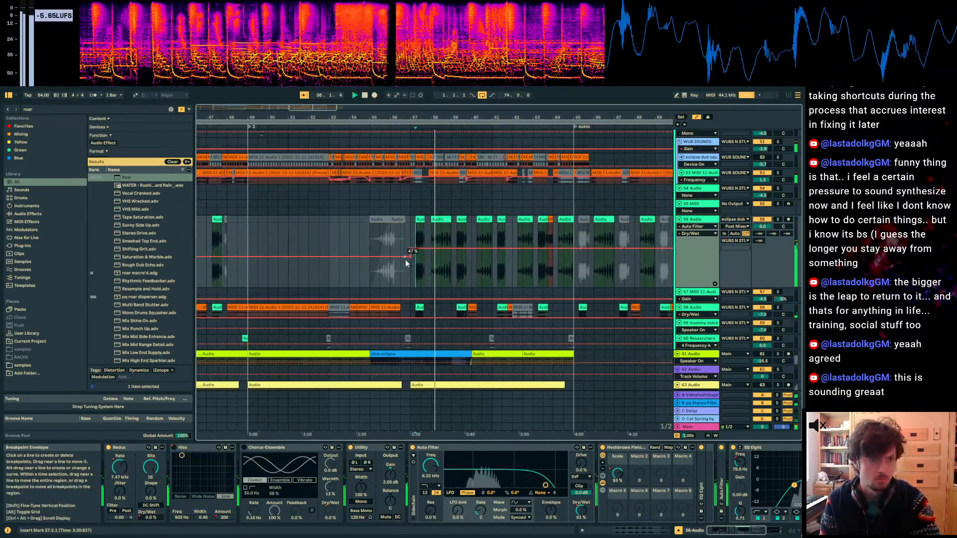
key(a)
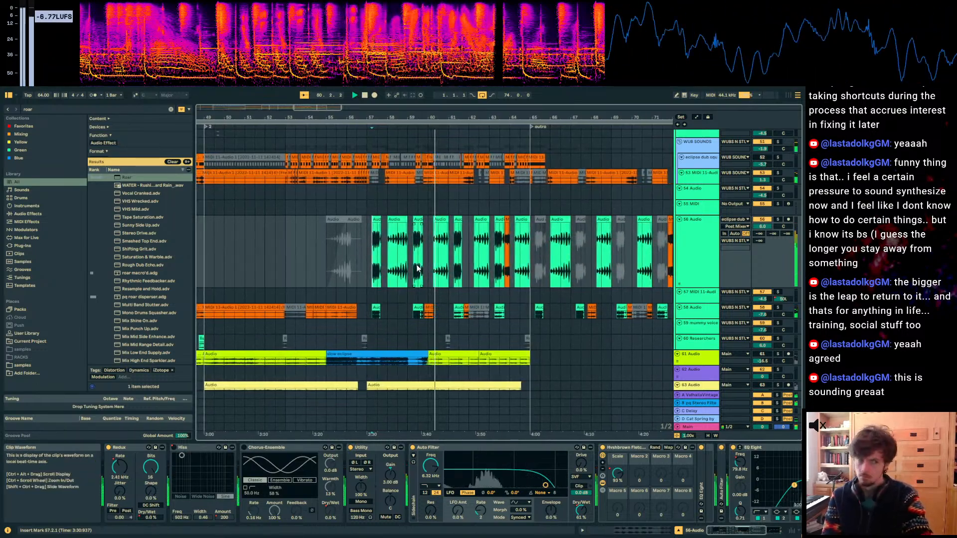
Step: Enlarge the 53 MIDI track, search the browser for "auto filt", and add Auto Filter to the end of the track's device chain
click(408, 318)
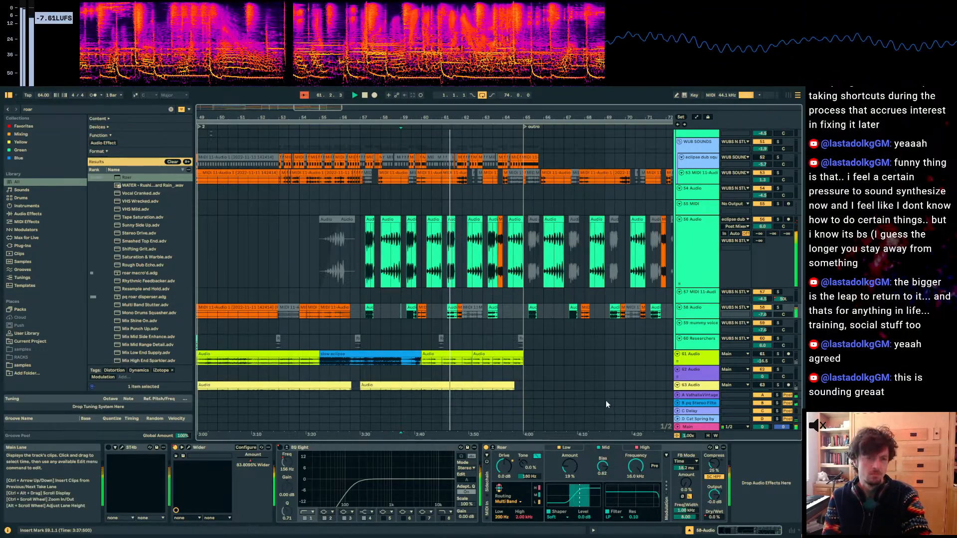
click(452, 252)
scroll(455, 239, up, 2)
click(454, 230)
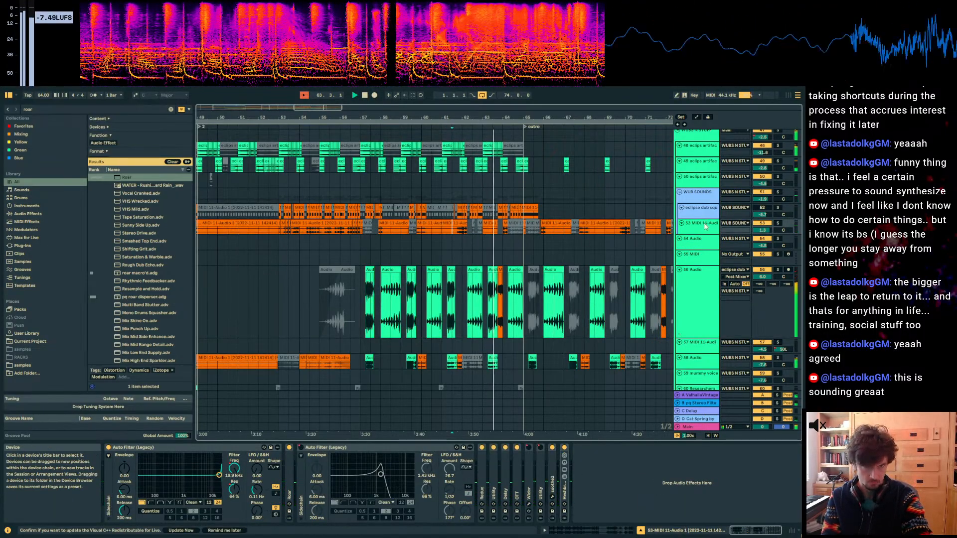
drag(691, 234, 691, 334)
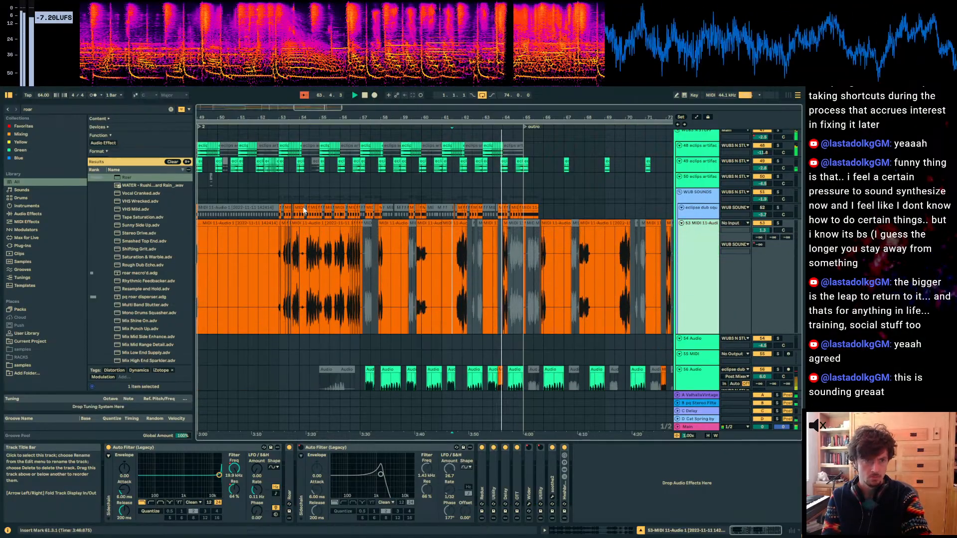
click(100, 108)
text(auy)
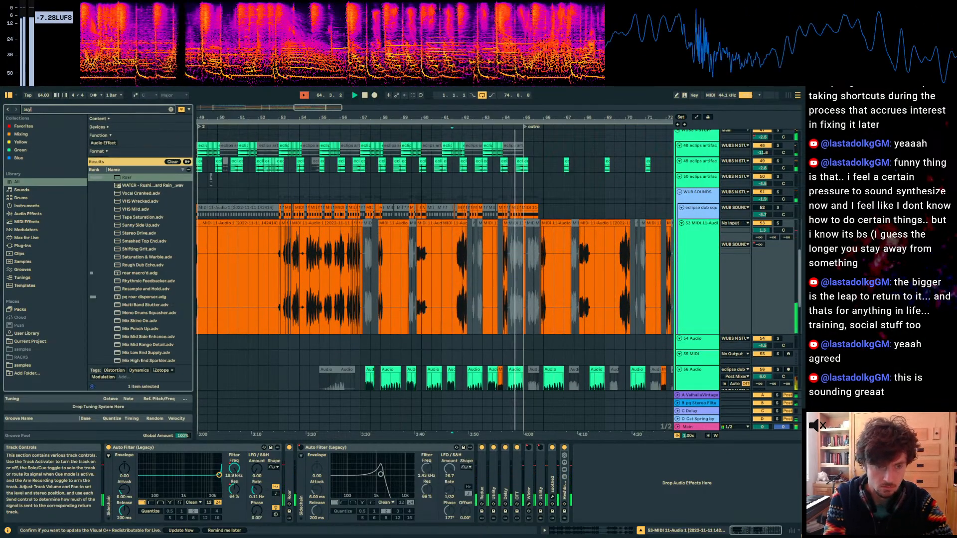
text(o filt)
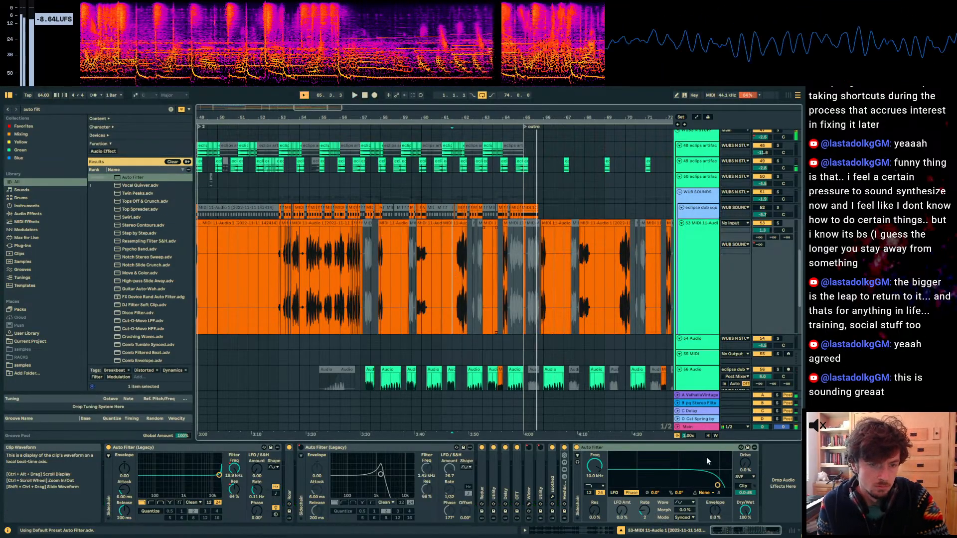
Step: Lower Auto Filter's Frequency on 53 MIDI to about 2.78 kHz and automate its Dry/Wet to rise to about 52% only around bars 61 to 62
drag(745, 511, 745, 529)
drag(718, 485, 695, 486)
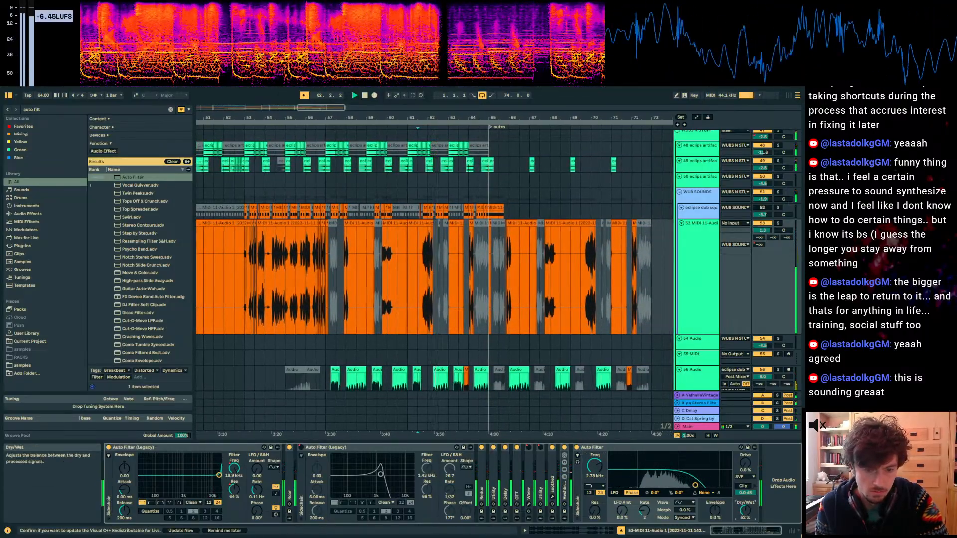
key(a)
drag(411, 280, 402, 321)
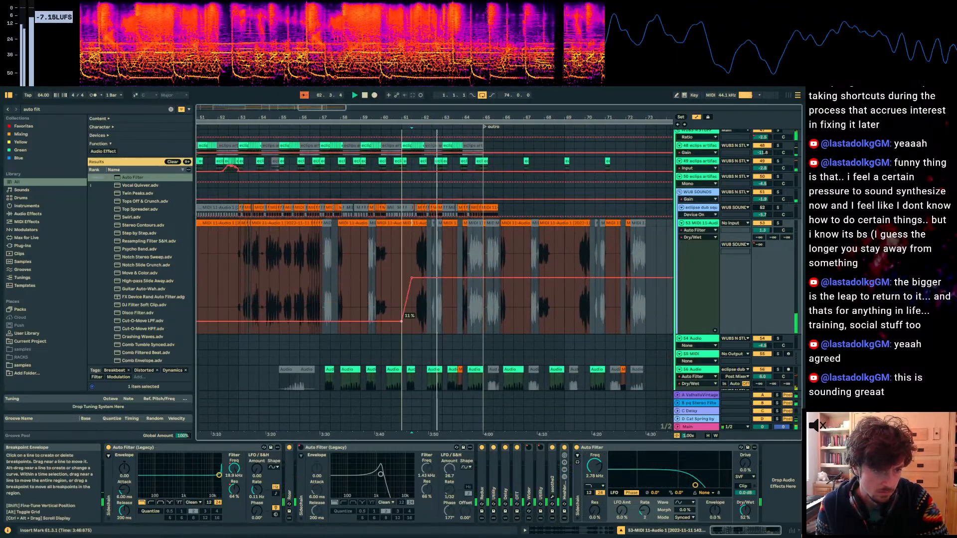
click(432, 278)
drag(439, 277, 439, 333)
click(422, 257)
Step: Add a breakpoint to 56 Audio's Auto Filter Dry/Wet automation near 63.2, lower it to 57% while auditioning, and hide the automation lanes
drag(304, 120, 425, 102)
scroll(508, 310, down, 3)
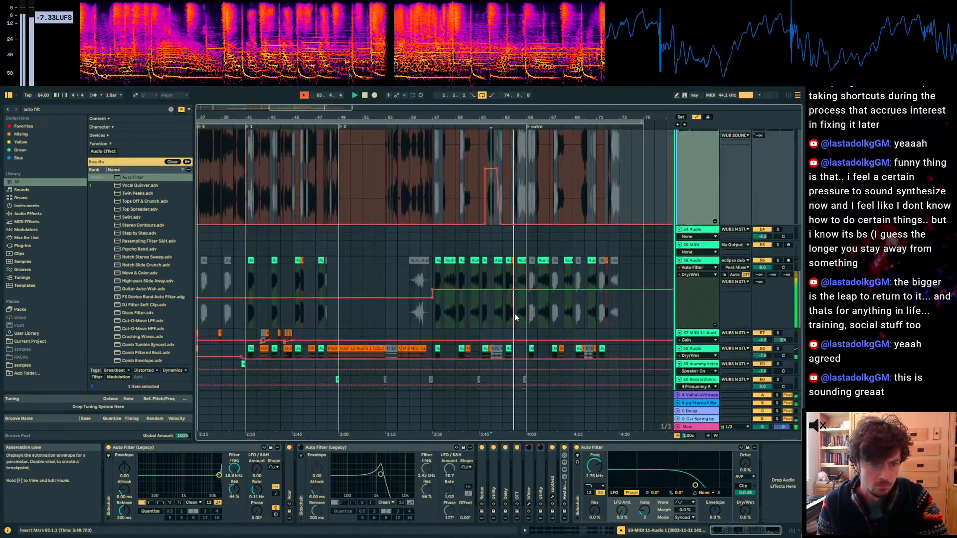
drag(505, 289, 505, 295)
key(space)
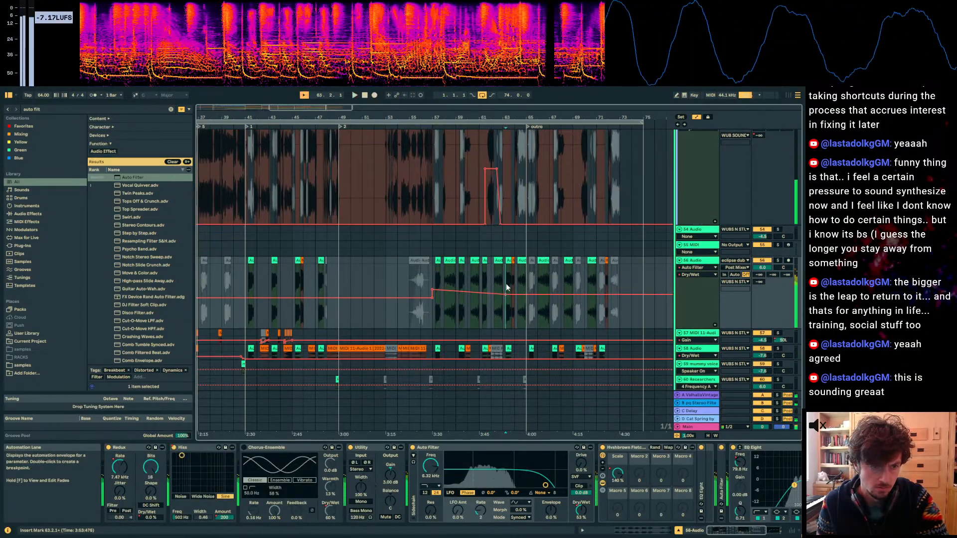
click(507, 284)
key(space)
drag(431, 295, 432, 292)
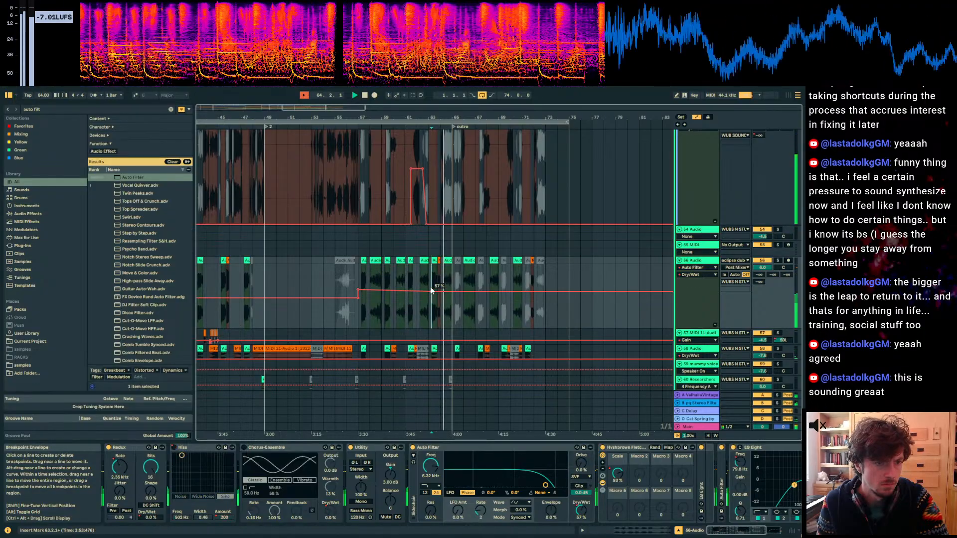
key(a)
Step: Audition the arrangement from bar 20, in the section before the BREAKDOWN locator
drag(299, 117, 546, 115)
click(252, 287)
key(space)
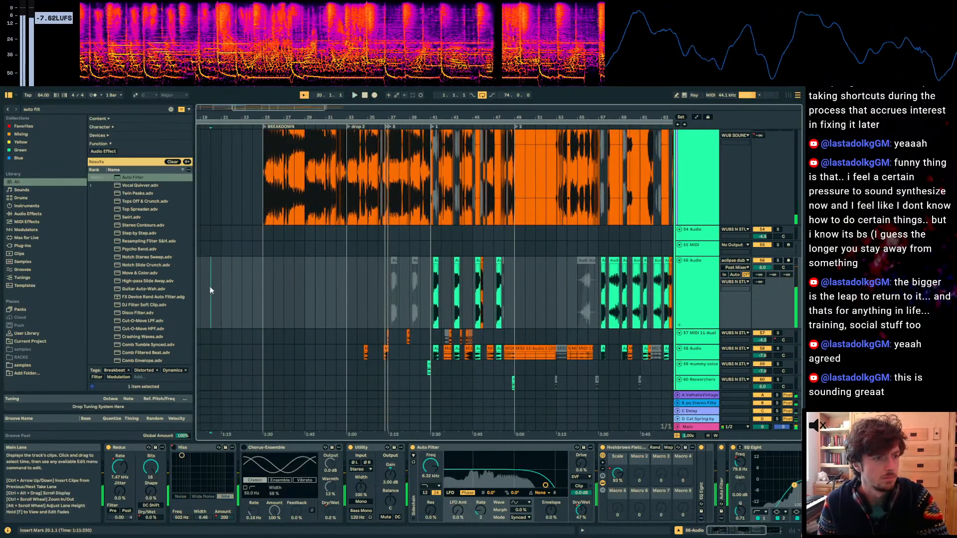
click(210, 290)
scroll(294, 271, left, 5)
scroll(394, 307, up, 10)
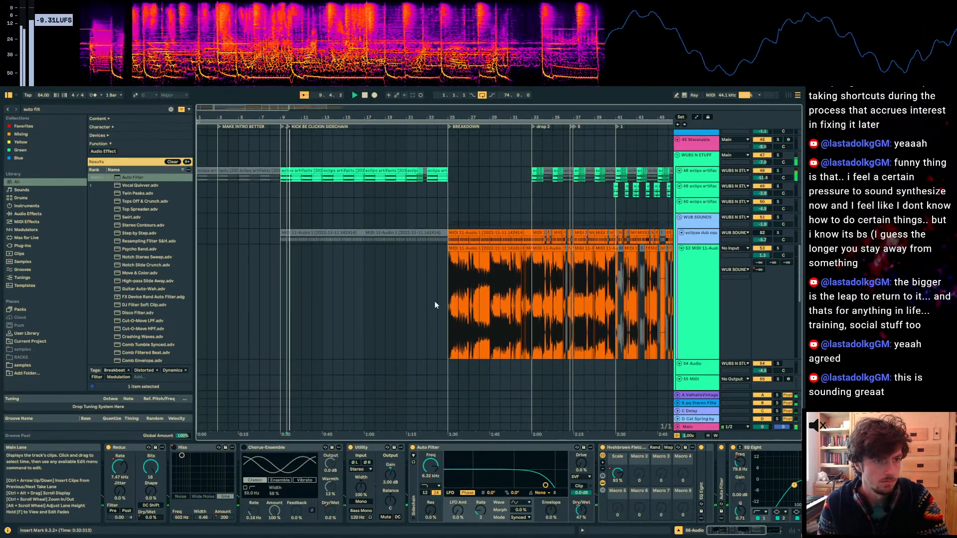
click(415, 287)
click(395, 282)
key(space)
key(space)
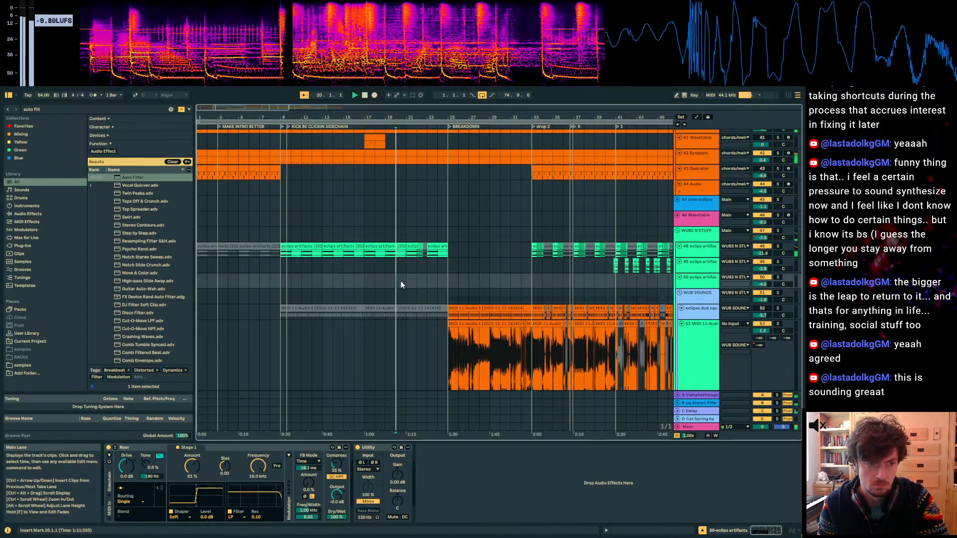
Step: Continue playback from 21.1.1 and fold the chords/melody group track
click(402, 282)
scroll(629, 321, up, 3)
scroll(634, 324, up, 10)
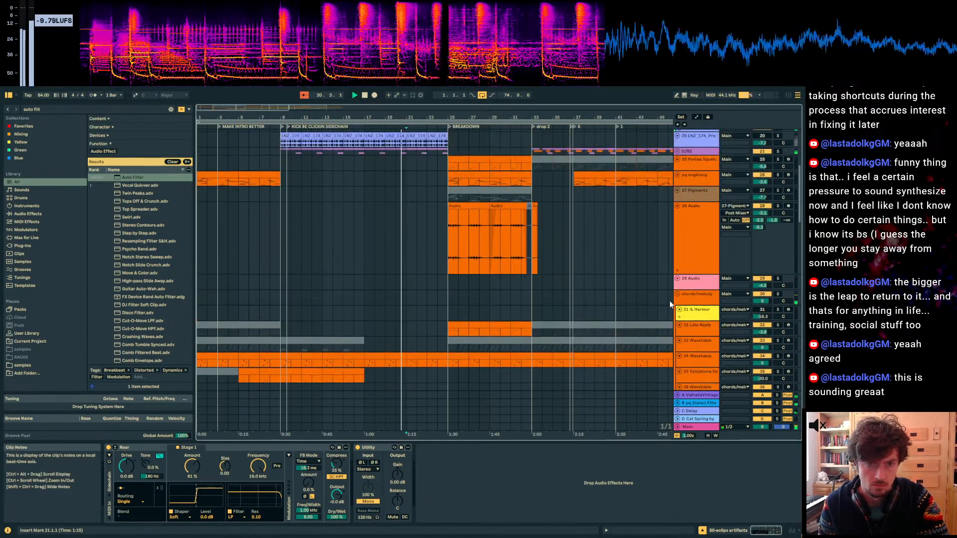
click(694, 251)
click(689, 295)
key(Left)
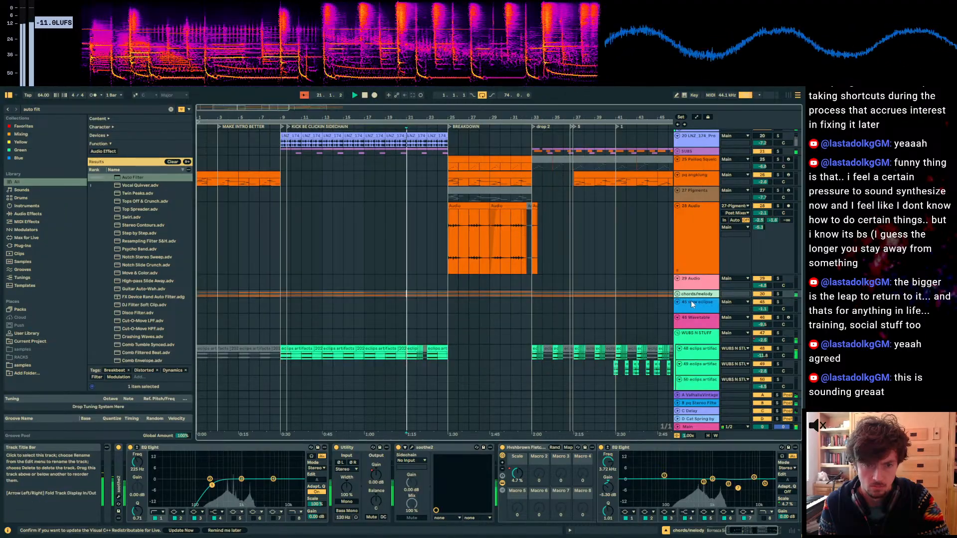
Step: Select the WUBS N STUFF group, search the browser for "sooth", and add soothe2 to its device chain
scroll(691, 299, down, 3)
click(695, 250)
scroll(696, 267, down, 3)
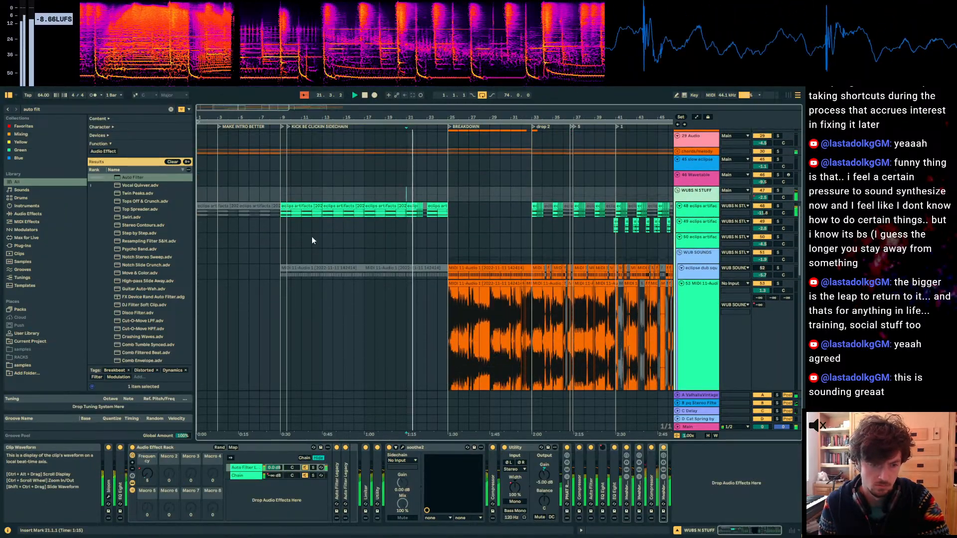
click(50, 107)
text(sooth)
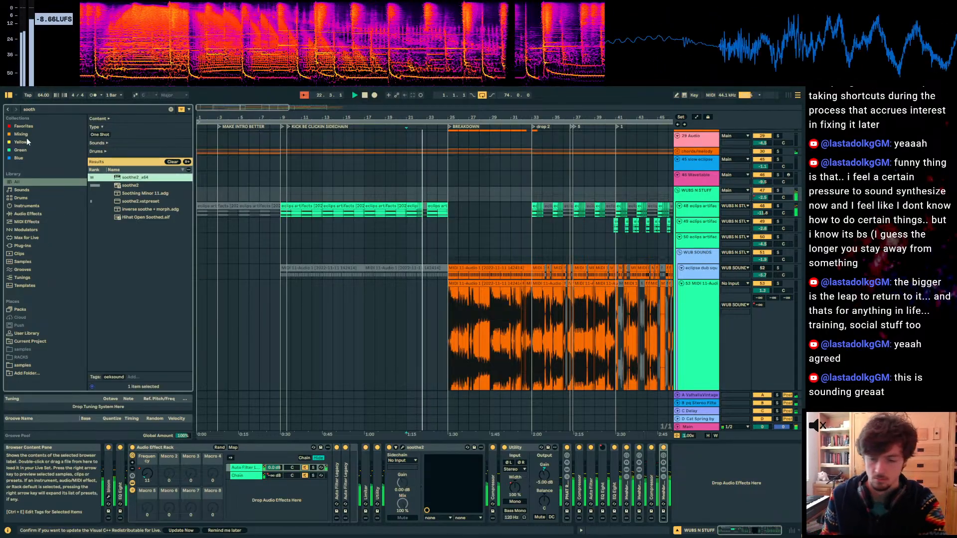
key(Down)
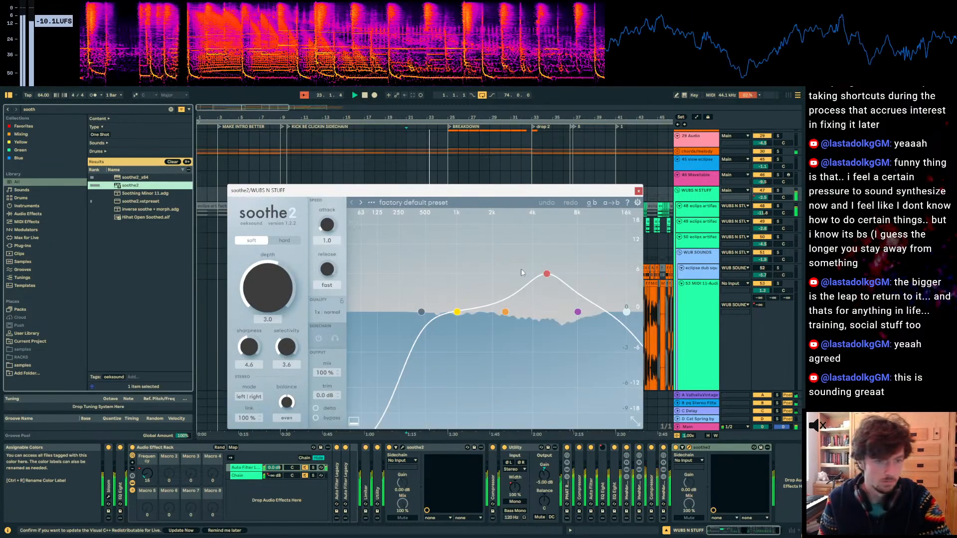
Step: Move soothe2's low cut to the lowest frequency and band 3 to 339 Hz at 3.8 dB, and automate its mix up from the BREAKDOWN locator
drag(419, 313, 346, 314)
drag(549, 276, 413, 288)
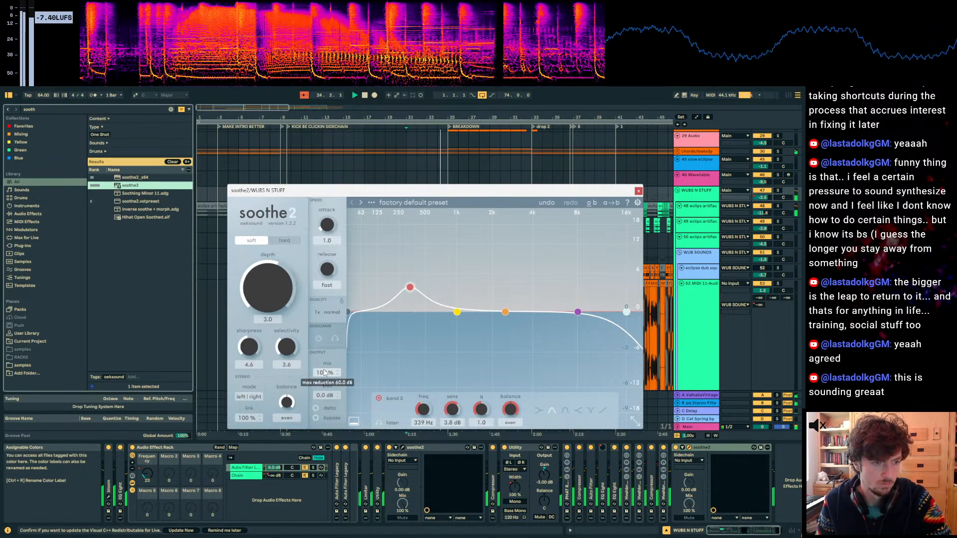
drag(415, 197, 342, 378)
key(a)
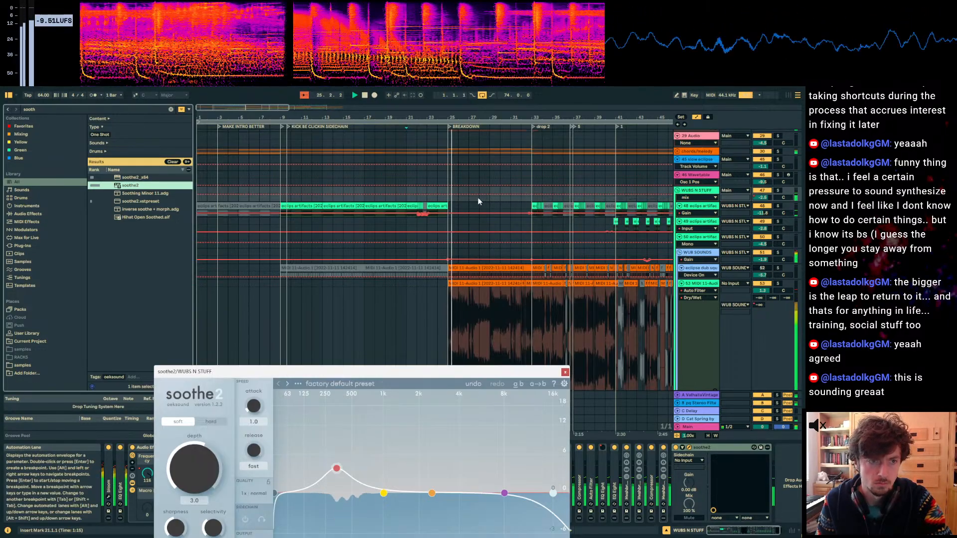
click(459, 196)
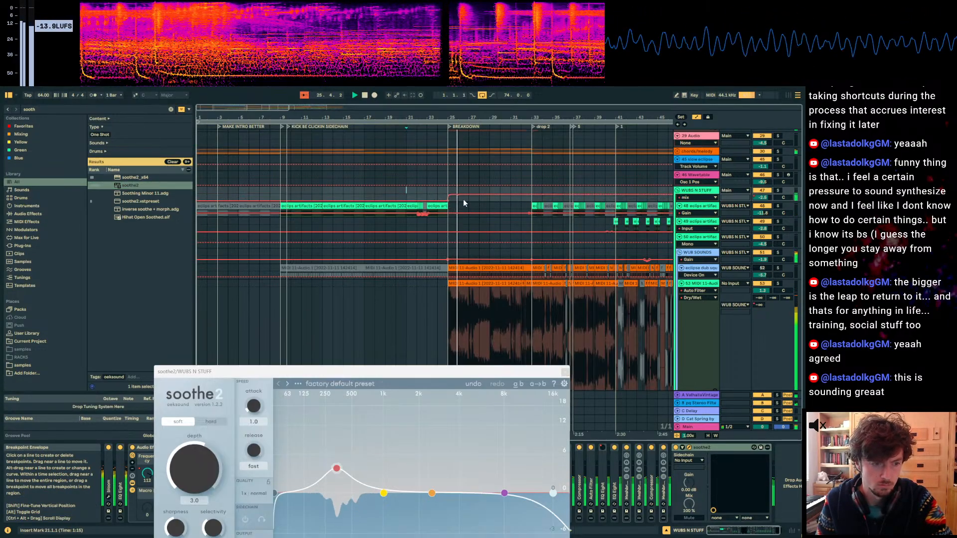
Step: Set soothe2's depth to 15.5, sharpness to 5.5 and selectivity to 8.2, and move band 3 to about 293 Hz at 9.0 dB
drag(278, 373, 324, 238)
drag(222, 390, 270, 352)
drag(251, 320, 251, 325)
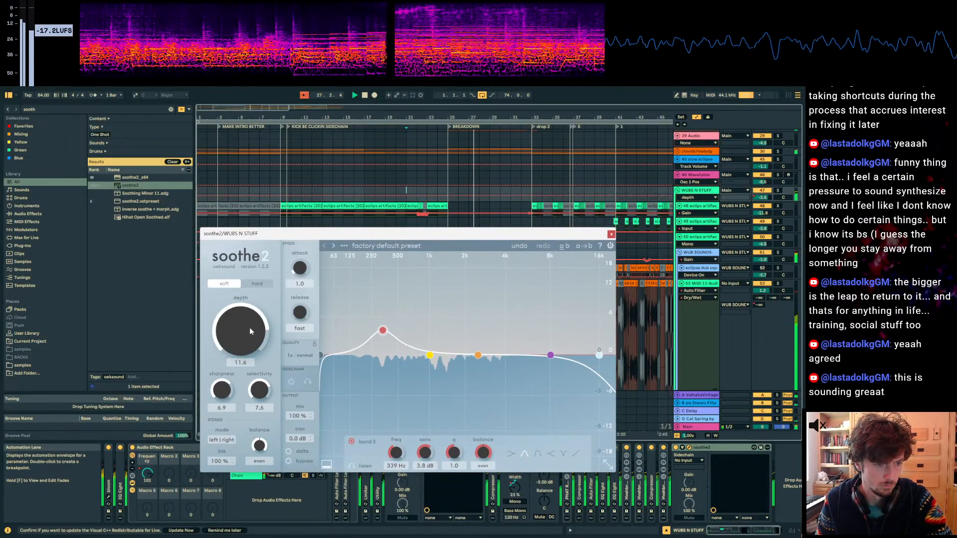
drag(223, 390, 238, 357)
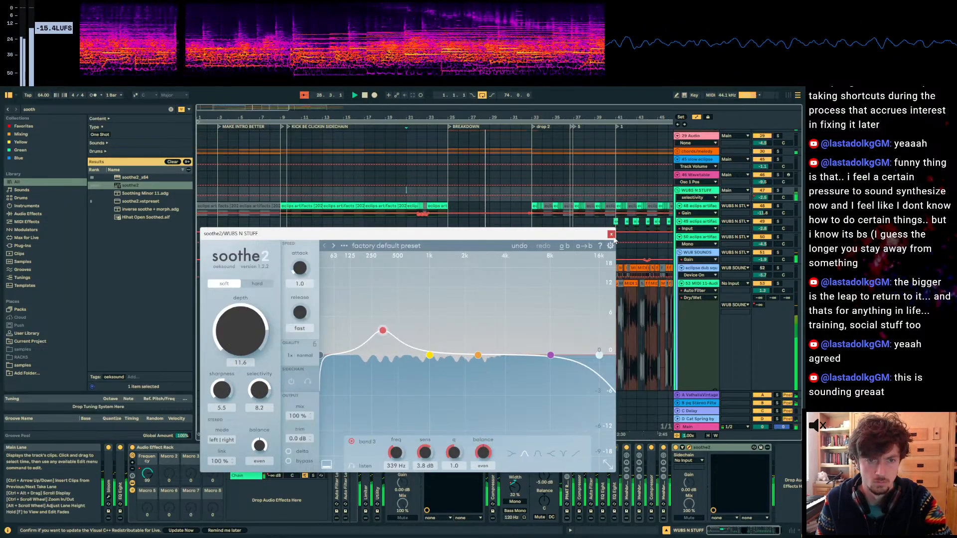
click(245, 349)
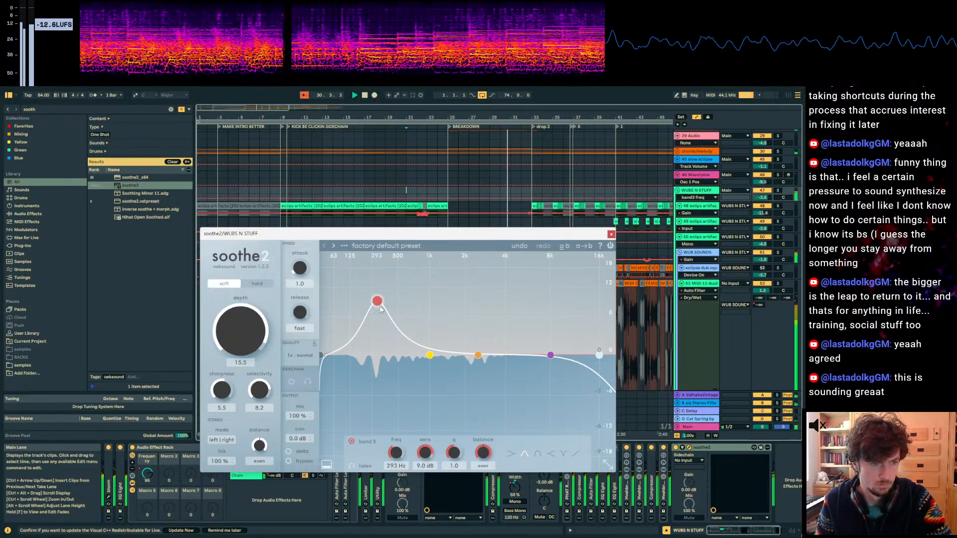
Step: Close soothe2's window, unfold its parameters, and curve its mix automation down from the breakdown to 0% at drop 2
click(612, 234)
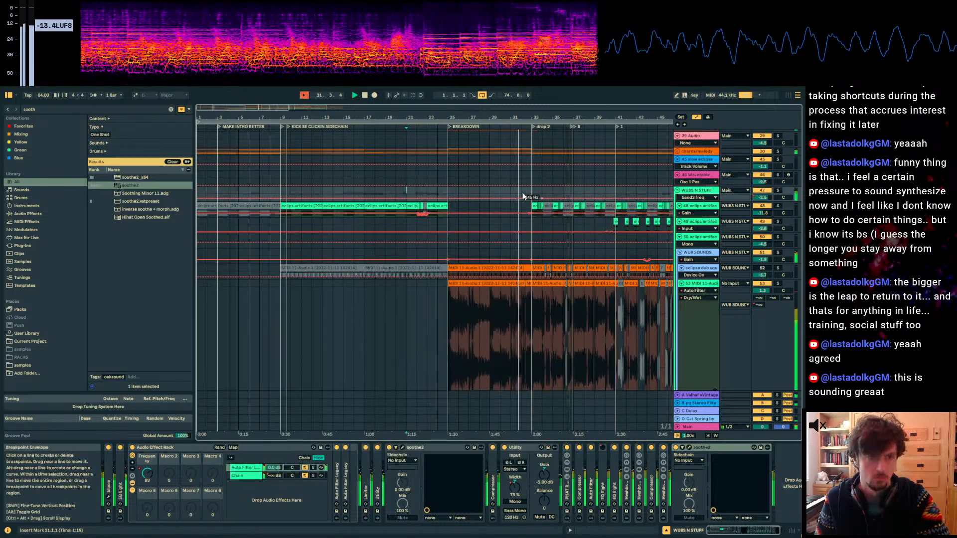
click(683, 447)
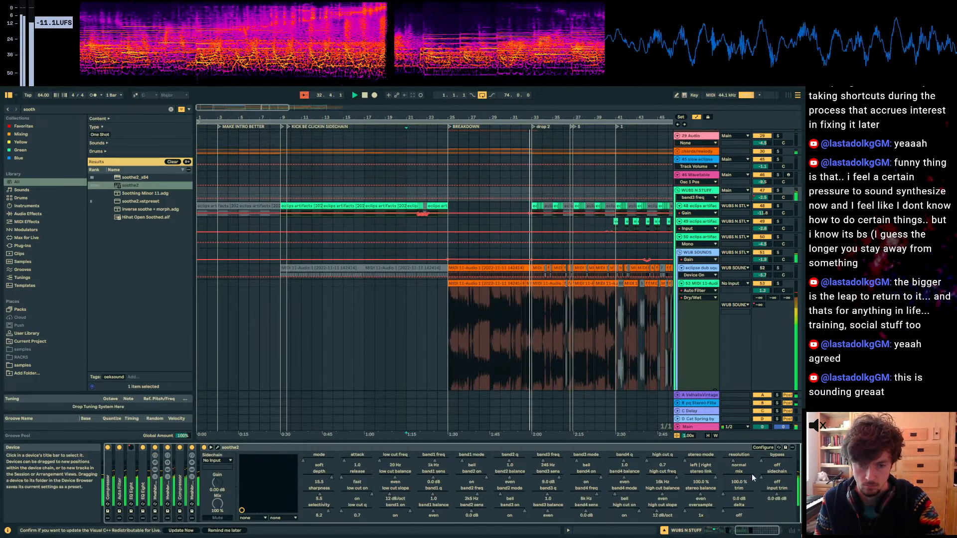
click(753, 477)
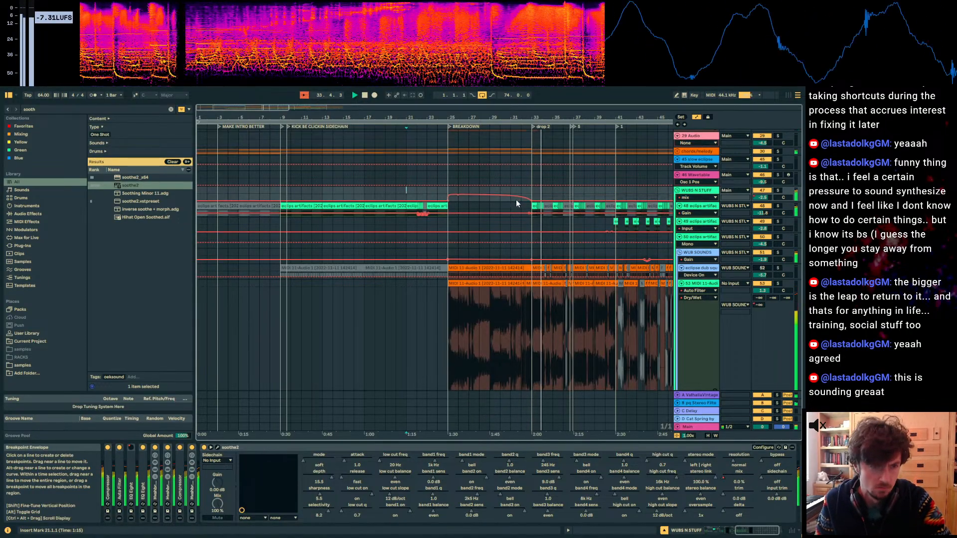
Step: Turn on Configure mode for soothe2, check its mix during playback up to drop 2, and hide the automation lanes
click(762, 448)
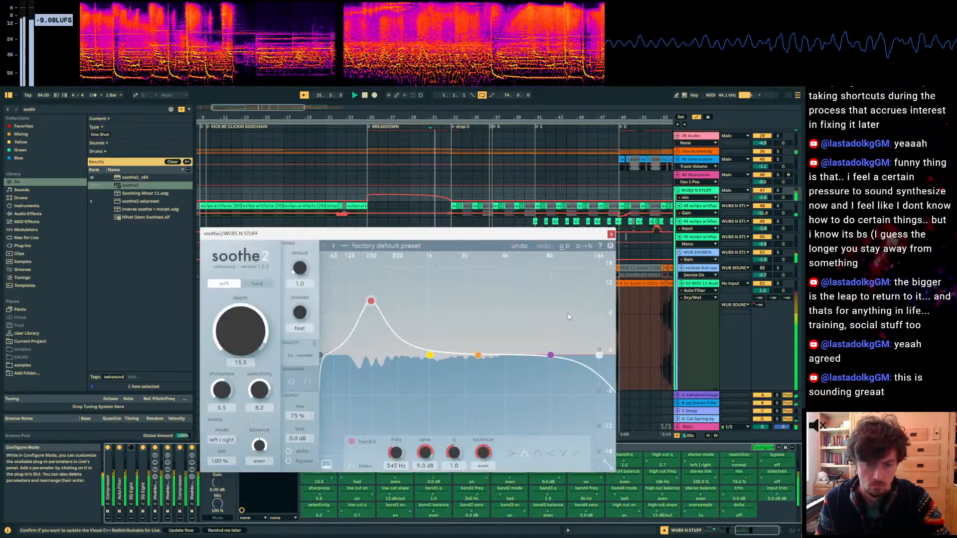
mouse_move(299, 418)
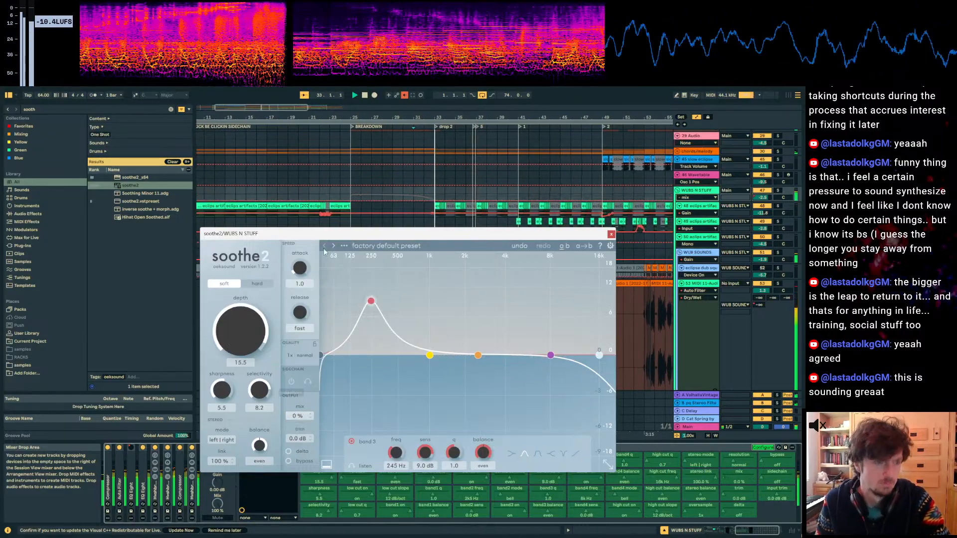
click(611, 234)
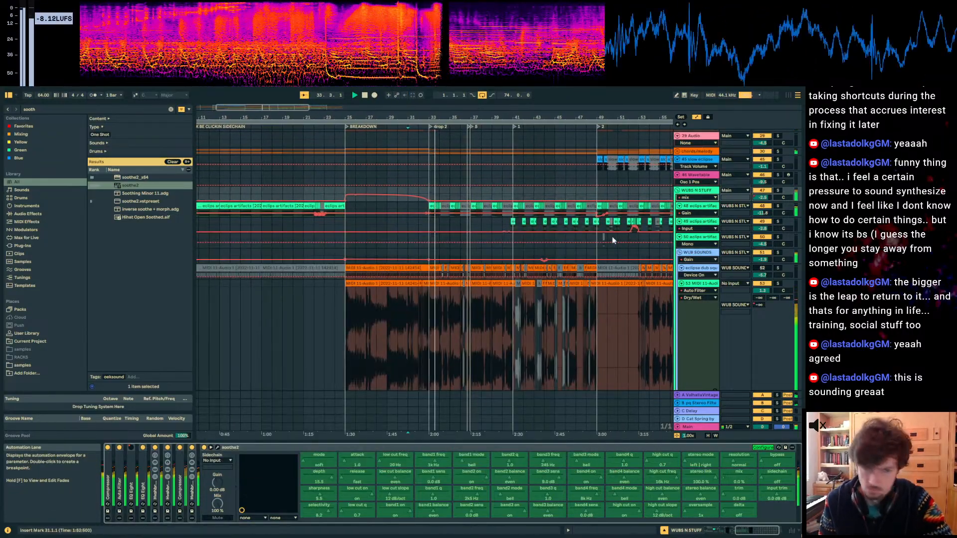
key(a)
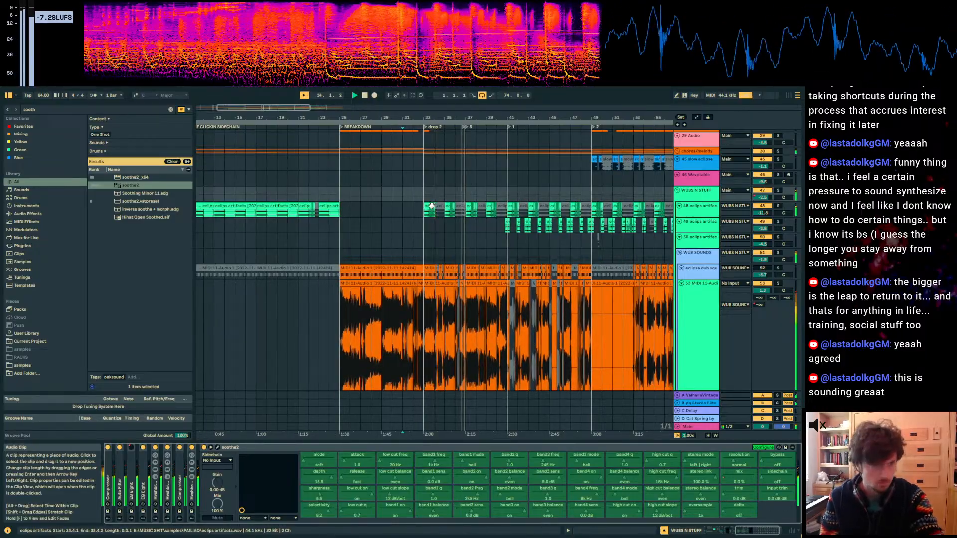
Step: Select the 48 eclips artifacts track and show its Auto Filter Legacy Resonance automation in an enlarged lane
click(718, 214)
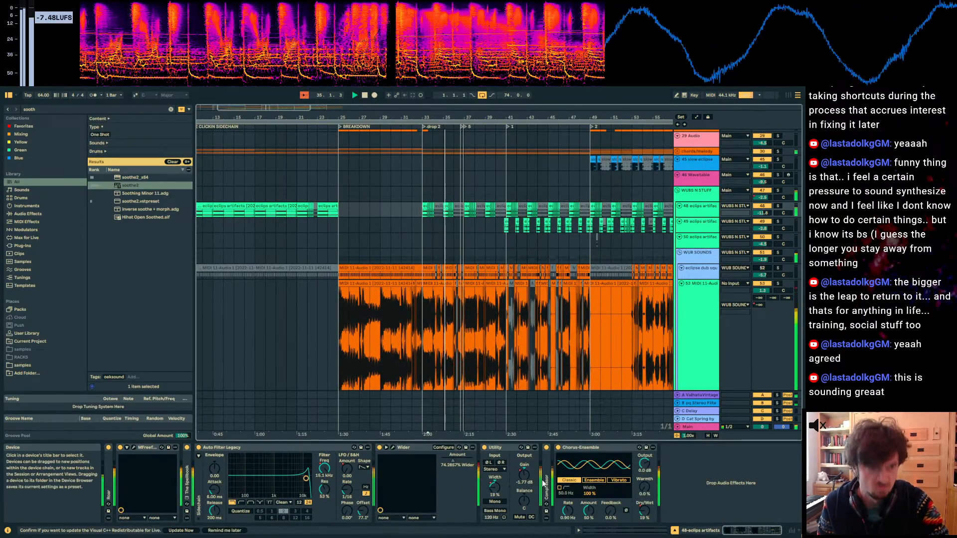
click(67, 109)
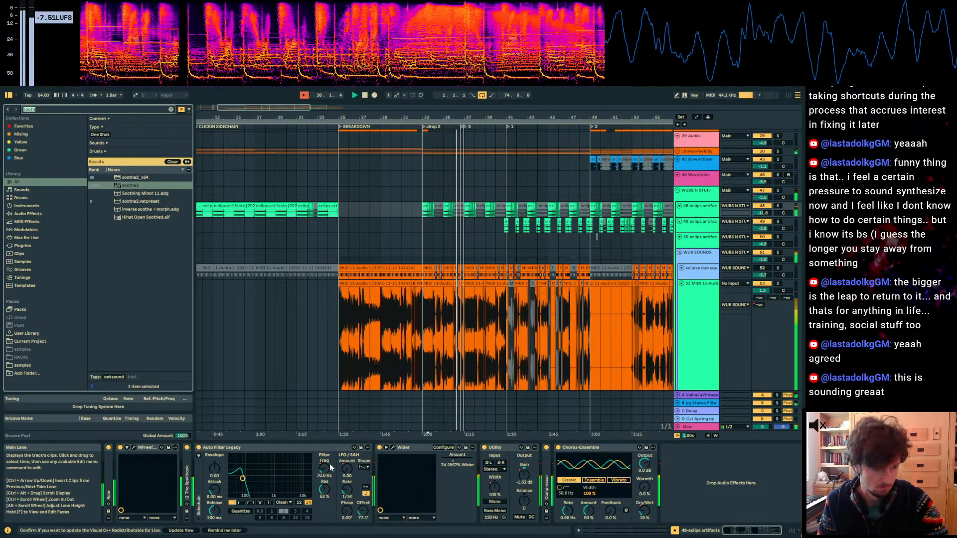
click(325, 489)
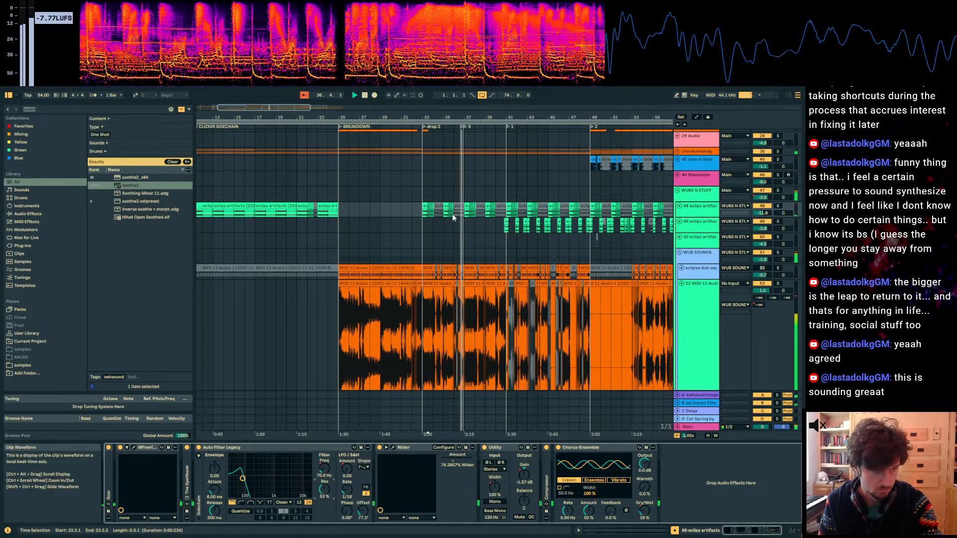
key(a)
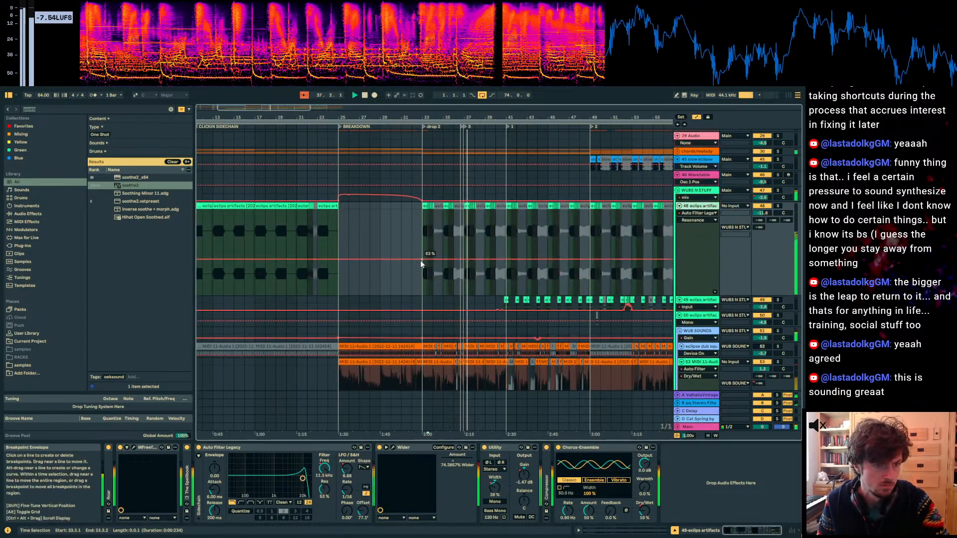
Step: Try lowering 48 eclips artifacts' Resonance automation to 45% from drop 2, audition it from 33.1.1, and undo the change
right_click(427, 260)
click(436, 265)
drag(427, 260, 428, 268)
click(423, 235)
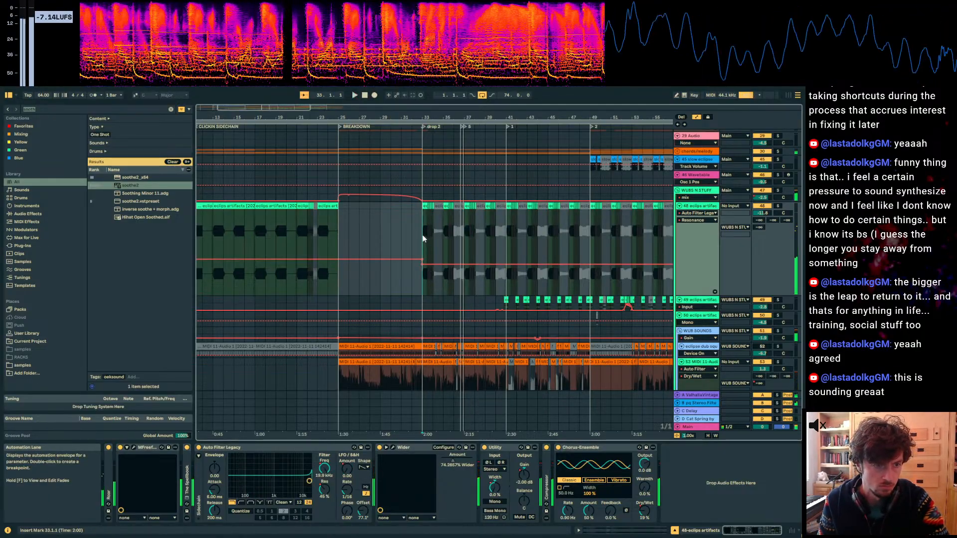
key(space)
key(space)
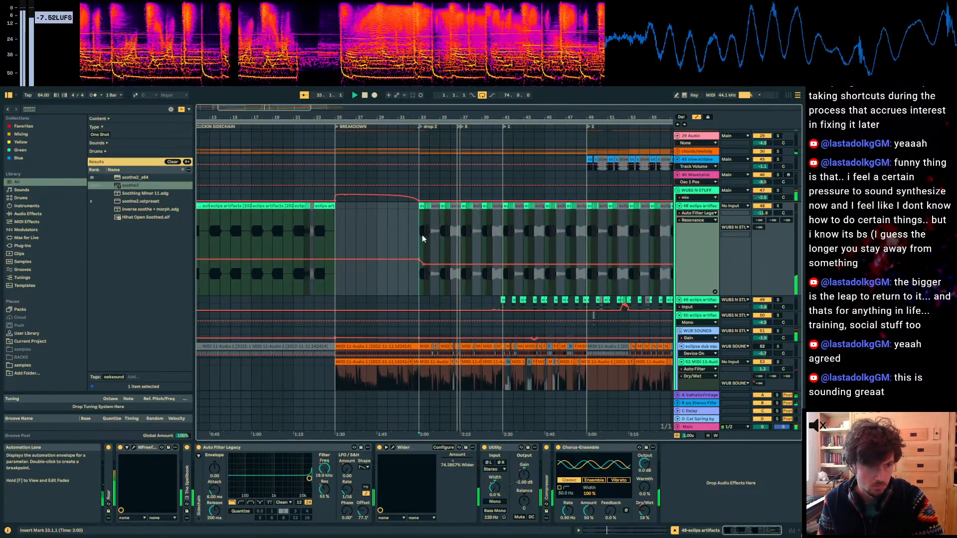
key(ctrl+z)
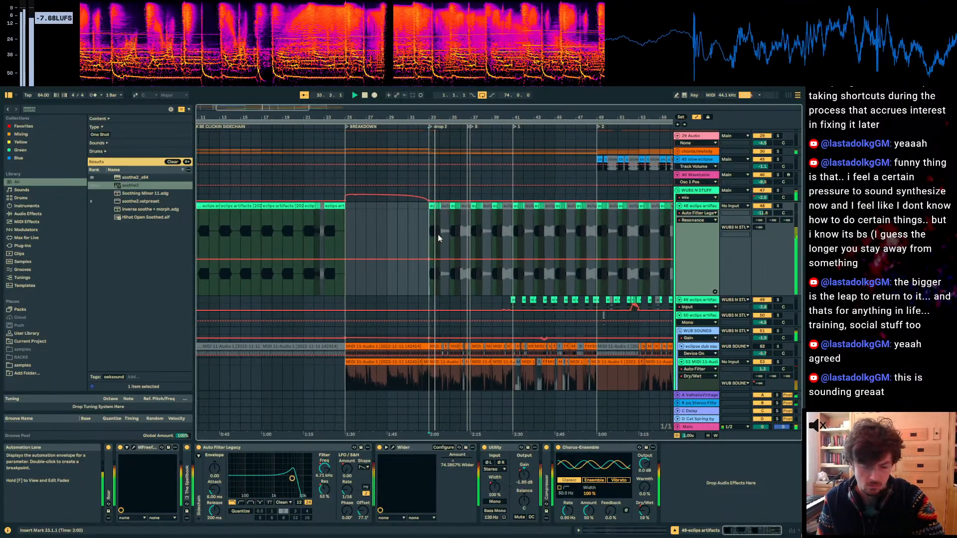
Step: Set the Auto Filter Legacy Resonance automation on 48 eclips artifacts to 49%
right_click(429, 260)
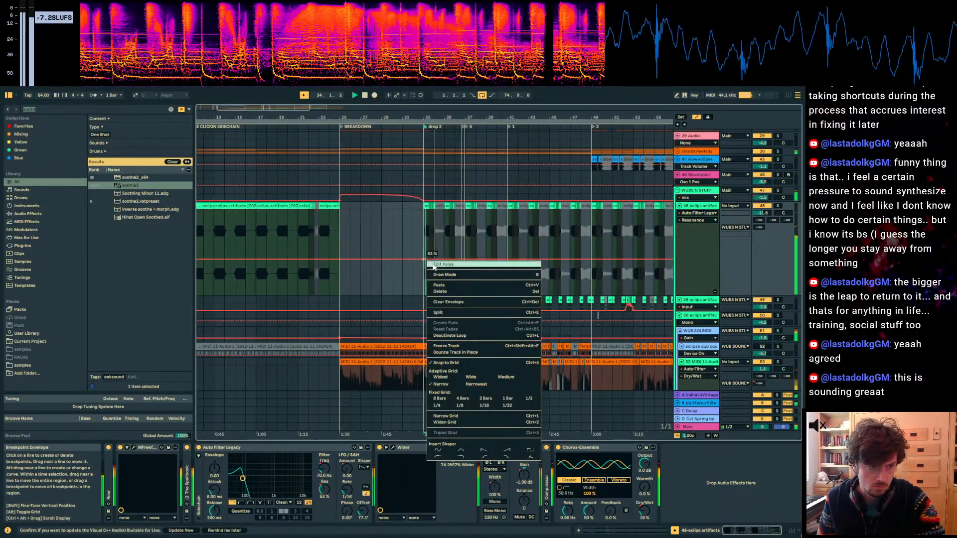
click(434, 267)
text(49)
key(Return)
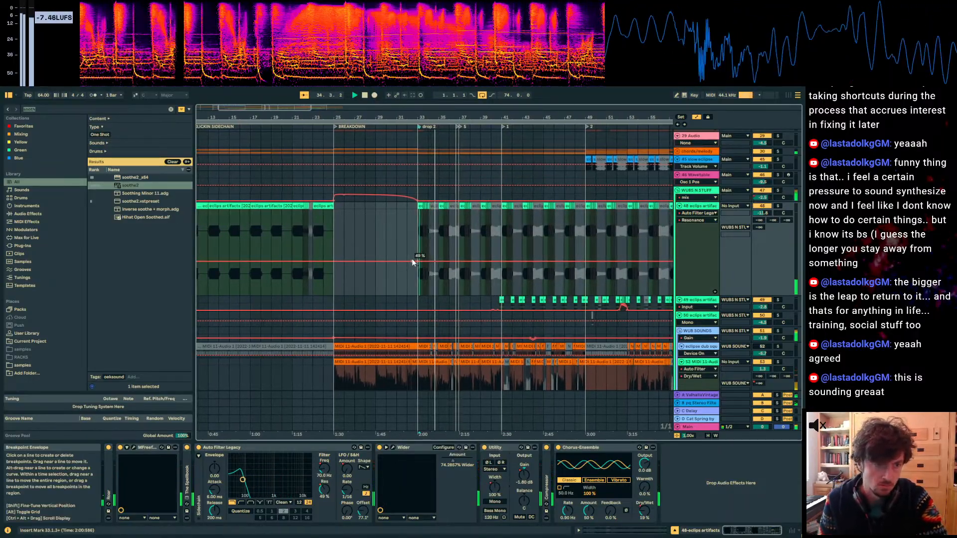
Step: Edit the value of 48 eclips artifacts' Resonance automation at drop 2 and hide the automation lanes
right_click(416, 262)
click(425, 266)
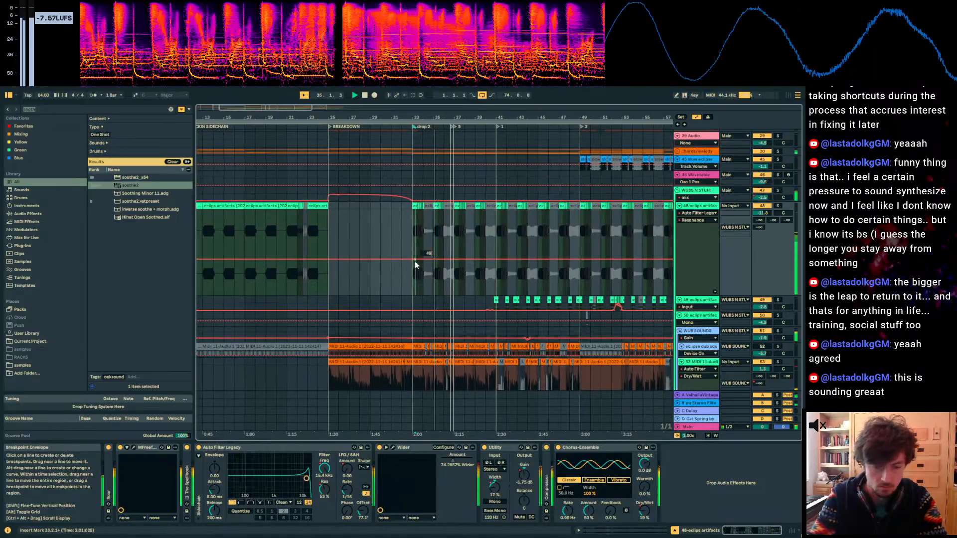
key(Return)
key(a)
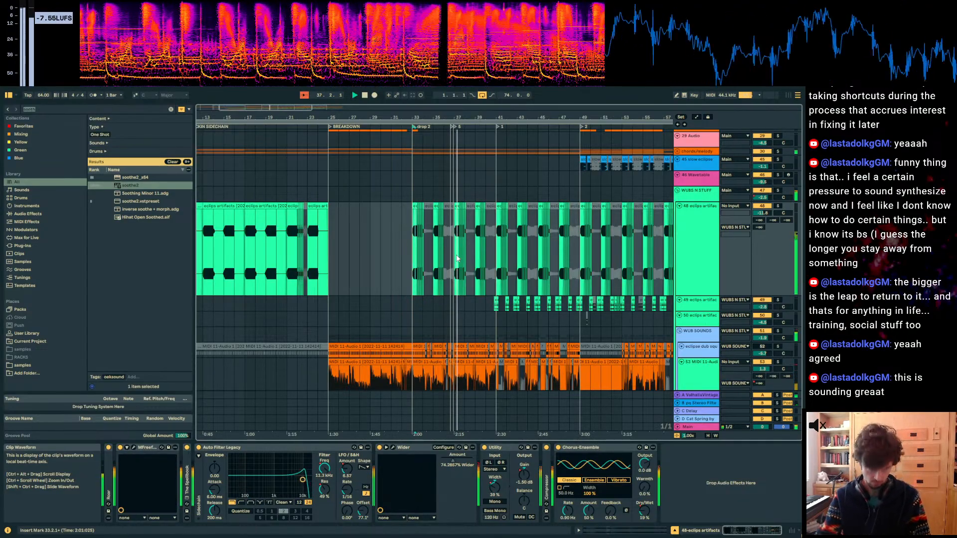
Step: Show 53 MIDI 11-Audio's Auto Filter Dry/Wet automation and play the track from 35.3.1
drag(446, 117, 463, 369)
scroll(462, 371, up, 5)
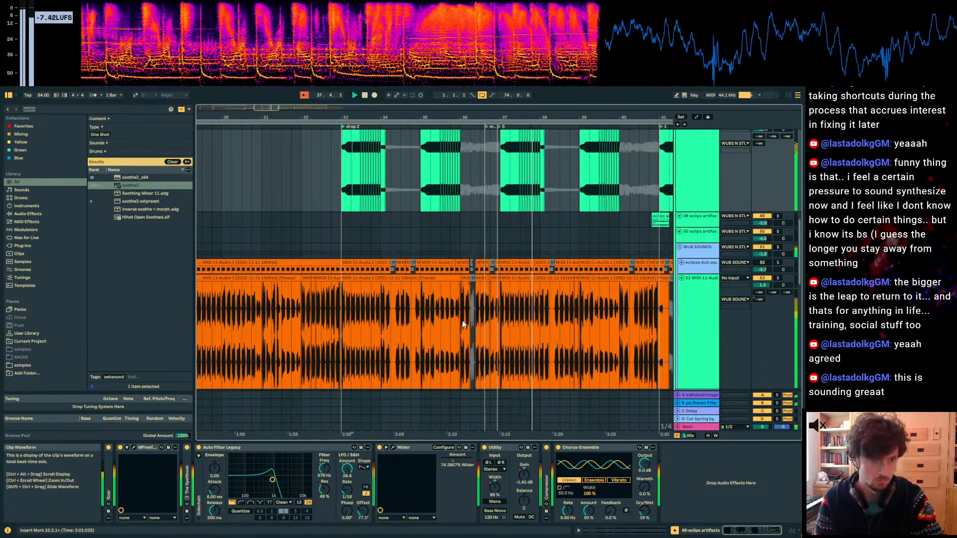
click(445, 331)
key(a)
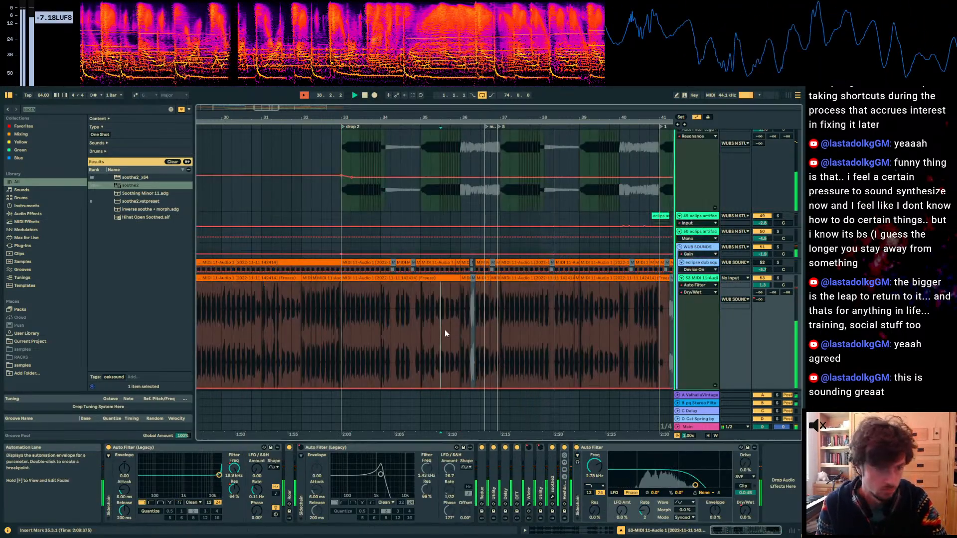
click(445, 330)
key(space)
key(space)
Step: Draw a rising ramp in 53 MIDI 11-Audio's Auto Filter Dry/Wet automation from 0% at 35.3.1 to a peak at 36.1.1, and audition it
click(428, 391)
click(427, 387)
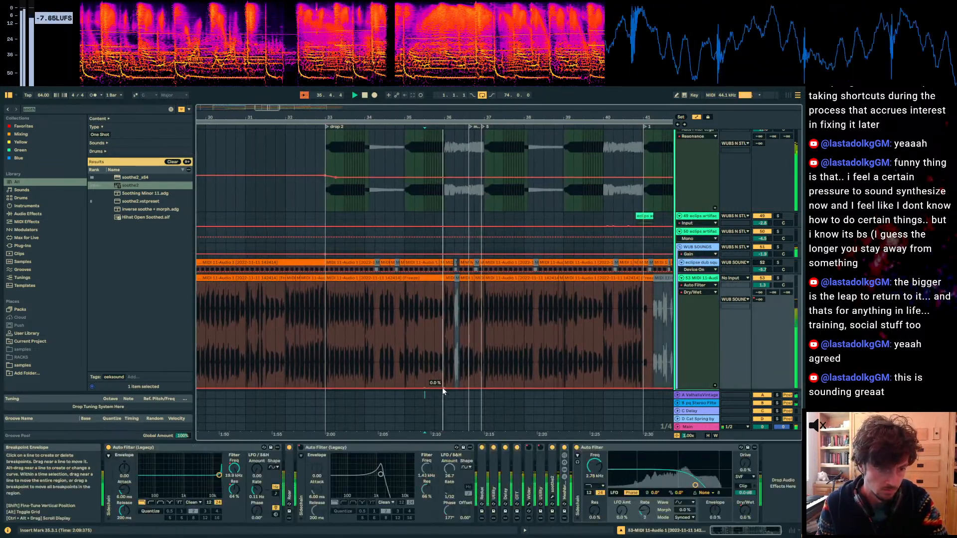
drag(443, 388, 429, 331)
click(426, 337)
key(space)
key(space)
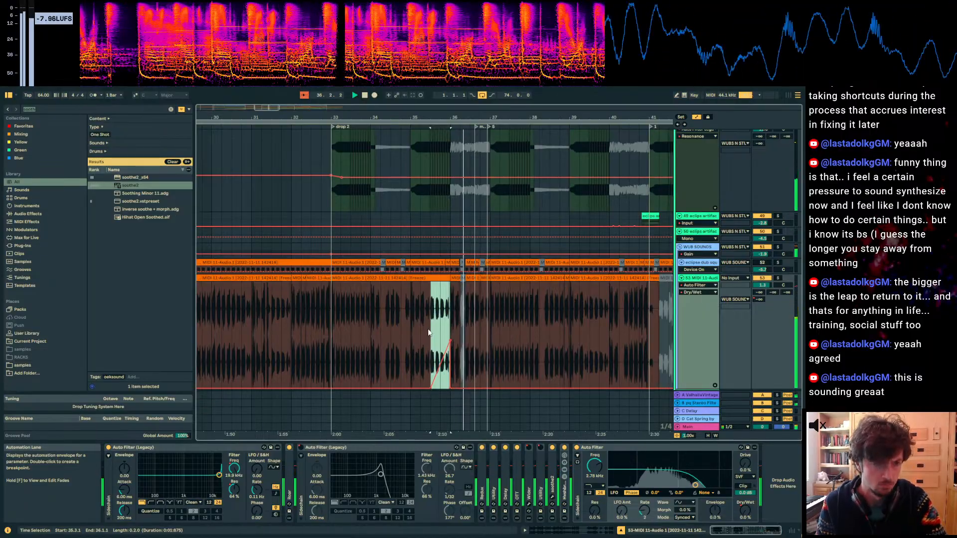
Step: Duplicate the bar containing the Dry/Wet ramp four times so that it repeats through 40.1.1
key(ctrl+d)
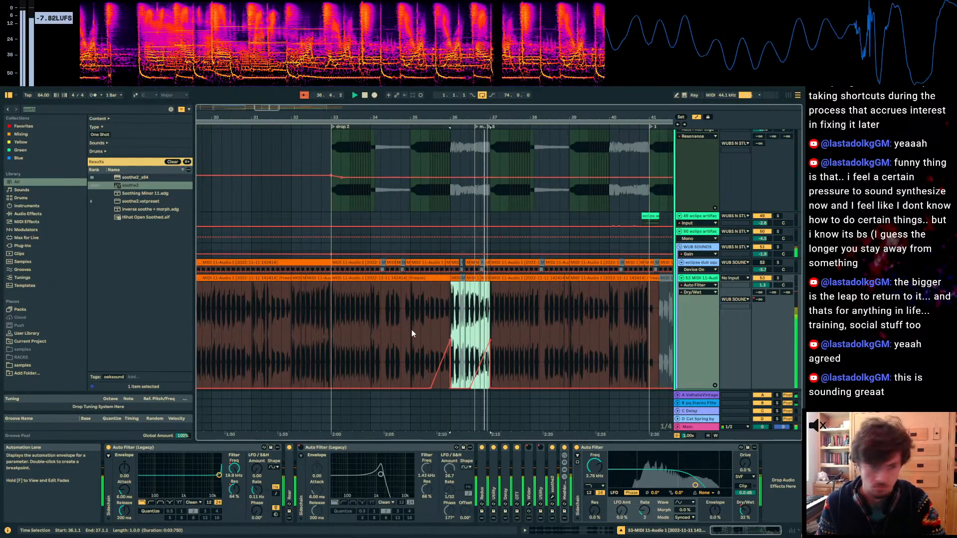
key(ctrl+d)
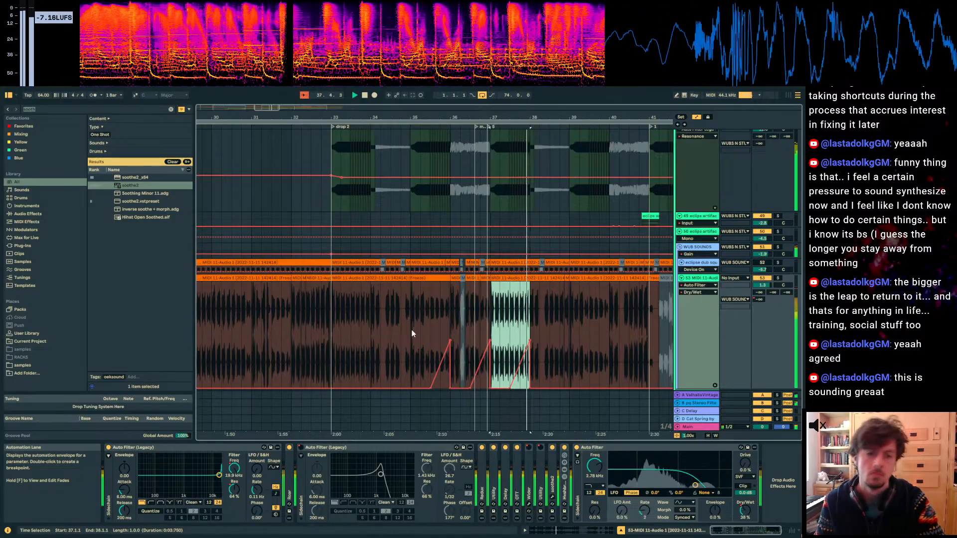
key(ctrl+d)
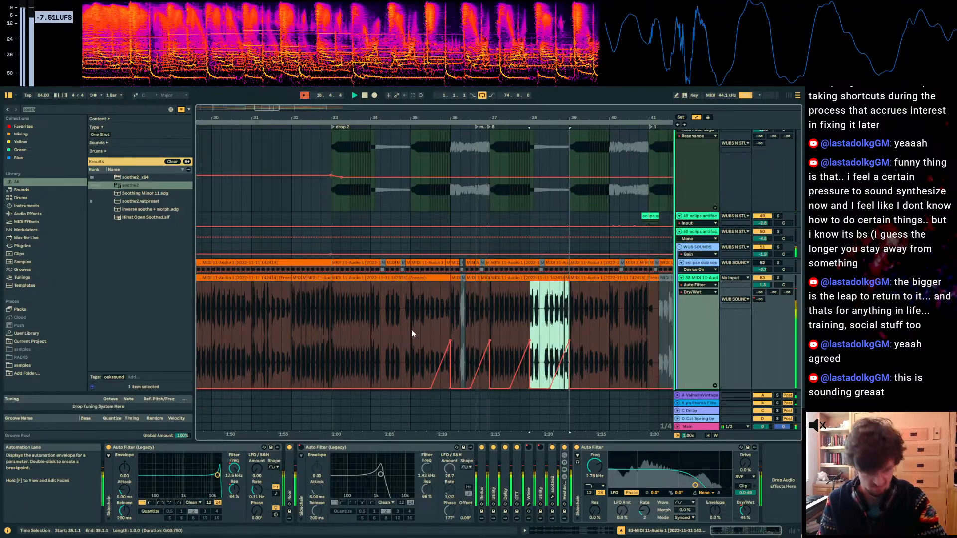
key(ctrl+d)
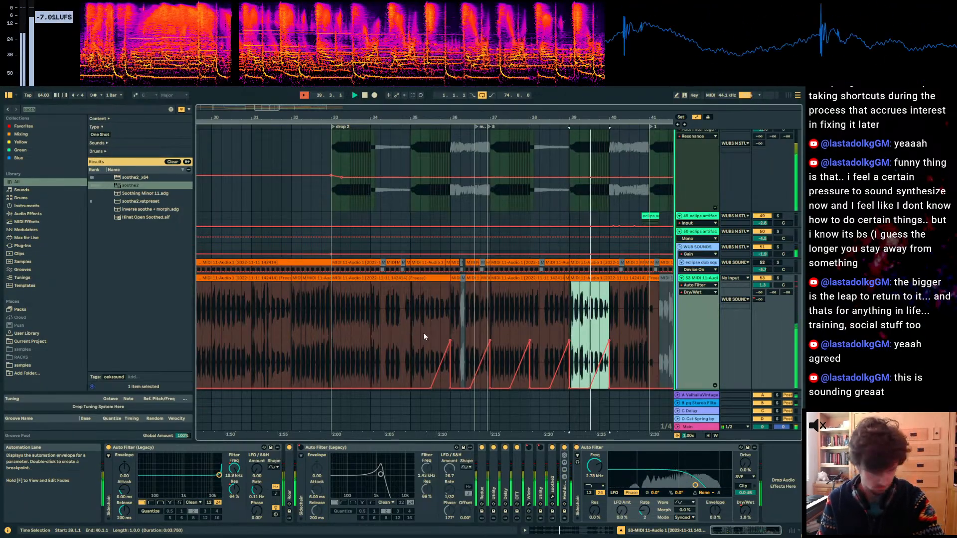
Step: Check the clips on the tracks below 53 MIDI 11-Audio, and raise the Dry/Wet ramp's peak at 40.1.1 on that track
scroll(561, 347, down, 4)
scroll(561, 344, down, 5)
click(563, 290)
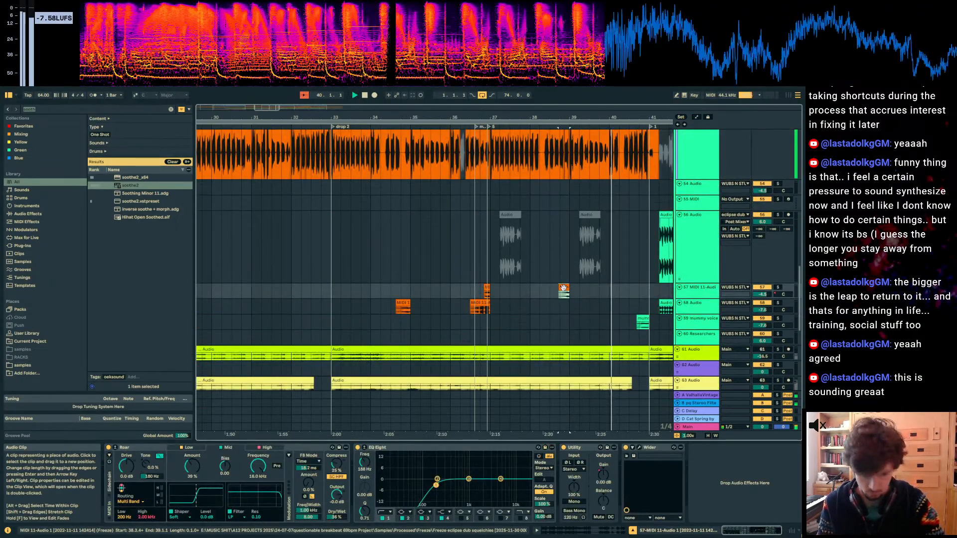
scroll(576, 212, up, 2)
click(579, 212)
key(a)
scroll(580, 212, up, 2)
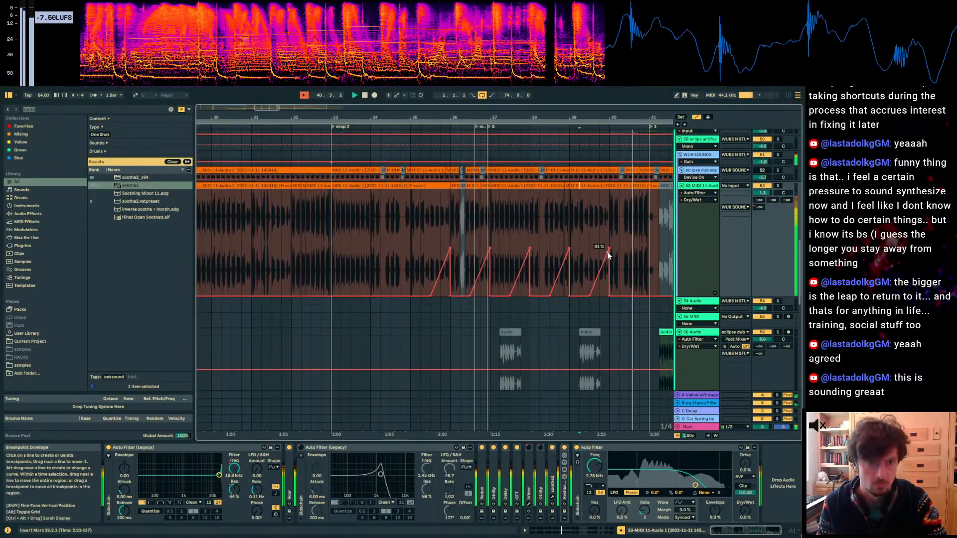
drag(610, 249, 609, 242)
click(588, 219)
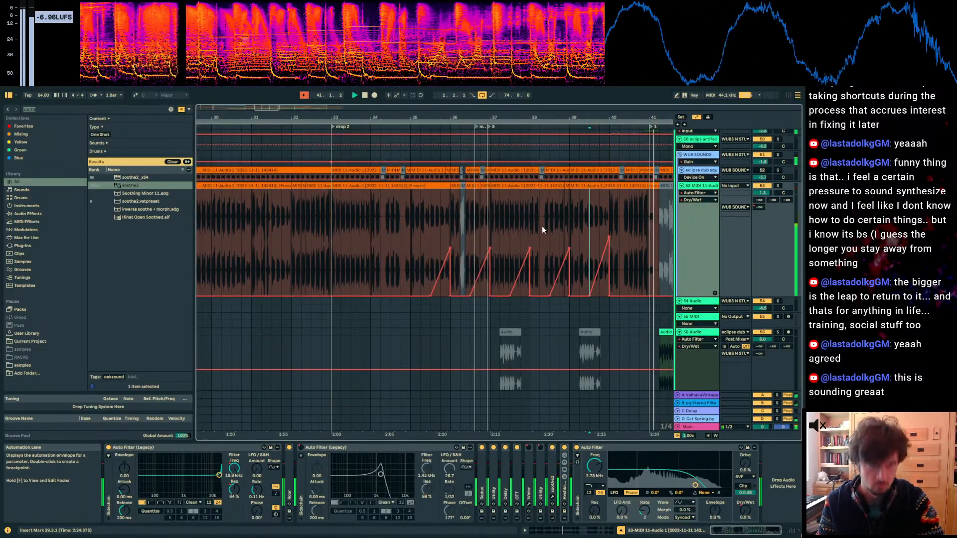
Step: Copy bar 35 with its Dry/Wet ramp to bars 33 and 34, and raise the peak at 36.1.1 to 52%
drag(414, 235, 451, 236)
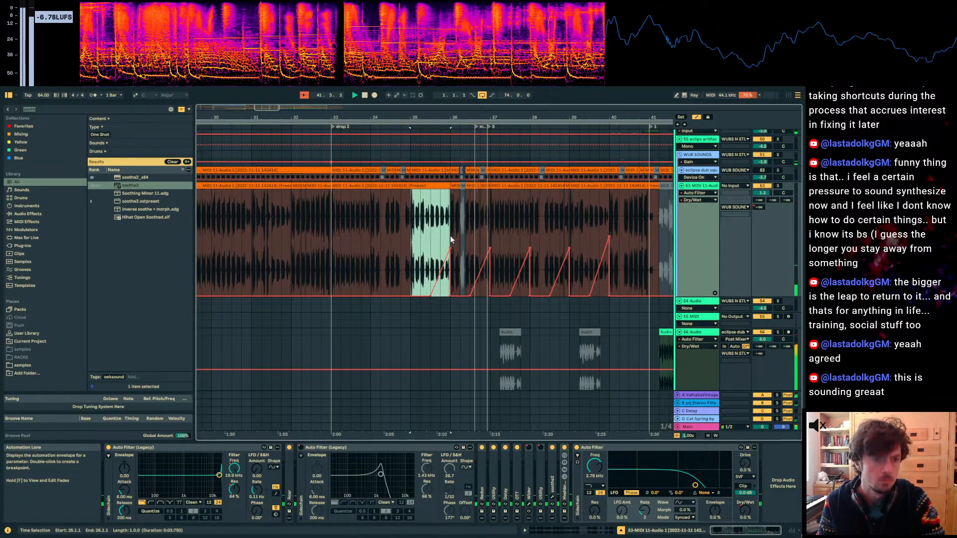
click(374, 229)
key(ctrl+v)
click(337, 225)
shift+click(376, 228)
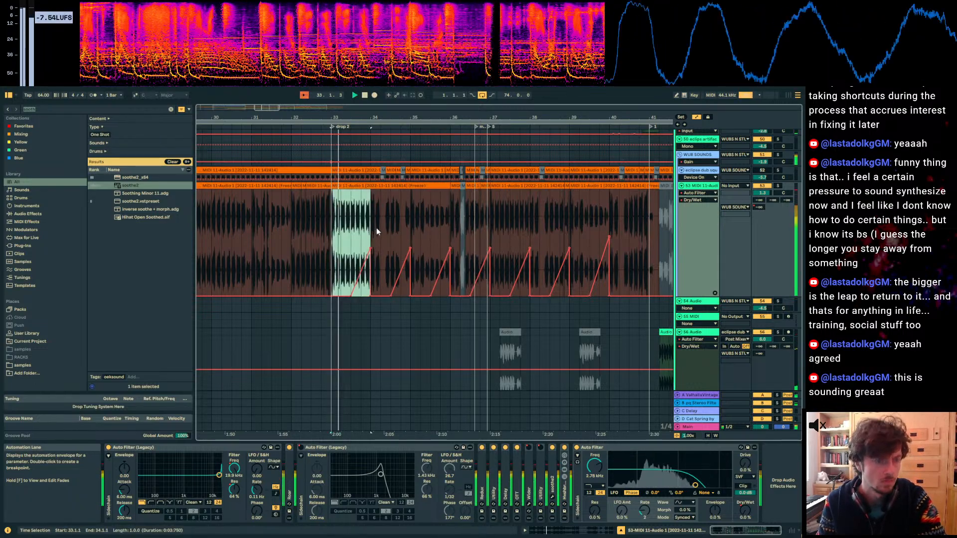
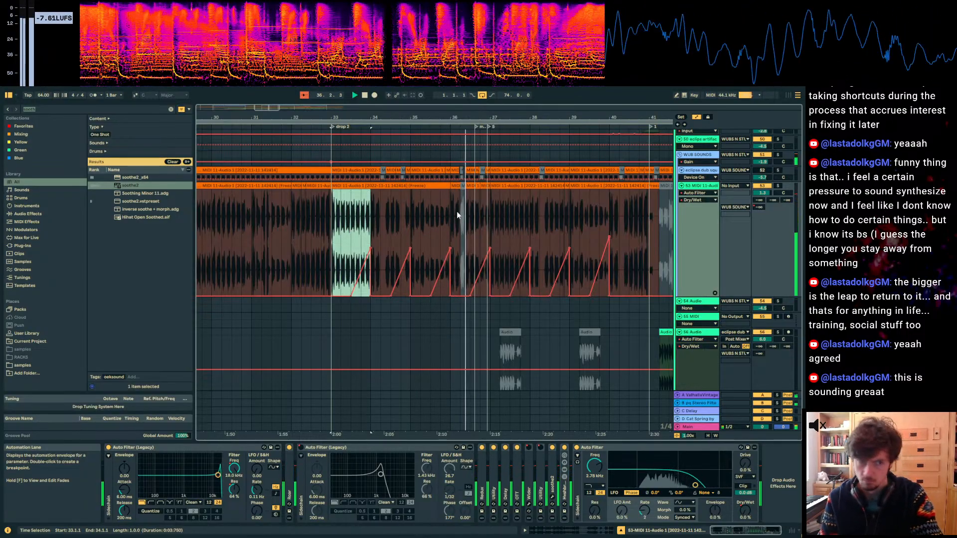
click(456, 243)
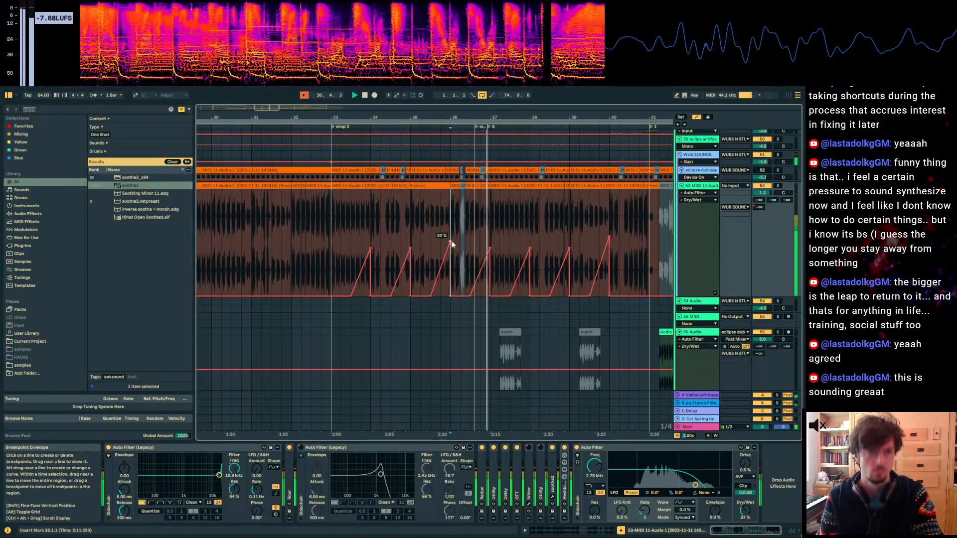
click(471, 241)
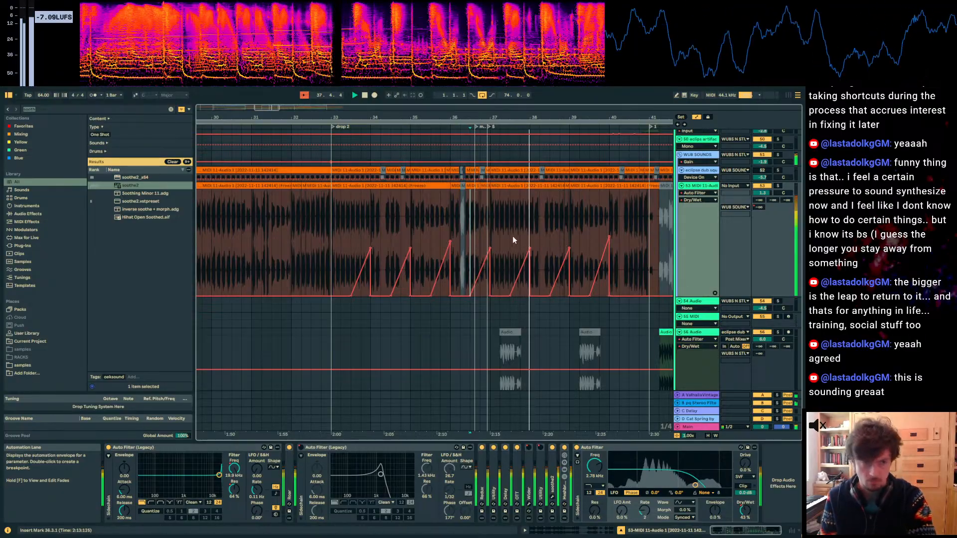
Step: Select the 48 eclips artifacts track to check its devices, and hide the automation lanes
scroll(513, 236, up, 5)
click(499, 232)
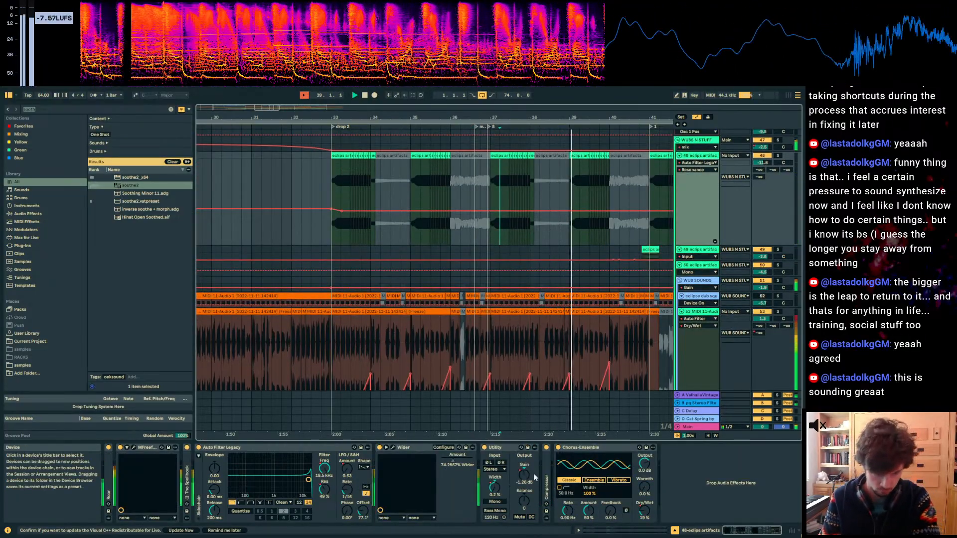
scroll(549, 315, down, 6)
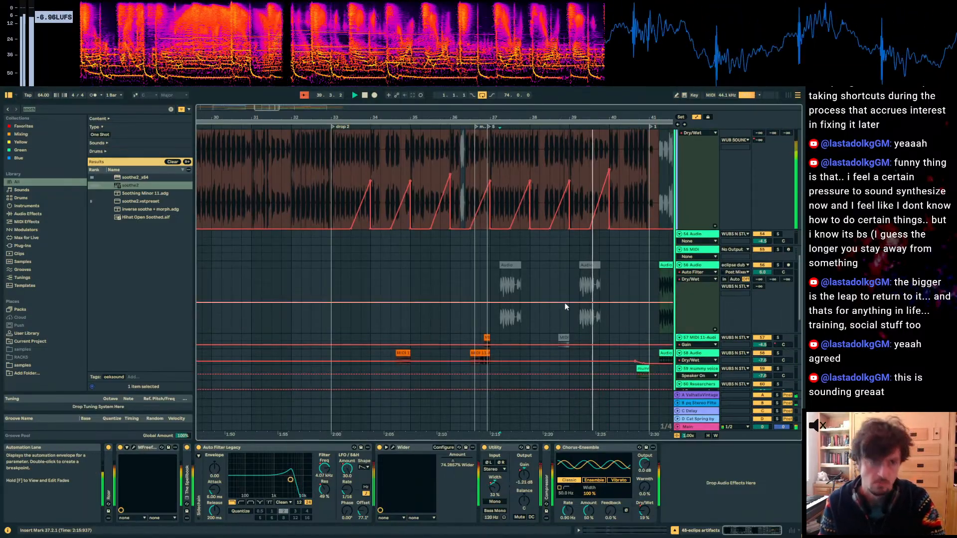
key(a)
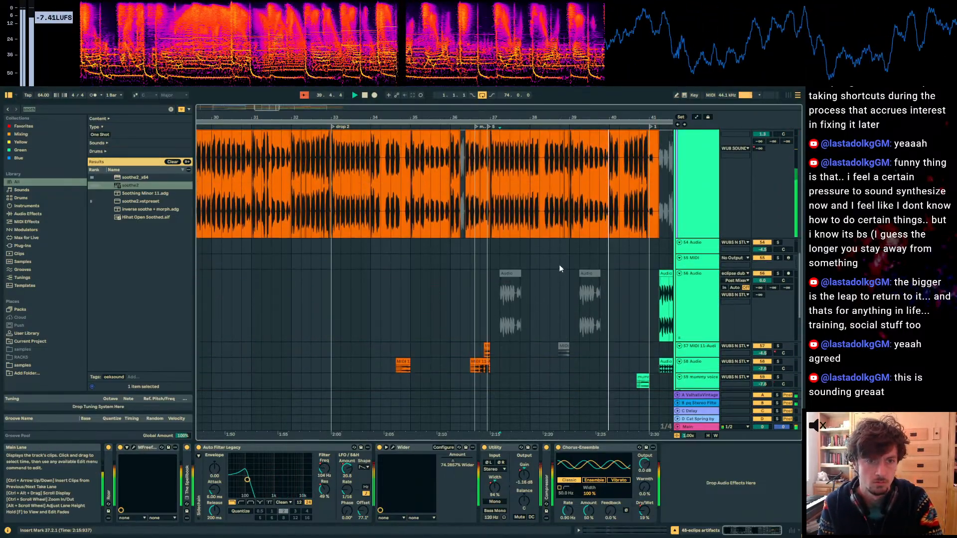
Step: Mark the short range from 38.4.1 to 38.4.3 on 53 MIDI 11-Audio and audition the section from there
click(551, 238)
scroll(552, 241, up, 2)
click(563, 236)
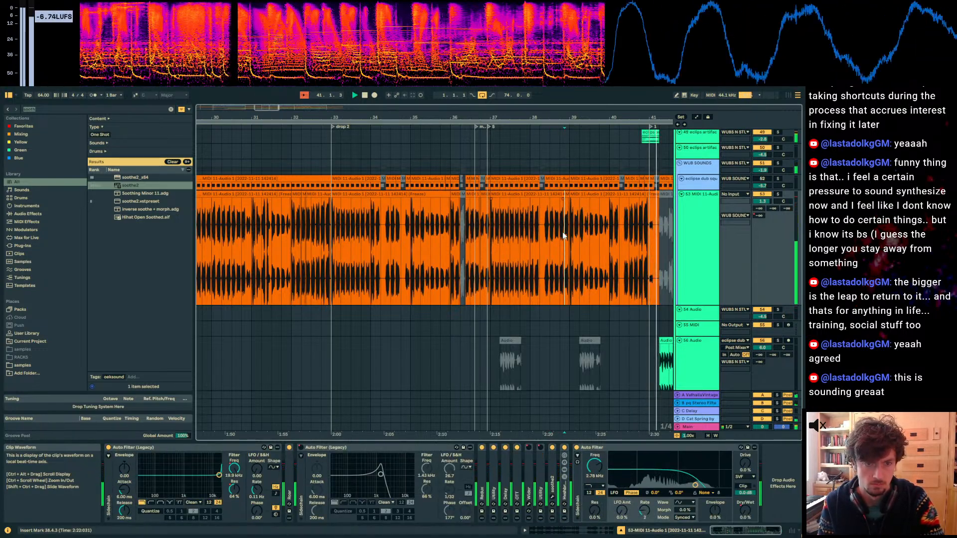
drag(563, 236, 560, 236)
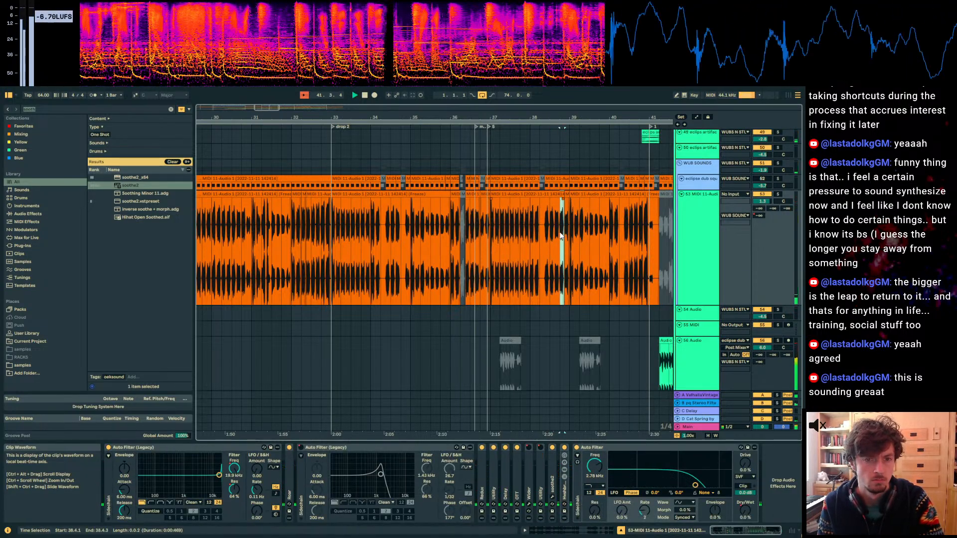
key(space)
key(space)
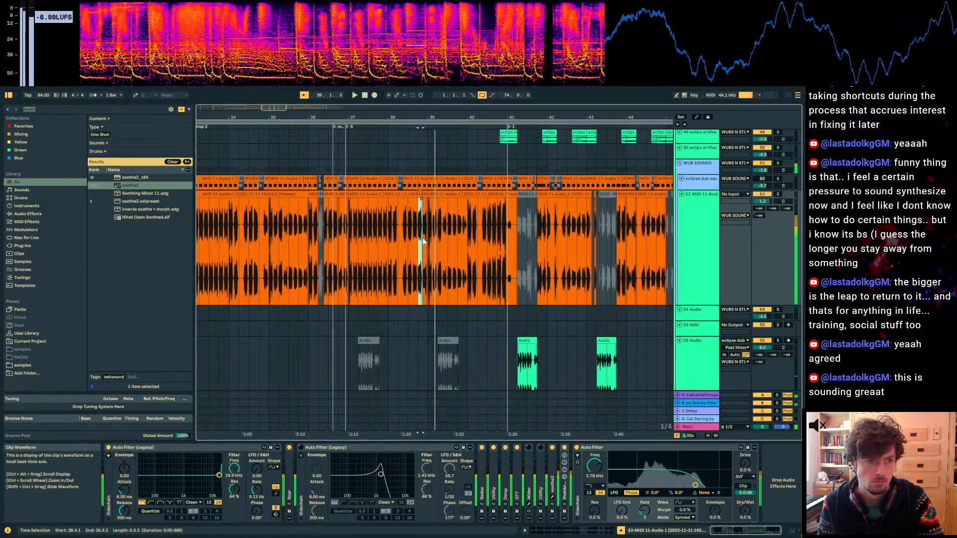
click(422, 241)
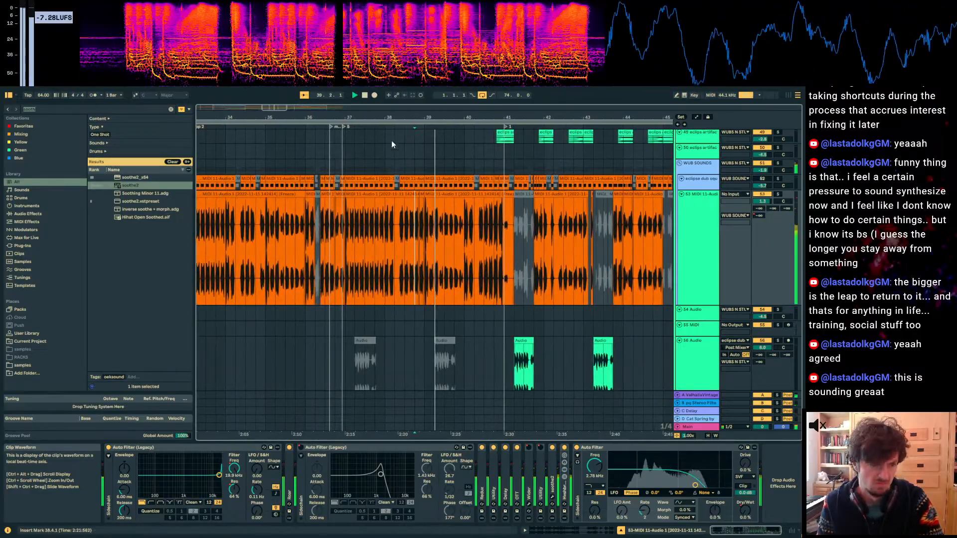
mouse_move(416, 117)
mouse_down()
mouse_move(421, 128)
mouse_move(425, 116)
mouse_up()
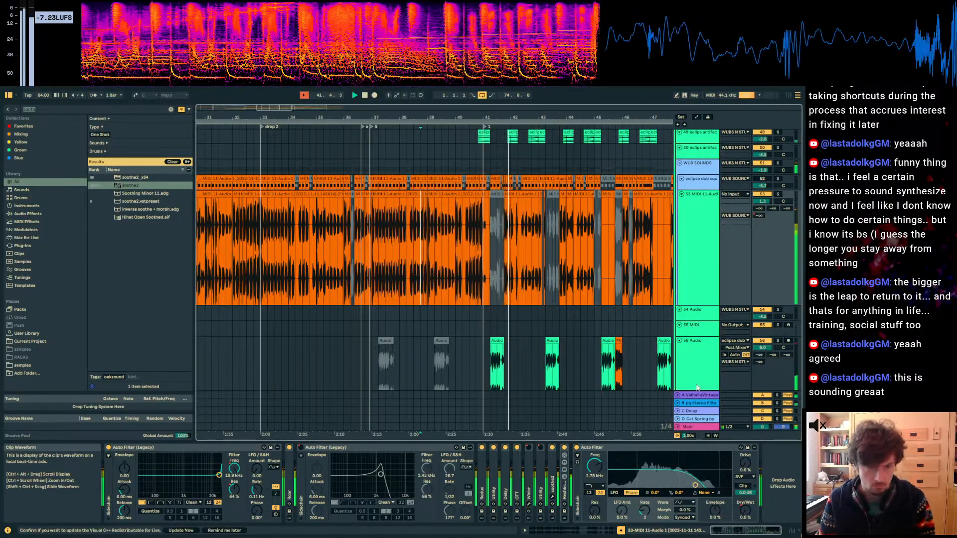
Step: Select the 56 Audio track, unfold the Auto Filter before its EQ Eight, and play the arrangement from 43.3.1
click(420, 366)
scroll(420, 367, down, 3)
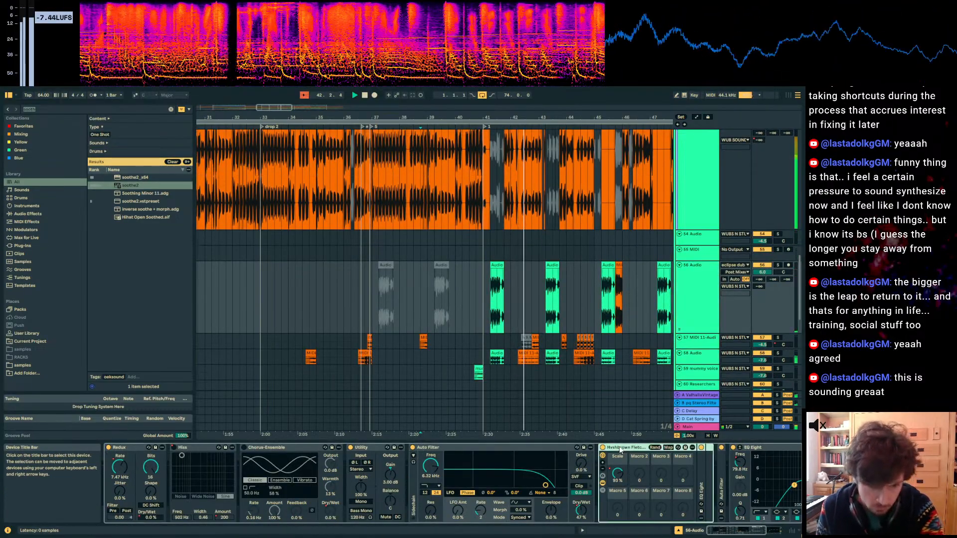
click(741, 452)
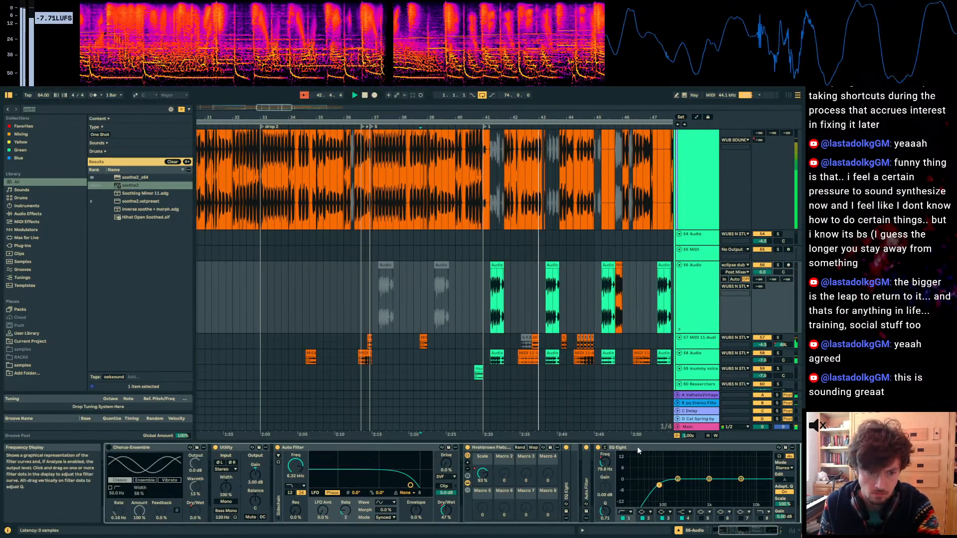
double_click(586, 465)
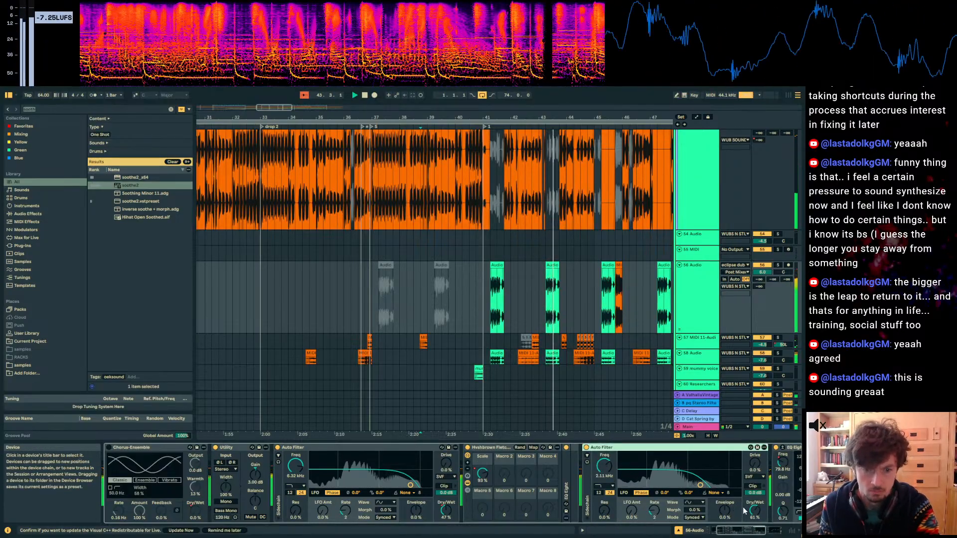
click(555, 305)
key(space)
key(space)
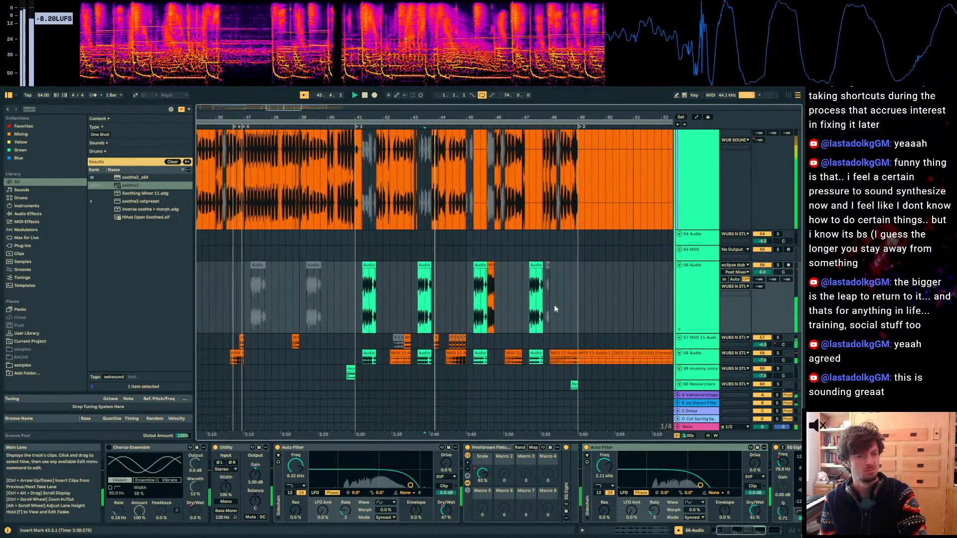
Step: Audition 56 Audio's clips up to marker 2, and set the playback position to 49.1.1
click(411, 255)
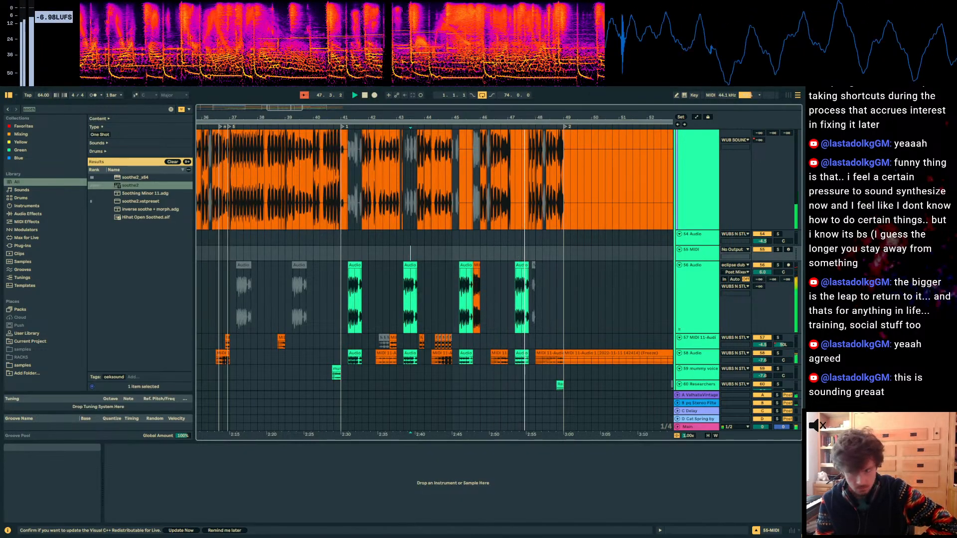
click(517, 321)
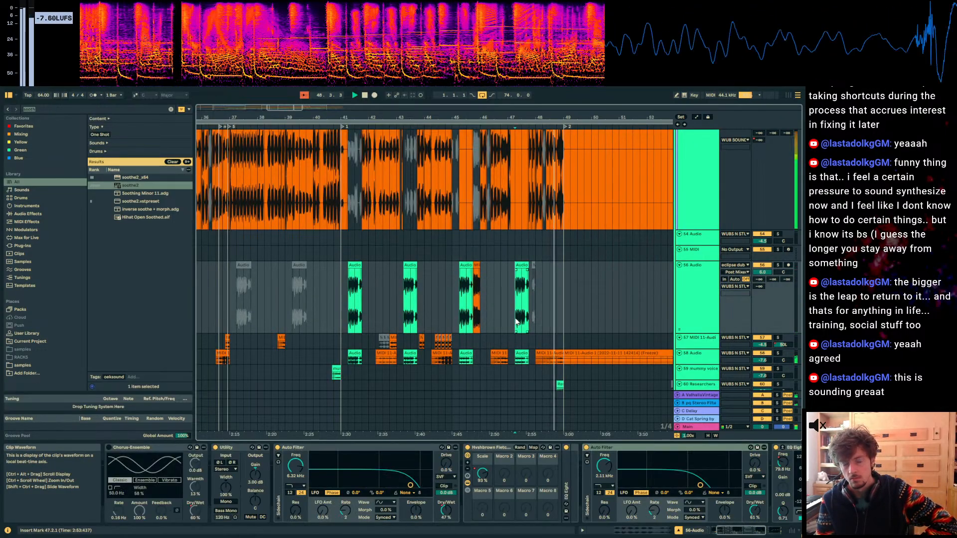
click(551, 315)
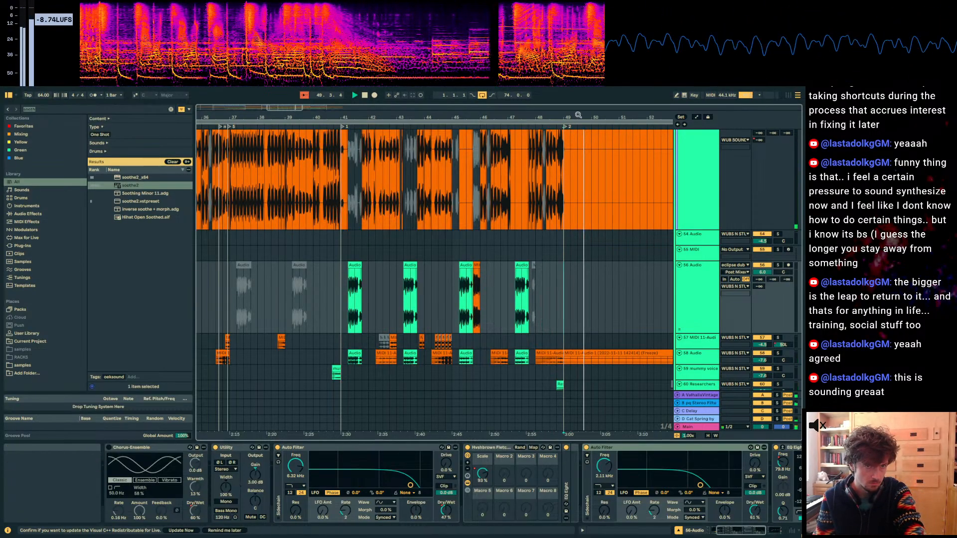
drag(572, 117, 533, 113)
click(533, 291)
click(523, 297)
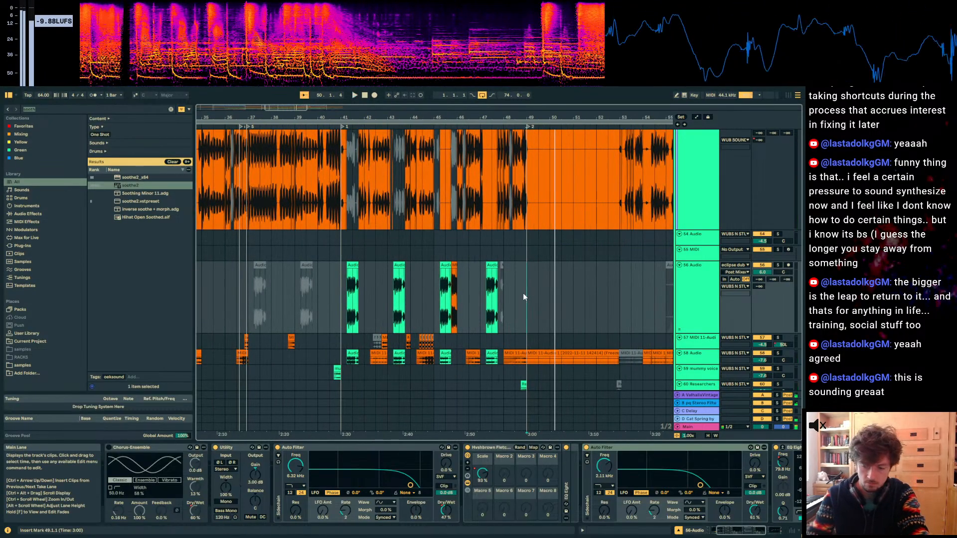
key(plus)
key(space)
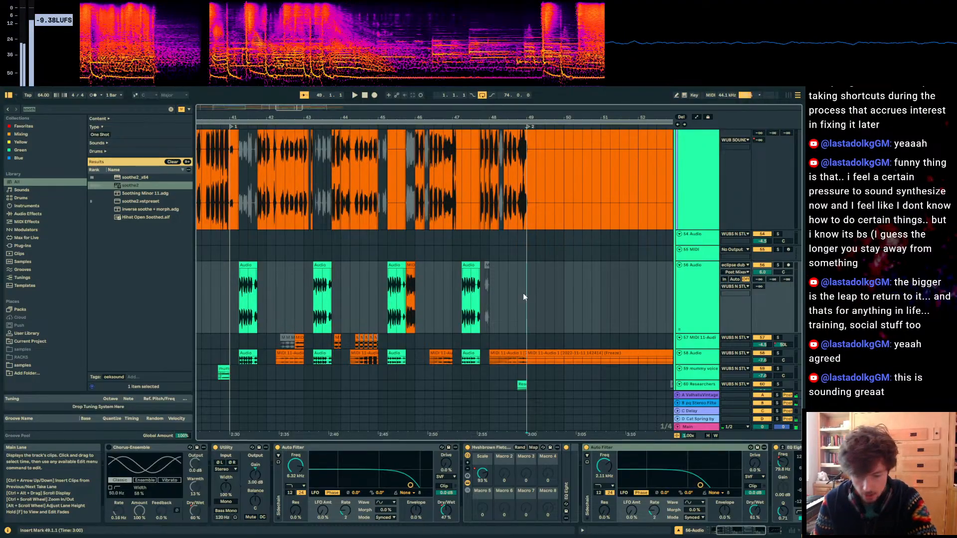
Step: Place the insert mark on 56 Audio past marker 2, at 49.4.1, and save the Live Set
click(564, 297)
click(549, 309)
key(ctrl+s)
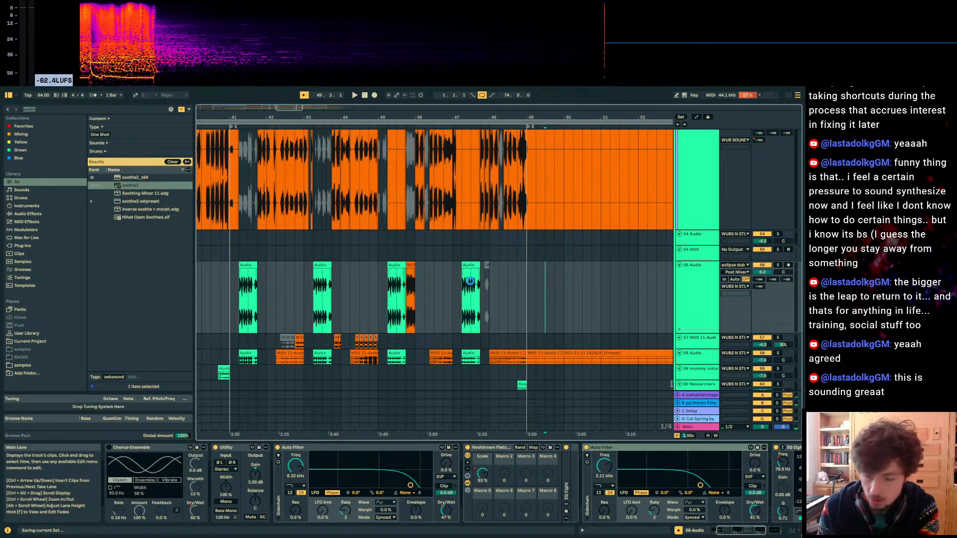
key(Right)
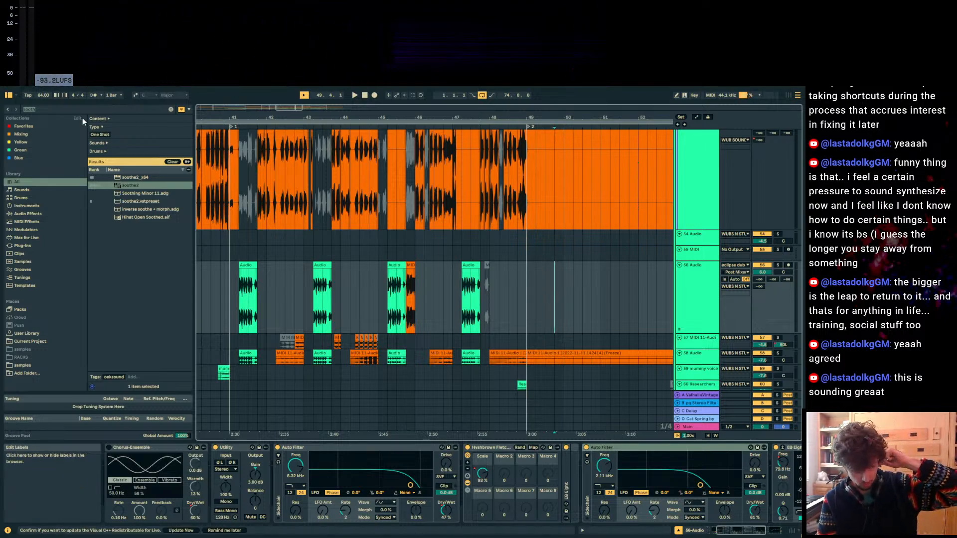
Step: Exit full screen and open the recent set 22-11-22ghuzheng A12 2025 version.als
key(F11)
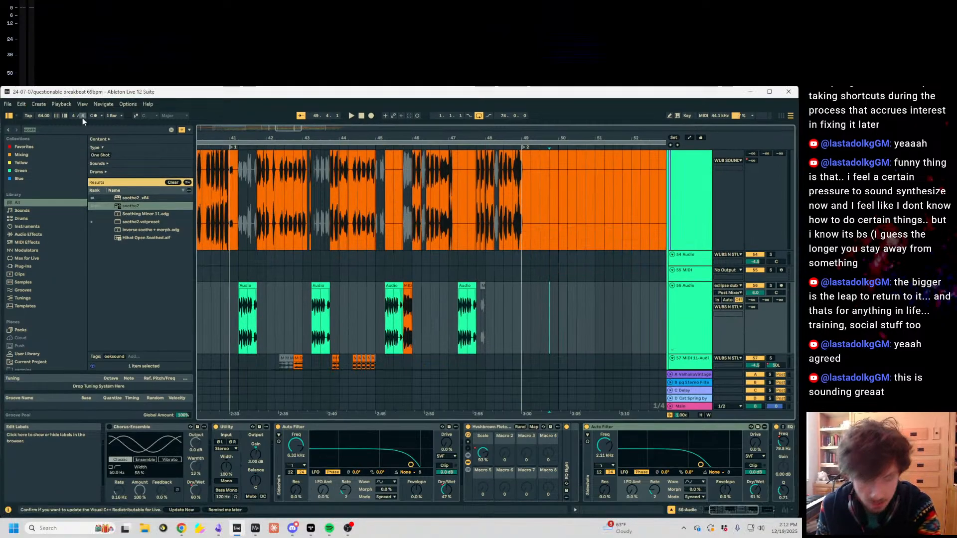
click(8, 103)
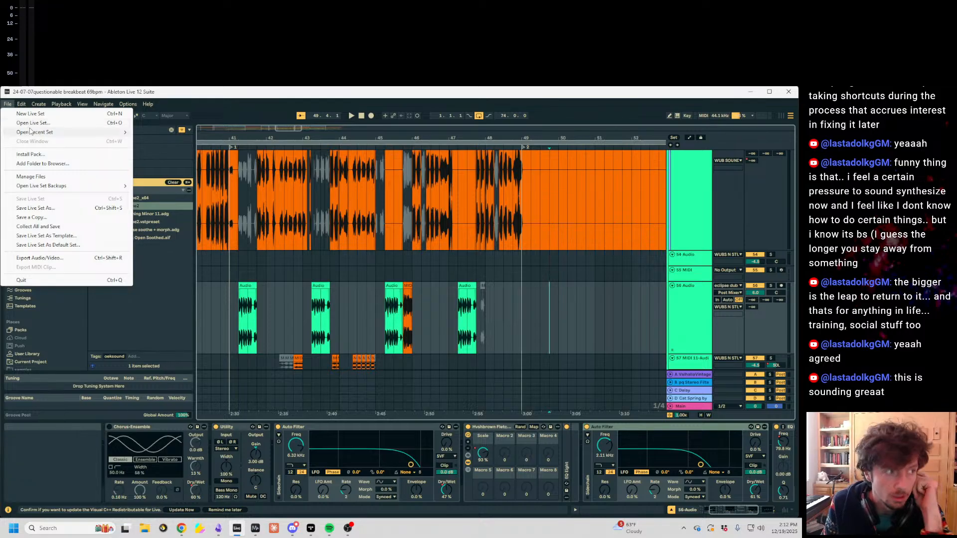
mouse_move(59, 132)
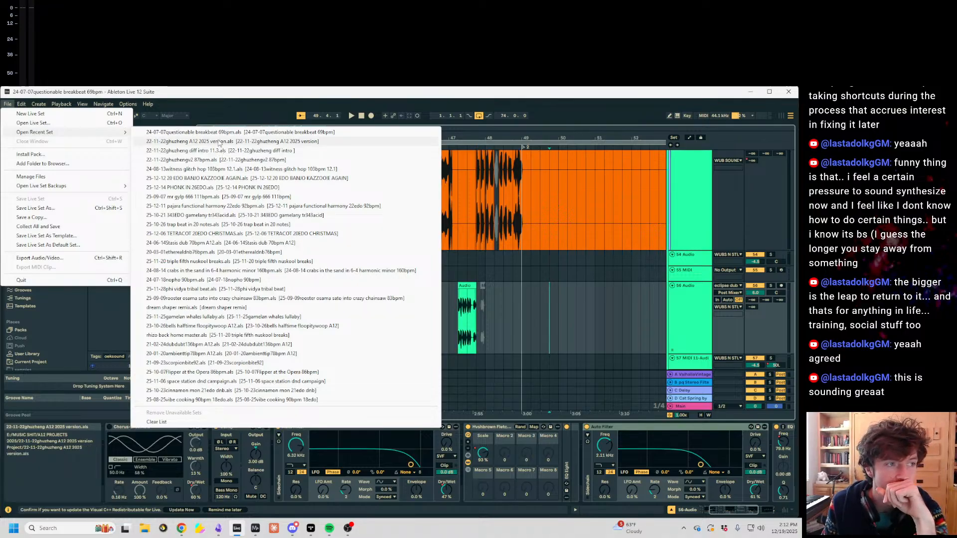
click(219, 142)
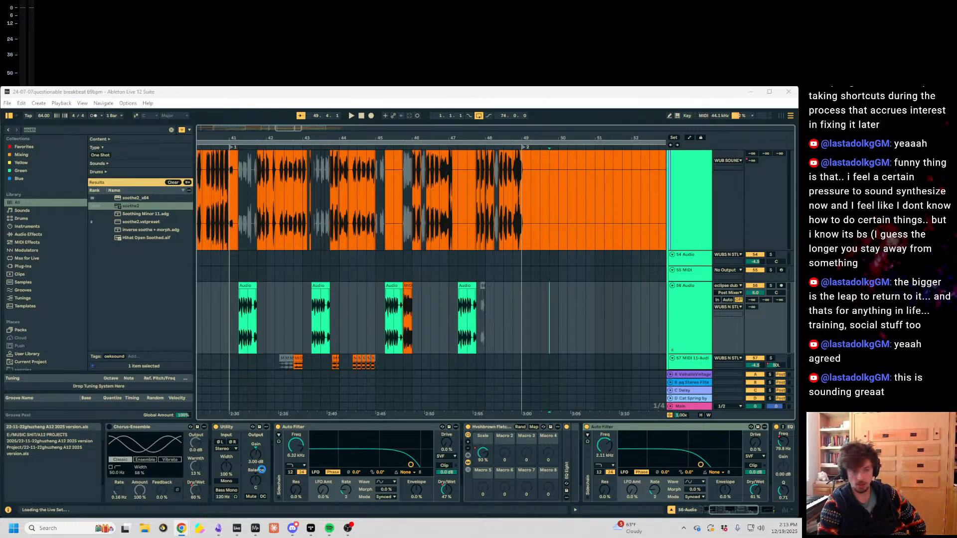
Step: Switch to Obsidian, bring its window to the middle of the screen, and open the EP ideas note under Music and Audio
click(219, 528)
scroll(263, 317, up, 5)
drag(159, 131, 363, 152)
scroll(437, 315, up, 6)
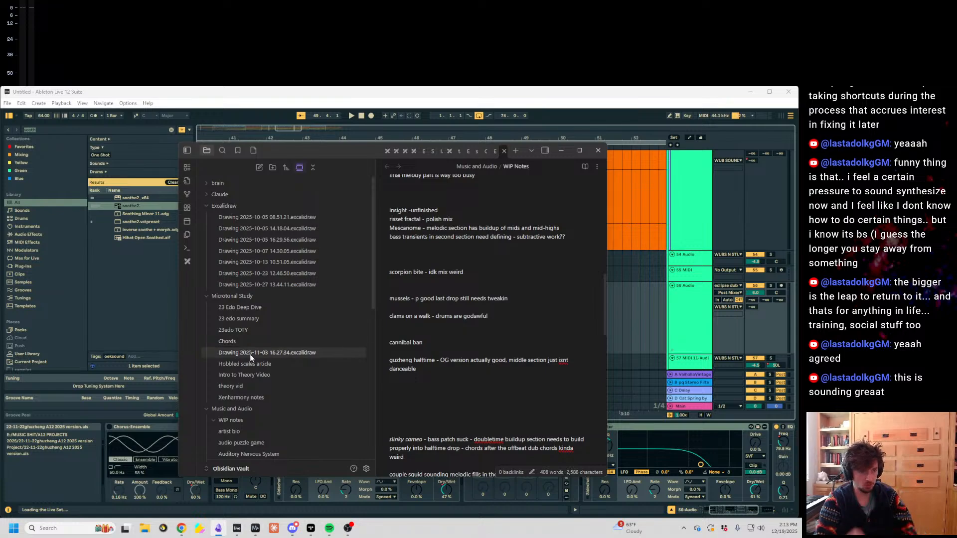
scroll(267, 360, down, 3)
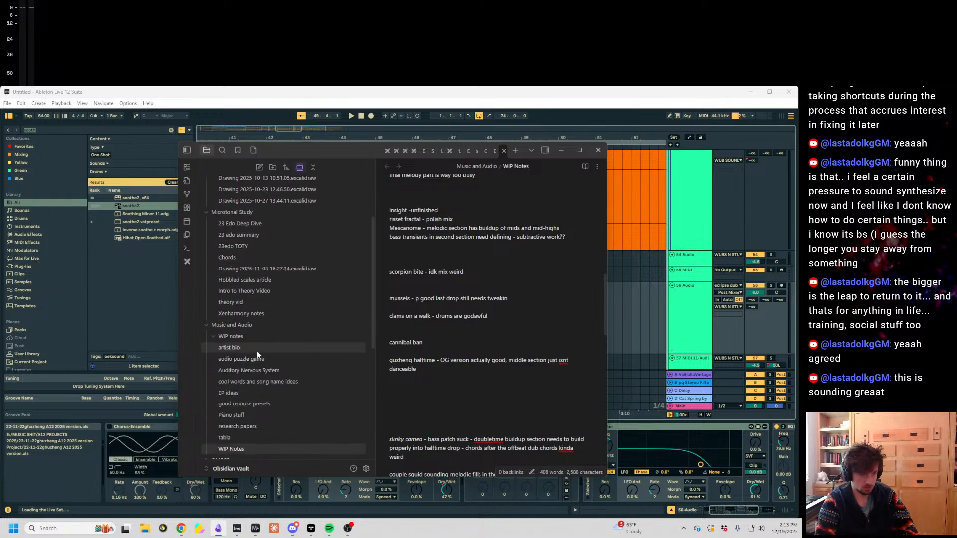
scroll(257, 352, down, 2)
click(247, 352)
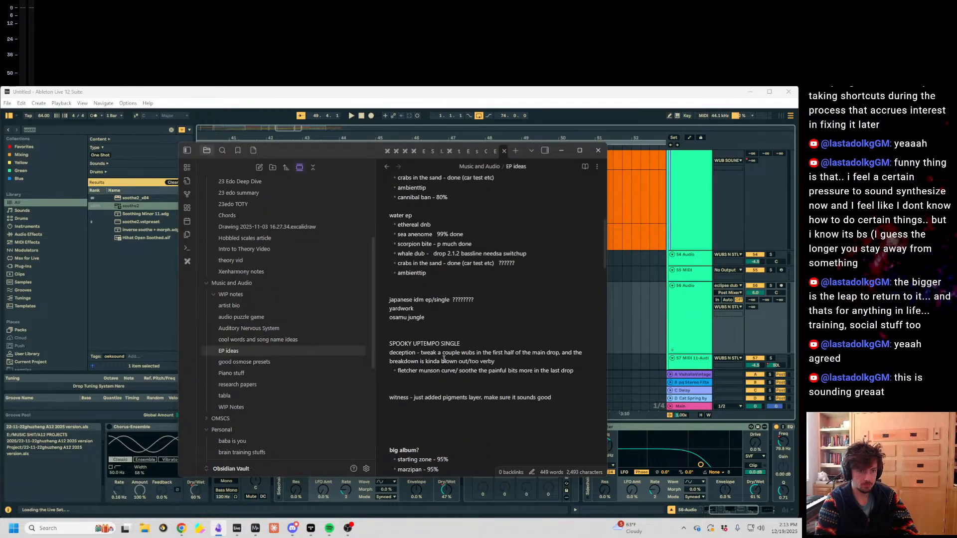
Step: Remove the blank lines between the "fletcher munson curve" bullet and the "witness" line under SPOOKY UPTEMPO SINGLE
click(450, 378)
click(463, 414)
drag(447, 389, 426, 376)
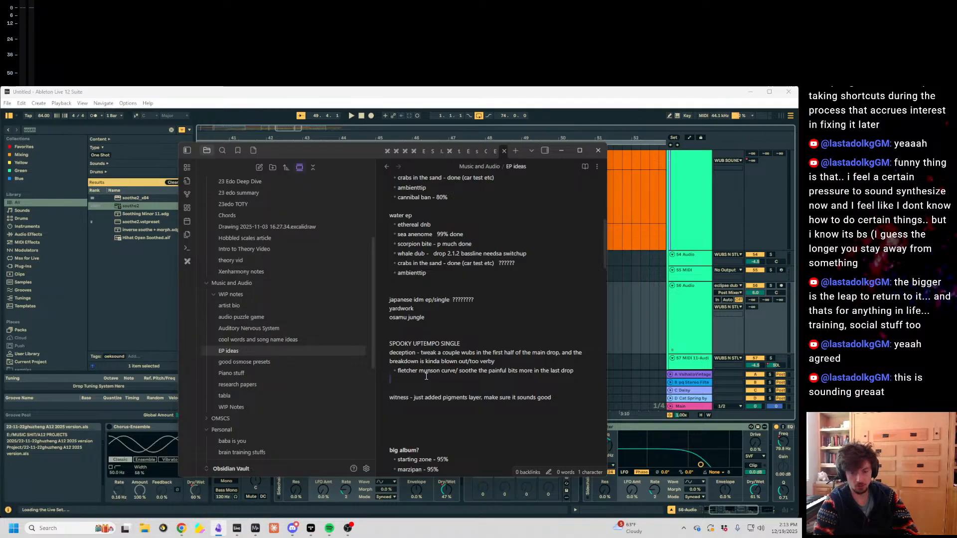
key(BackSpace)
key(BackSpace)
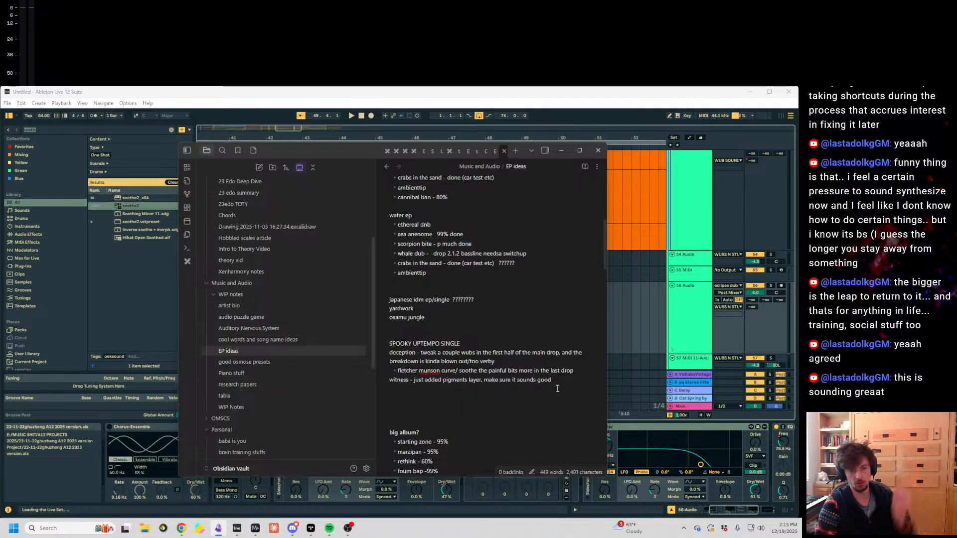
Step: Add the line "ghuzheng halftime" below the "witness" entry in the SPOOKY UPTEMPO SINGLE list
click(557, 402)
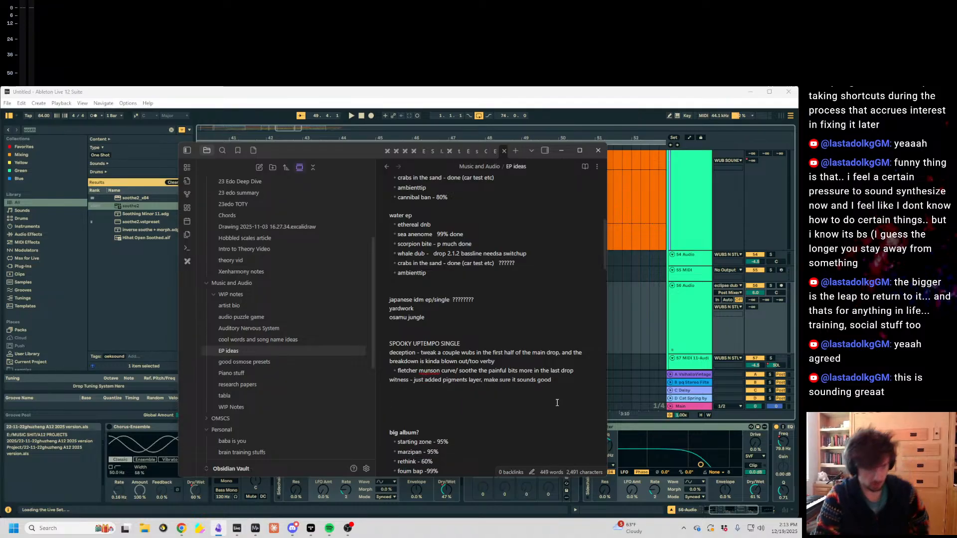
right_click(557, 403)
click(481, 398)
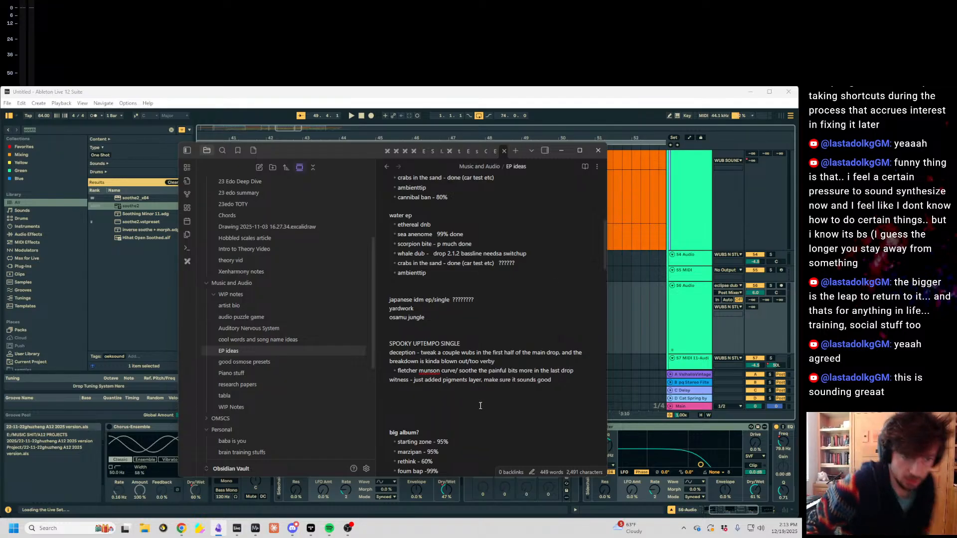
text(ghuzheng)
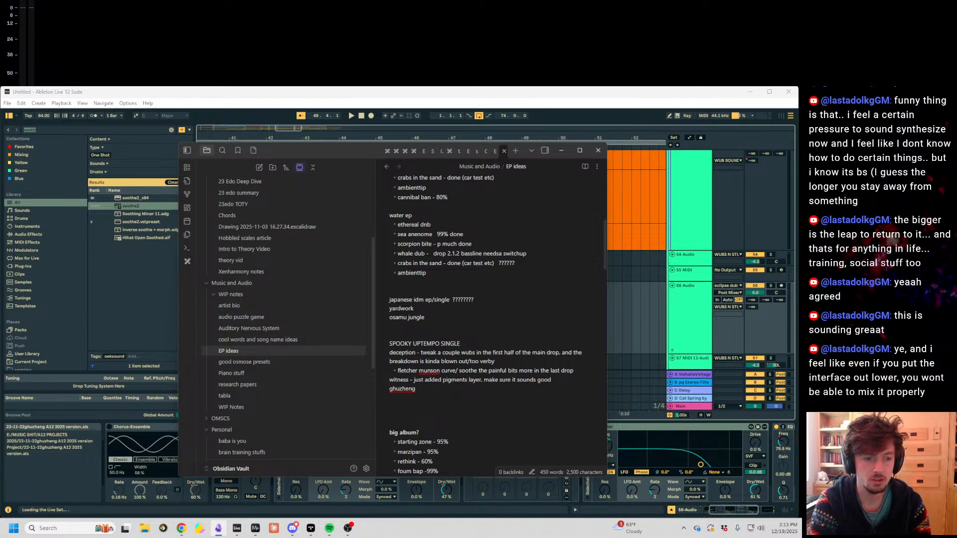
text(halftime)
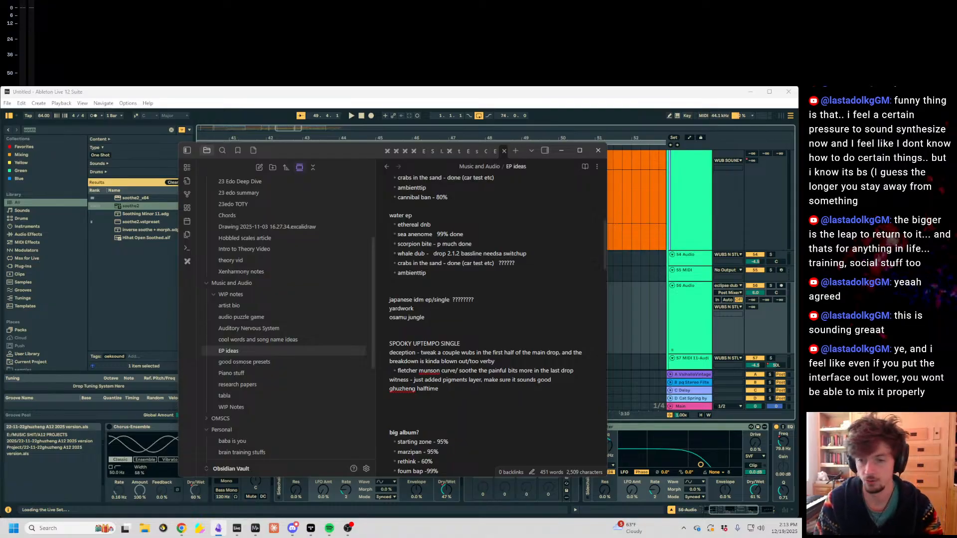
Step: Shift the Obsidian window aside and return the text cursor to the end of the "ghuzheng halftime" line
key(alt+Tab)
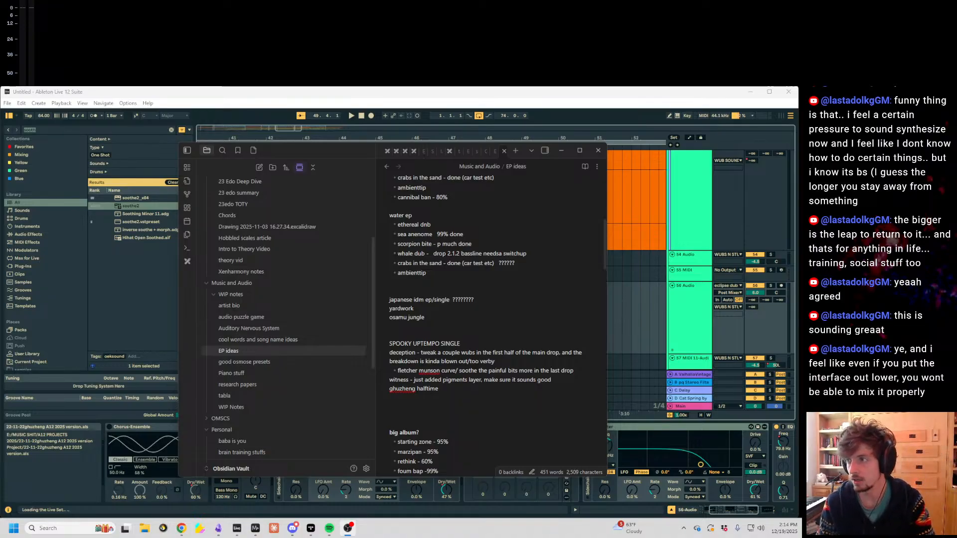
click(439, 389)
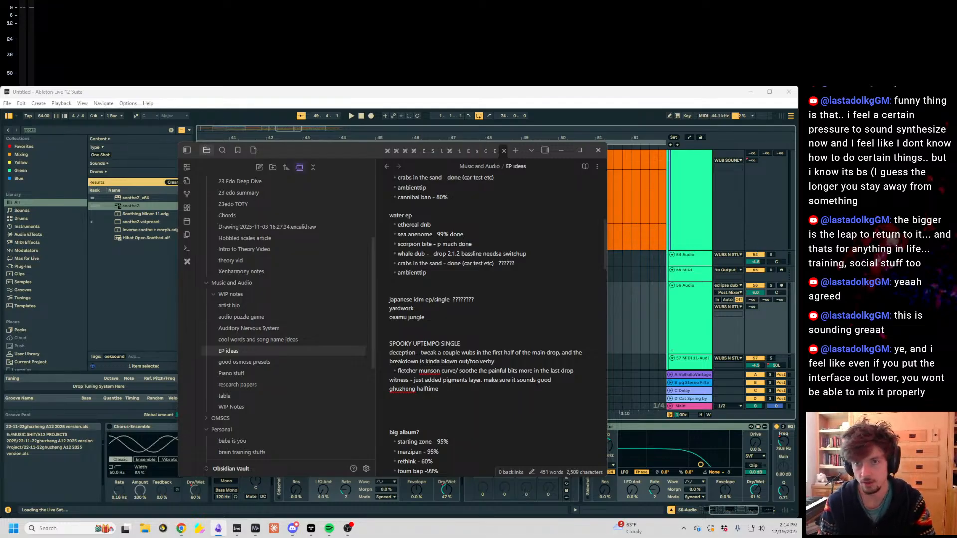
key(alt+Tab)
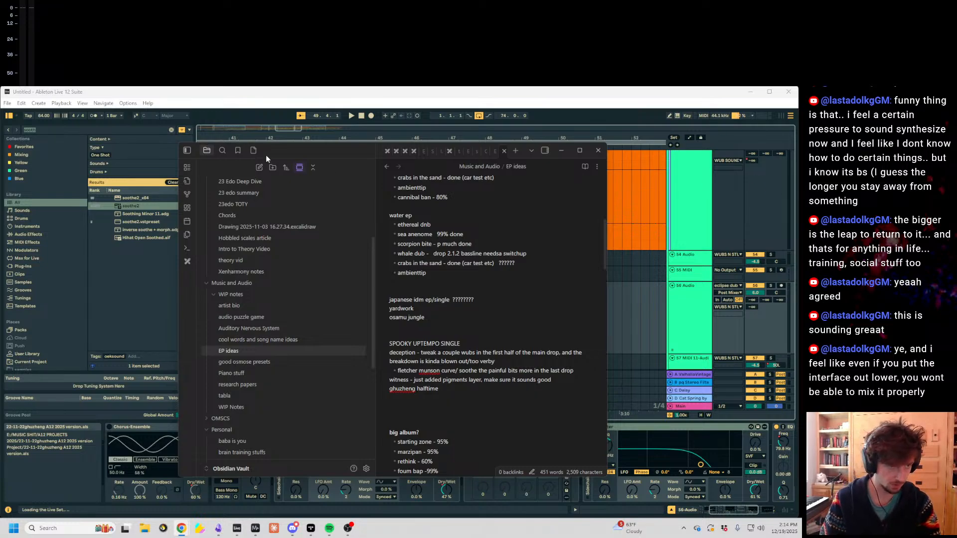
drag(289, 151, 396, 163)
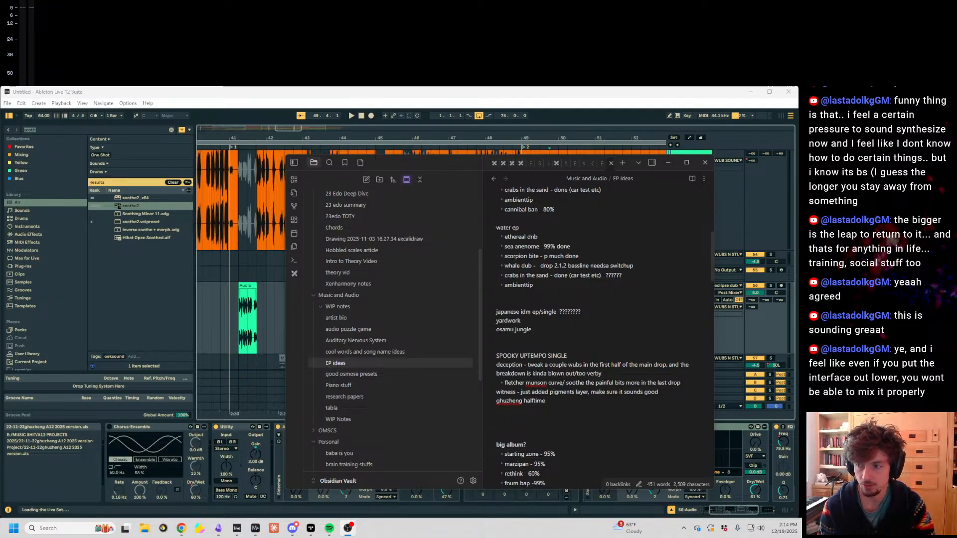
click(547, 401)
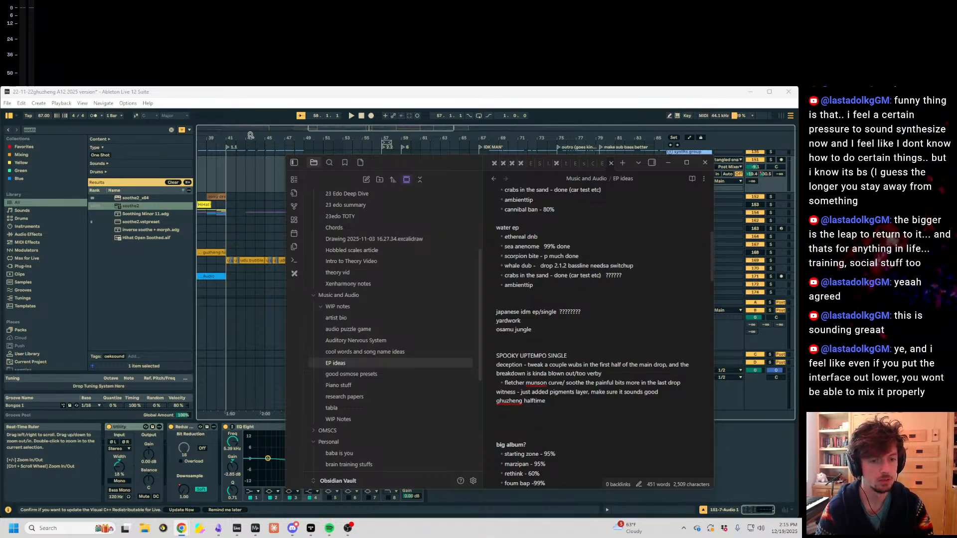
Step: Switch to the ghuzheng set in Ableton Live, look over the tracks around breakdown/buildup, and place the insert mark at 41.1.1 on 88 Audio
drag(250, 135, 522, 140)
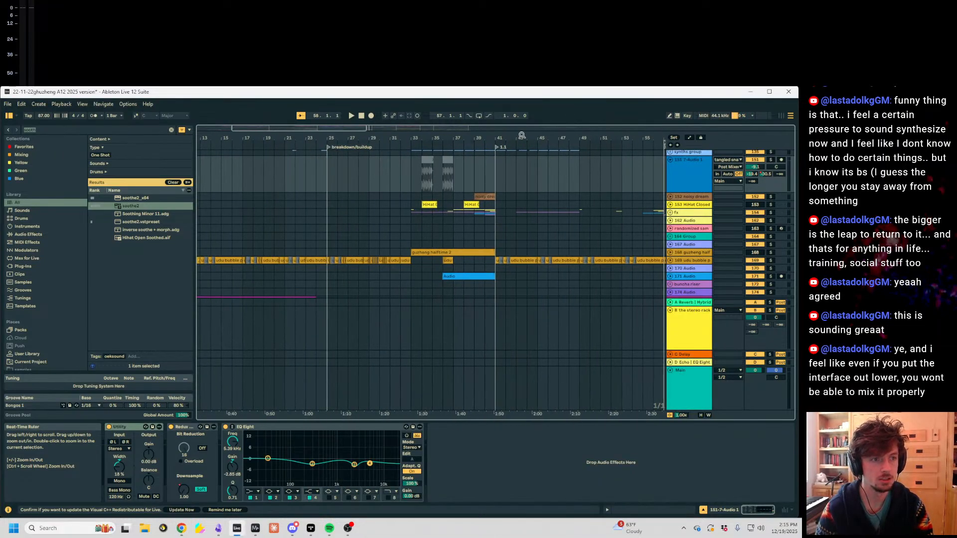
click(331, 161)
scroll(599, 192, up, 3)
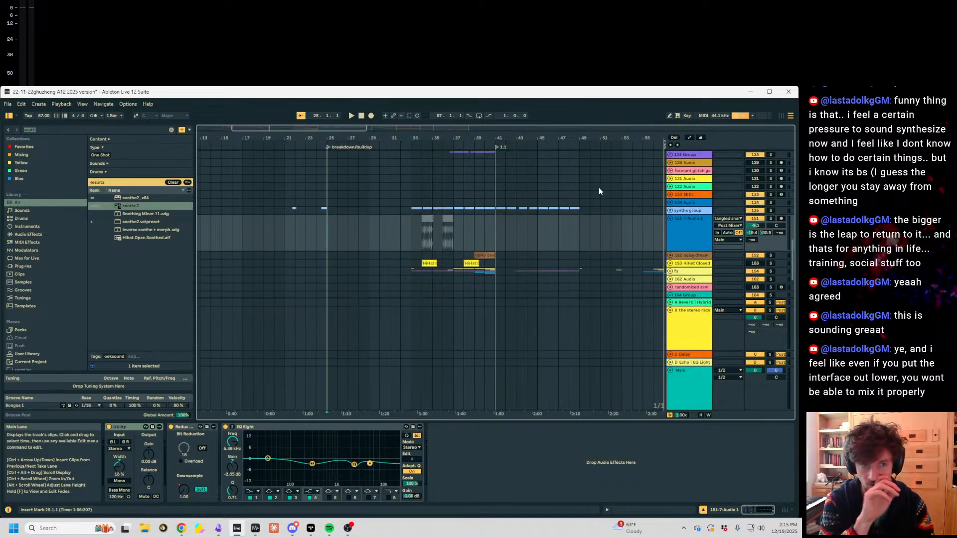
scroll(594, 190, up, 10)
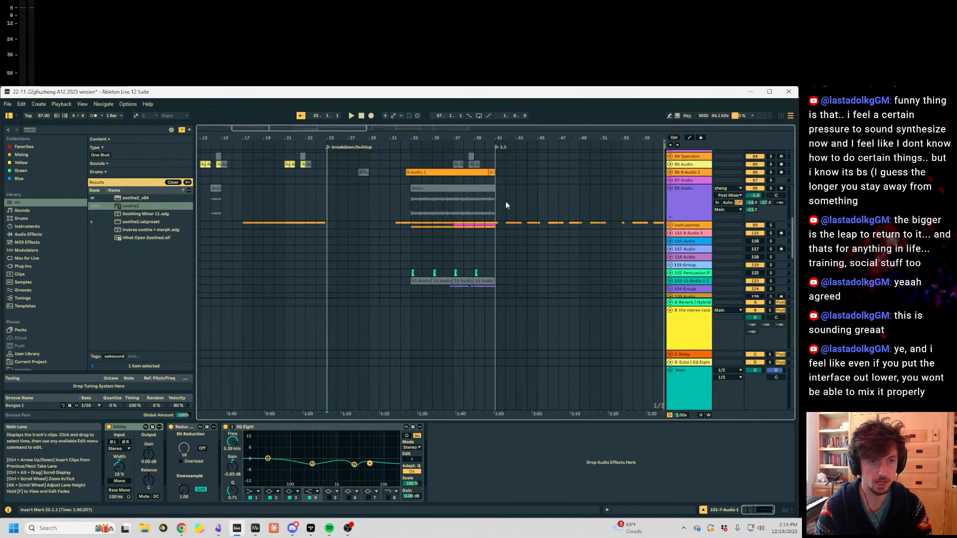
click(496, 254)
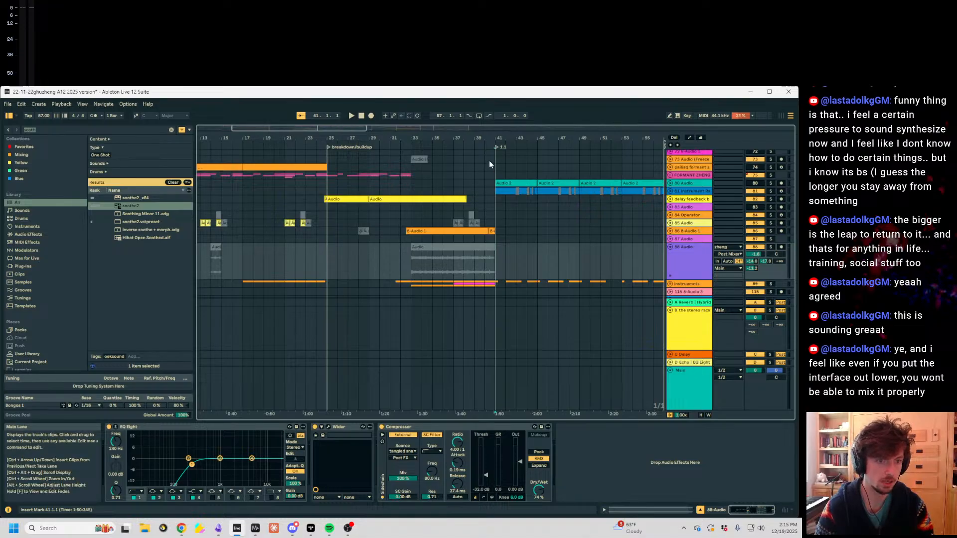
Step: Play the arrangement from 7.3.1 on 88 Audio, and place the insert mark at 9.1.1 during playback
drag(458, 137, 526, 131)
click(264, 262)
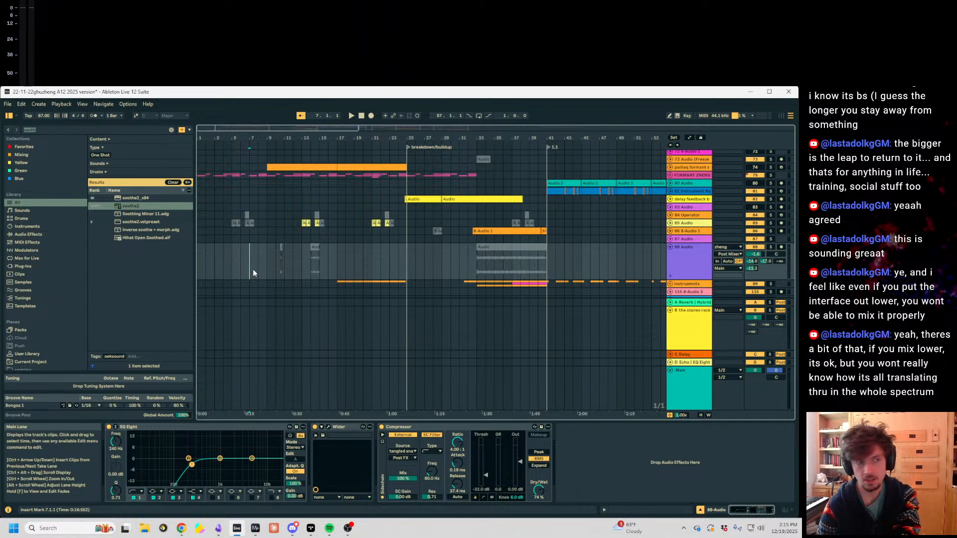
drag(258, 141, 261, 281)
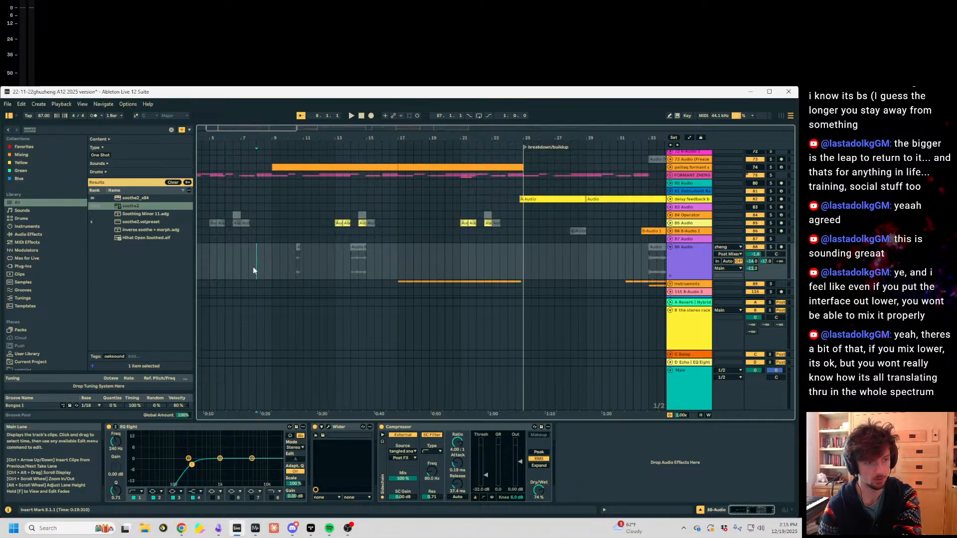
click(250, 268)
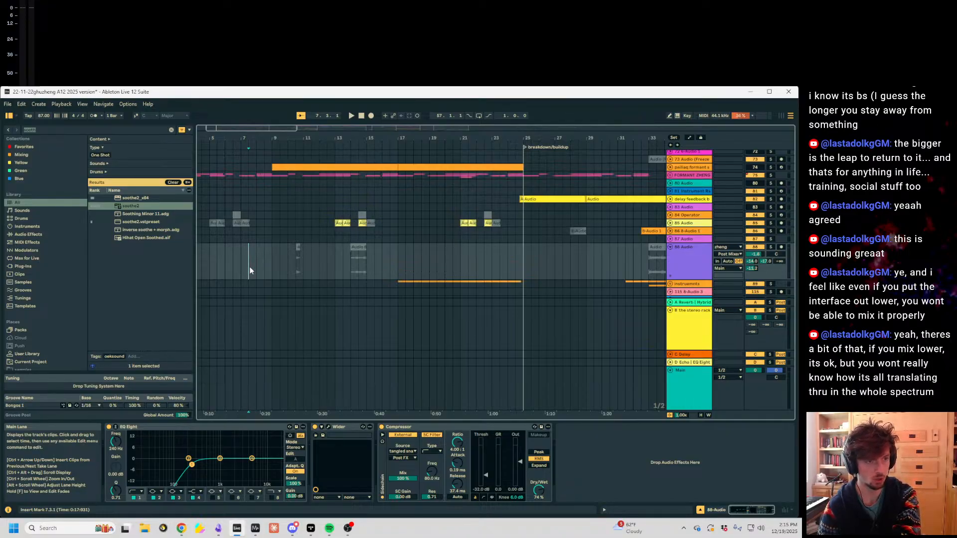
key(space)
key(minus)
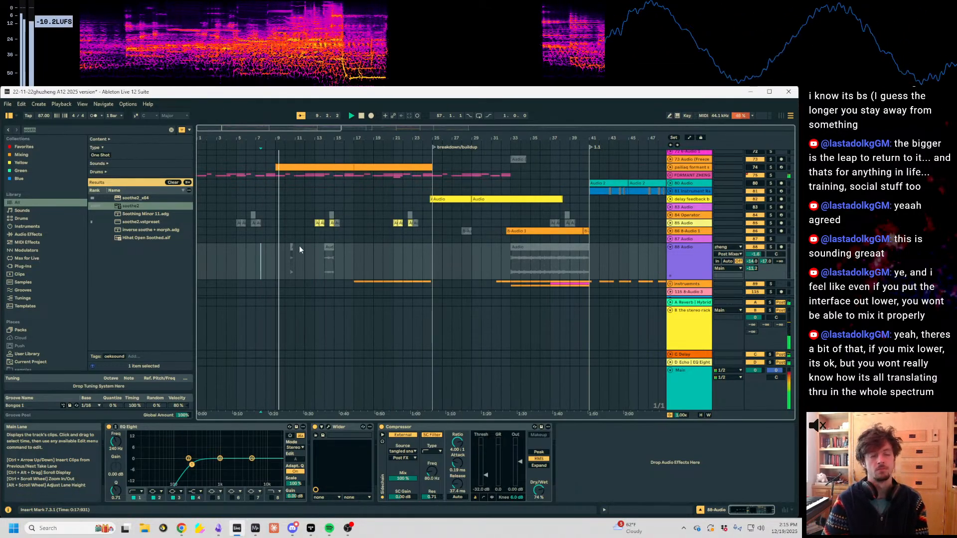
click(276, 256)
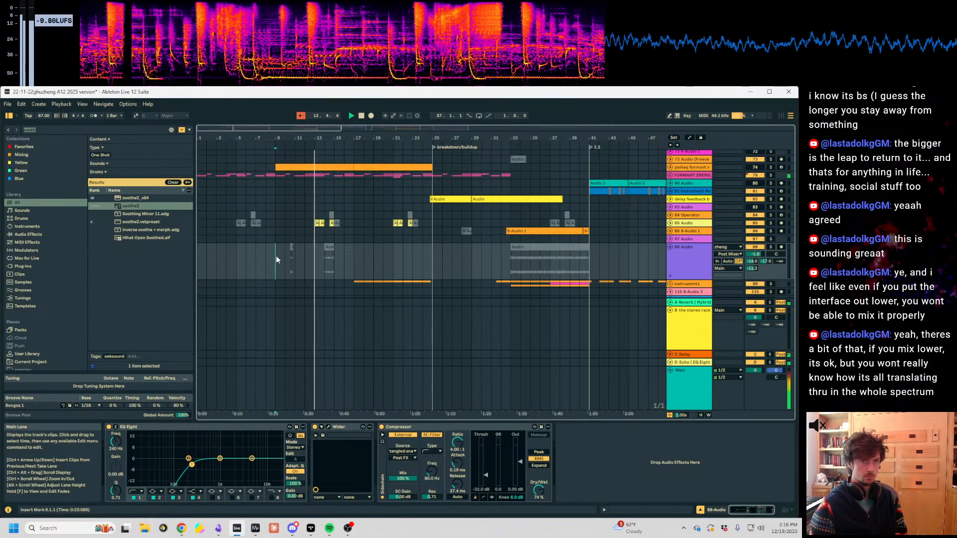
Step: Select and unfold the 175 psiliaq Dynamic Funky Sub and 176 Operator tracks to check their devices and notes during playback
scroll(319, 244, down, 10)
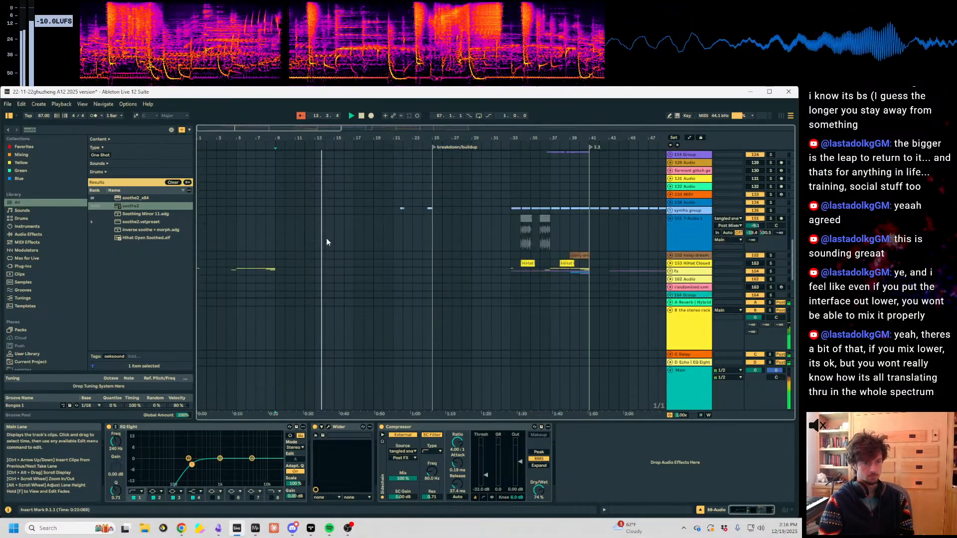
scroll(299, 244, down, 4)
drag(298, 138, 341, 148)
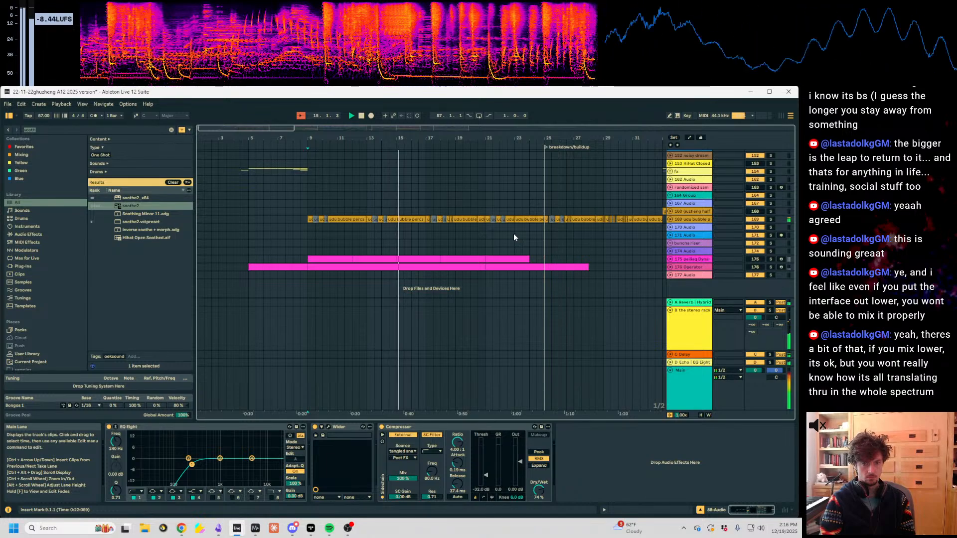
click(693, 260)
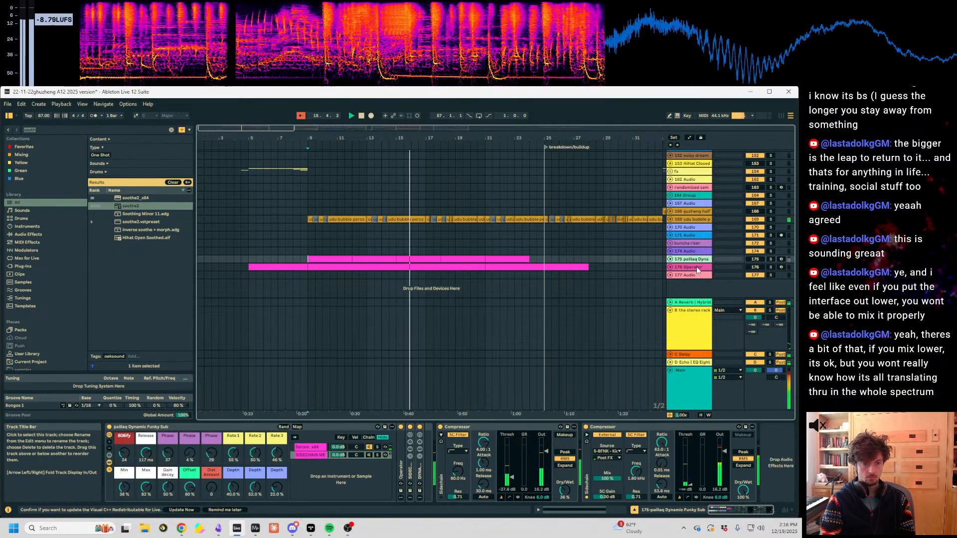
click(670, 260)
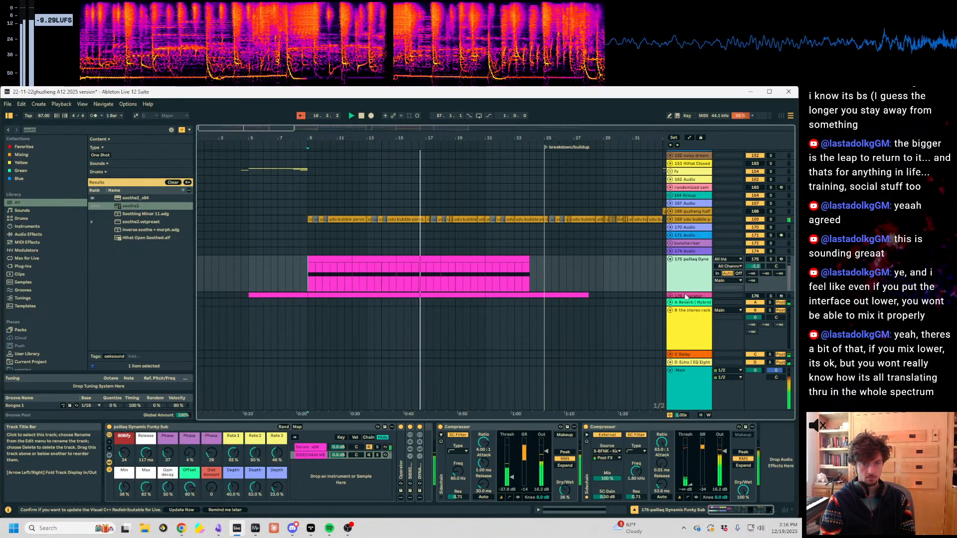
click(686, 296)
scroll(685, 279, down, 2)
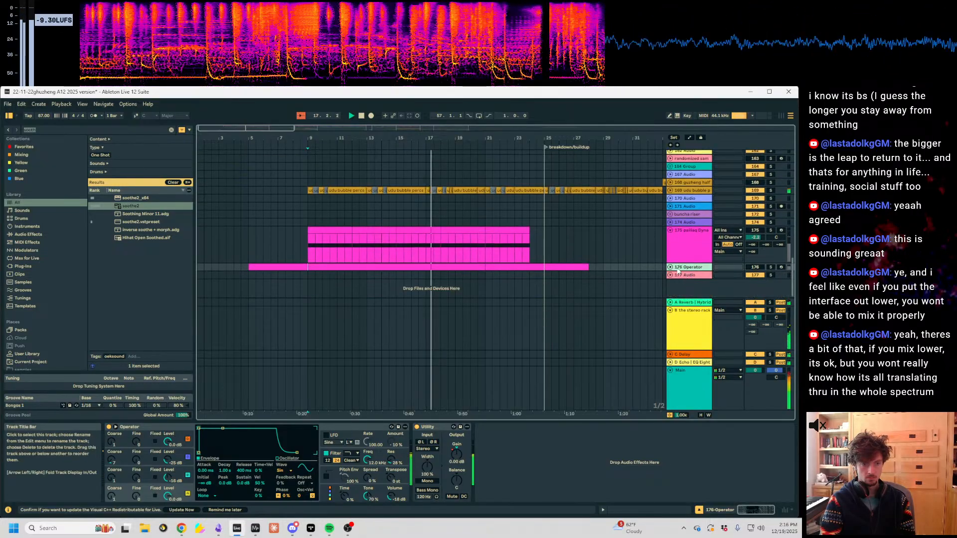
click(671, 268)
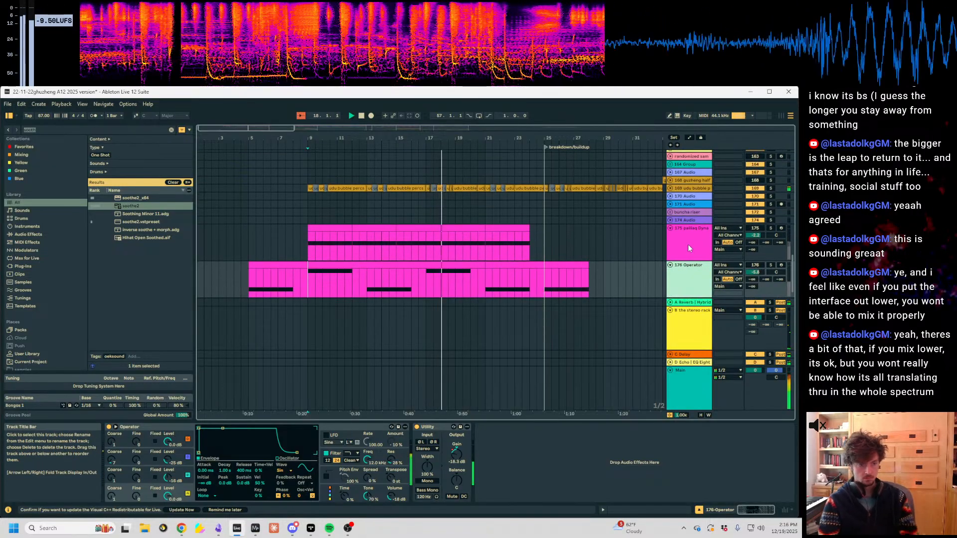
Step: Undo the addition of the 175 psiliaq Dynamic Funky Sub and 176 Operator tracks and re-enable Follow during playback
click(688, 245)
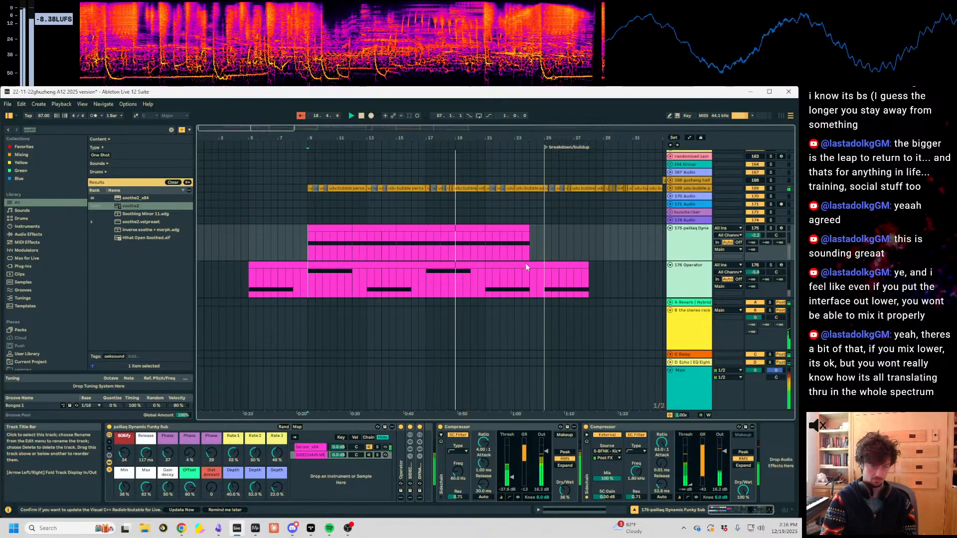
key(ctrl+z)
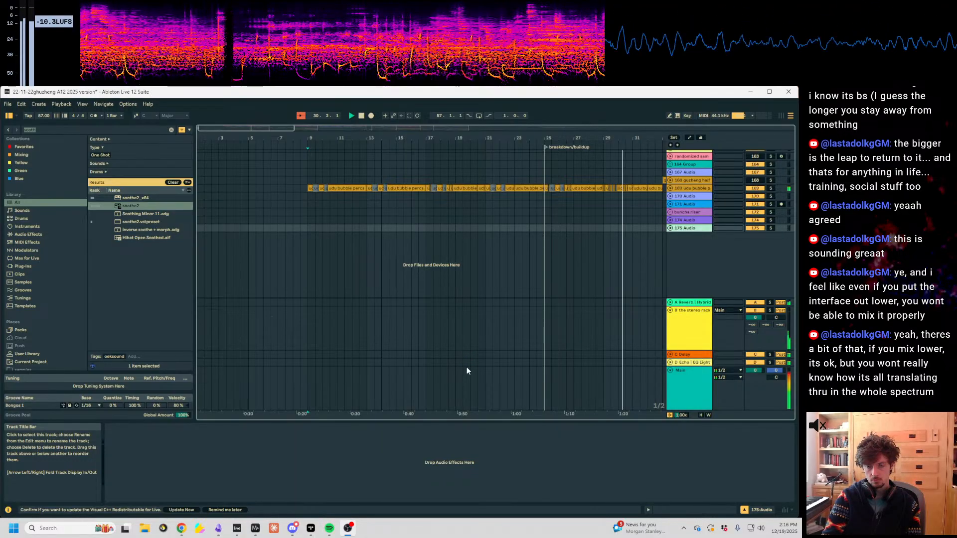
click(300, 115)
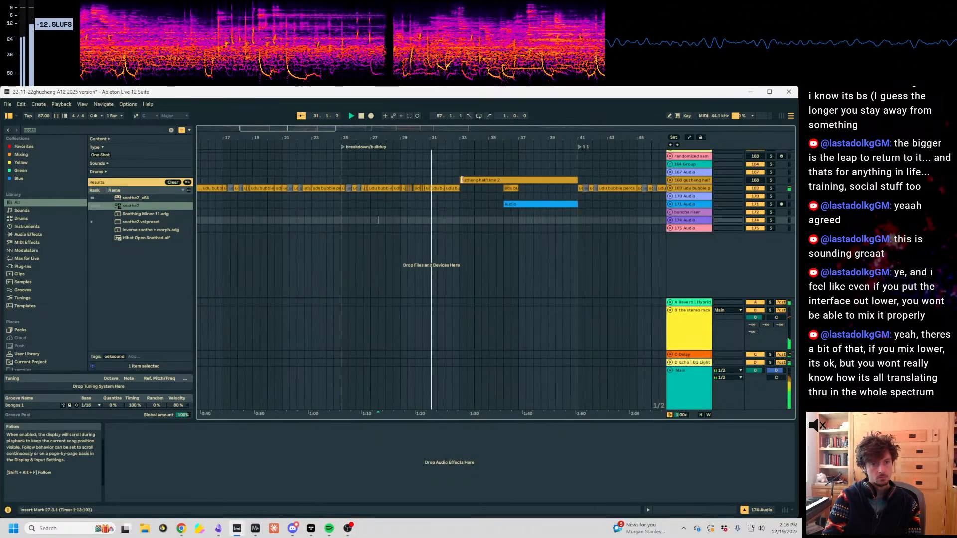
Step: Unfold and select the 169 udu bubble percussion track to check its clips and devices around breakdown/buildup
scroll(474, 240, up, 3)
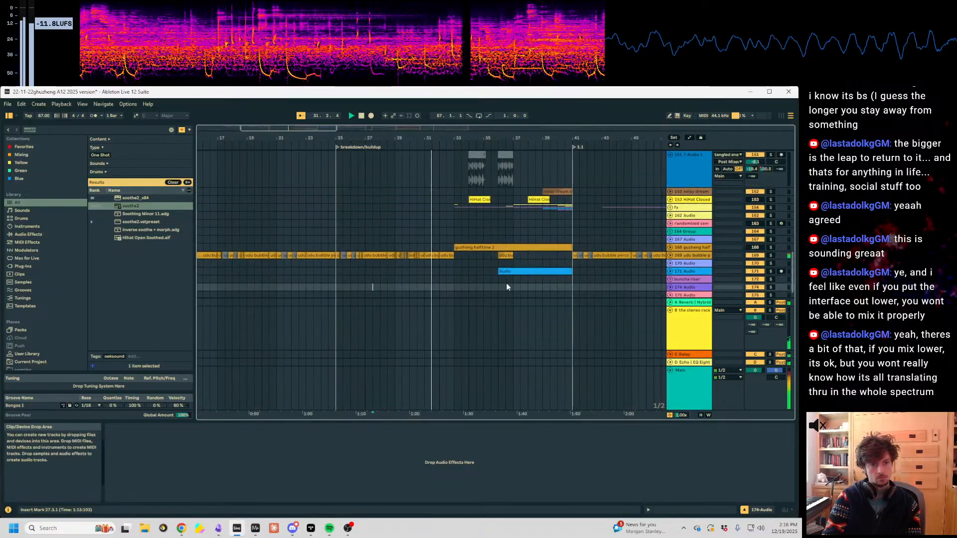
click(670, 256)
click(683, 261)
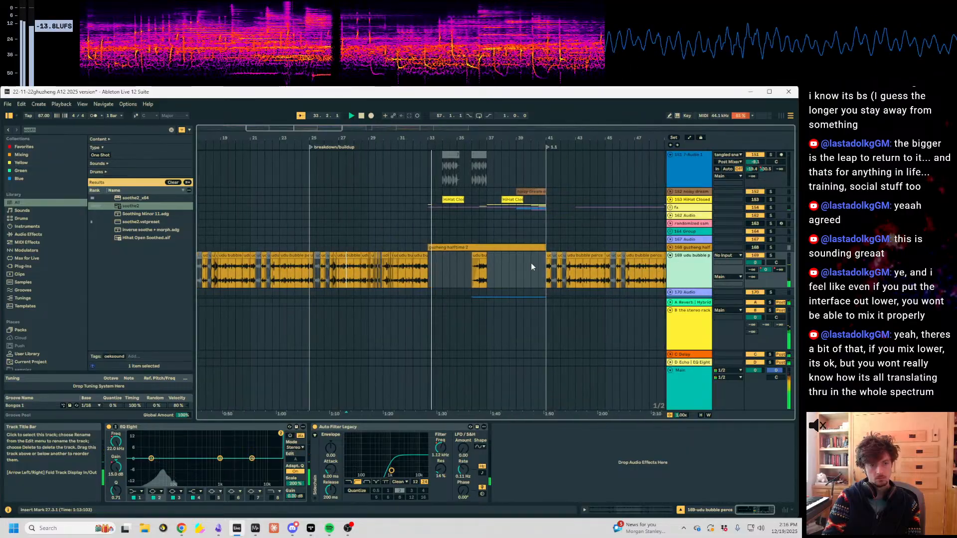
scroll(468, 270, down, 2)
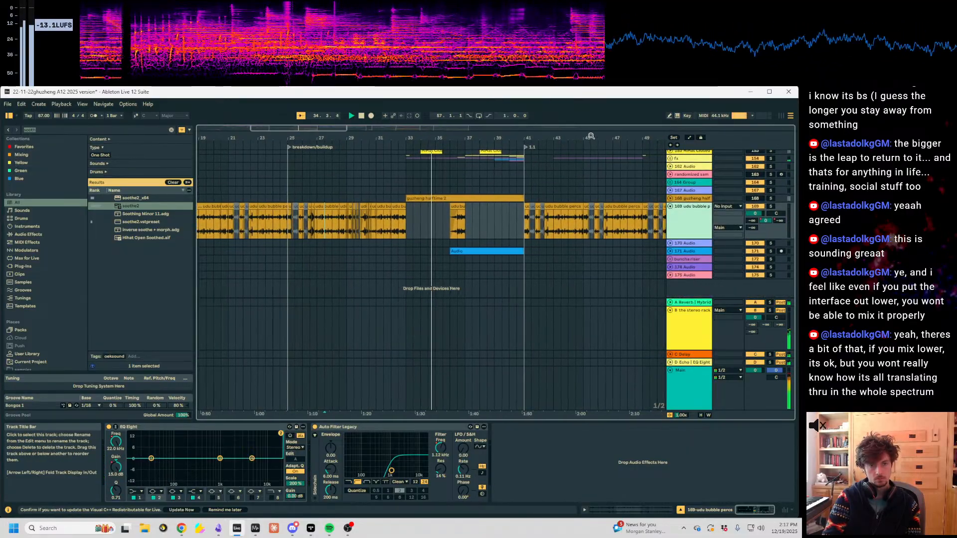
Step: Look over the whole arrangement up to the sub tracks, place the insert mark at 41.1.1 on 37 Audio, and switch to full screen
drag(592, 136, 592, 85)
key(Down)
key(Down)
key(Down)
key(Down)
key(Down)
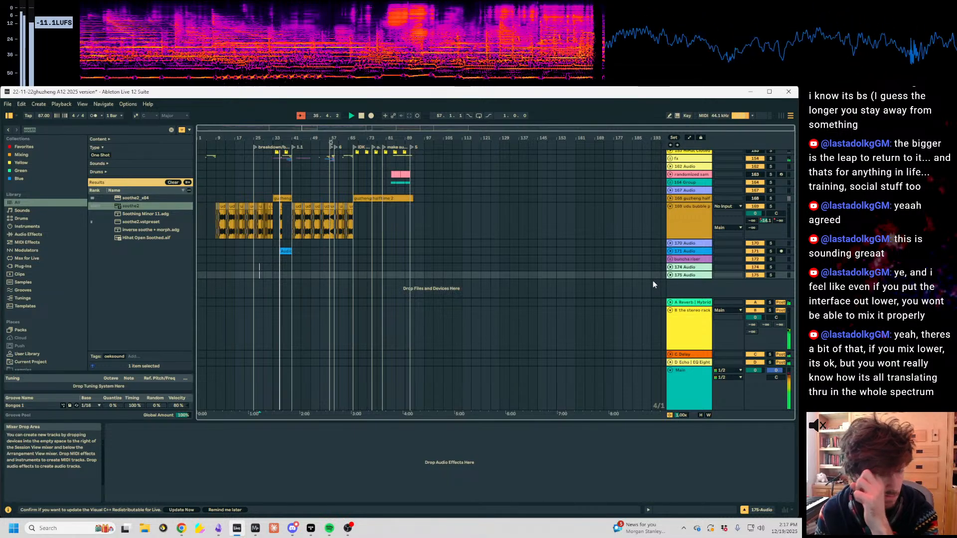
scroll(653, 279, up, 15)
scroll(279, 200, up, 1)
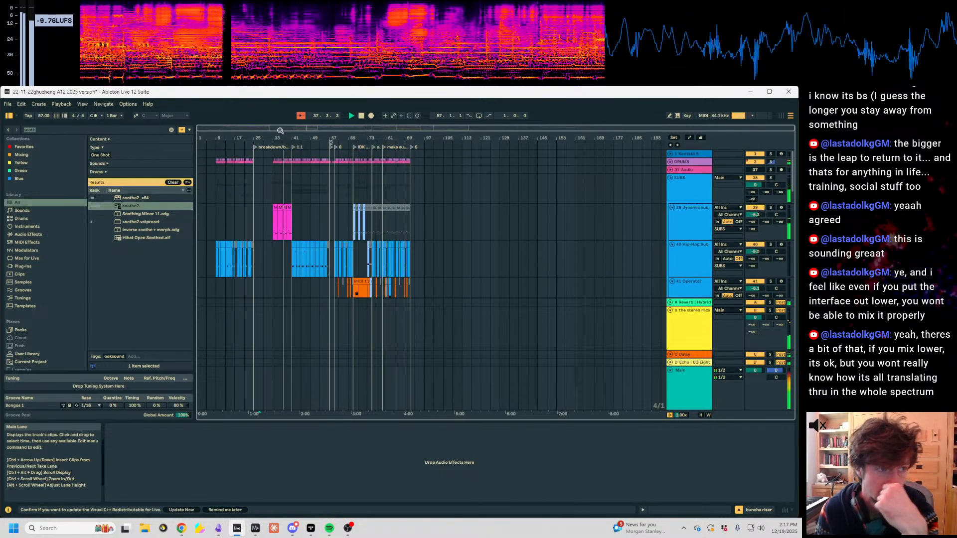
drag(280, 136, 281, 157)
click(310, 169)
key(F11)
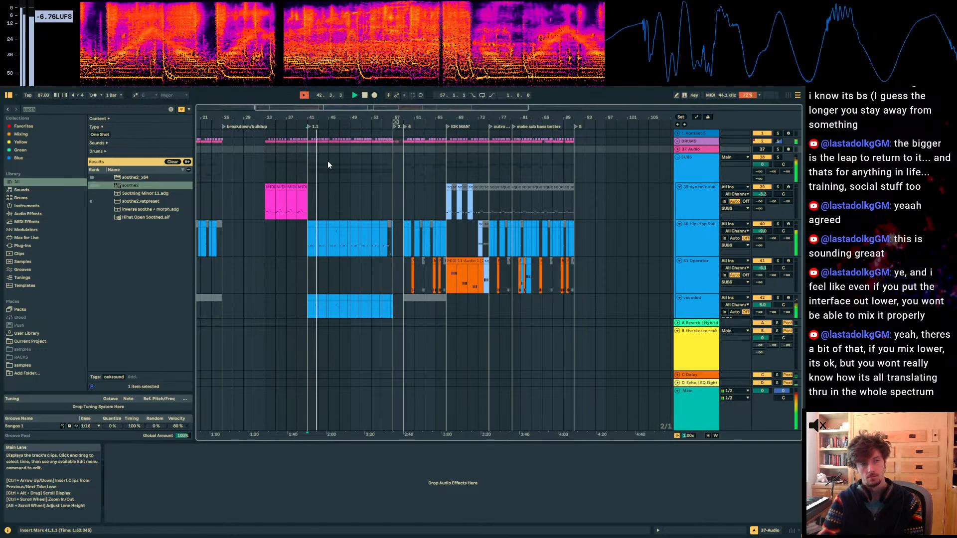
Step: Check the devices on the SUBS group and the 39 dynamic sub track, and inspect the transition around bar 41
click(327, 161)
scroll(316, 213, up, 5)
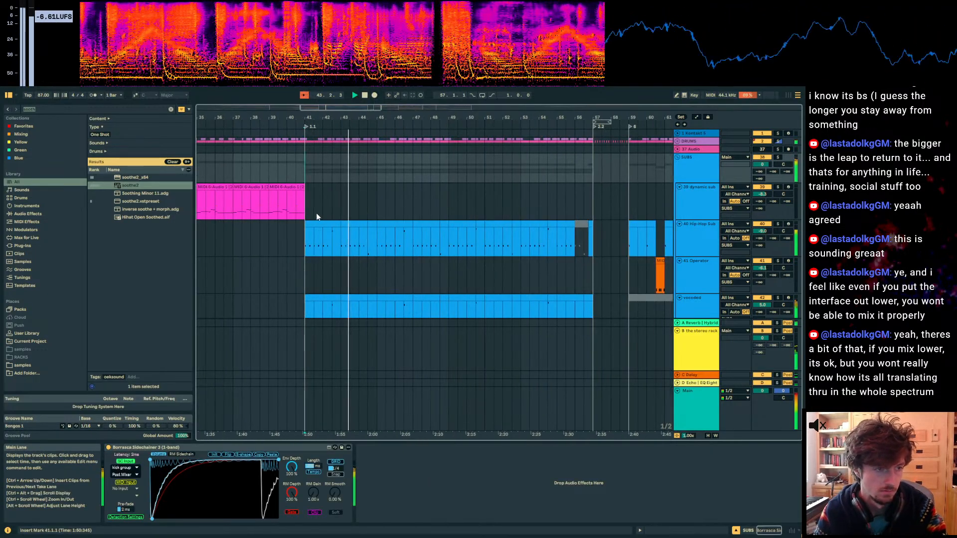
click(308, 212)
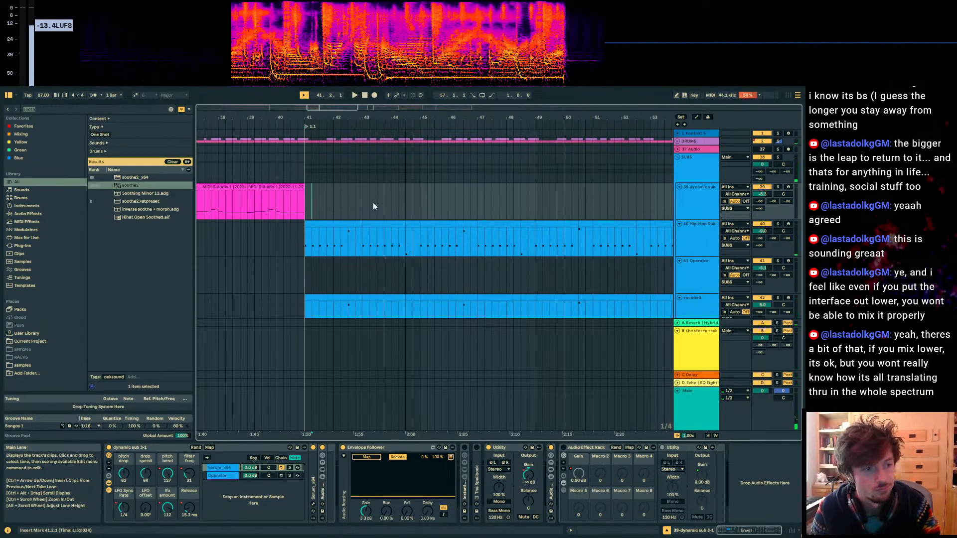
drag(298, 205, 325, 206)
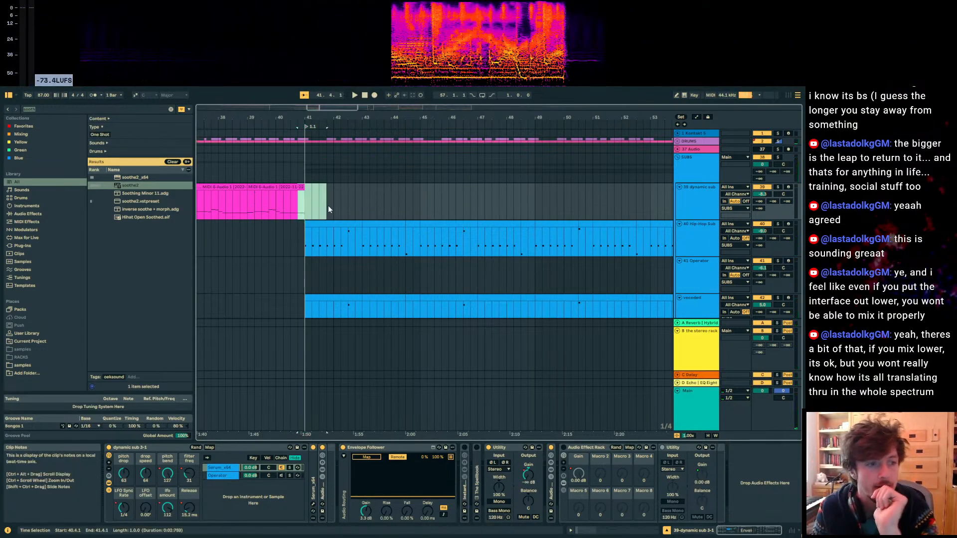
click(475, 204)
drag(485, 118, 482, 95)
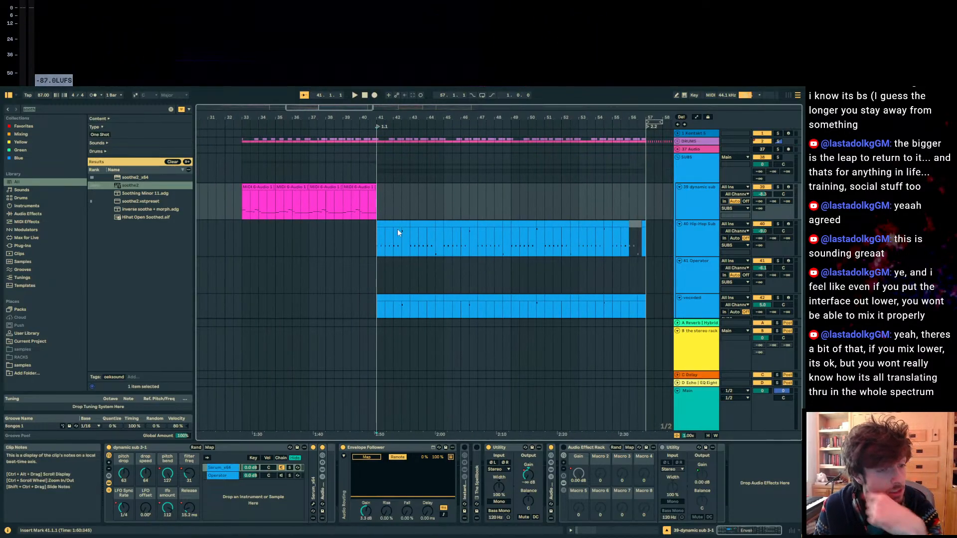
Step: Examine the MIDI notes of the first 40 Hip-Hop Sub Bass clip at marker 1.1 in an enlarged editor, and return to its devices
drag(399, 232, 402, 246)
click(600, 529)
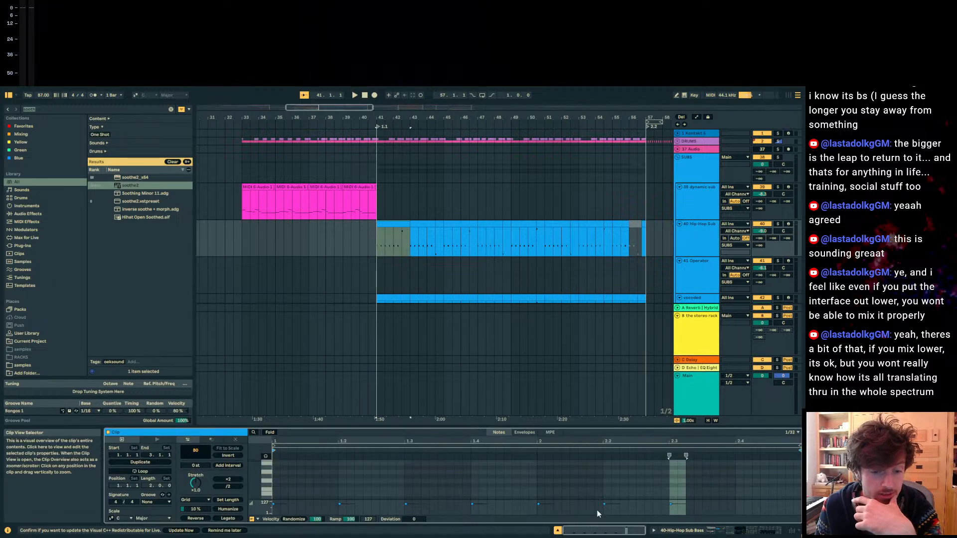
drag(589, 428, 589, 165)
click(709, 340)
key(Down)
click(757, 530)
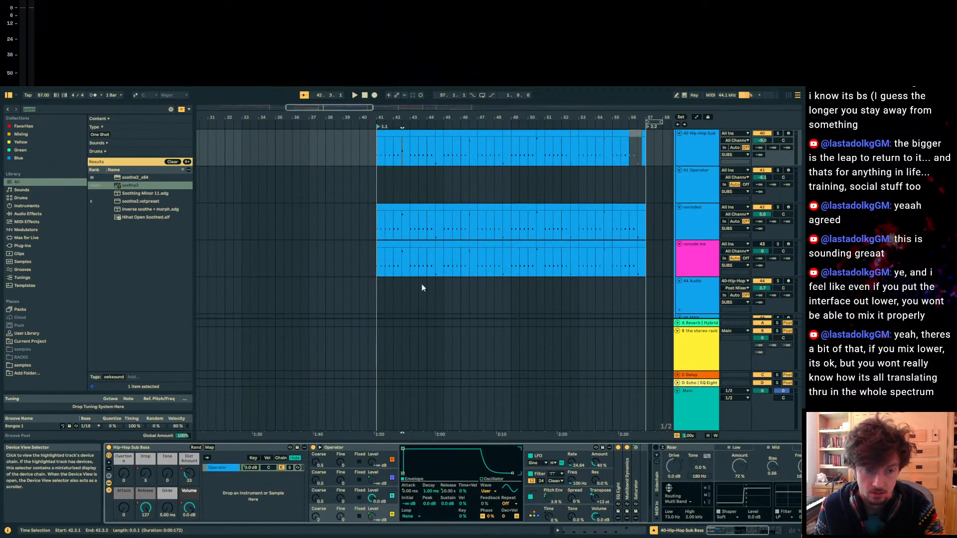
Step: Check the vocoded and vocode me clips at 41.1.1, play from there, and view the 41 Operator track's devices
click(394, 191)
click(392, 266)
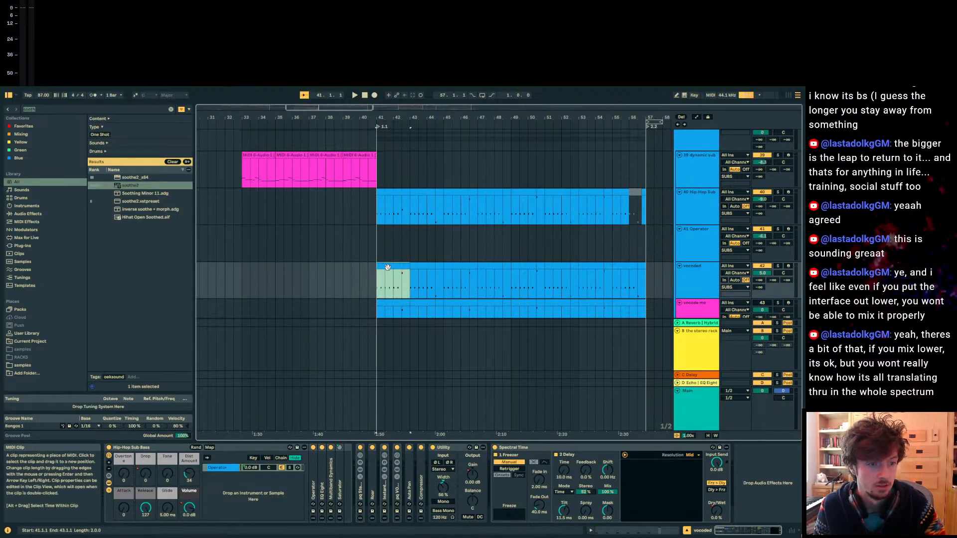
scroll(392, 286, down, 1)
key(space)
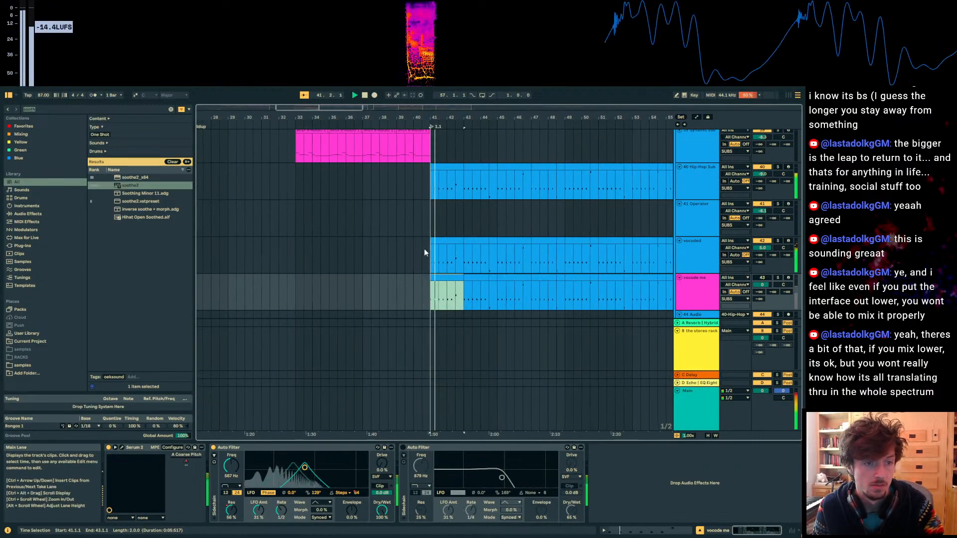
click(427, 226)
scroll(427, 226, down, 2)
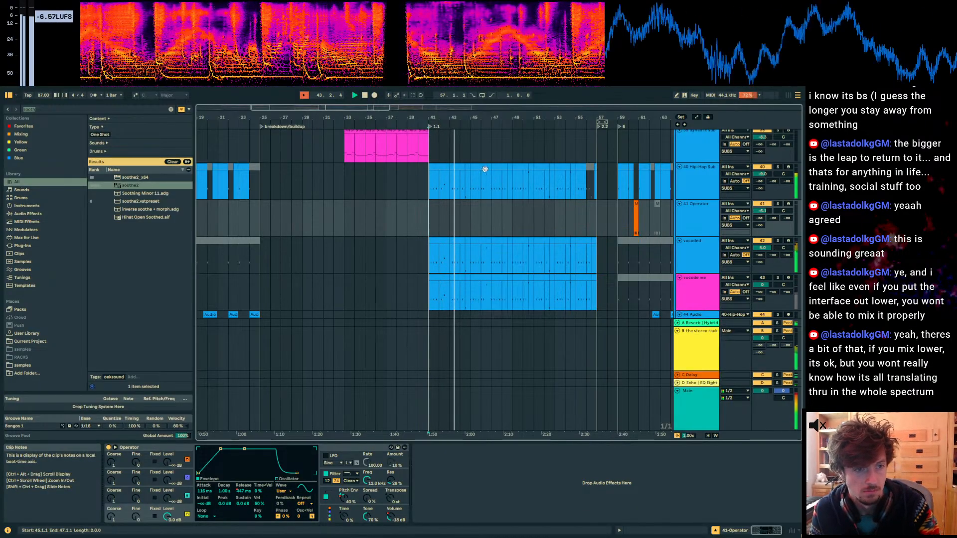
Step: Compare the devices behind the 41.1.1 clips on 40 Hip-Hop Sub Bass, vocoded and vocode me during playback
drag(471, 172, 499, 170)
click(447, 168)
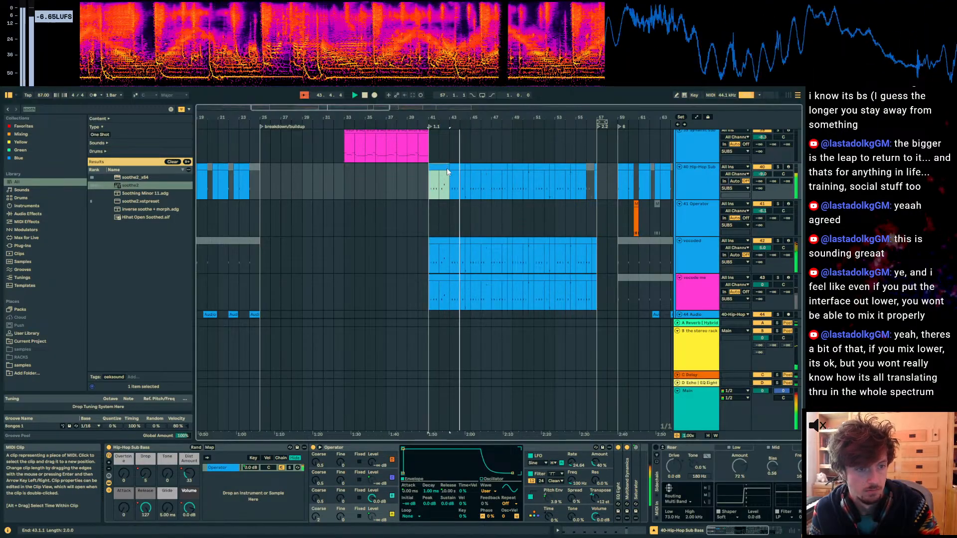
click(438, 237)
click(439, 283)
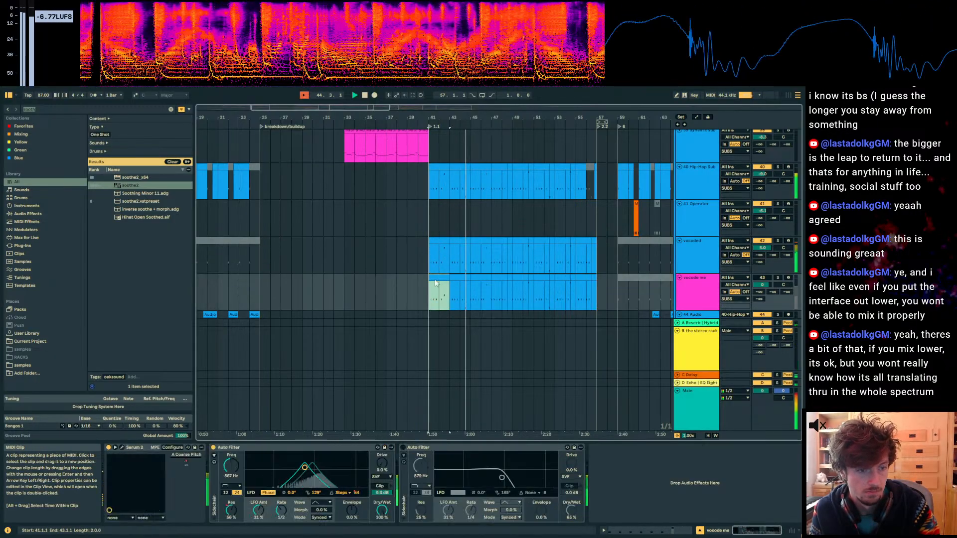
Step: Inspect the notes of the Hip-Hop Sub Bass clip at 45.1.1, check the matching vocoded and vocode me clips, and place the insert mark at 47.1.1
double_click(485, 169)
drag(709, 364, 672, 340)
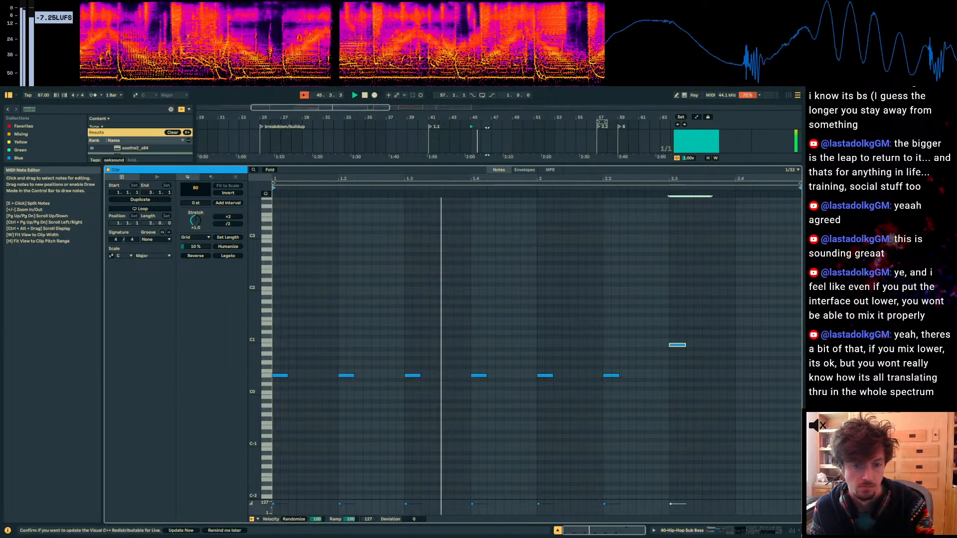
click(746, 531)
click(479, 134)
click(478, 207)
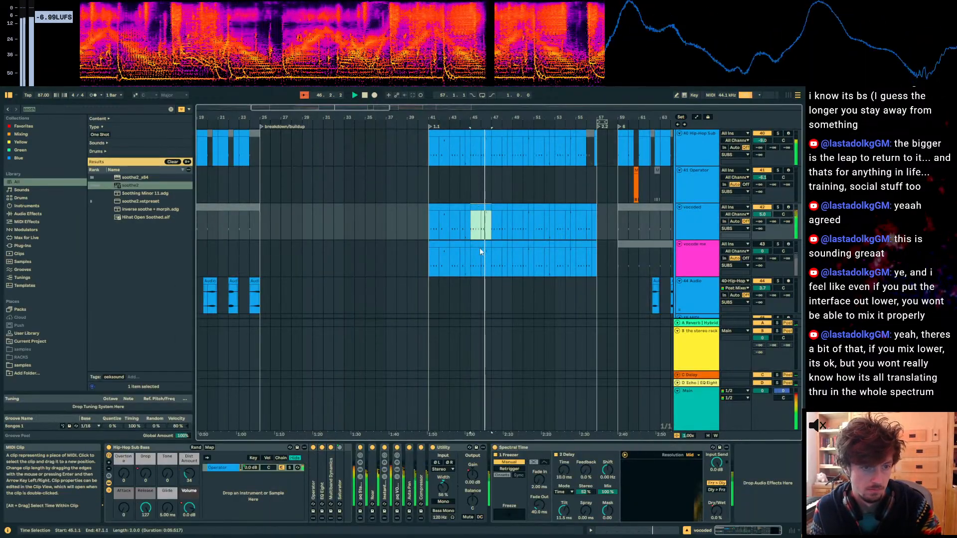
click(479, 251)
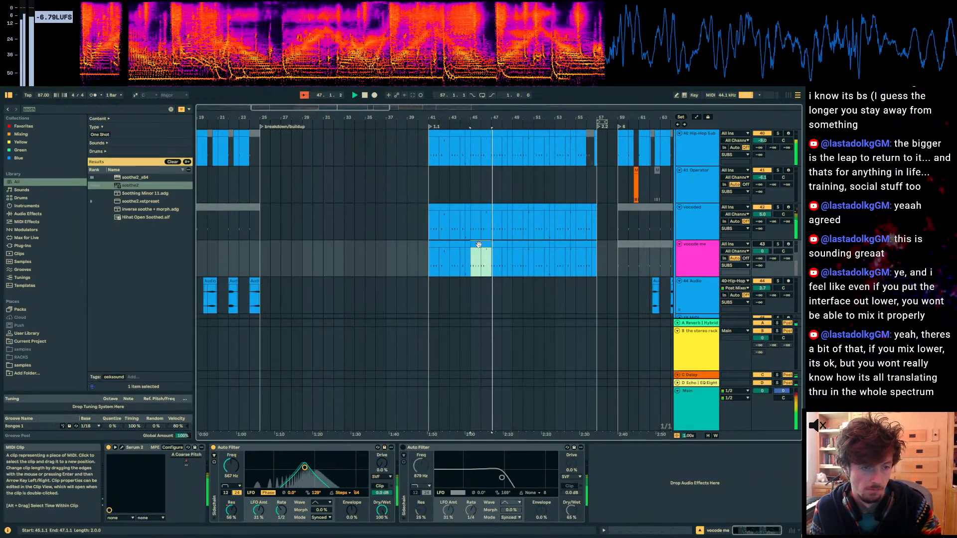
click(501, 263)
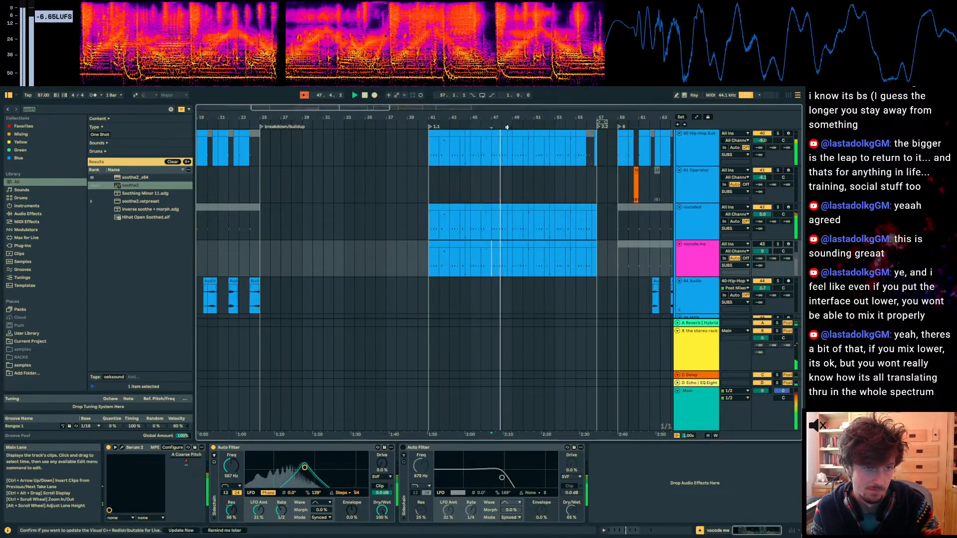
scroll(528, 209, right, 3)
scroll(513, 238, up, 2)
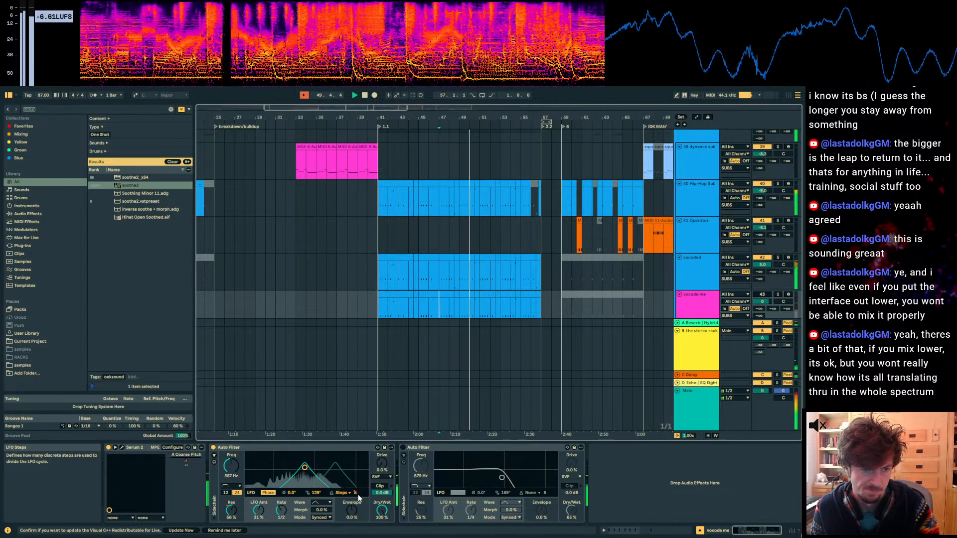
Step: Unfold the ghuzheng dubby and instruments groups to look through their tracks from marker 1.1 onward
scroll(451, 232, down, 3)
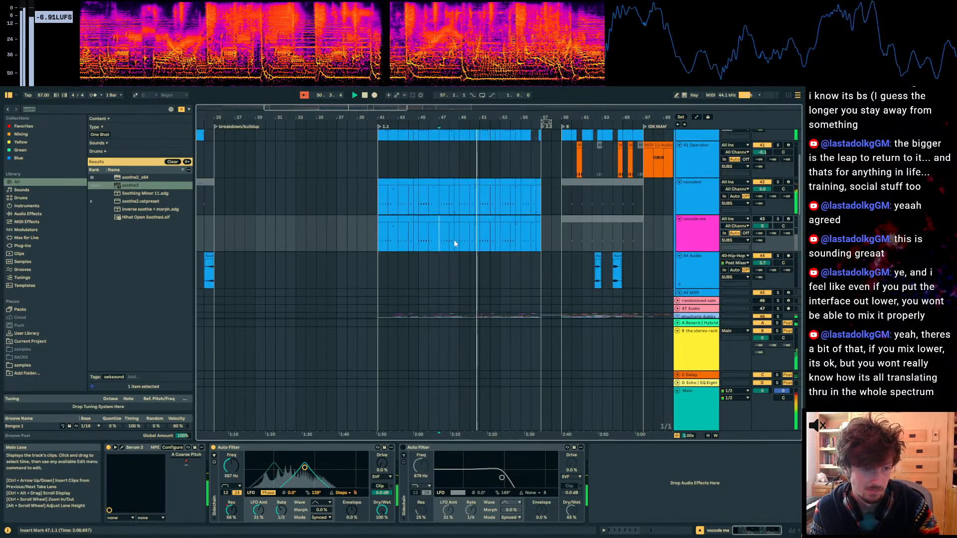
scroll(460, 244, down, 5)
click(678, 191)
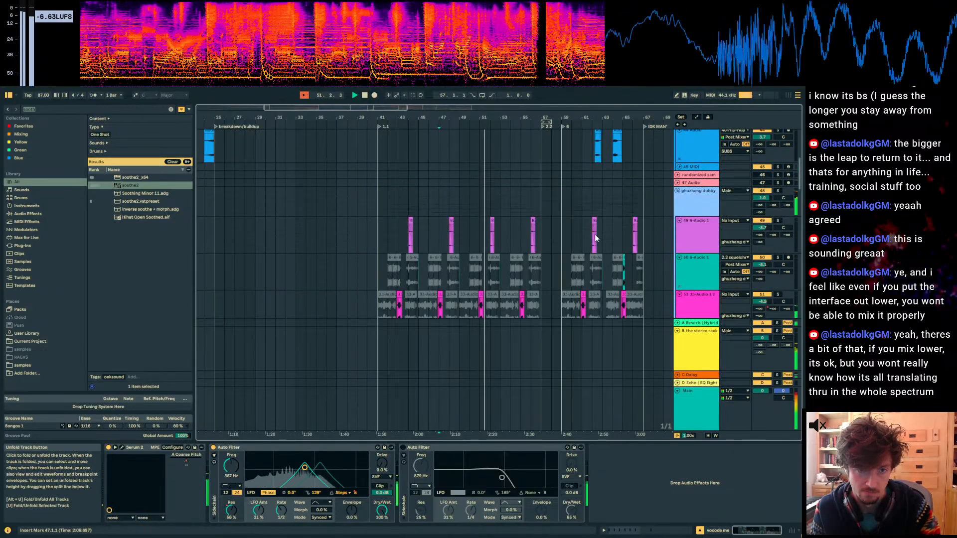
scroll(628, 221, down, 15)
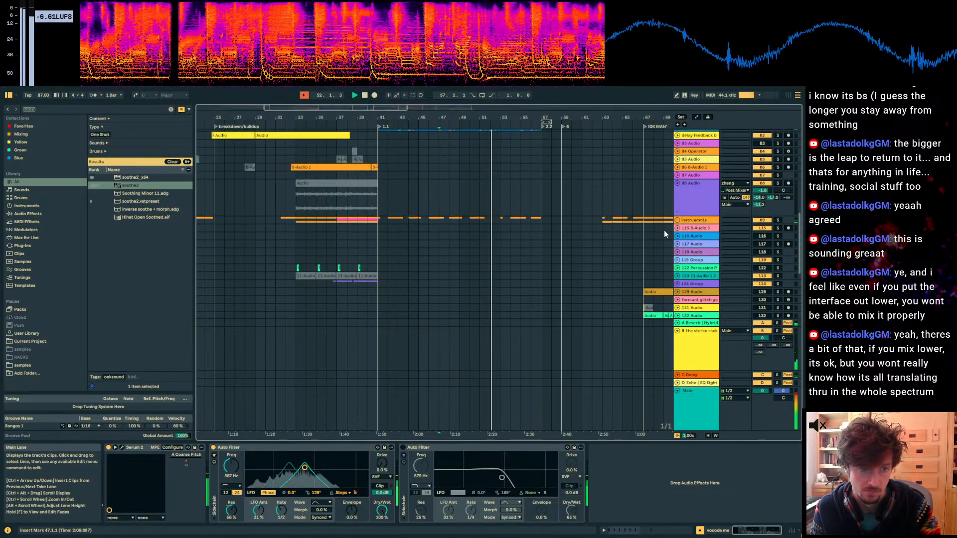
click(678, 220)
scroll(498, 240, down, 9)
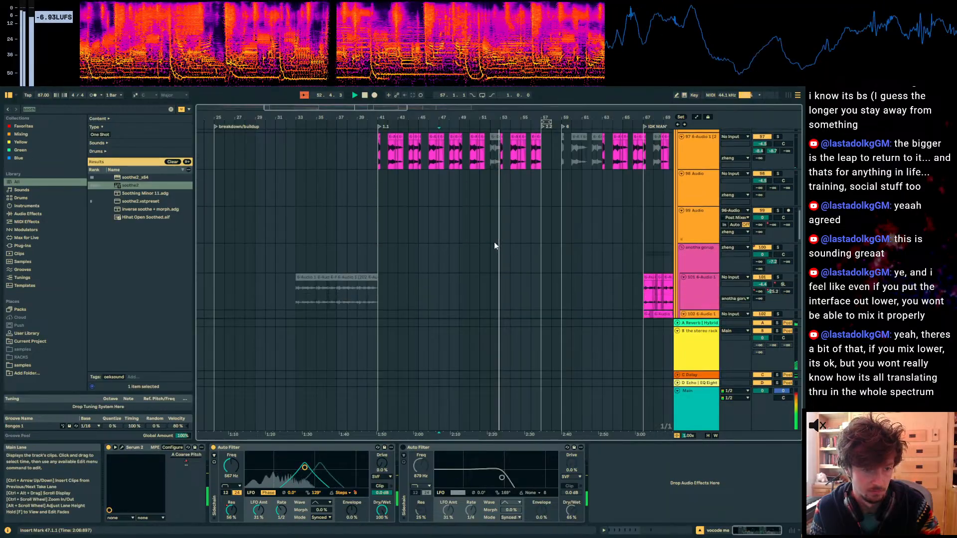
Step: Inspect the clips and devices on 97 6-Audio 1 and place the insert mark at 54.4.1 during playback
scroll(495, 244, up, 2)
ctrl+scroll(479, 199, up, 4)
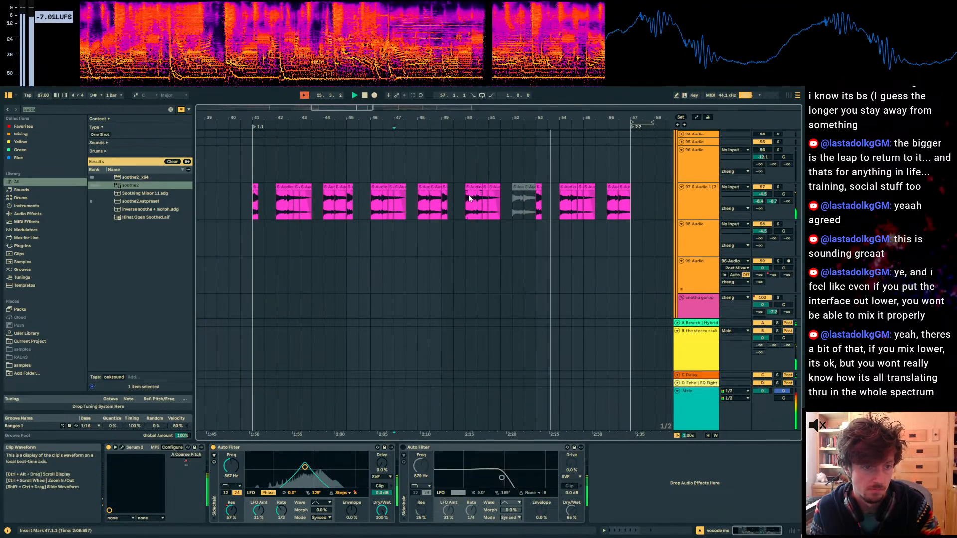
click(468, 199)
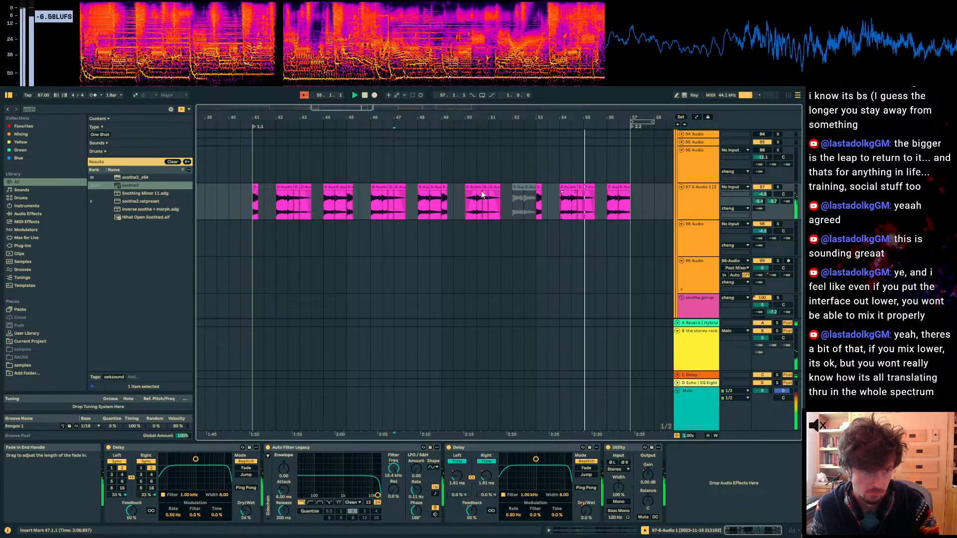
click(538, 209)
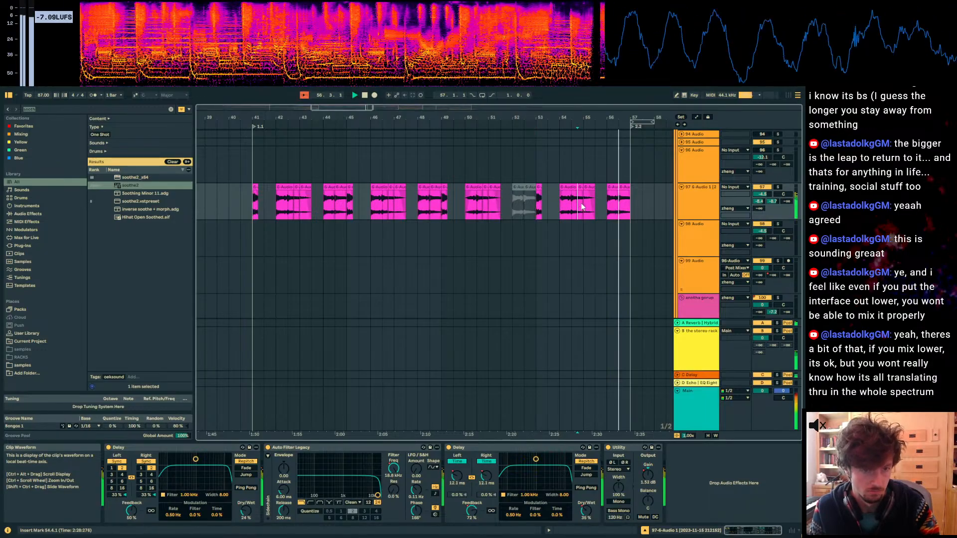
Step: Place the insert mark at 58.1.1 on 97 6-Audio 1 and go back to the sub tracks around marker 6
mouse_move(585, 118)
mouse_down()
mouse_move(418, 113)
mouse_move(417, 89)
mouse_up()
click(454, 205)
scroll(501, 209, up, 2)
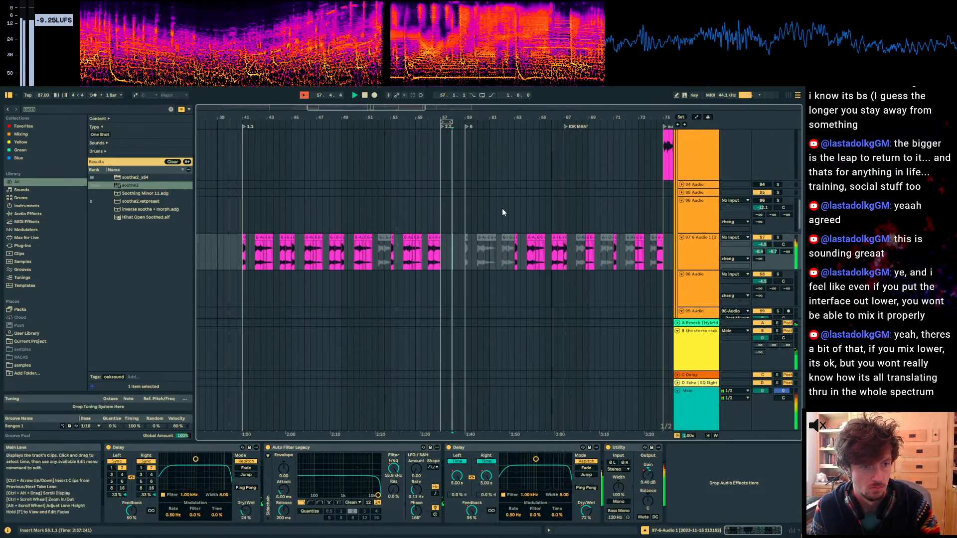
scroll(503, 212, up, 10)
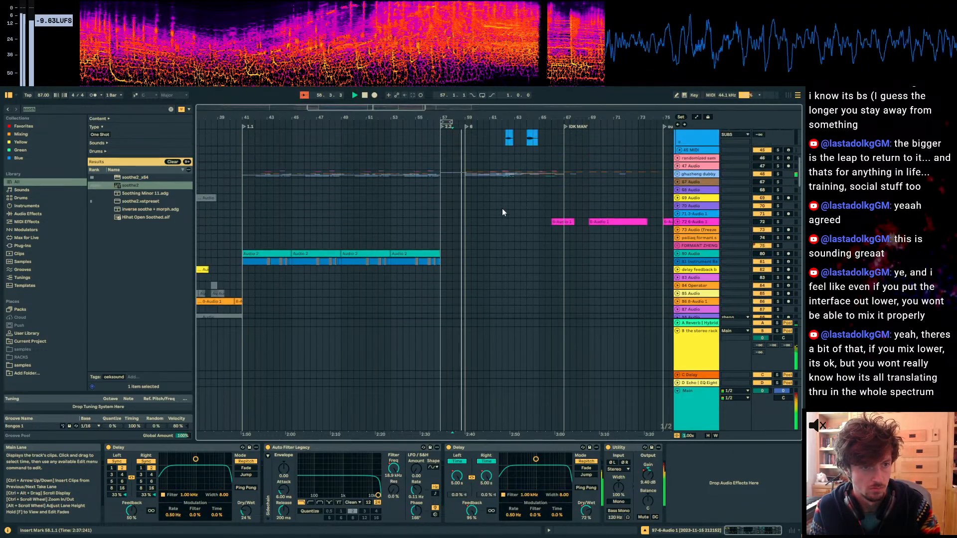
scroll(502, 208, up, 6)
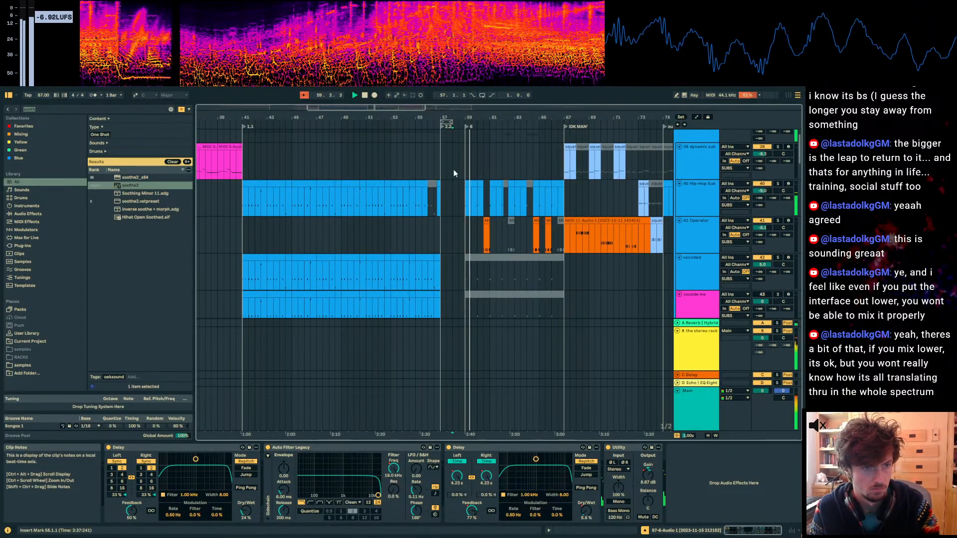
Step: Fold the SUBS group, place the insert mark at 57.1.1 on 37 Audio and stop playback
click(443, 160)
scroll(605, 224, up, 1)
click(678, 158)
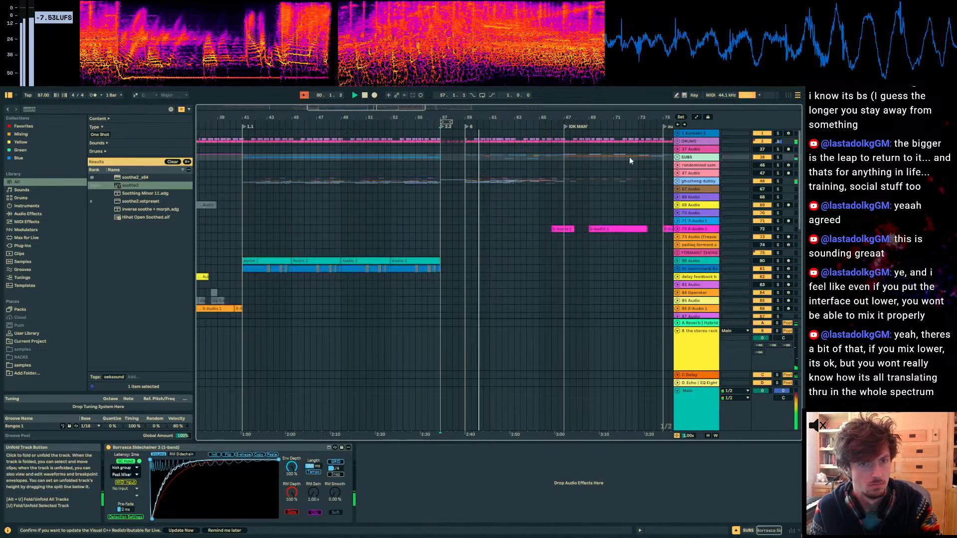
scroll(441, 192, up, 3)
click(442, 142)
click(443, 150)
key(space)
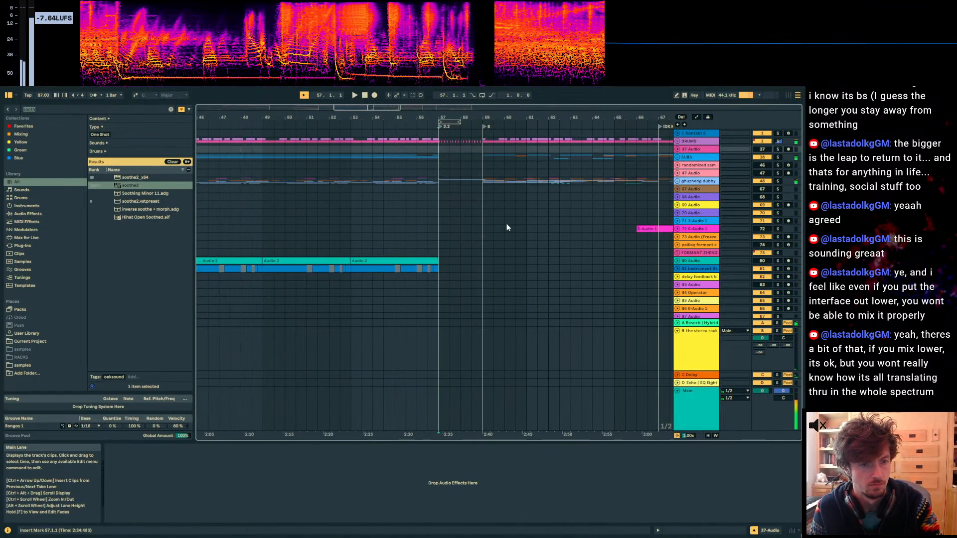
Step: Show automation for the Main track's Echo, undo the last envelope change and display the Dry/Wet envelope
scroll(505, 226, up, 2)
scroll(504, 226, down, 3)
click(695, 351)
click(698, 406)
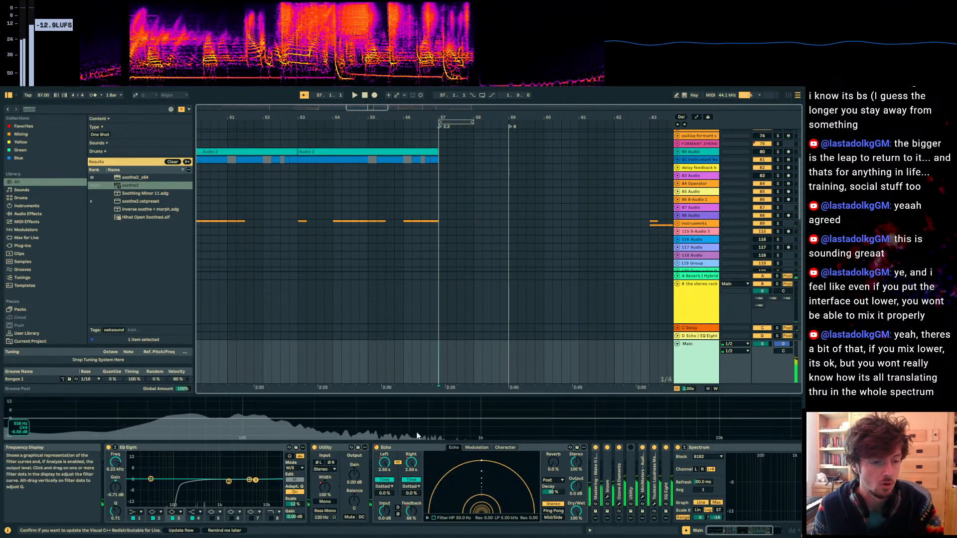
key(a)
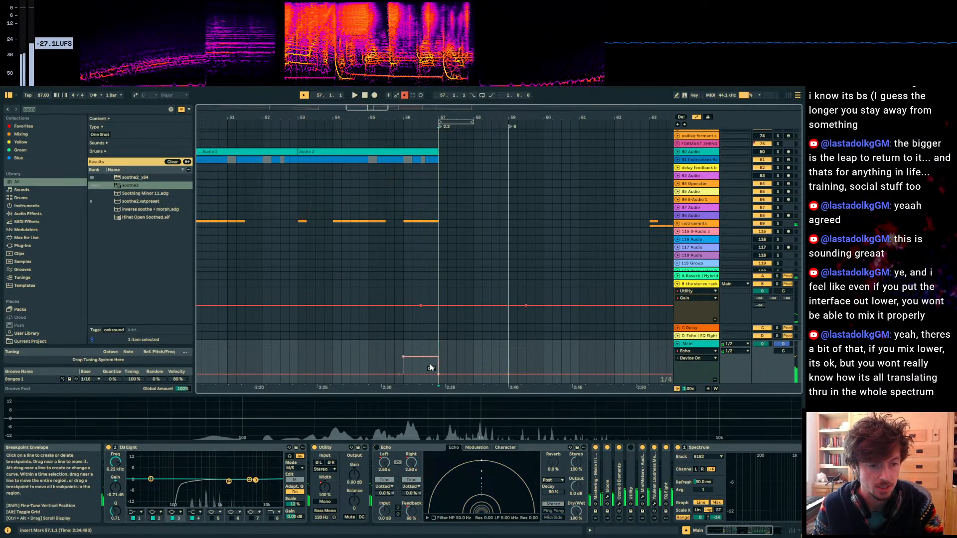
key(ctrl+z)
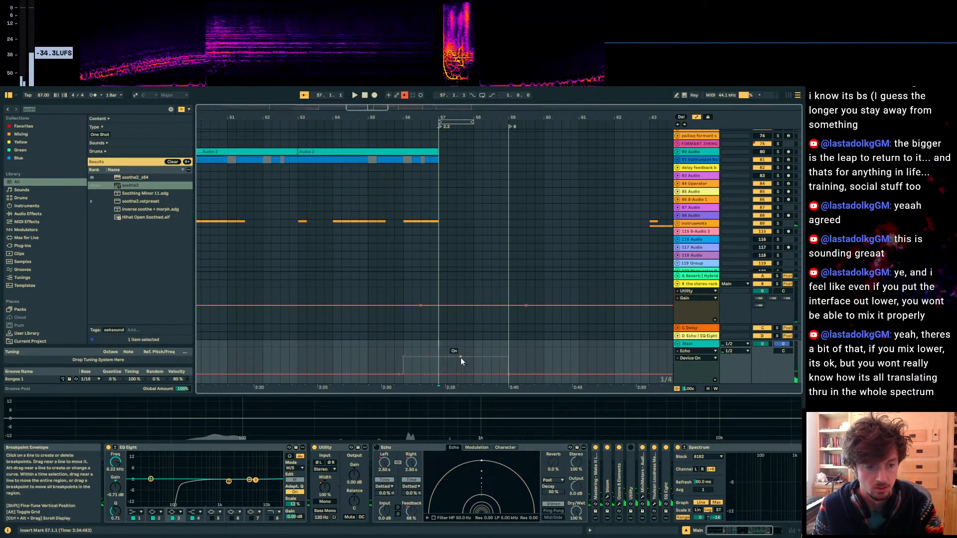
click(575, 512)
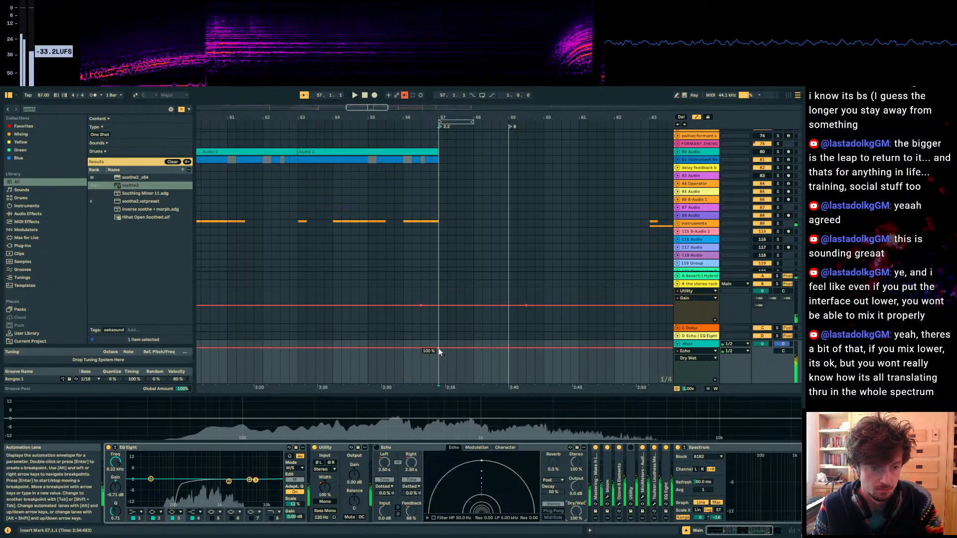
Step: Make the Main track's Echo Dry/Wet envelope fall from 100% at 57.1.1 to 0% at 57.3.1, re-enable automation and audition from 56.1.1
click(438, 348)
drag(456, 348, 458, 385)
click(404, 366)
key(space)
key(minus)
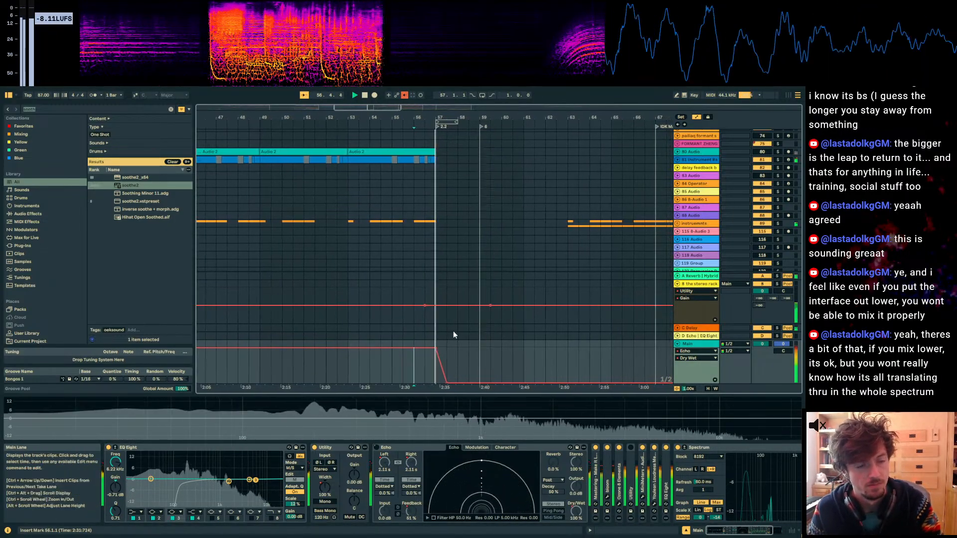
click(405, 95)
key(space)
key(space)
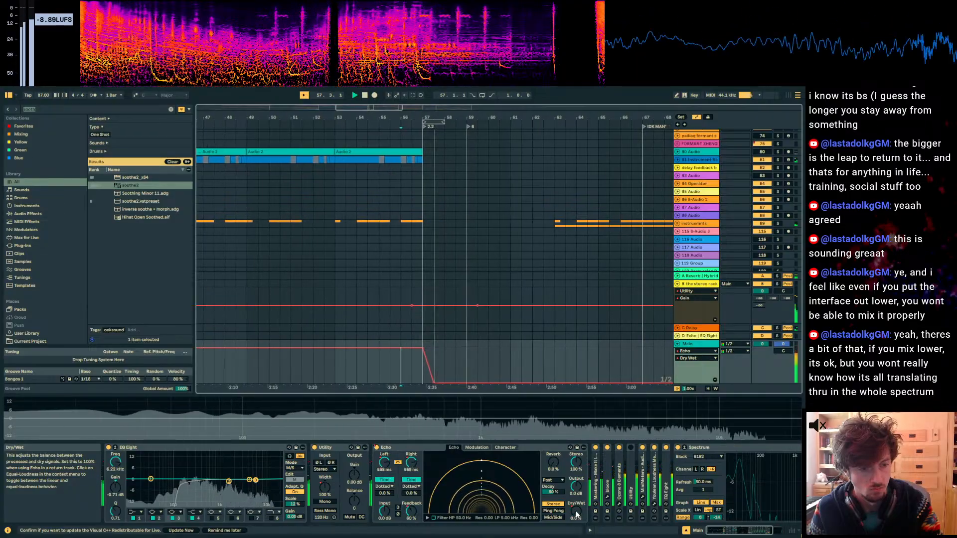
Step: Play the transition into marker 2.2 from 54.3.1 and 56.1.1 while looking through the tracks
click(362, 372)
key(space)
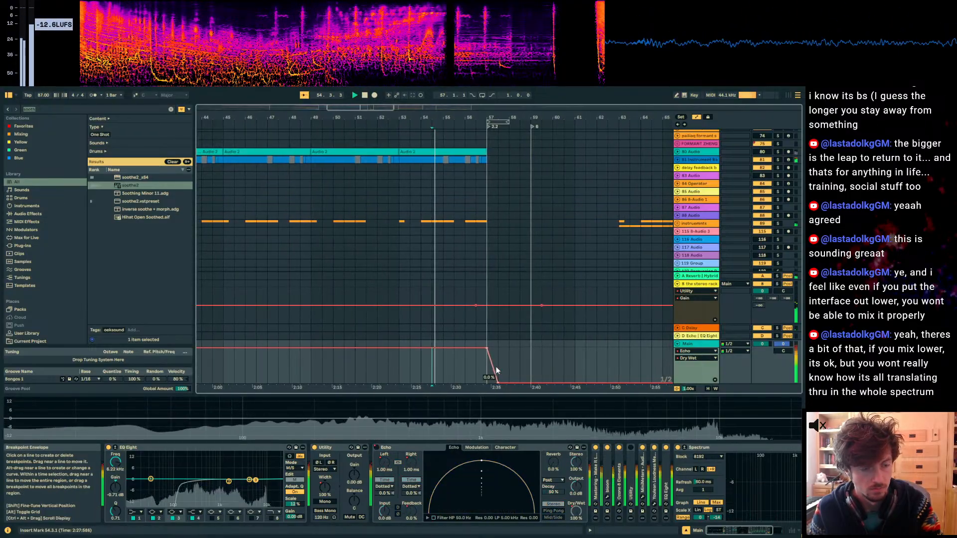
click(465, 367)
scroll(534, 346, up, 2)
scroll(537, 343, up, 3)
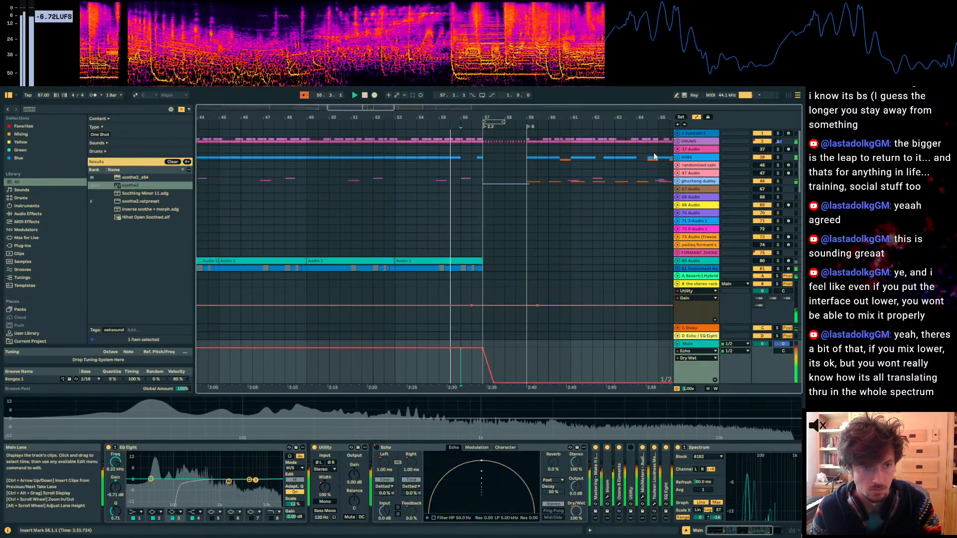
click(677, 142)
scroll(554, 299, down, 10)
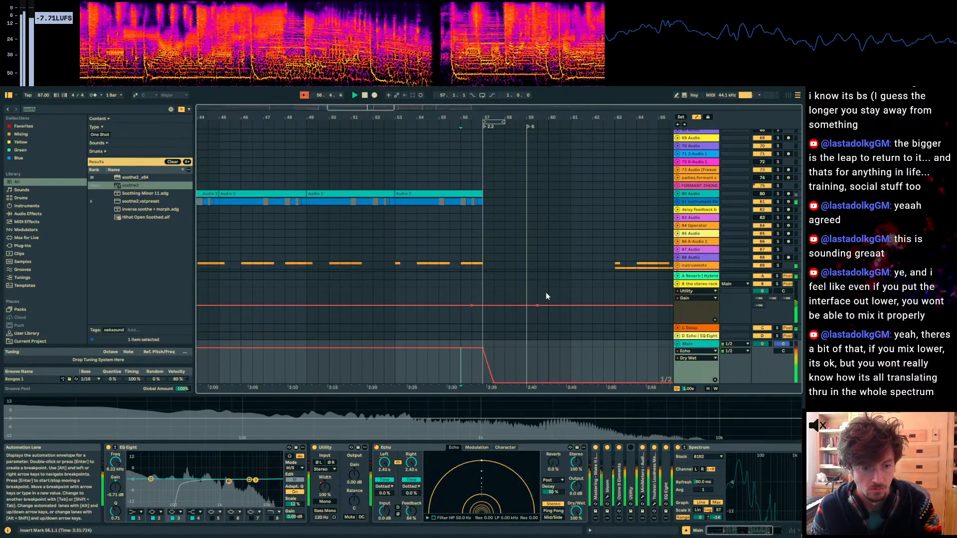
Step: Move the peak of the Main track's Echo L Time envelope to 57.3.1 and place the insert mark at 57.1.1
click(412, 463)
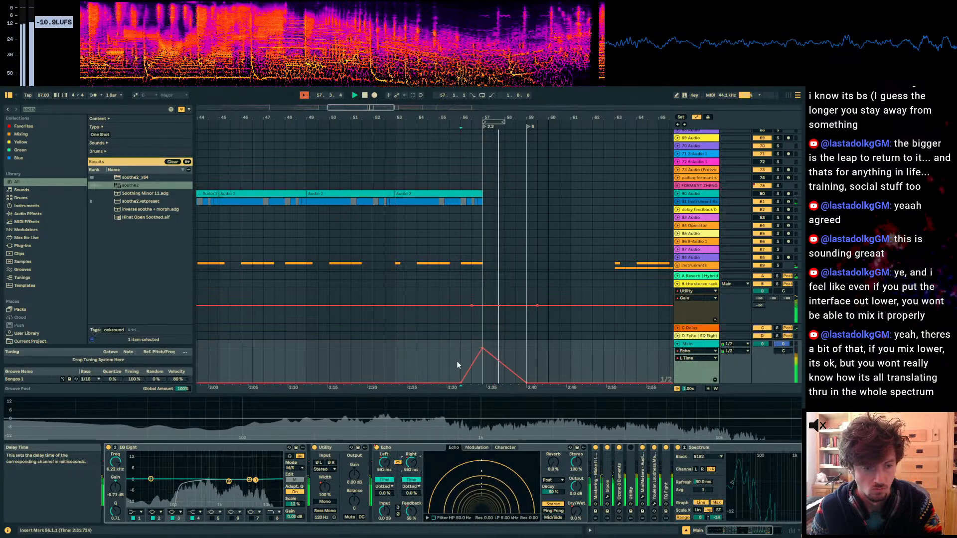
mouse_move(483, 350)
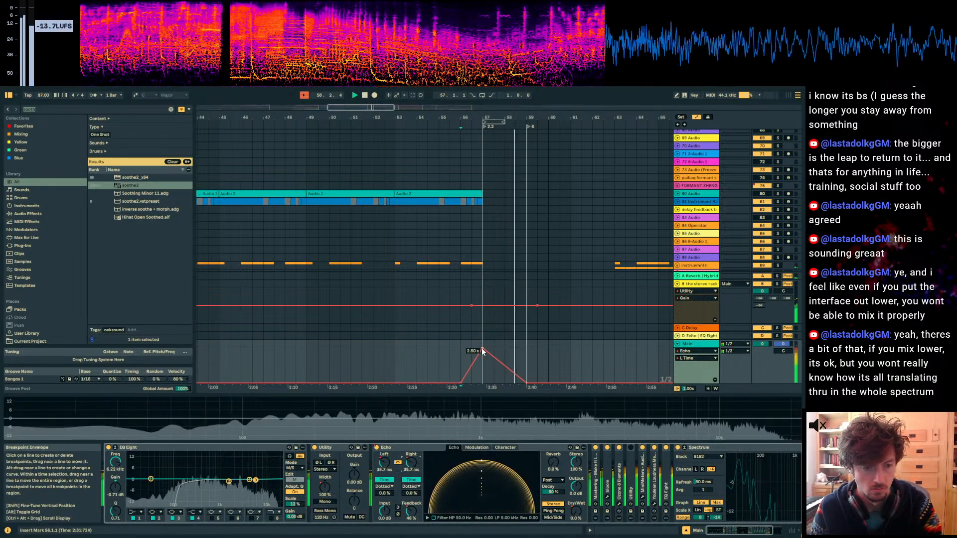
drag(483, 351, 494, 350)
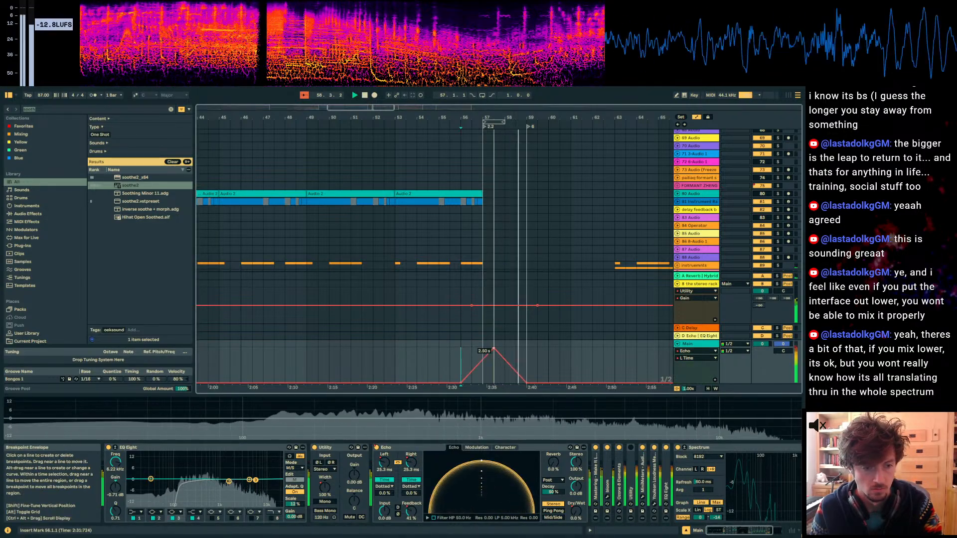
click(492, 327)
Step: Insert a MIDI track below the Cymatics hi-hat loop in the drums group and create a two-bar clip at 57.1.1
scroll(514, 198, up, 3)
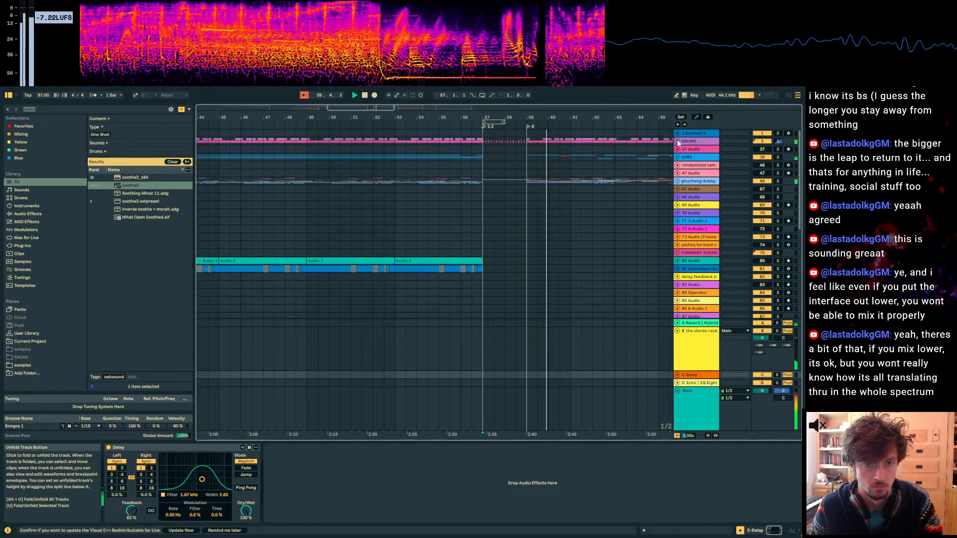
scroll(548, 200, down, 3)
scroll(509, 208, down, 5)
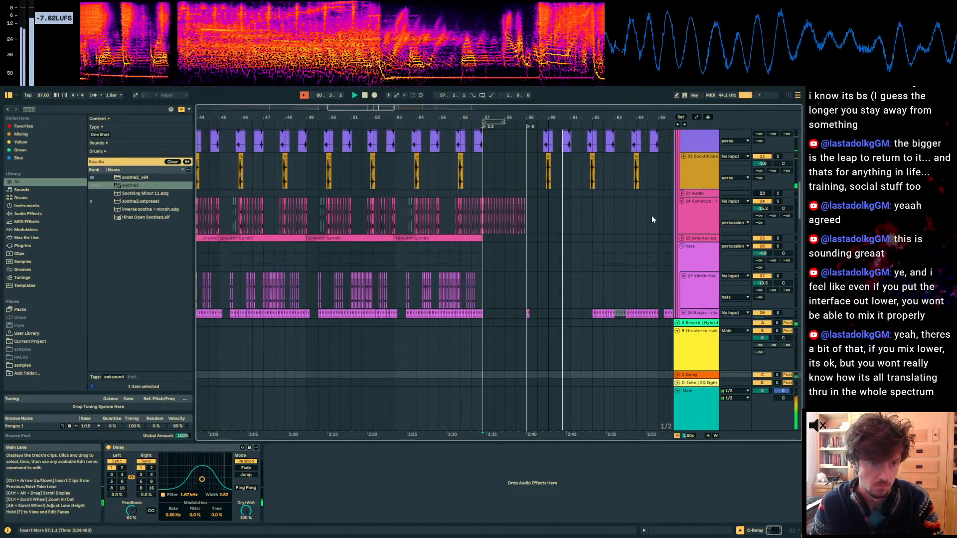
click(708, 217)
mouse_move(519, 118)
mouse_down()
mouse_move(516, 165)
mouse_move(505, 129)
mouse_up()
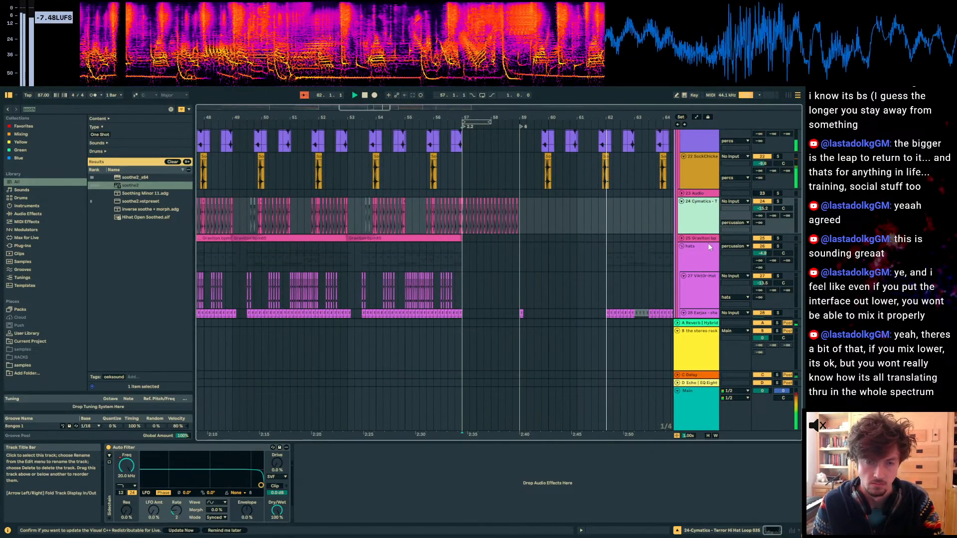
key(ctrl+shift+t)
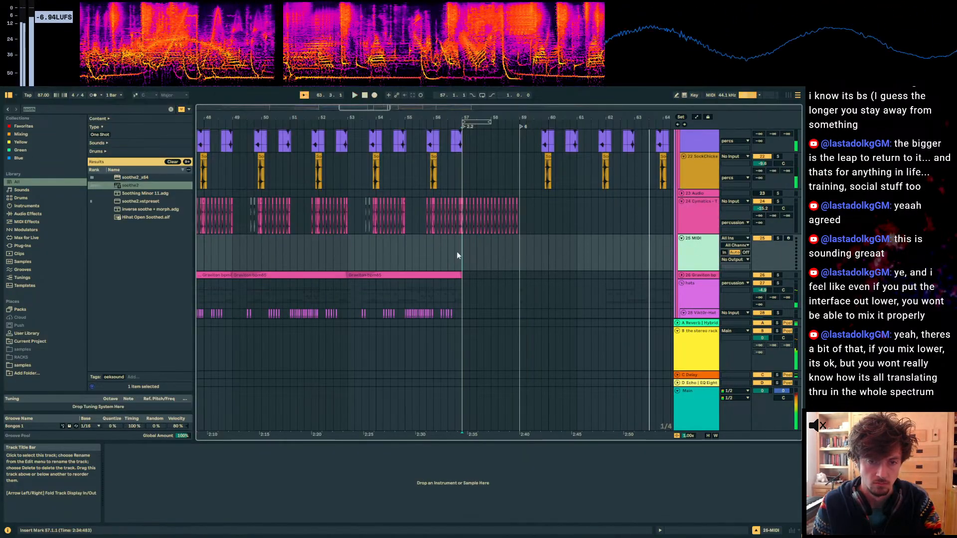
double_click(516, 252)
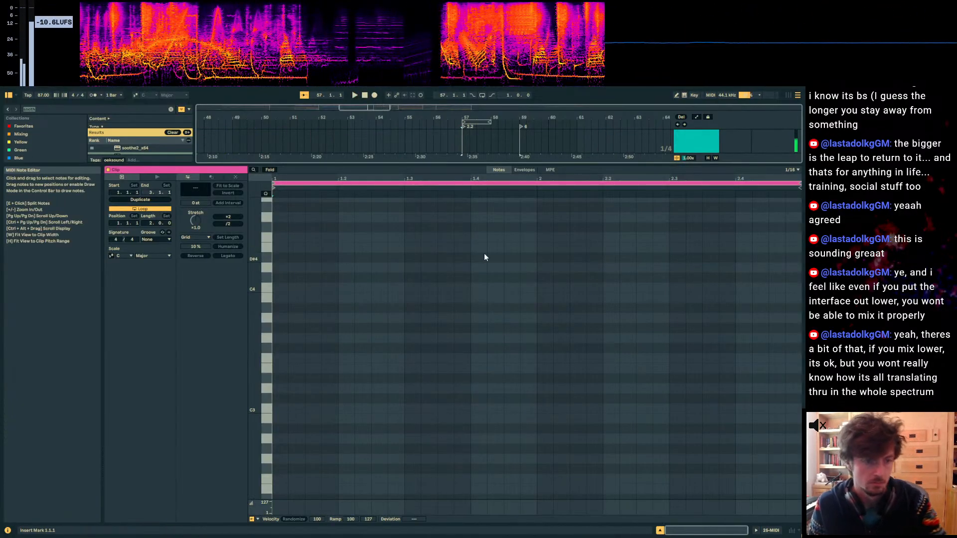
Step: Turn on Draw Mode and draw a single sixteenth C3 note at 1.1.1 in the new clip
key(b)
click(276, 408)
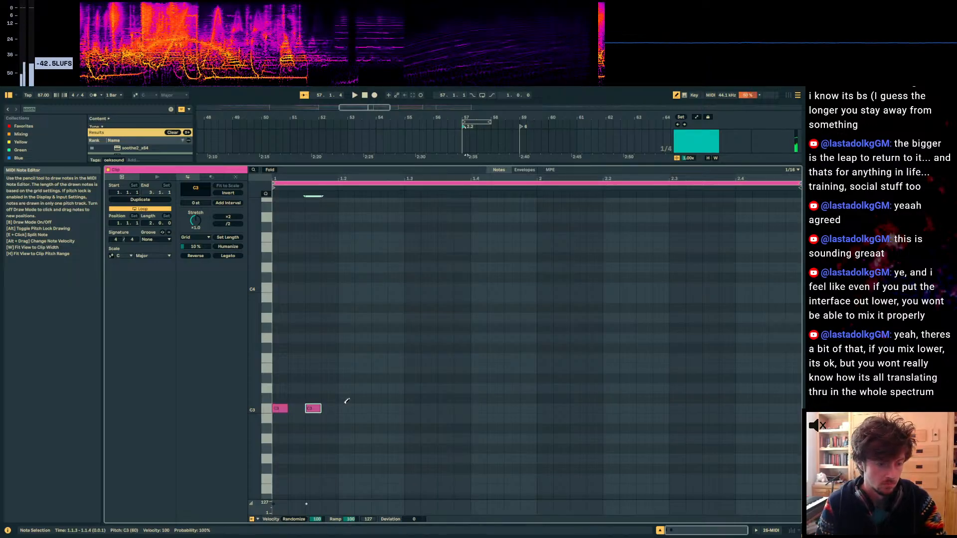
drag(320, 402, 329, 407)
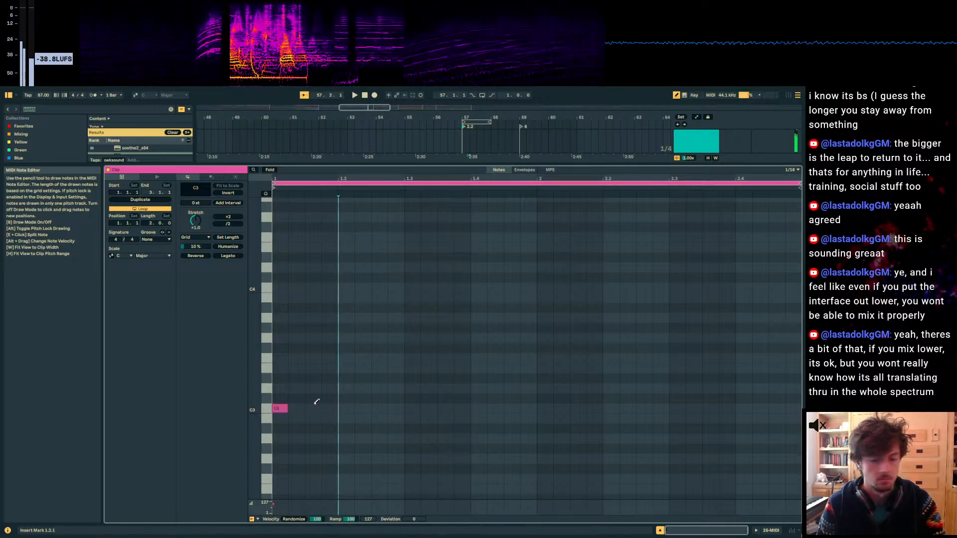
key(plus)
key(minus)
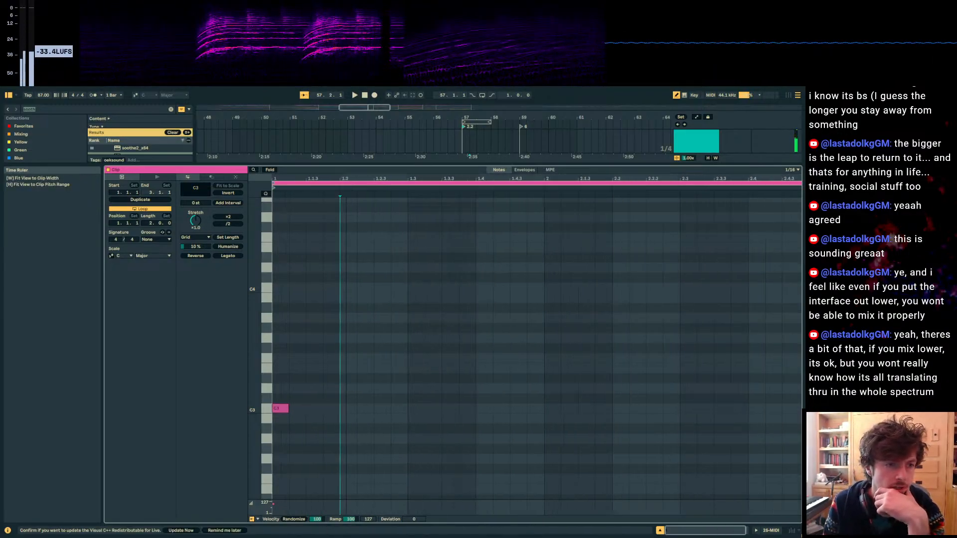
Step: Reduce the note editor's height and solo the 25 MIDI track
drag(497, 172, 498, 348)
scroll(769, 166, up, 10)
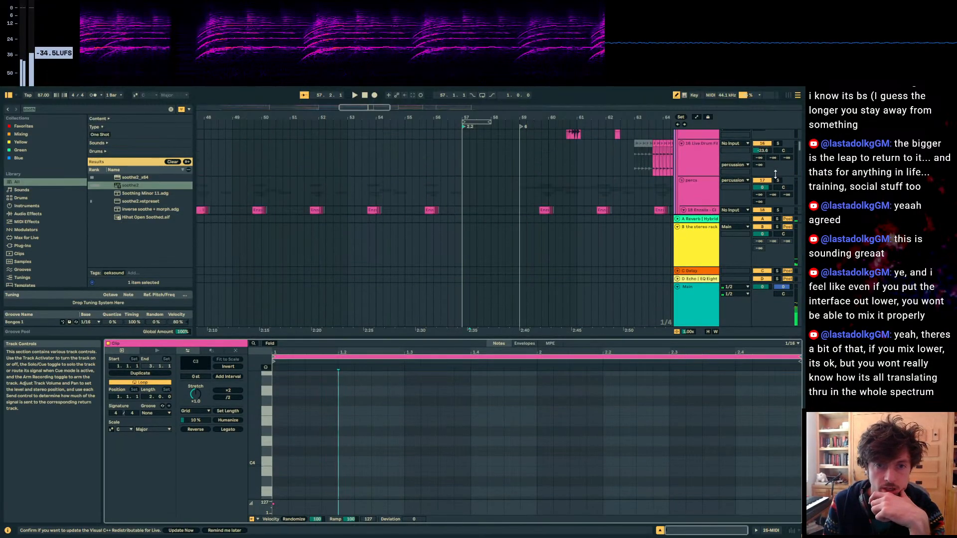
scroll(776, 177, down, 12)
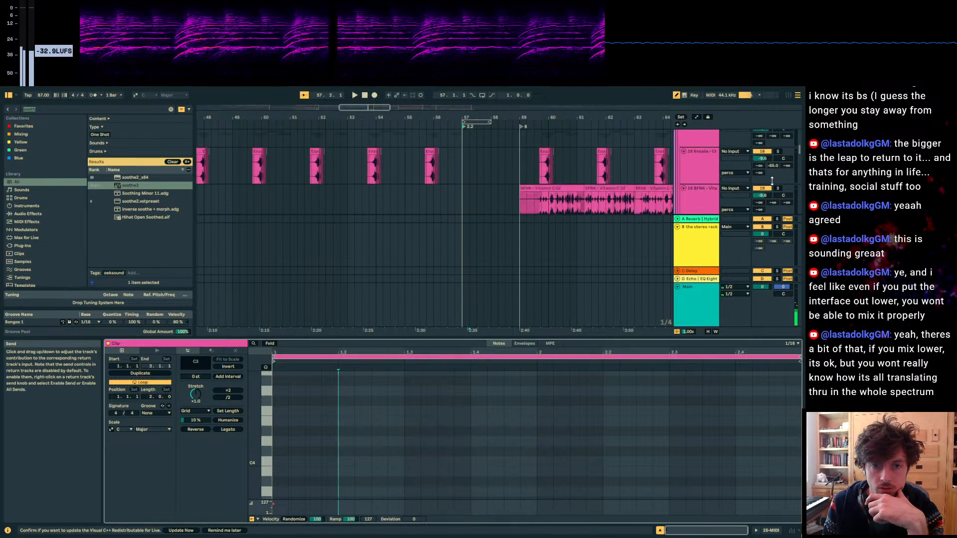
click(778, 188)
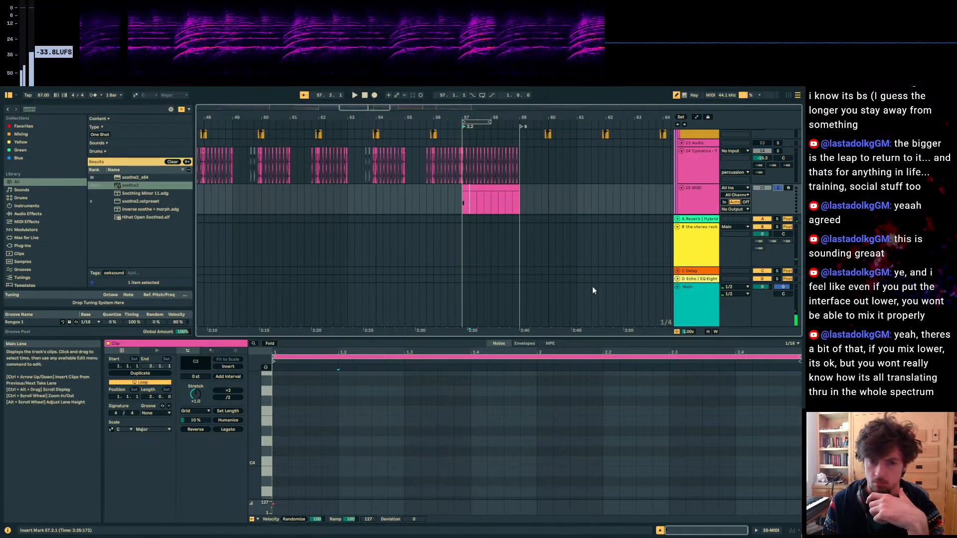
Step: Make the Main track's Echo Dry/Wet envelope drop vertically to 0% at 57.1.1 and re-enable automation
click(703, 302)
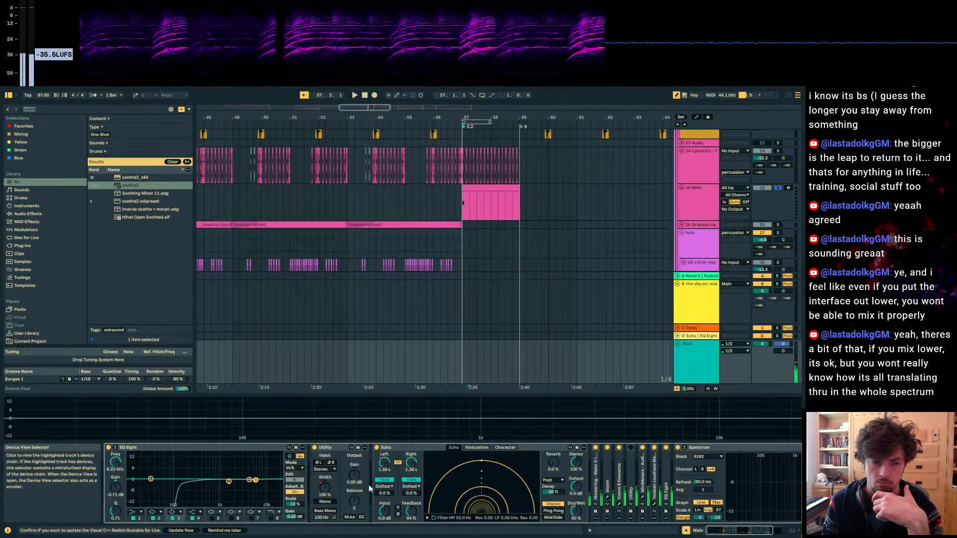
key(shift+Tab)
key(a)
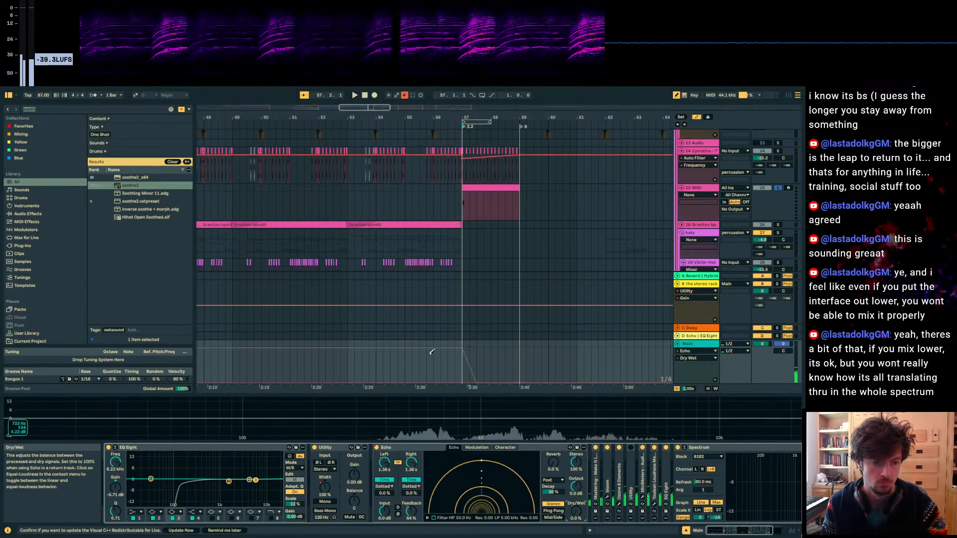
click(468, 377)
click(405, 94)
Step: Open the two-bar clip on 25 MIDI and show its C3 note in the note editor
click(485, 207)
click(671, 532)
scroll(299, 433, down, 3)
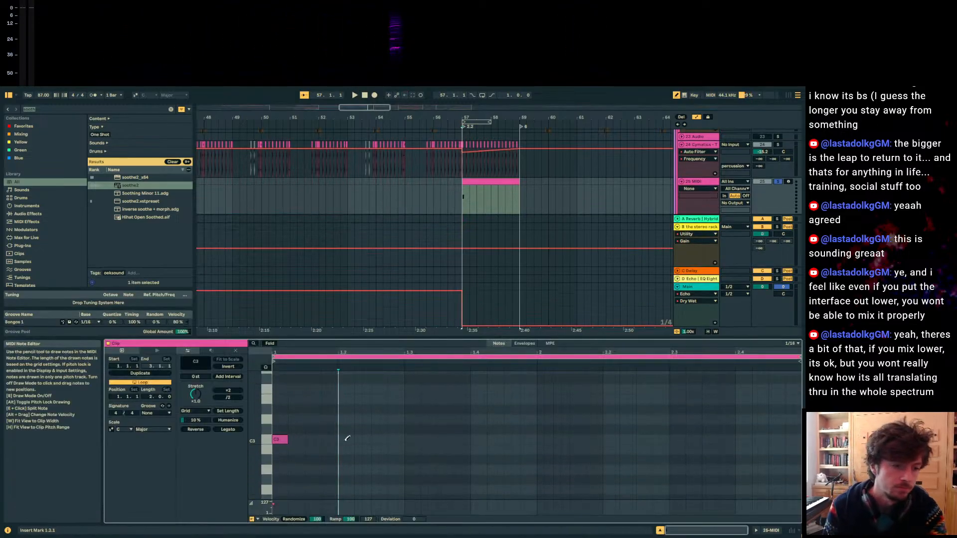
click(348, 438)
key(b)
key(ctrl+a)
key(ctrl+d)
key(ctrl+d)
key(ctrl+d)
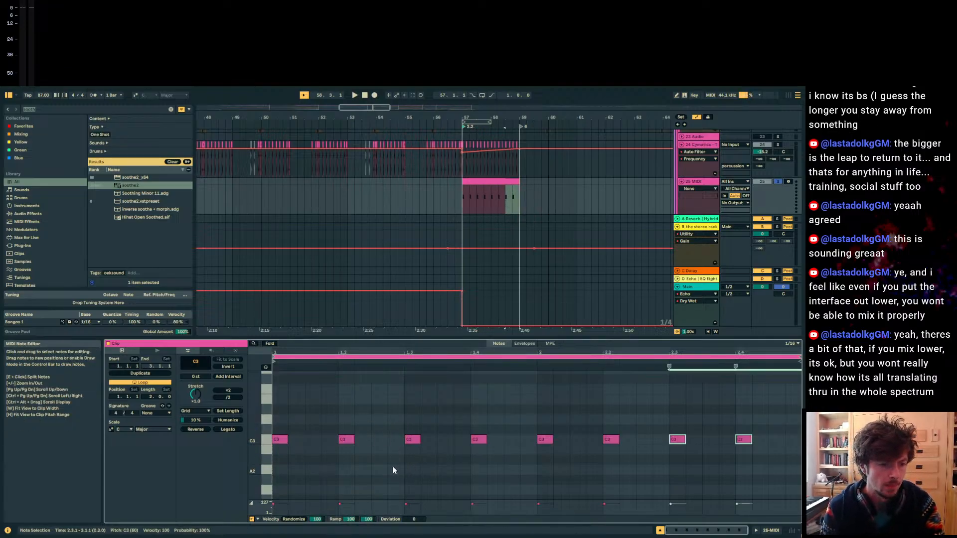
key(ctrl+z)
key(ctrl+z)
key(ctrl+z)
key(ctrl+z)
Step: Try adding sixteenth C3 notes at 1.1.2 and 1.1.4 of the clip
click(304, 446)
double_click(330, 440)
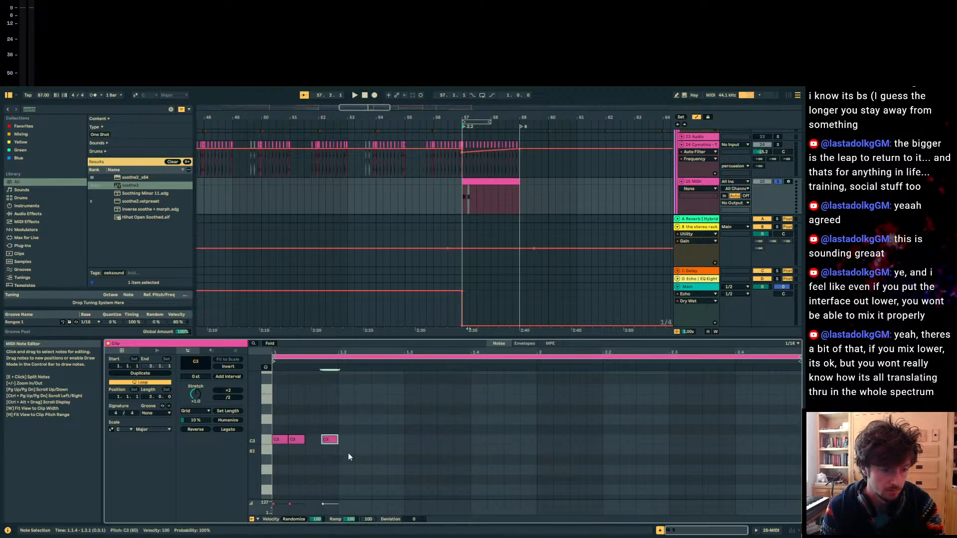
drag(340, 454, 284, 438)
key(ctrl+z)
Step: Set the note editor's grid to 1/32 for the clip on 25 MIDI
drag(280, 352, 317, 399)
click(396, 420)
right_click(335, 389)
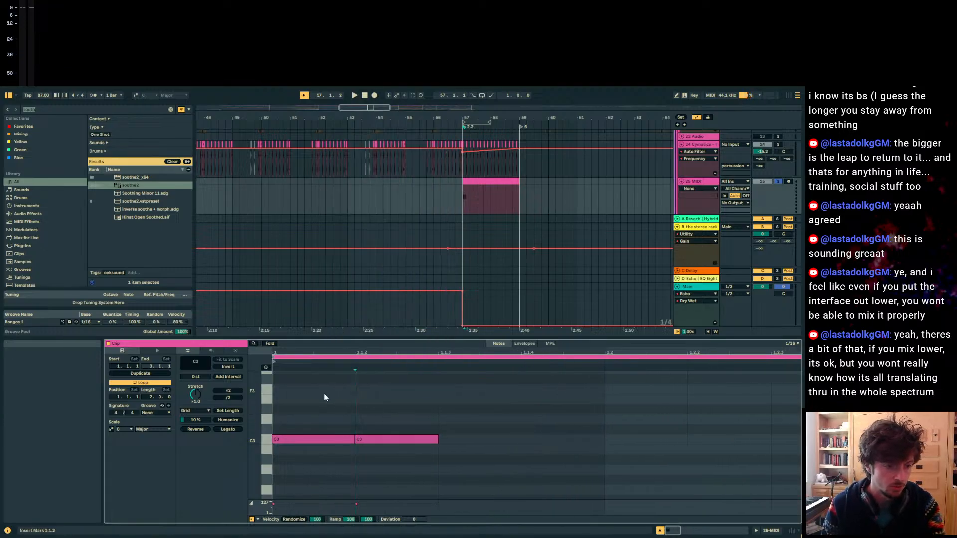
right_click(325, 394)
click(405, 341)
click(397, 418)
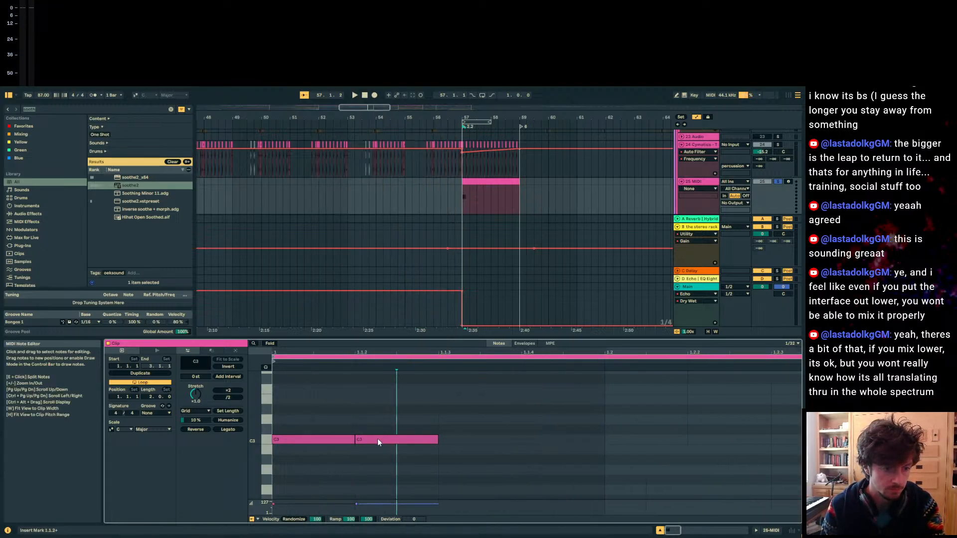
Step: Replace the sixteenth at 1.1.2 with 1/32 C3 notes whose spacing widens by one grid step each, up to 1.2.2
double_click(378, 442)
double_click(342, 441)
double_click(342, 441)
double_click(417, 440)
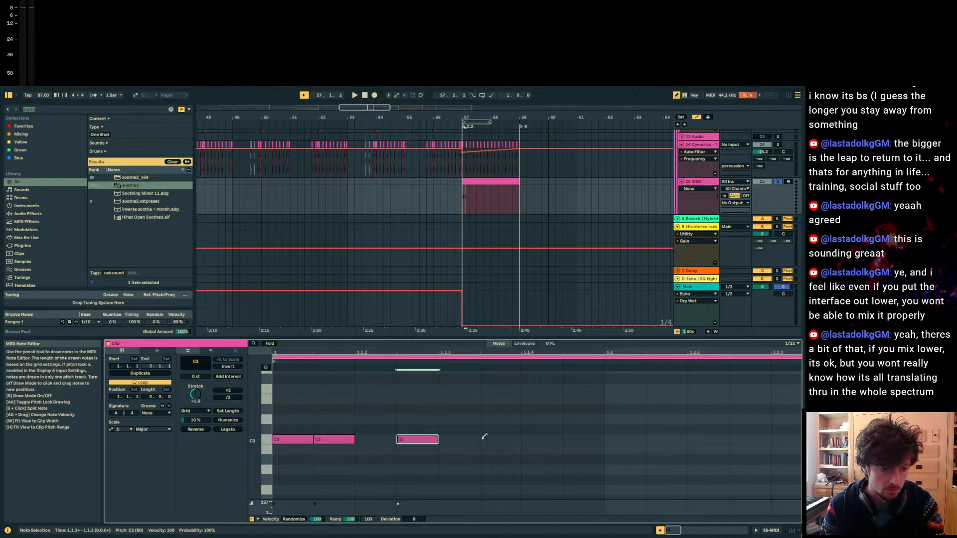
double_click(543, 440)
double_click(700, 439)
Step: Extend the run of 1/32 C3 notes up to 2.1.3, widening each gap by one more grid step
drag(701, 419, 550, 479)
key(ctrl+d)
click(629, 440)
key(Delete)
drag(645, 351, 637, 304)
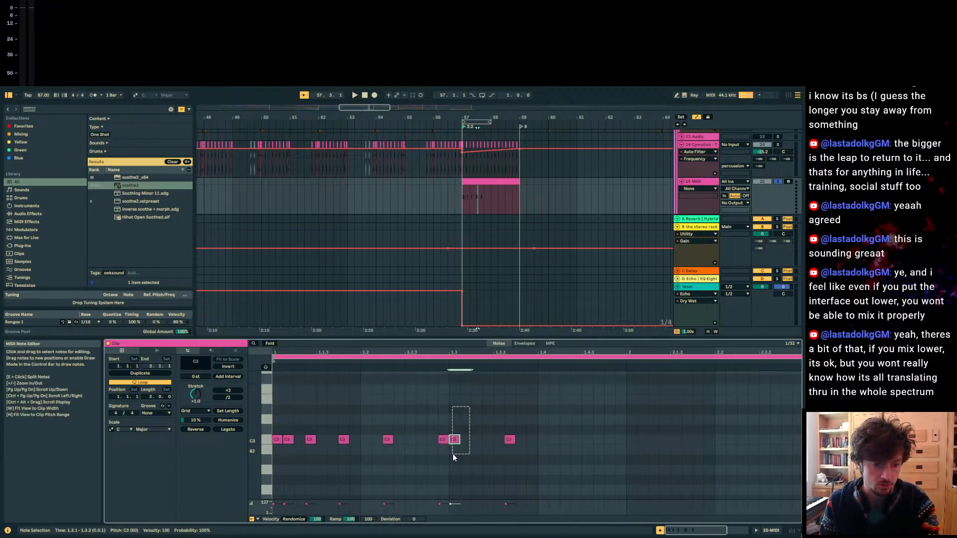
drag(448, 468, 448, 468)
key(ctrl+d)
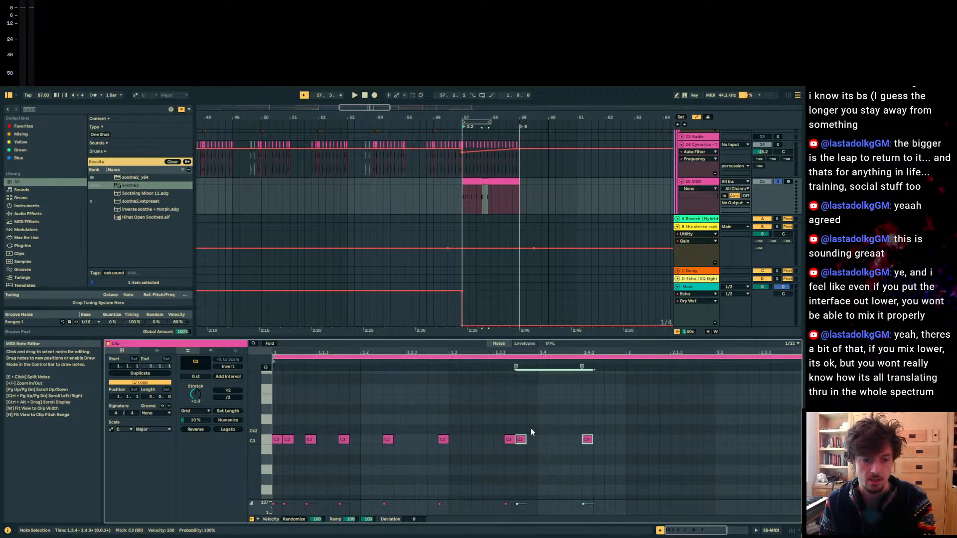
key(Delete)
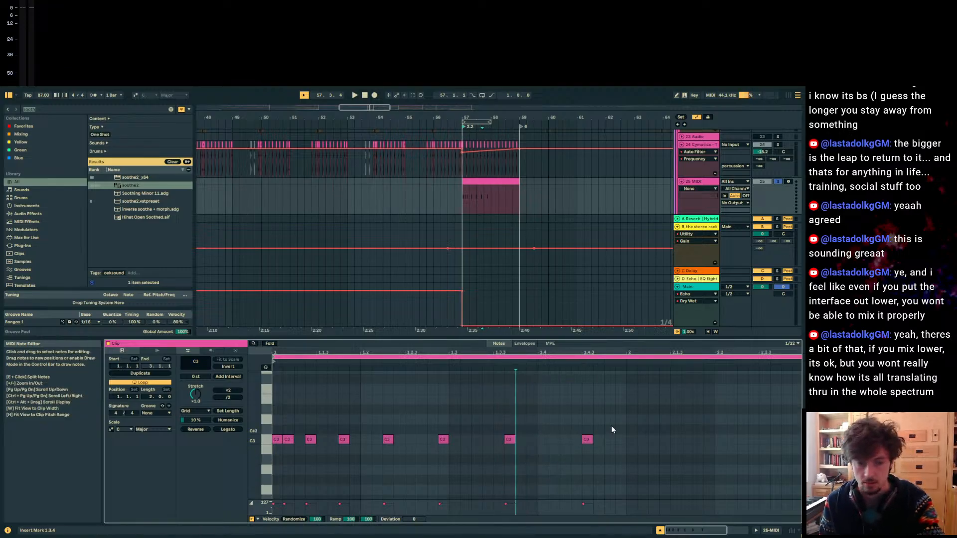
key(Delete)
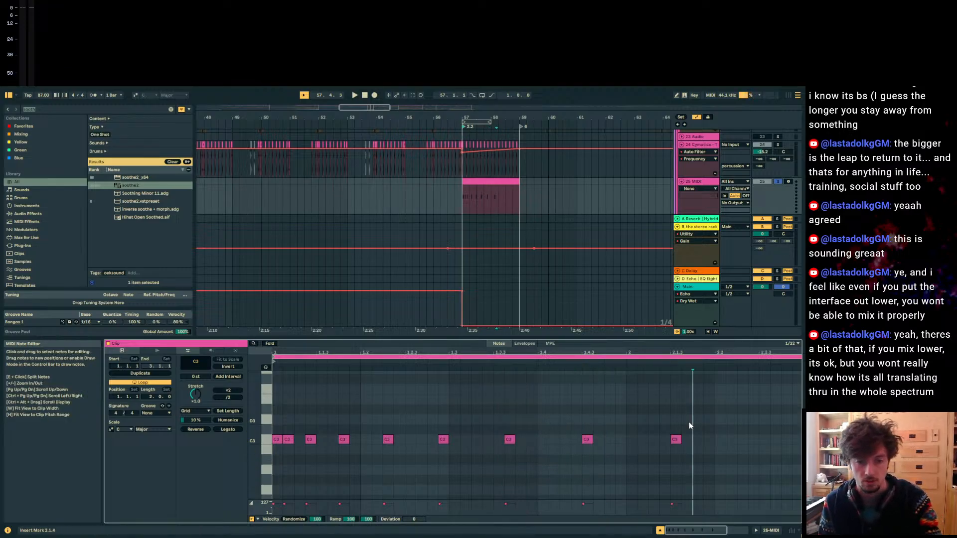
Step: Continue the widening run of C3 notes through bar 2 until its last note falls at 3.1.2, just past the clip's end
key(ctrl+d)
key(Delete)
drag(692, 466, 667, 464)
key(ctrl+d)
drag(668, 352, 668, 336)
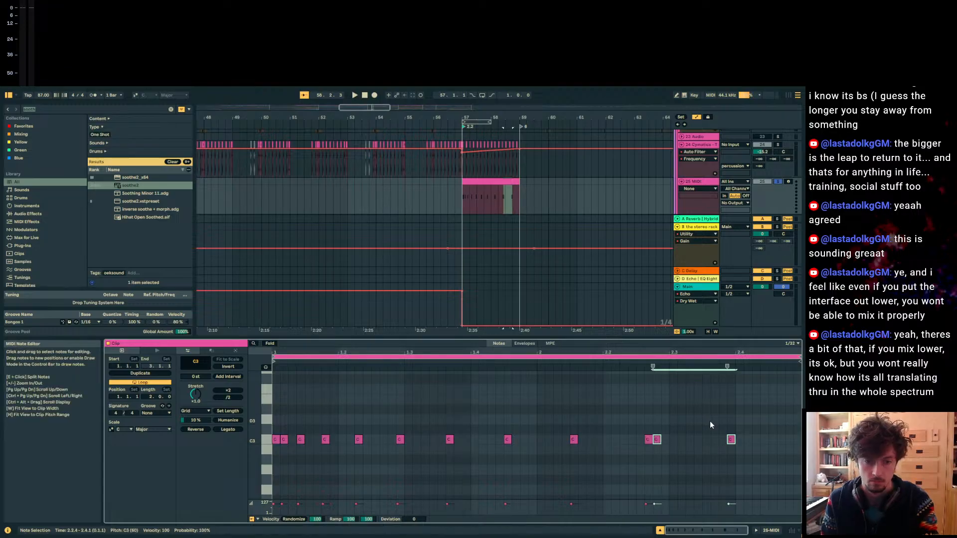
key(ctrl+d)
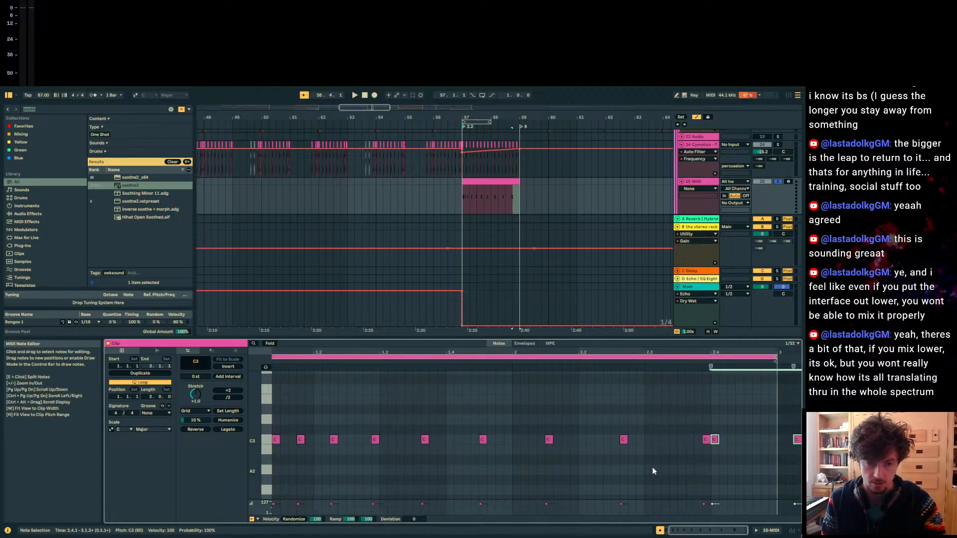
click(715, 440)
key(Up)
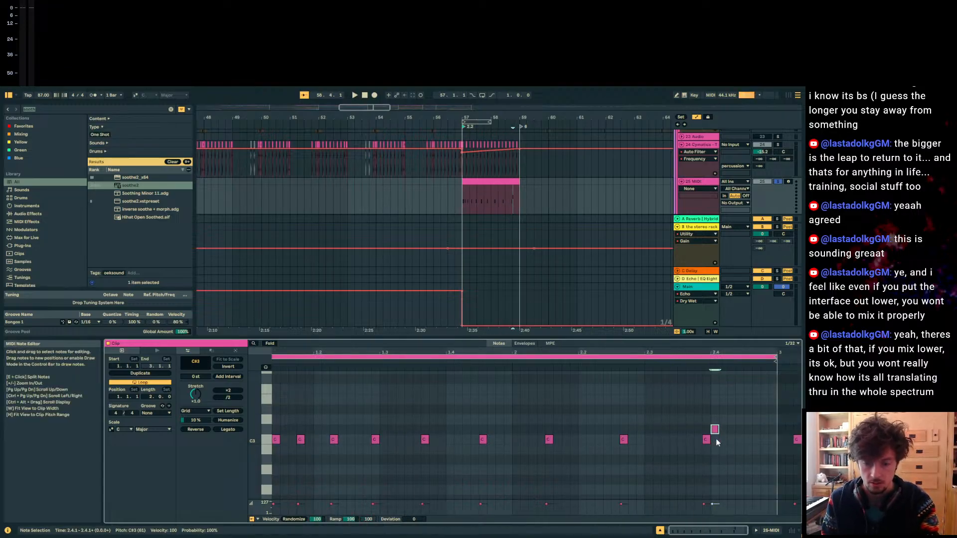
Step: Select all notes in the clip and compress the whole run so its last note falls at about 1.4.3
double_click(705, 353)
key(ctrl+a)
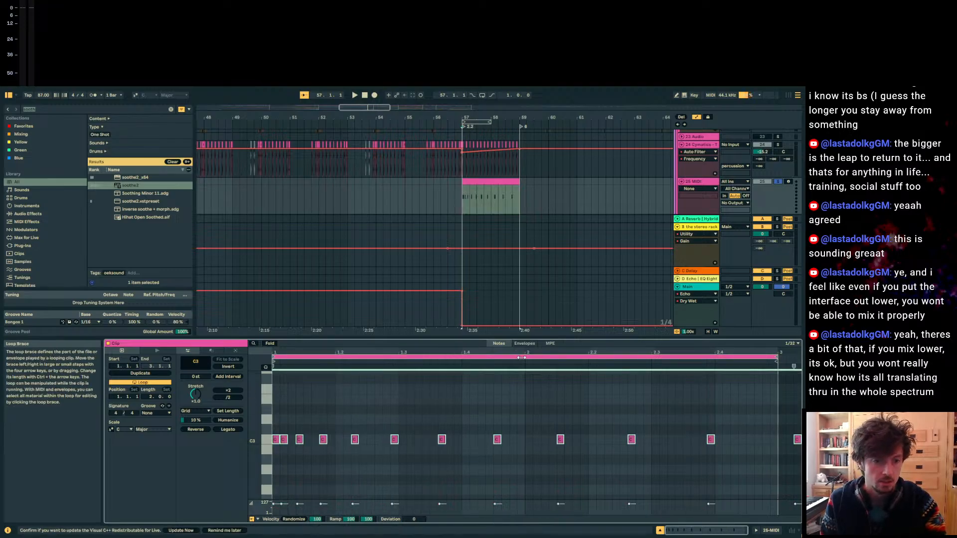
mouse_move(793, 366)
mouse_down()
mouse_move(679, 369)
mouse_move(549, 398)
mouse_up()
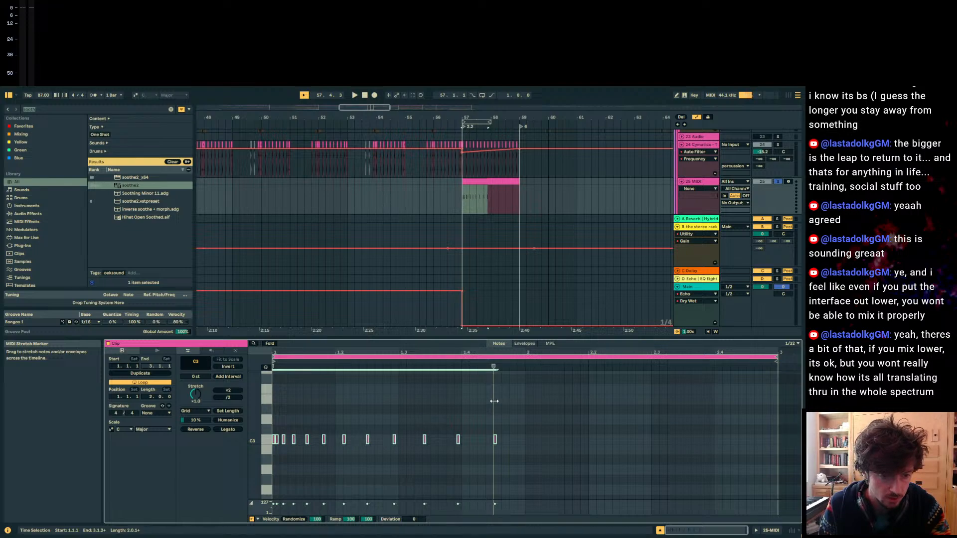
drag(496, 402, 496, 402)
Step: Add evenly spaced C3 notes through bar 2, starting at 2.1.1 and repeating every eighth note
double_click(531, 441)
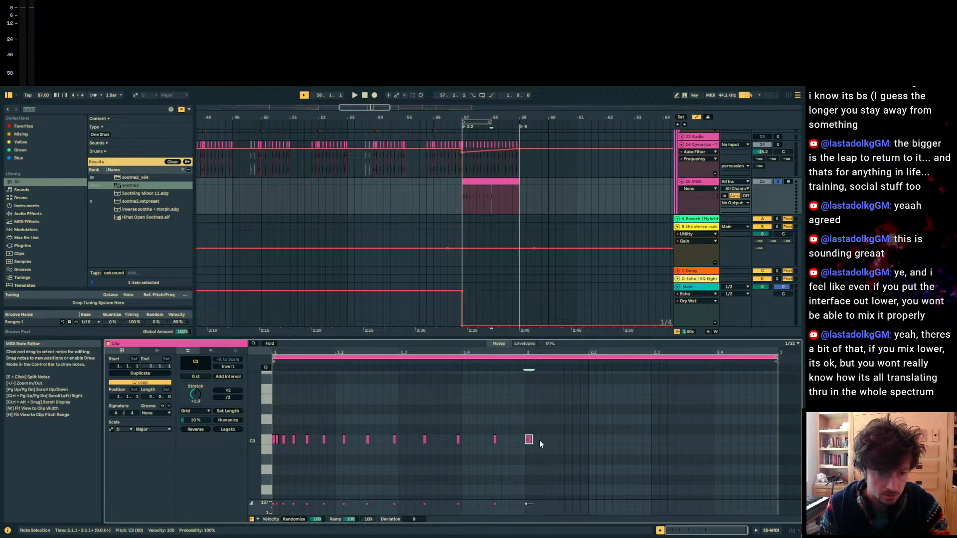
key(ctrl+d)
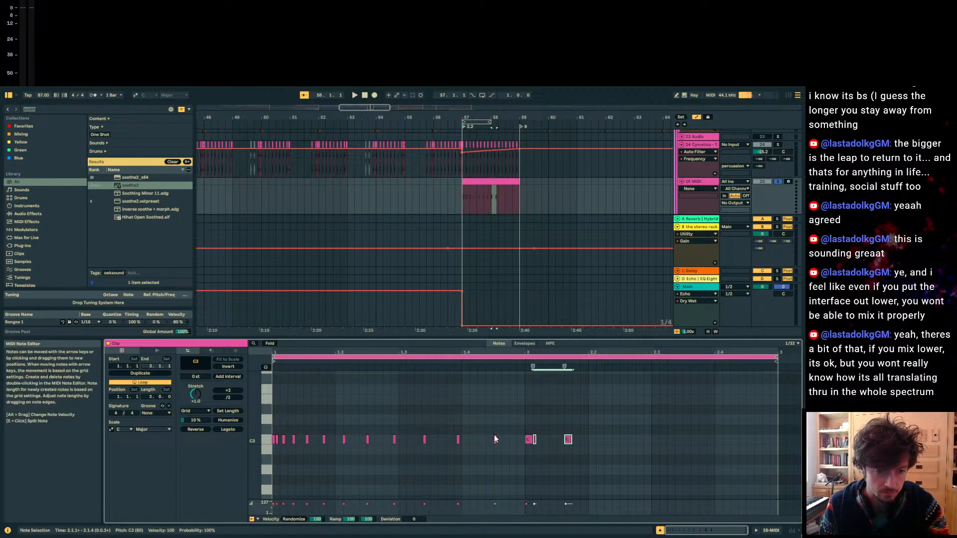
click(530, 441)
key(ctrl+d)
key(ctrl+d)
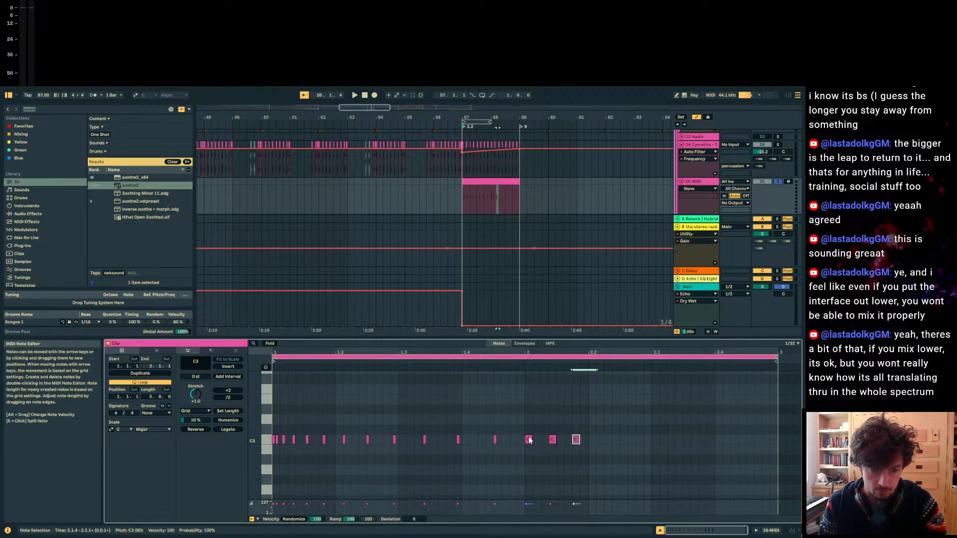
key(ctrl+d)
key(ctrl+d)
key(ctrl+d)
key(ctrl+d)
key(ctrl+d)
key(ctrl+d)
key(ctrl+d)
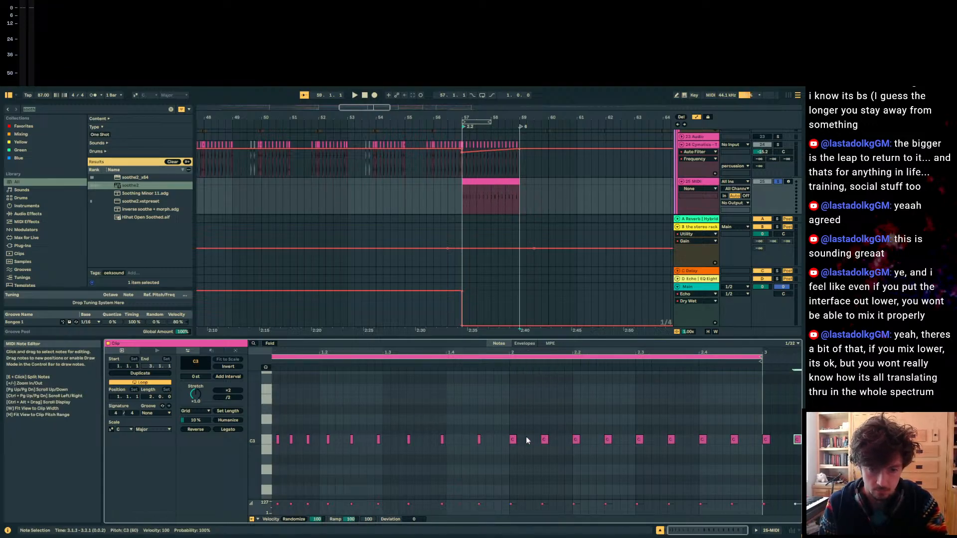
Step: Load the Cymatics Terror Hi Hat Loop 035 clip from track 24 as a Simpler instrument on 25 MIDI
click(488, 183)
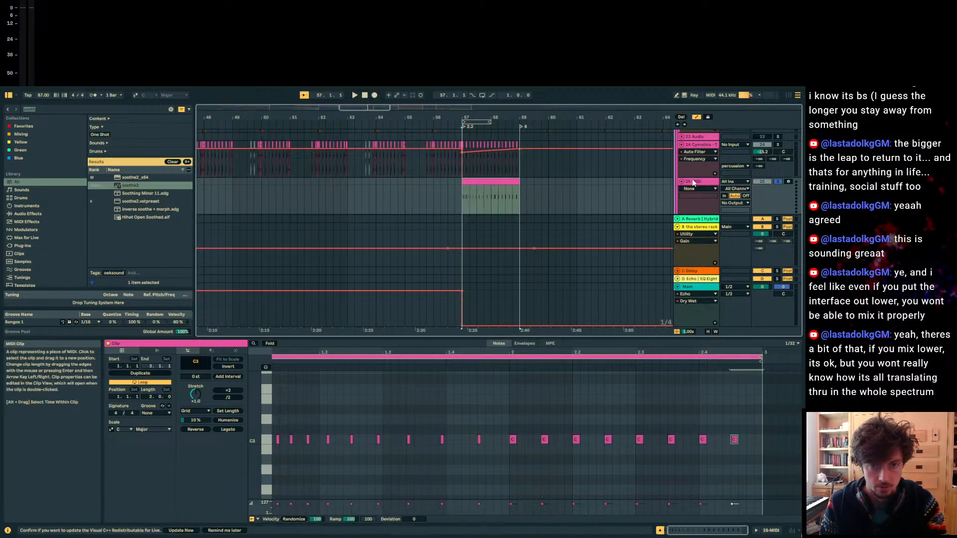
click(755, 531)
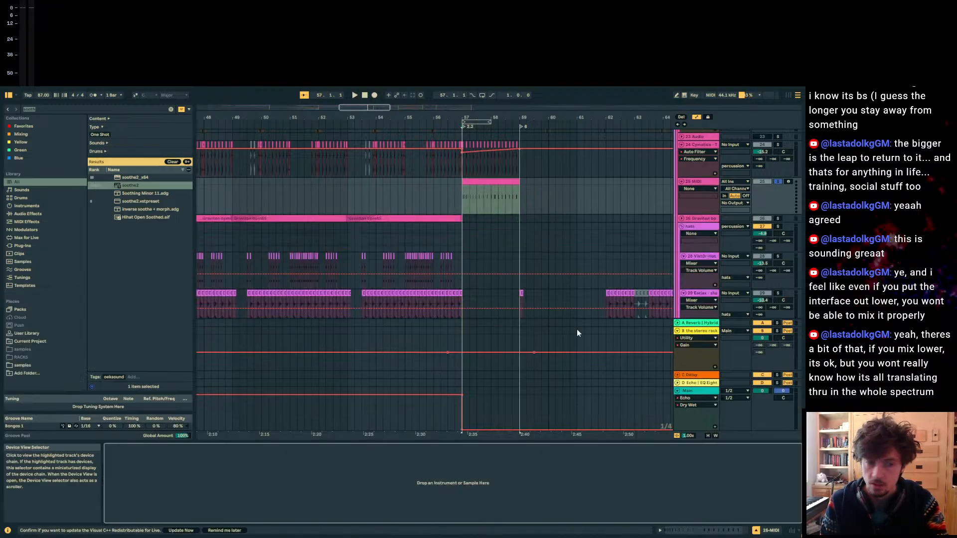
click(478, 175)
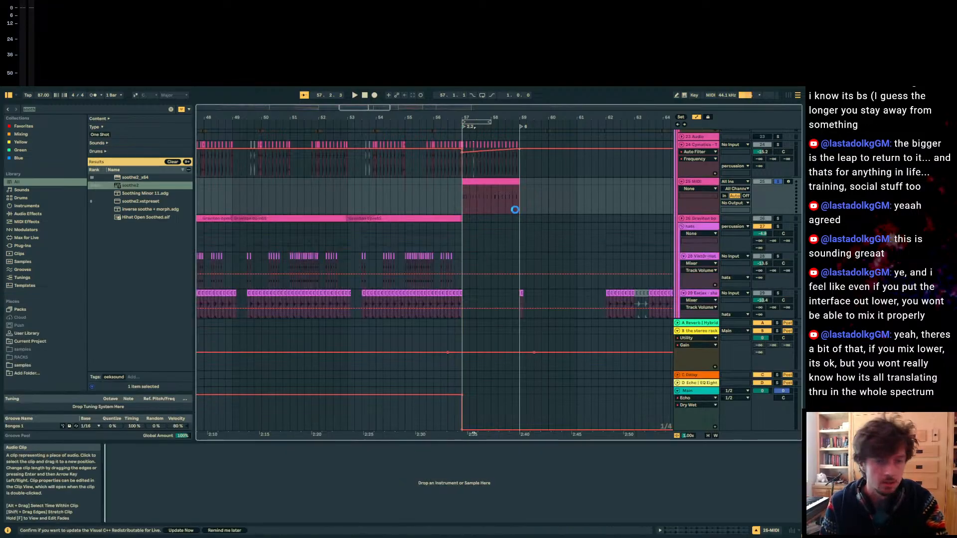
click(486, 183)
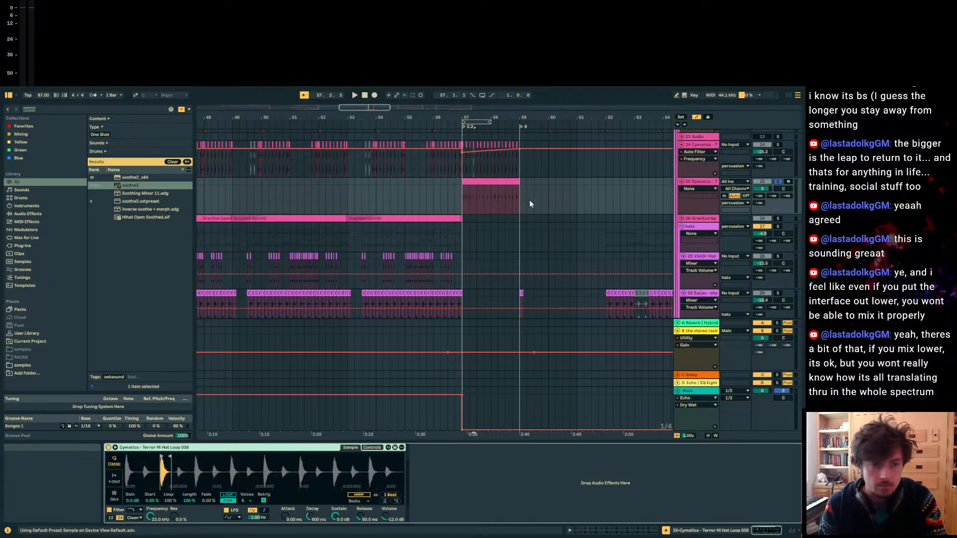
Step: Listen to the soloed hi-hat Simpler pattern from bar 57 and show the Main track's Echo
key(space)
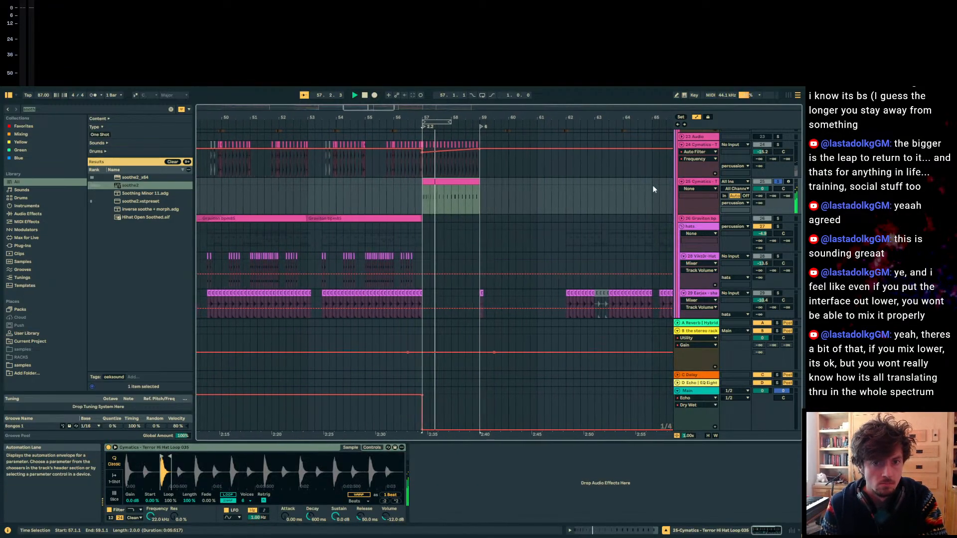
click(701, 392)
key(space)
scroll(611, 255, up, 2)
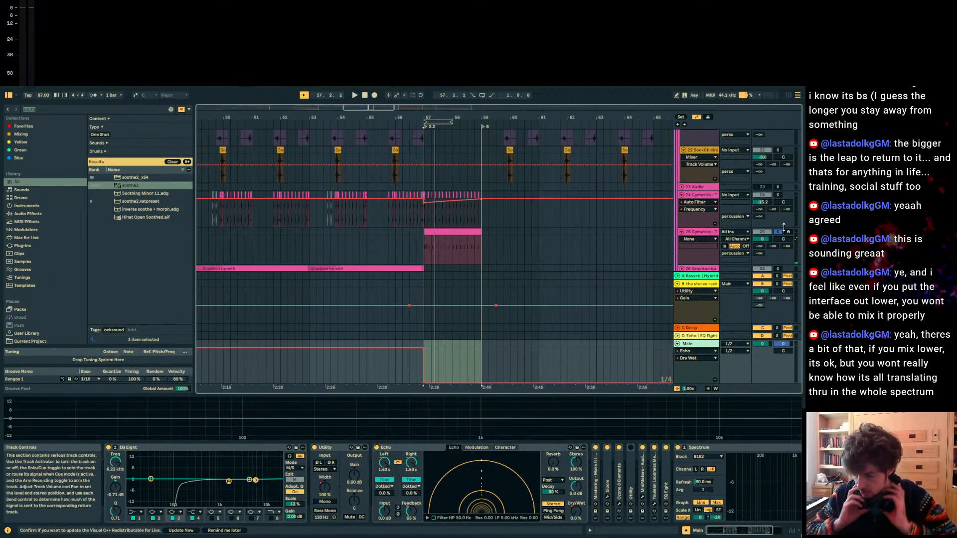
key(space)
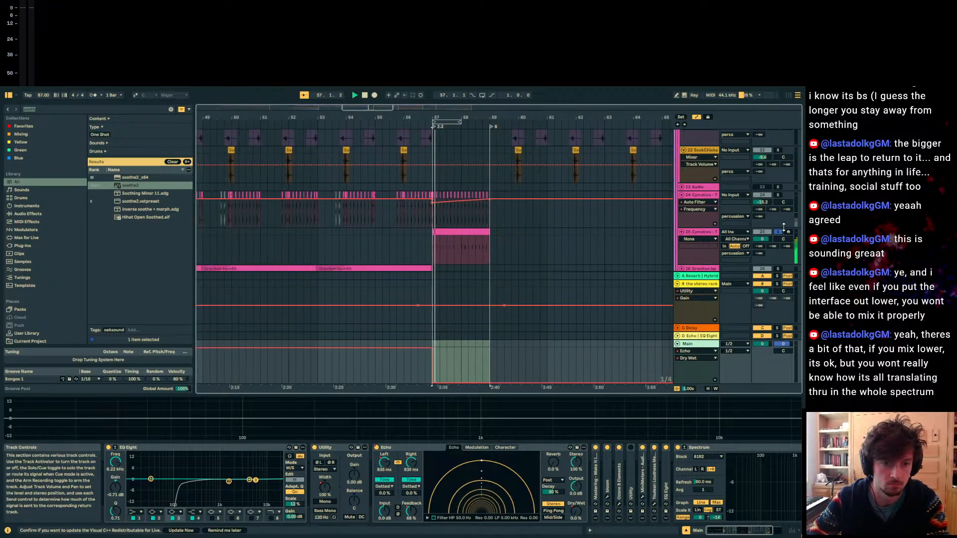
key(space)
Step: Unsolo track 25 and play its hi-hat pattern from bar 57 within the full mix
click(778, 233)
key(space)
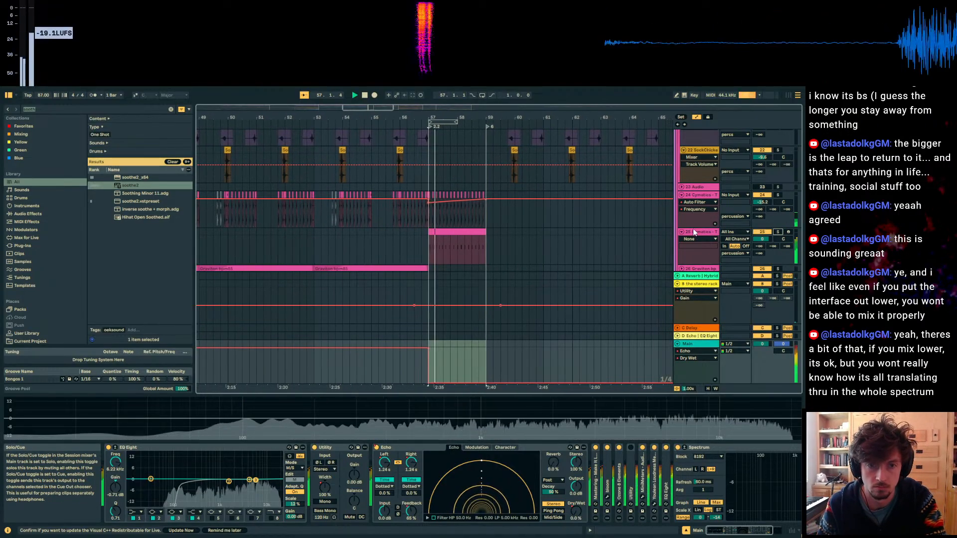
click(698, 233)
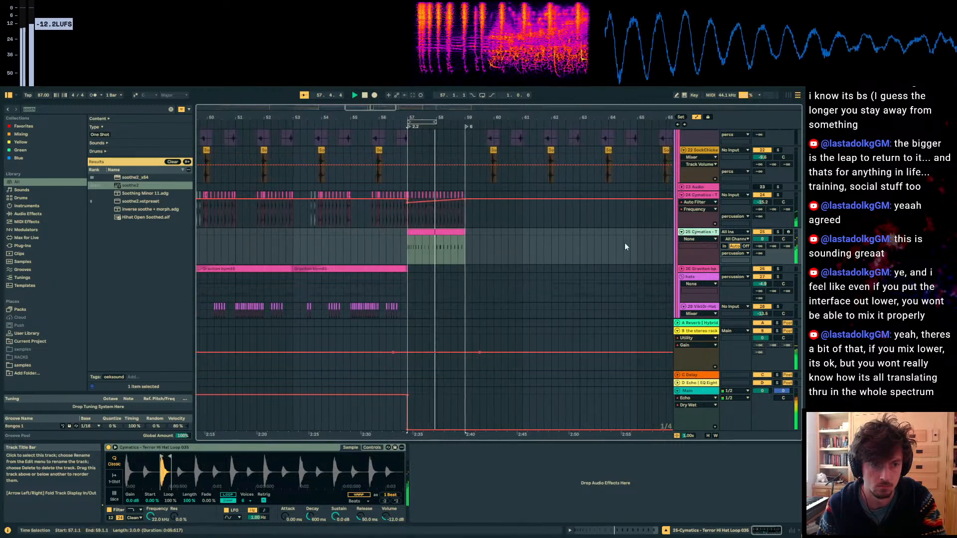
click(431, 232)
key(space)
Step: Stretch all notes in the track 25 clip so the pattern spans from 1.1.1 to about 4.4.2
click(633, 531)
key(ctrl+a)
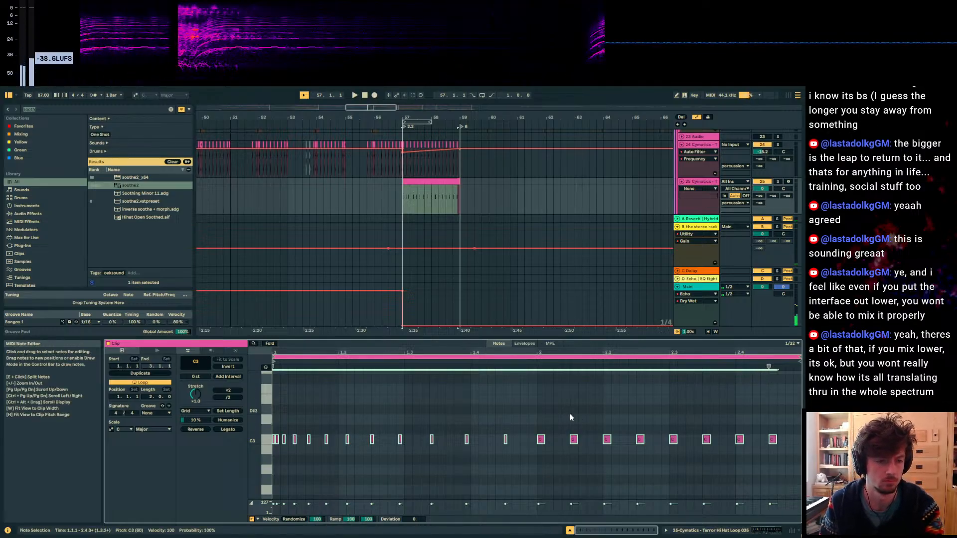
mouse_move(770, 366)
mouse_down()
mouse_move(797, 367)
mouse_move(732, 369)
mouse_move(800, 367)
mouse_move(747, 367)
mouse_up()
drag(391, 350, 614, 324)
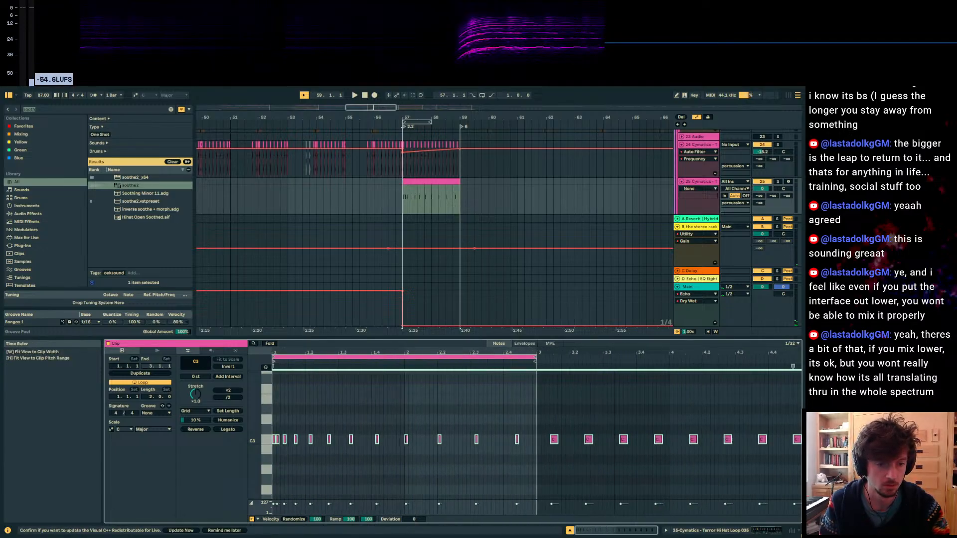
drag(793, 367, 768, 368)
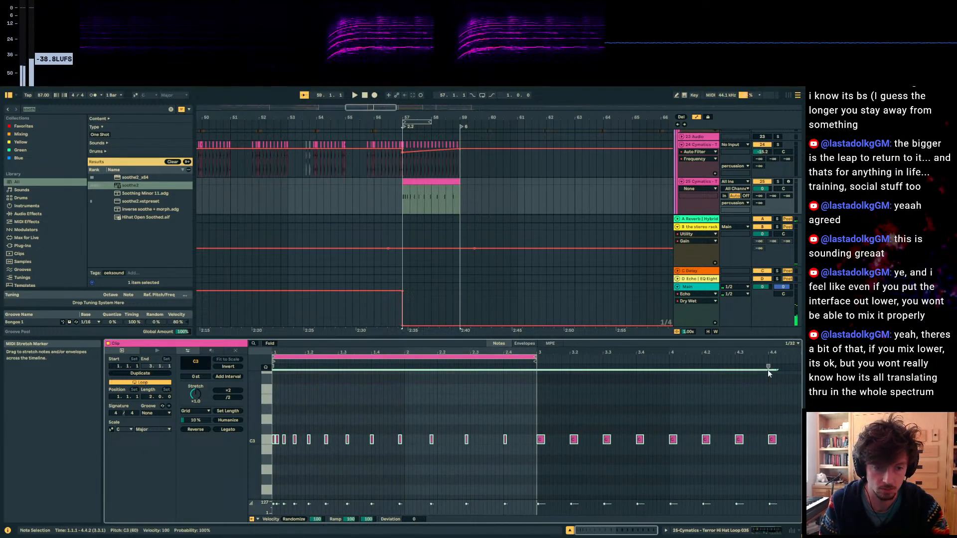
Step: Play the stretched hi-hat pattern from bar 57 to check how it slows down
double_click(777, 182)
key(space)
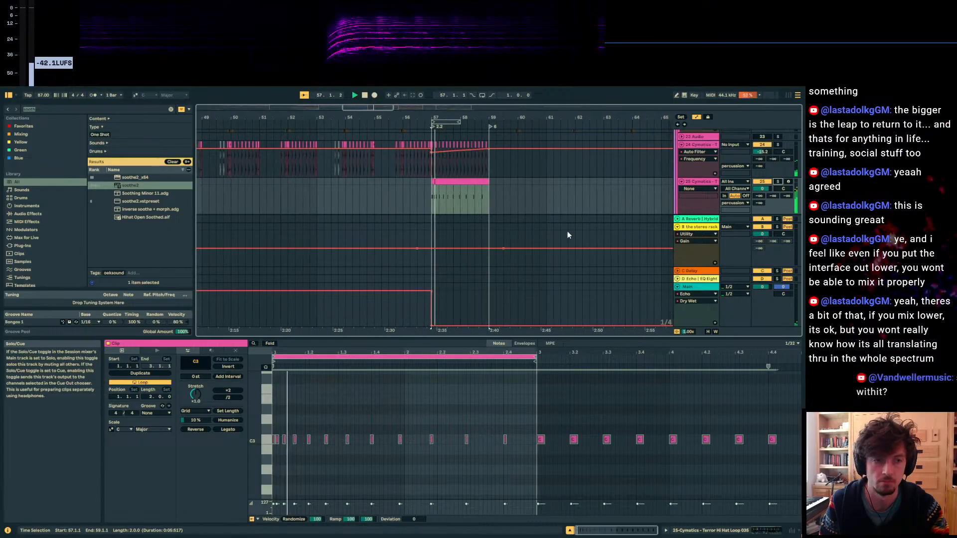
click(402, 200)
key(space)
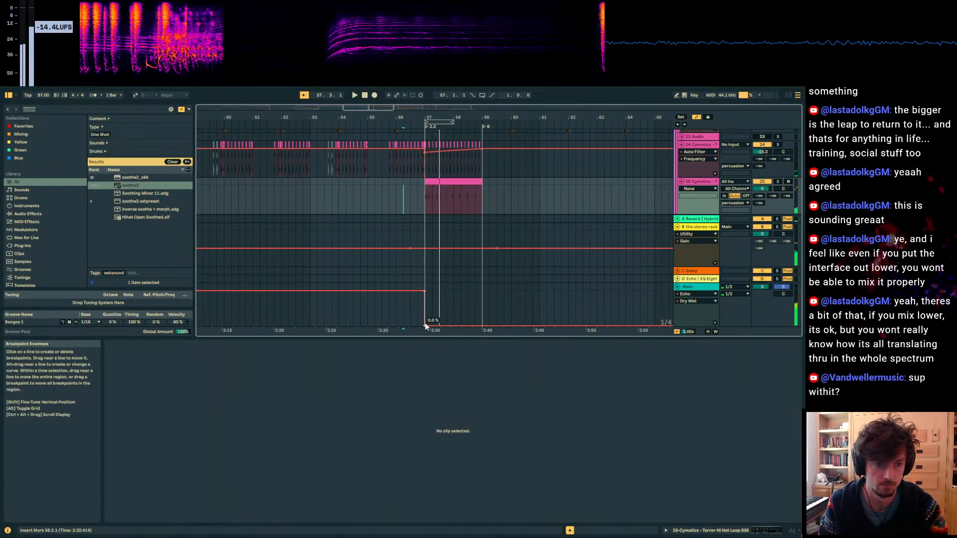
Step: Make the Main track's Echo Dry/Wet automation ramp down from bar 57 to 0% at bar 58, and play the transition
drag(426, 326, 453, 326)
click(386, 269)
key(space)
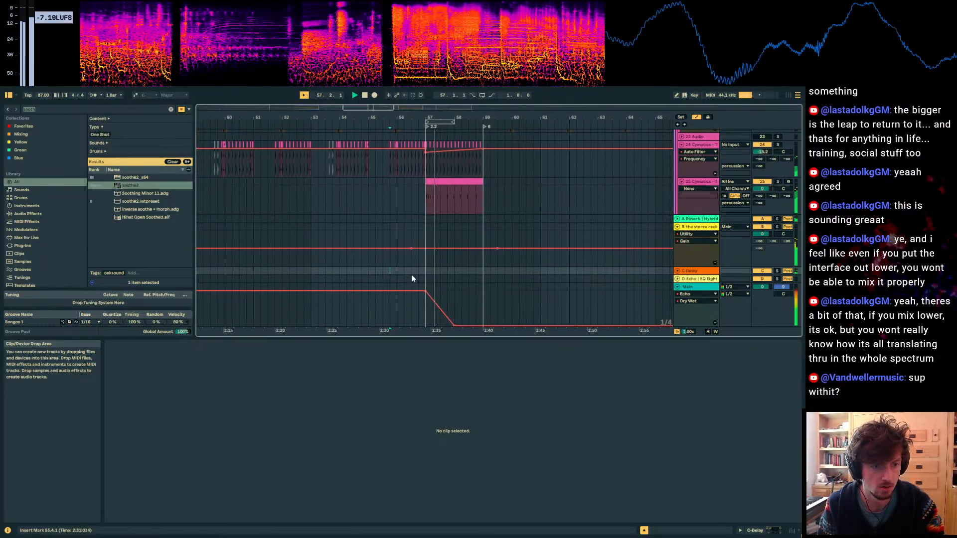
click(426, 205)
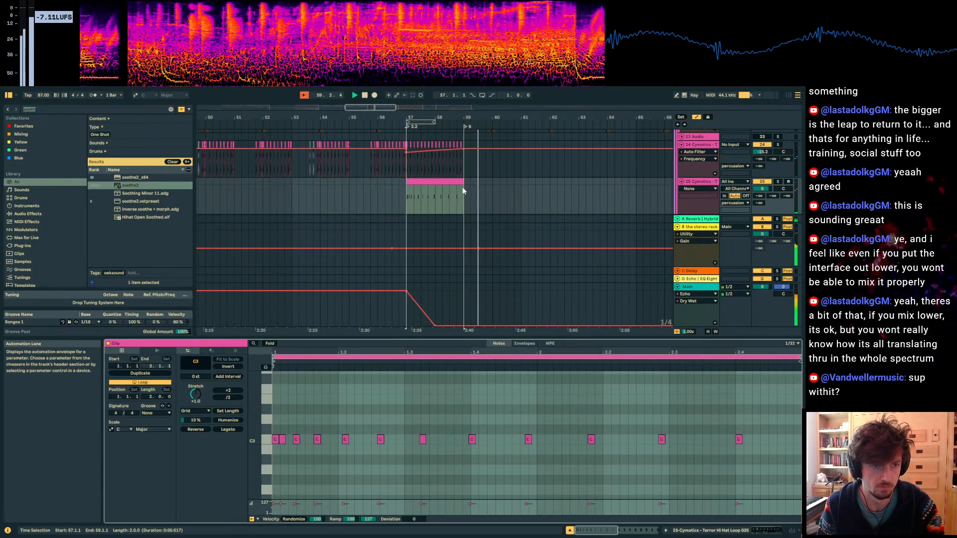
Step: Try deactivating the track 24 hi-hat loop clips across bars 57 and 58 with the automation lanes hidden
key(a)
drag(460, 167, 413, 164)
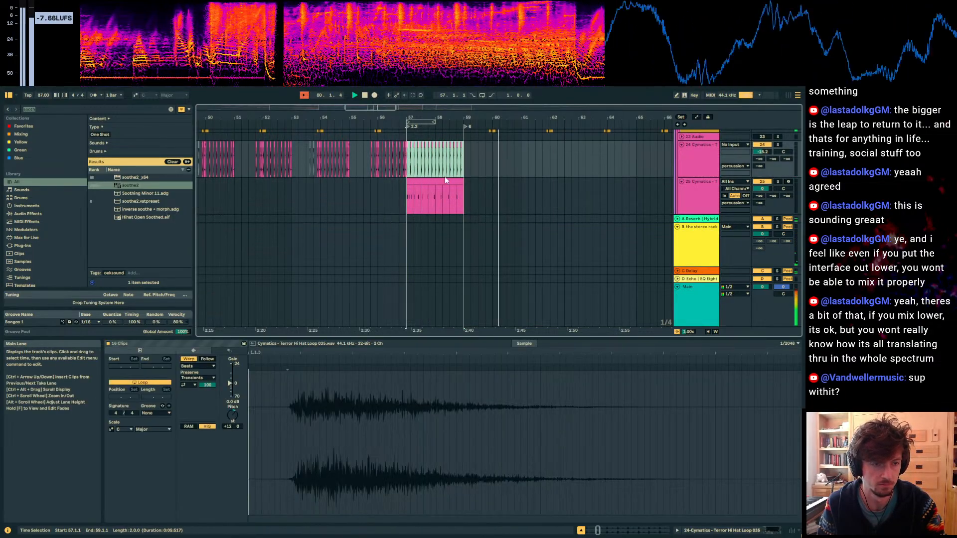
click(465, 162)
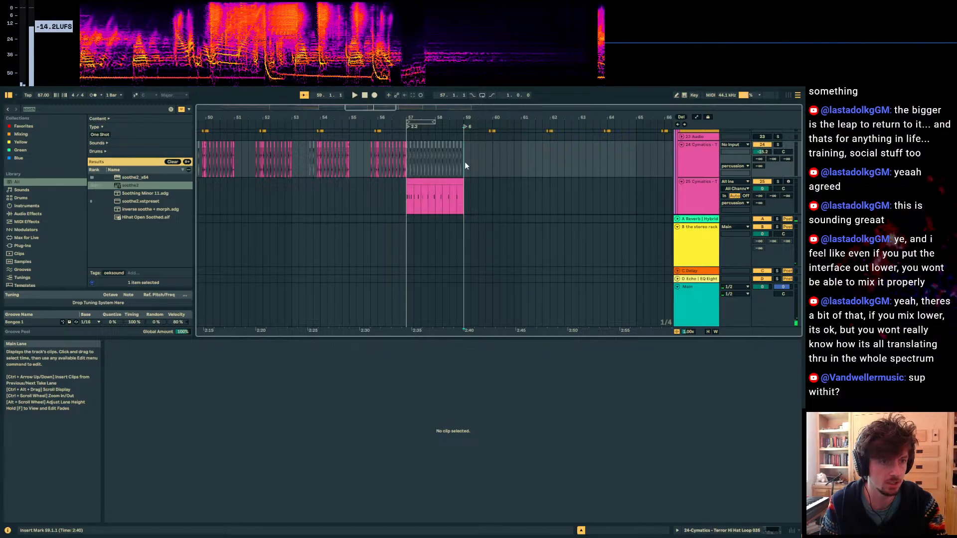
key(ctrl+z)
Step: Deactivate the two-bar slowing MIDI clip on track 25 at bar 57
drag(463, 197, 409, 196)
key(0)
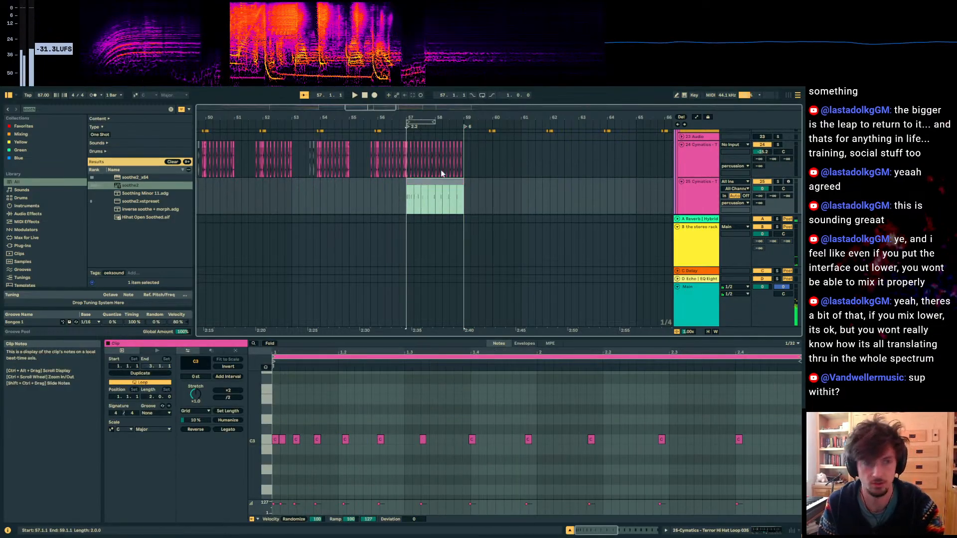
Step: Search the browser for "echo" and add the Echo device to track 24, the Cymatics hi-hat loop
click(411, 164)
click(746, 531)
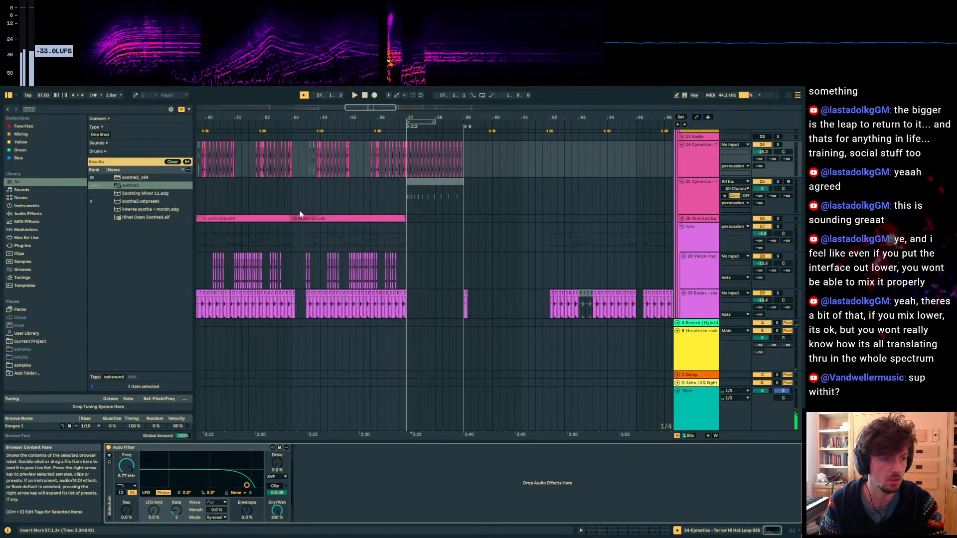
text(echo)
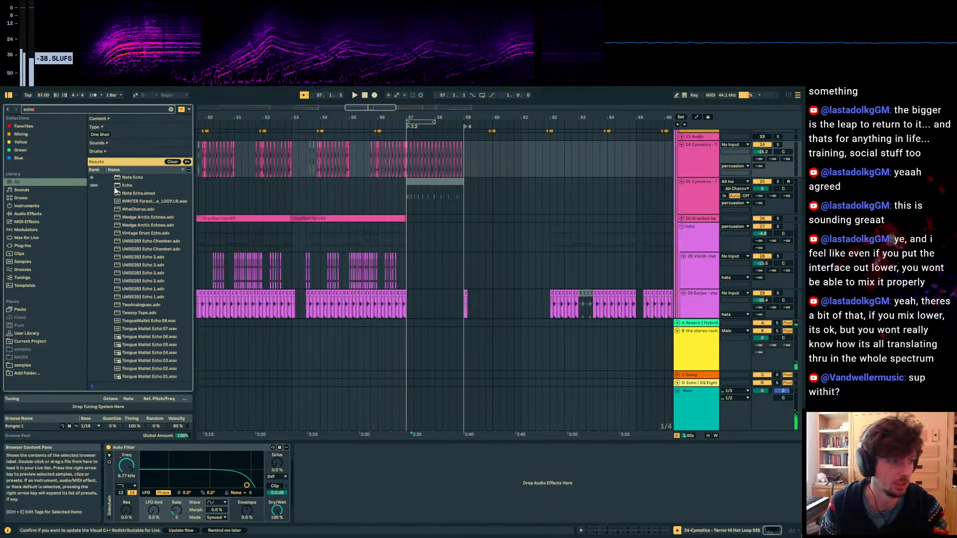
click(112, 185)
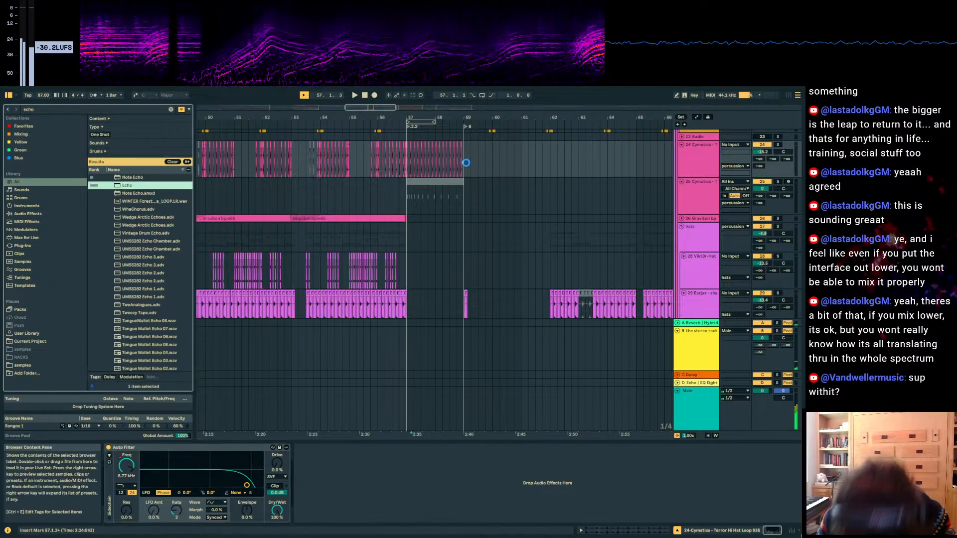
Step: Place Echo on the track 24 hi-hat loop and remove the Main track Echo's Feedback automation ramp before bar 57
drag(465, 163, 466, 162)
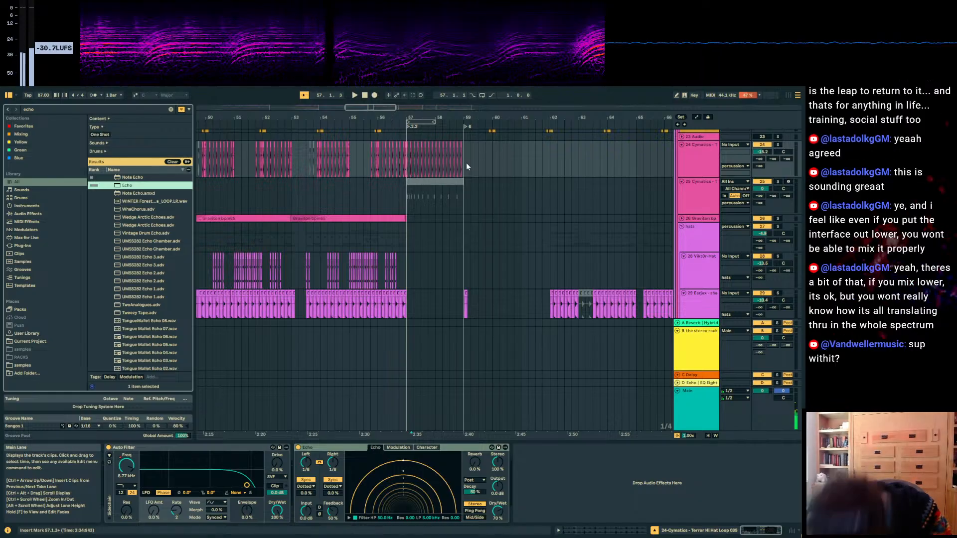
click(435, 410)
click(412, 511)
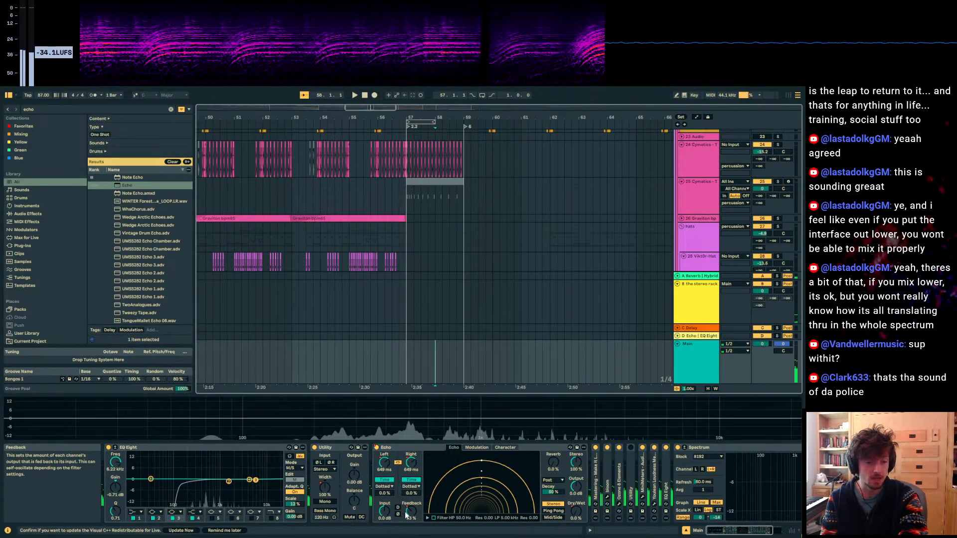
key(a)
drag(405, 368, 405, 384)
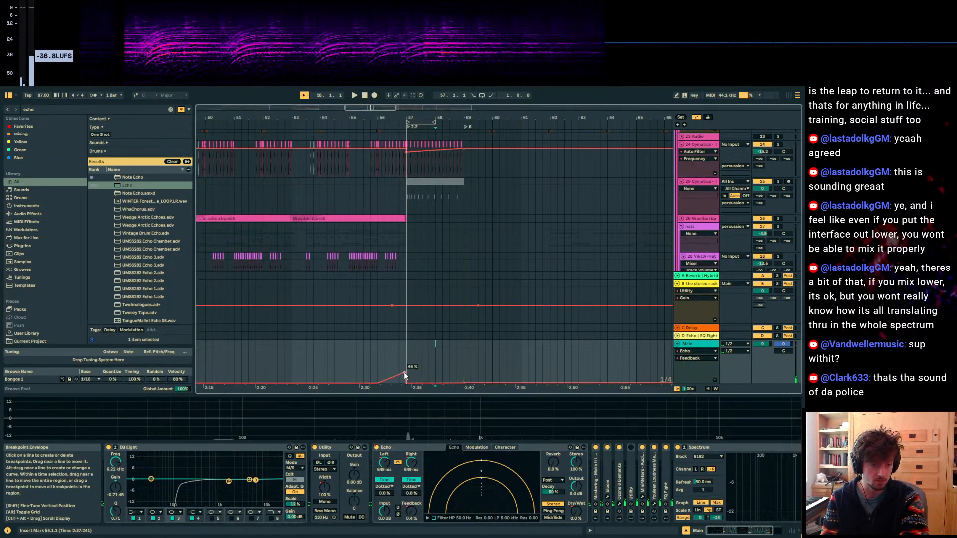
click(404, 371)
click(399, 357)
key(space)
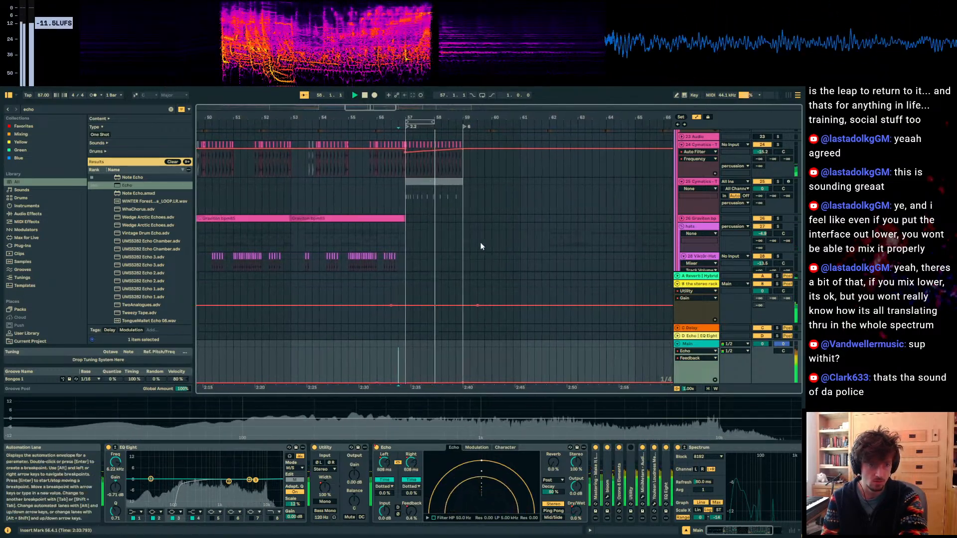
Step: Automate track 24's Echo Dry/Wet to ramp up from bar 57 to 100% at bar 59, with 0% outside that range
scroll(464, 235, up, 1)
click(400, 205)
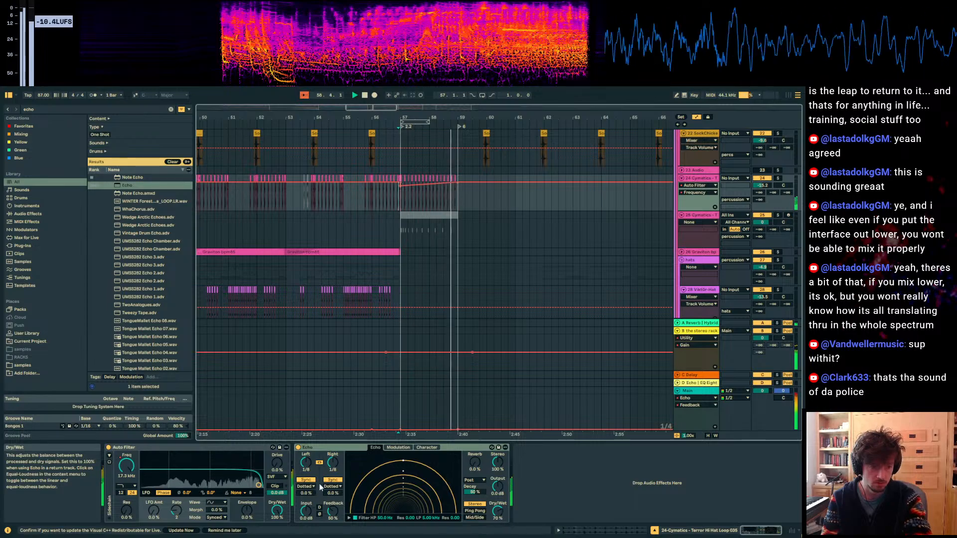
click(491, 516)
click(457, 210)
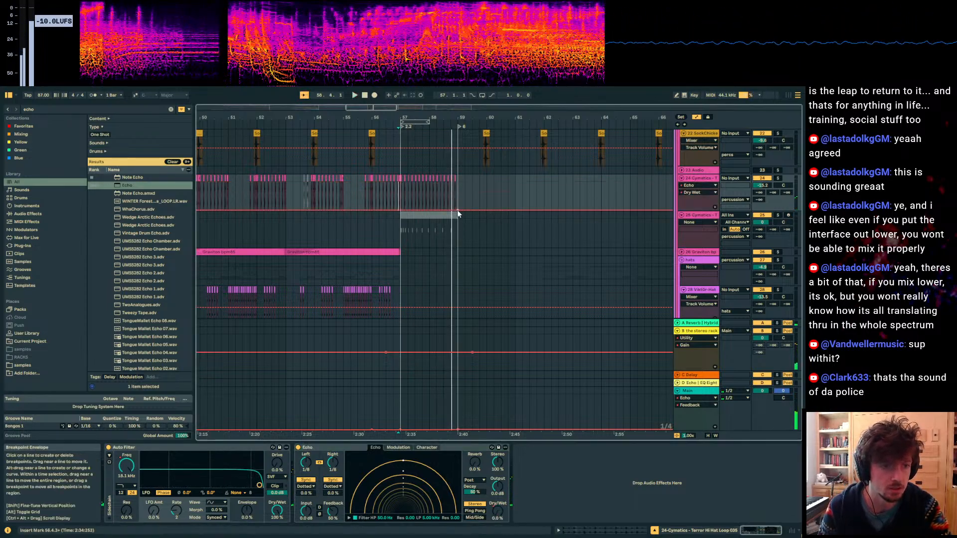
drag(405, 212, 458, 183)
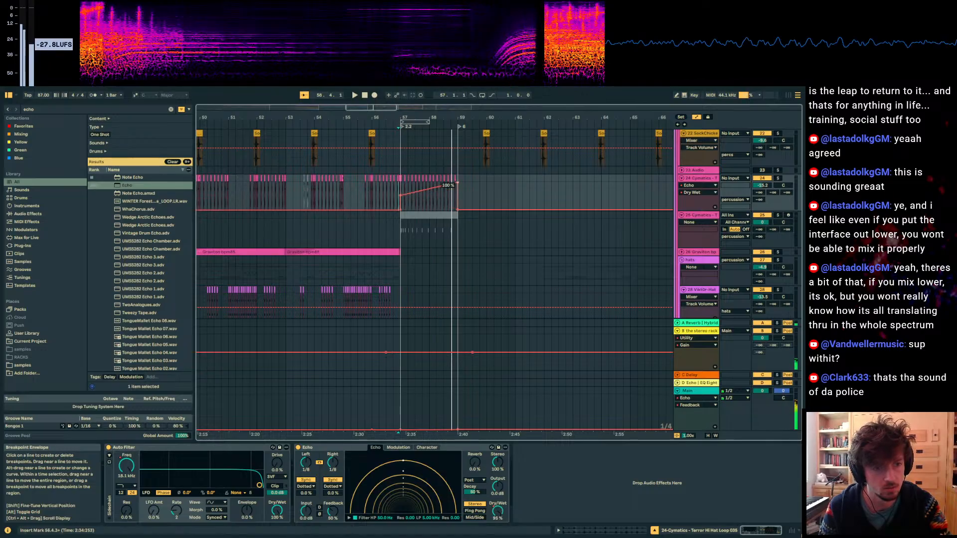
Step: Check the Dry/Wet and Feedback automation of the Main track's Echo and switch that Echo off
click(437, 409)
click(578, 511)
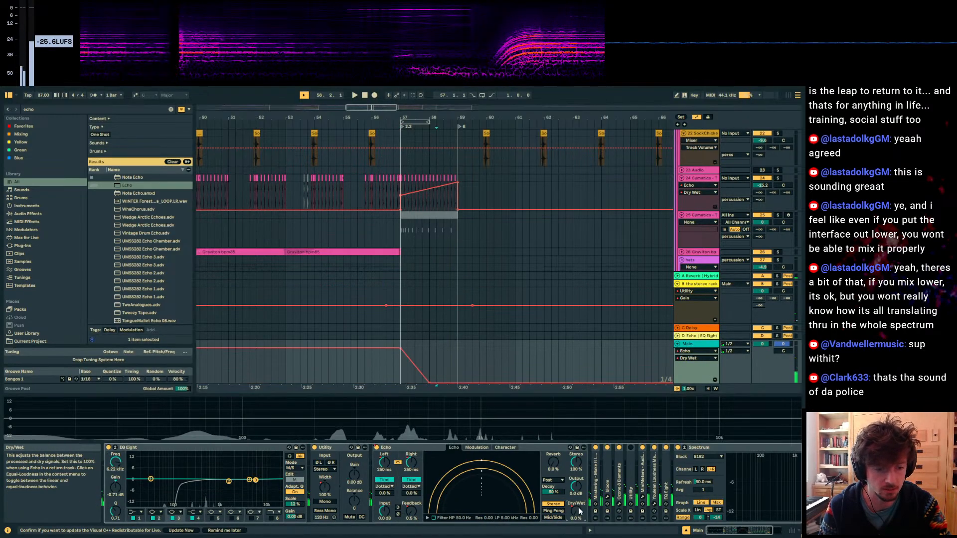
click(412, 516)
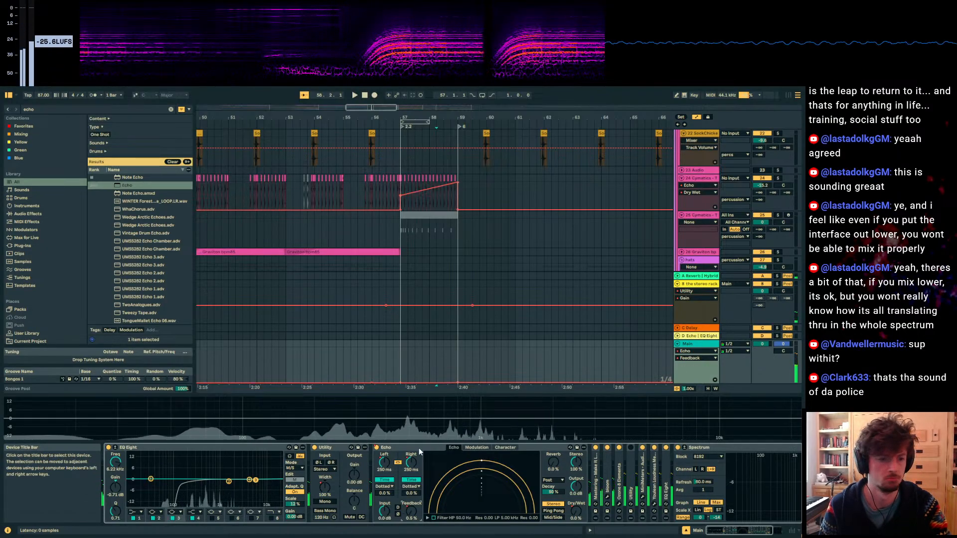
click(377, 448)
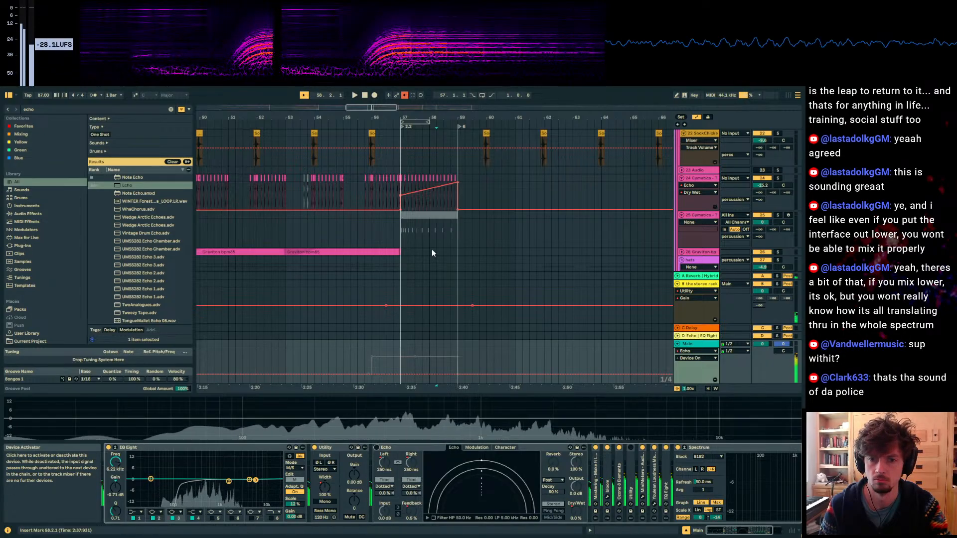
Step: Find the instruments group, inspect the end of its effect chain, and unfold its tracks with the automation lanes hidden
scroll(582, 243, down, 15)
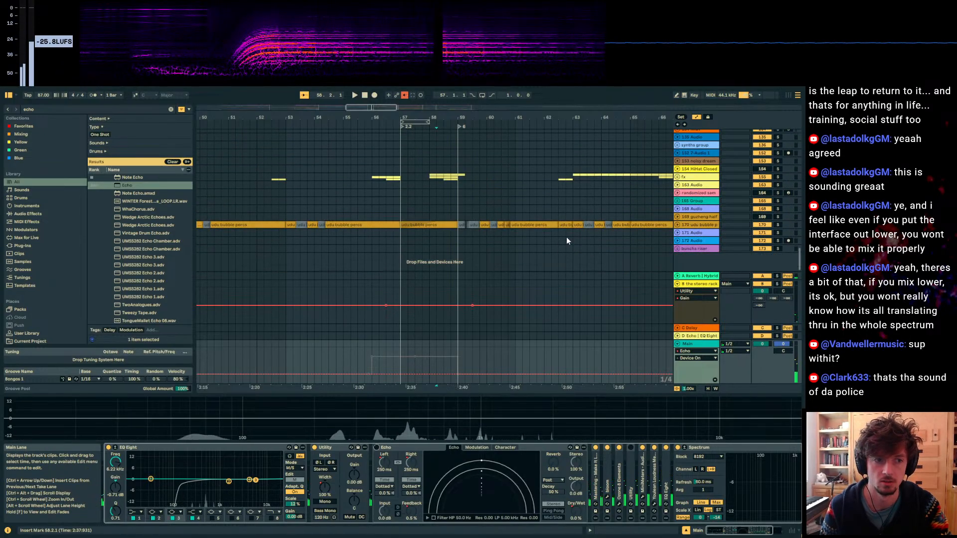
scroll(666, 220, up, 1)
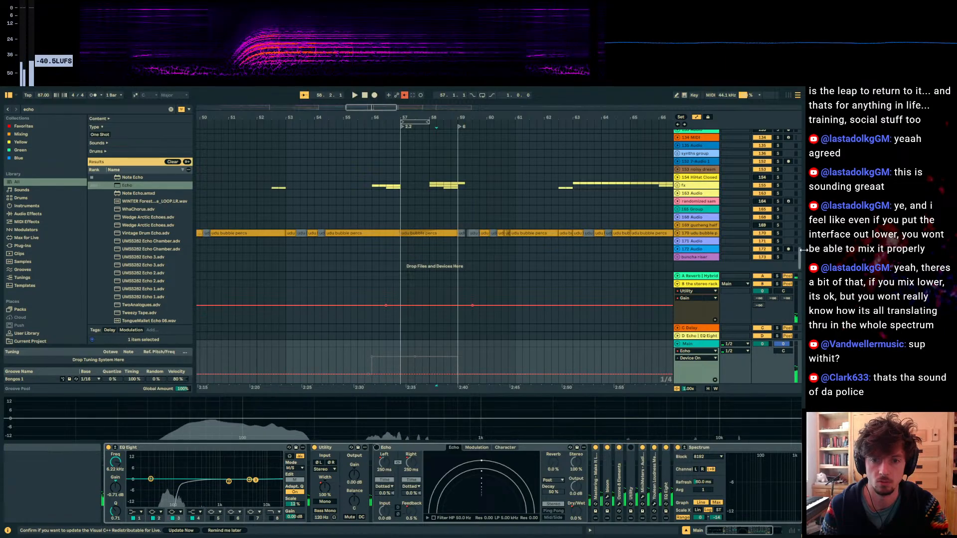
scroll(793, 219, up, 10)
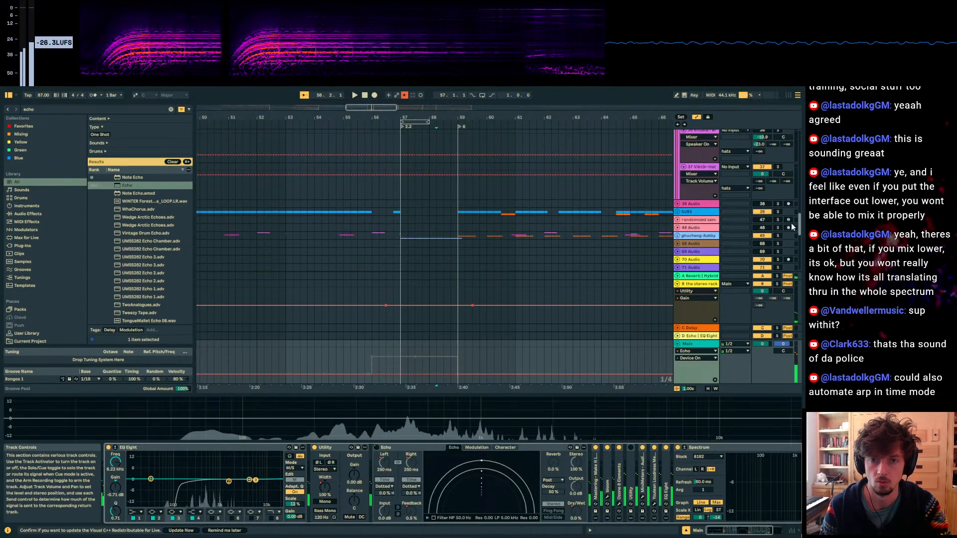
scroll(794, 240, down, 1)
click(695, 176)
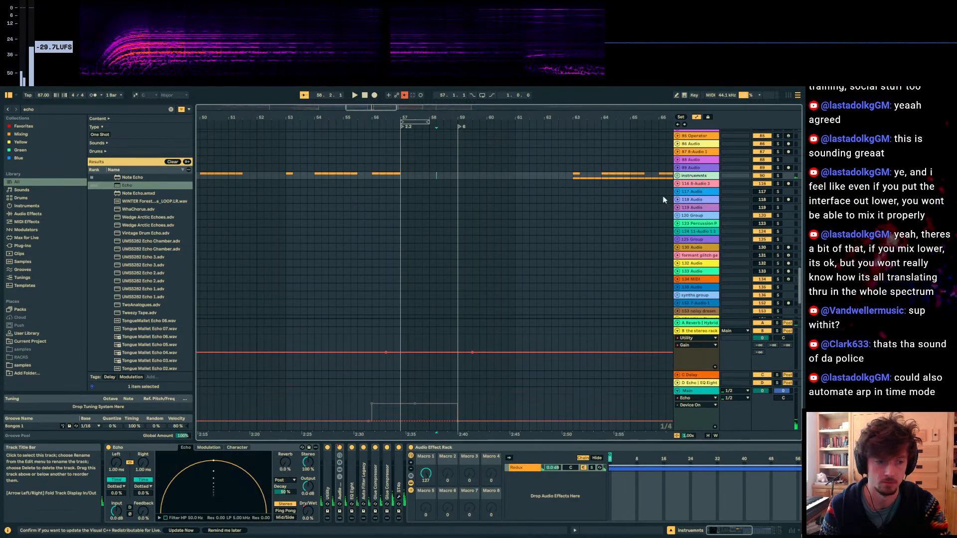
double_click(429, 449)
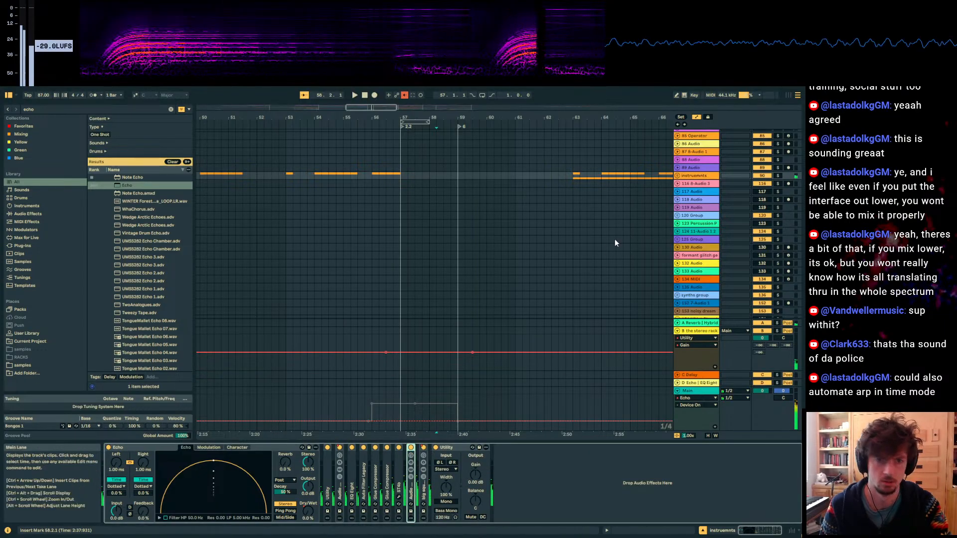
click(678, 176)
scroll(644, 219, down, 3)
key(a)
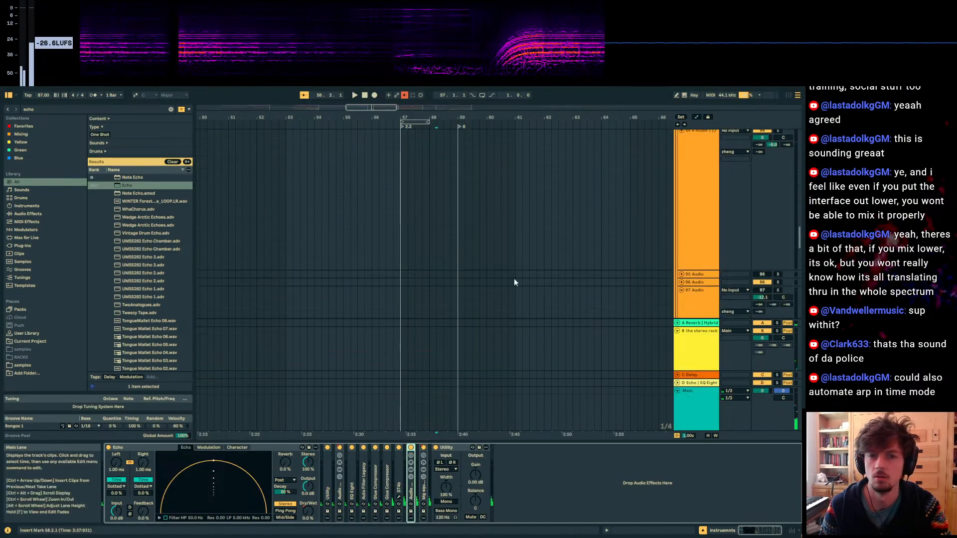
Step: Play the set briefly from bar 60 and again from bar 57 with the Main track's Echo off
scroll(508, 279, down, 6)
click(486, 278)
key(space)
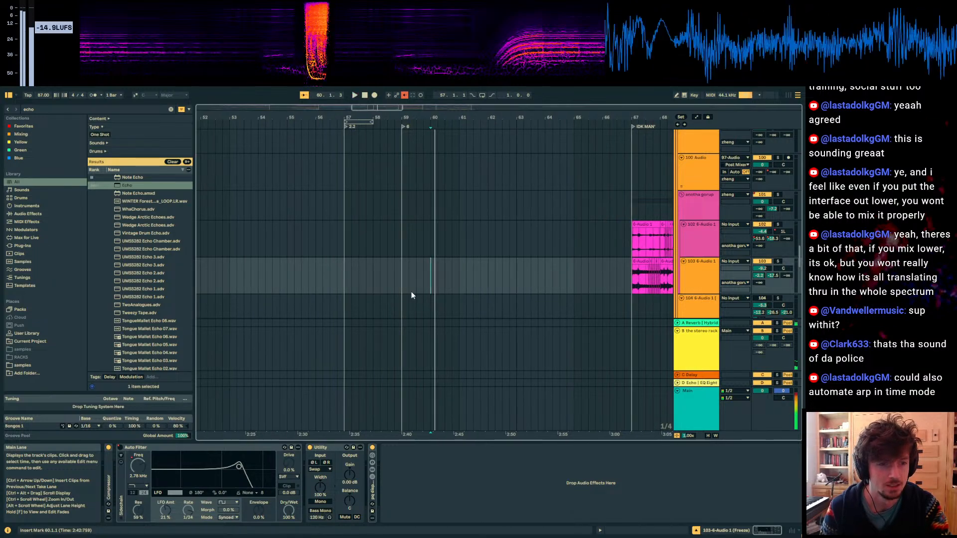
click(346, 284)
key(space)
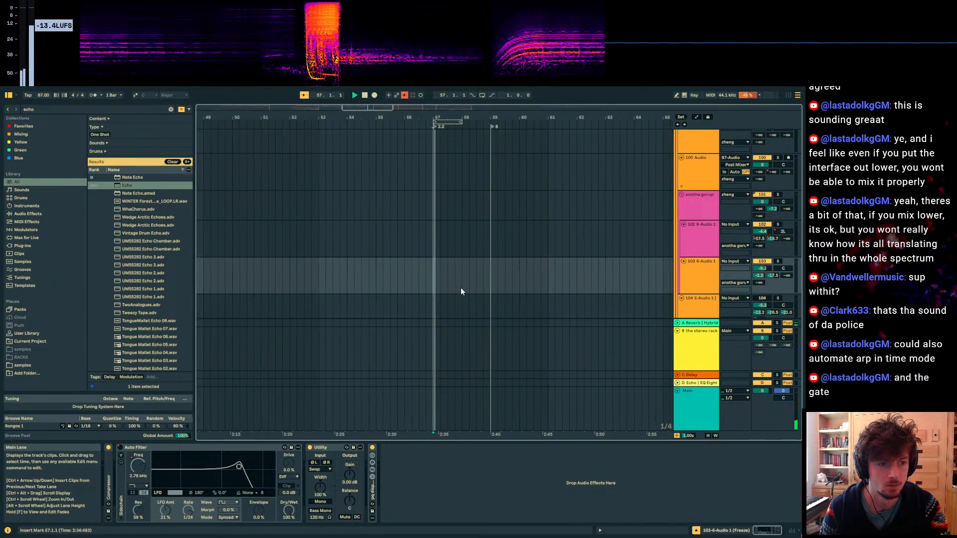
key(space)
Step: Select the track 24 hi-hat loop clips across bars 57 and 58, and turn the Main track's volume down
scroll(621, 299, up, 10)
scroll(622, 300, up, 15)
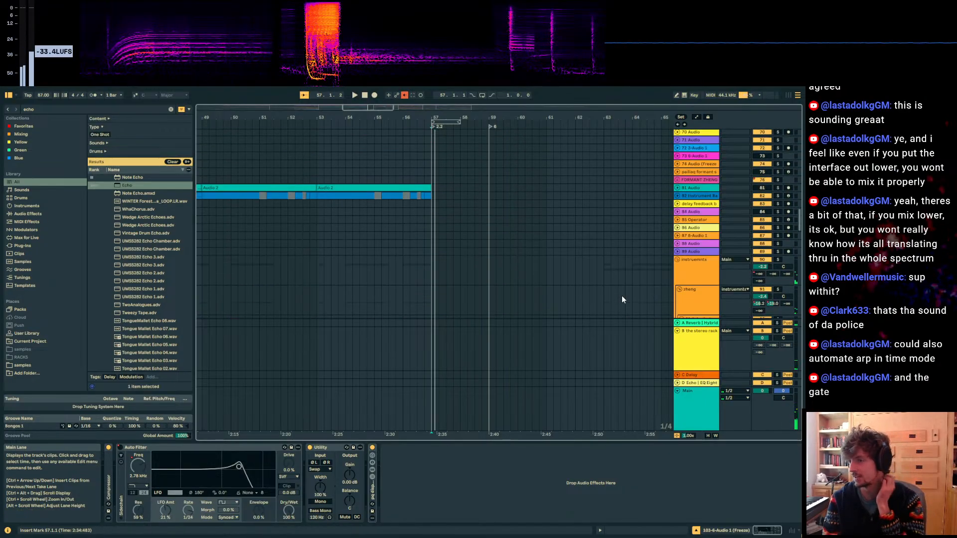
scroll(622, 299, up, 4)
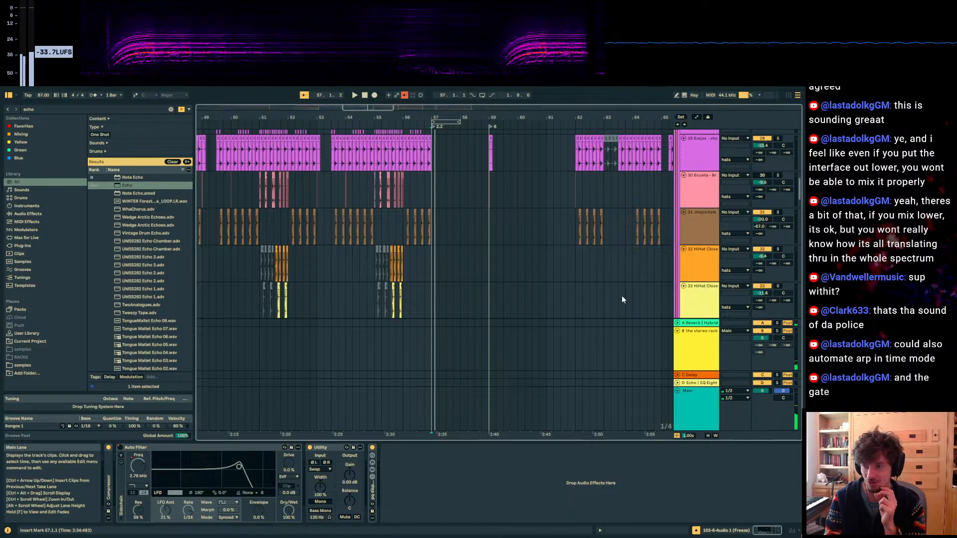
scroll(504, 282, down, 10)
scroll(496, 286, up, 9)
scroll(496, 287, up, 12)
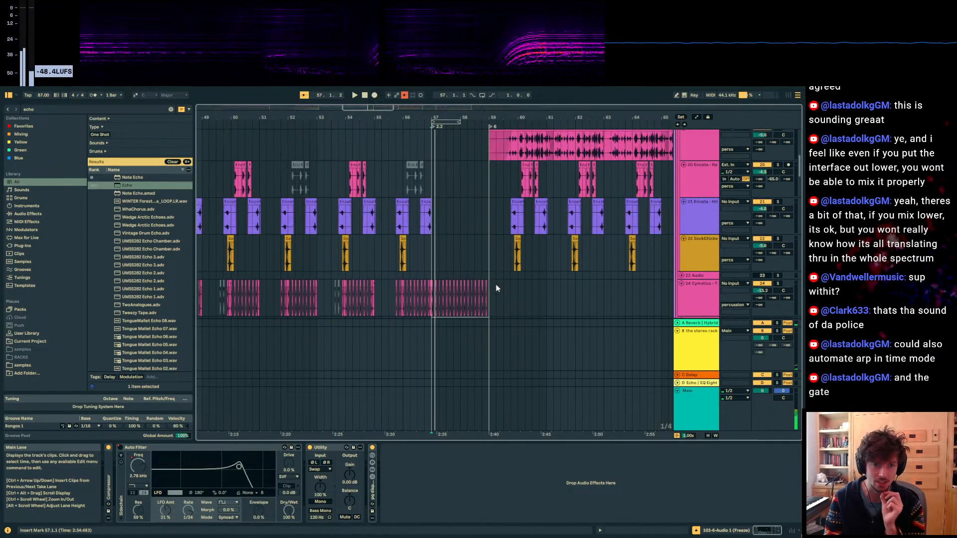
drag(495, 288, 447, 301)
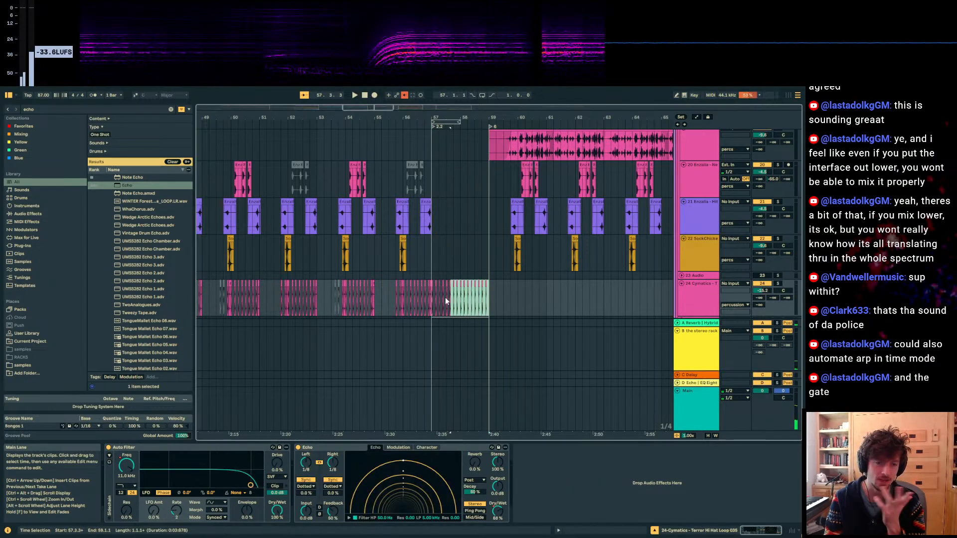
drag(440, 118, 441, 162)
scroll(487, 193, down, 4)
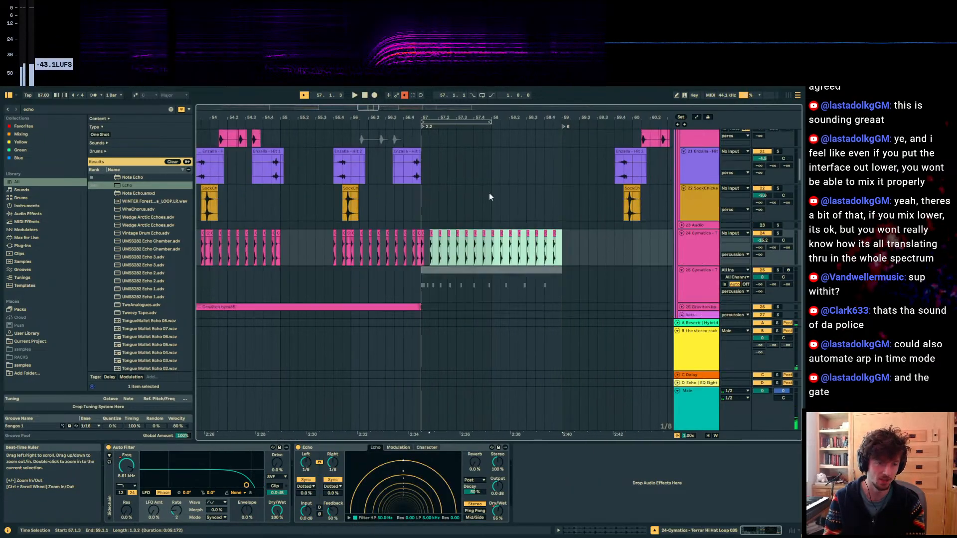
drag(559, 234, 423, 242)
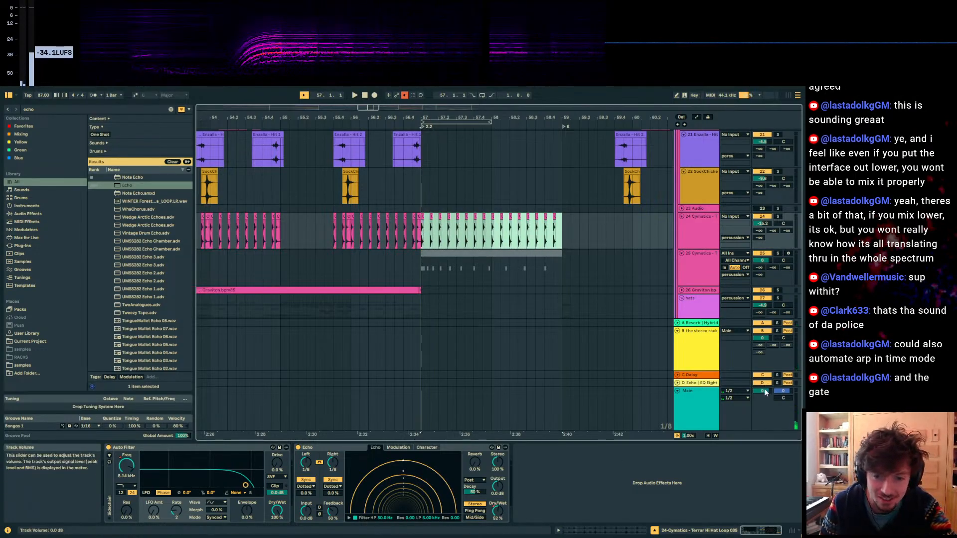
drag(763, 391, 762, 479)
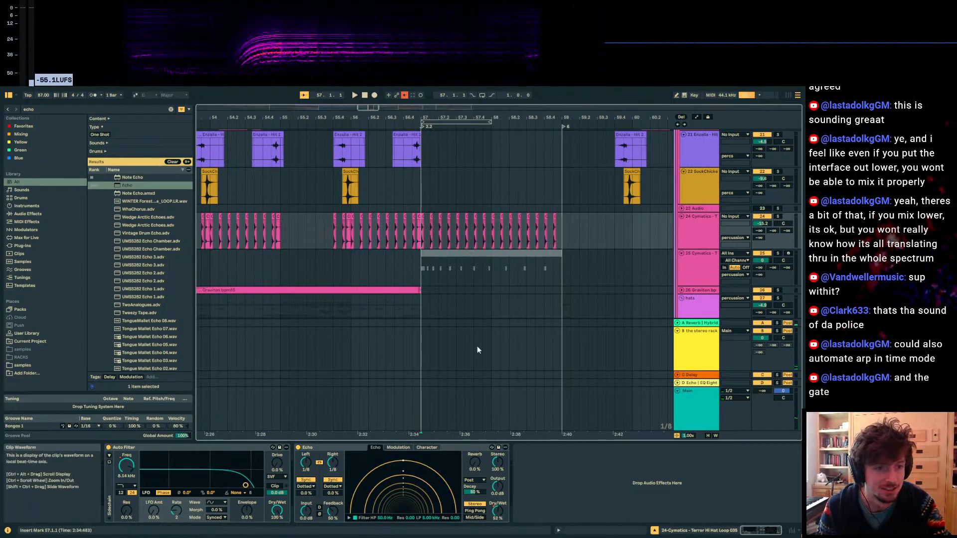
Step: Raise the start of track 24's Echo Dry/Wet automation at bar 57 so it holds 100% until bar 59
key(a)
click(419, 226)
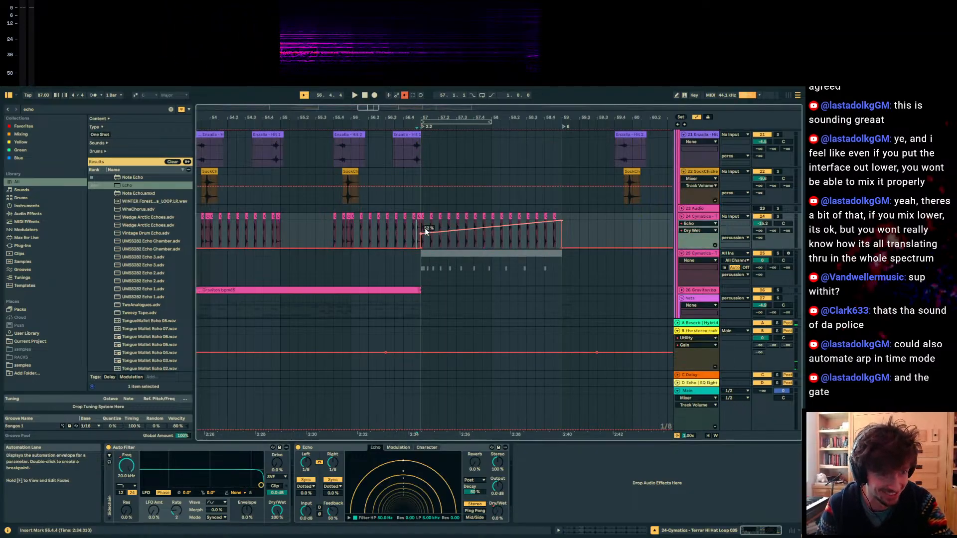
drag(422, 234, 421, 221)
Step: Set track 24's Echo to Time mode, automate its left delay time from 375 ms at bar 57 down to 1 ms at bar 59, and play it
click(331, 481)
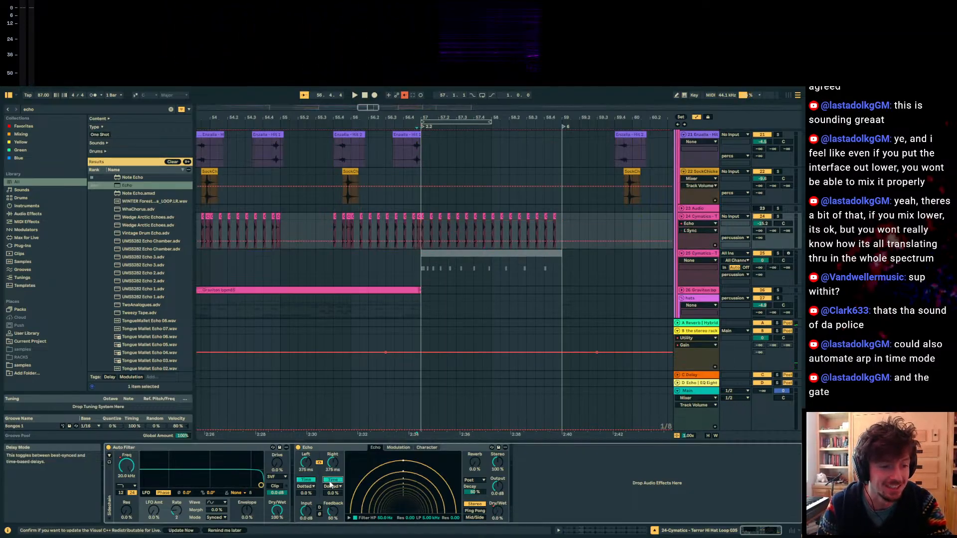
click(339, 463)
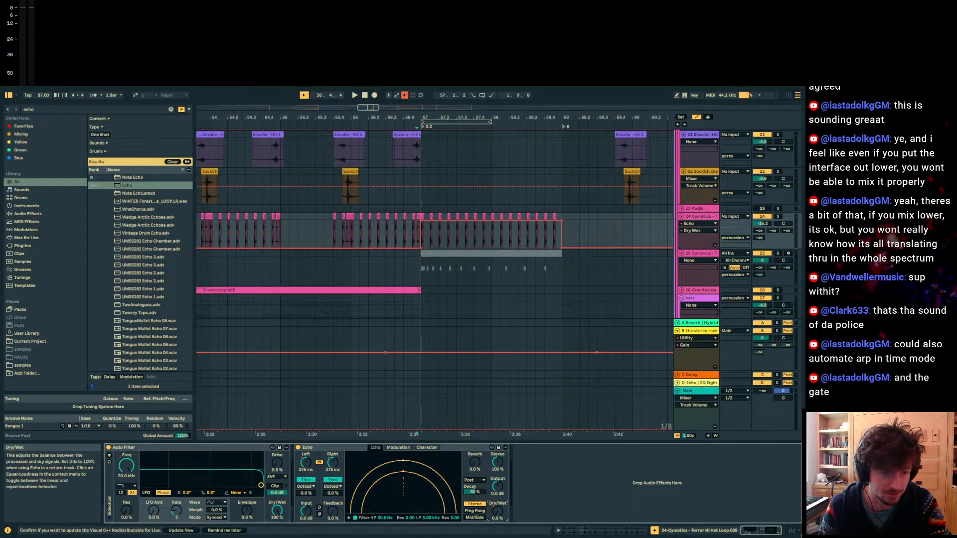
click(330, 449)
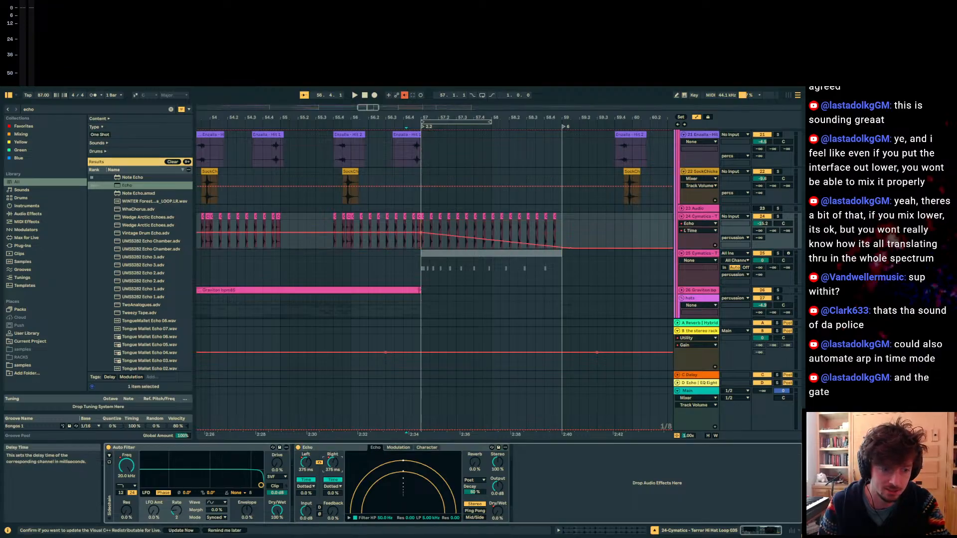
key(space)
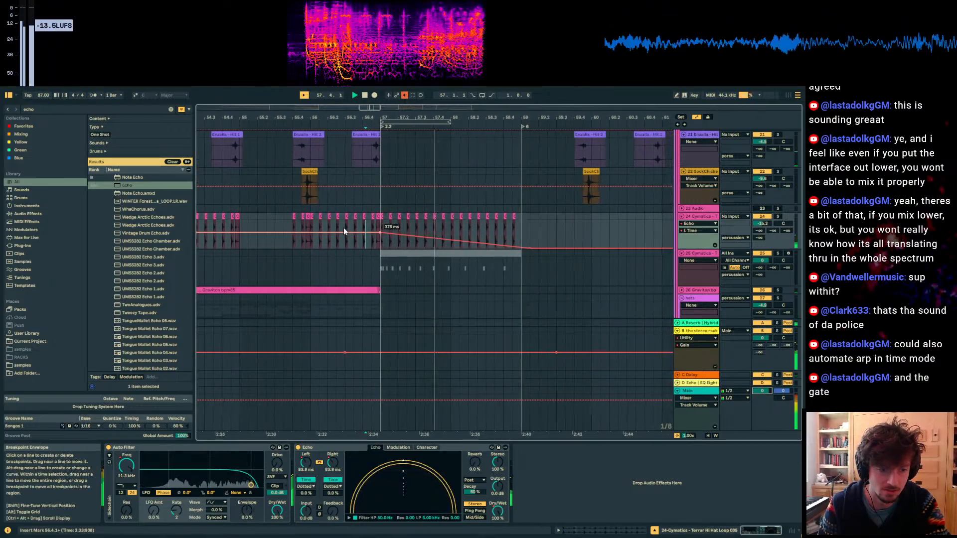
Step: Turn off the filter in track 24's Echo and curve its left delay-time automation down from about 659 ms at bar 57
click(356, 518)
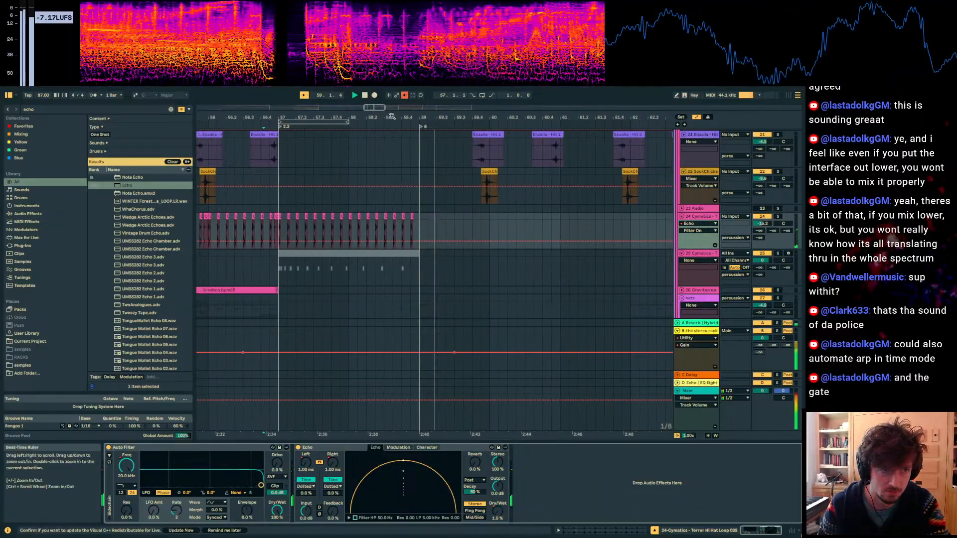
drag(396, 118, 498, 97)
click(333, 466)
drag(501, 245, 502, 243)
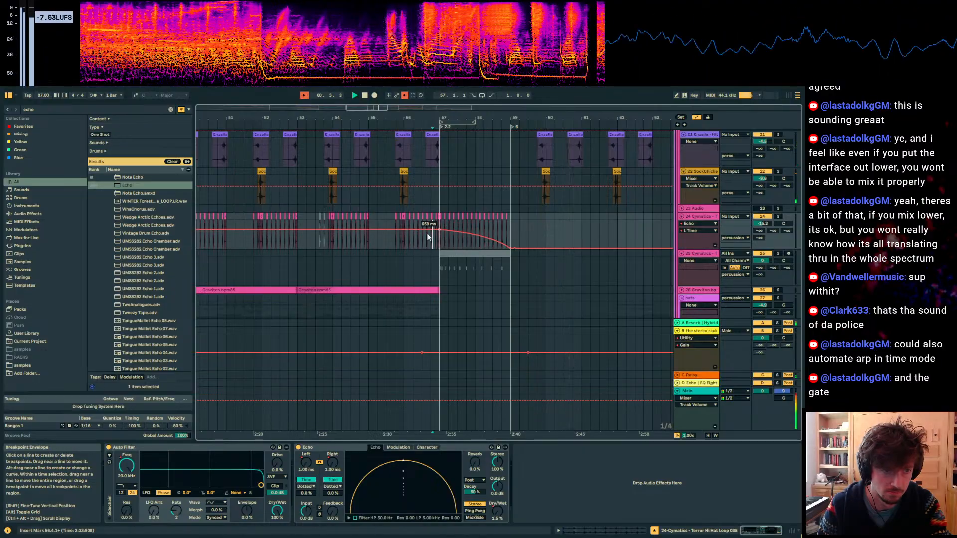
Step: Play the transition into bar 57 with the curved delay-time automation on the hi-hats
click(357, 244)
key(space)
key(space)
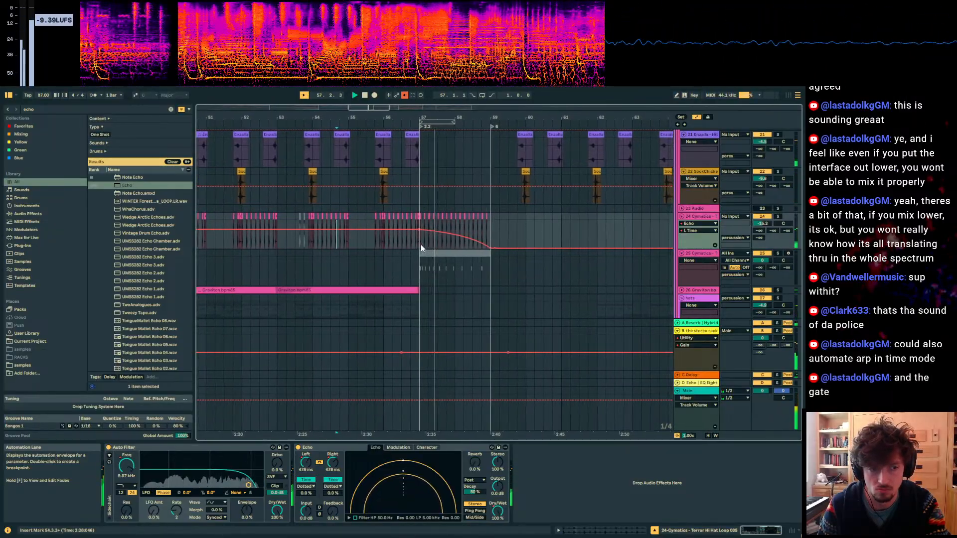
Step: Re-enable the Device On automation of the Main track's Echo and place the playback start at bar 55
click(393, 417)
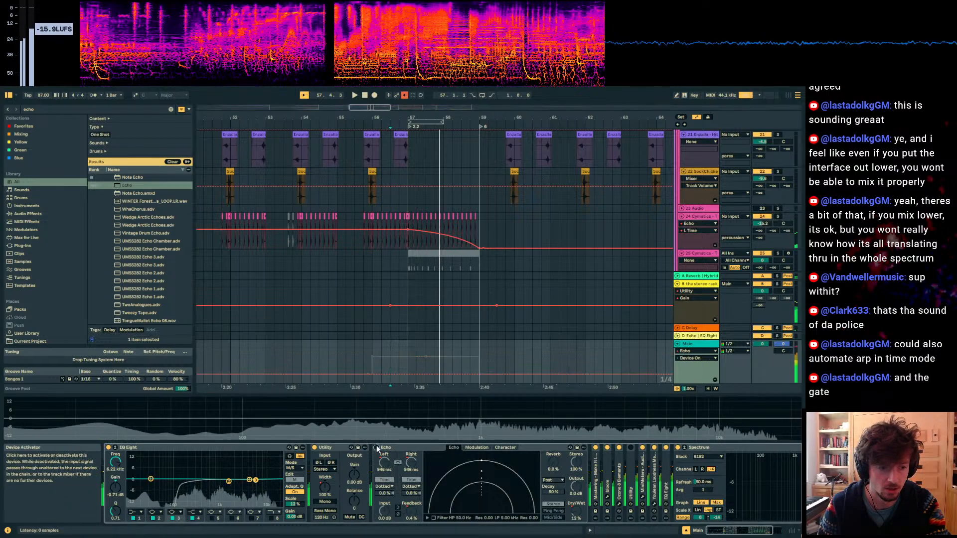
click(352, 356)
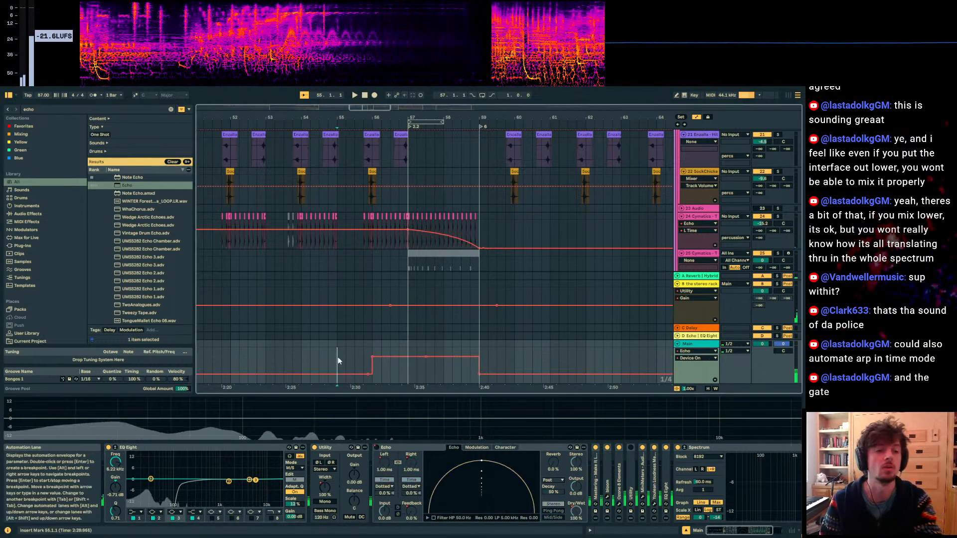
Step: Raise track 24's Echo left delay-time automation before bar 57 to about 2.50 s and play the transition
key(space)
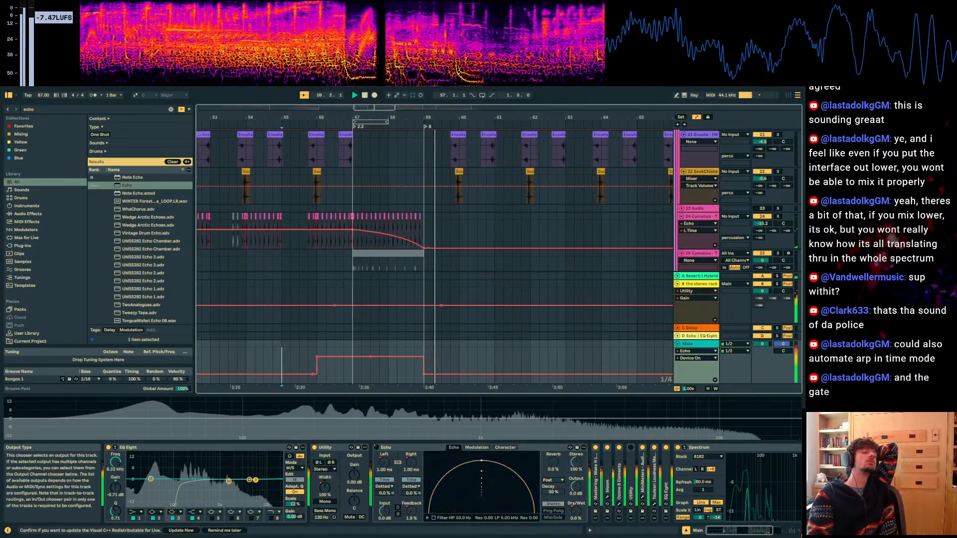
click(336, 227)
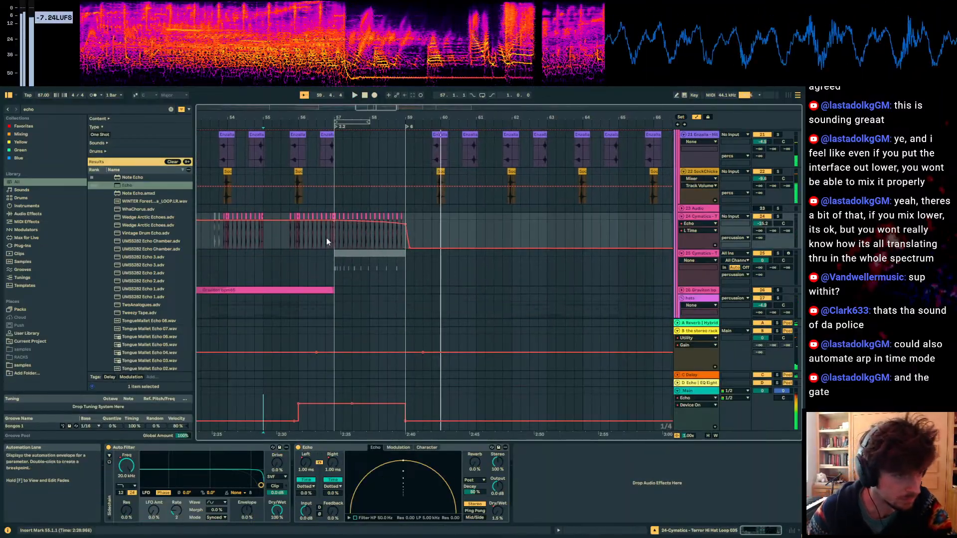
drag(330, 229, 330, 219)
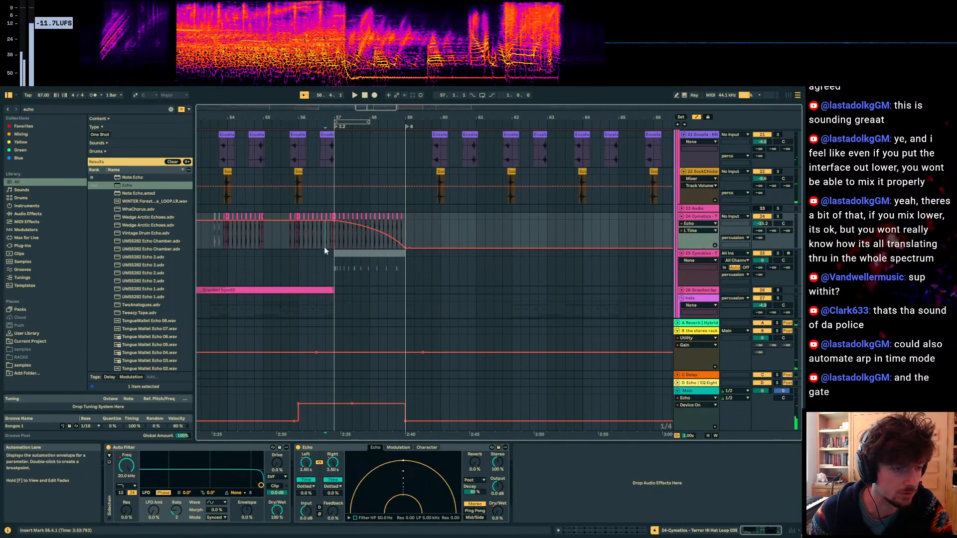
key(space)
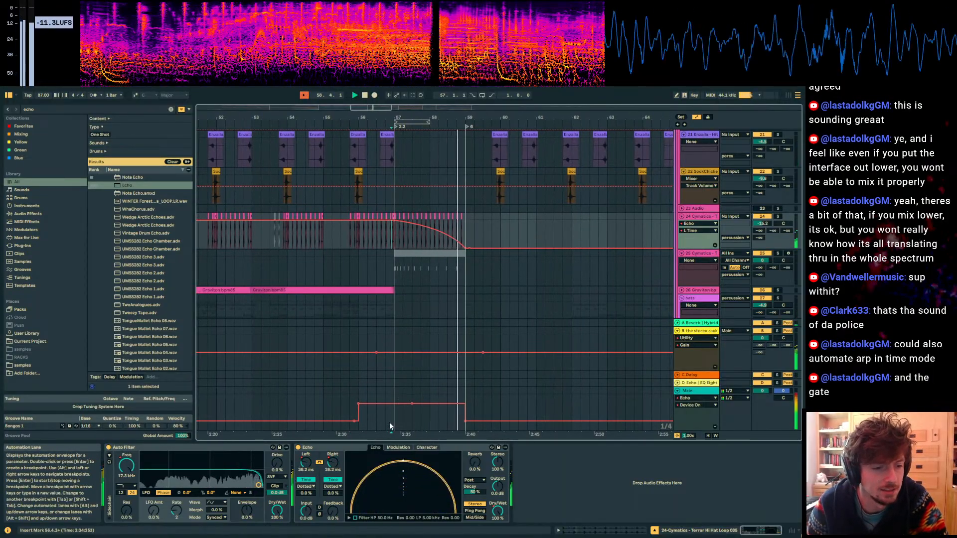
Step: Show track 24's Echo Dry/Wet automation and shorten the Main track Echo's Device On automation to end at bar 57
click(498, 511)
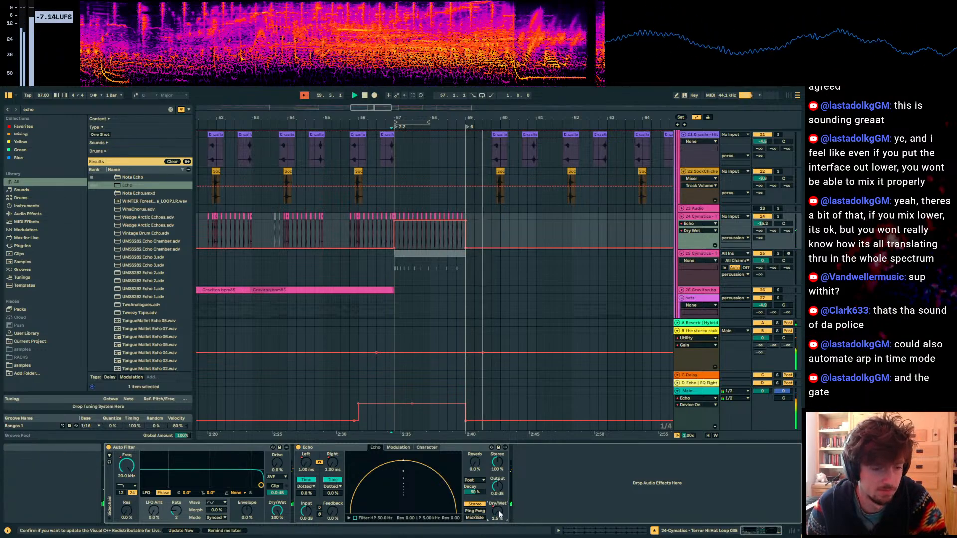
click(396, 429)
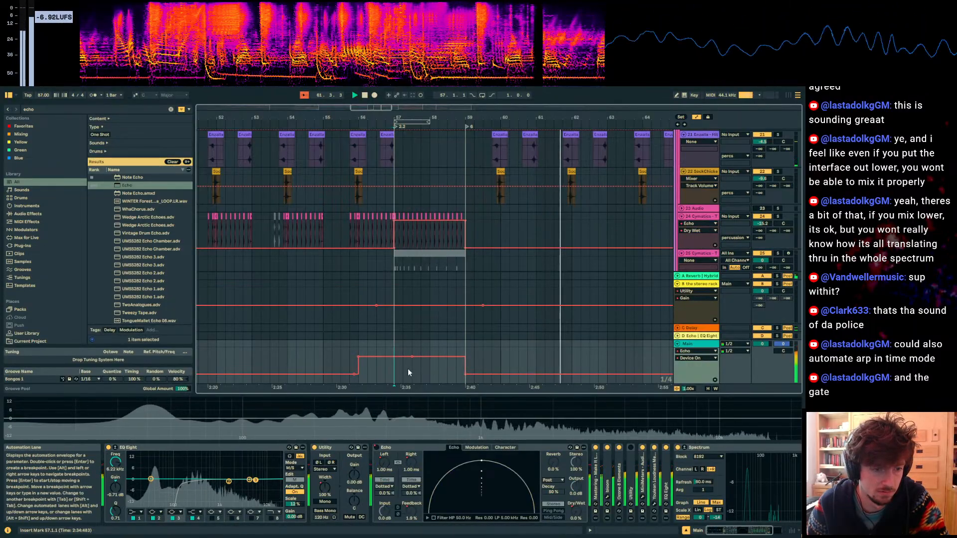
click(395, 356)
drag(399, 357, 392, 375)
Step: Play the transition from bar 56 with the shortened Main Echo, and place the insert mark on track 24 just after bar 57
click(360, 346)
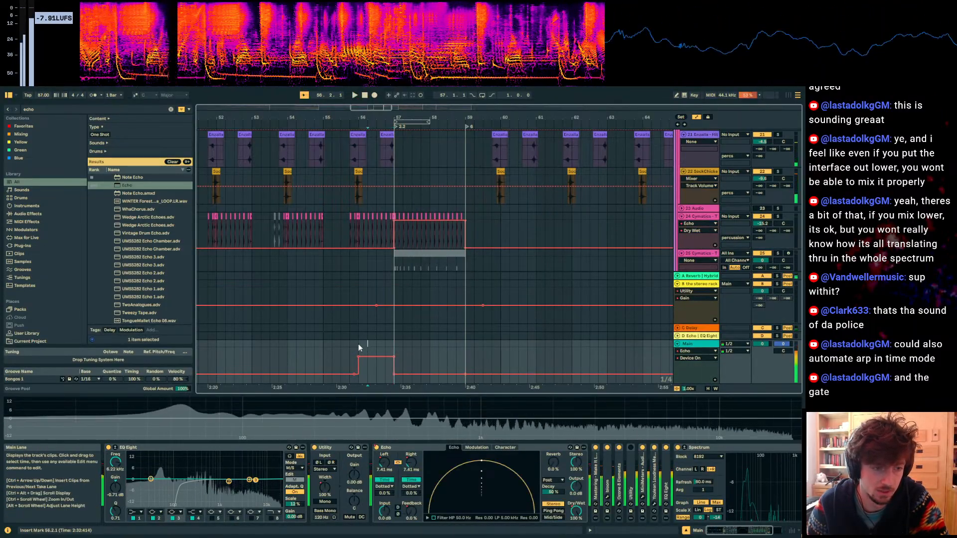
key(space)
key(space)
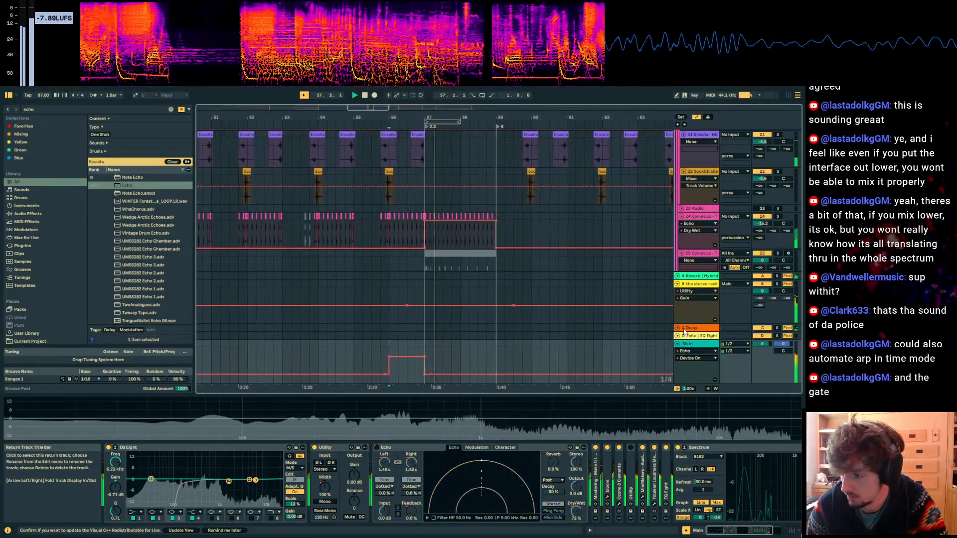
click(407, 239)
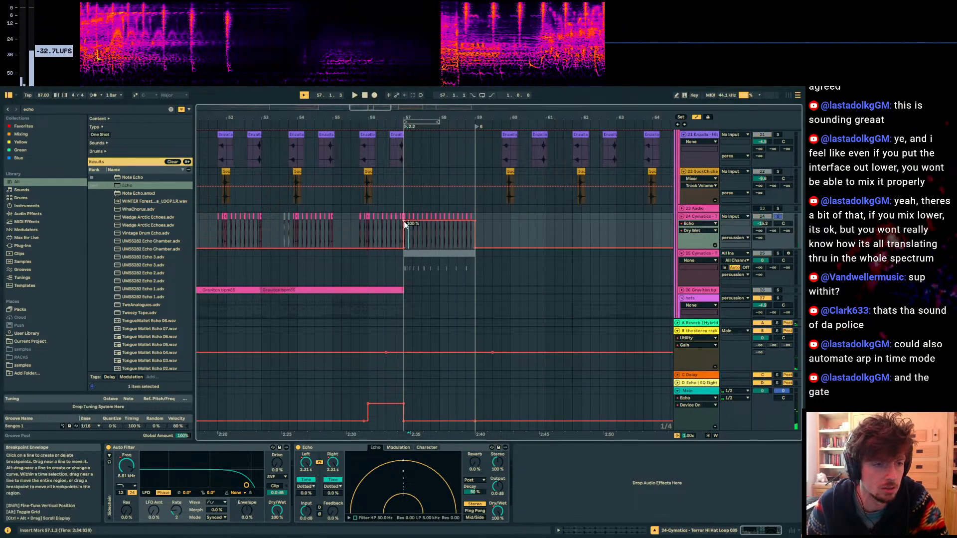
Step: Lower the Echo left delay time automation before bar 57 to 1 ms on the Cymatics hi-hat track and play the transition
click(334, 462)
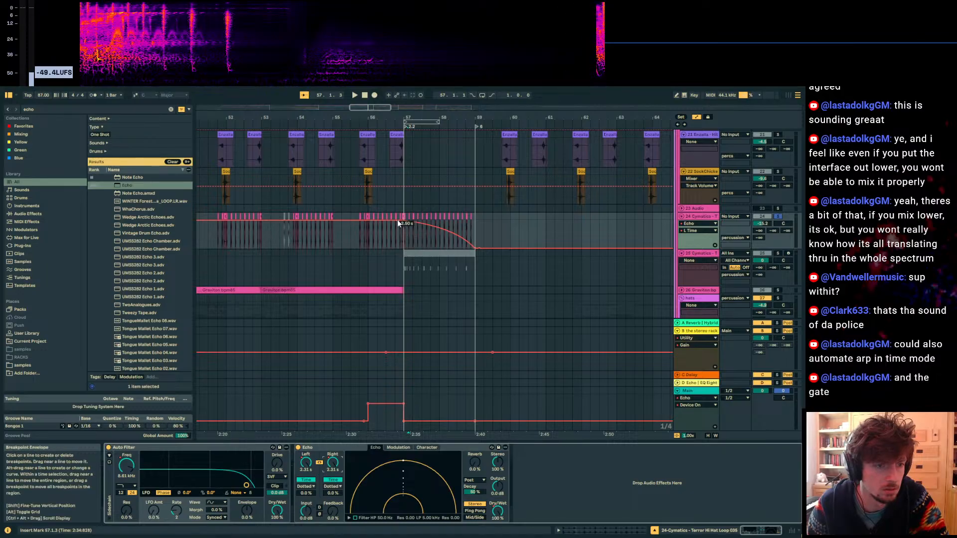
drag(399, 224, 399, 247)
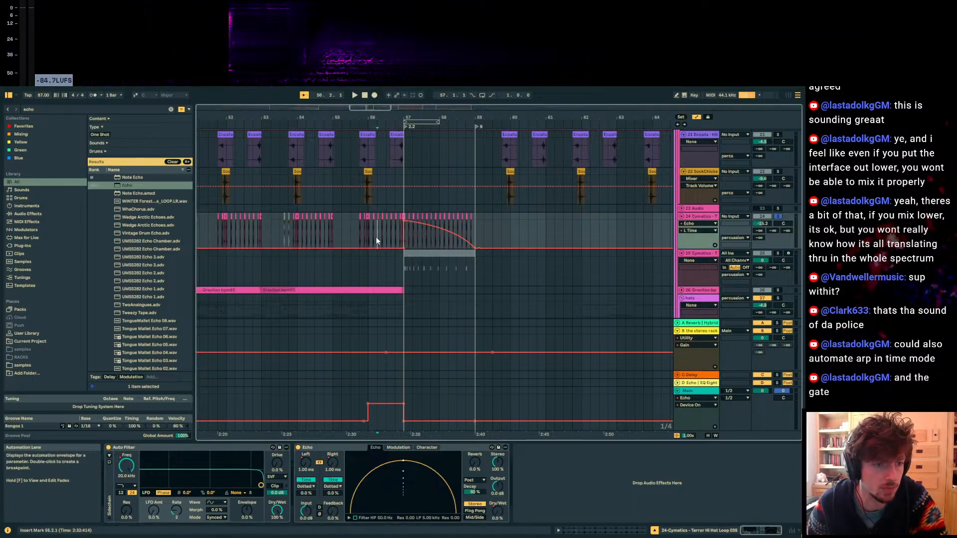
key(space)
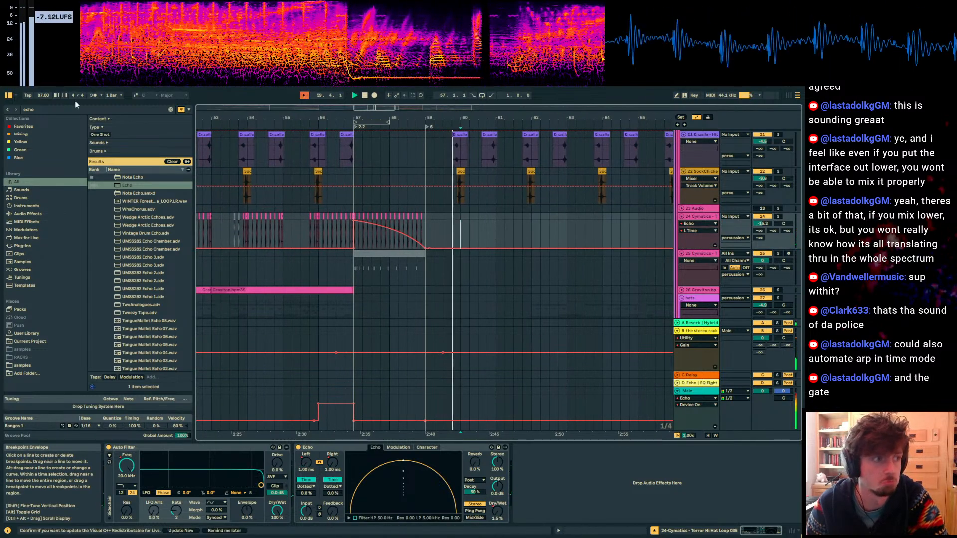
Step: Search the browser for "uti" and place Auto Filter after Echo in the hi-hat track's device chain
key(ctrl+f)
text(uti)
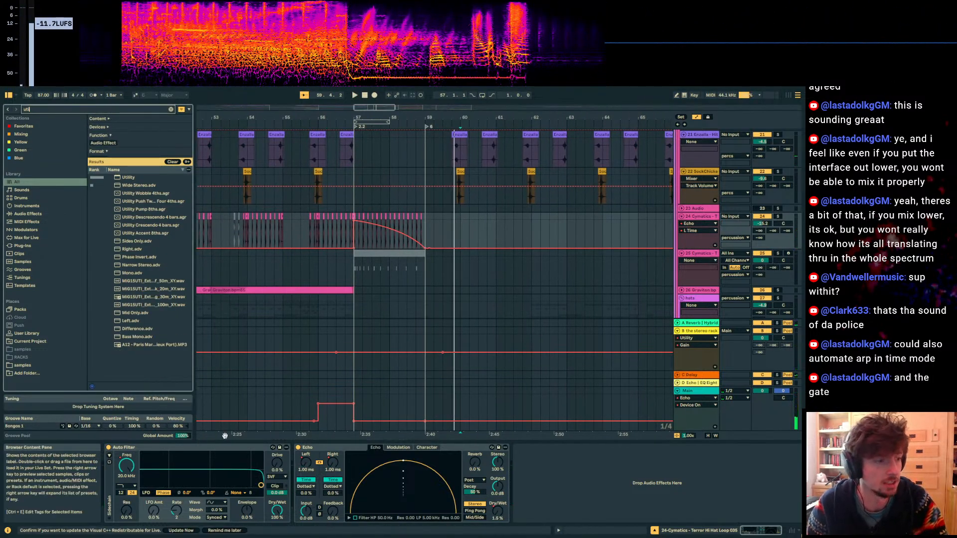
click(124, 465)
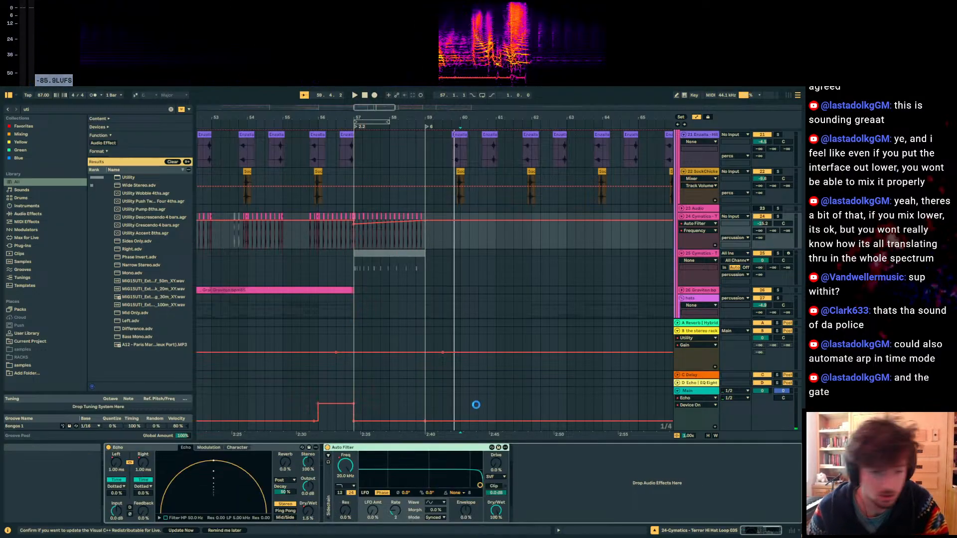
click(352, 223)
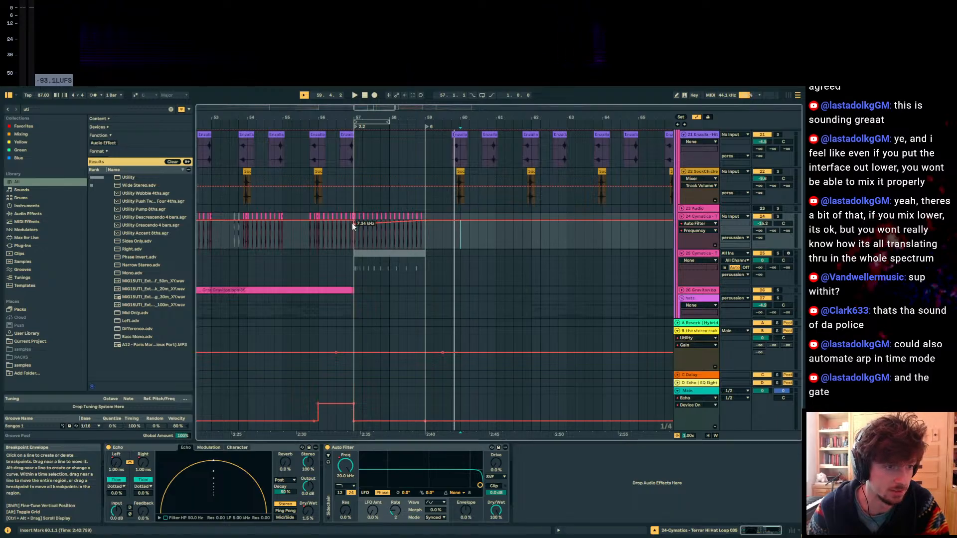
click(327, 239)
key(space)
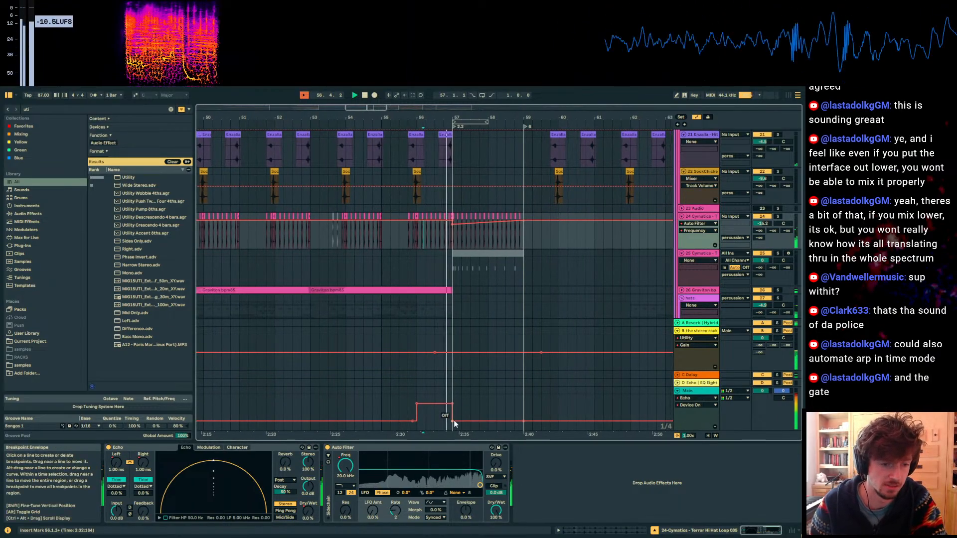
Step: Fold the percs group and the neighbouring tracks inside the percussion group
drag(453, 422, 462, 422)
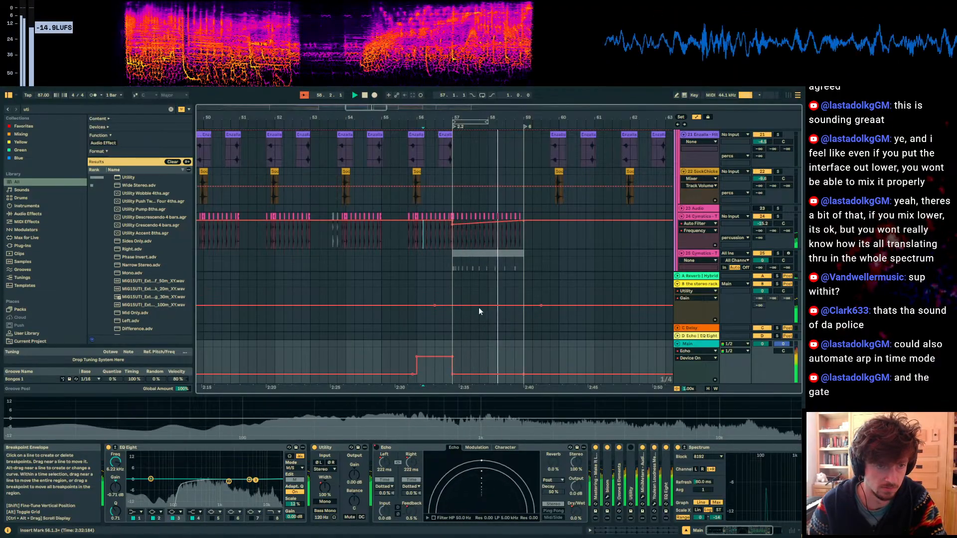
scroll(504, 248, down, 6)
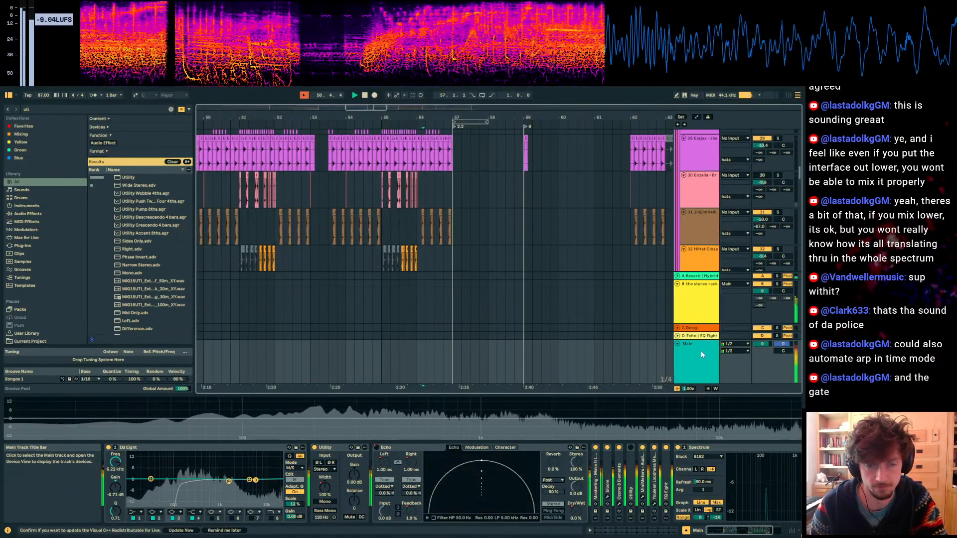
scroll(633, 229, up, 6)
scroll(669, 219, up, 5)
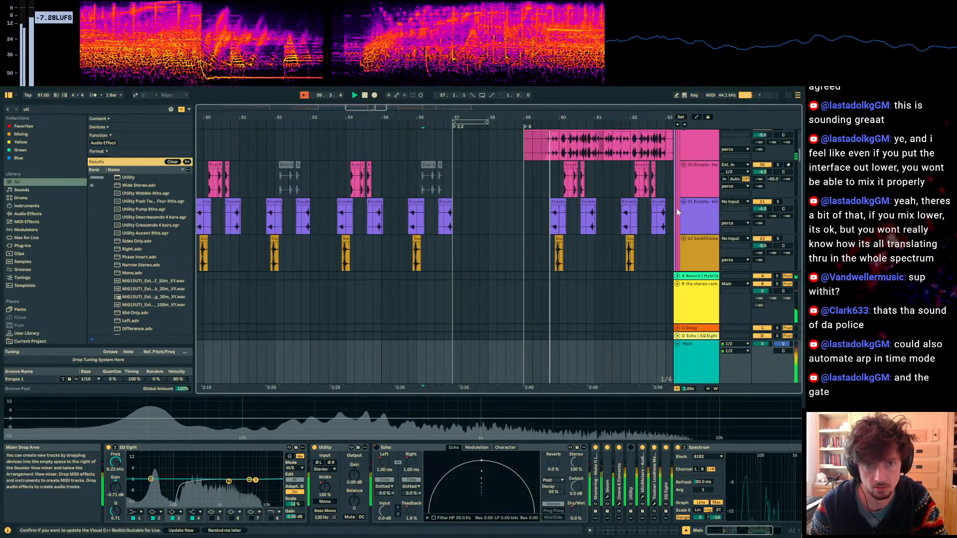
click(687, 188)
alt+click(682, 188)
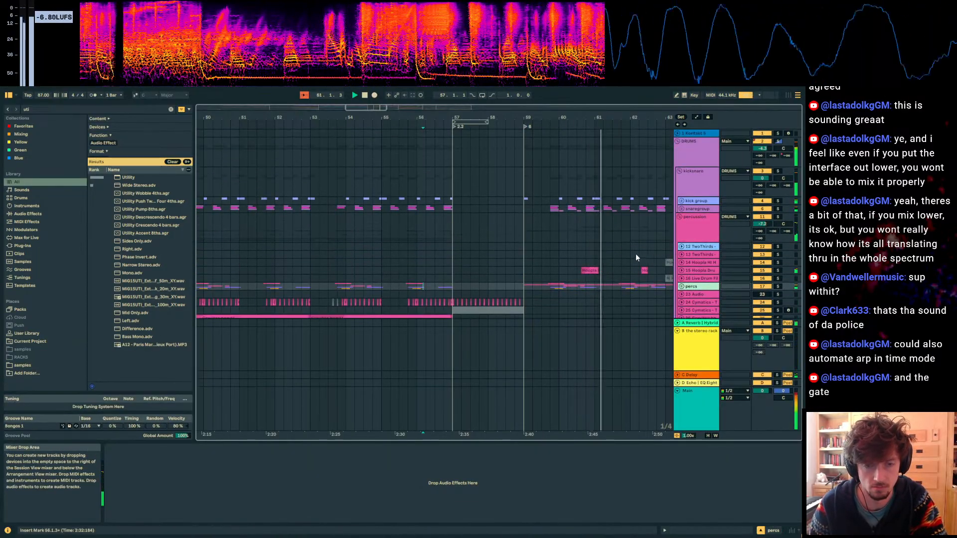
Step: Trim the start of the drum fill clip near bar 61 on the Hoopla Drum Fill track to 60.4.1
click(681, 271)
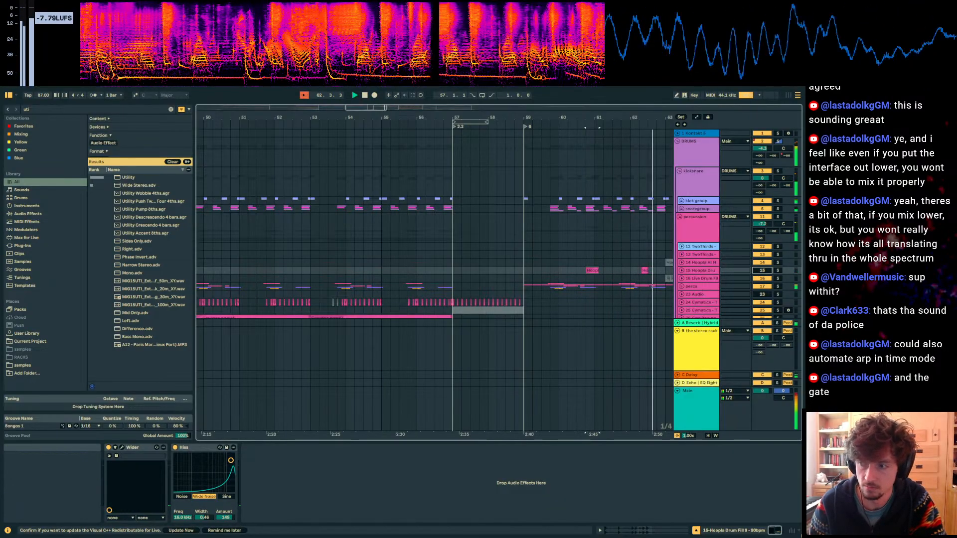
drag(605, 124, 373, 121)
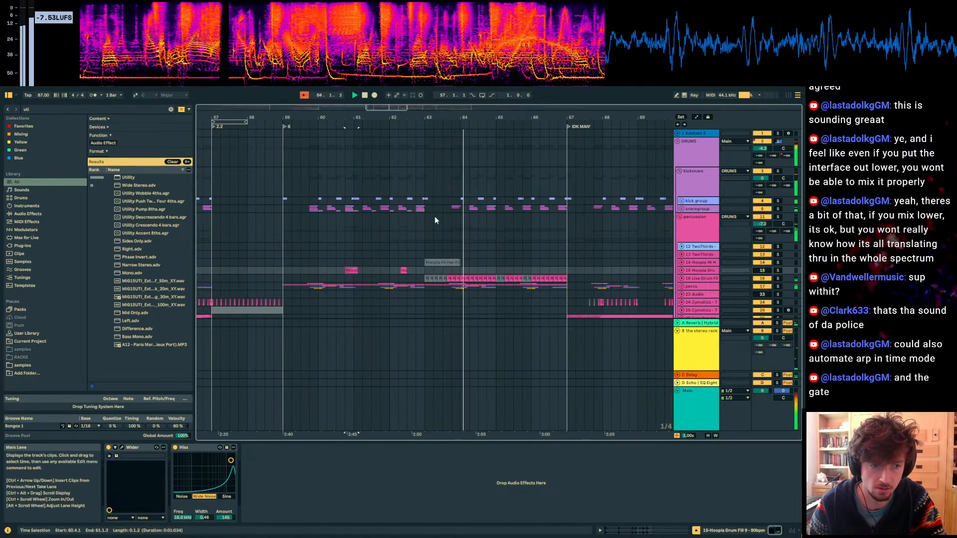
Step: Unfold the ghuzheng dubby group and look through its tracks around the IDK MAN marker
scroll(437, 232, down, 3)
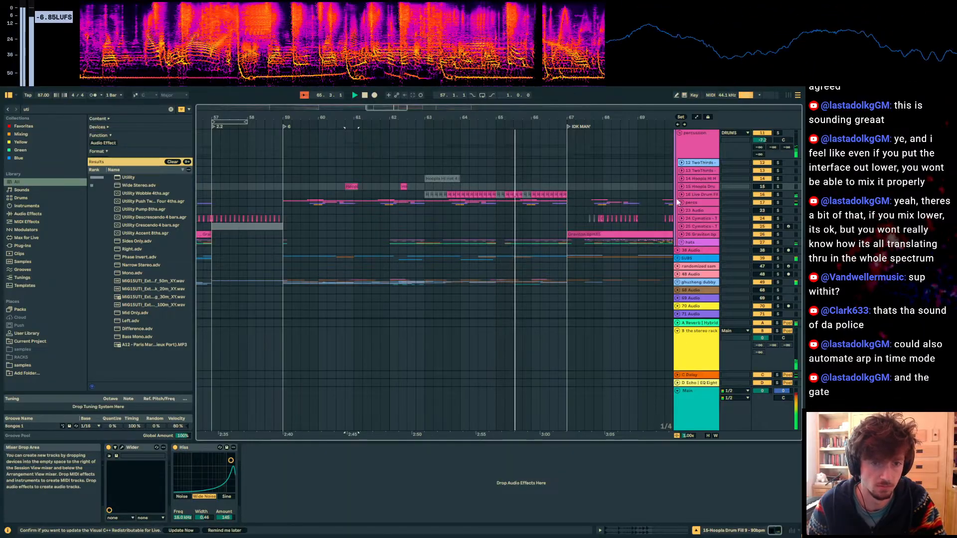
scroll(608, 234, down, 1)
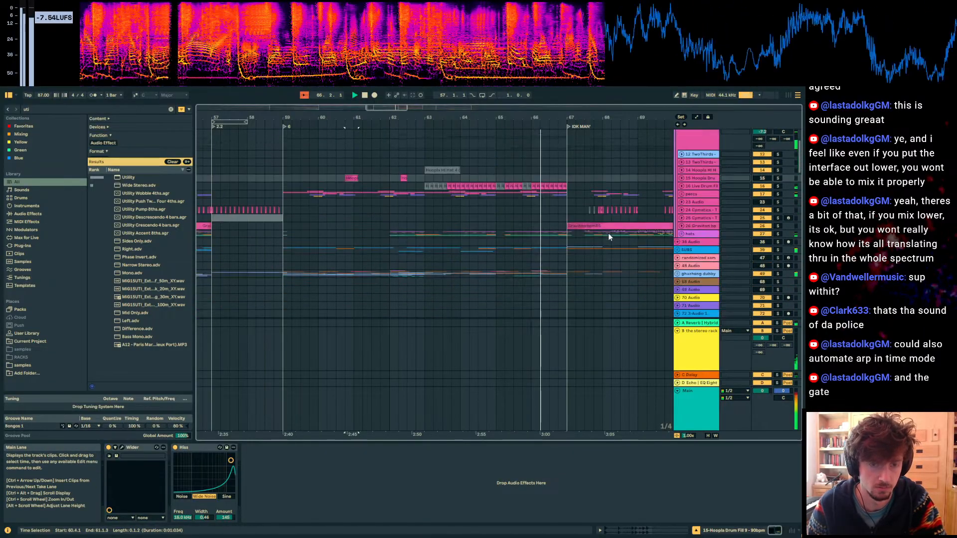
scroll(680, 240, down, 2)
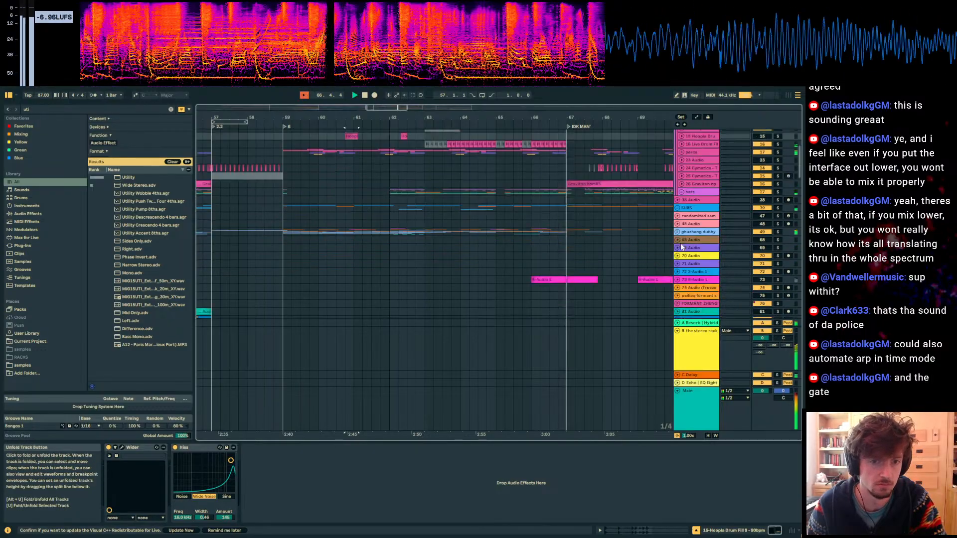
scroll(680, 243, down, 3)
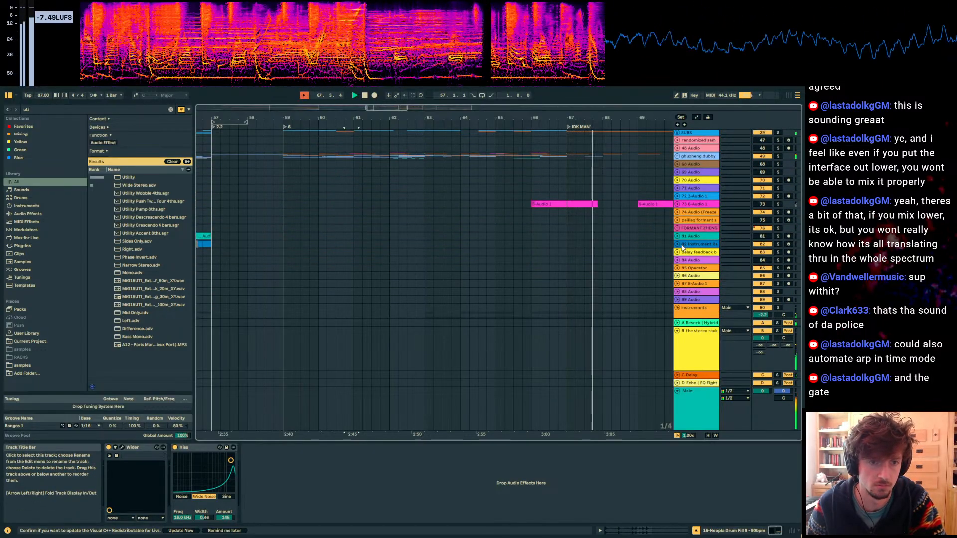
click(678, 157)
scroll(596, 225, down, 7)
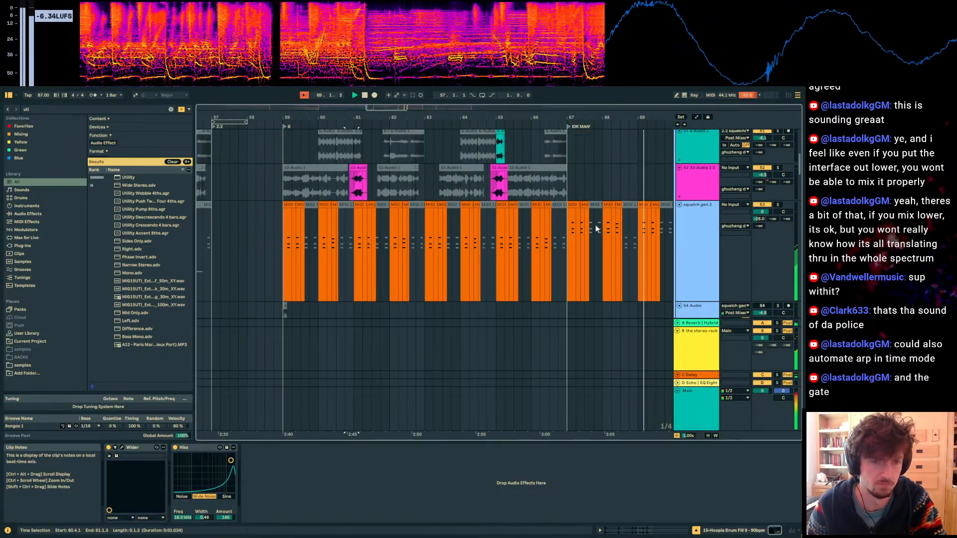
scroll(570, 218, down, 3)
Step: Play the IDK MAN section from bar 67 with the A Reverb return switched off
click(570, 217)
key(space)
scroll(597, 223, down, 11)
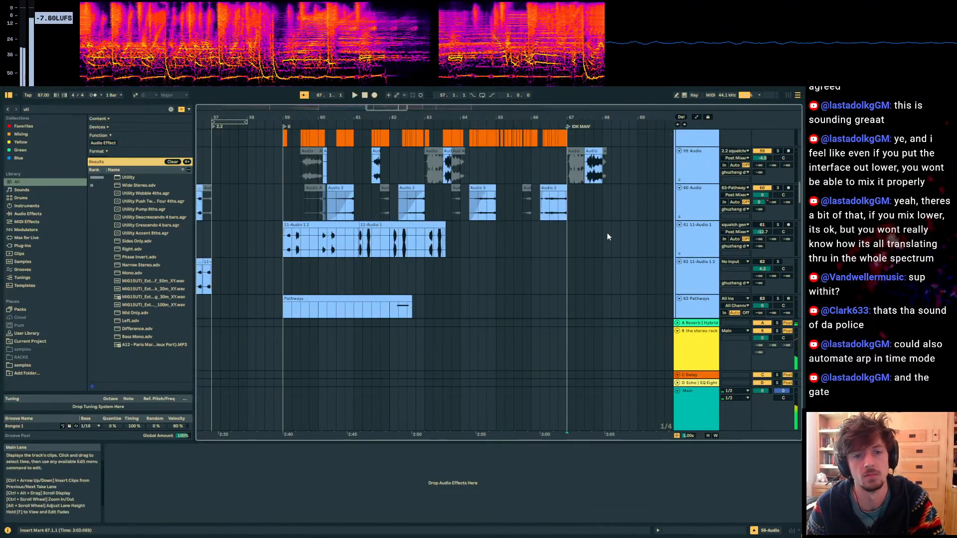
scroll(620, 252, down, 15)
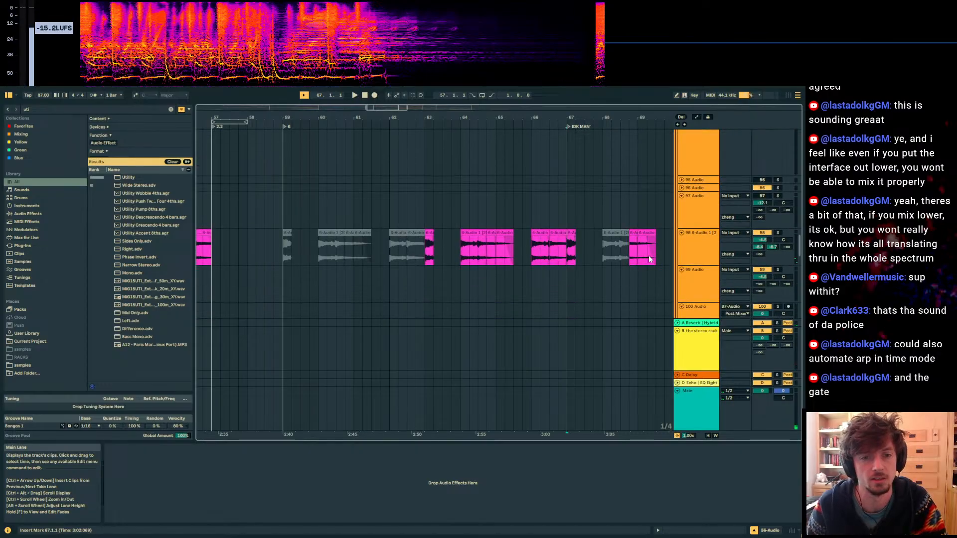
click(763, 323)
key(space)
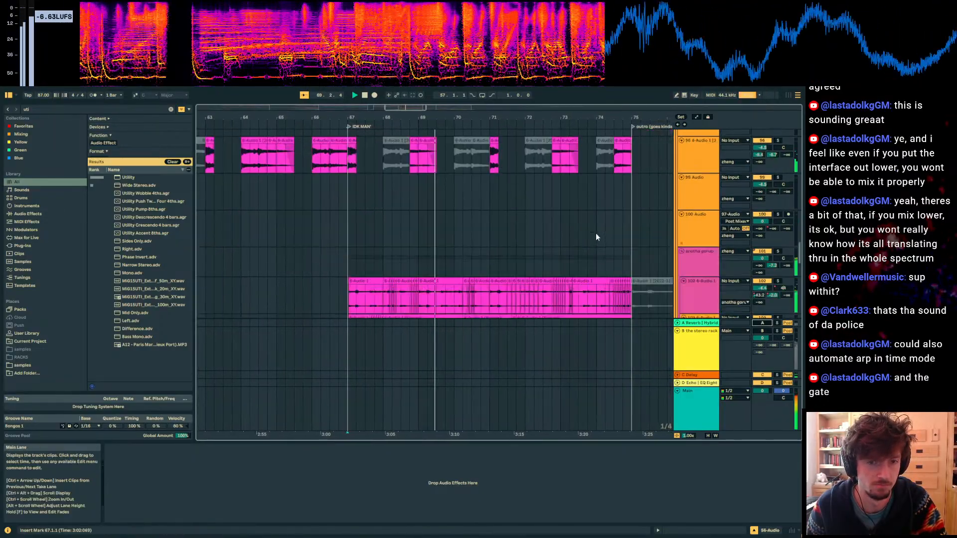
Step: Draw a low level just after bar 67 in the anotha gorup track's send automation for the stereo rack return
scroll(596, 233, down, 5)
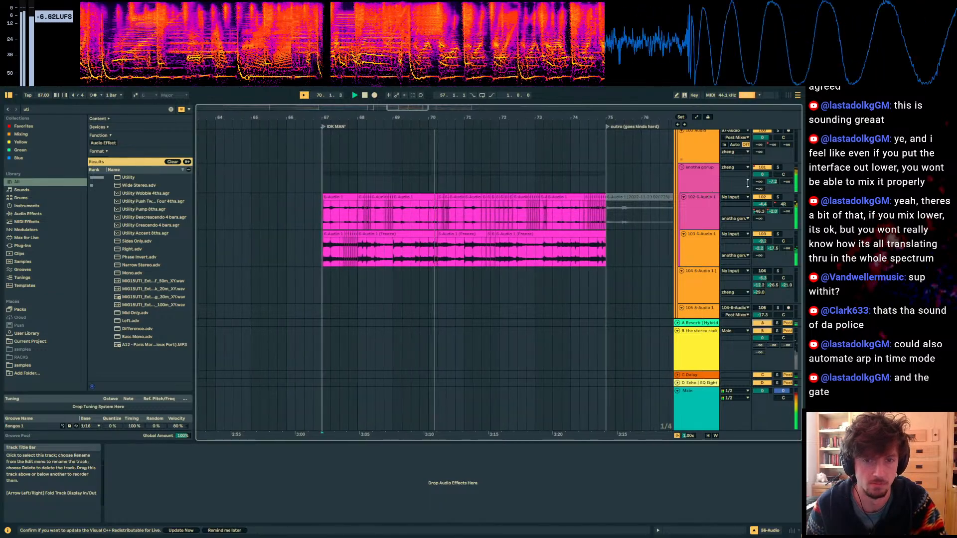
key(a)
key(b)
drag(306, 190, 330, 192)
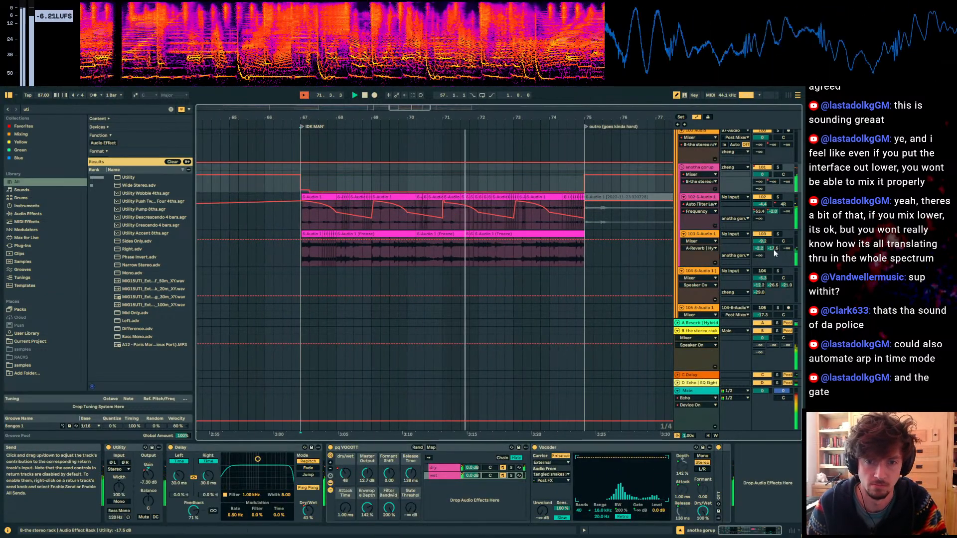
key(a)
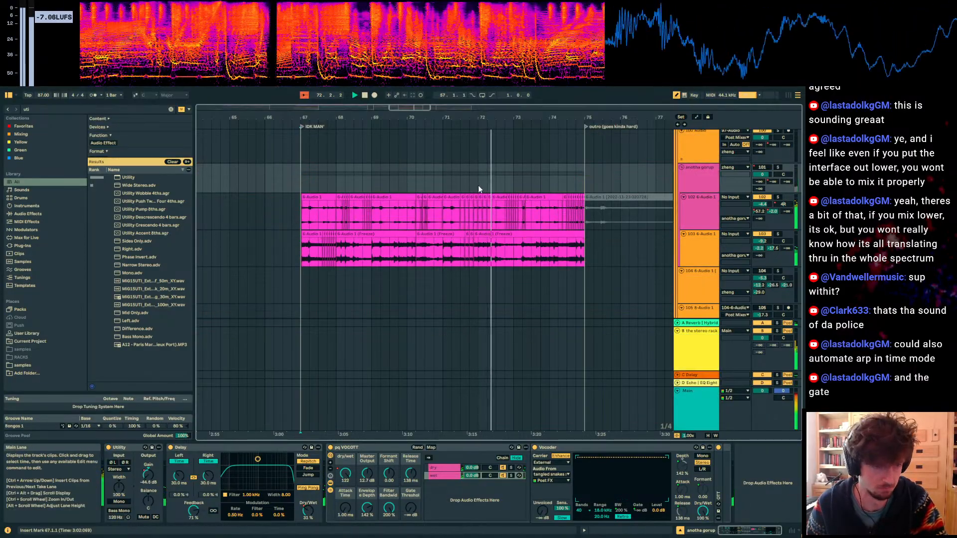
Step: Set the transposition of the 59 Audio clip at 71.3.1 to 0 semitones and play it
scroll(478, 185, up, 10)
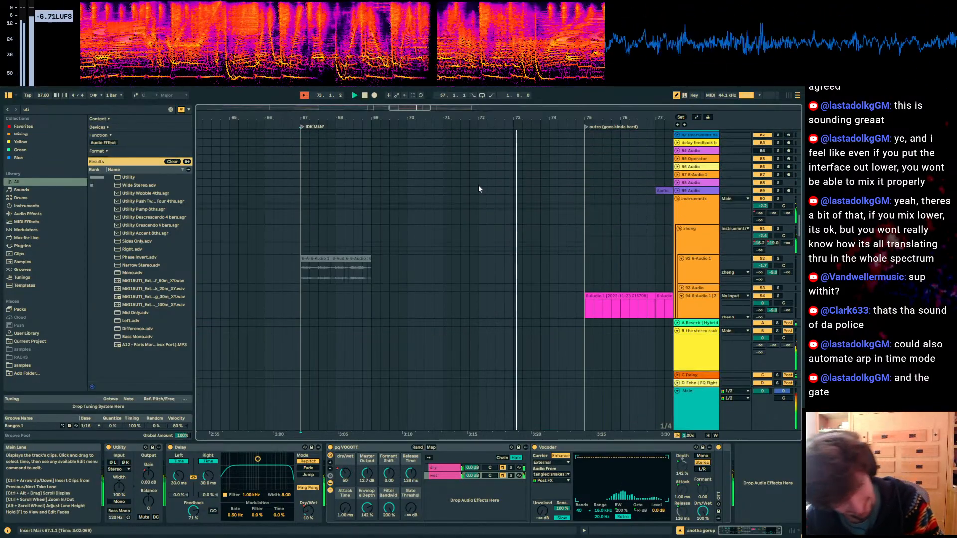
scroll(478, 189, up, 15)
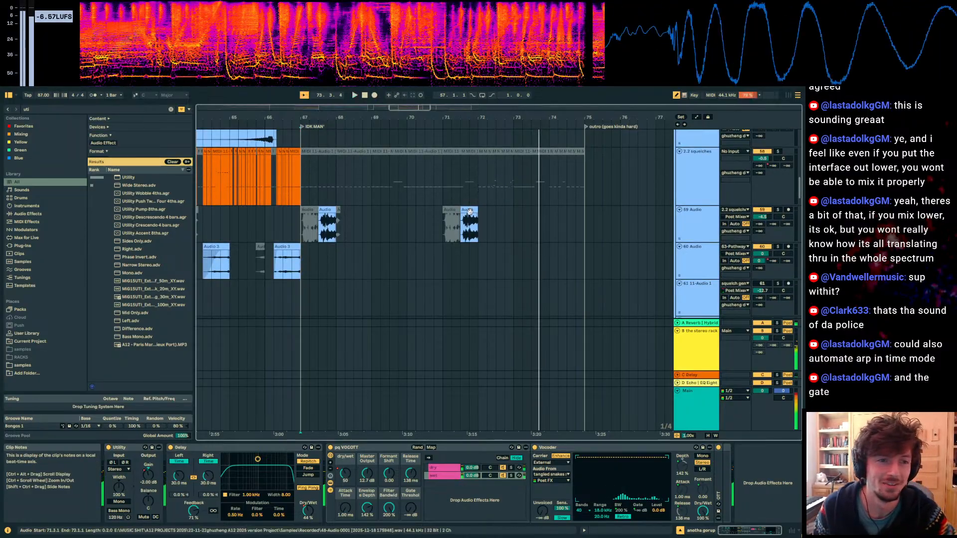
click(467, 211)
click(714, 530)
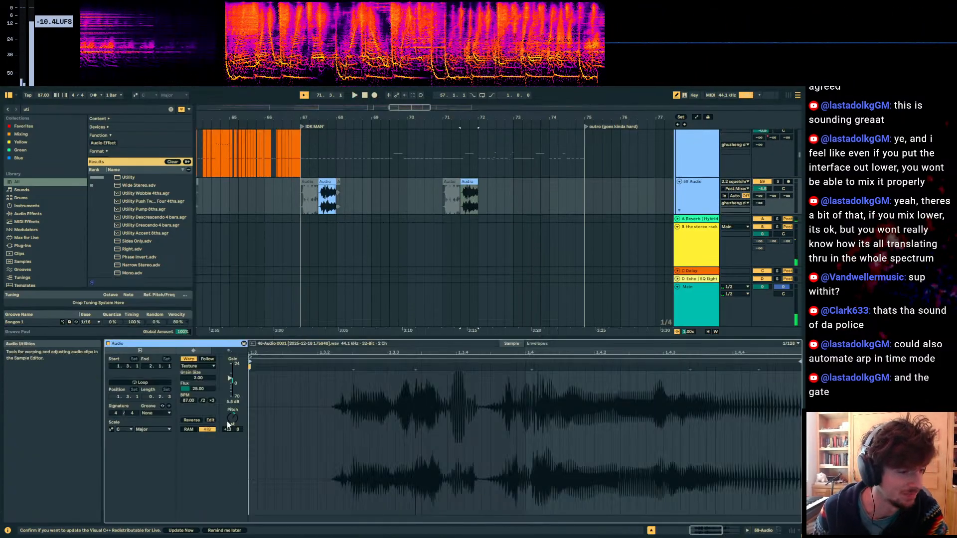
key(space)
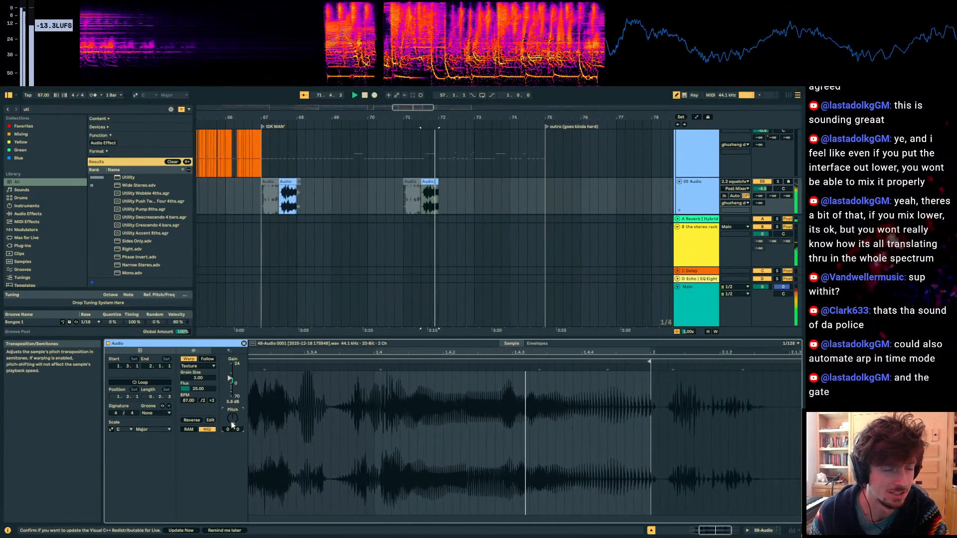
key(space)
Step: Split the 59 Audio clip at 71.4.1 and double the second piece's original tempo to 174 BPM
click(420, 193)
key(ctrl+e)
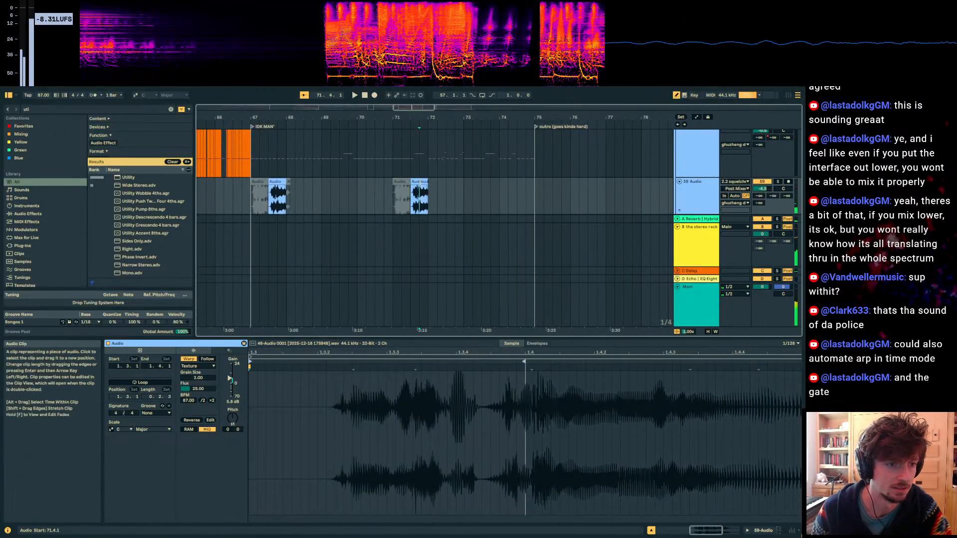
click(422, 182)
click(212, 400)
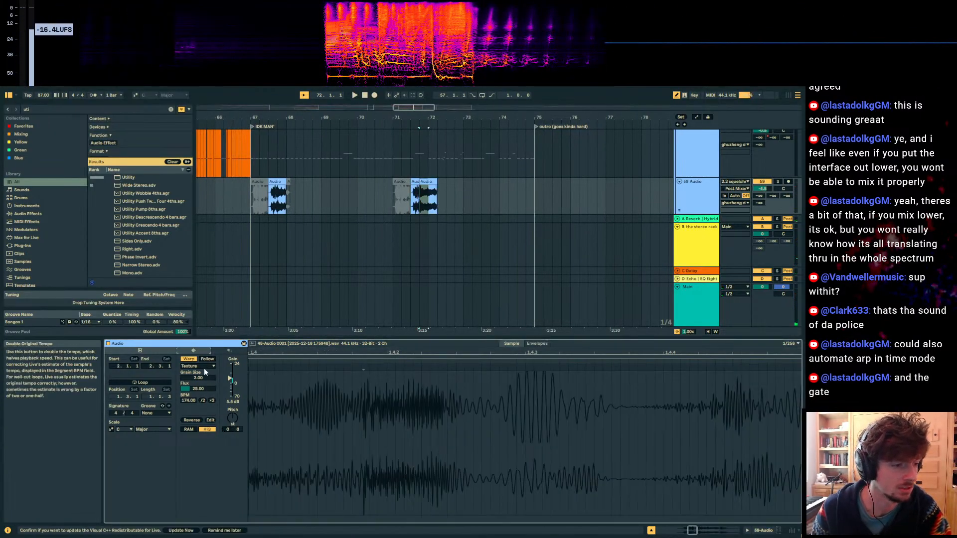
Step: Try the Re-Pitch warp mode on the second piece and shorten its end to 72.1.1
click(199, 391)
key(space)
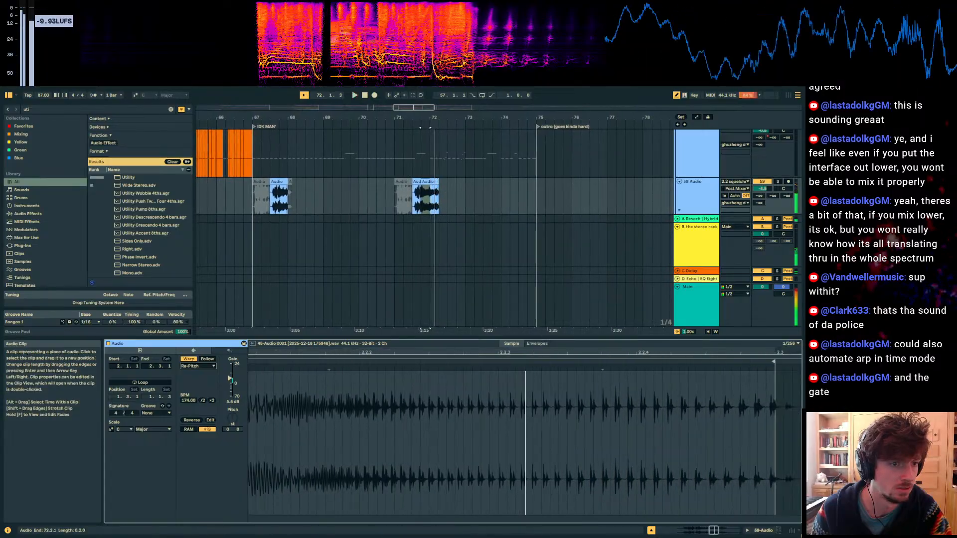
drag(436, 182, 430, 181)
Step: Switch the second piece's warp mode to Beats and play it back
click(212, 366)
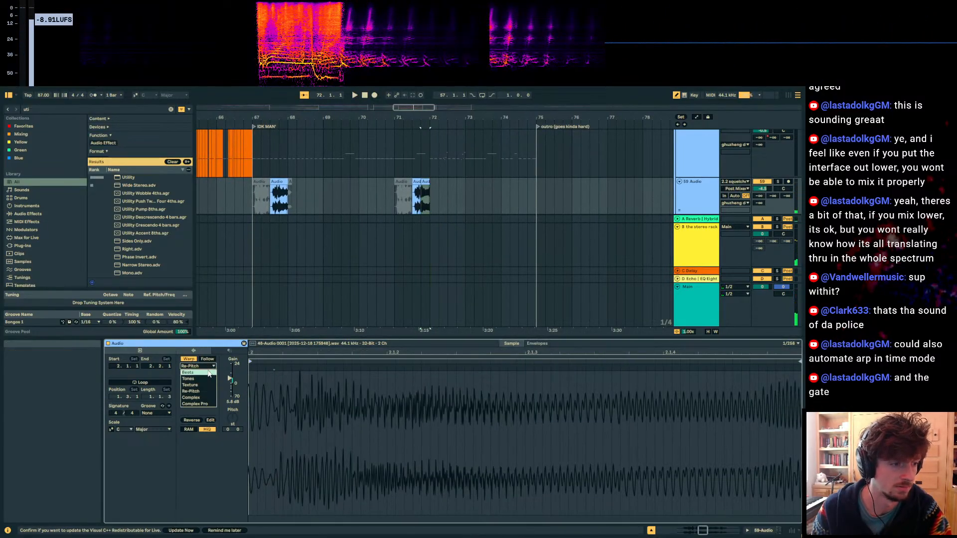
click(212, 372)
key(space)
Step: Play both pieces of the split 59 Audio clip from 71.3.1 to check the edit
click(413, 197)
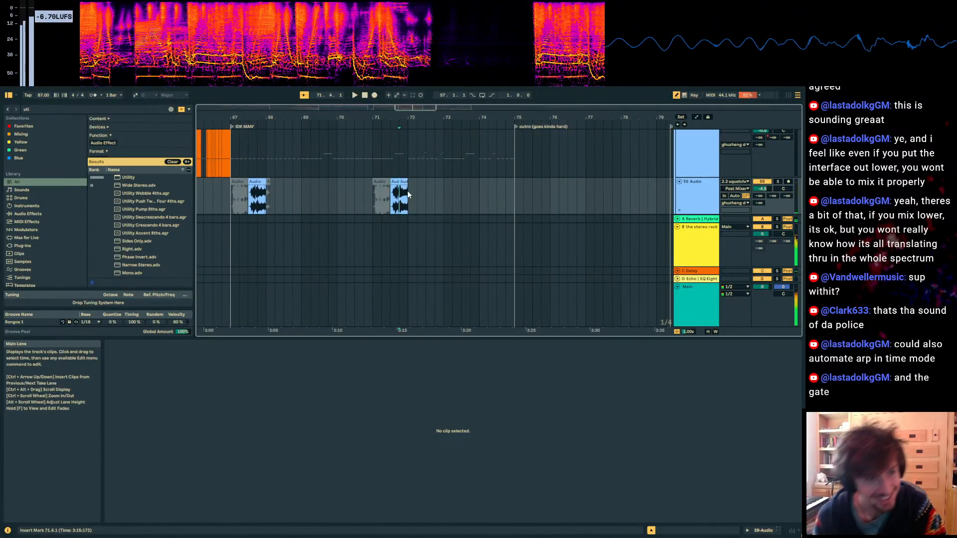
drag(406, 194, 391, 196)
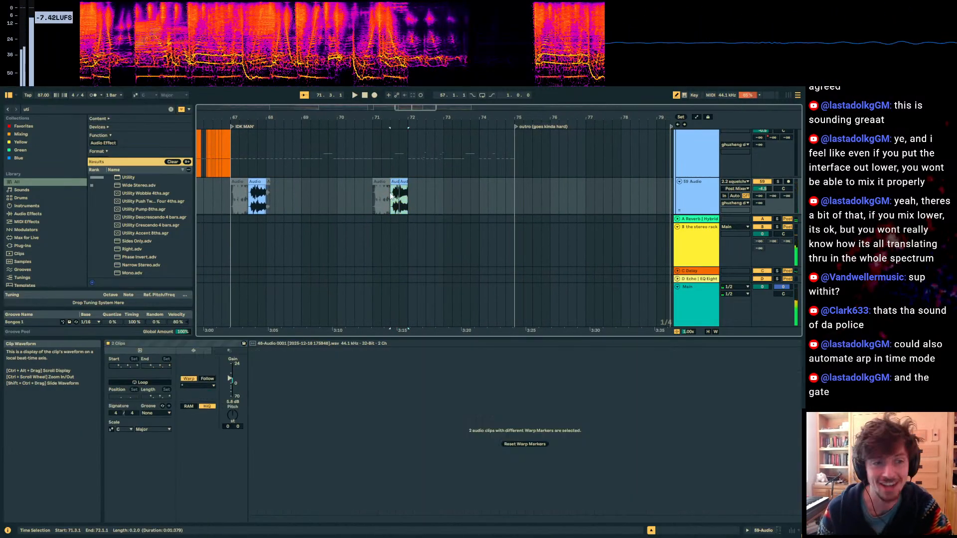
click(265, 211)
key(space)
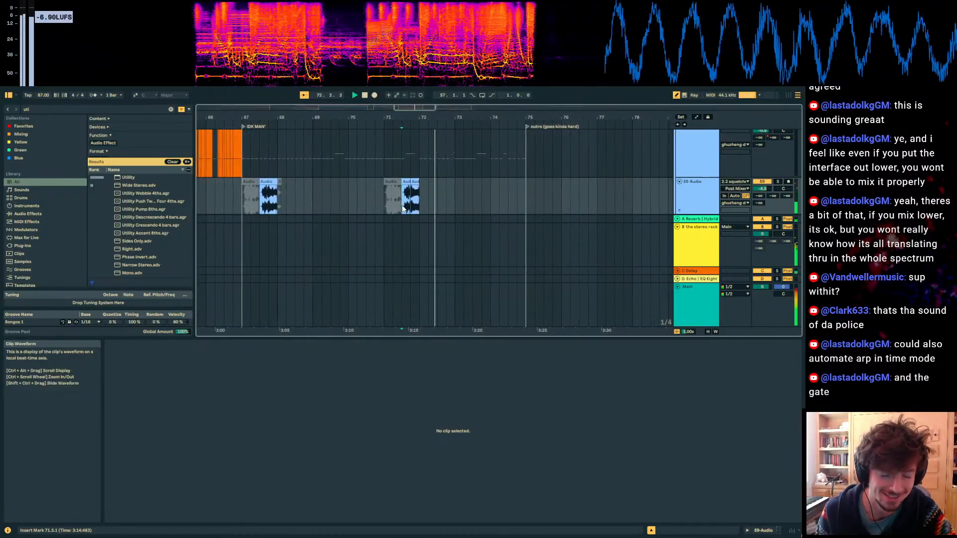
Step: Collapse the stereo rack return track and the Main track to single-line lanes in the arrangement
drag(380, 118, 519, 115)
scroll(505, 178, down, 10)
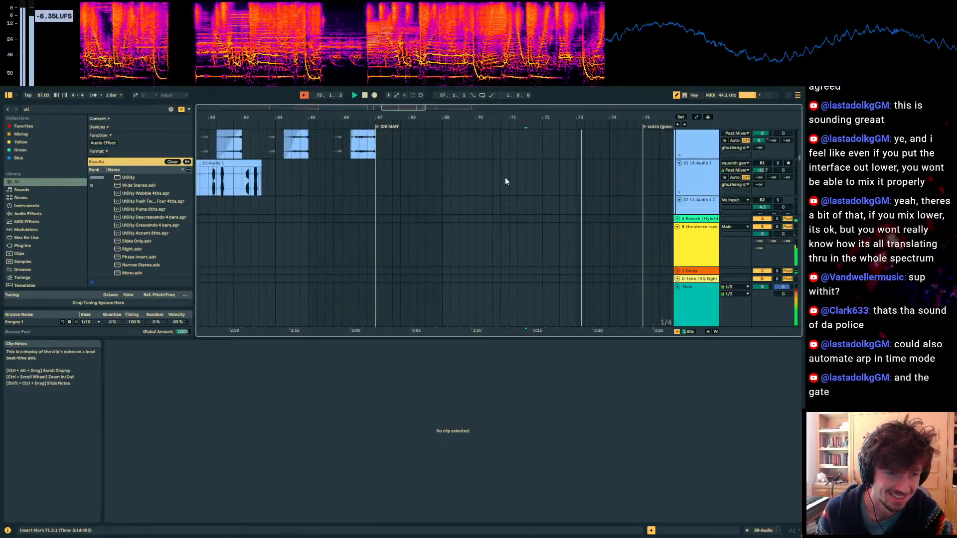
scroll(510, 191, down, 10)
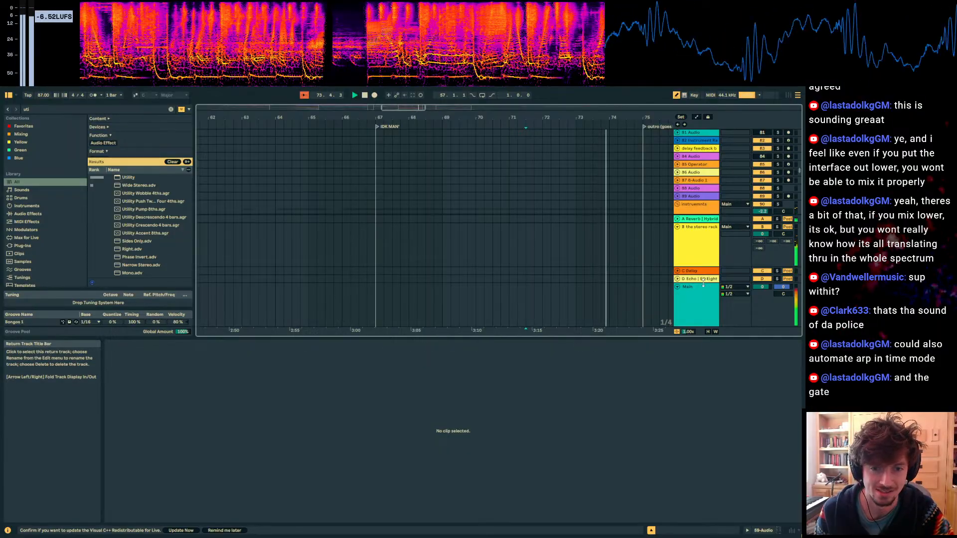
drag(703, 283, 695, 310)
scroll(606, 240, down, 10)
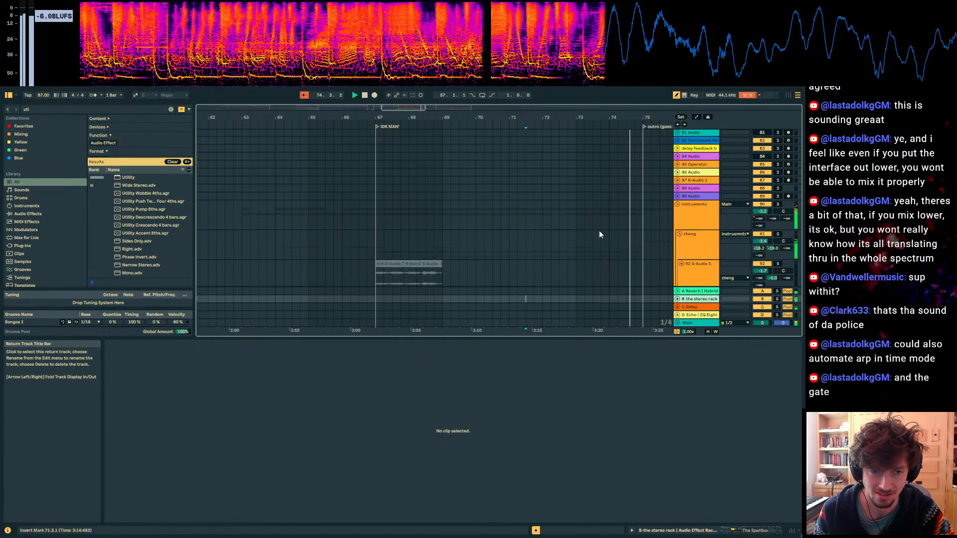
Step: Play the frozen clips on tracks 102 and 103 in the anotha gorup group from 67.1.1
scroll(601, 224, down, 2)
click(588, 222)
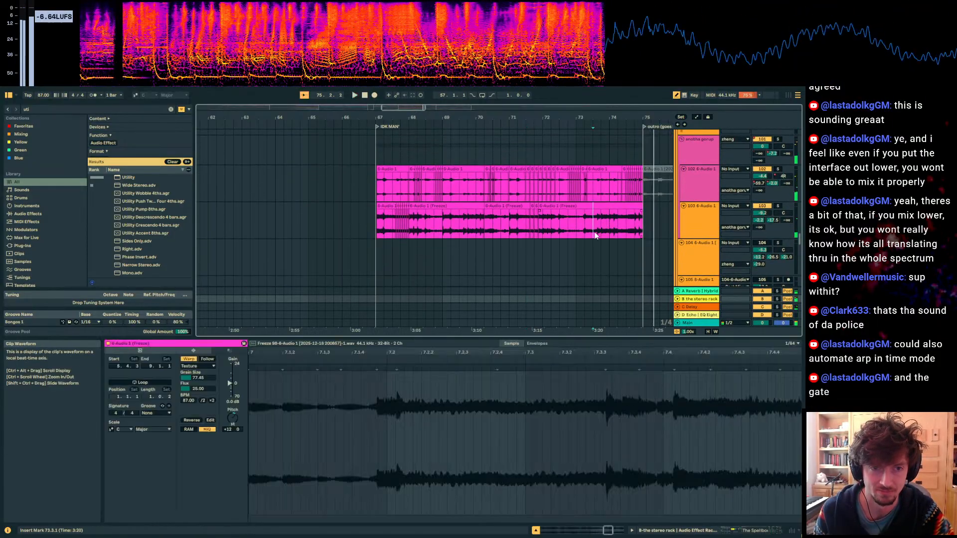
click(374, 224)
key(space)
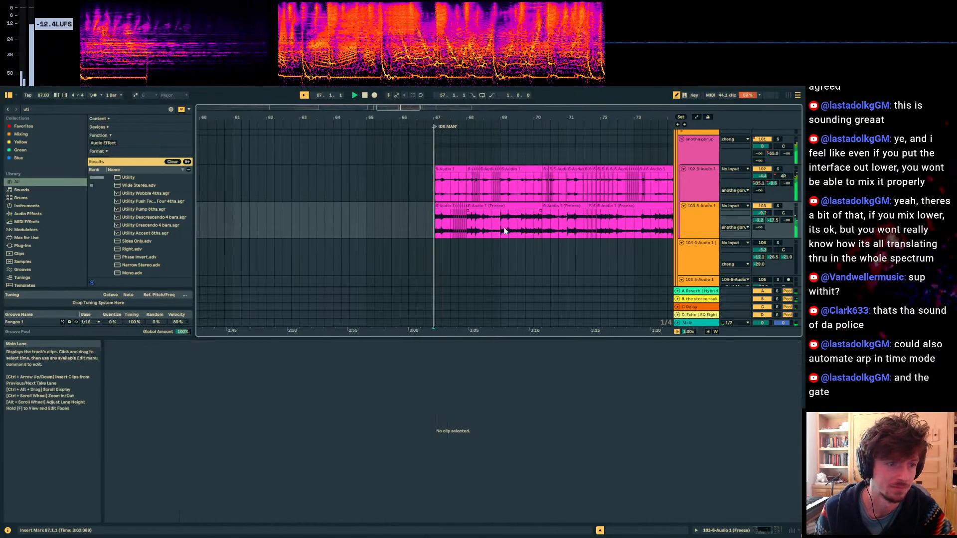
Step: Deactivate the clips on tracks 102 and 103 from 67.4.1 to 69.1.1, 70.1.1 to 71.1.1 and 72.1.1 to 72.3.1
drag(487, 226, 451, 186)
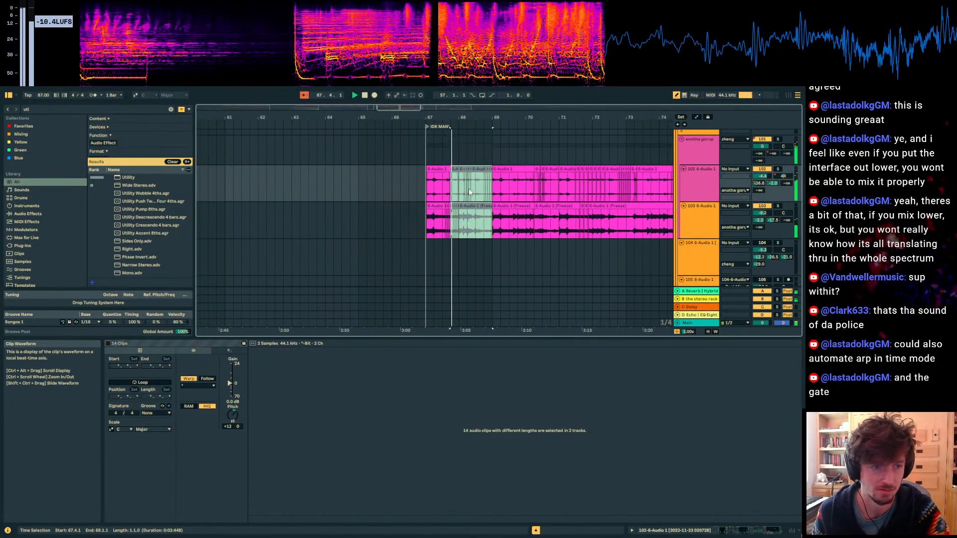
drag(459, 230, 442, 193)
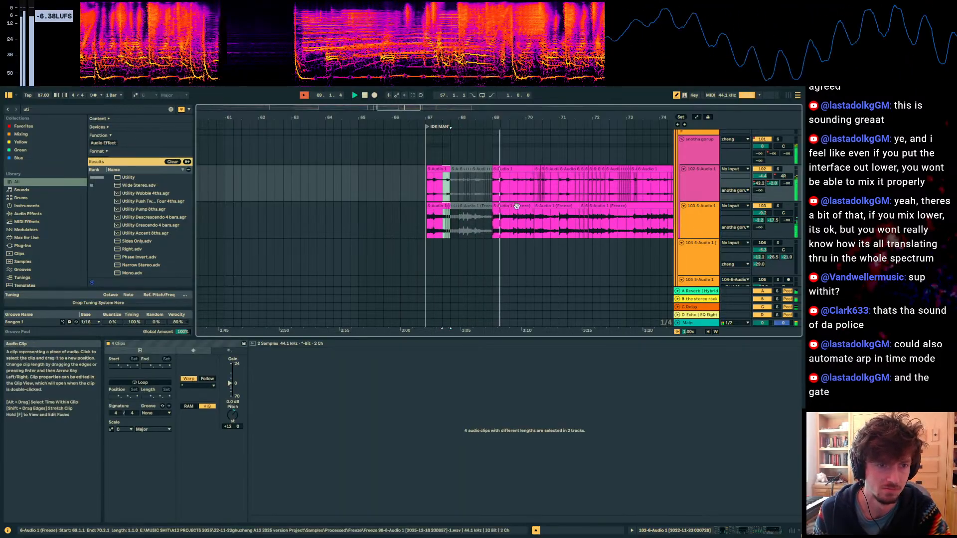
drag(517, 197, 562, 204)
key(ctrl+d)
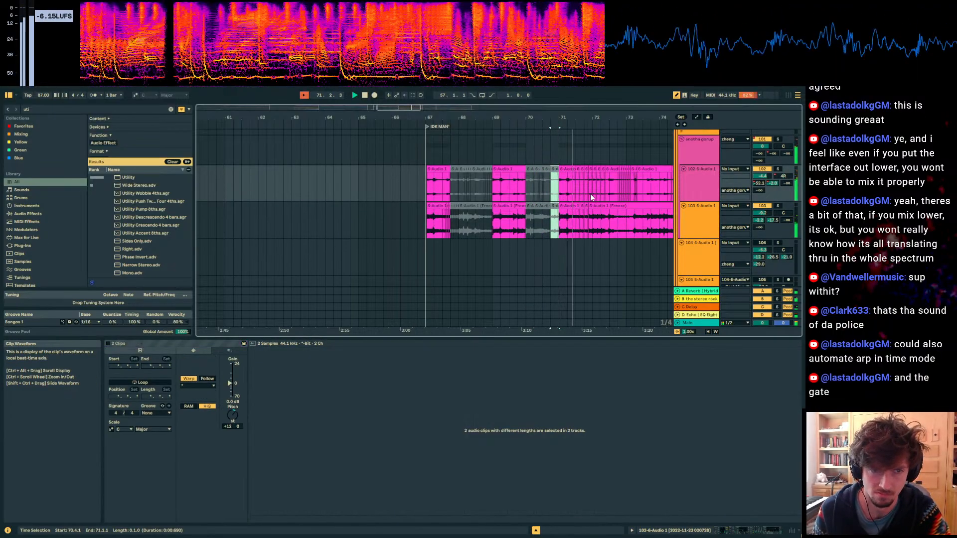
mouse_move(589, 197)
mouse_down()
mouse_move(610, 230)
mouse_move(594, 199)
mouse_up()
key(0)
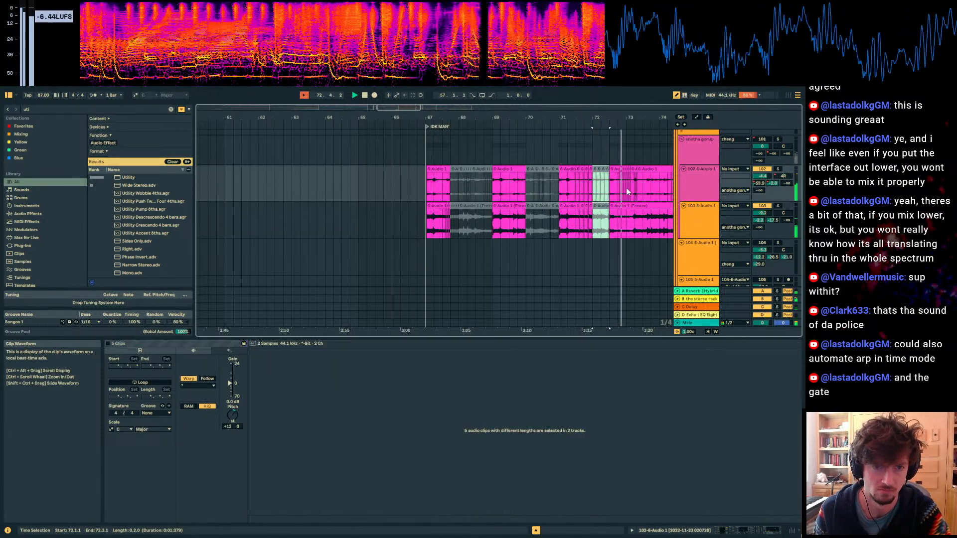
Step: Deactivate the clips on tracks 102 and 103 from just after bar 73 to the outro marker, and place the insert marker at 66.4.1
drag(627, 119, 479, 119)
drag(484, 191, 548, 219)
key(0)
key(0)
click(549, 220)
click(286, 198)
click(270, 197)
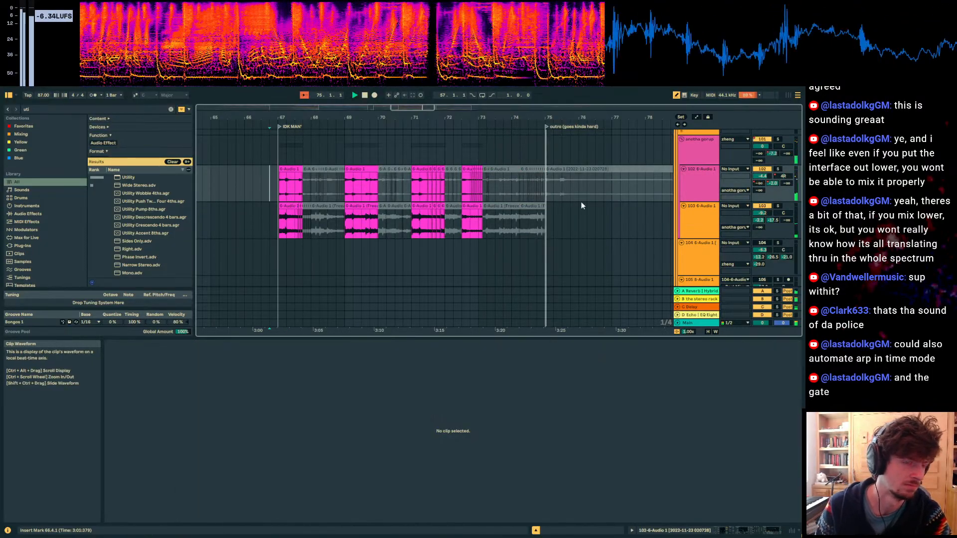
Step: Show the device chain of the anotha gorup group track, including its Delay and Vocoder
scroll(598, 201, up, 2)
right_click(695, 206)
click(756, 481)
click(742, 530)
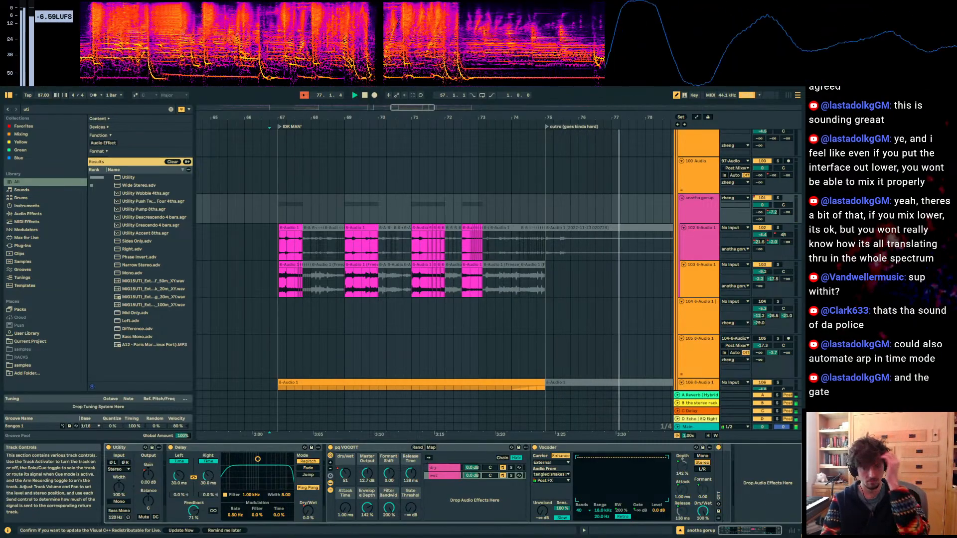
drag(535, 118, 457, 109)
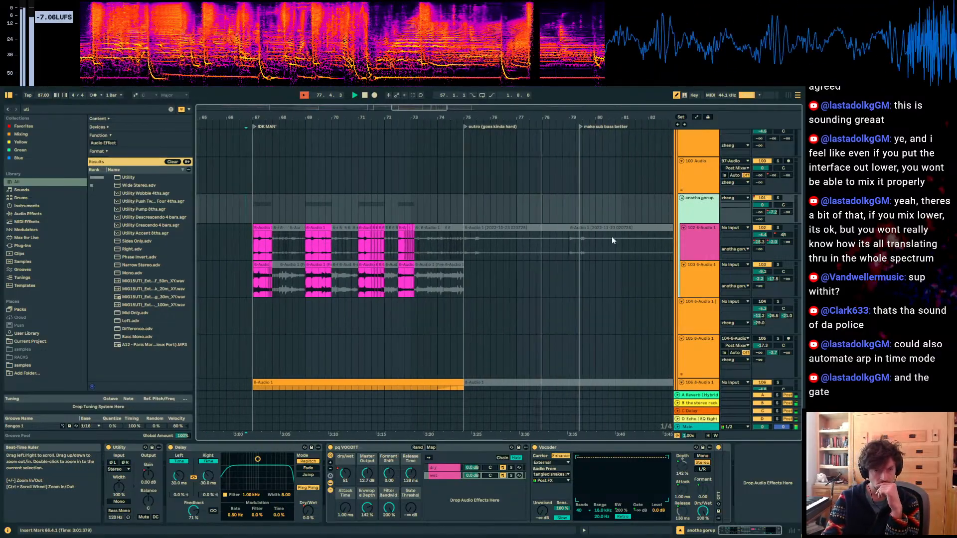
Step: Look through the tracks between the IDK MAN section and the outro while the song plays
scroll(543, 288, down, 1)
scroll(543, 286, down, 8)
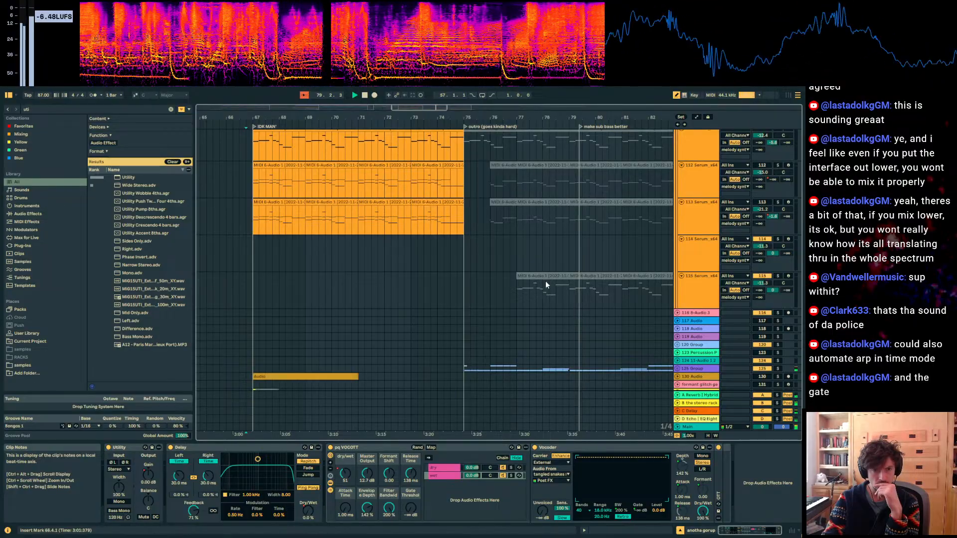
scroll(545, 285, up, 4)
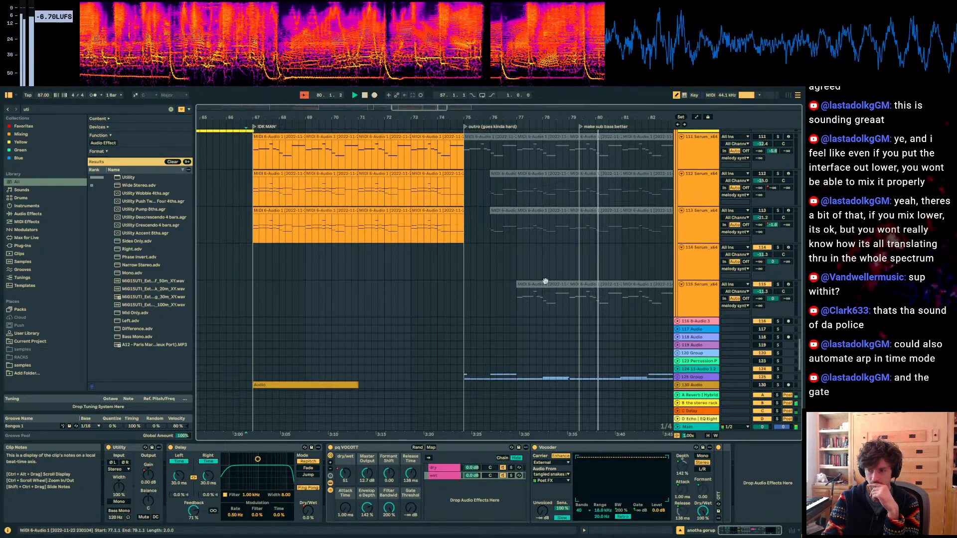
scroll(545, 282, up, 8)
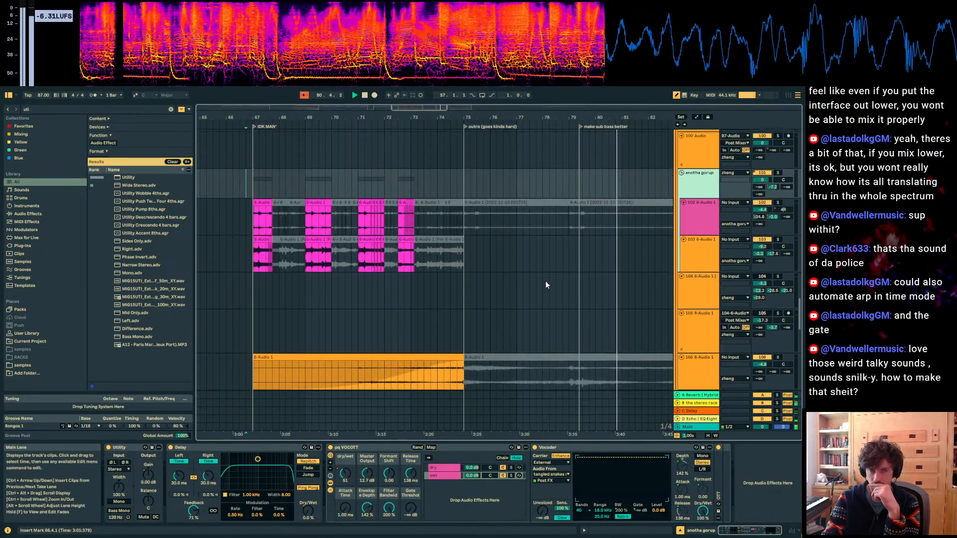
scroll(545, 284, up, 12)
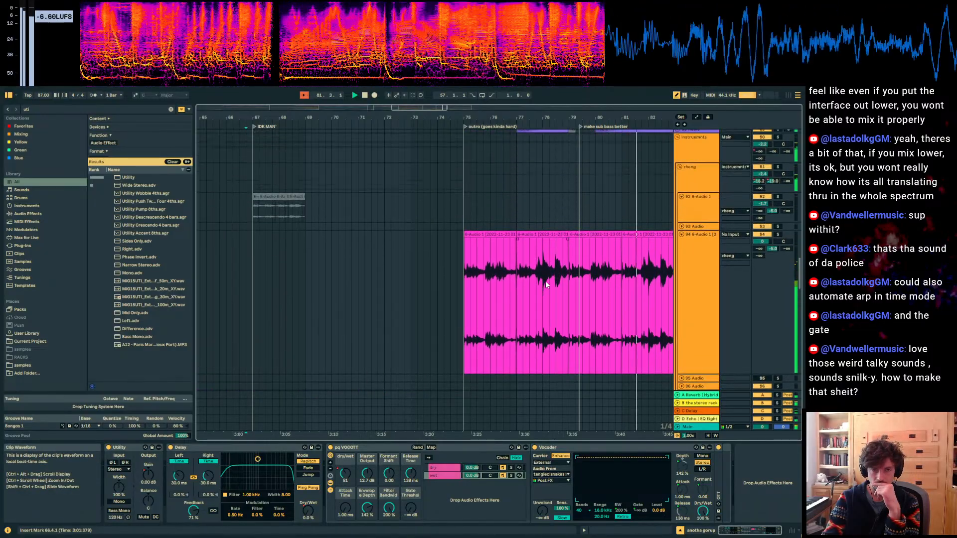
scroll(545, 280, up, 8)
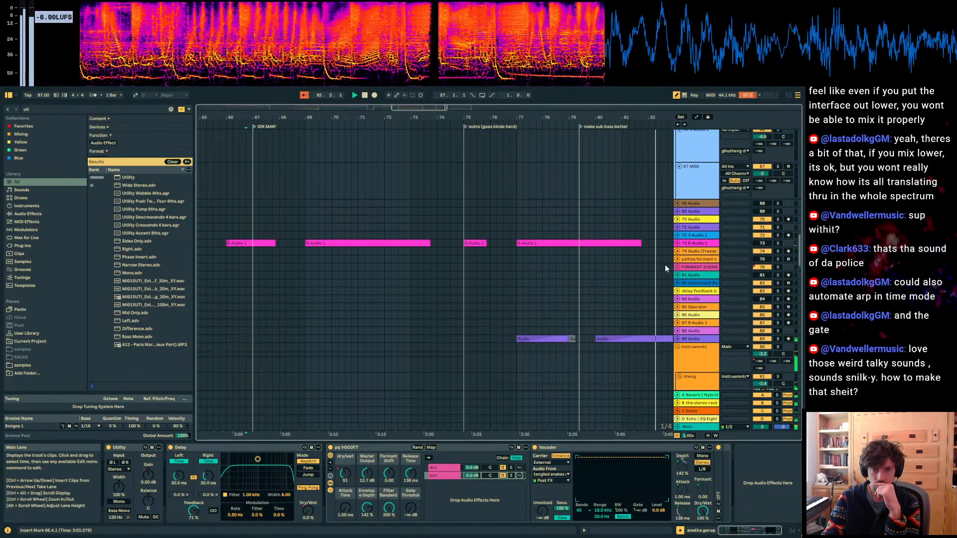
scroll(665, 255, up, 3)
scroll(620, 271, up, 6)
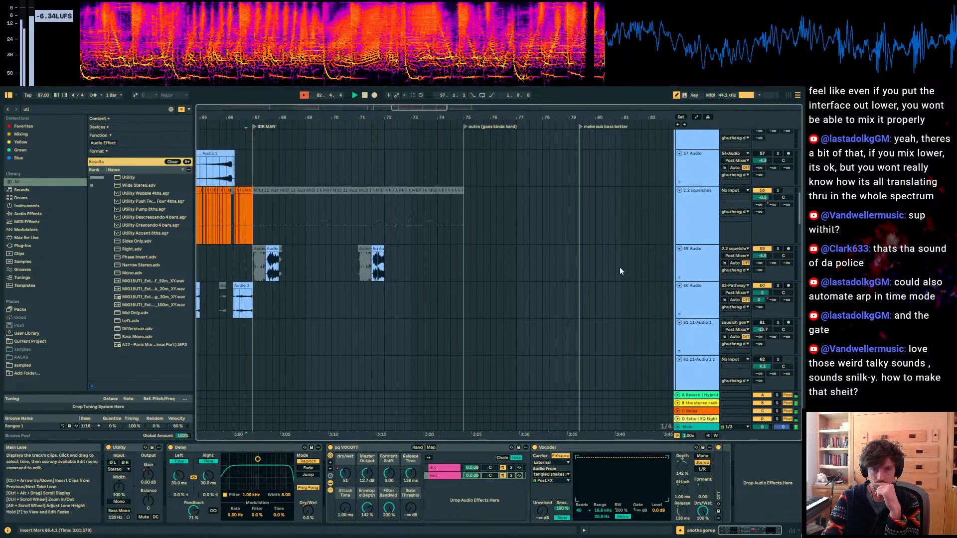
scroll(620, 271, up, 2)
Step: Show the devices of the squelch gen track above 54 Audio, stop playback and set the insert marker to 59.1.1
drag(542, 116, 605, 90)
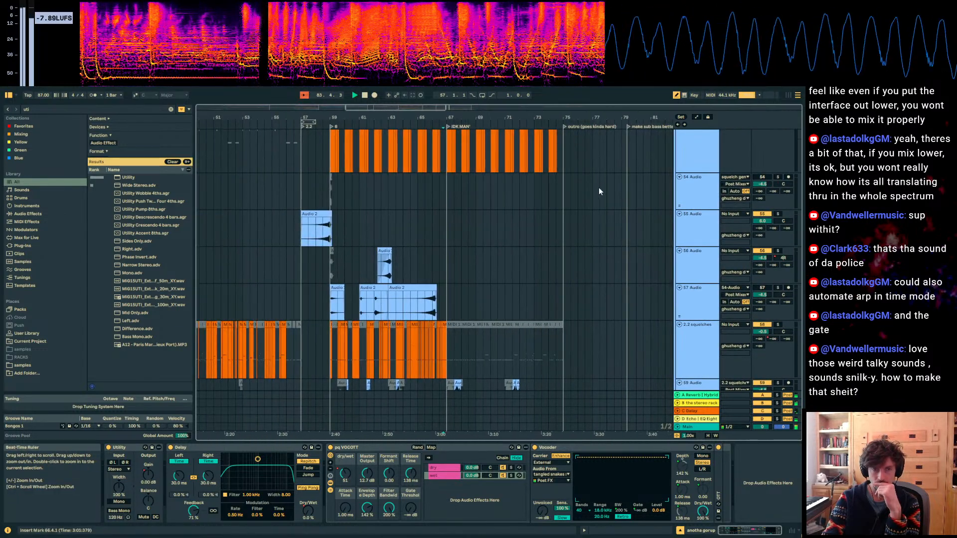
click(405, 355)
scroll(481, 315, up, 3)
drag(616, 117, 536, 113)
click(291, 233)
key(space)
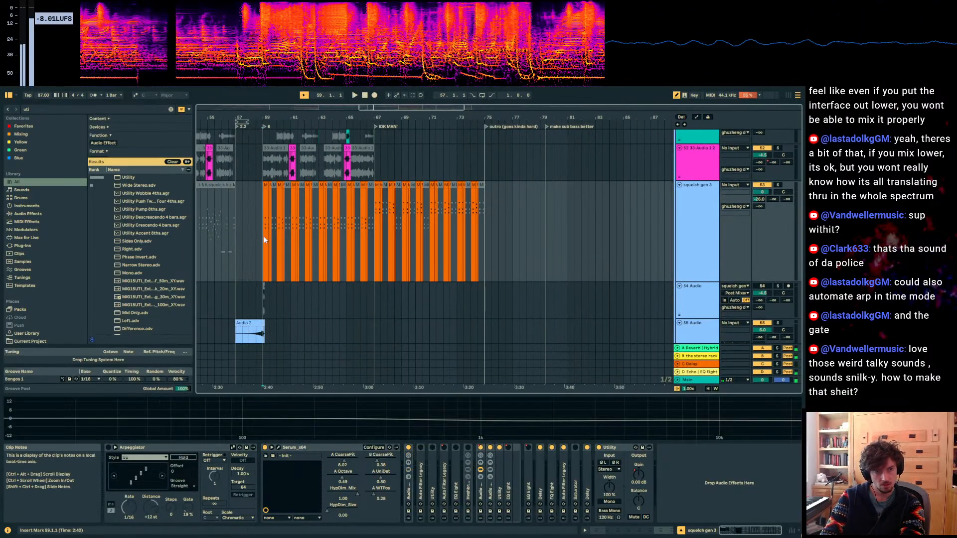
click(262, 235)
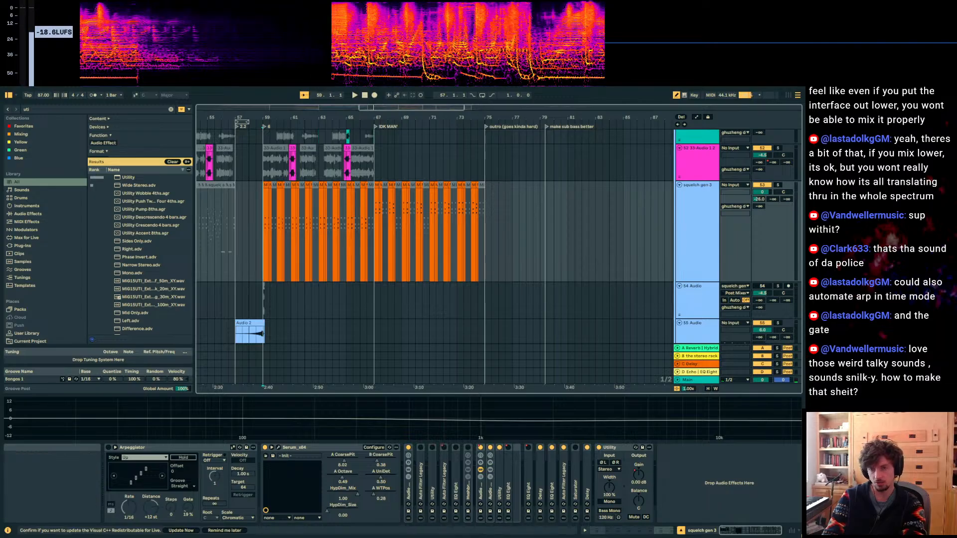
Step: Switch to the browser, find the Tipper squelches sound design tutorial in the YouTube channel's videos, and return to Ableton Live
key(alt+Tab)
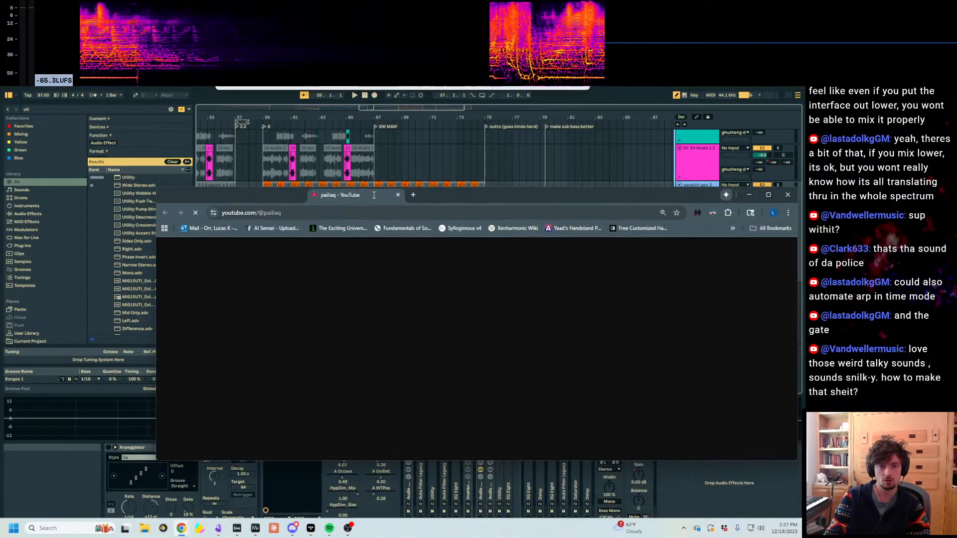
drag(397, 195, 382, 111)
scroll(448, 305, down, 20)
scroll(449, 305, down, 5)
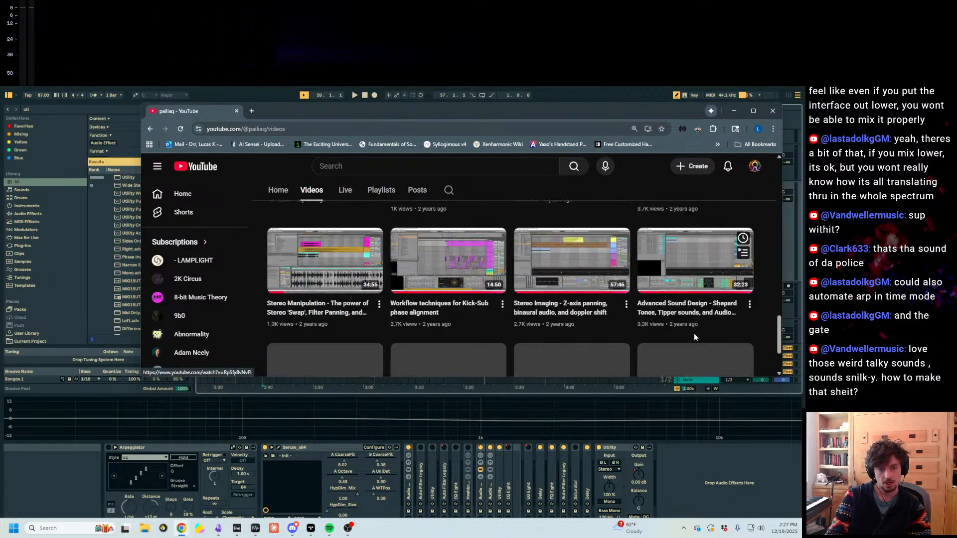
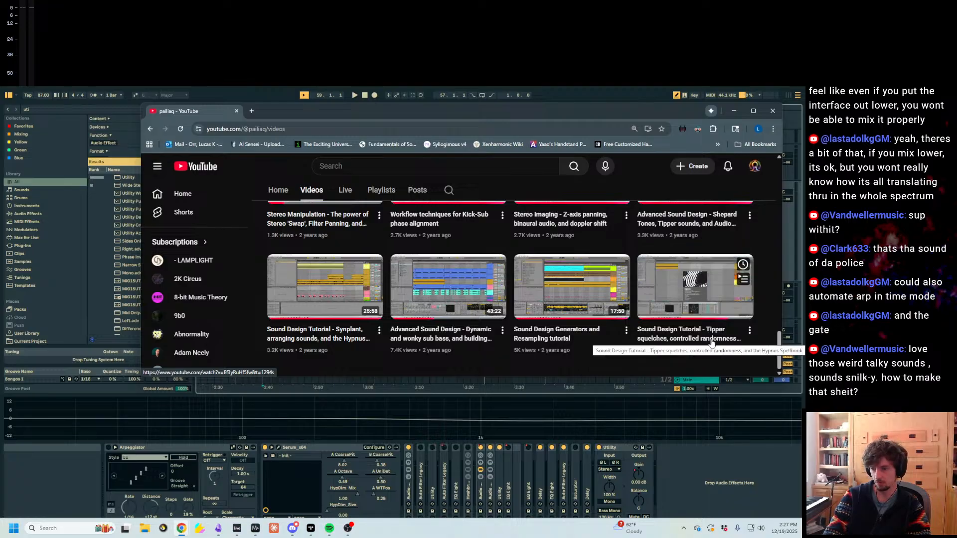
key(alt+Tab)
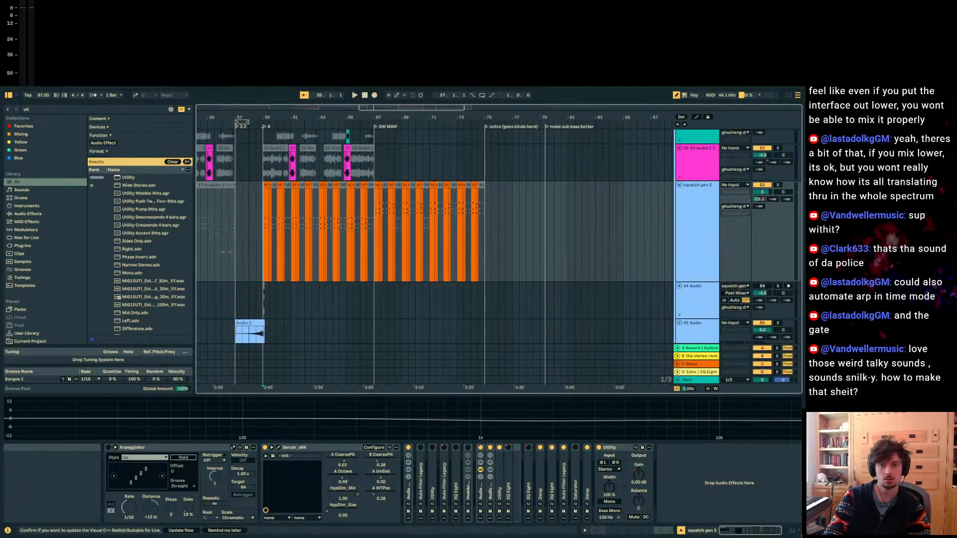
Step: Unfold the squelch gen track's first two Audio Effect Racks and inspect both Auto Filter Legacy chains in the second rack
click(464, 244)
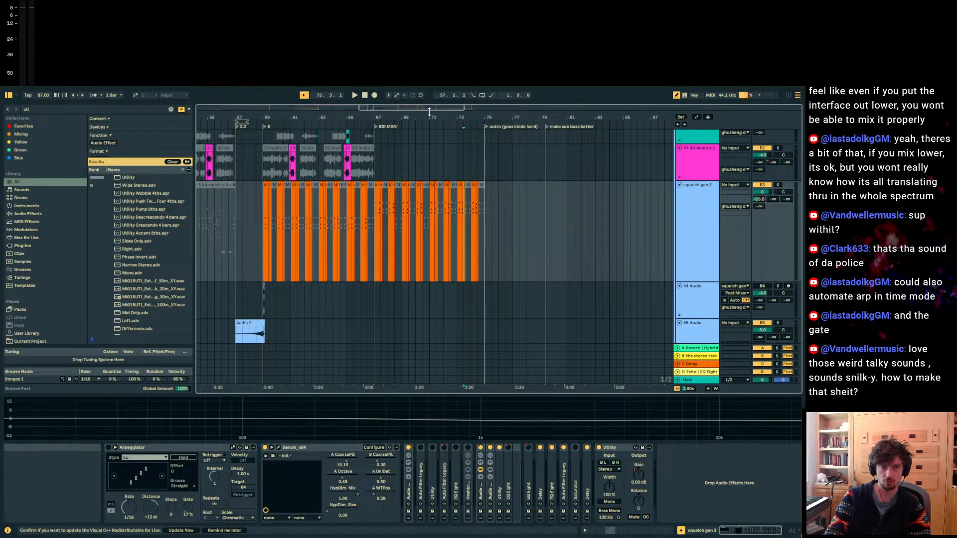
scroll(371, 258, up, 3)
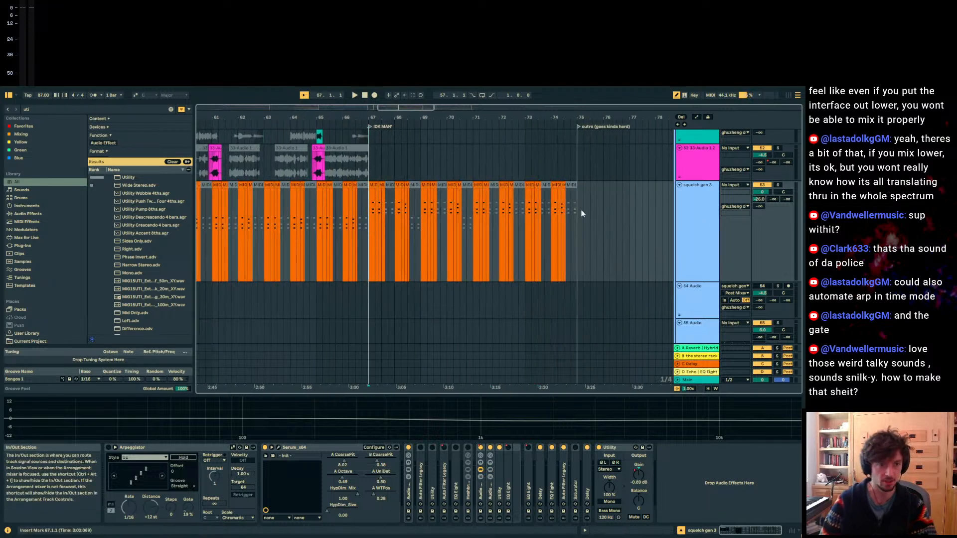
drag(253, 115, 431, 116)
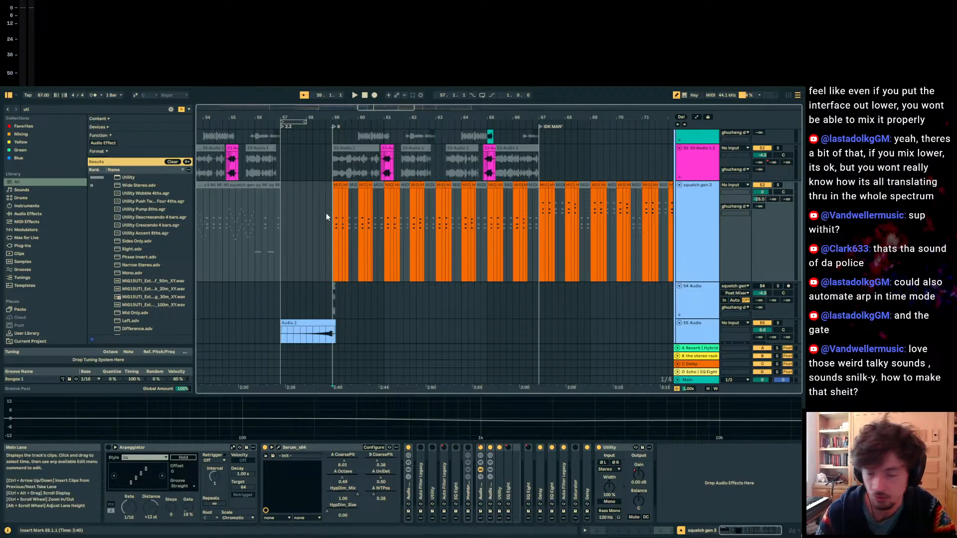
double_click(408, 494)
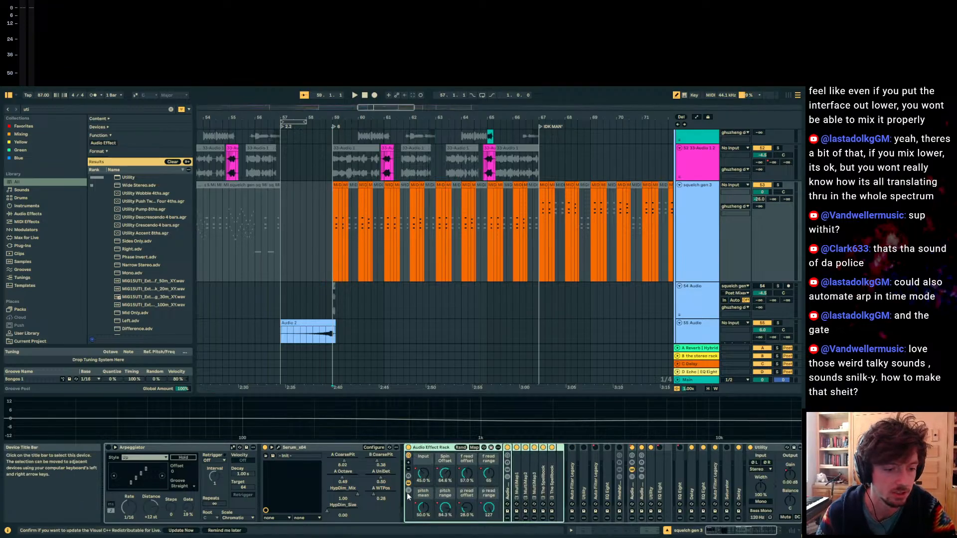
double_click(508, 486)
click(623, 468)
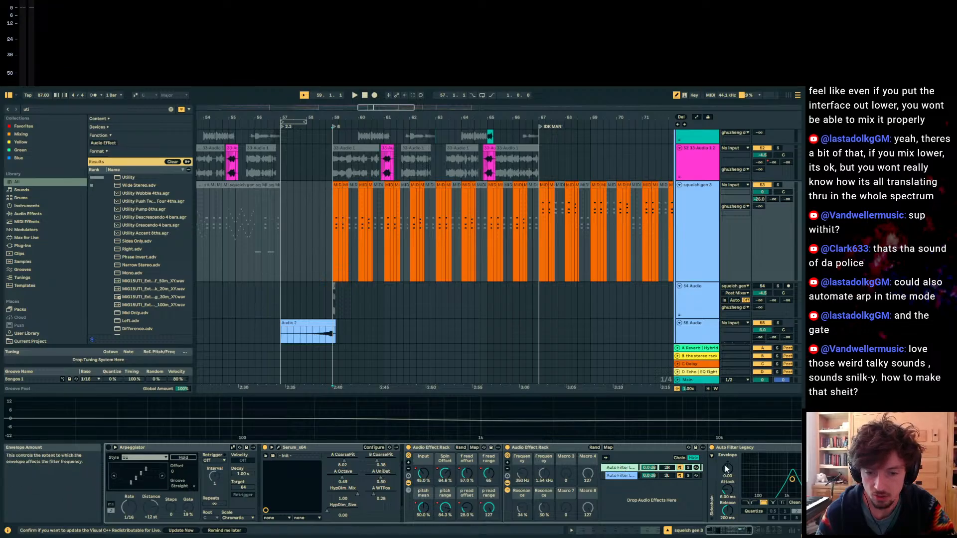
click(736, 451)
click(631, 476)
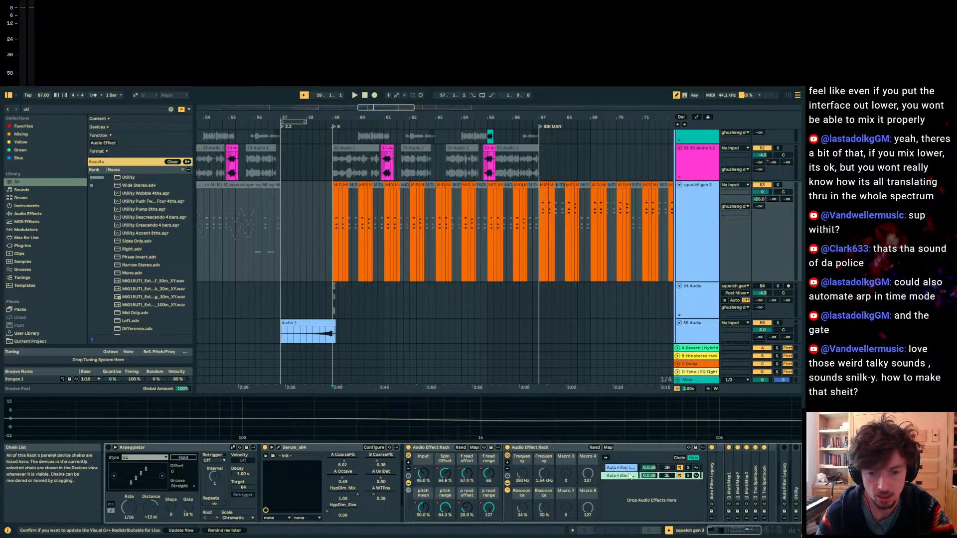
double_click(711, 468)
Step: Play the arrangement from 59.1.1, select the 2.2 squelches track and solo it
click(333, 241)
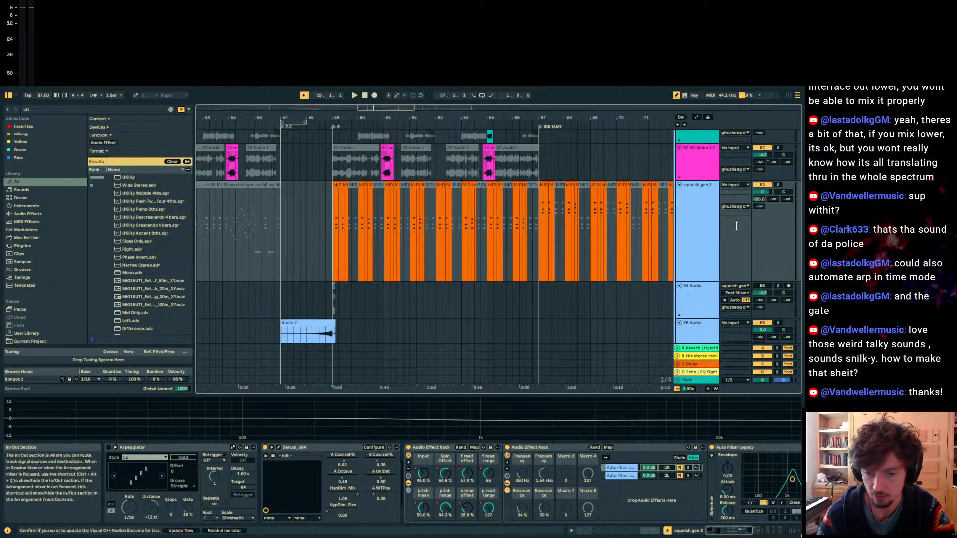
key(space)
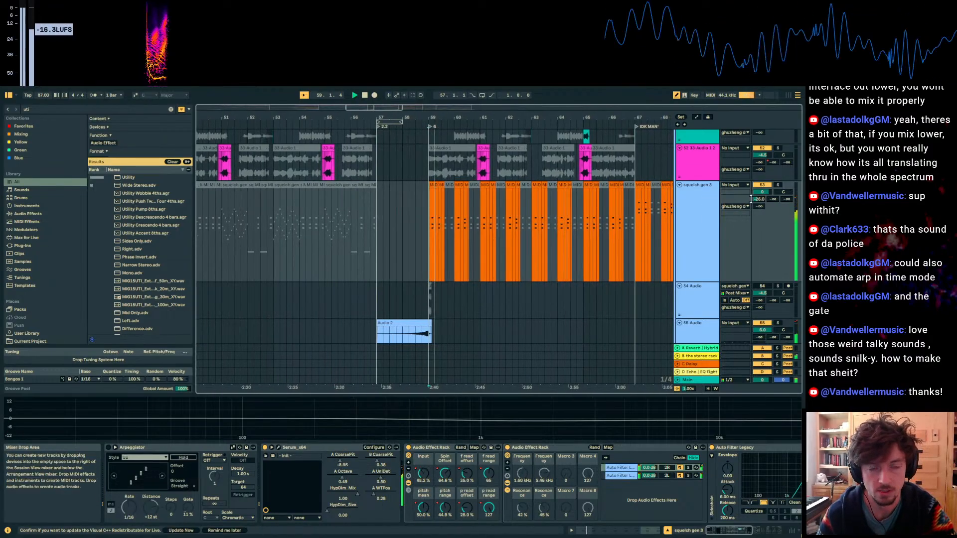
scroll(648, 297, down, 4)
scroll(653, 293, down, 1)
click(433, 268)
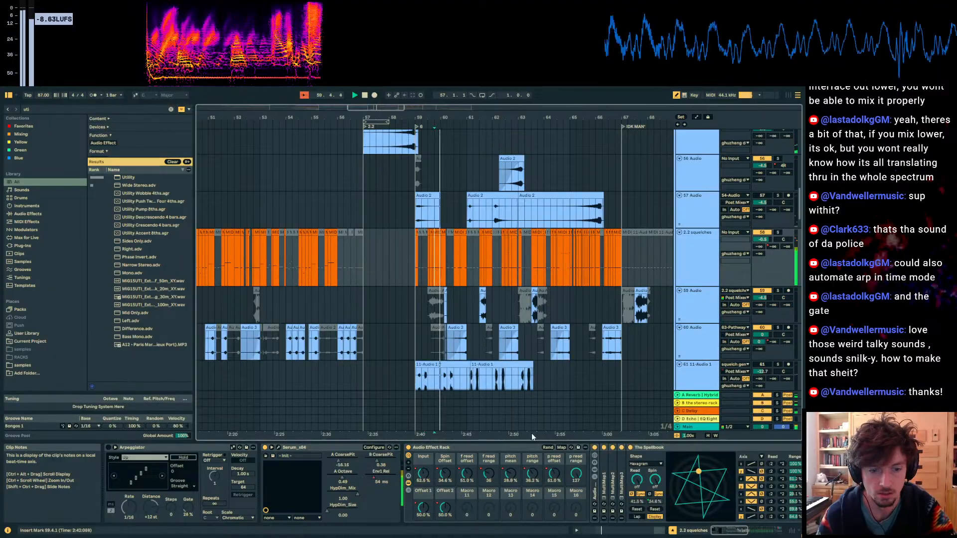
click(779, 234)
click(779, 232)
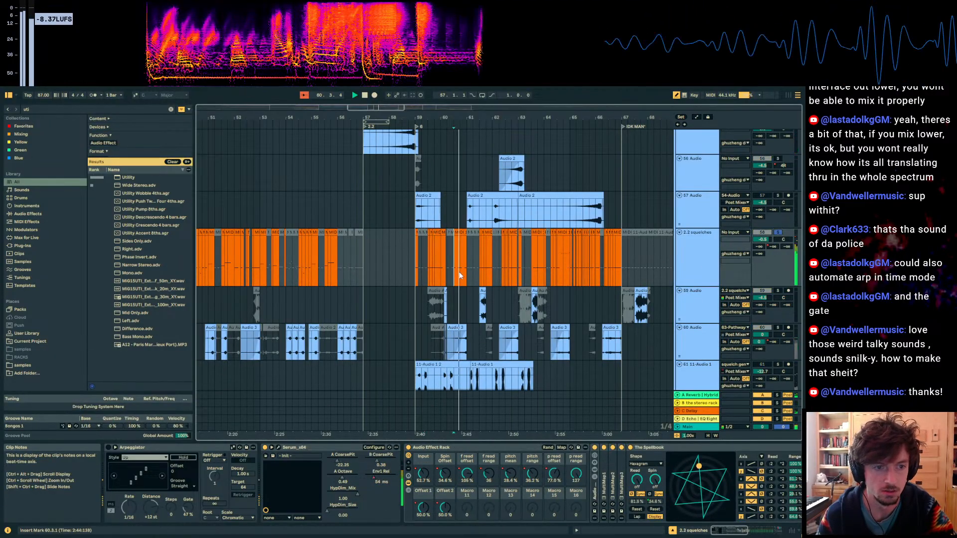
Step: Unsolo the 2.2 squelches track and copy the Audio 2 clip near bar 62 of 56 Audio to 64.2.3
click(460, 272)
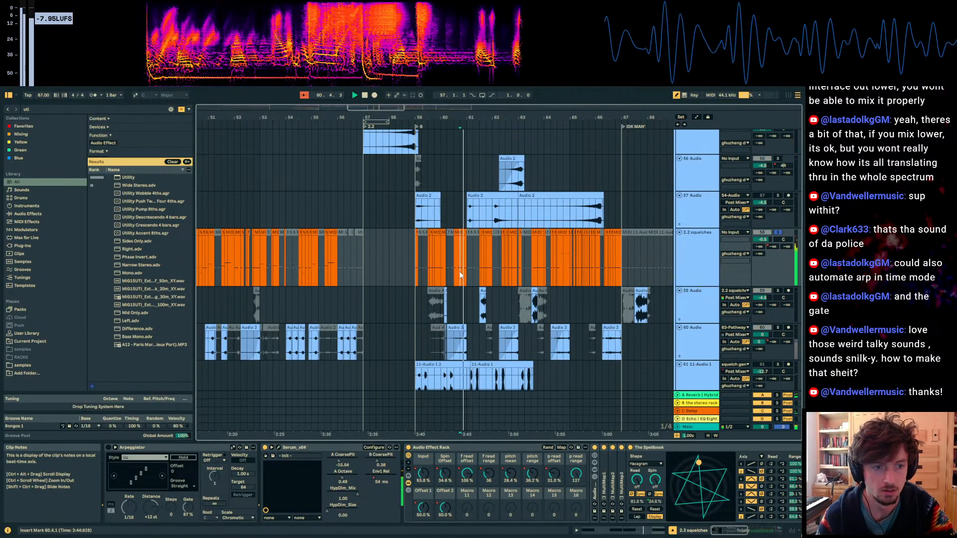
click(491, 257)
drag(517, 119, 391, 122)
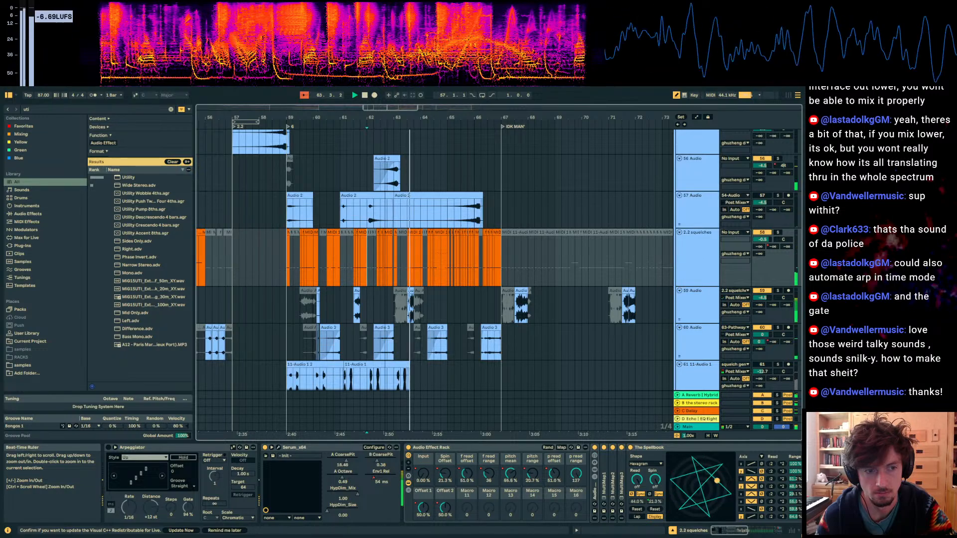
drag(388, 121, 388, 155)
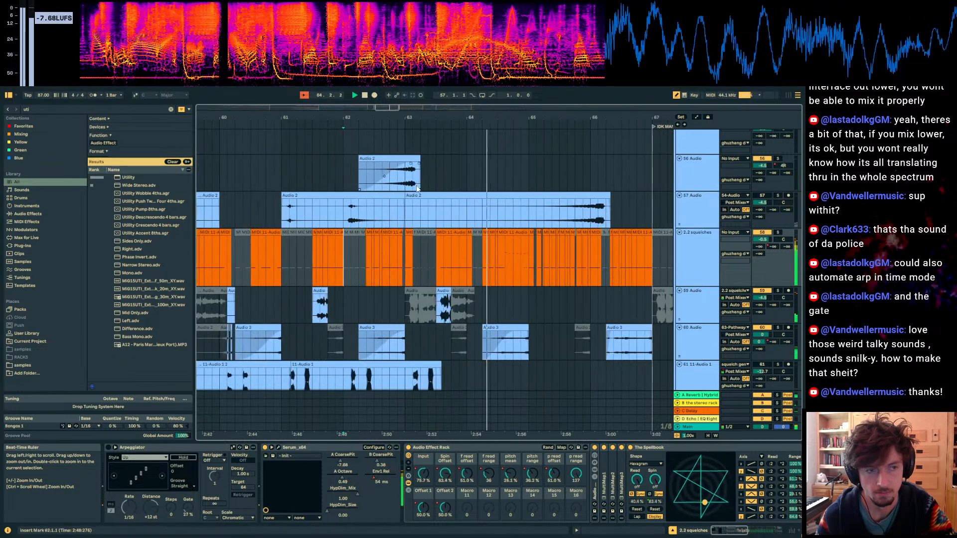
click(388, 158)
click(498, 172)
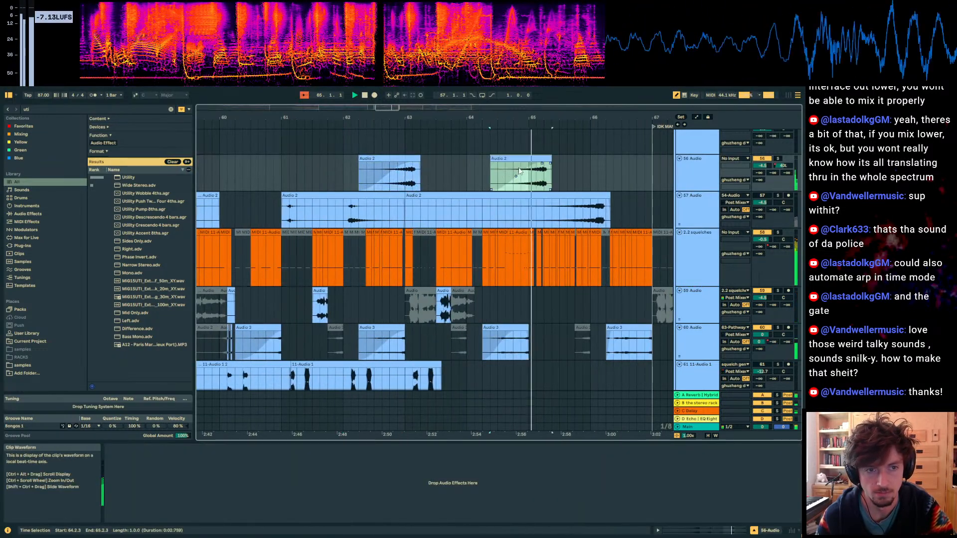
key(ctrl+v)
Step: Flip the track panning automation over the copied 56 Audio clip to the opposite side, curving back to centre
drag(531, 120, 473, 95)
click(783, 165)
key(a)
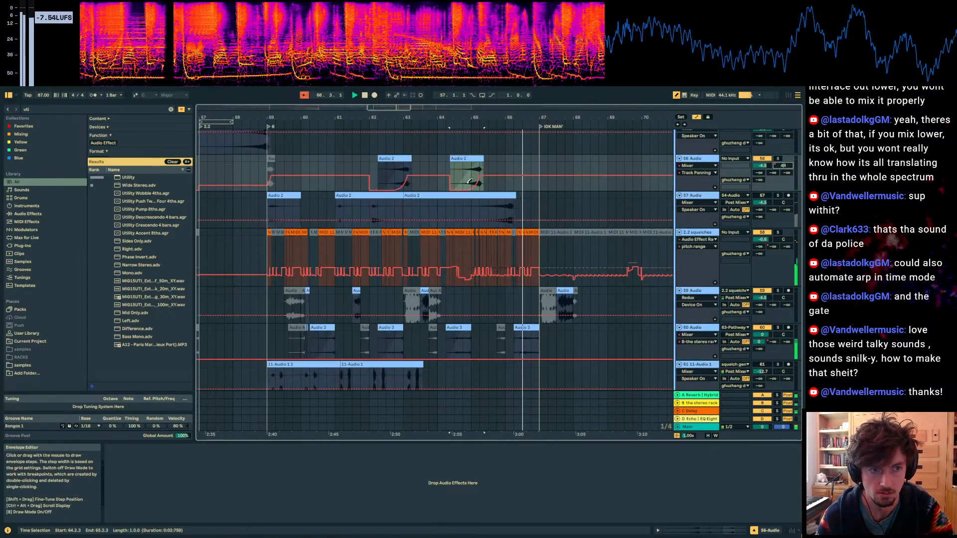
click(454, 189)
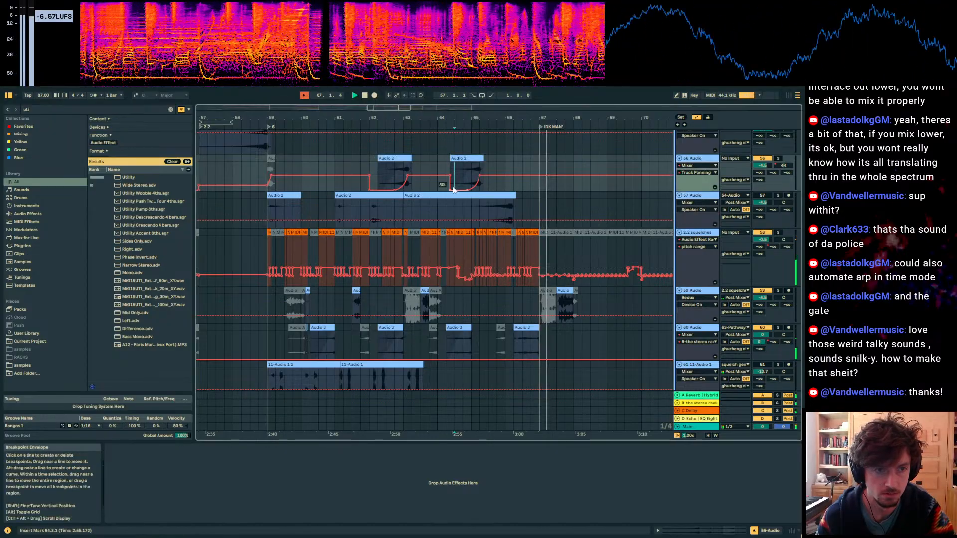
drag(450, 191, 471, 178)
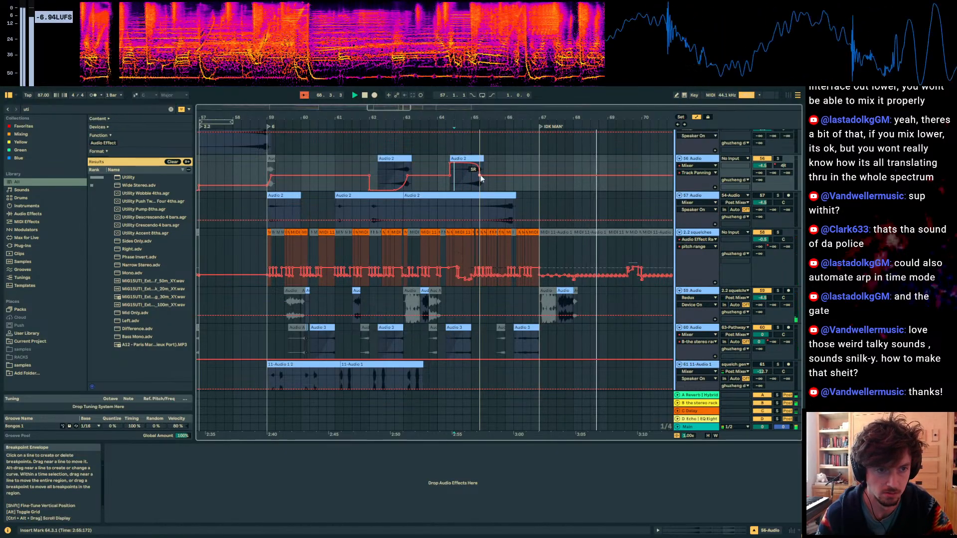
Step: Duplicate the slice from 67.3.1 to 67.3.3 on tracks 102 and 103 and play from the IDK MAN marker
scroll(585, 276, down, 20)
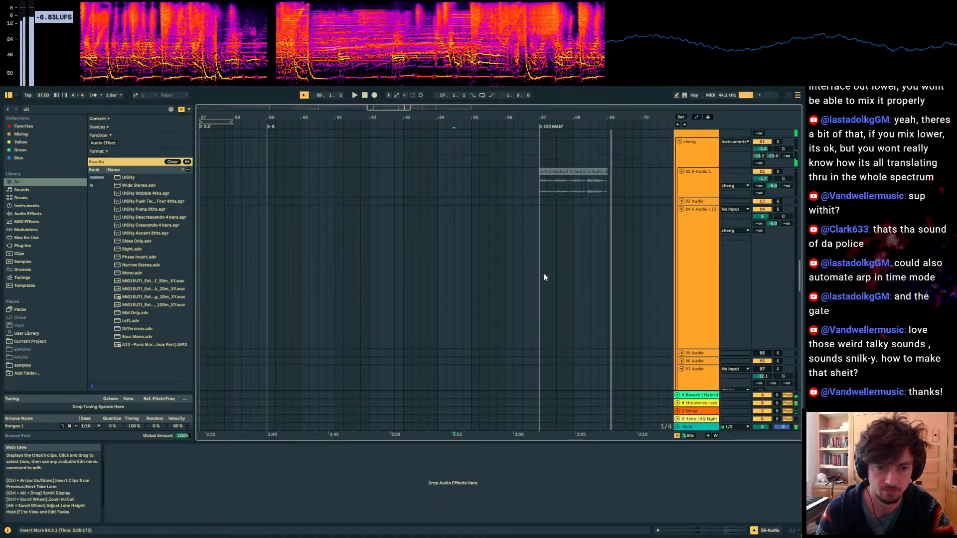
scroll(543, 273, down, 5)
click(552, 278)
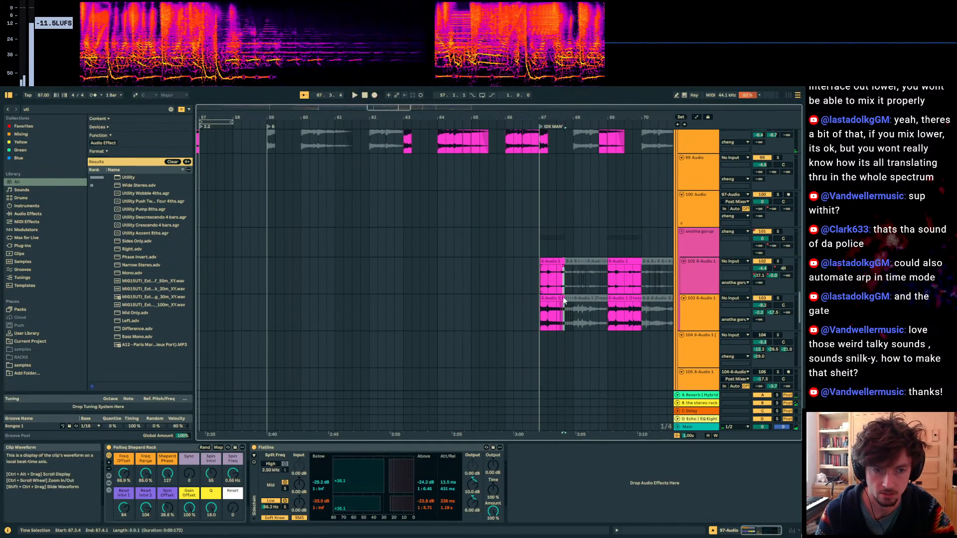
click(561, 305)
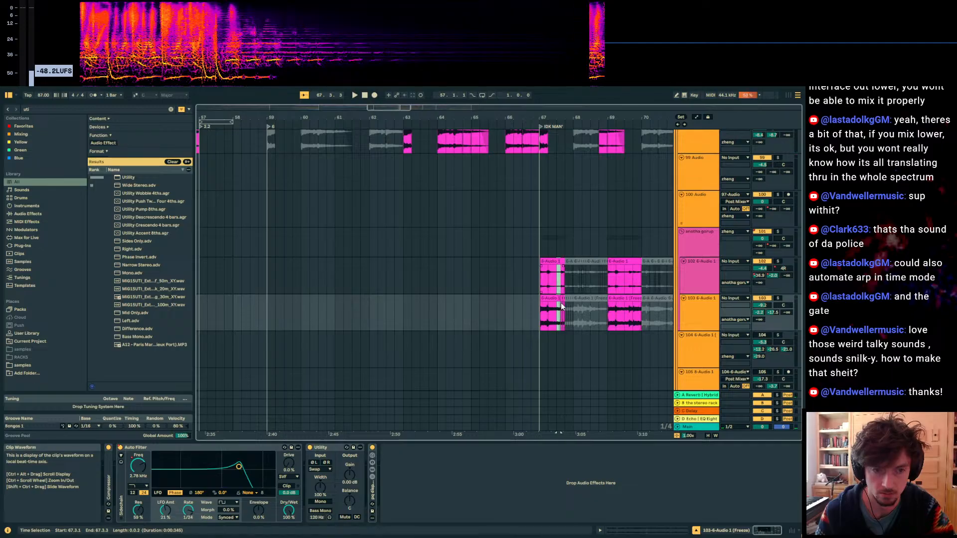
key(ctrl+d)
click(542, 283)
key(space)
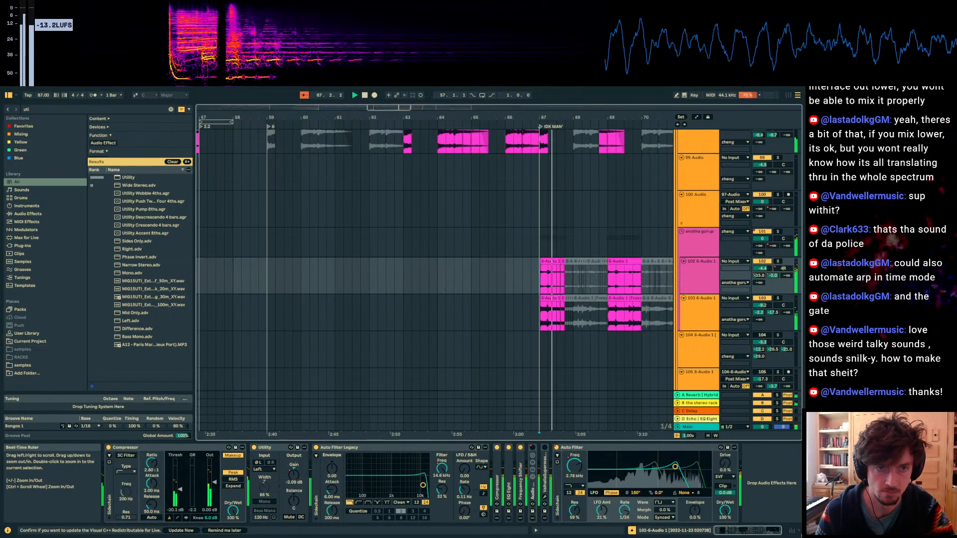
Step: Check the Delay dry/wet automation of the anotha gorup track around the IDK MAN marker
drag(568, 118, 567, 194)
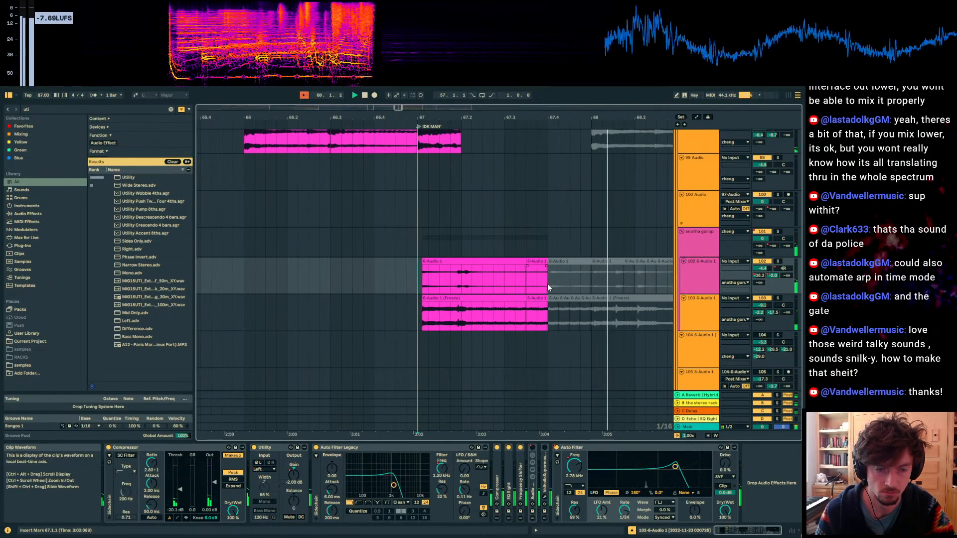
click(660, 235)
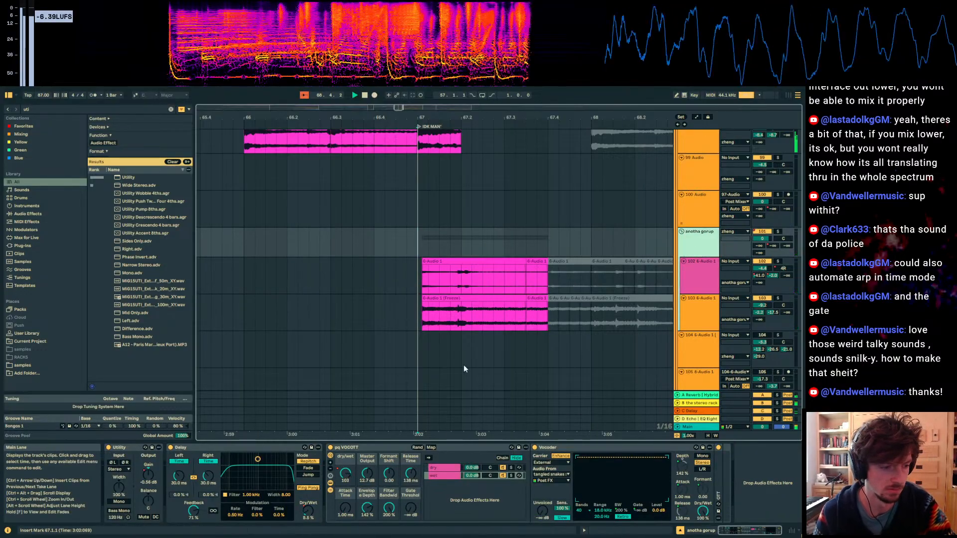
key(a)
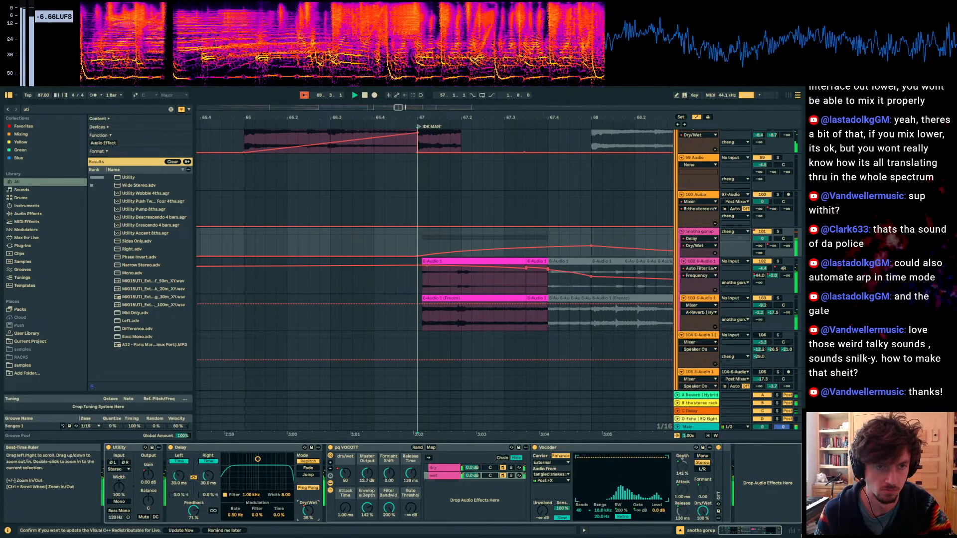
drag(367, 118, 334, 55)
key(a)
Step: Deactivate the clips from 69.1.1 to 70.1.1 on tracks 102 and 103 and audition from the IDK MAN marker
drag(434, 285, 396, 321)
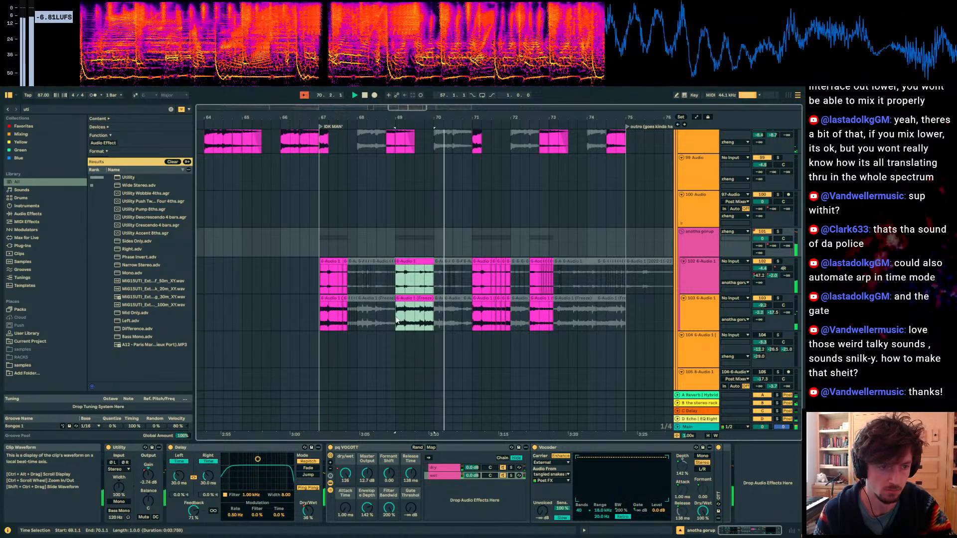
click(338, 242)
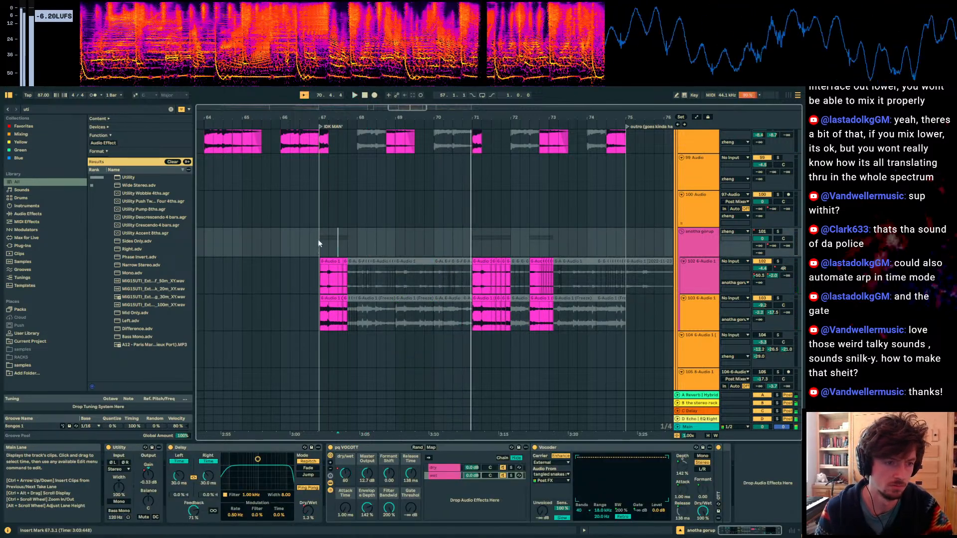
click(319, 242)
key(space)
key(space)
scroll(524, 272, up, 3)
scroll(523, 271, down, 4)
Step: Switch off the anotha gorup track and play the arrangement from 65.2.1
drag(443, 263, 412, 308)
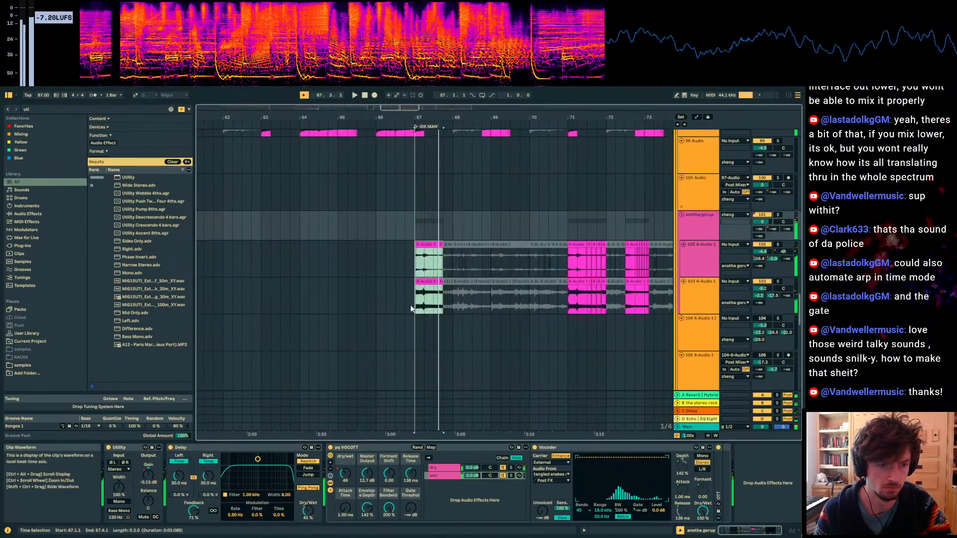
click(763, 215)
click(347, 218)
key(space)
scroll(574, 204, up, 2)
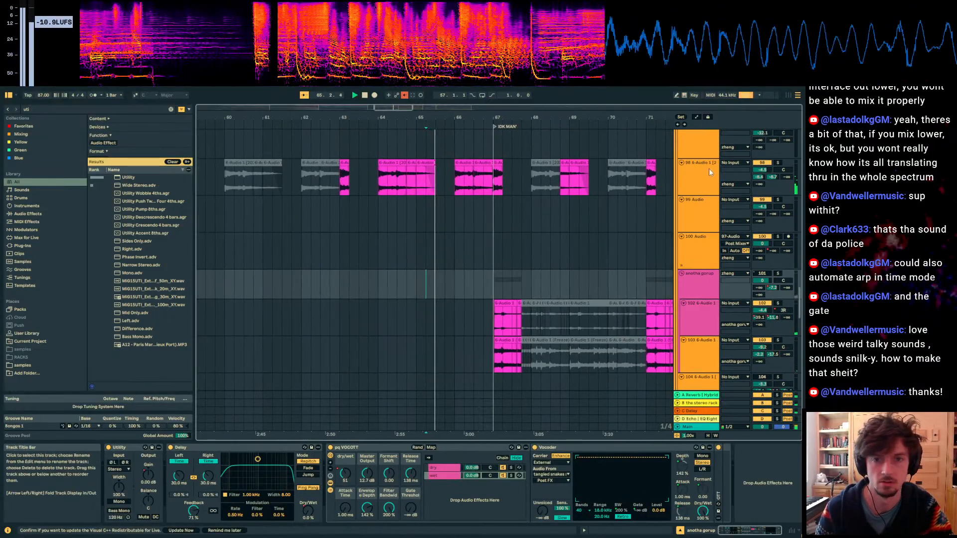
Step: Draw Speaker On automation that turns the anotha gorup track off from the IDK MAN marker, and re-enable automation
click(708, 172)
key(a)
key(b)
click(673, 290)
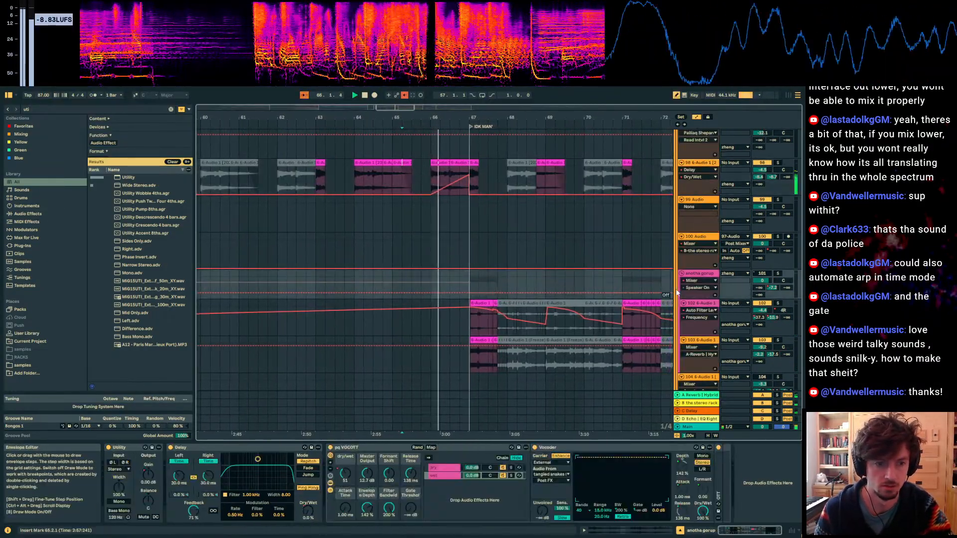
click(404, 95)
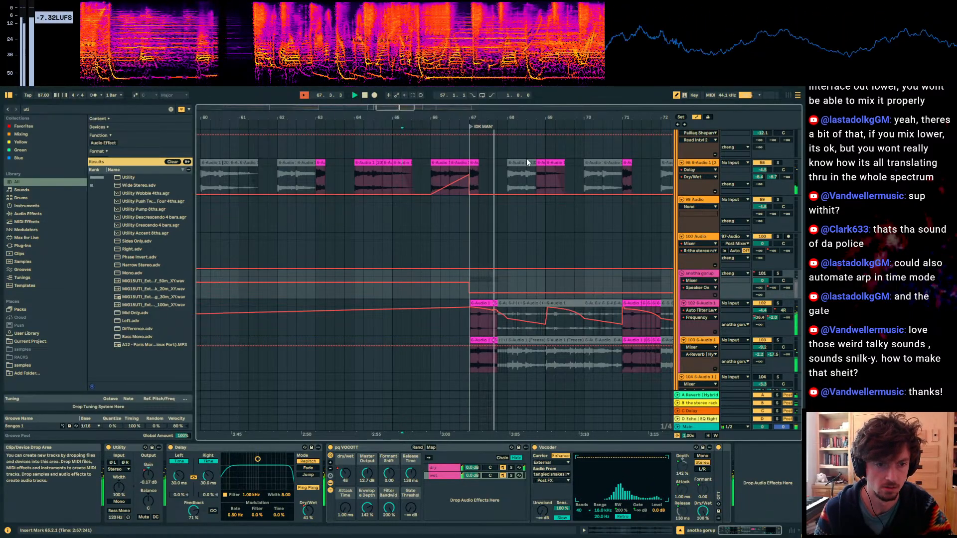
key(a)
Step: Add a Delay after Redux on the 59 Audio track with unsynced left and right times, and audition from 67.3.1
scroll(523, 247, up, 3)
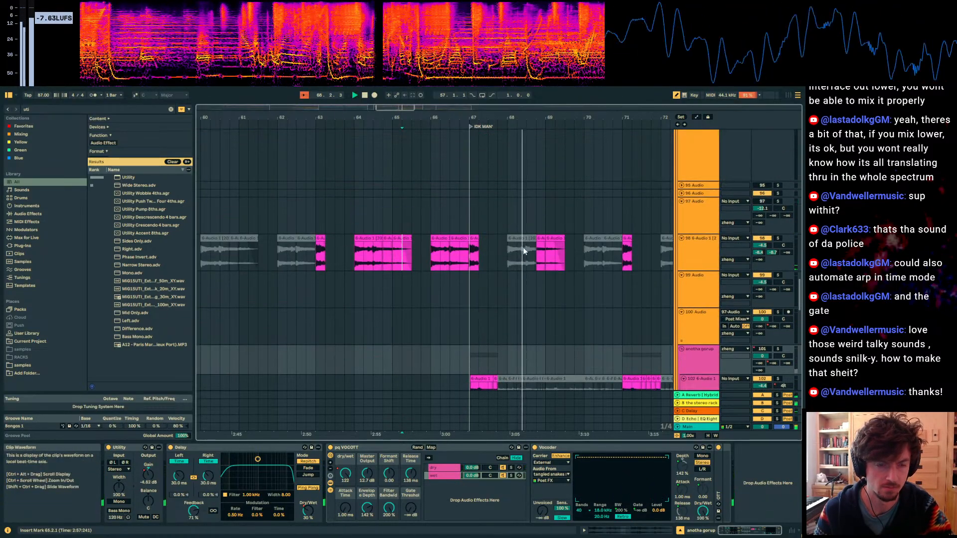
scroll(523, 247, up, 15)
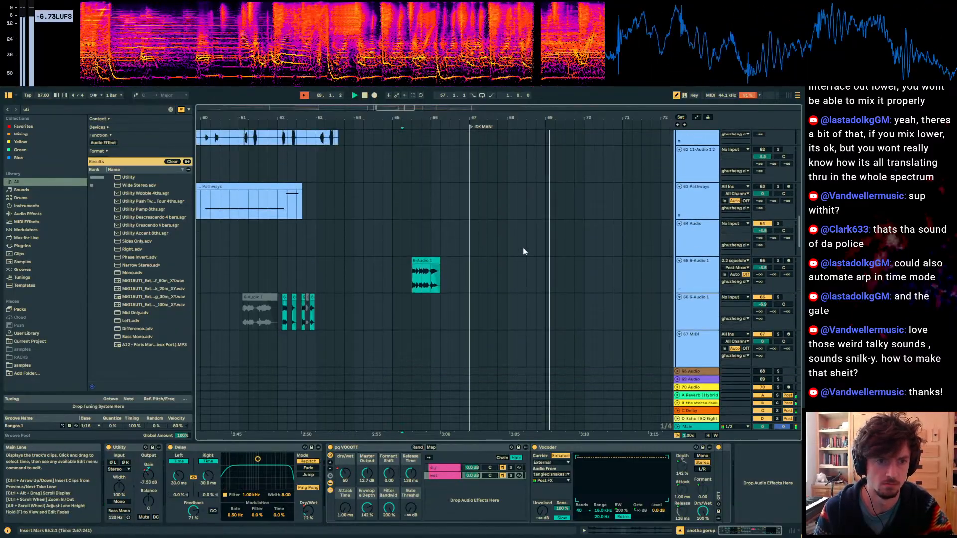
scroll(523, 248, up, 5)
click(705, 211)
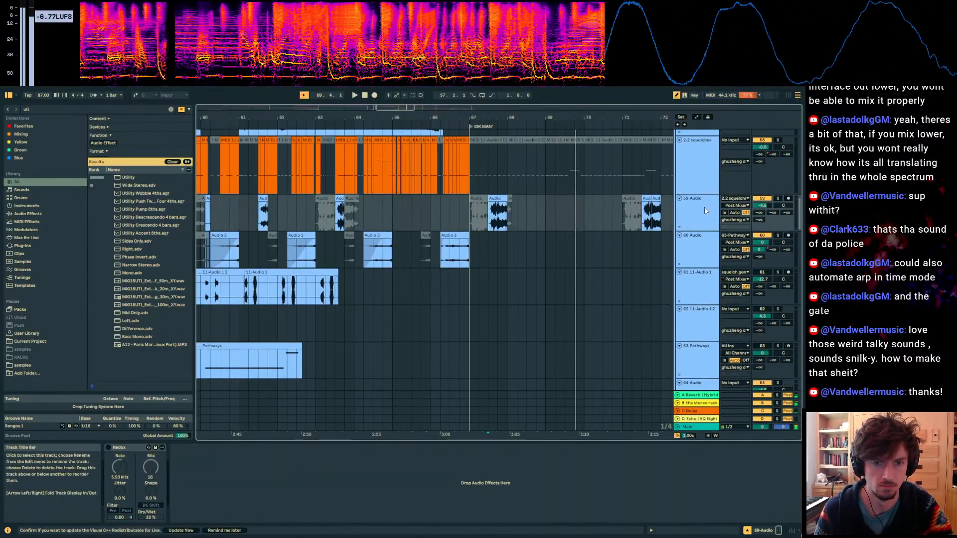
click(494, 222)
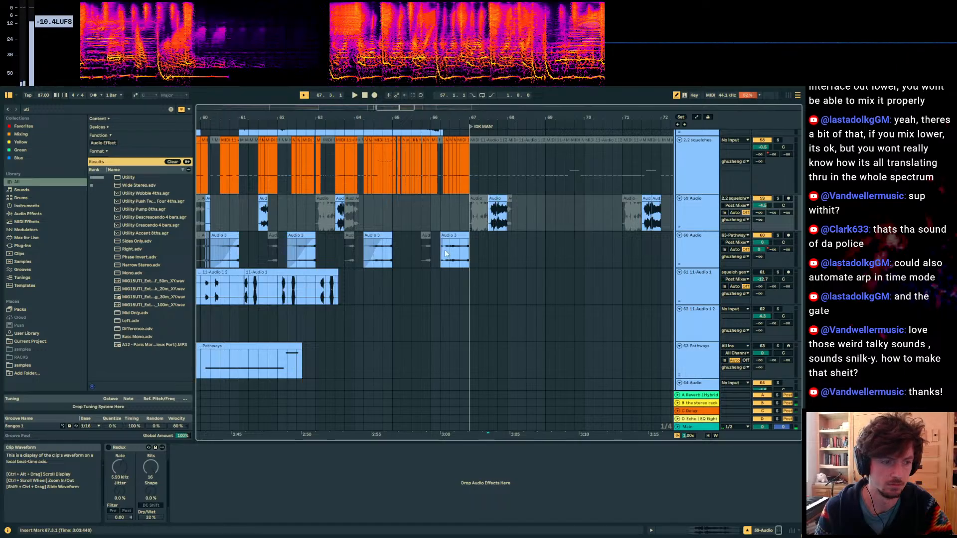
key(ctrl+f)
text(delay)
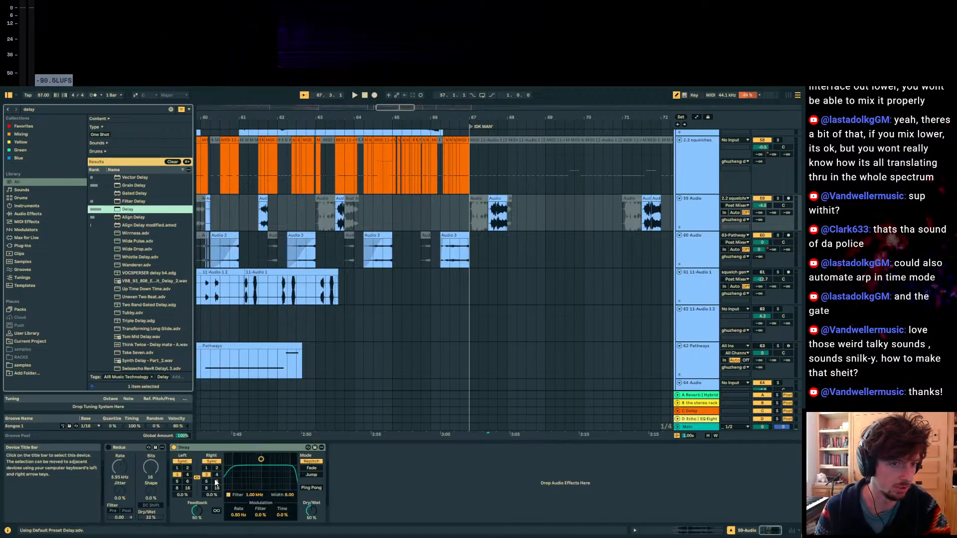
click(212, 462)
key(space)
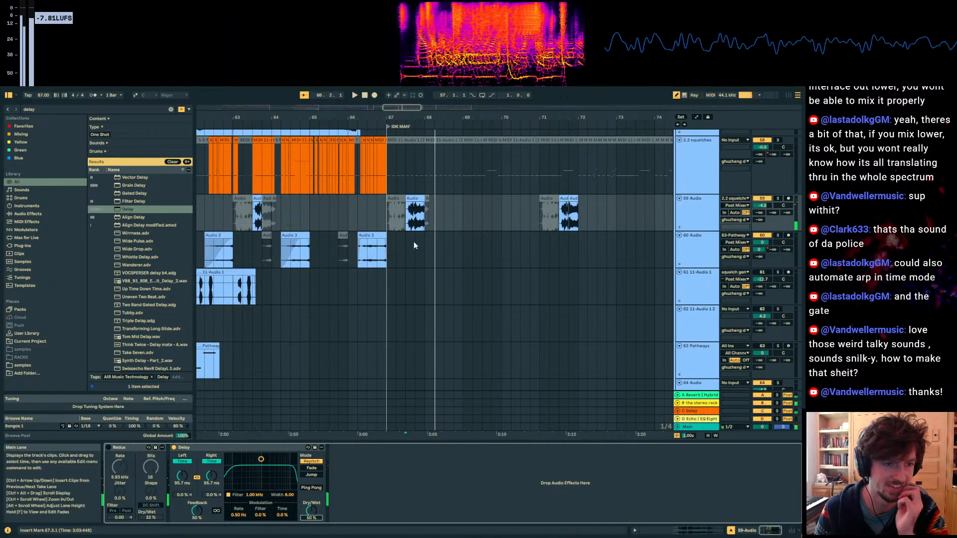
Step: Automate the Delay's dry/wet on 59 Audio to curve up from 0 to 50 % over the 67.3.1 clip and play it
key(a)
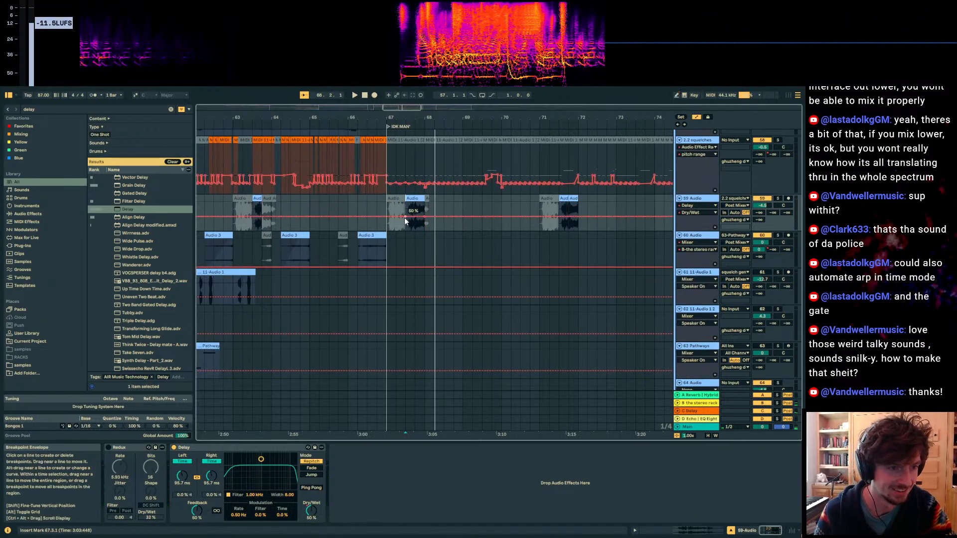
key(space)
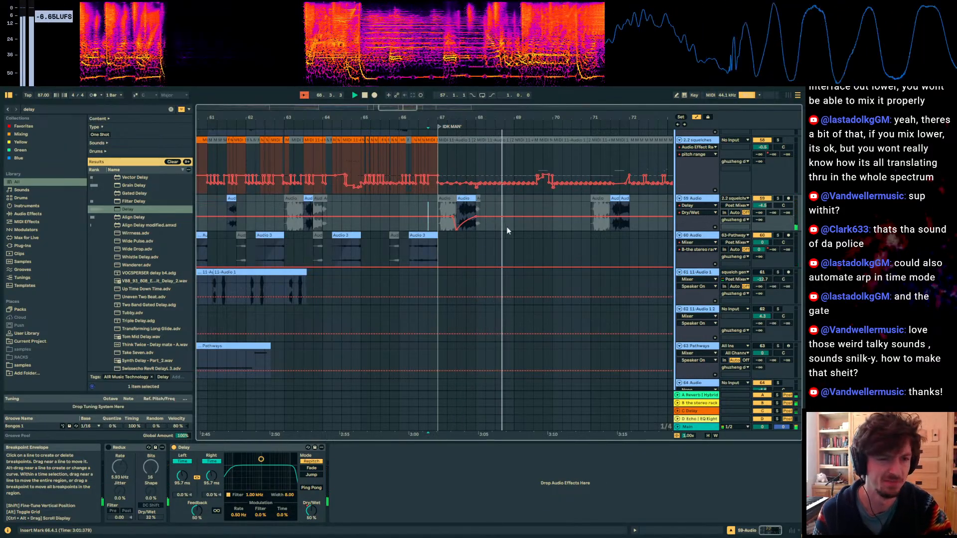
key(a)
Step: Select the squelch gen 3 clips from 68.1.1 to 68.3.2 and check the surrounding squelch tracks during playback
scroll(495, 240, up, 5)
click(478, 243)
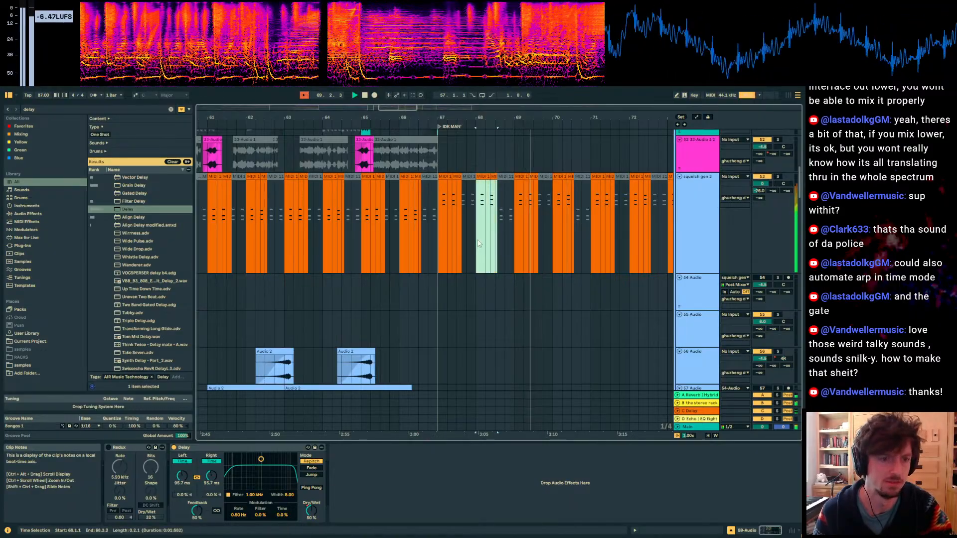
scroll(518, 244, down, 6)
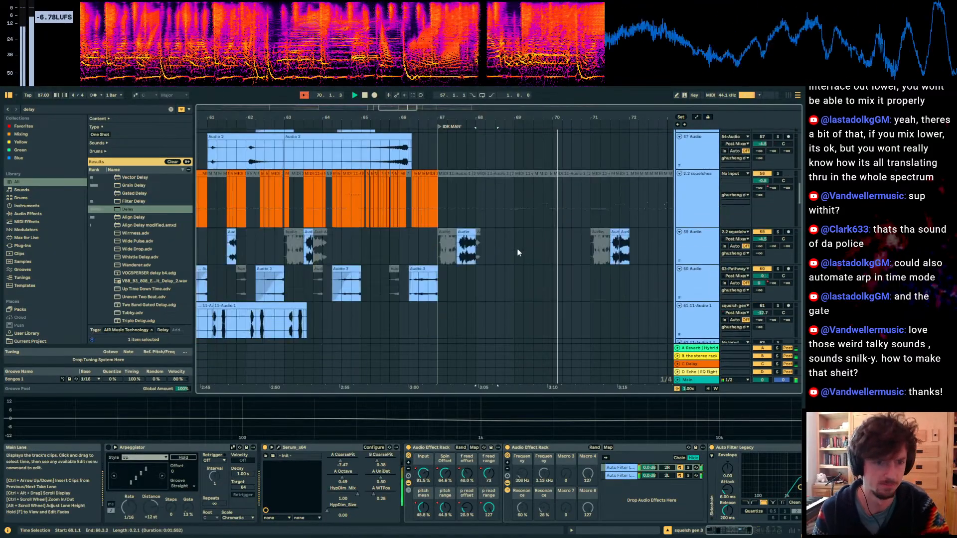
scroll(572, 255, down, 2)
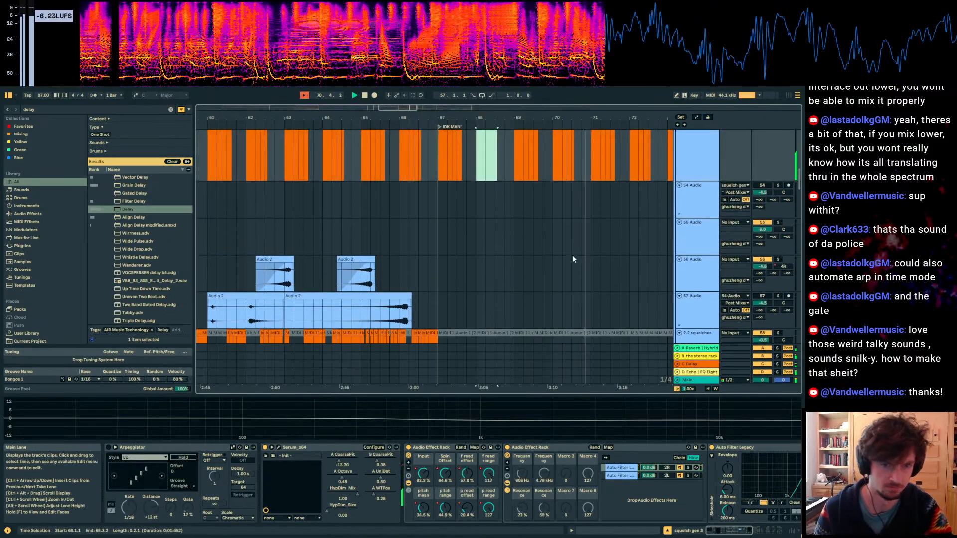
scroll(619, 268, up, 3)
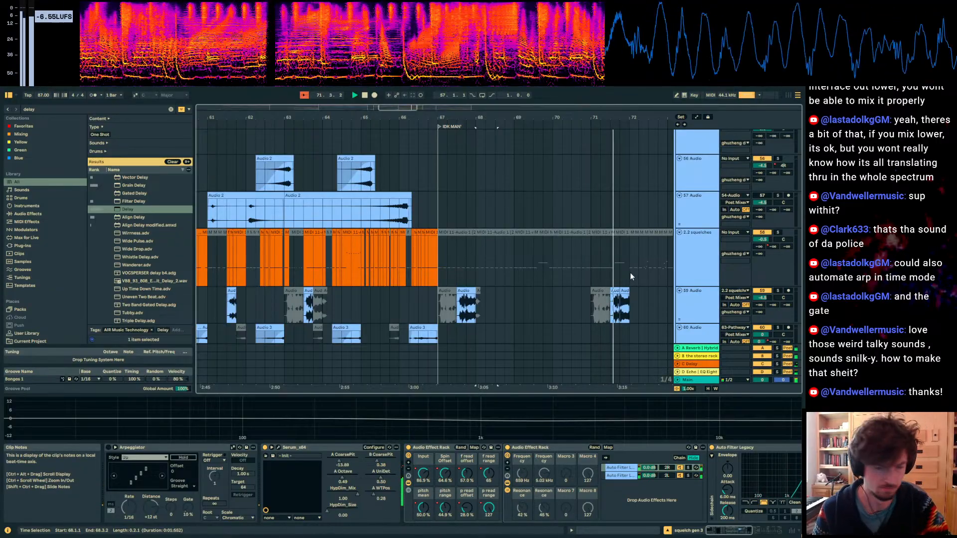
Step: Automate the 59 Audio Delay from 71.3.1, lowering dry/wet from 50 % to 0 and the left time to about 10.9 ms
key(a)
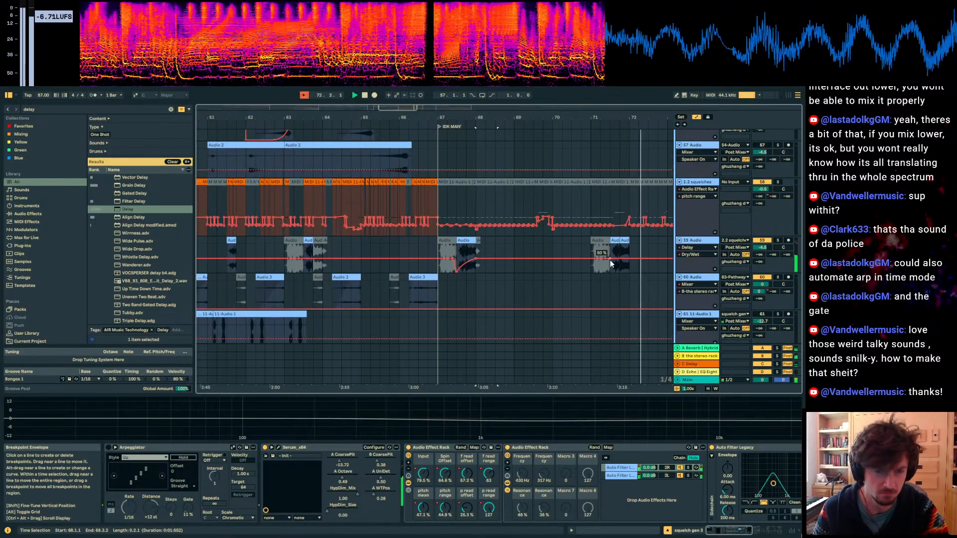
click(610, 260)
drag(629, 259, 630, 273)
click(608, 270)
key(space)
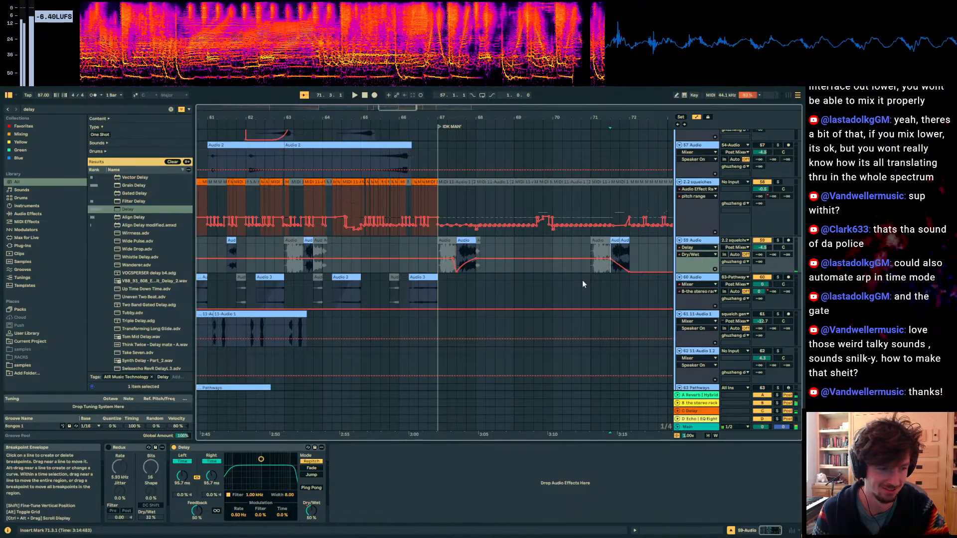
click(208, 475)
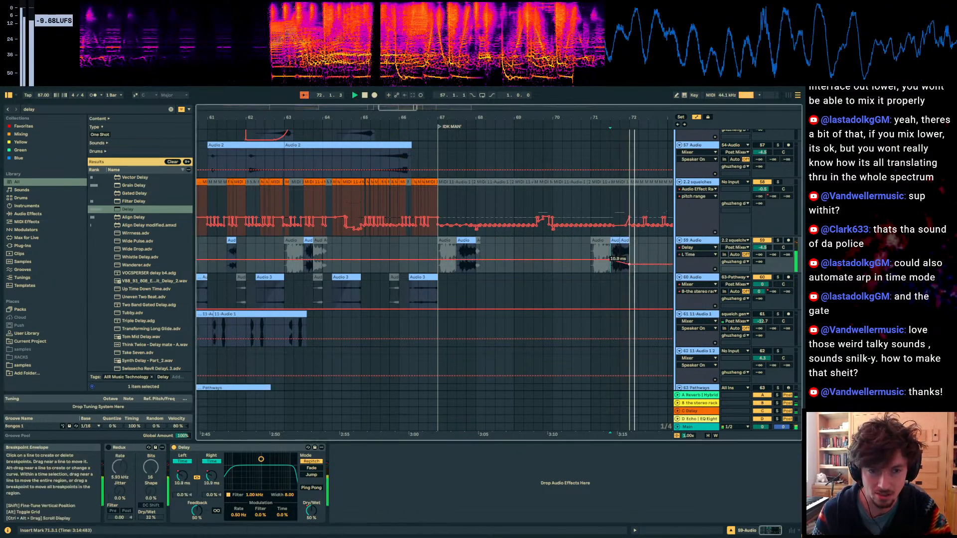
Step: Automate the 59 Audio Delay from 71.3.1, raising feedback from 50 to about 76 % and dropping dry/wet to 0 after the clips
key(space)
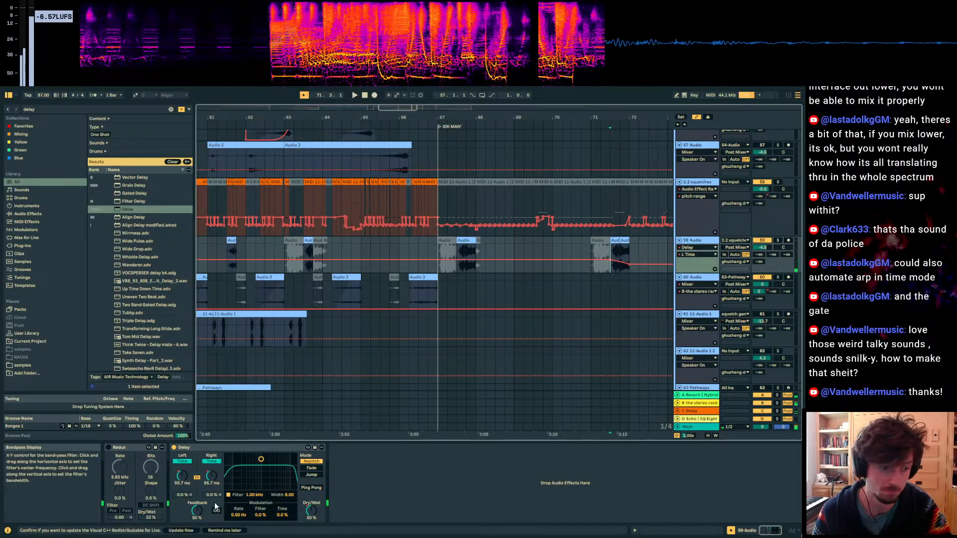
click(197, 510)
click(611, 258)
drag(629, 258, 629, 255)
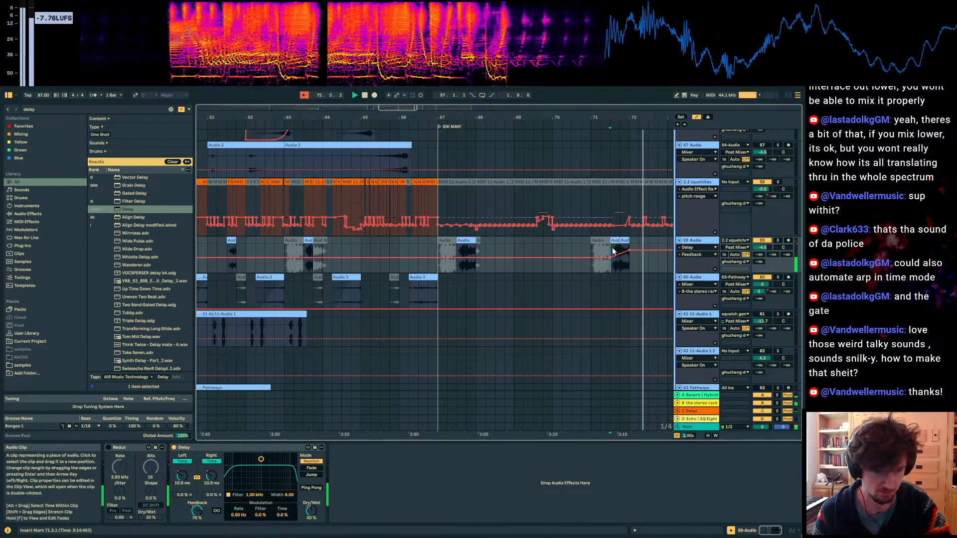
click(311, 512)
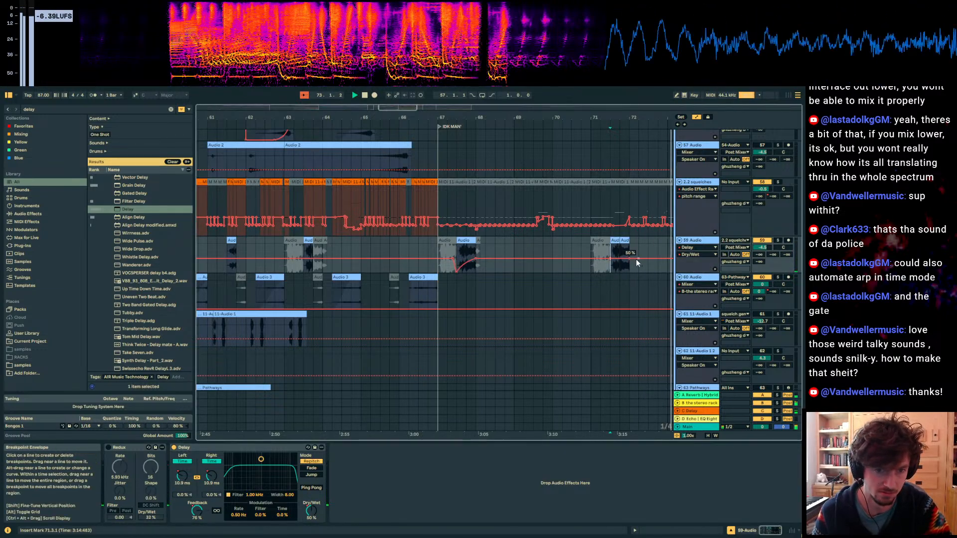
Step: Play from 66.3.1 and examine the clips, devices and automation on the 98 audio track around 69.1.1
click(418, 249)
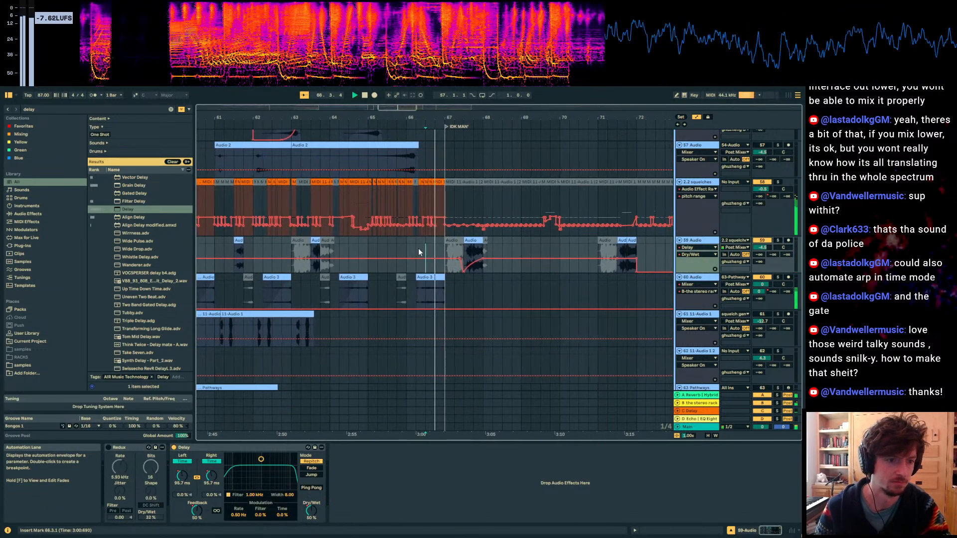
key(a)
scroll(515, 264, down, 15)
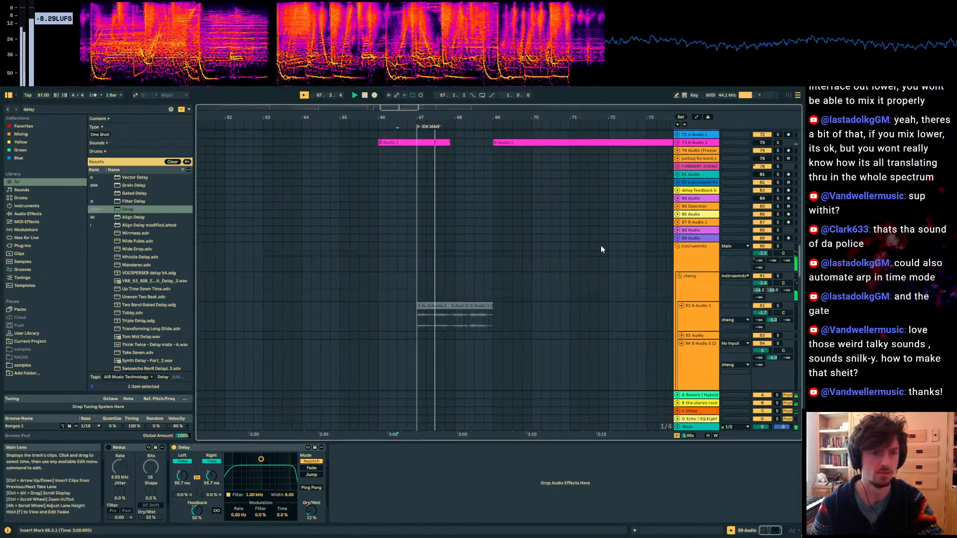
scroll(605, 241, up, 12)
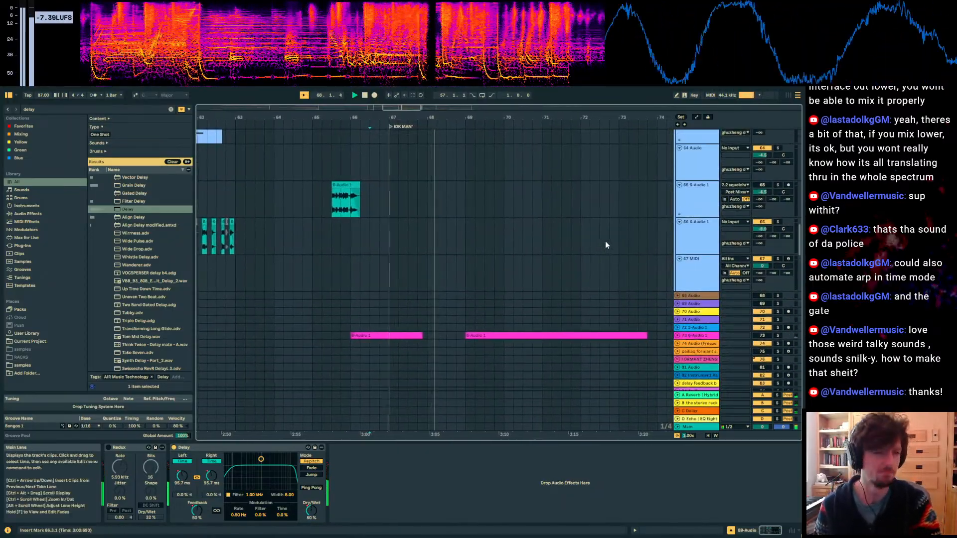
scroll(605, 241, down, 3)
scroll(587, 256, down, 3)
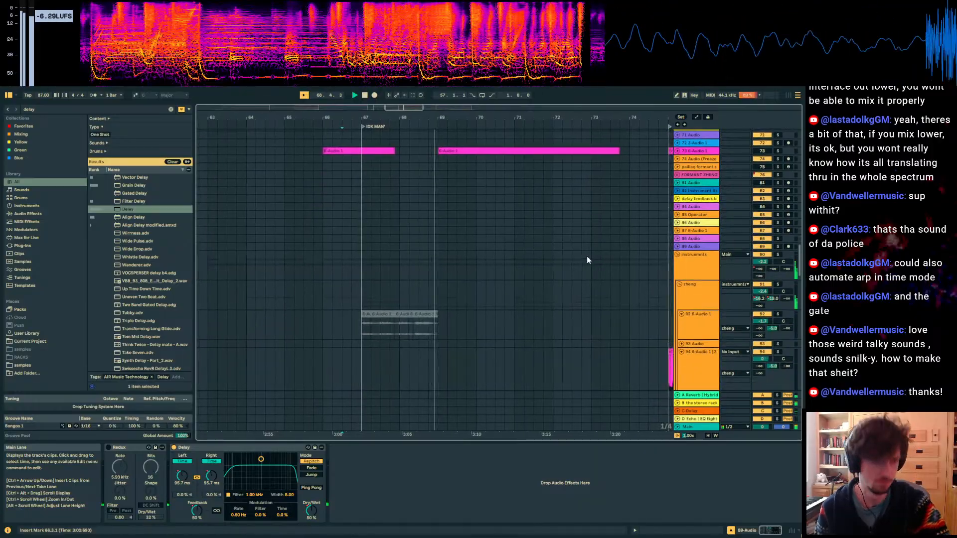
scroll(430, 251, down, 6)
scroll(399, 235, down, 5)
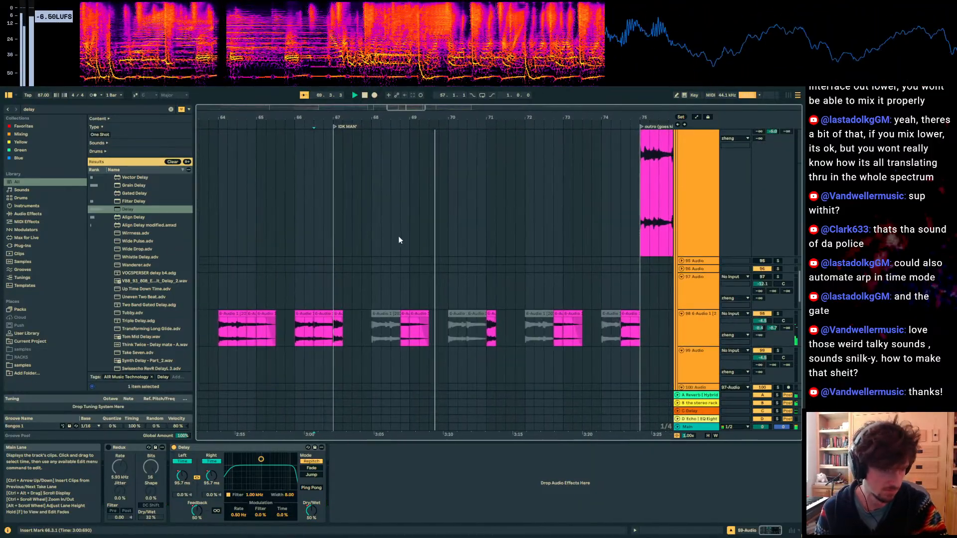
click(413, 244)
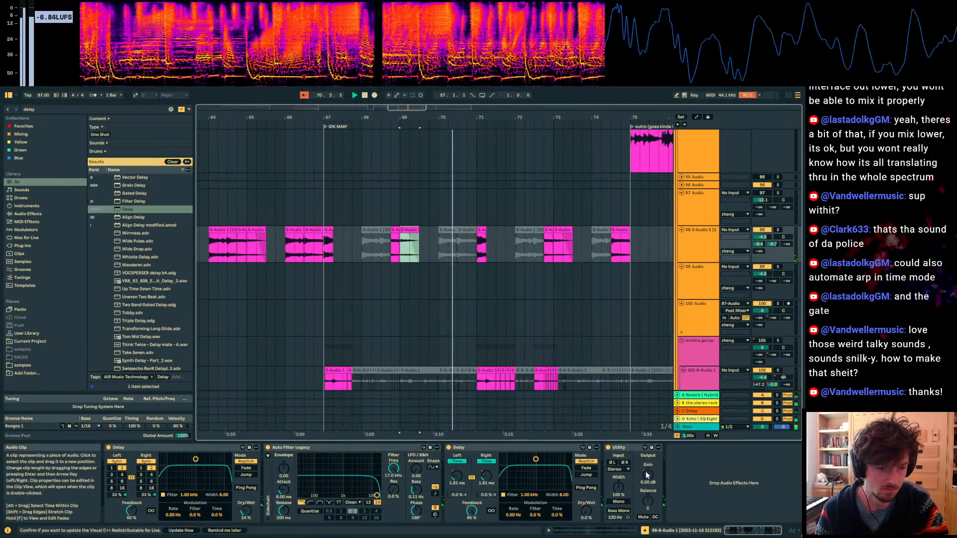
key(a)
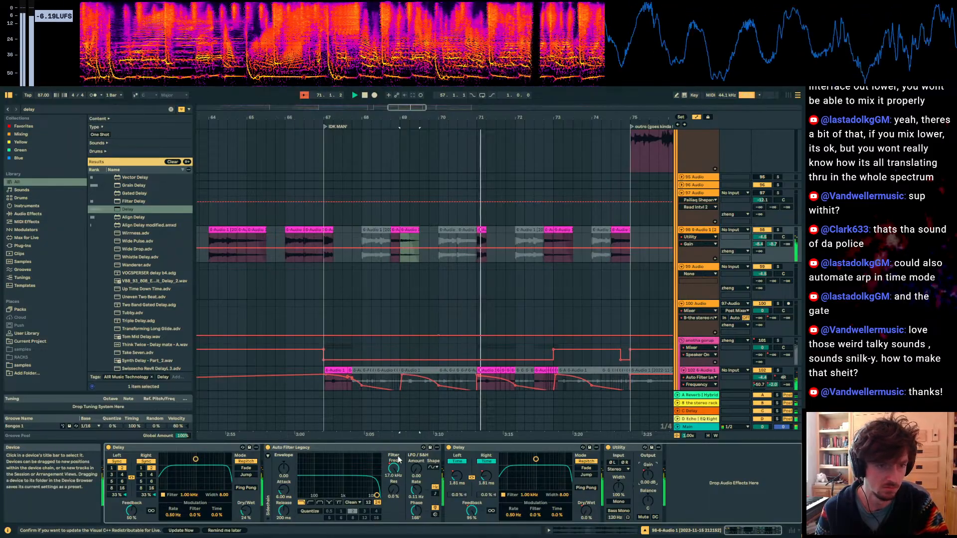
Step: Compare the active clips on the 98 audio track and raise the 69.1.1 clip's gain to 6.9 dB
click(394, 245)
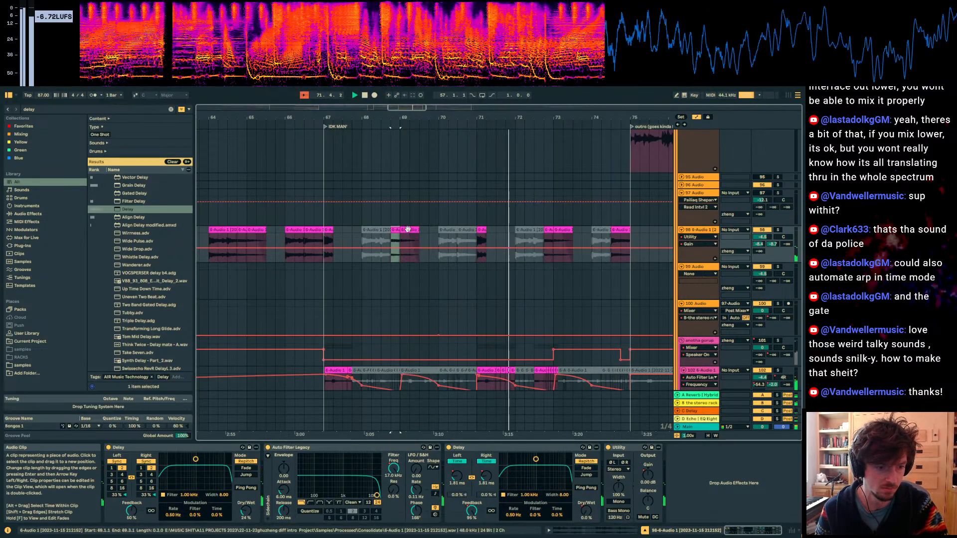
click(548, 229)
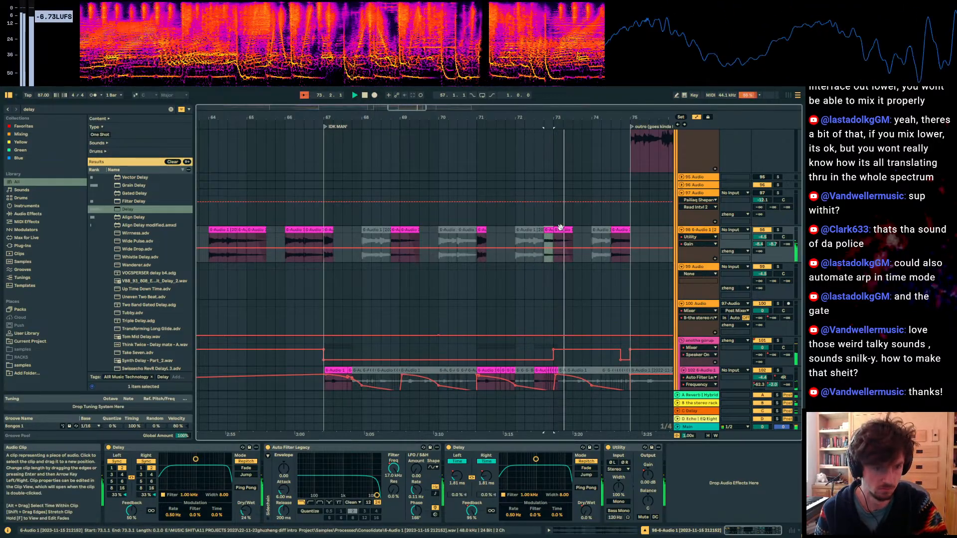
click(404, 230)
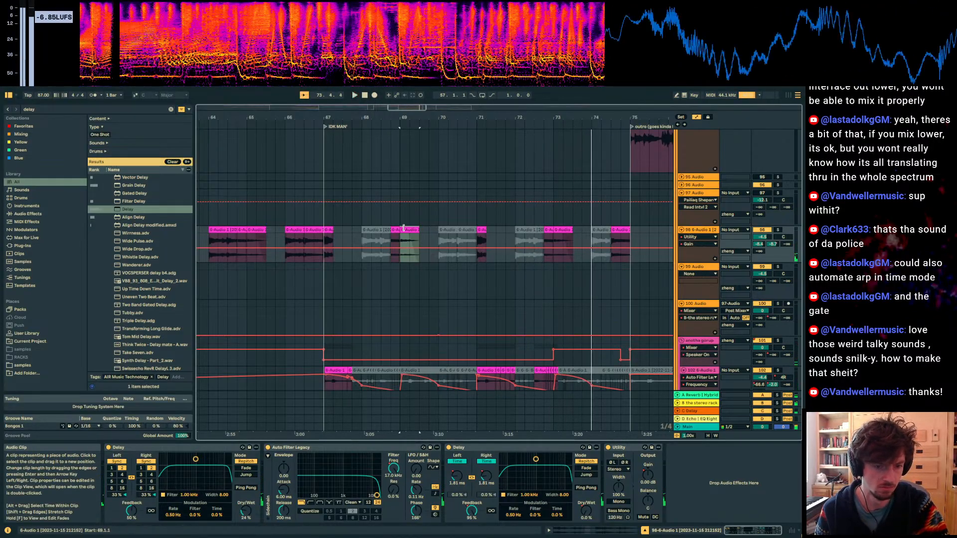
key(space)
click(424, 228)
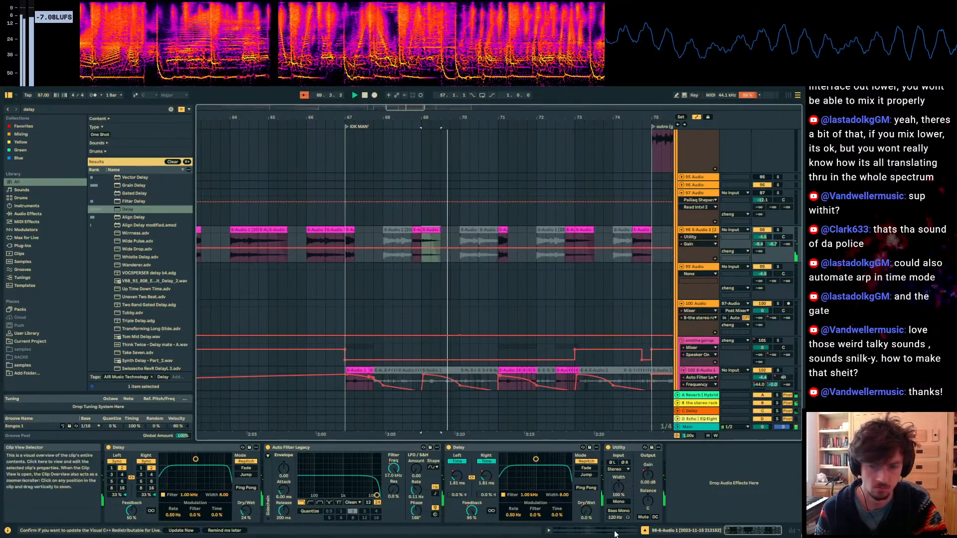
click(616, 532)
drag(230, 383, 230, 379)
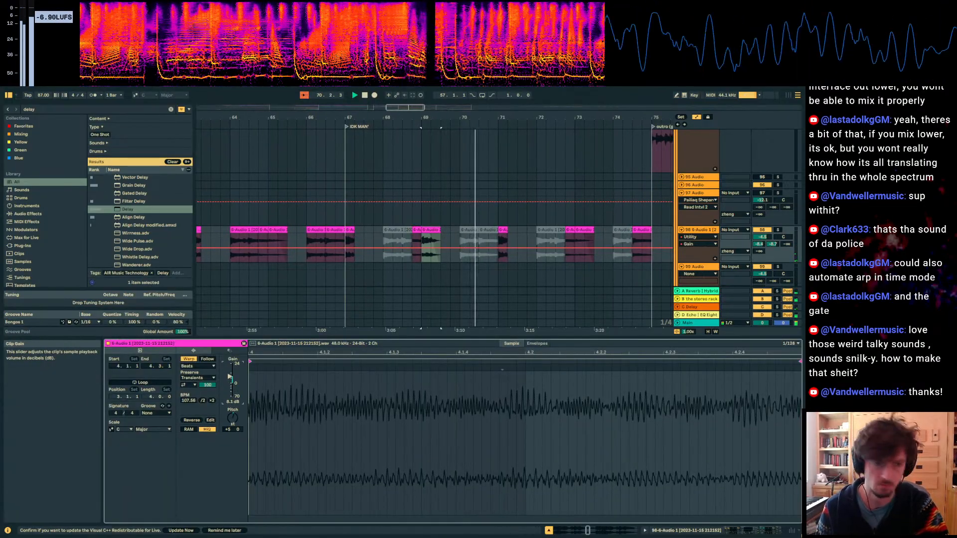
Step: Deactivate the squelch gen 3 clips from 70.1.1 to 70.3.2, at bar 72, and from 74.1.1 to 74.2.3
scroll(495, 221, up, 10)
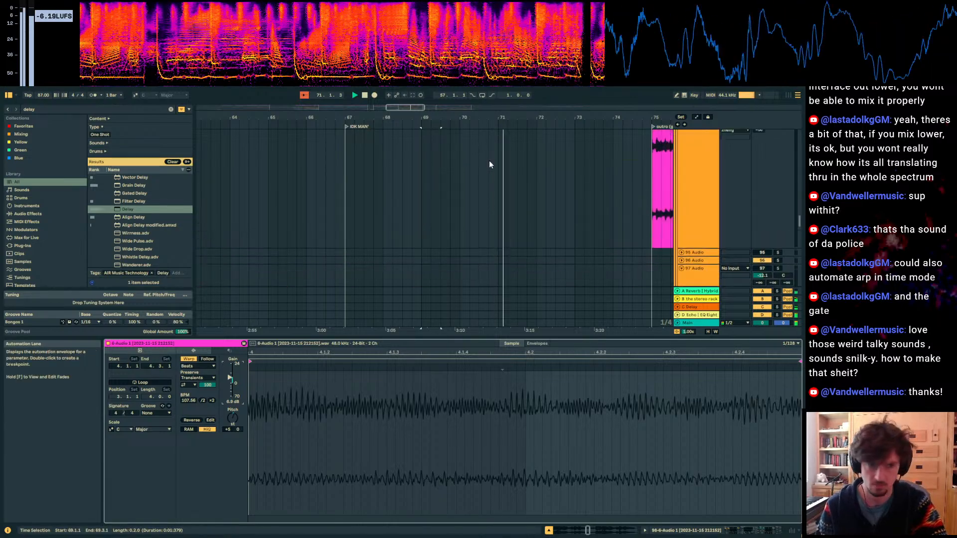
scroll(495, 224, up, 8)
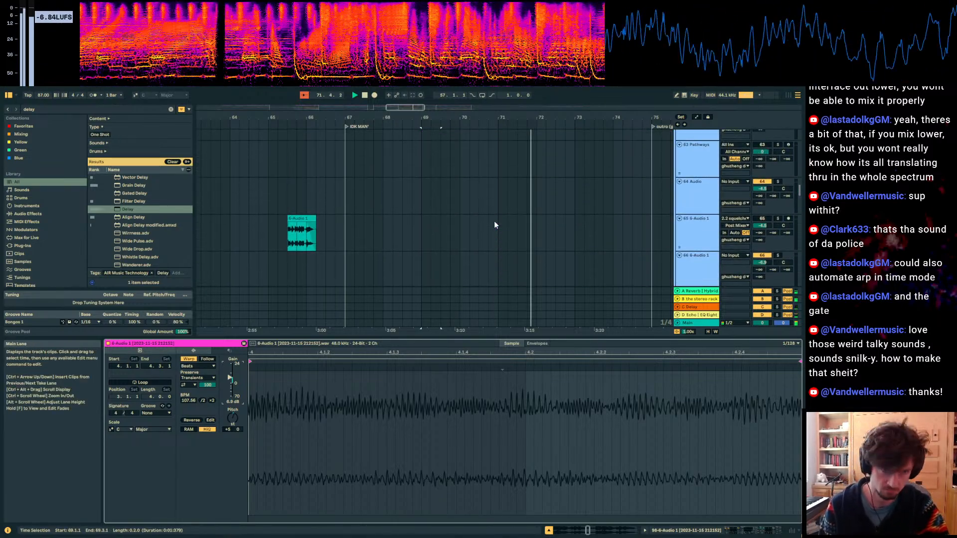
scroll(494, 220, up, 6)
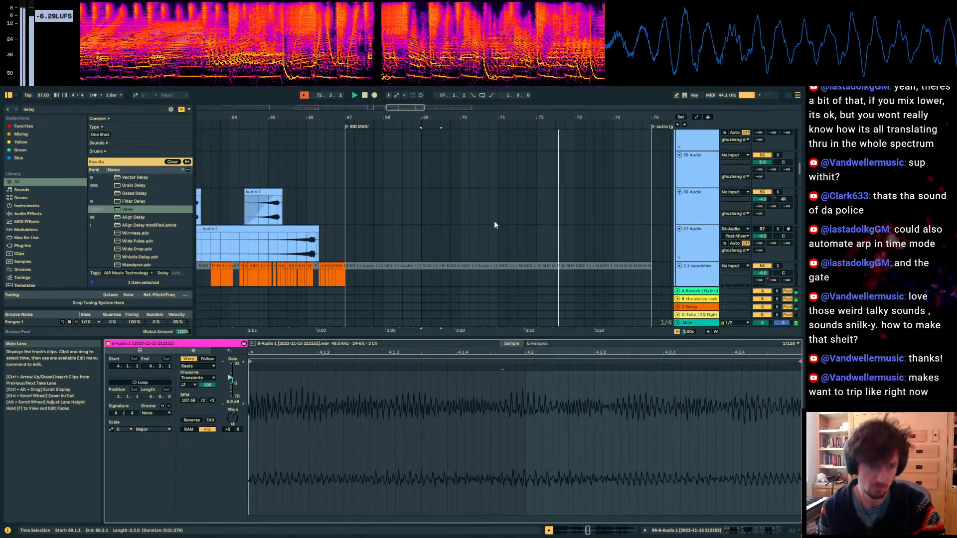
mouse_move(479, 254)
mouse_down()
mouse_move(467, 258)
mouse_move(482, 256)
mouse_up()
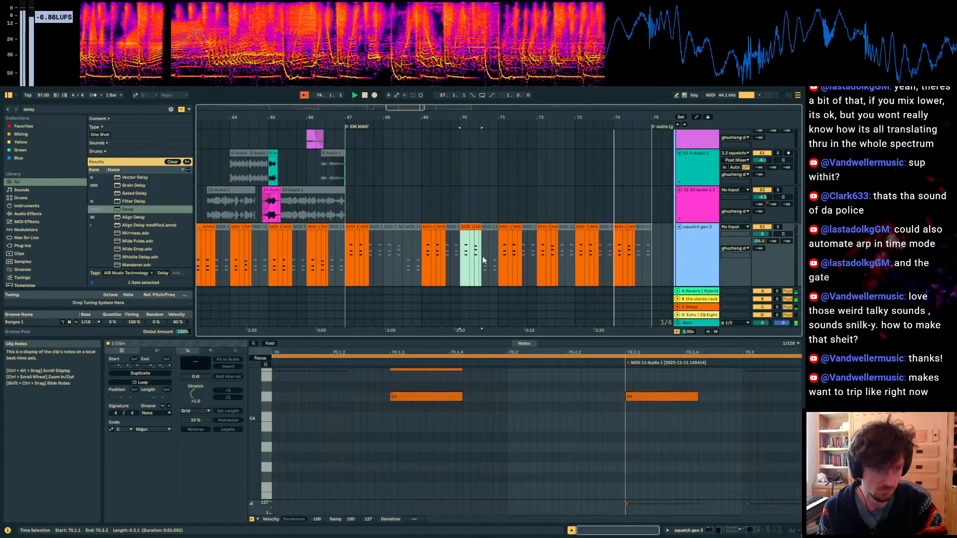
click(627, 250)
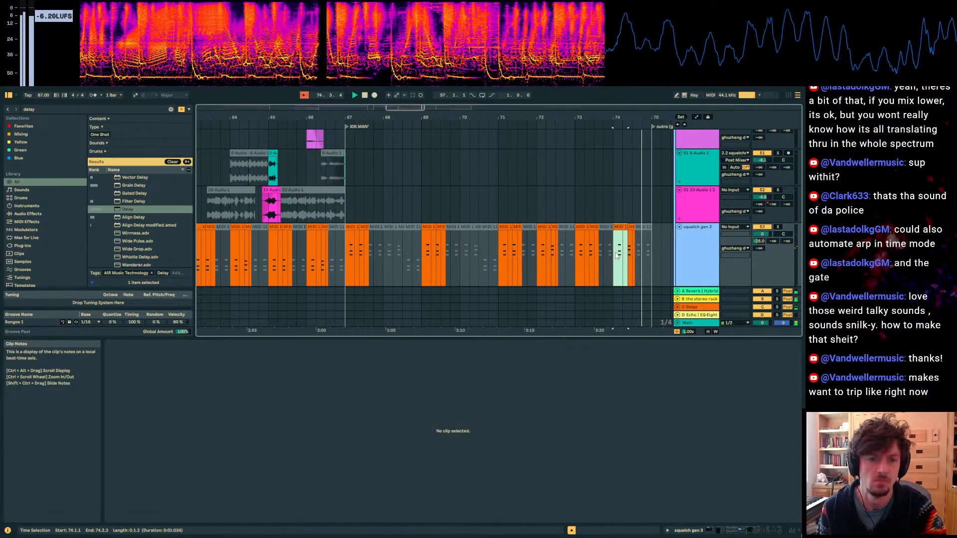
drag(557, 256, 537, 257)
key(0)
Step: Play the arrangement from 59.1.1 and review the squelch and audio tracks leading into IDK MAN
click(252, 259)
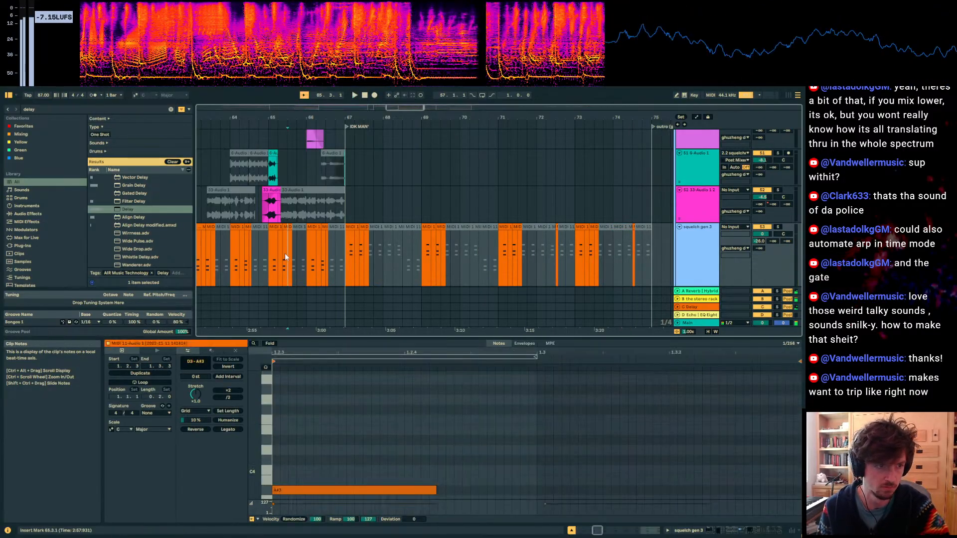
key(space)
mouse_move(287, 118)
mouse_down()
mouse_move(362, 117)
mouse_move(436, 99)
mouse_up()
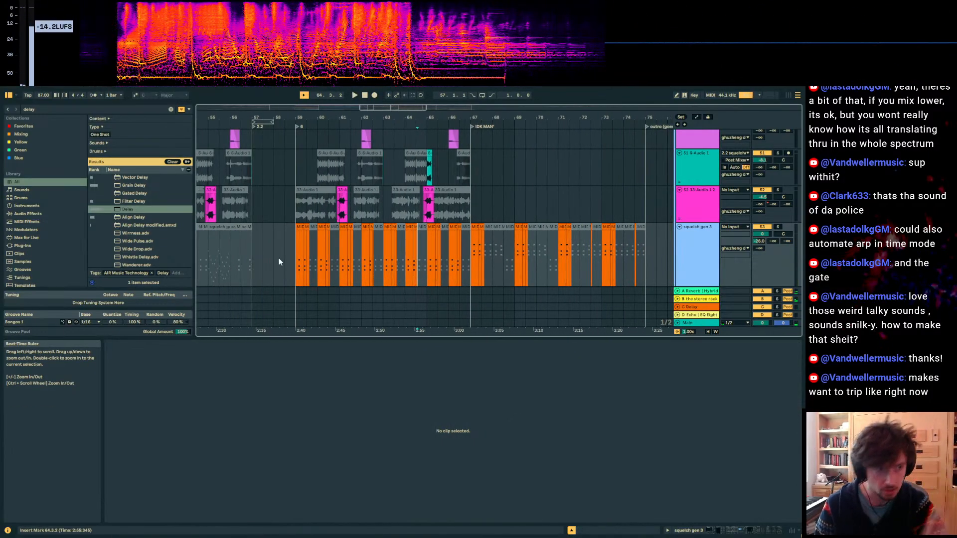
click(292, 261)
scroll(518, 242, down, 10)
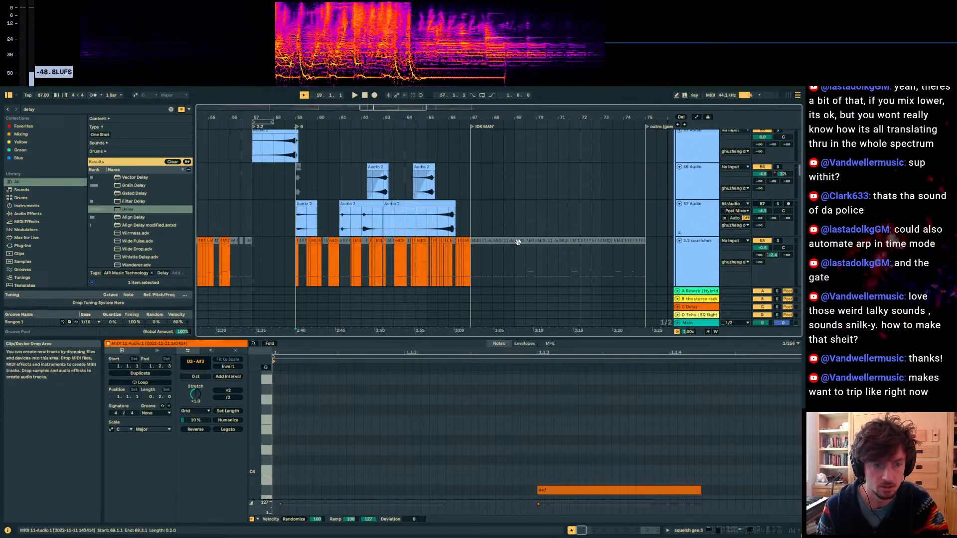
scroll(518, 241, down, 3)
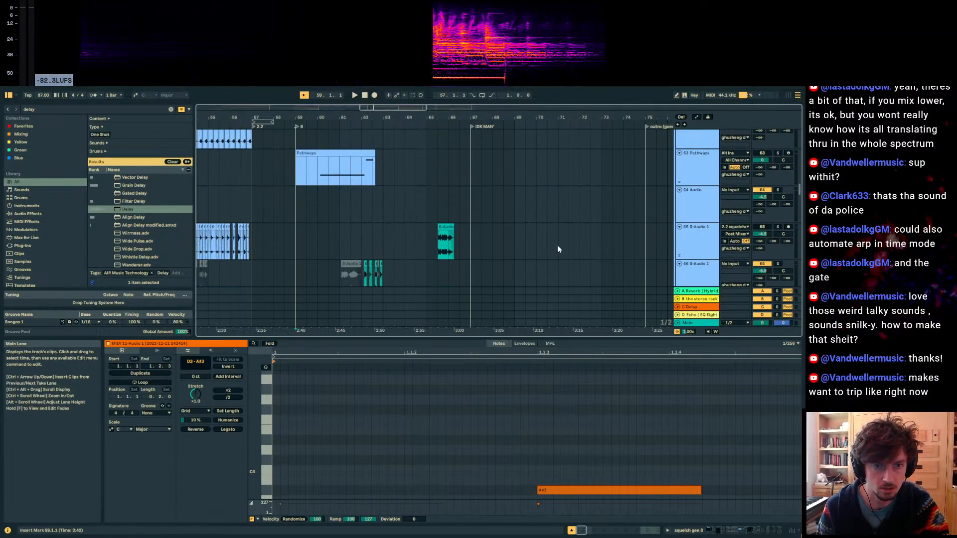
click(636, 211)
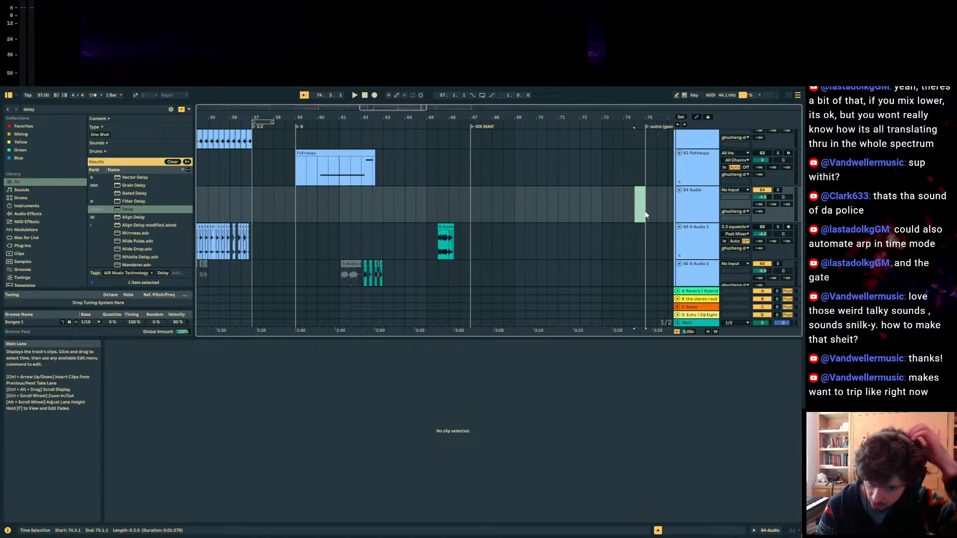
click(287, 224)
key(space)
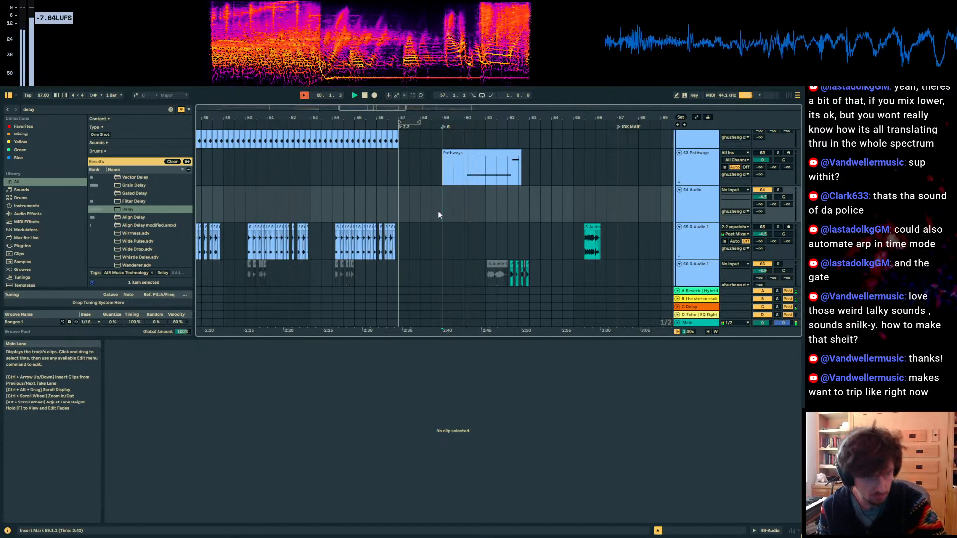
scroll(439, 215, down, 2)
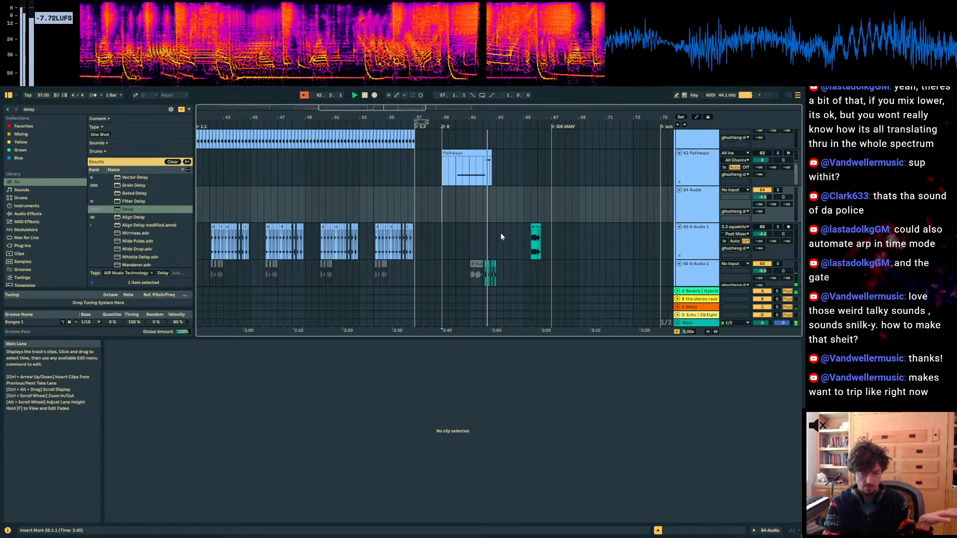
scroll(461, 236, down, 5)
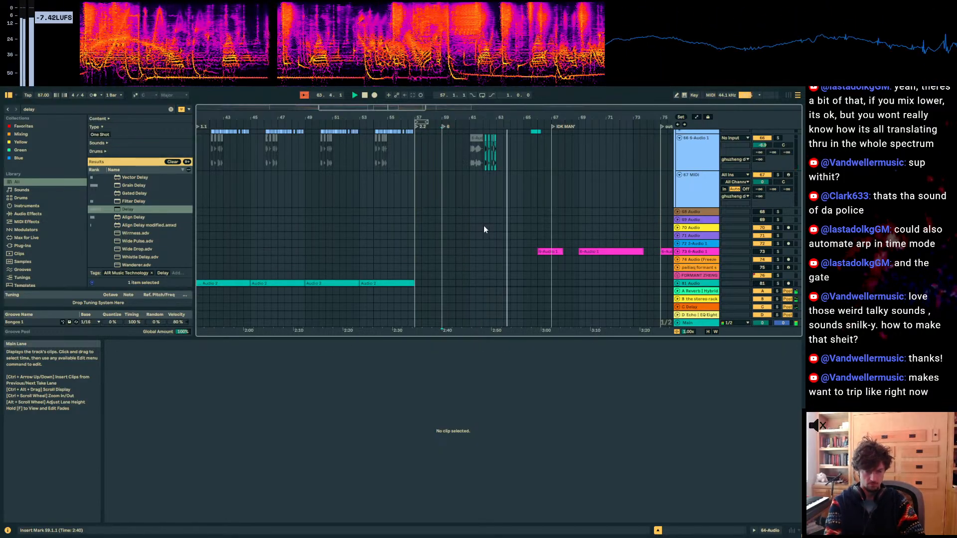
scroll(486, 227, up, 5)
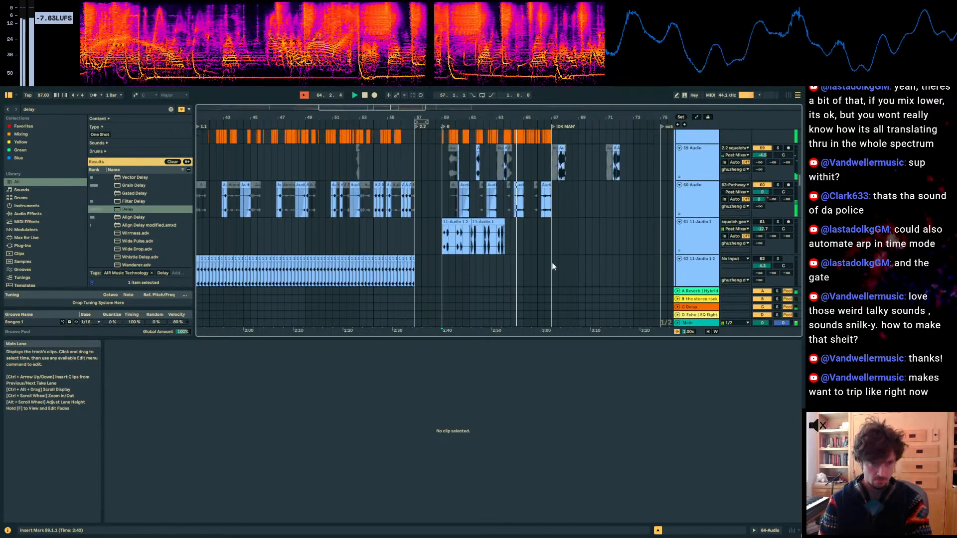
Step: Lower the 59 Audio Delay's dry/wet automation to 0 % ahead of the IDK MAN marker
click(744, 530)
click(311, 512)
key(a)
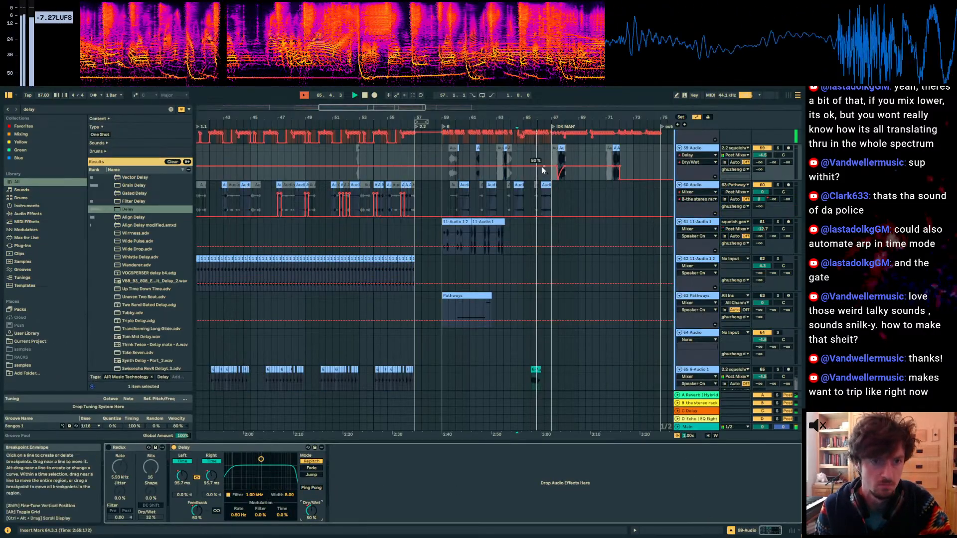
drag(543, 170, 543, 181)
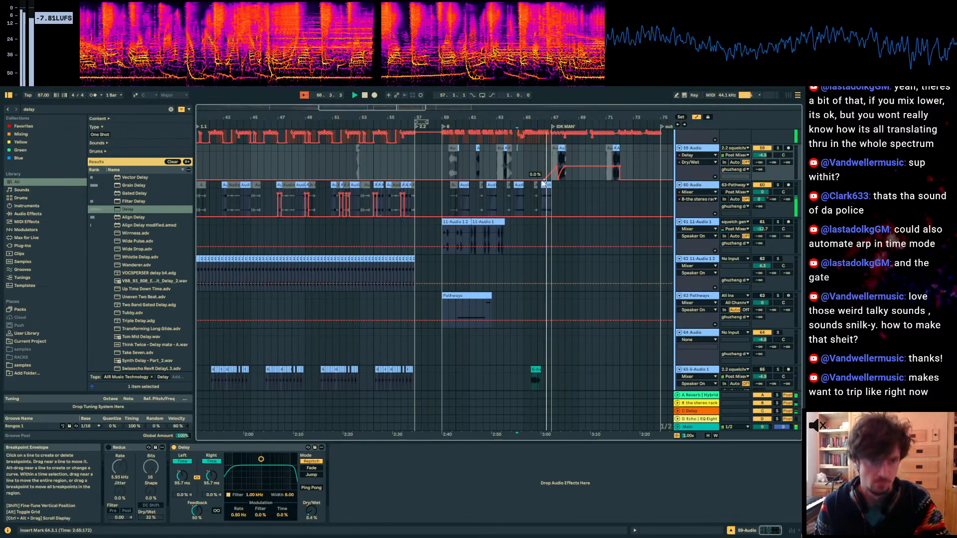
key(a)
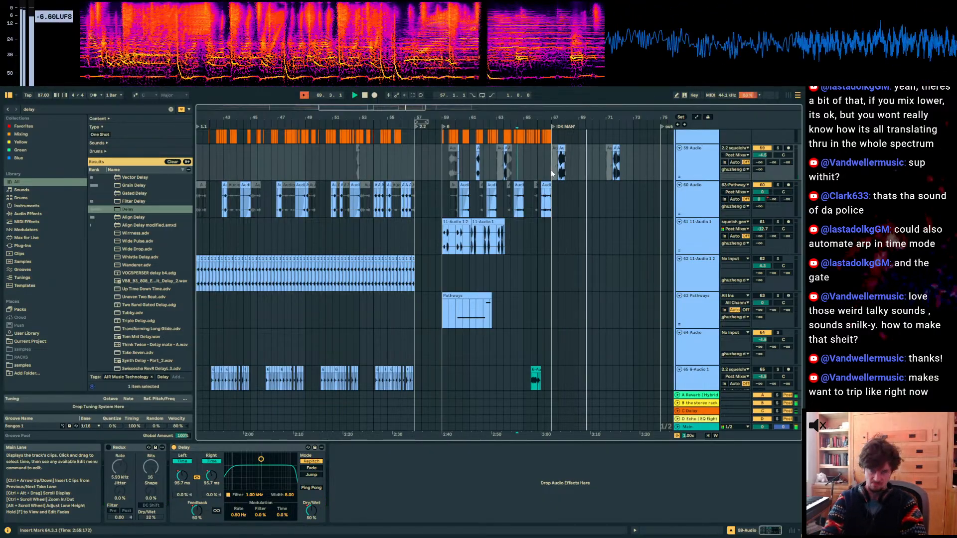
Step: Deactivate the squelch gen 3 clips at bars 67, 69 and 71 on the 40 dynamic sub track inside the SUBS group
scroll(573, 224, up, 15)
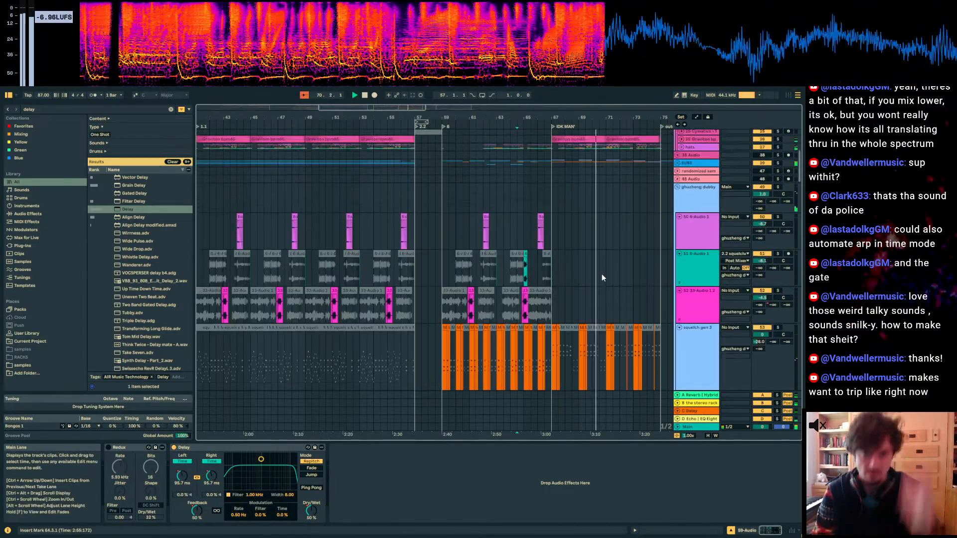
scroll(602, 274, up, 6)
scroll(689, 232, up, 3)
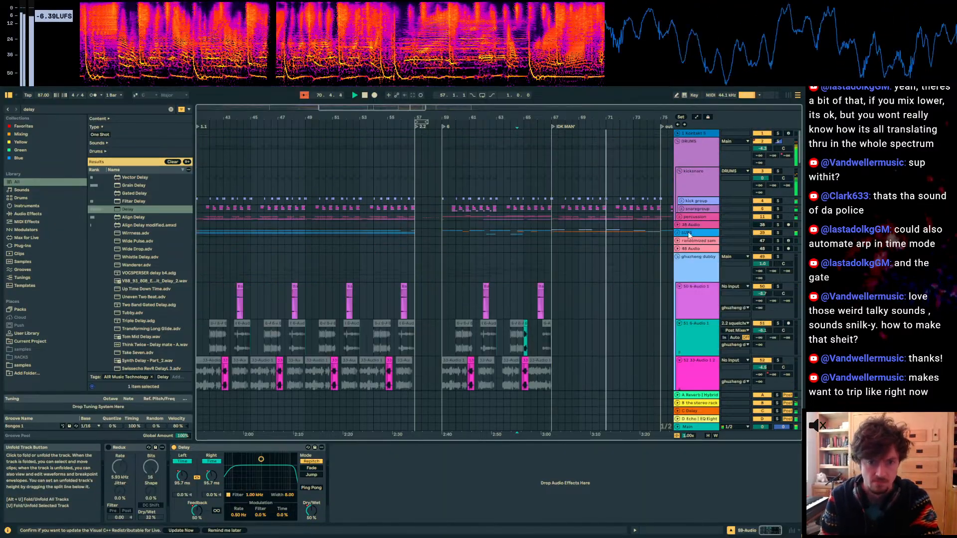
click(678, 233)
scroll(643, 233, down, 2)
click(611, 213)
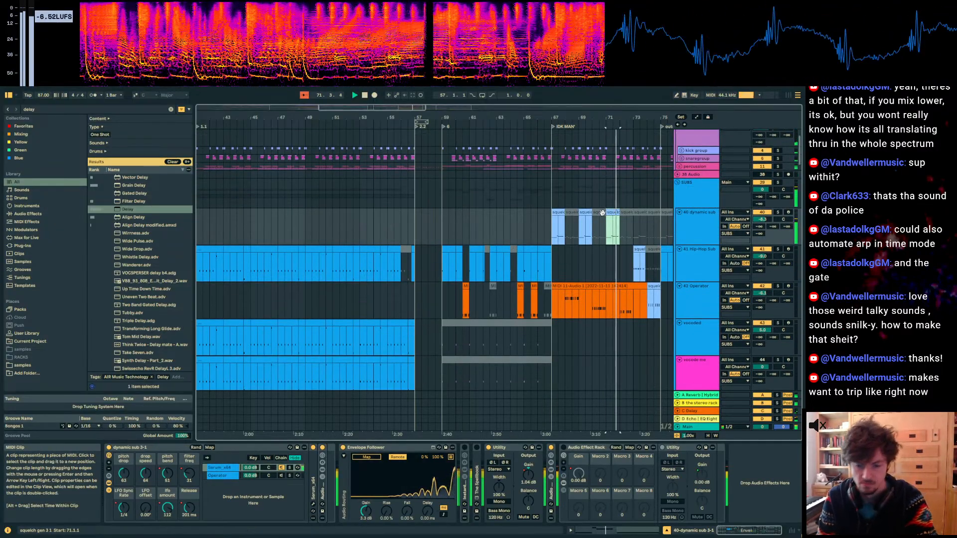
key(0)
click(585, 213)
key(0)
click(557, 213)
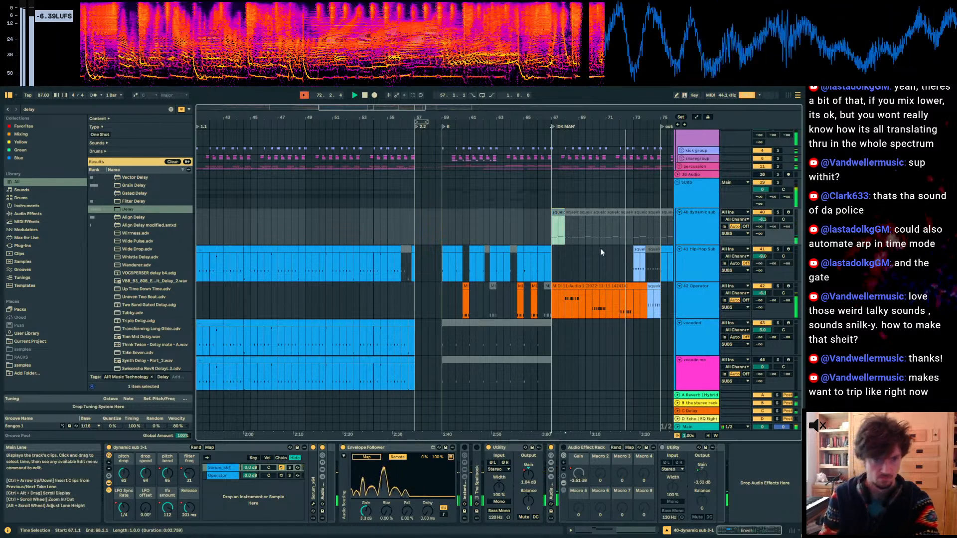
key(0)
Step: Copy the 41 Hip-Hop Sub Bass clips from before the IDK MAN marker to bars 67, 69 and 71
drag(551, 262, 449, 265)
click(579, 265)
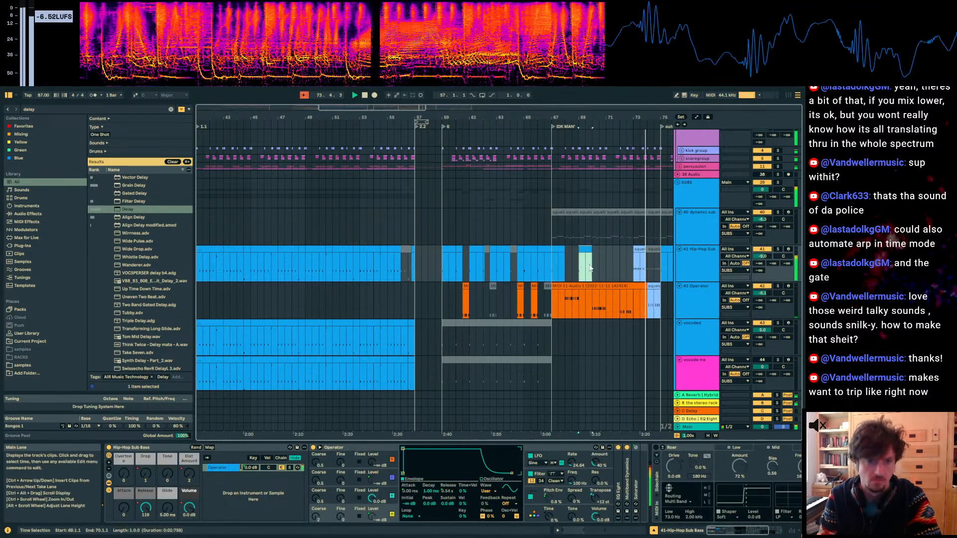
click(555, 264)
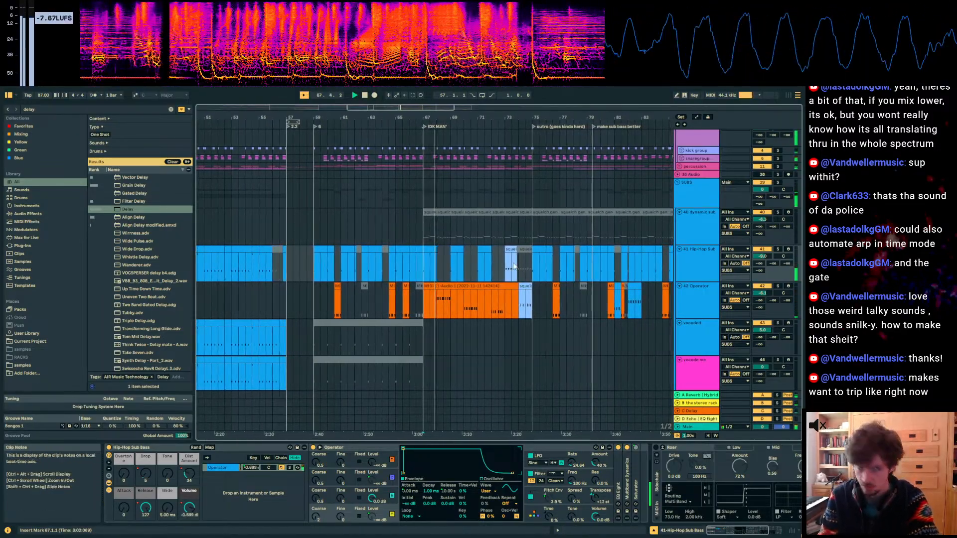
Step: Draw a MIDI Ctrl Pitch Bend ramp in the bar 69 Hip-Hop Sub Bass clip, rising from the minimum to 8191 at 1.3
drag(448, 118, 453, 171)
click(493, 249)
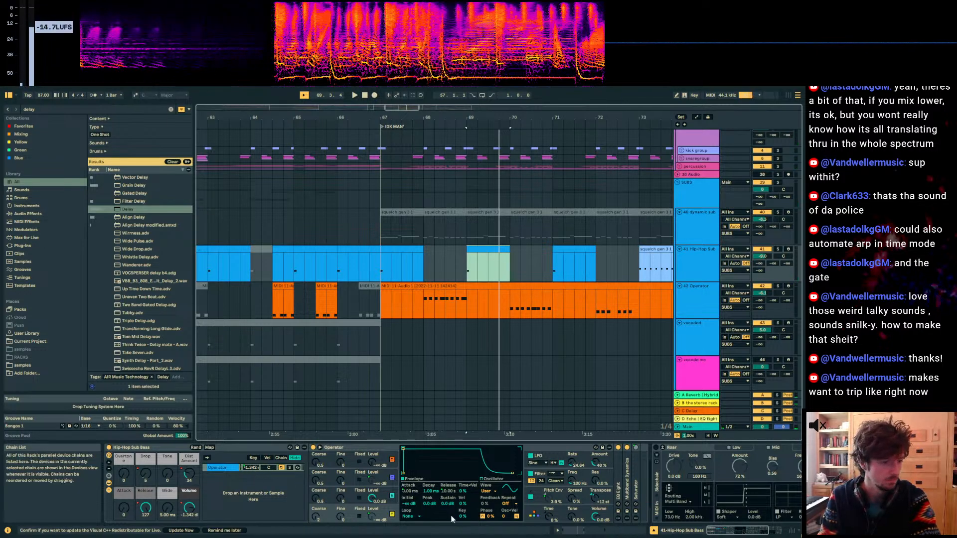
click(580, 533)
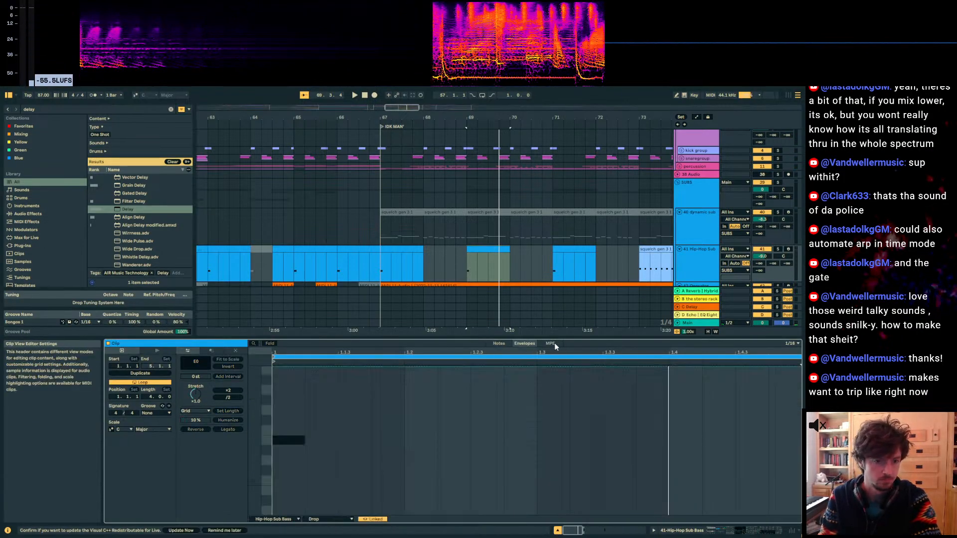
click(285, 520)
click(292, 452)
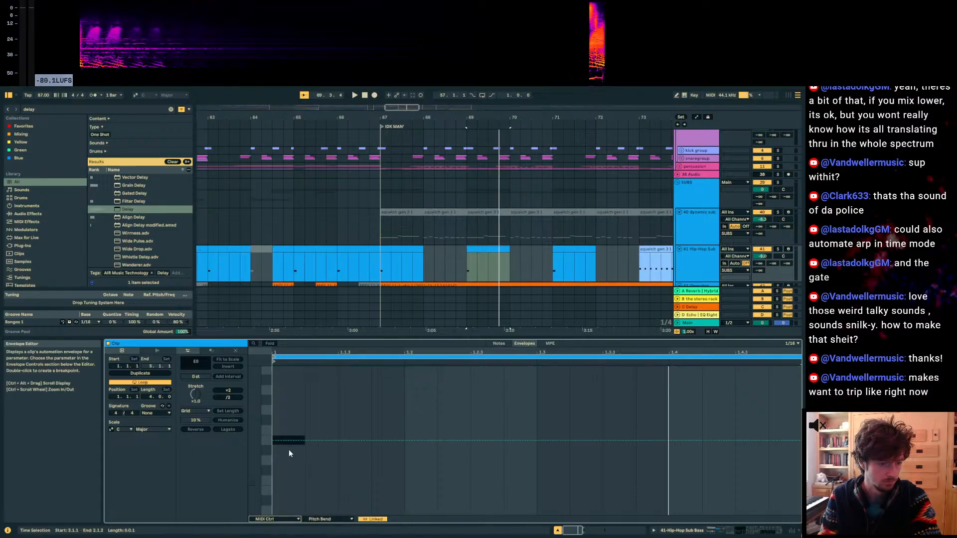
drag(277, 442, 284, 516)
drag(537, 513, 537, 369)
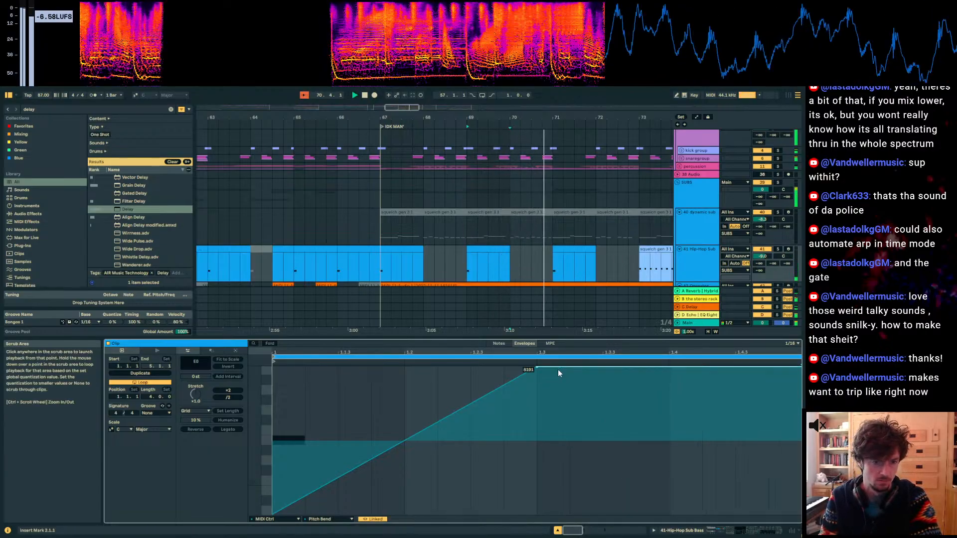
Step: Add a falling Pitch Bend segment that returns from the peak at 1.3 to about zero at 1.4
key(space)
drag(558, 369, 670, 441)
key(ctrl+z)
key(space)
drag(671, 368, 669, 441)
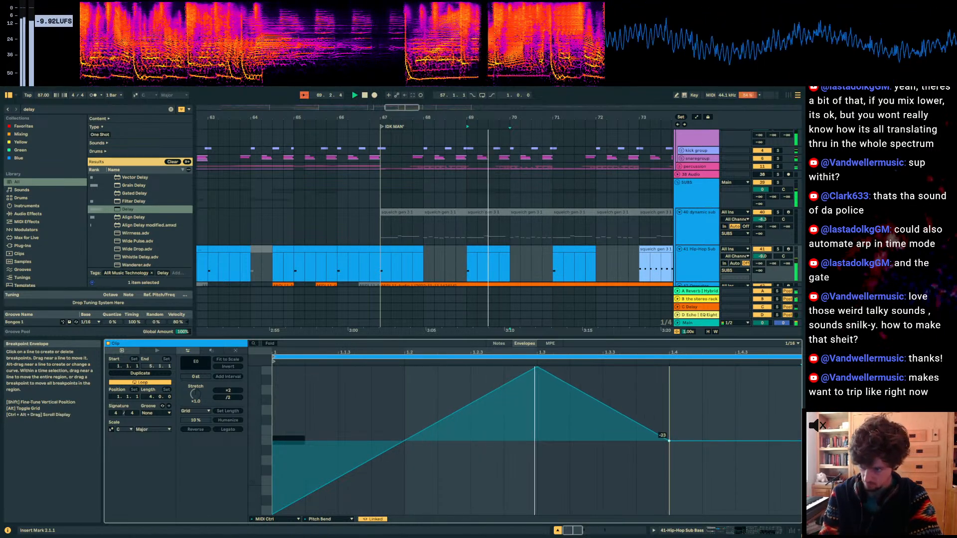
Step: Bend the Pitch Bend envelope's rising segment downward and its falling segment upward into curves while auditioning the clip
key(space)
drag(435, 421, 436, 458)
key(space)
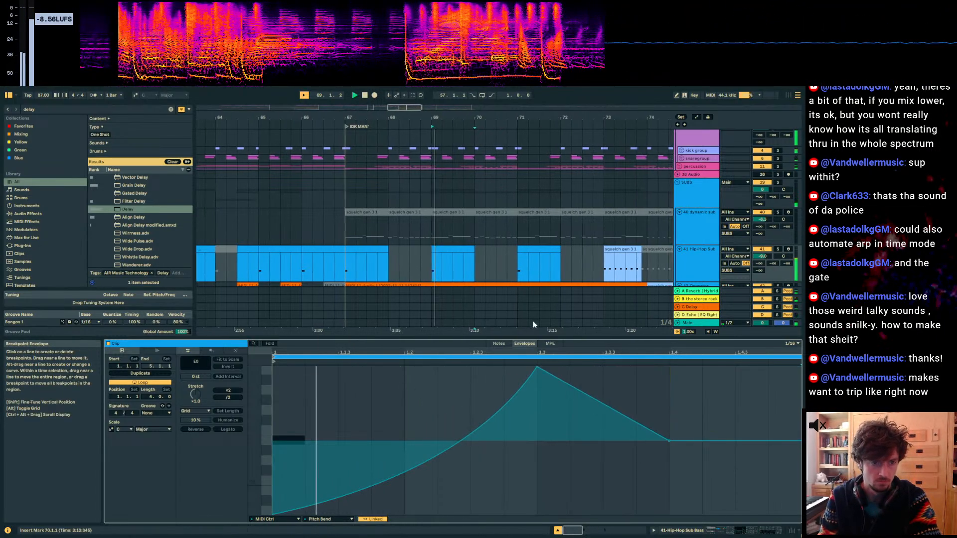
key(space)
drag(532, 438, 527, 399)
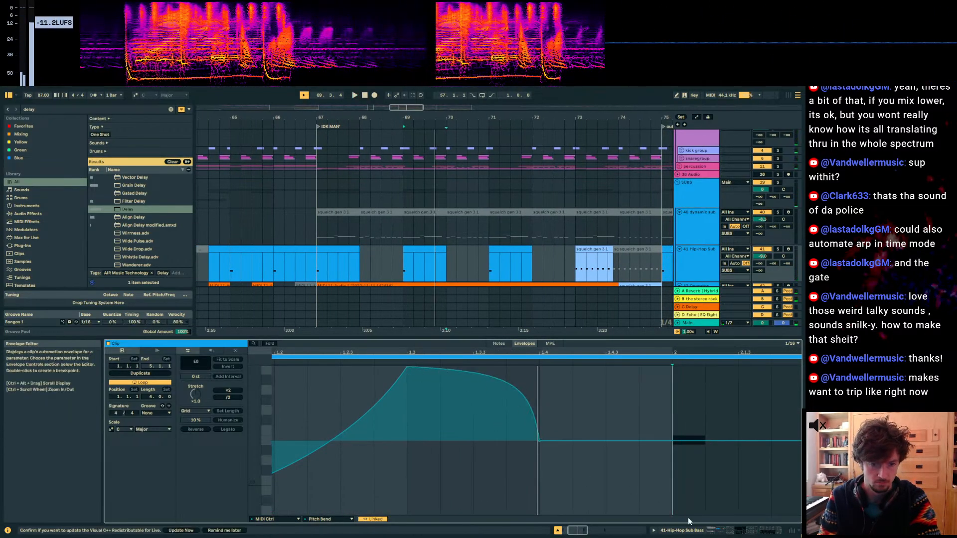
Step: Set the Hip-Hop Sub Bass Operator's pitch bend range to +12 st and play the clip
click(630, 530)
click(683, 531)
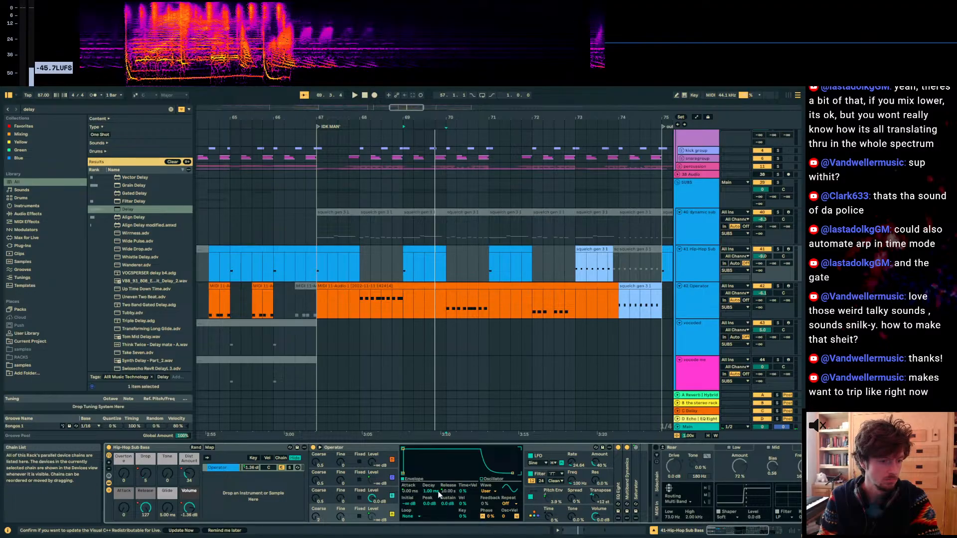
click(535, 513)
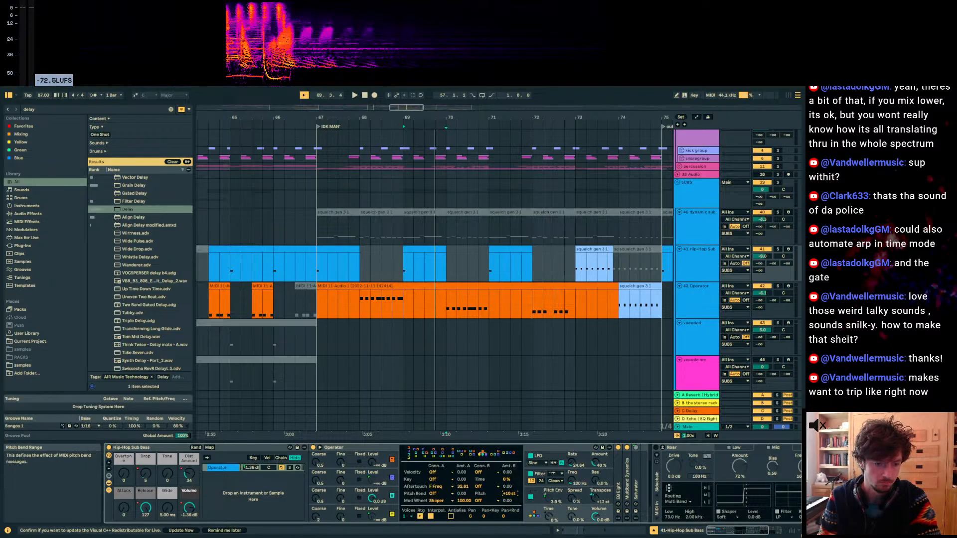
key(space)
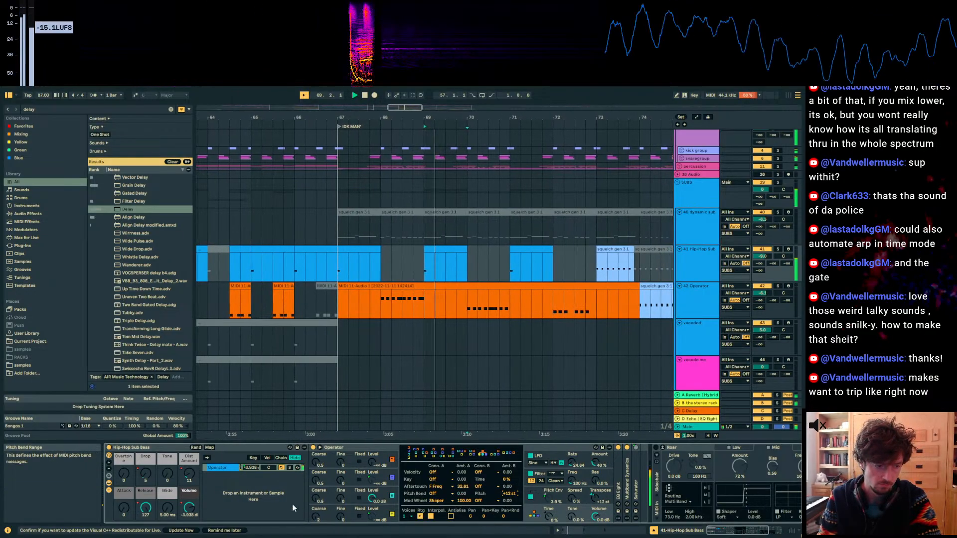
Step: Transpose the first MIDI note of the bar 69 Hip-Hop Sub Bass clip up to B0 and play it back
click(609, 532)
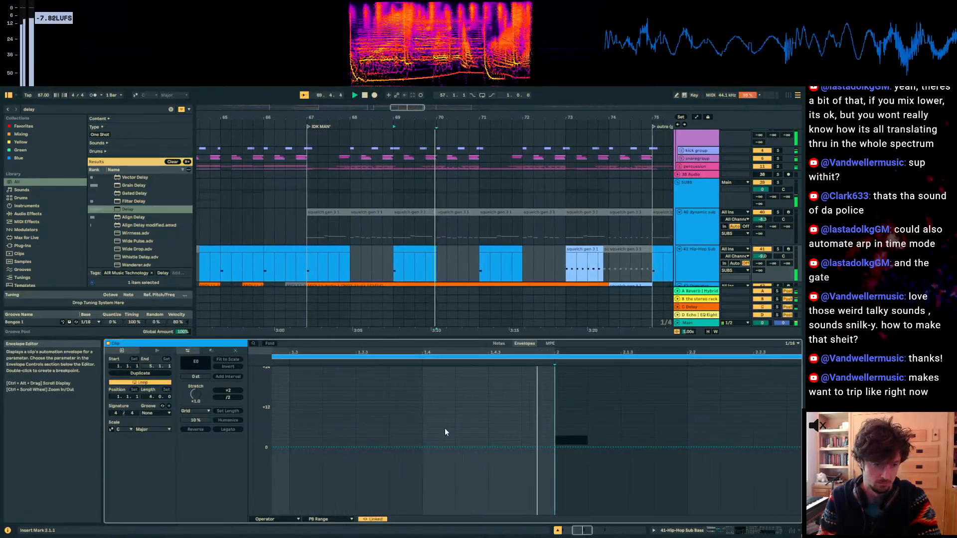
key(space)
click(499, 344)
key(w)
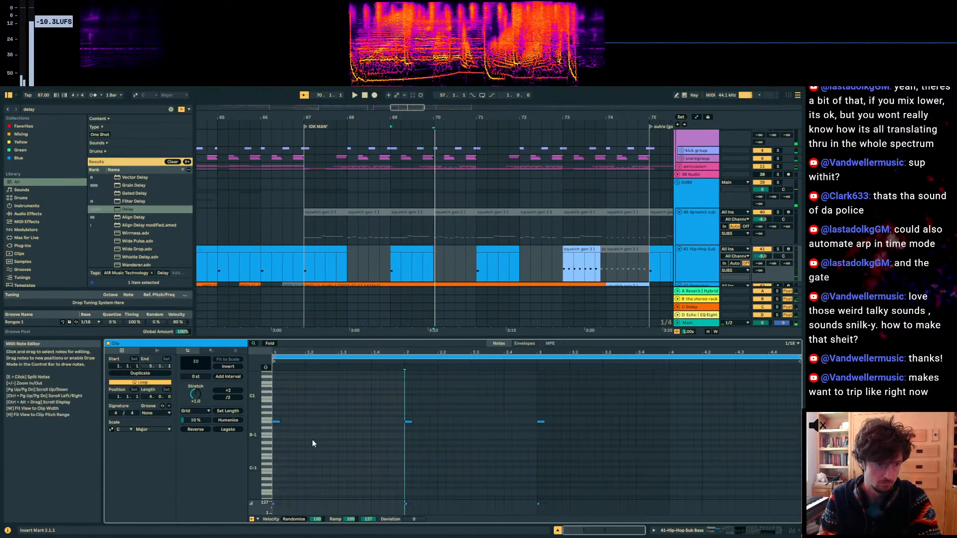
key(Up)
key(Up)
key(Up)
key(Up)
key(Up)
key(Up)
key(space)
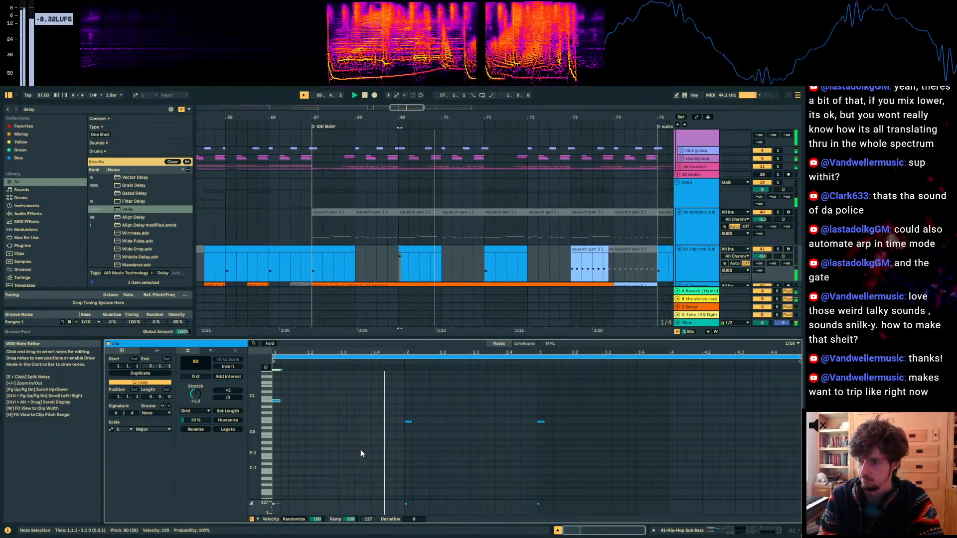
Step: Move the Pitch Bend envelope's peak to 8191 at 1.4 and set the Operator's pitch bend range to +24 st
click(524, 344)
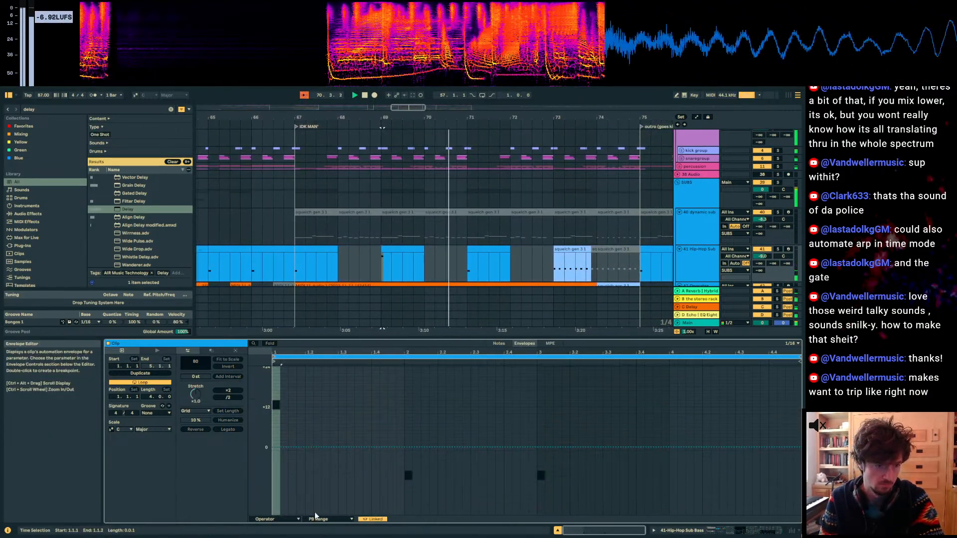
click(272, 520)
click(265, 454)
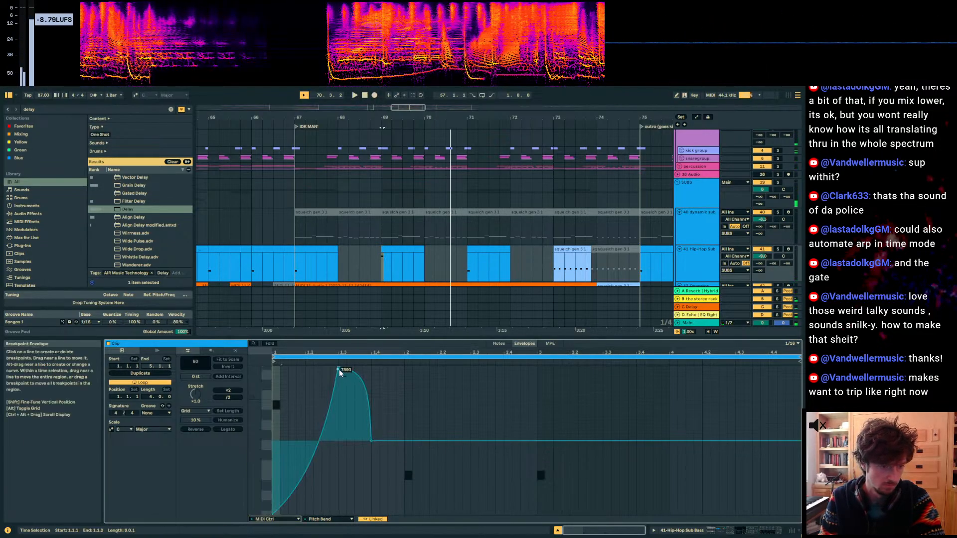
drag(339, 371, 371, 369)
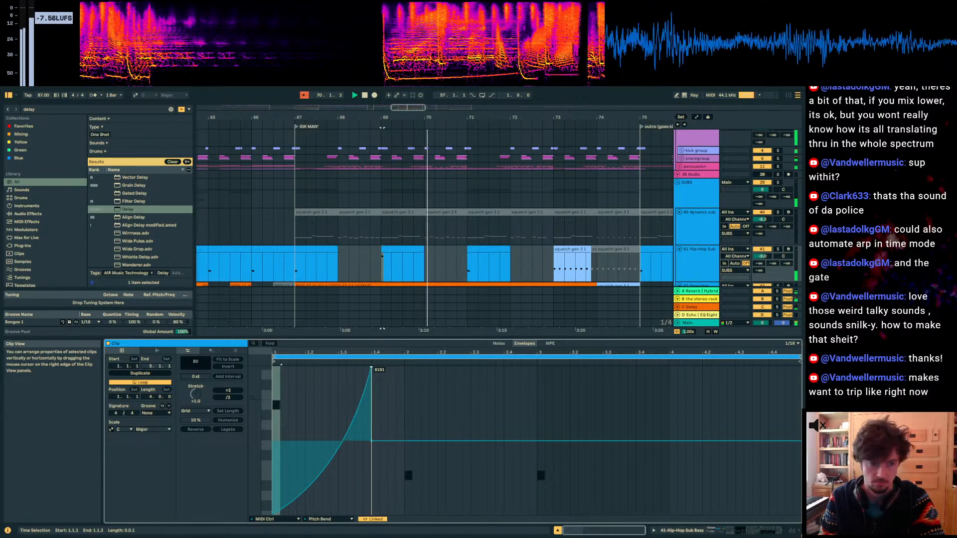
key(shift+Tab)
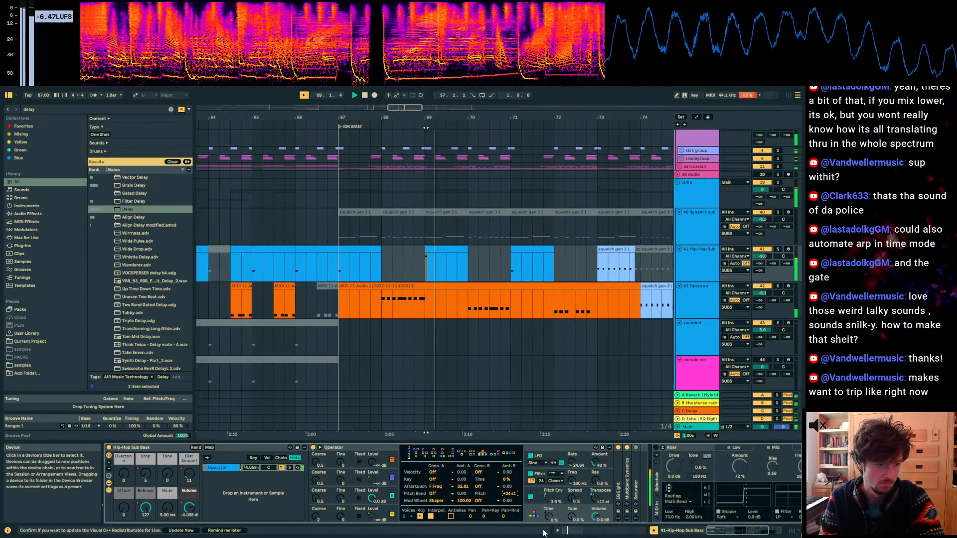
key(shift+Tab)
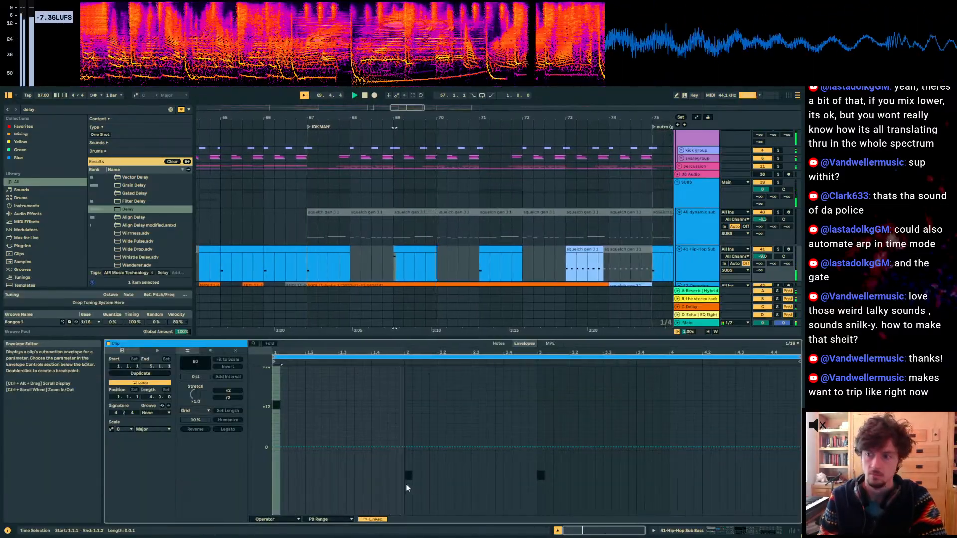
Step: Transpose the clip's first note up to F1 and lengthen it to end at 1.3
click(496, 344)
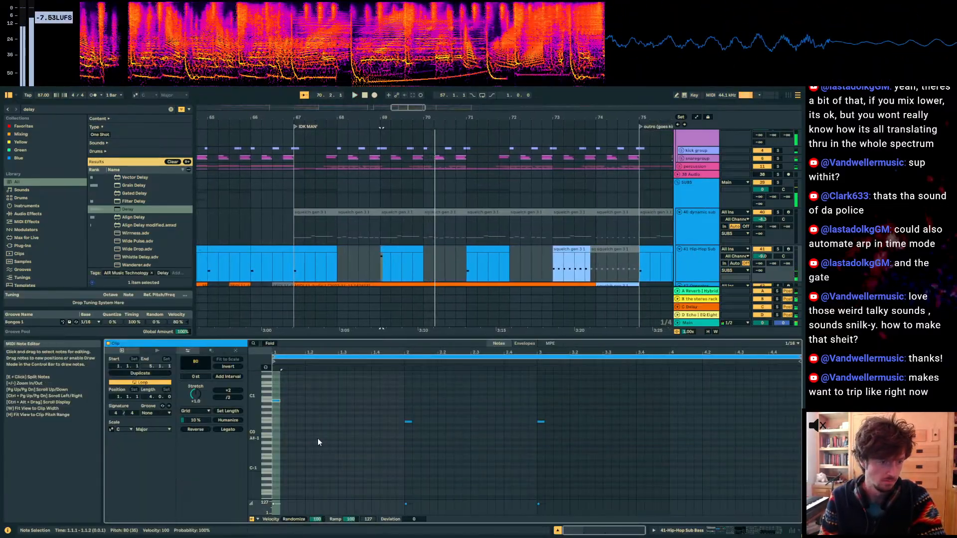
click(277, 402)
key(shift+Up)
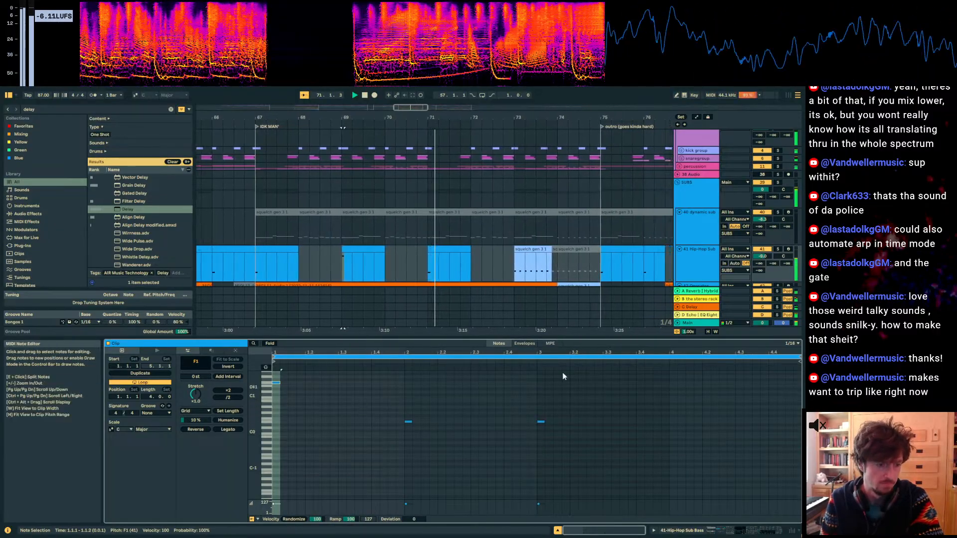
drag(345, 406, 274, 376)
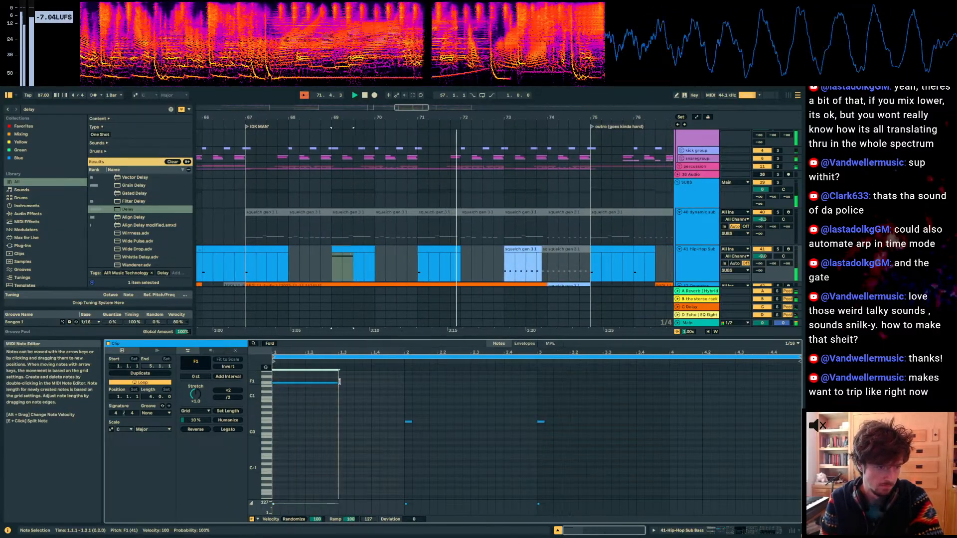
Step: Reshape the end of the clip's Pitch Bend envelope so it curves from the peak at 1.4 down to zero at beat 2
click(532, 344)
click(550, 344)
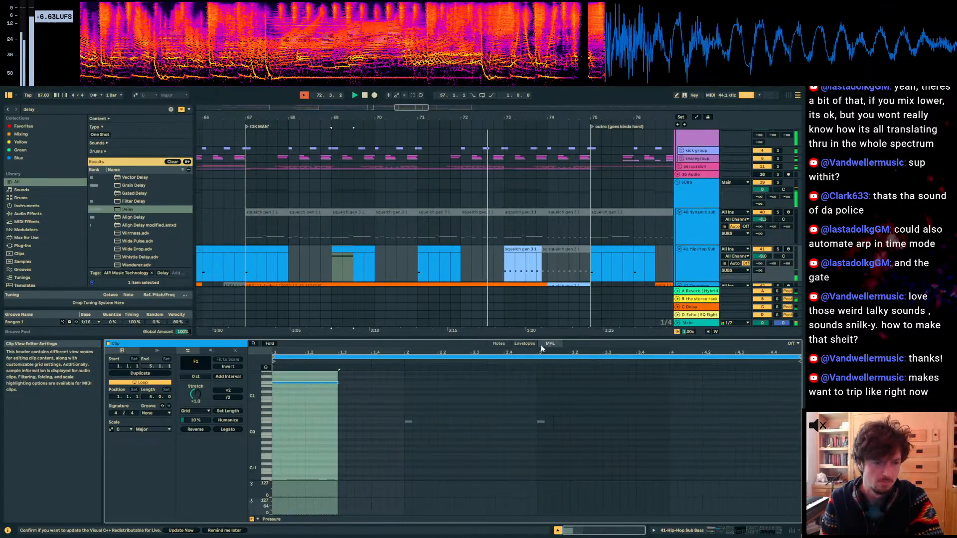
click(500, 344)
click(515, 344)
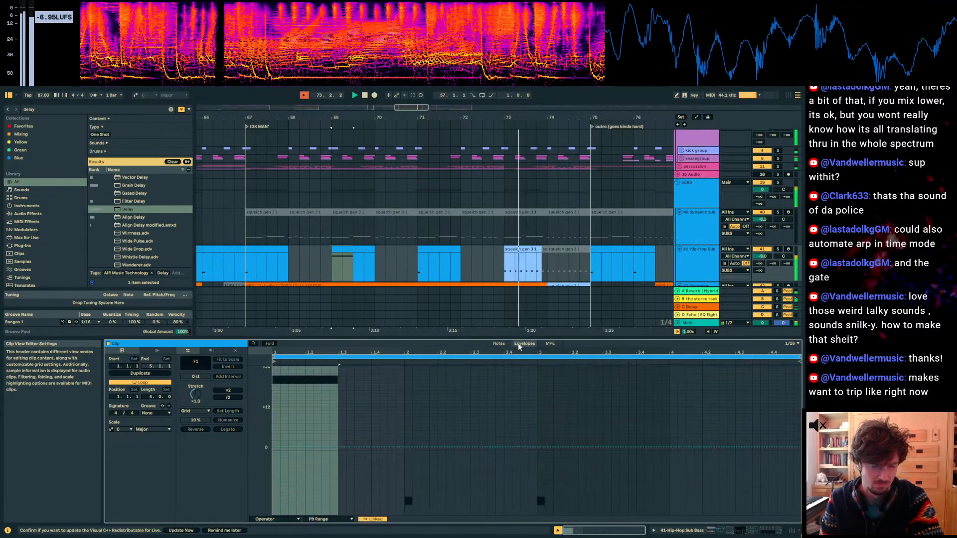
click(277, 519)
click(280, 455)
drag(340, 432, 399, 369)
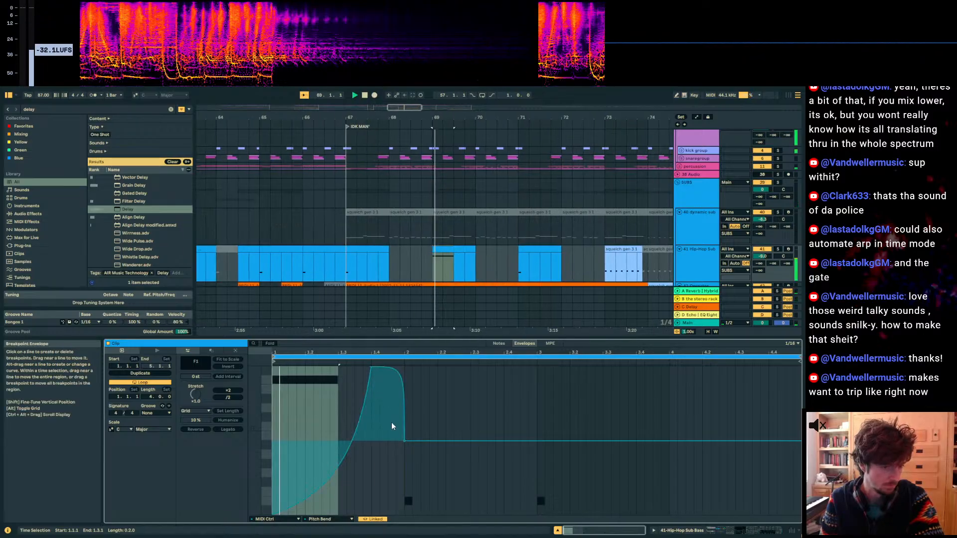
Step: Move the Pitch Bend peak back to 1.3 at 8191 and steepen the curve rising into it
key(space)
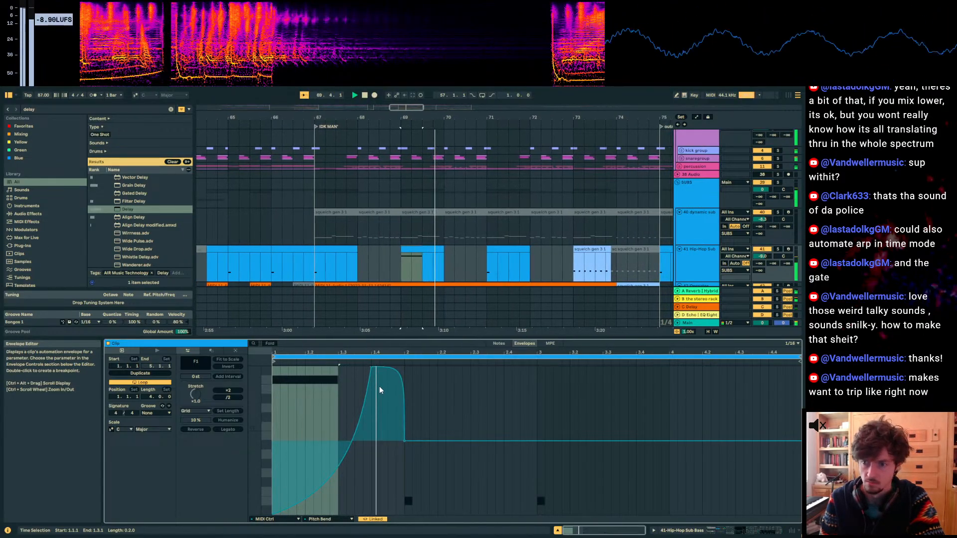
drag(373, 370, 340, 370)
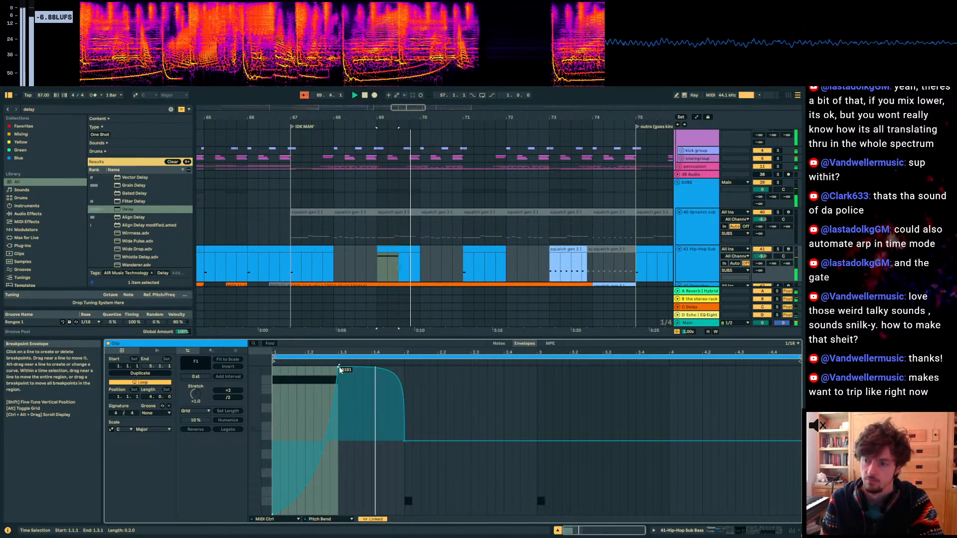
drag(326, 440, 326, 465)
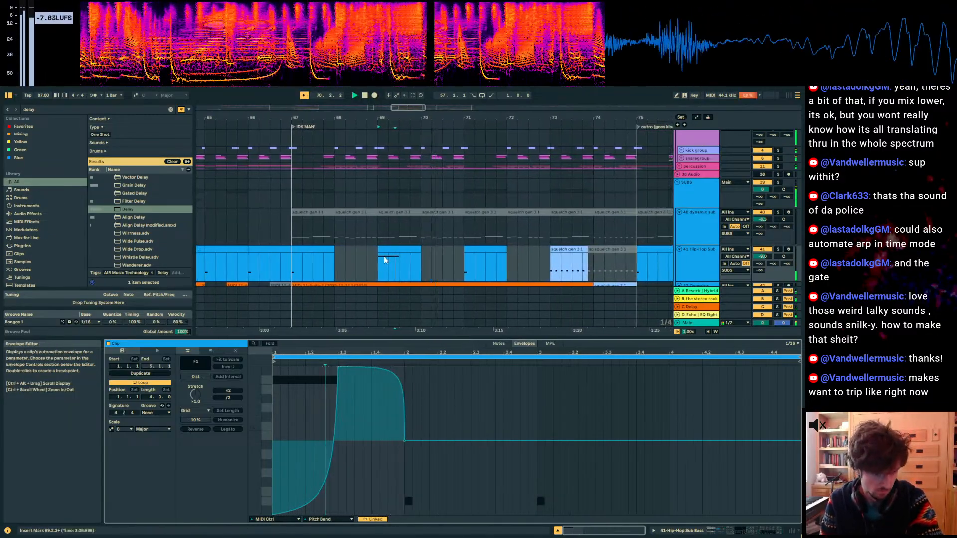
Step: Review the Hip-Hop Sub Bass clips in the IDK MAN section and look through the tracks below them
click(404, 257)
scroll(407, 234, down, 3)
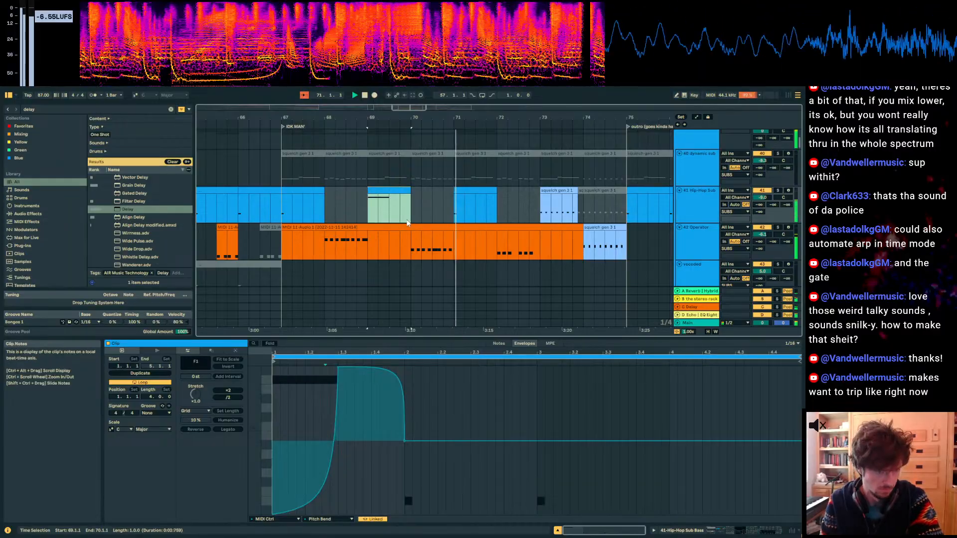
click(285, 213)
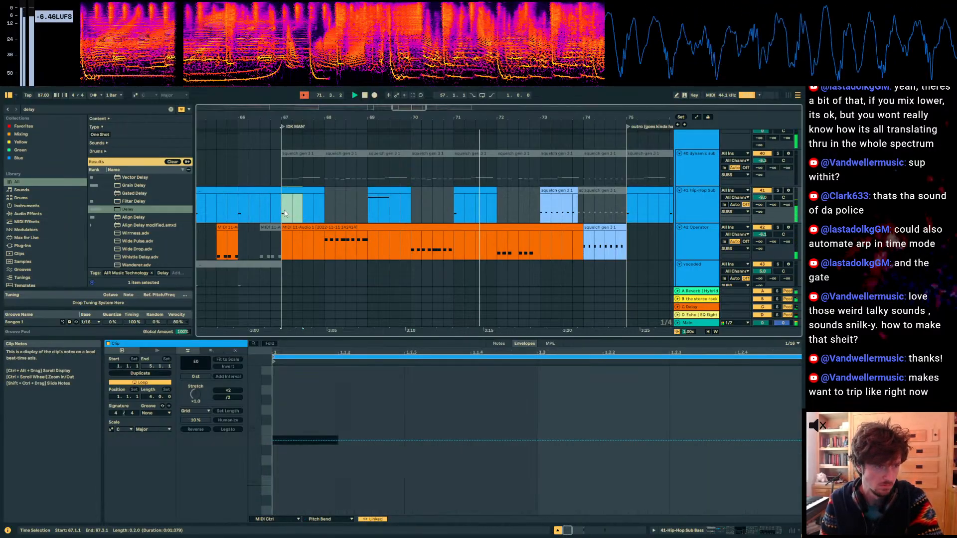
click(399, 207)
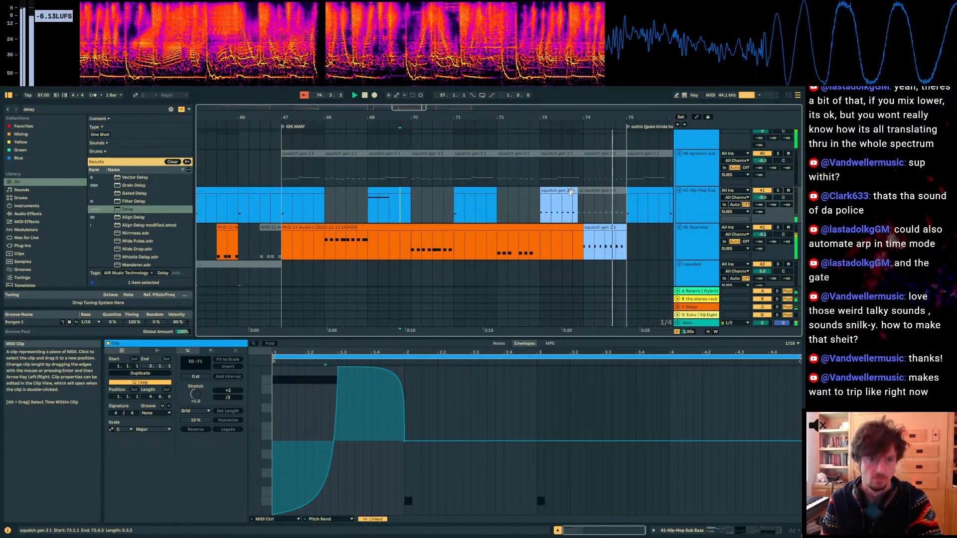
scroll(593, 198, down, 10)
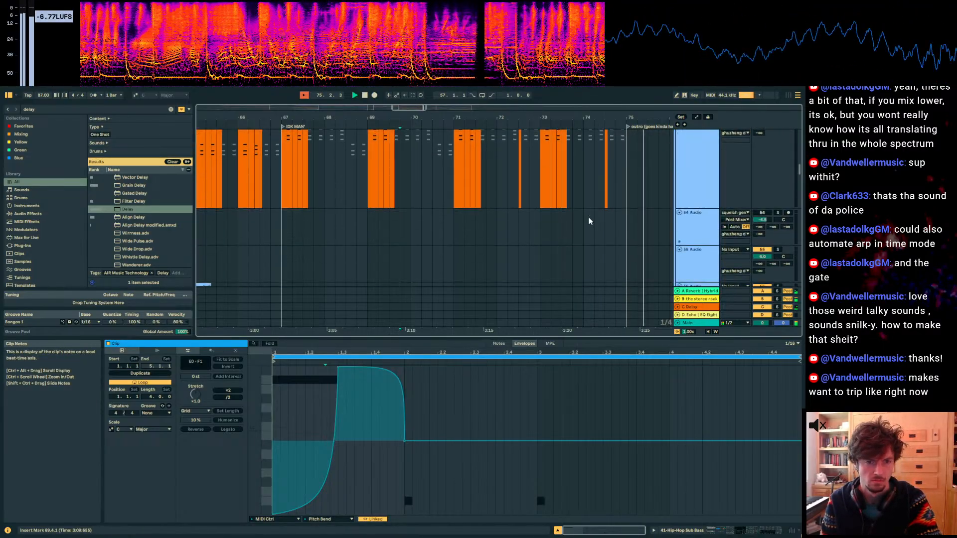
click(293, 244)
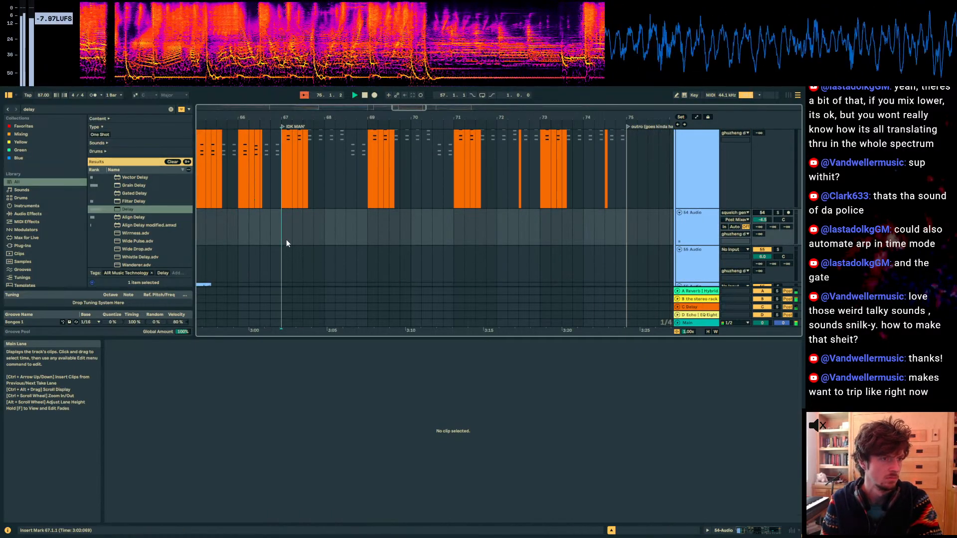
click(250, 235)
scroll(363, 252, down, 2)
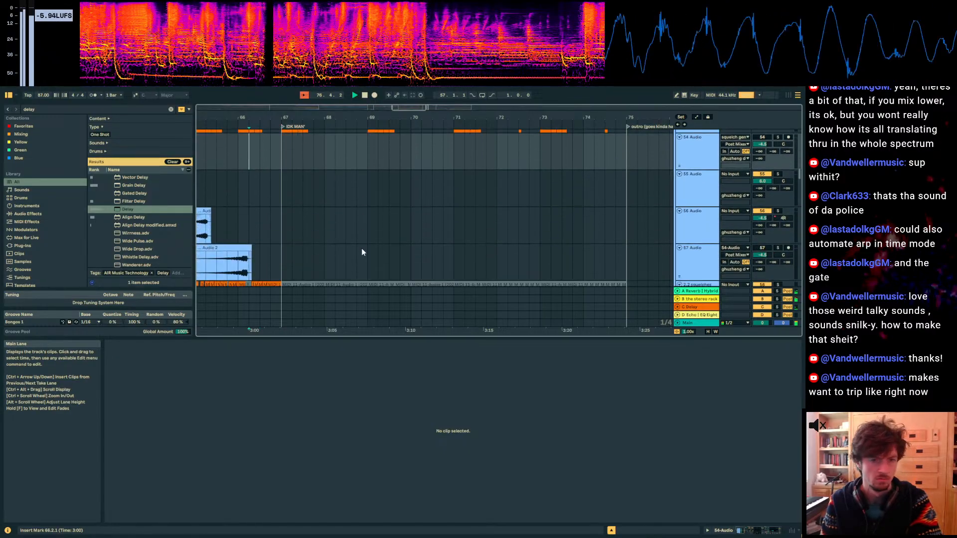
scroll(496, 238, down, 12)
drag(797, 218, 796, 259)
scroll(793, 276, down, 3)
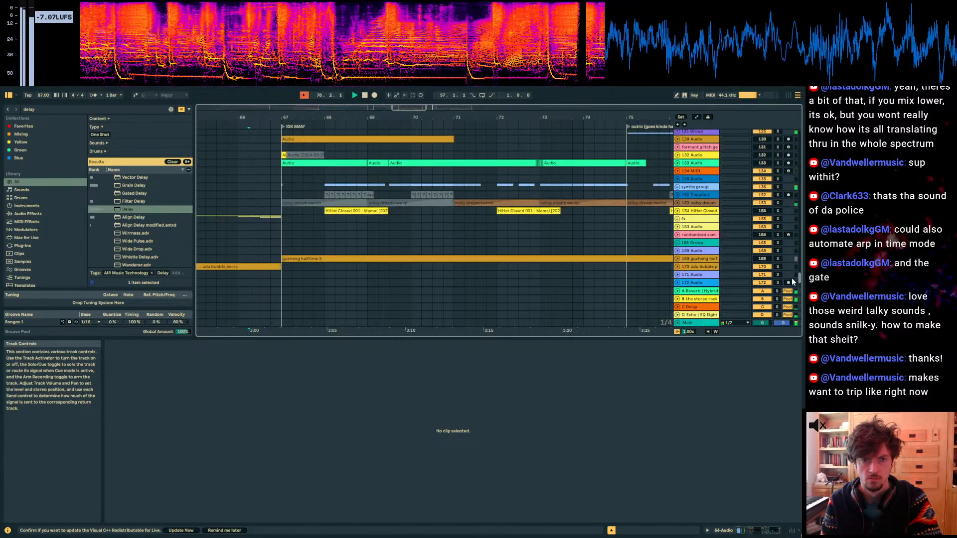
Step: Open the synths group and inspect the tangled snakes squelches track's device chain and Track Volume automation
click(678, 186)
scroll(695, 196, down, 1)
scroll(696, 199, down, 3)
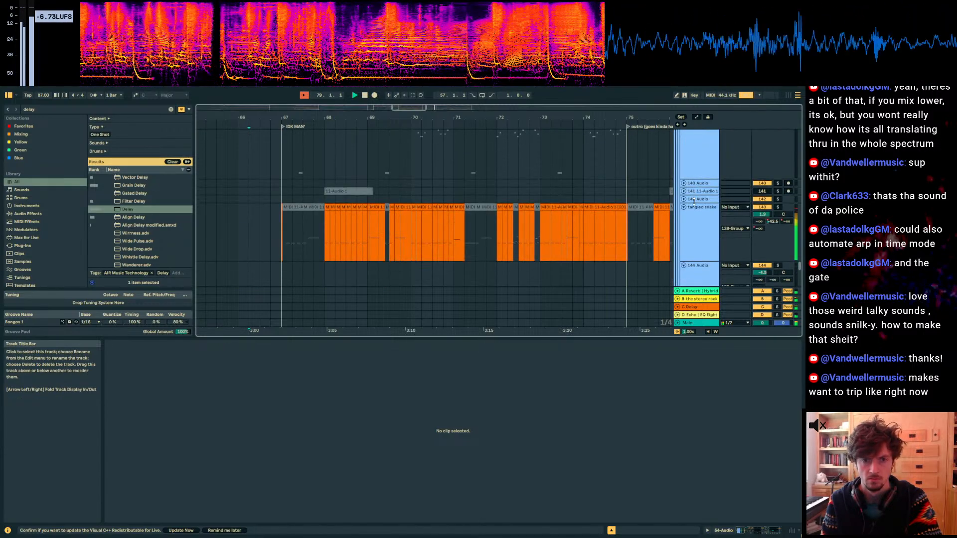
click(691, 174)
click(736, 533)
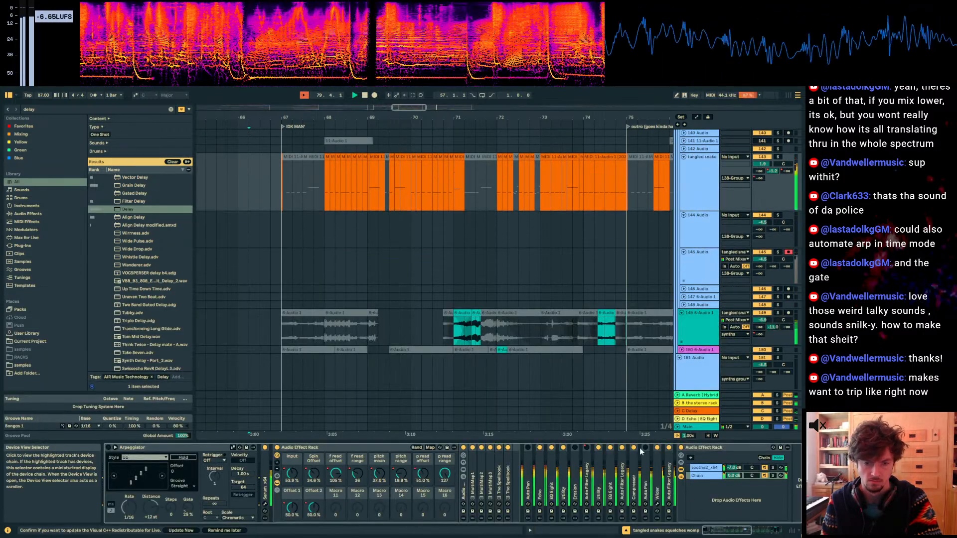
double_click(704, 448)
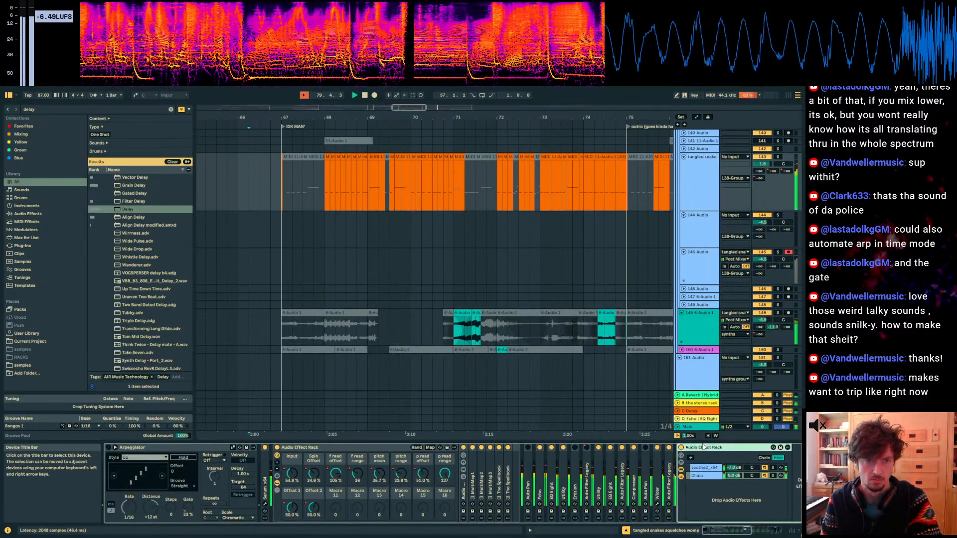
click(609, 468)
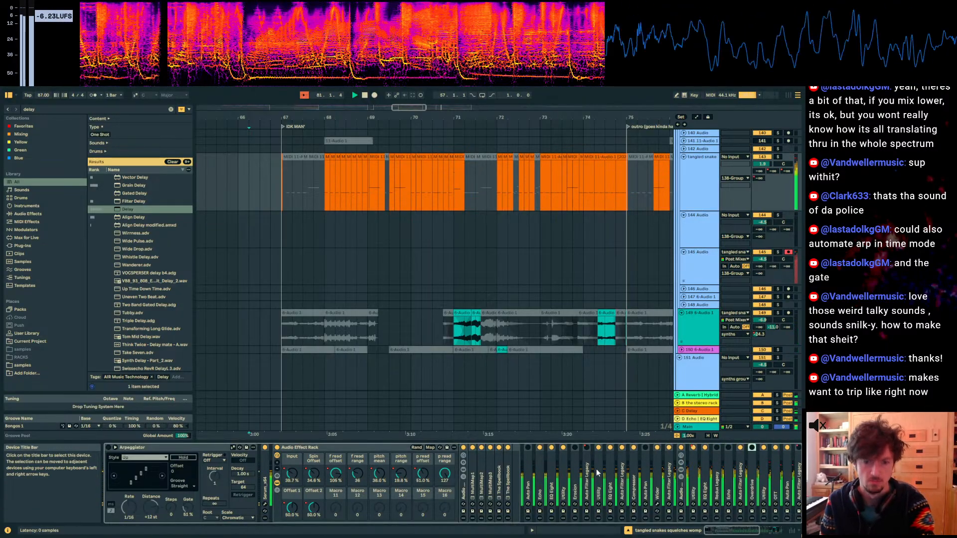
scroll(596, 468, down, 5)
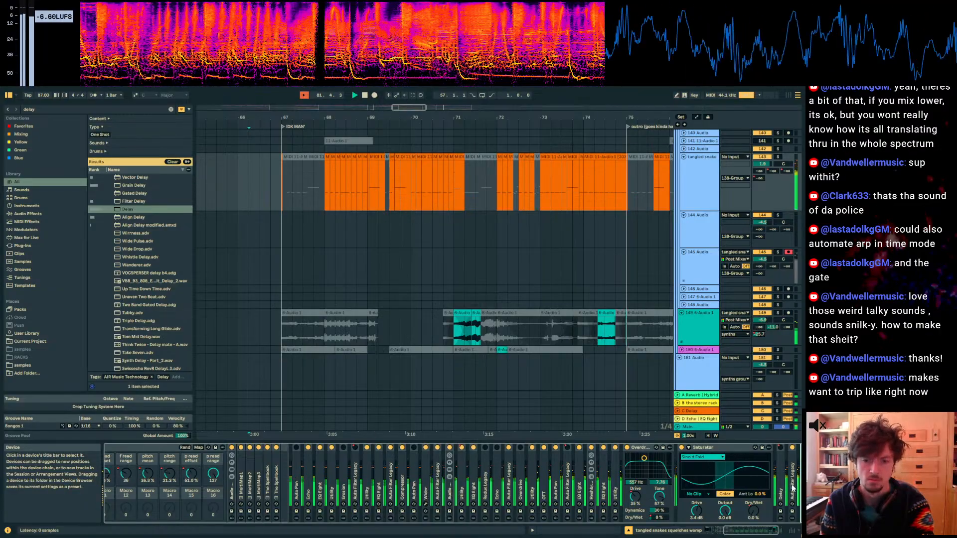
scroll(788, 494, down, 5)
key(a)
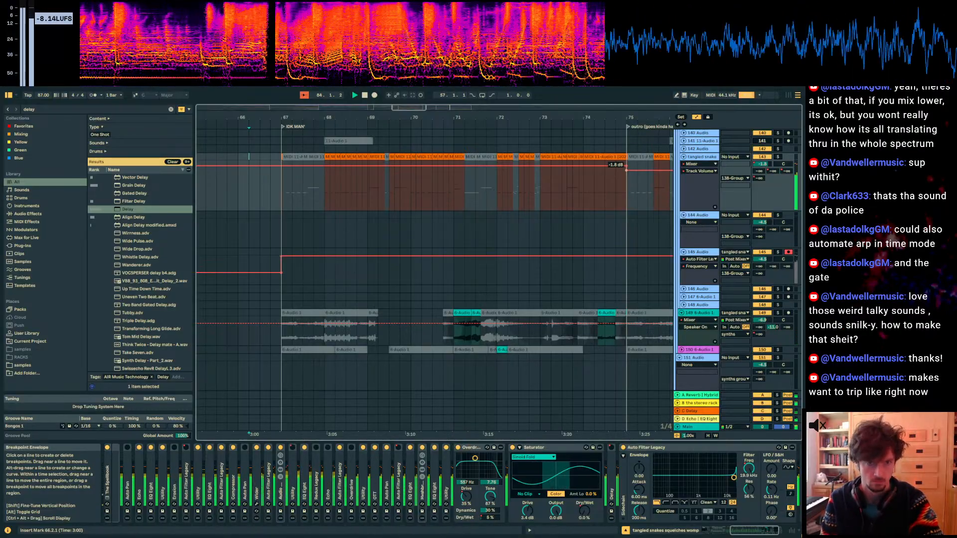
click(621, 187)
key(a)
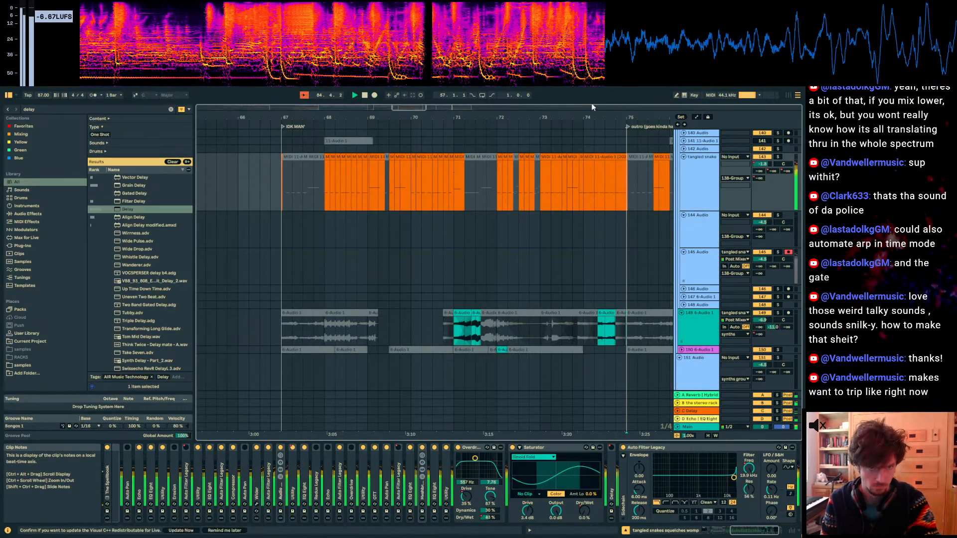
Step: Look through the Serum, melody synths and zheng tracks while playing back the passage into the IDK MAN section
drag(596, 118, 582, 89)
scroll(489, 304, up, 5)
scroll(536, 261, up, 10)
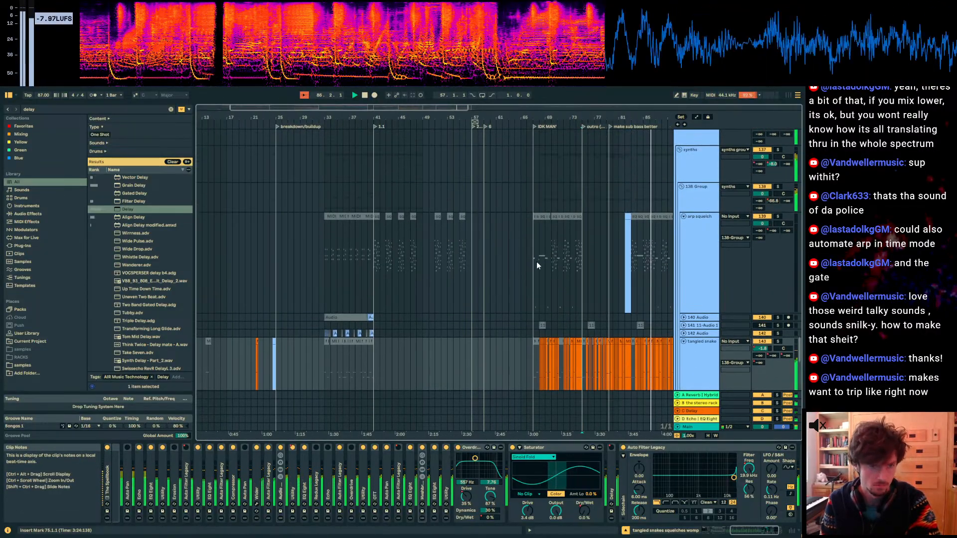
scroll(532, 263, up, 3)
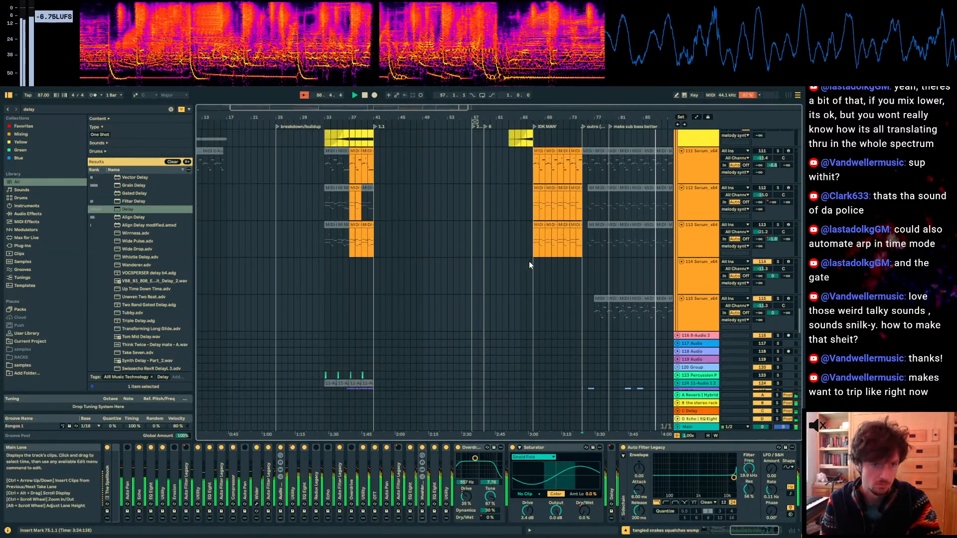
click(529, 262)
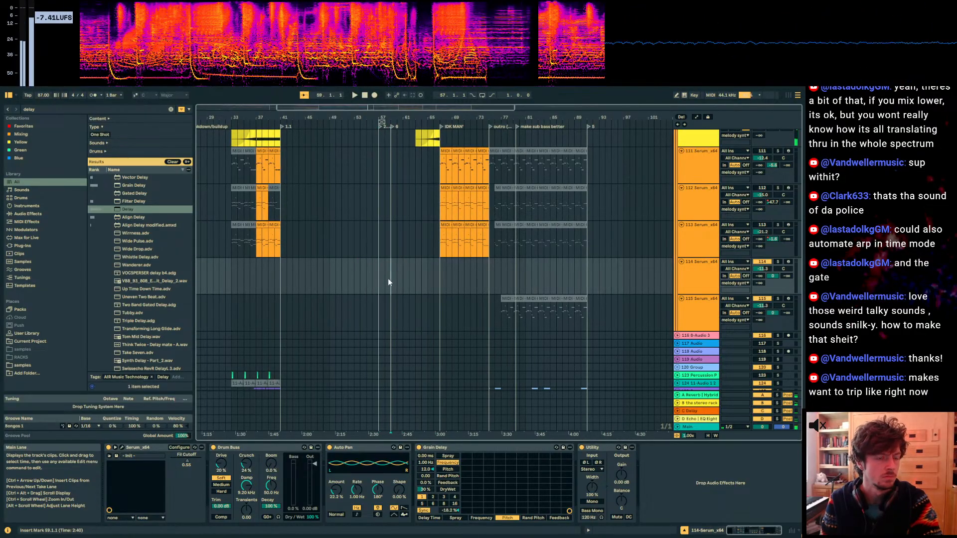
scroll(448, 279, up, 5)
scroll(507, 284, up, 2)
click(434, 281)
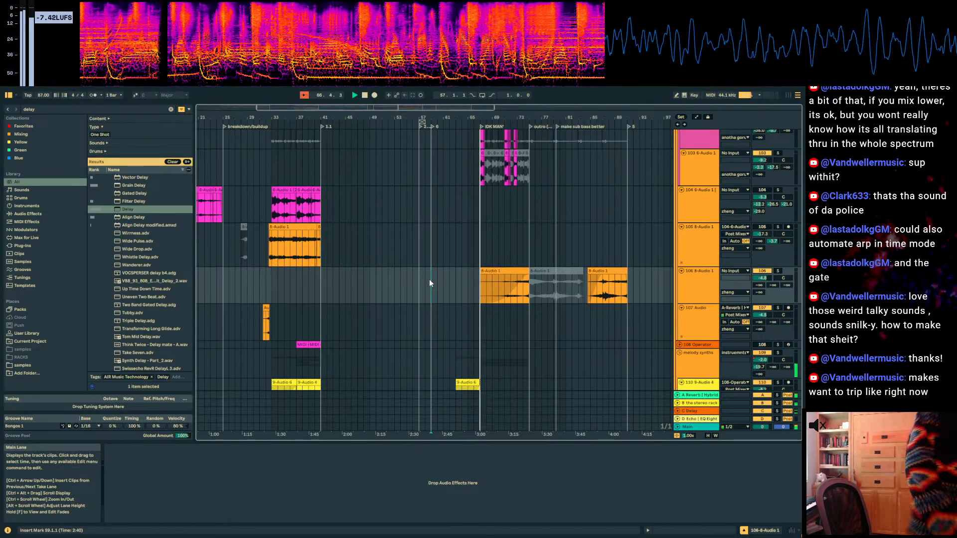
drag(466, 118, 454, 152)
scroll(446, 234, up, 3)
scroll(445, 236, up, 8)
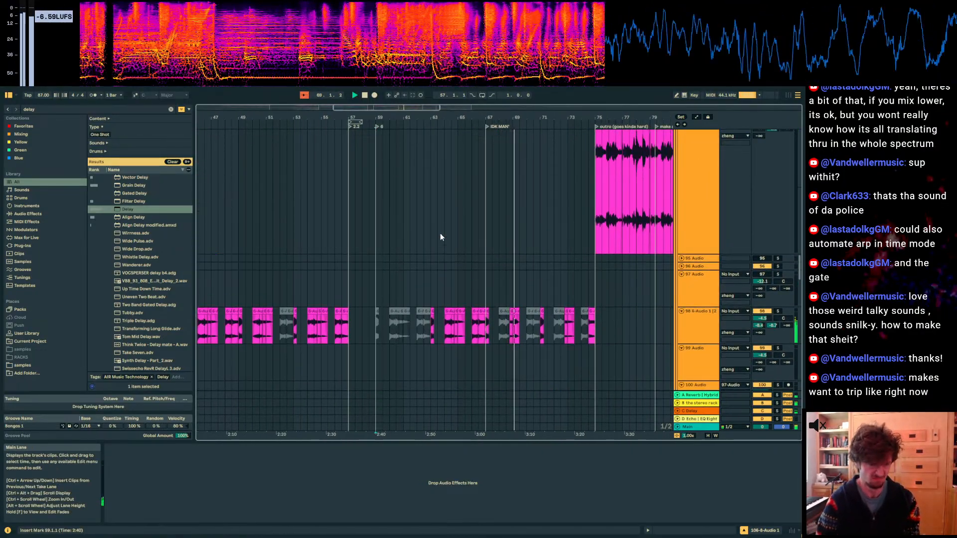
scroll(442, 237, up, 4)
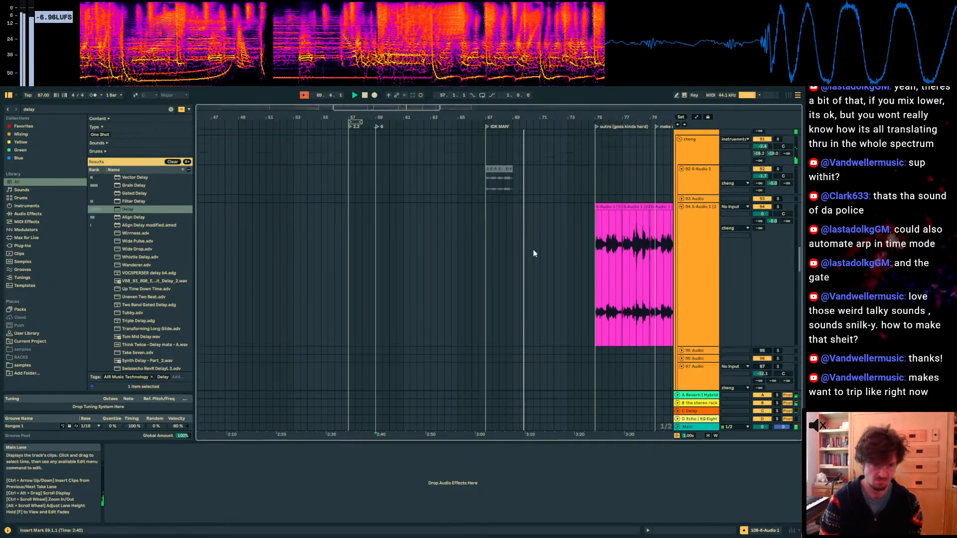
scroll(533, 253, down, 8)
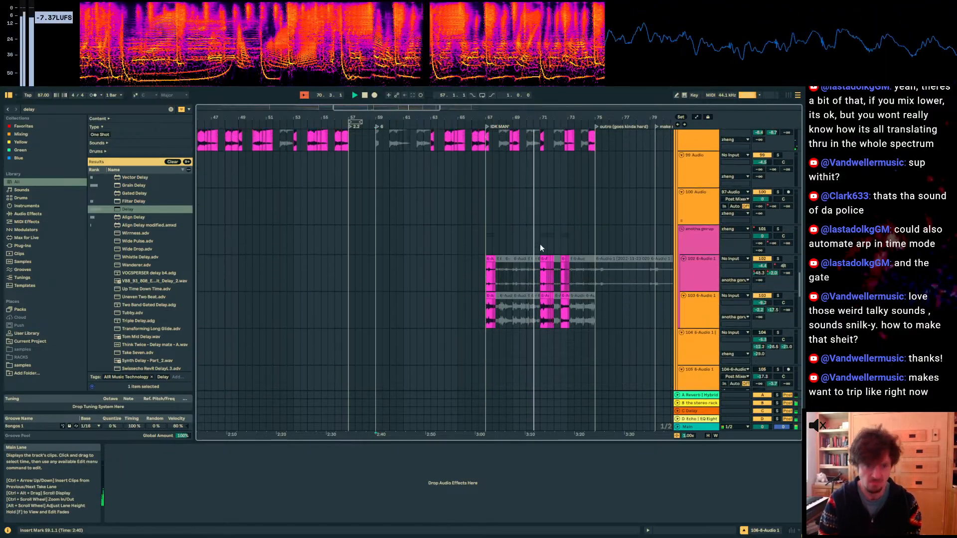
scroll(540, 252, up, 2)
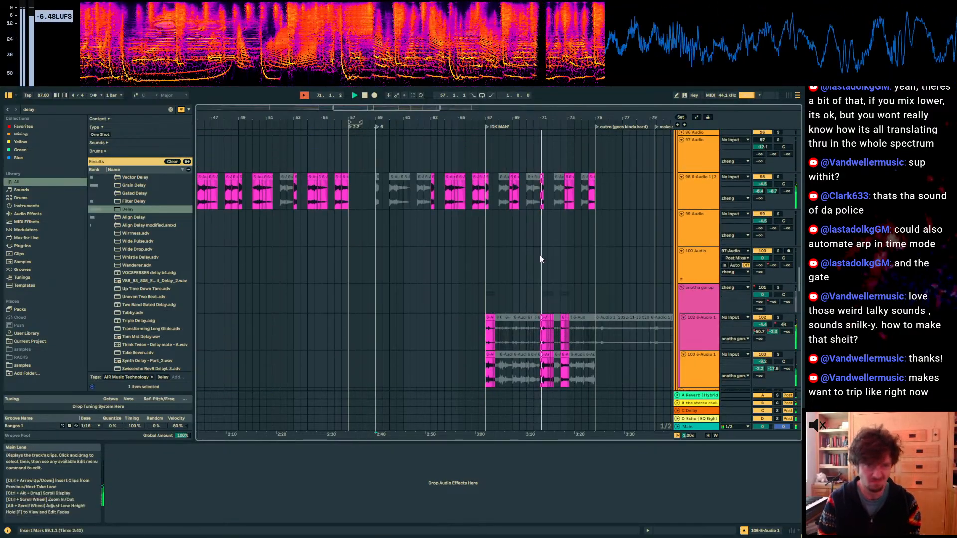
Step: Audition the audio clips on zheng track 98 and raise the gain of the two clips spanning 72.4.1 to 73.3.1 to 6.4 dB
double_click(516, 192)
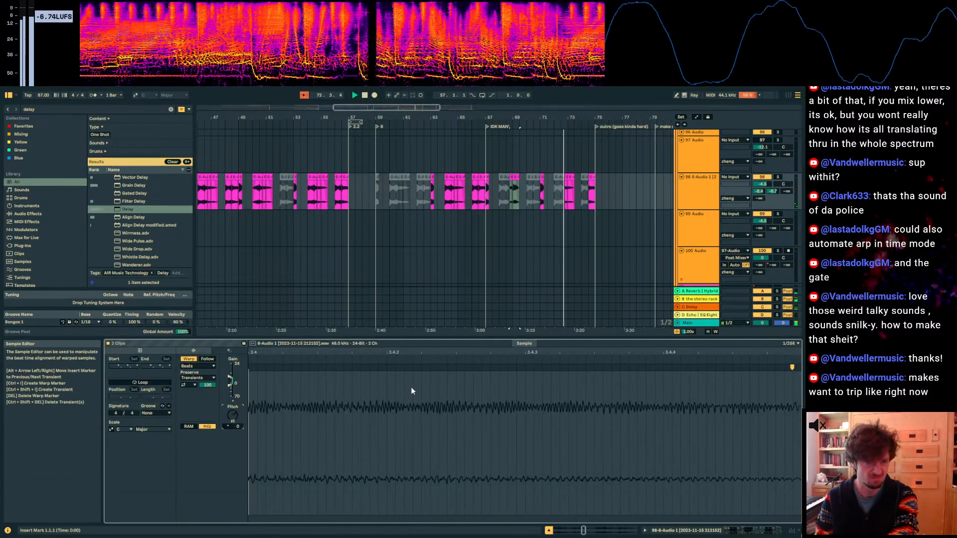
click(512, 202)
click(510, 202)
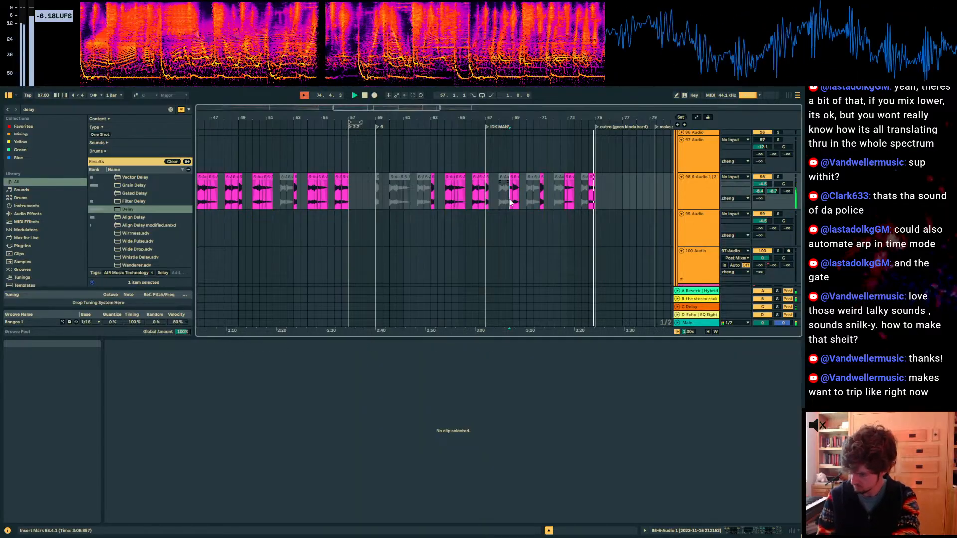
key(space)
key(space)
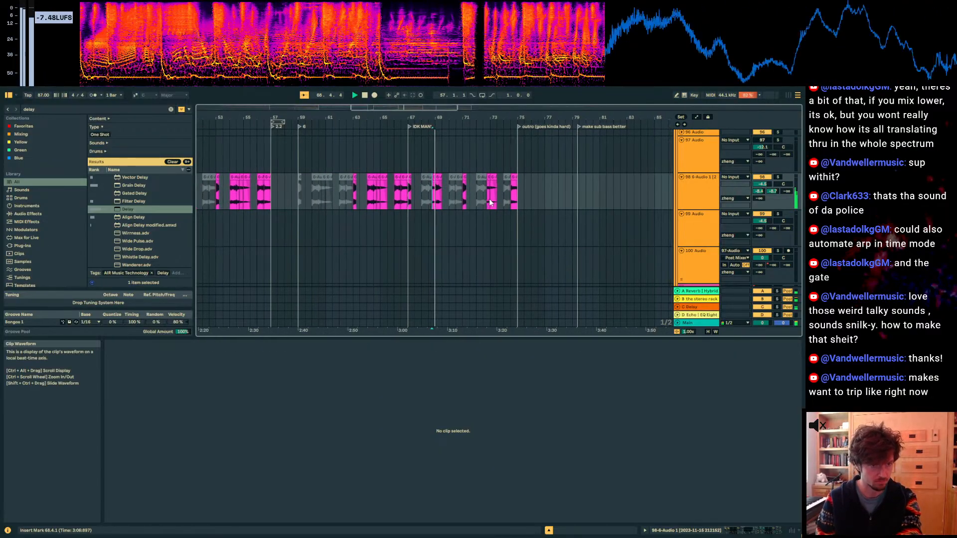
click(433, 177)
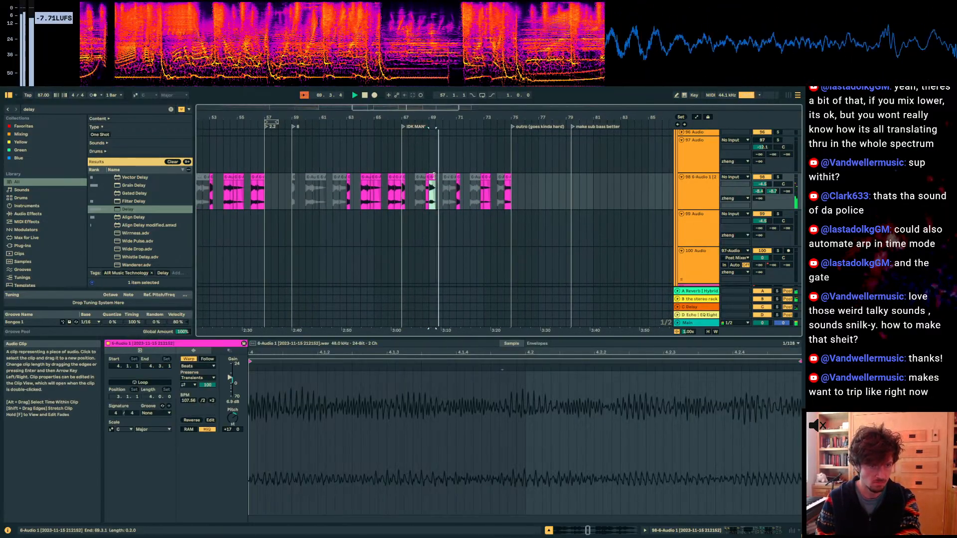
click(482, 177)
shift+click(488, 177)
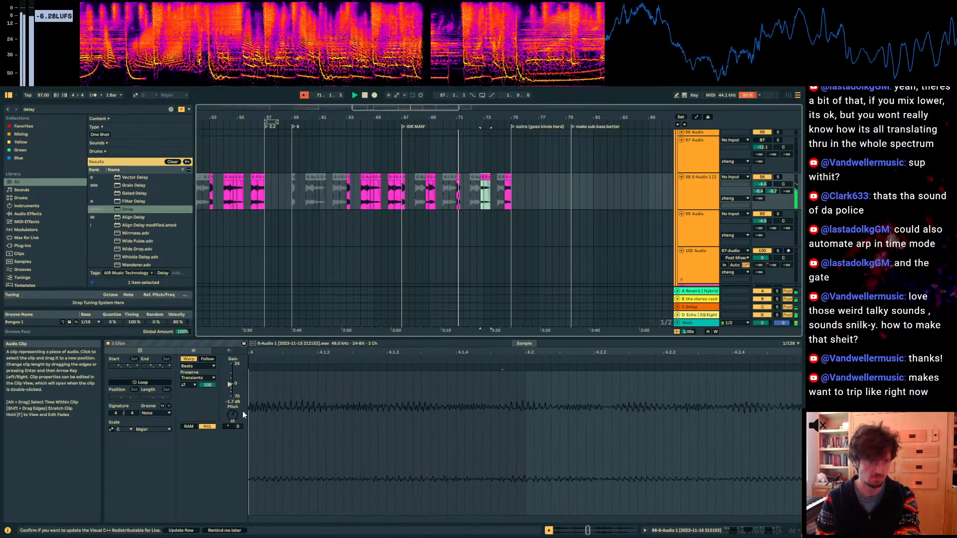
drag(230, 385, 231, 379)
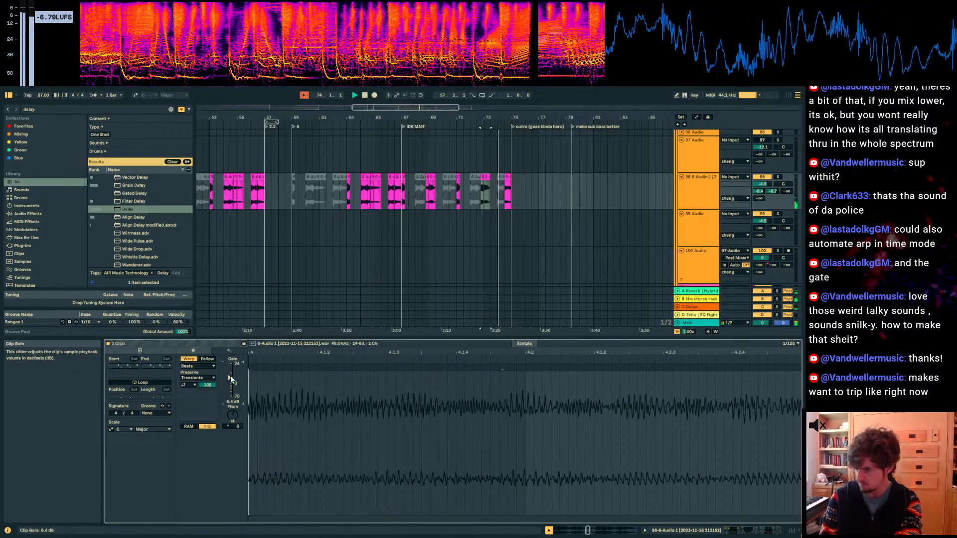
Step: Look through the tracks above the zheng group and examine the squelch gen 3 track's MIDI clip at bar 73
scroll(474, 219, up, 8)
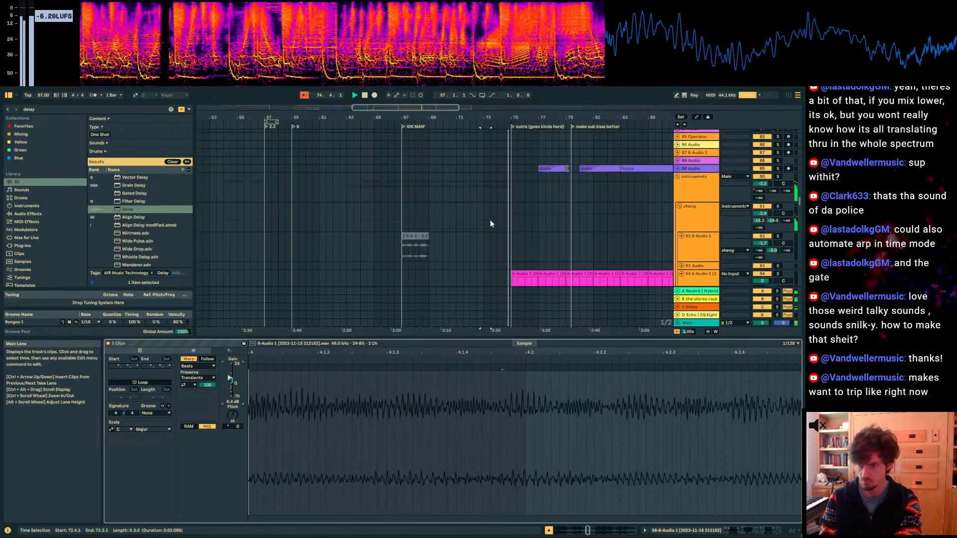
scroll(486, 223, up, 10)
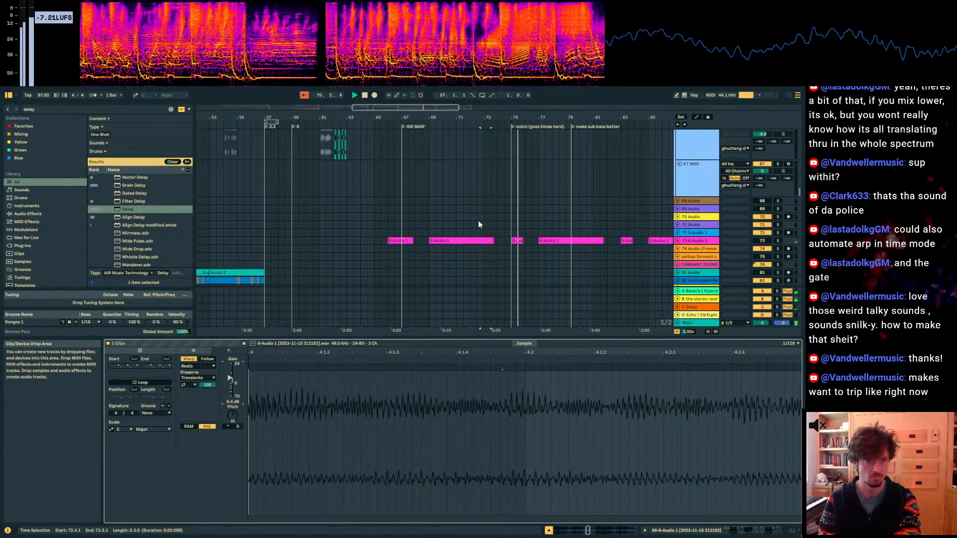
scroll(507, 231, up, 10)
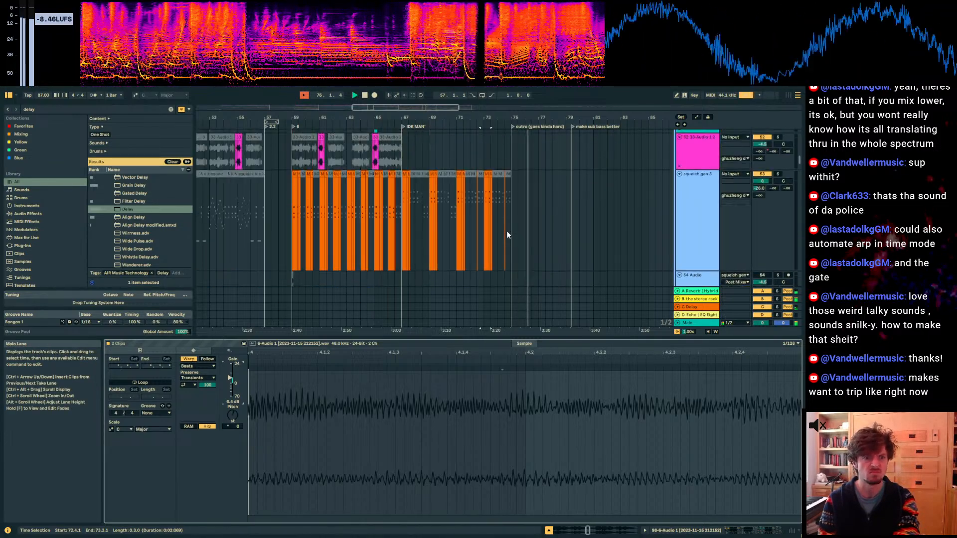
scroll(506, 232, up, 4)
click(498, 233)
click(487, 242)
scroll(508, 248, up, 5)
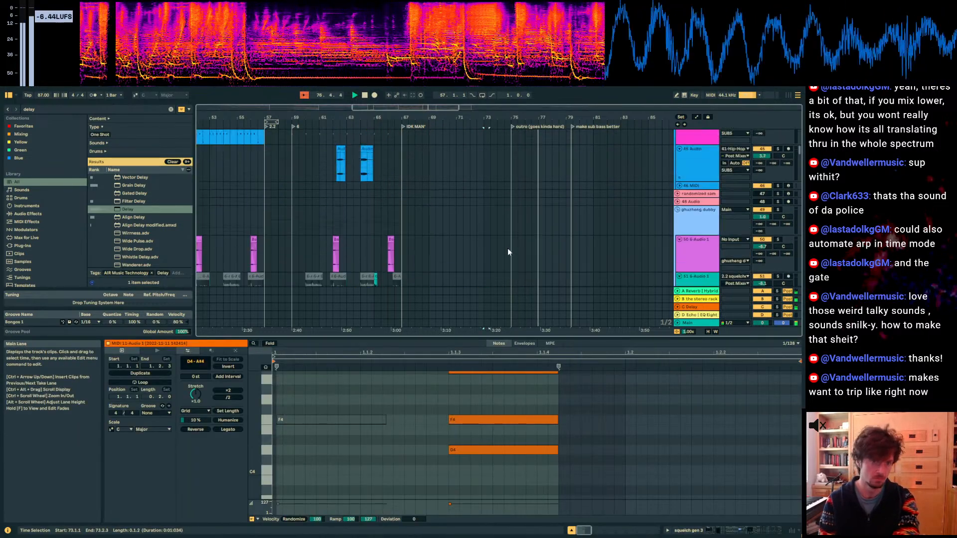
scroll(507, 249, up, 5)
Step: Draw a Pitch Bend envelope in the Operator track's last IDK MAN squelch clip, falling from zero to about -5198 at its end, and play it
click(490, 215)
click(503, 214)
click(461, 402)
key(space)
click(524, 344)
click(278, 519)
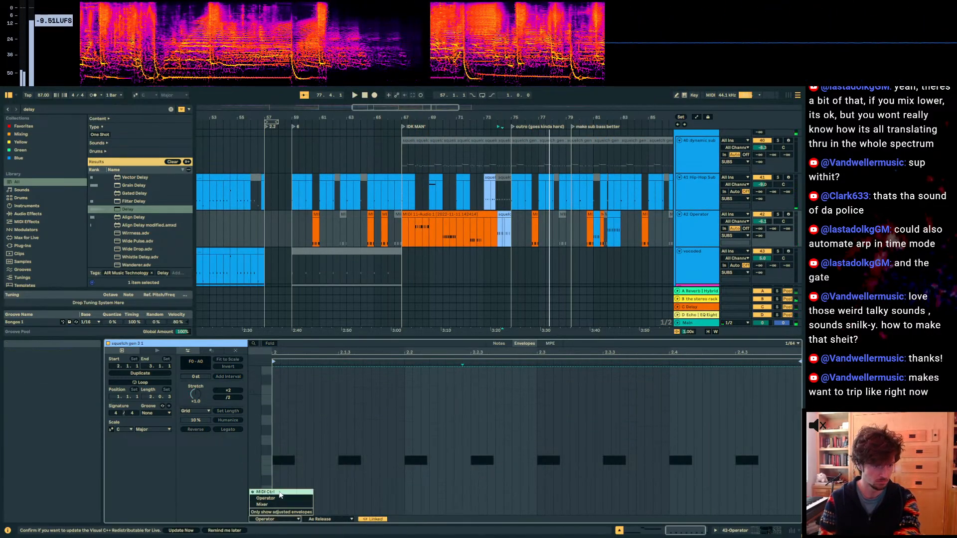
click(265, 498)
drag(586, 441, 794, 476)
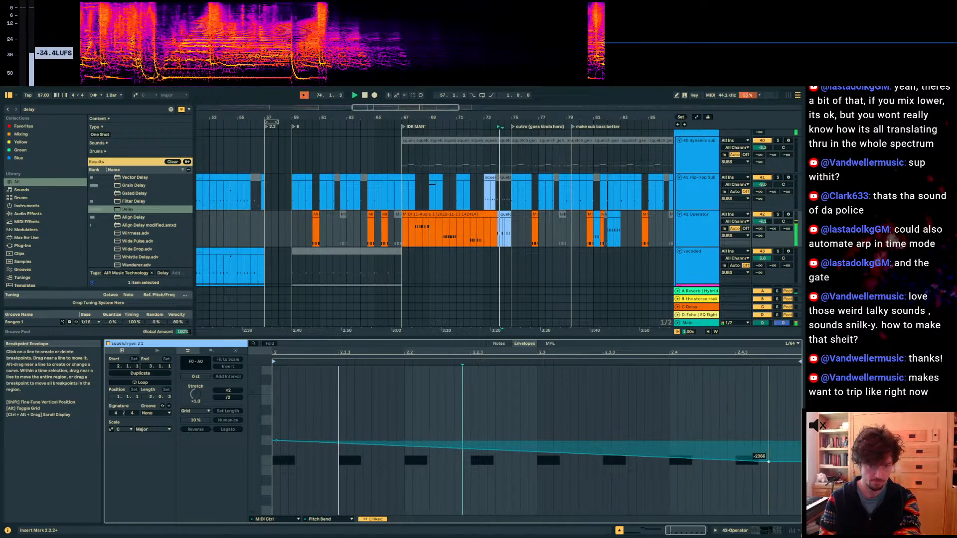
key(space)
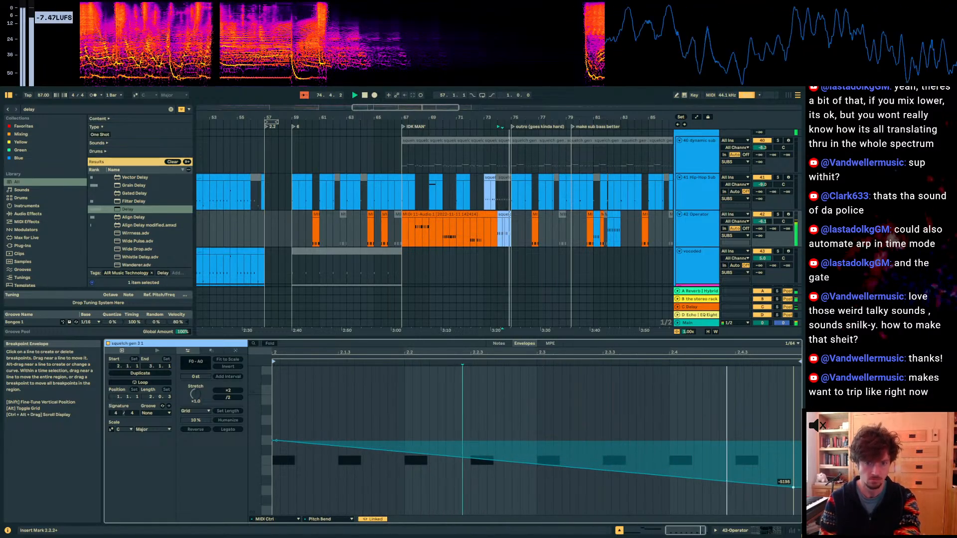
Step: Lower the Pitch Bend envelope's end point to about -6285 and play the passage from 72.4.3 with the sub tracks' automation shown
drag(793, 476, 794, 497)
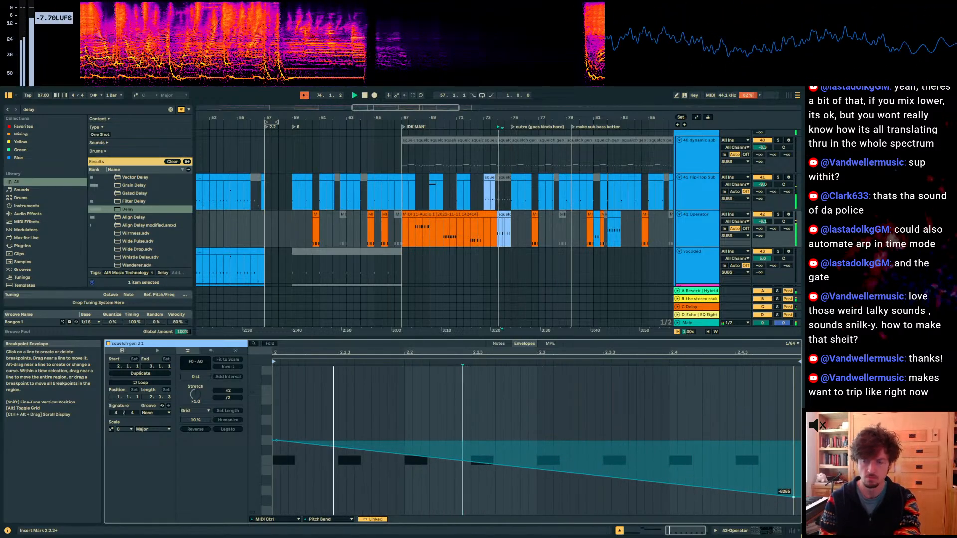
click(490, 177)
click(758, 532)
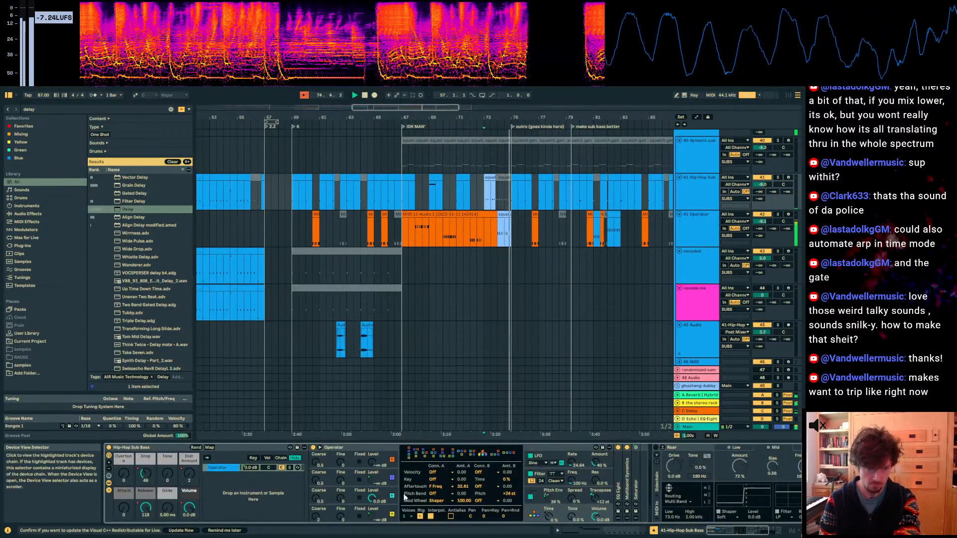
key(a)
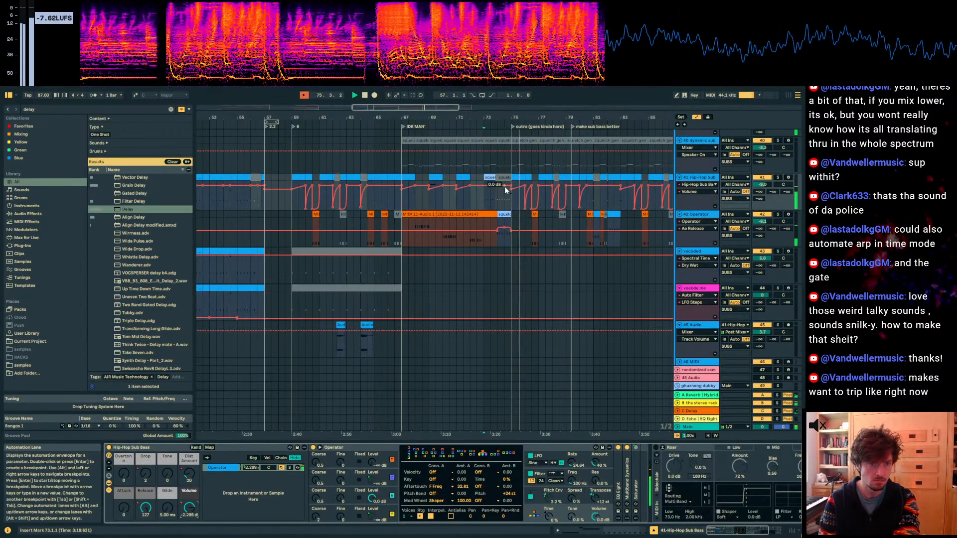
drag(499, 114, 489, 210)
click(362, 202)
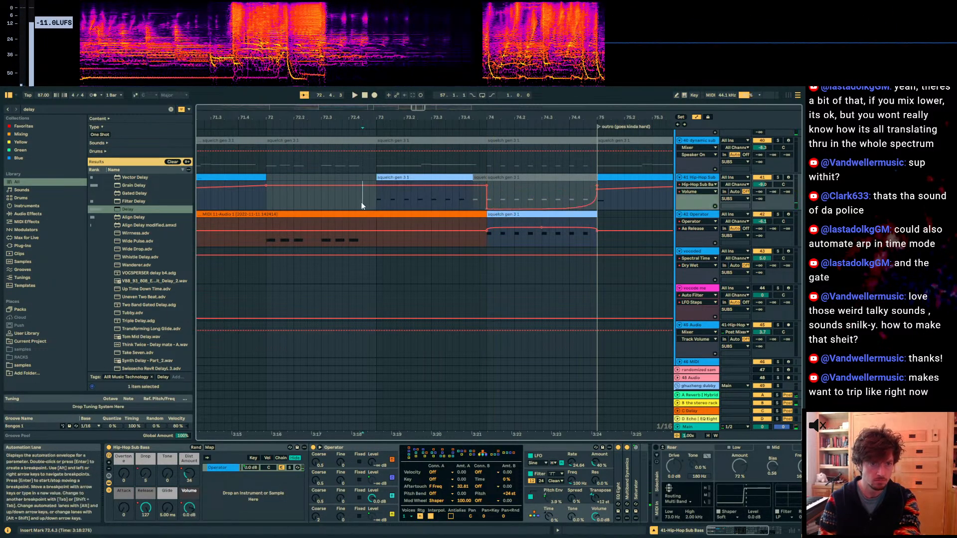
key(space)
drag(452, 117, 451, 84)
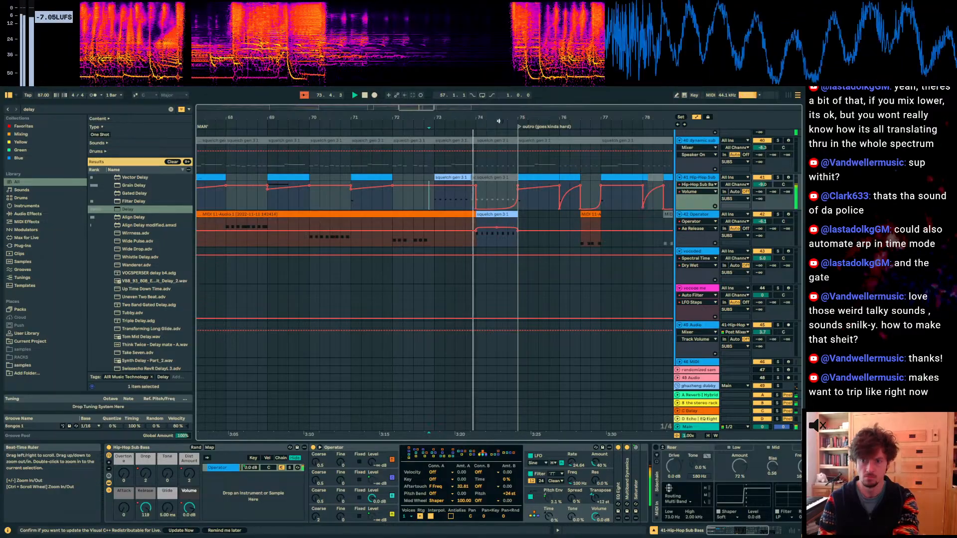
Step: Raise the Operator track's volume during playback with the Main track's devices shown, and hide the automation lanes
click(708, 427)
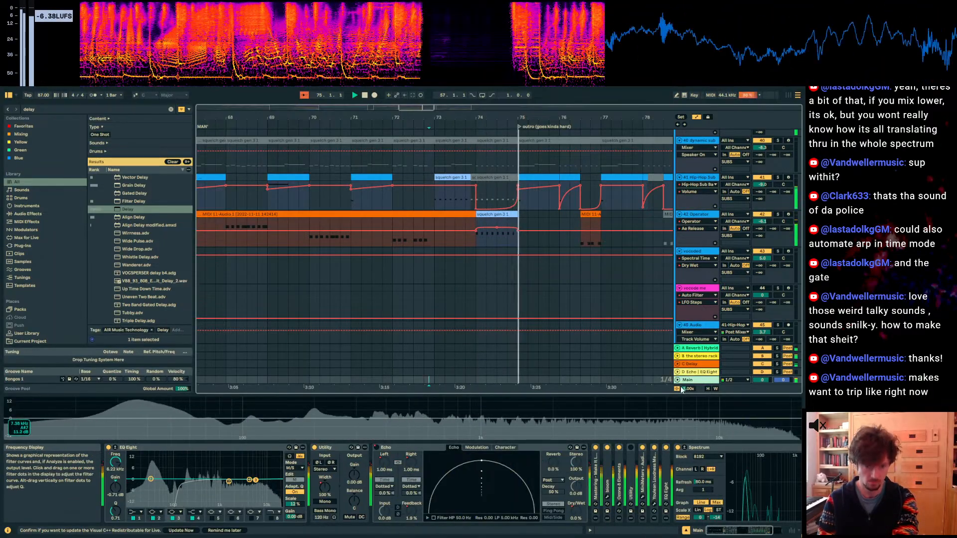
drag(763, 222, 763, 215)
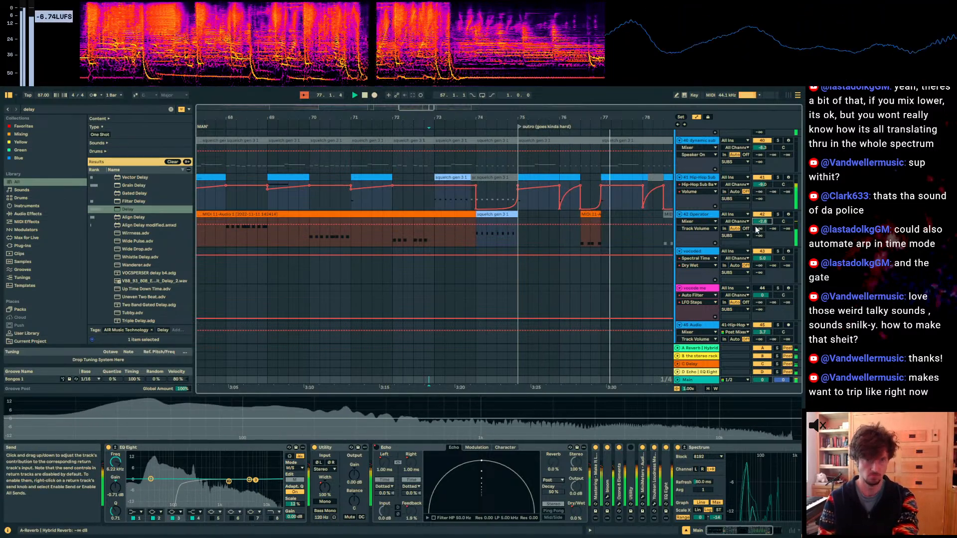
drag(763, 222, 762, 219)
key(a)
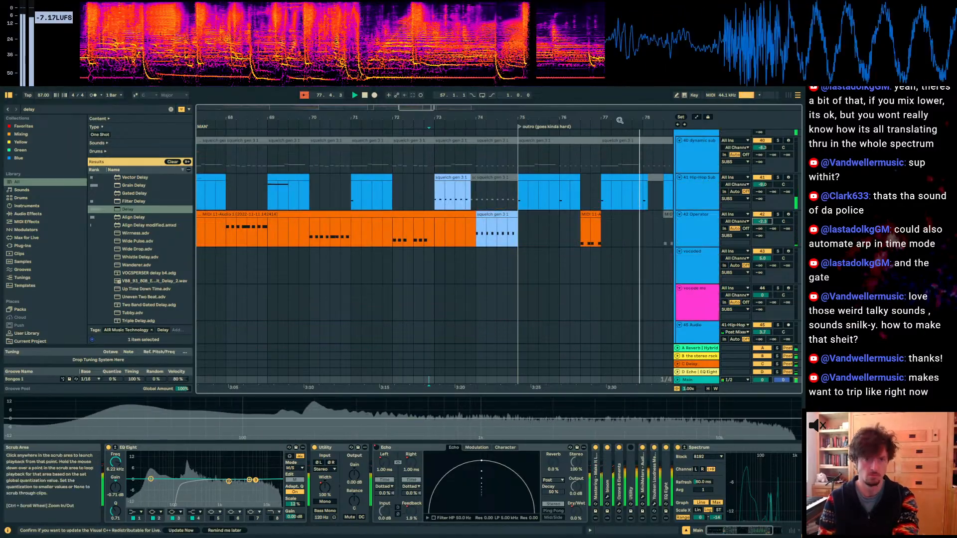
Step: Listen through the outro while viewing the sub tracks, and collapse the SUBS and ghuzheng dubby groups
drag(618, 119, 543, 87)
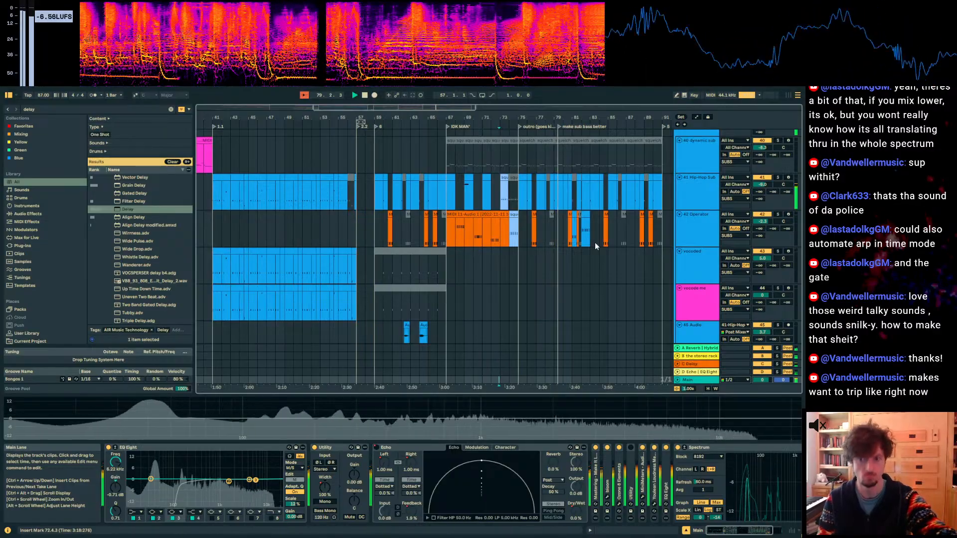
scroll(594, 244, down, 2)
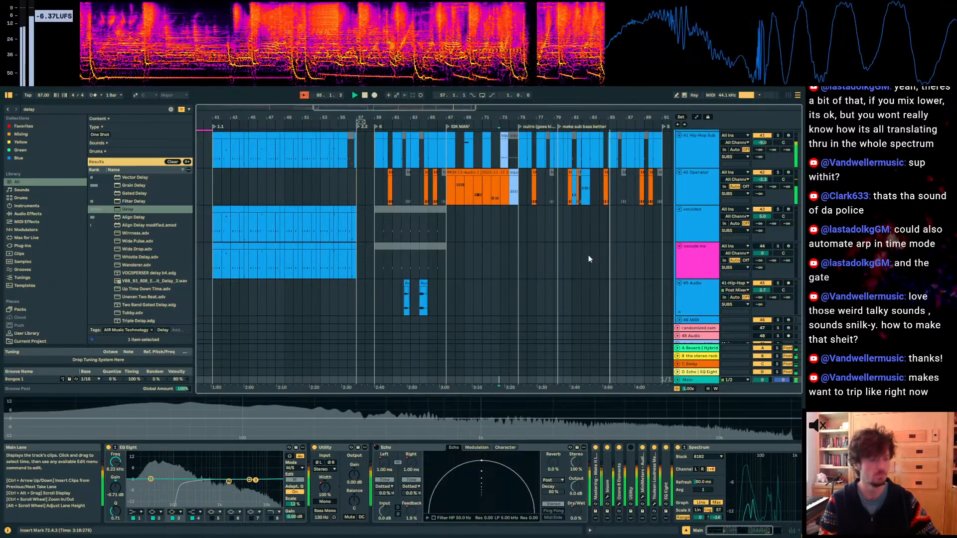
drag(535, 116, 502, 110)
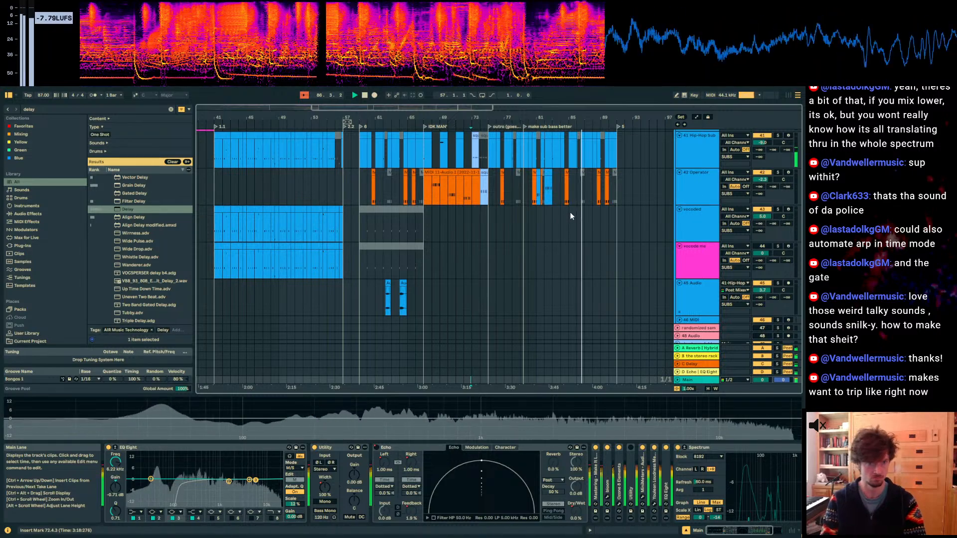
scroll(576, 224, up, 2)
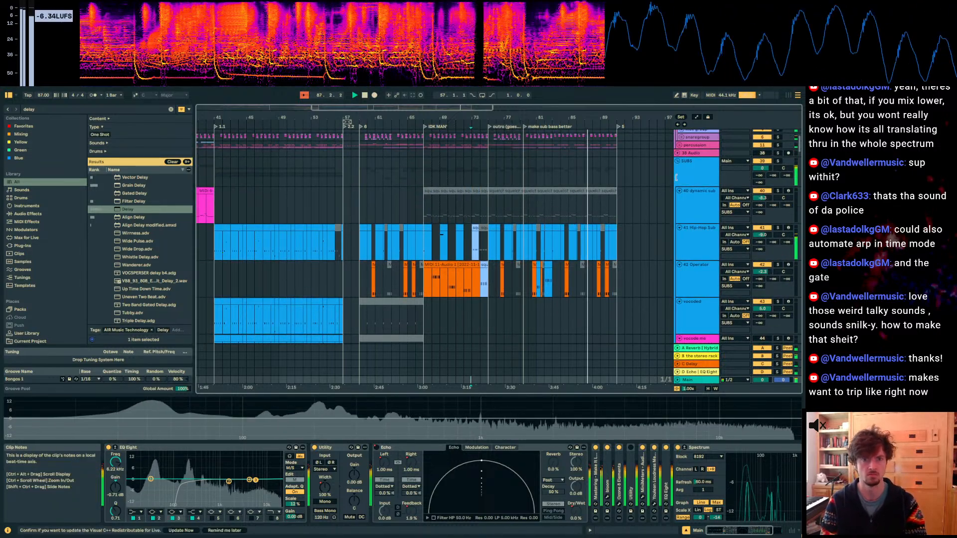
click(676, 165)
scroll(677, 172, up, 2)
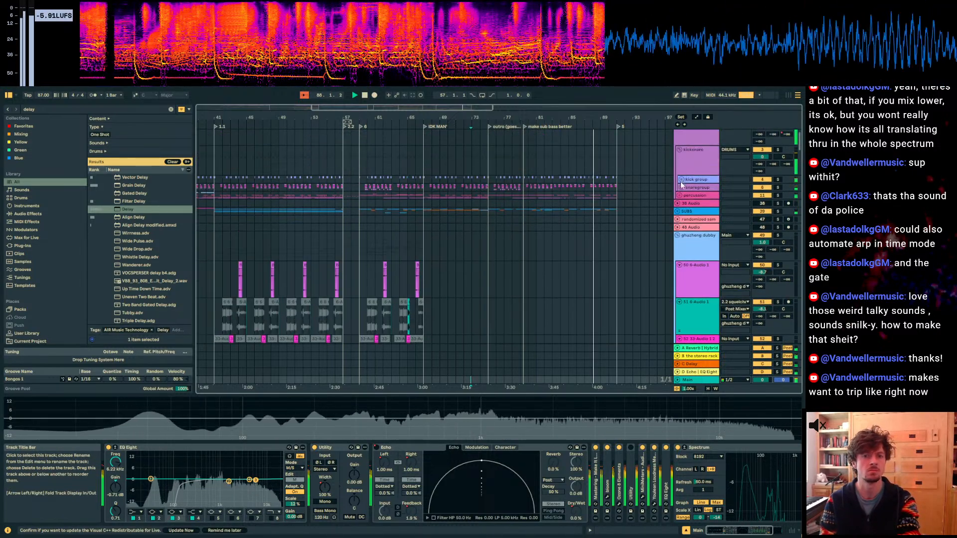
click(677, 229)
click(678, 236)
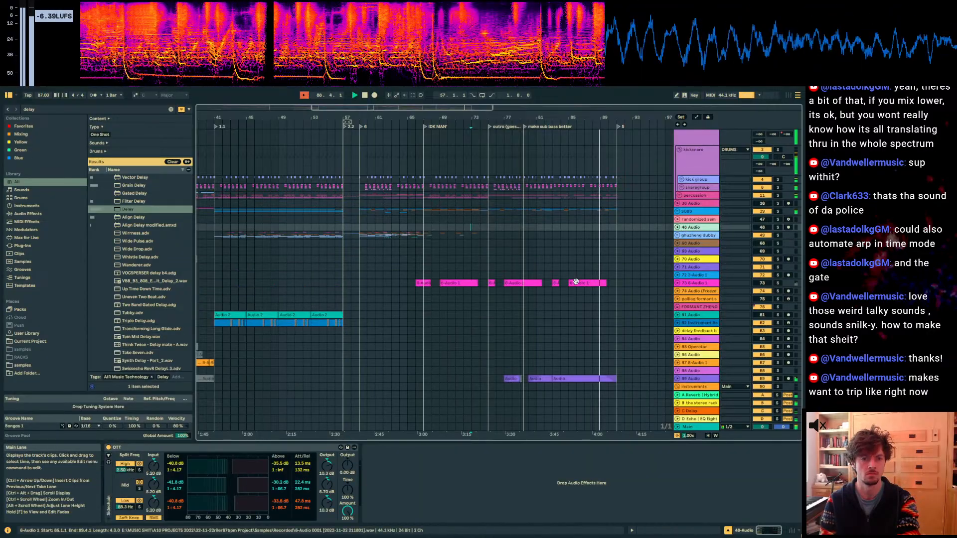
Step: Expand track 73 and split its last audio clip at 87.1.1
click(658, 289)
click(595, 293)
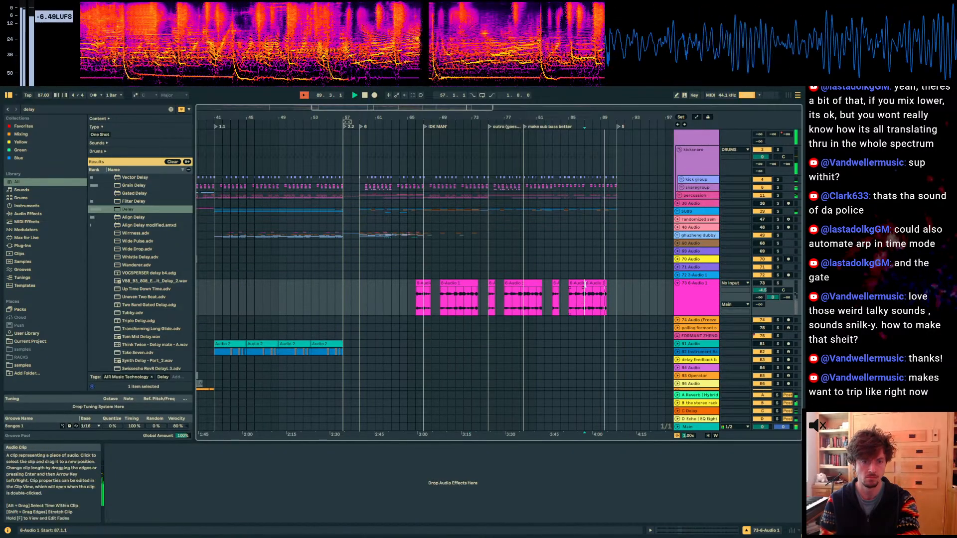
drag(593, 284, 574, 288)
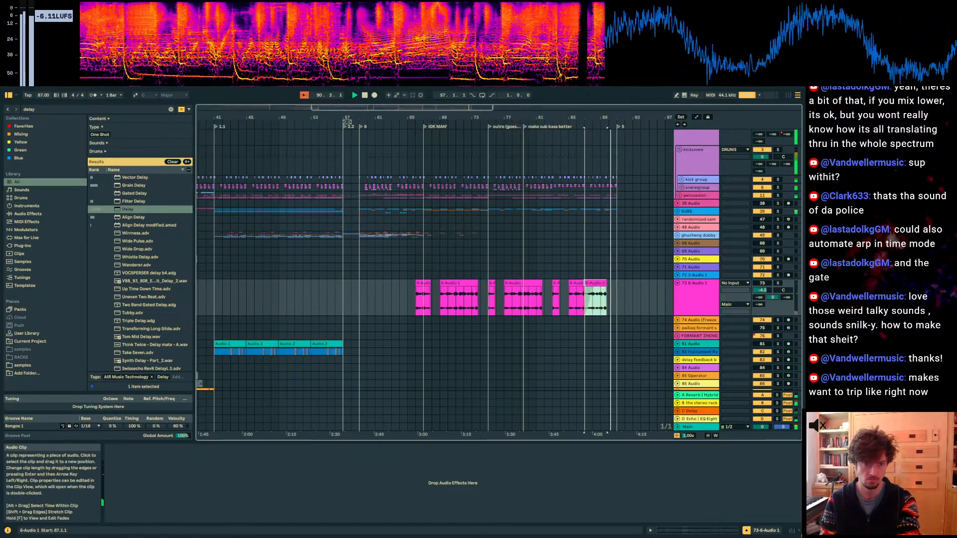
click(576, 284)
click(579, 303)
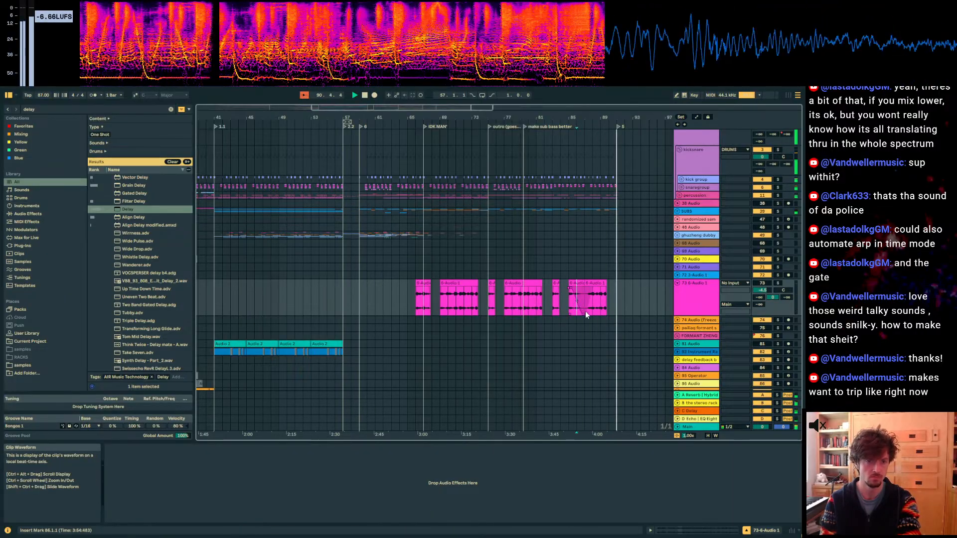
Step: On the 89 Audio track, deactivate the section from 87.1.1 to 88.1.1 and trim the following clip's start to 89.1.1
scroll(717, 287, down, 5)
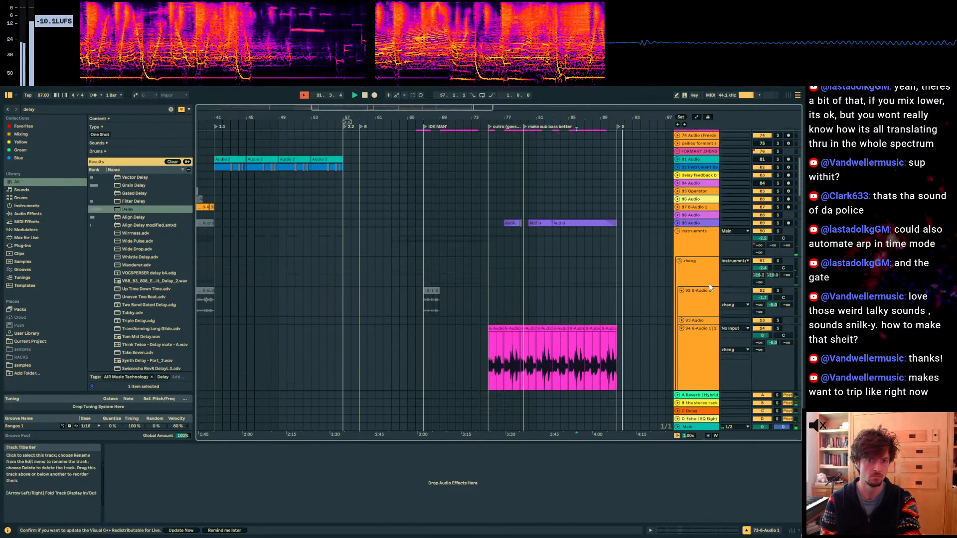
click(589, 227)
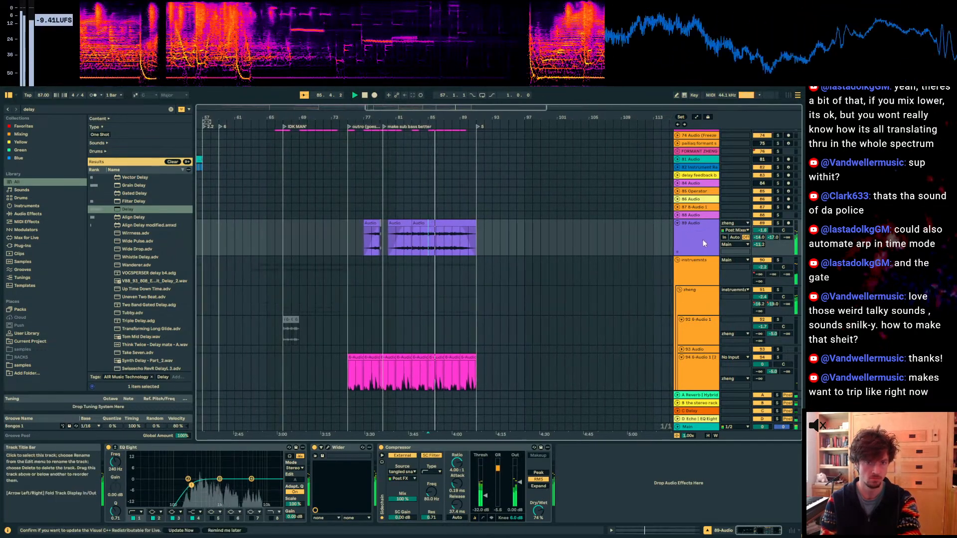
click(447, 248)
drag(448, 248, 451, 249)
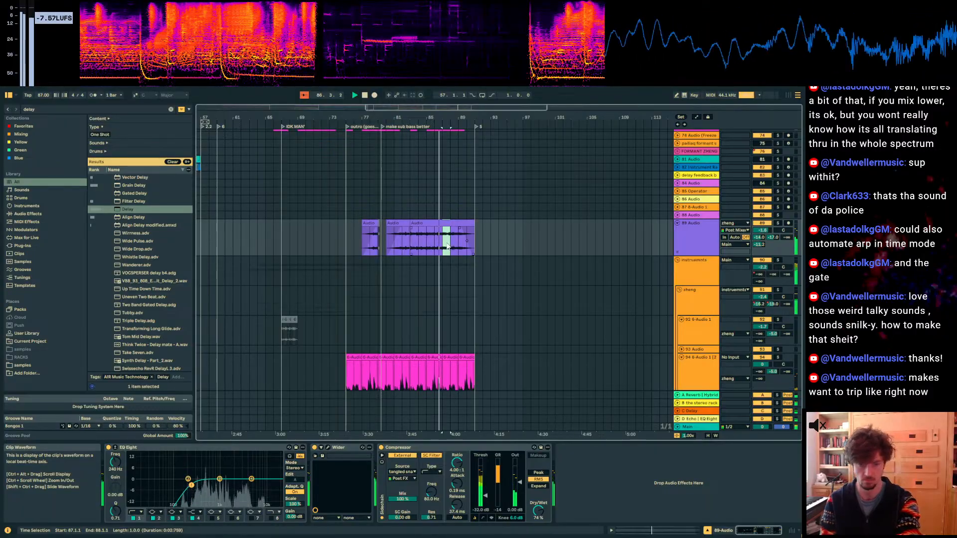
key(0)
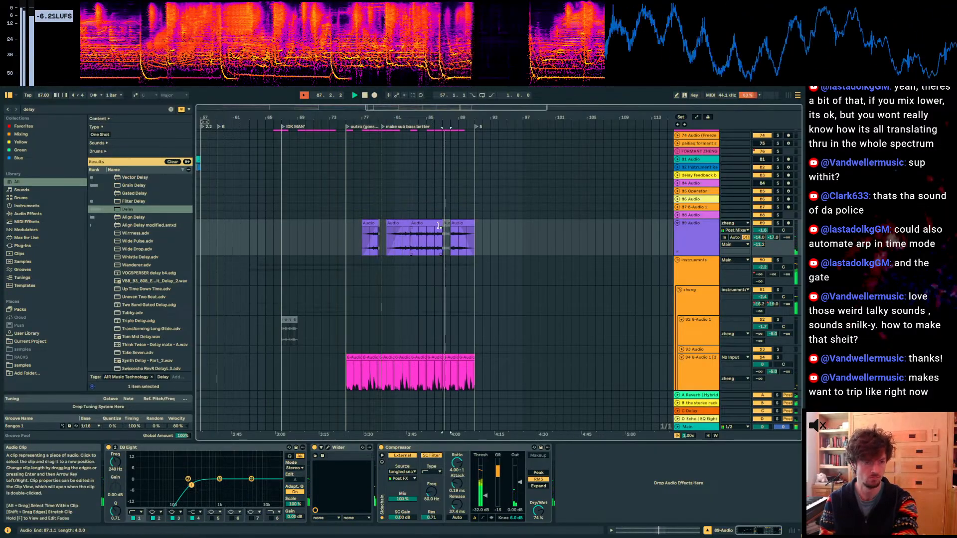
click(451, 224)
drag(451, 222, 458, 224)
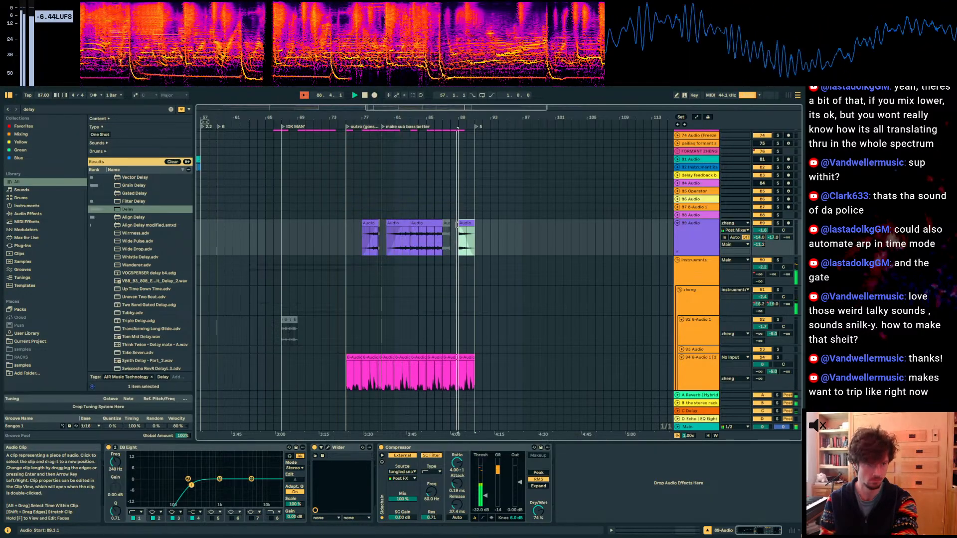
mouse_move(466, 230)
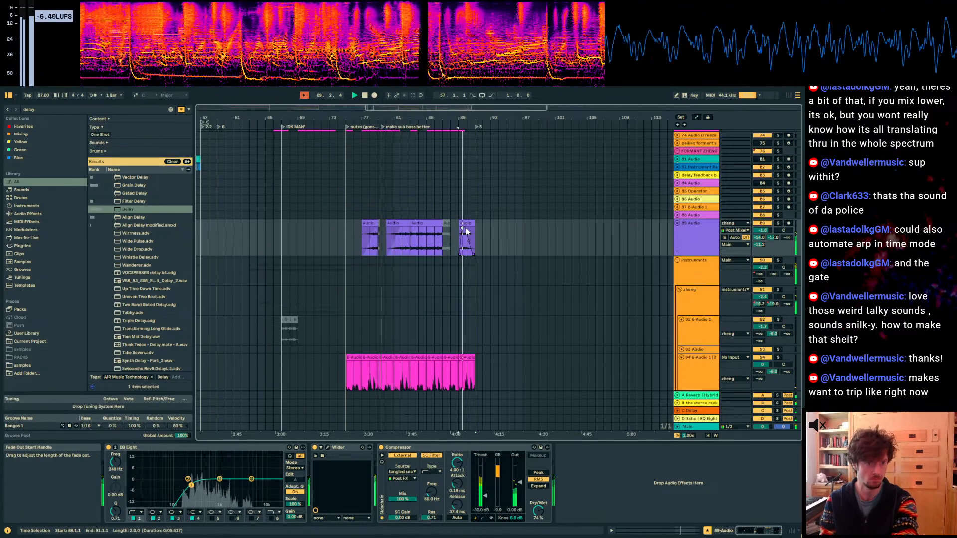
Step: Look through the lower zheng tracks and the anotha gorup clips, from the IDK MAN section back to bar 59
click(411, 273)
scroll(425, 298, down, 3)
scroll(425, 298, down, 7)
click(299, 290)
click(284, 303)
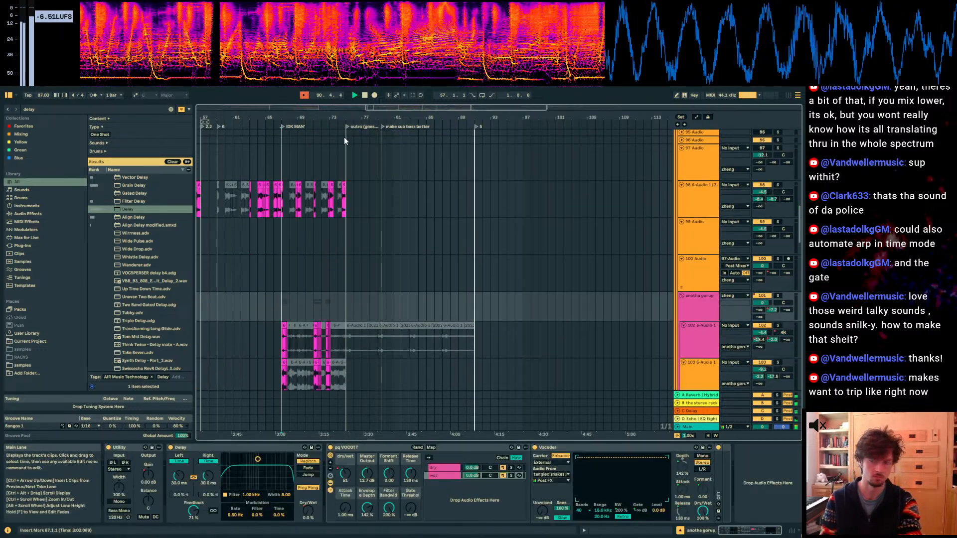
key(space)
drag(234, 118, 474, 119)
click(458, 279)
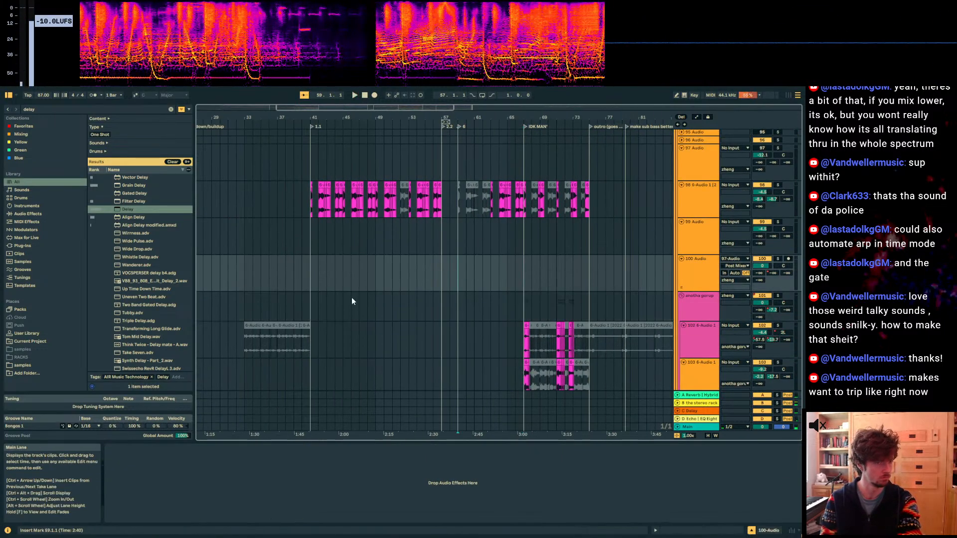
Step: Audition the arrangement from several points before section 1.1, including 27.1.1 and 40.1.1
click(302, 309)
key(space)
click(287, 311)
key(space)
key(space)
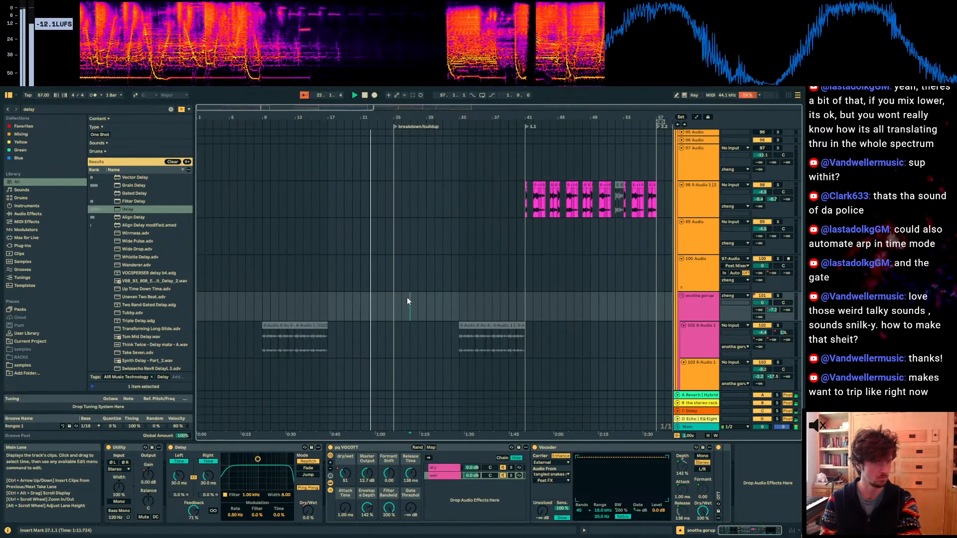
click(515, 304)
key(space)
key(space)
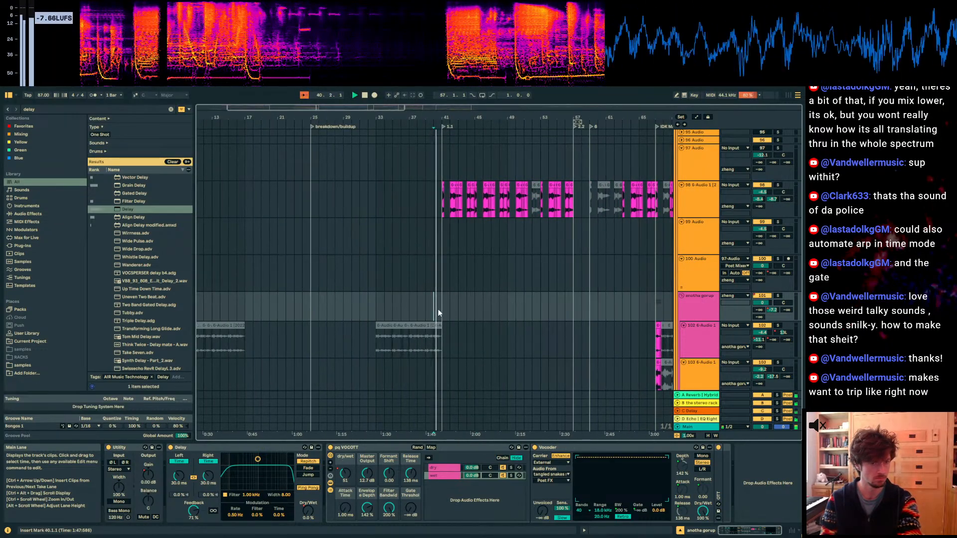
Step: Play section 1.1 from 41.1.1 while looking over the tracks from the zheng group up to DRUMS
scroll(440, 313, up, 3)
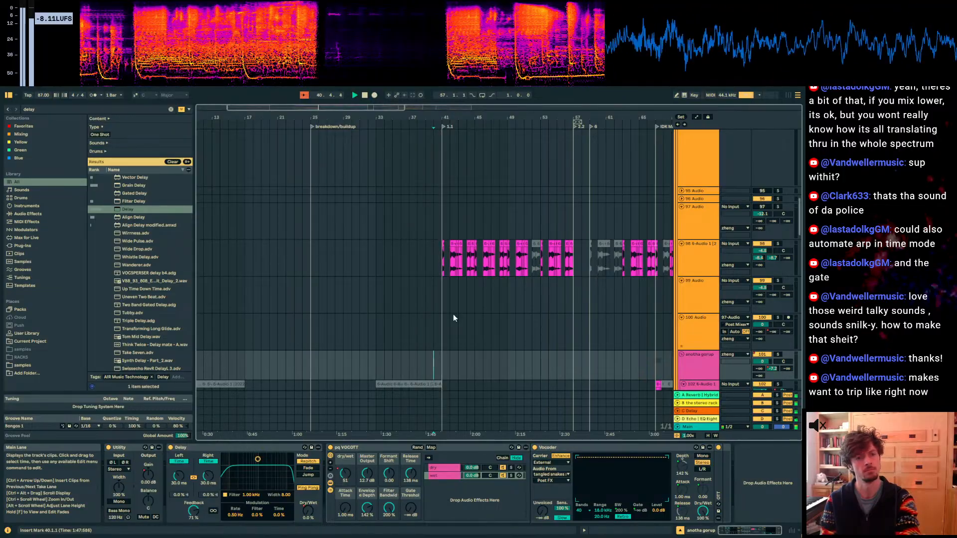
click(444, 370)
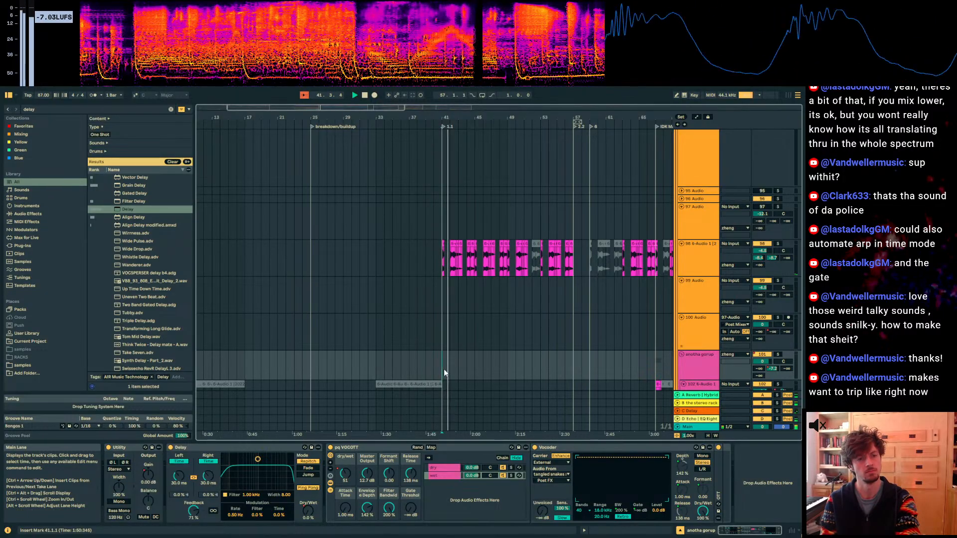
scroll(499, 304, up, 8)
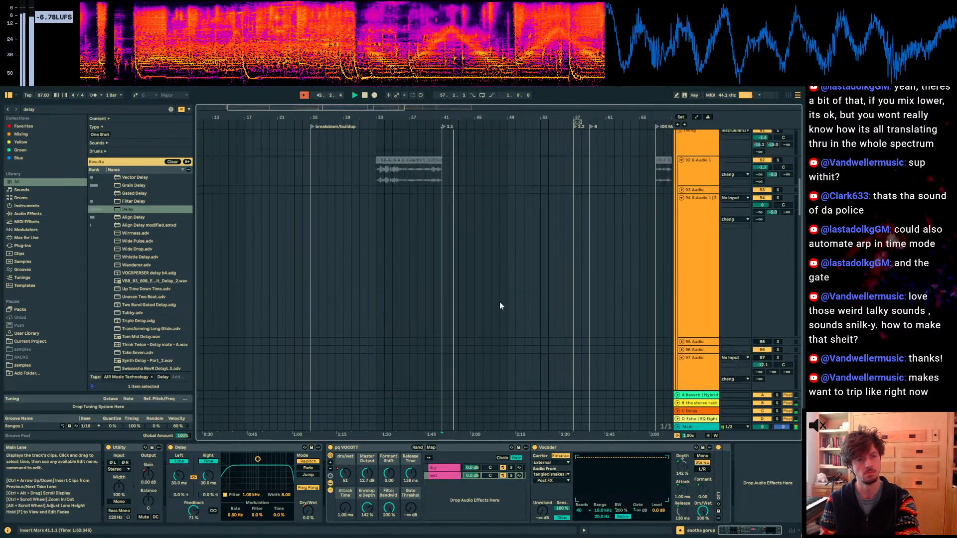
scroll(501, 306, up, 14)
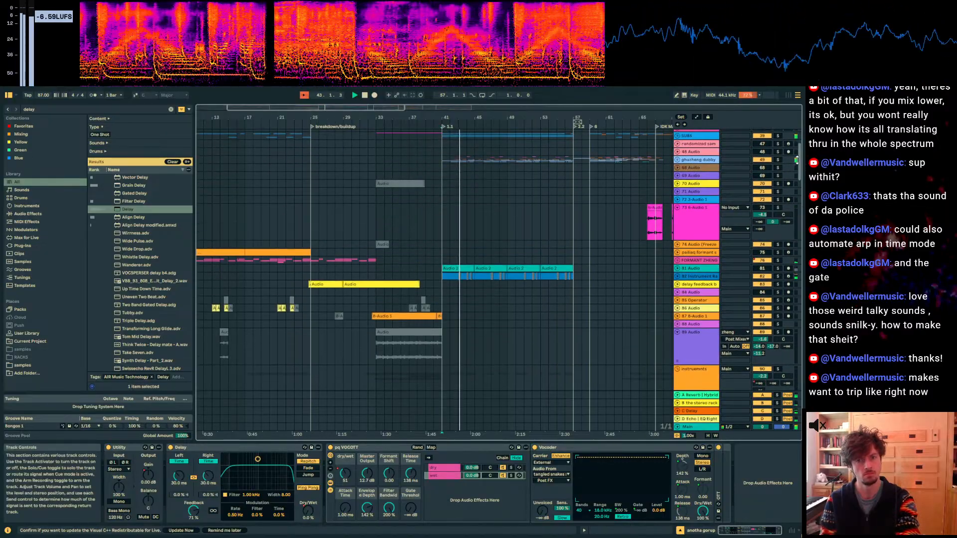
scroll(683, 172, up, 5)
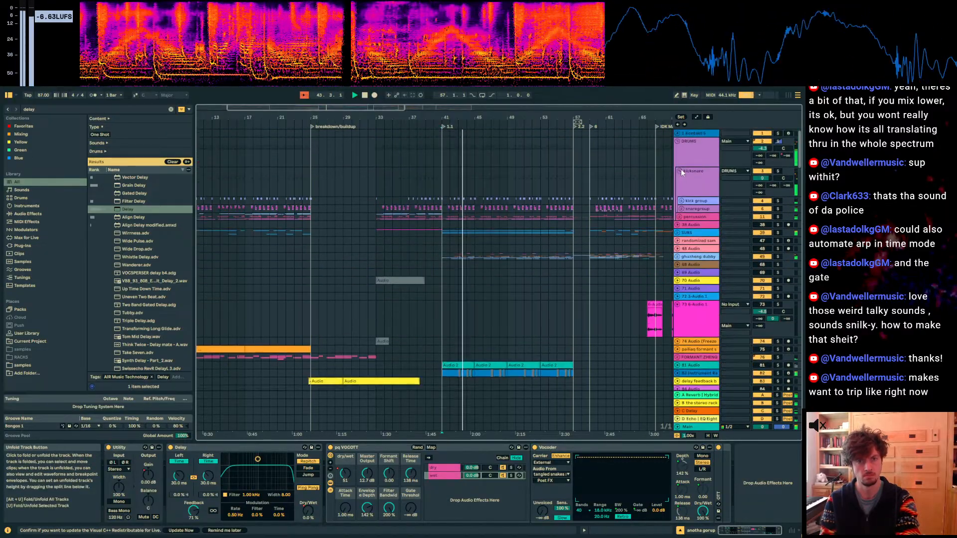
Step: Expand the percussion and hats groups and examine the hat tracks' clips around bars 38 to 51 during playback
click(681, 216)
scroll(502, 225, down, 4)
drag(456, 117, 365, 169)
click(682, 243)
scroll(581, 239, down, 3)
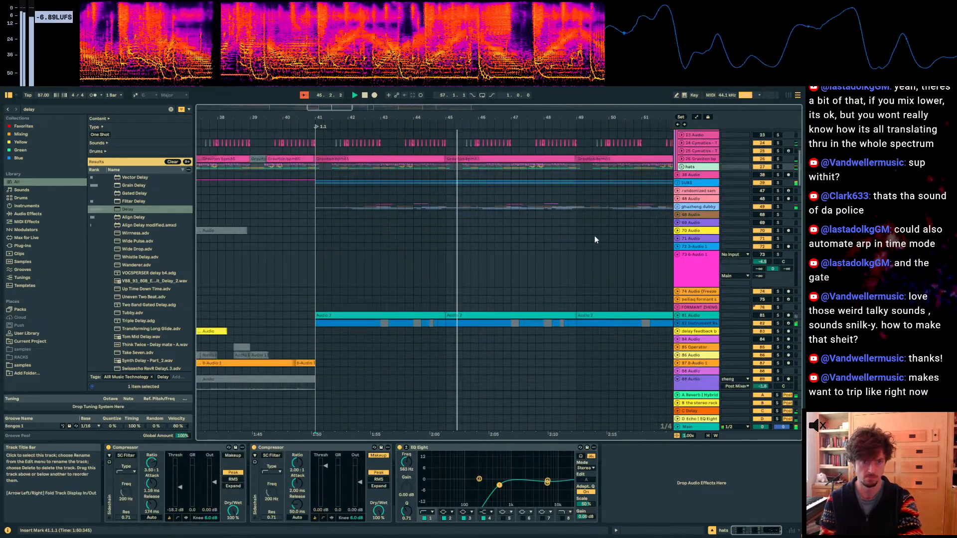
click(681, 168)
scroll(513, 186, down, 2)
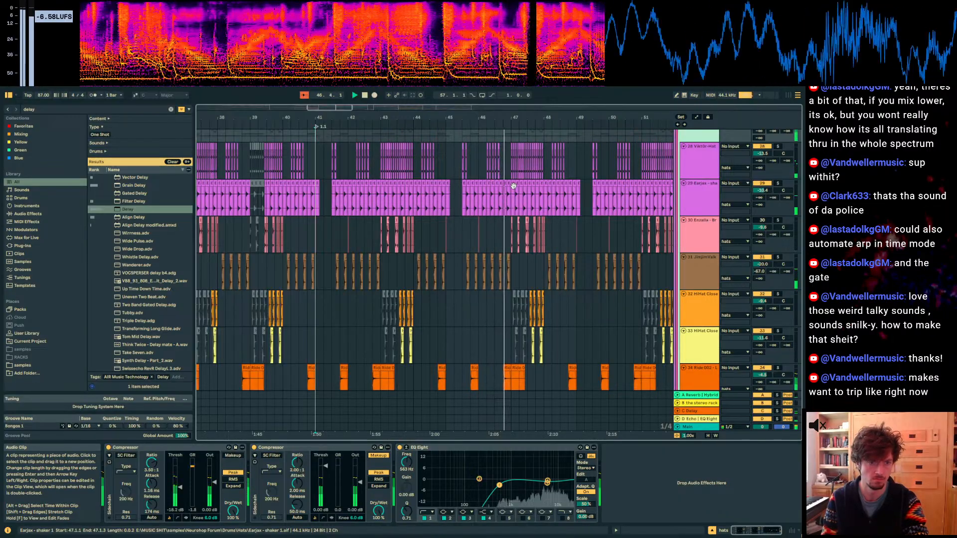
scroll(513, 185, down, 2)
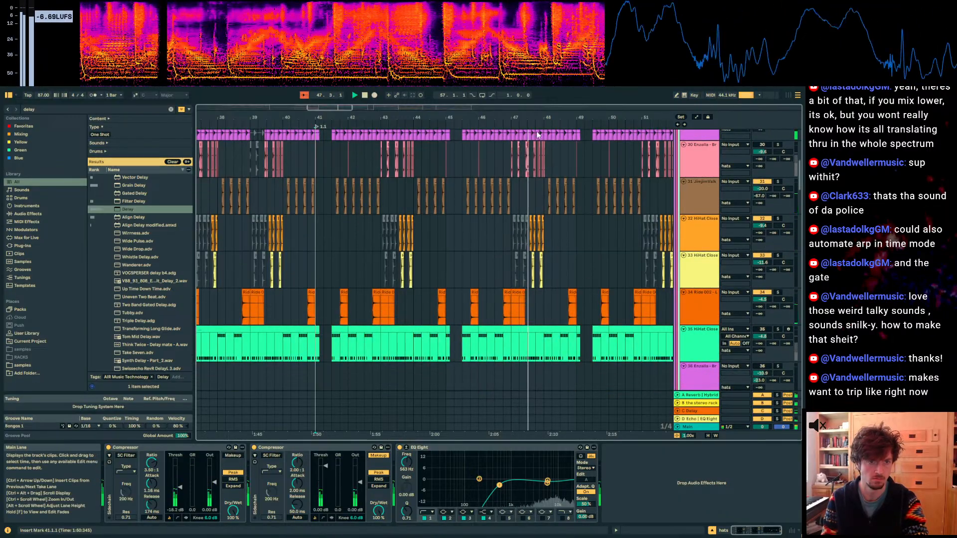
Step: Look over the hat tracks' clips around bars 38 to 51 and the percussion group's tracks during playback
scroll(564, 198, down, 3)
scroll(594, 233, up, 3)
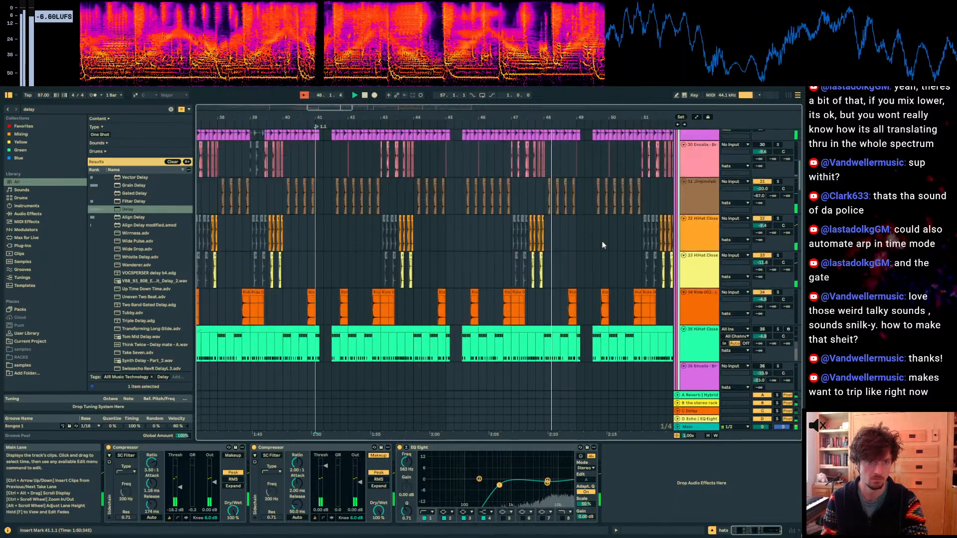
scroll(602, 241, up, 2)
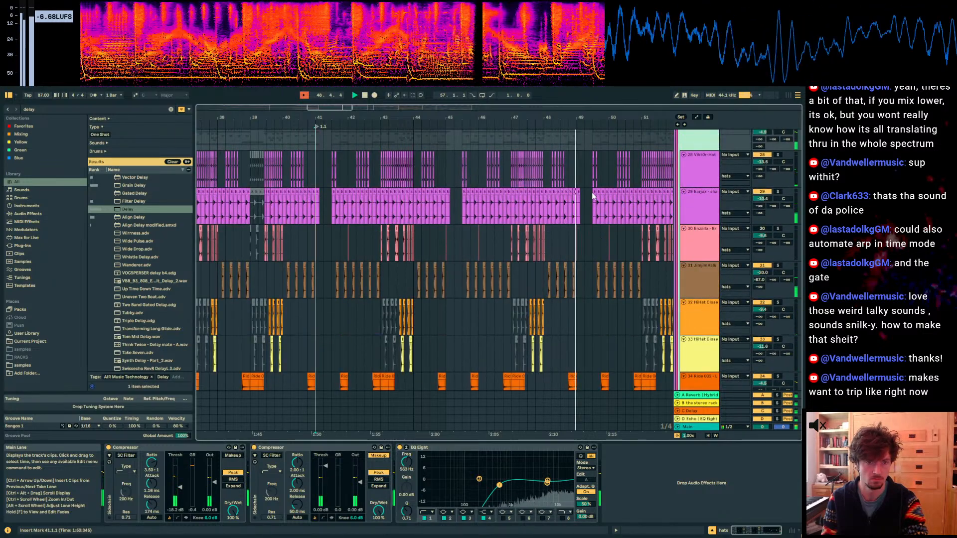
drag(628, 119, 534, 147)
scroll(542, 204, up, 2)
scroll(681, 208, up, 1)
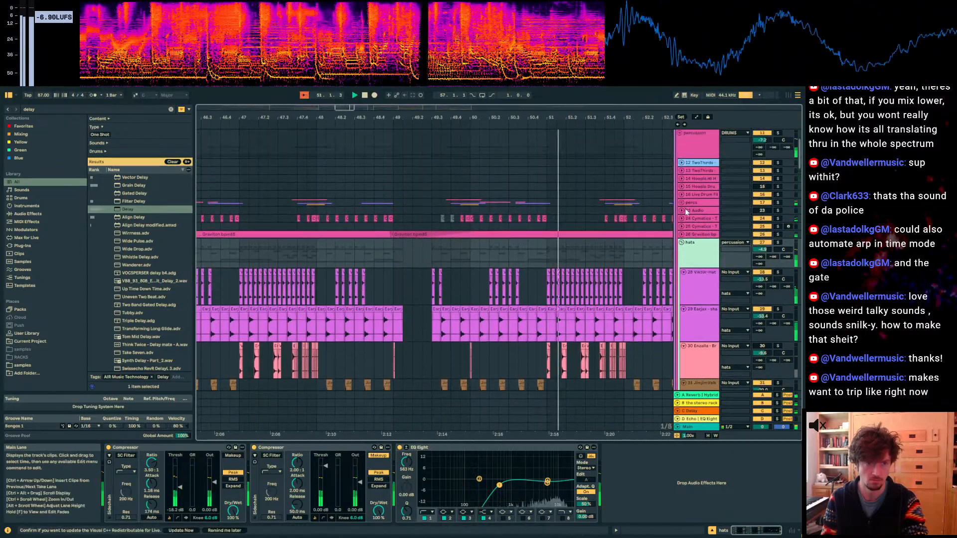
Step: Expand the percs group and deactivate the Neuro Snare clips from 41.3.1 to 55.3.1
click(682, 203)
scroll(598, 226, down, 2)
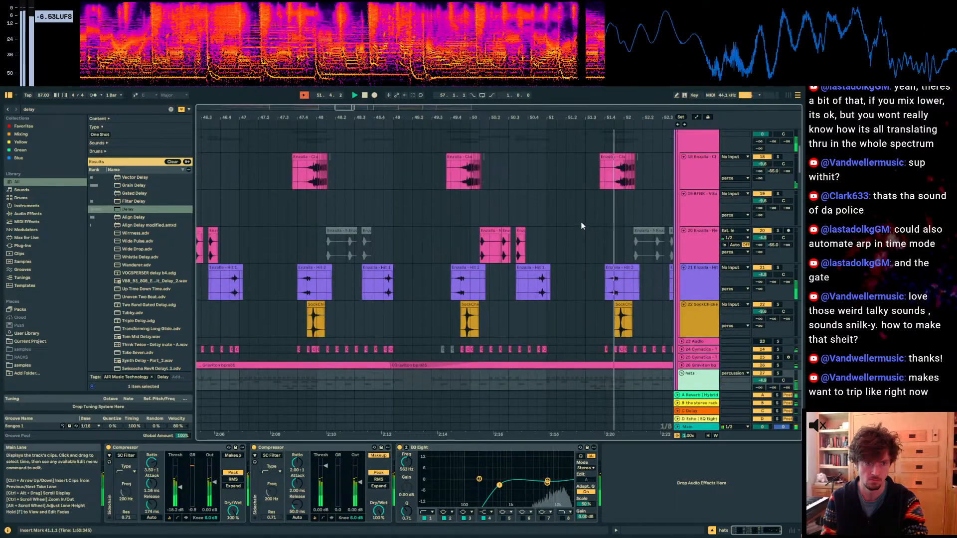
drag(526, 119, 494, 75)
drag(589, 239, 304, 250)
key(0)
drag(560, 118, 500, 107)
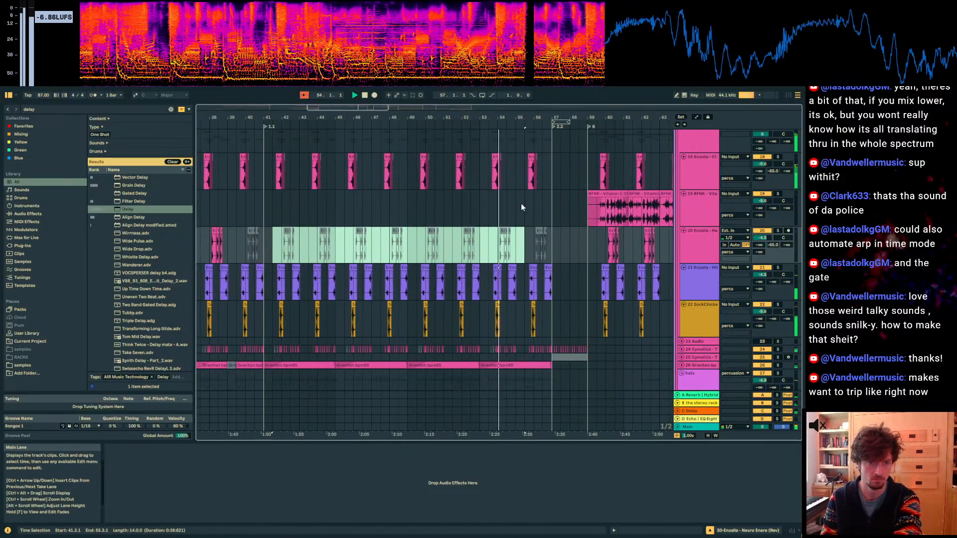
Step: Examine the percs hit and SockChicken clips around bars 45 to 57, along with the hat tracks beneath them
scroll(521, 207, down, 3)
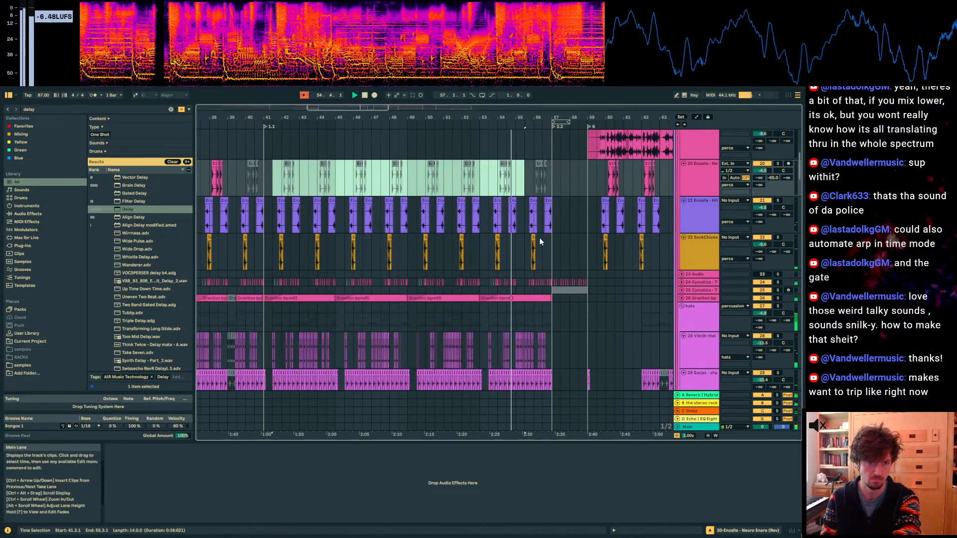
click(499, 128)
drag(499, 118, 487, 184)
click(486, 204)
click(485, 200)
drag(503, 121, 502, 74)
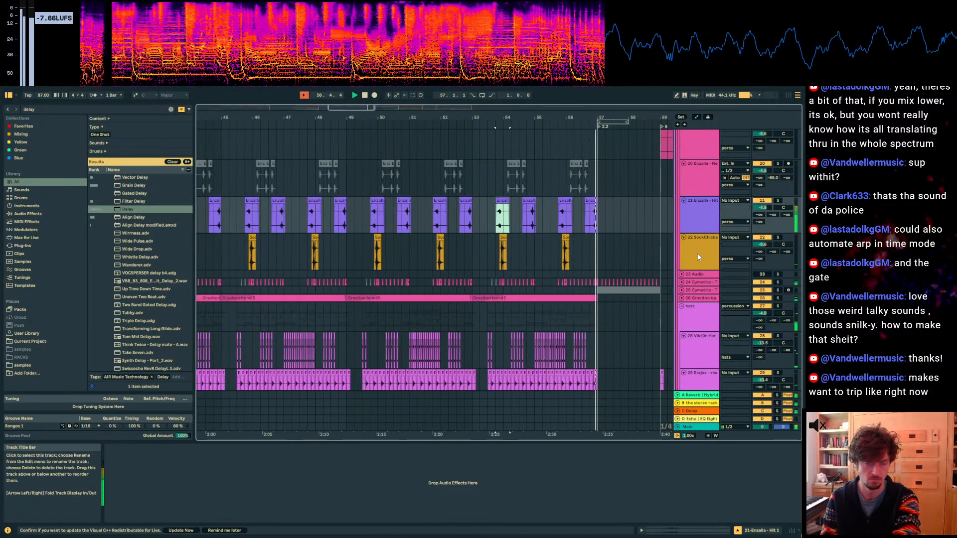
scroll(603, 249, down, 6)
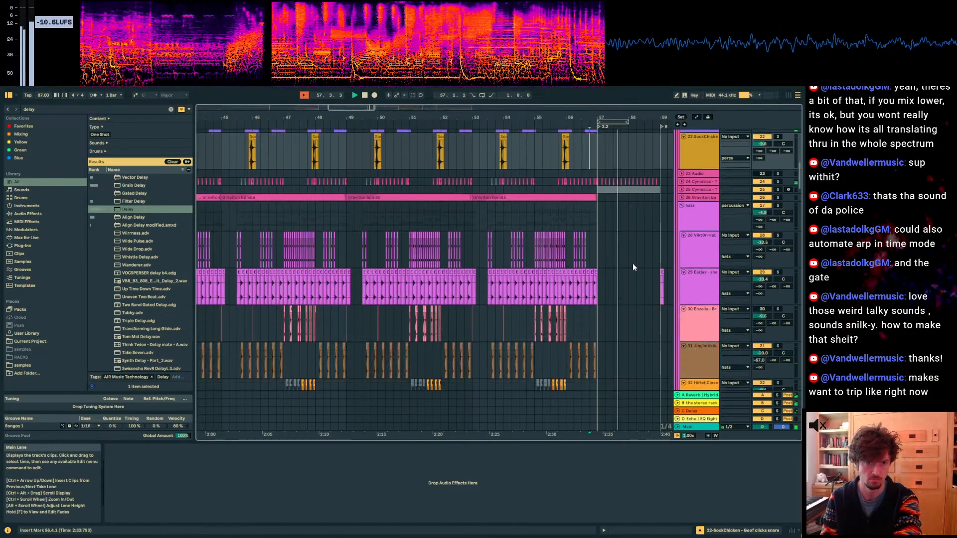
Step: Inspect the device chains and automation lanes of the A Reverb return and the udu bubble percs track
drag(800, 184, 800, 377)
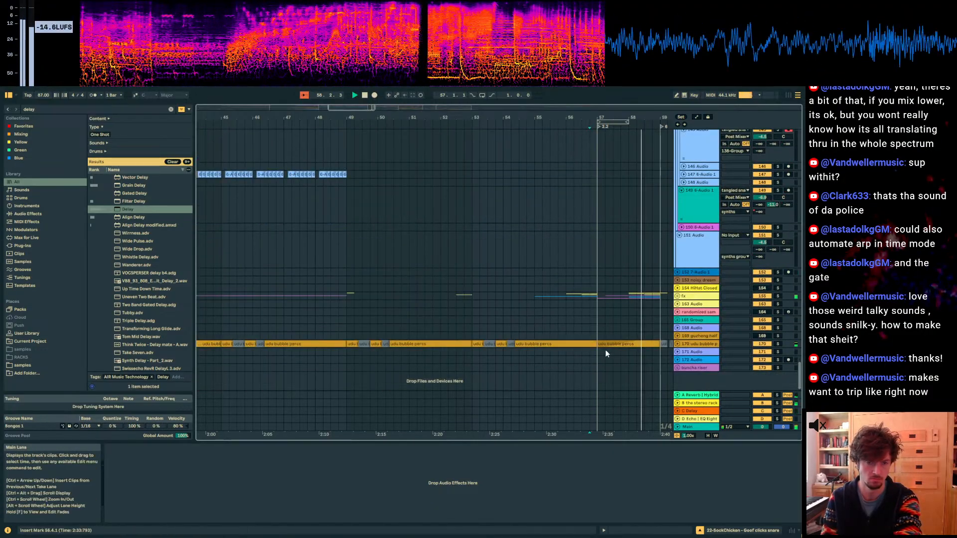
click(591, 328)
click(662, 395)
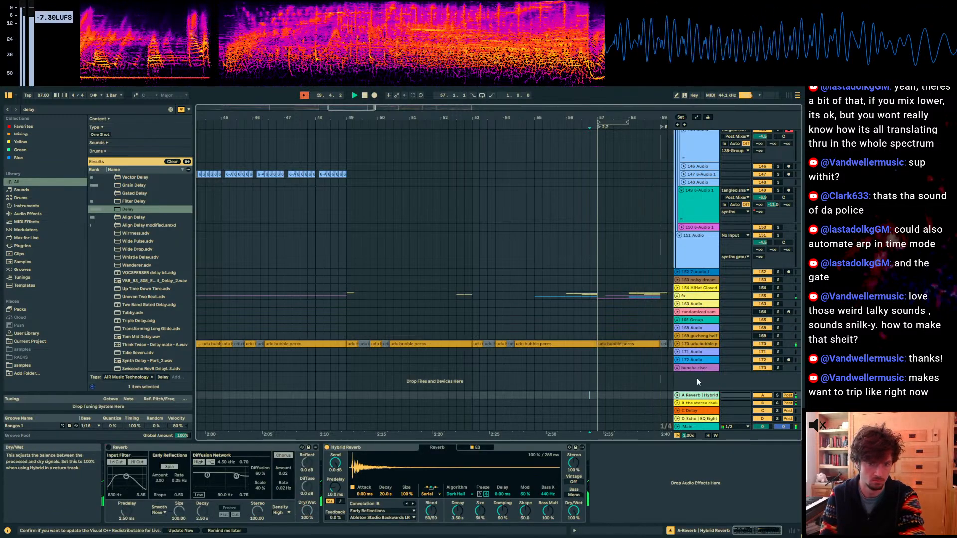
key(a)
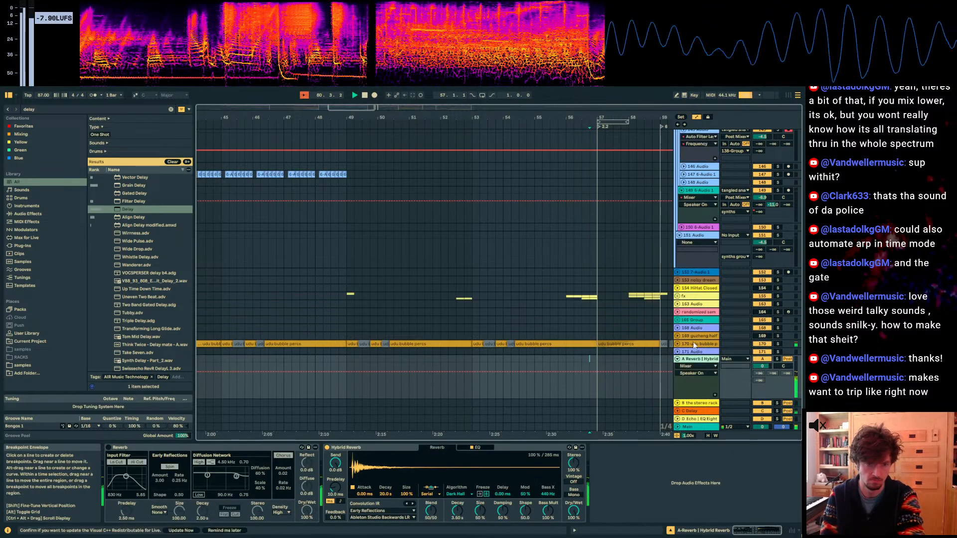
click(689, 344)
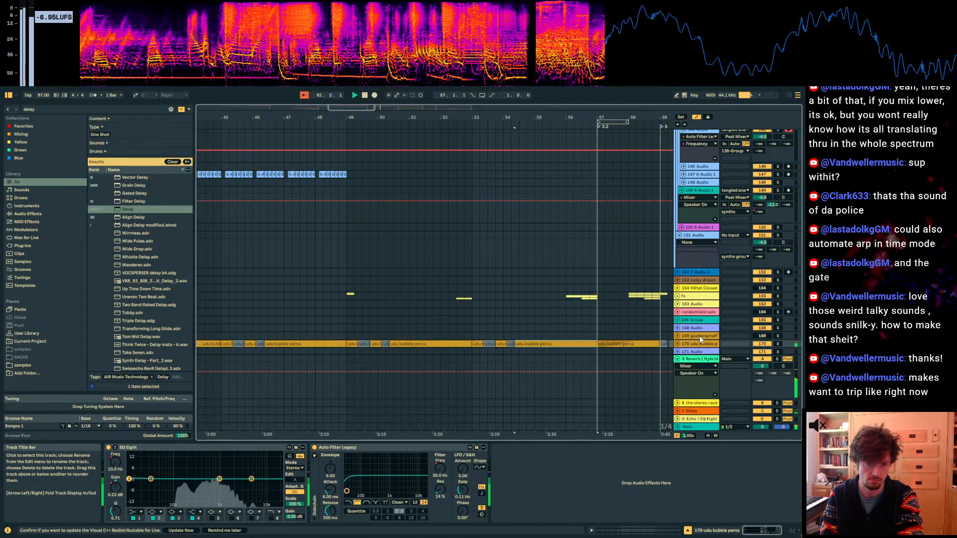
scroll(687, 342, down, 3)
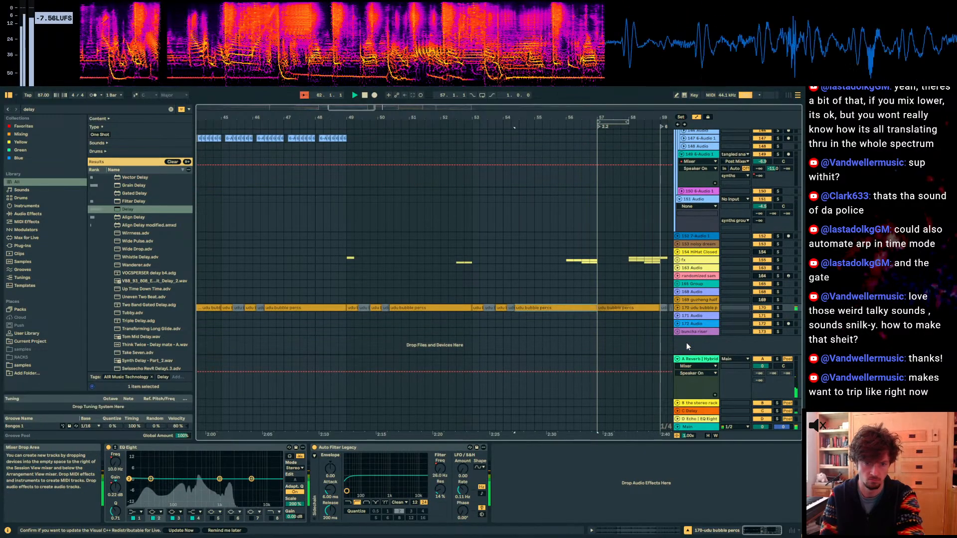
Step: Check the fx track at 64.1.1 and survey the tracks from there up to the hats during playback of IDK MAN
drag(603, 118, 466, 92)
click(540, 236)
click(519, 264)
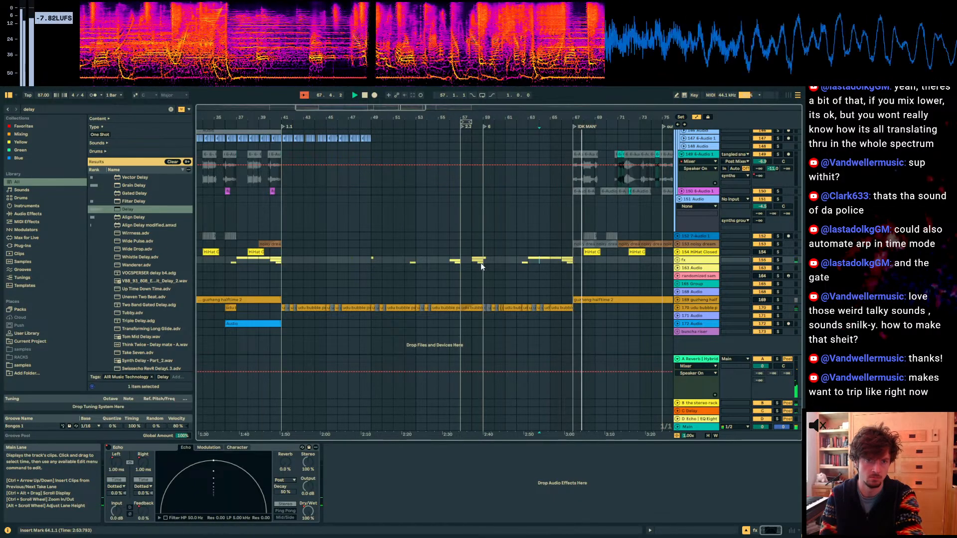
scroll(643, 264, up, 6)
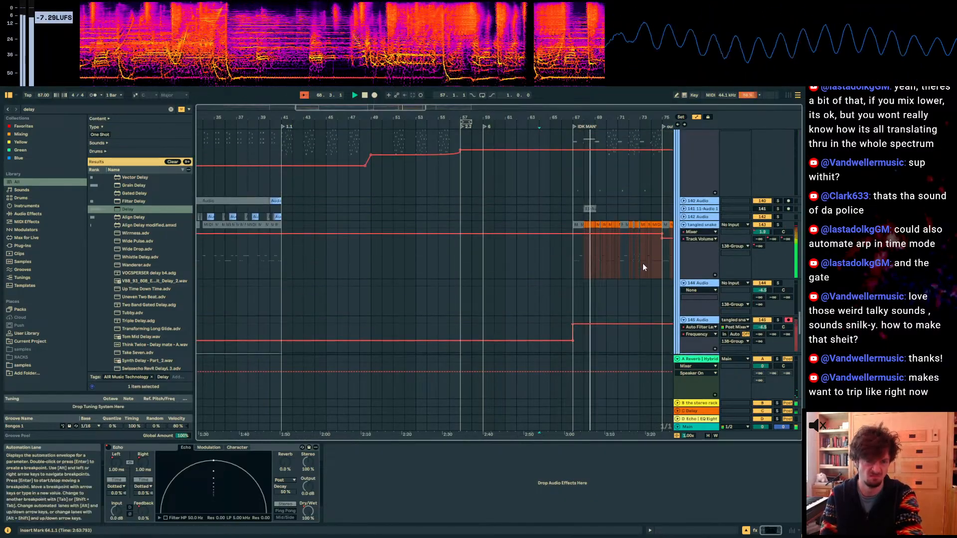
scroll(642, 263, up, 15)
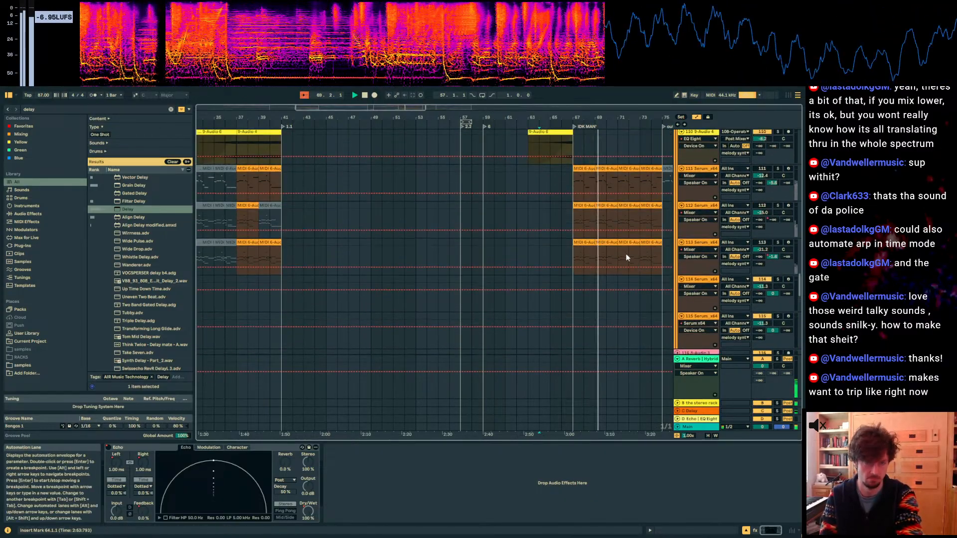
scroll(614, 249, up, 10)
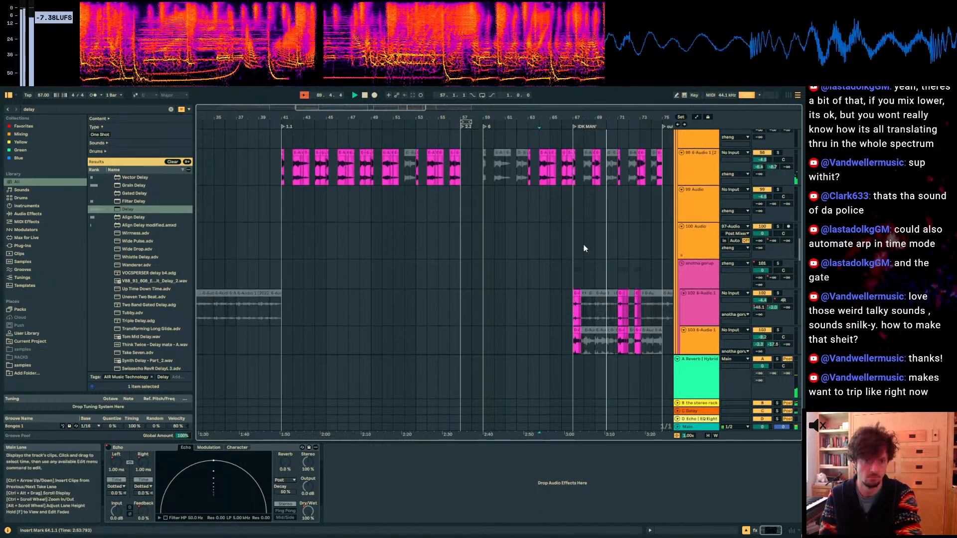
scroll(584, 248, up, 10)
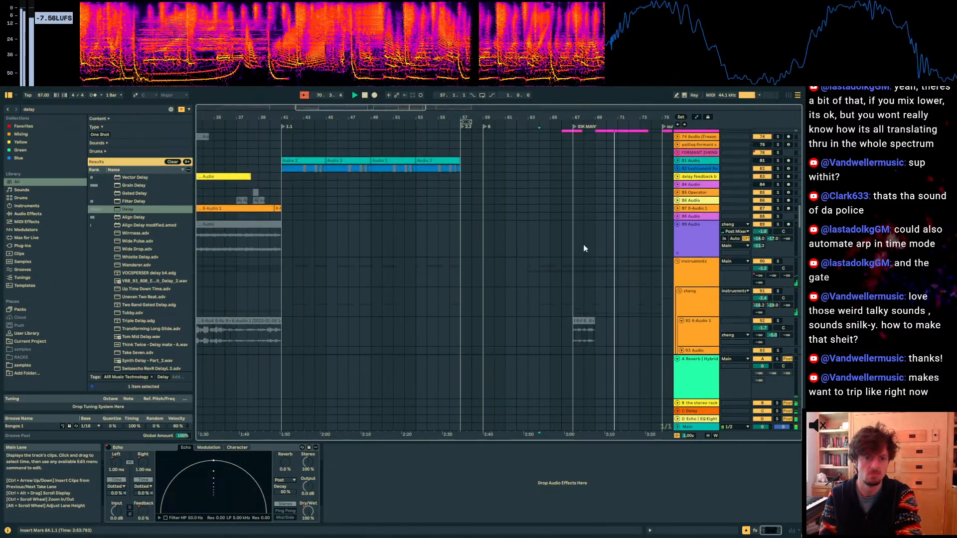
scroll(584, 248, up, 15)
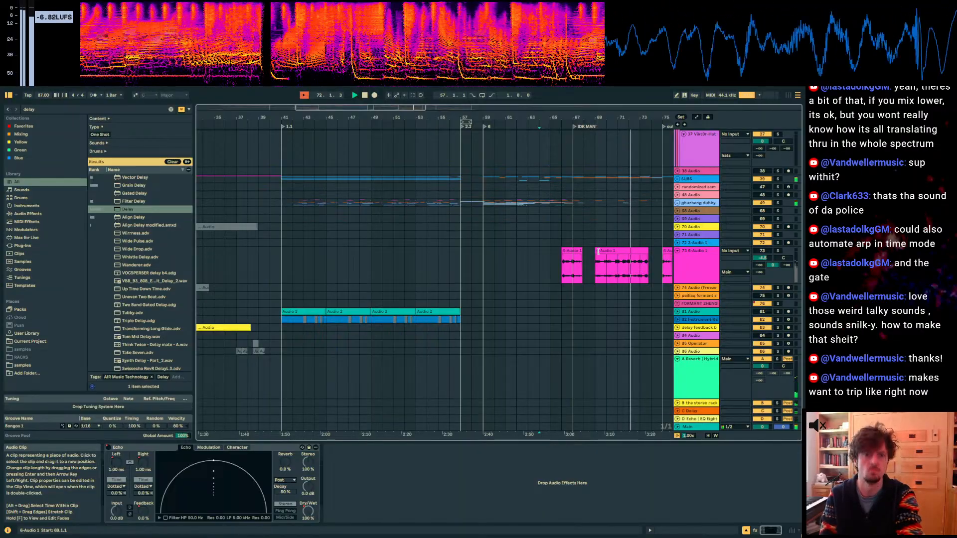
scroll(599, 250, up, 15)
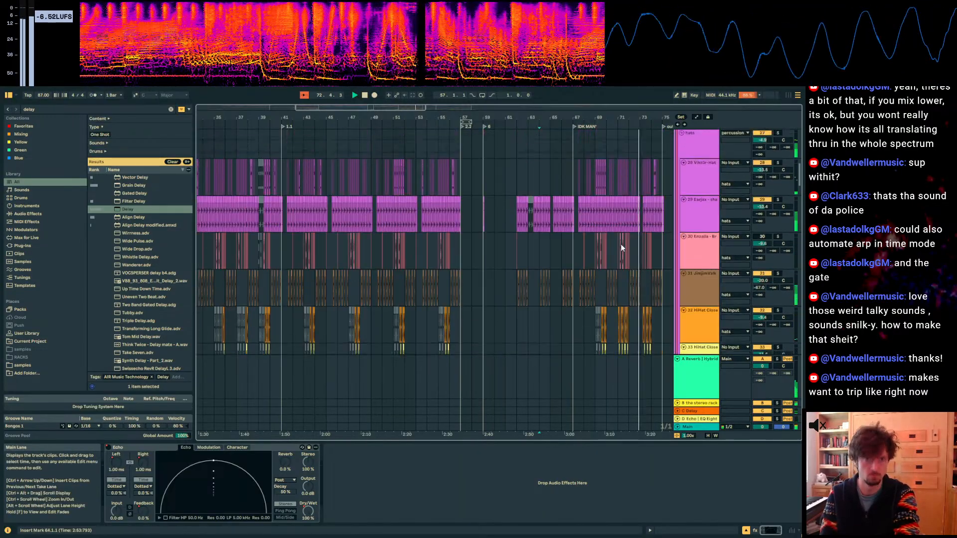
Step: Collapse the hats group and expand the ghuzheng dubby group to examine its squelch gen 2 clips
scroll(621, 245, up, 5)
click(690, 251)
alt+click(682, 259)
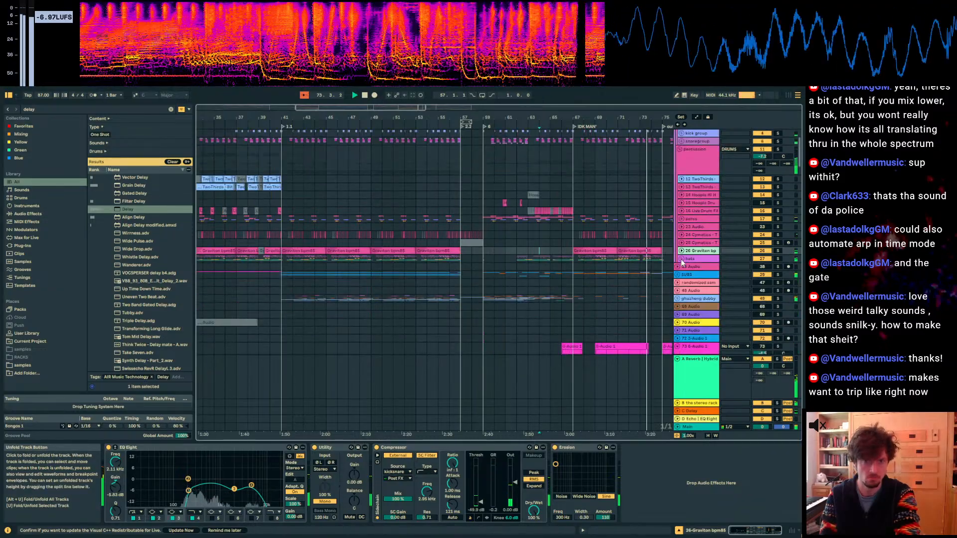
scroll(684, 254, down, 12)
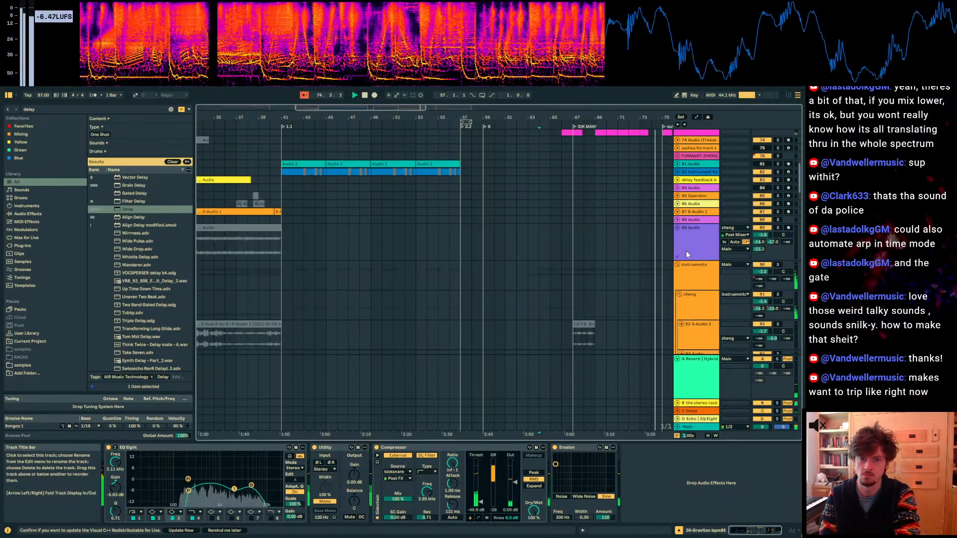
scroll(686, 251, up, 10)
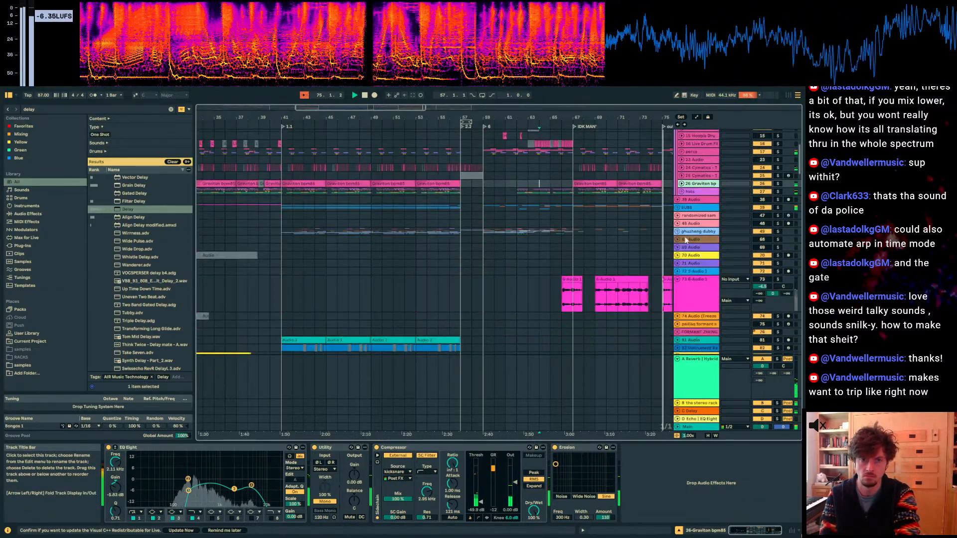
click(678, 232)
scroll(594, 236, down, 5)
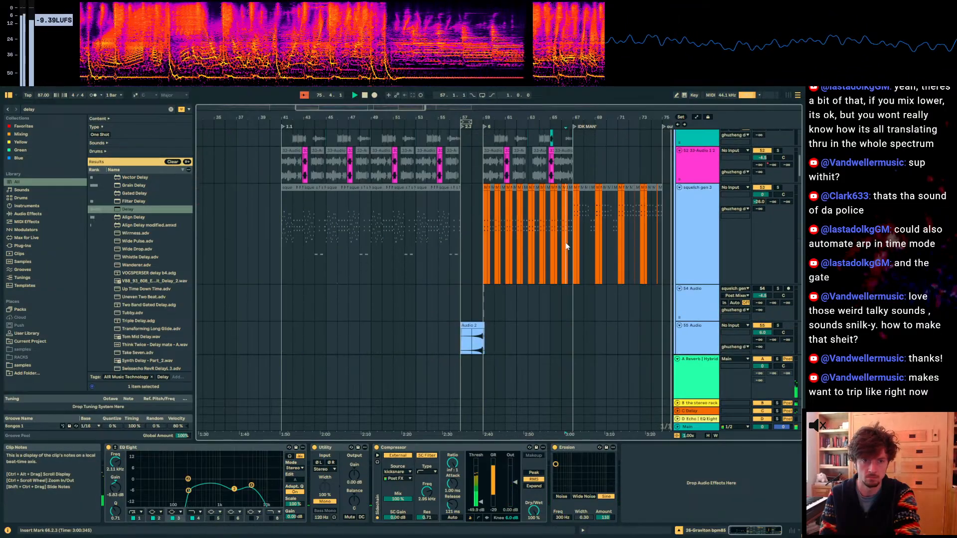
Step: Play from 66.2.3 while viewing the Utility Gain automation on the squelch gen 2 track
click(567, 246)
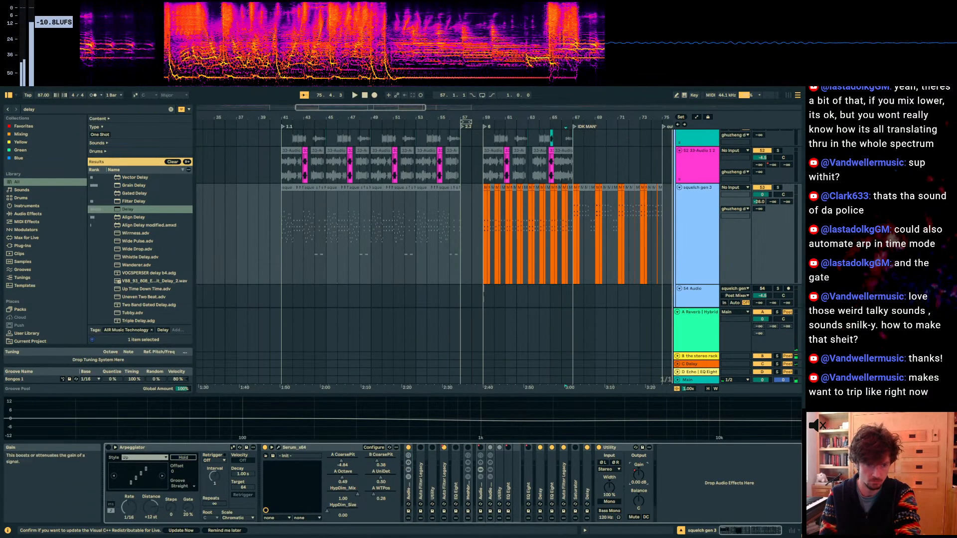
key(a)
key(space)
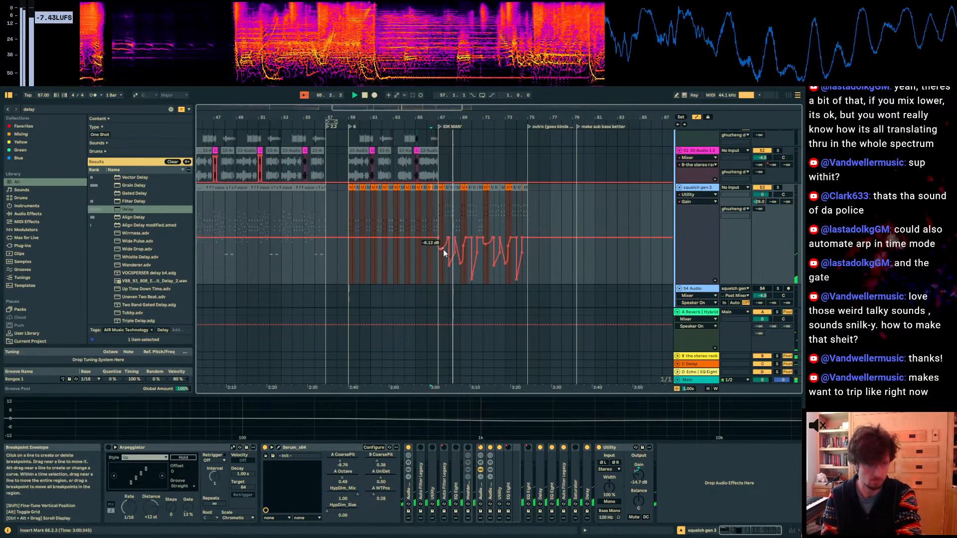
key(a)
Step: Look through the tracks around IDK MAN, from 2.2 squelches to the instruments group and back up to DRUMS
scroll(471, 226, up, 5)
scroll(486, 230, down, 10)
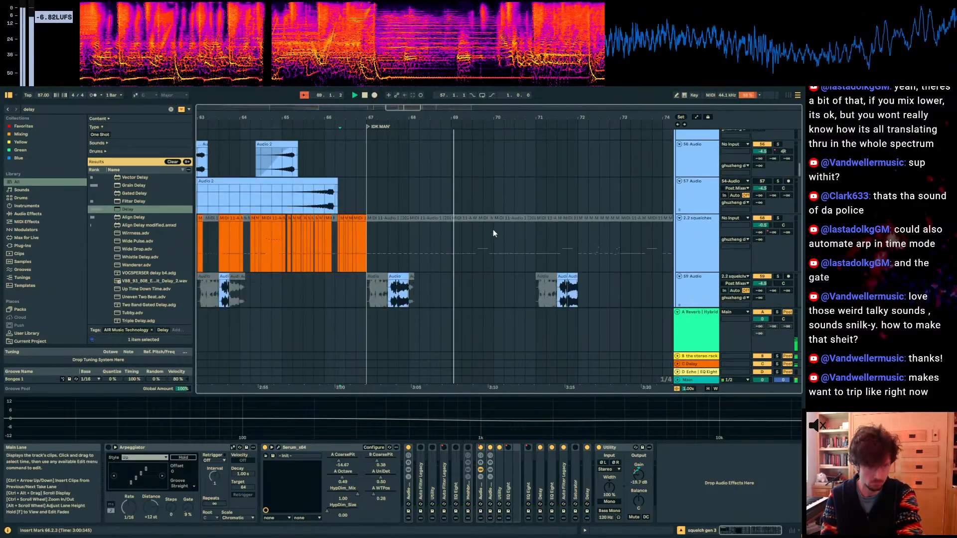
scroll(496, 225, down, 8)
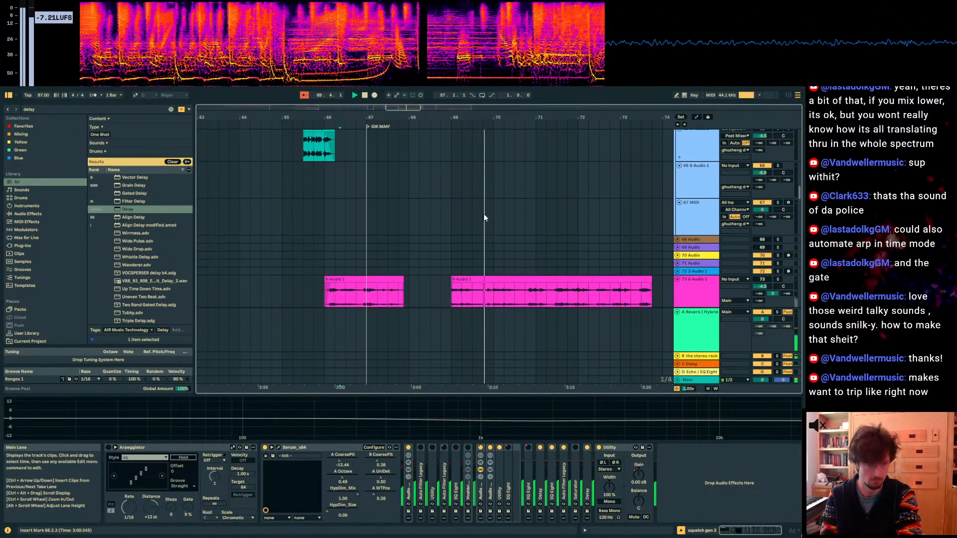
scroll(480, 224, down, 3)
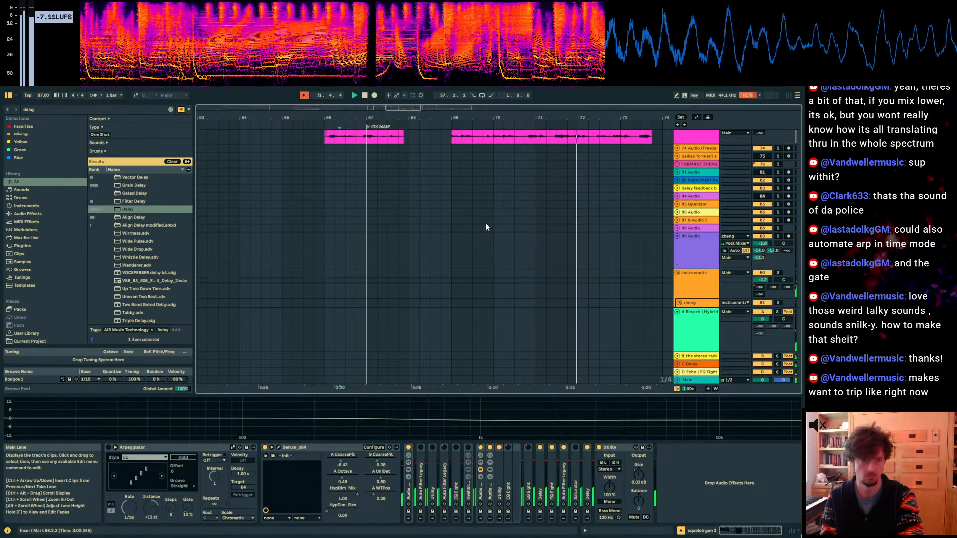
scroll(578, 248, up, 5)
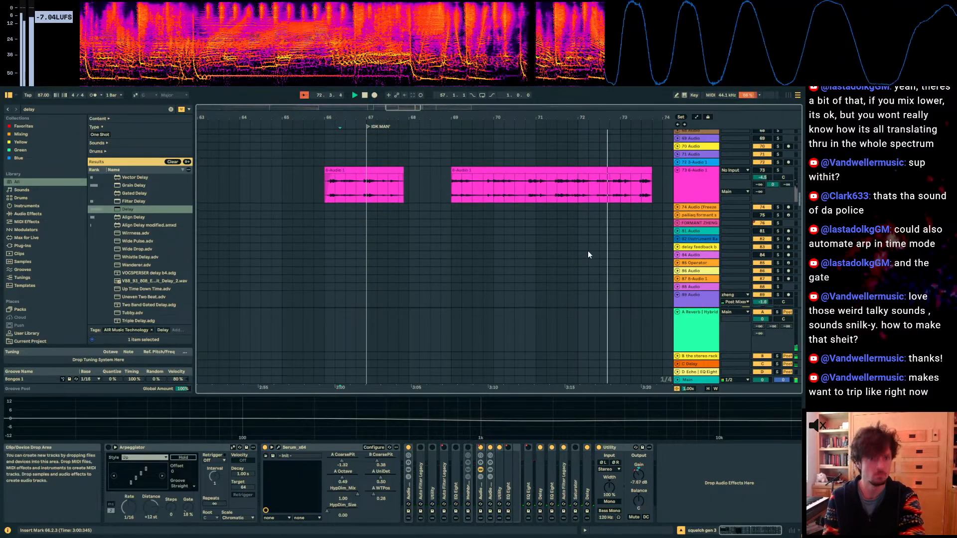
scroll(587, 250, up, 10)
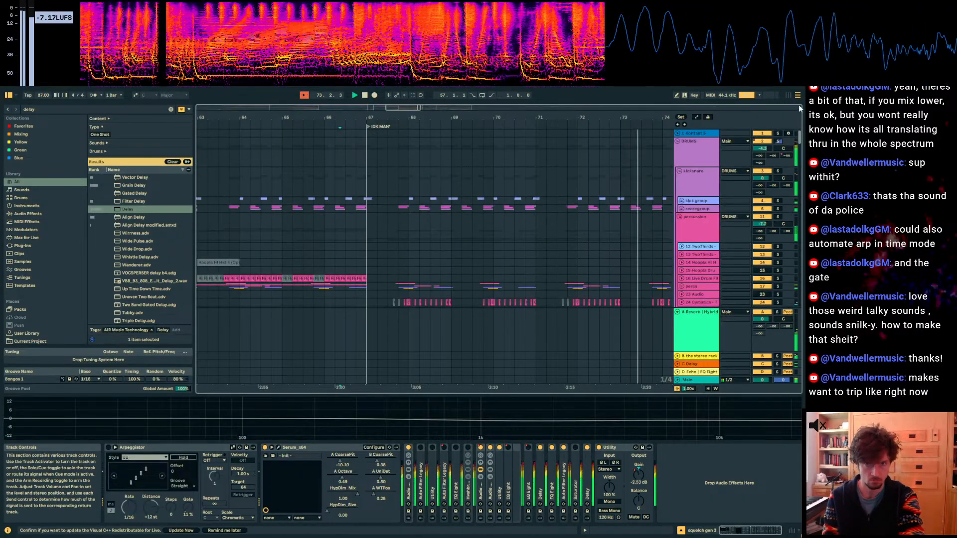
Step: Inspect the DRUMS and ghuzheng dubby device chains, collapse the latter's Audio Effect Rack, and place the insert marker at 67.1.1
click(700, 162)
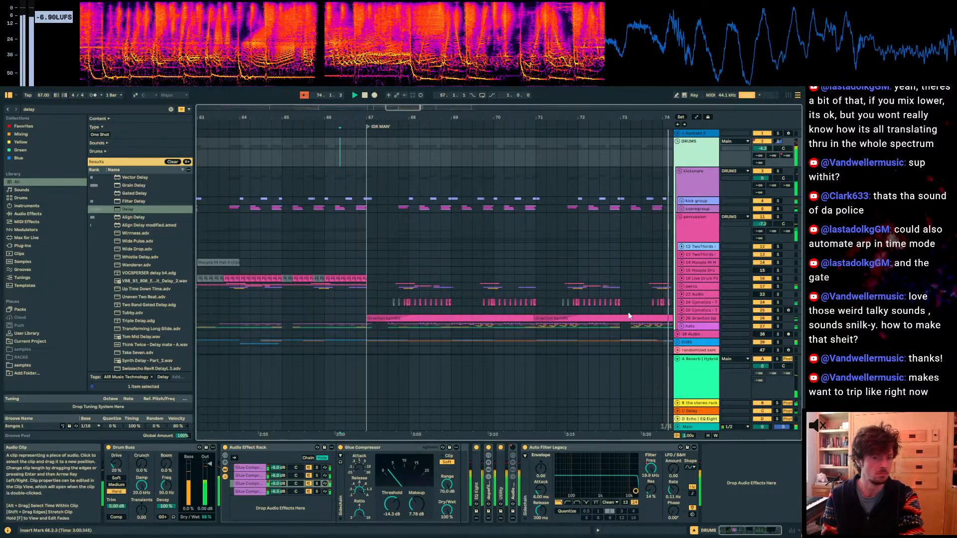
scroll(635, 302, down, 4)
click(664, 277)
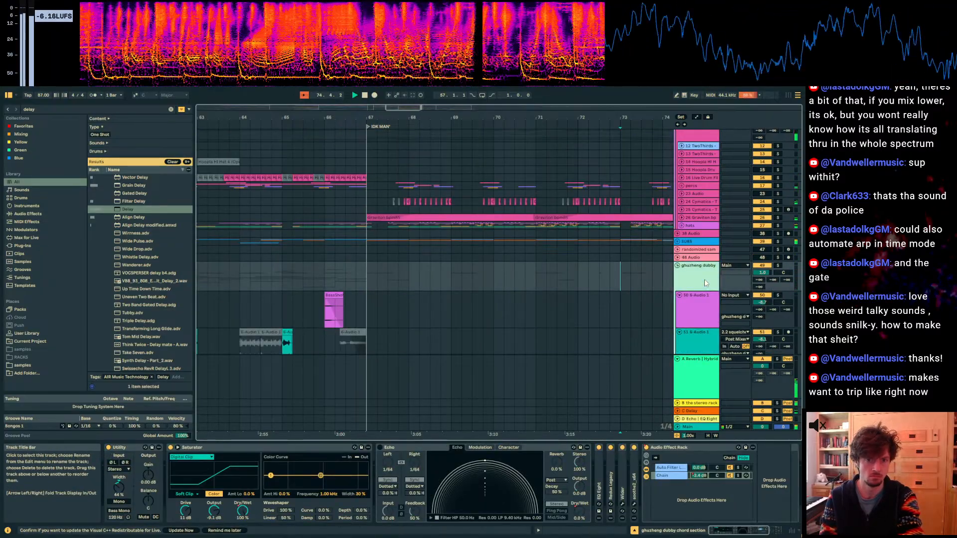
double_click(682, 448)
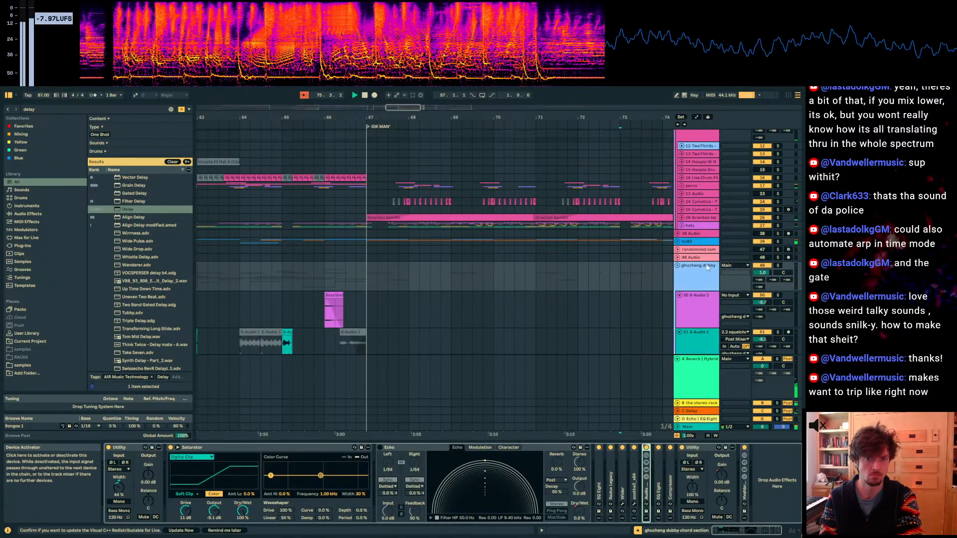
click(366, 258)
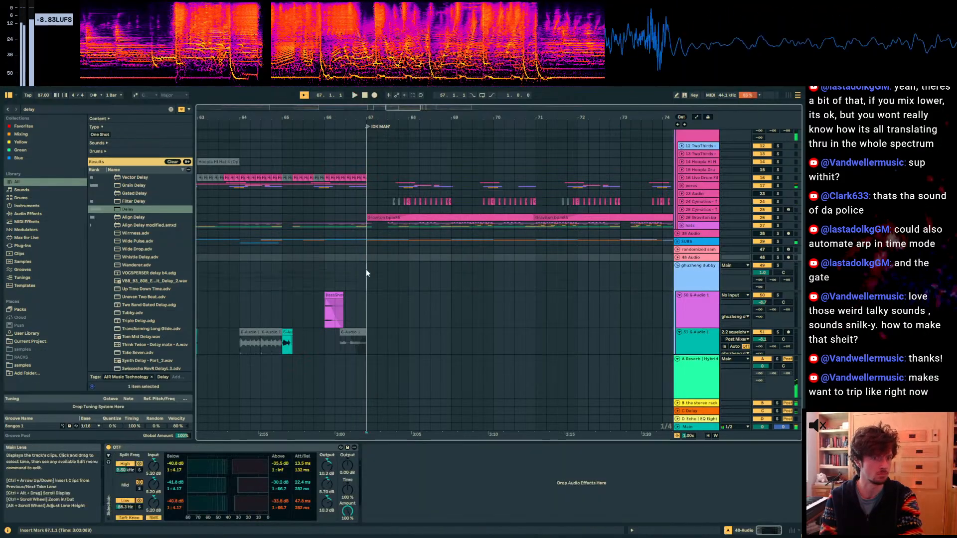
Step: Delete the two bars of time between 57.1.1 and 59.1.1 from the whole arrangement
click(365, 273)
scroll(366, 273, up, 2)
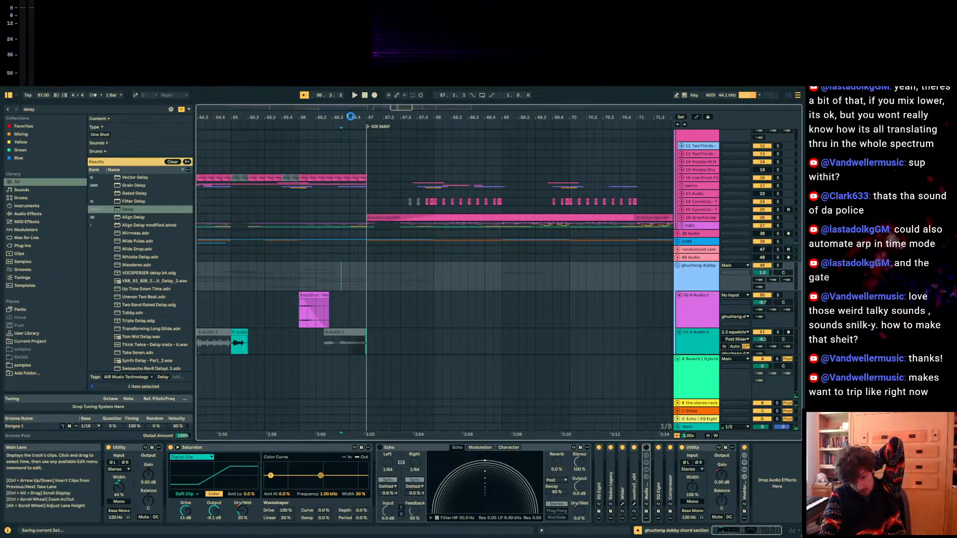
drag(350, 116, 579, 48)
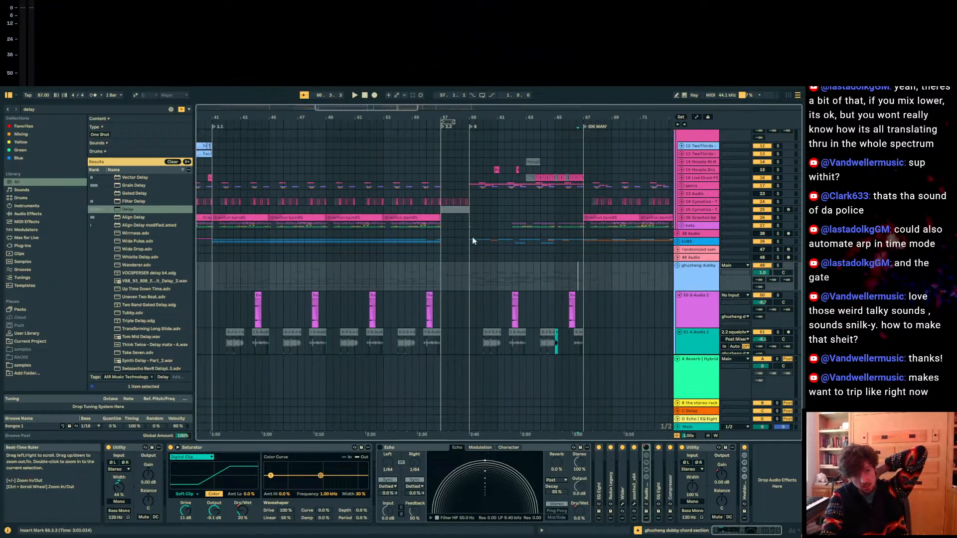
drag(467, 266, 441, 271)
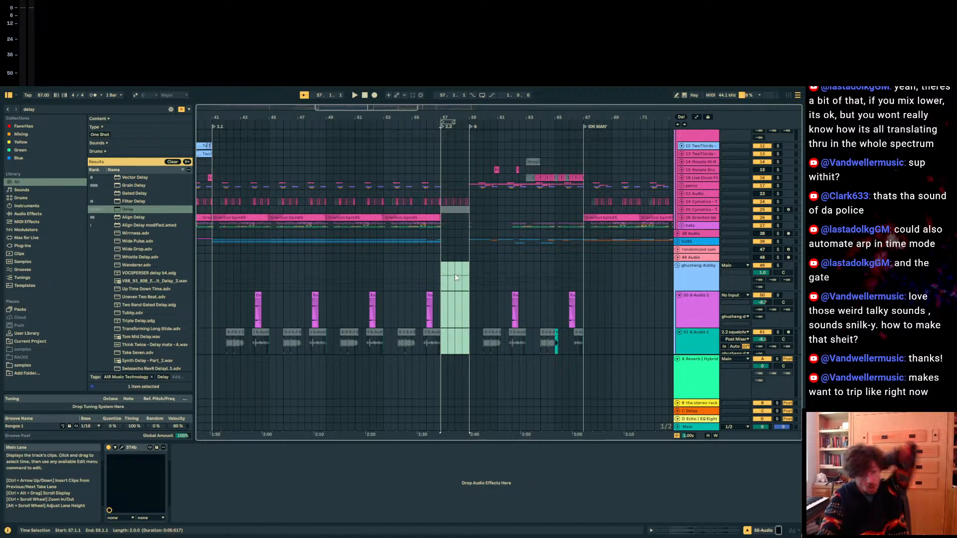
key(ctrl+shift+Delete)
Step: Play from 53.1.1 through the shortened transition at bar 57, and stop playback after listening
click(422, 279)
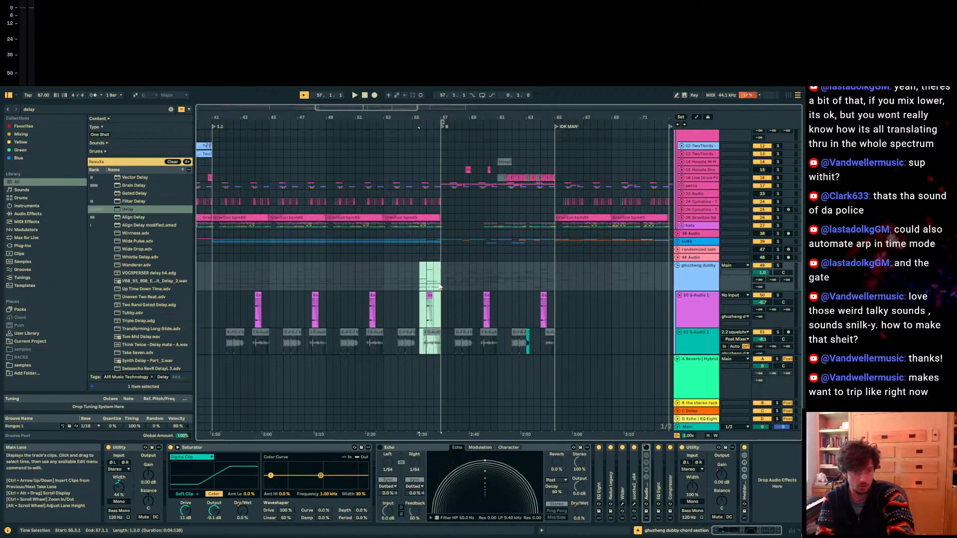
click(383, 275)
key(space)
scroll(390, 277, down, 2)
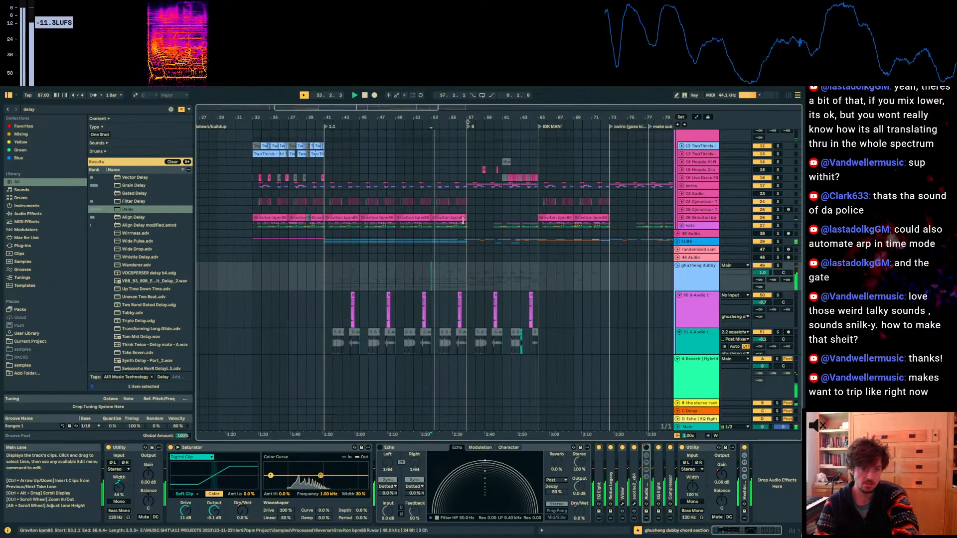
mouse_move(473, 118)
mouse_down()
mouse_move(469, 150)
mouse_move(453, 150)
mouse_move(463, 143)
mouse_move(463, 104)
mouse_up()
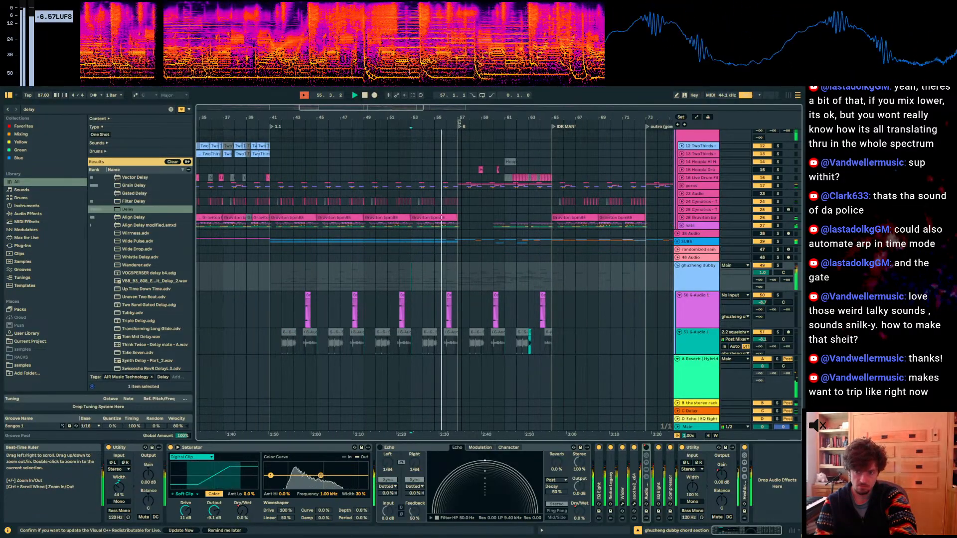
drag(459, 122, 441, 98)
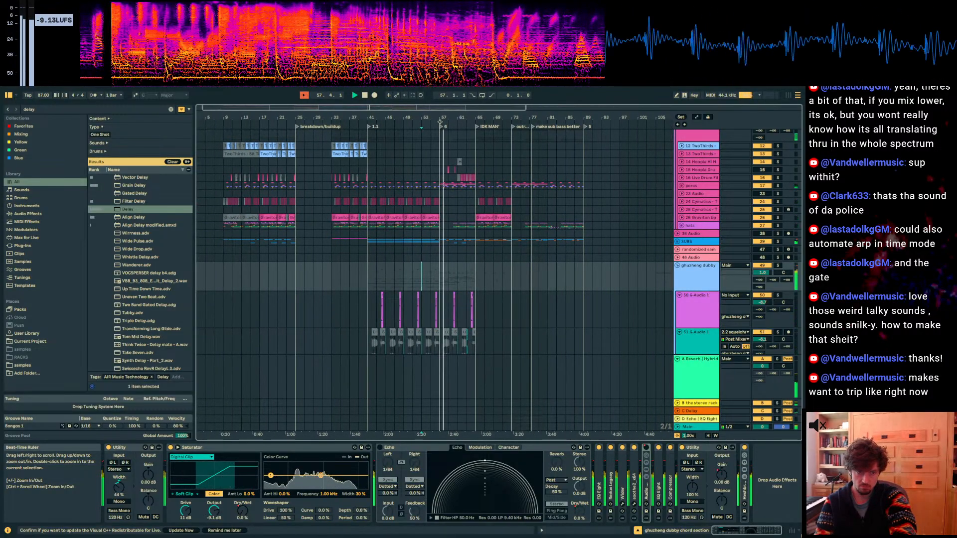
key(space)
scroll(421, 272, up, 2)
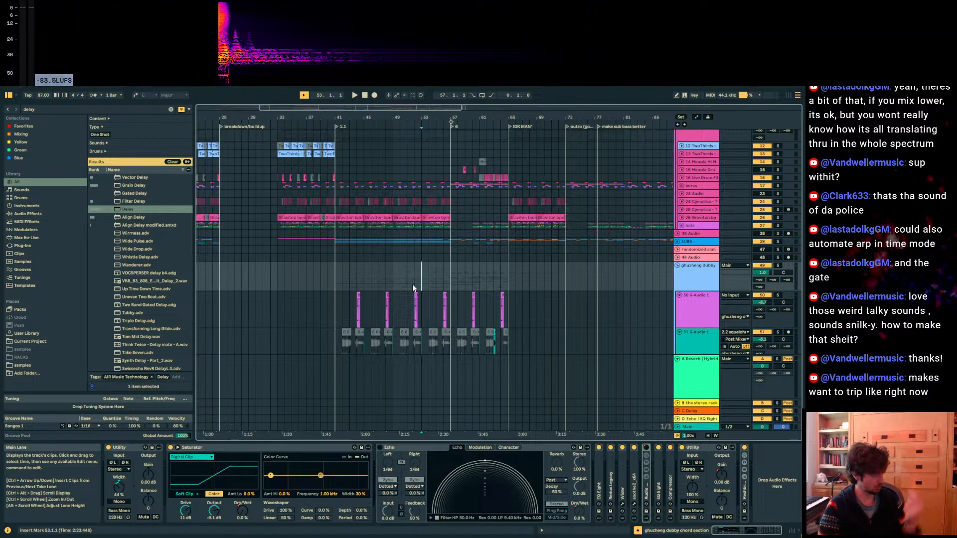
Step: Highlight bars 49.1.1 to 57.1.1 across the ghuzheng dubby tracks, and show the ghuzheng dubby group's device chain
drag(451, 349, 363, 282)
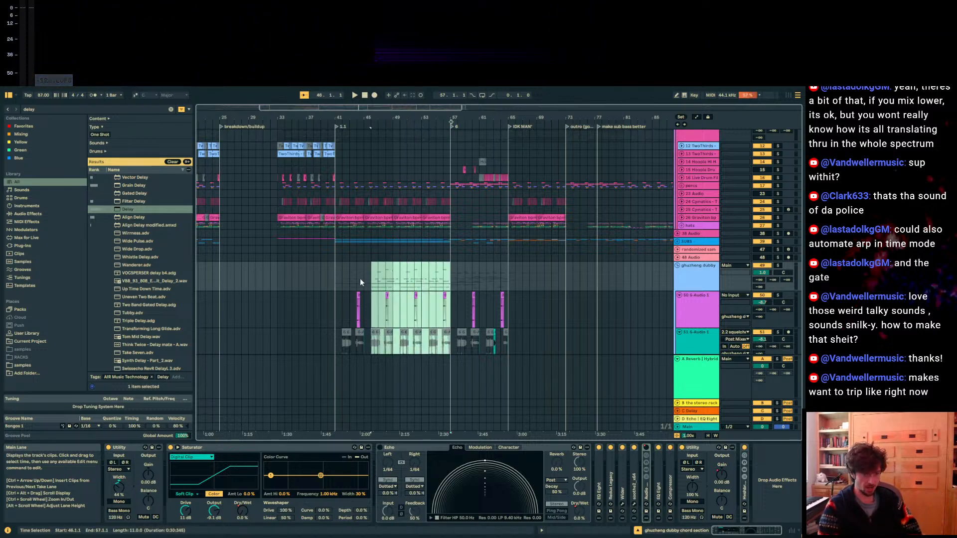
key(Down)
drag(410, 118, 410, 101)
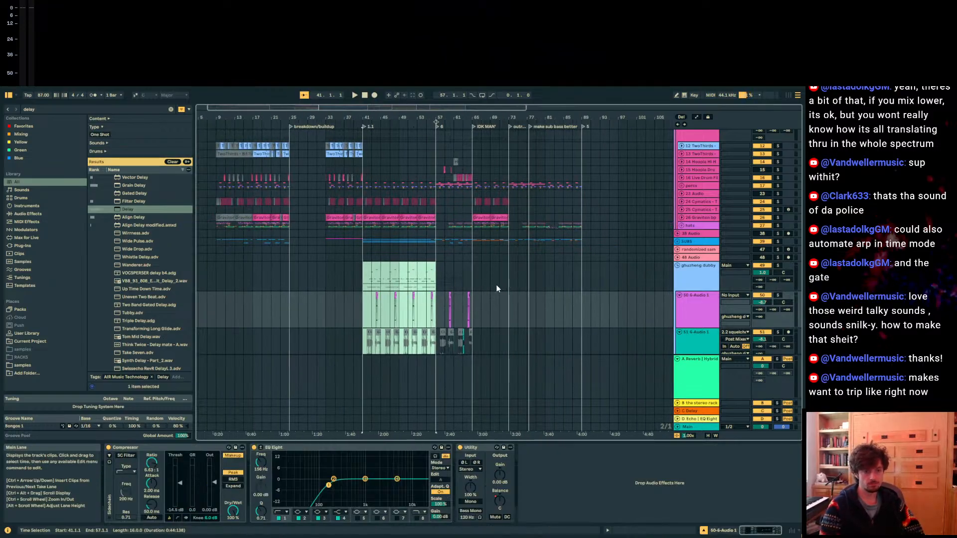
drag(409, 272, 431, 273)
key(Down)
key(Down)
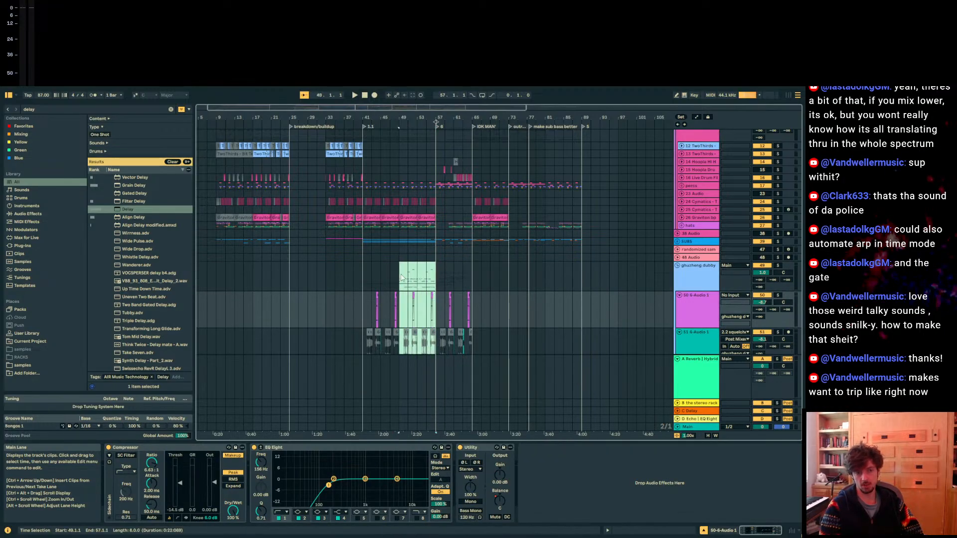
click(710, 269)
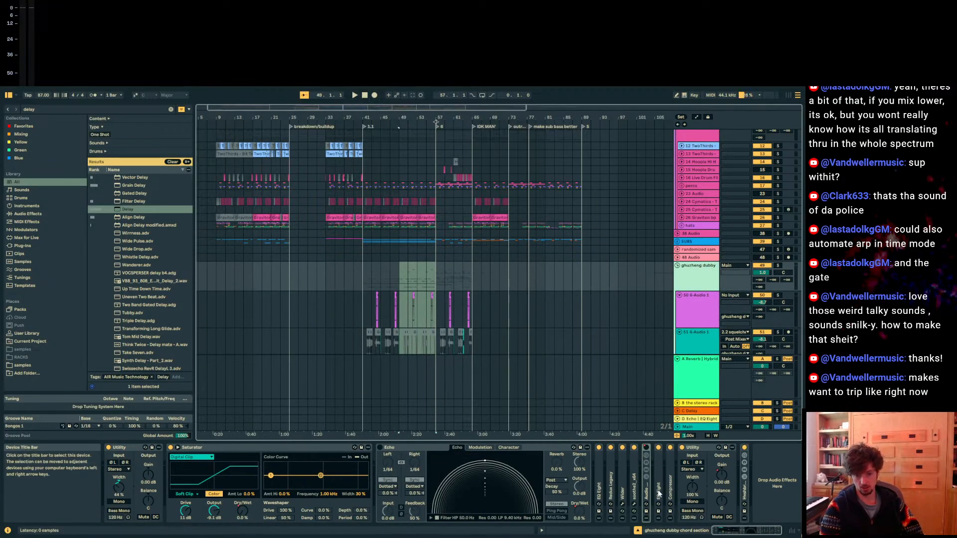
Step: Expand the SUBS group, inspect the vocoded track's device chain, and solo that track
scroll(567, 313, up, 5)
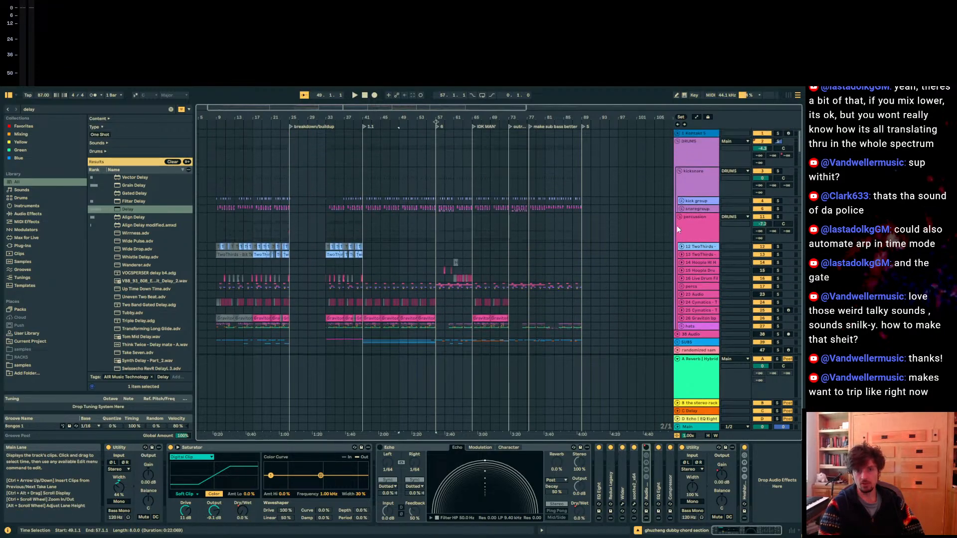
scroll(673, 228, down, 4)
click(678, 259)
scroll(673, 263, down, 8)
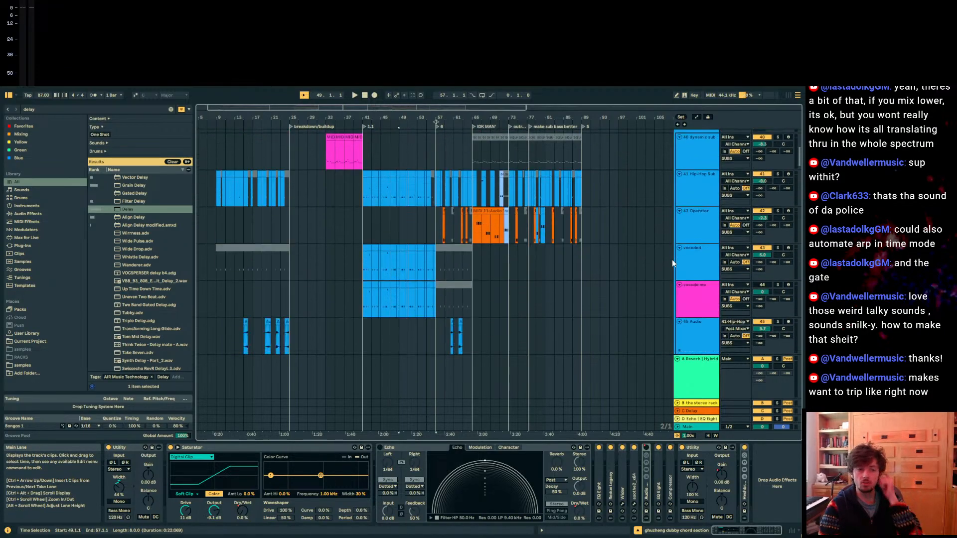
click(693, 298)
click(696, 264)
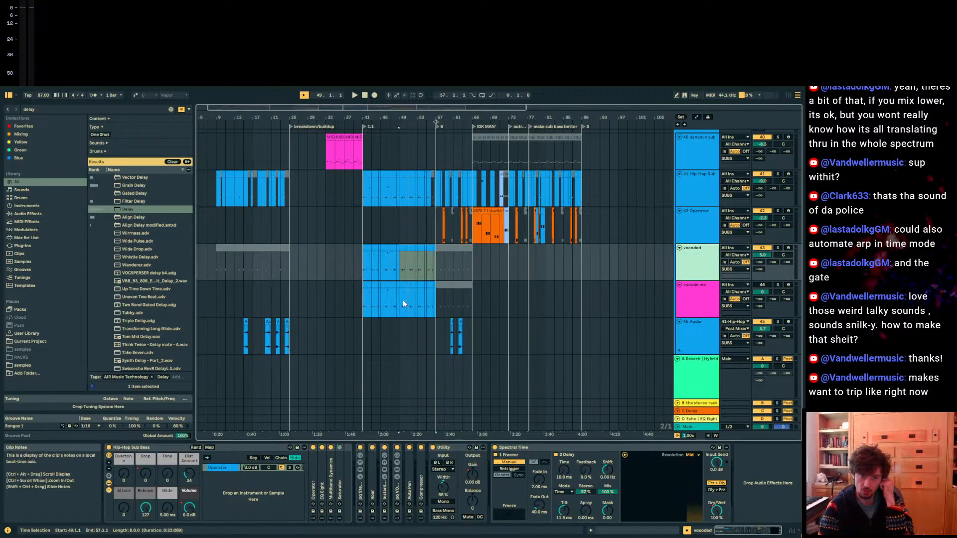
drag(405, 118, 383, 172)
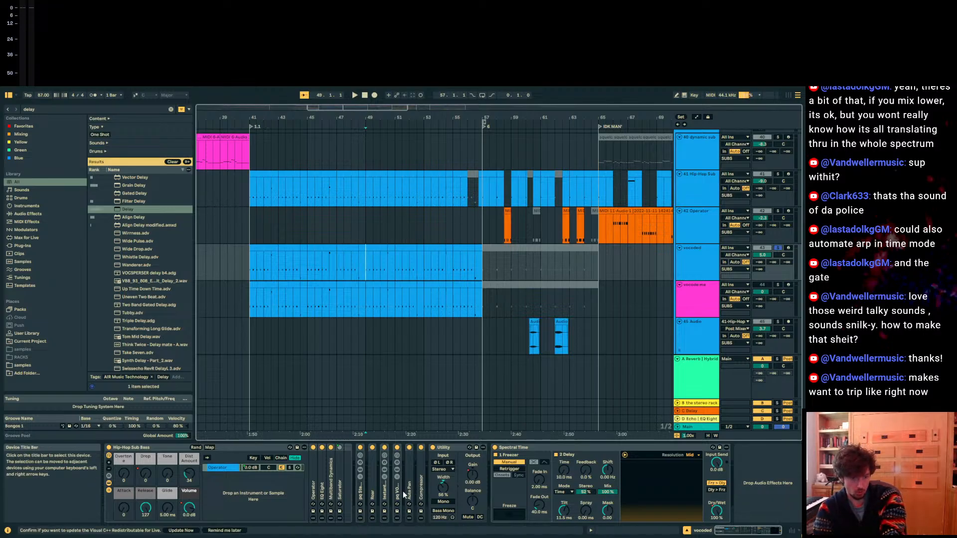
Step: Show the Auto Filter LFO Steps automation on the vocode me track and play from 47.1.1
click(703, 299)
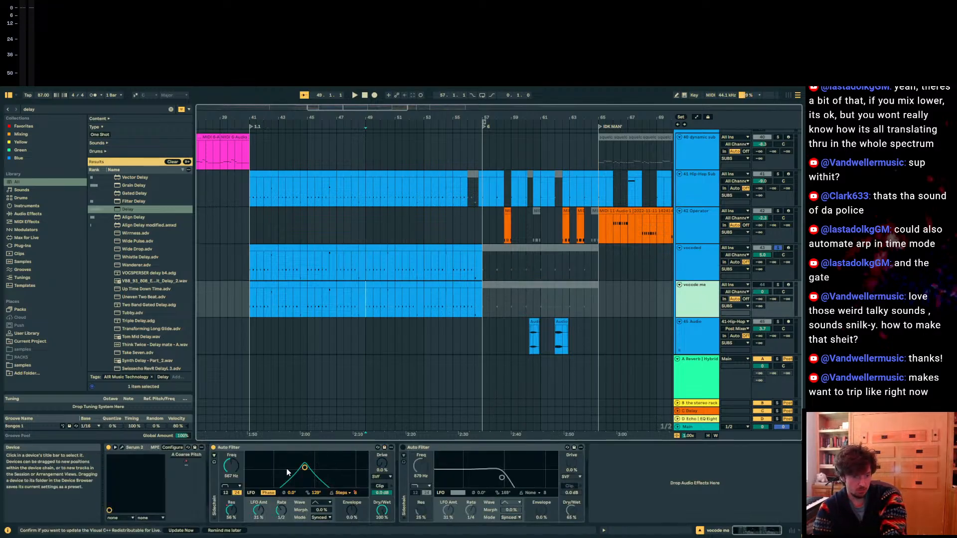
click(231, 466)
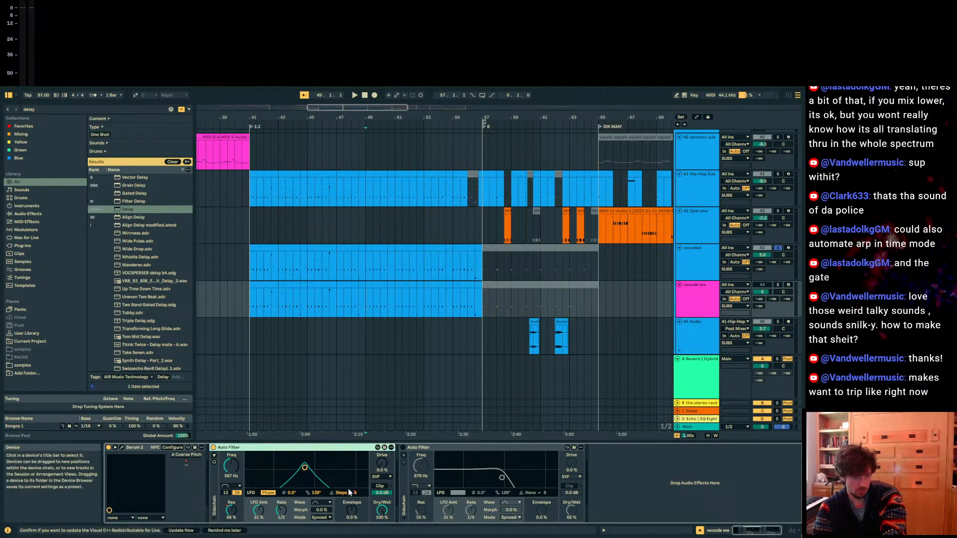
key(a)
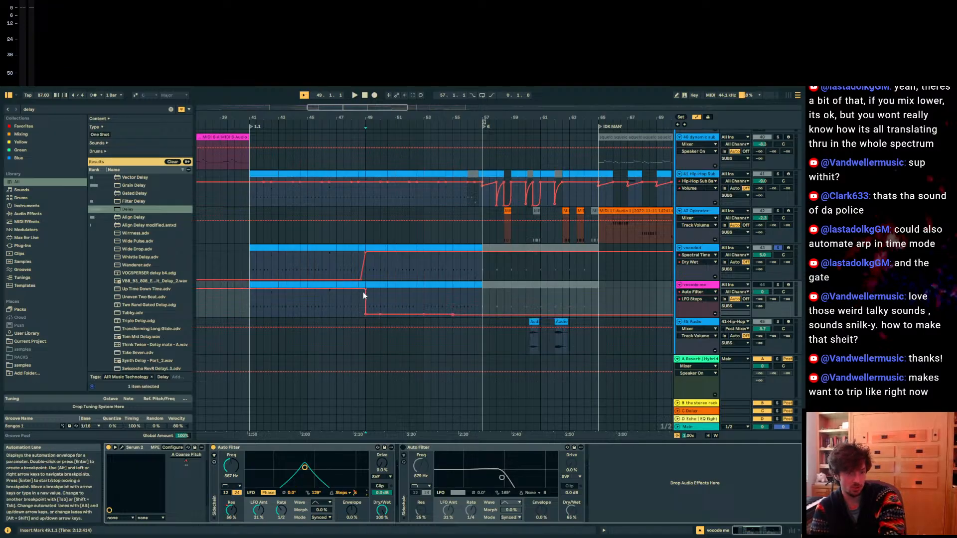
click(343, 310)
key(space)
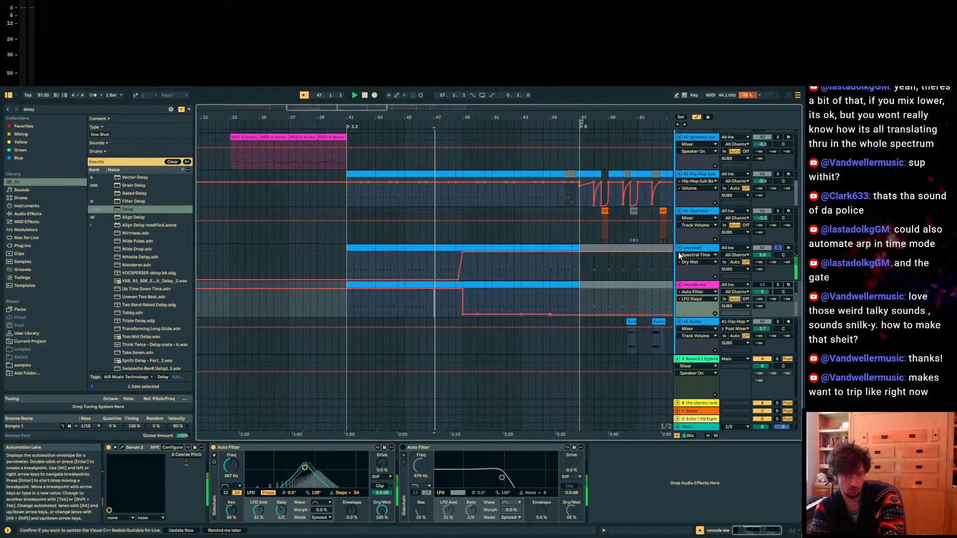
key(minus)
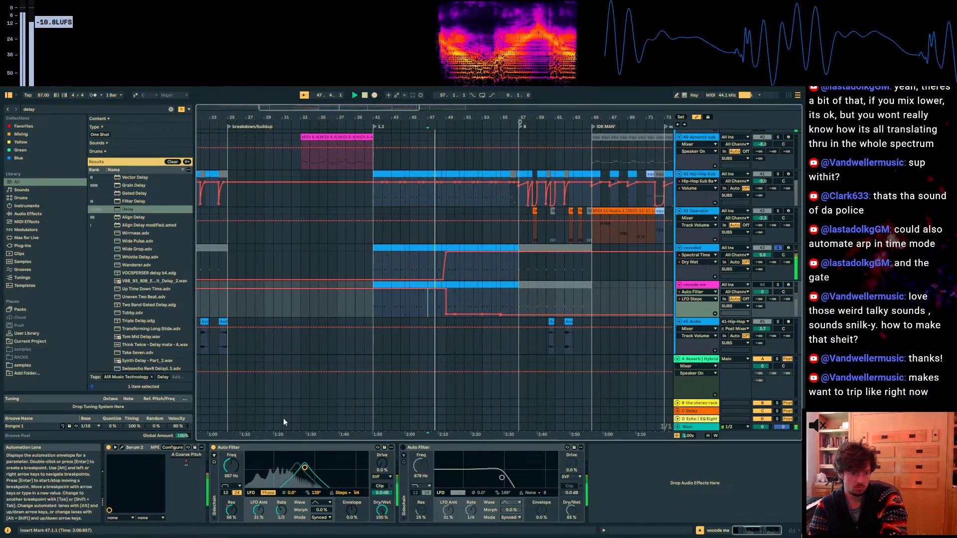
drag(428, 117, 460, 264)
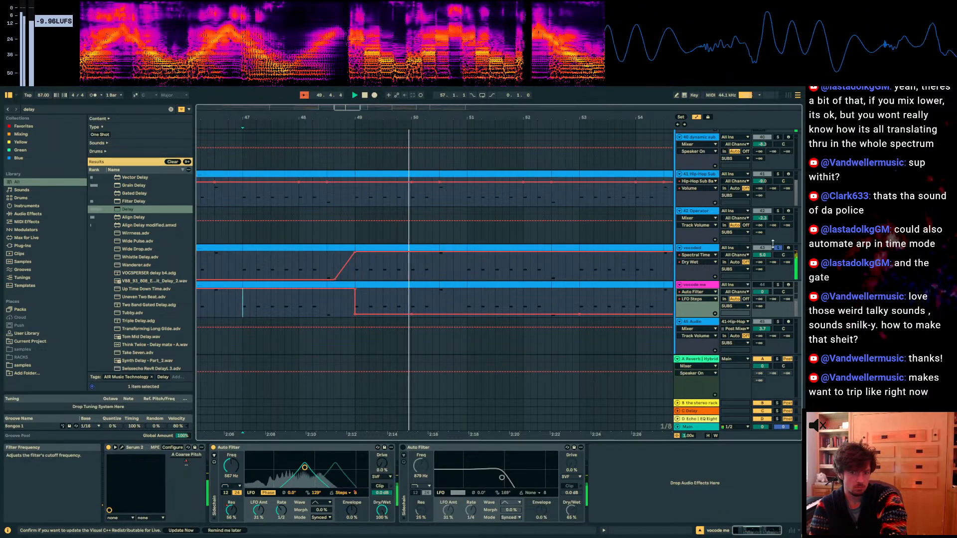
Step: Unsolo the vocoded track and listen up to bar 57 while looking through the tracks from SUBS to squelch gen 2
click(777, 248)
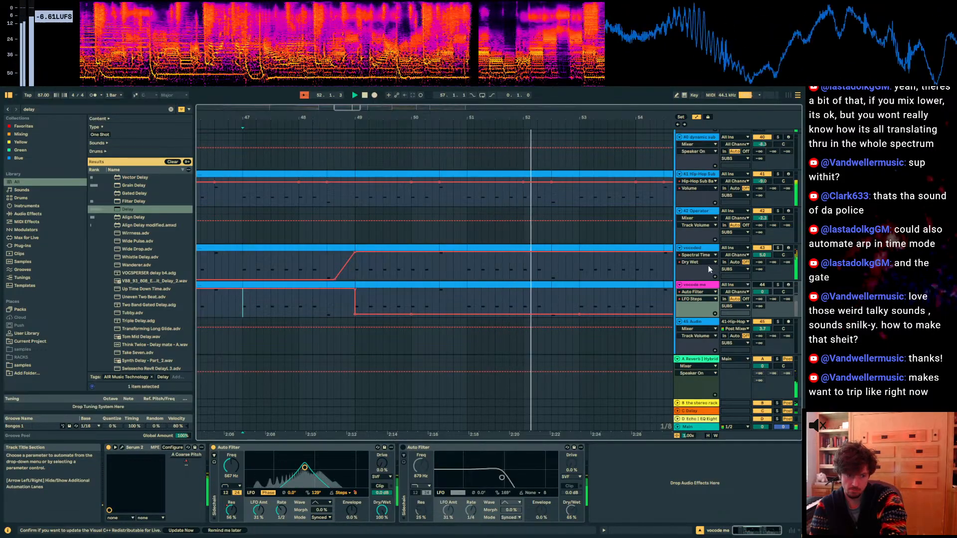
drag(551, 118, 476, 99)
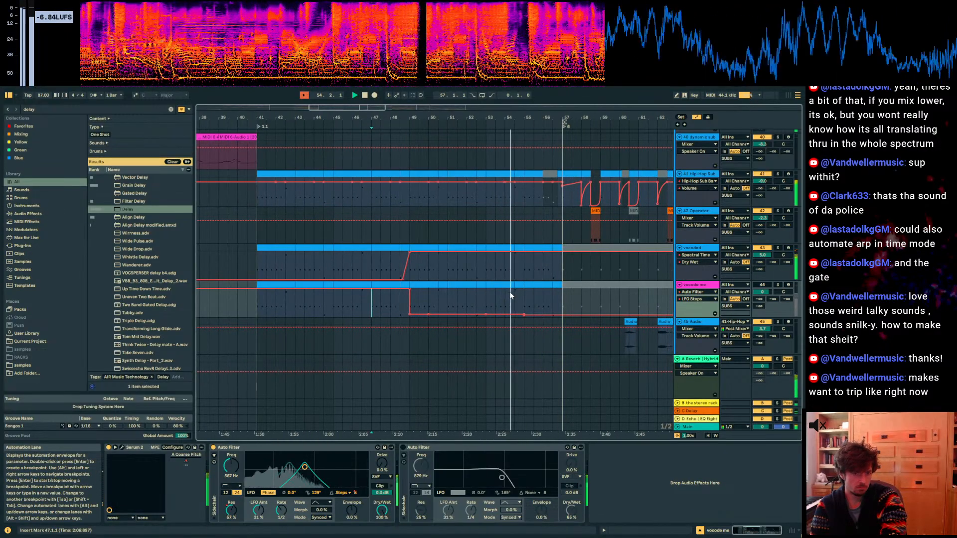
click(498, 267)
scroll(499, 268, down, 1)
scroll(498, 265, down, 1)
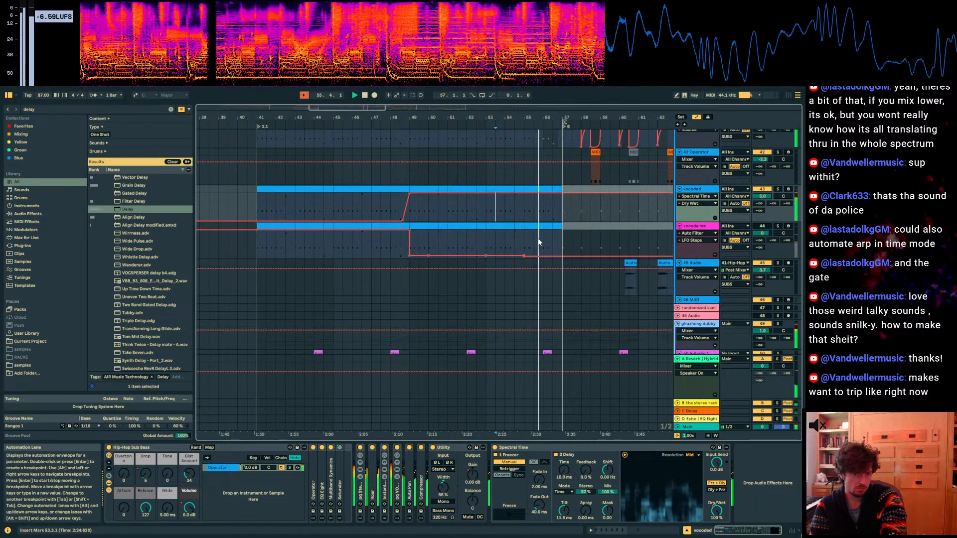
scroll(578, 250, up, 2)
scroll(598, 254, down, 1)
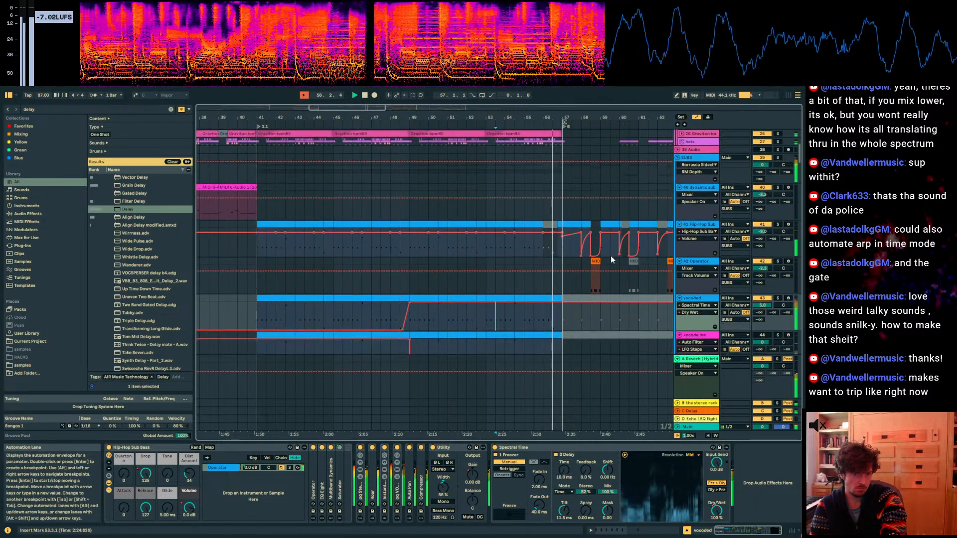
scroll(697, 280, down, 7)
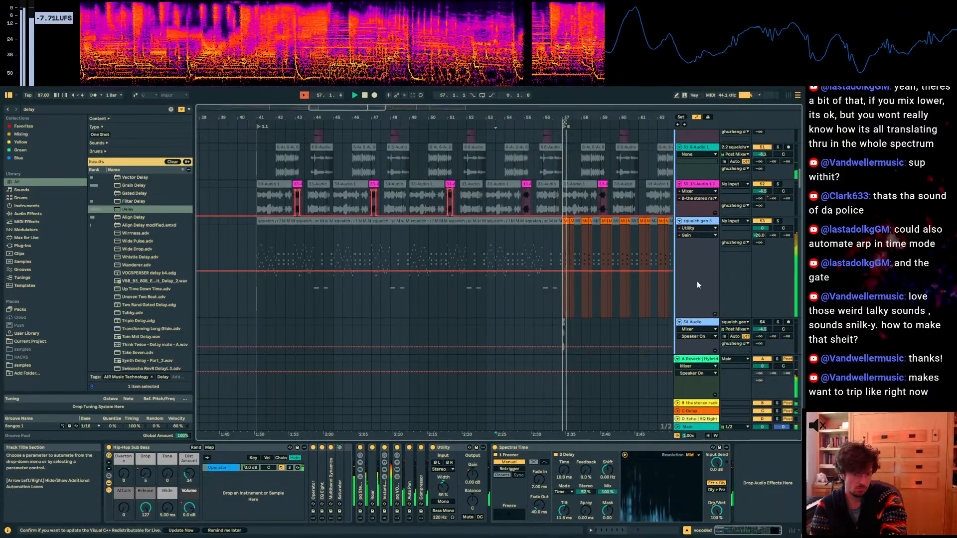
Step: Show the squelch gen 2 track's devices, stop playback, and place the insert marker at 56.4.1
click(556, 309)
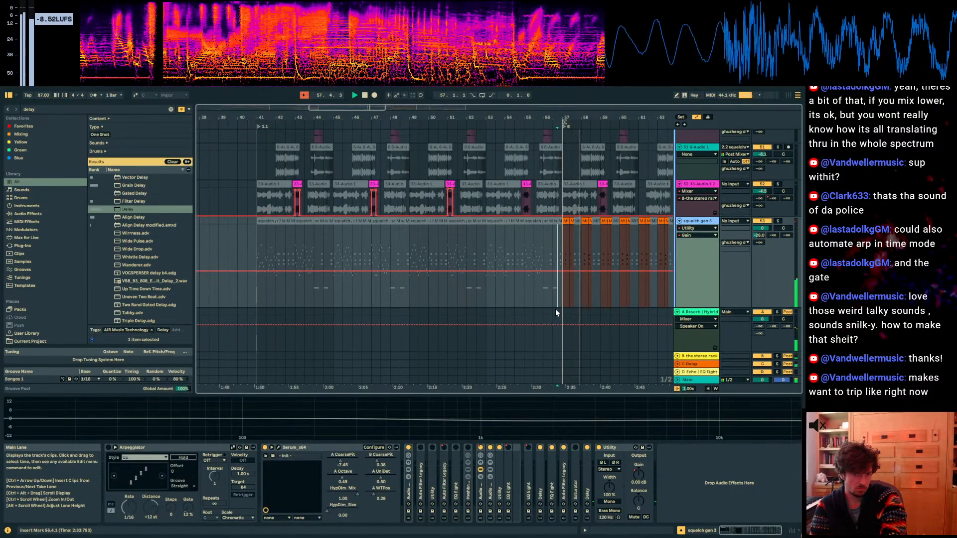
scroll(548, 304, up, 2)
click(549, 304)
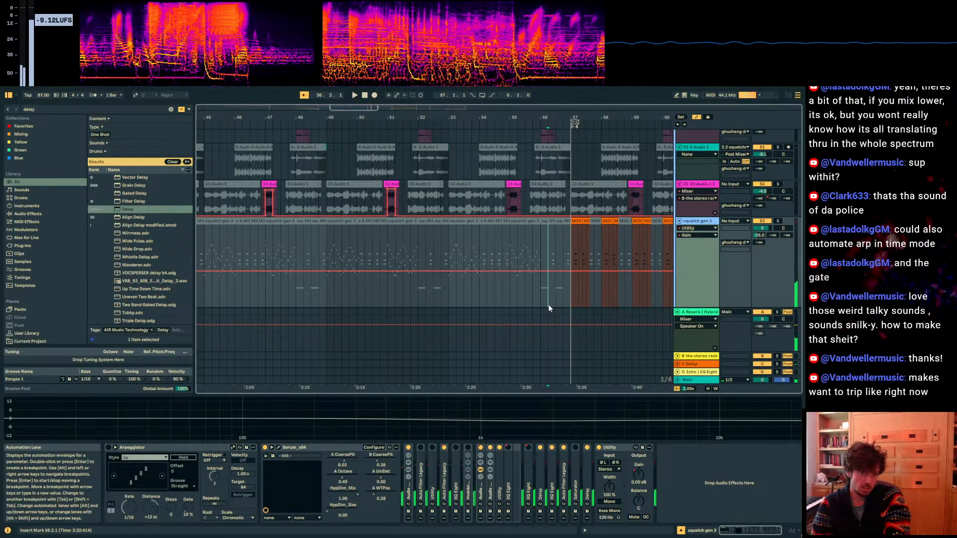
click(564, 305)
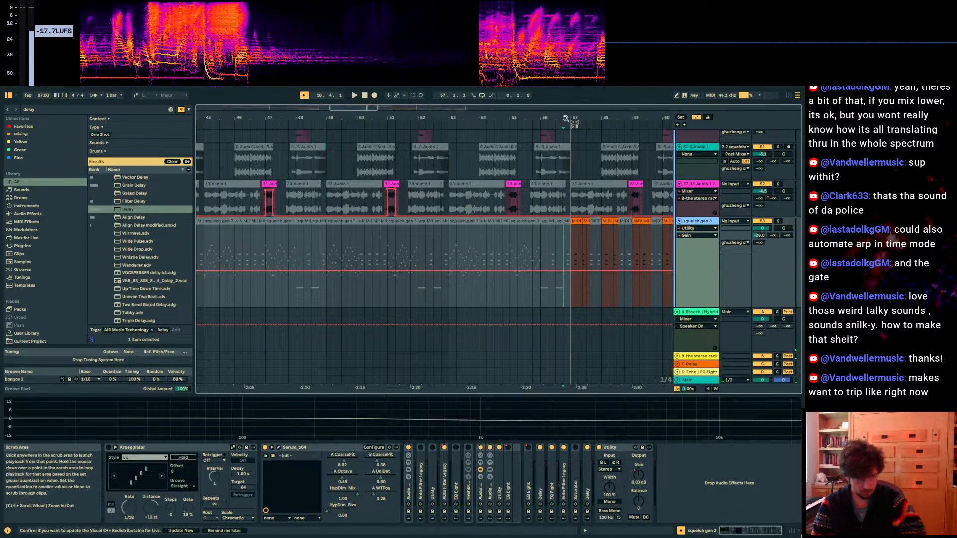
Step: Extend the start of the Audio 2 clip on the 55 Audio track back to 54.1.1
drag(567, 118, 512, 114)
scroll(540, 234, down, 3)
click(518, 242)
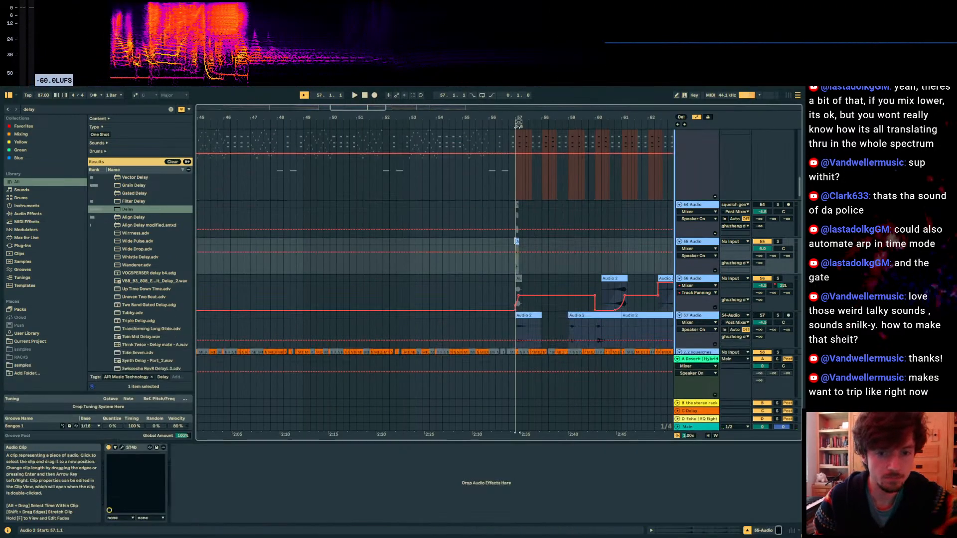
drag(516, 241, 433, 250)
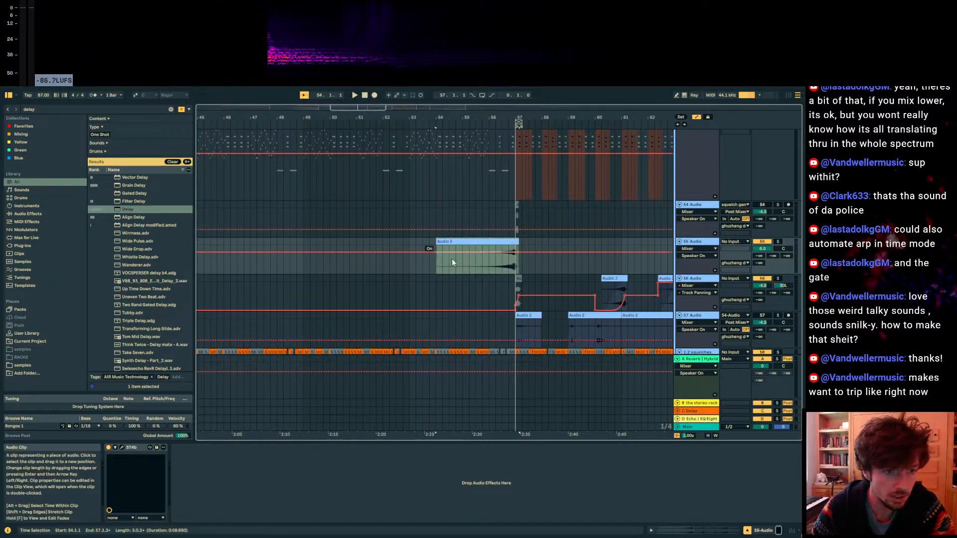
Step: Play the extended Audio 2 clip into bar 57, hide the automation lanes, and open the clip's sample view
click(456, 260)
key(space)
scroll(463, 266, down, 2)
key(a)
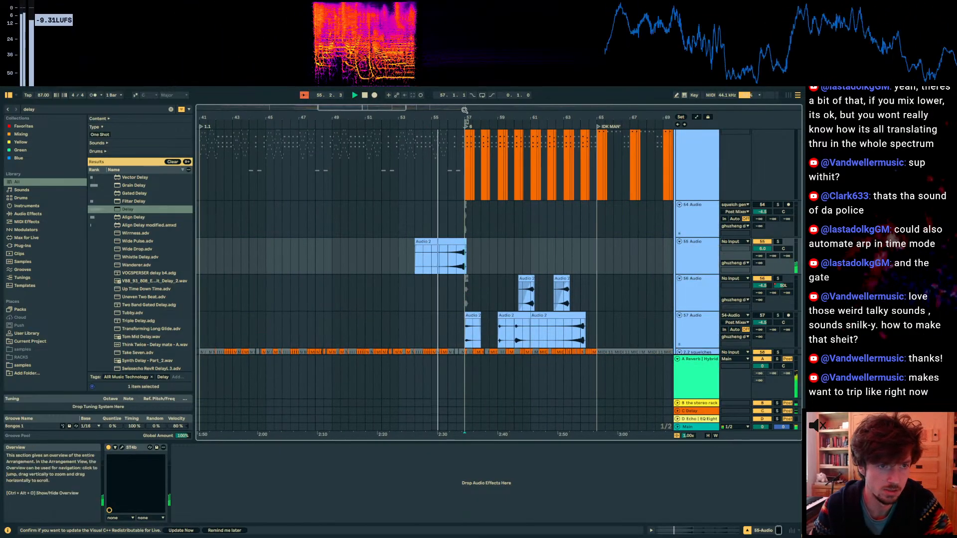
scroll(464, 270, up, 2)
click(447, 240)
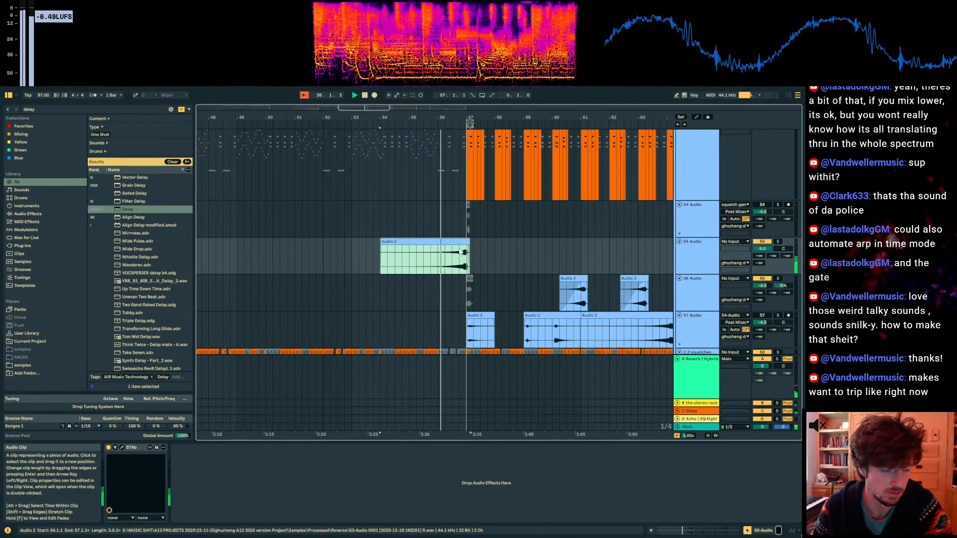
click(686, 531)
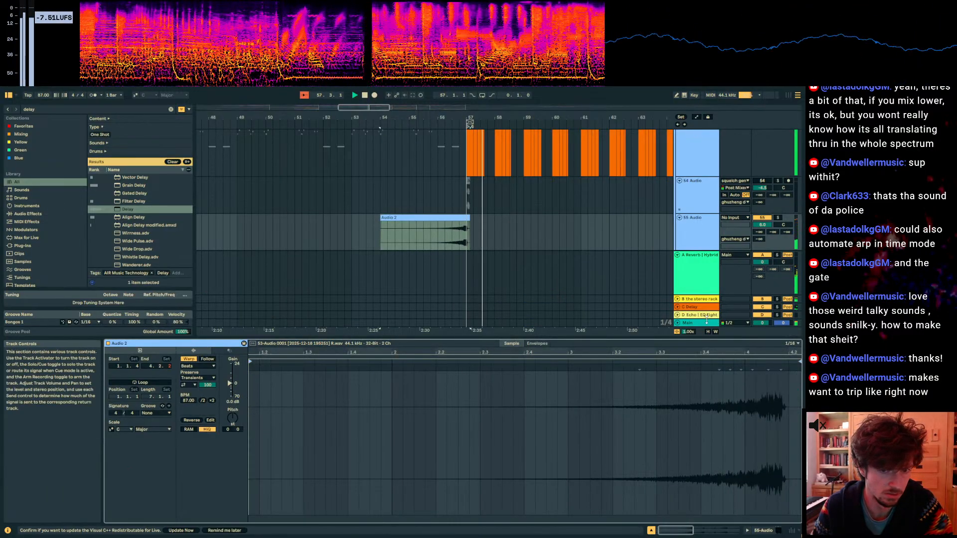
Step: Close the Audio 2 clip's sample view, stop playback, and place the insert marker after the clip on the 55 Audio track
click(702, 323)
click(741, 532)
click(431, 235)
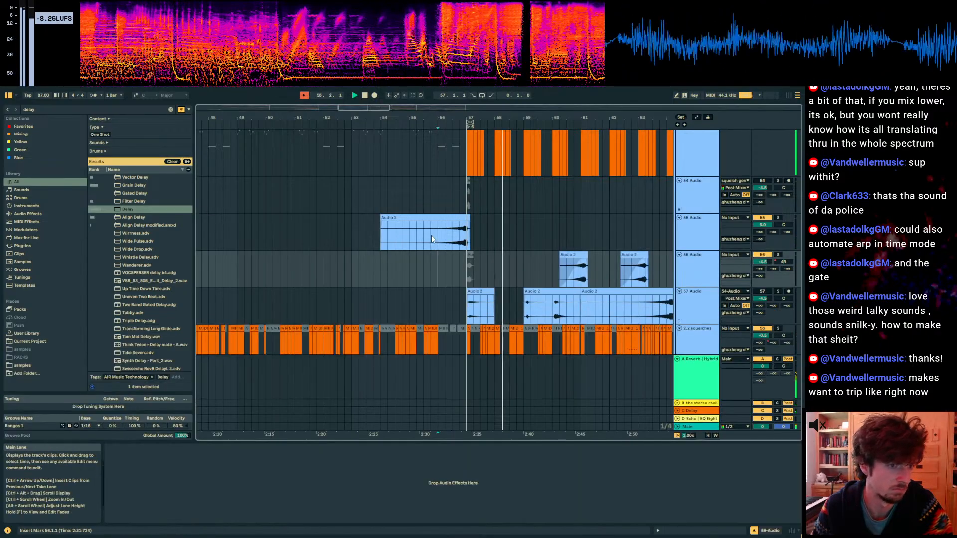
scroll(430, 235, up, 3)
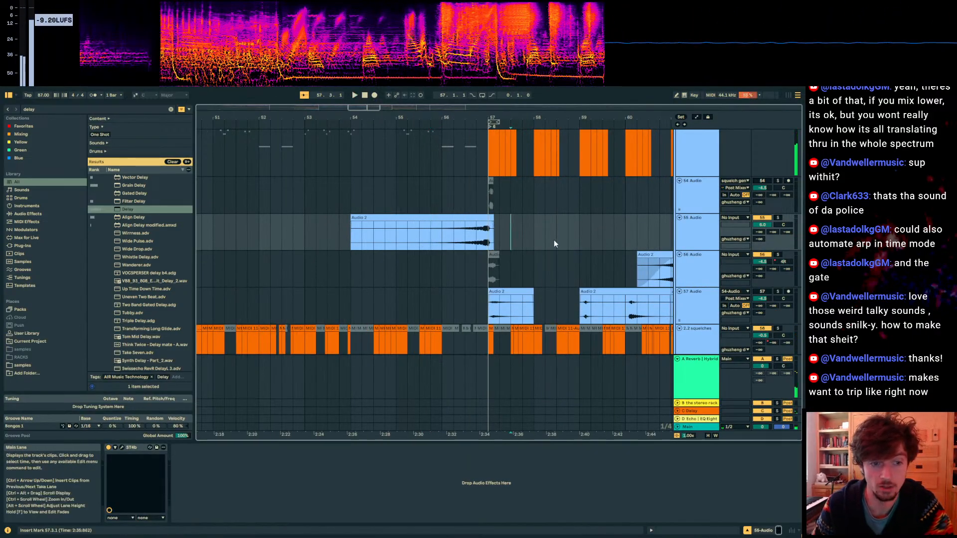
scroll(557, 237, up, 3)
click(545, 223)
Step: Show the devices of the squelch gen 2 and 2.2 squelches tracks, and place the insert marker at 57.4.1 on 2.2 squelches
drag(555, 116, 465, 118)
scroll(465, 245, down, 8)
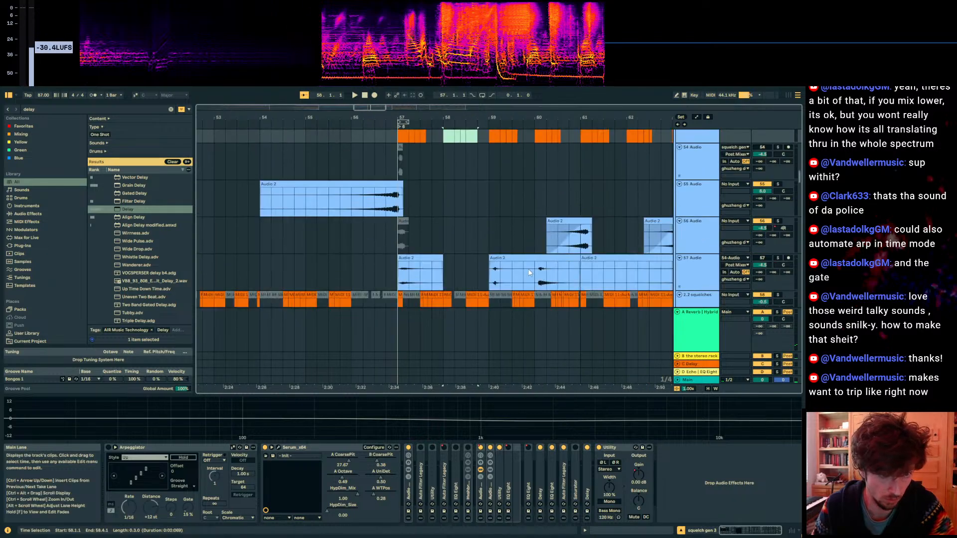
click(423, 184)
scroll(433, 188, up, 2)
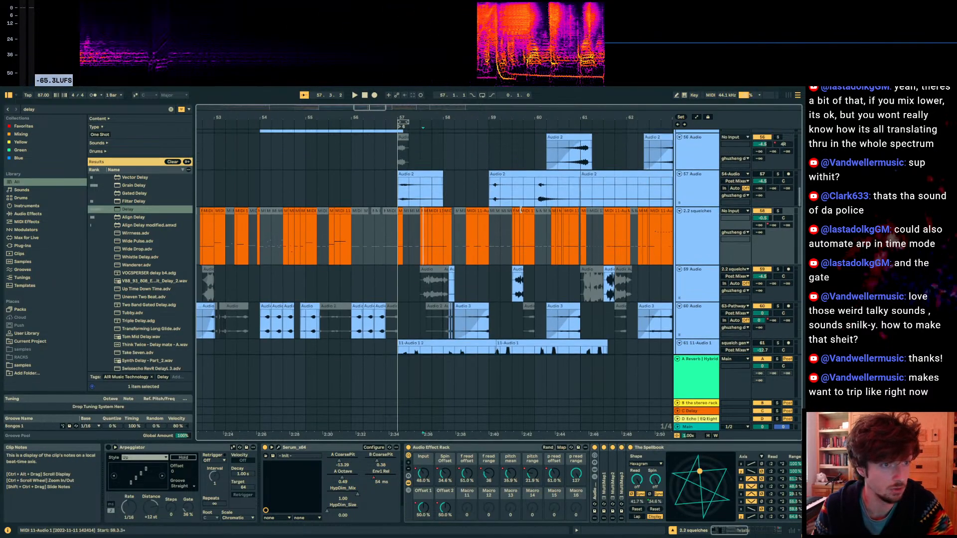
click(416, 236)
click(429, 247)
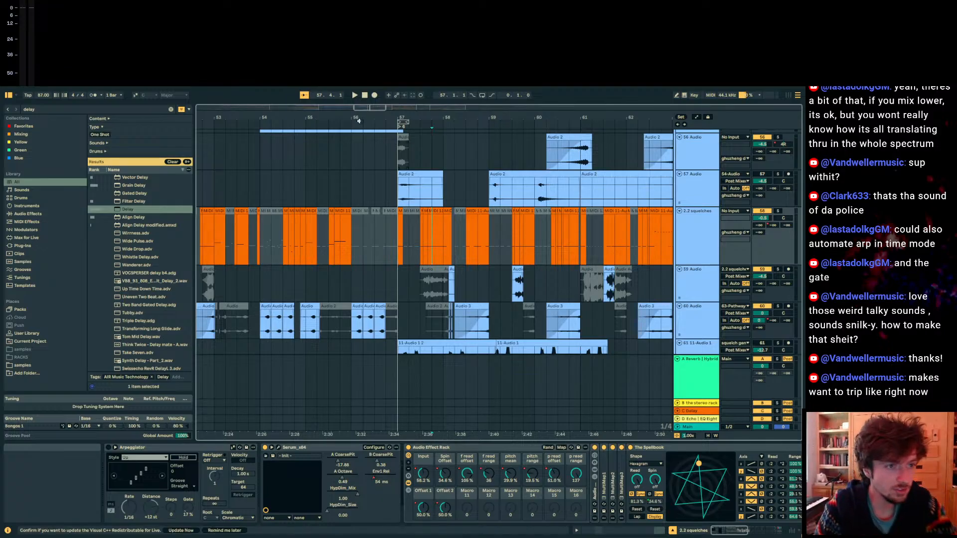
Step: Move the arrangement loop from bar 57 to bar 91 and stretch its start back to 1.1.1
drag(378, 117, 407, 62)
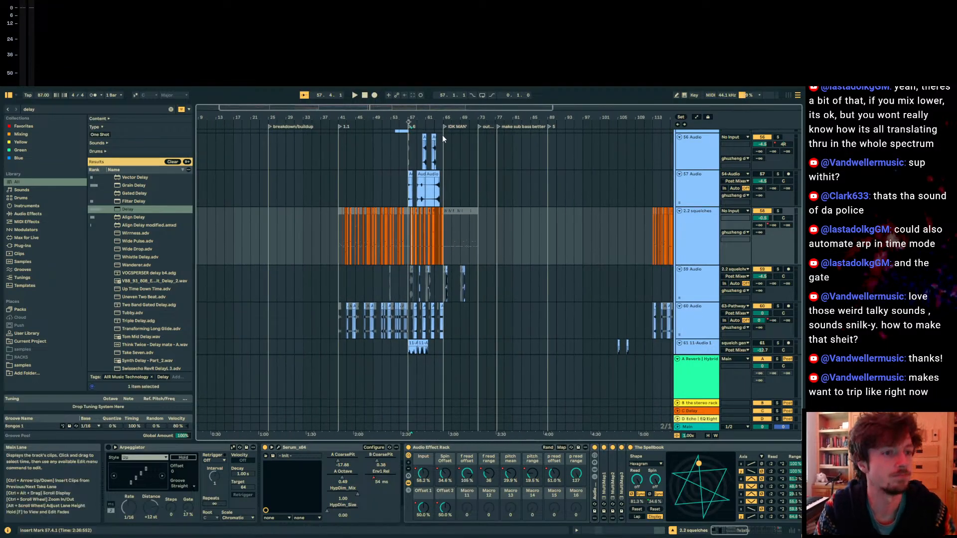
drag(410, 122, 560, 125)
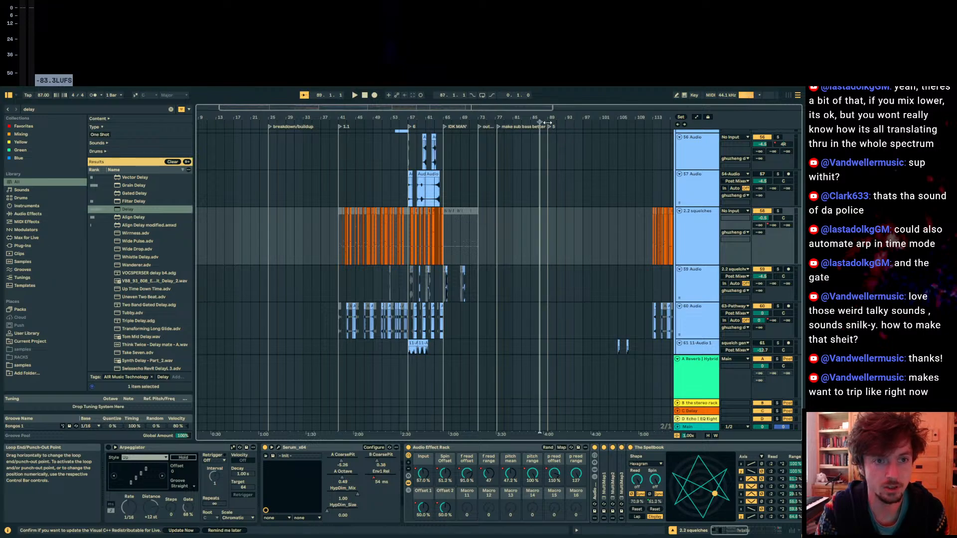
drag(559, 123, 572, 125)
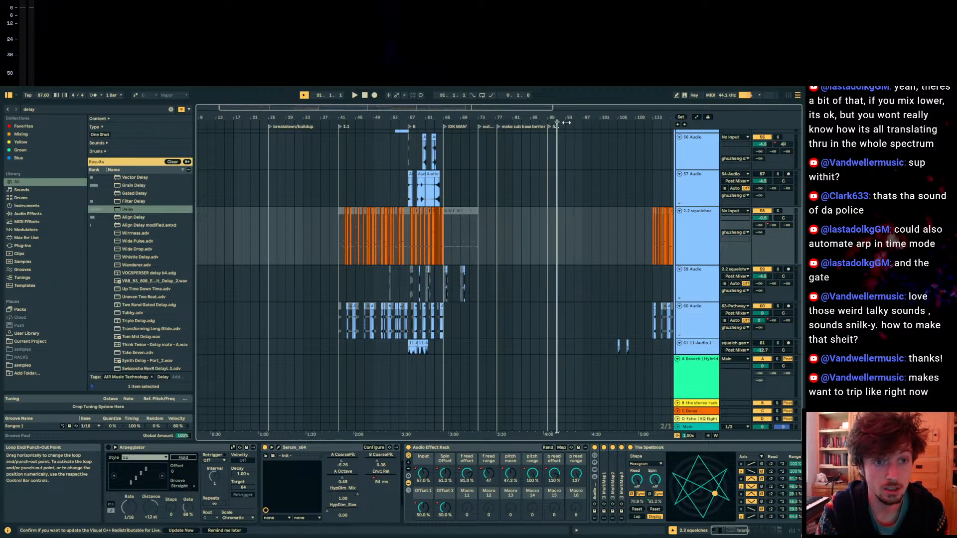
drag(566, 123, 134, 139)
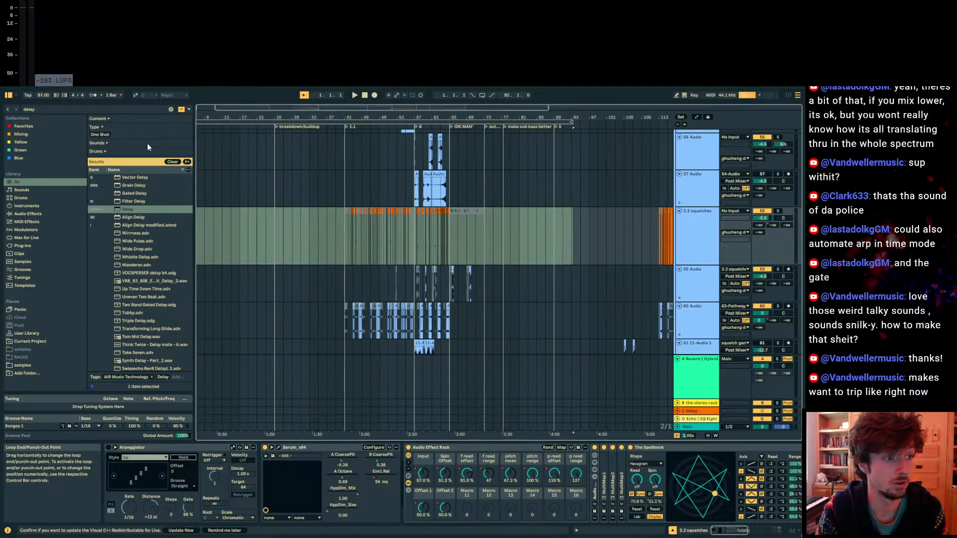
Step: Select everything inside the loop and set the loop length to 90 bars from 1.1.1, with looping on
mouse_move(239, 117)
mouse_down()
mouse_move(270, 119)
mouse_move(238, 105)
mouse_up()
click(238, 122)
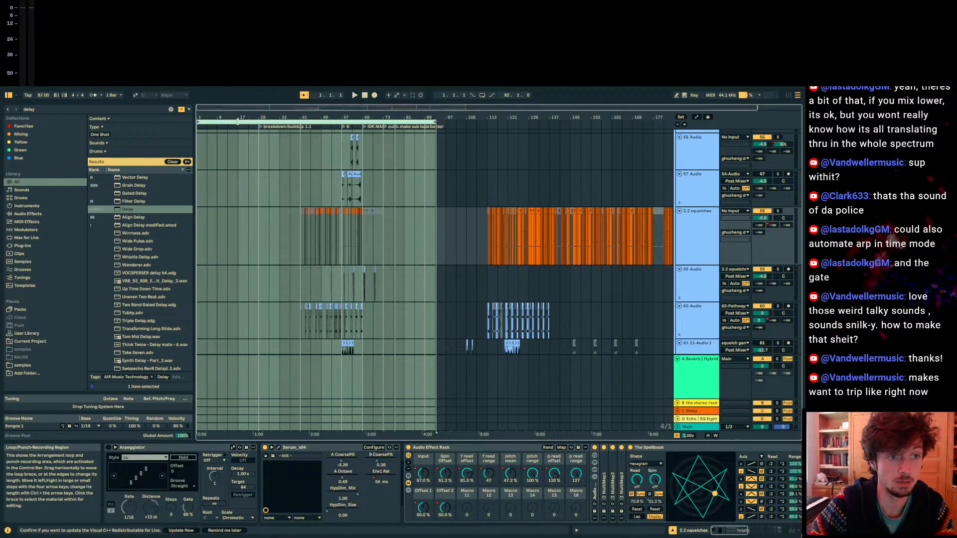
drag(419, 117, 562, 124)
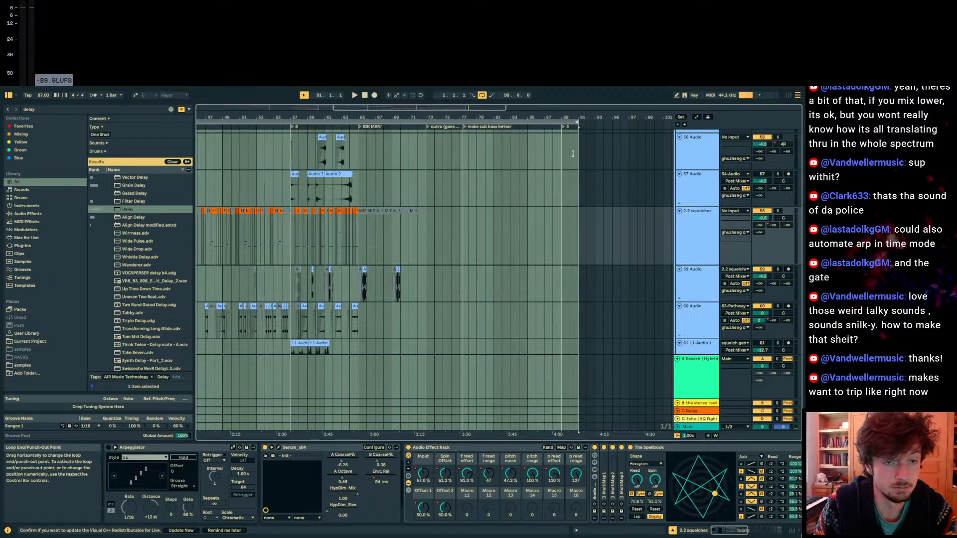
Step: Play the passage before the loop's end, stop, and place the insert marker on the 56 Audio track at the last locator
scroll(551, 165, up, 2)
click(537, 126)
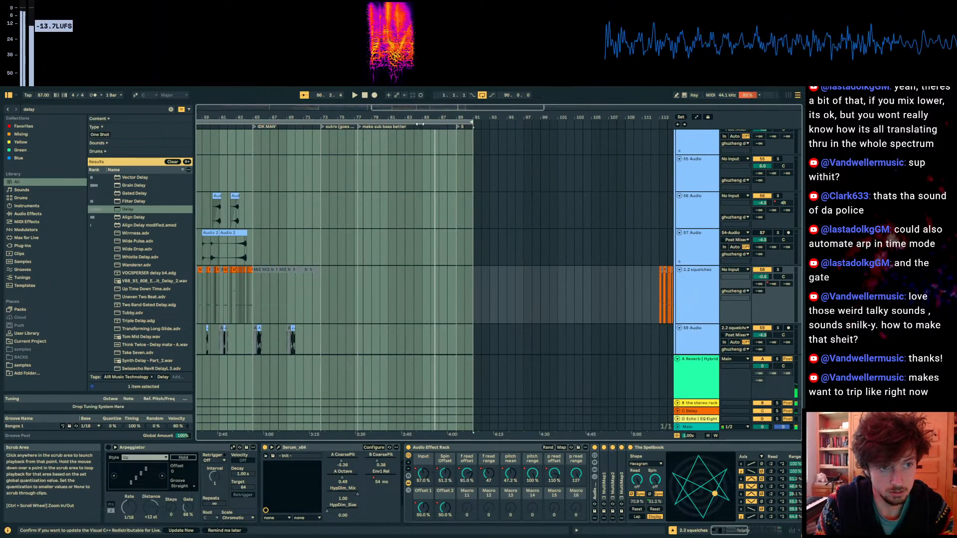
click(463, 123)
click(452, 213)
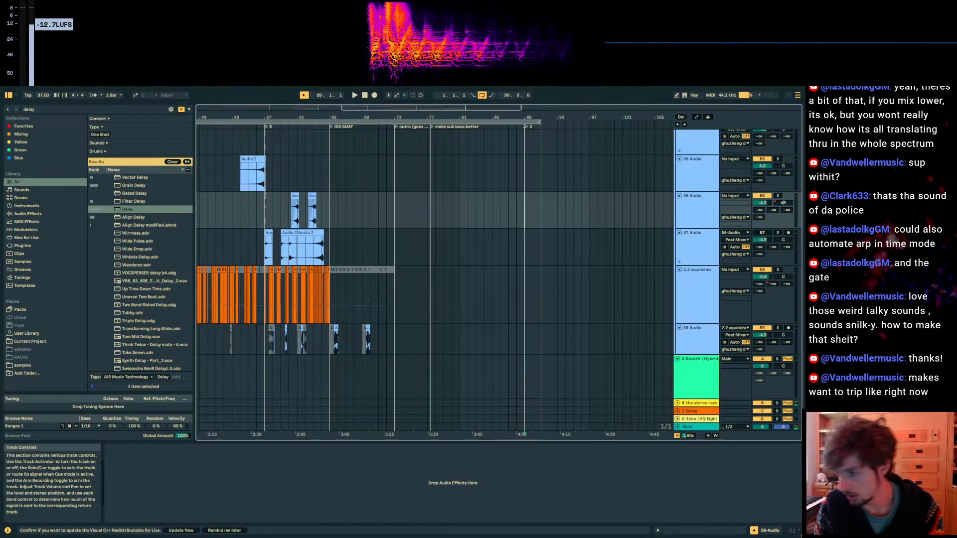